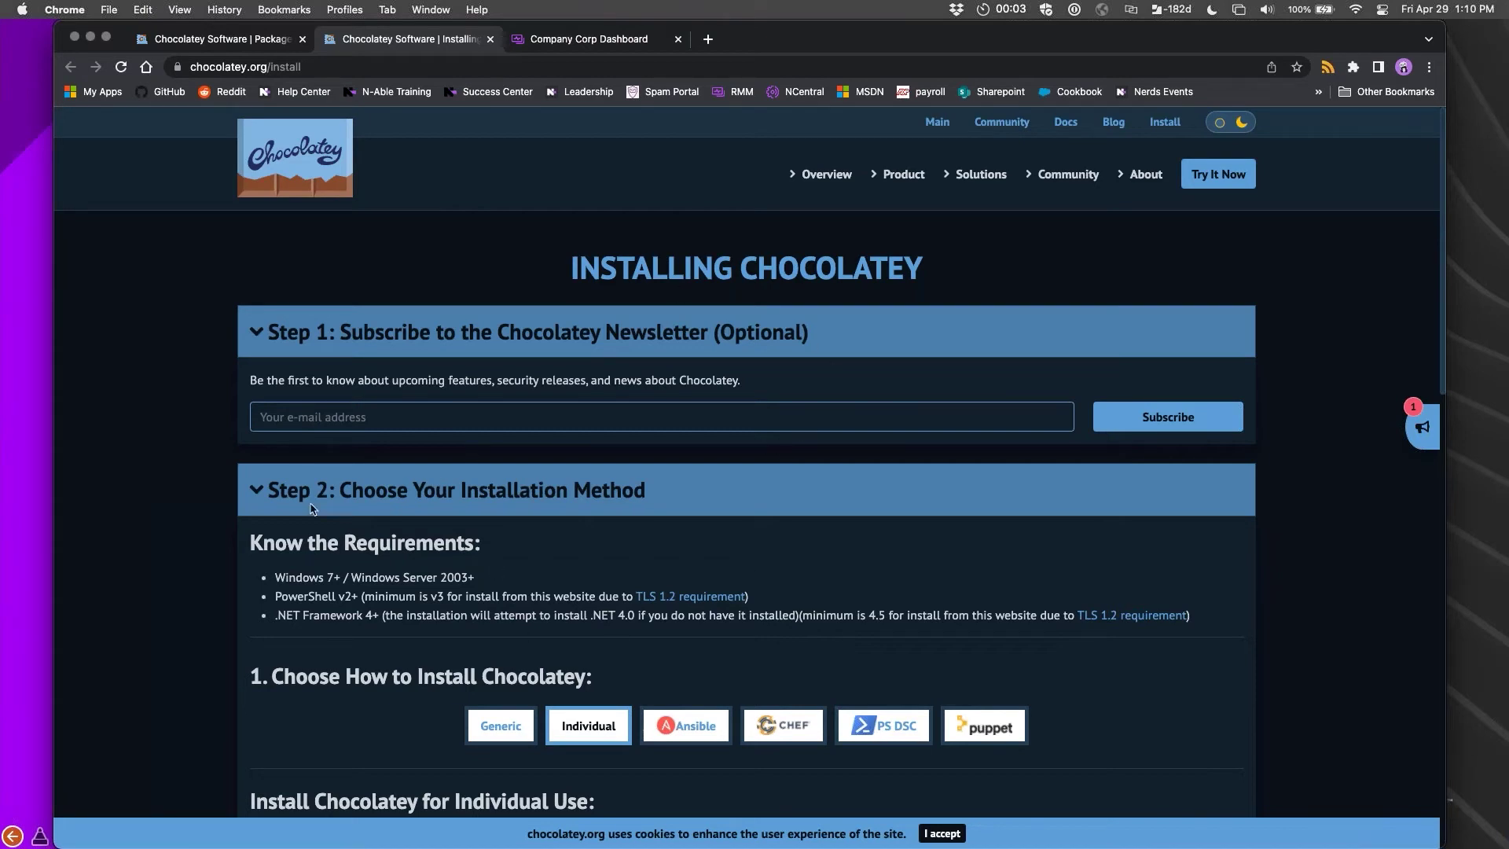
pyautogui.moveTo(270, 66); pyautogui.dragTo(189, 68)
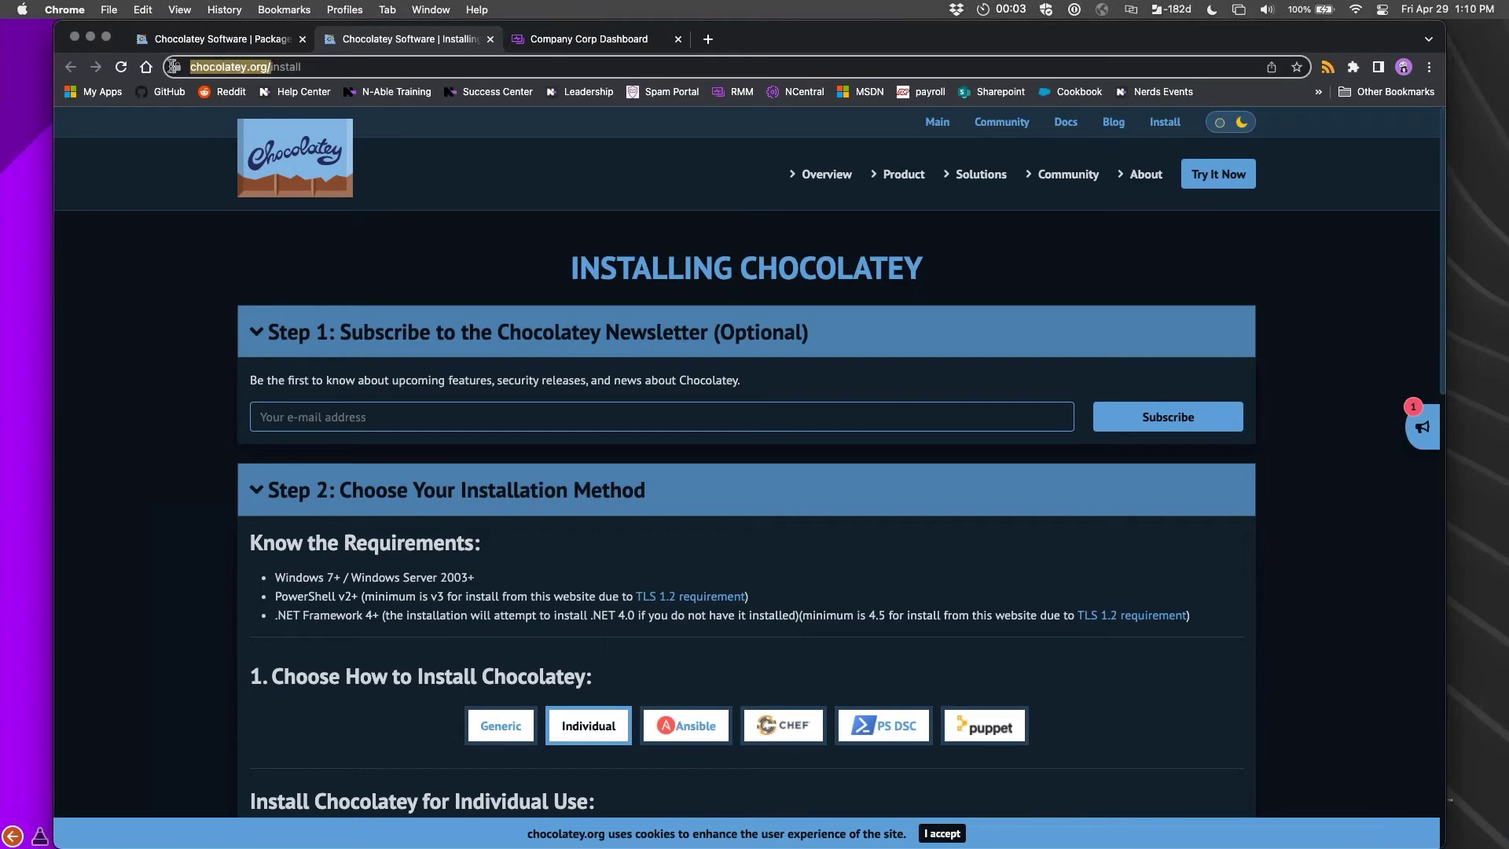
pyautogui.click(184, 380)
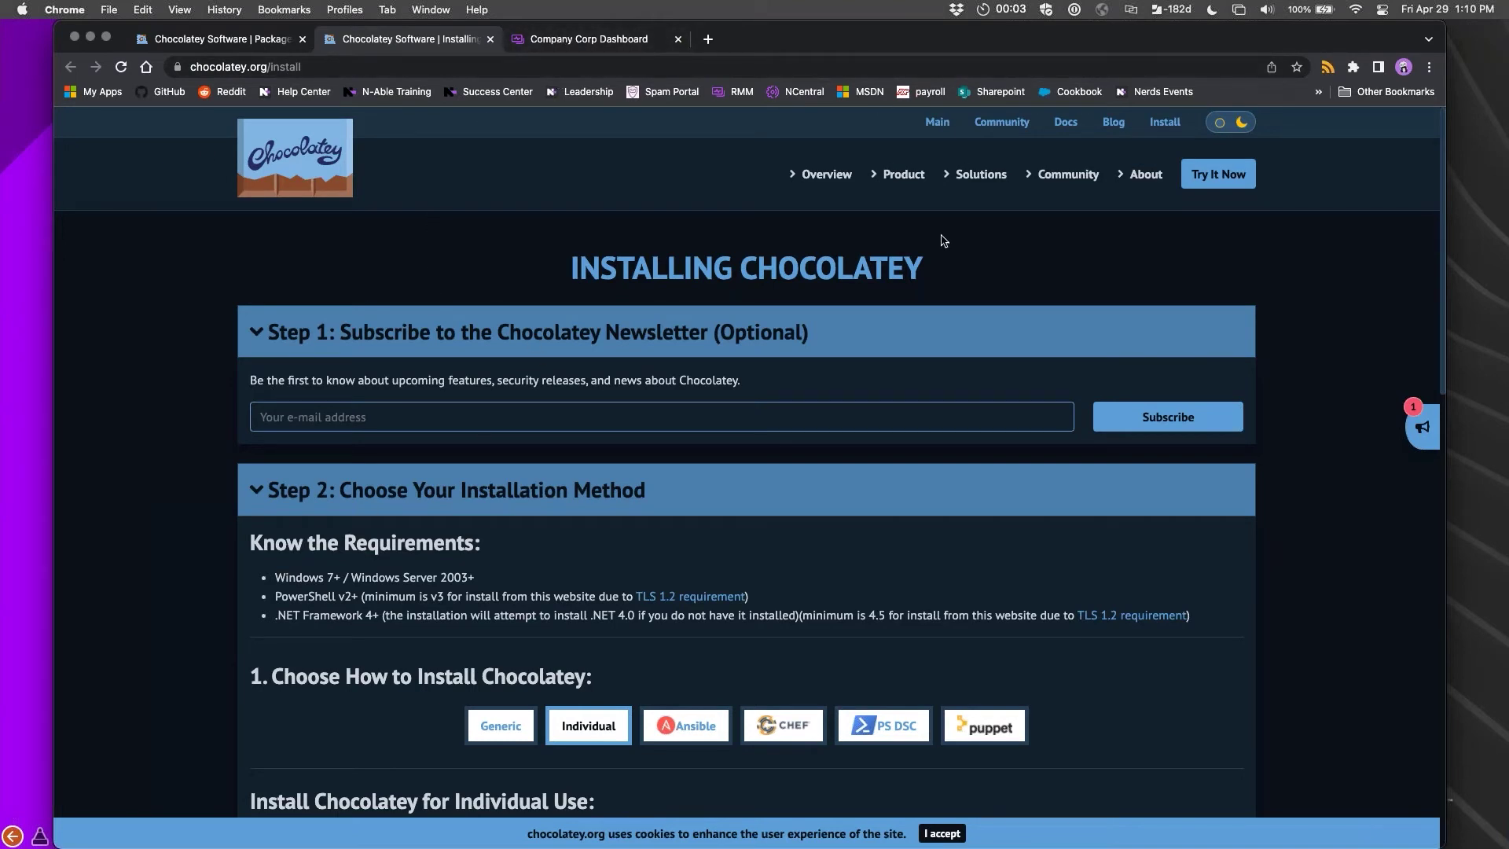
# Switch to the Win10 virtual machine and launch Automation Manager, allowing it to make changes to the PC.
pyautogui.press('super+Tab')
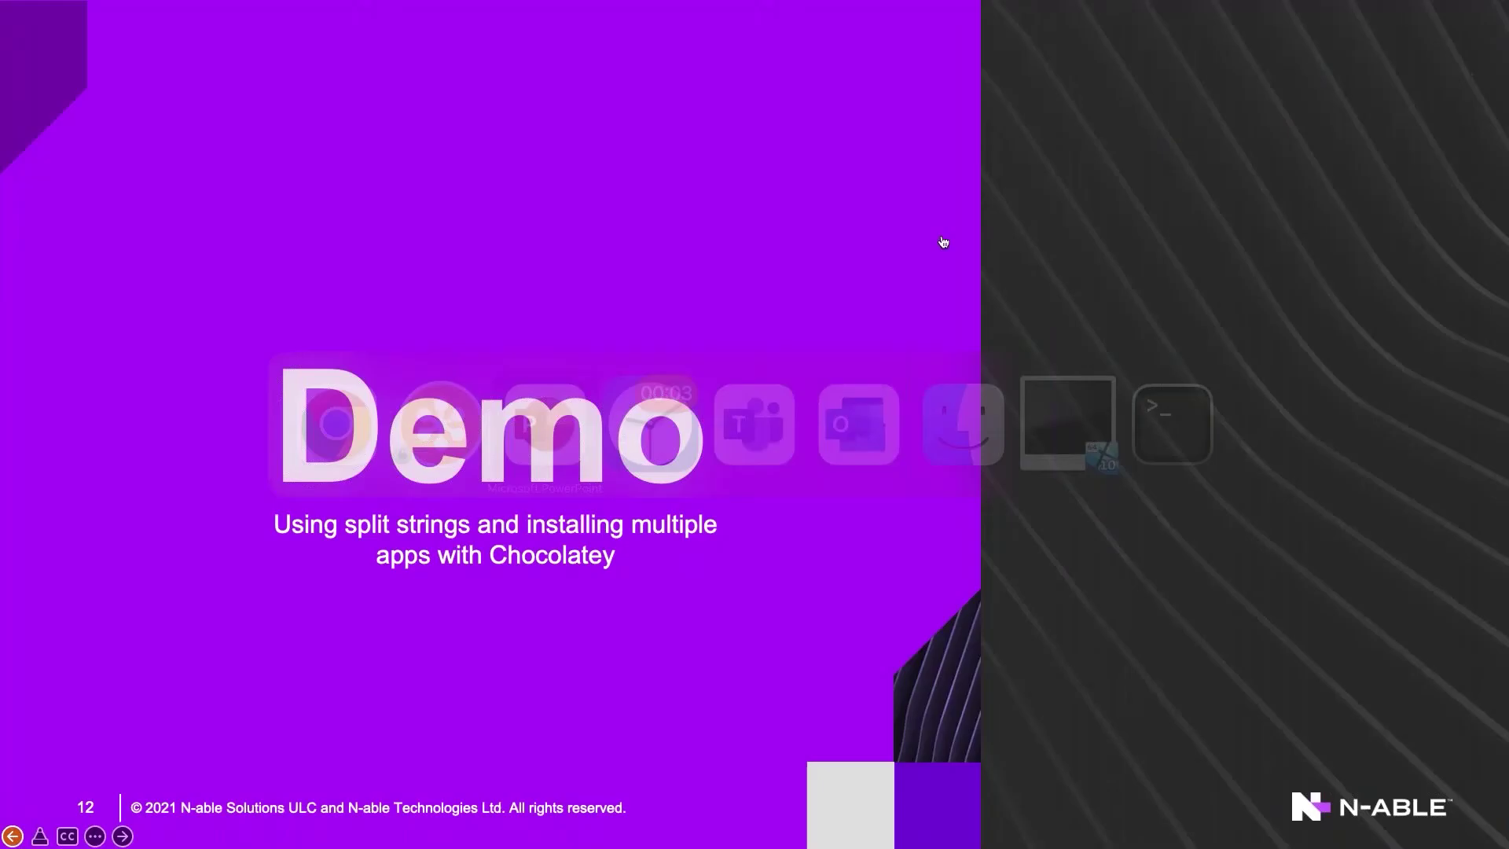
pyautogui.press('super+Tab')
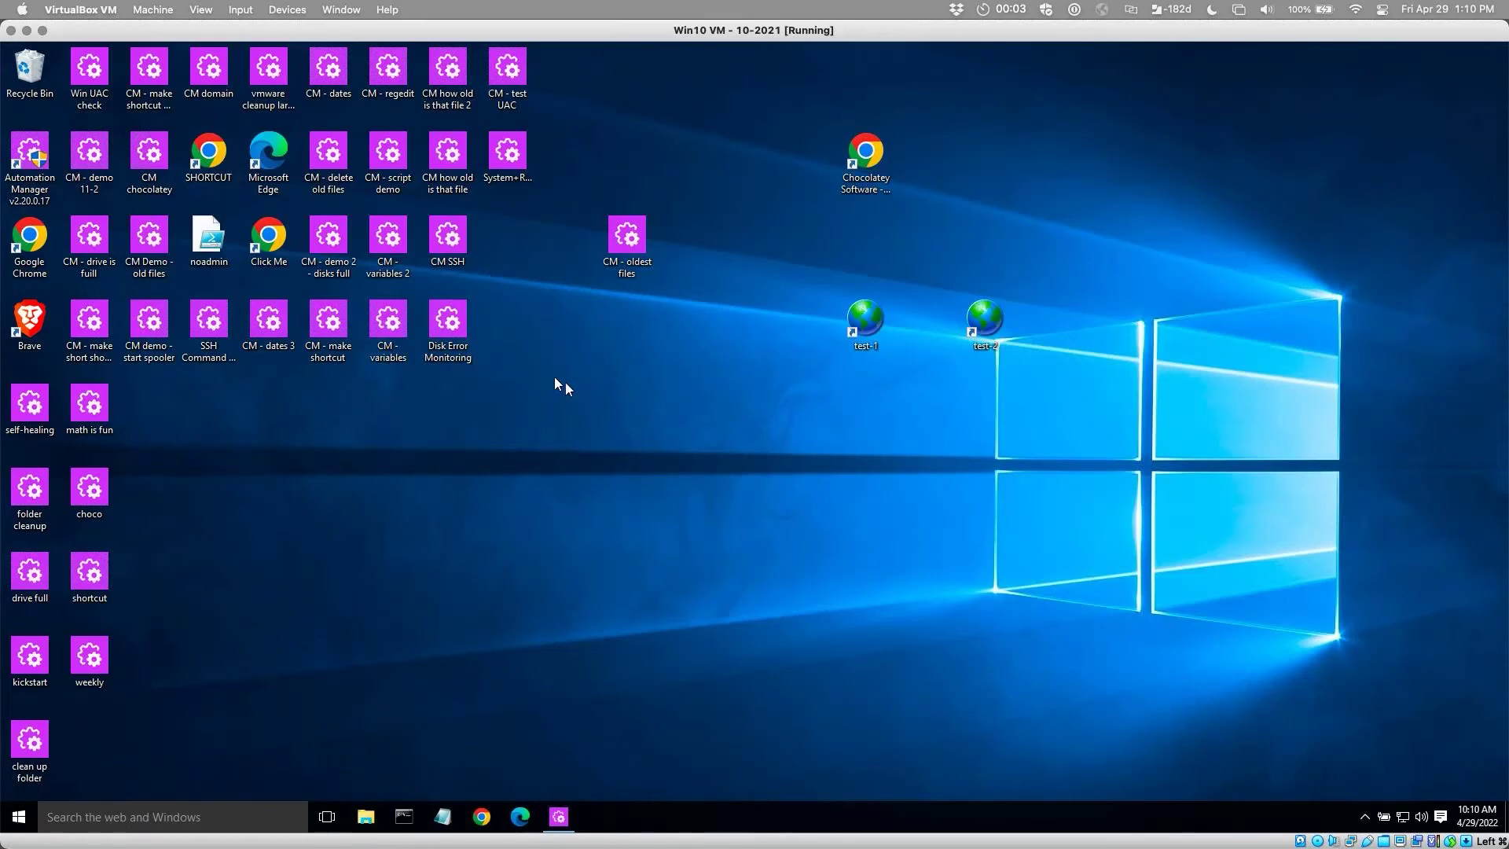
pyautogui.doubleClick(23, 156)
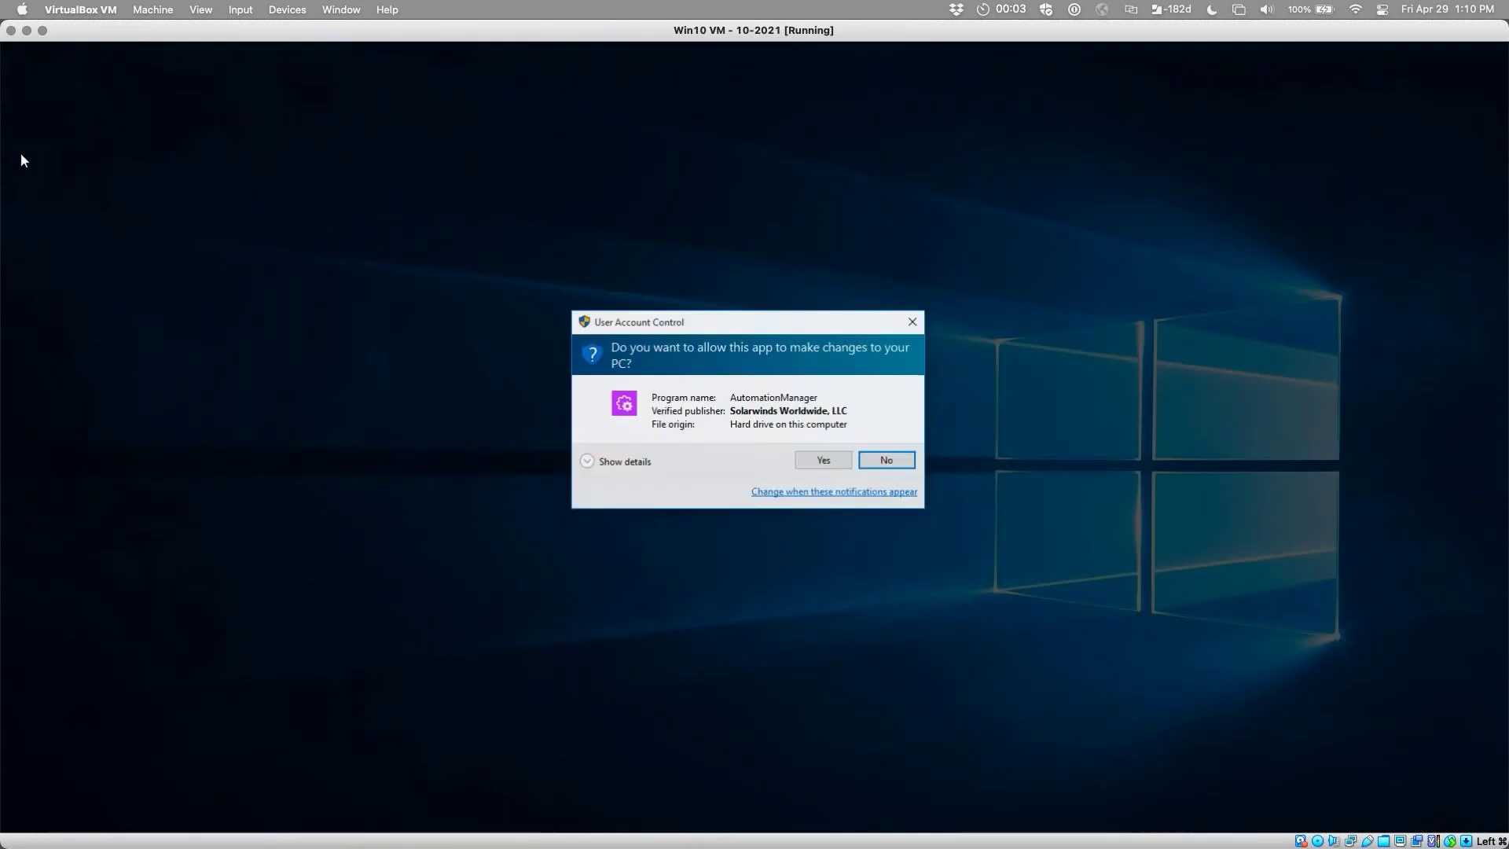
pyautogui.click(832, 460)
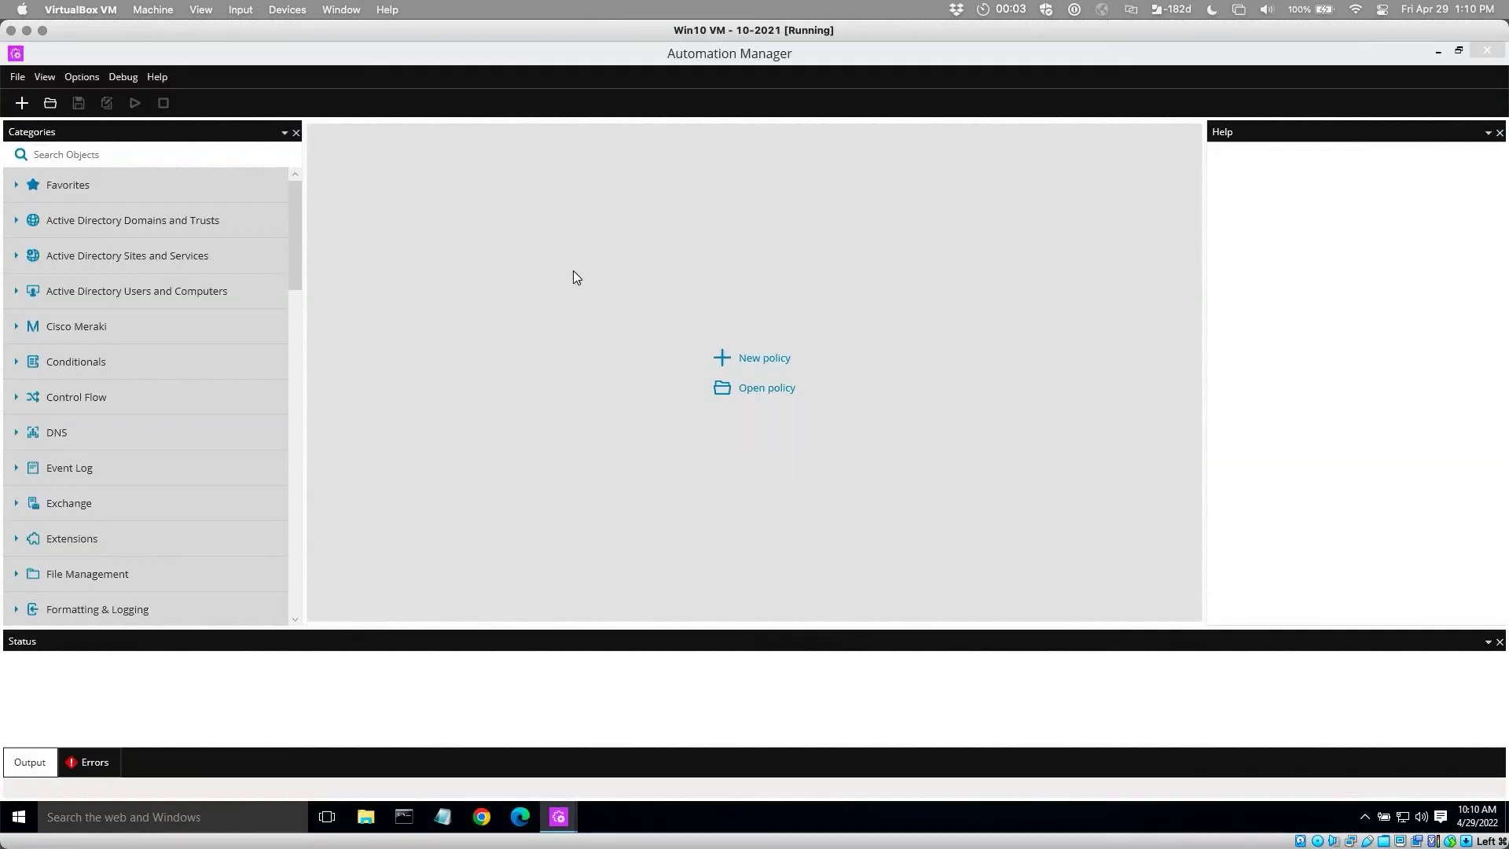
# Create a new policy with the name "choco" and the description "choco".
pyautogui.click(783, 364)
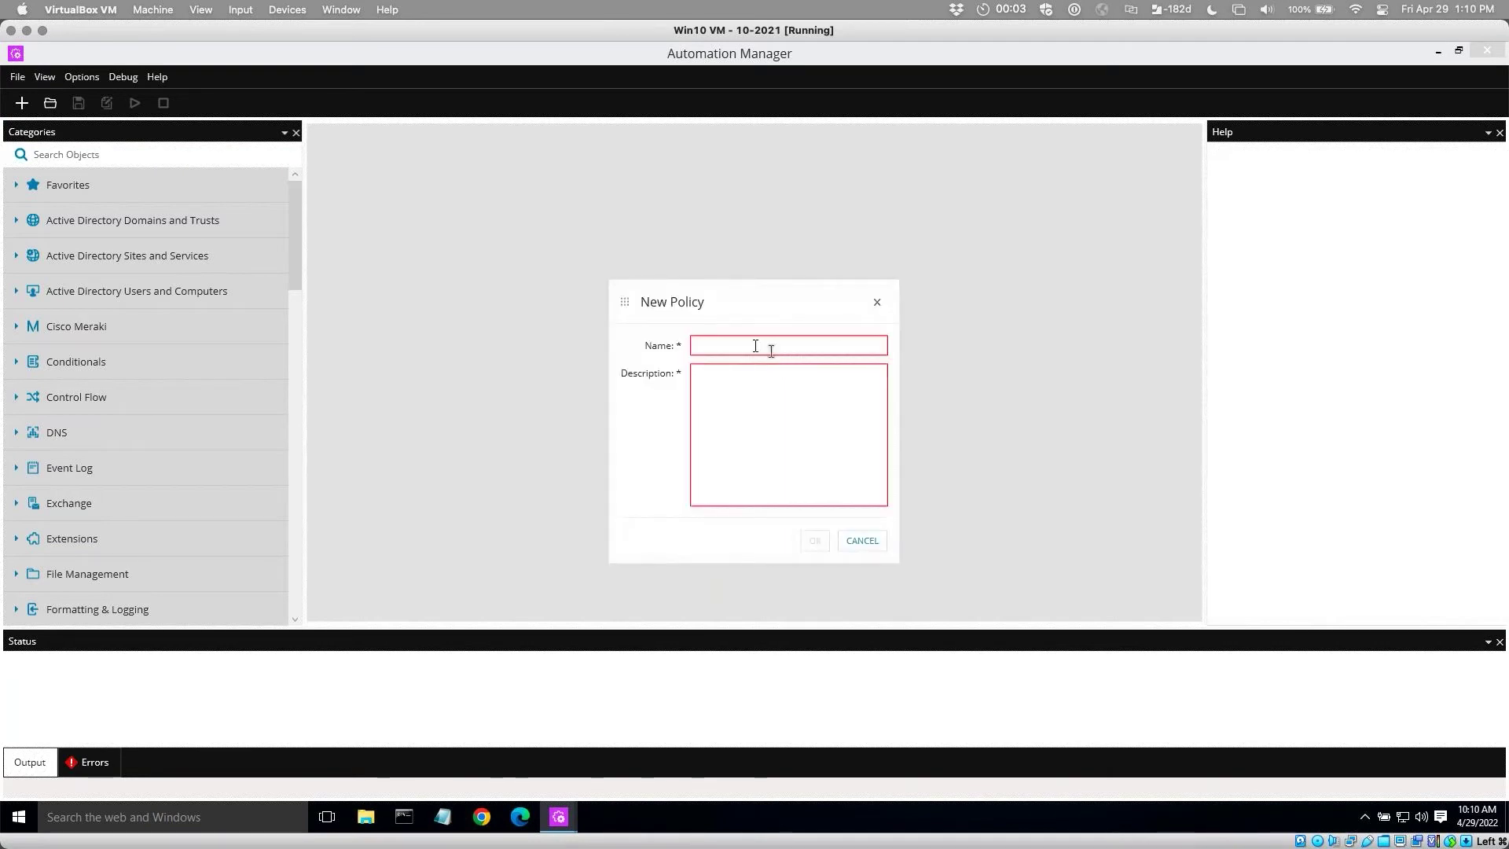
pyautogui.write('h')
pyautogui.press('BackSpace')
pyautogui.write('ho')
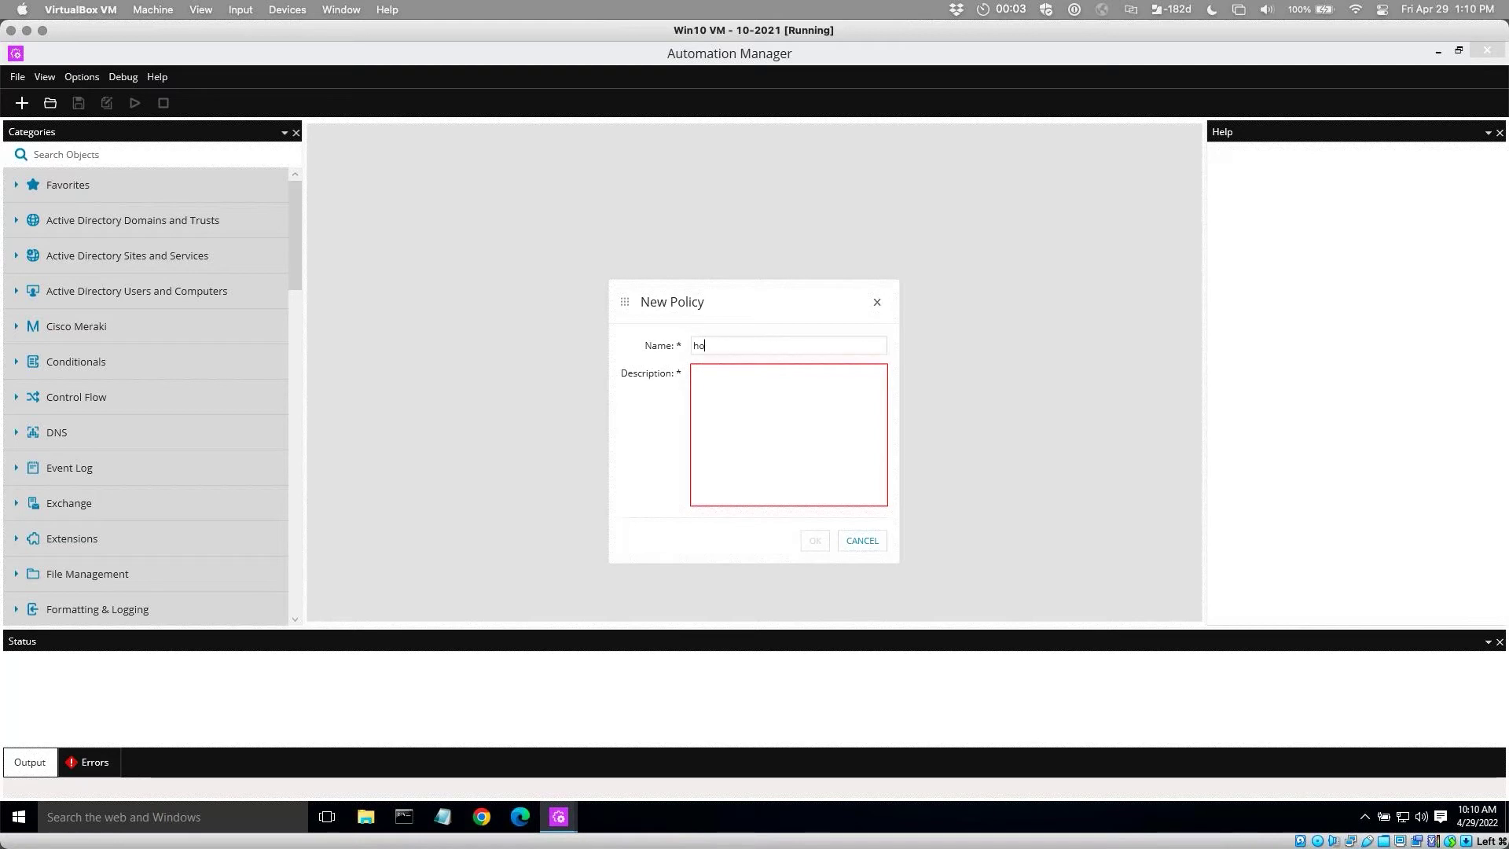
pyautogui.write('co')
pyautogui.press('BackSpace')
pyautogui.press('BackSpace')
pyautogui.press('BackSpace')
pyautogui.press('BackSpace')
pyautogui.write('cho')
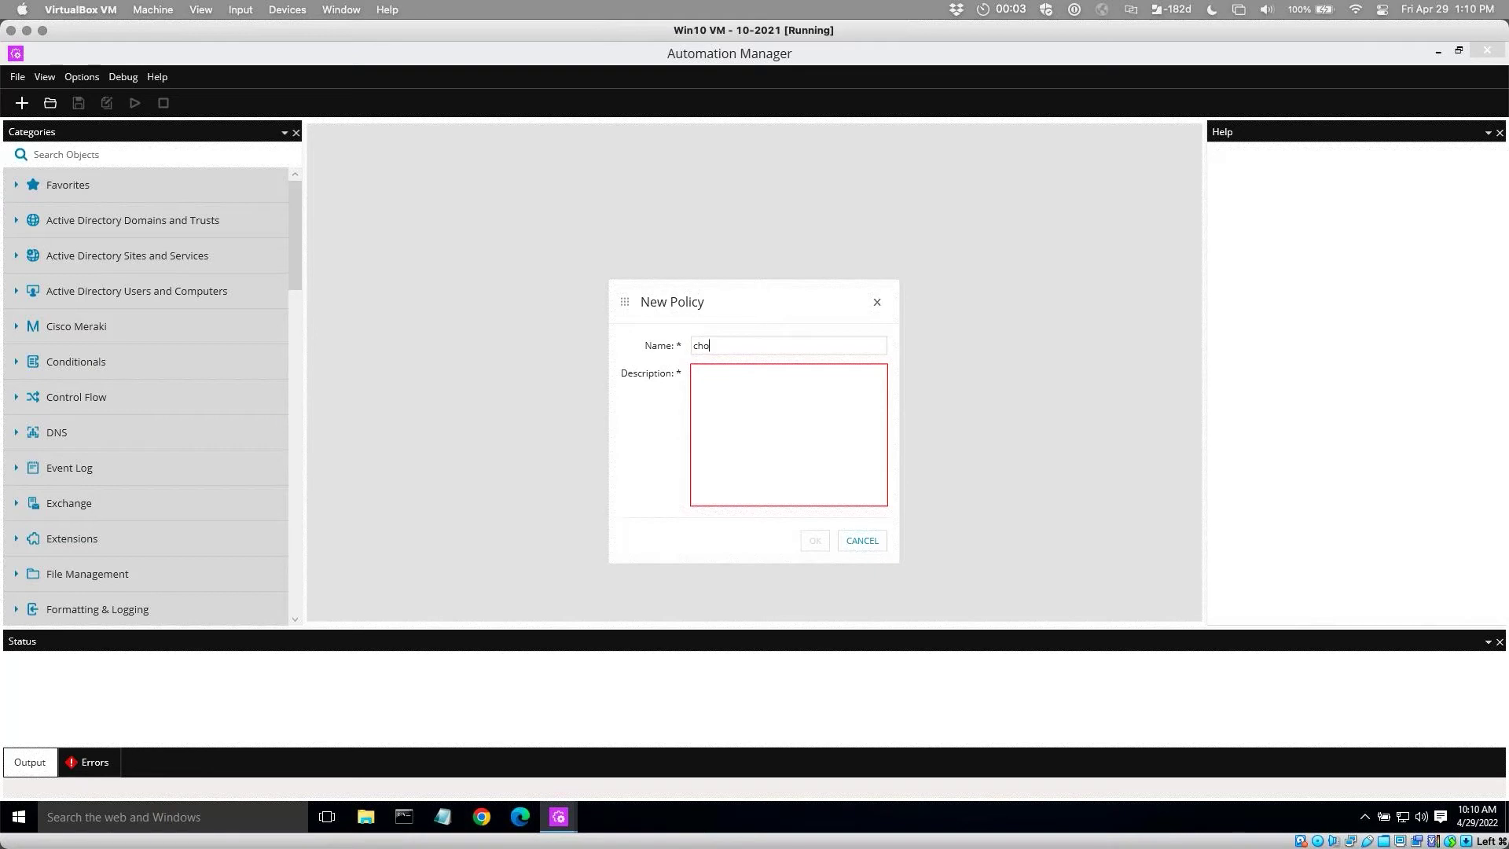
pyautogui.write('co')
pyautogui.press('Tab')
pyautogui.write('choco')
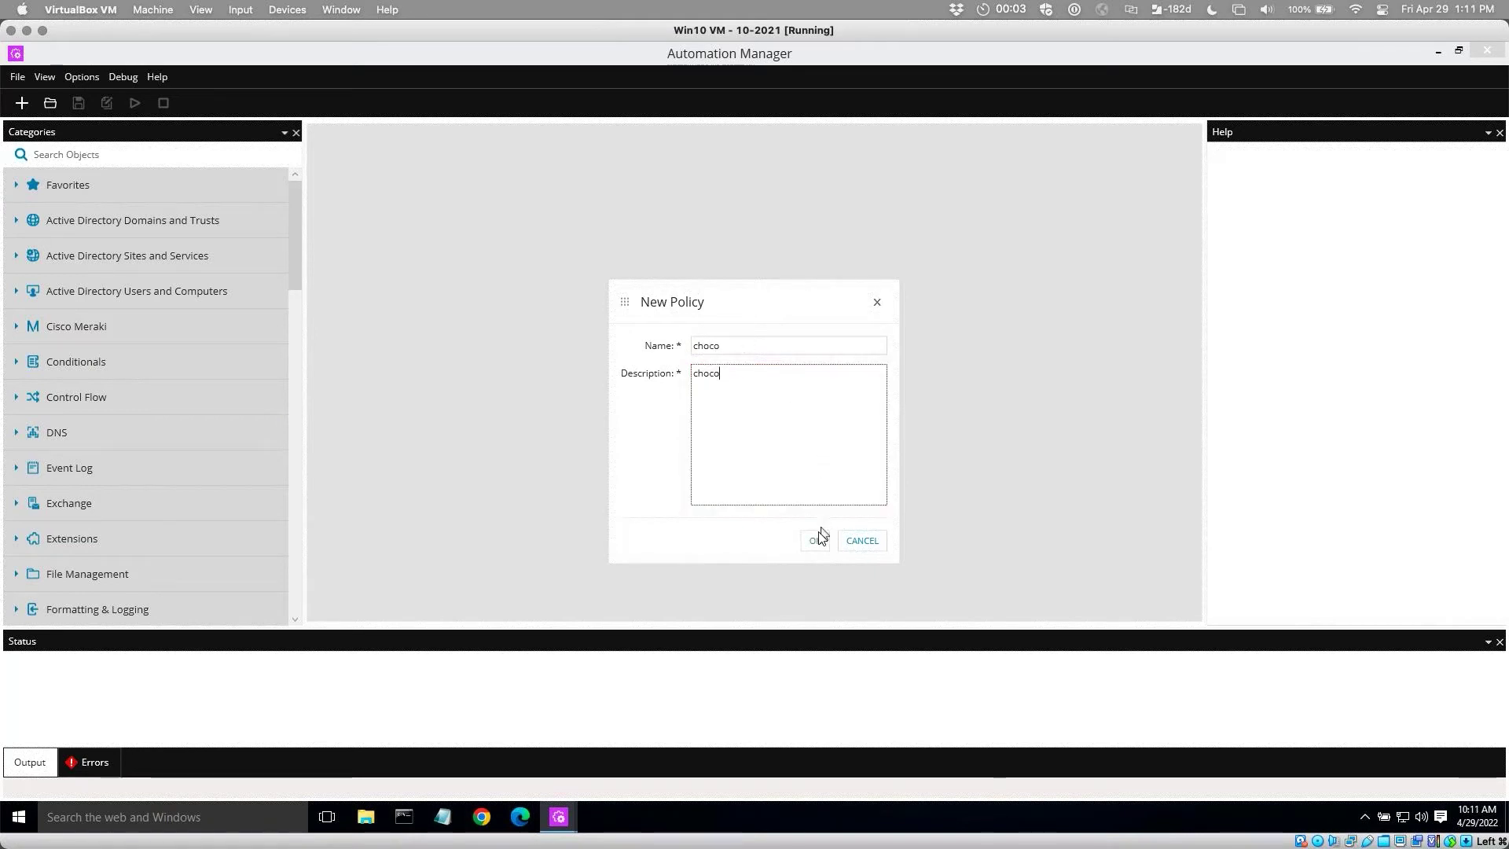
pyautogui.click(816, 539)
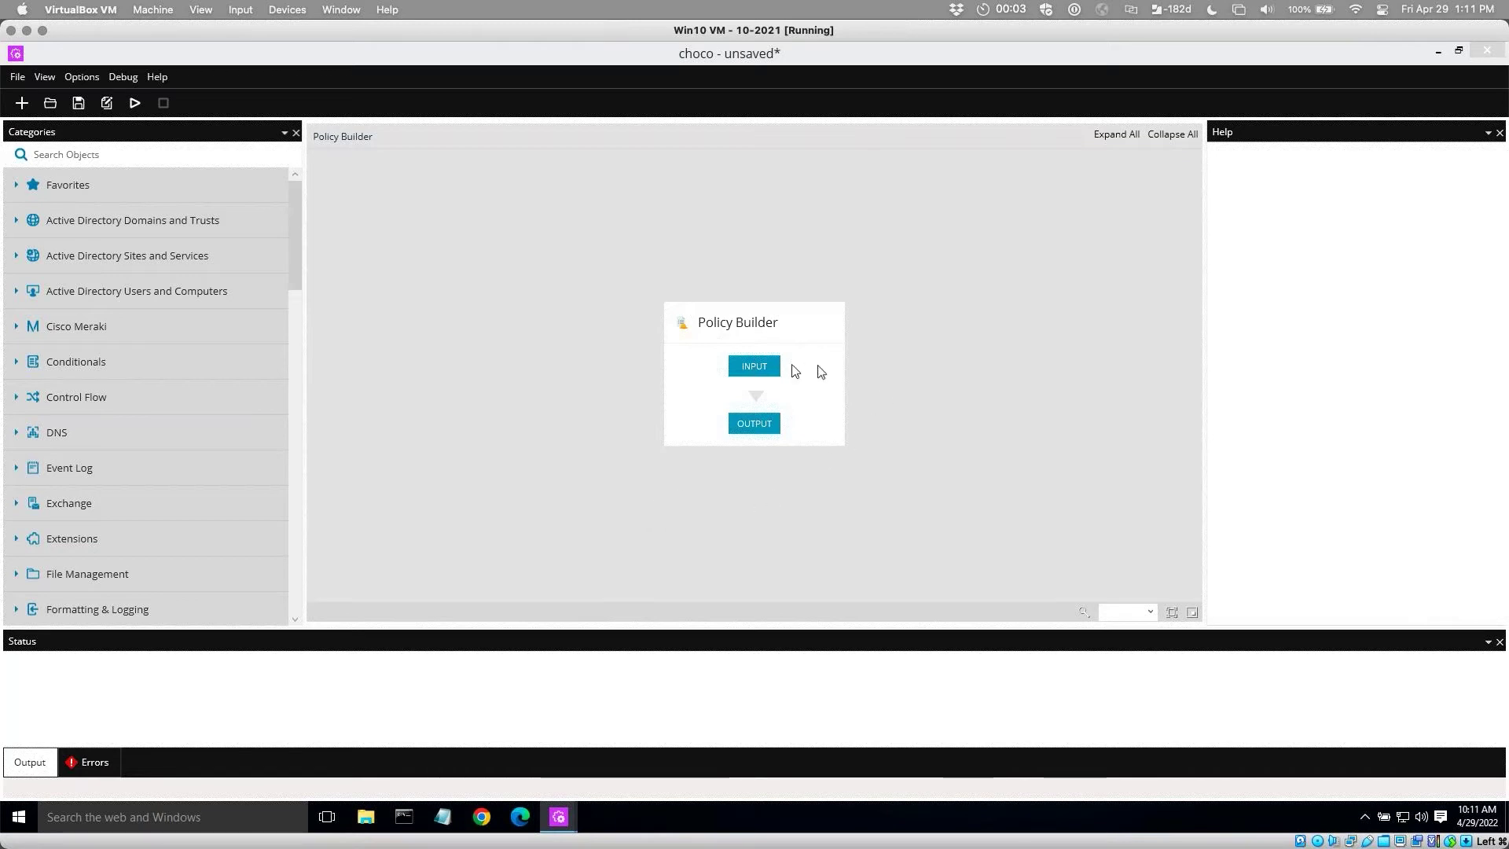
# Add a string input parameter in_chocopath, displayed as "Chocolatey Path", with the value c:\ProgramData\chocolatey\choco.exe.
pyautogui.click(757, 367)
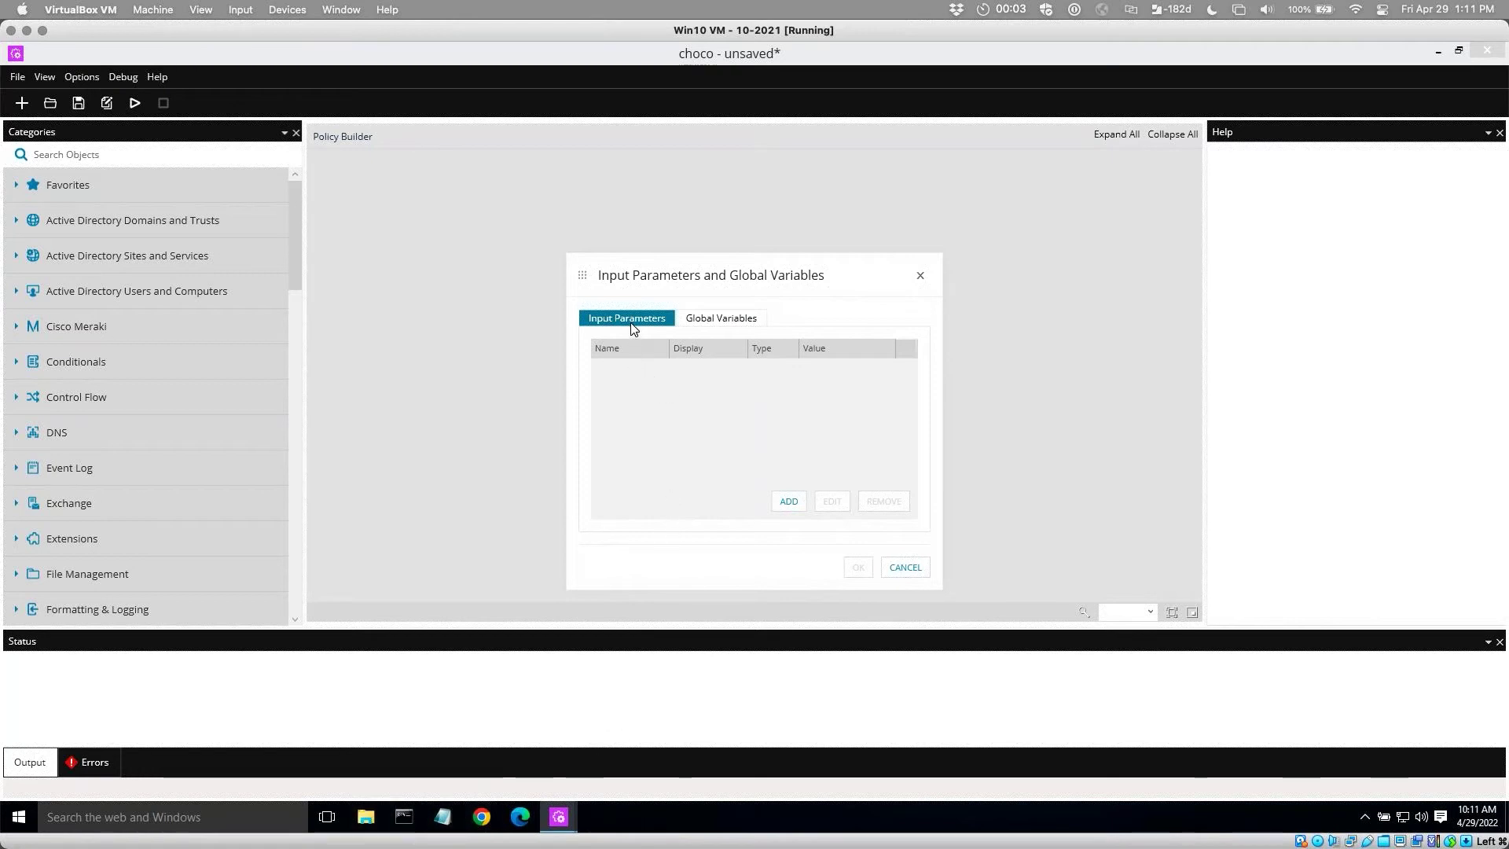
pyautogui.click(789, 502)
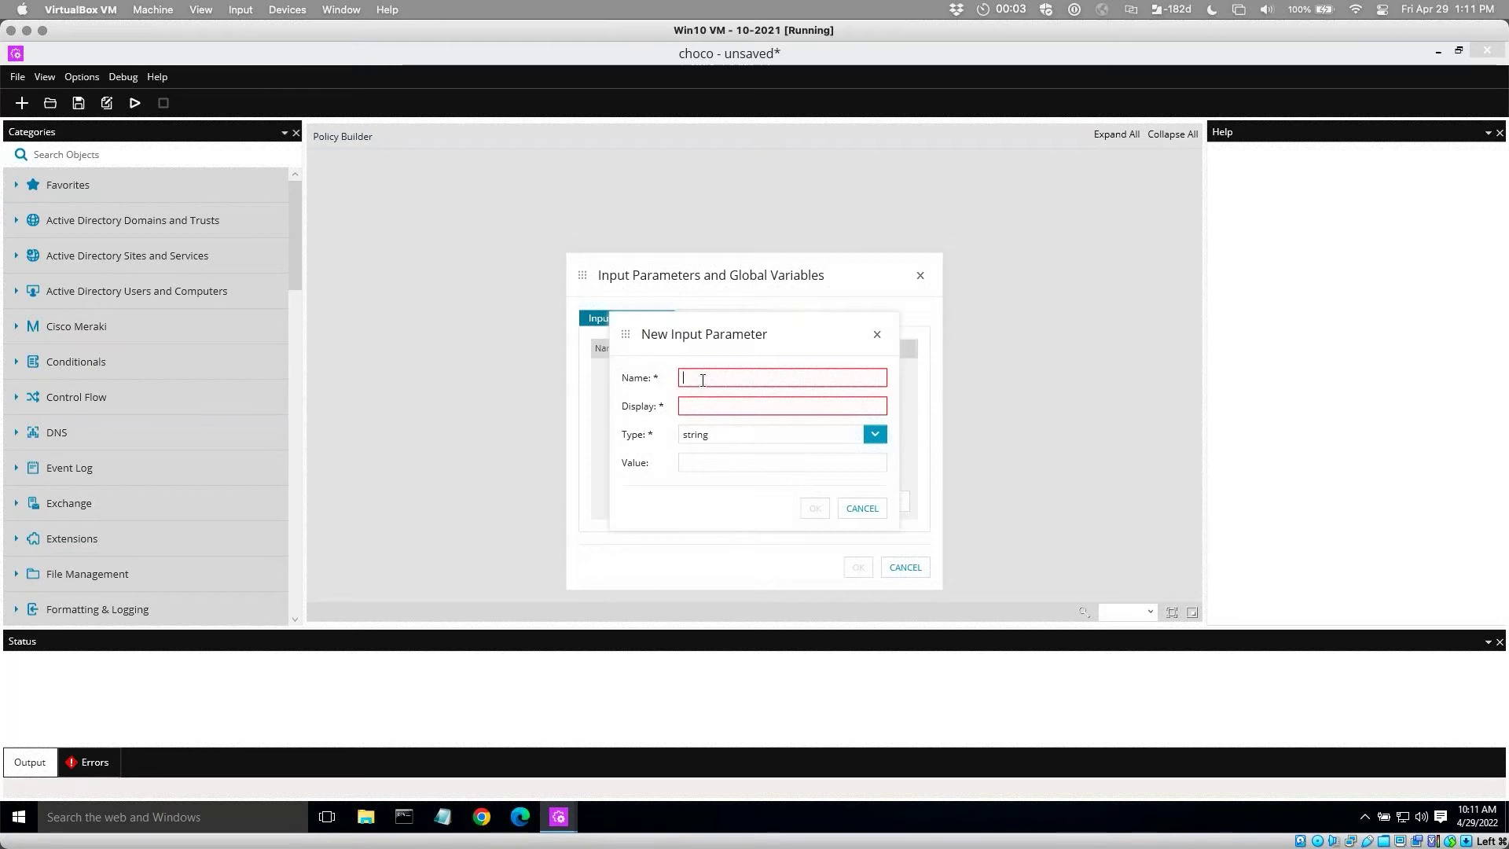
pyautogui.write('in')
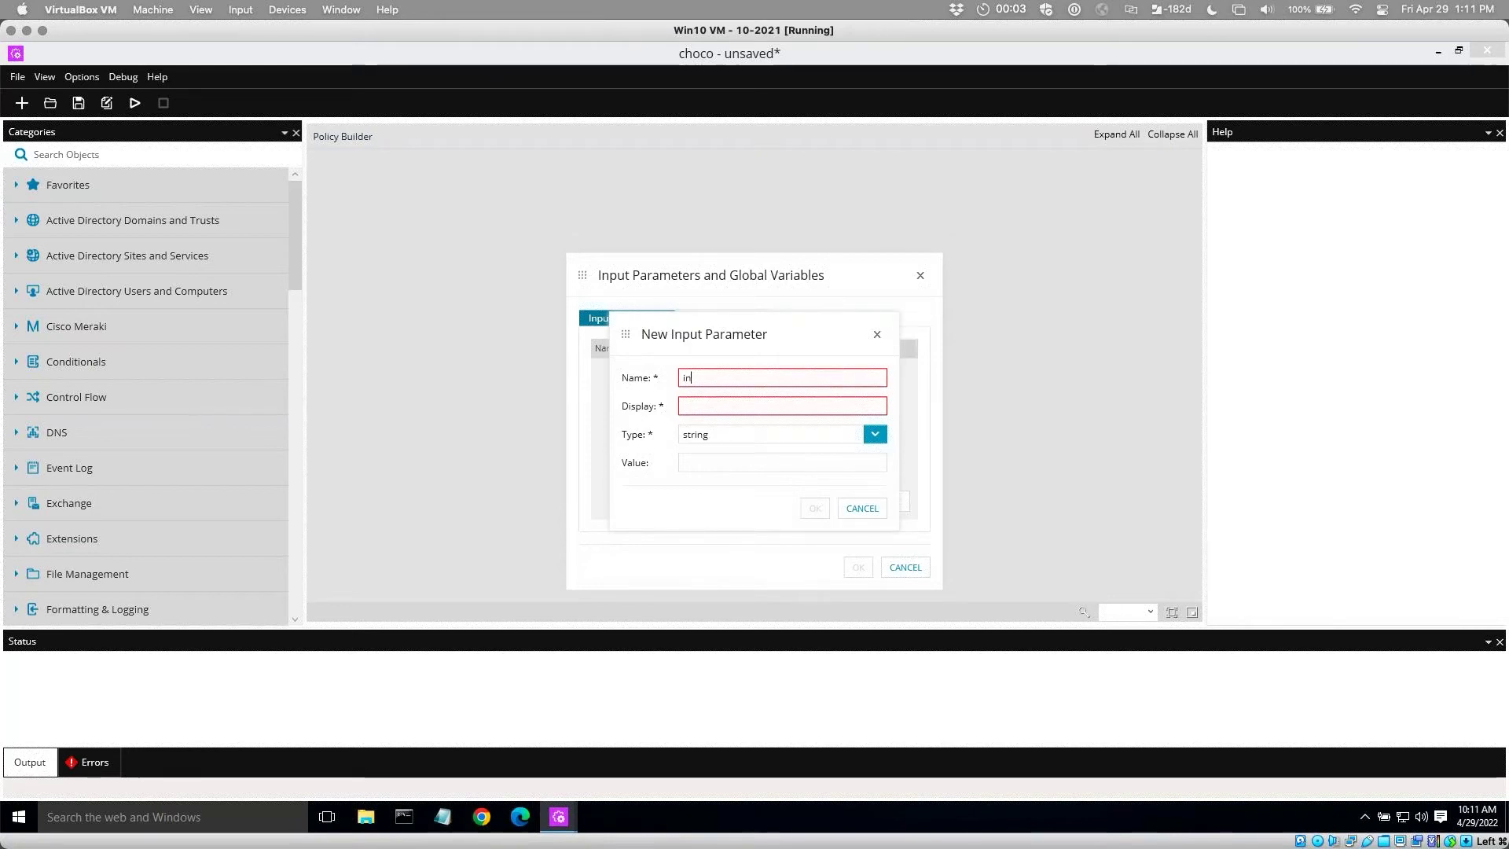
pyautogui.write('_chocopath')
pyautogui.press('Tab')
pyautogui.write('Chocolatey Path')
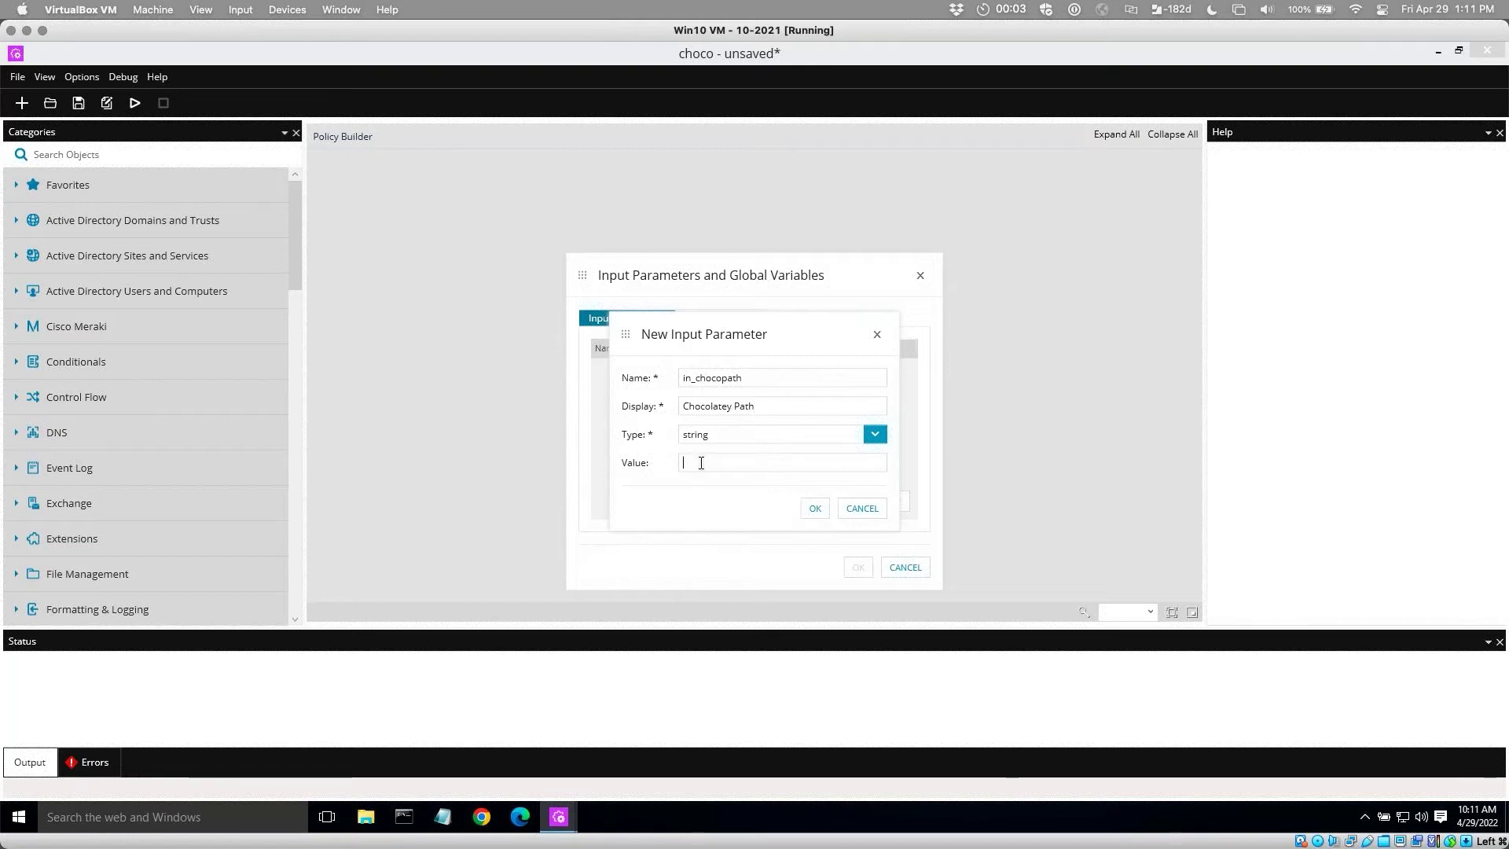
pyautogui.write('c:\\')
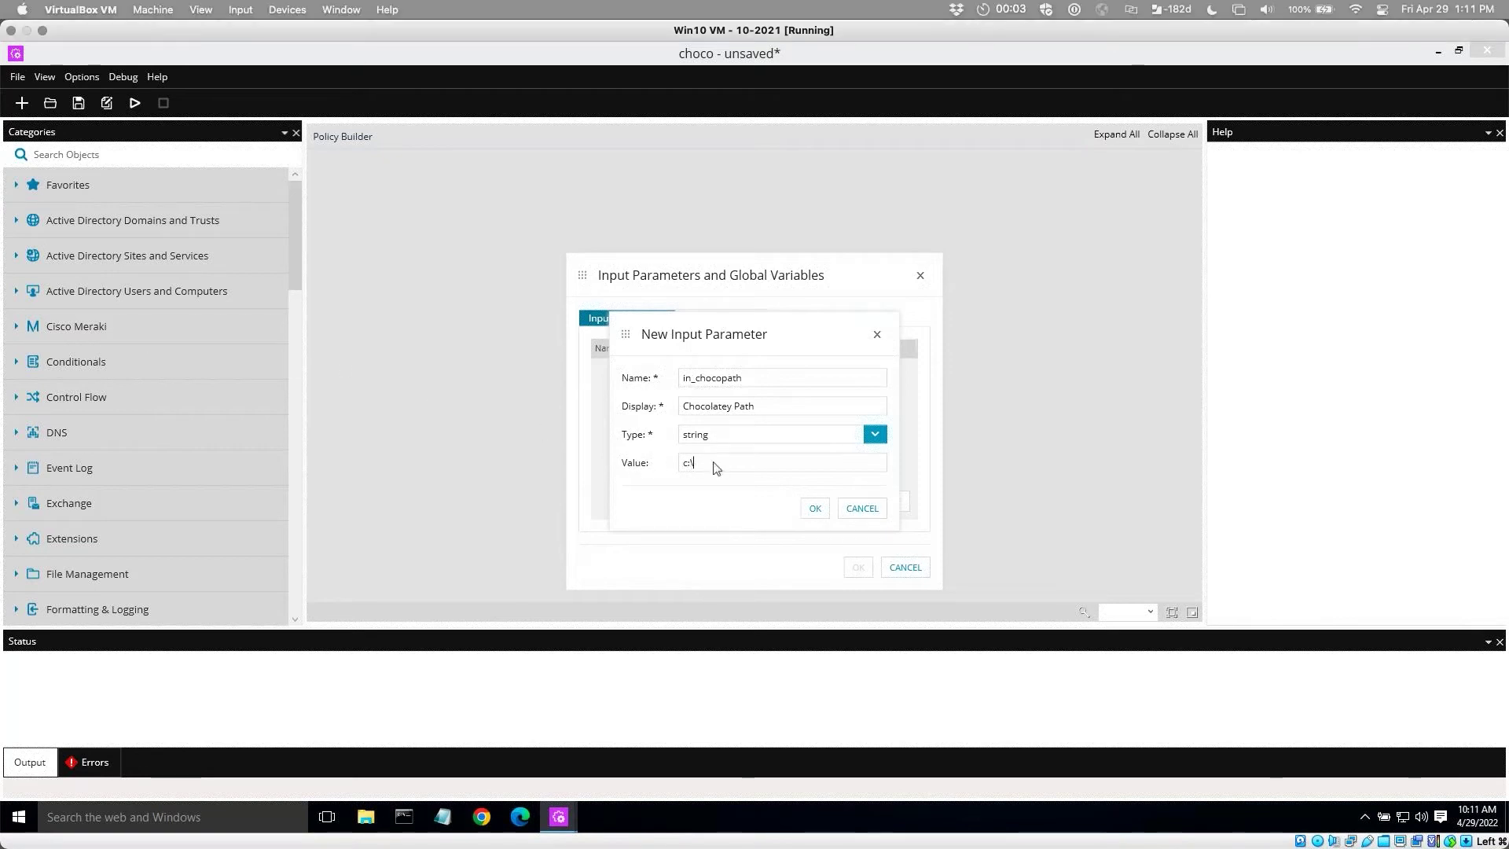
pyautogui.write('ProgramData\\chocolatey\\choco.exe')
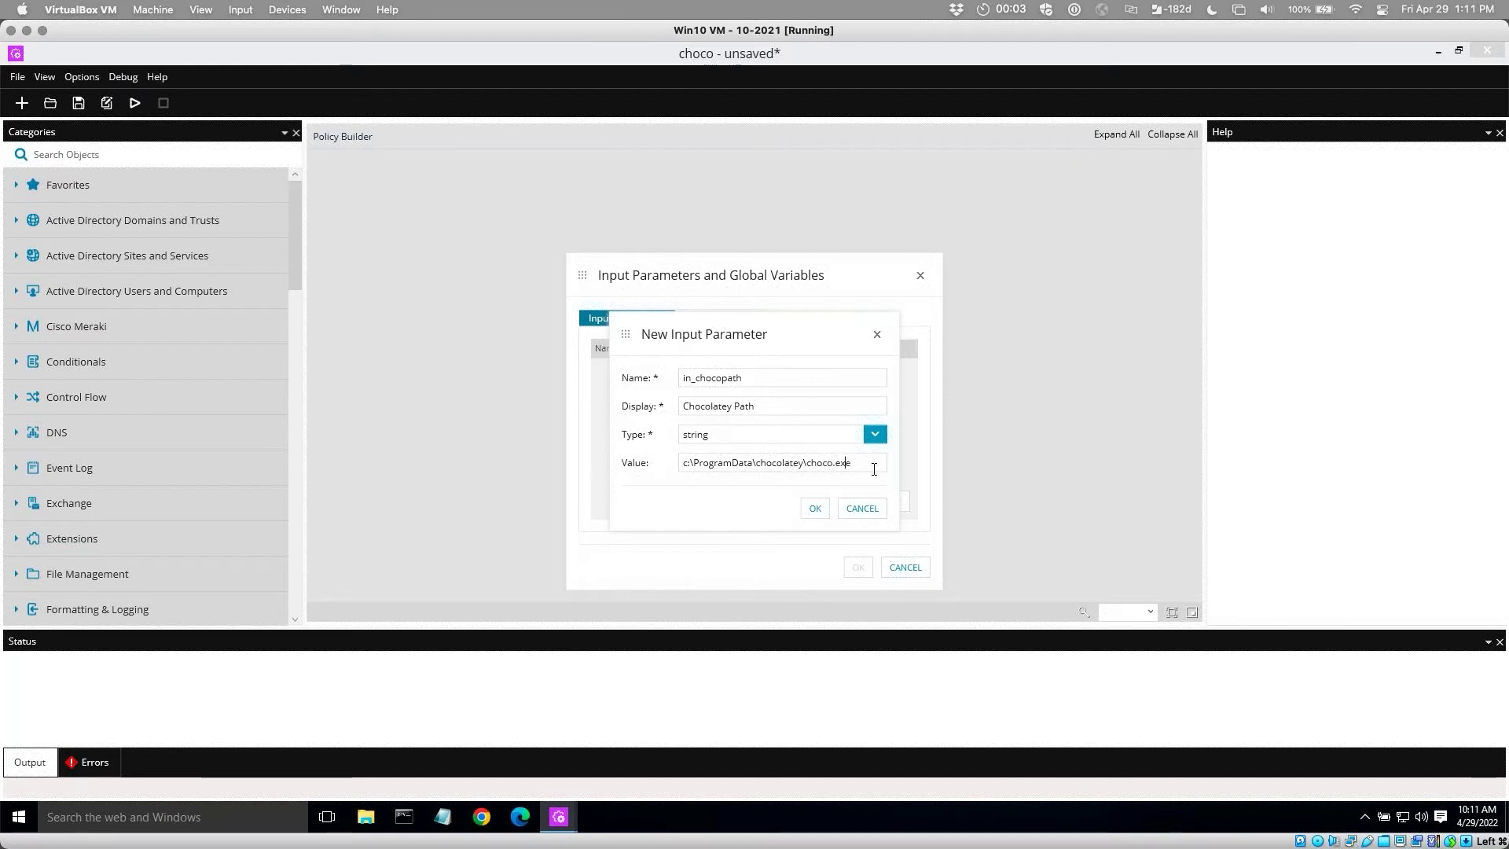
pyautogui.click(816, 509)
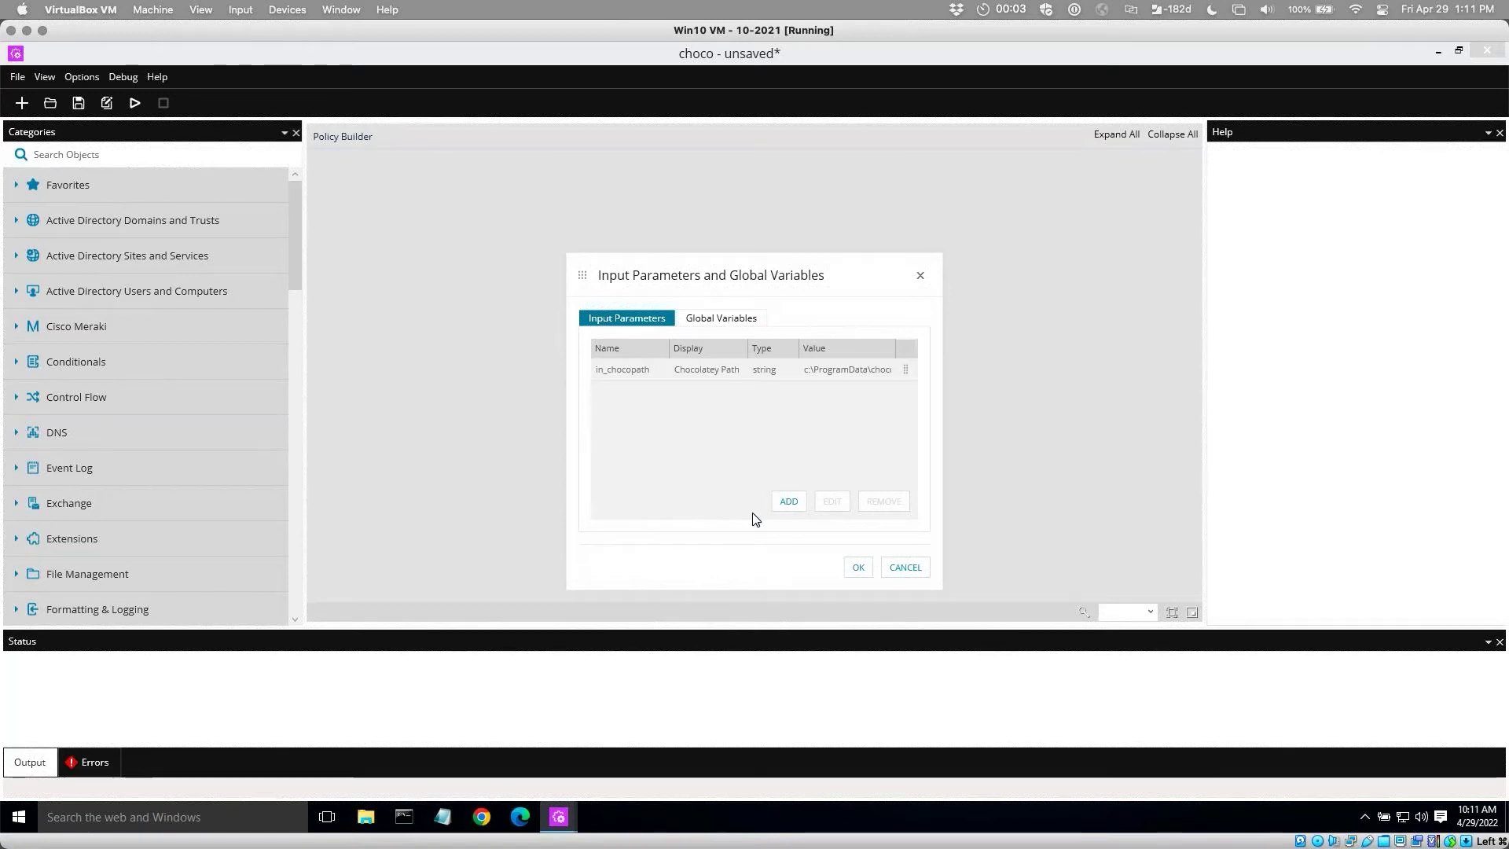
# Add a string input parameter in_temppath, displayed as "temp path", with the value c:\temp.
pyautogui.click(789, 500)
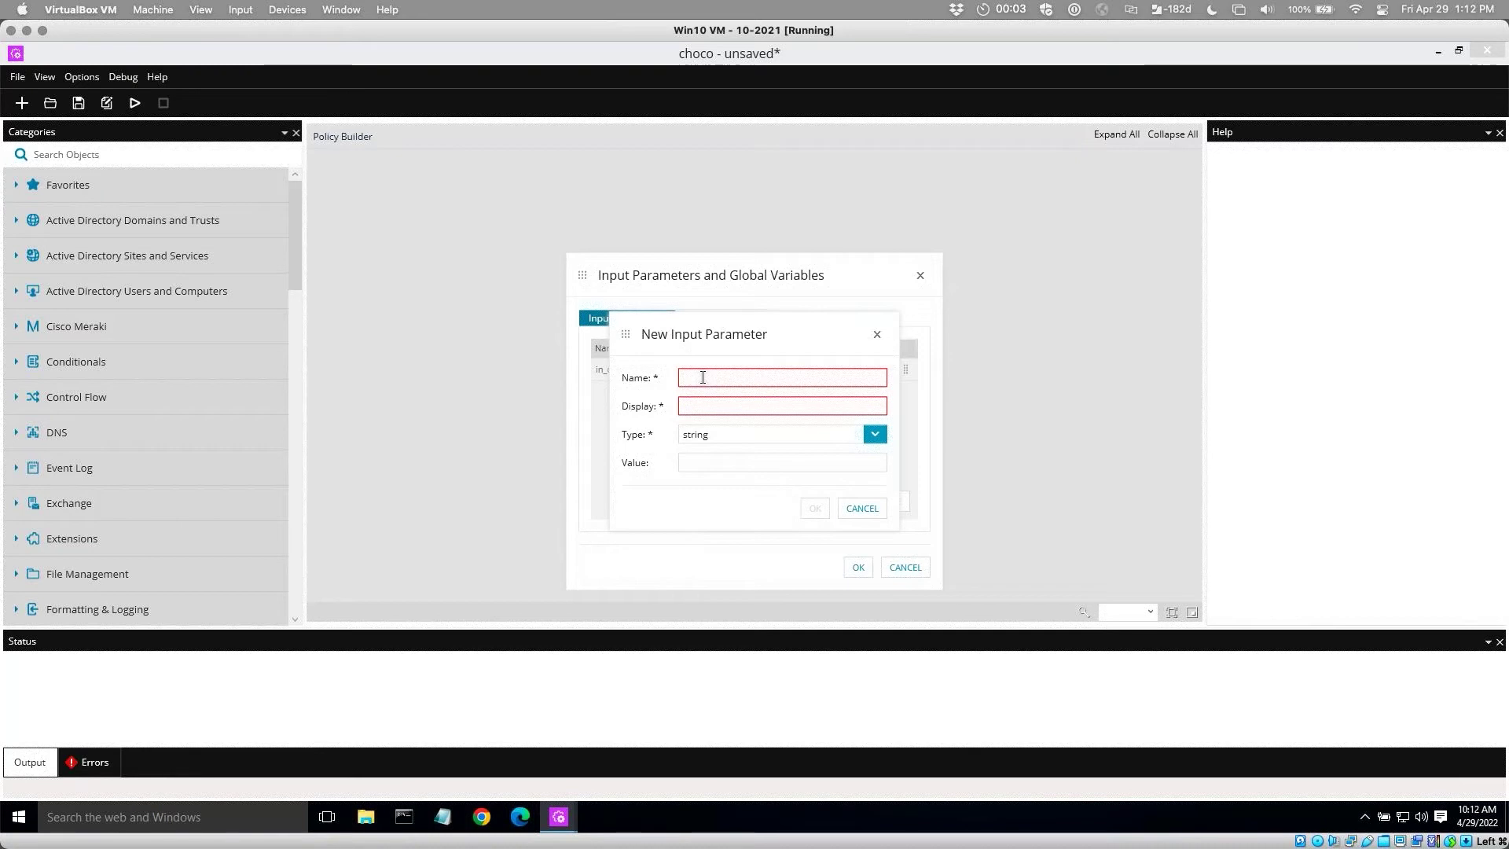
pyautogui.write('_temppath')
pyautogui.press('Tab')
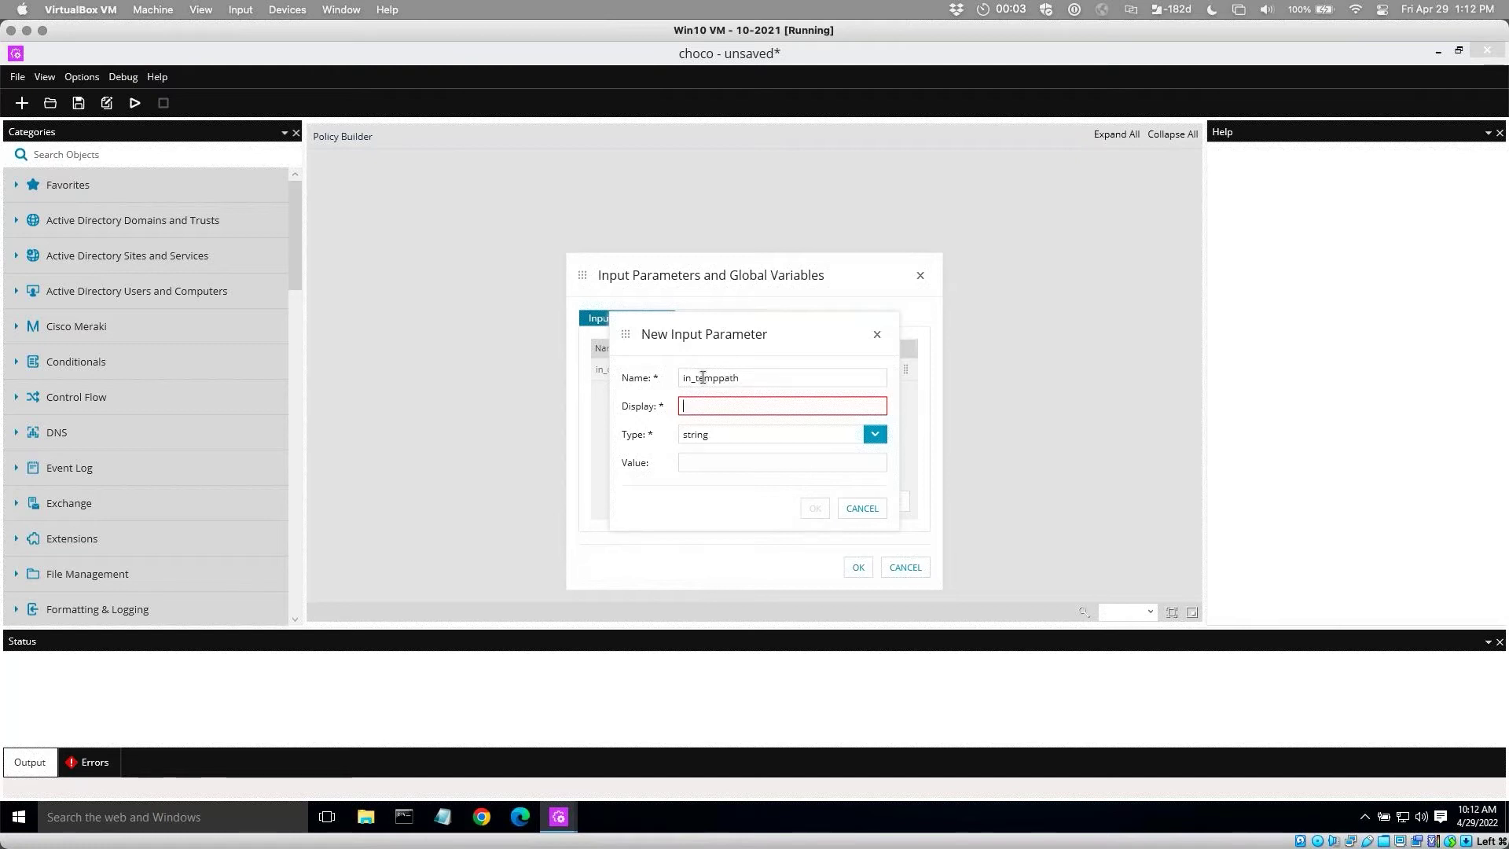
pyautogui.write('te')
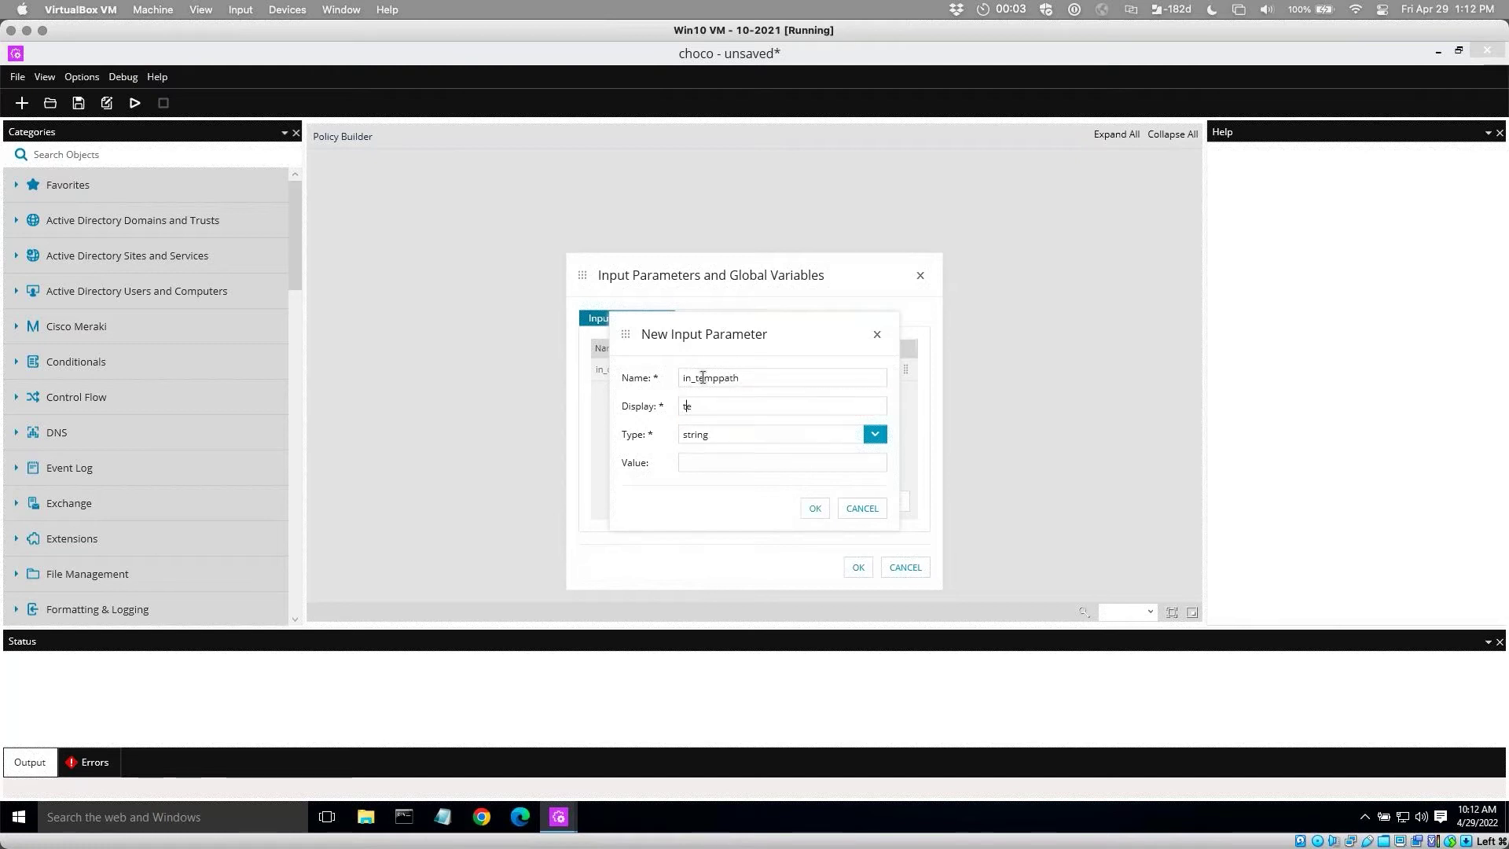
pyautogui.write('mp path')
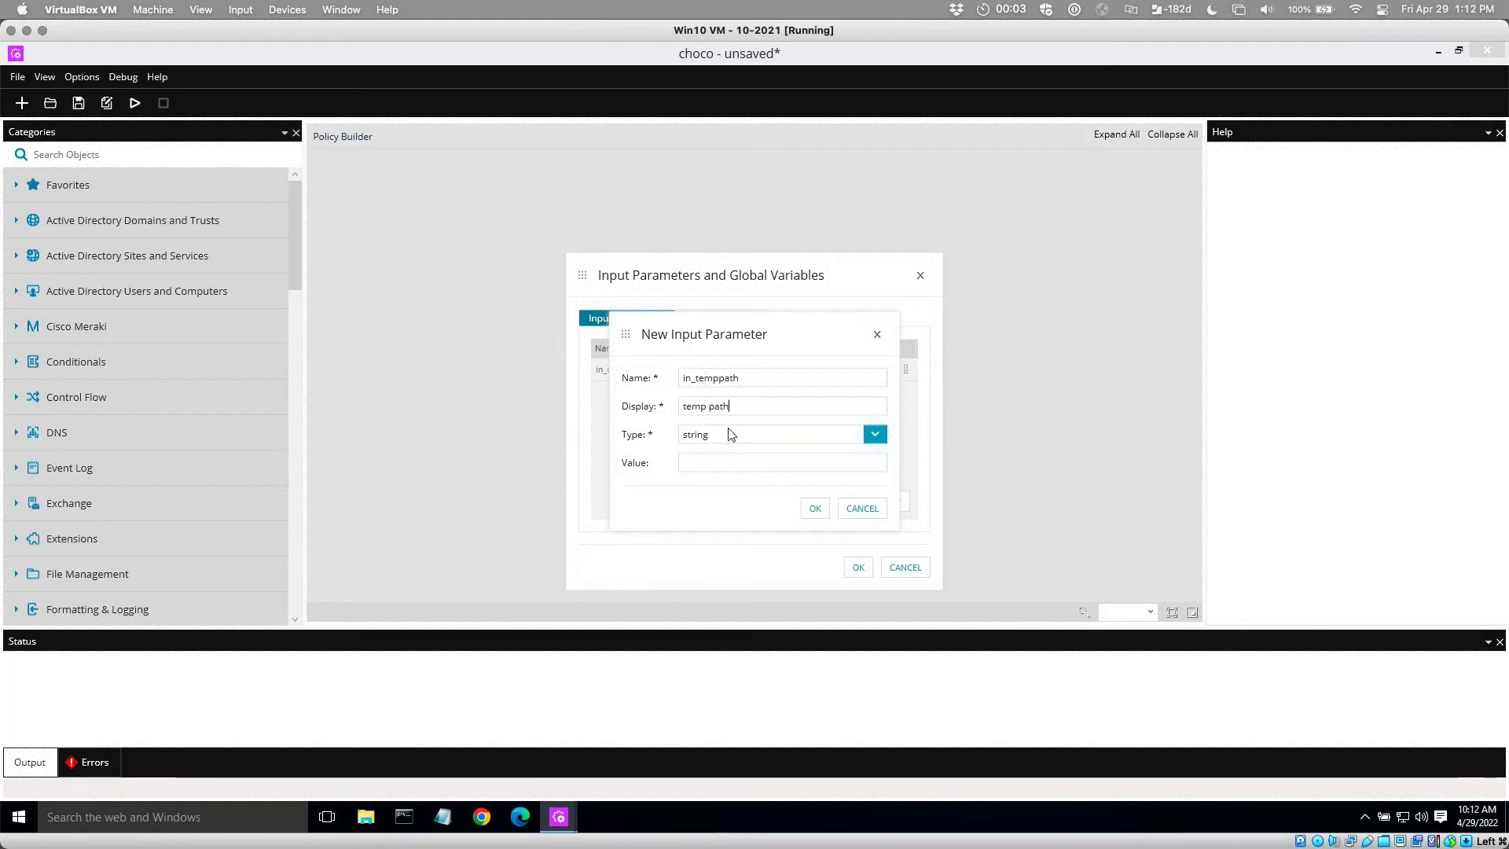
pyautogui.click(725, 460)
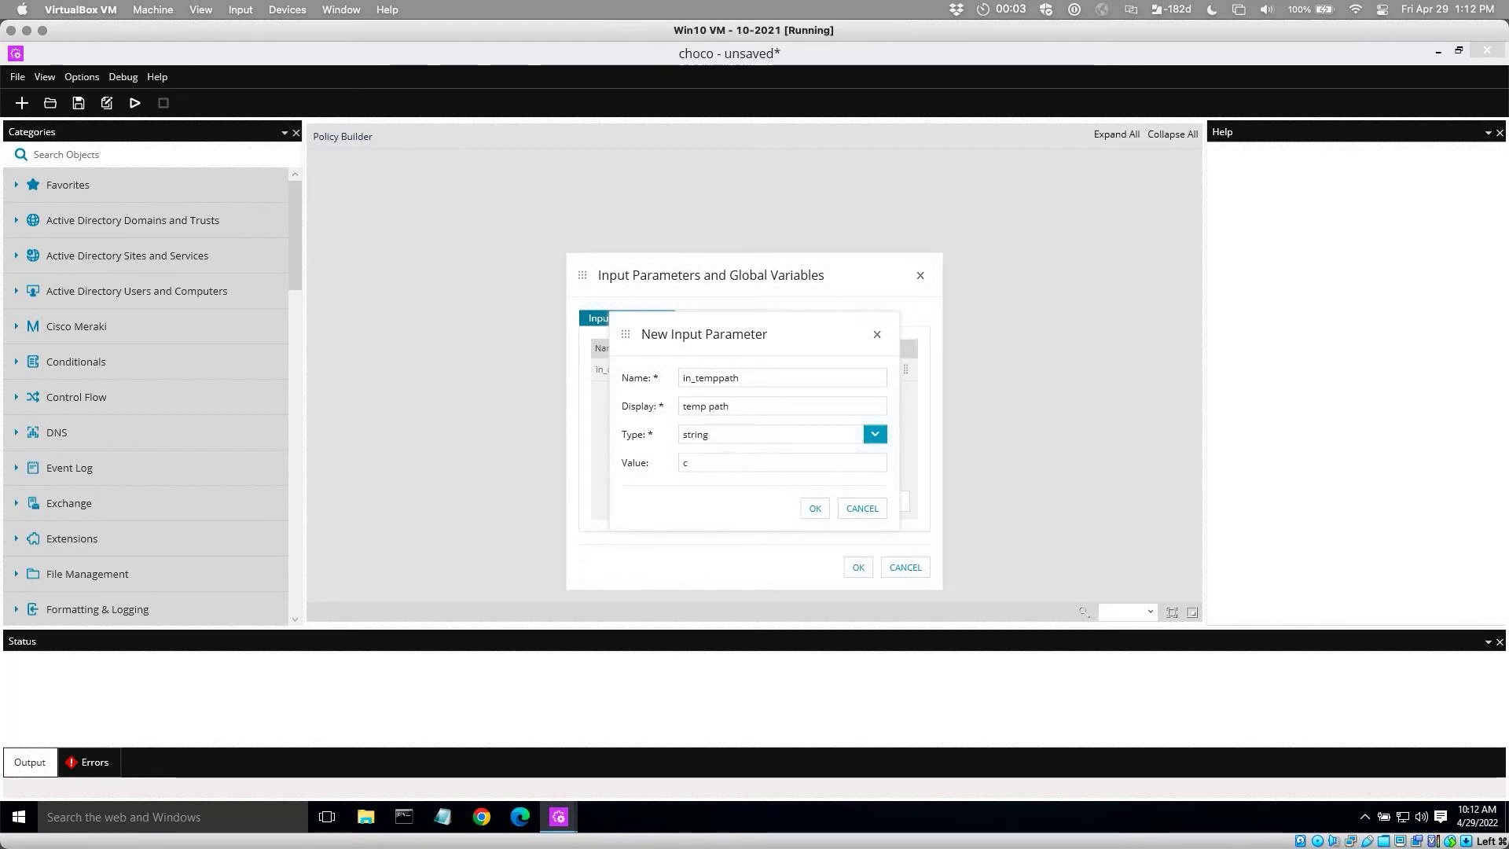
pyautogui.write('c:\\temp')
pyautogui.click(813, 508)
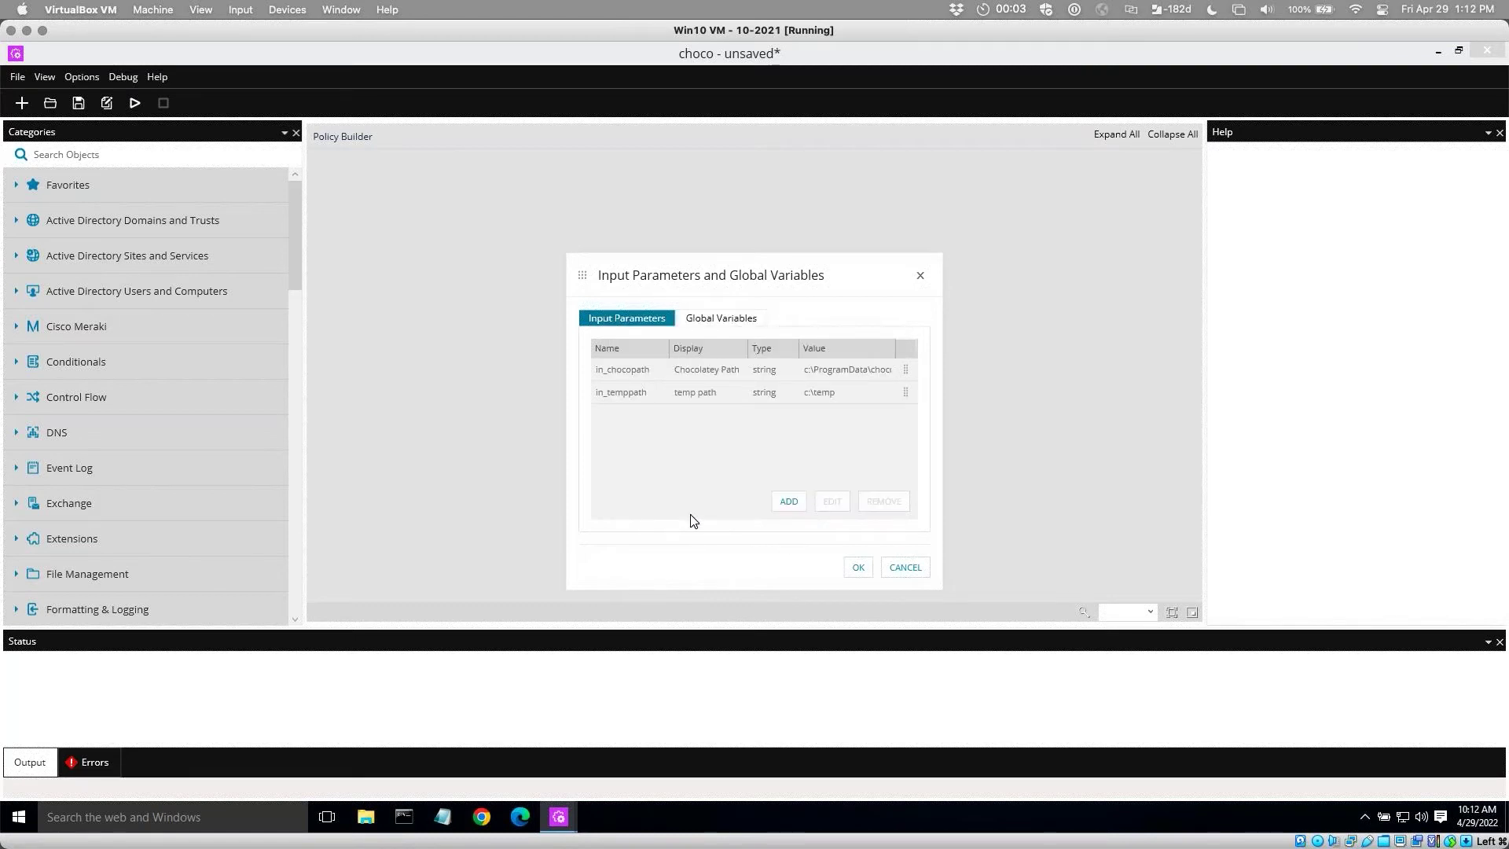
# Add a string input parameter in_appslist, displayed as "apps list", with an empty value, and apply the policy's input parameters.
pyautogui.click(787, 504)
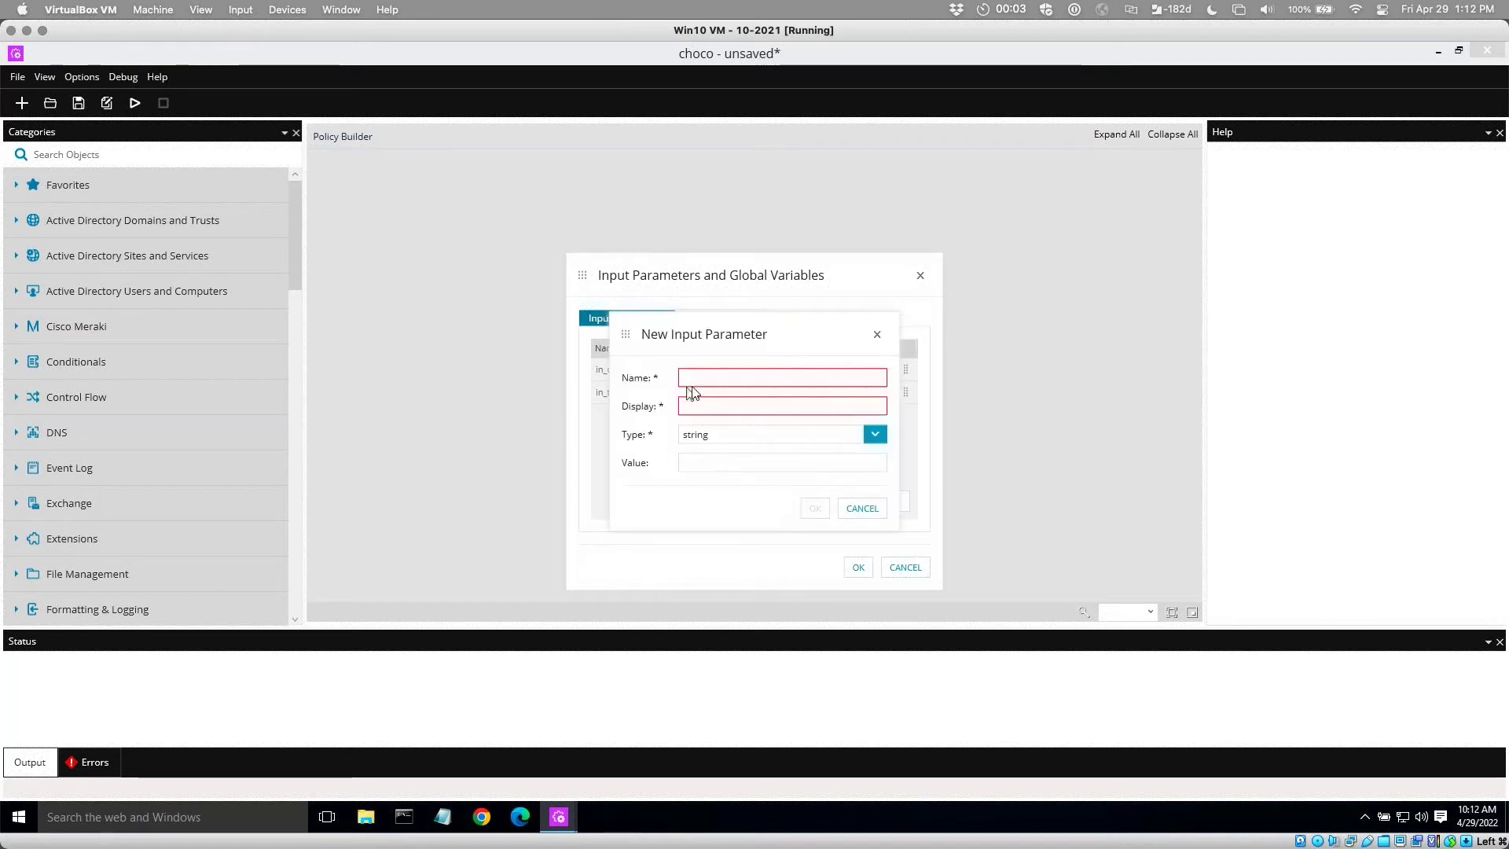
pyautogui.write('in_')
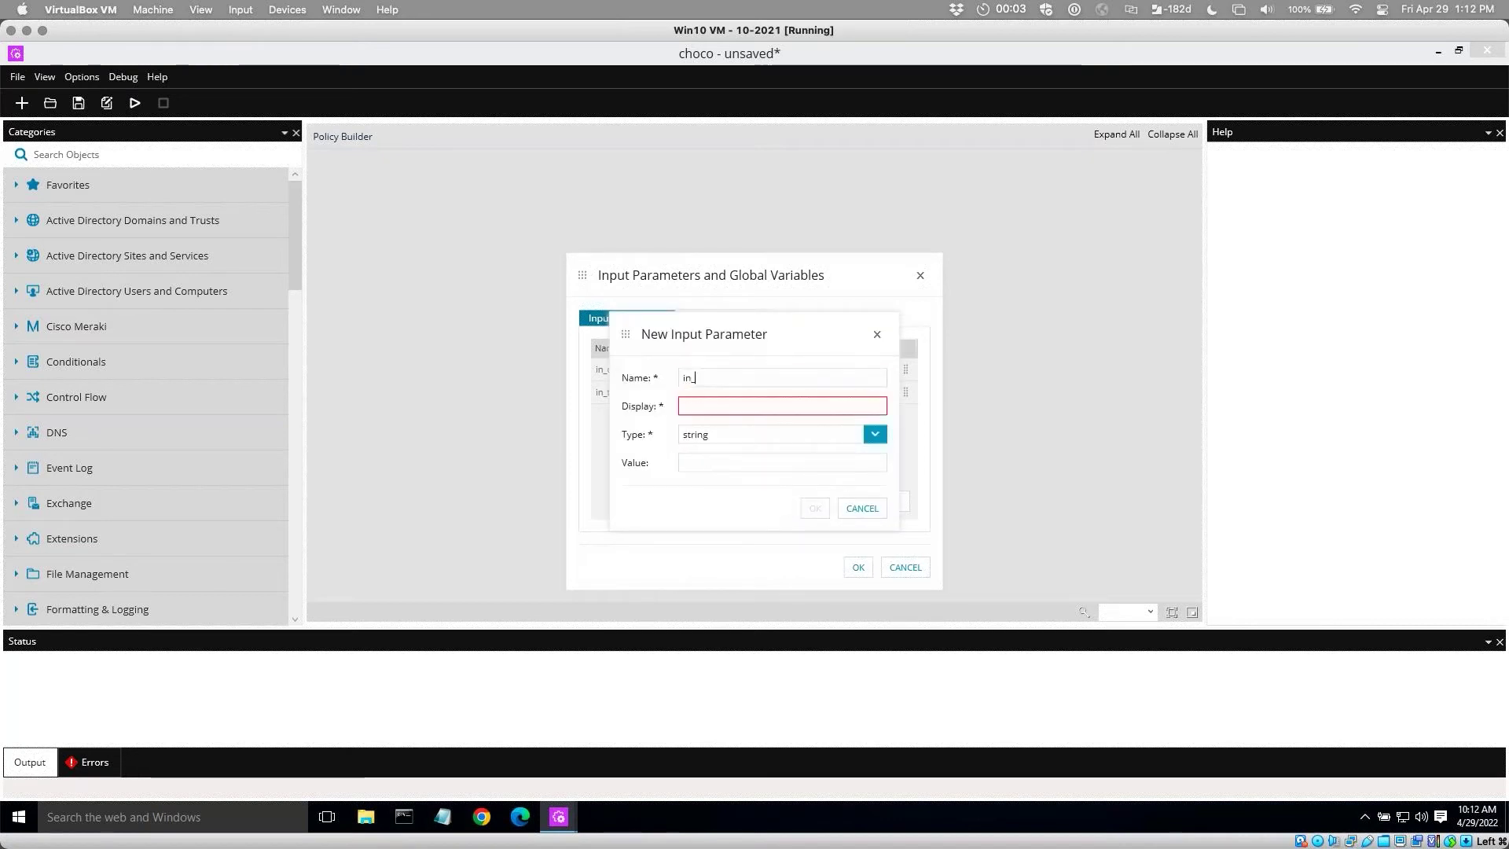
pyautogui.write('appslist')
pyautogui.click(729, 407)
pyautogui.write('apps list')
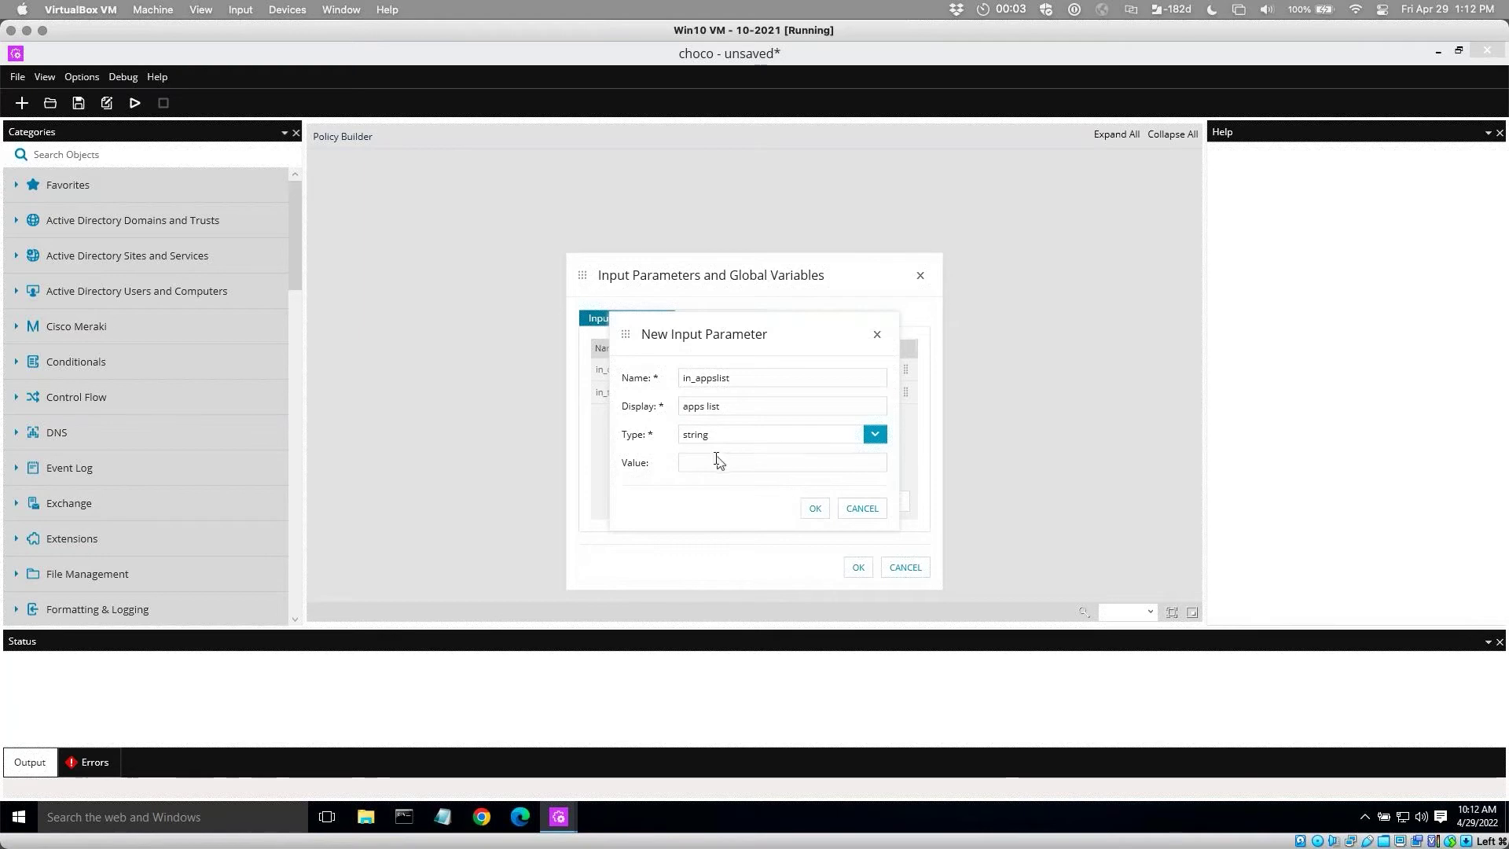
pyautogui.click(696, 467)
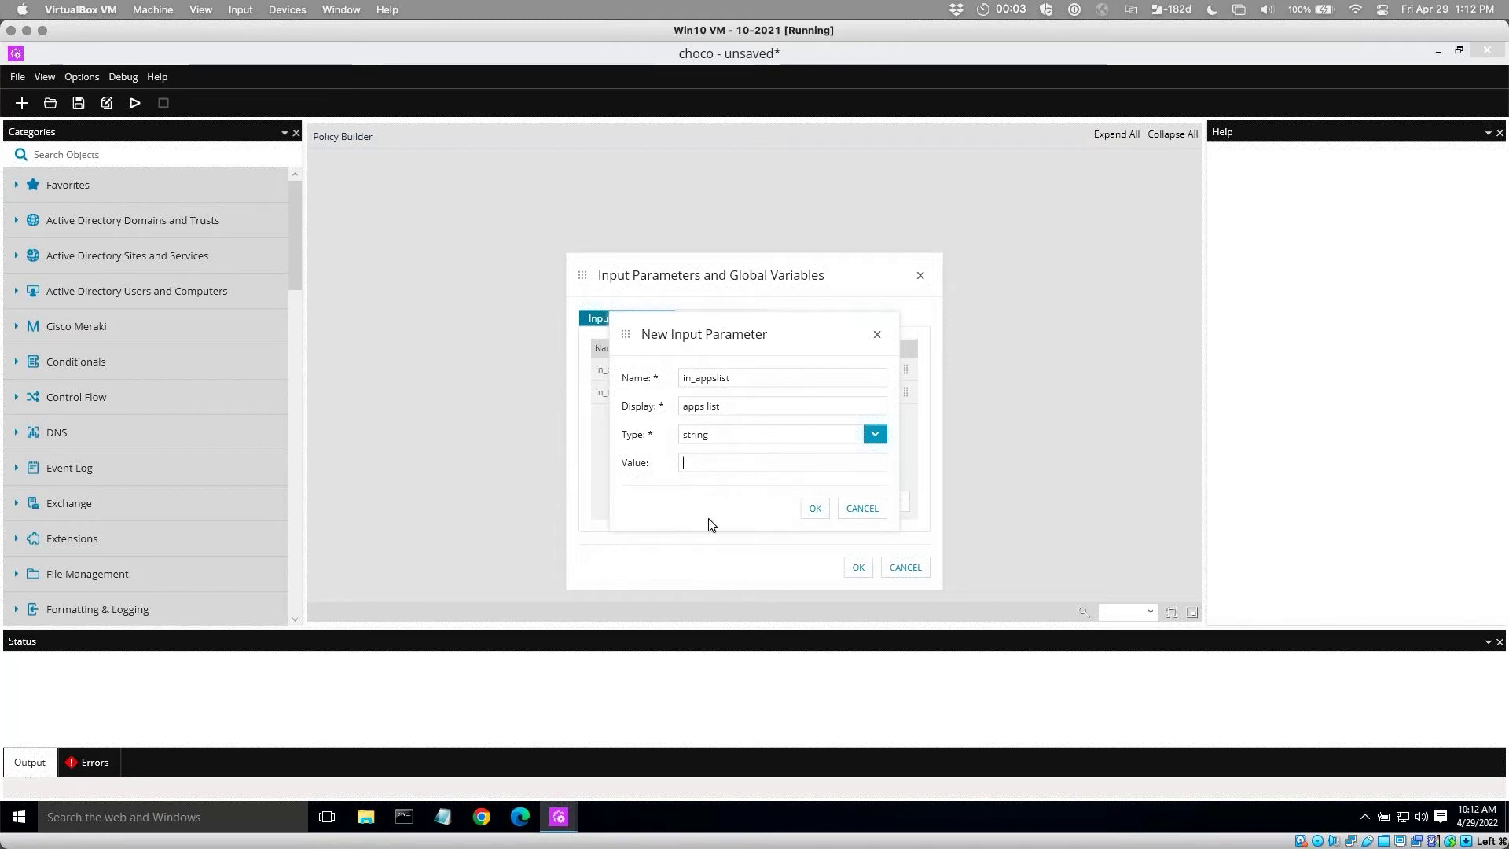
pyautogui.click(816, 509)
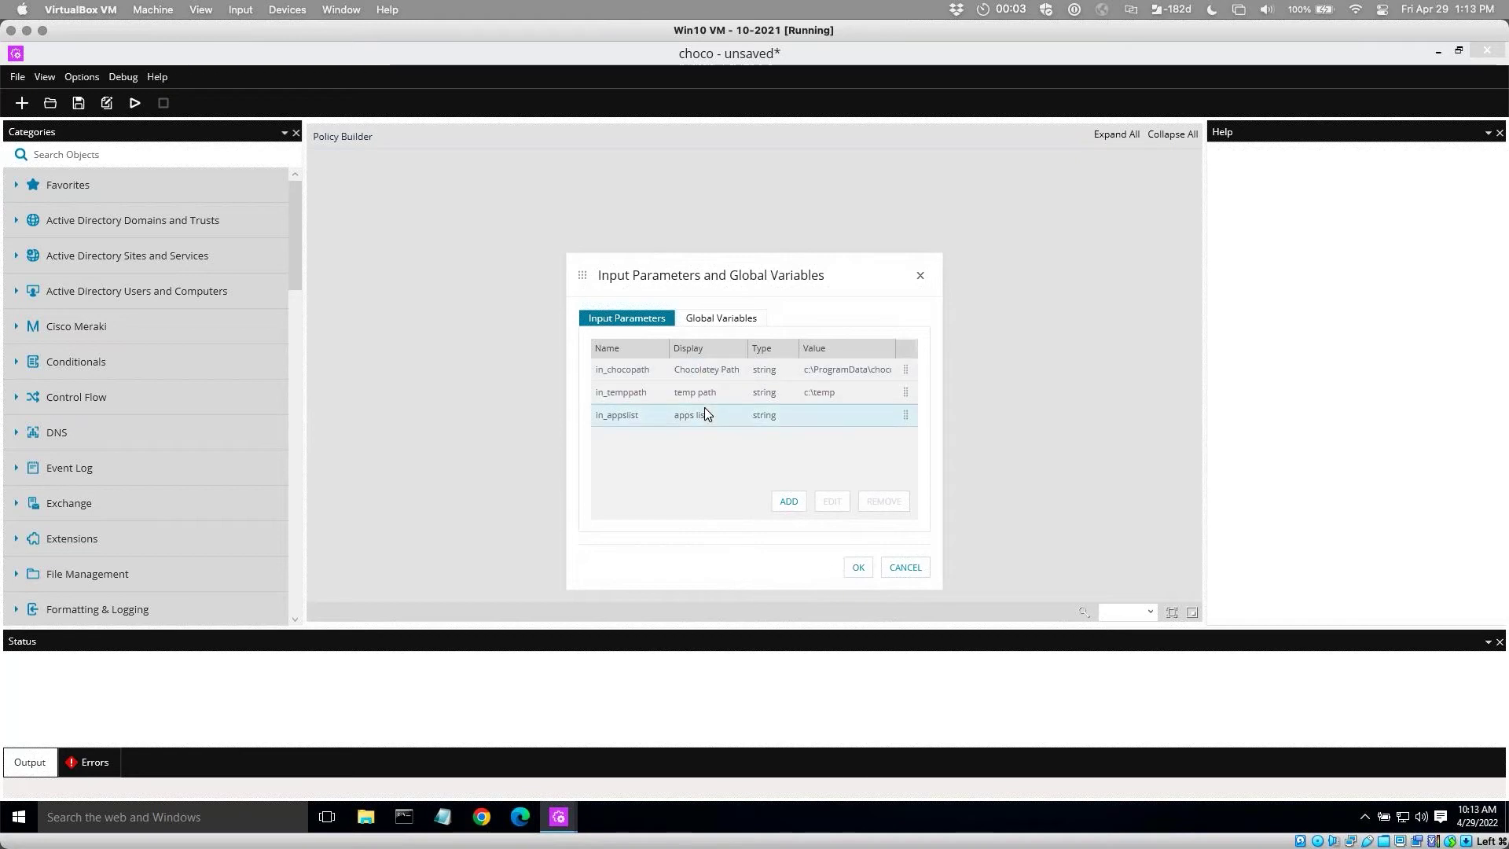
pyautogui.click(860, 568)
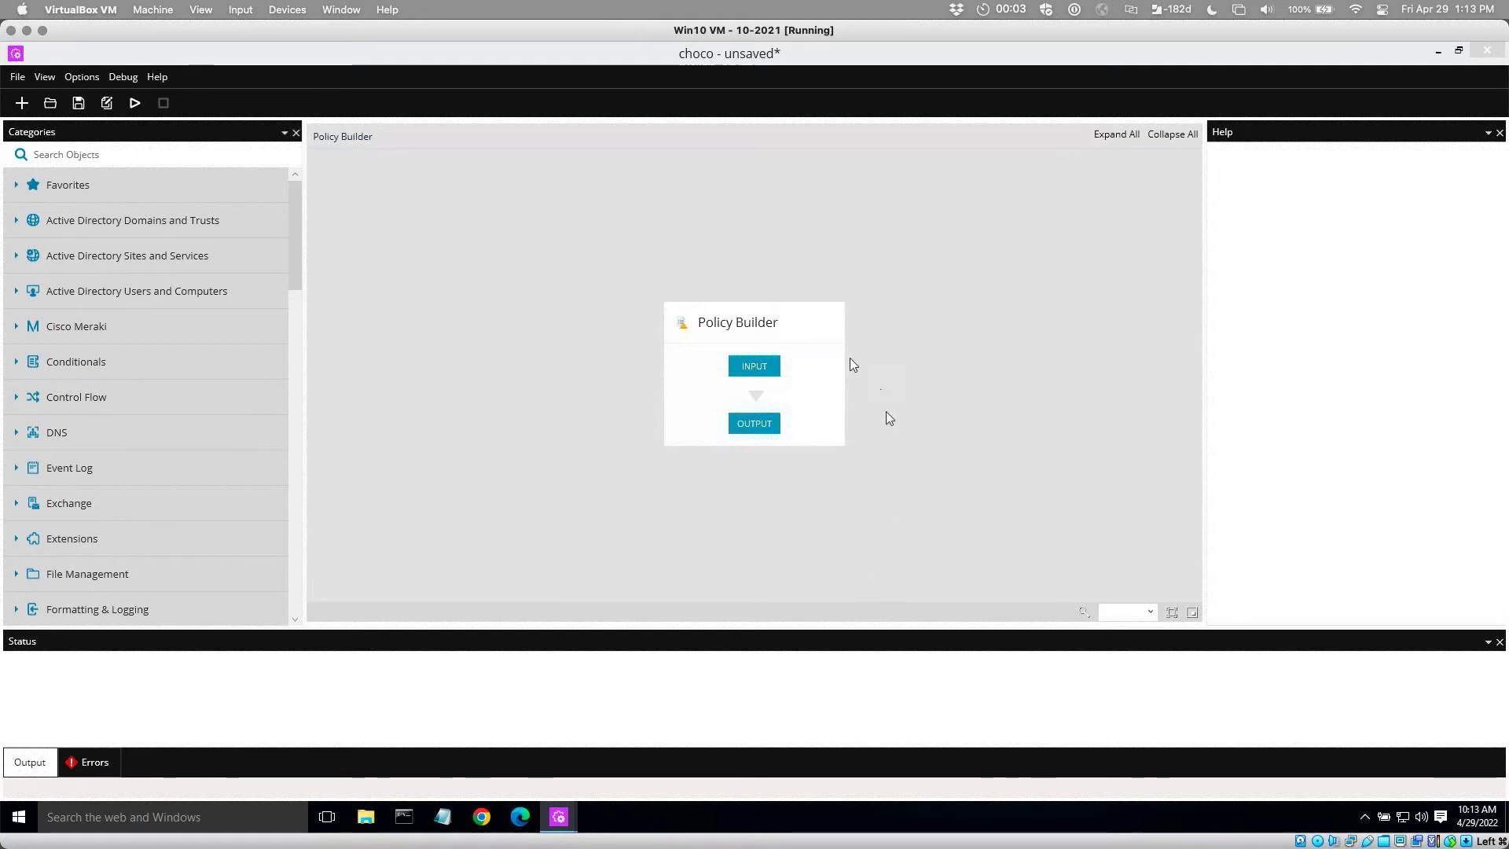
# Discard the unsaved policy without saving its changes and open the policy file choco from the Desktop.
pyautogui.click(768, 366)
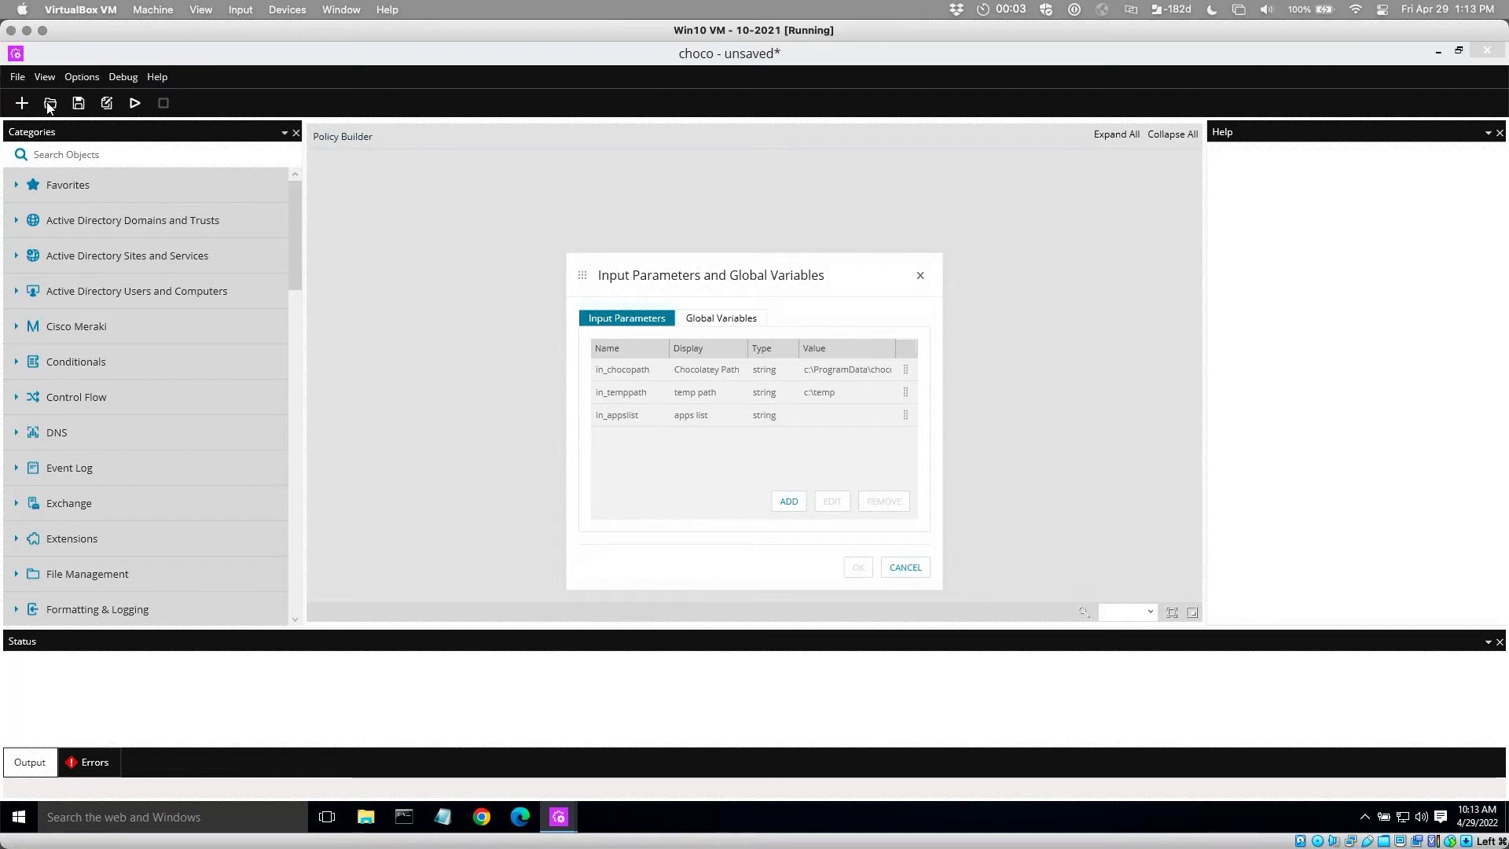
pyautogui.click(905, 568)
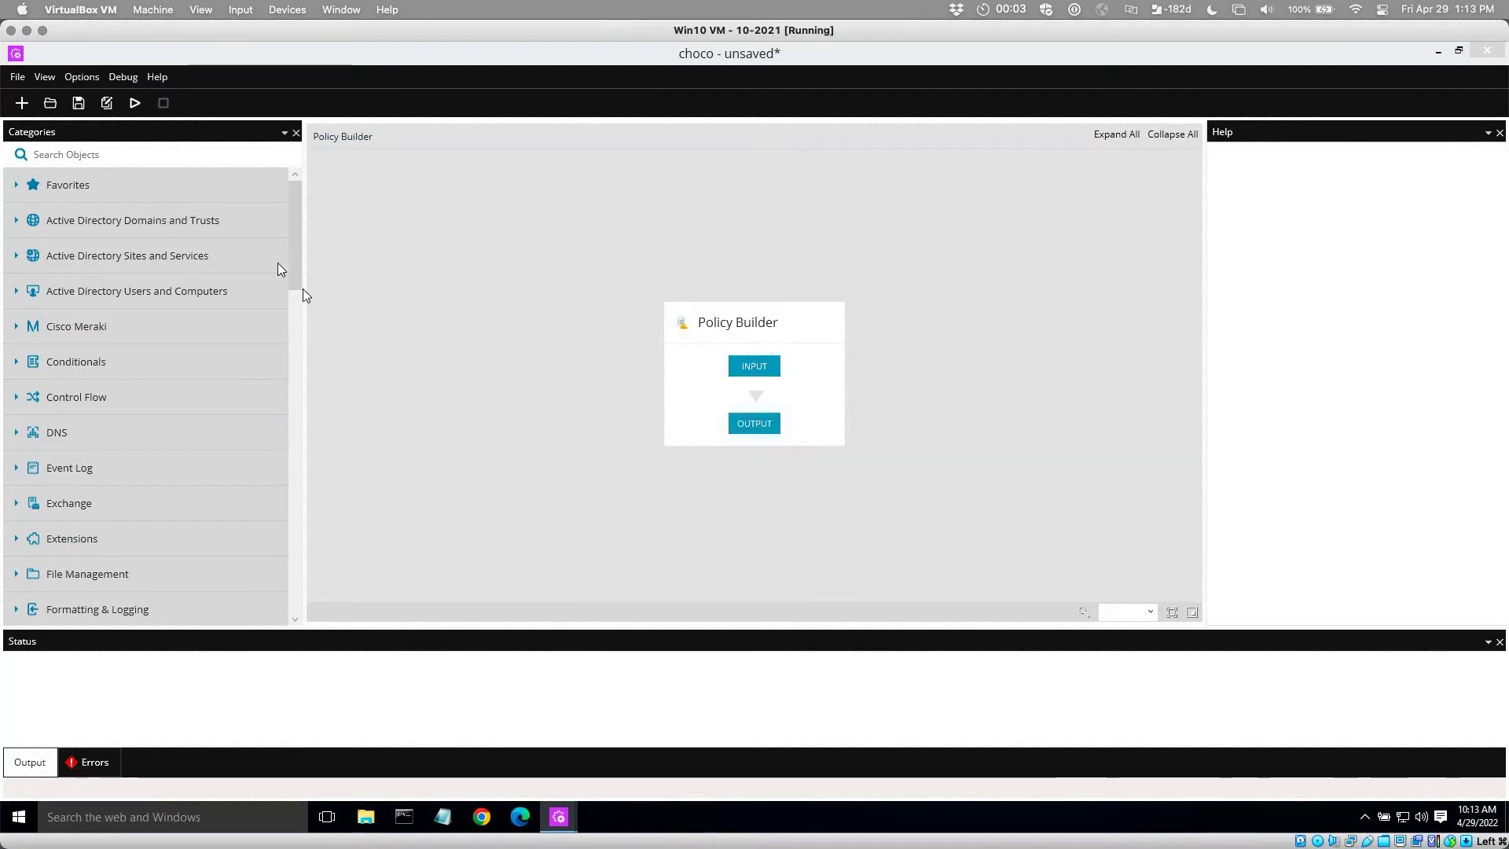
pyautogui.click(49, 102)
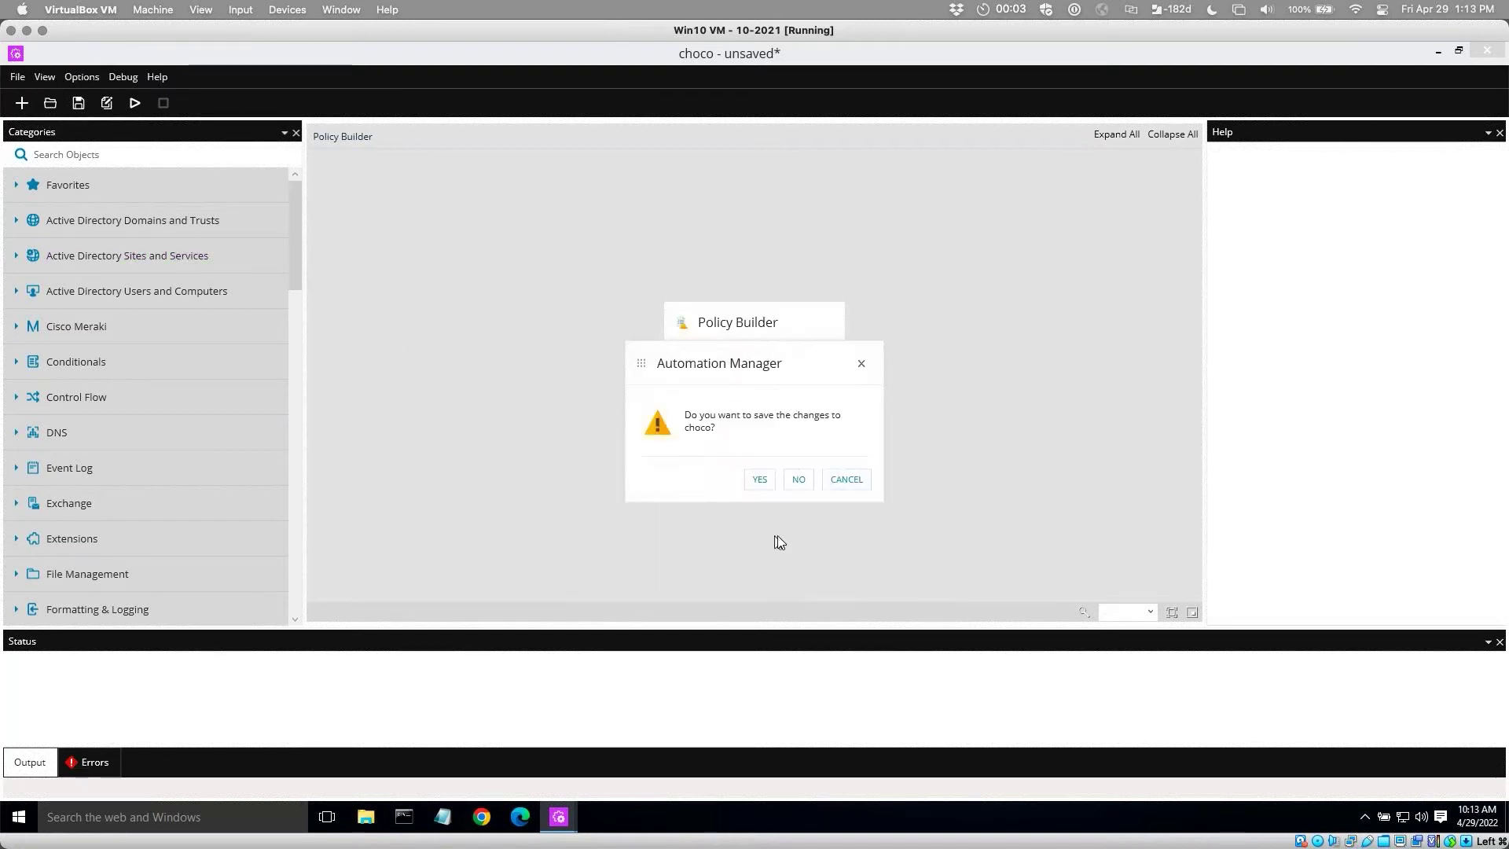
pyautogui.click(798, 479)
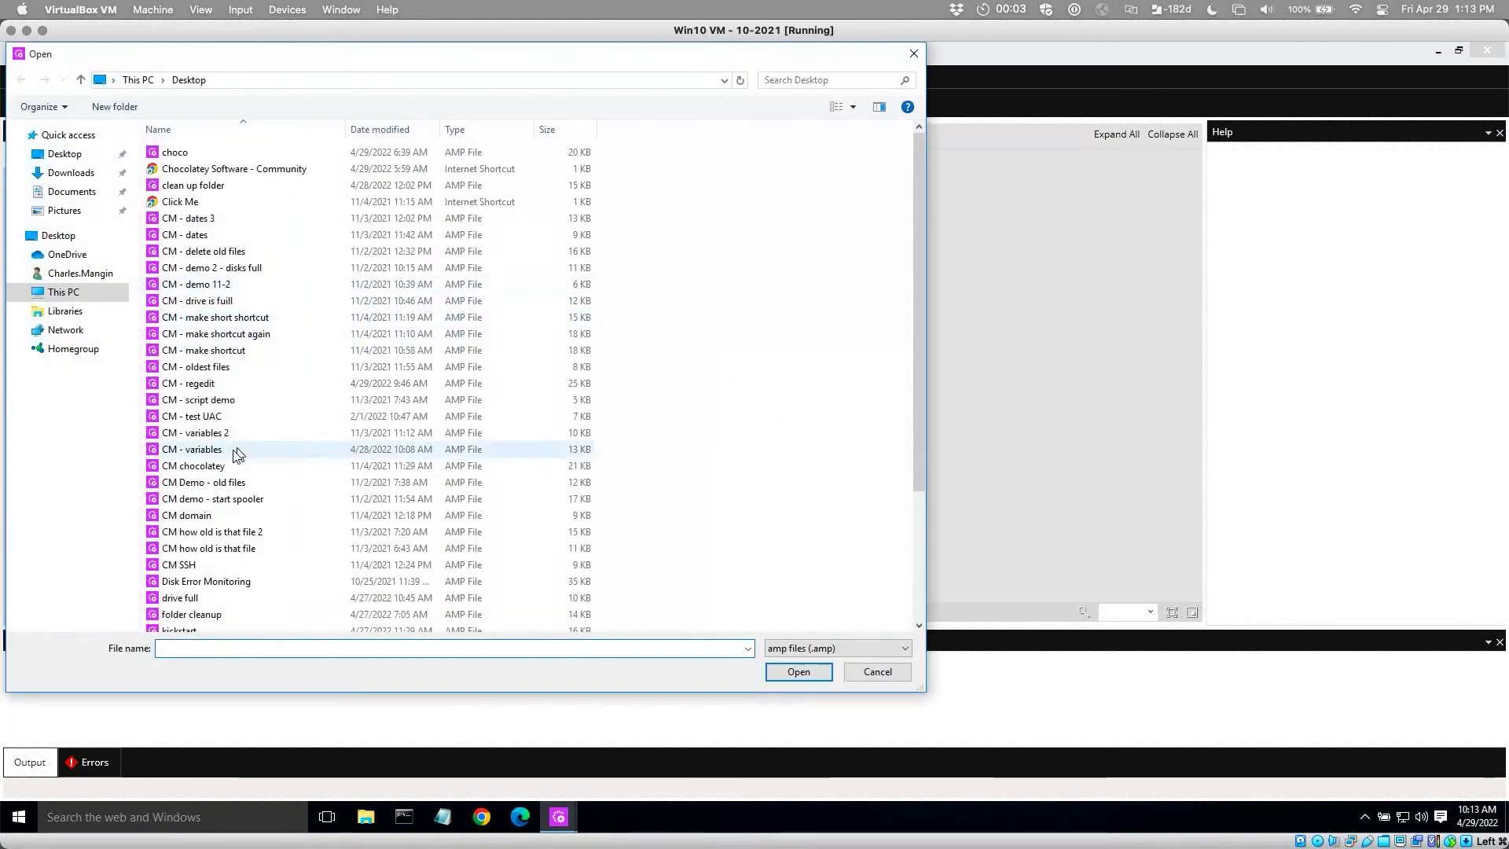
pyautogui.click(211, 468)
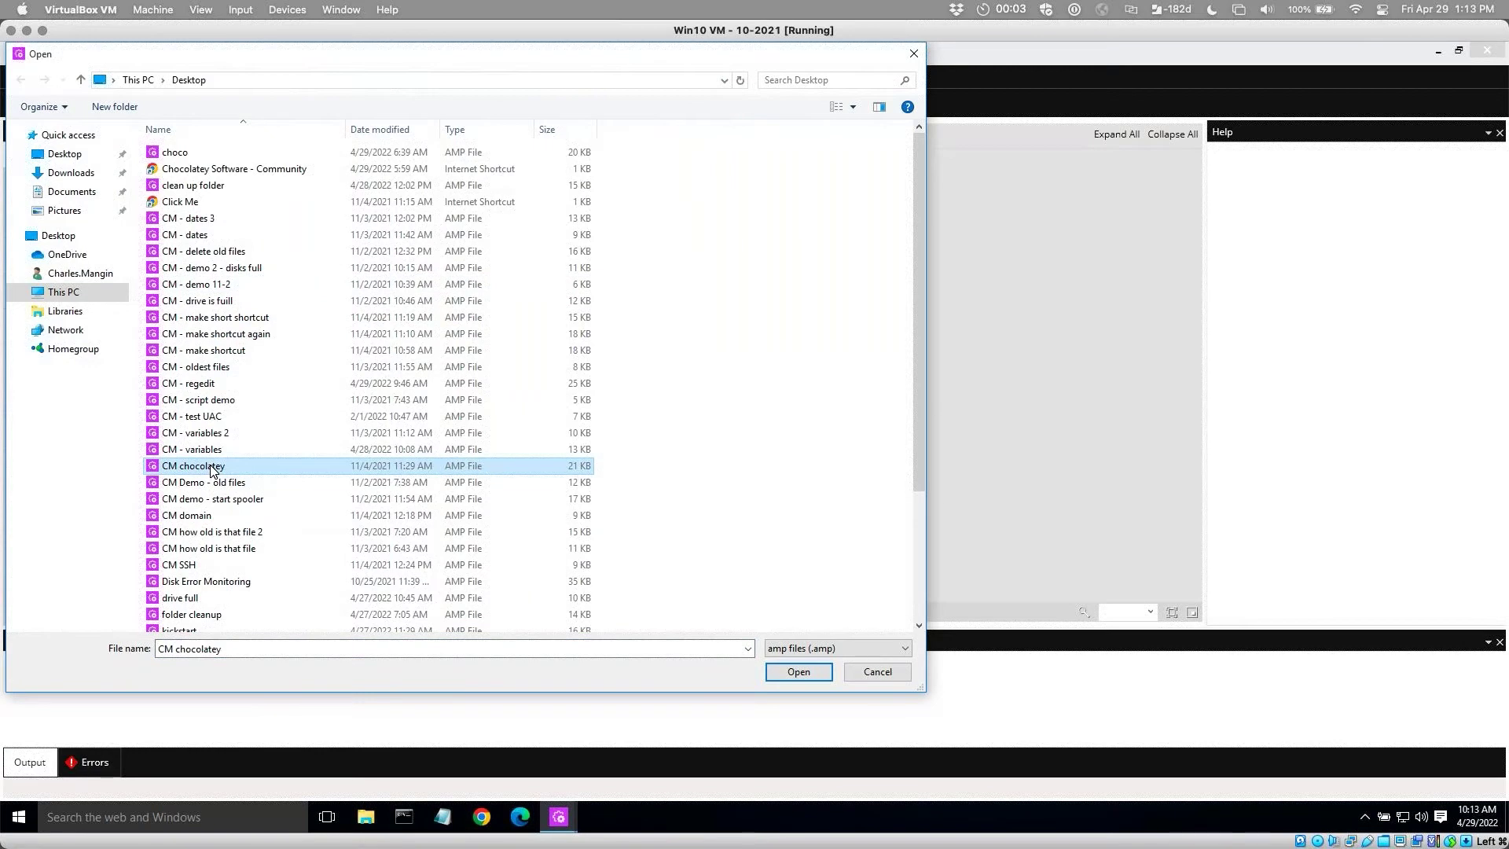
pyautogui.doubleClick(175, 154)
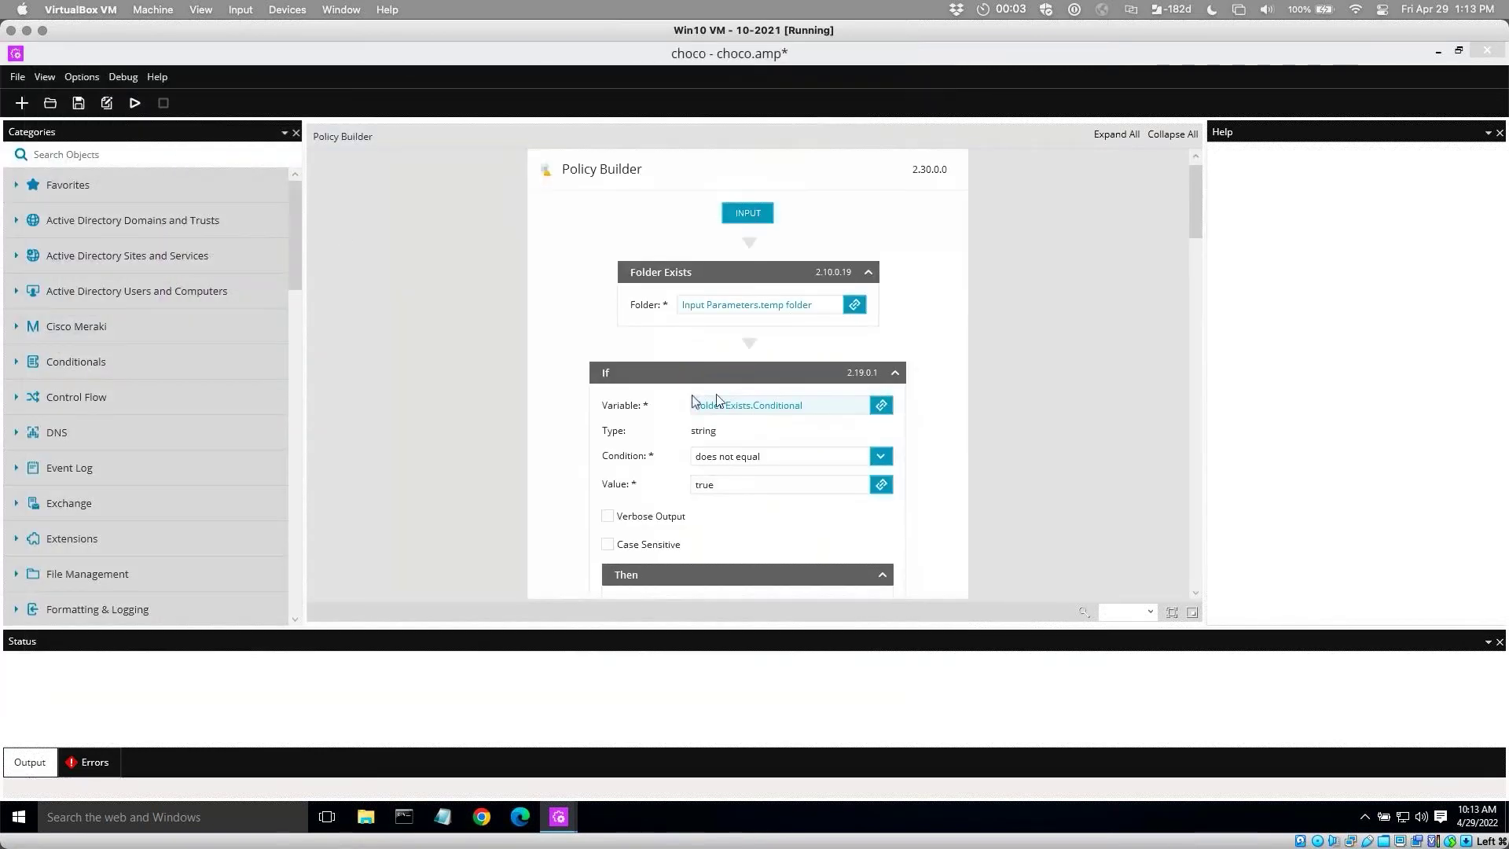
# Review the opened policy's input parameters for the chocolatey path, temp folder and apps list without changing them.
pyautogui.scroll(1, 1191, 214)
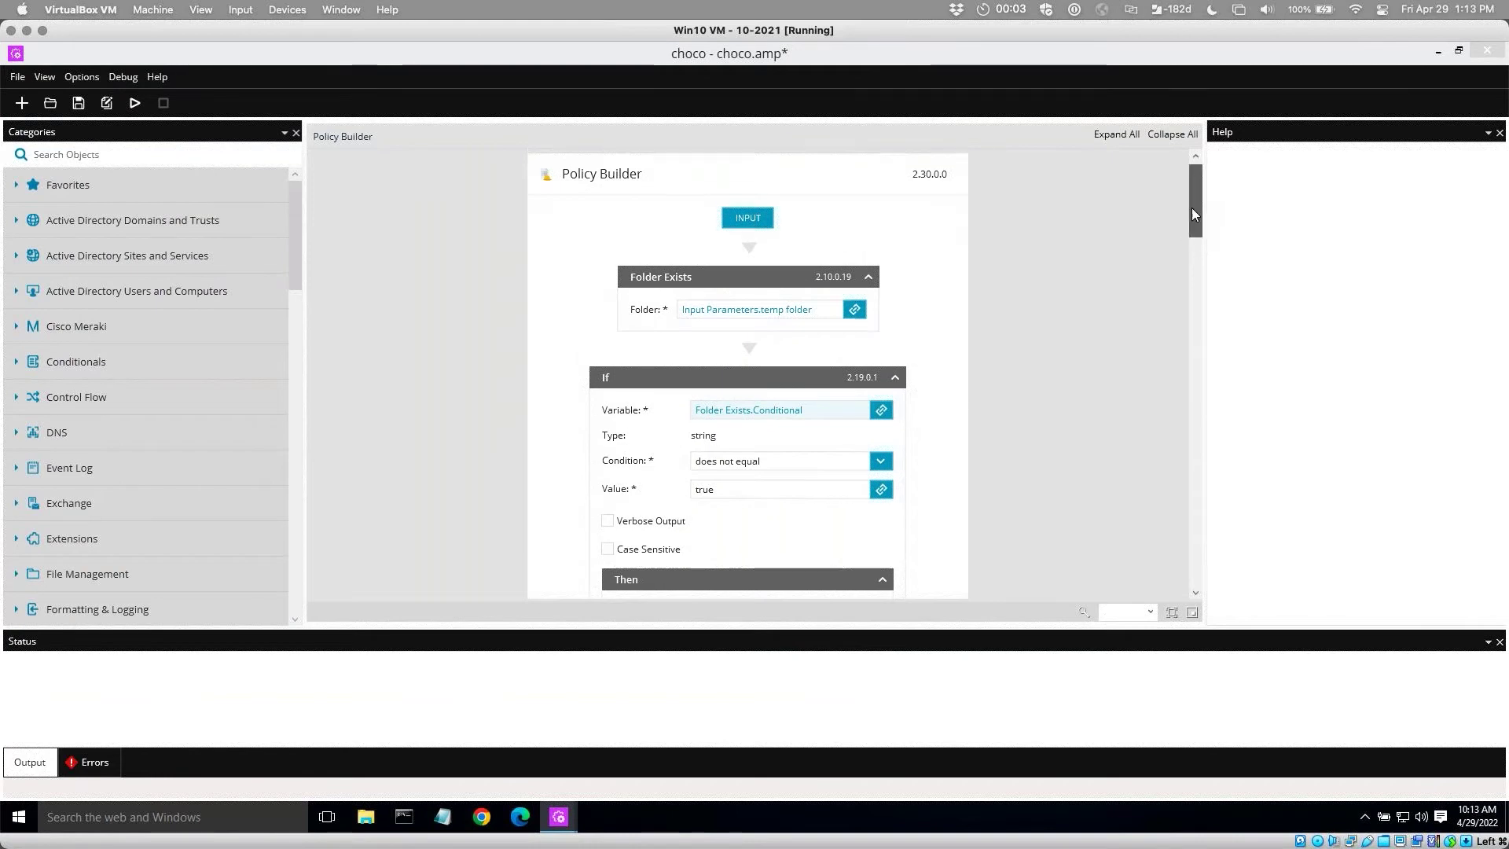
pyautogui.click(747, 229)
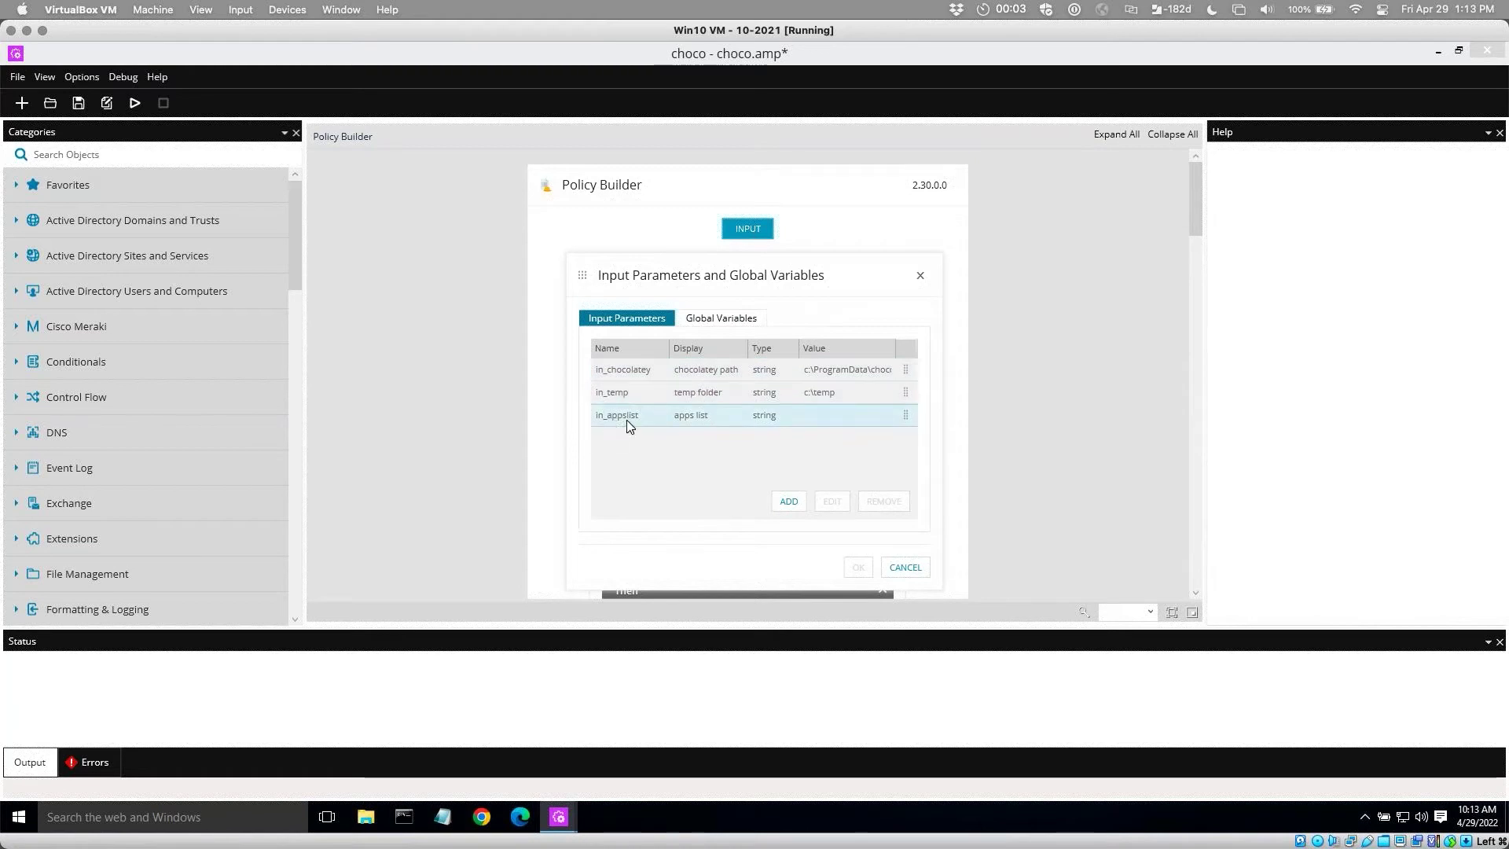
pyautogui.click(906, 568)
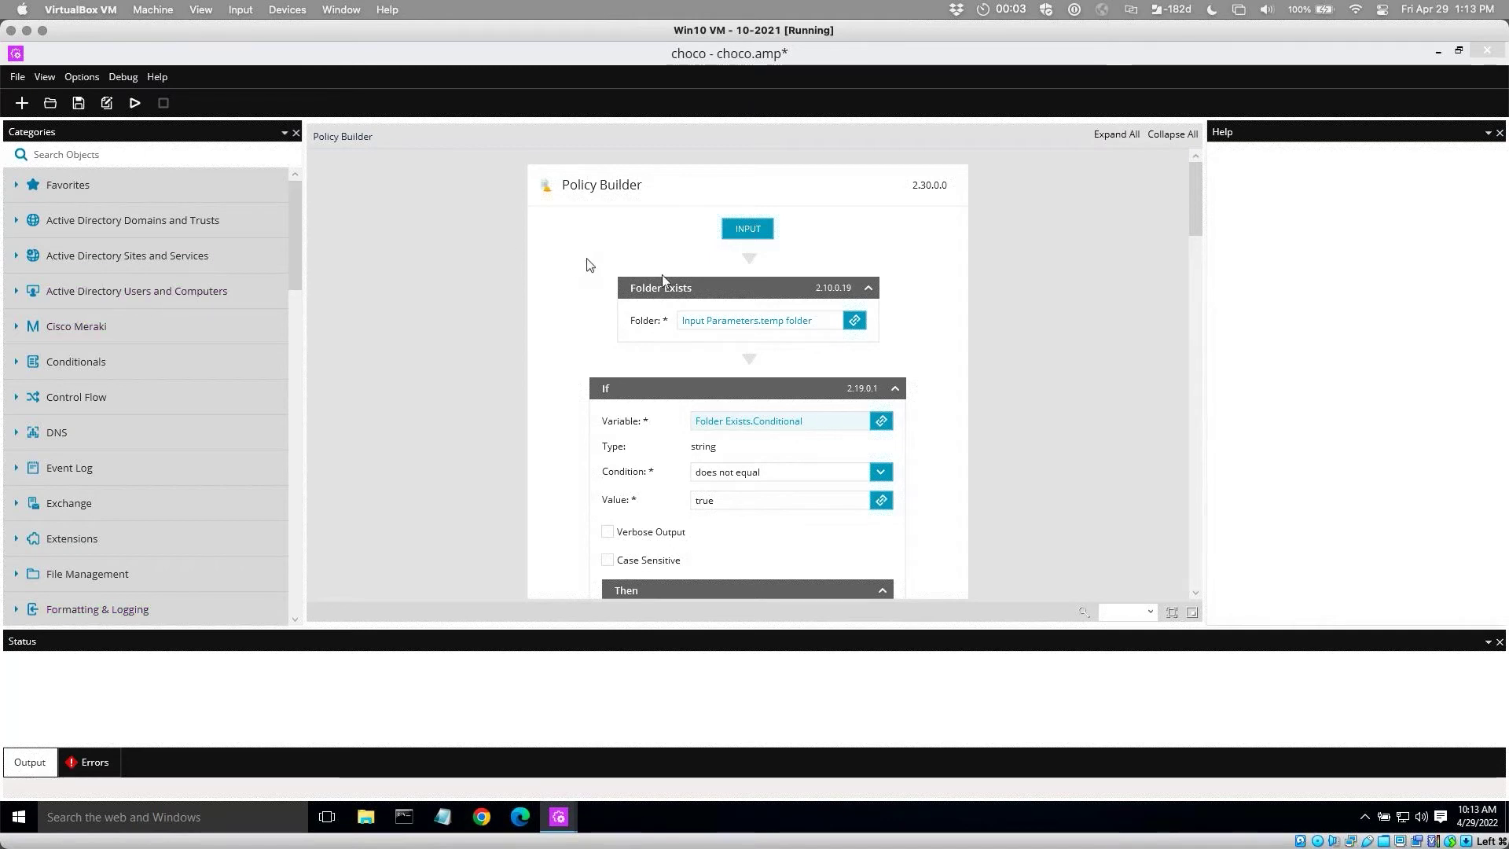
# Examine the Folder Exists object and the If block below it that creates the temp folder.
pyautogui.click(724, 285)
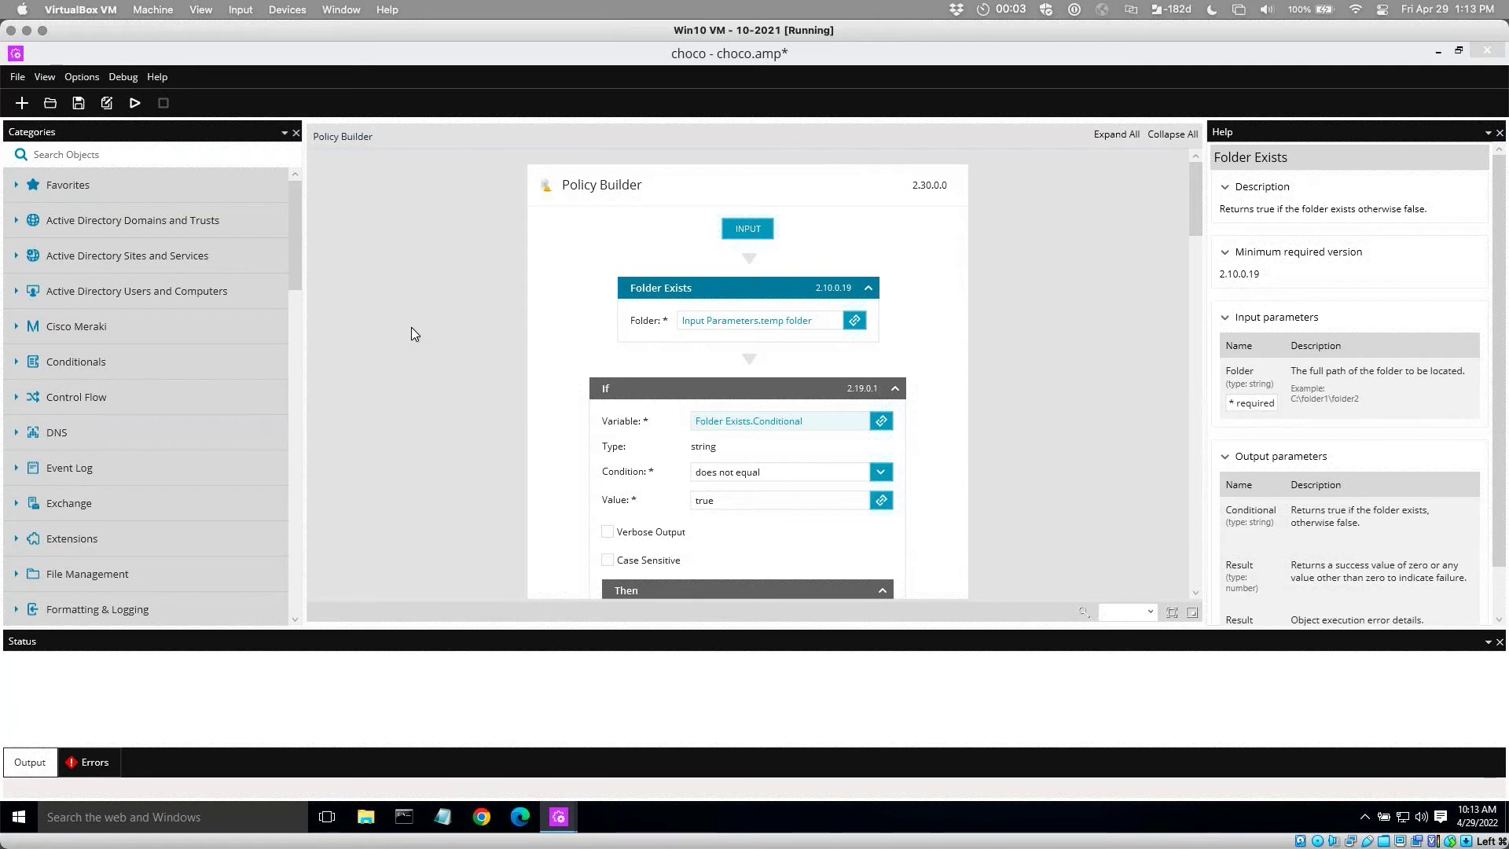
pyautogui.scroll(-2, 1197, 219)
pyautogui.scroll(-5, 1196, 279)
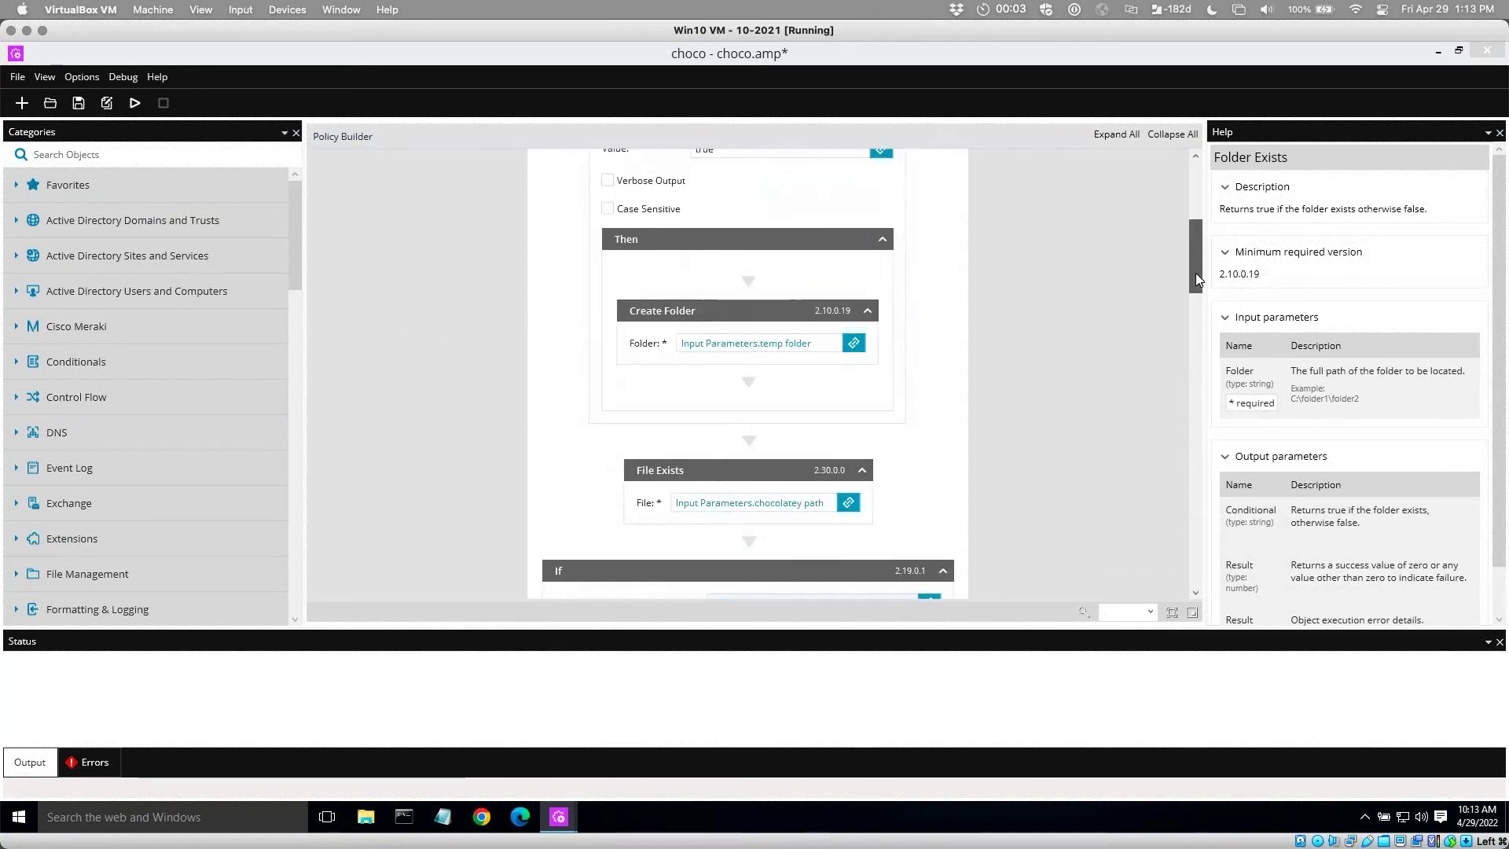
pyautogui.moveTo(1195, 327); pyautogui.dragTo(1195, 338)
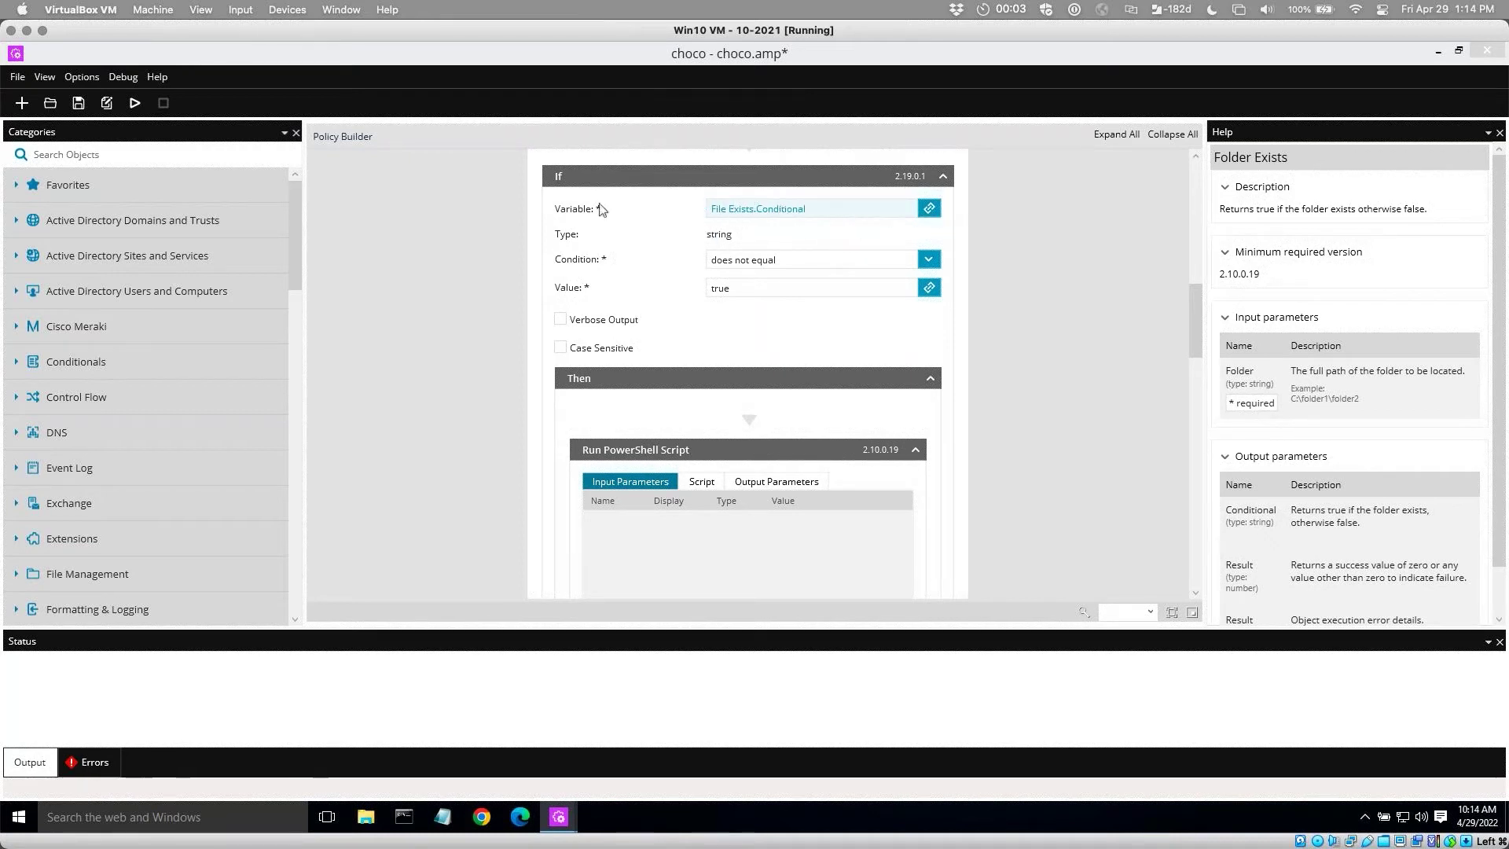
# Search the objects for "file ex" and link the File Exists object's file to the chocolatey path input parameter.
pyautogui.click(121, 160)
pyautogui.write('file ex')
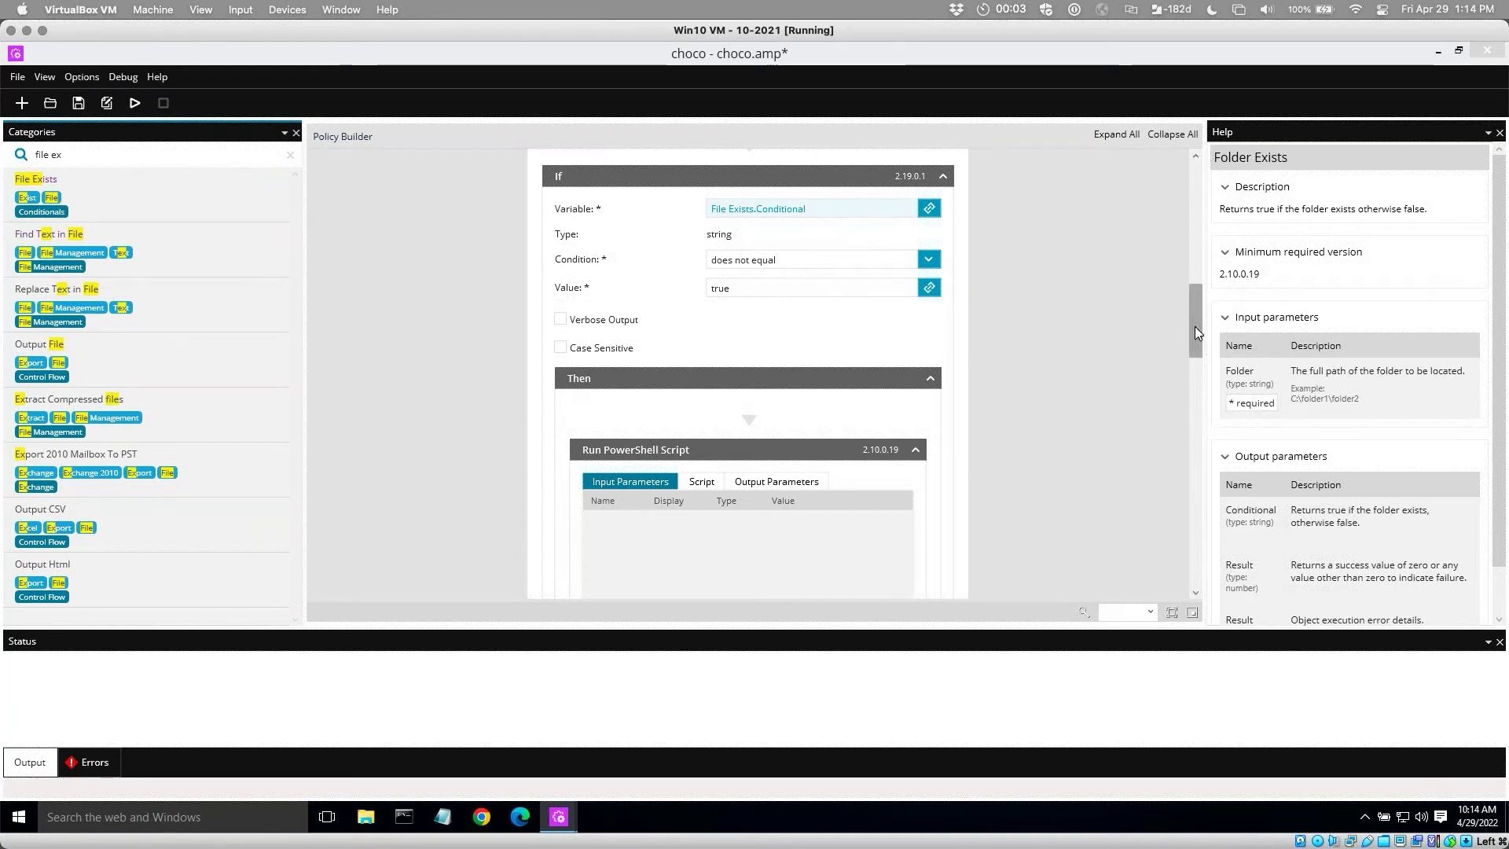
pyautogui.moveTo(1195, 327); pyautogui.dragTo(1191, 291)
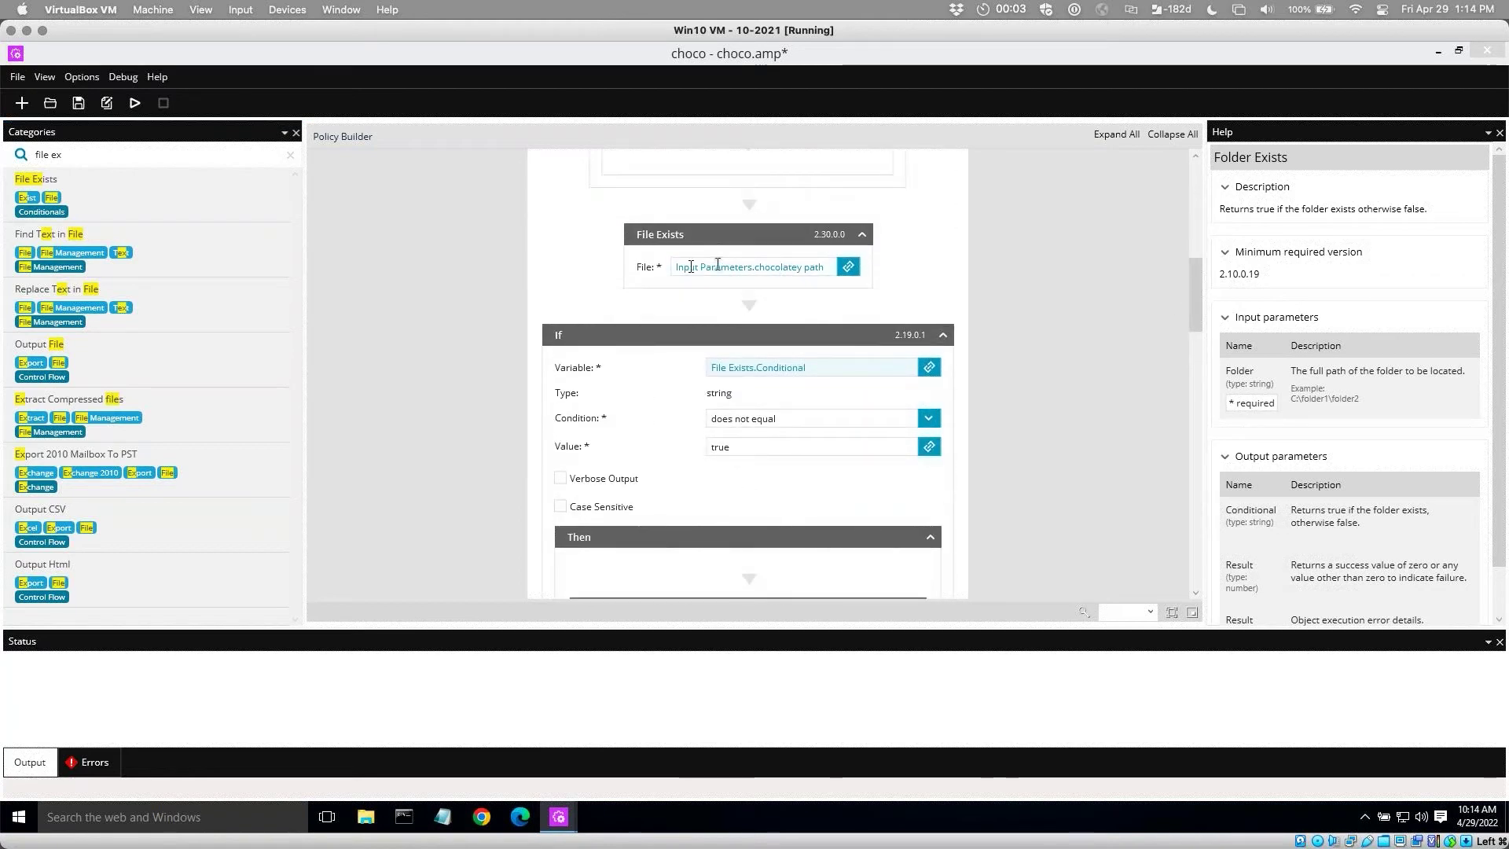
pyautogui.click(848, 266)
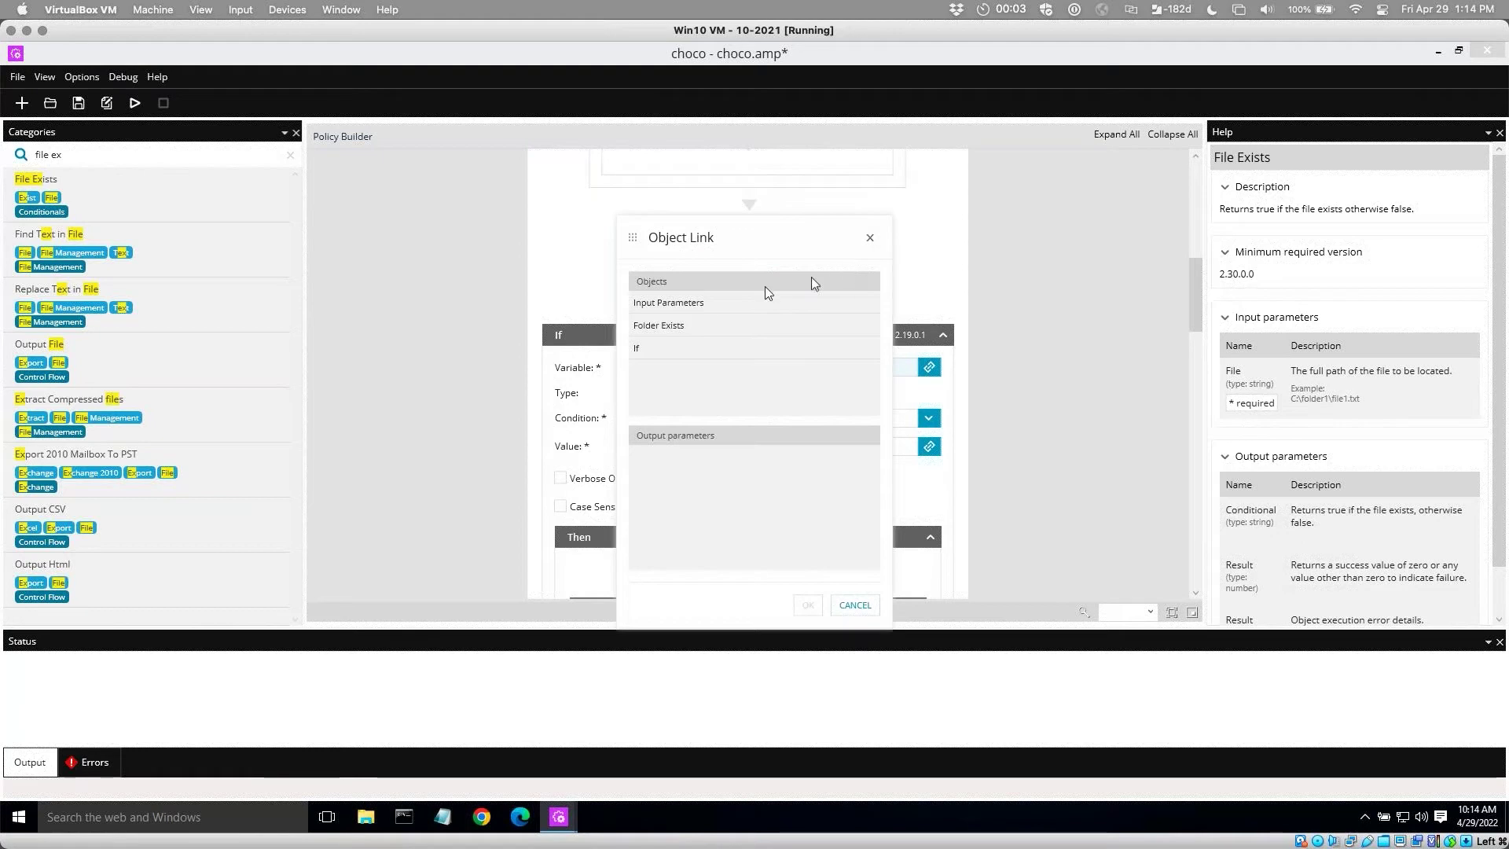
pyautogui.click(691, 302)
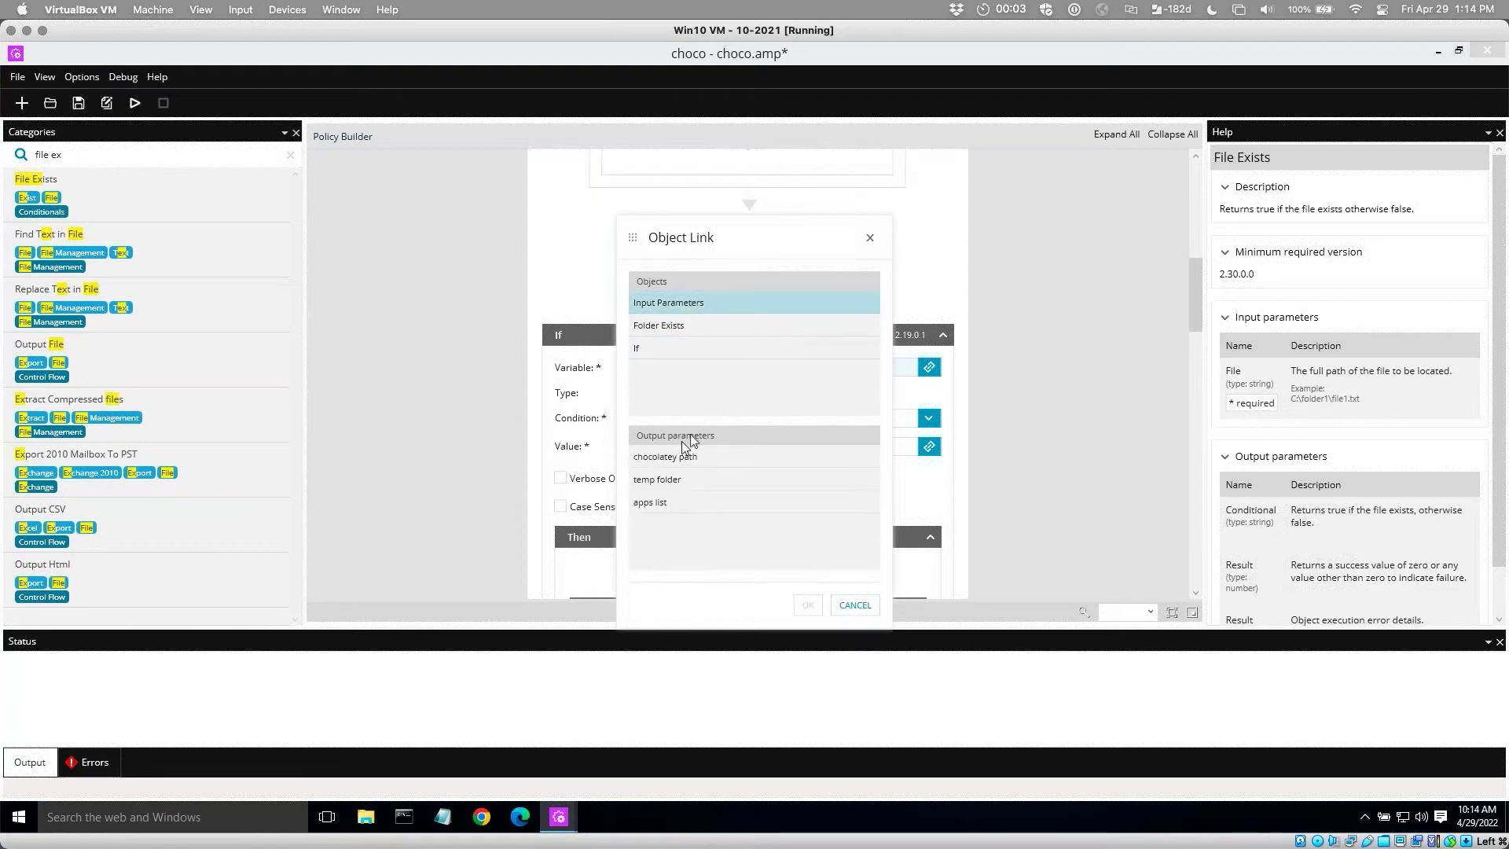
pyautogui.click(666, 457)
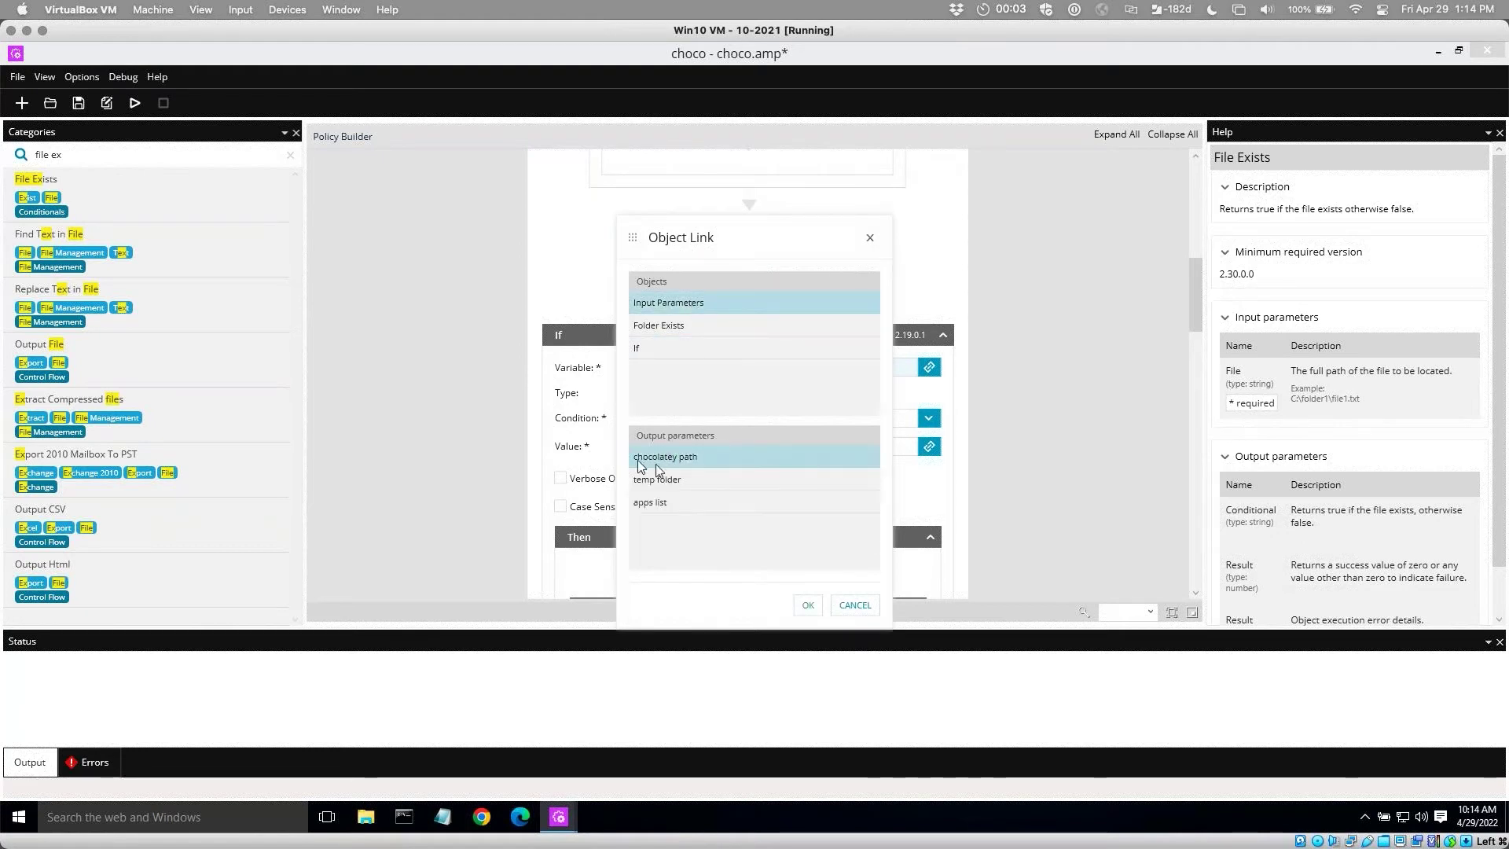
pyautogui.click(808, 604)
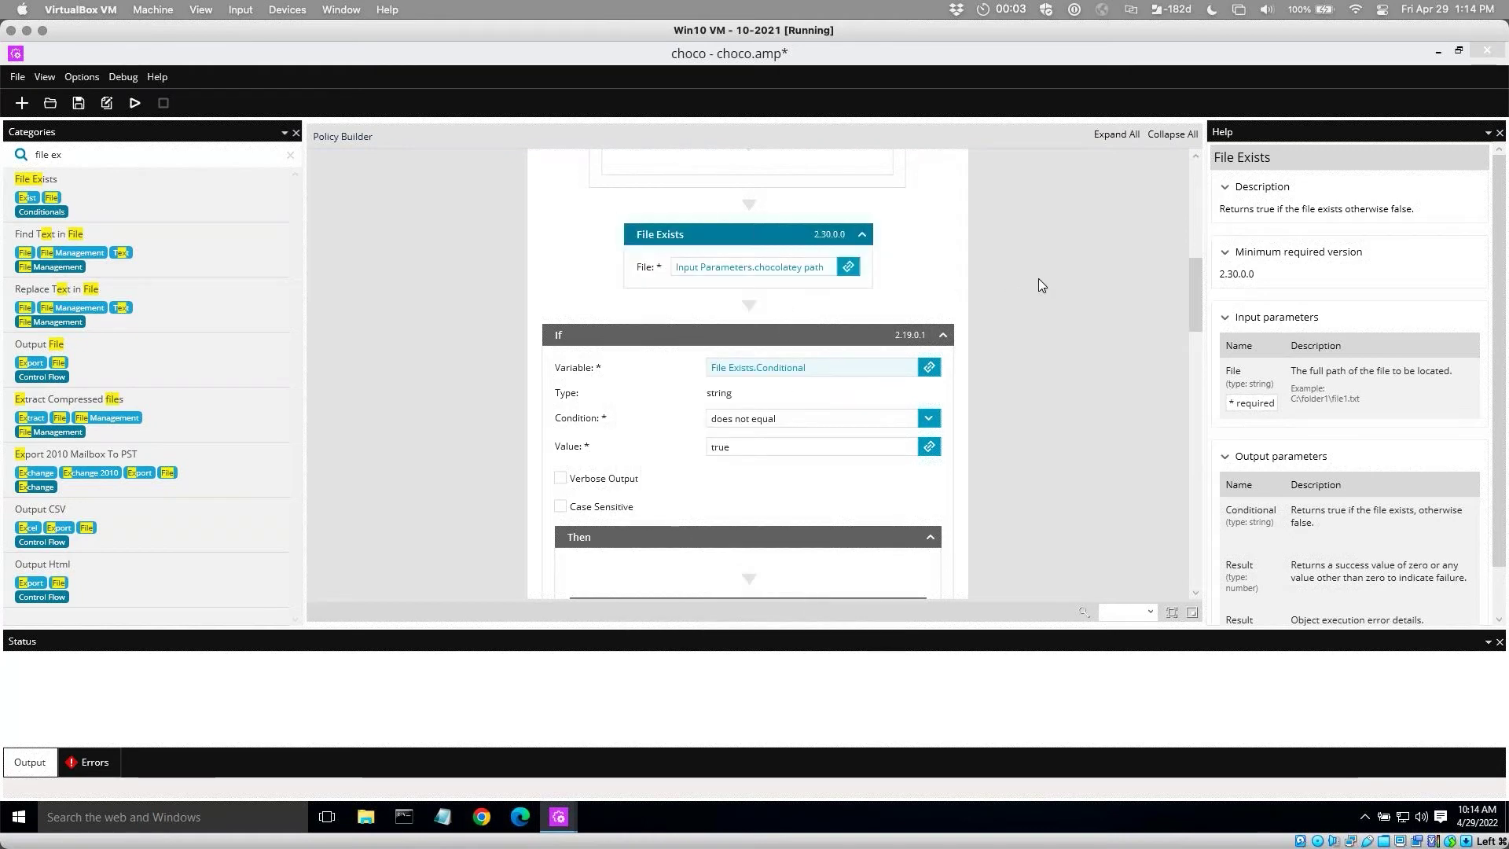
# Examine the If block that tests File Exists.Conditional and the Run PowerShell Script object inside it.
pyautogui.click(814, 417)
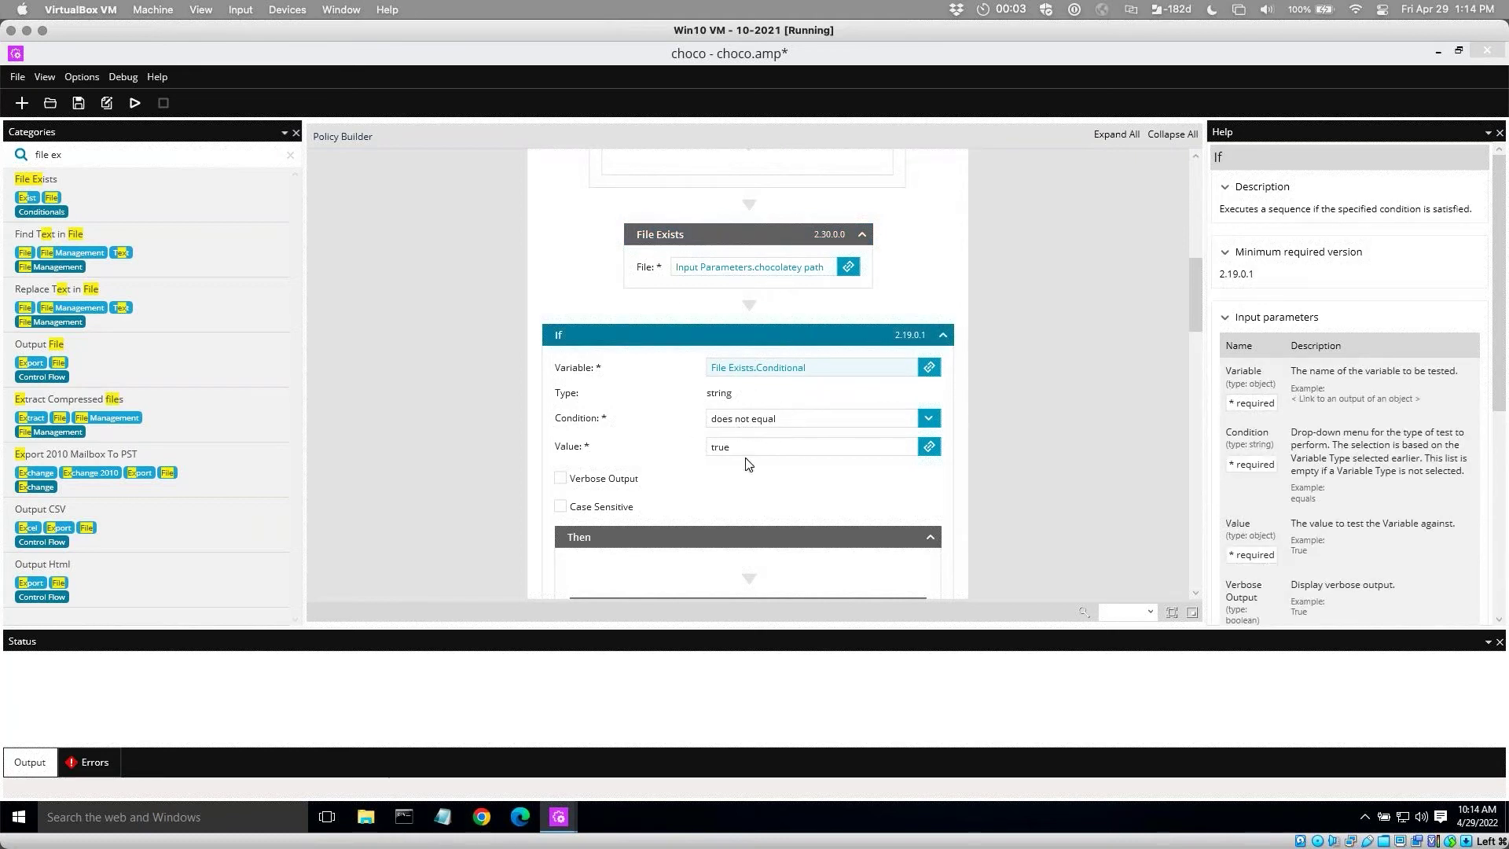
pyautogui.moveTo(1195, 316); pyautogui.dragTo(1201, 368)
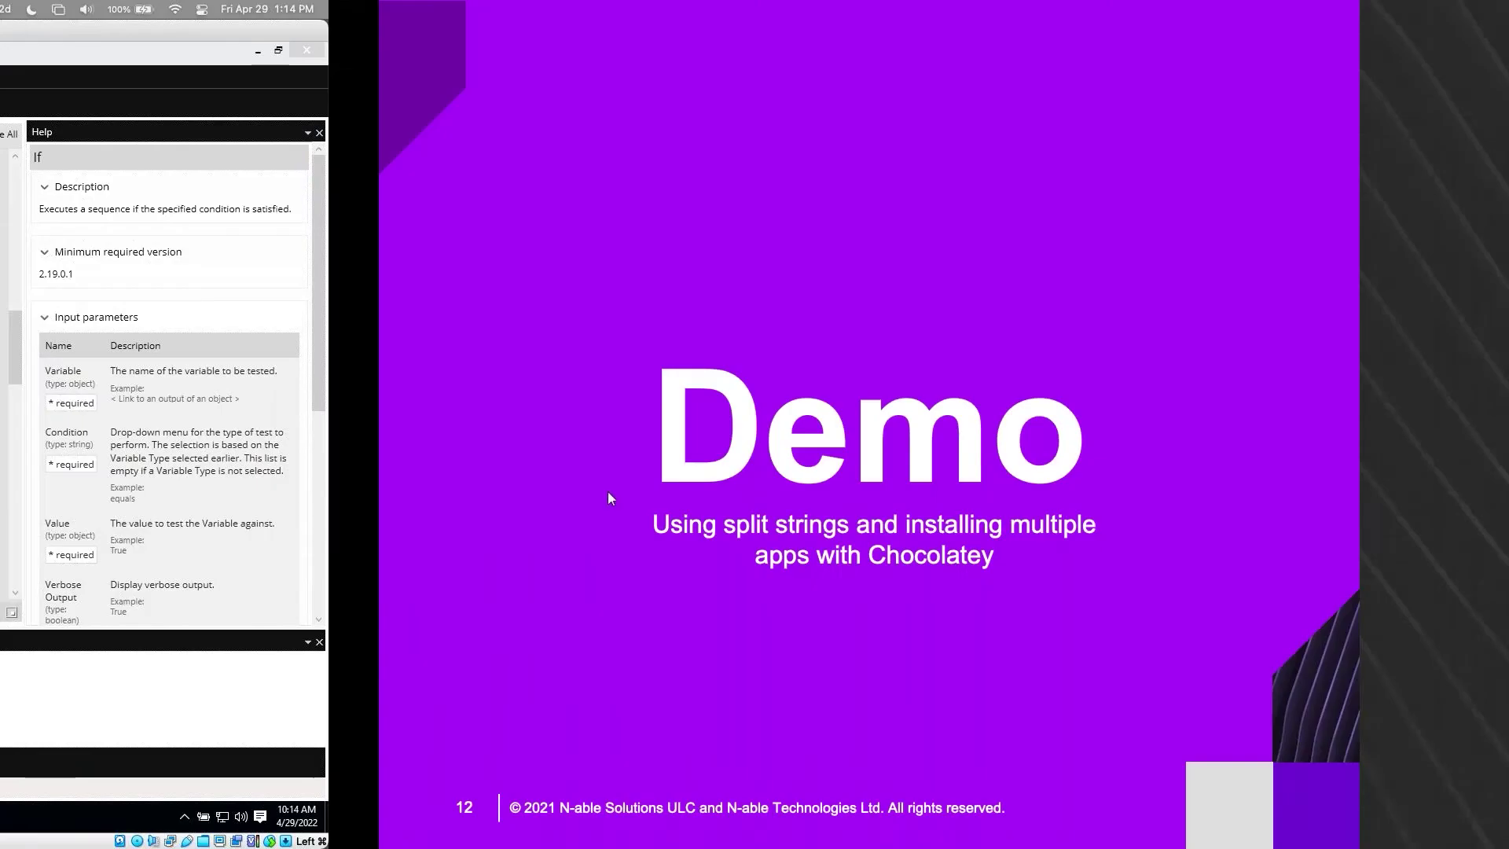
# Switch to Chrome, open Chocolatey's Install page and select its PowerShell install command, declining the Take Control update.
pyautogui.press('super+Tab')
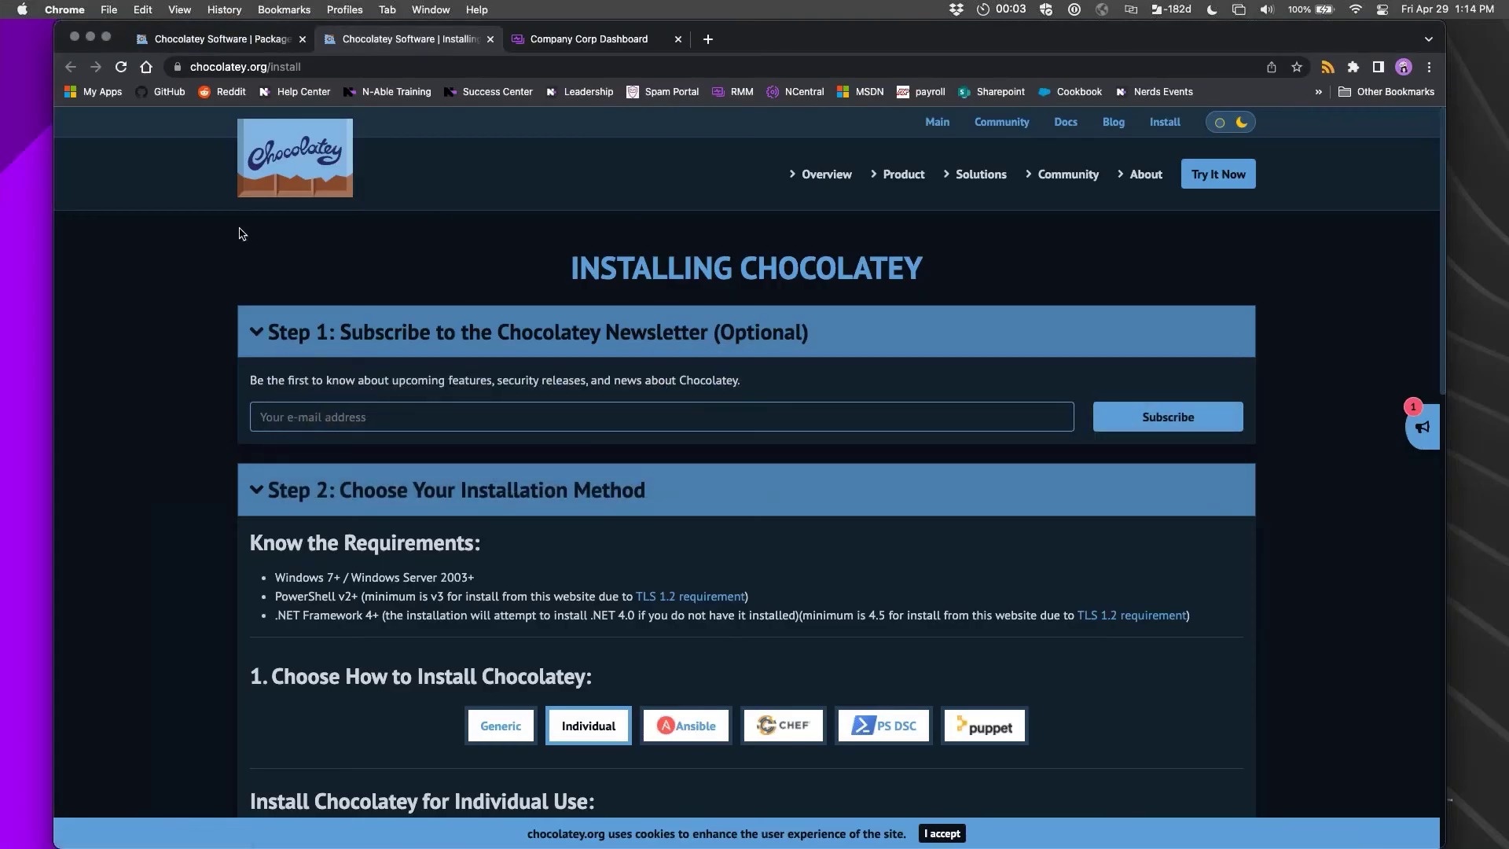
pyautogui.click(1165, 122)
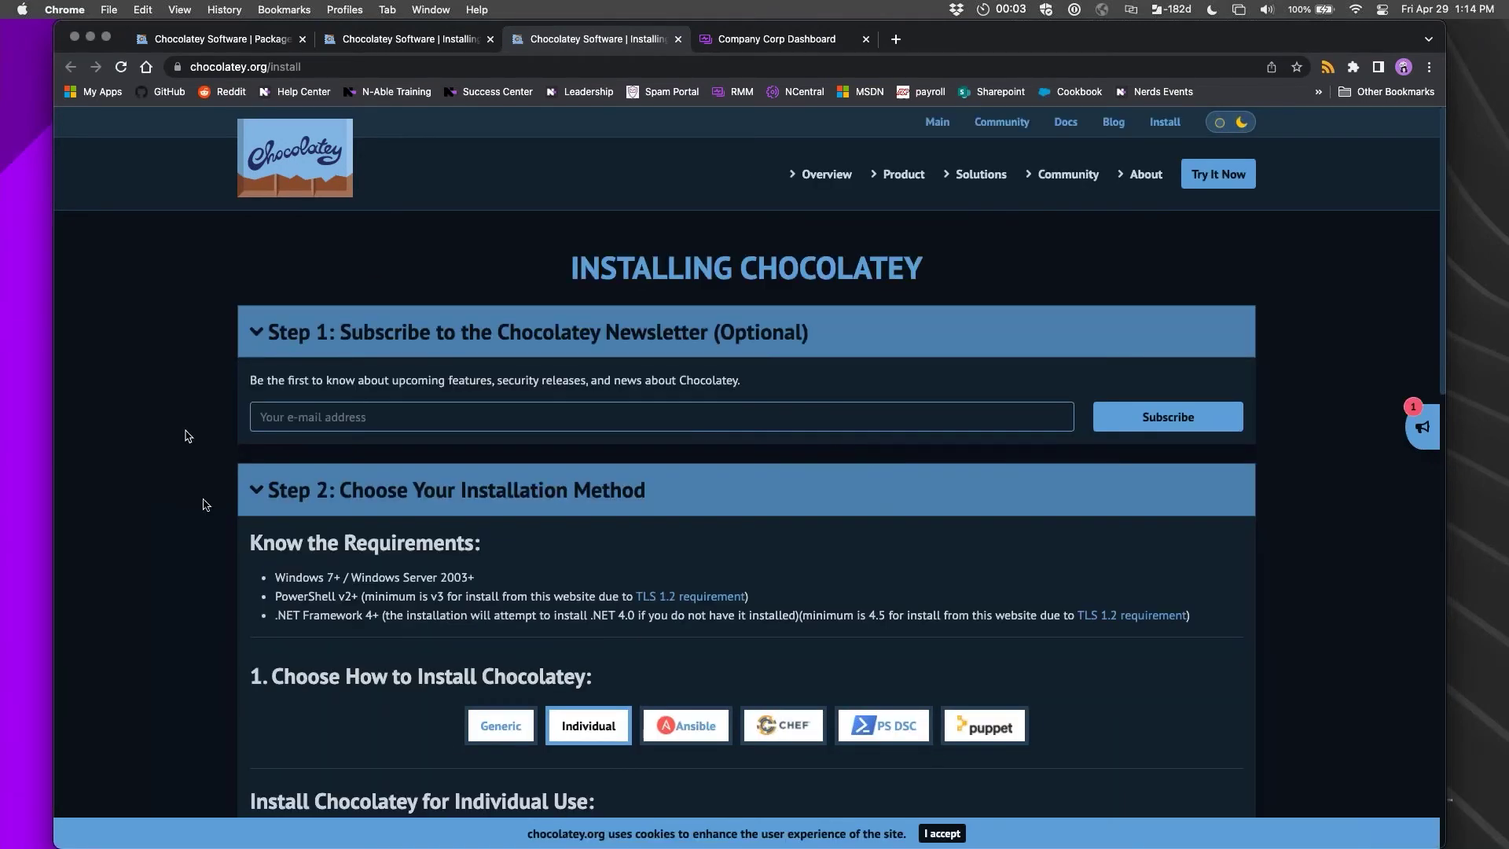
pyautogui.scroll(-5, 206, 529)
pyautogui.scroll(-5, 206, 529)
pyautogui.scroll(-3, 206, 529)
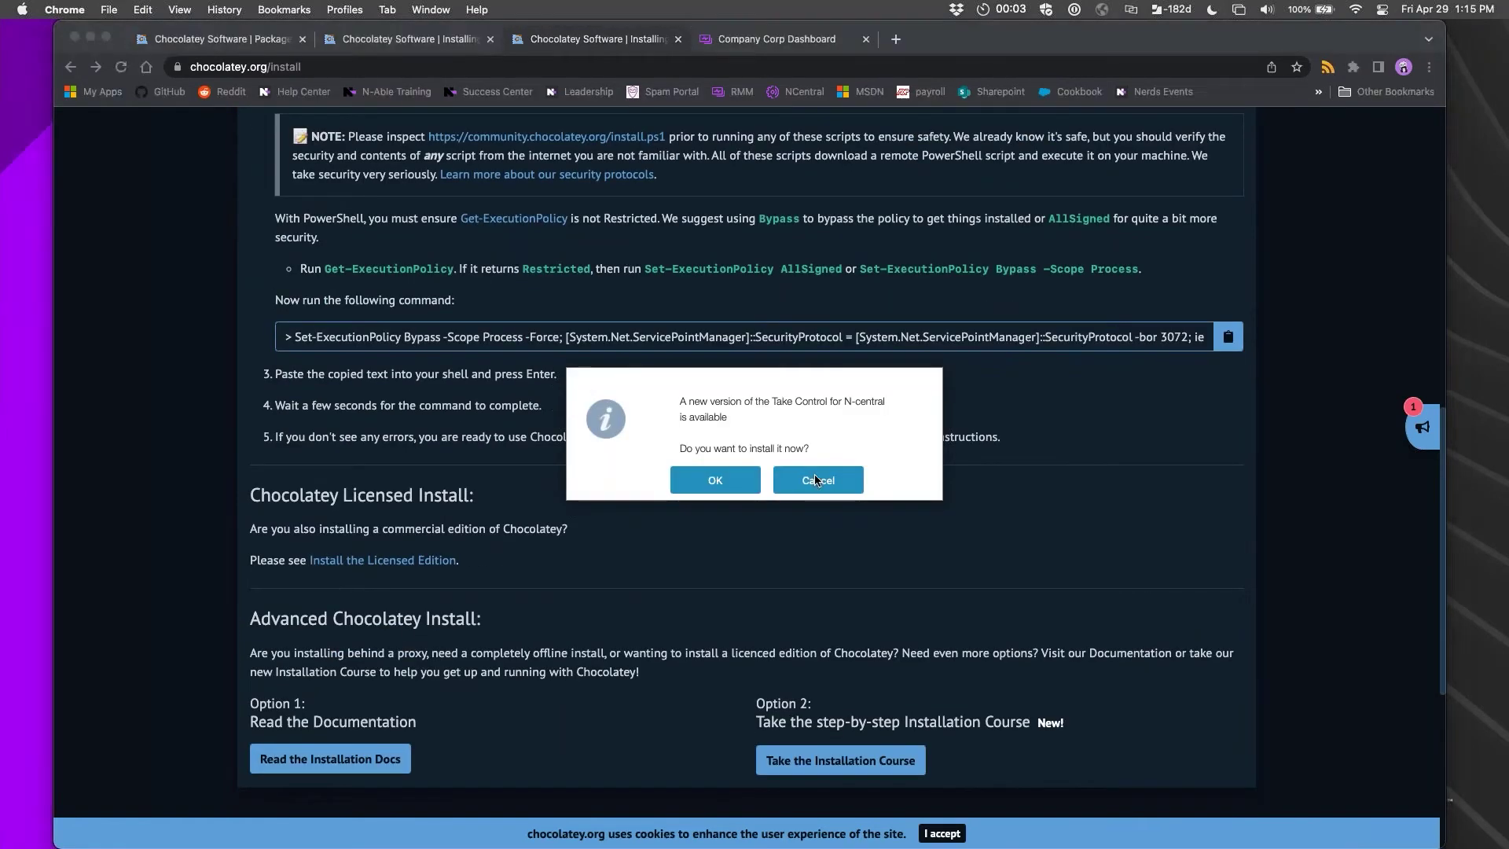
pyautogui.click(816, 480)
pyautogui.tripleClick(307, 336)
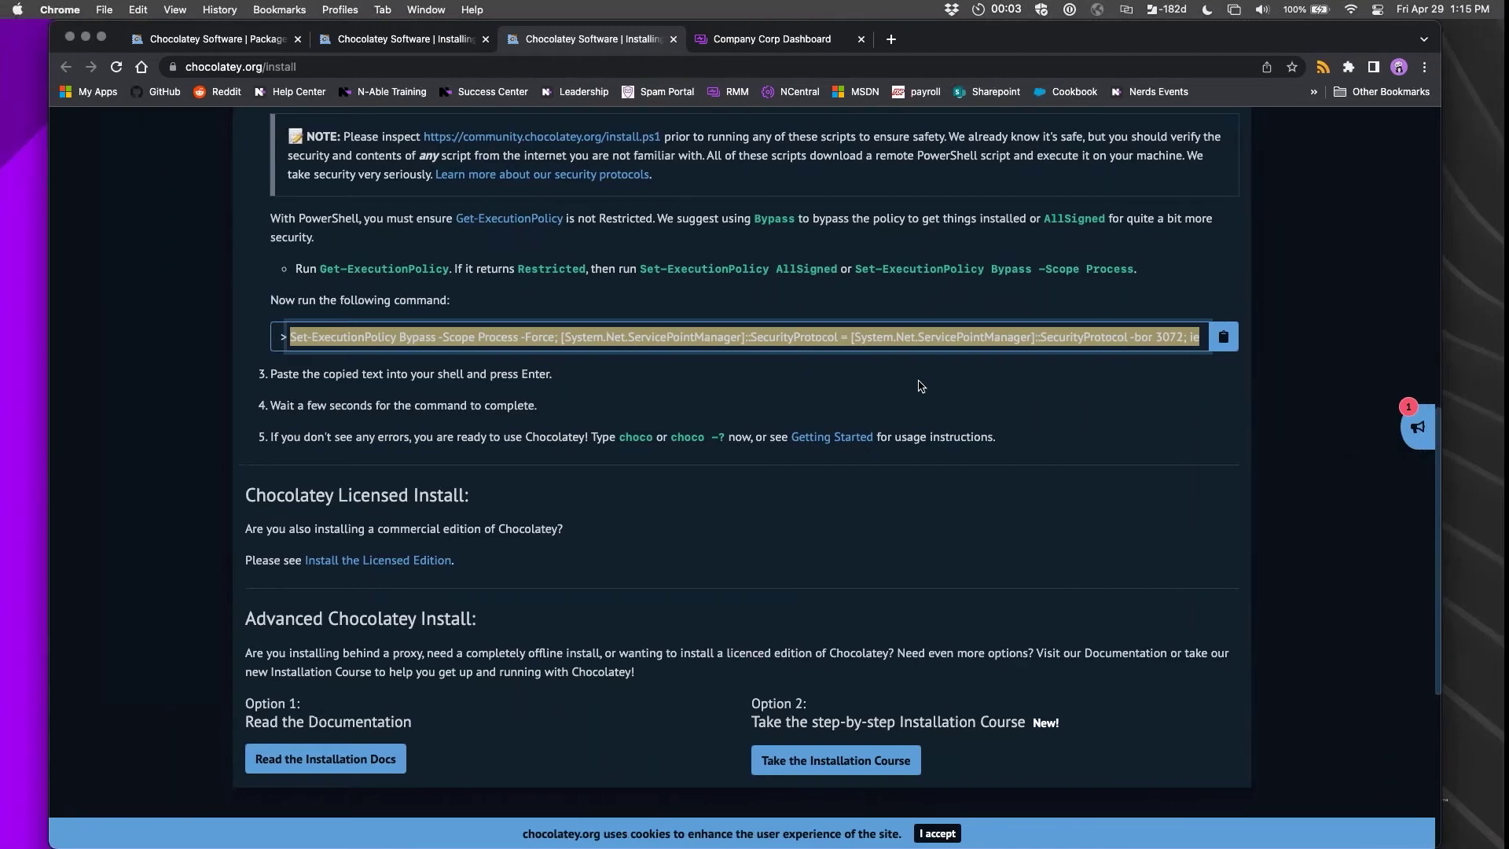
# Switch back to Automation Manager and review the Chocolatey install command in the Run PowerShell Script object's script, keeping it as is.
pyautogui.hotkey('ctrl', 'Left')
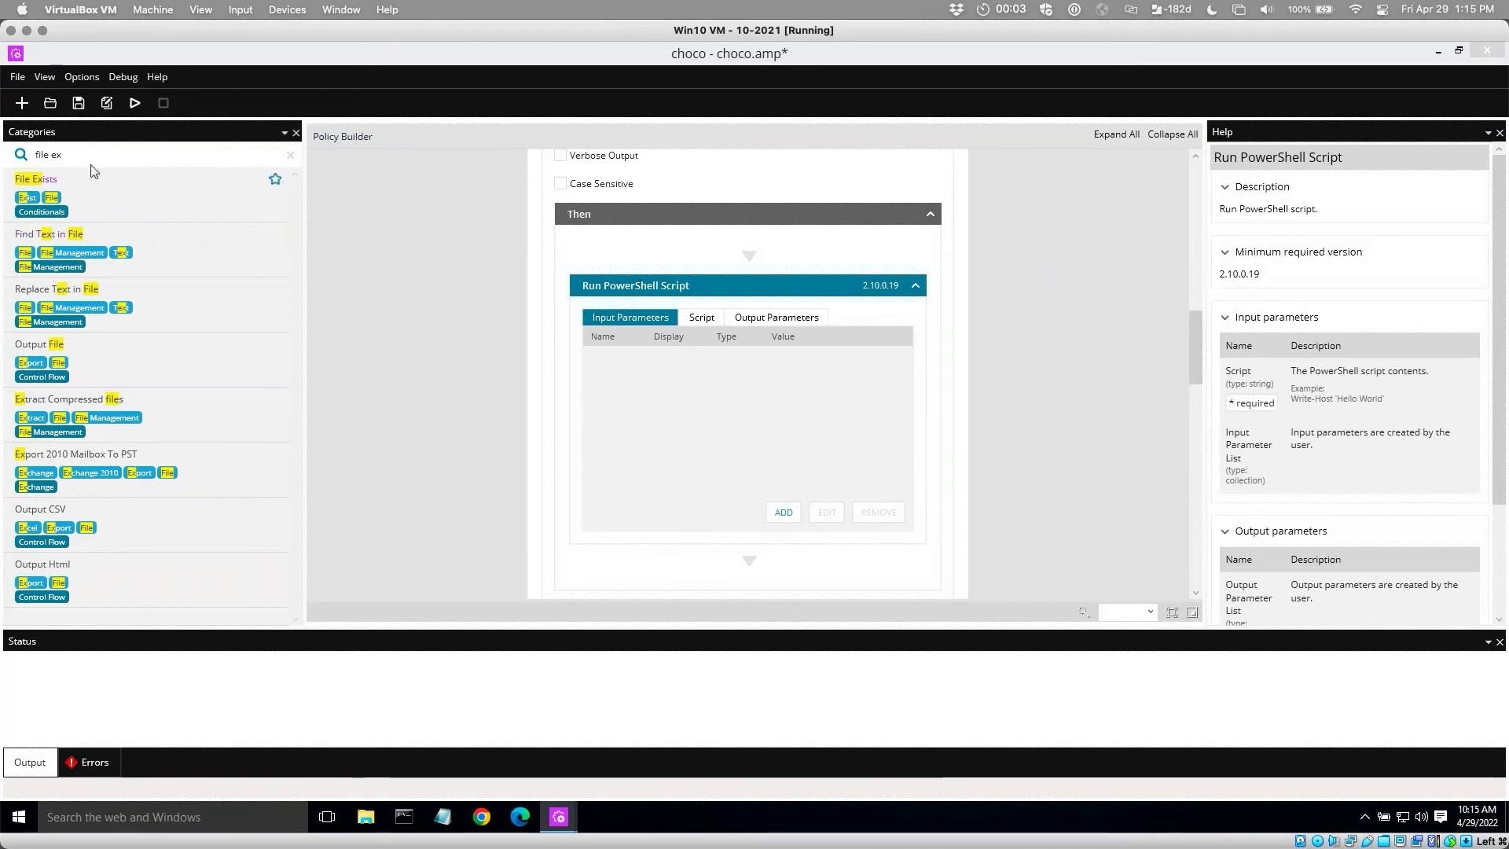
pyautogui.click(700, 317)
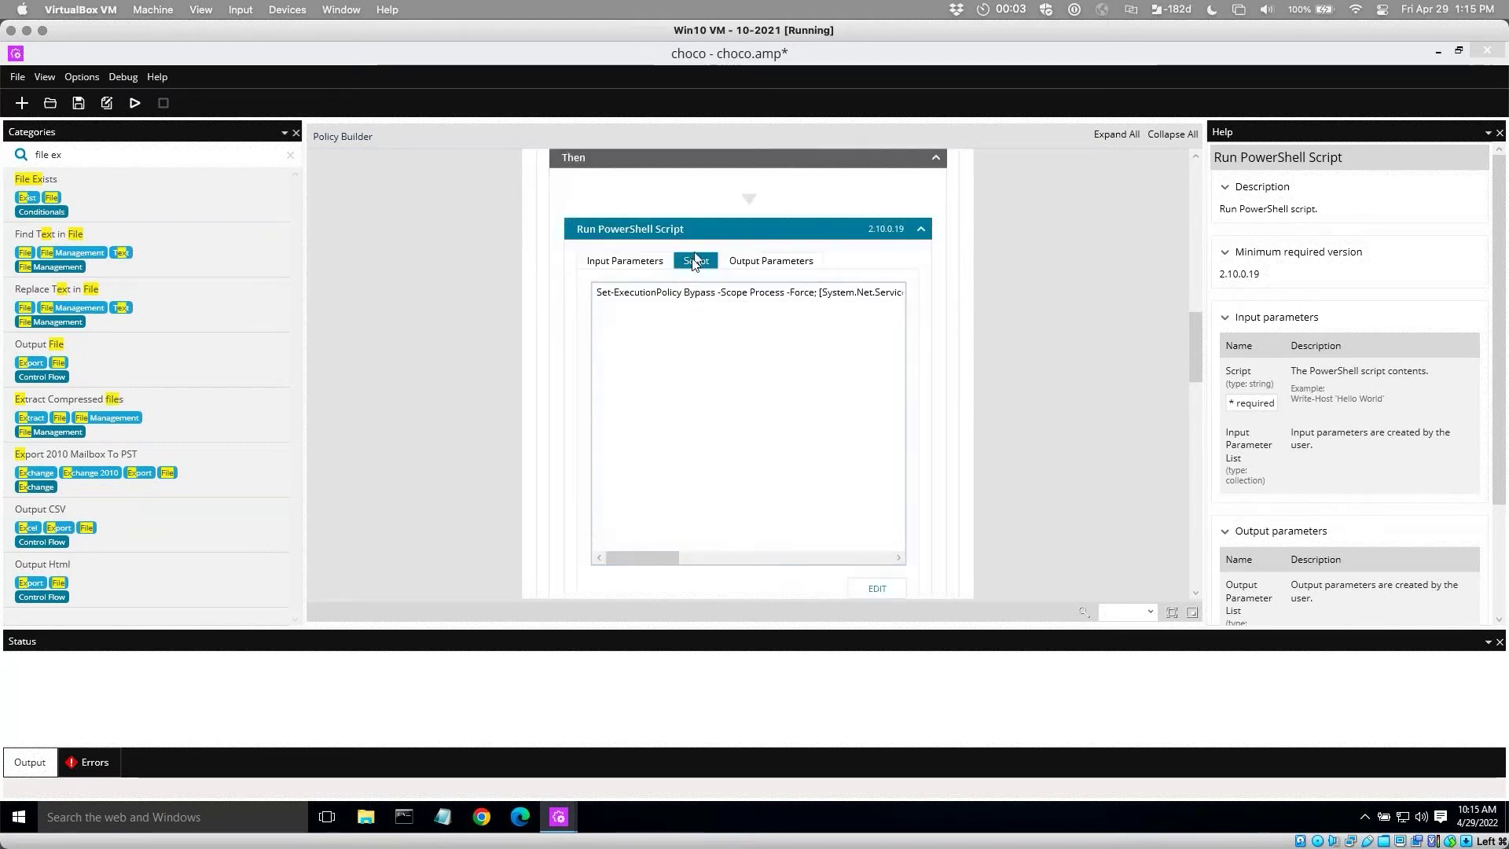
pyautogui.click(879, 589)
pyautogui.moveTo(702, 385); pyautogui.dragTo(464, 345)
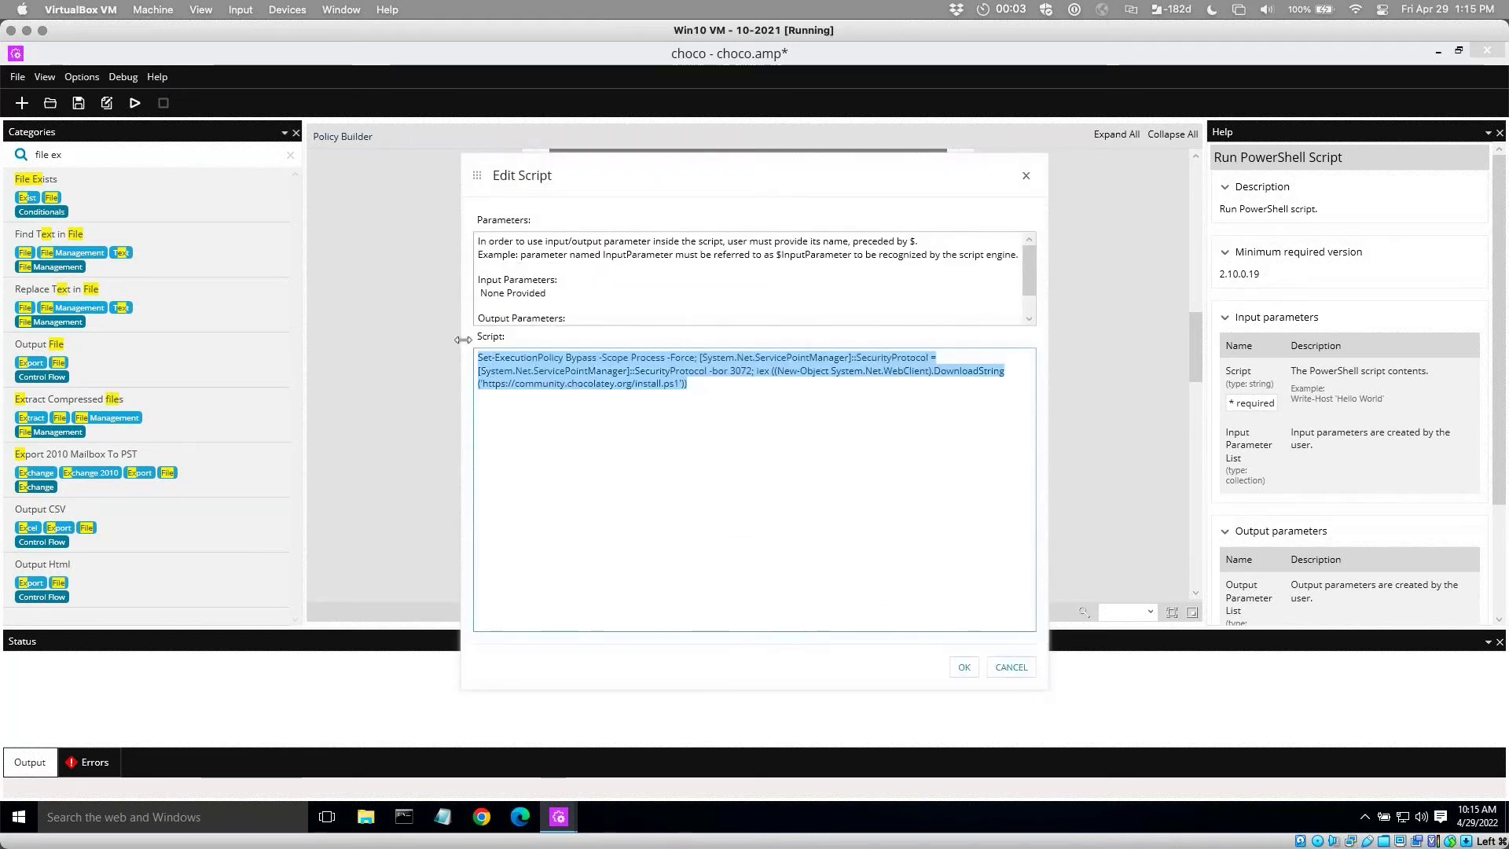
pyautogui.click(818, 414)
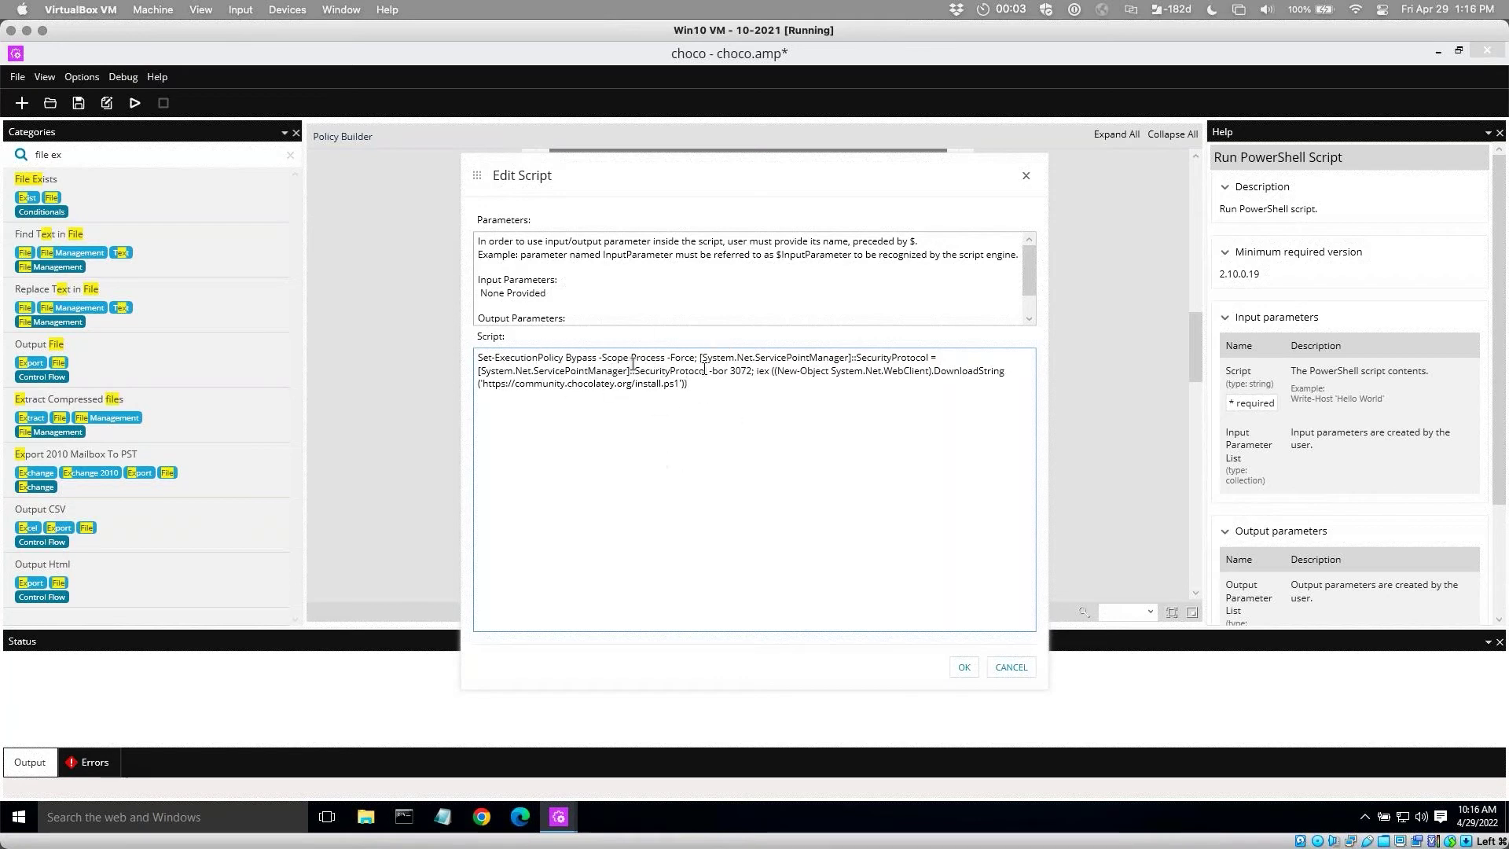
pyautogui.click(965, 668)
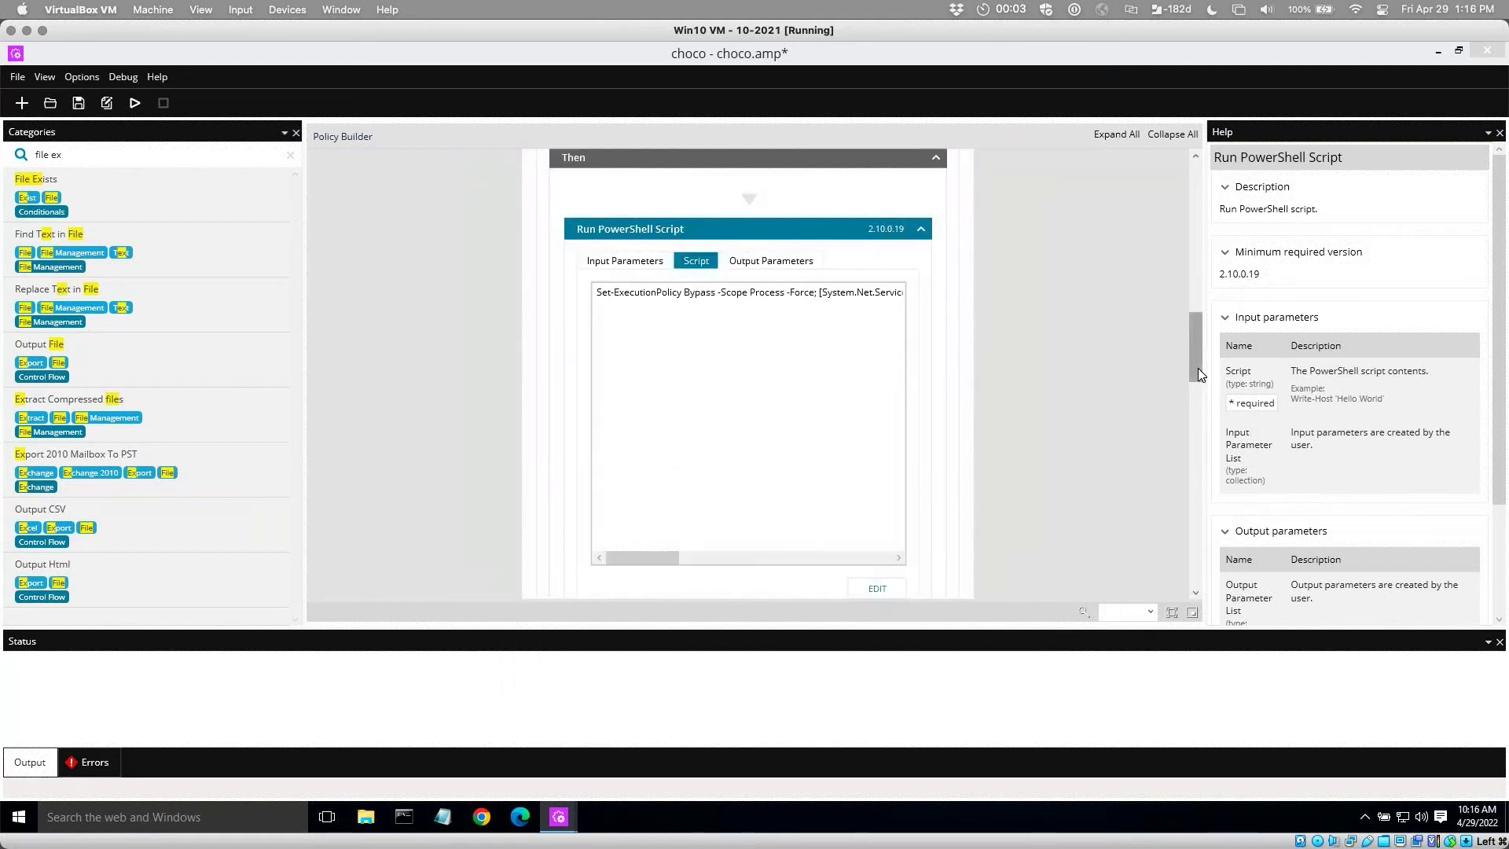
# Link the Folder Exists object's folder to the temp folder input parameter.
pyautogui.moveTo(1198, 369); pyautogui.dragTo(1198, 378)
pyautogui.moveTo(1198, 378); pyautogui.dragTo(1187, 312)
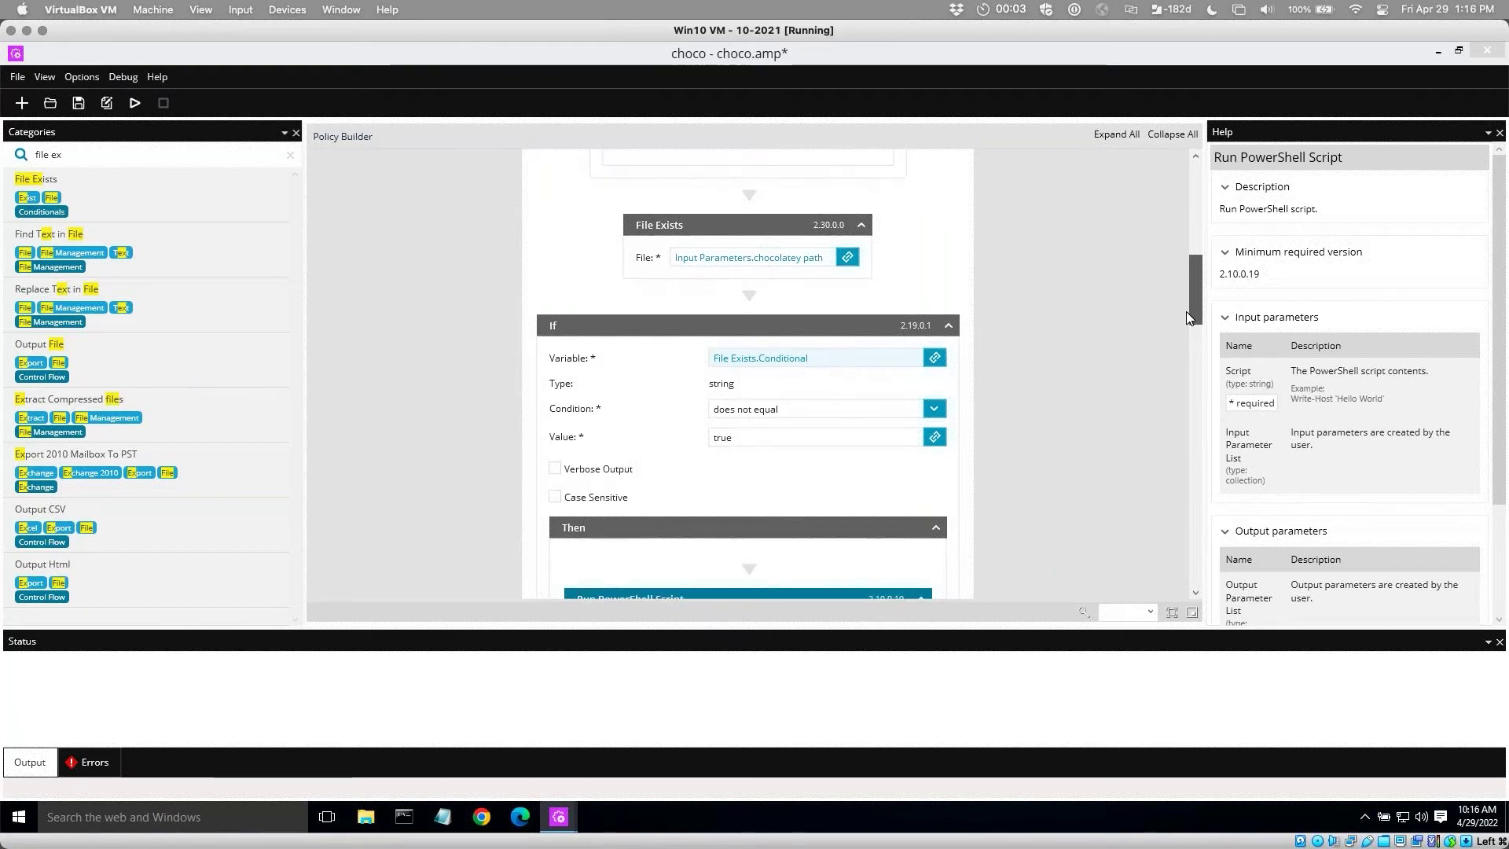
pyautogui.moveTo(1188, 313); pyautogui.dragTo(1163, 229)
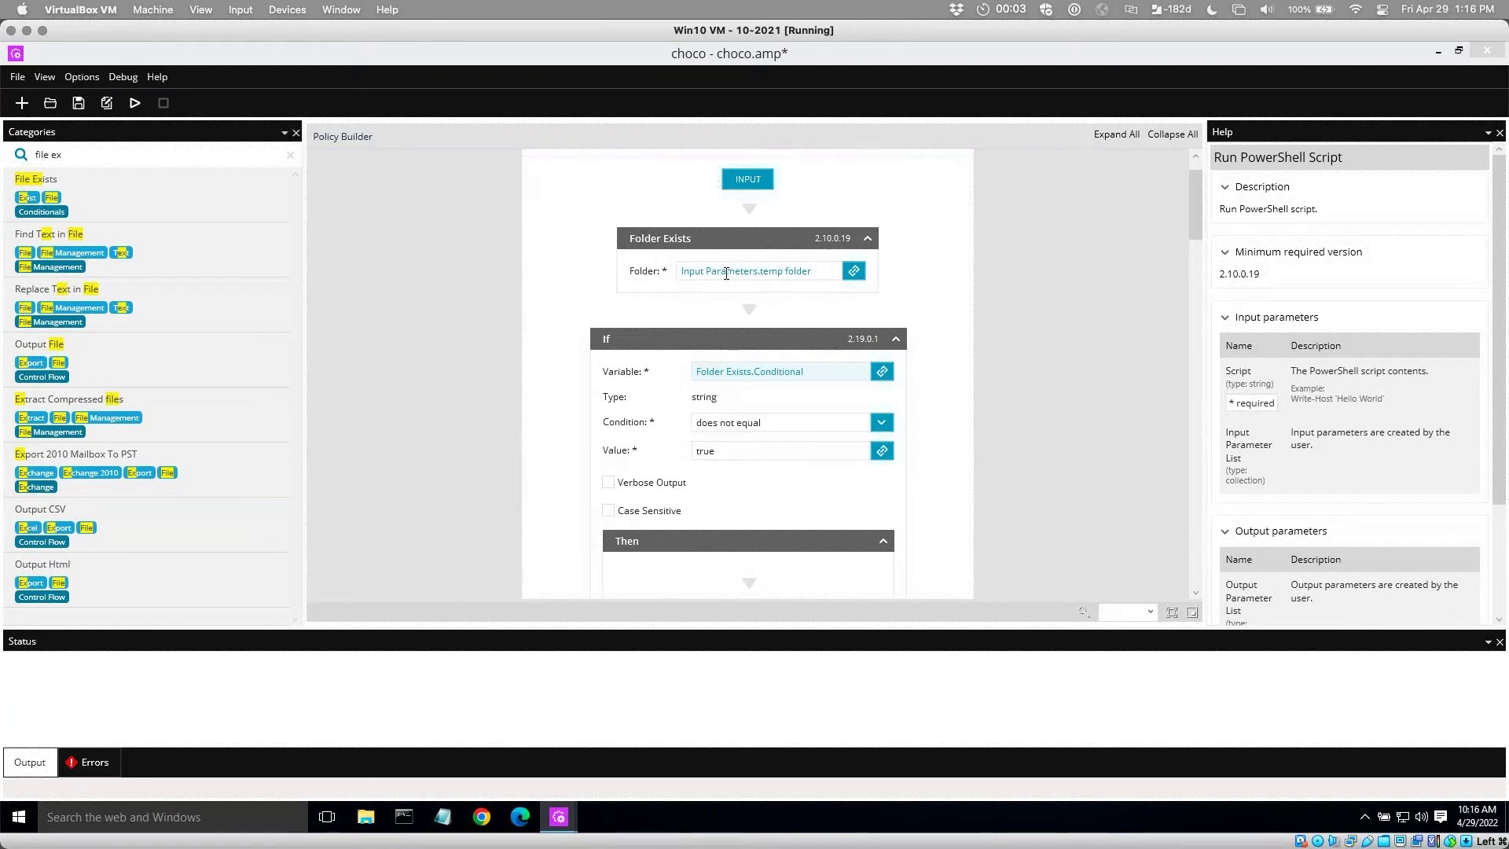
pyautogui.click(710, 243)
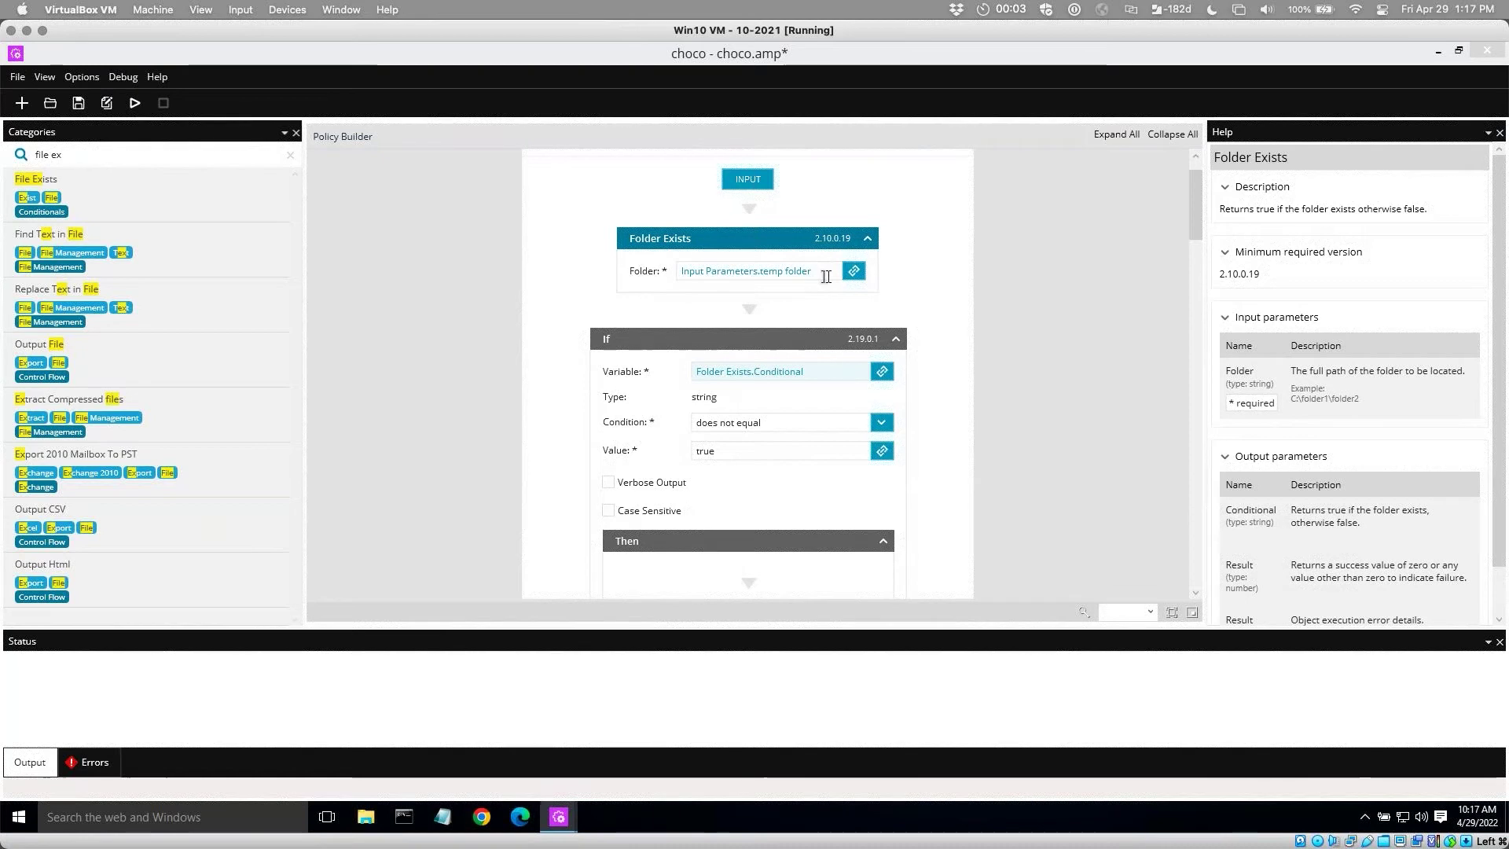
pyautogui.click(854, 271)
pyautogui.click(676, 302)
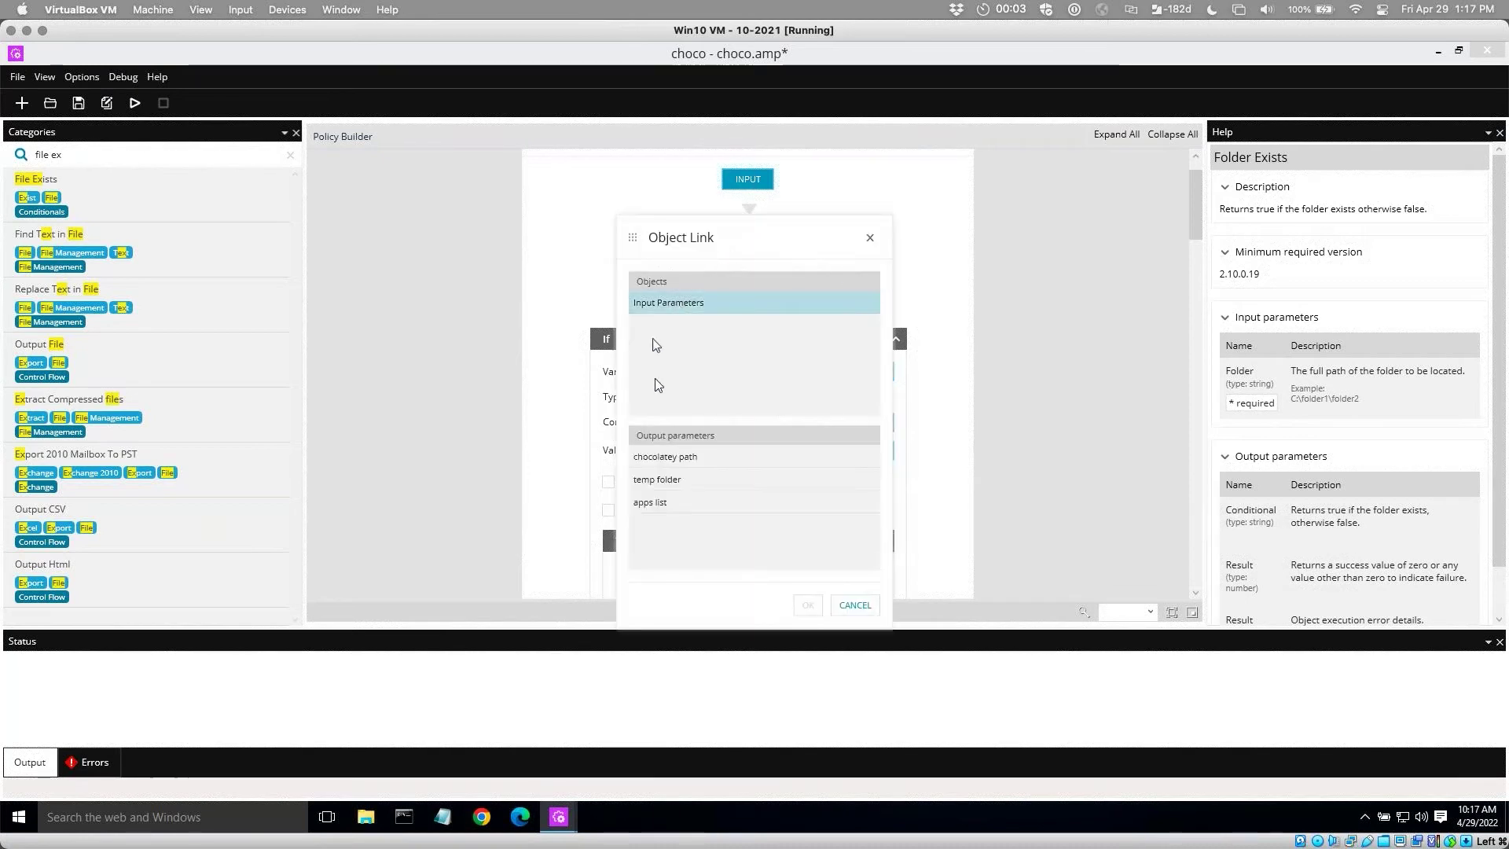
pyautogui.click(663, 481)
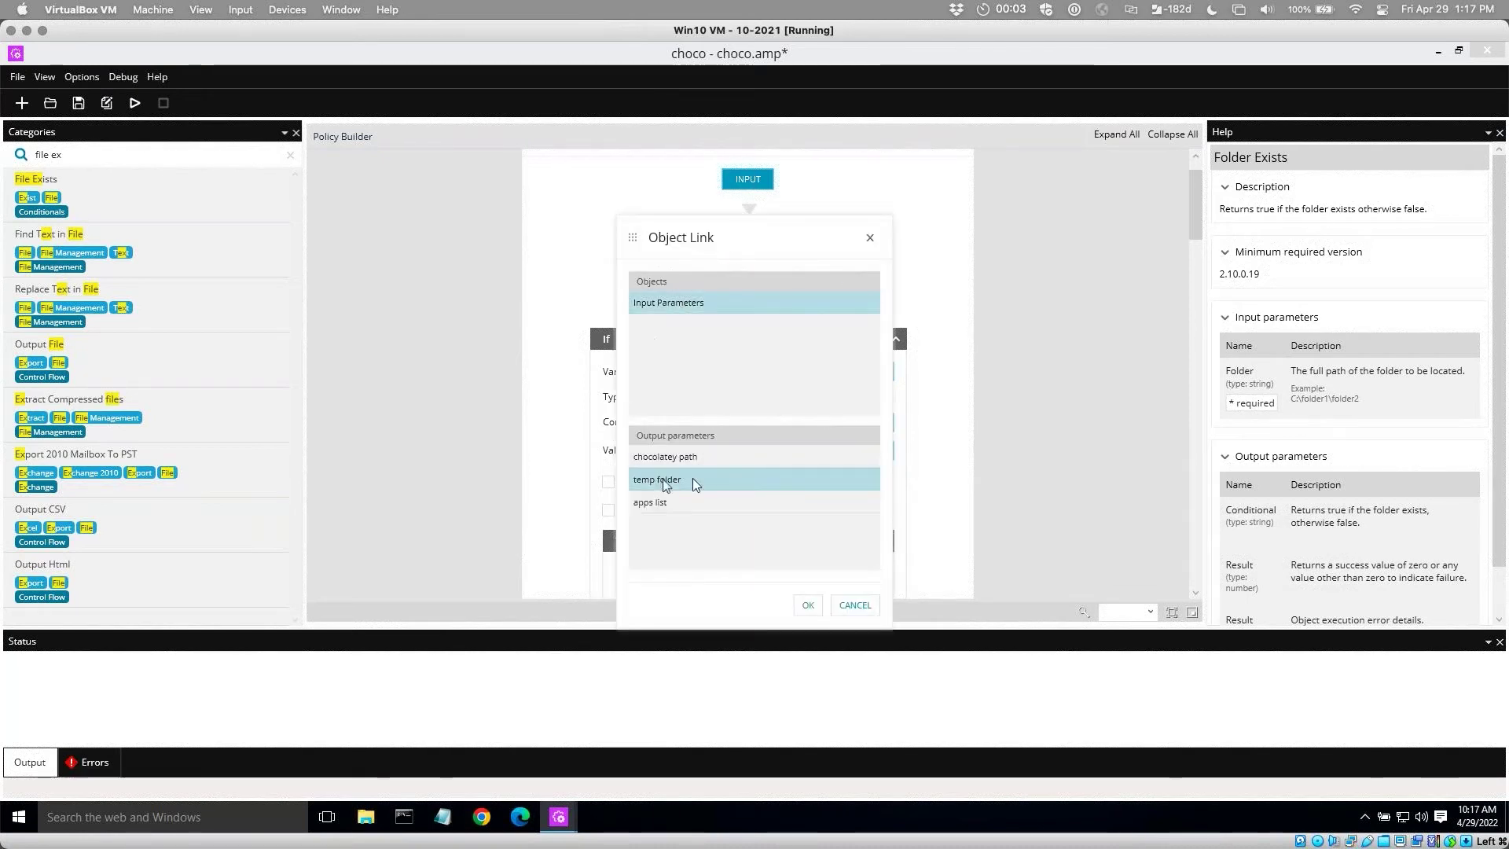
pyautogui.click(809, 605)
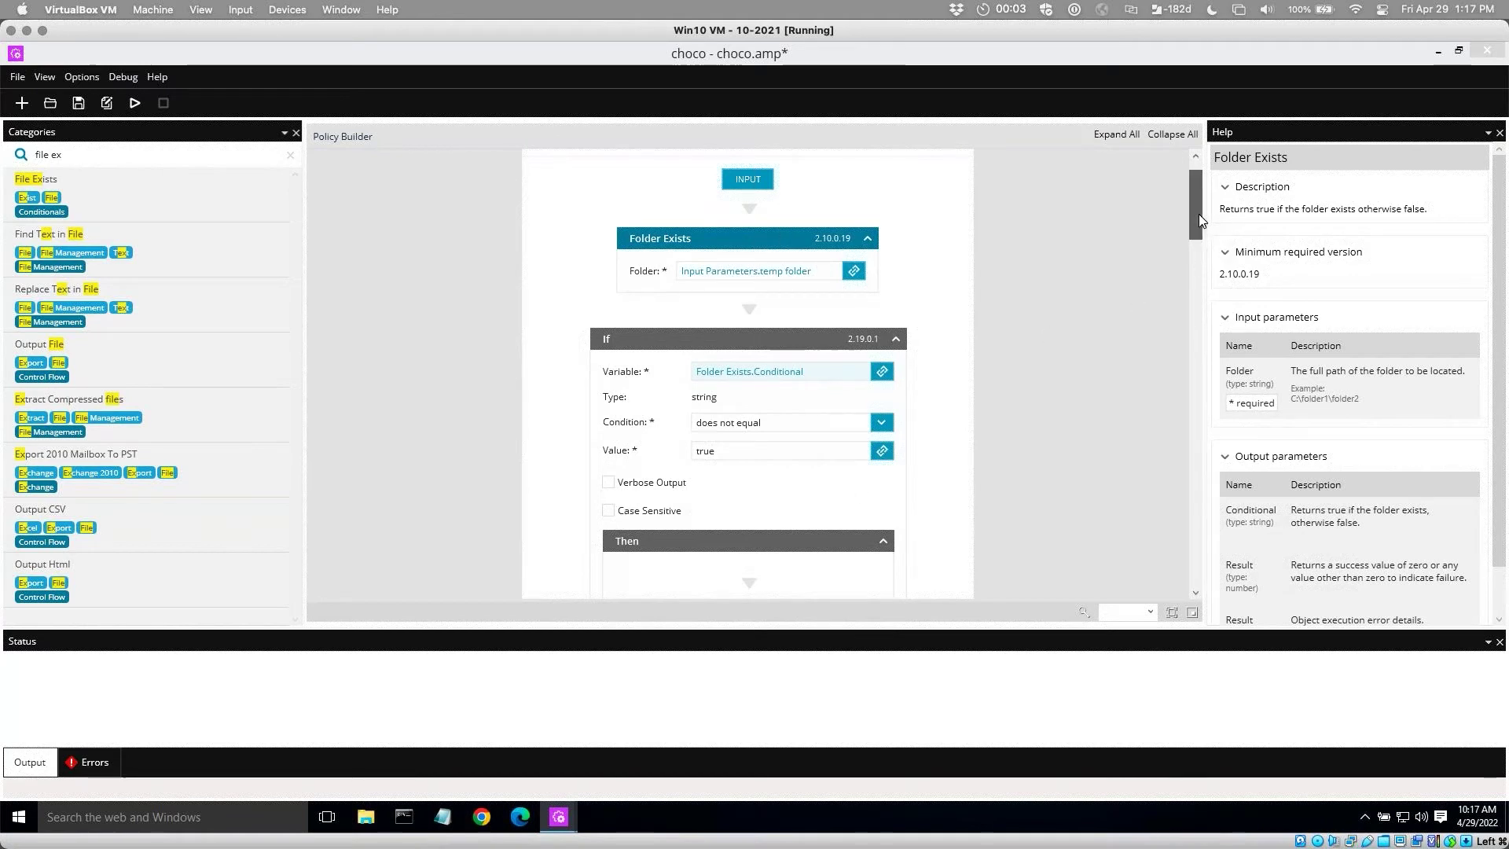
# Examine the If block that tests Folder Exists.Conditional and the folder setting of the Create Folder object inside it.
pyautogui.moveTo(1199, 214); pyautogui.dragTo(1200, 229)
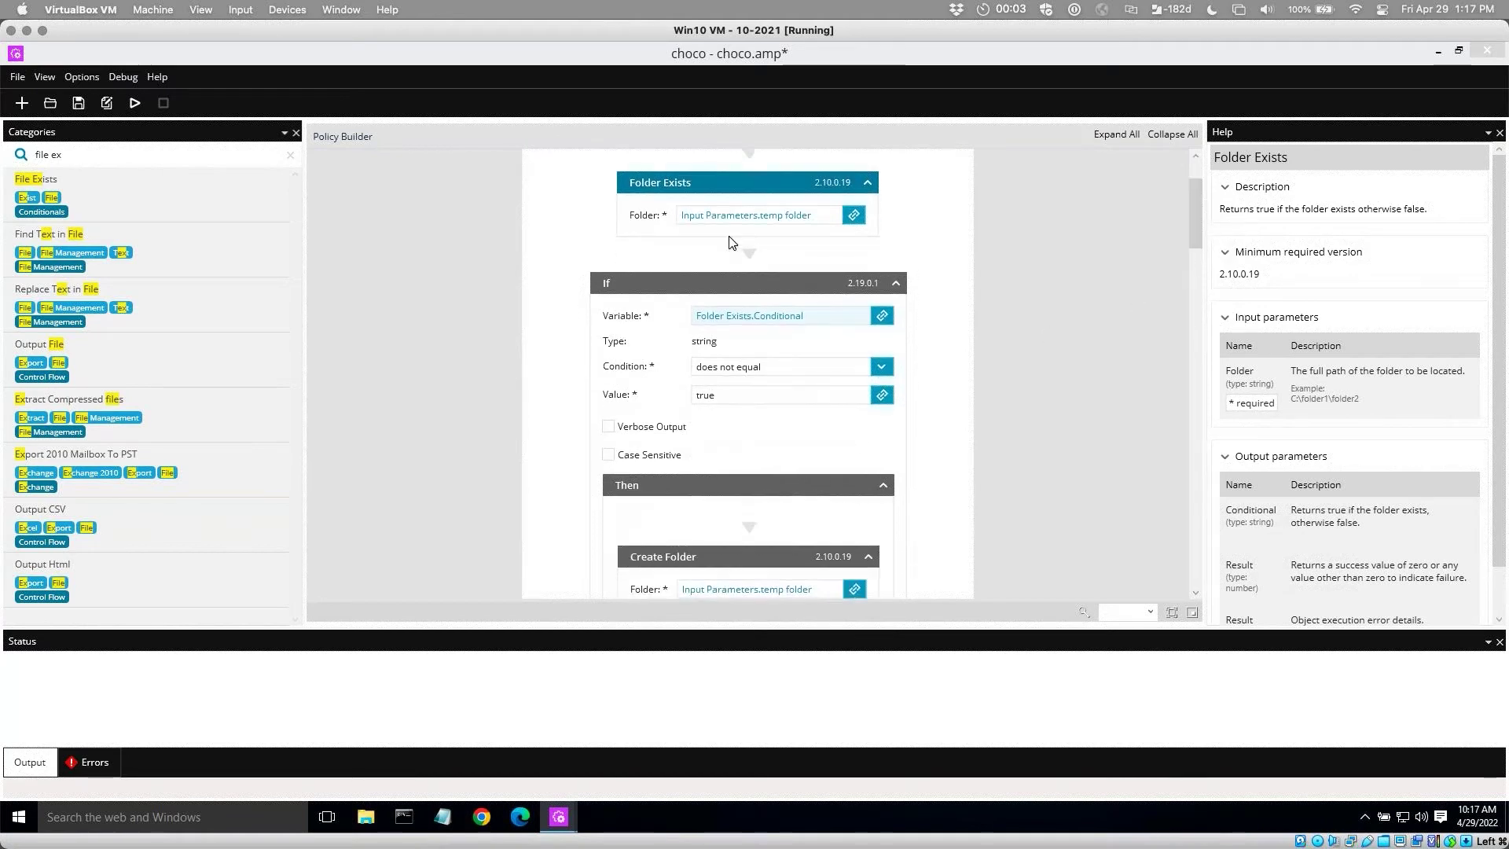
pyautogui.click(723, 291)
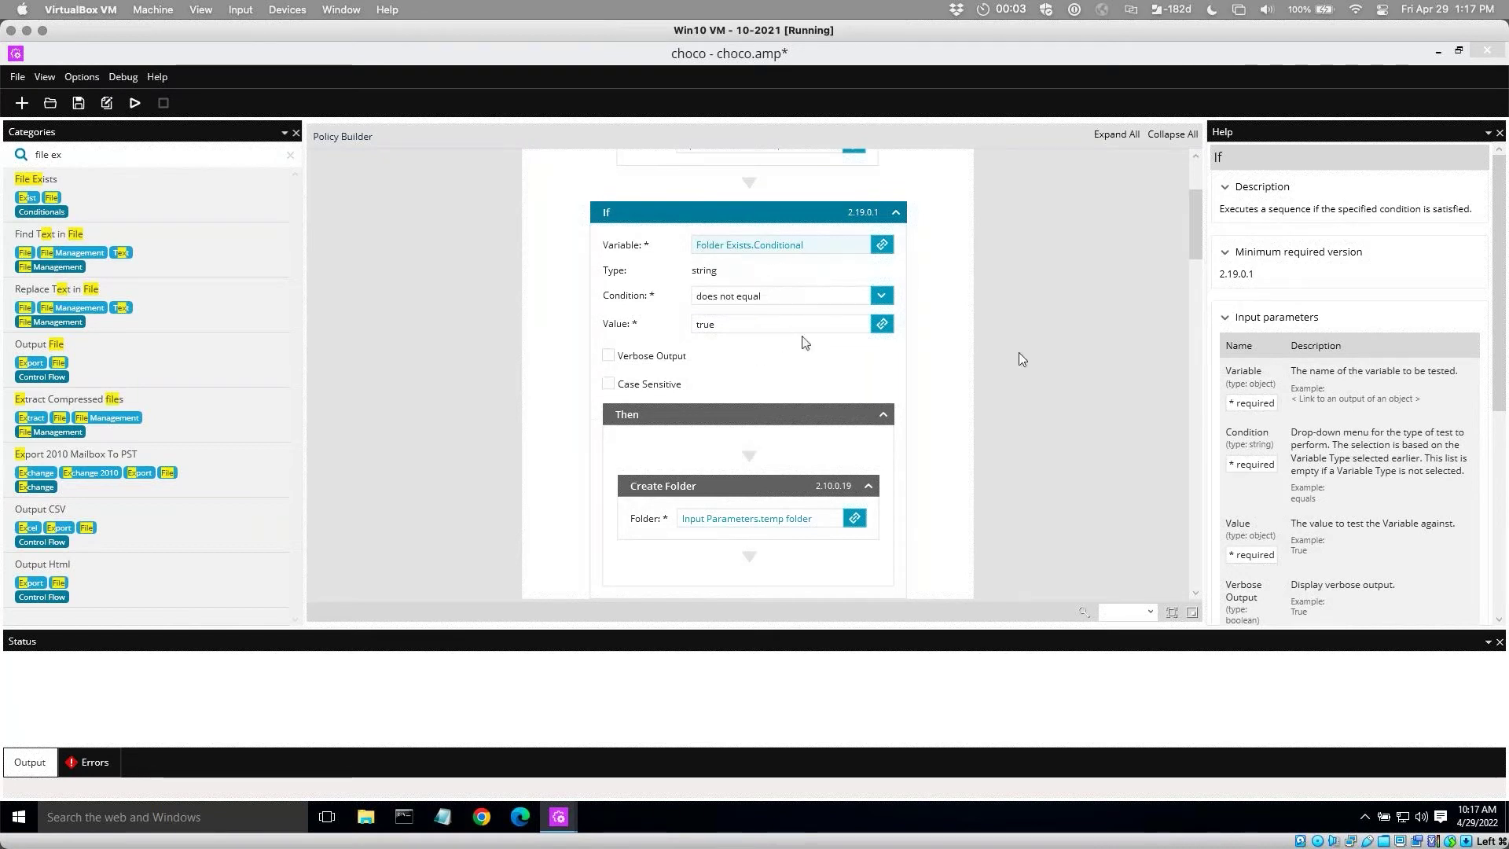
pyautogui.moveTo(1195, 242); pyautogui.dragTo(1197, 255)
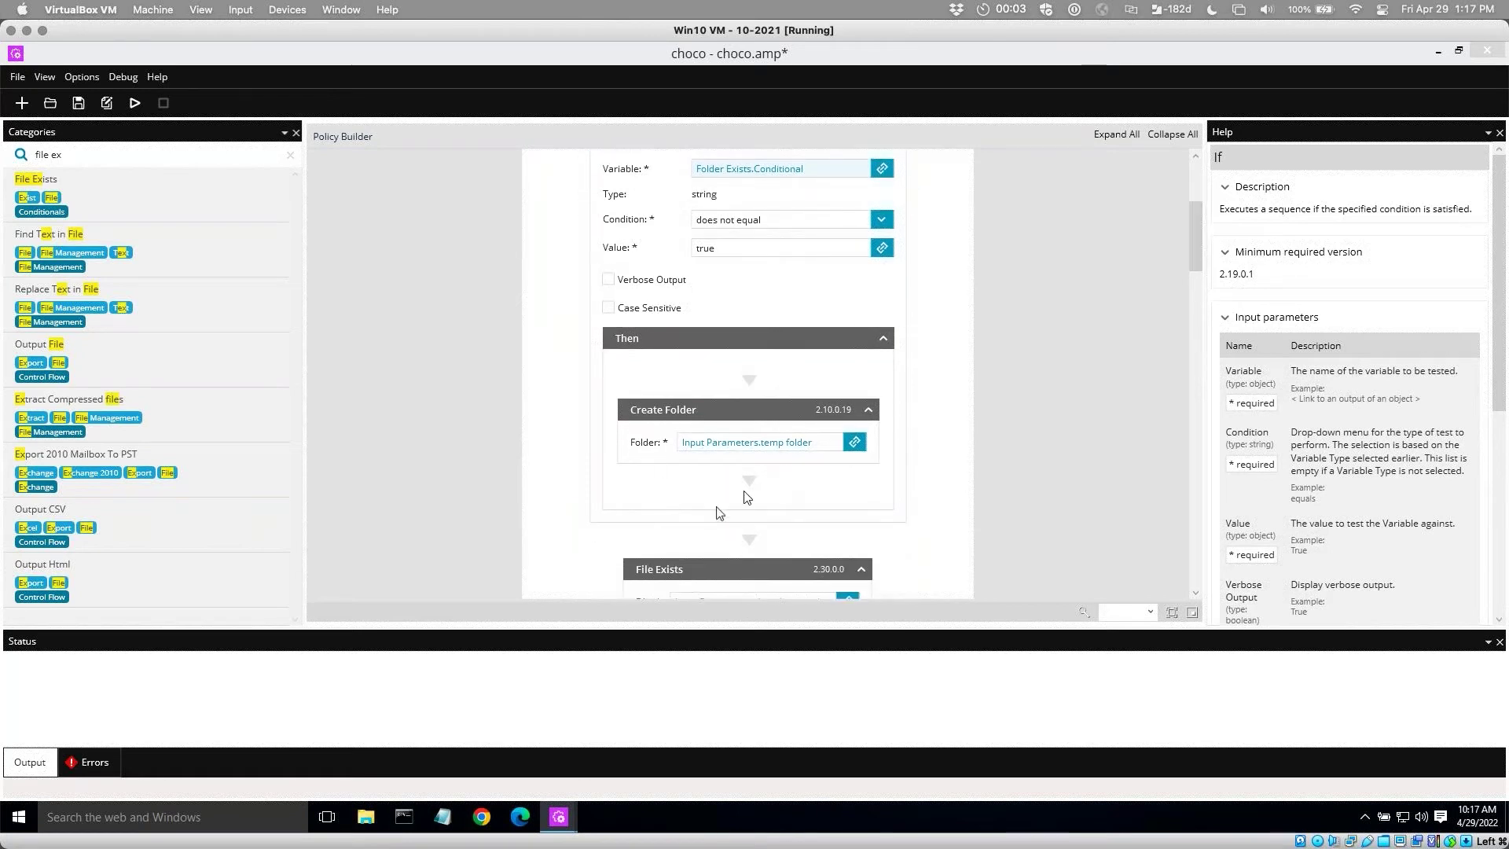
pyautogui.moveTo(684, 443); pyautogui.dragTo(816, 443)
pyautogui.click(814, 442)
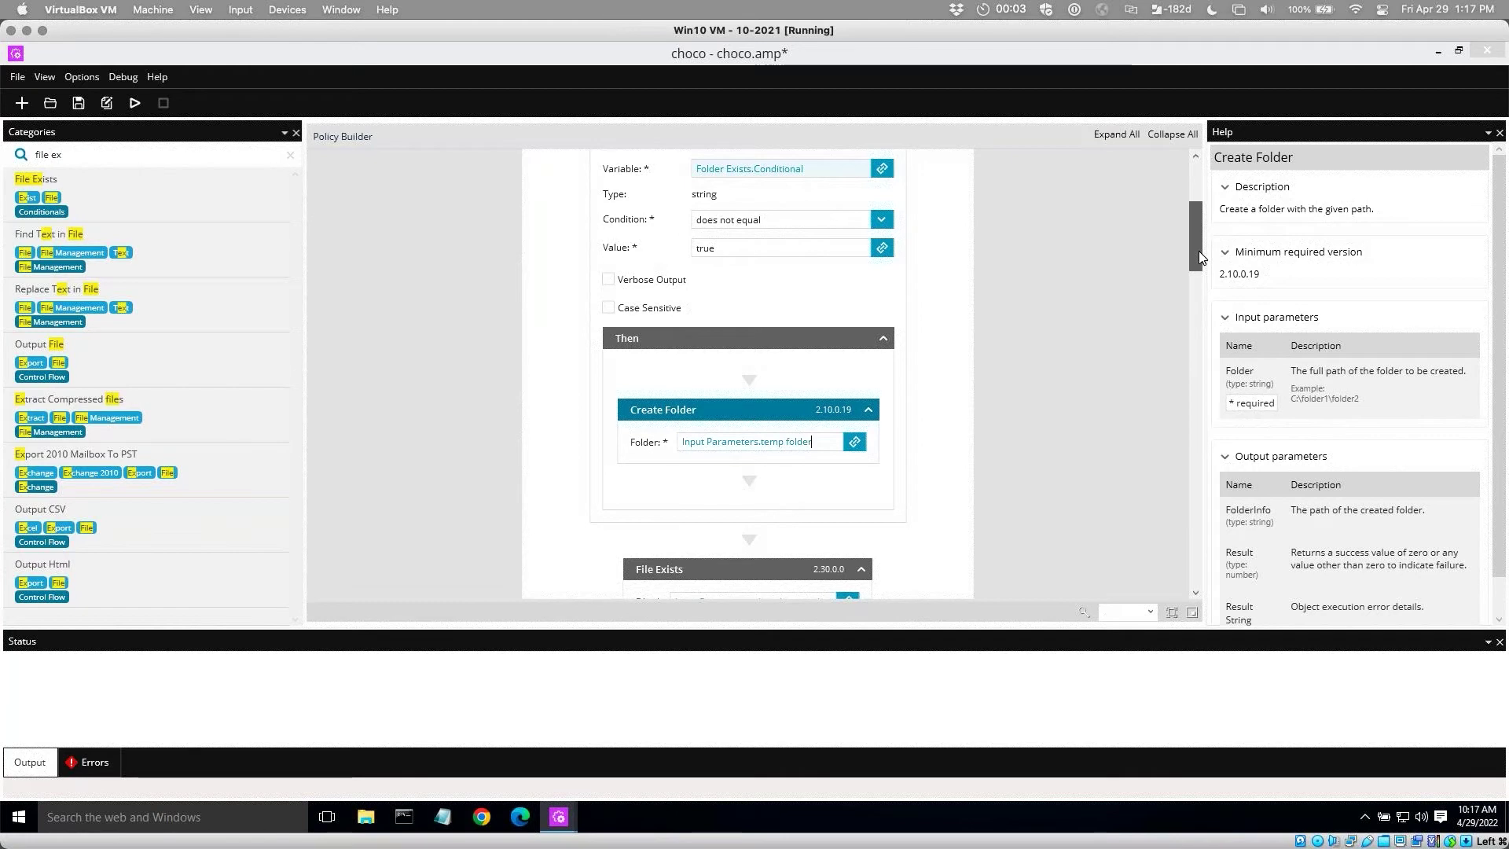
# Select the Split String object that uses the apps list and search the object library for "string".
pyautogui.moveTo(1200, 252); pyautogui.dragTo(1208, 455)
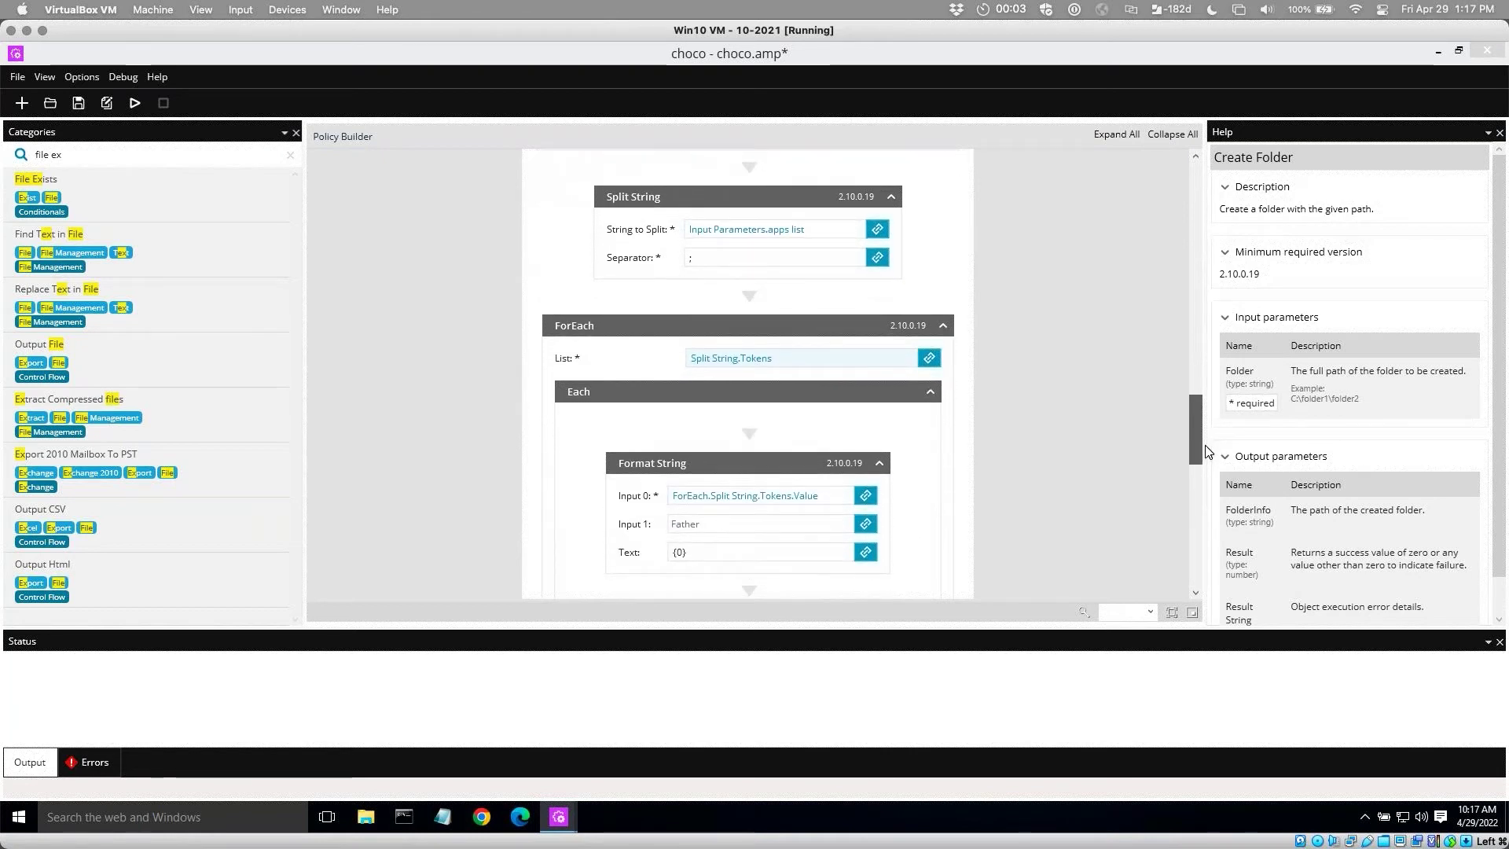
pyautogui.click(759, 196)
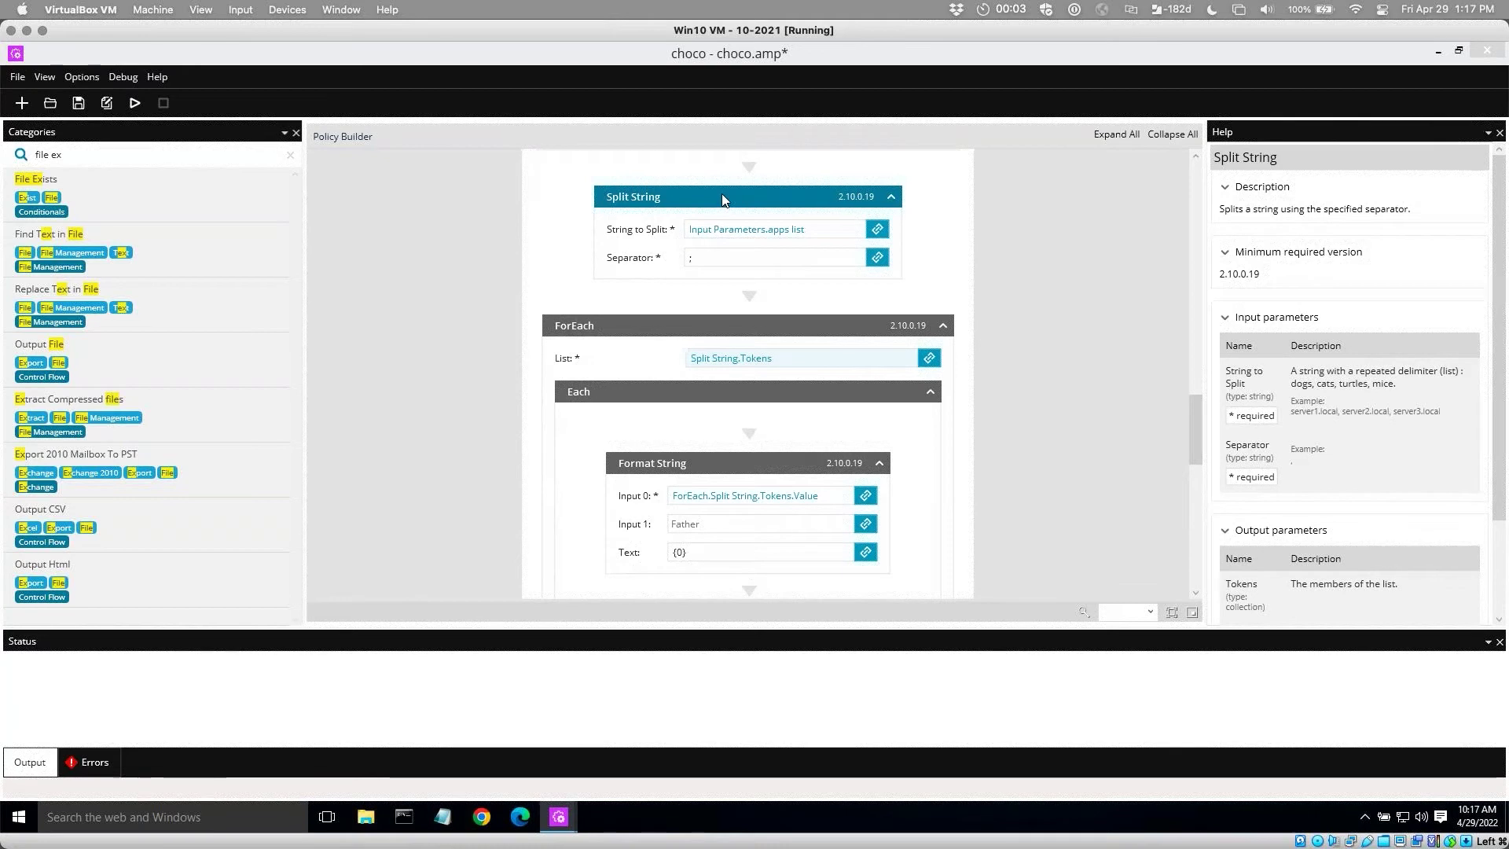
pyautogui.moveTo(87, 155); pyautogui.dragTo(3, 162)
pyautogui.write('string')
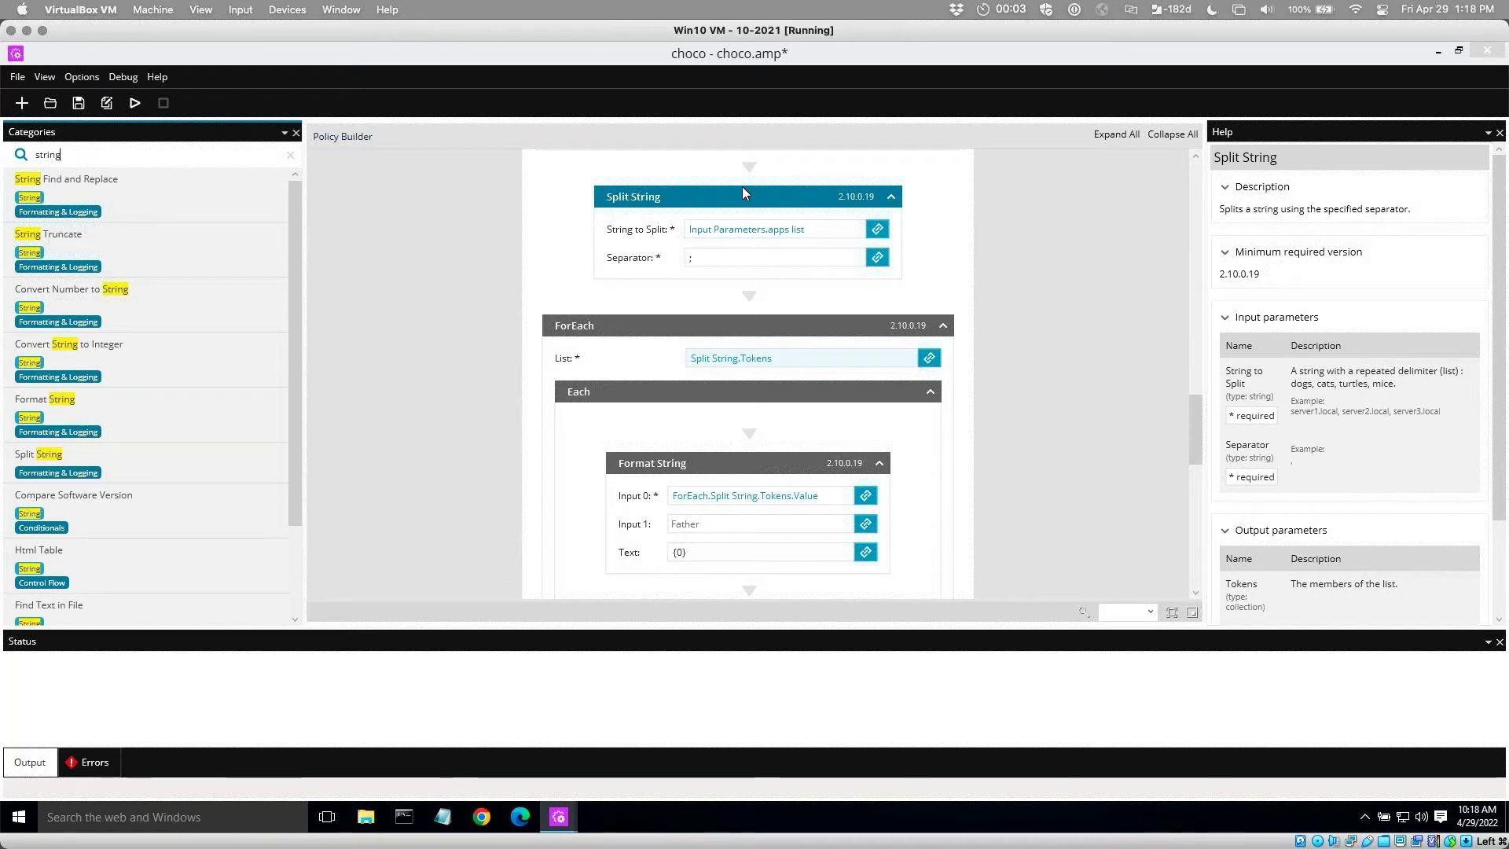
# Set the Split String object's separator to ";" and check the type of its Tokens output parameter in the help.
pyautogui.click(743, 261)
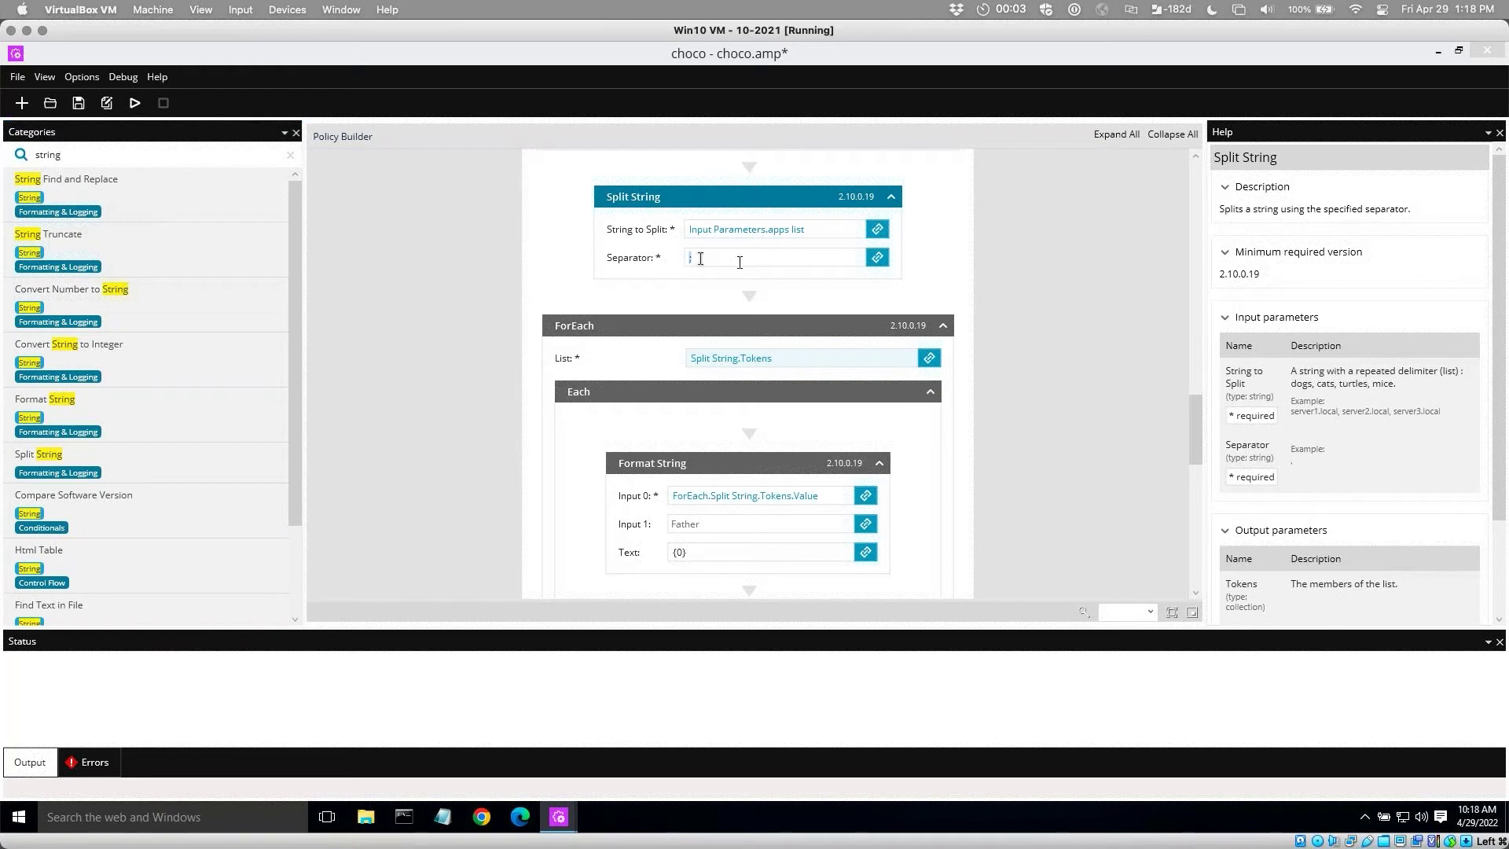
pyautogui.write(';')
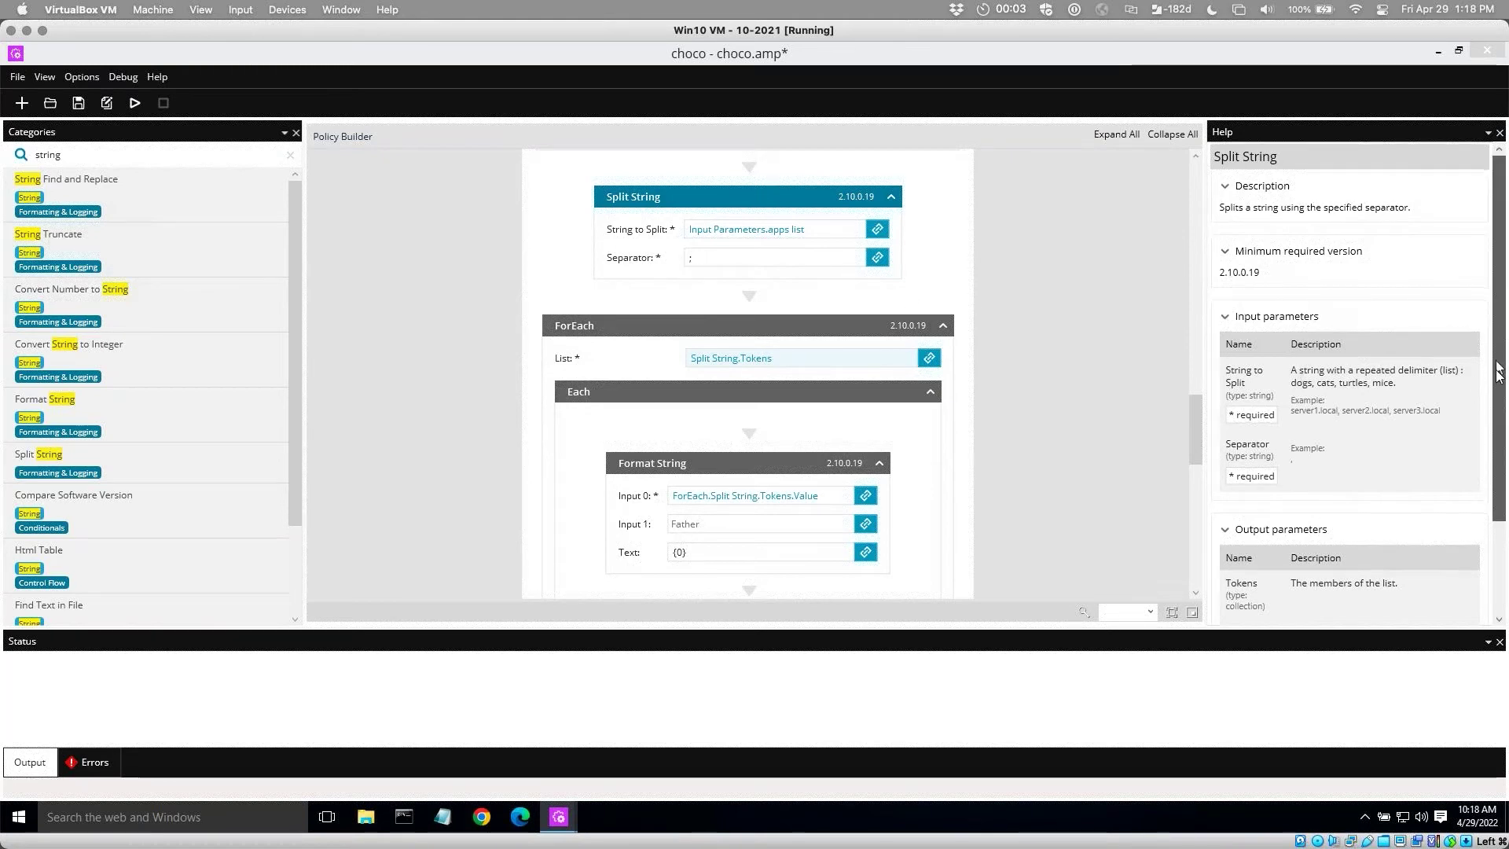
pyautogui.scroll(-3, 1275, 457)
pyautogui.doubleClick(1244, 488)
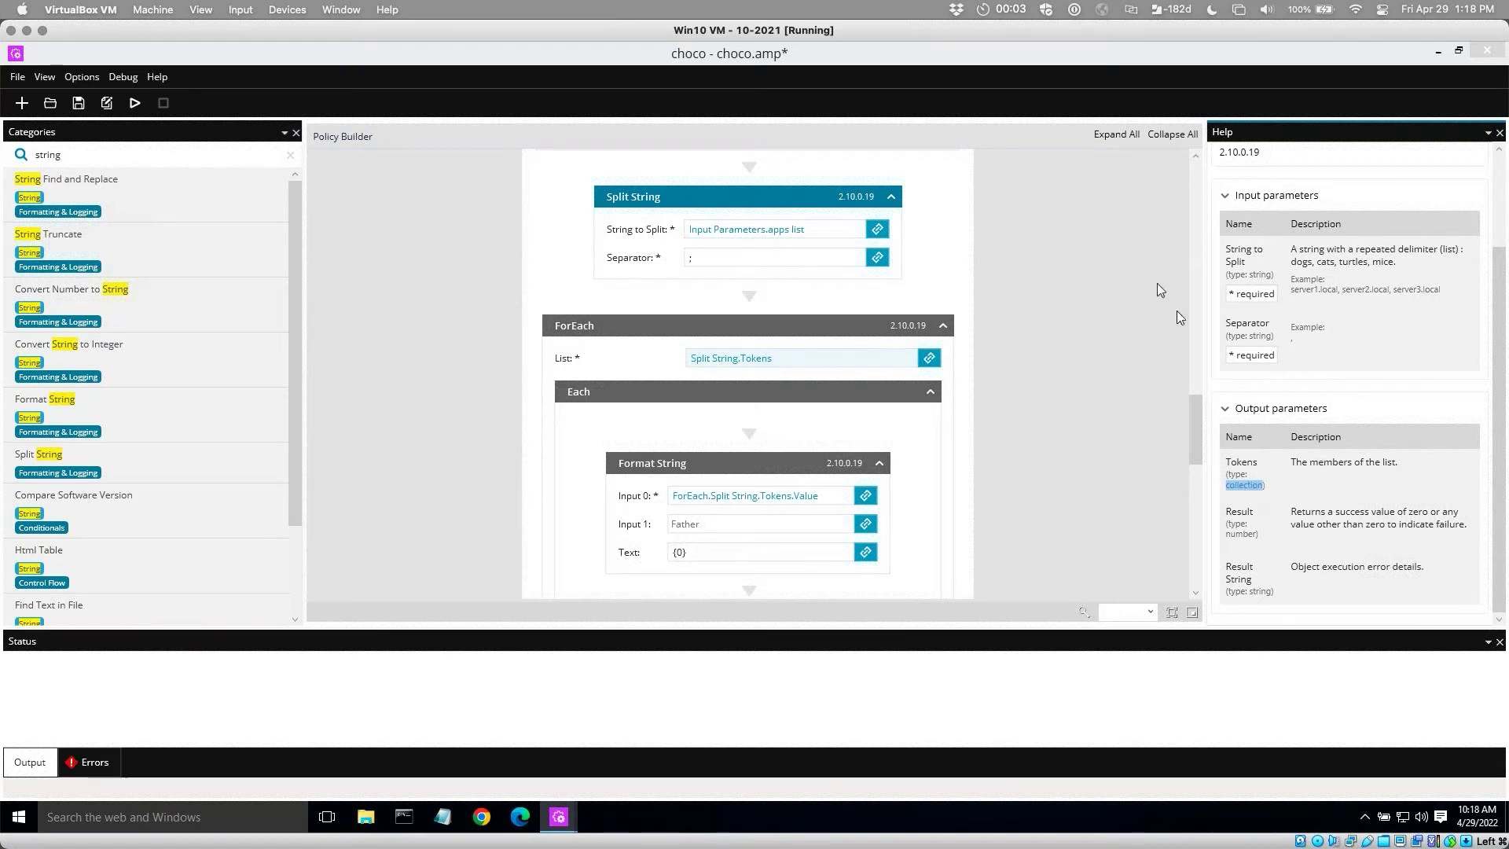
# Select the ForEach object and search the object library for "for" to locate the For Each object.
pyautogui.moveTo(1195, 404); pyautogui.dragTo(1195, 427)
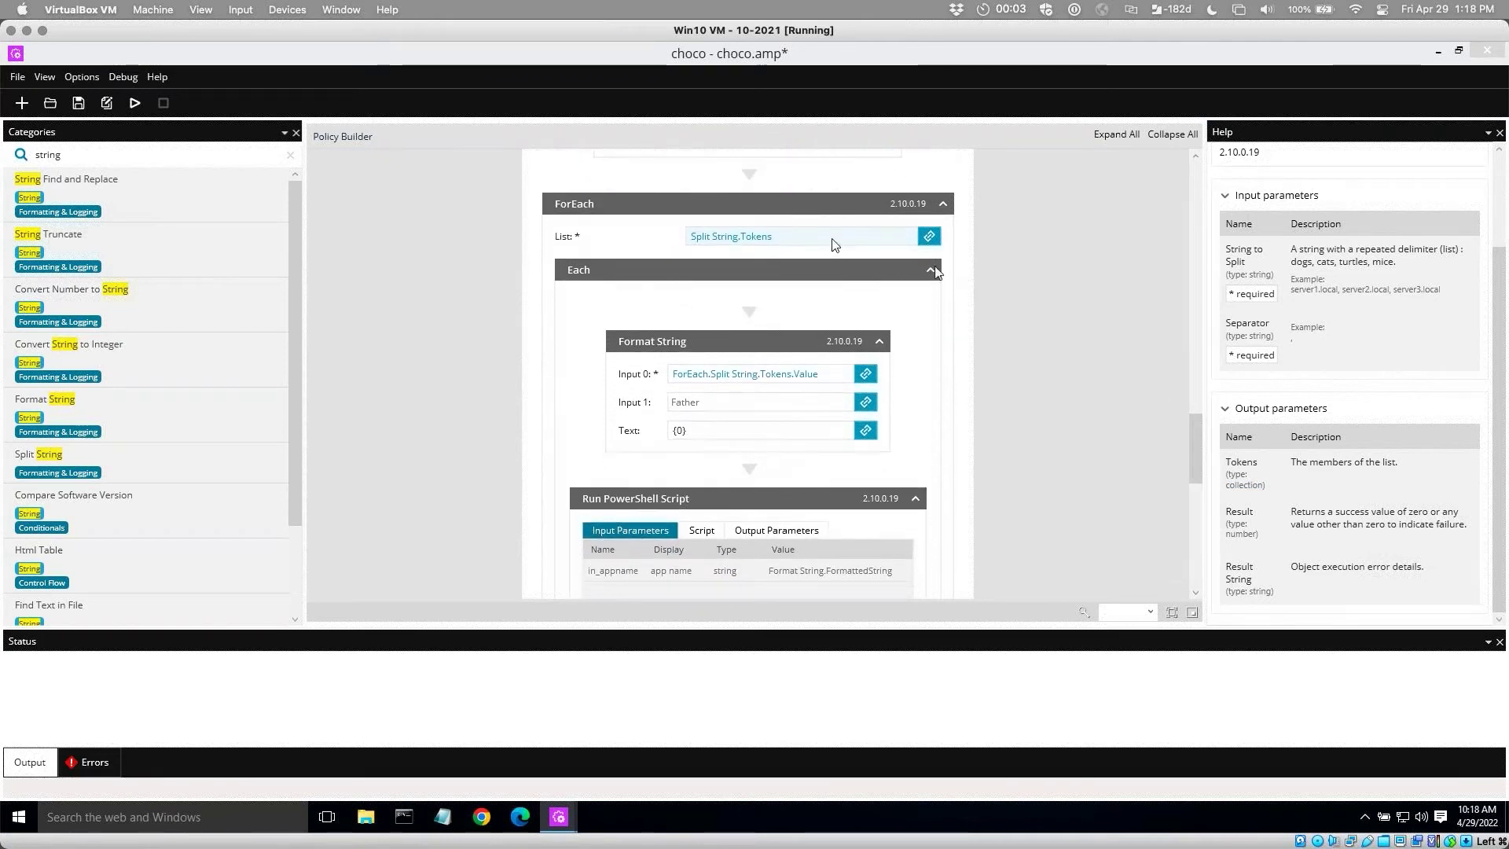
pyautogui.click(776, 209)
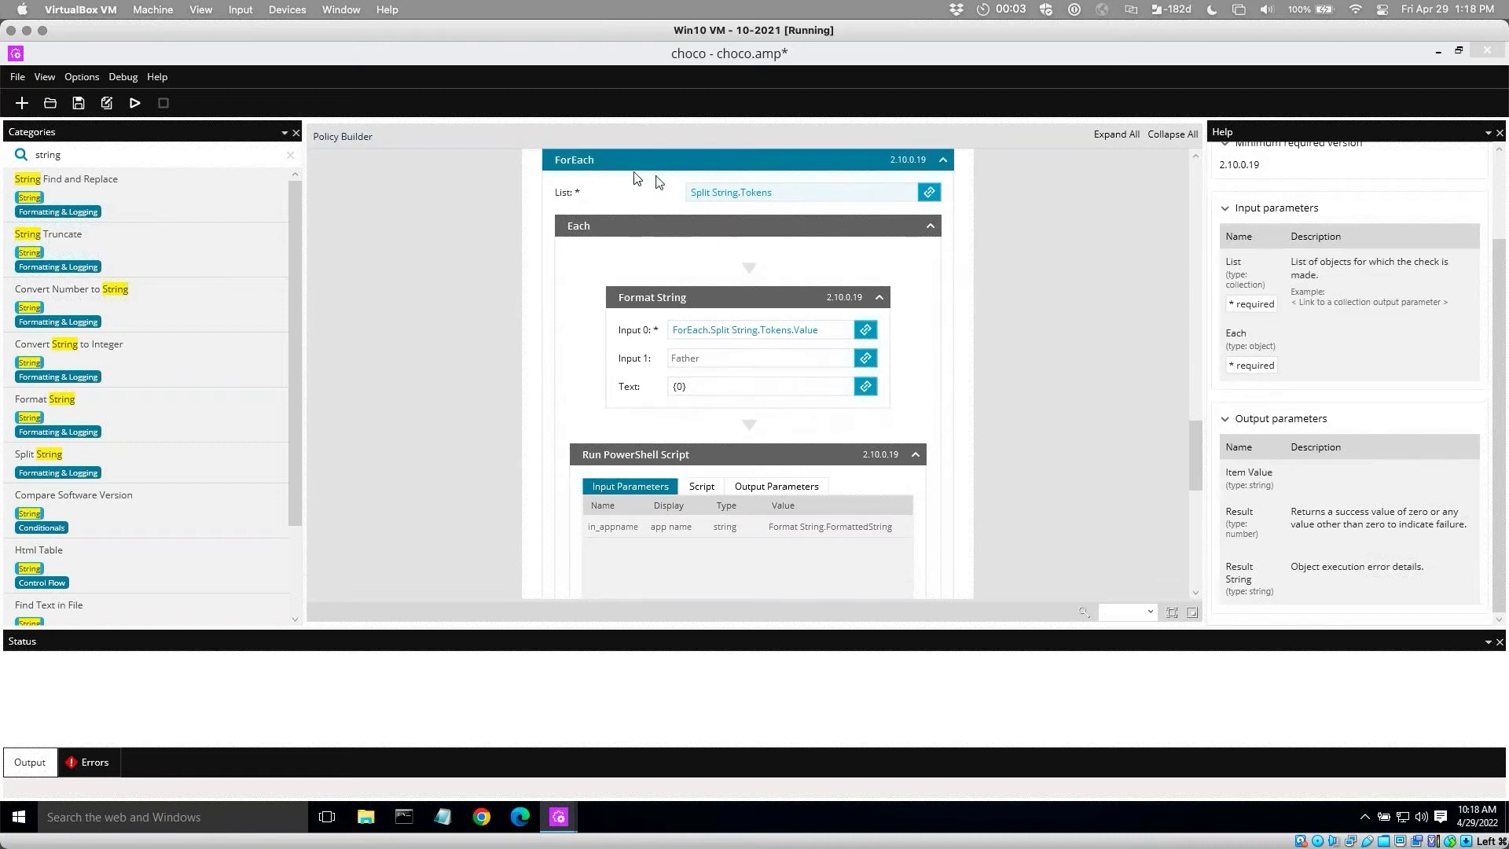
pyautogui.doubleClick(68, 151)
pyautogui.write('for')
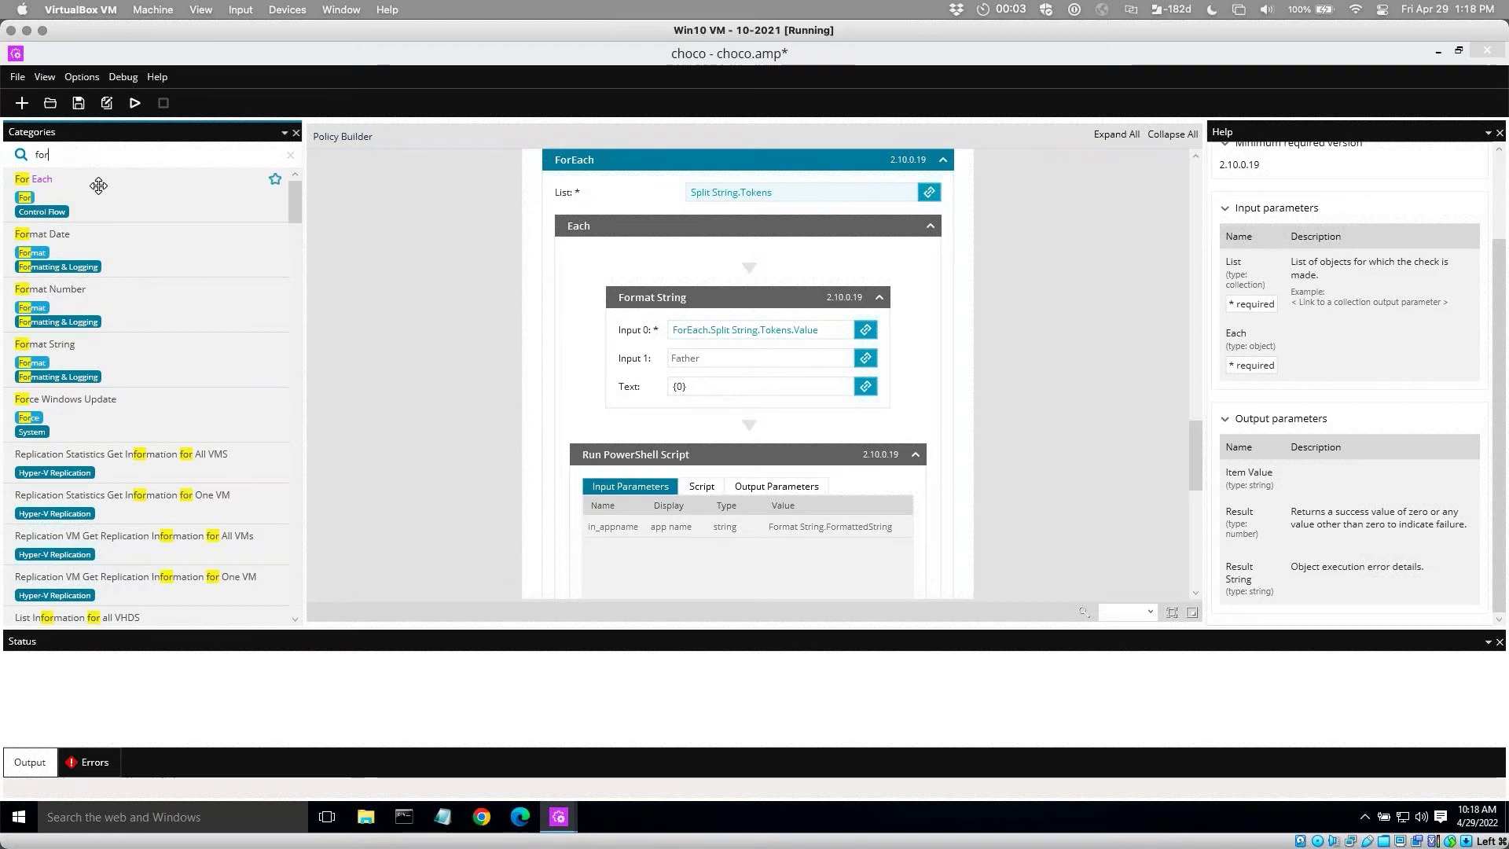
pyautogui.moveTo(101, 186); pyautogui.dragTo(692, 180)
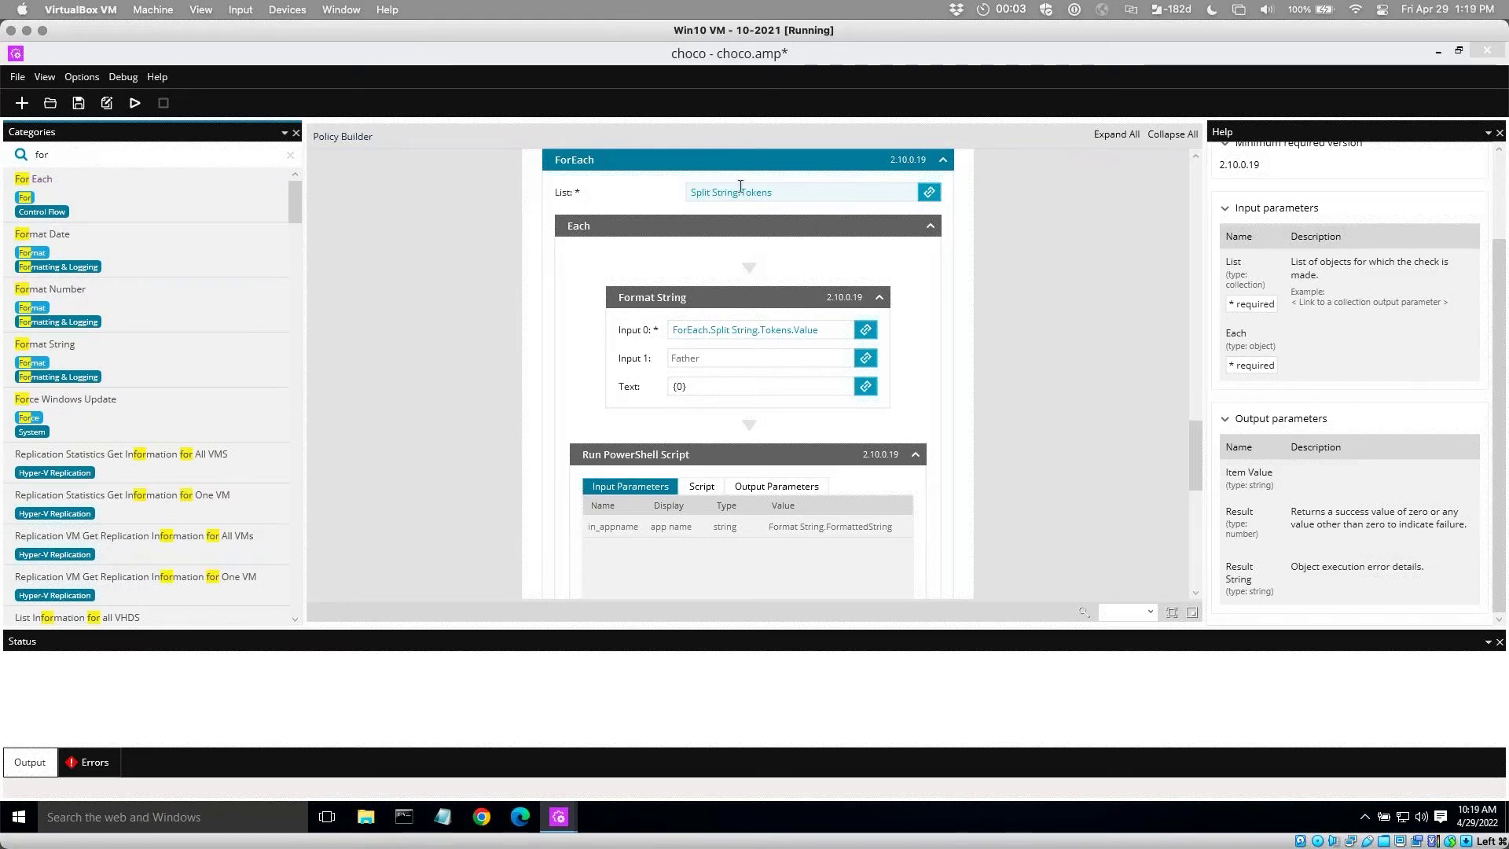
# Link the ForEach object's list to the Tokens output parameter of Split String.
pyautogui.click(930, 193)
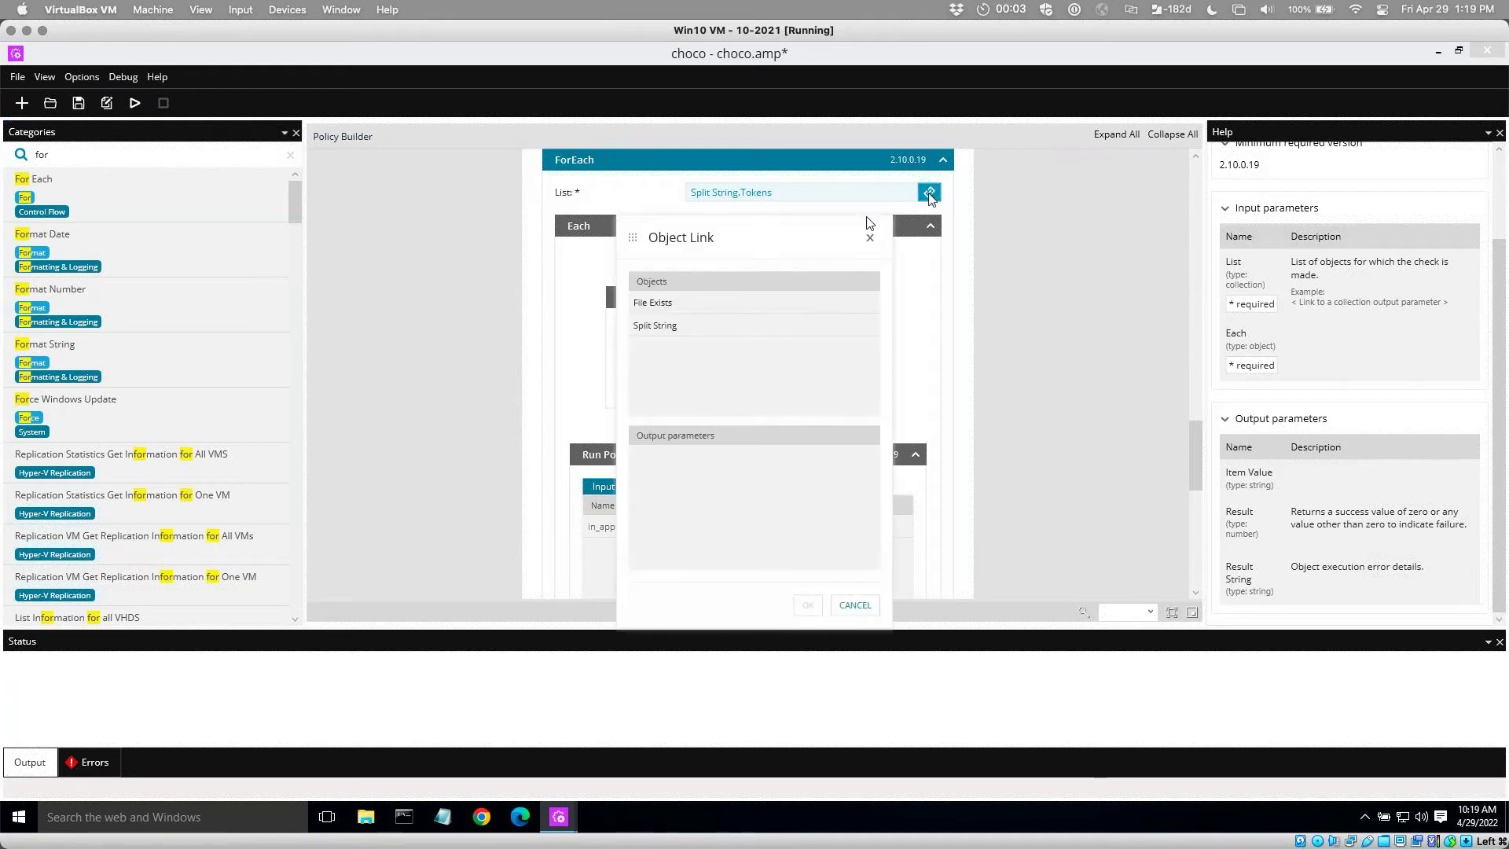
pyautogui.click(662, 323)
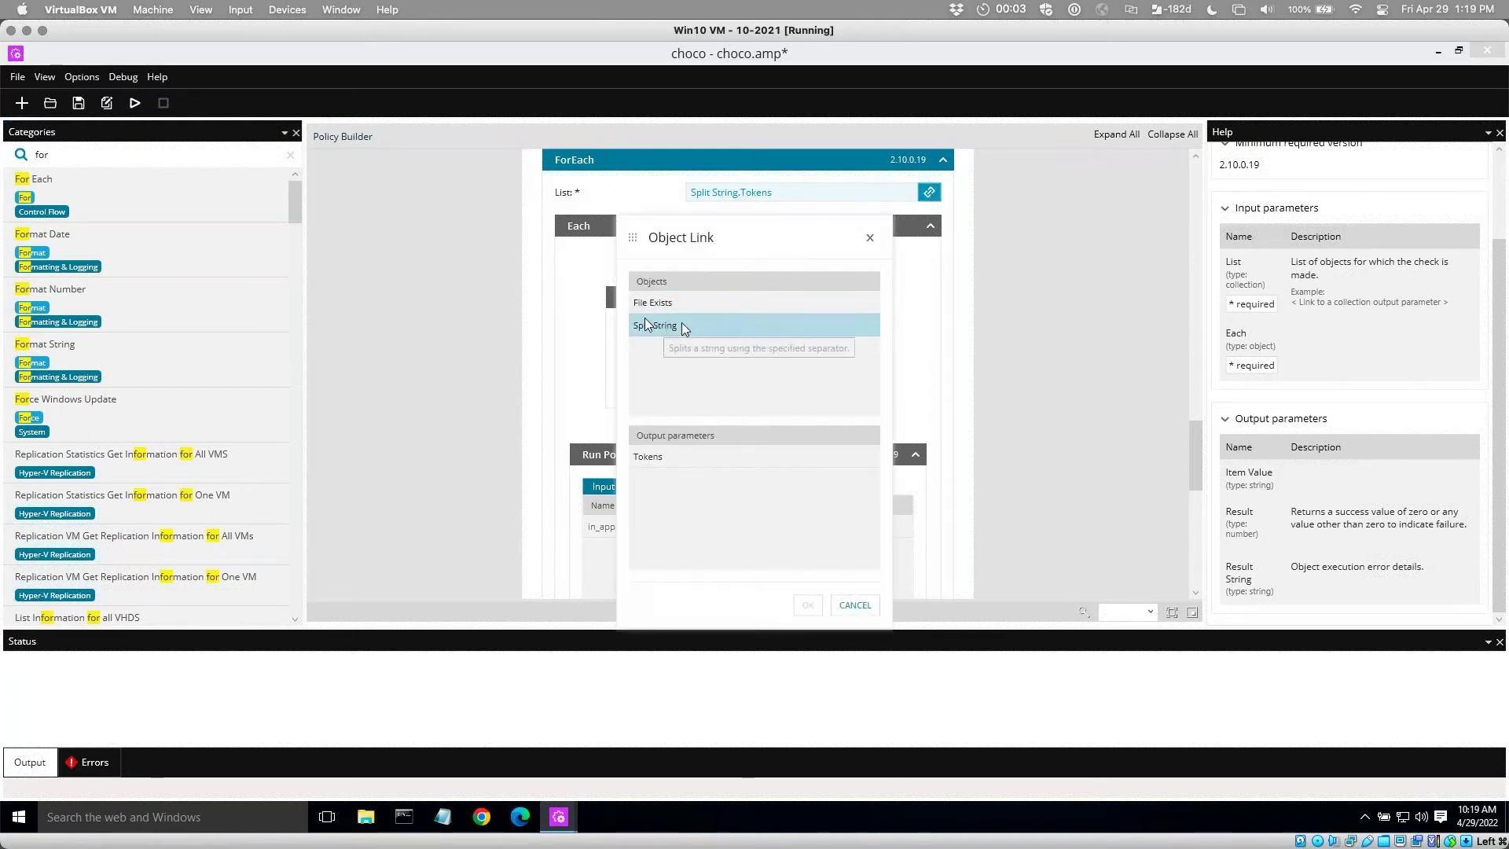
pyautogui.click(648, 459)
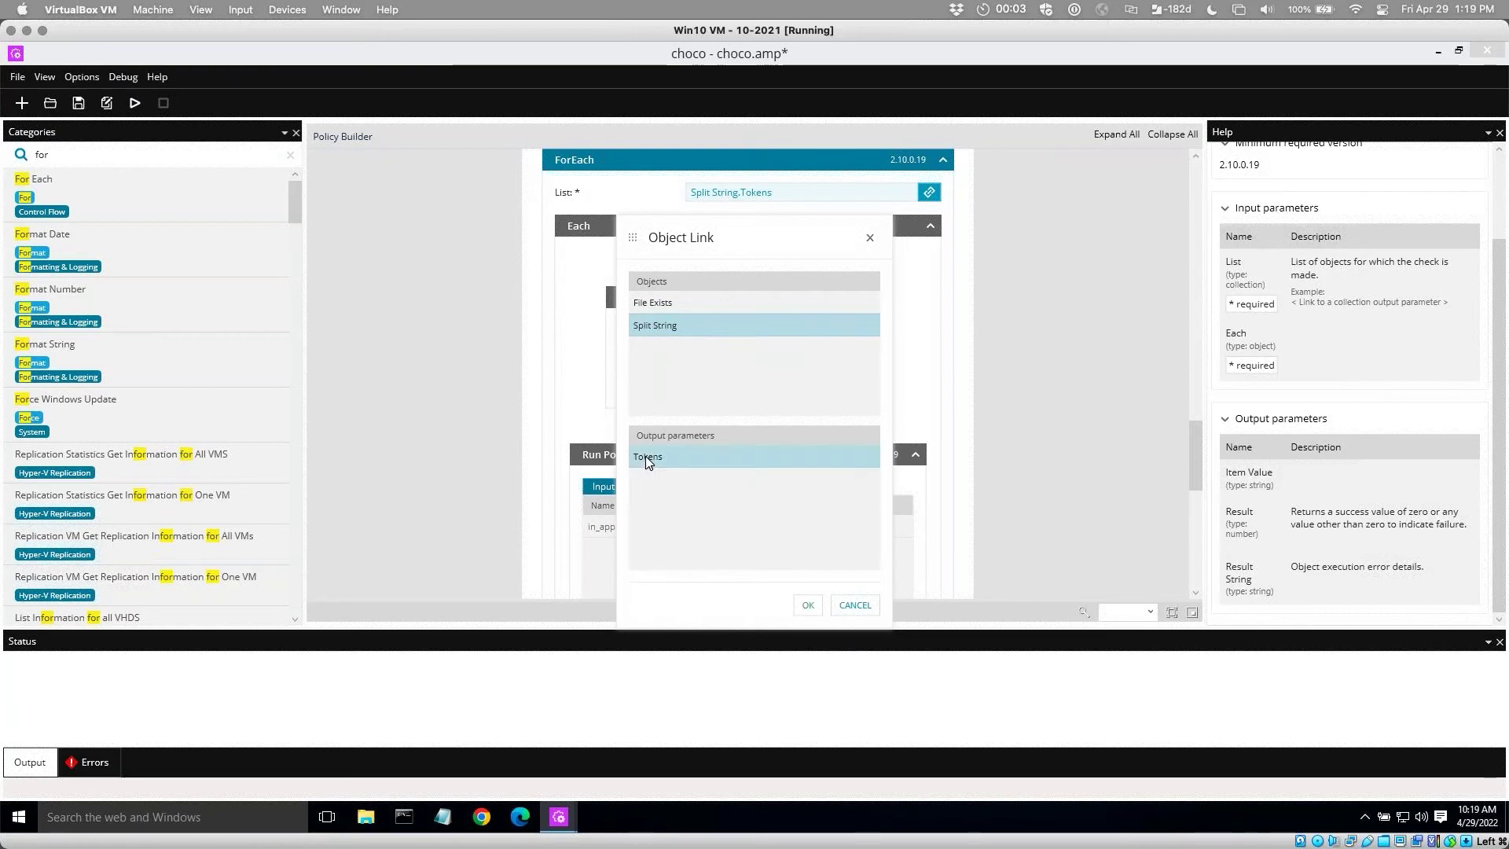
pyautogui.click(805, 607)
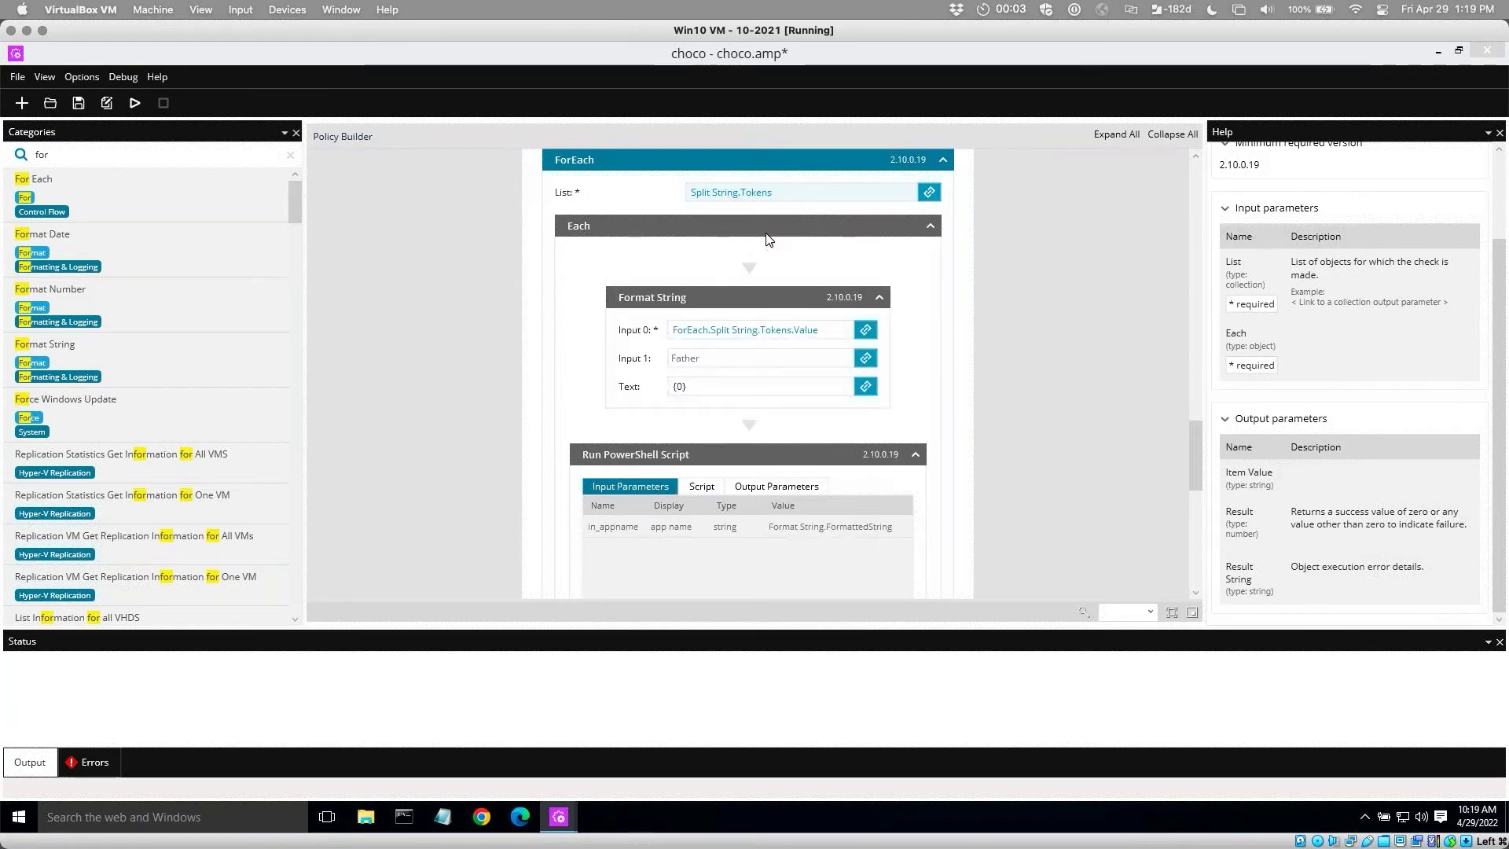
# Examine the Format String object's Input 0, Input 1 and Text fields and its FormattedString output parameter in the help.
pyautogui.moveTo(1195, 434); pyautogui.dragTo(1196, 441)
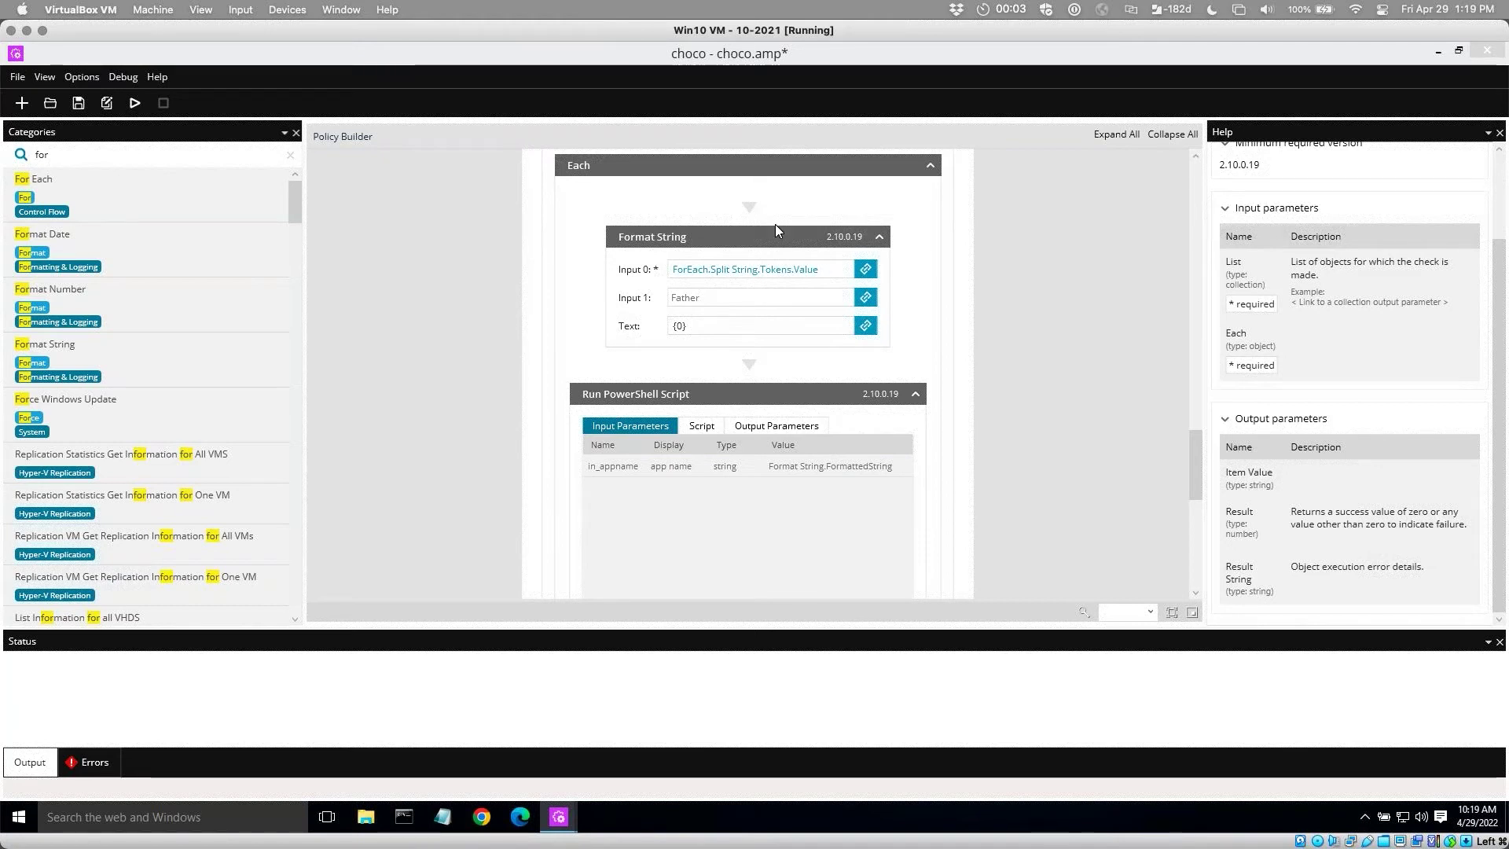
pyautogui.click(705, 230)
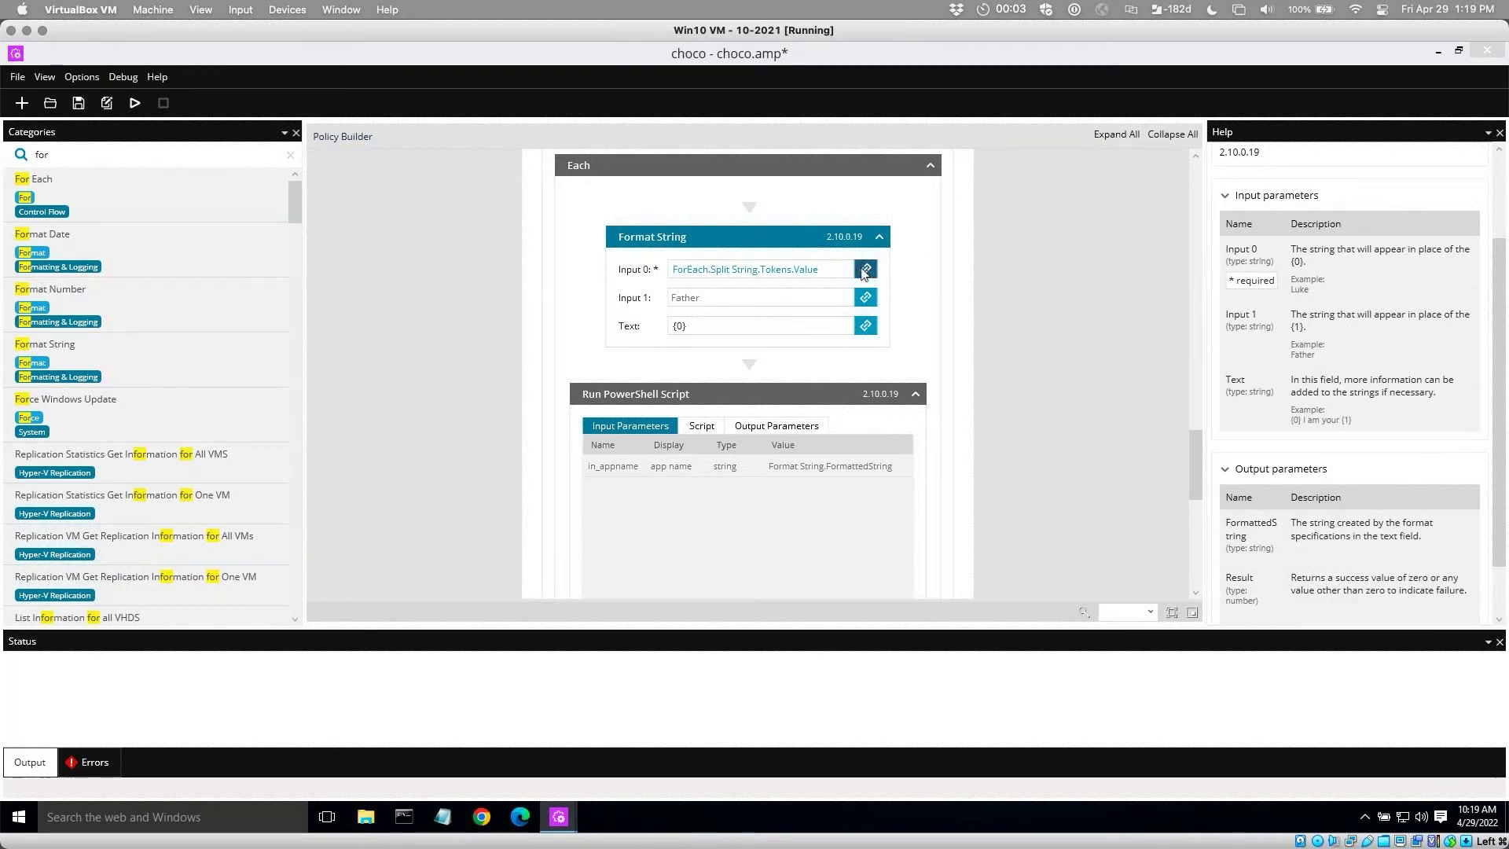
pyautogui.click(680, 271)
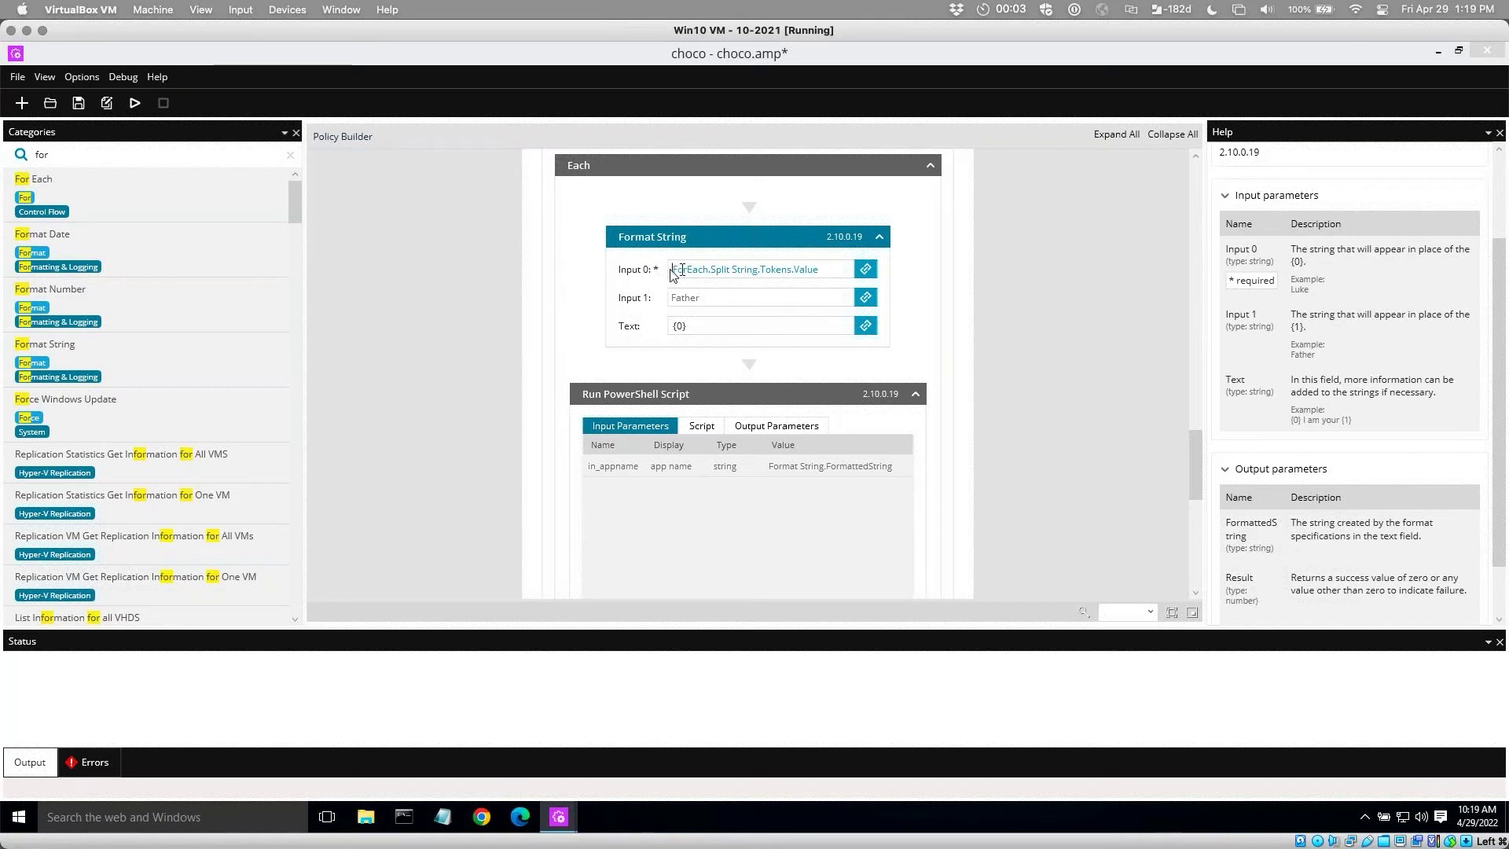
pyautogui.click(703, 297)
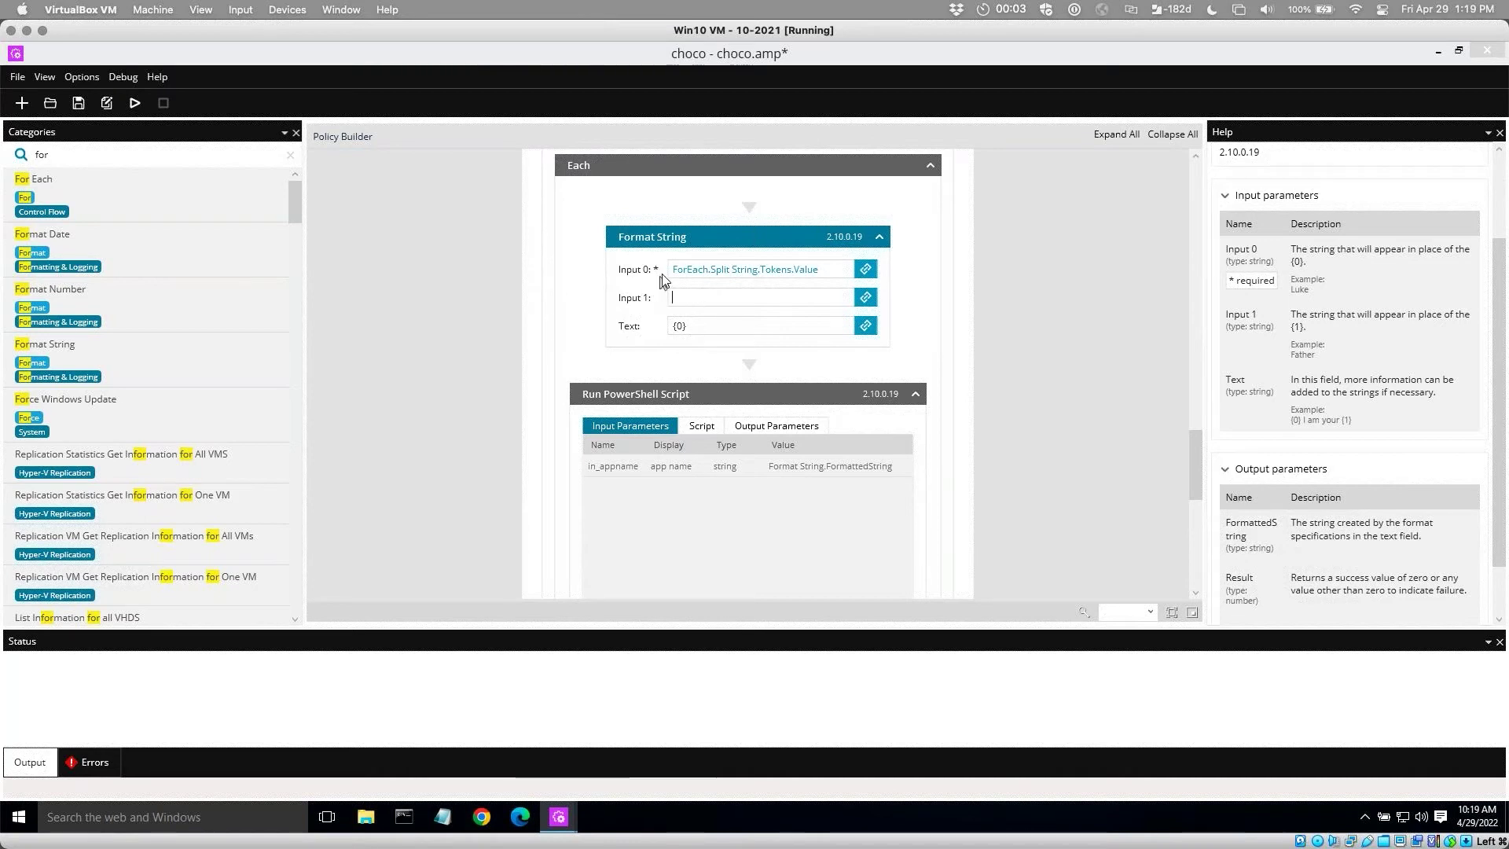
pyautogui.click(695, 328)
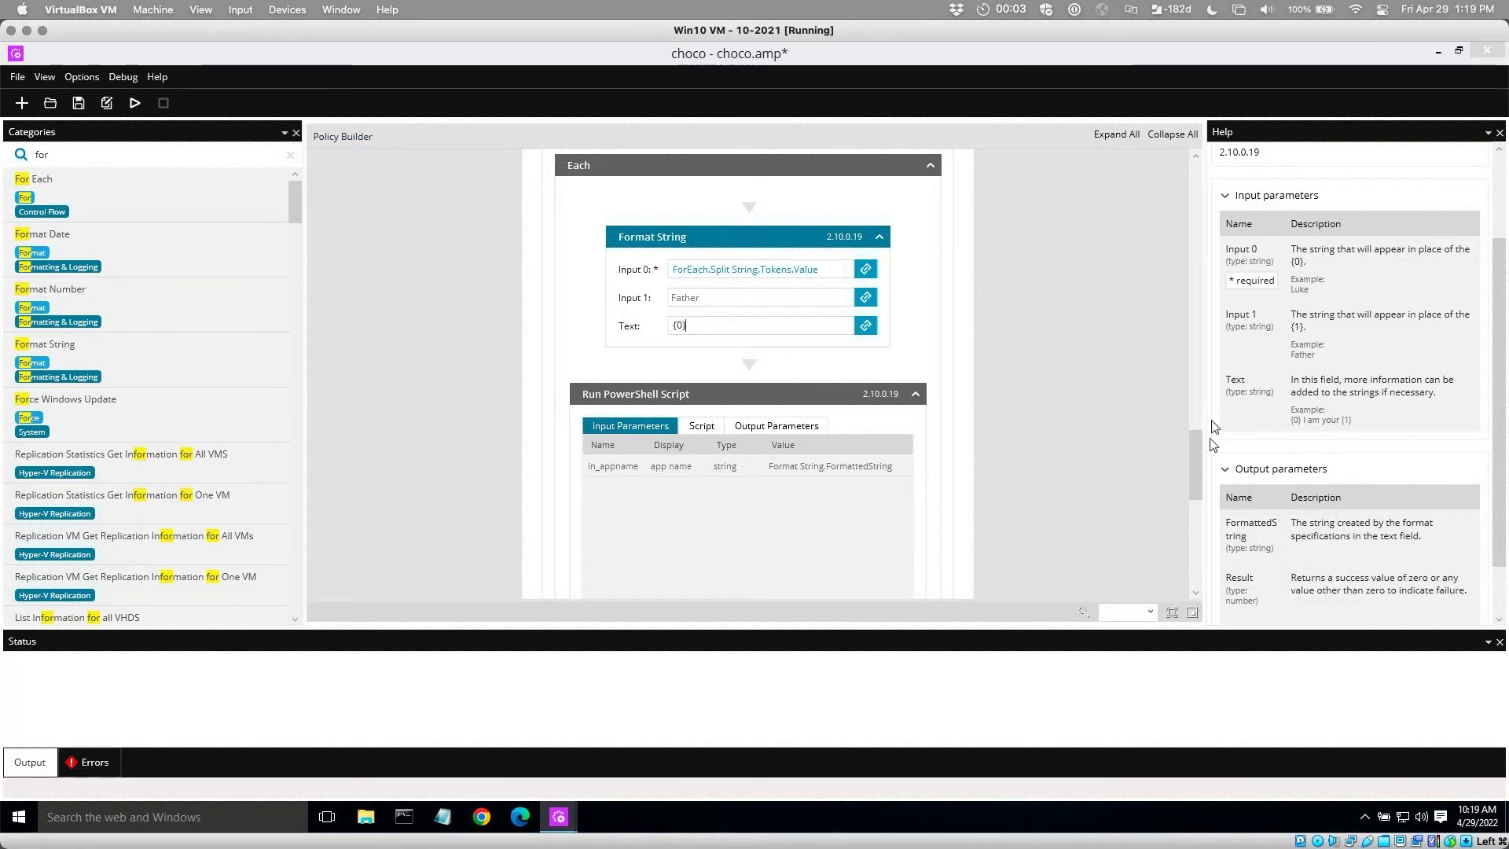
pyautogui.scroll(-1, 1195, 457)
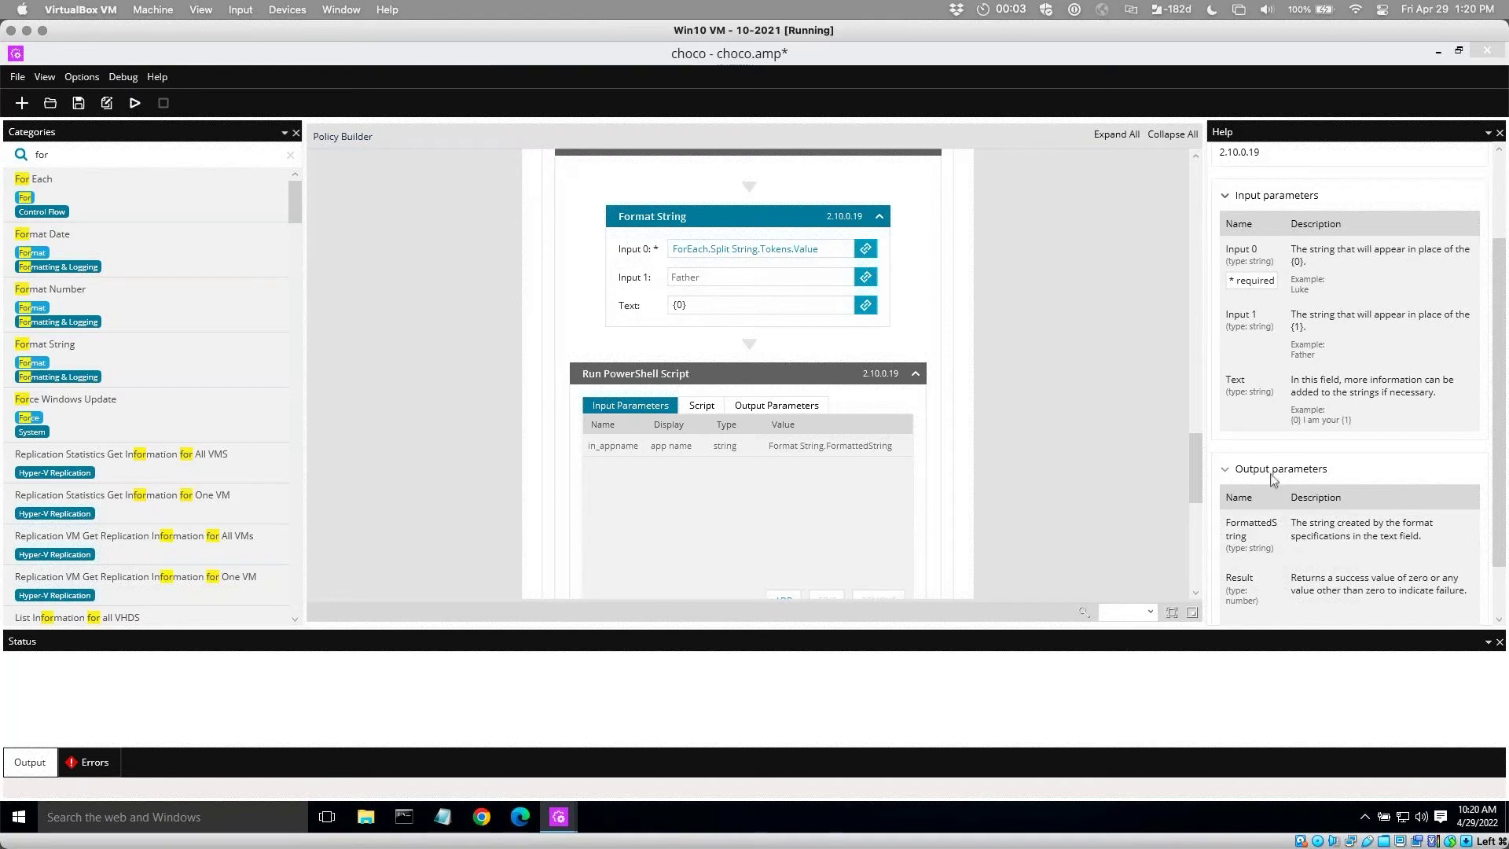
pyautogui.doubleClick(1253, 525)
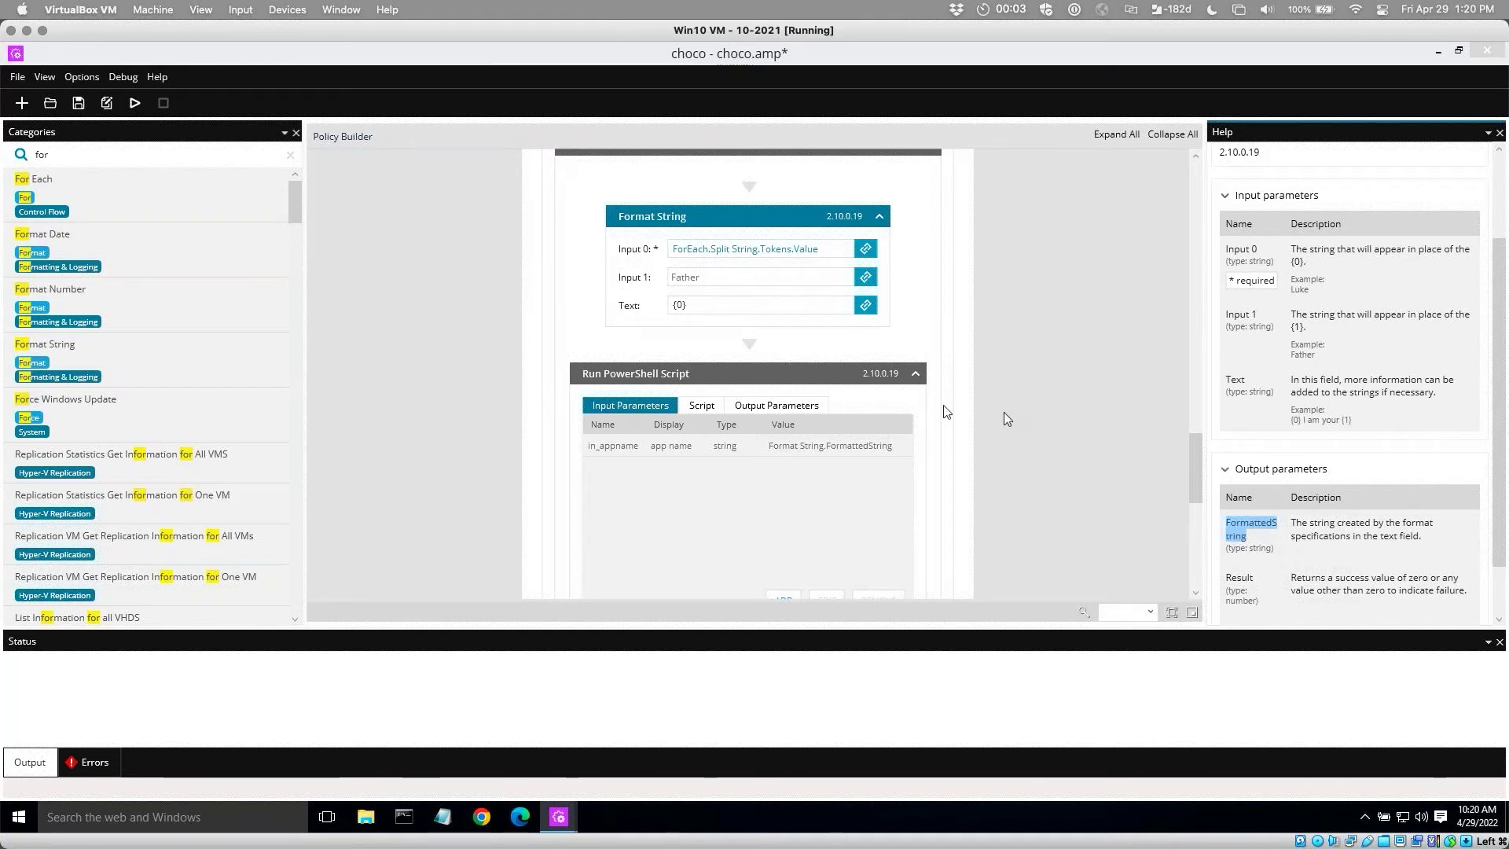
# Review the "choco install $app -Y" line in the script of the Run PowerShell Script object inside the ForEach loop.
pyautogui.moveTo(1195, 470); pyautogui.dragTo(1196, 492)
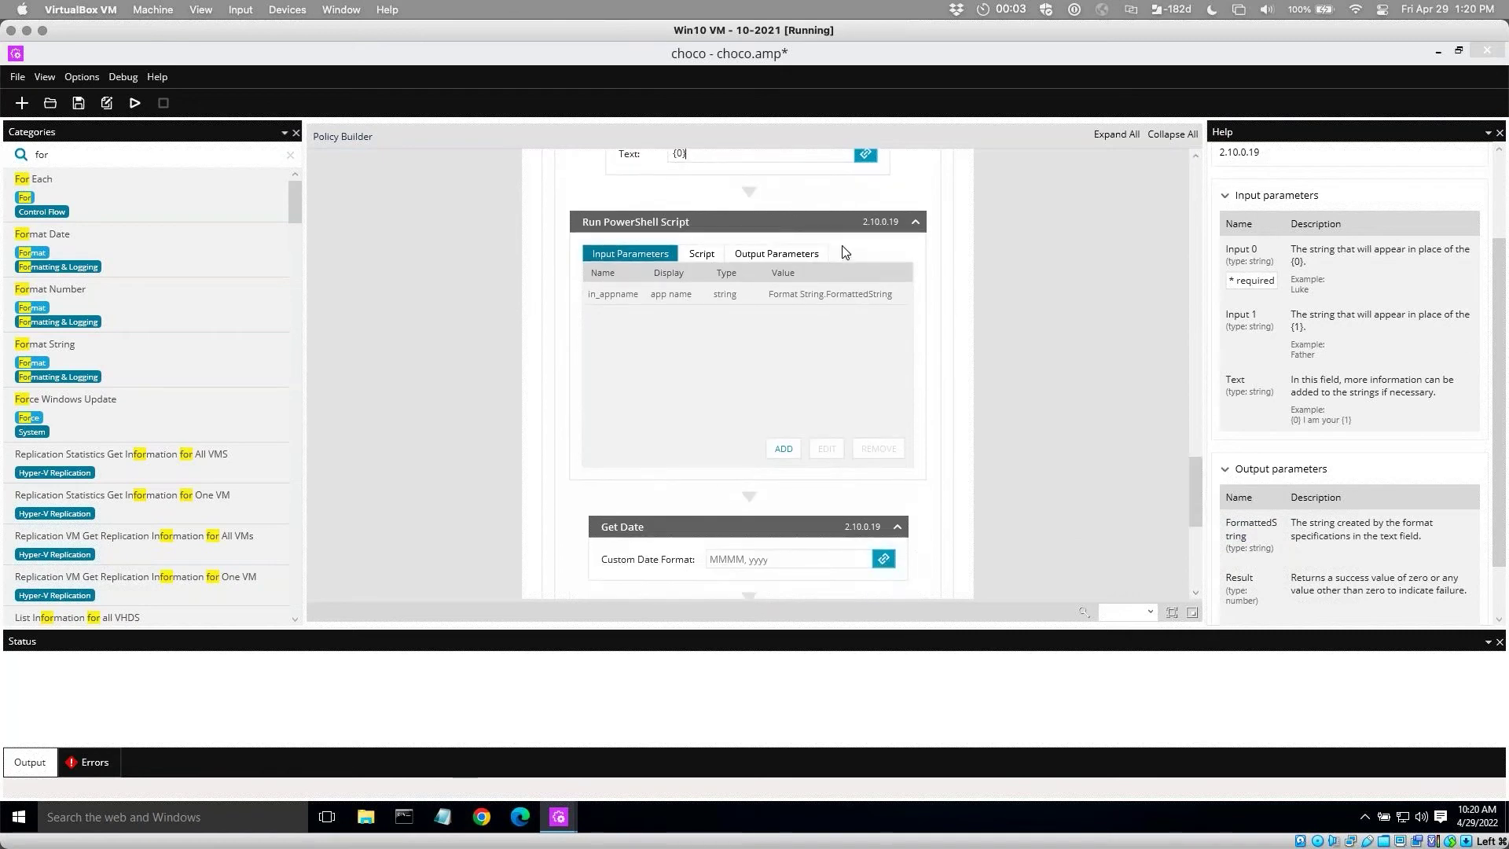
pyautogui.click(740, 222)
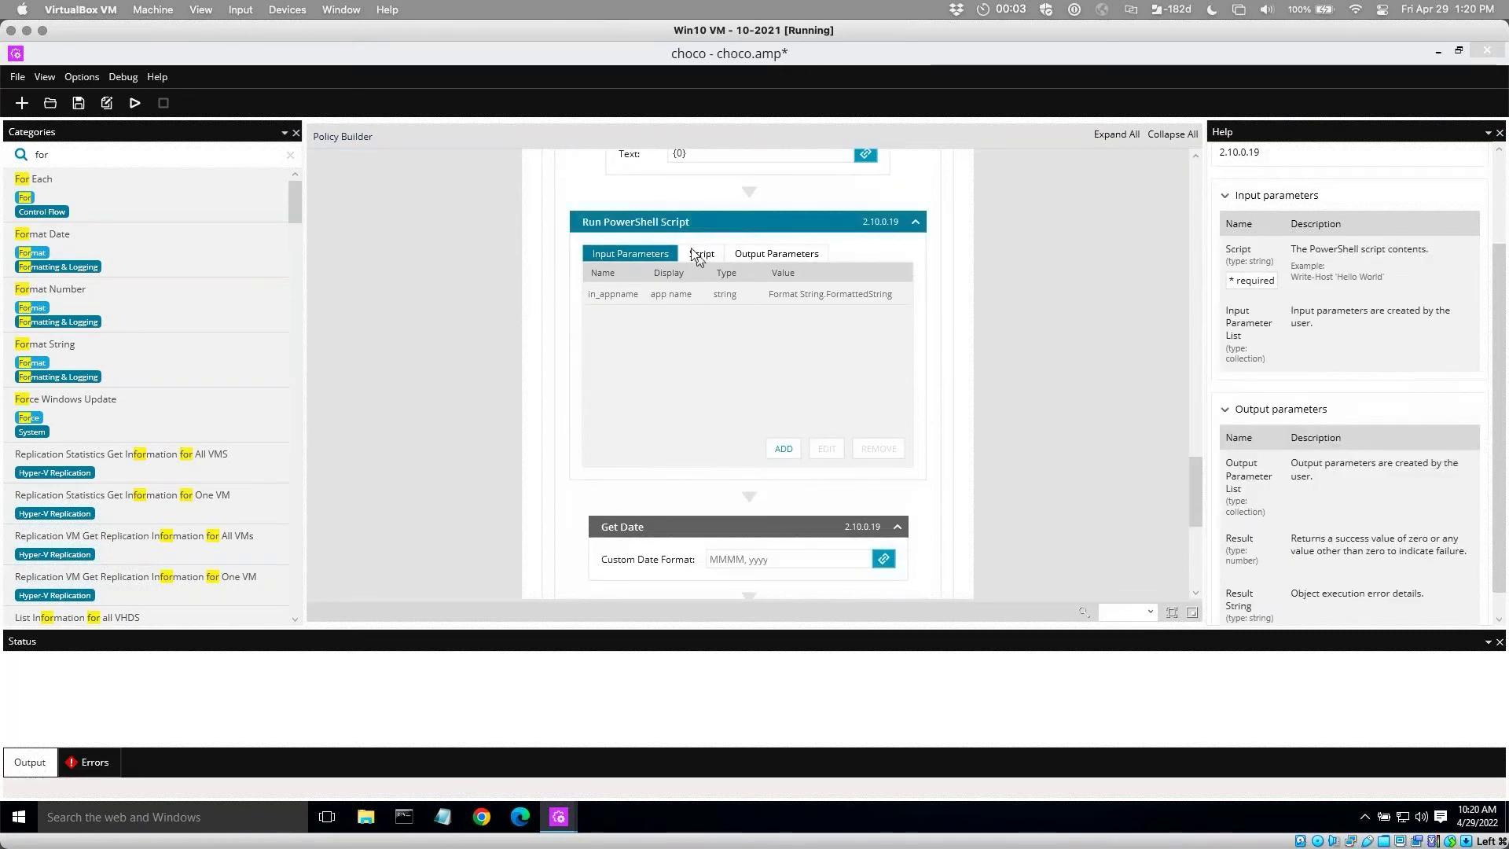
pyautogui.click(696, 254)
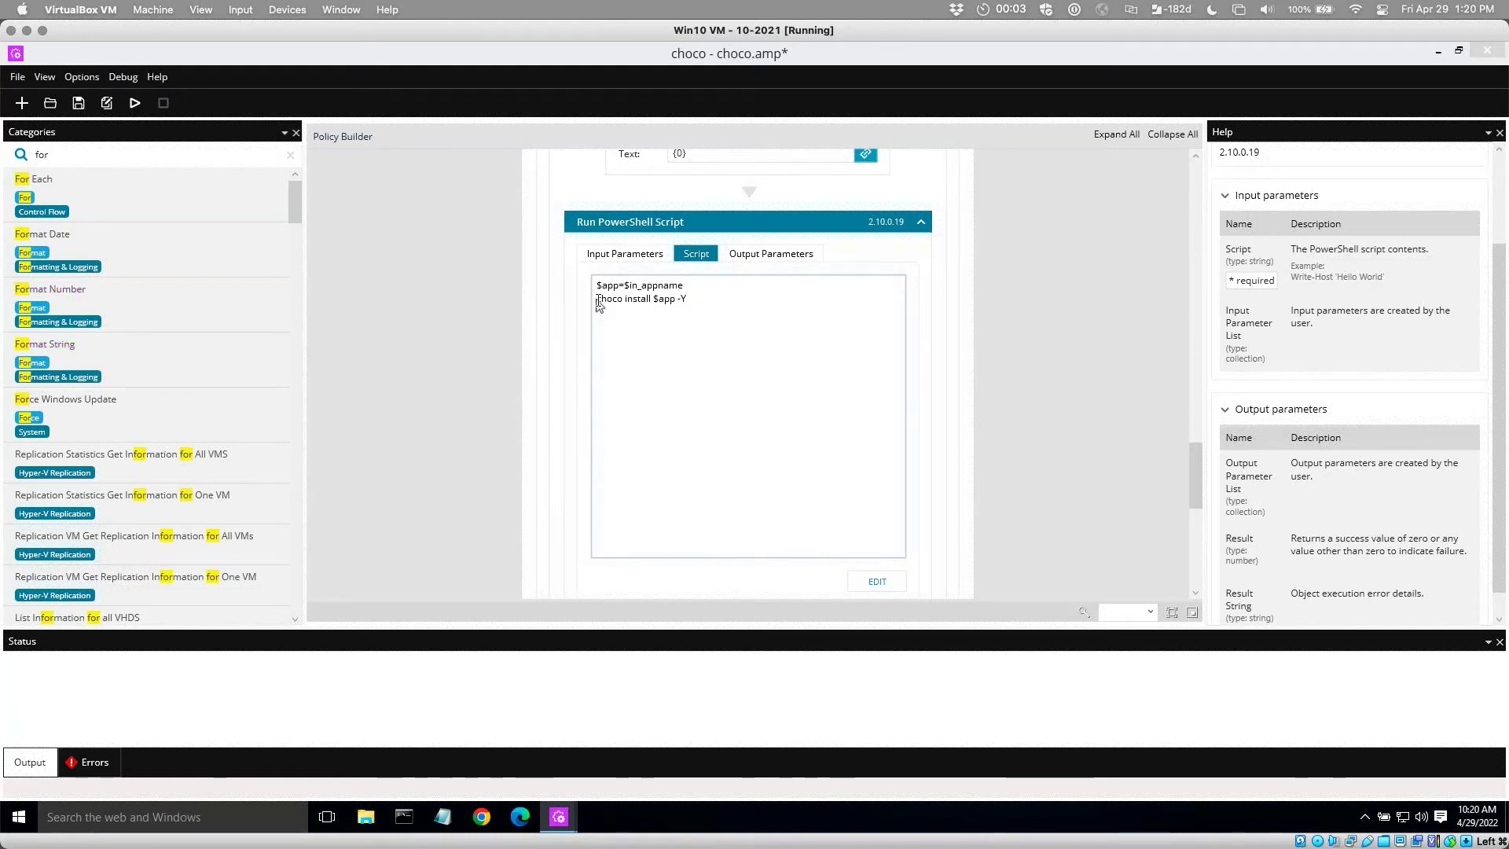
pyautogui.moveTo(596, 300); pyautogui.dragTo(690, 300)
pyautogui.click(642, 301)
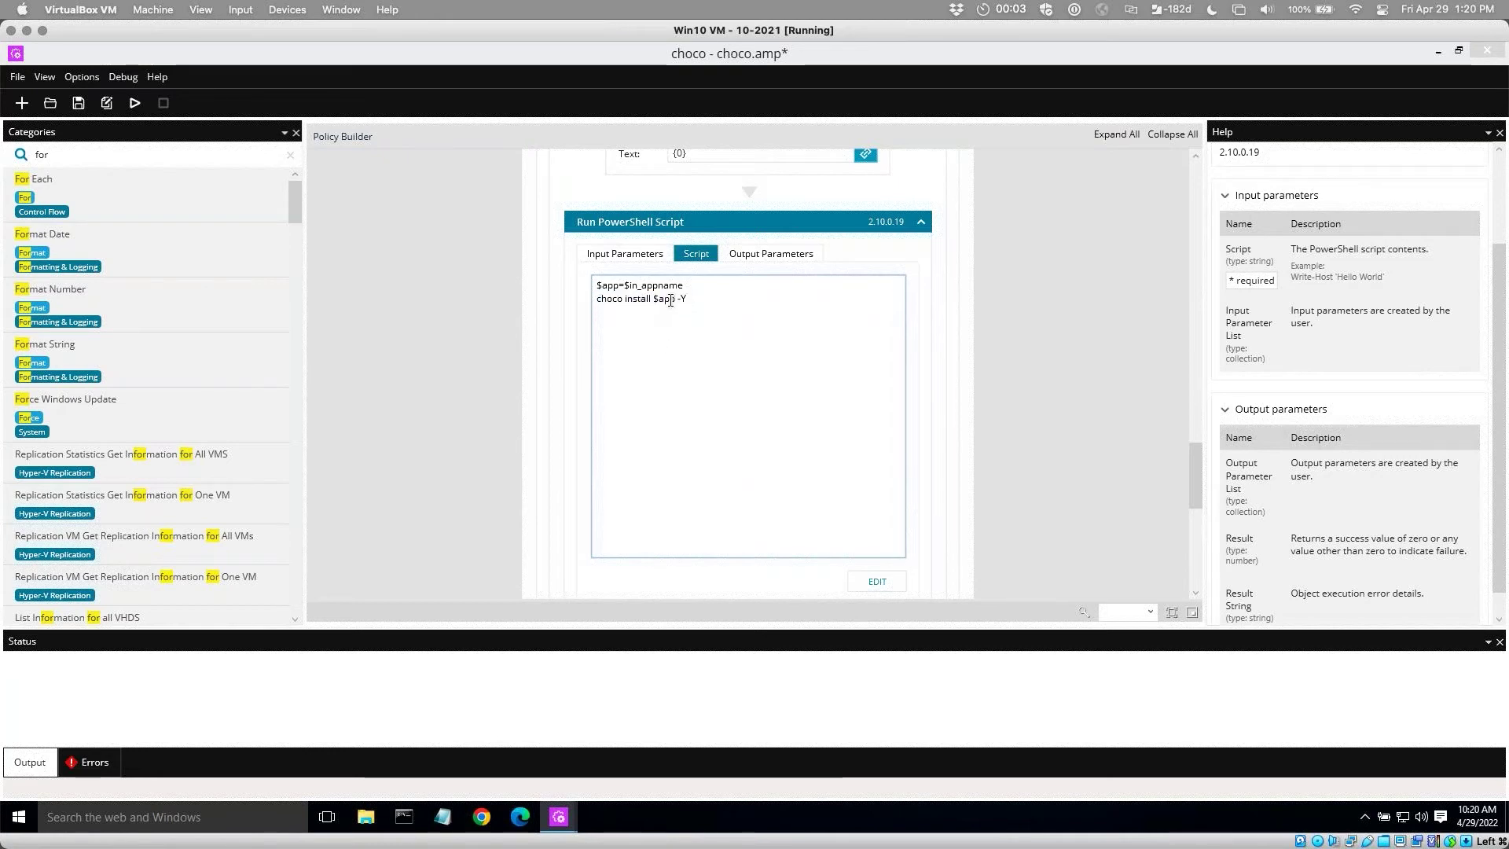
pyautogui.doubleClick(666, 301)
pyautogui.click(665, 302)
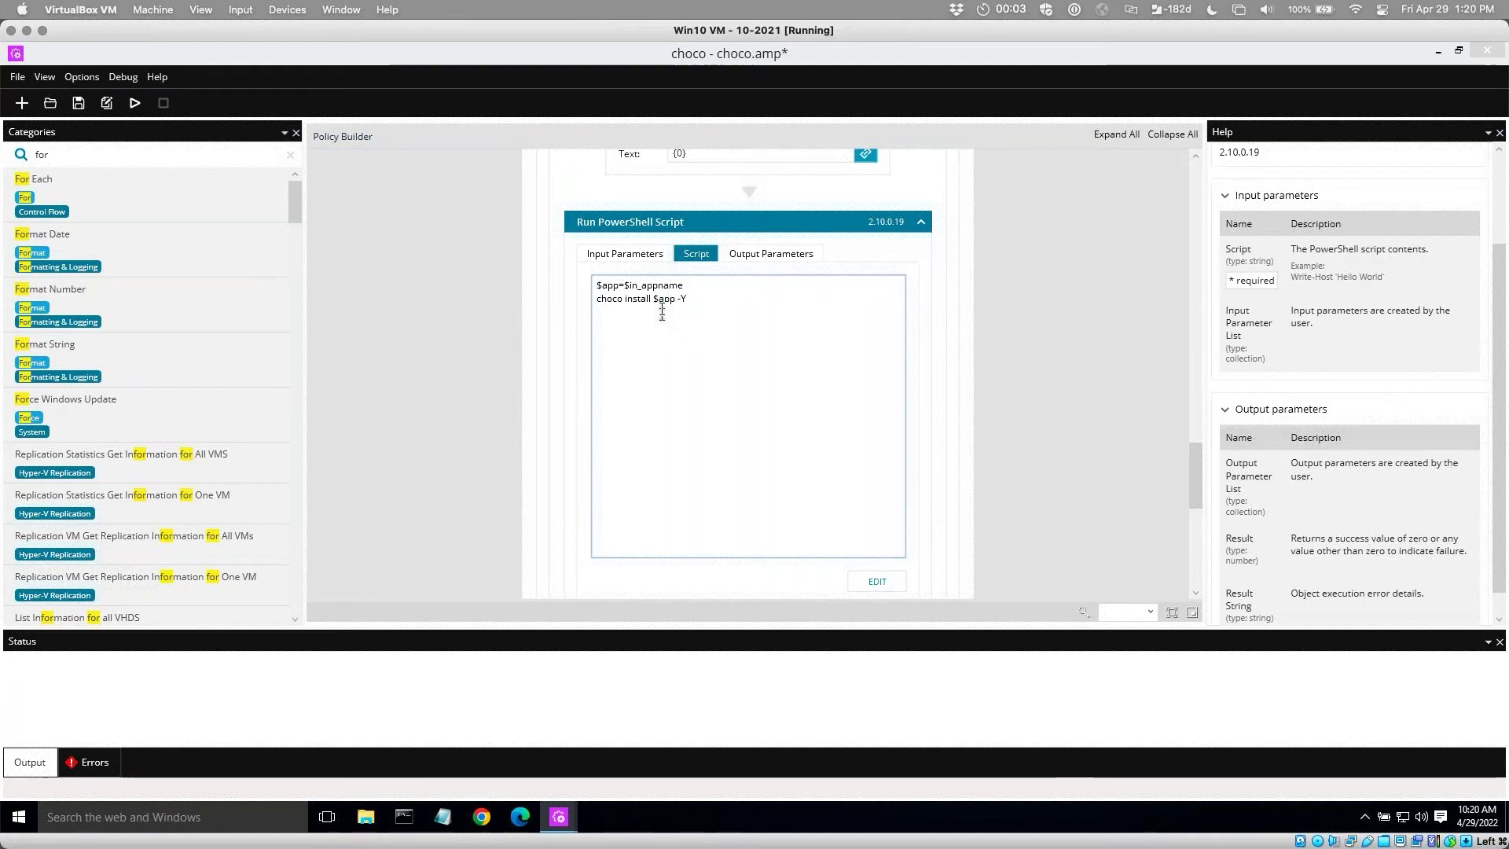
pyautogui.moveTo(653, 301); pyautogui.dragTo(677, 304)
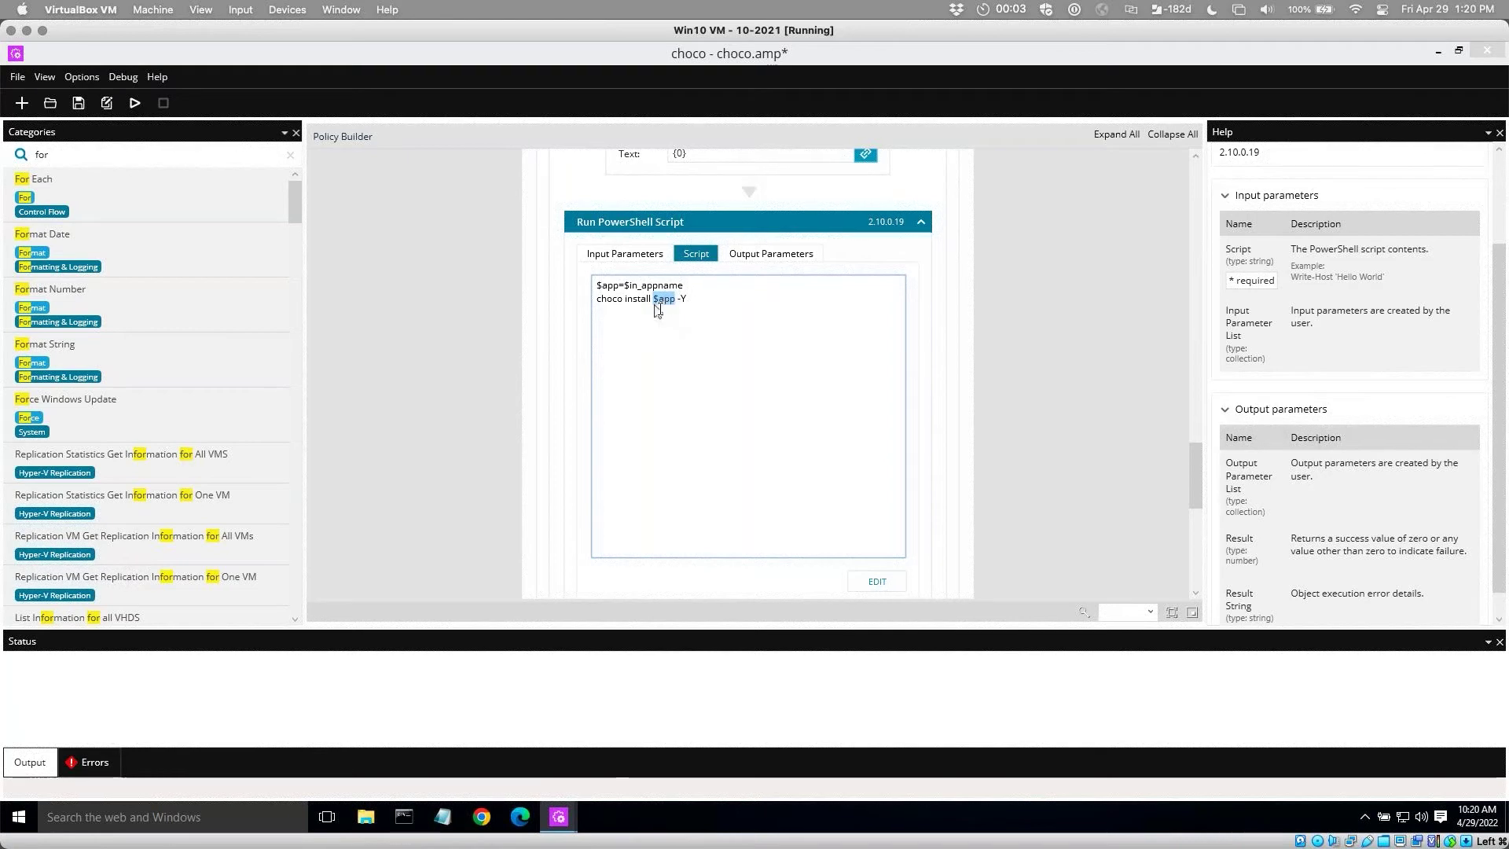
pyautogui.click(656, 299)
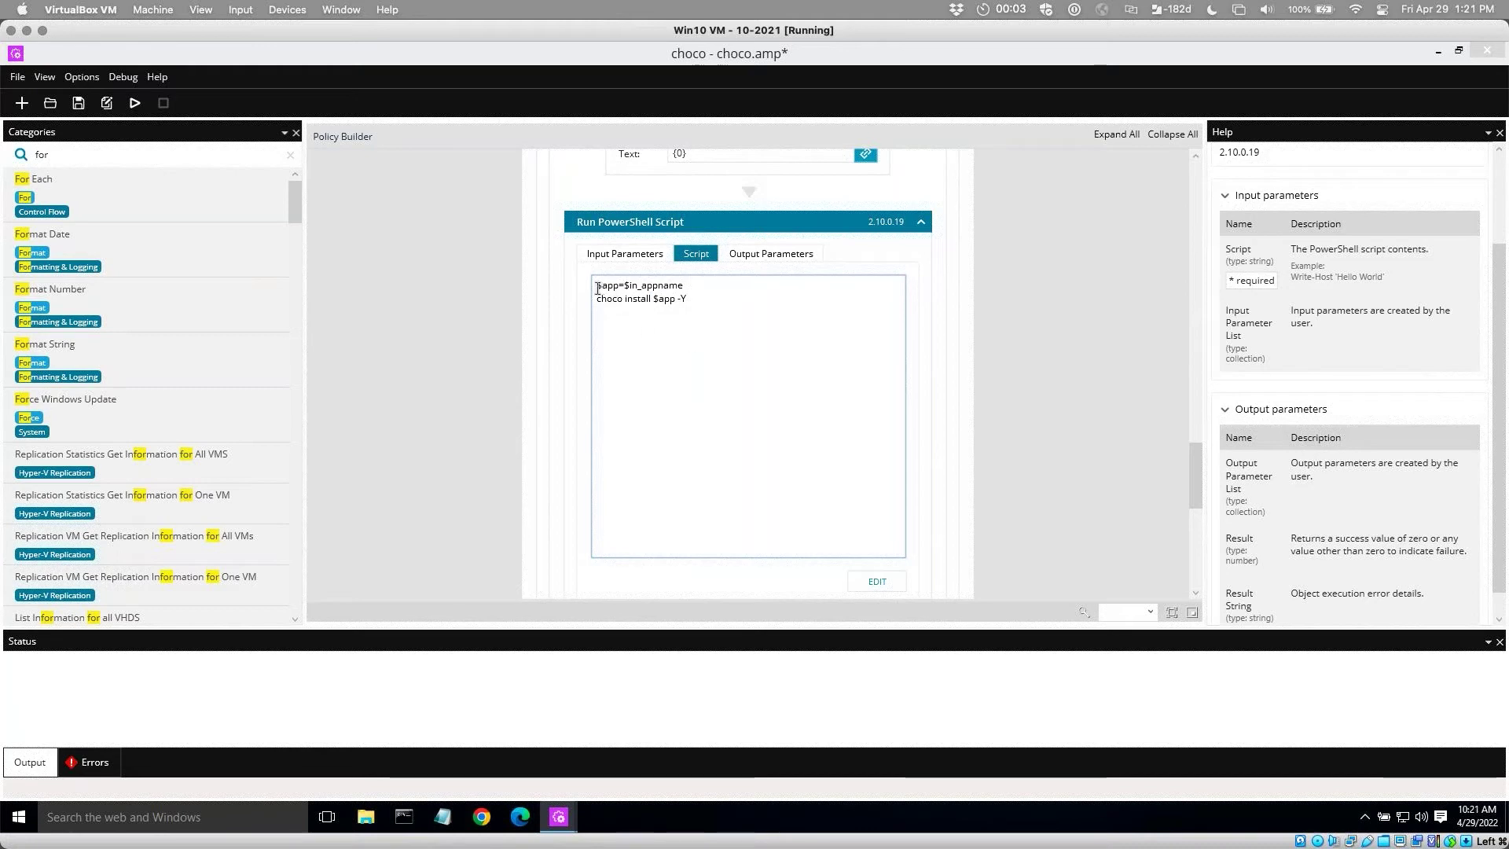
# Check the script's $app=$in_appname assignment against the Run PowerShell Script object's input parameters.
pyautogui.moveTo(598, 288); pyautogui.dragTo(614, 287)
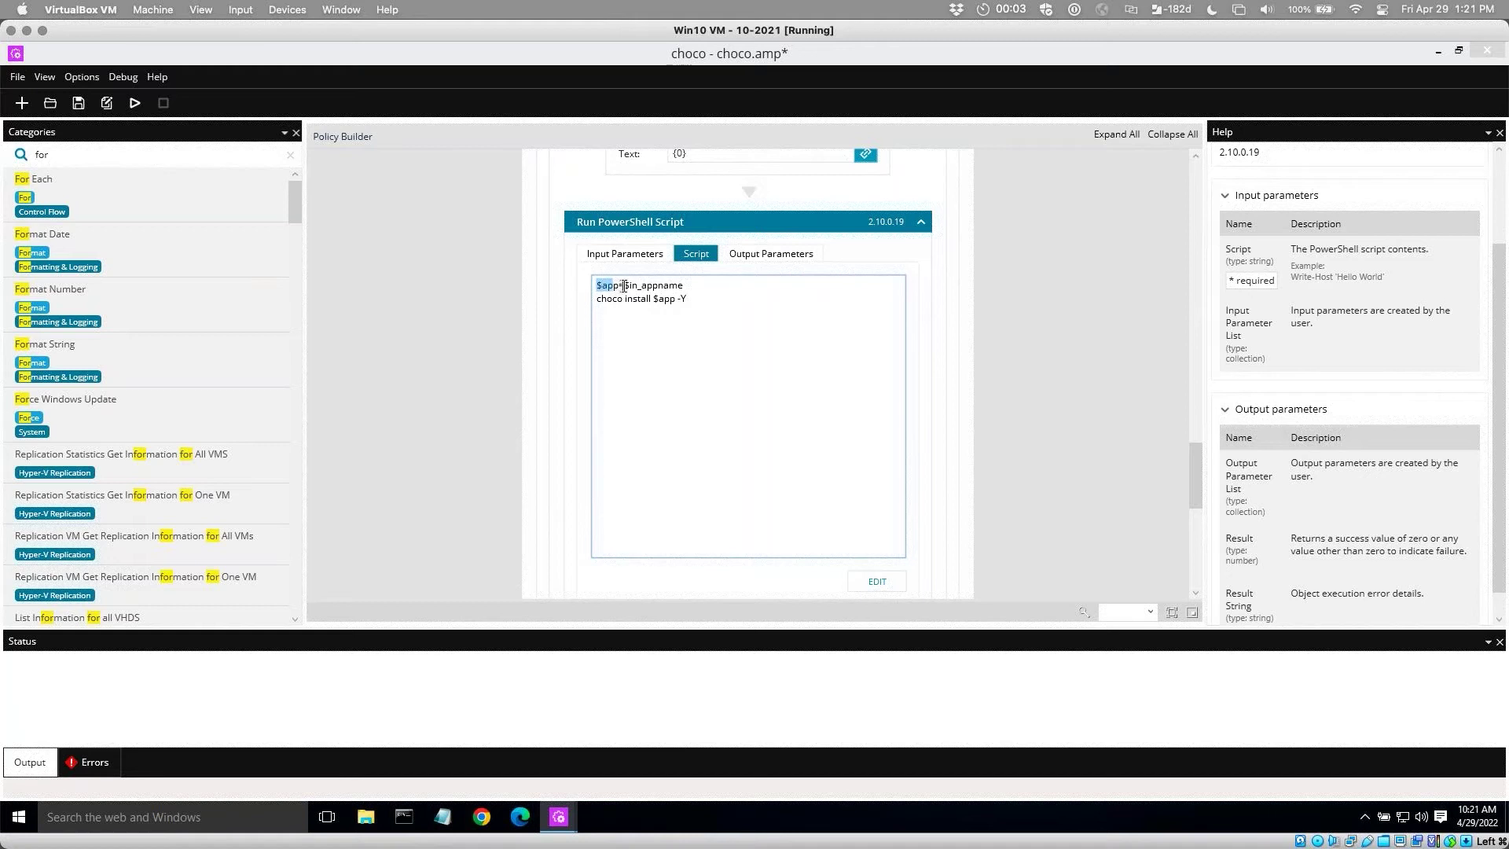
pyautogui.moveTo(625, 286); pyautogui.dragTo(689, 285)
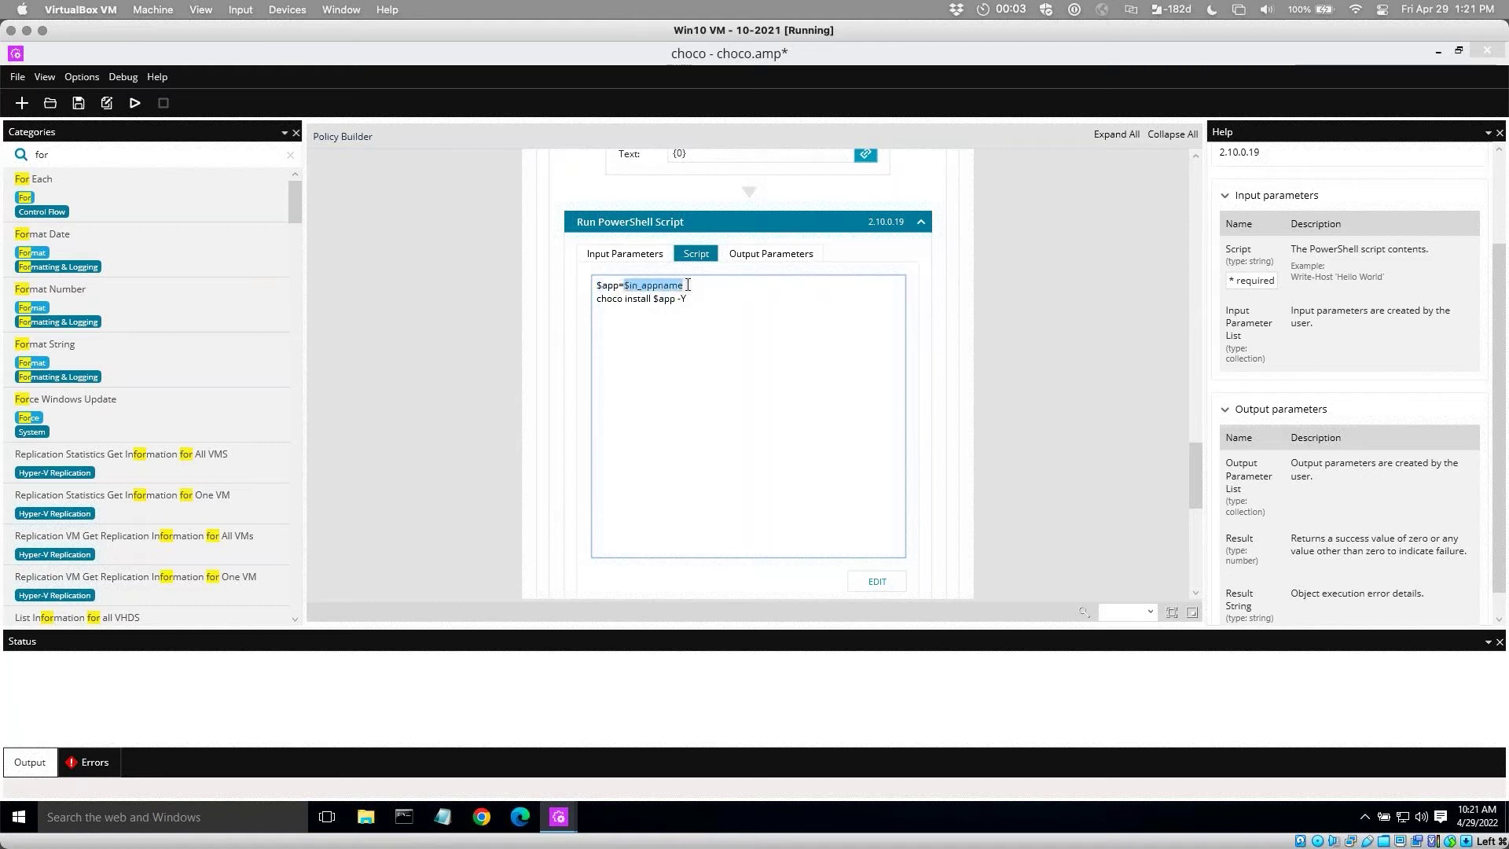
pyautogui.click(627, 256)
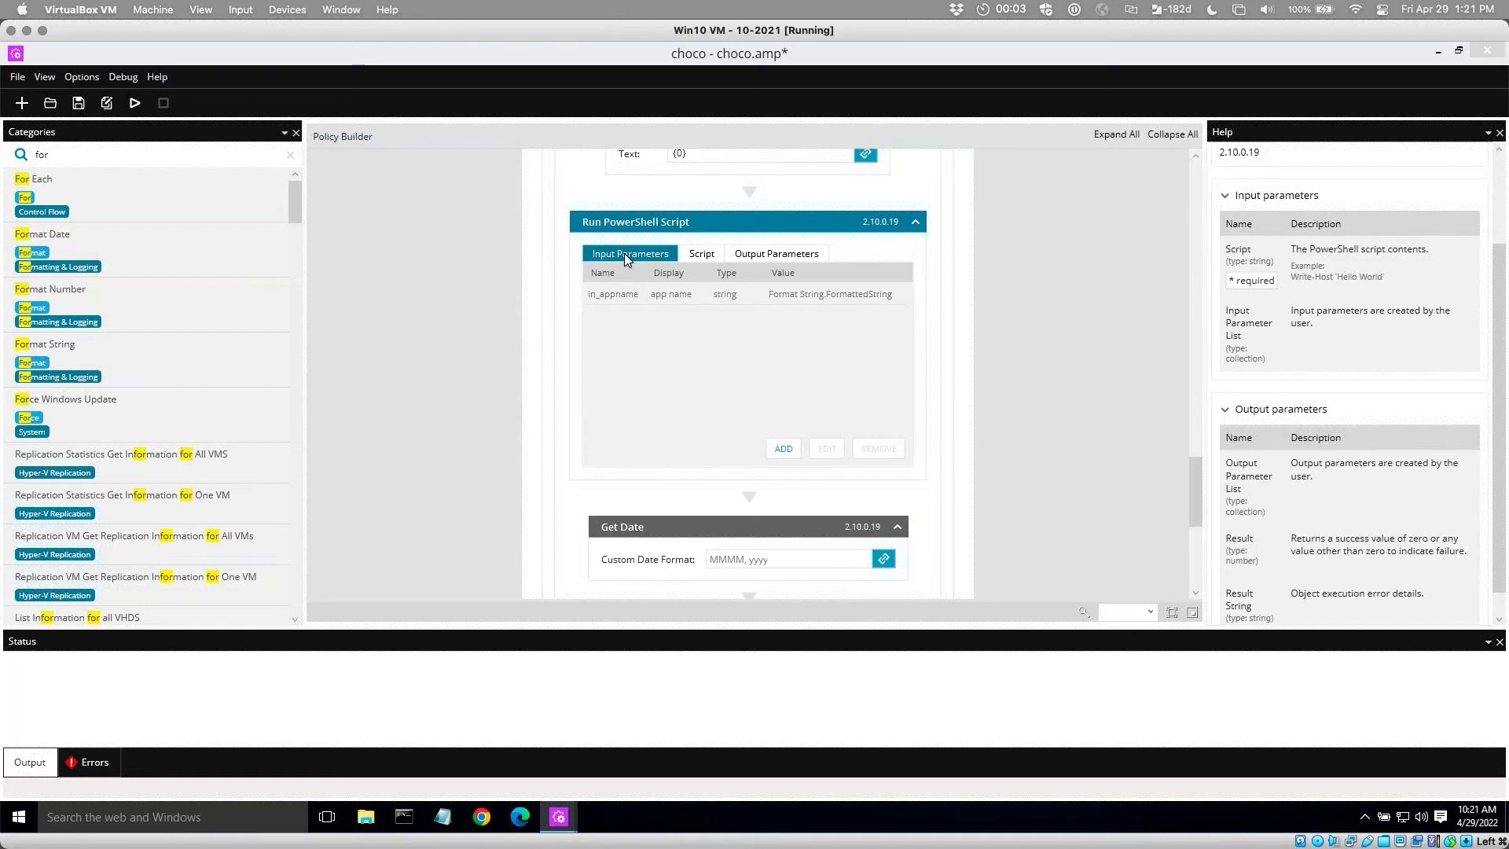
# Inspect the definition and value link of the in_appname input parameter in the Run PowerShell Script object.
pyautogui.click(621, 296)
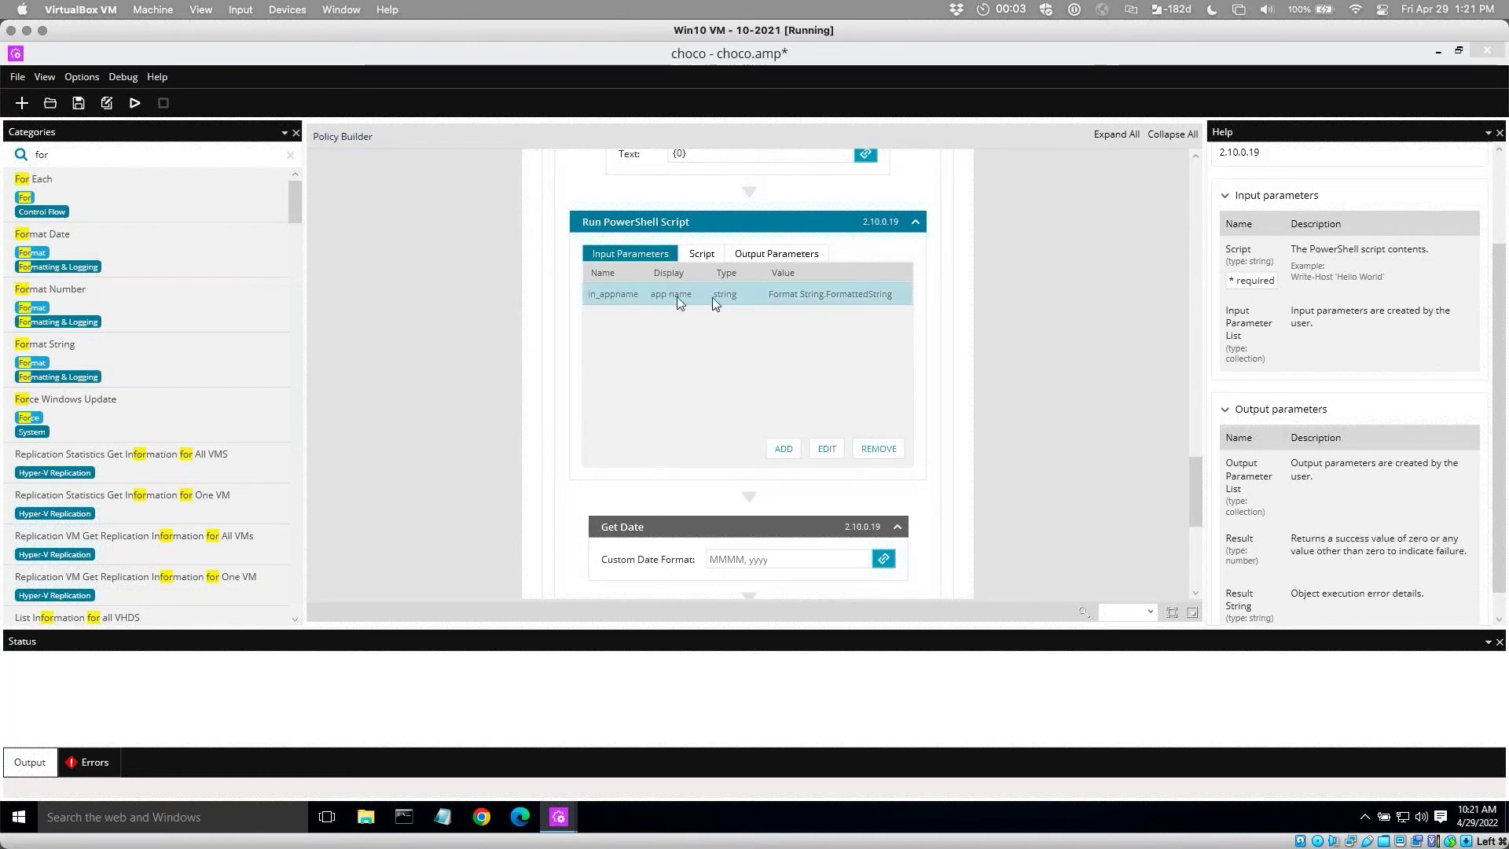
pyautogui.click(826, 446)
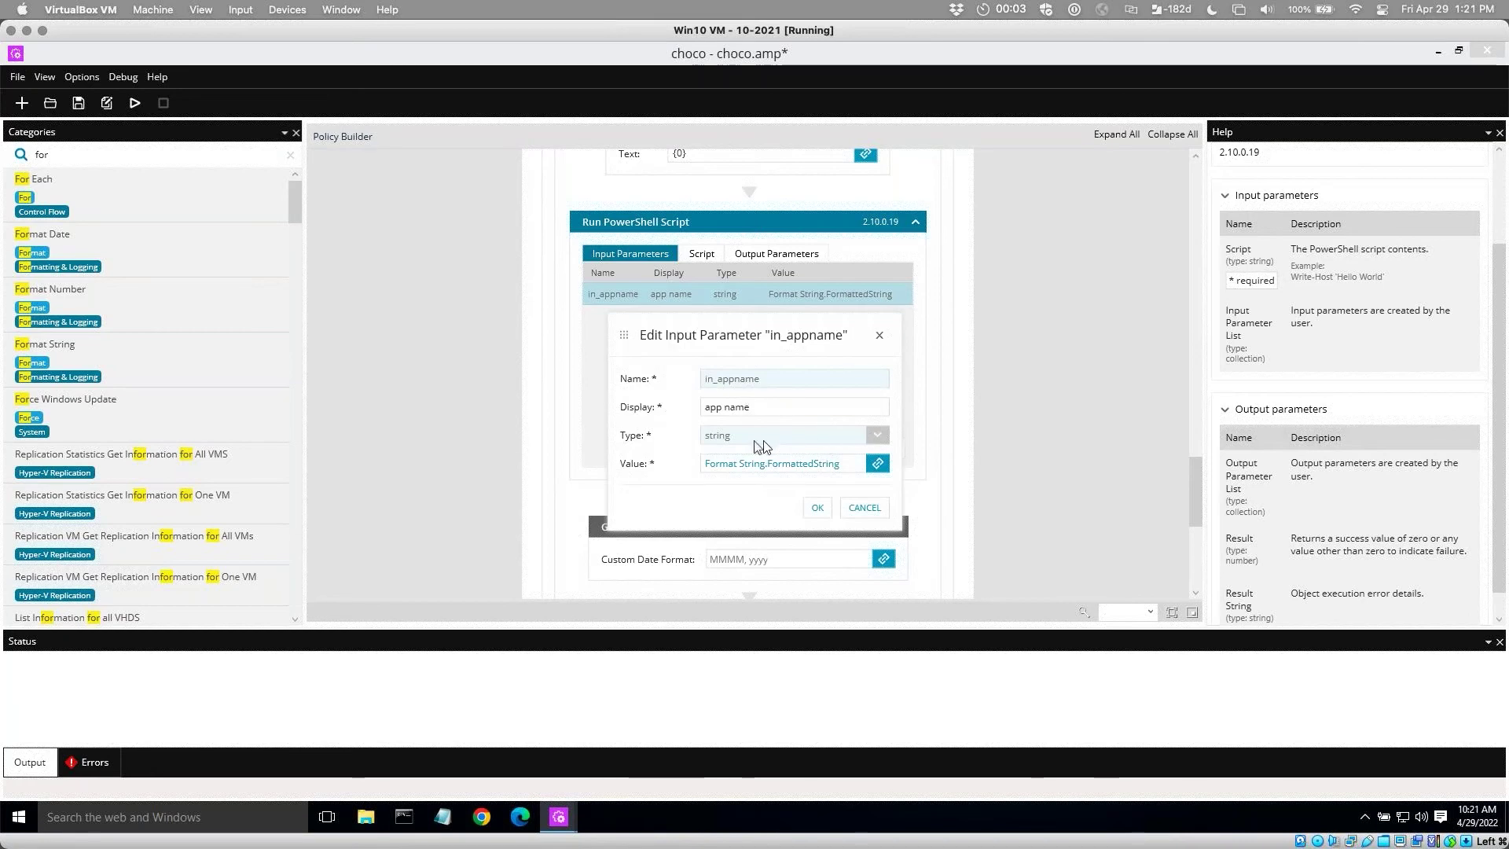
pyautogui.click(818, 508)
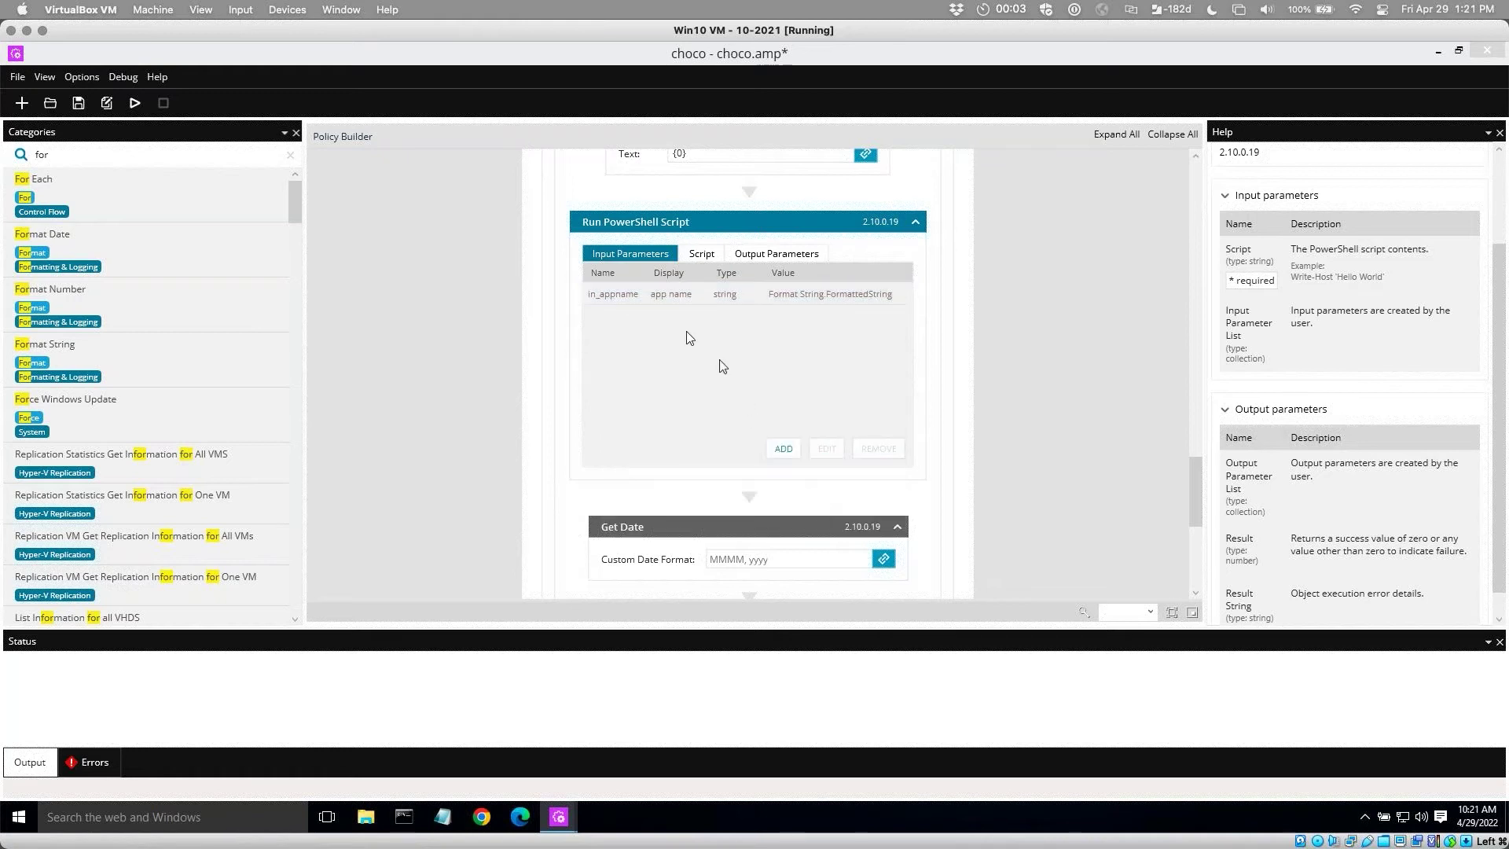
# Trace how the first line of the PowerShell script assigns the in_appname input parameter to the $app variable.
pyautogui.click(702, 254)
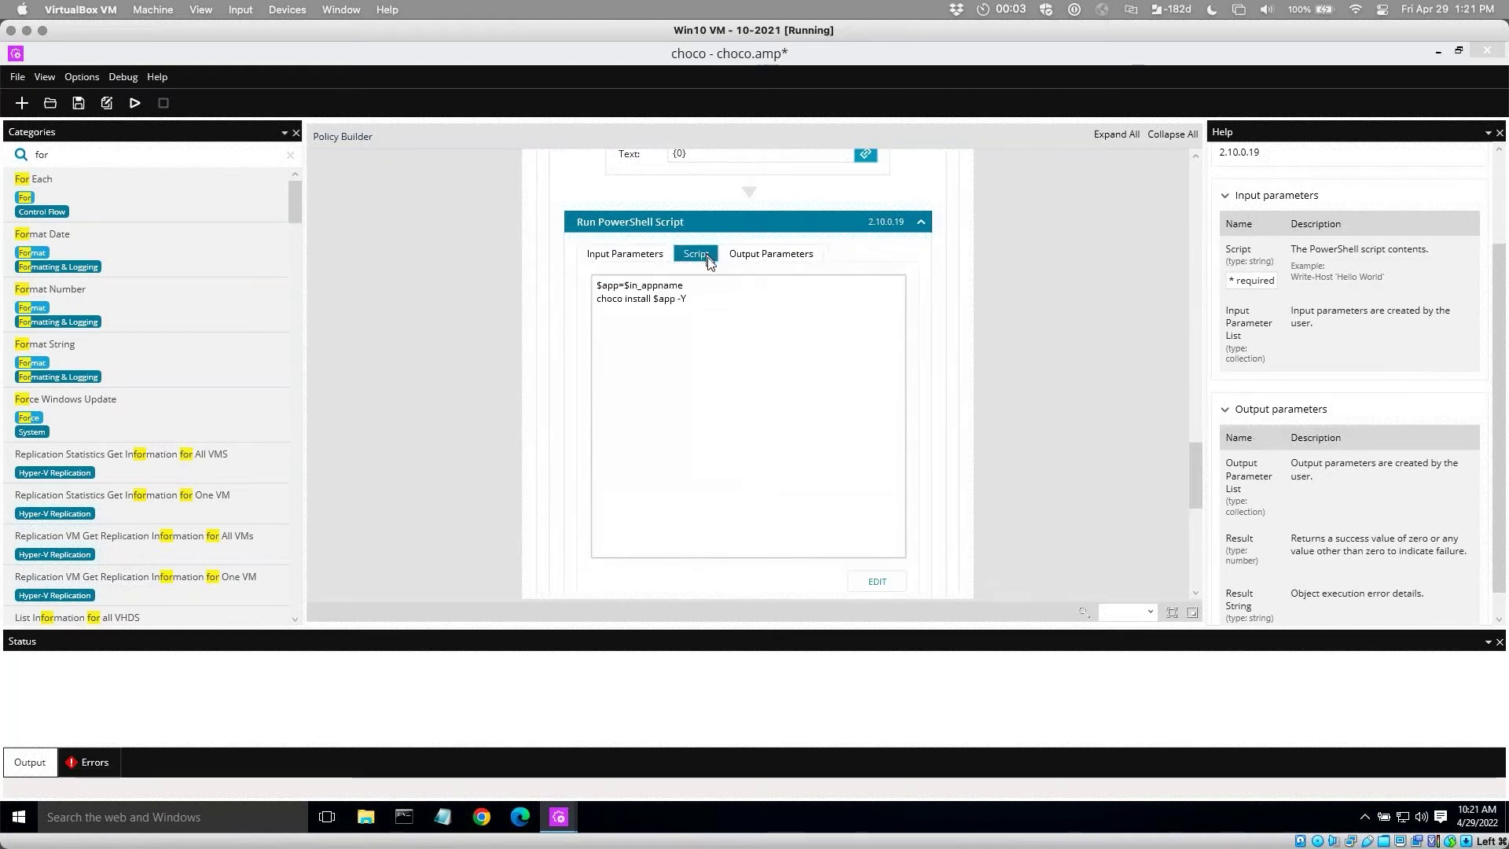
pyautogui.doubleClick(627, 287)
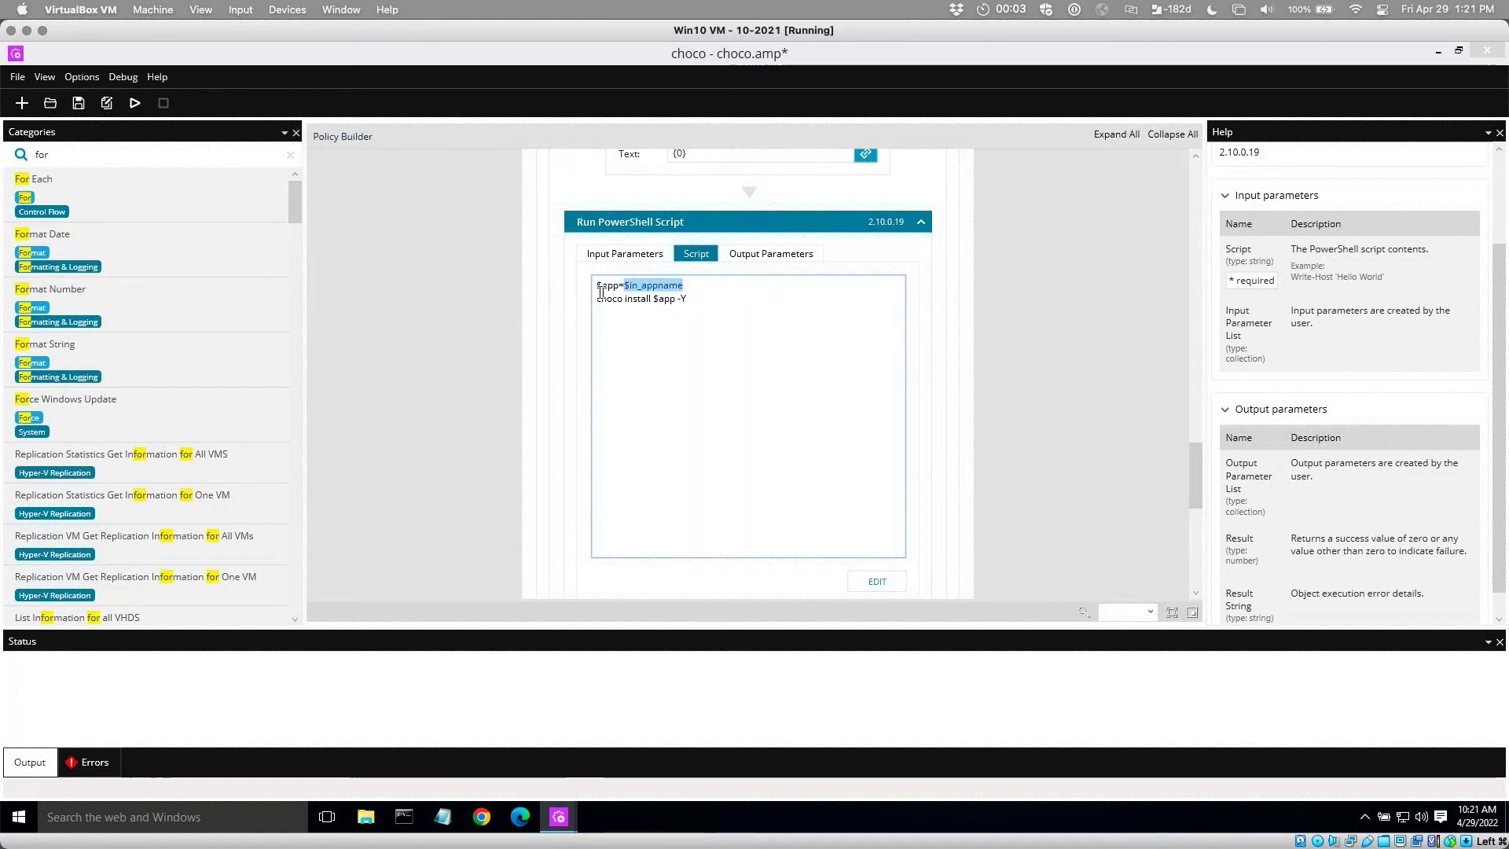
pyautogui.moveTo(598, 286); pyautogui.dragTo(698, 286)
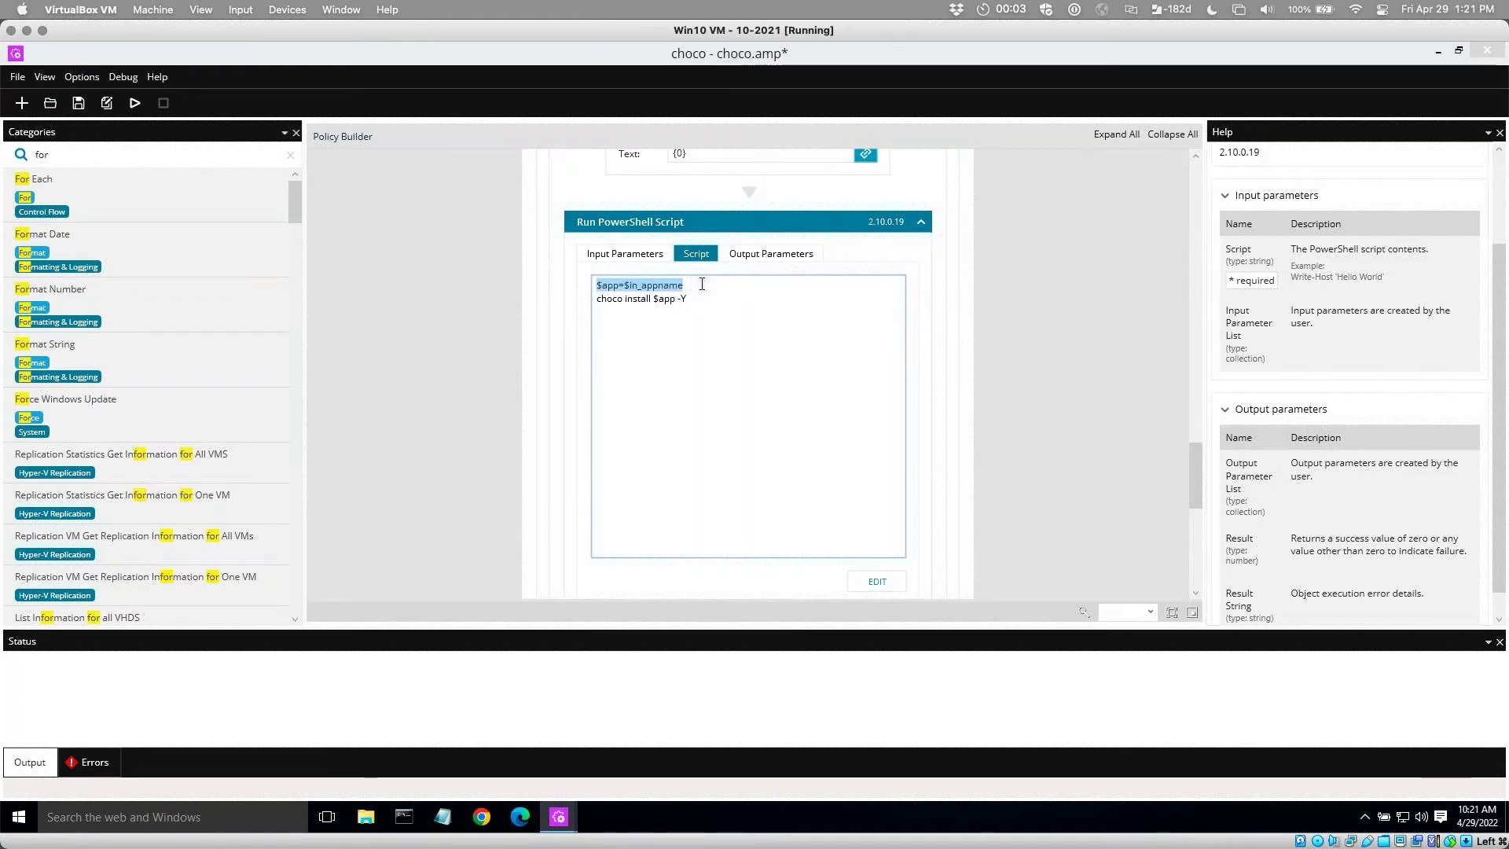
pyautogui.click(634, 255)
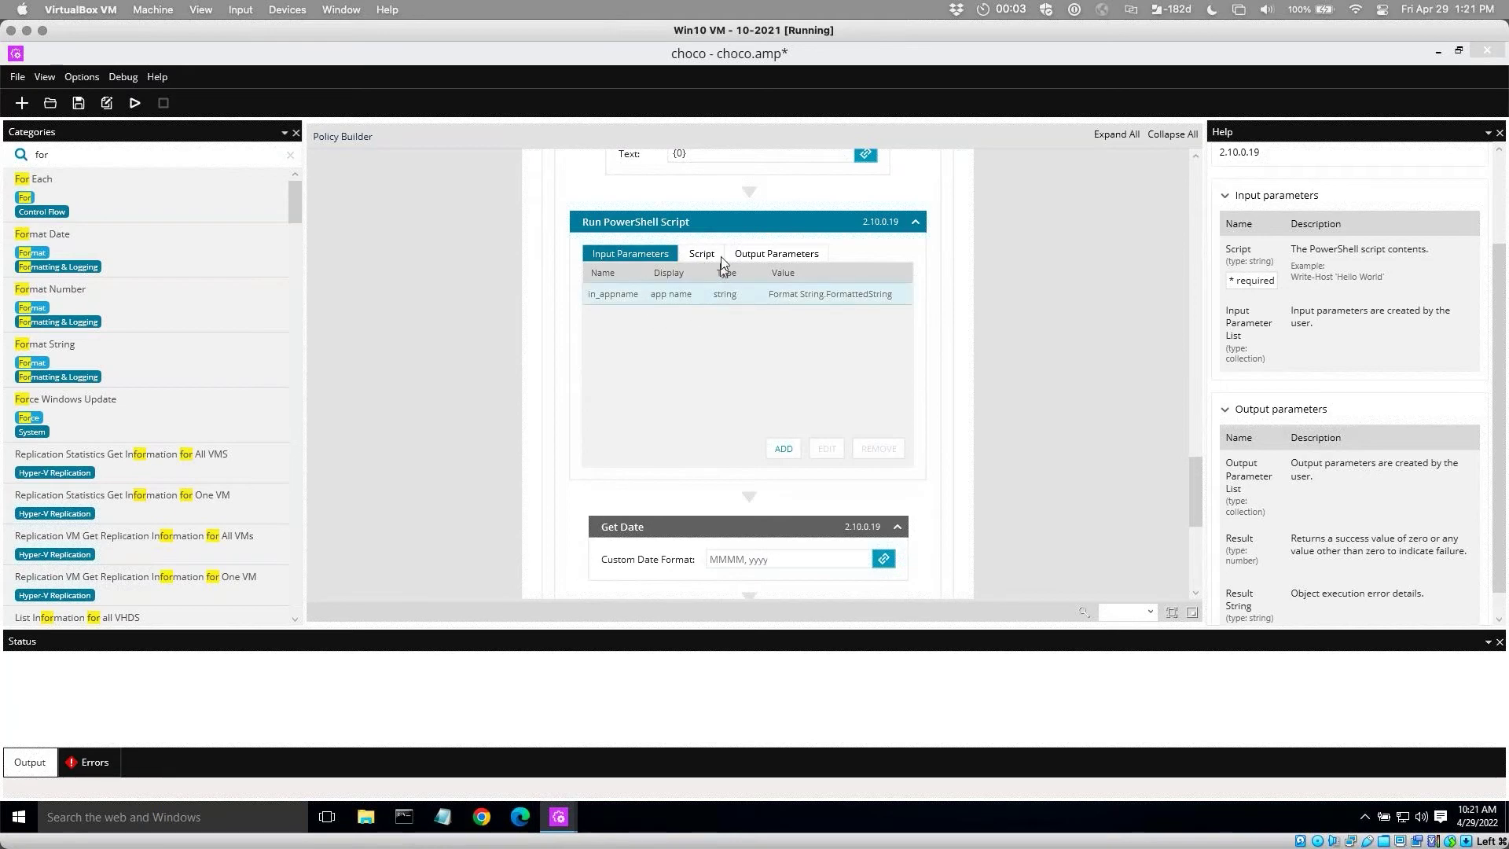
pyautogui.click(707, 253)
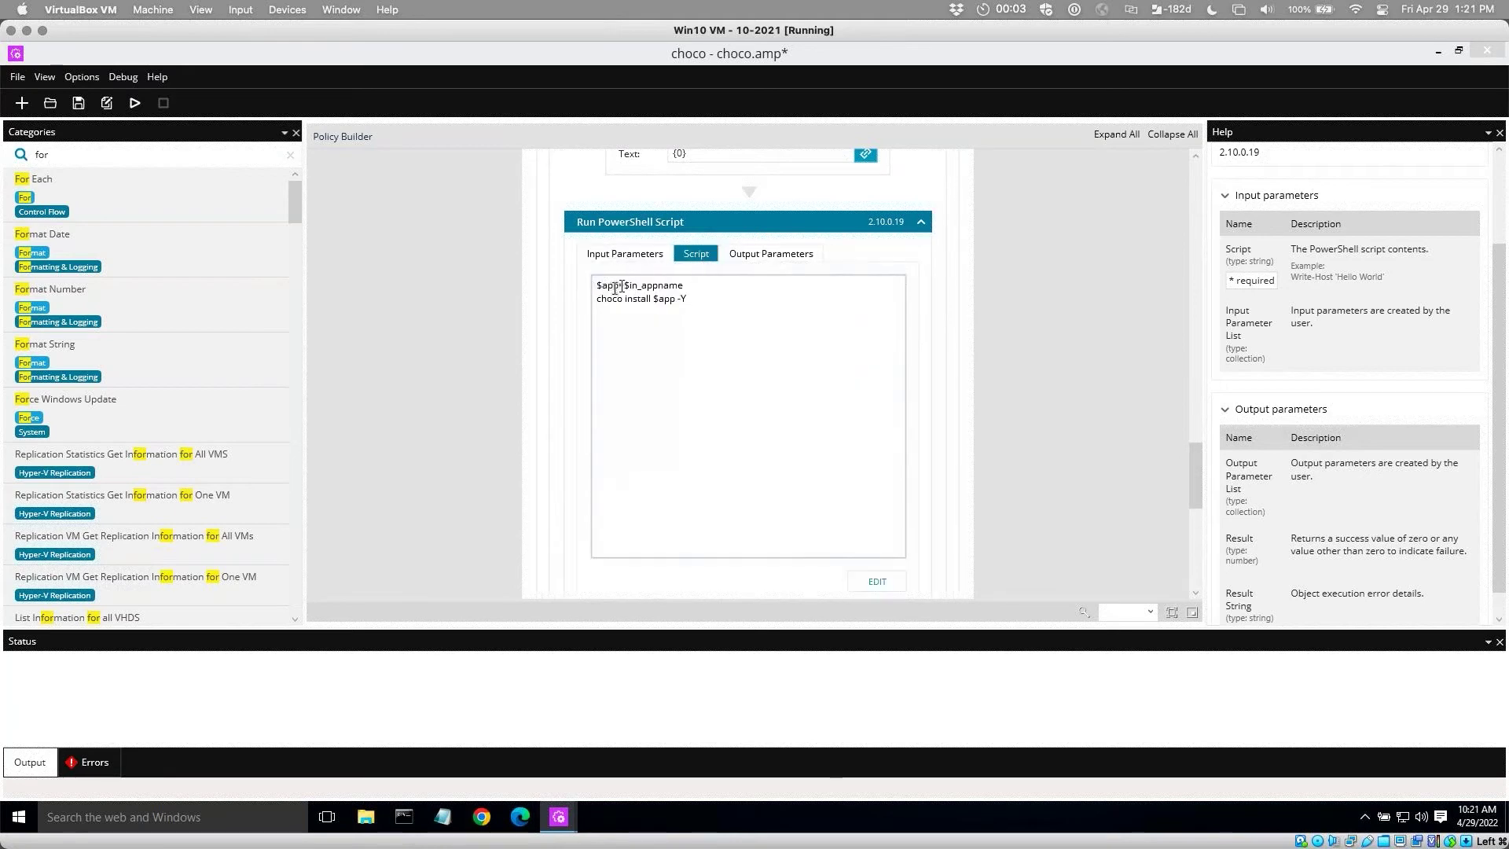
pyautogui.tripleClick(599, 286)
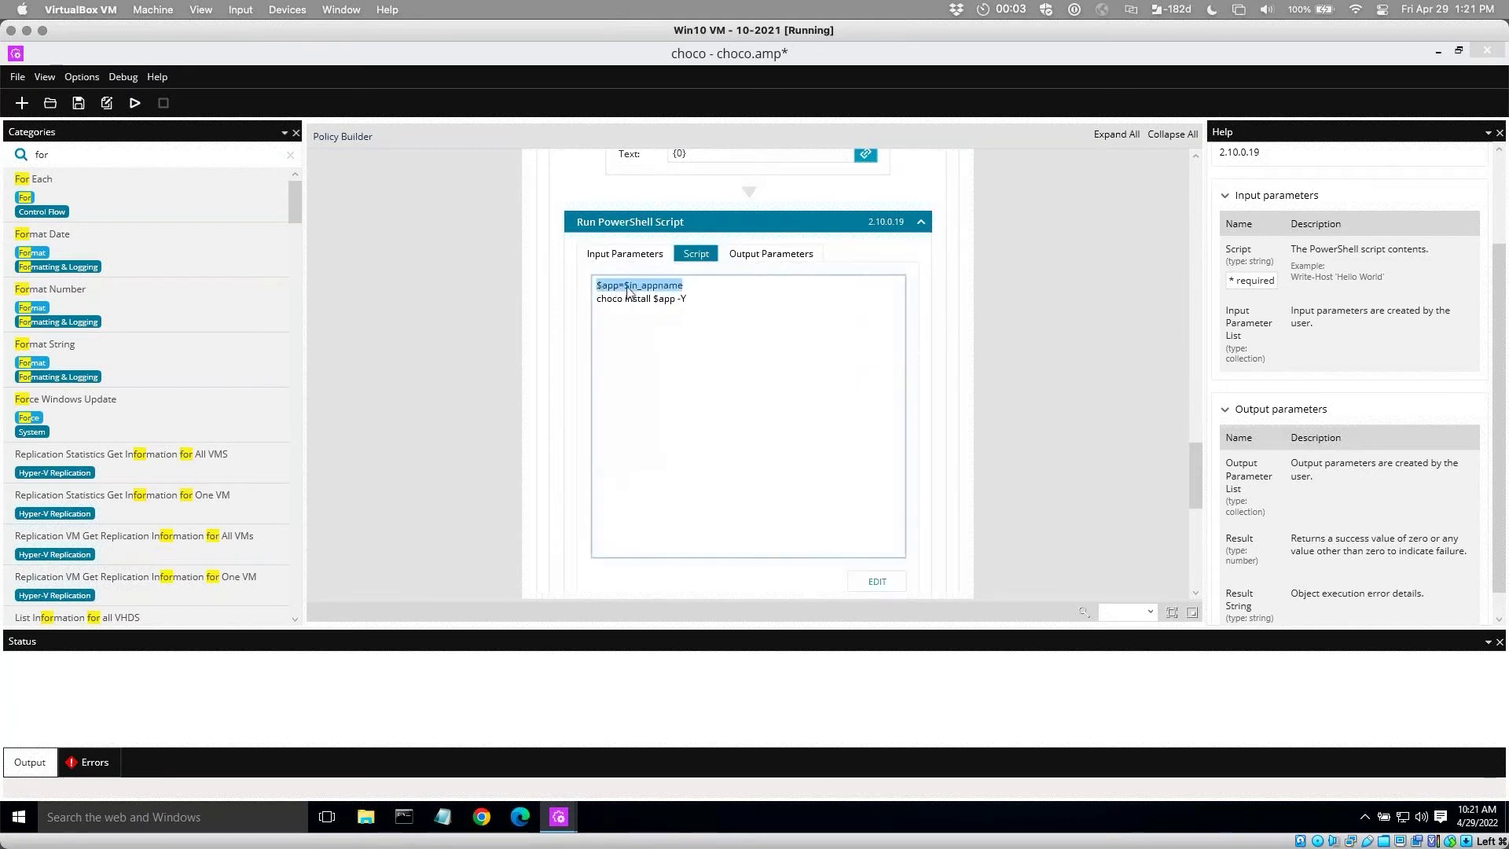
pyautogui.click(757, 364)
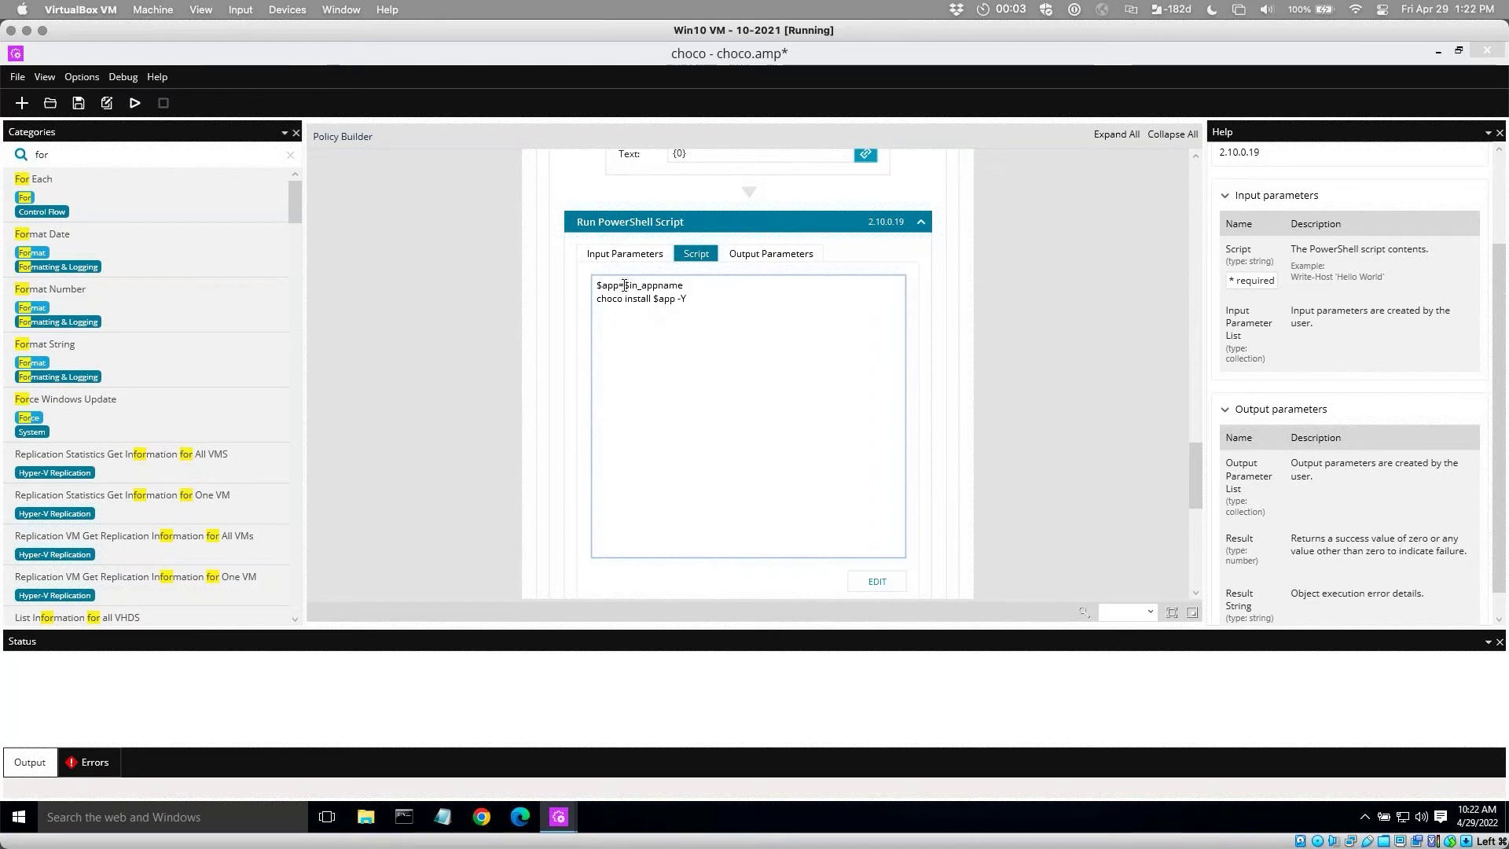
pyautogui.moveTo(624, 285); pyautogui.dragTo(682, 285)
pyautogui.click(684, 285)
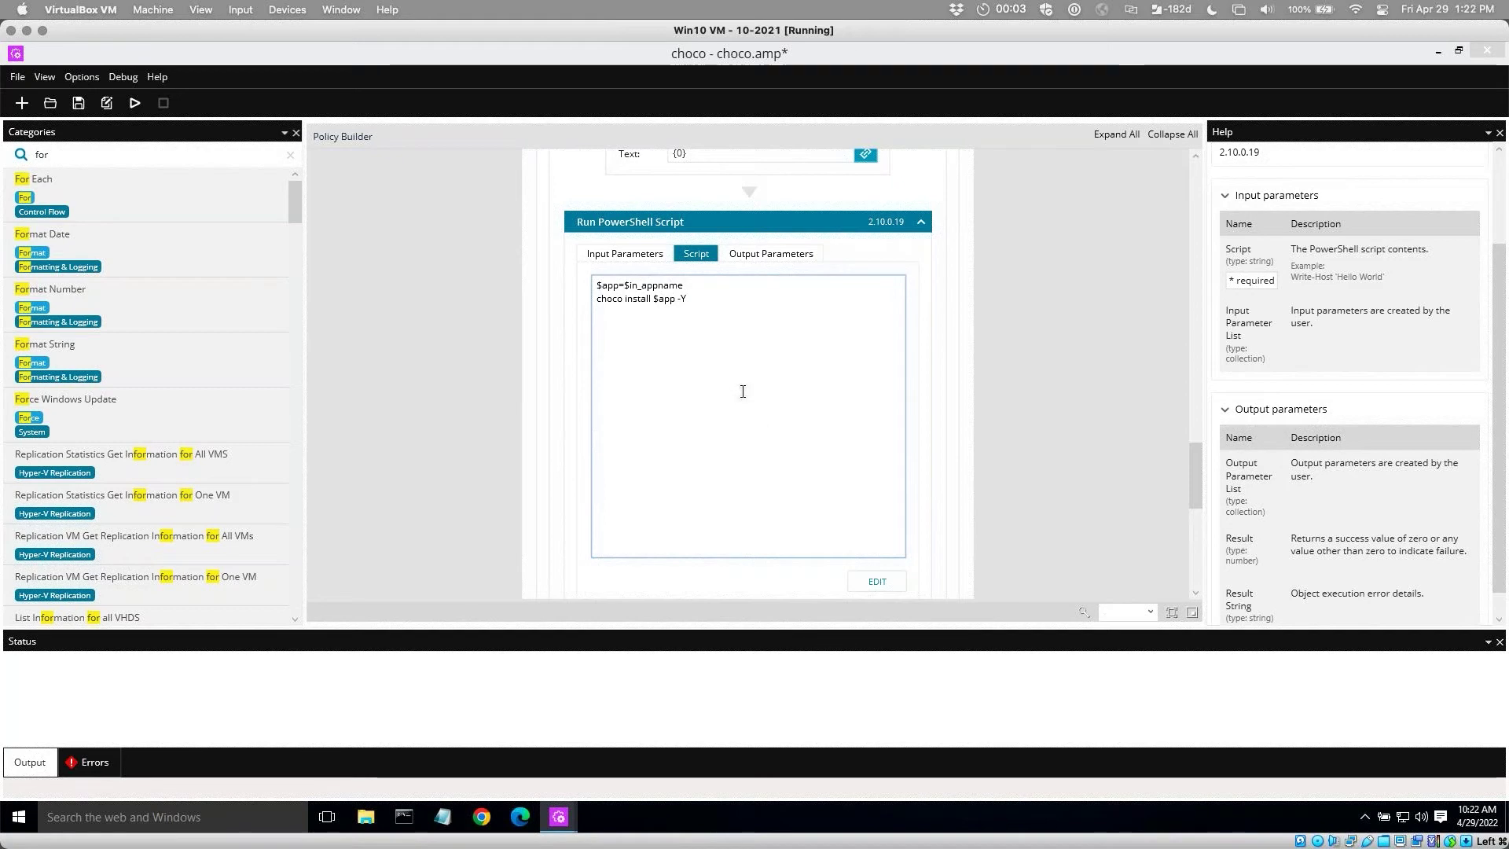
# Highlight the app variable in the script's choco install line and check the object's output parameters.
pyautogui.press('Down')
pyautogui.press('Right')
pyautogui.press('Right')
pyautogui.press('Right')
pyautogui.press('Right')
pyautogui.press('Right')
pyautogui.press('Right')
pyautogui.press('Right')
pyautogui.press('Right')
pyautogui.press('Right')
pyautogui.press('Right')
pyautogui.press('Right')
pyautogui.hotkey('shift', 'Right')
pyautogui.hotkey('shift', 'Right')
pyautogui.hotkey('shift', 'Right')
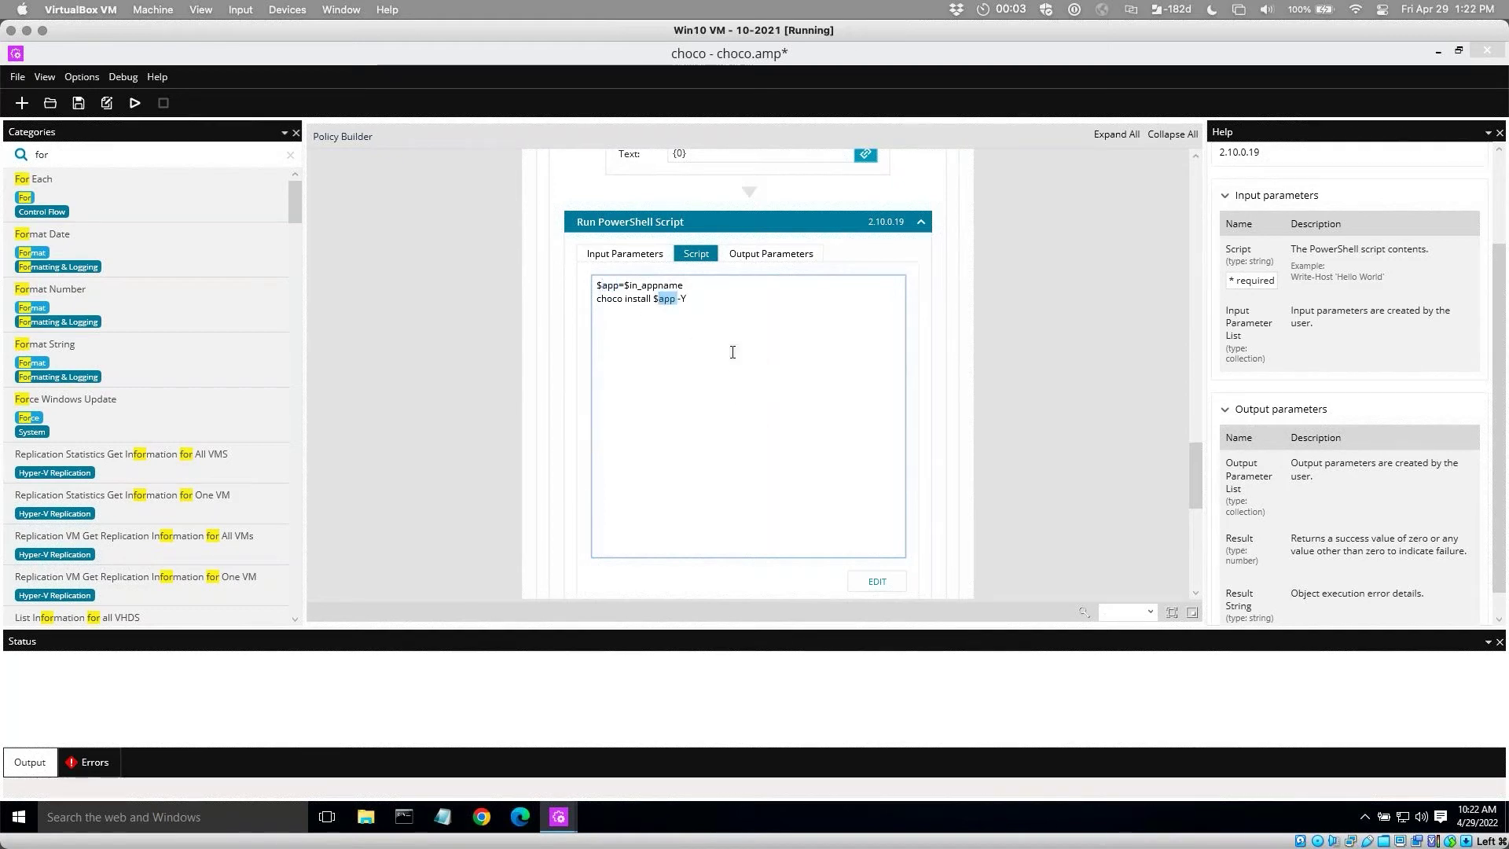
pyautogui.click(743, 255)
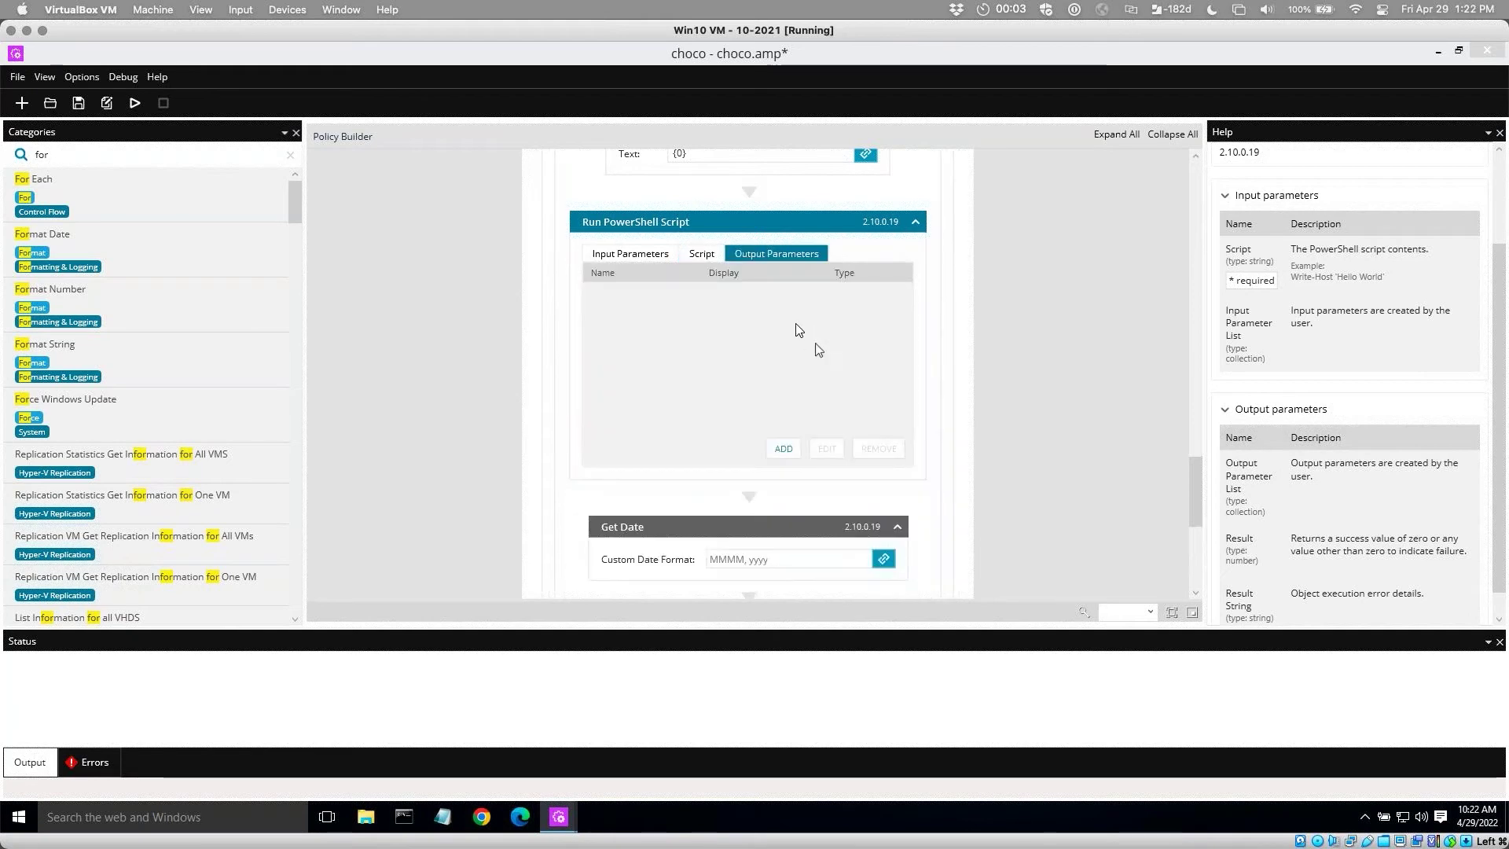
pyautogui.click(701, 255)
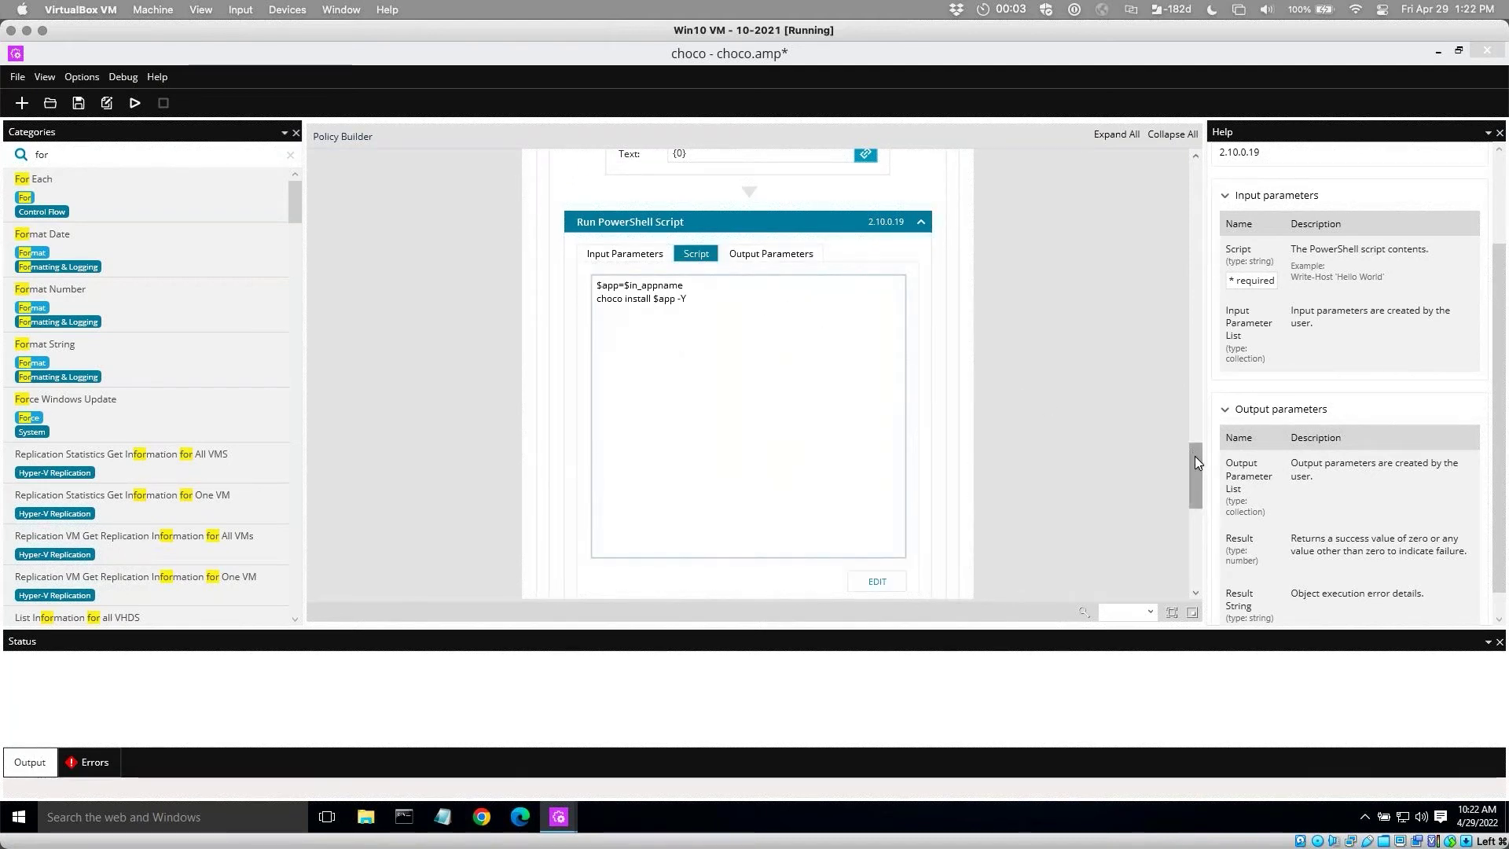
# Review the Get Date, Format String for log and Log objects that follow the PowerShell script in the loop.
pyautogui.moveTo(1196, 464); pyautogui.dragTo(1195, 517)
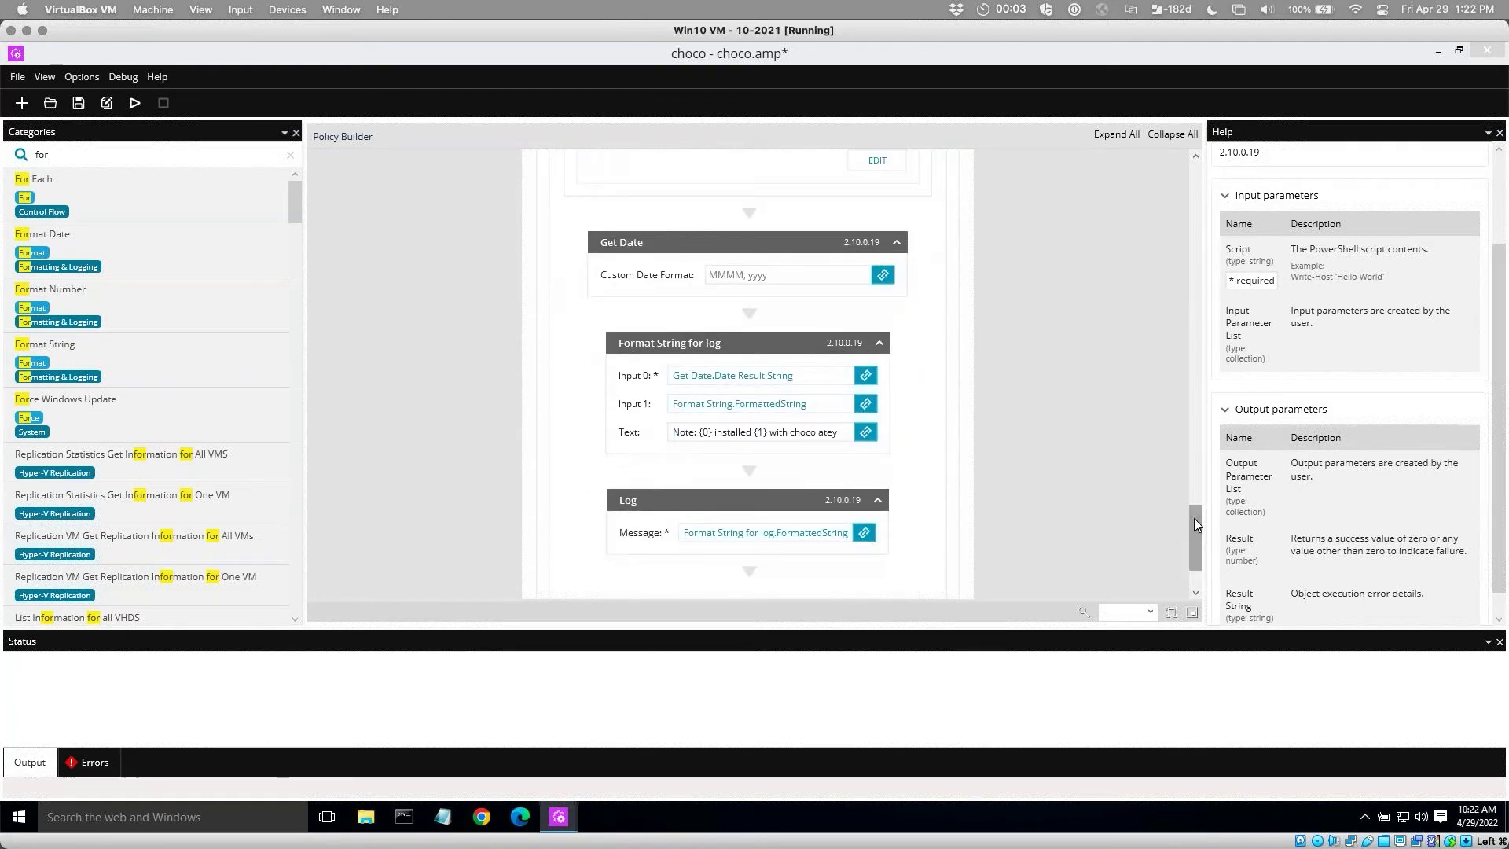
pyautogui.moveTo(1195, 517)
pyautogui.mouseDown()
pyautogui.moveTo(1195, 530)
pyautogui.moveTo(1192, 503)
pyautogui.moveTo(1191, 525)
pyautogui.mouseUp()
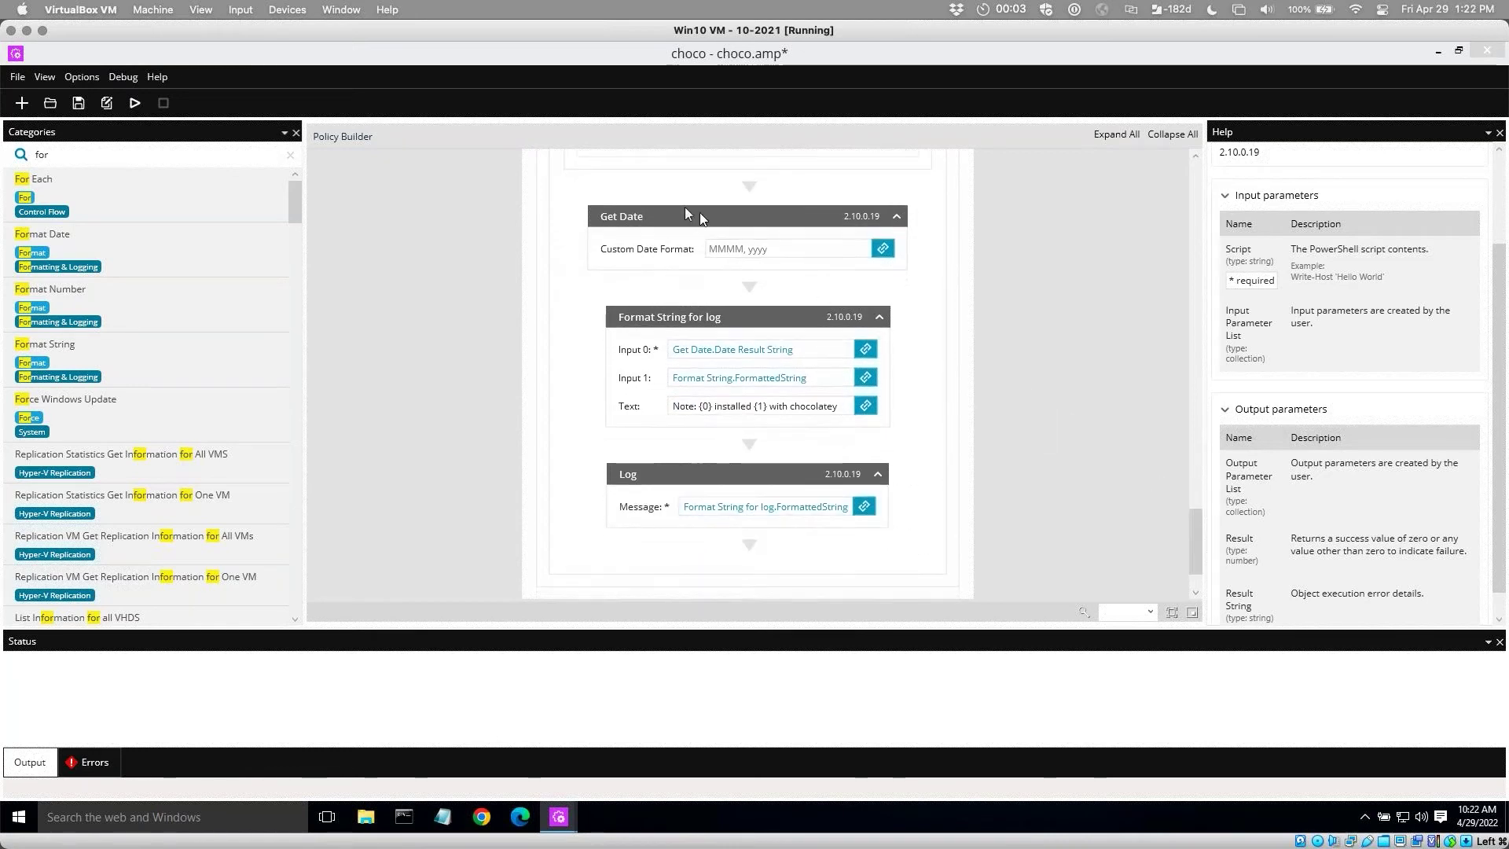
pyautogui.click(723, 220)
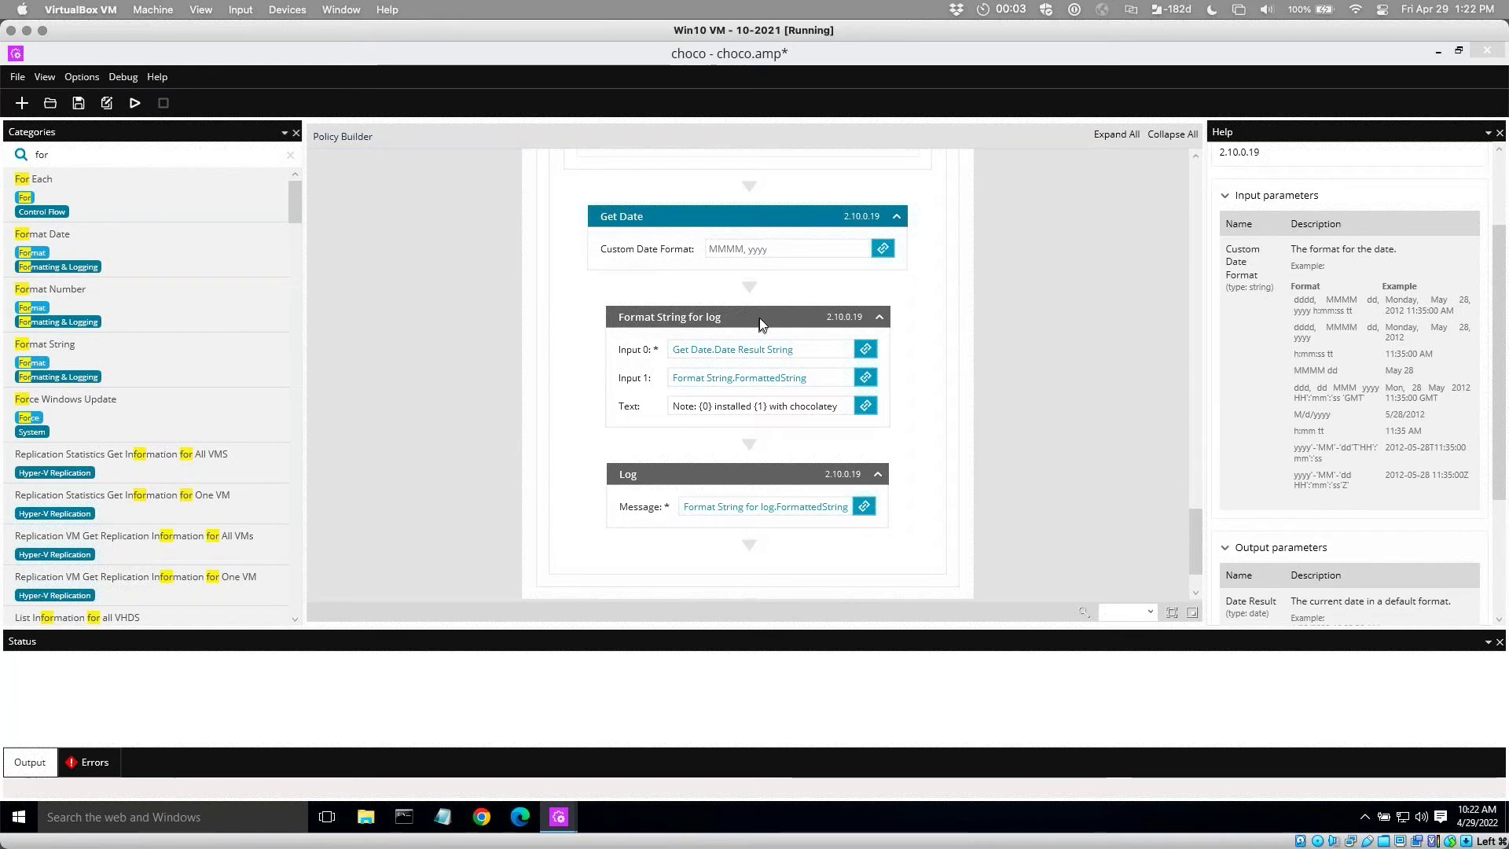
pyautogui.click(736, 475)
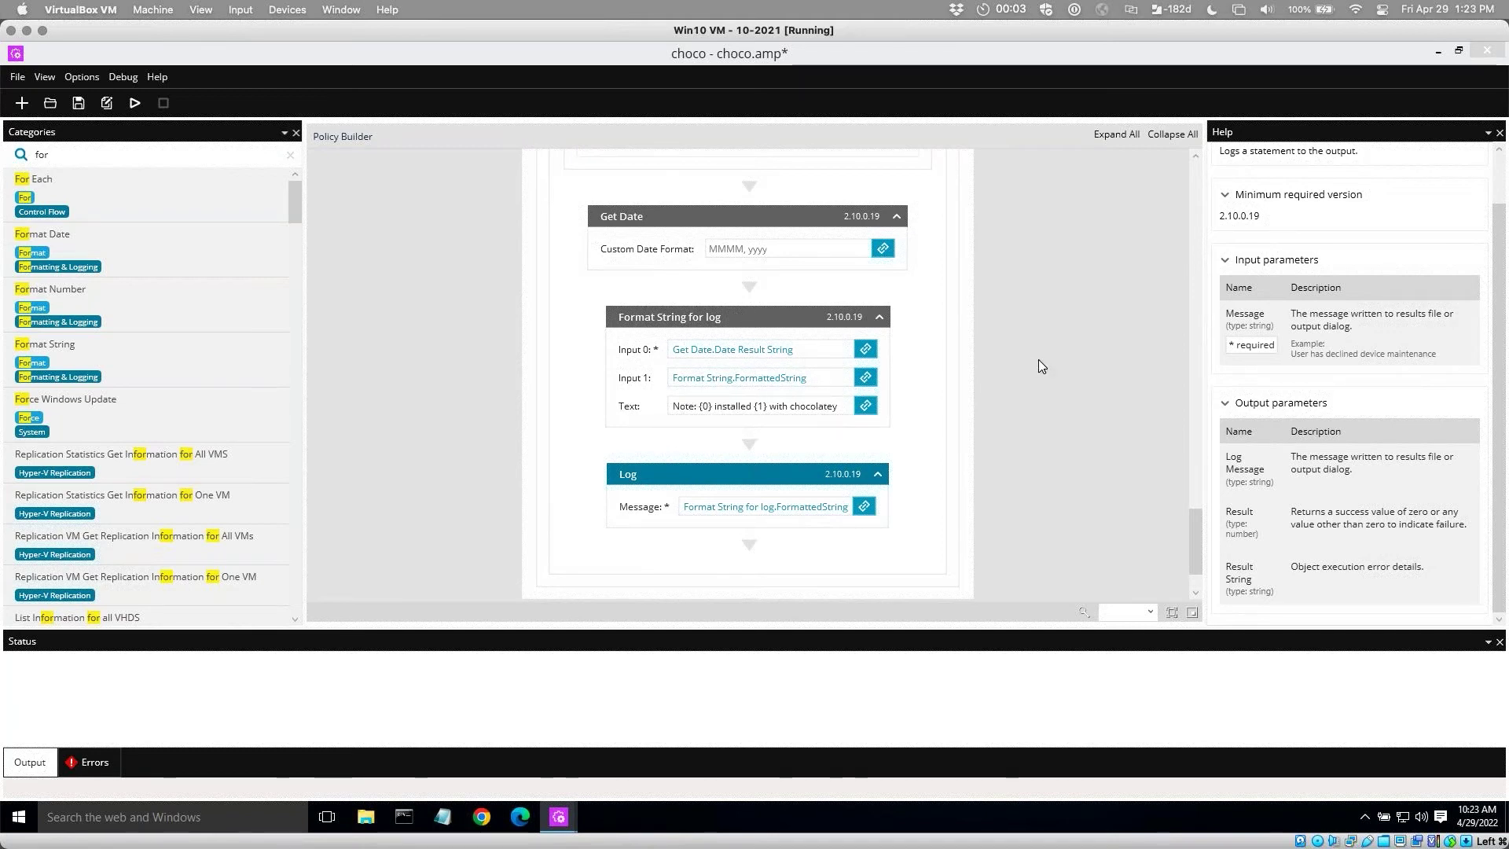
pyautogui.click(461, 365)
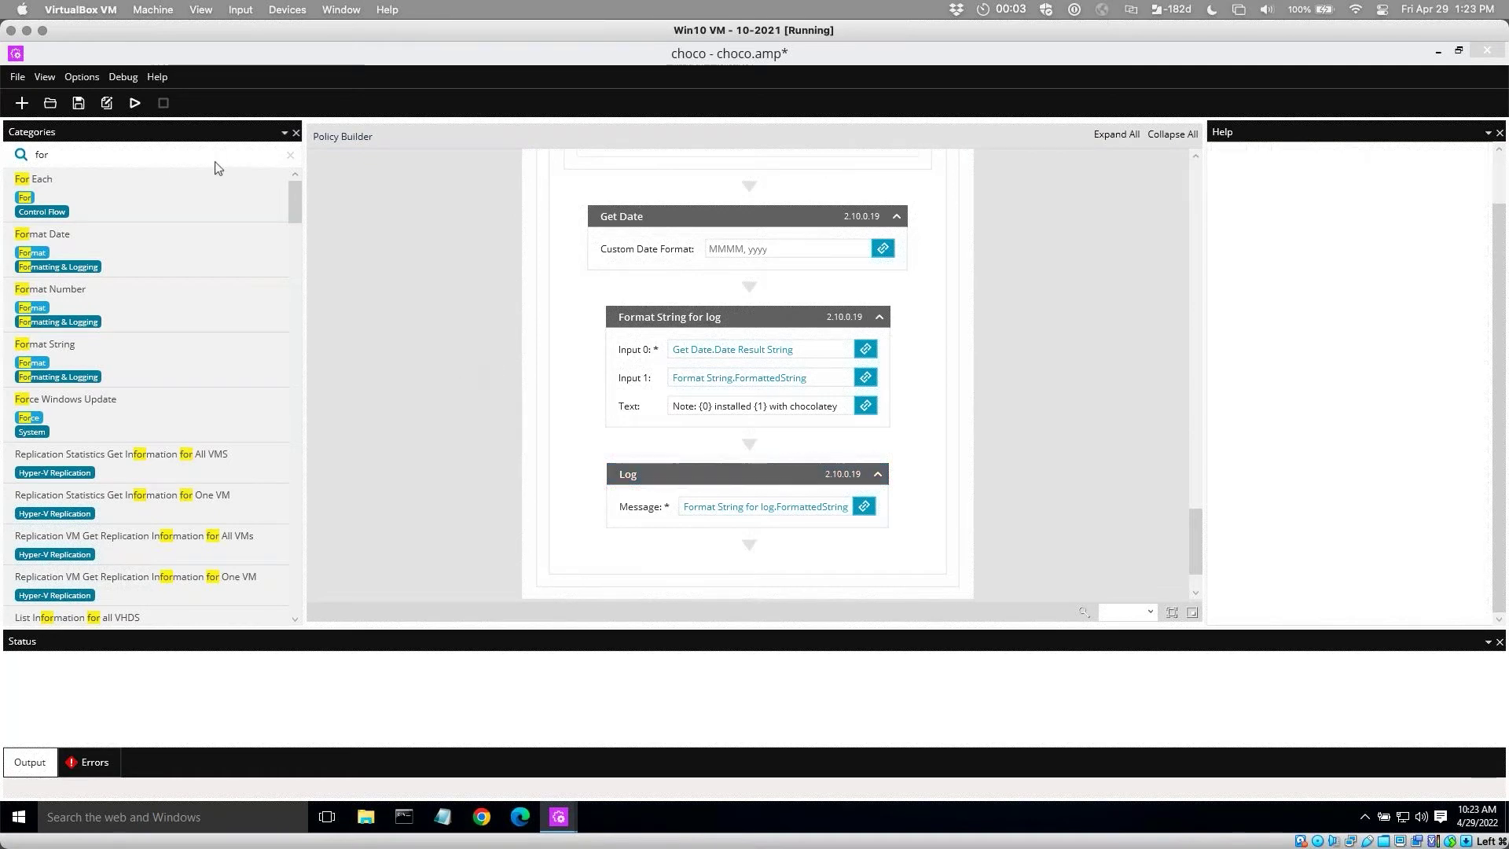
# Run the policy and review the in_chocolatey, in_temp and in_appslist start parameters.
pyautogui.click(137, 104)
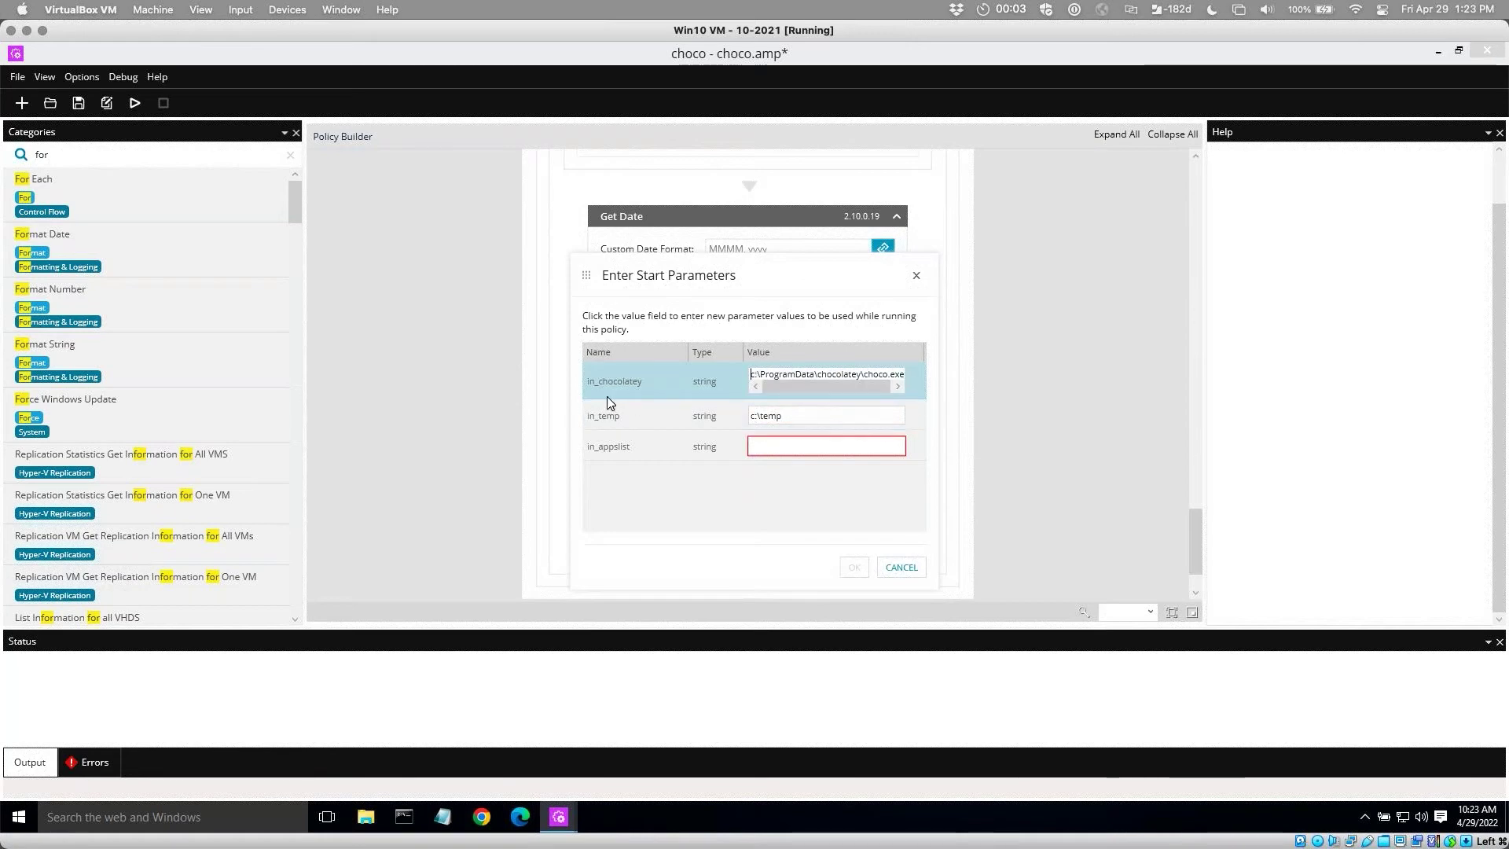
pyautogui.moveTo(802, 376); pyautogui.dragTo(917, 379)
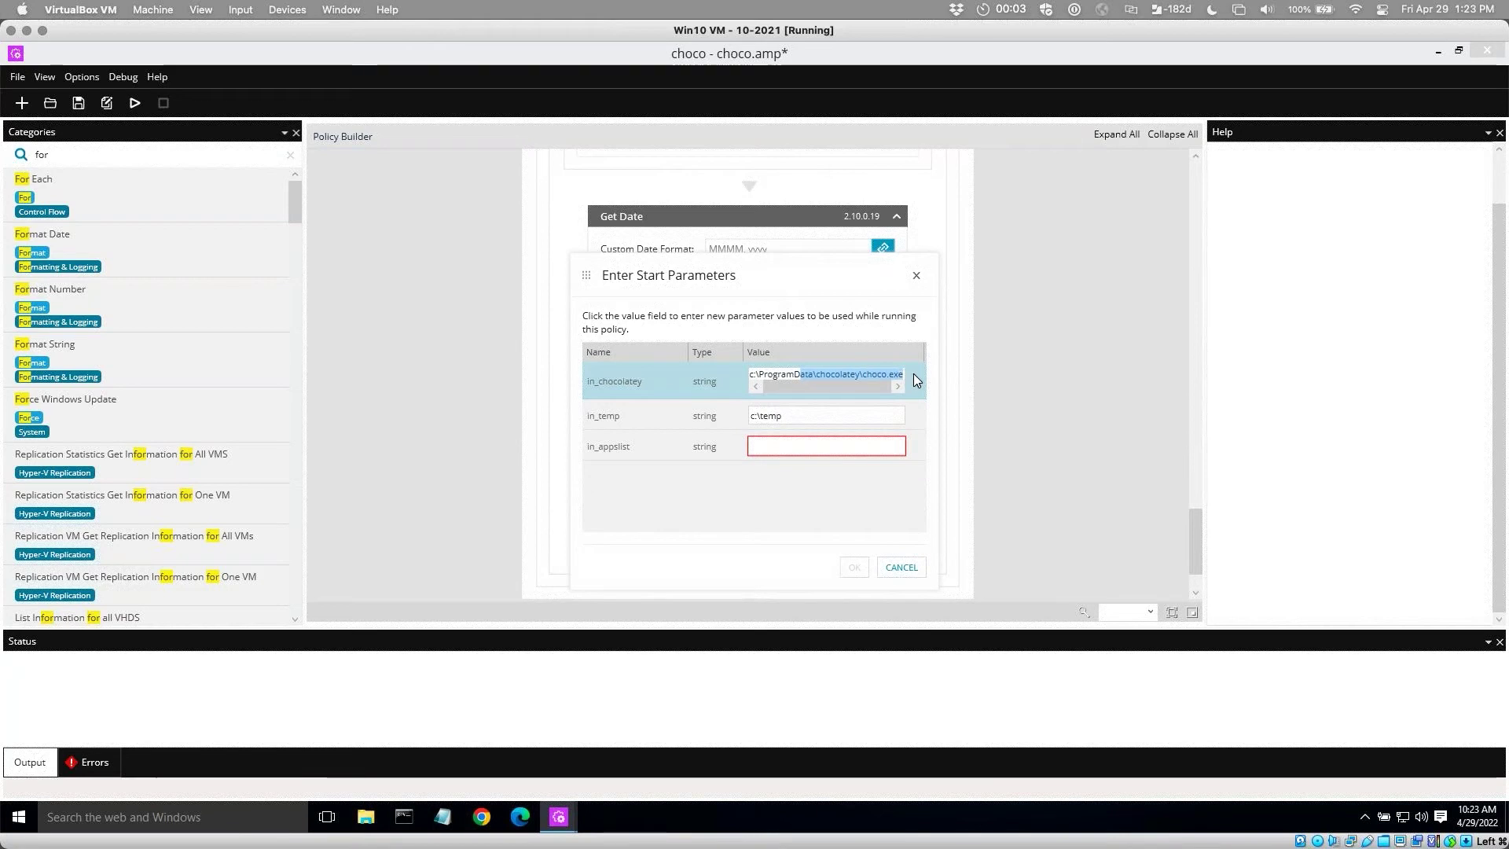
pyautogui.doubleClick(850, 374)
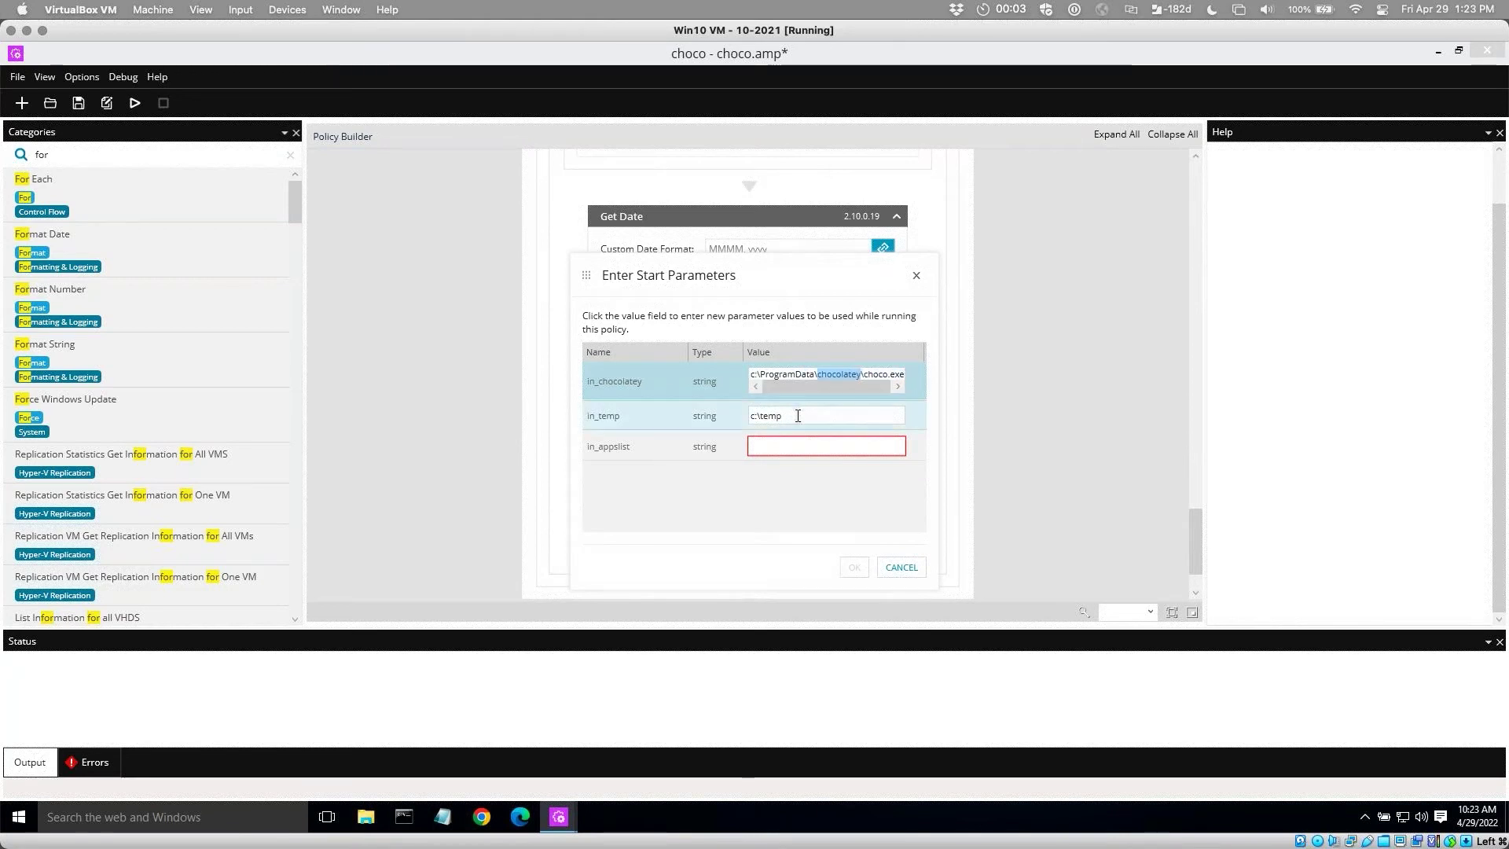
pyautogui.click(762, 419)
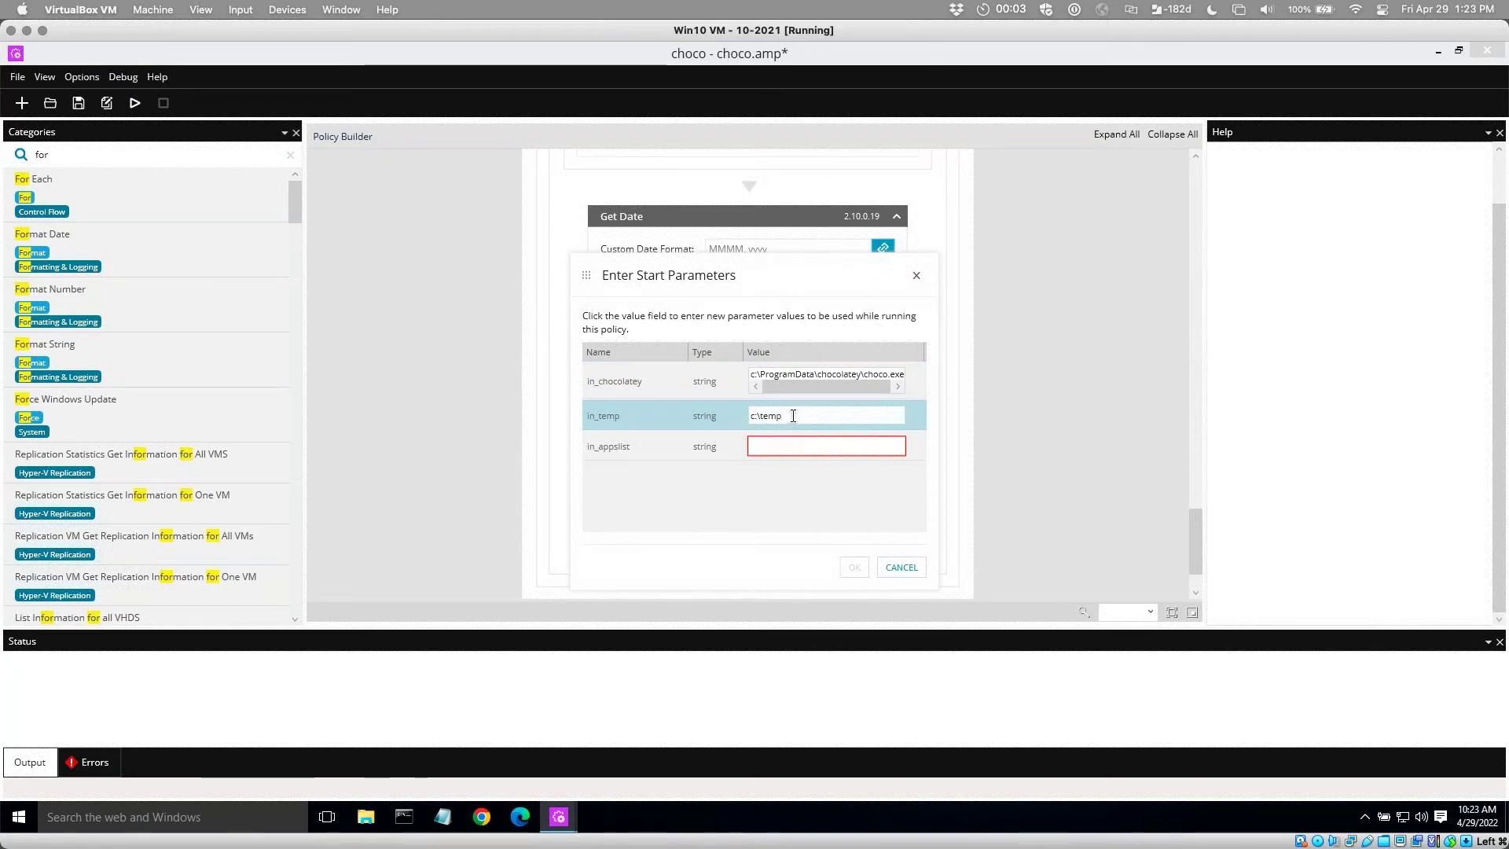
pyautogui.click(762, 445)
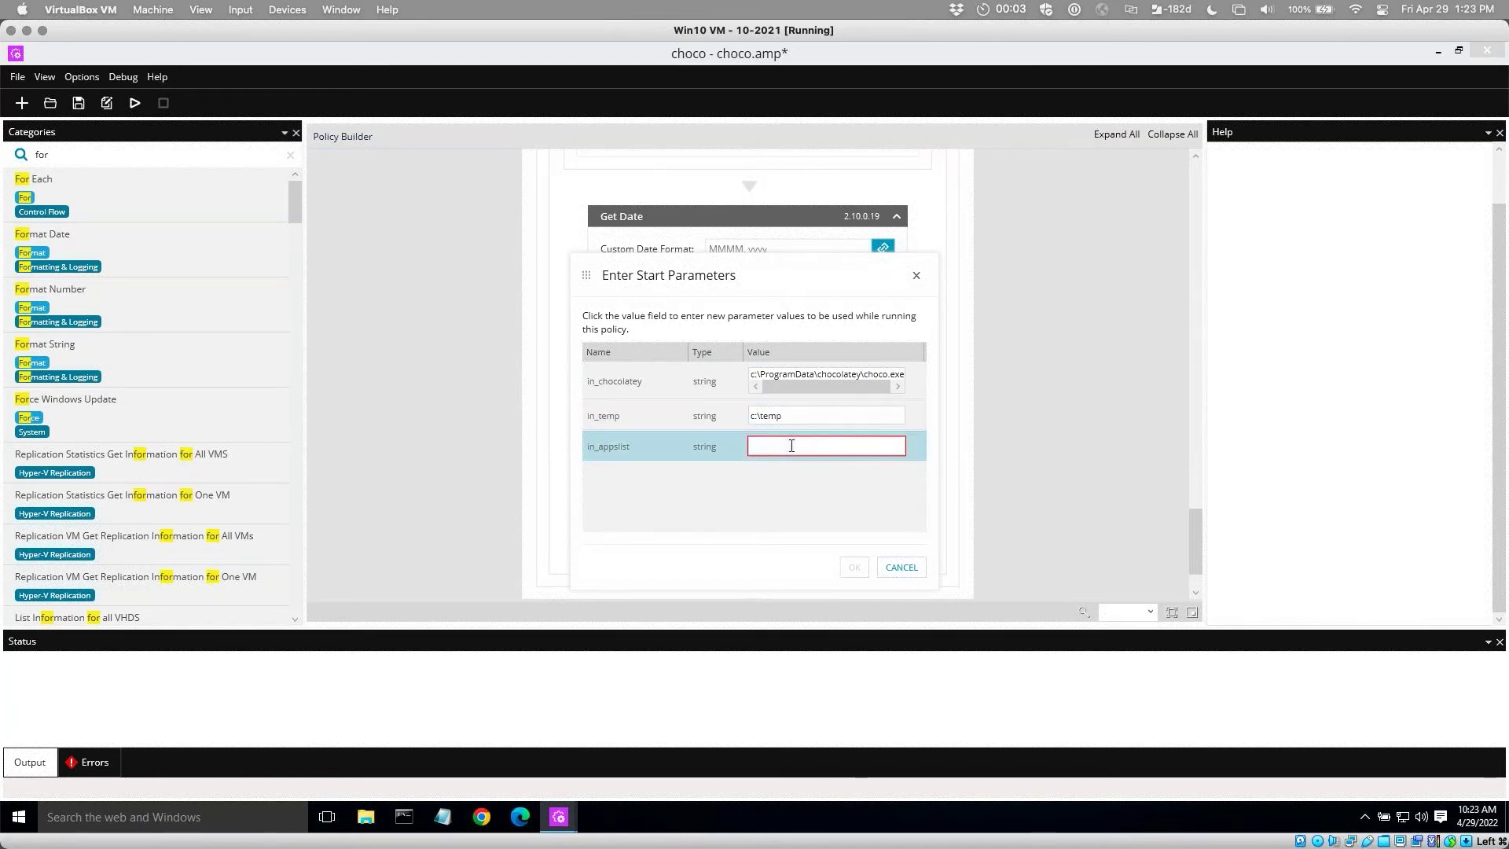
# Switch to Chrome and find the Notepad++ package on the second page of the Chocolatey community packages.
pyautogui.press('super+Tab')
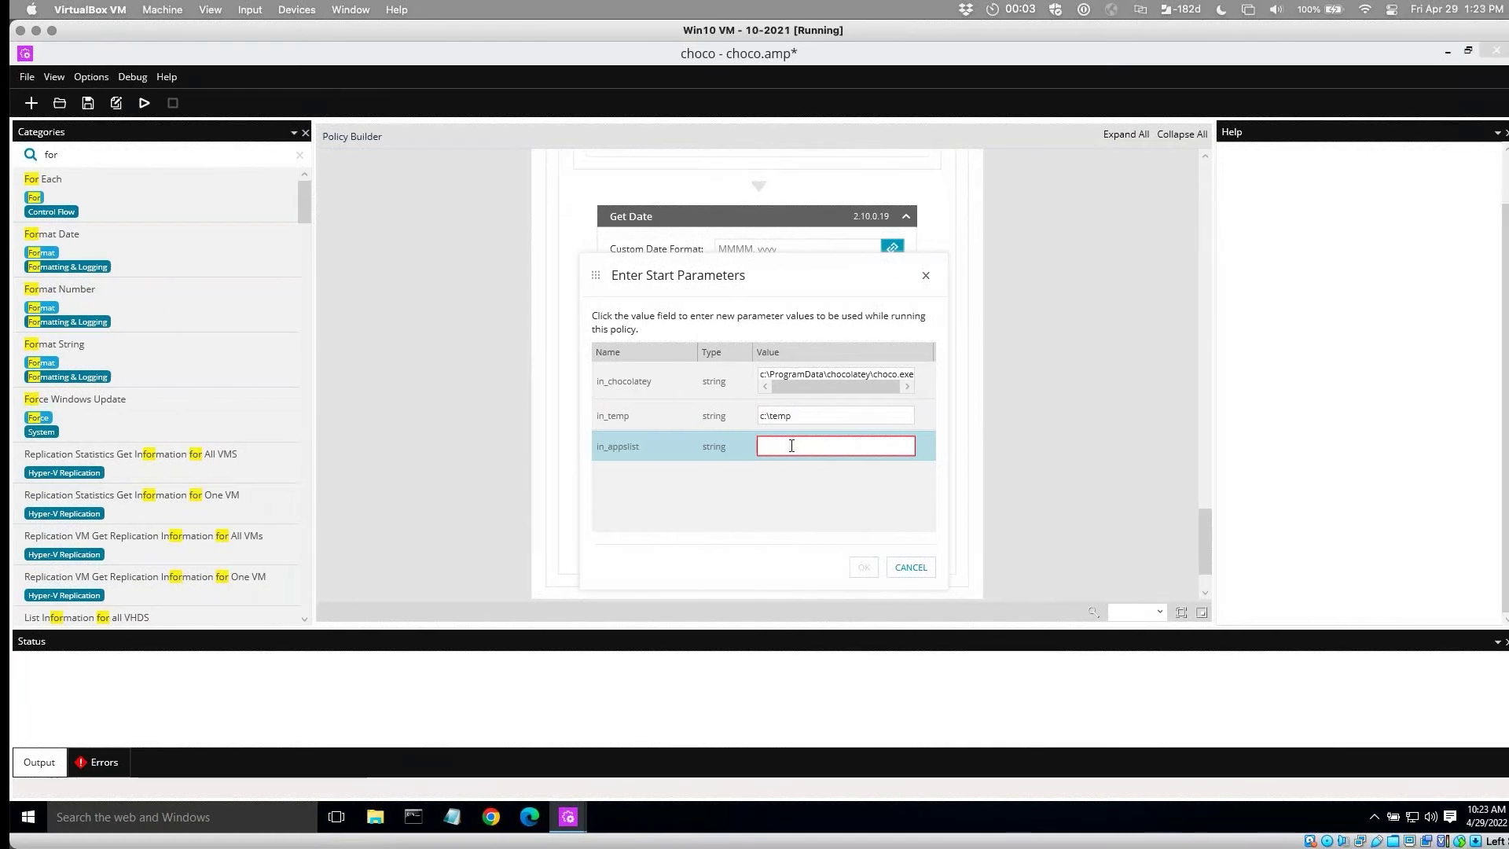
pyautogui.press('super+r')
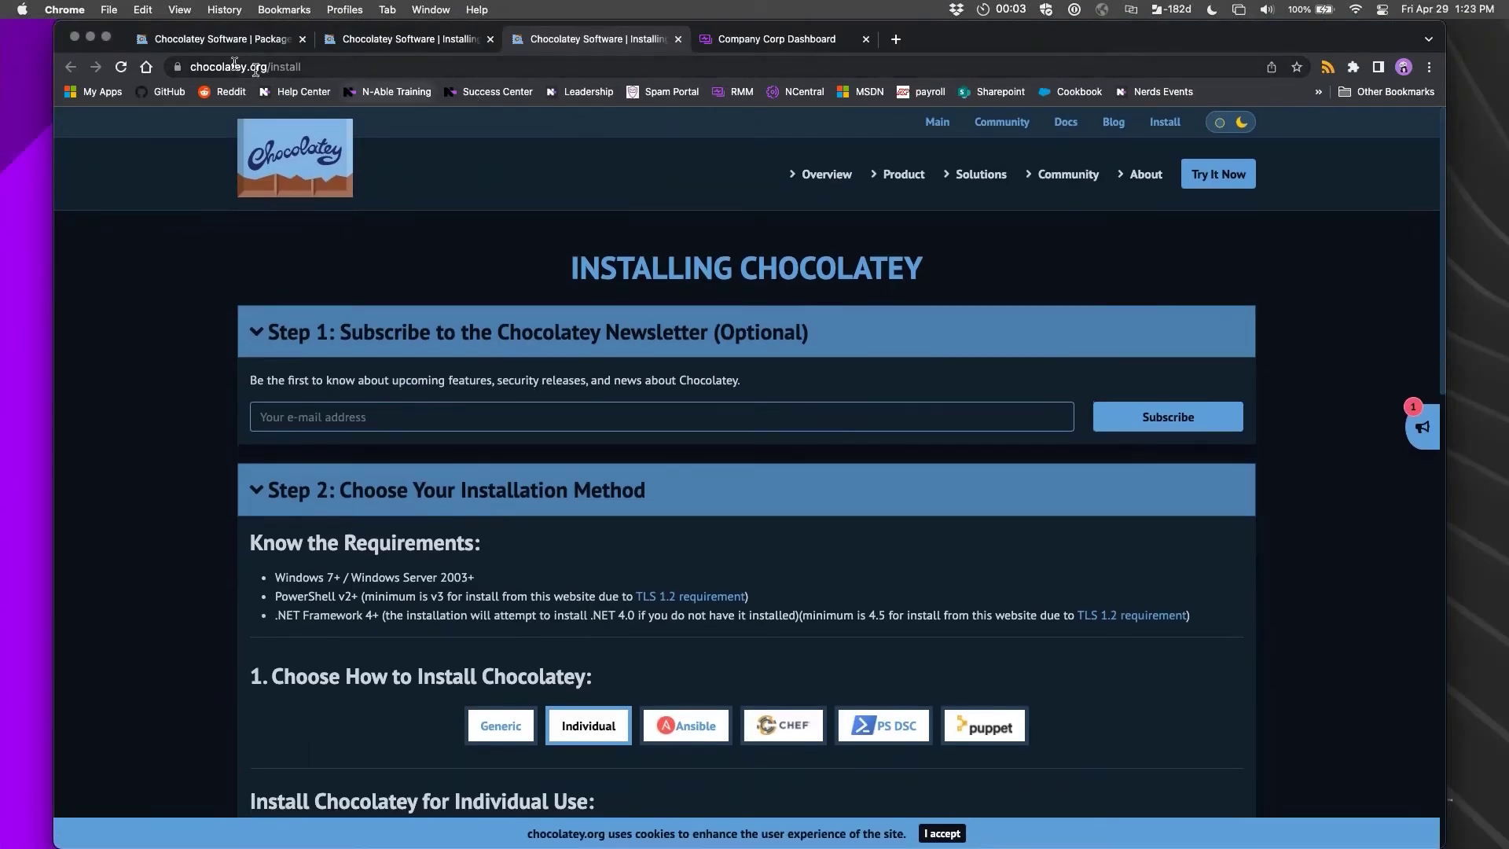
pyautogui.click(227, 45)
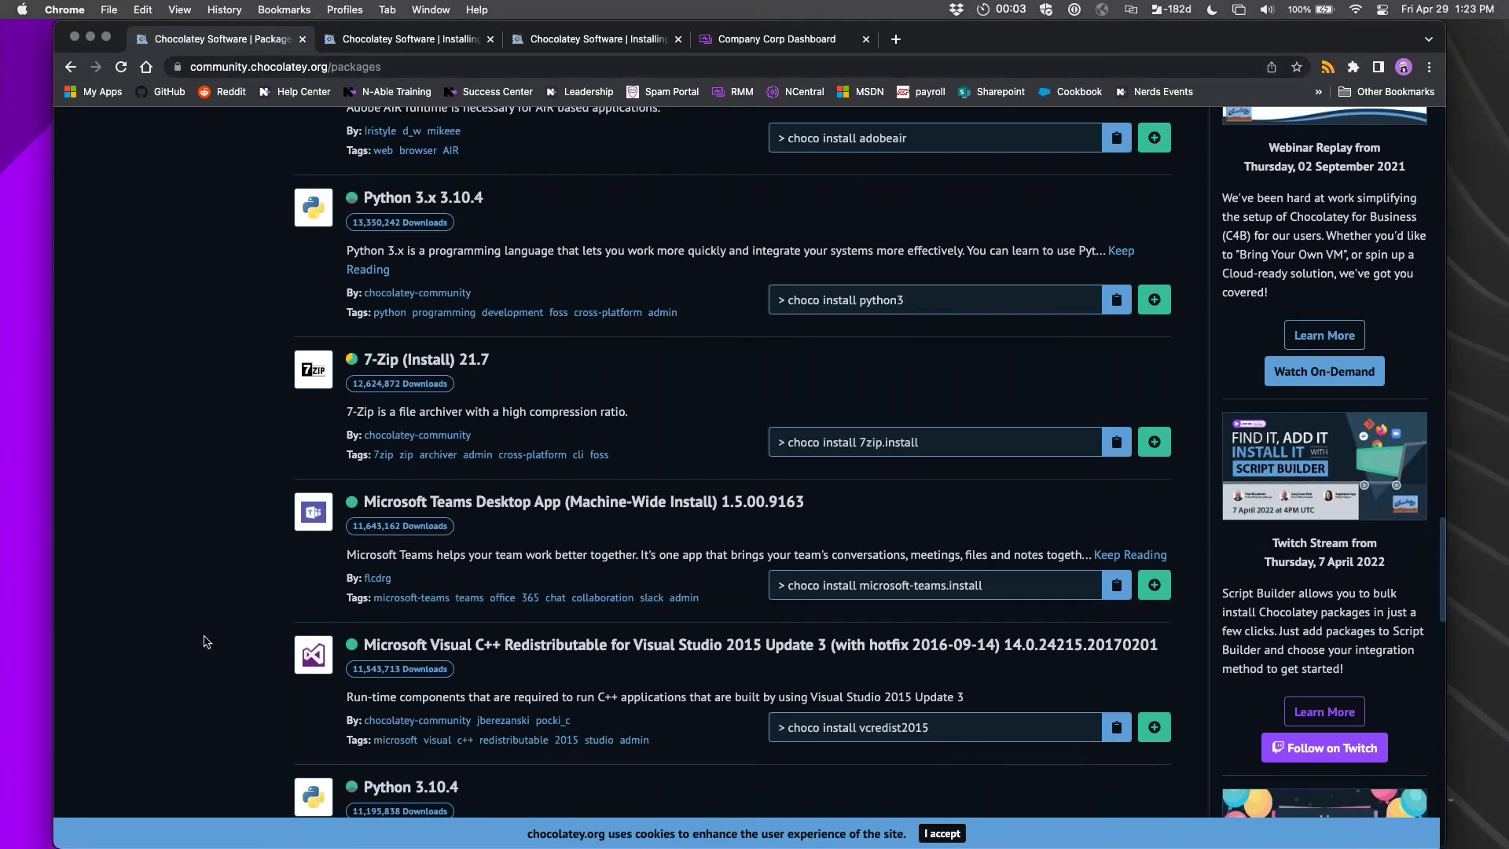
pyautogui.scroll(-1, 204, 641)
pyautogui.scroll(-15, 205, 642)
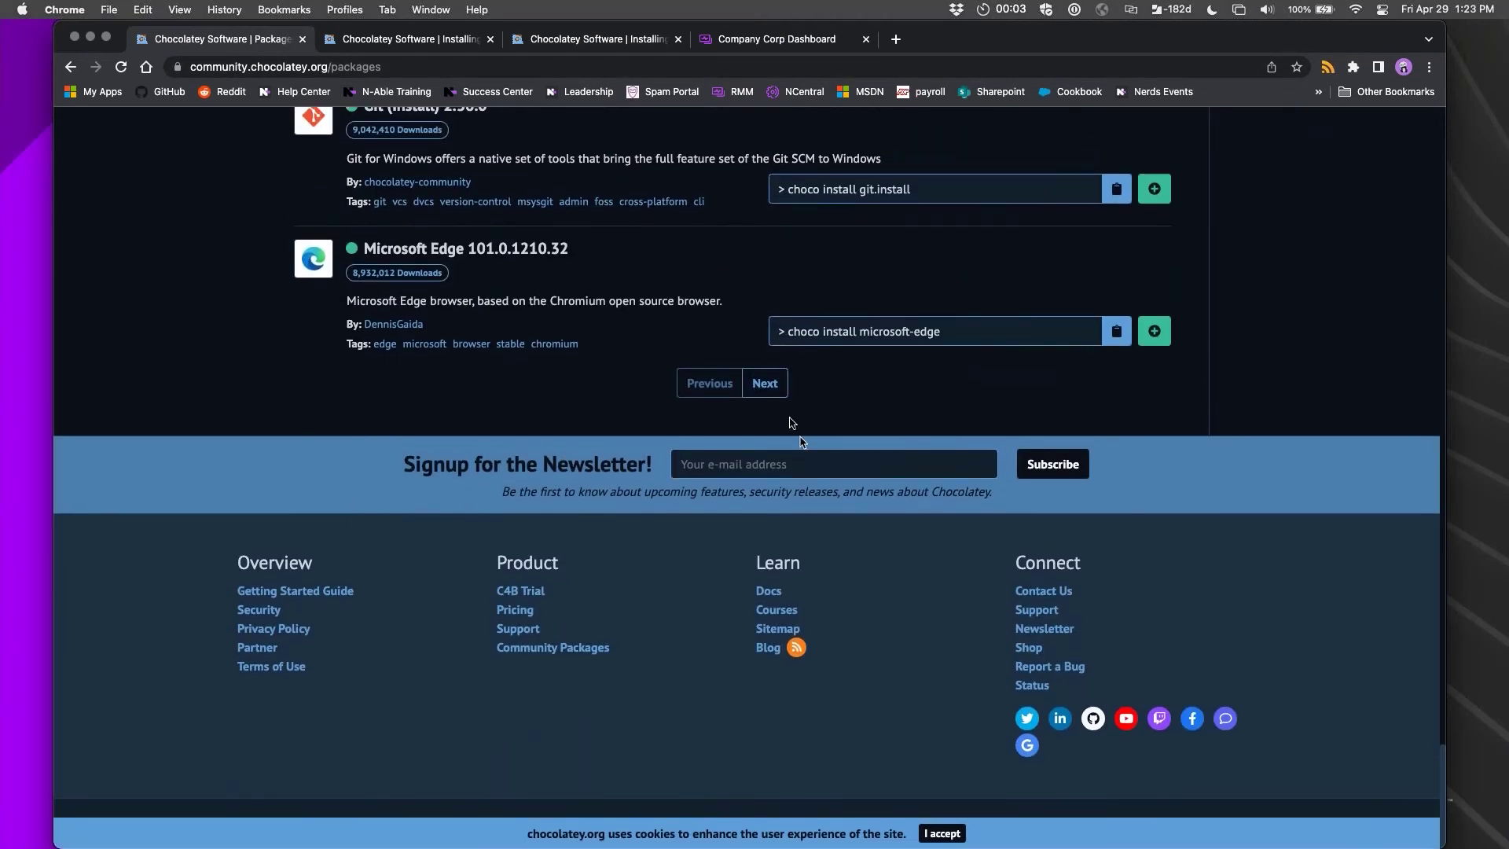
pyautogui.click(776, 400)
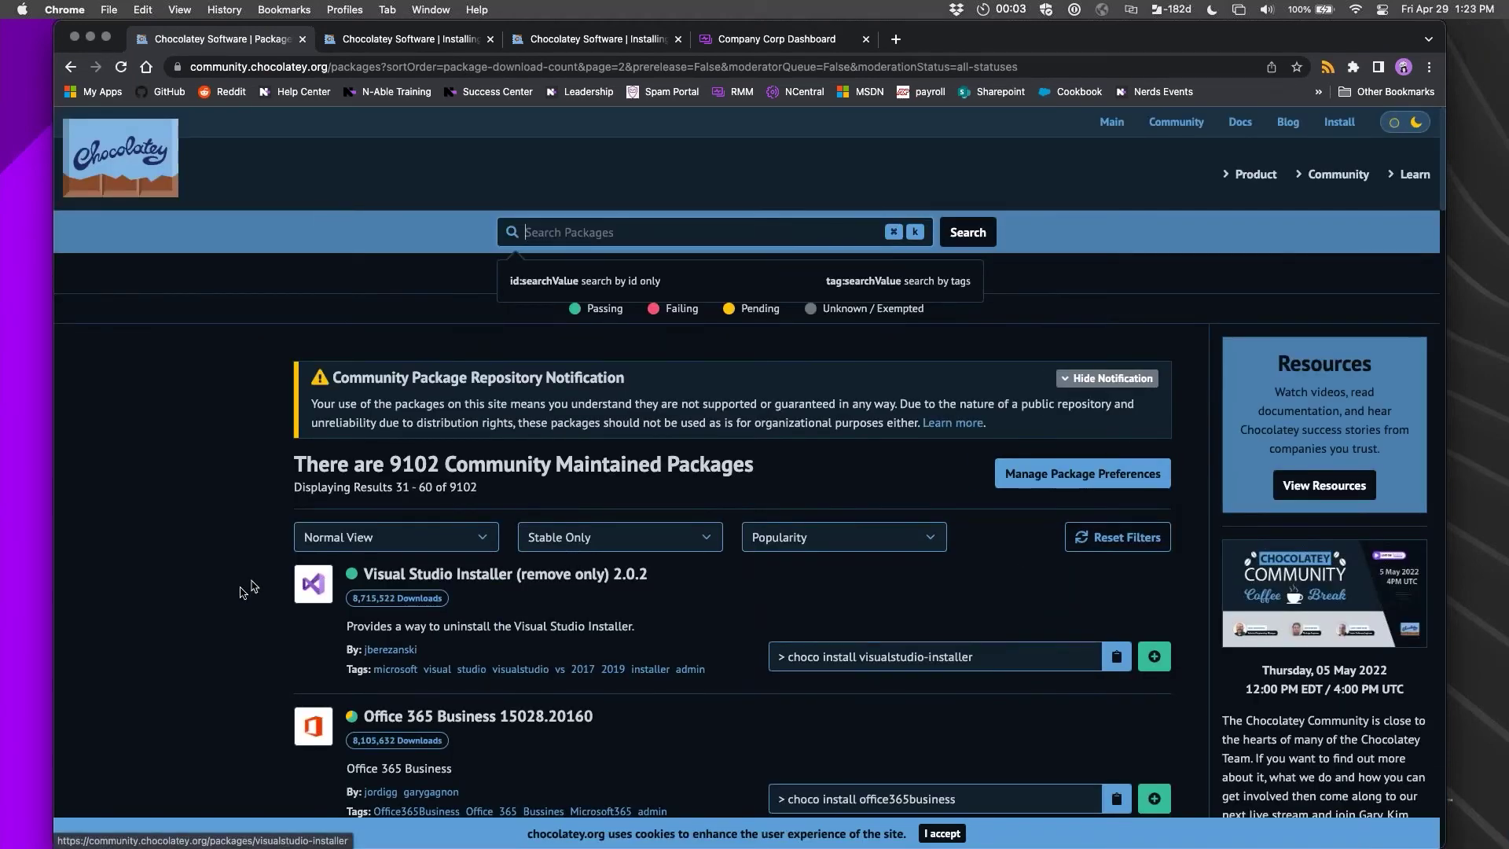
pyautogui.scroll(-10, 221, 624)
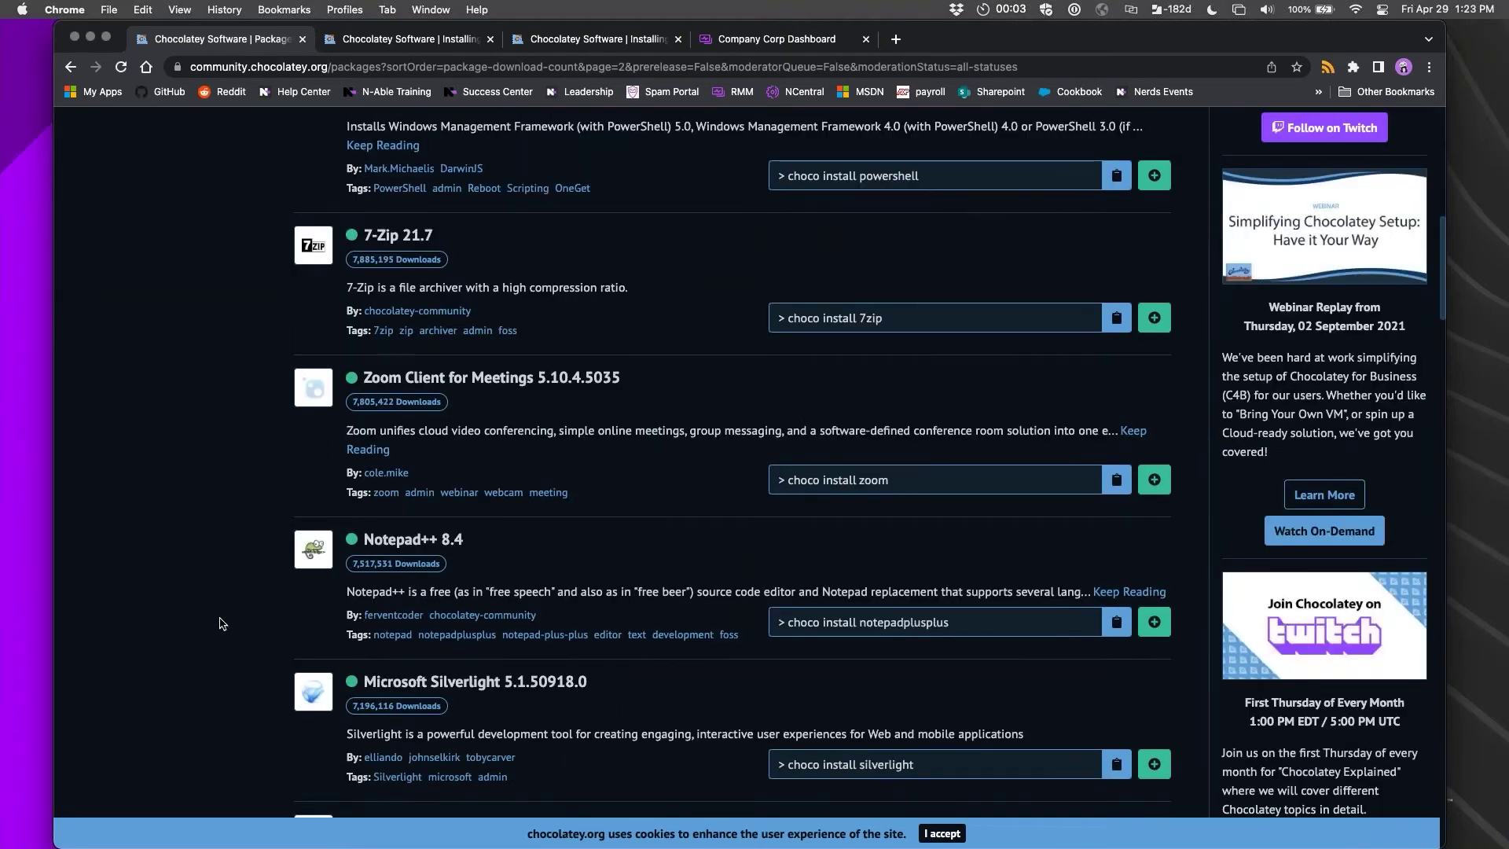
pyautogui.scroll(-2, 221, 621)
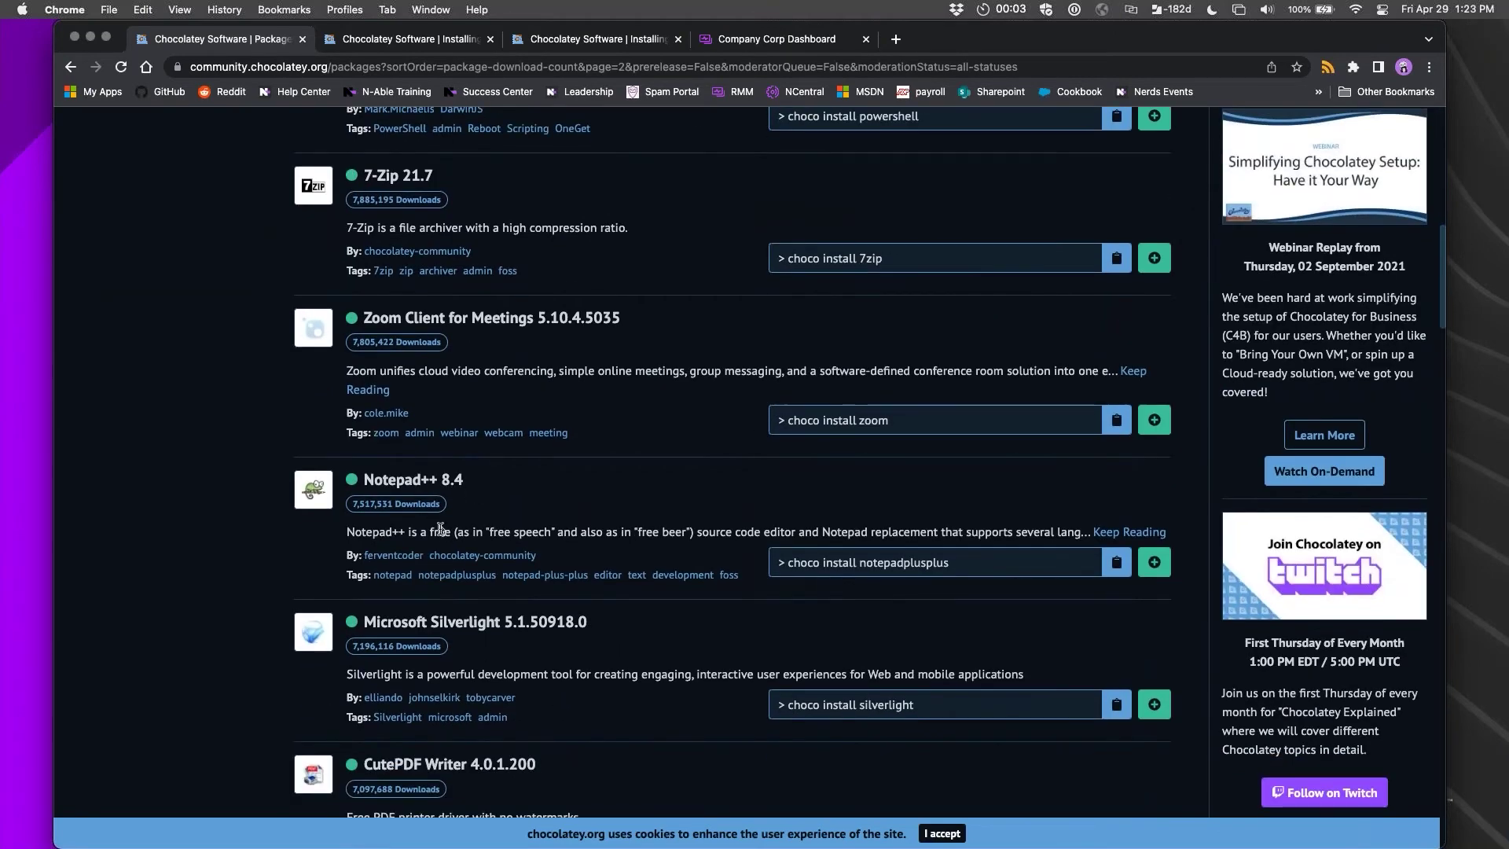
# Copy the package name notepadplusplus from its install command and paste it as the in_appslist start value in Automation Manager.
pyautogui.click(892, 565)
pyautogui.scroll(-1, 889, 550)
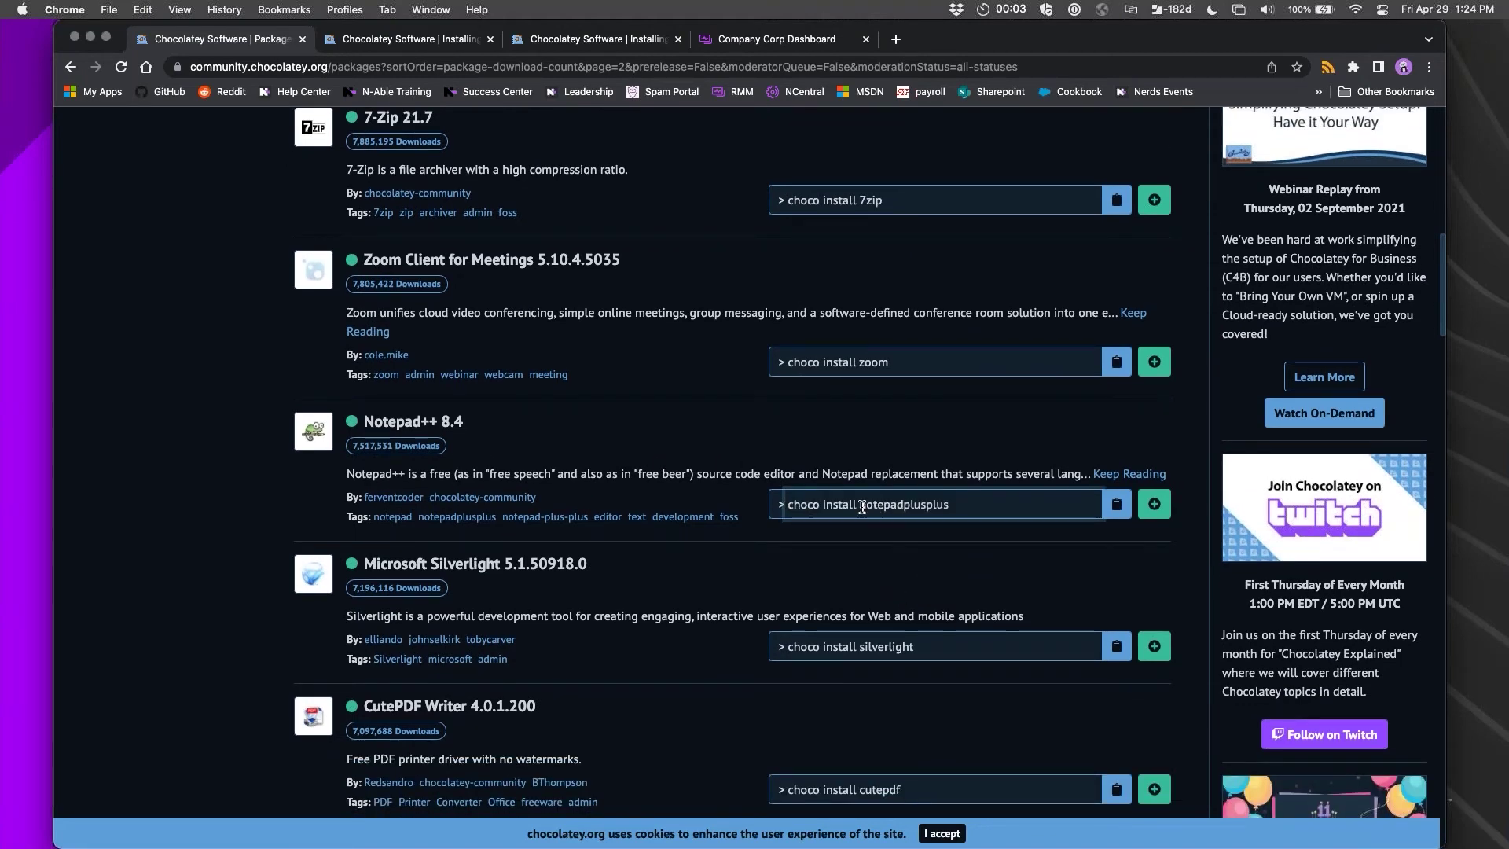
pyautogui.moveTo(860, 506); pyautogui.dragTo(951, 507)
pyautogui.hotkey('ctrl', 'c')
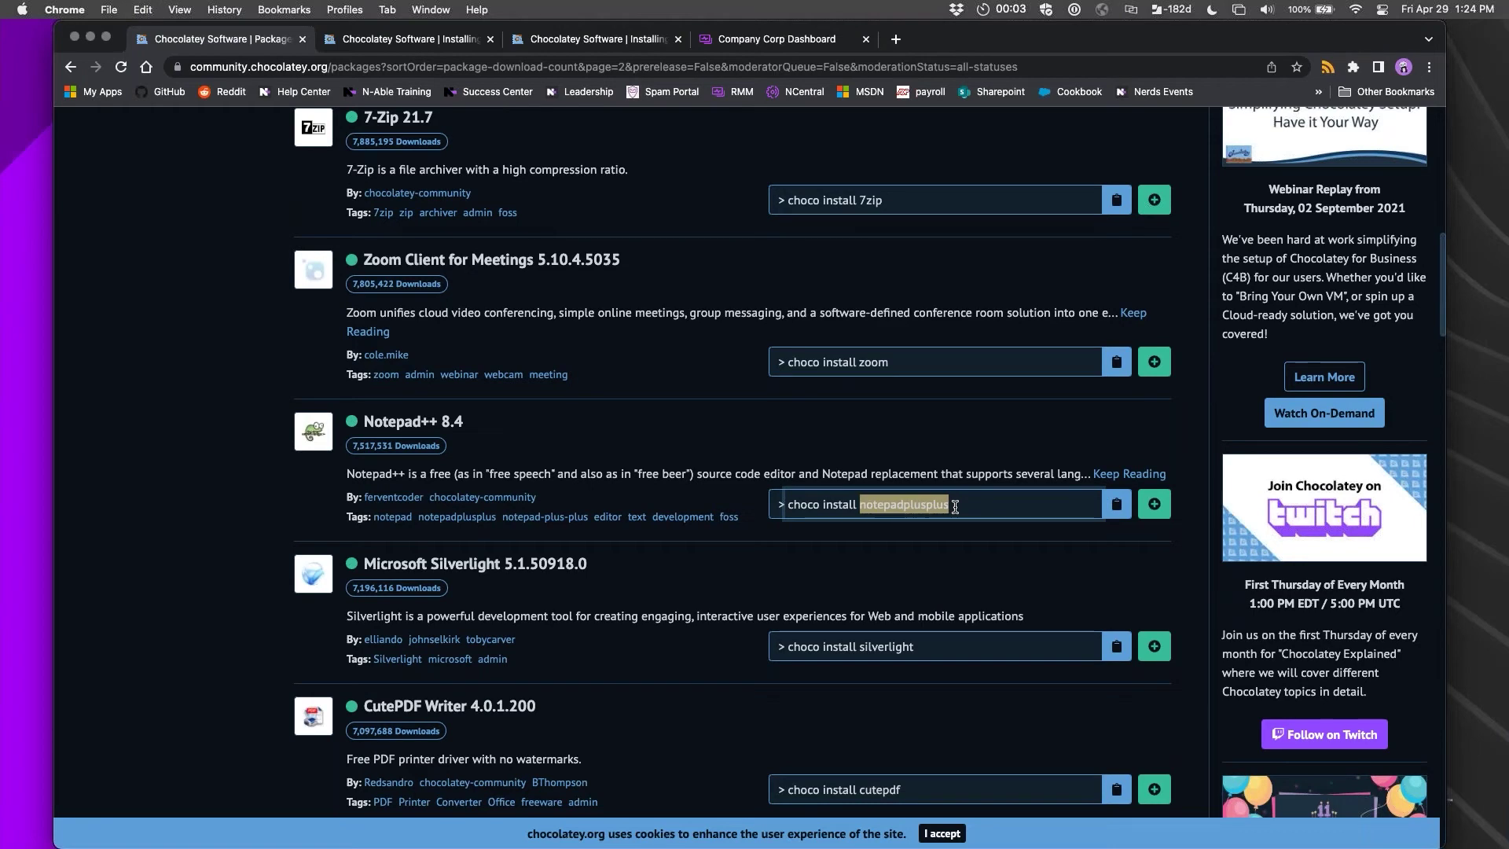
pyautogui.tripleClick(955, 507)
pyautogui.press('super+Tab')
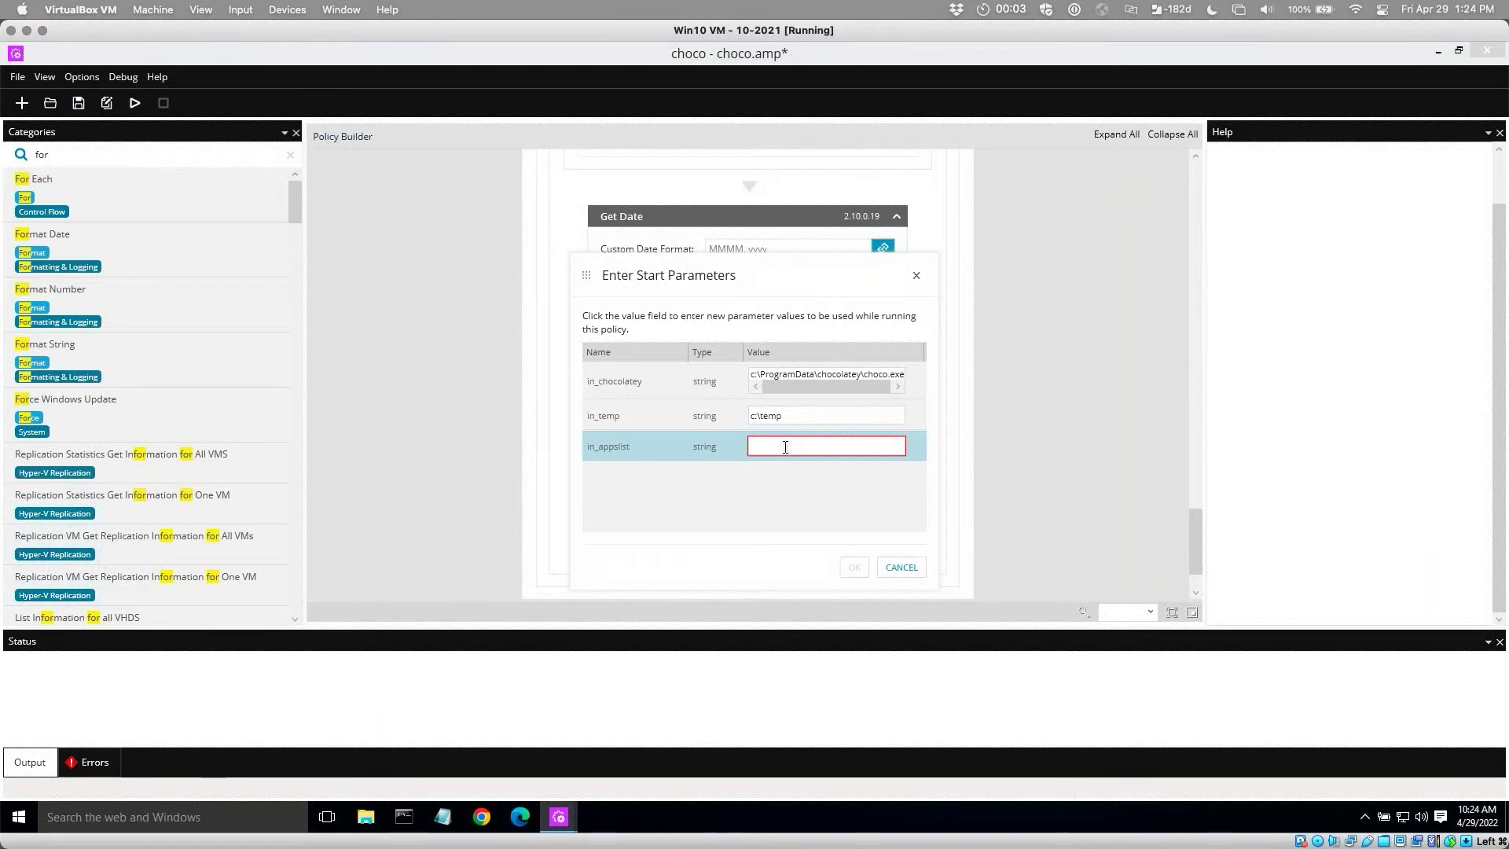
pyautogui.hotkey('ctrl', 'v')
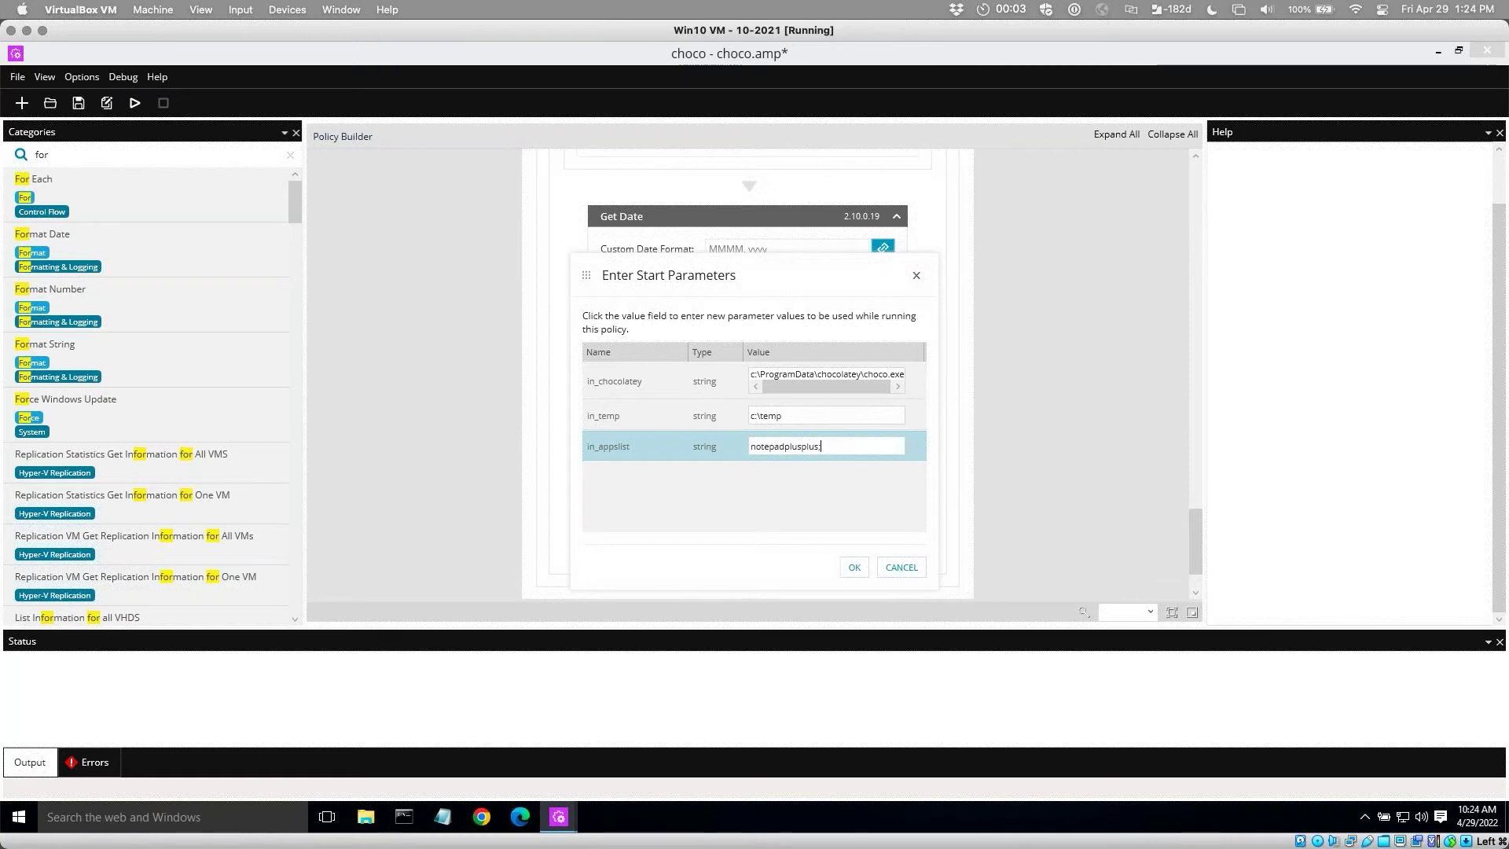
# Append vlc to the in_appslist value after notepadplusplus, start the policy run and review its Format String output.
pyautogui.write('vic')
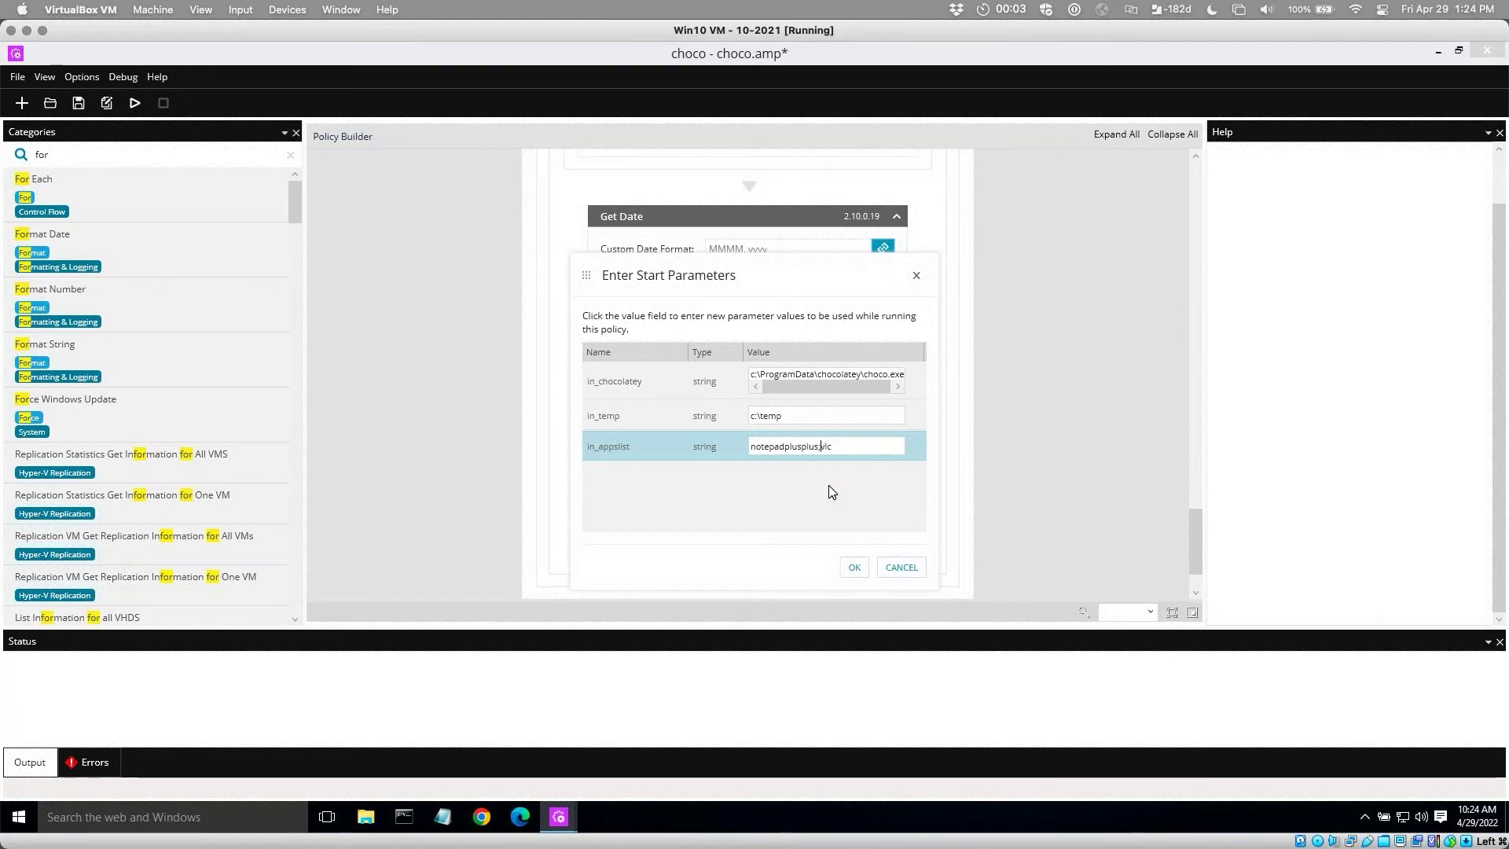
pyautogui.click(853, 566)
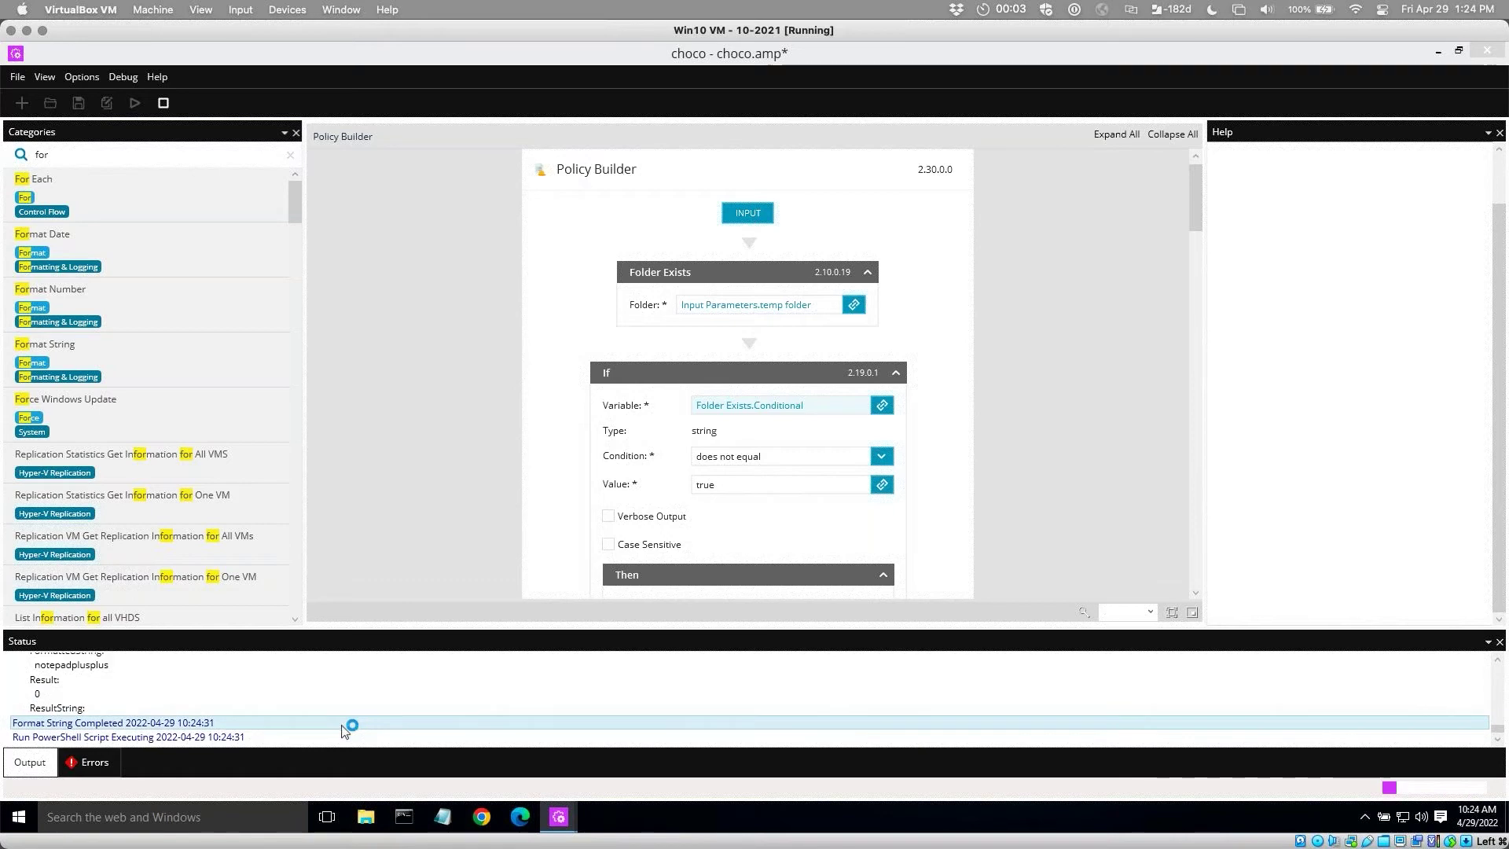
pyautogui.scroll(2, 344, 730)
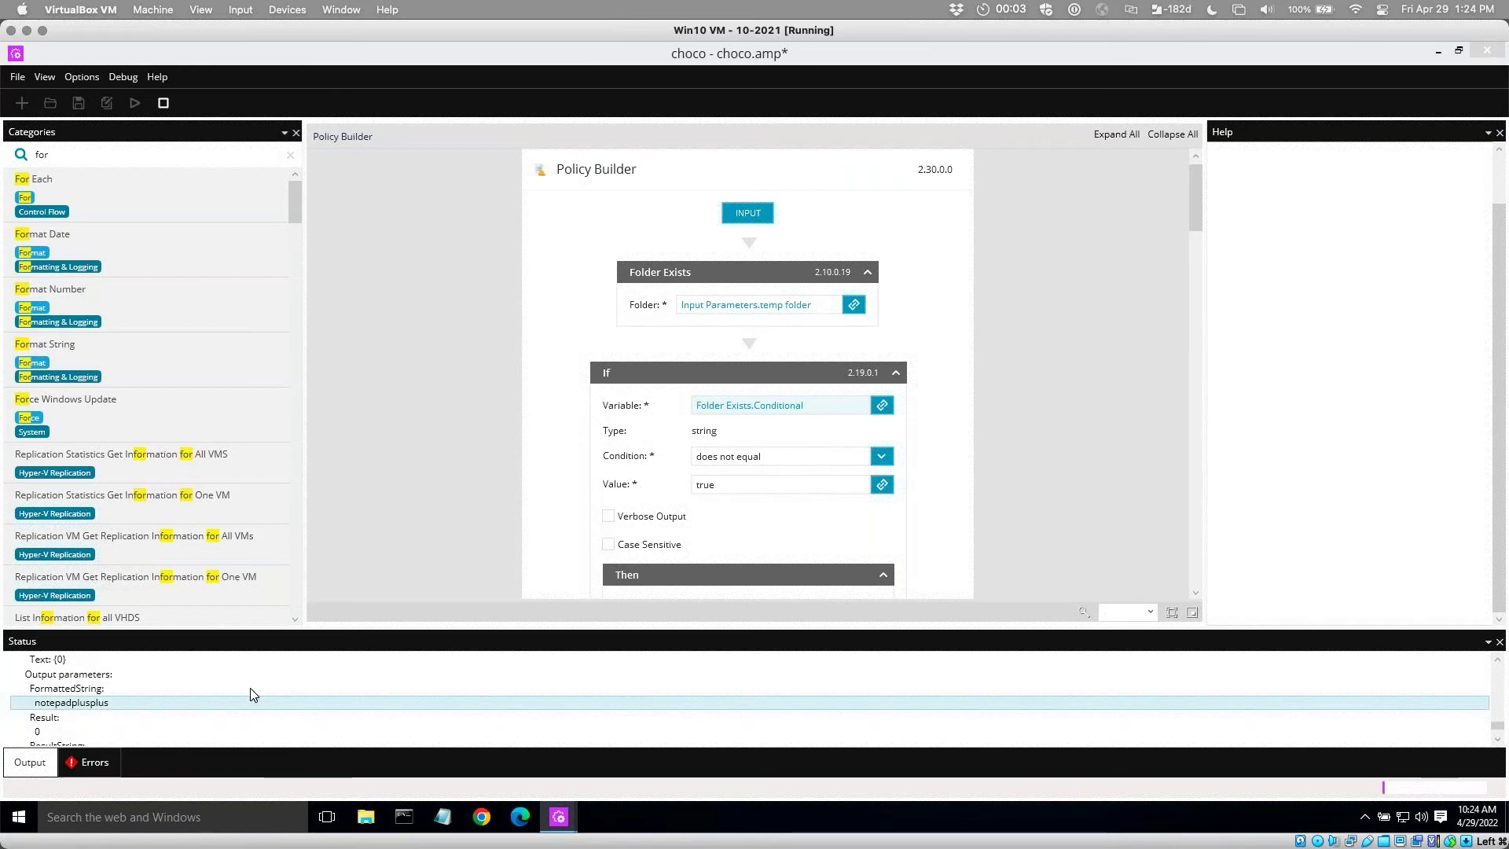
pyautogui.scroll(-2, 250, 688)
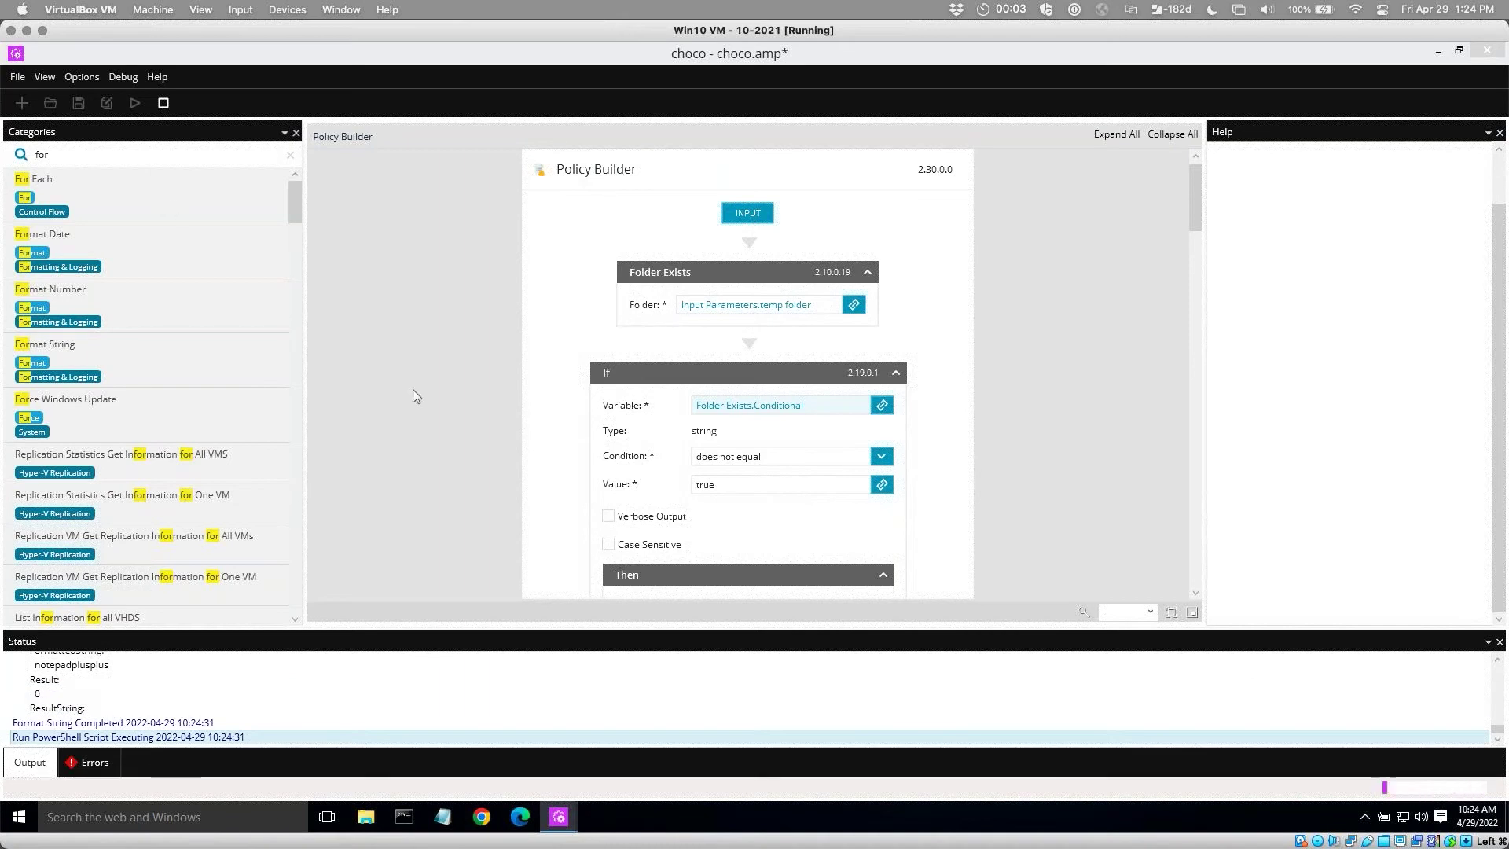
pyautogui.hotkey('ctrl', 'Right')
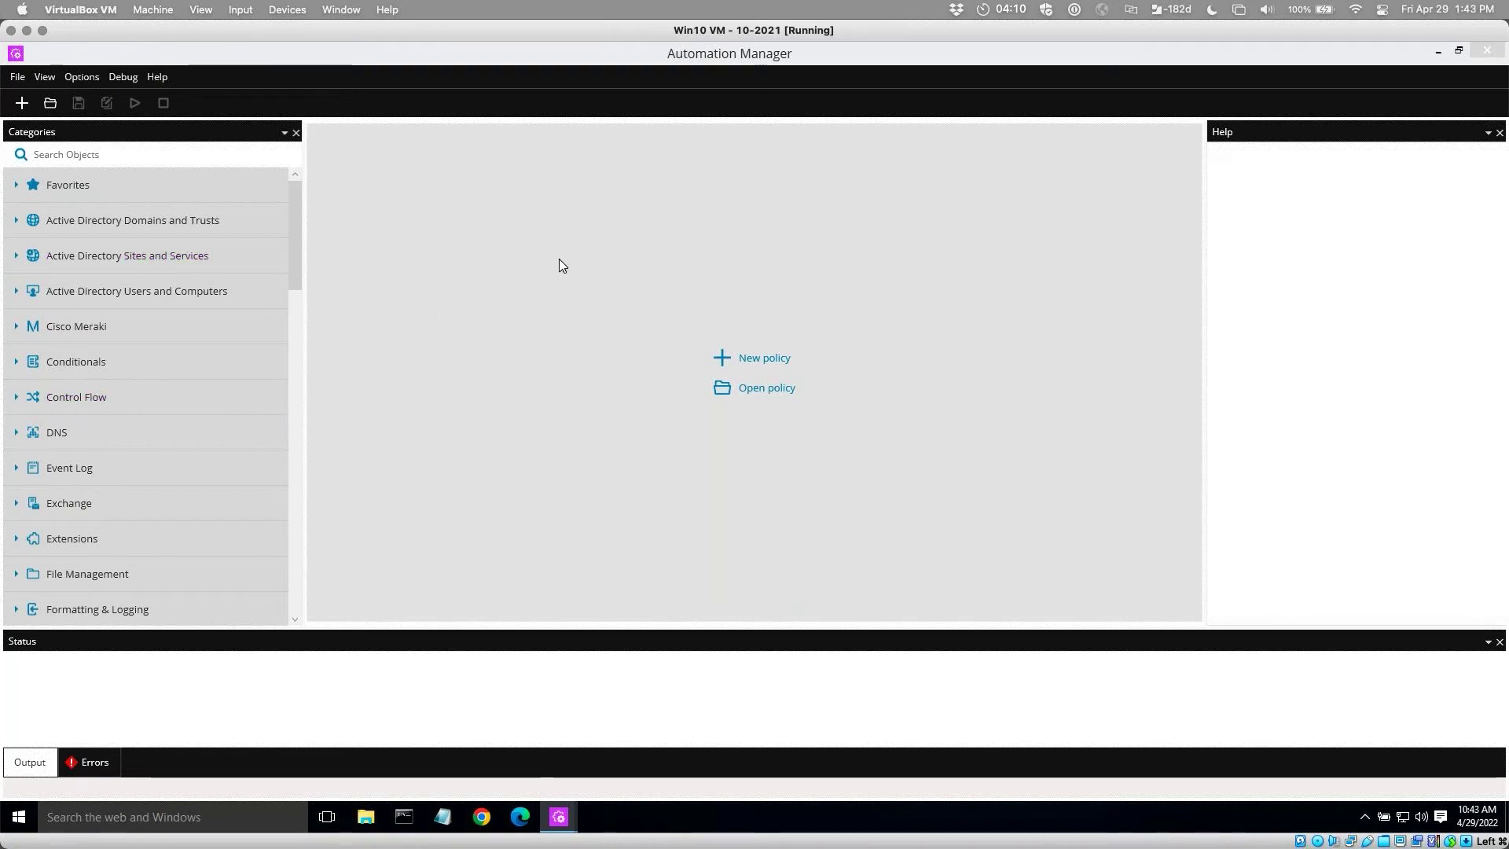
# Minimize Automation Manager, open the desktop's Chocolatey Software - Community shortcut in Notepad and highlight its [InternetShortcut] line.
pyautogui.click(1439, 51)
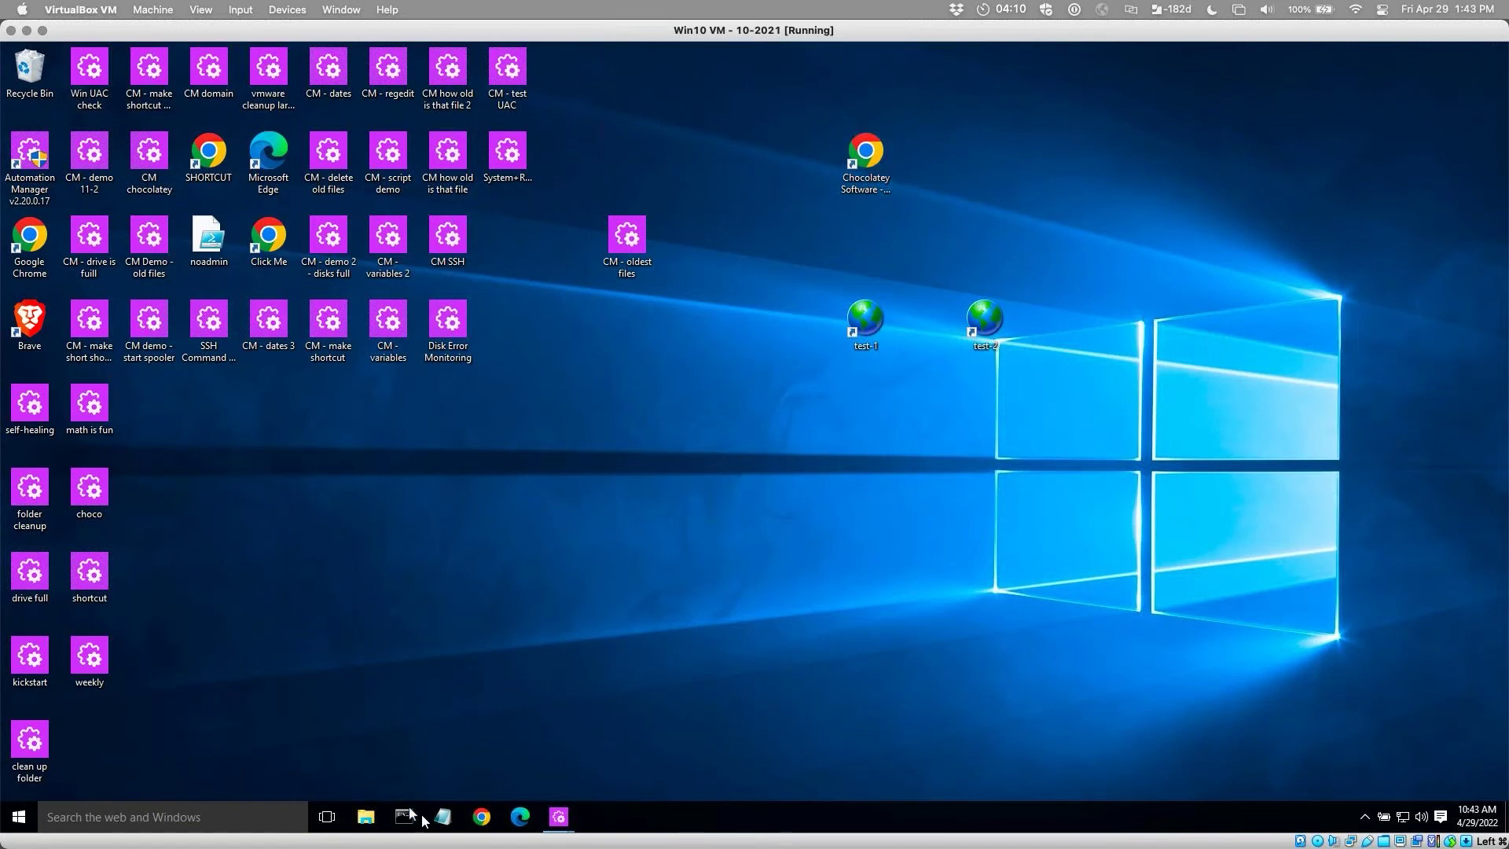
pyautogui.click(444, 819)
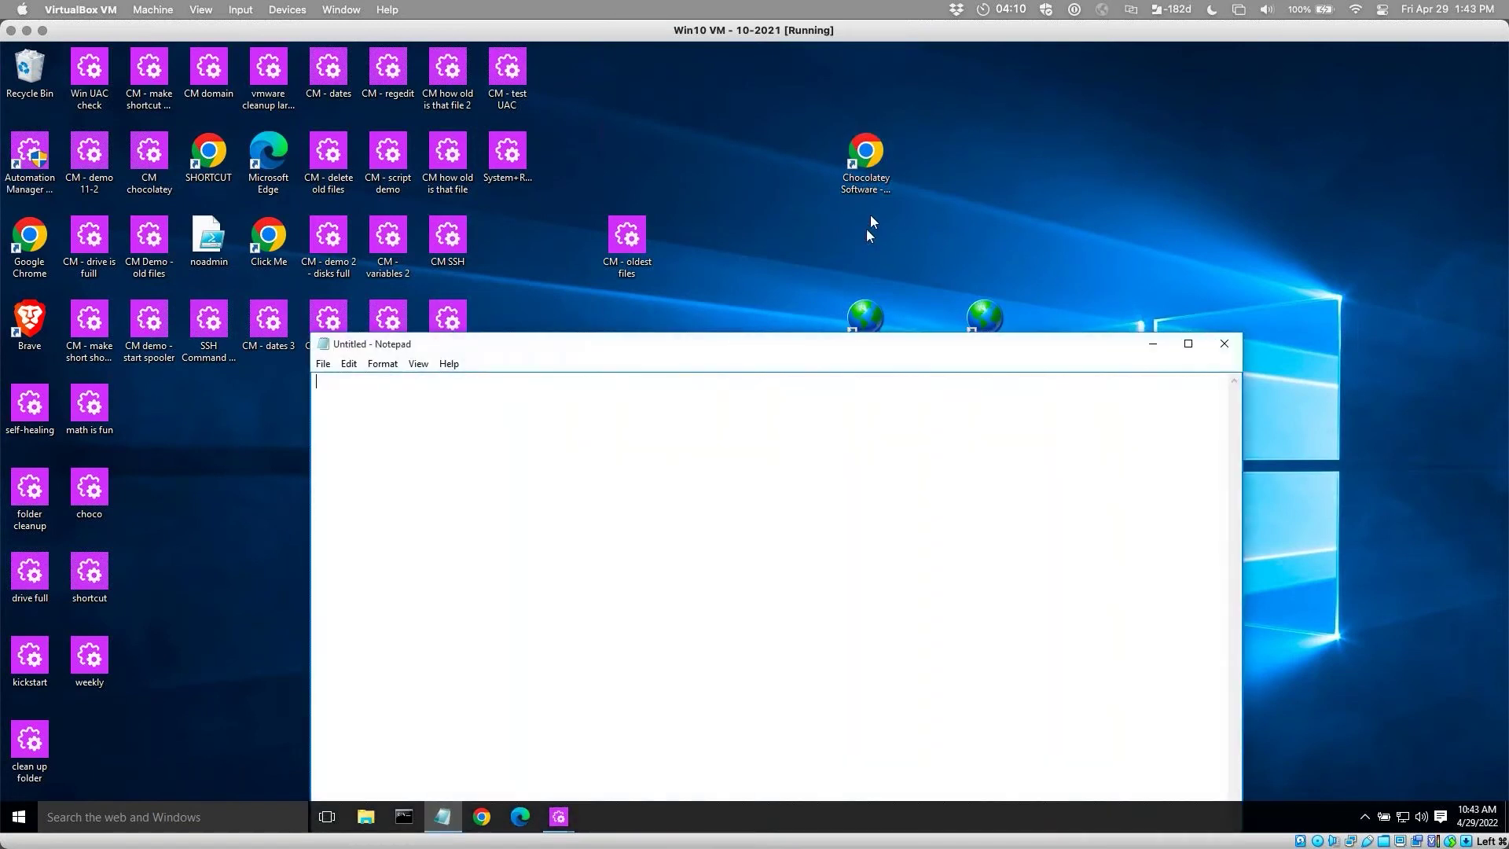
pyautogui.moveTo(872, 161); pyautogui.dragTo(537, 478)
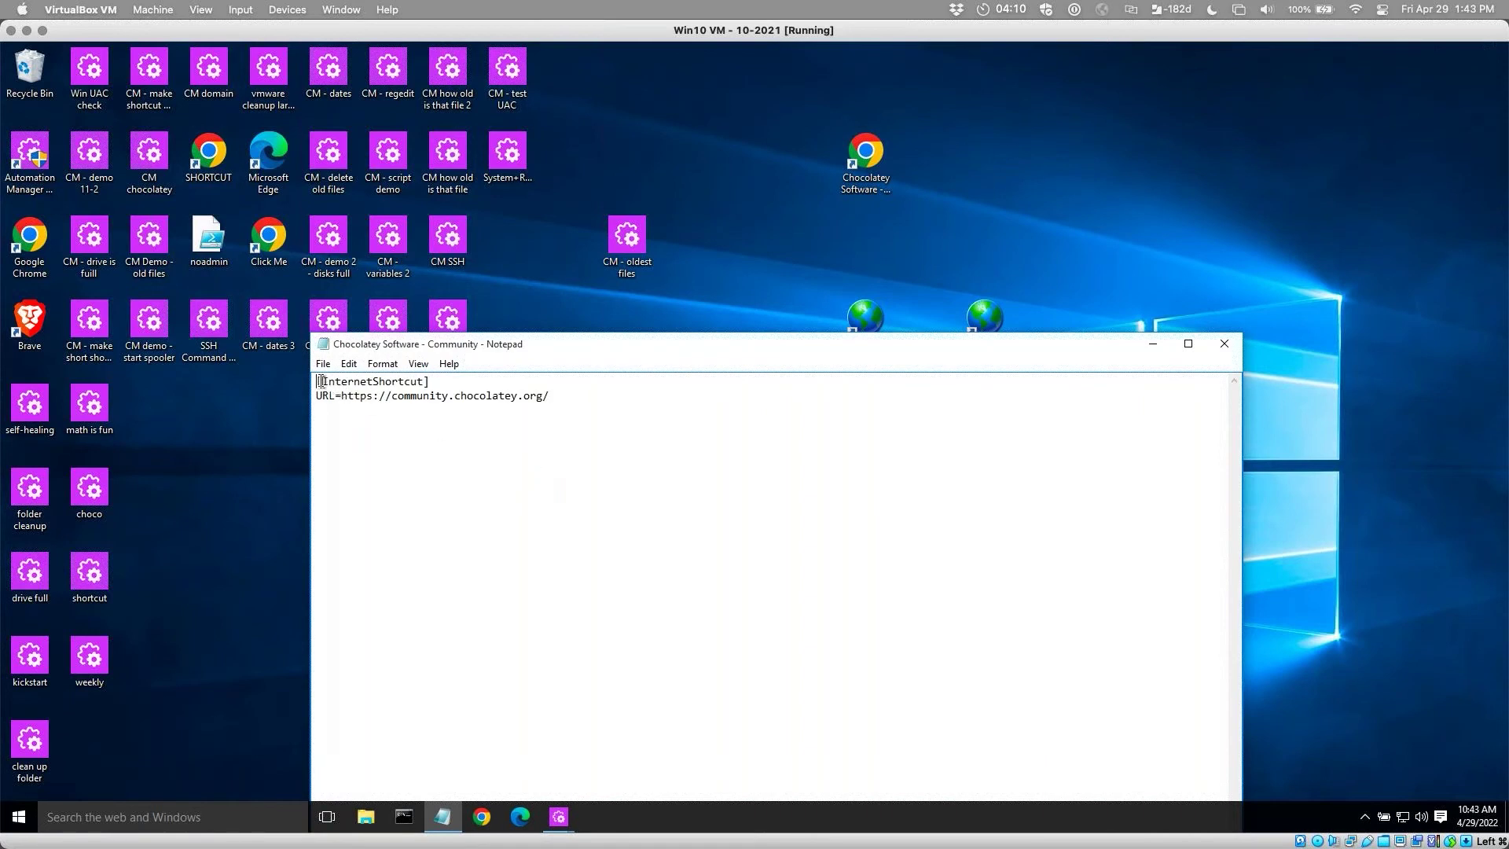
pyautogui.hotkey('shift', 'End')
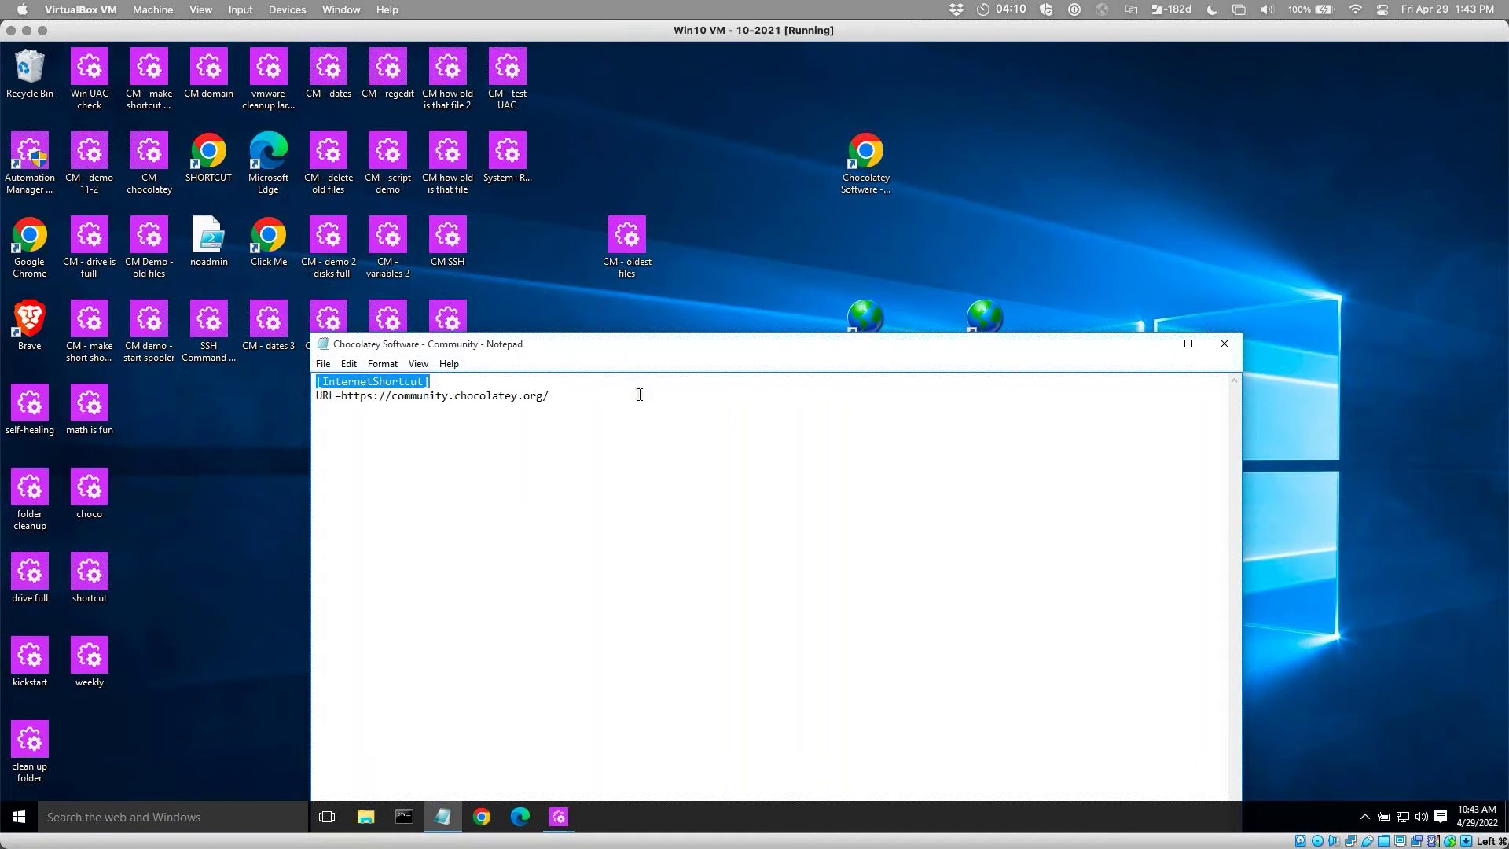
# Review the Chocolatey shortcut's web document, general and details properties, including its URL, file type and location.
pyautogui.rightClick(874, 142)
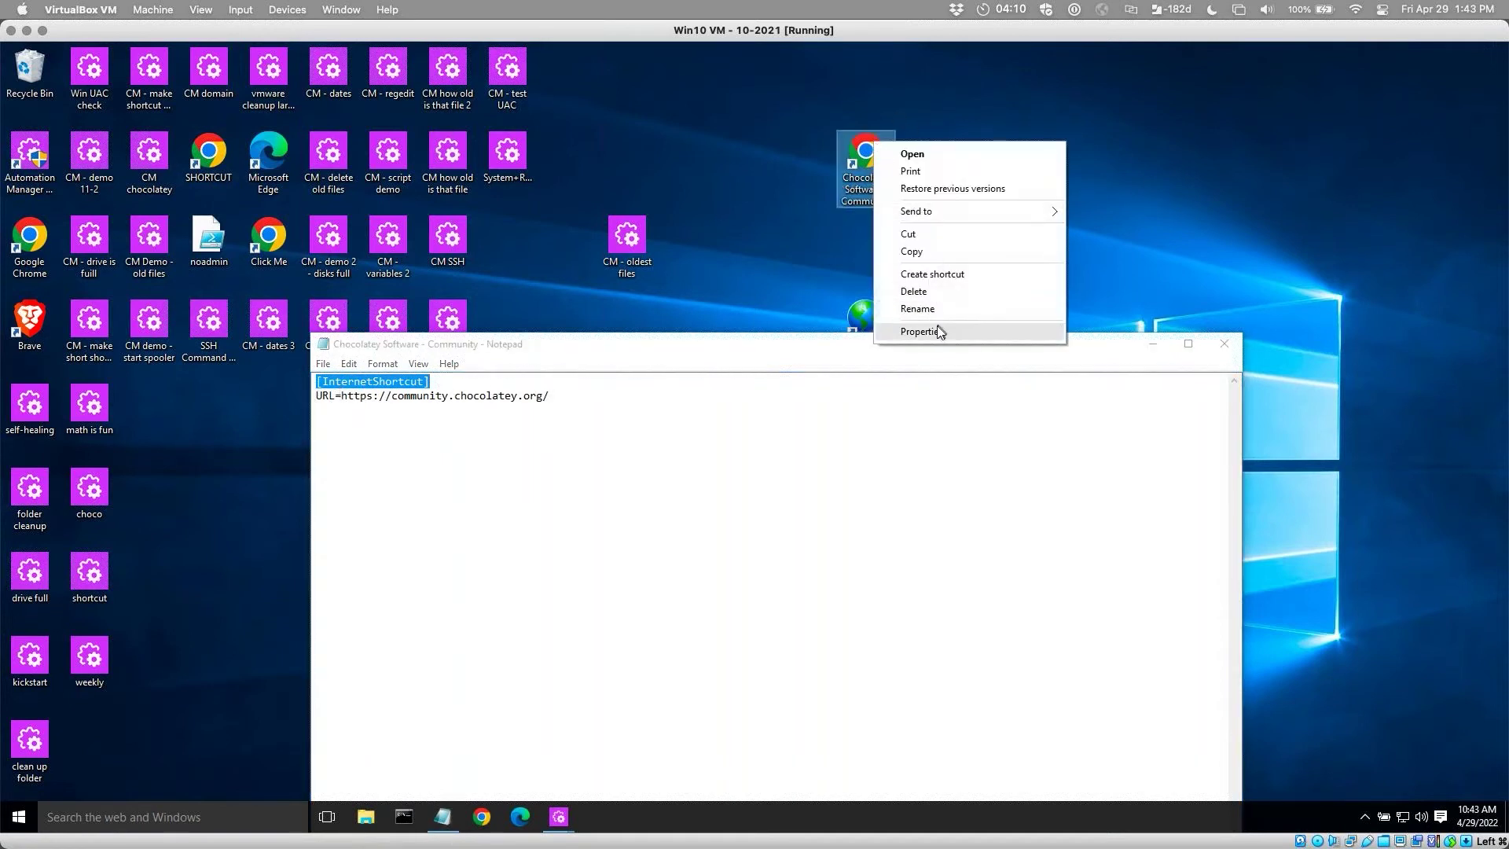
pyautogui.click(921, 331)
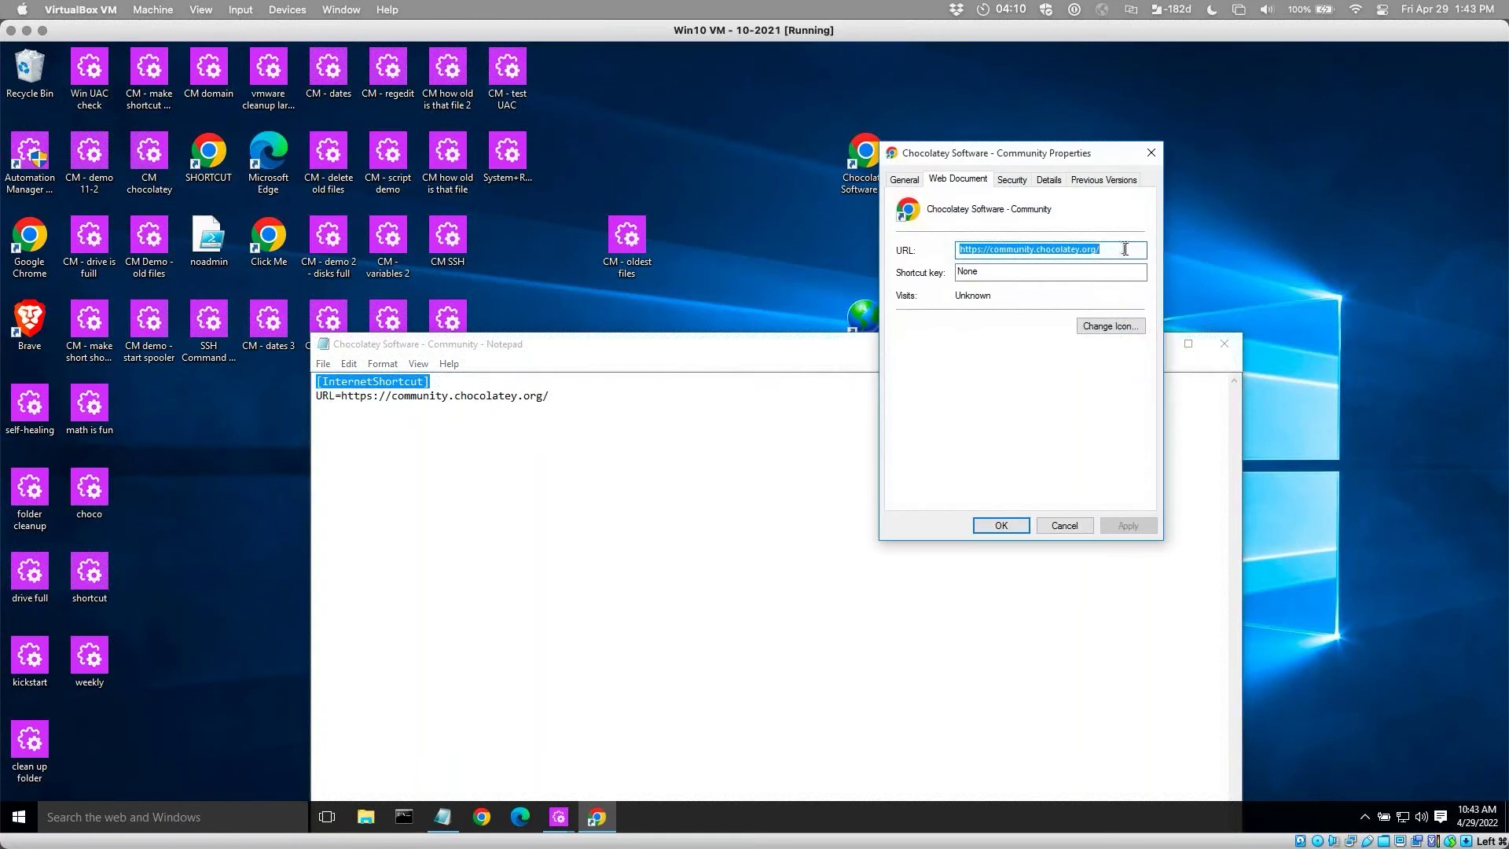
pyautogui.click(904, 180)
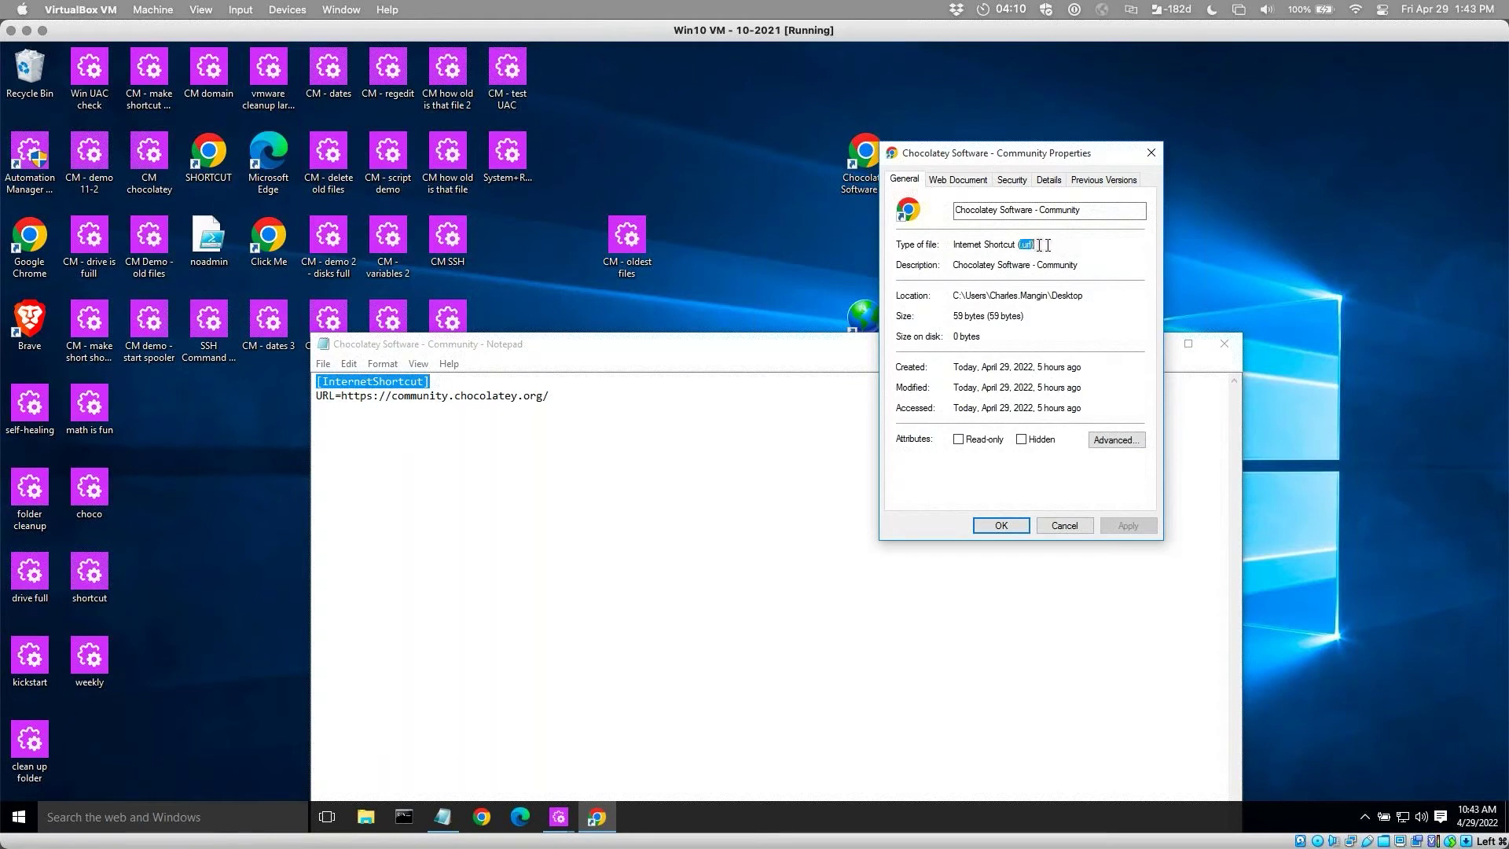
pyautogui.click(1048, 180)
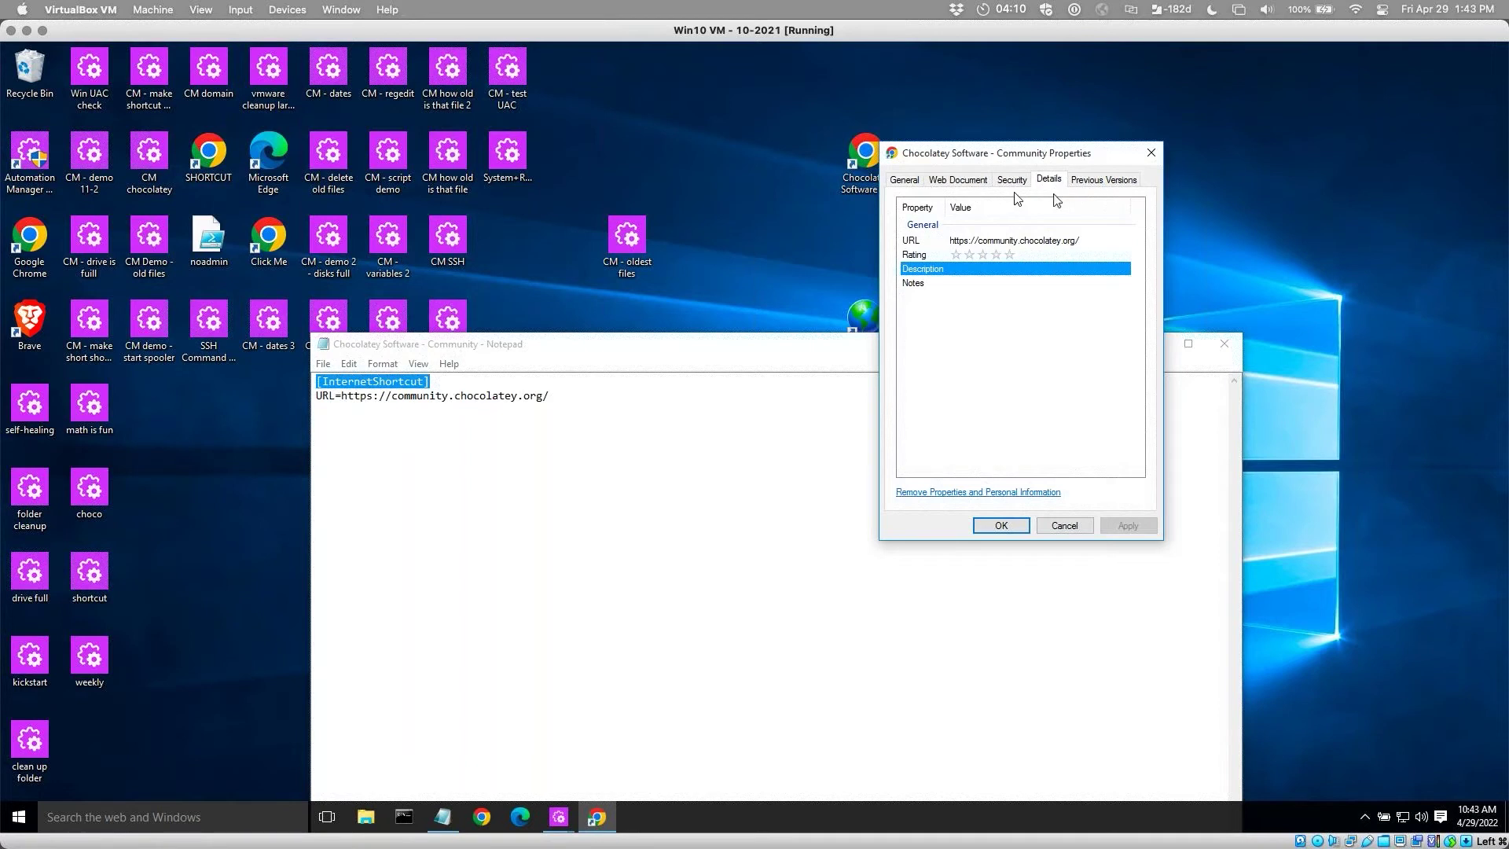
pyautogui.click(912, 185)
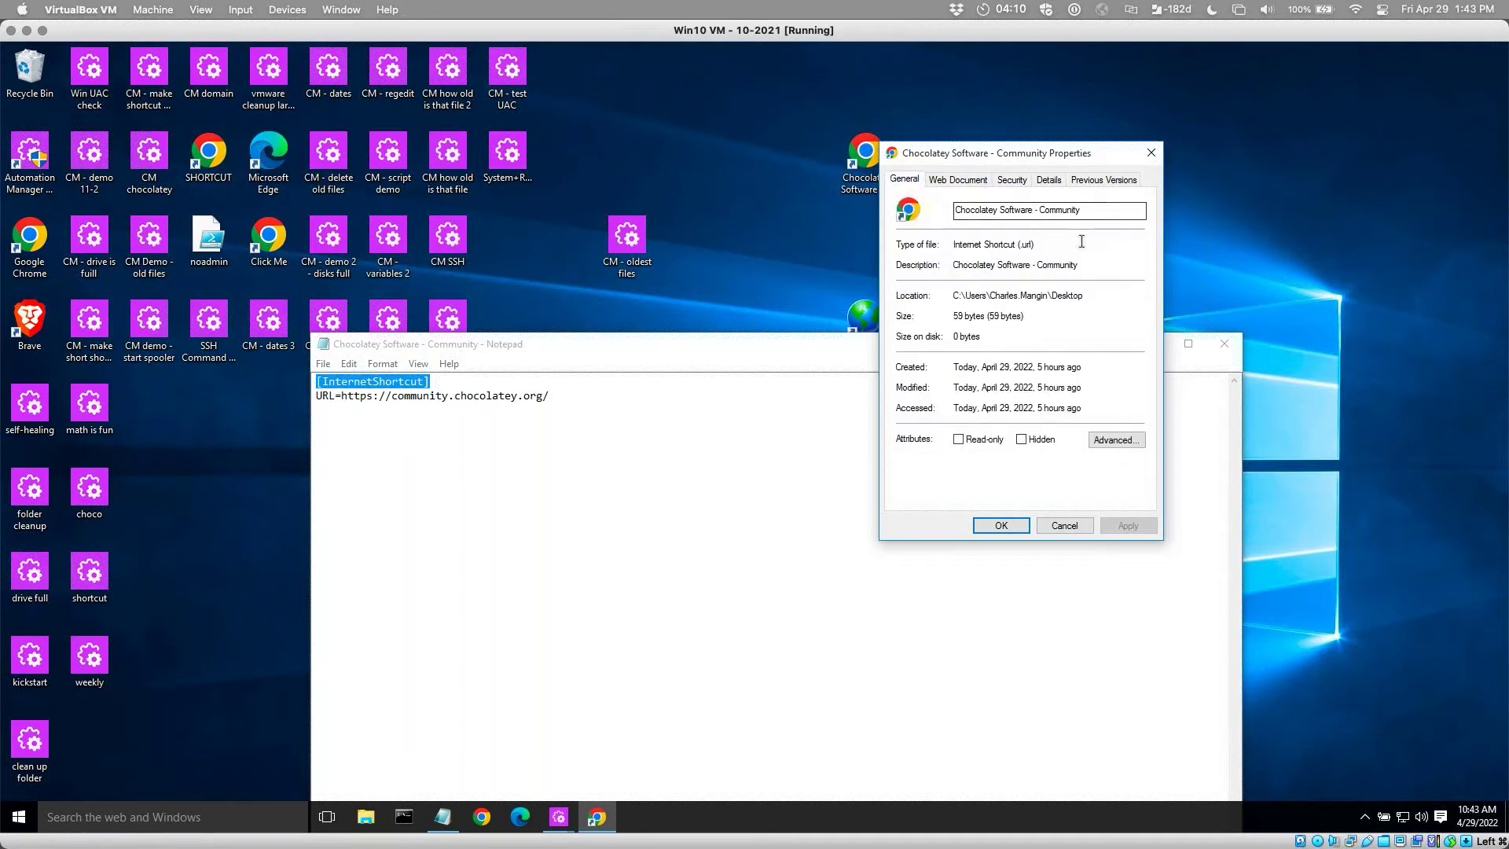
pyautogui.click(958, 180)
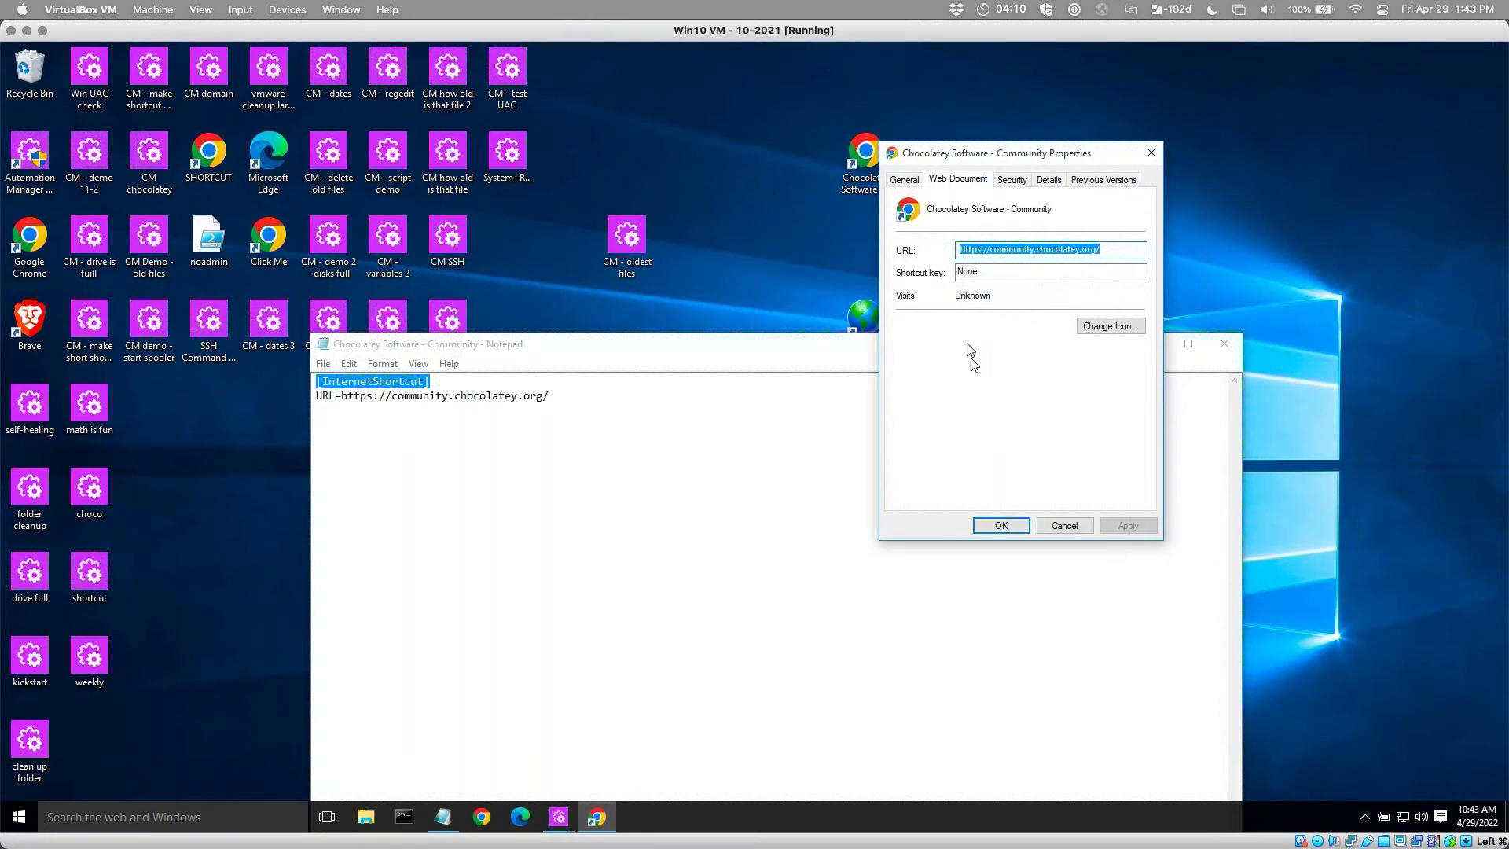
pyautogui.click(908, 182)
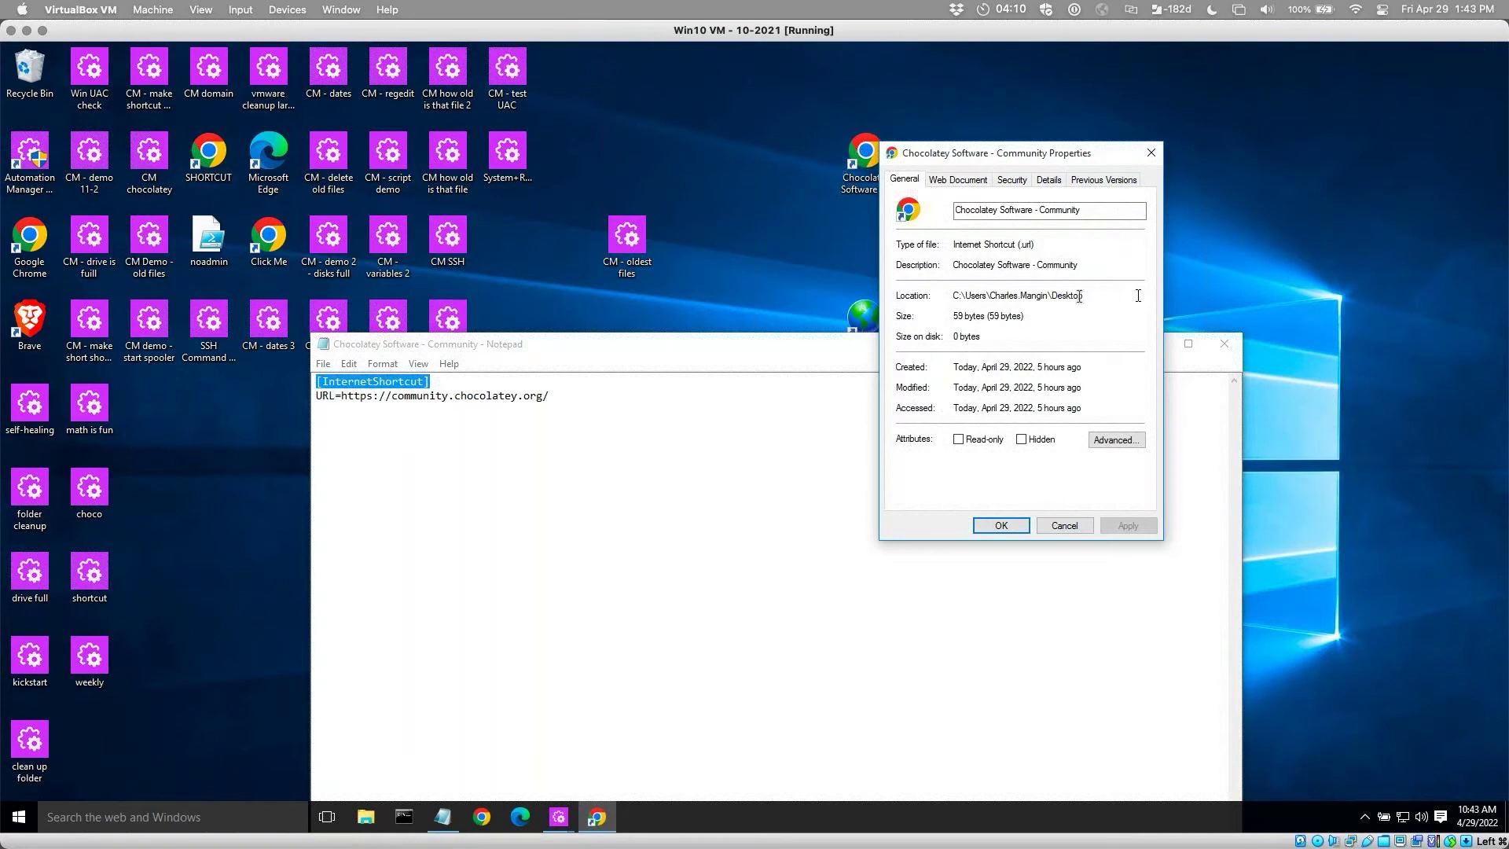
pyautogui.click(1152, 153)
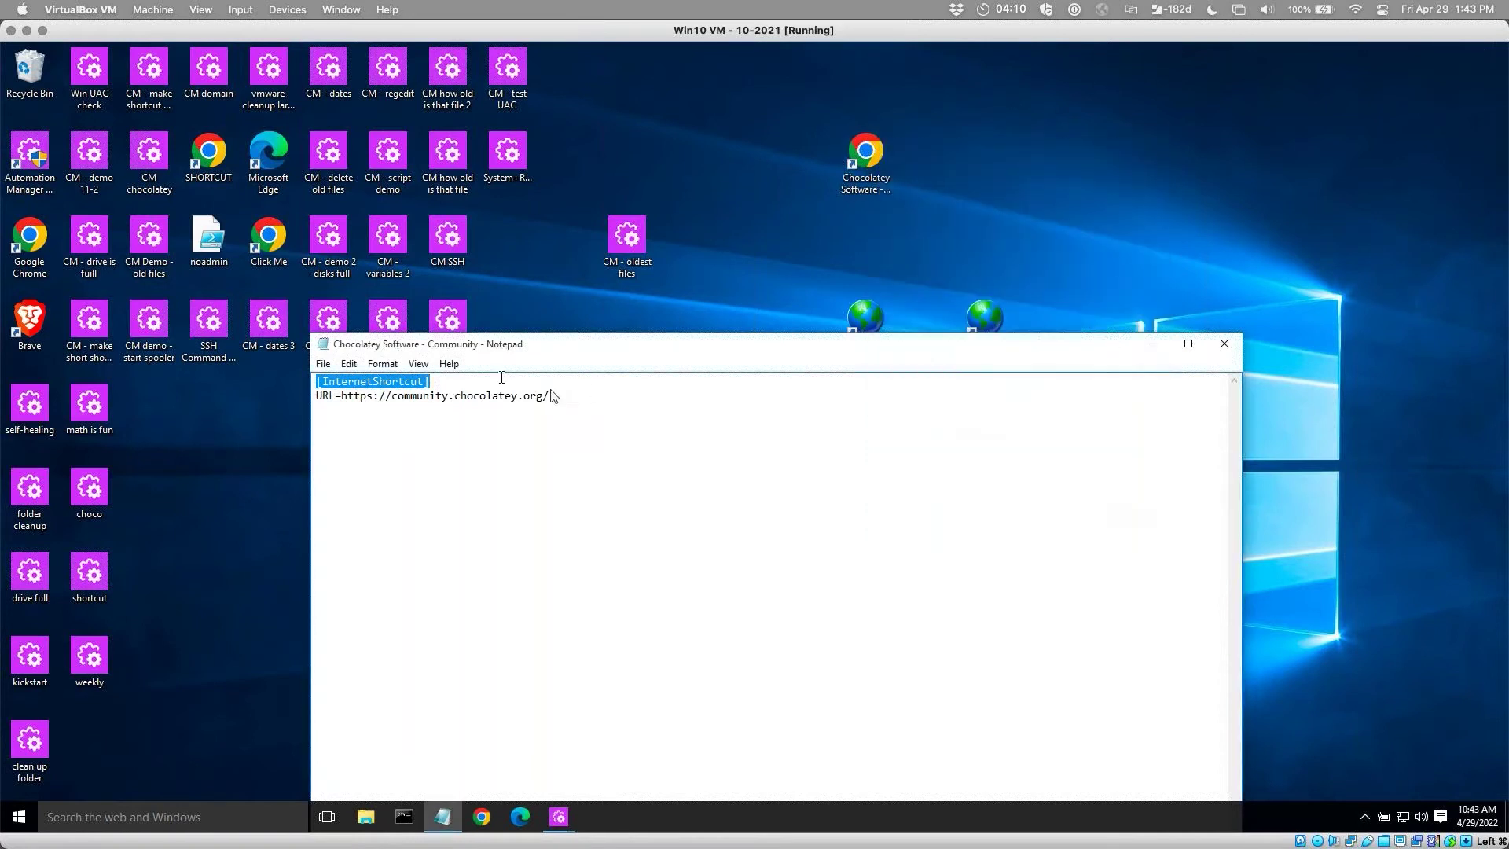
# Highlight both lines of the shortcut file's contents in Notepad, then close the file.
pyautogui.click(560, 400)
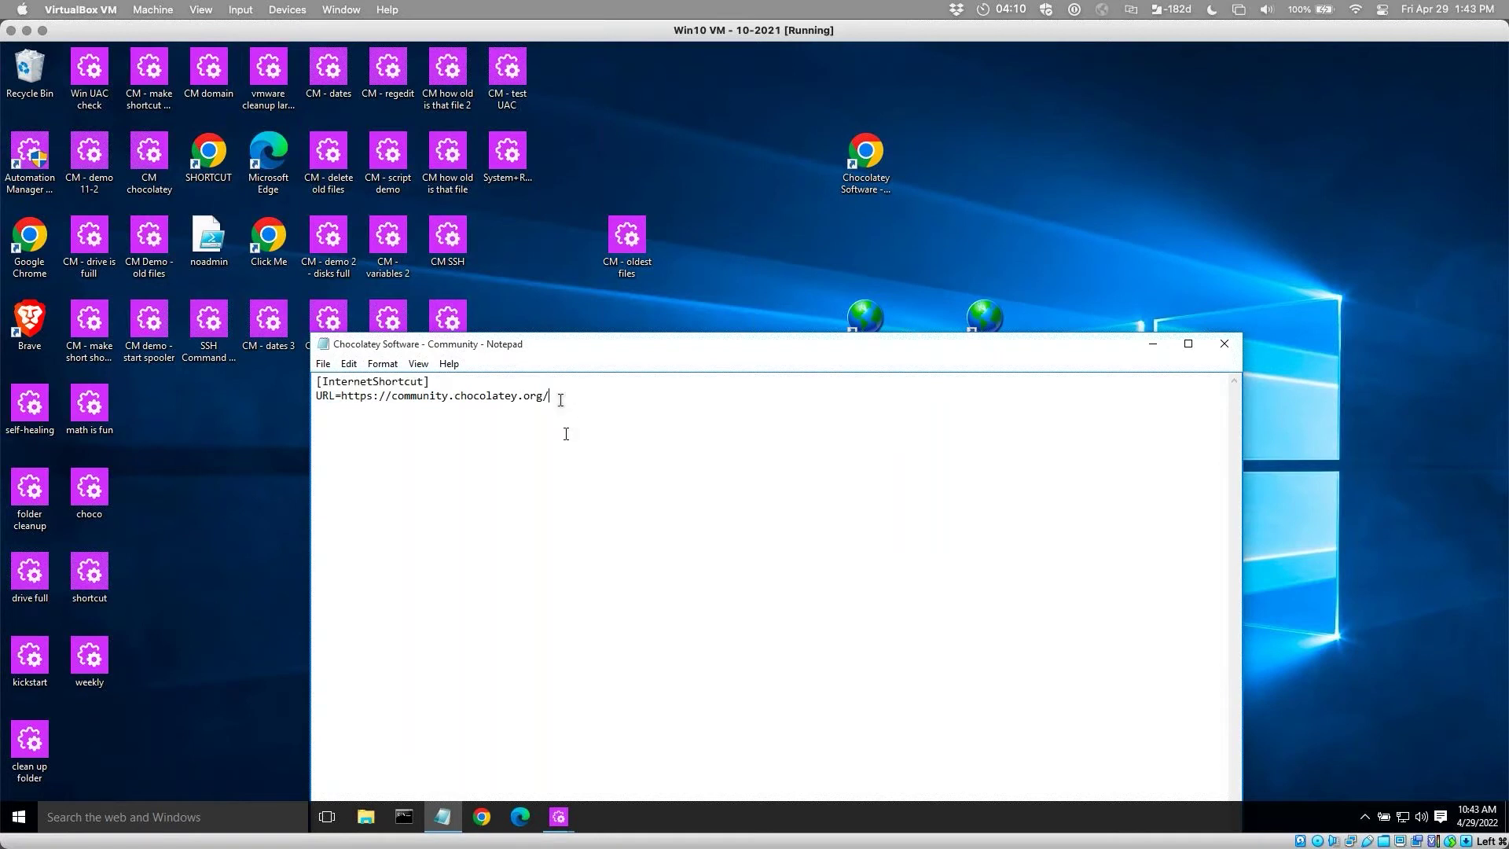
pyautogui.moveTo(557, 434); pyautogui.dragTo(281, 357)
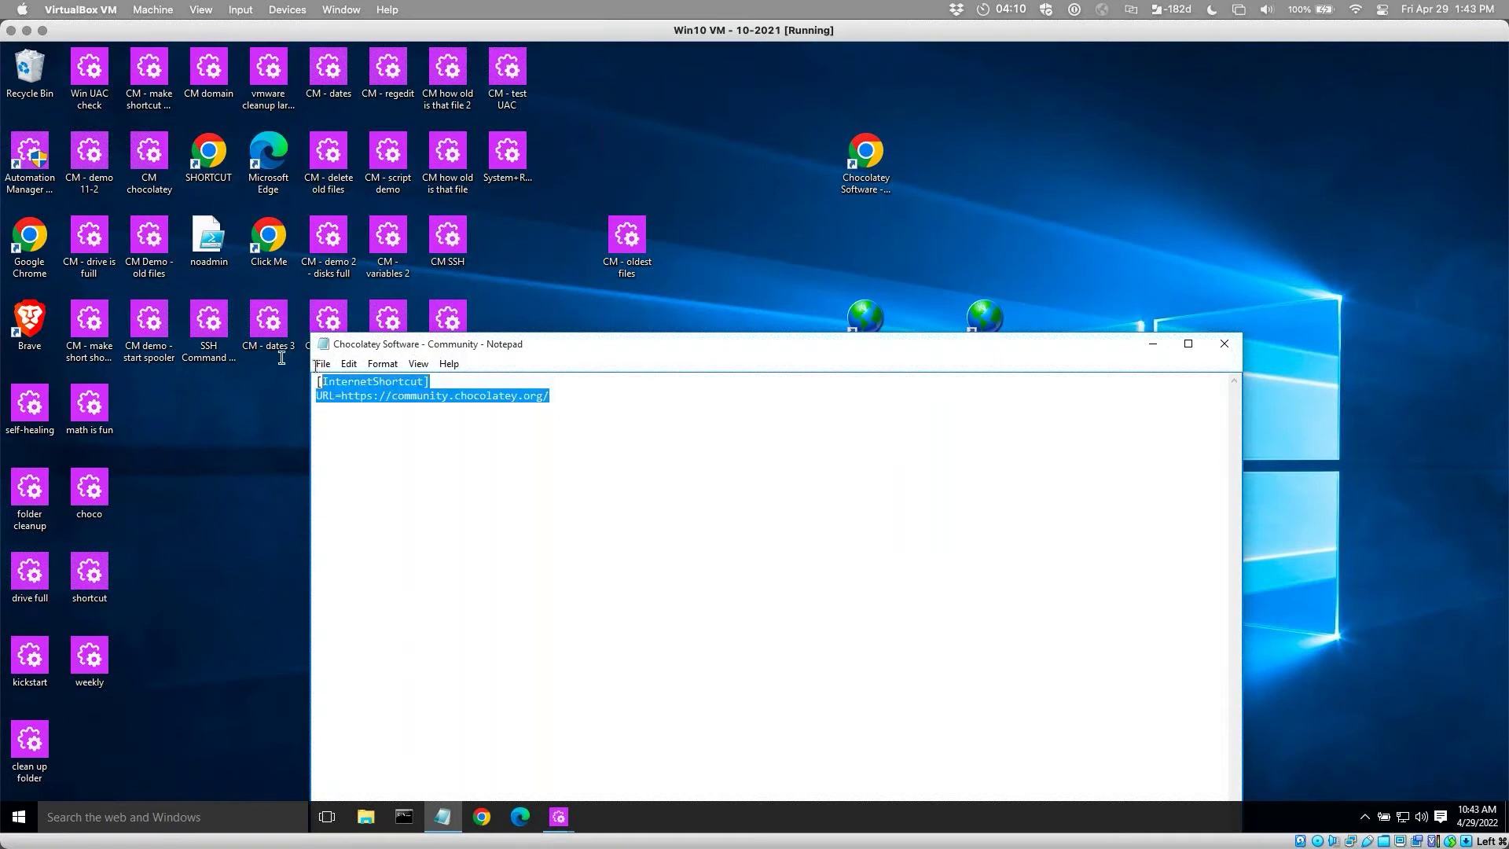
pyautogui.click(1224, 344)
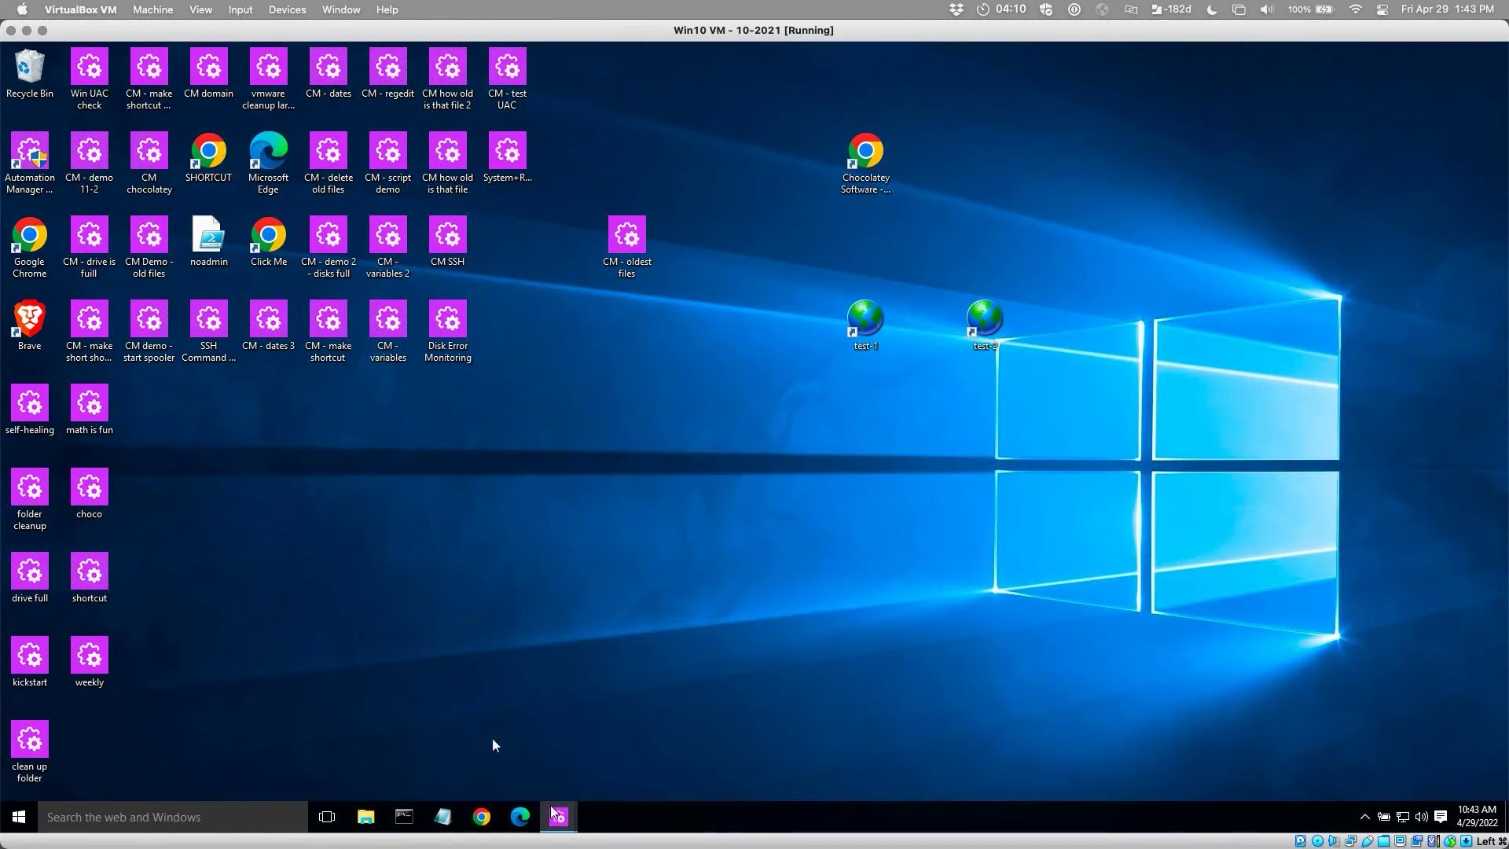
# Close the empty Automation Manager window and switch to the one containing the choco policy.
pyautogui.moveTo(564, 819)
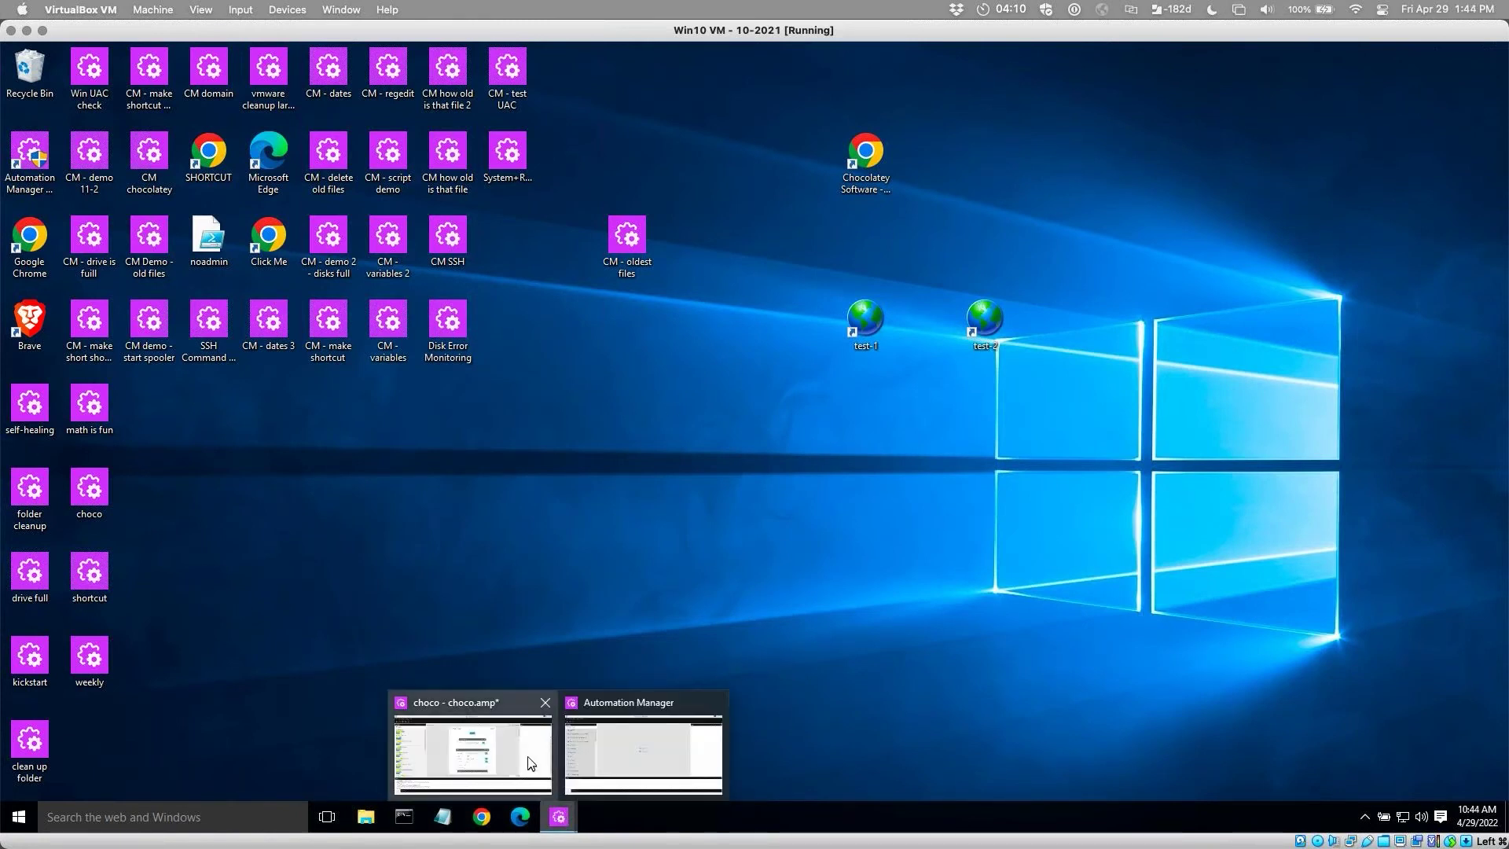
pyautogui.moveTo(548, 734)
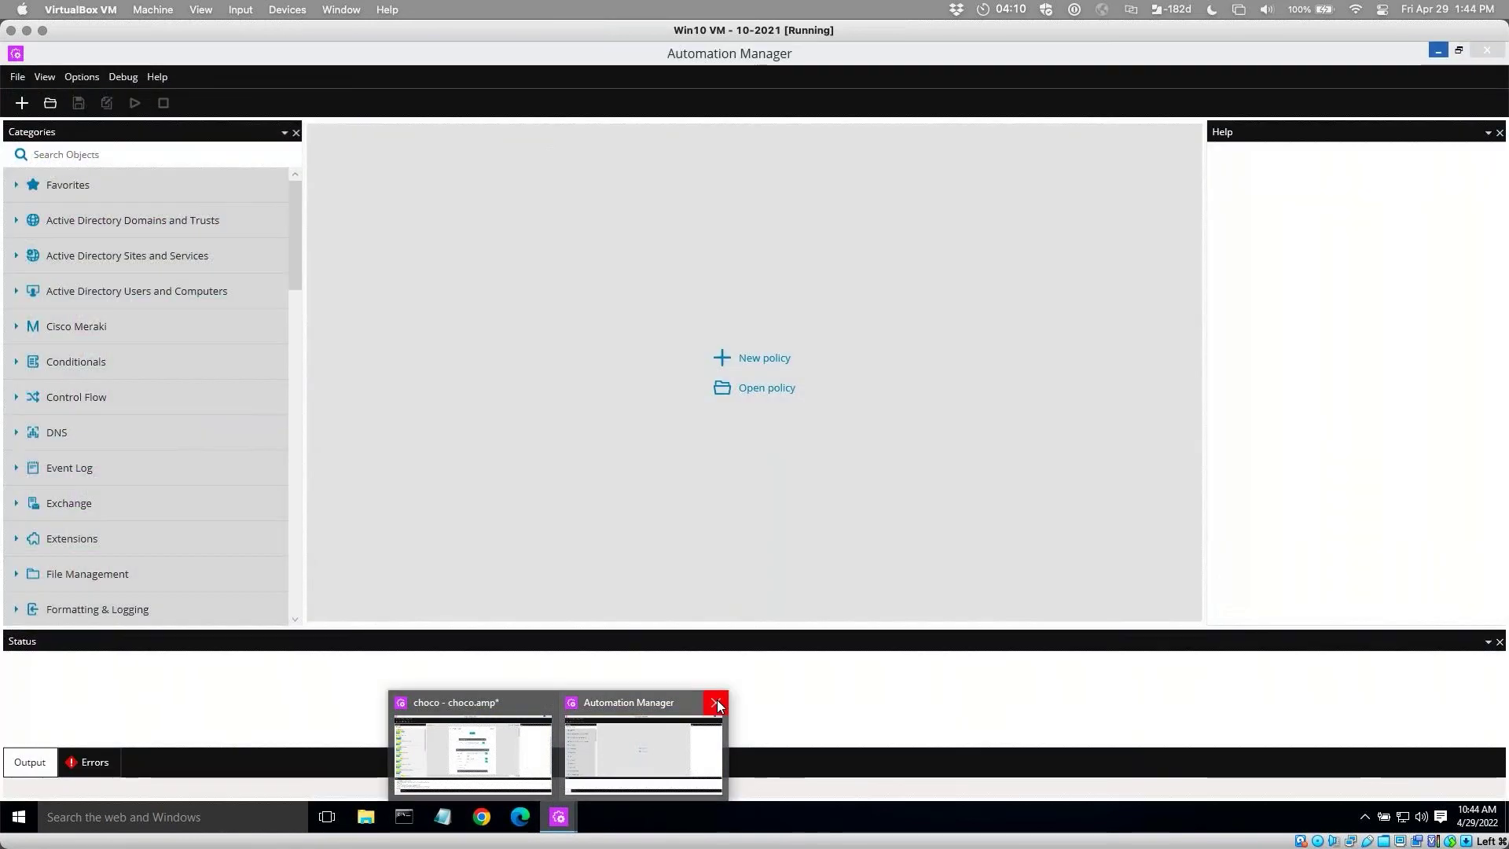
pyautogui.click(715, 702)
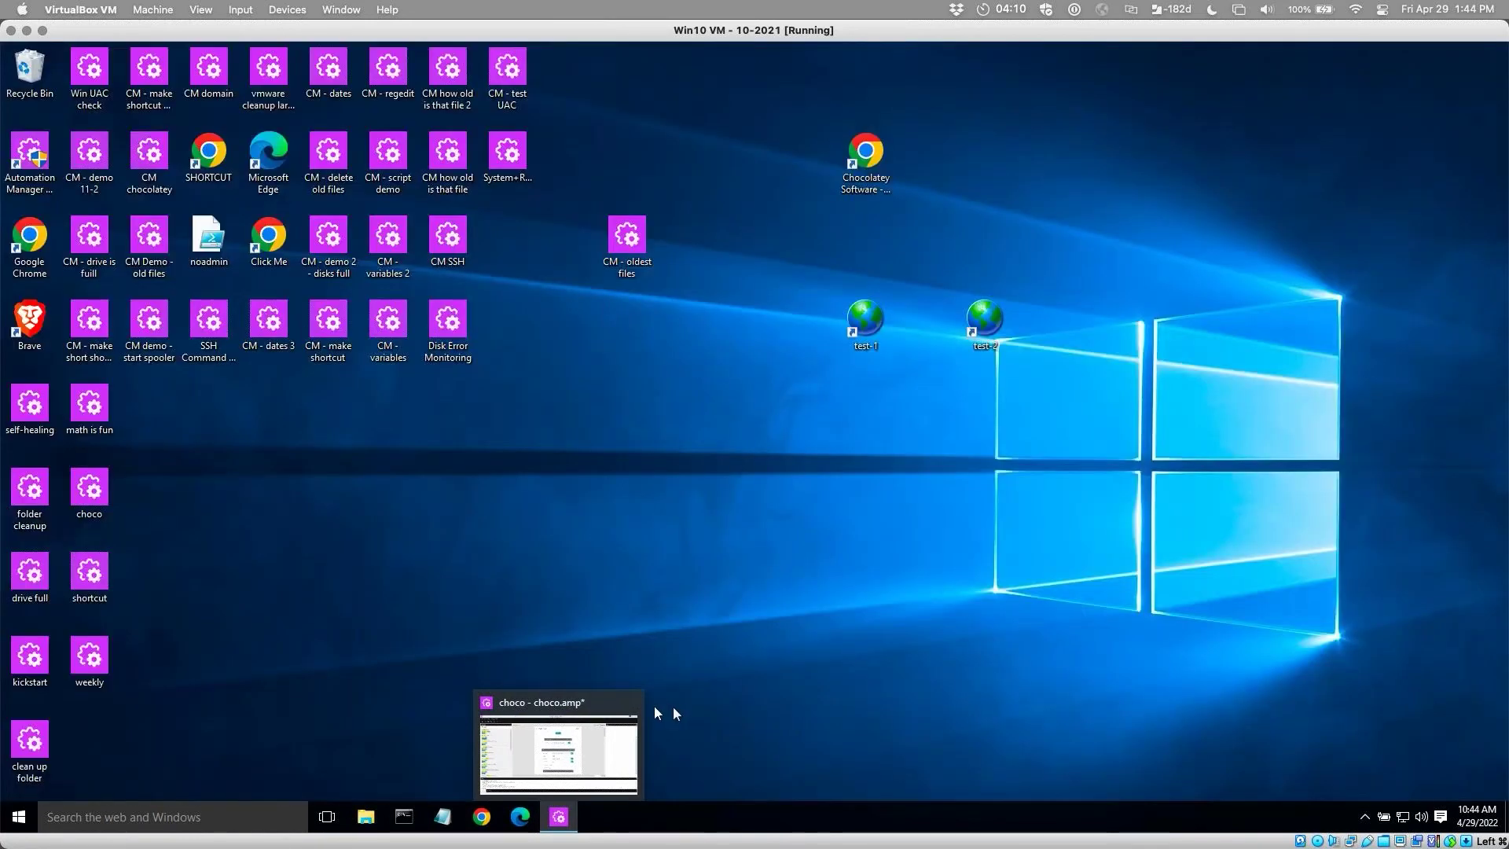
pyautogui.click(587, 737)
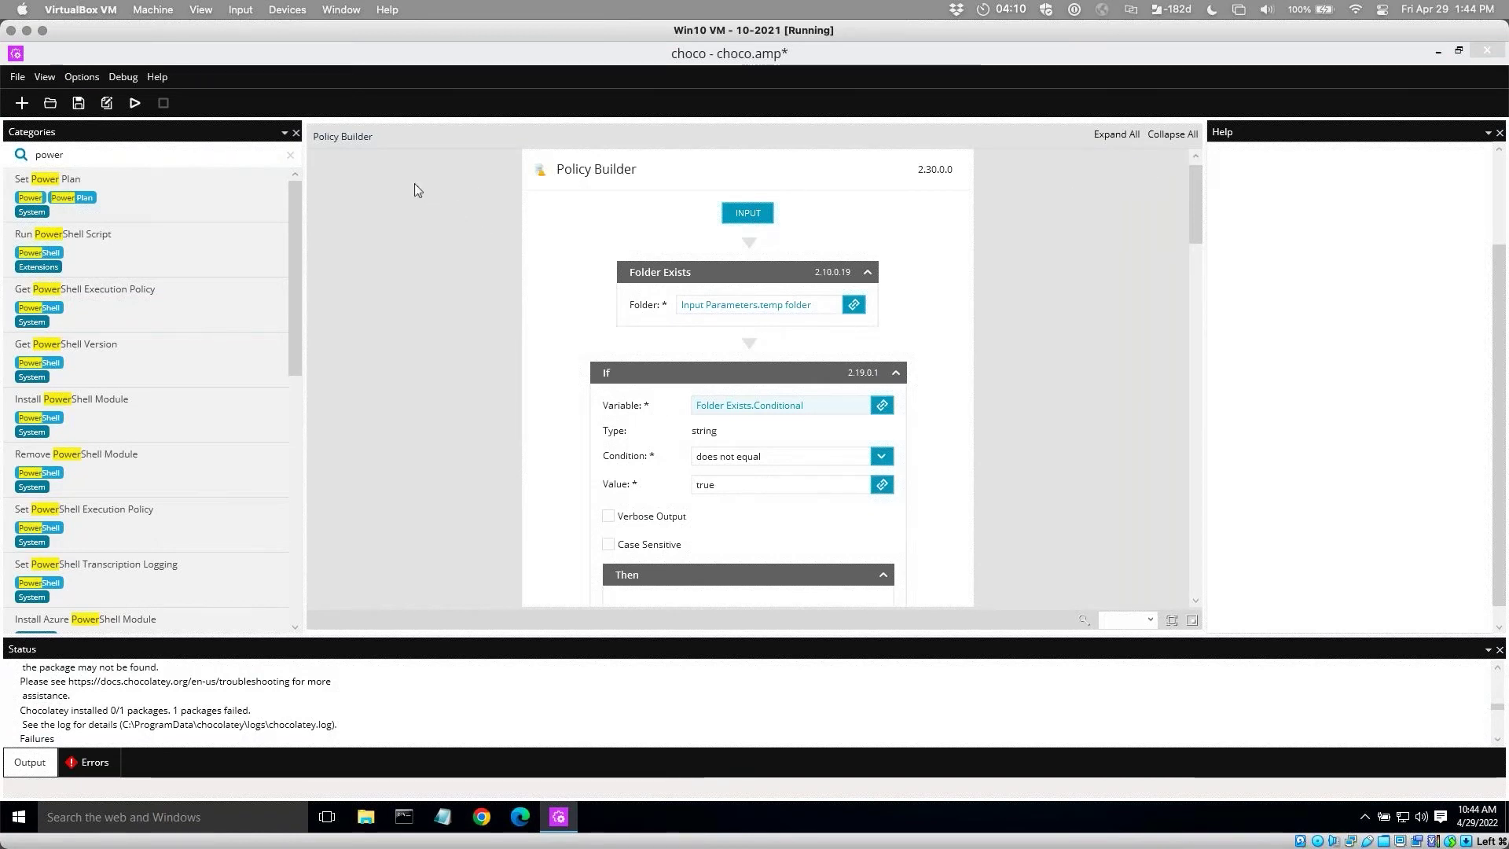
# Save the choco policy's changes and create a new policy named shortcut with the description url.
pyautogui.click(23, 103)
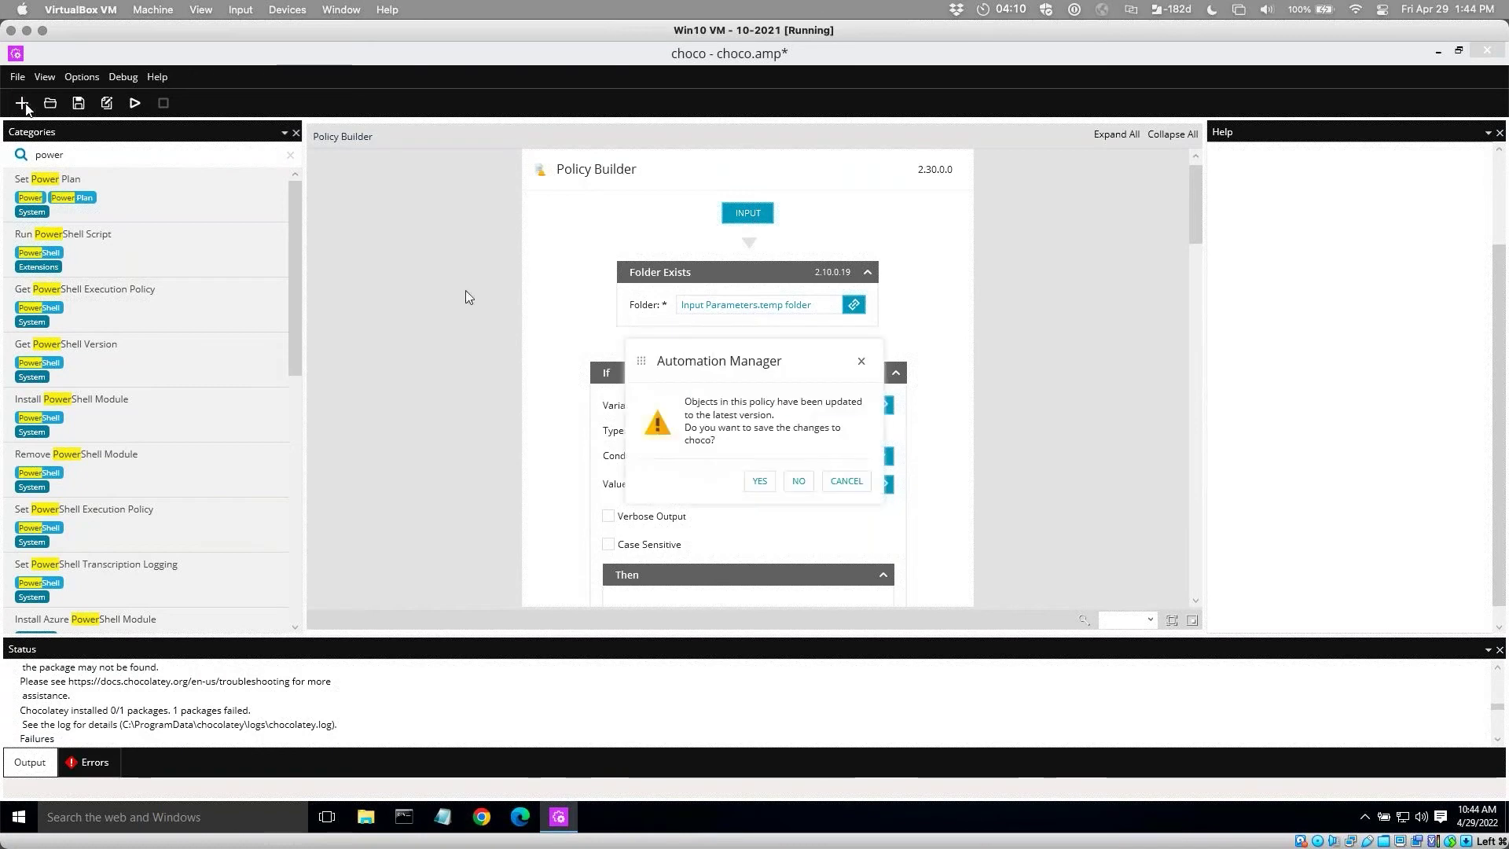
pyautogui.click(759, 481)
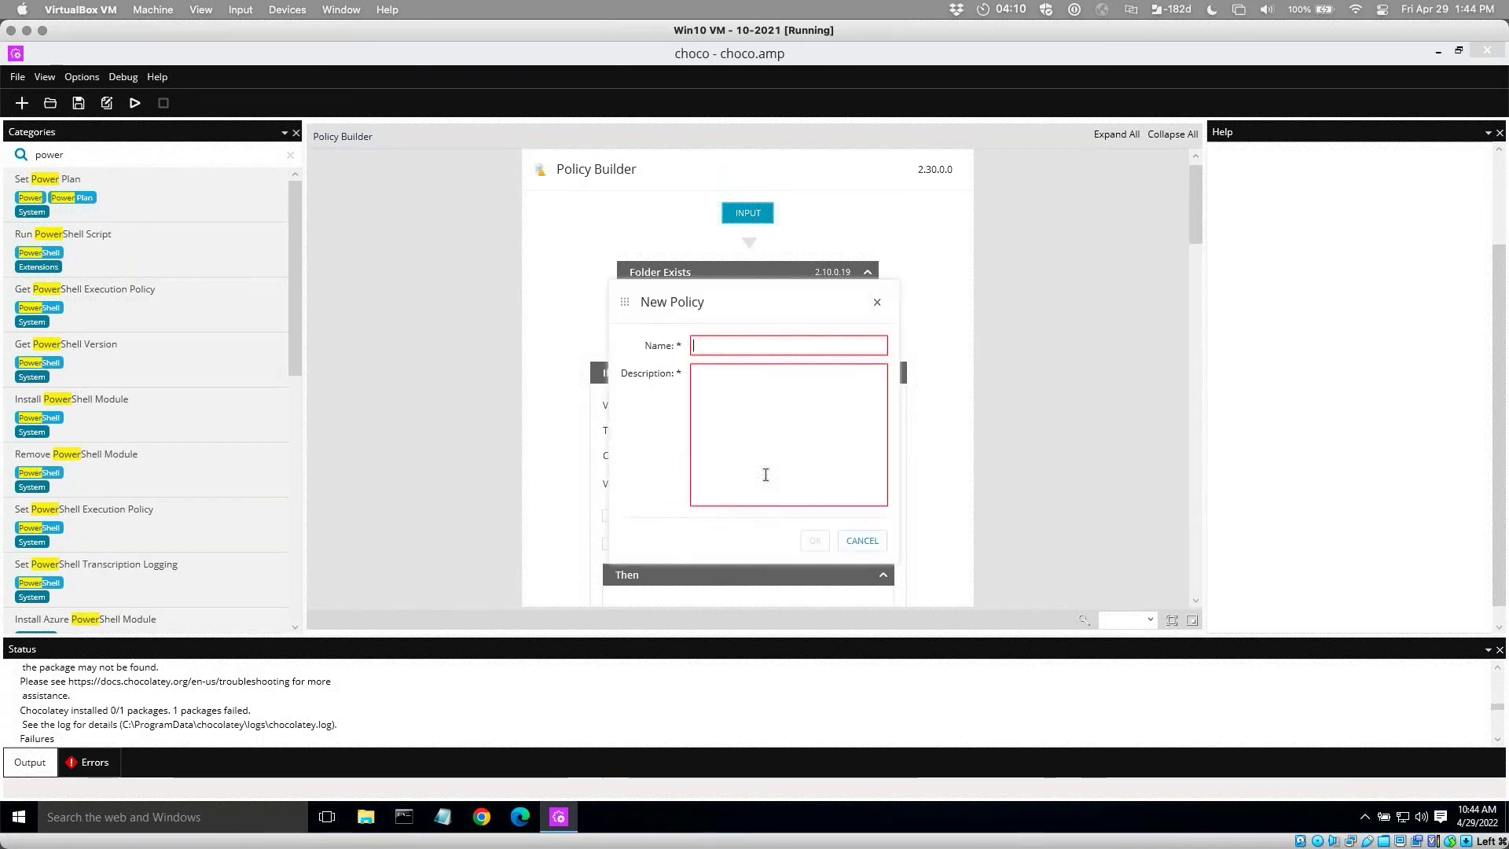
pyautogui.write('shortcut')
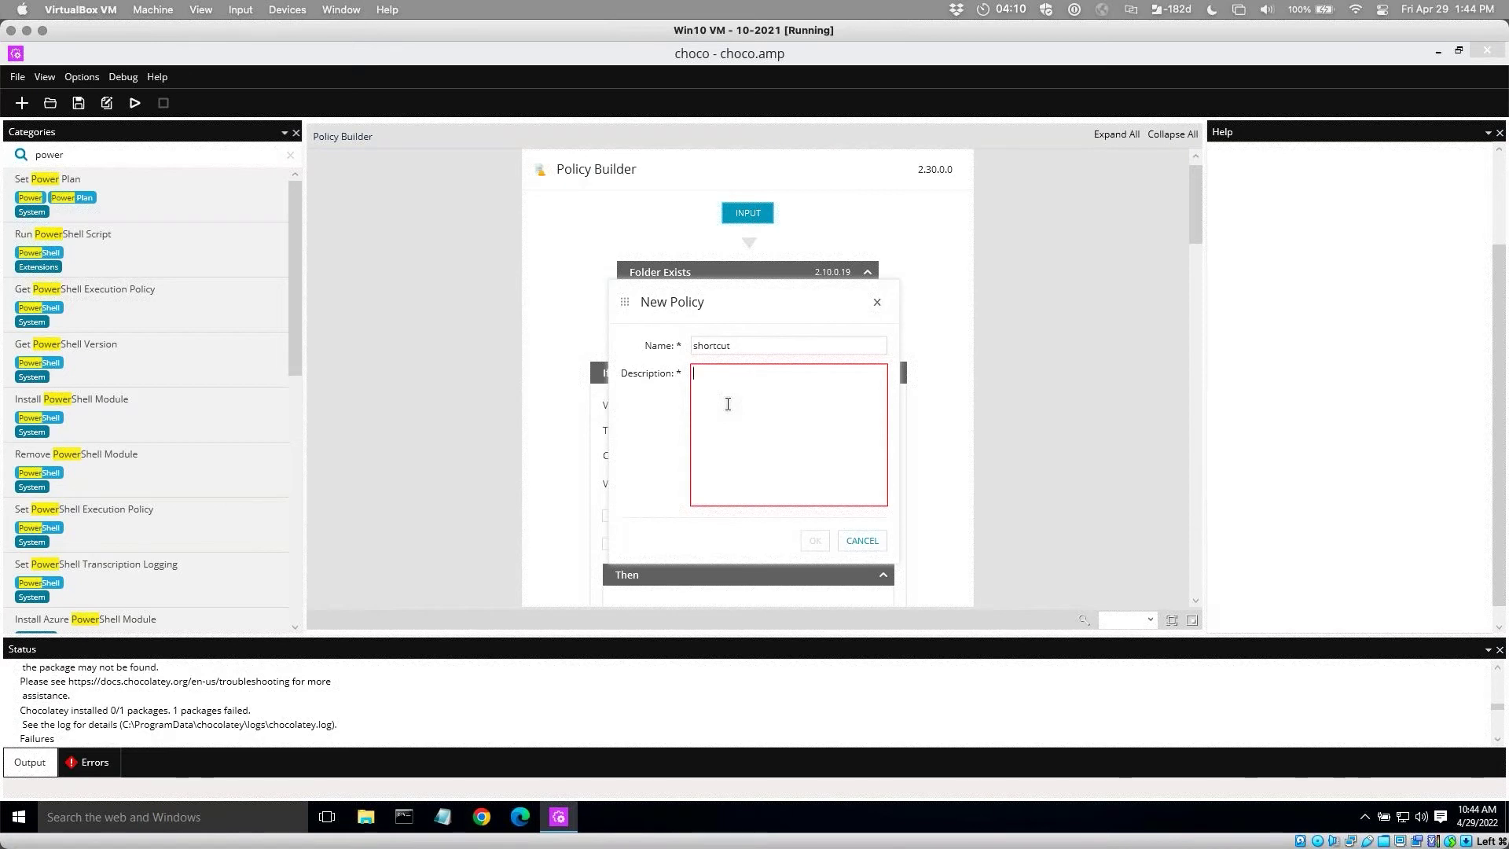
pyautogui.write('url')
pyautogui.click(821, 541)
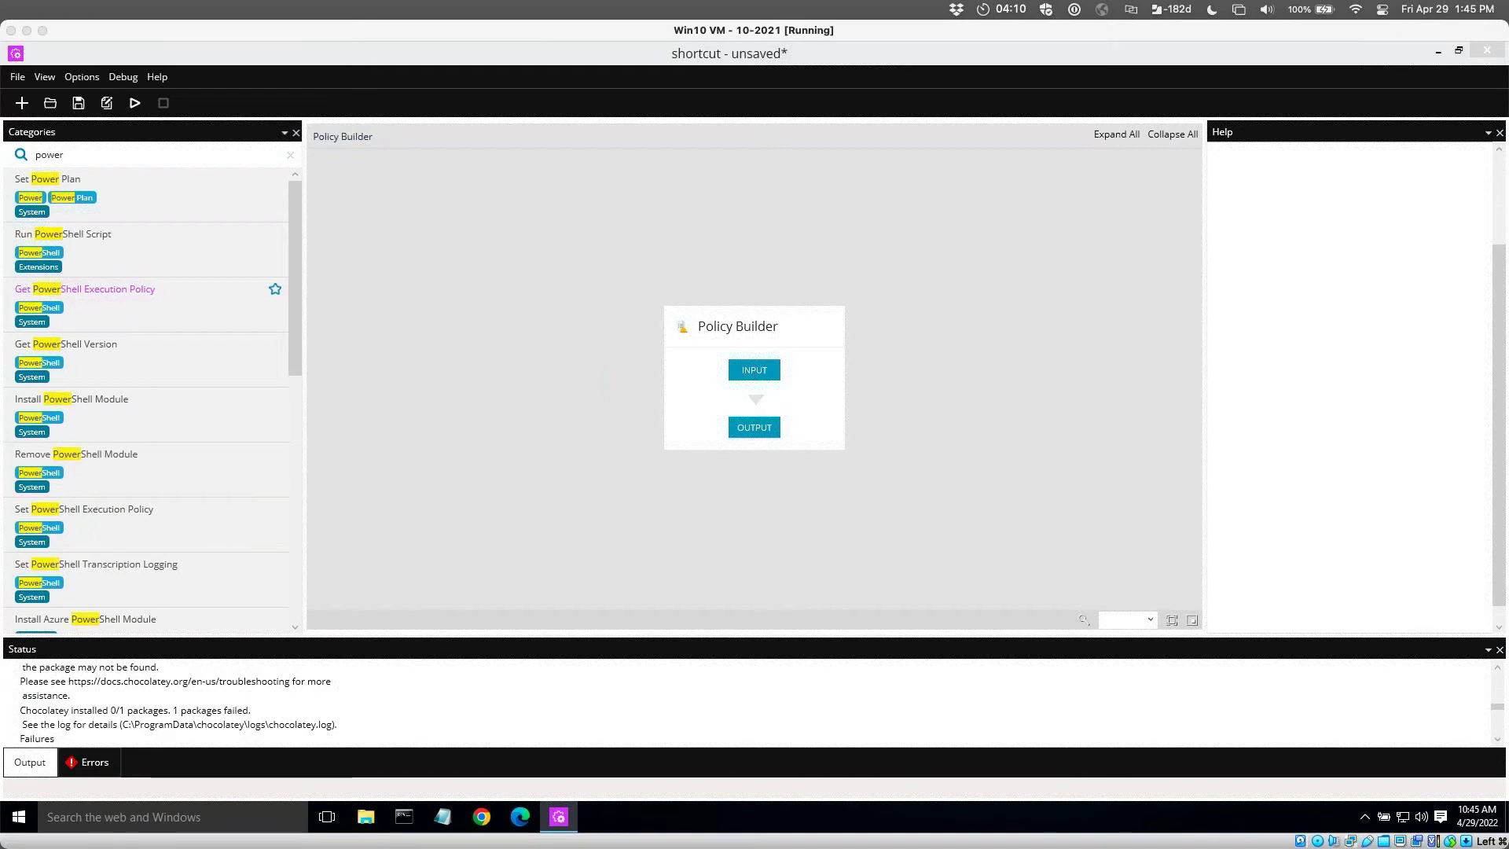
pyautogui.click(52, 104)
pyautogui.click(759, 482)
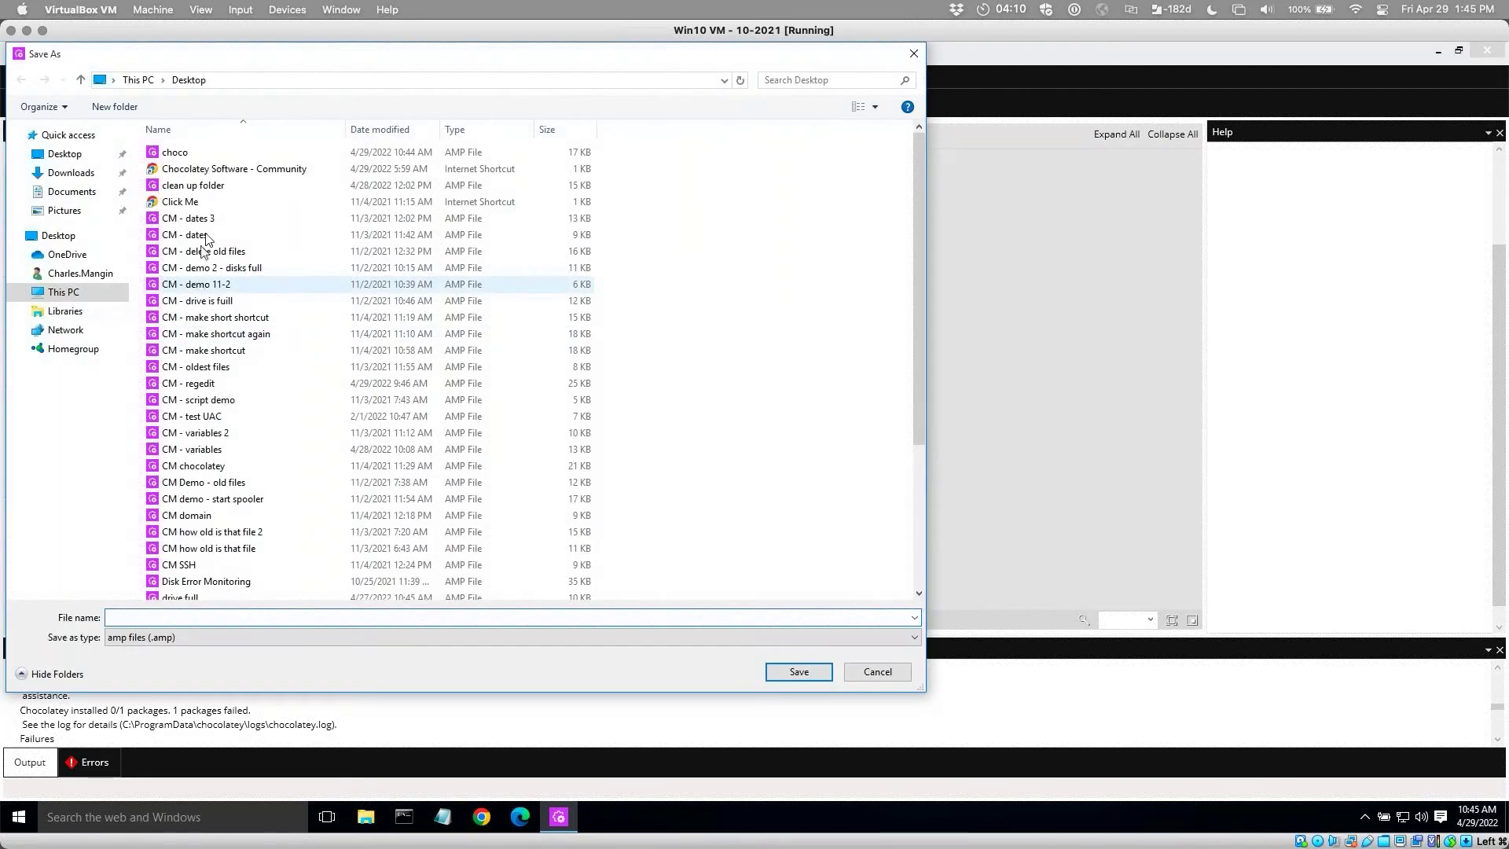
pyautogui.doubleClick(180, 159)
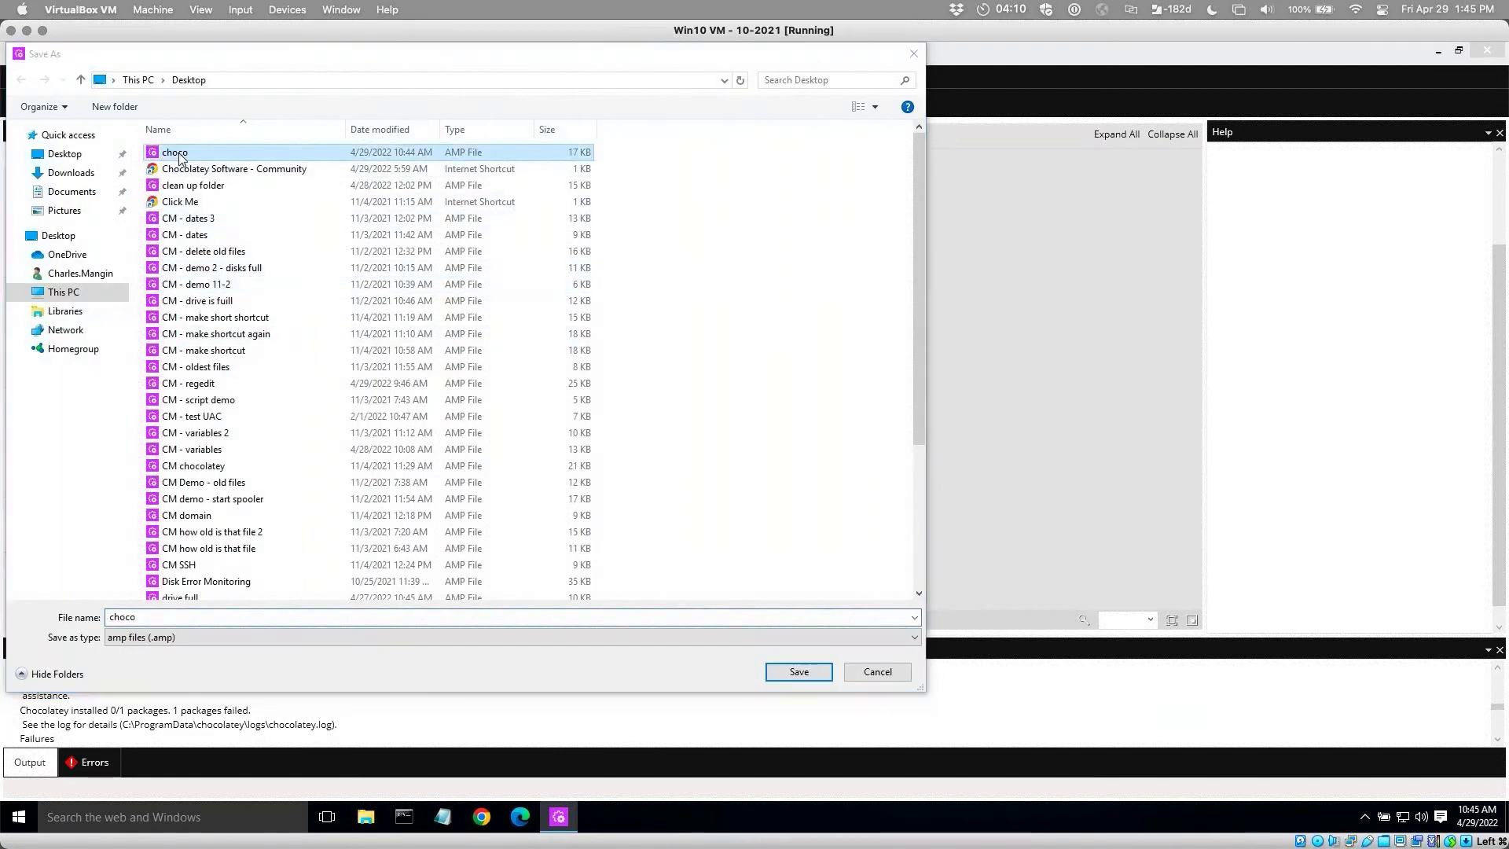
pyautogui.click(887, 489)
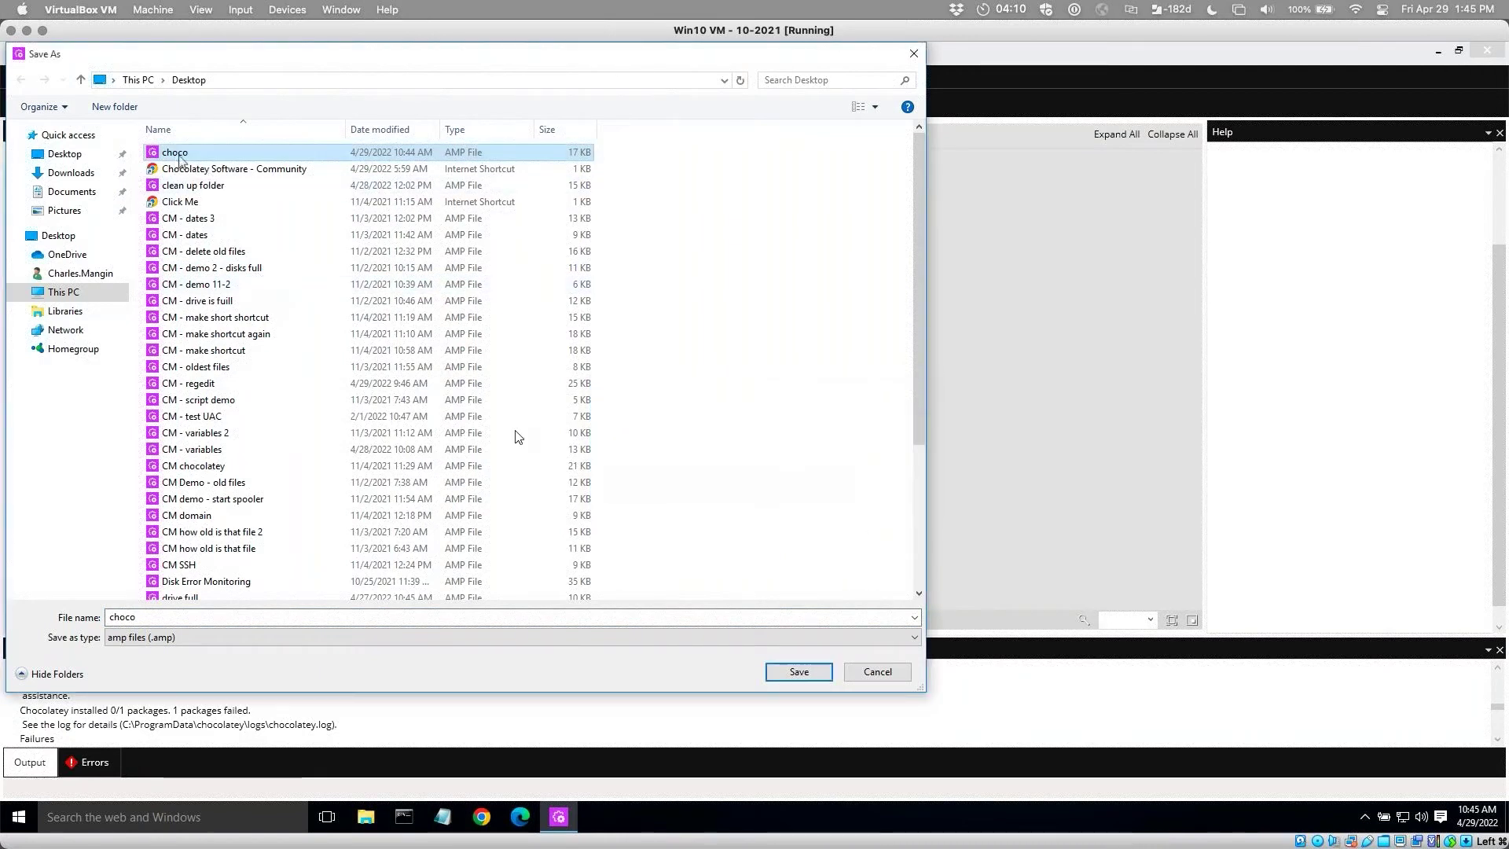
pyautogui.click(878, 671)
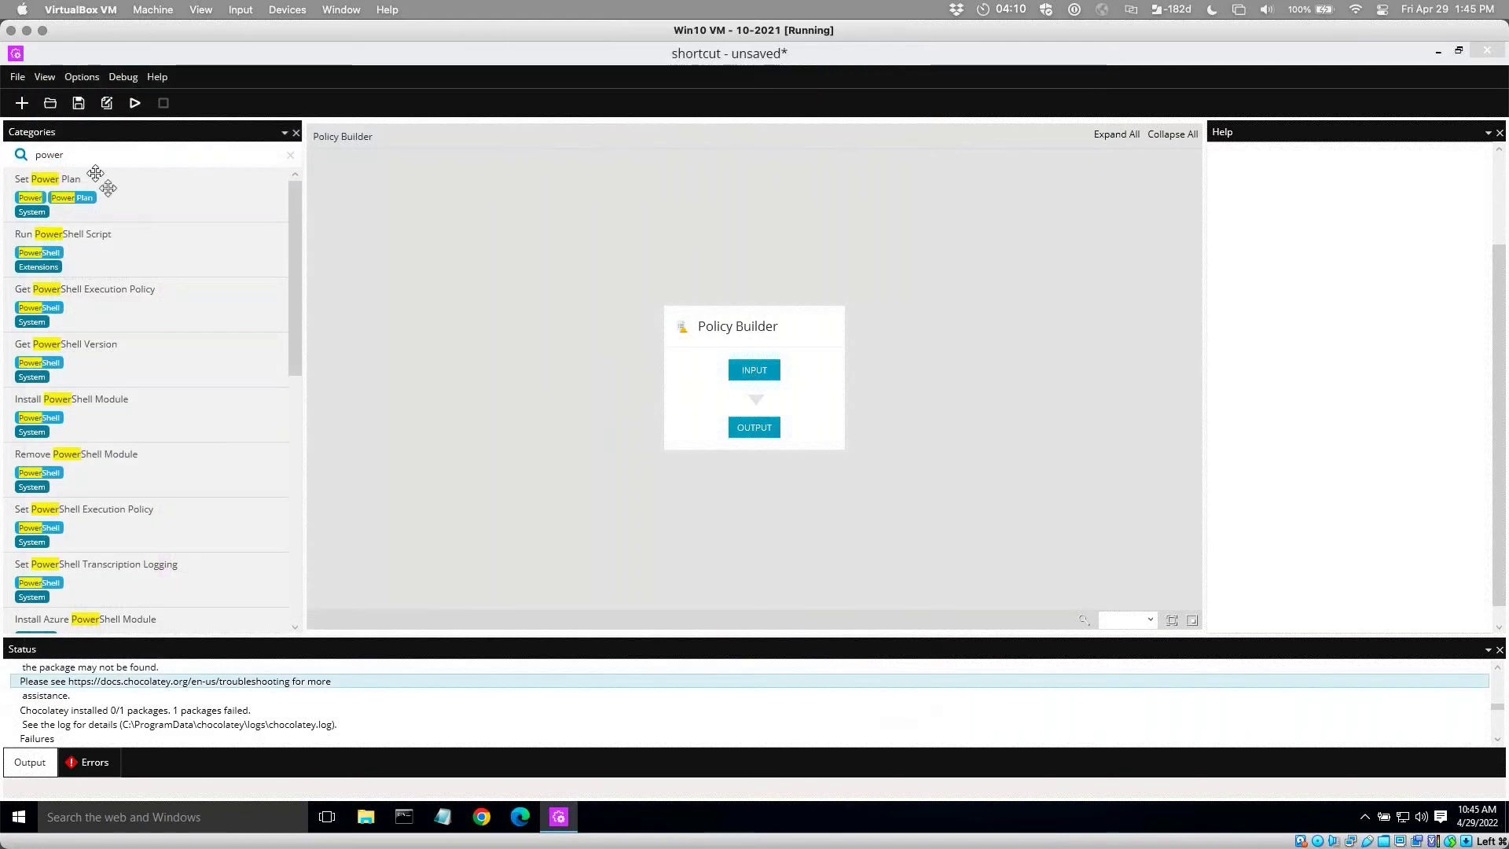
# Open the choco policy from the Desktop, discarding the unsaved shortcut policy.
pyautogui.click(51, 103)
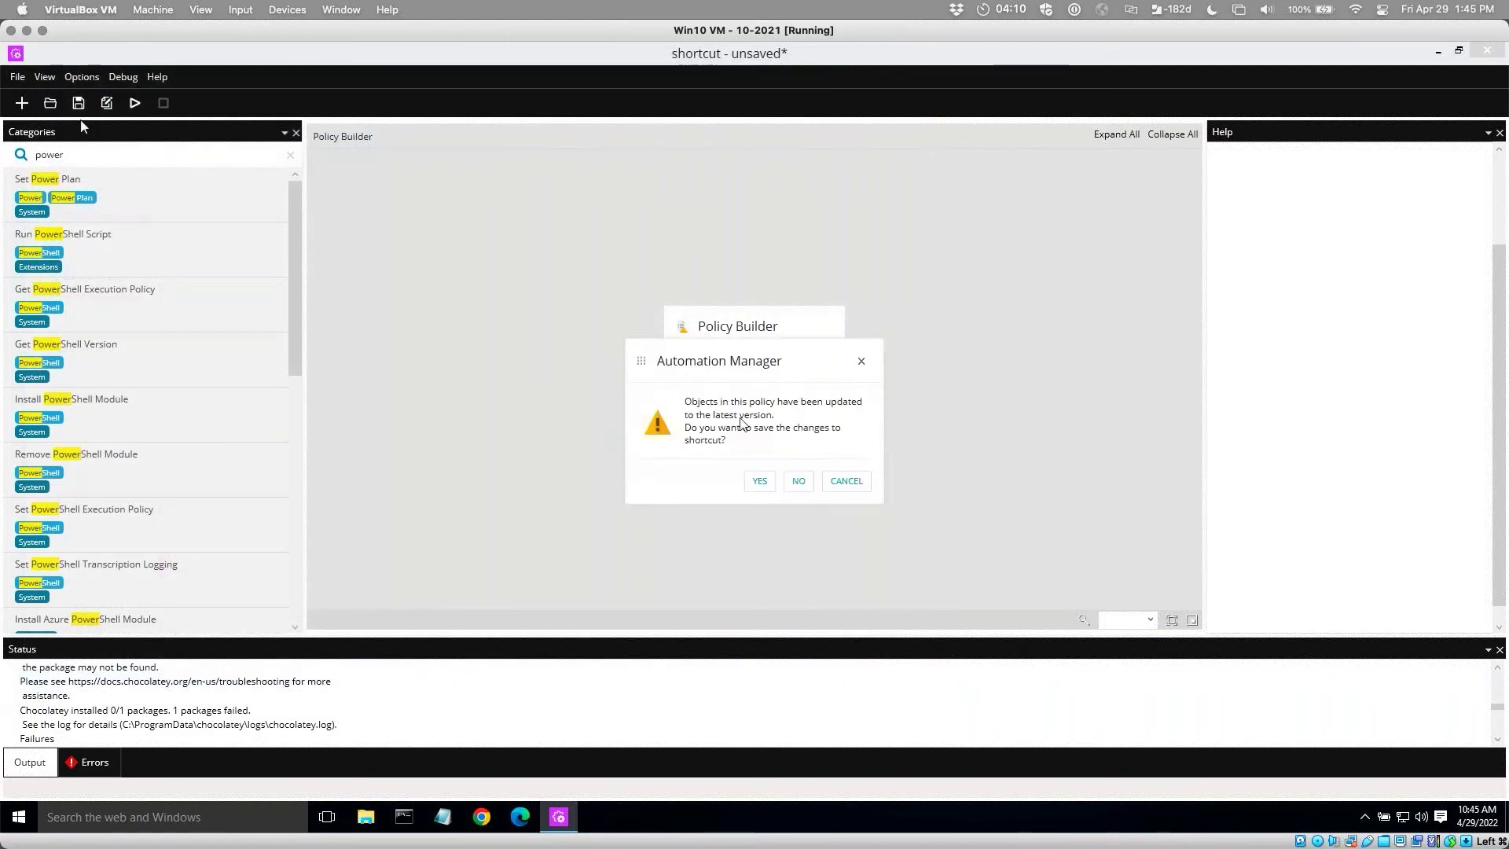
pyautogui.click(799, 481)
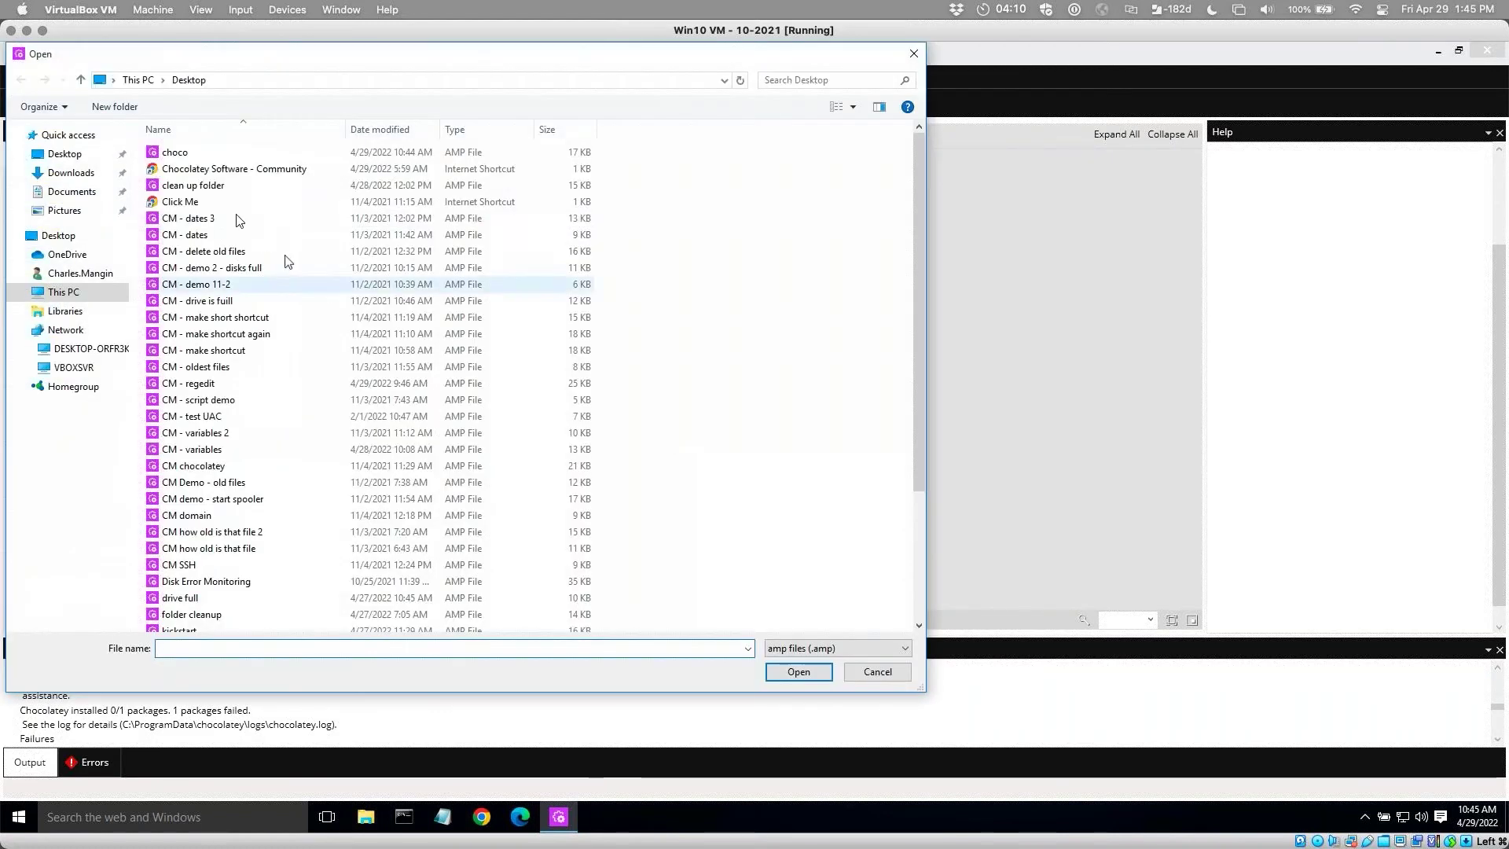
pyautogui.press('Escape')
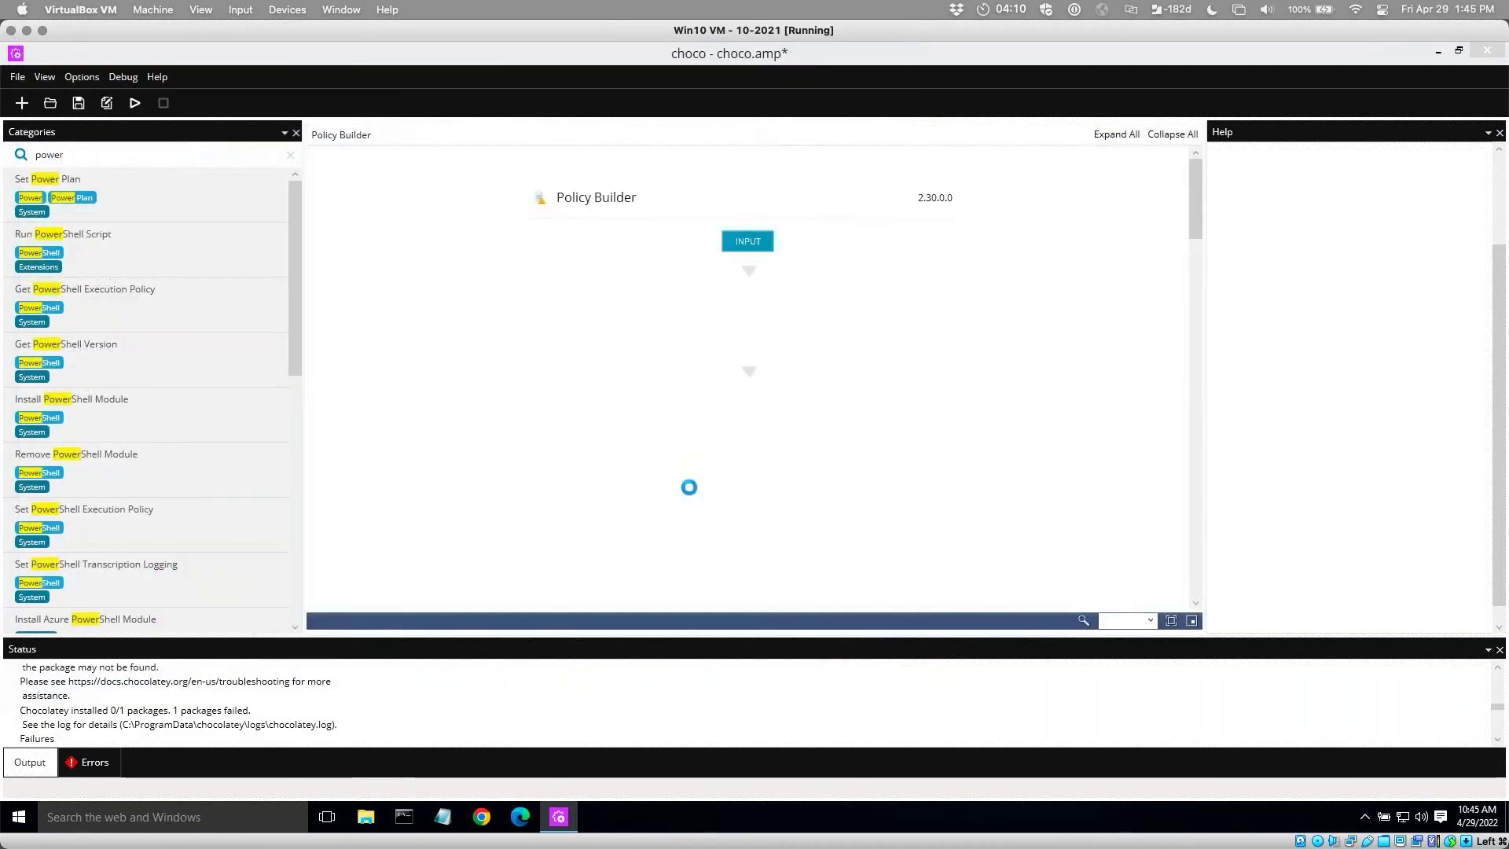
# Show the script of the Run PowerShell Script object inside the If block's Then branch.
pyautogui.moveTo(1193, 229); pyautogui.dragTo(1193, 397)
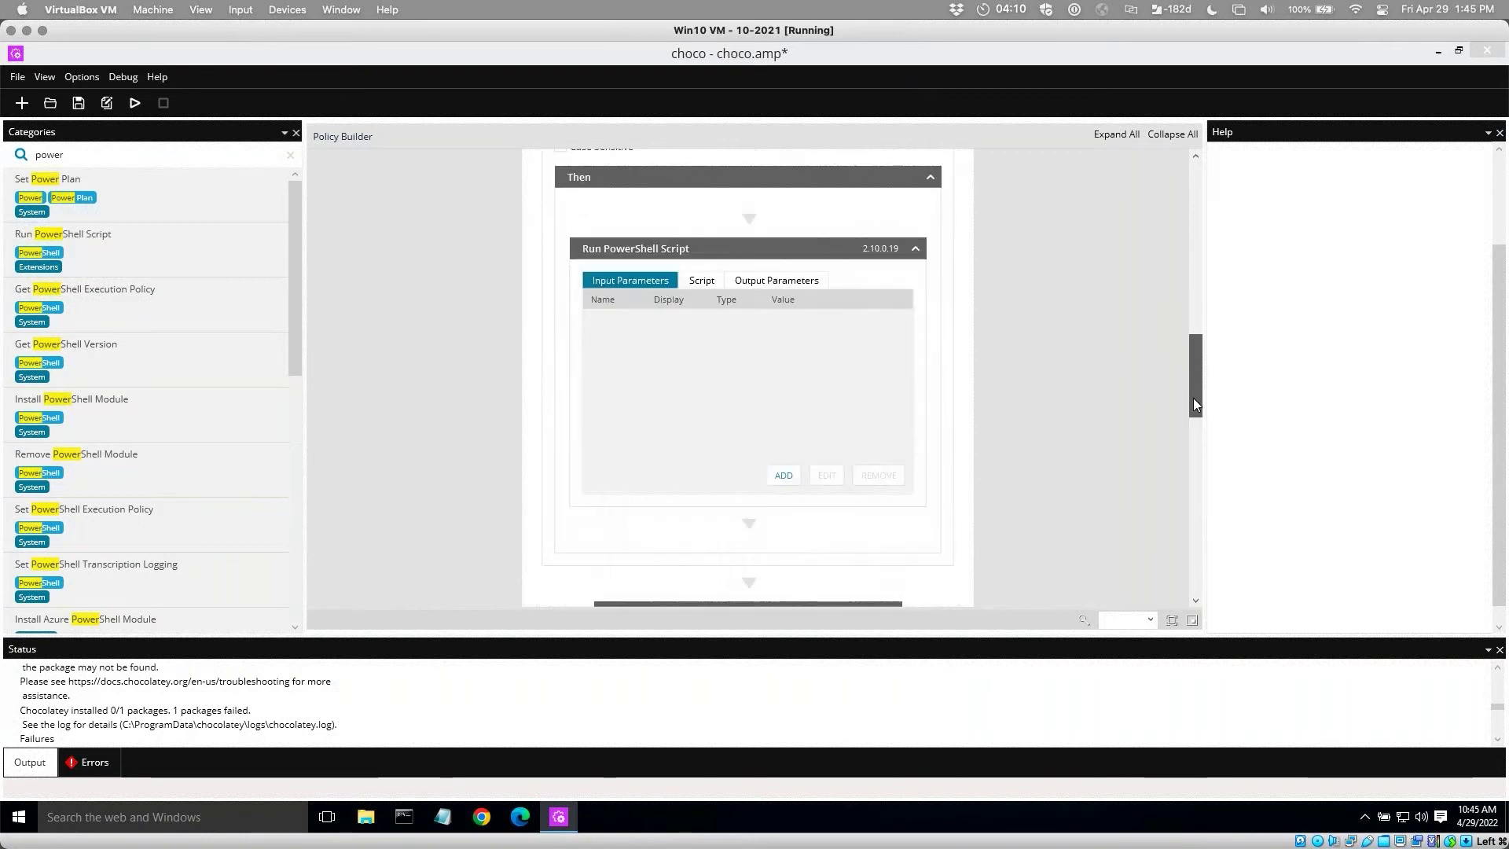
pyautogui.click(700, 281)
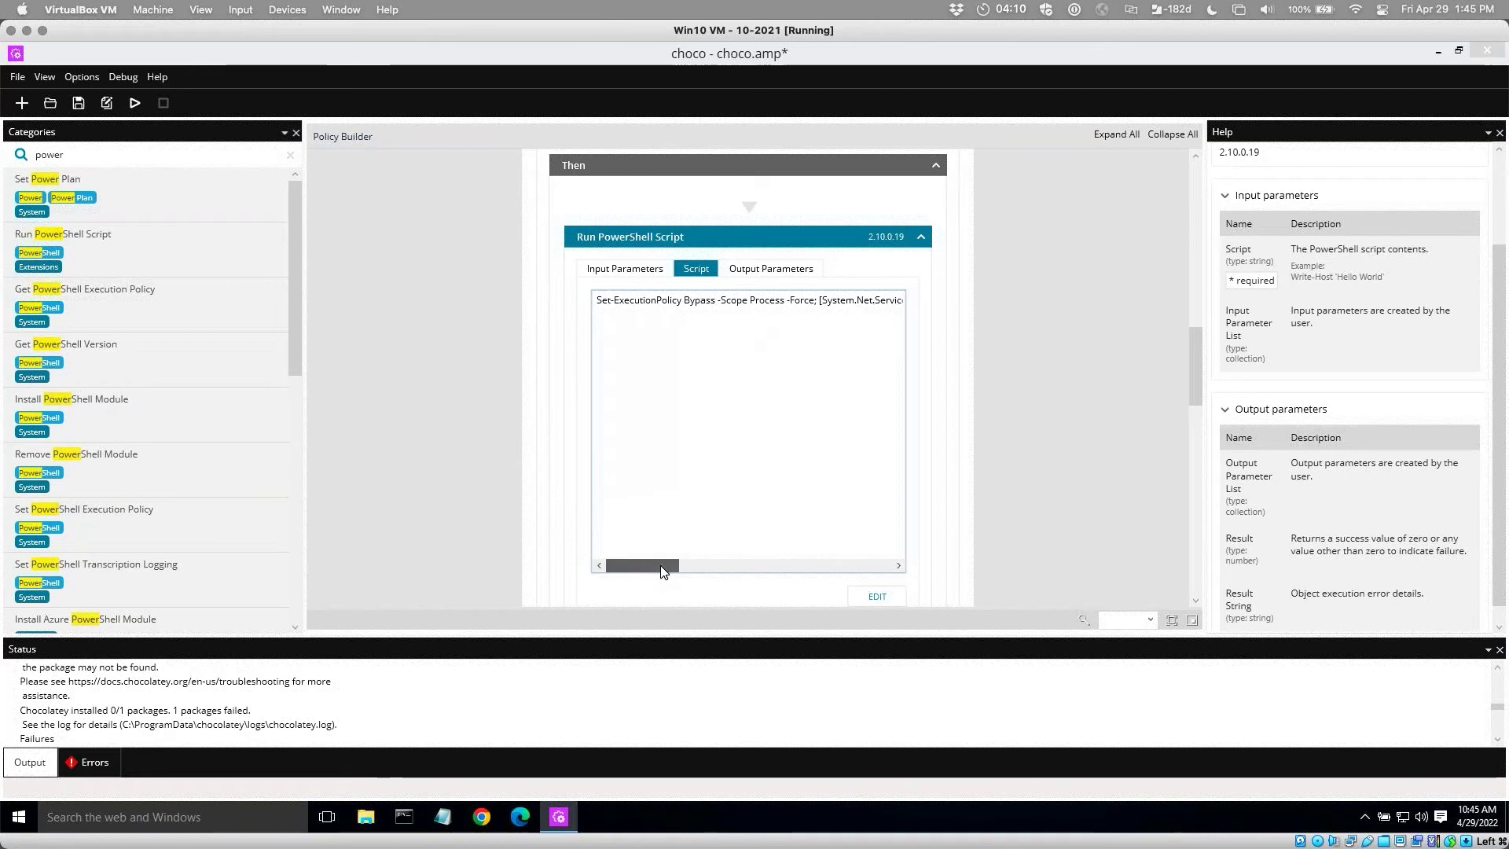
pyautogui.click(1072, 520)
# Show the script of the Run PowerShell Script object below Format String and highlight its choco install $app -Y line.
pyautogui.moveTo(1194, 380); pyautogui.dragTo(1191, 533)
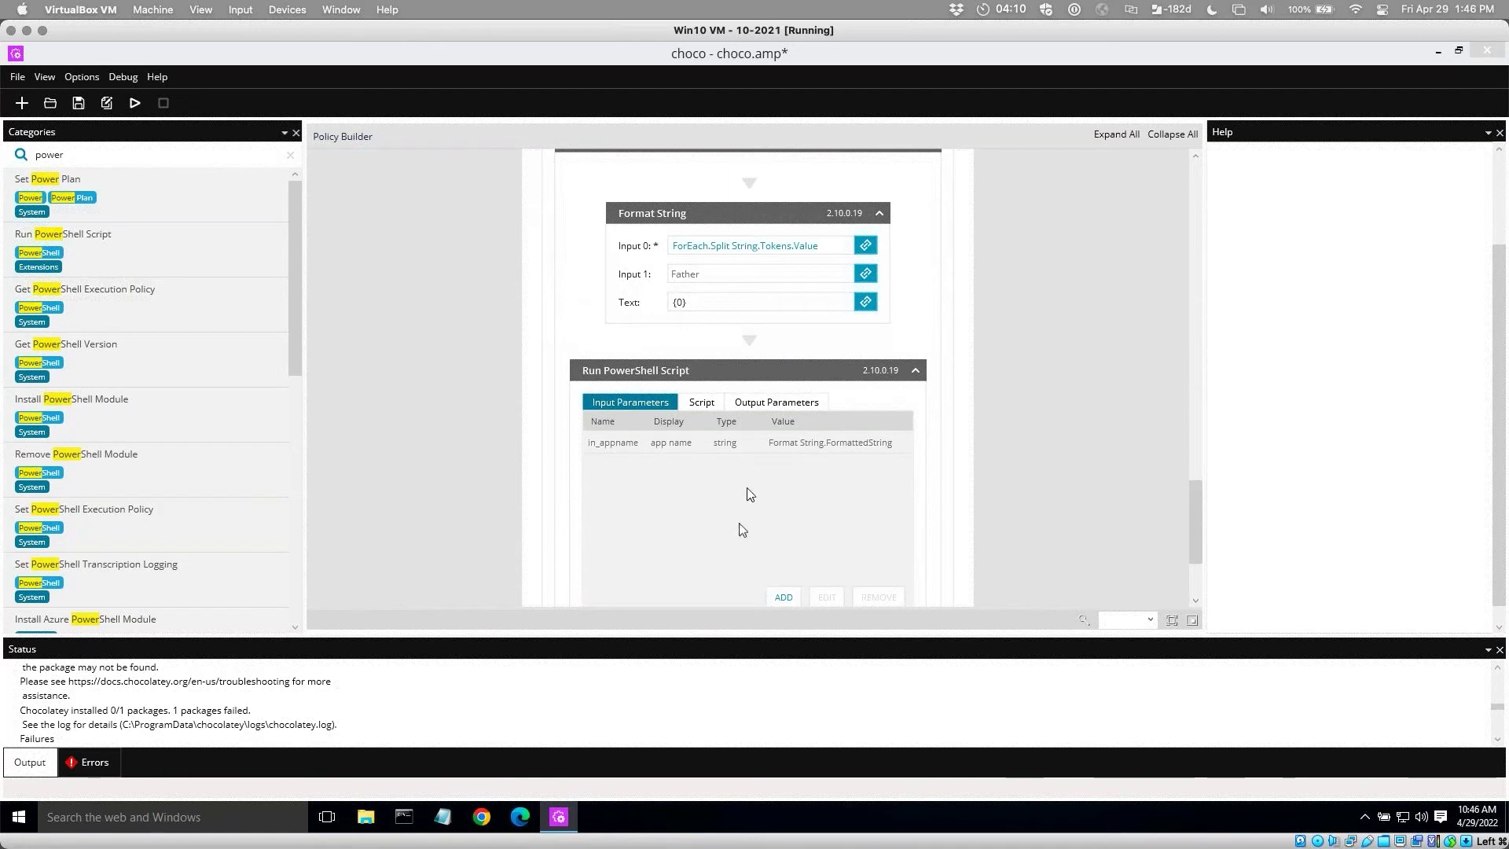
pyautogui.click(711, 402)
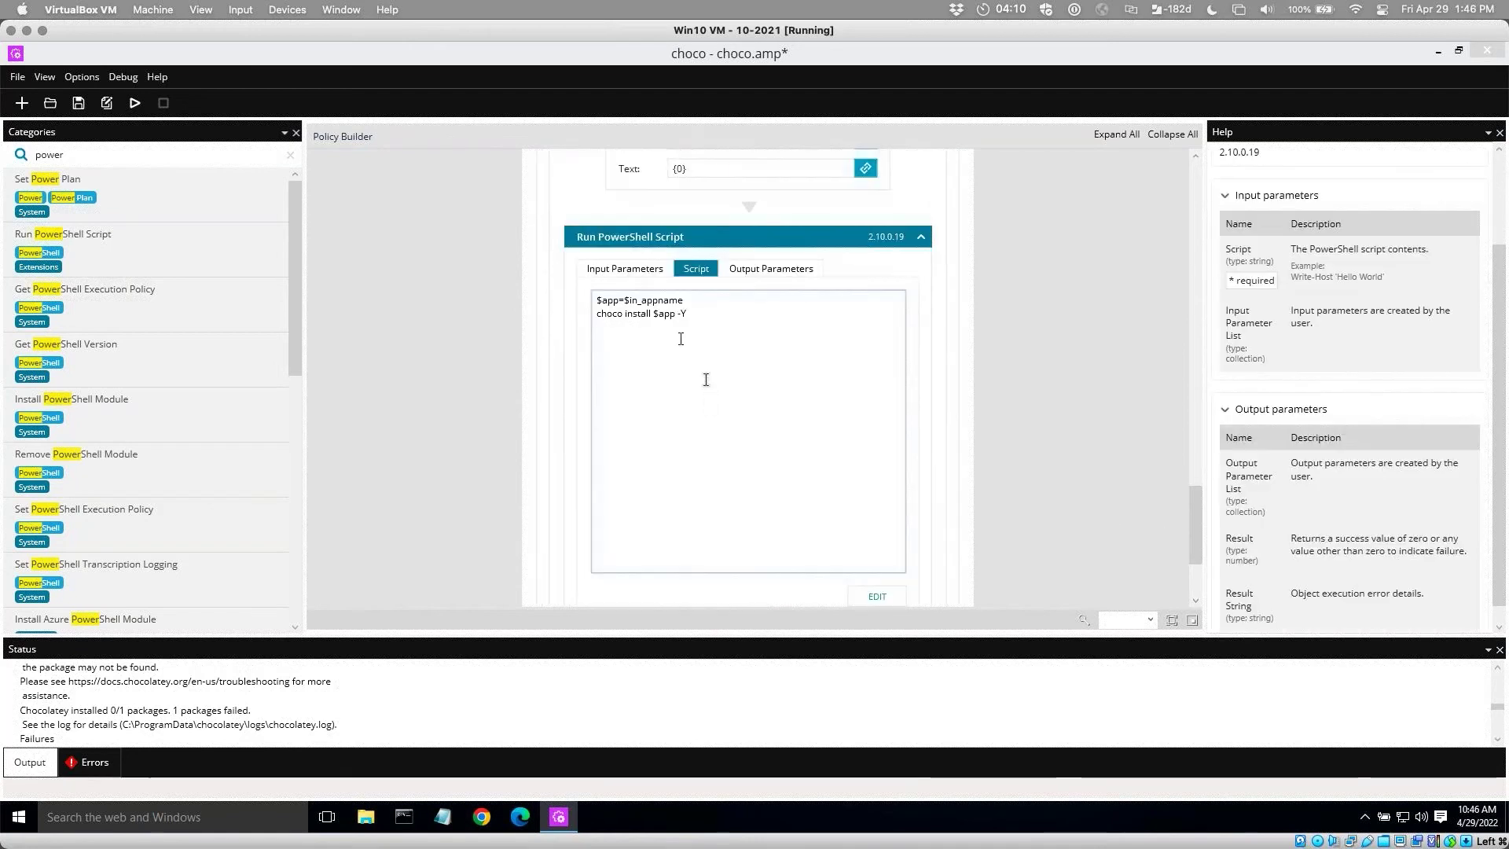
pyautogui.doubleClick(609, 314)
pyautogui.moveTo(655, 321); pyautogui.dragTo(689, 314)
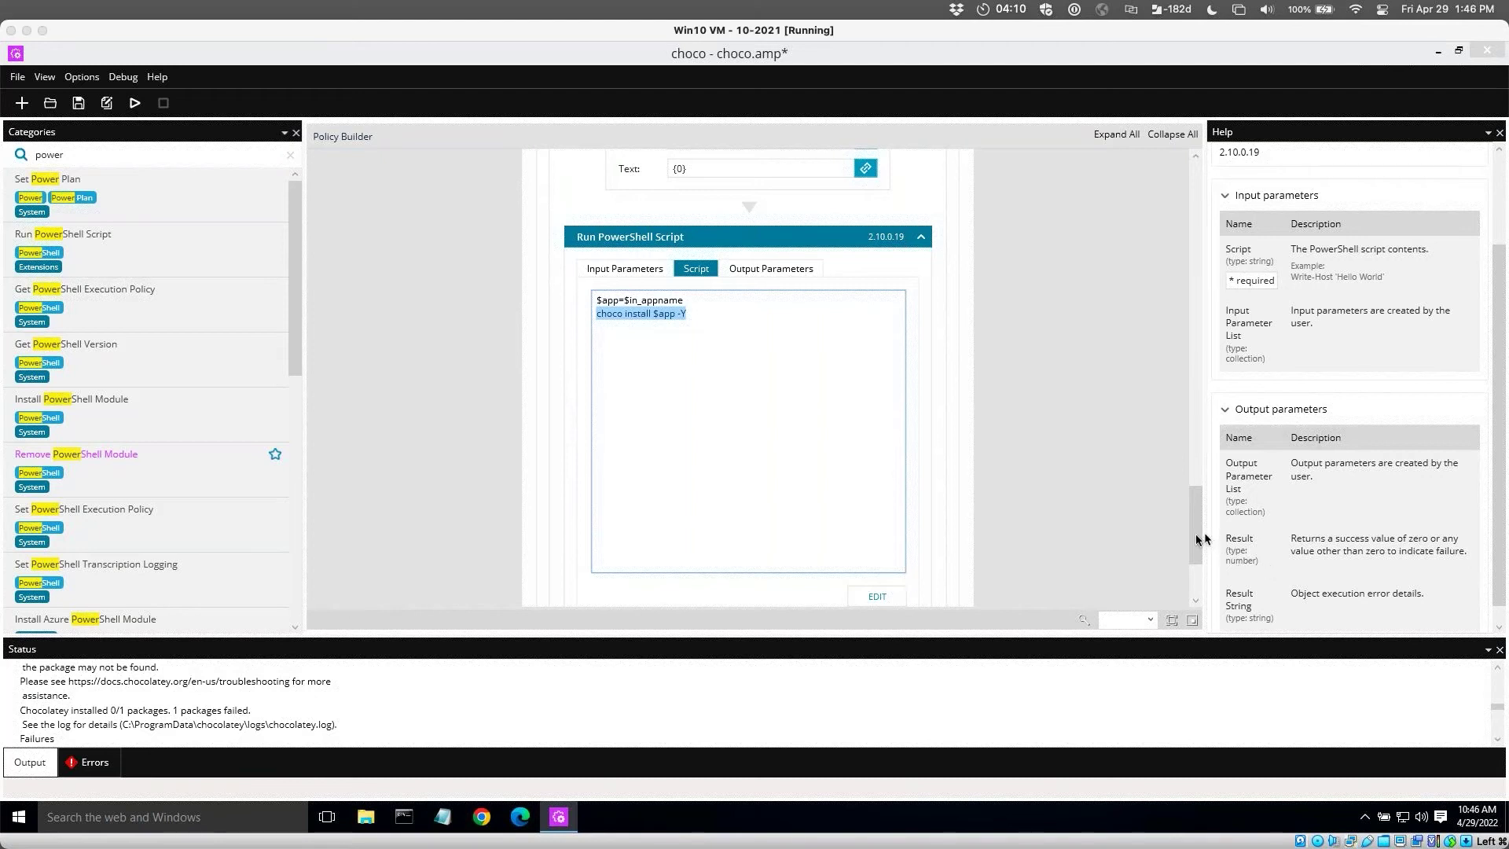
# Examine the Set-ExecutionPolicy script in the If block along its length, then review the policy back up to its start.
pyautogui.moveTo(1192, 535); pyautogui.dragTo(1191, 353)
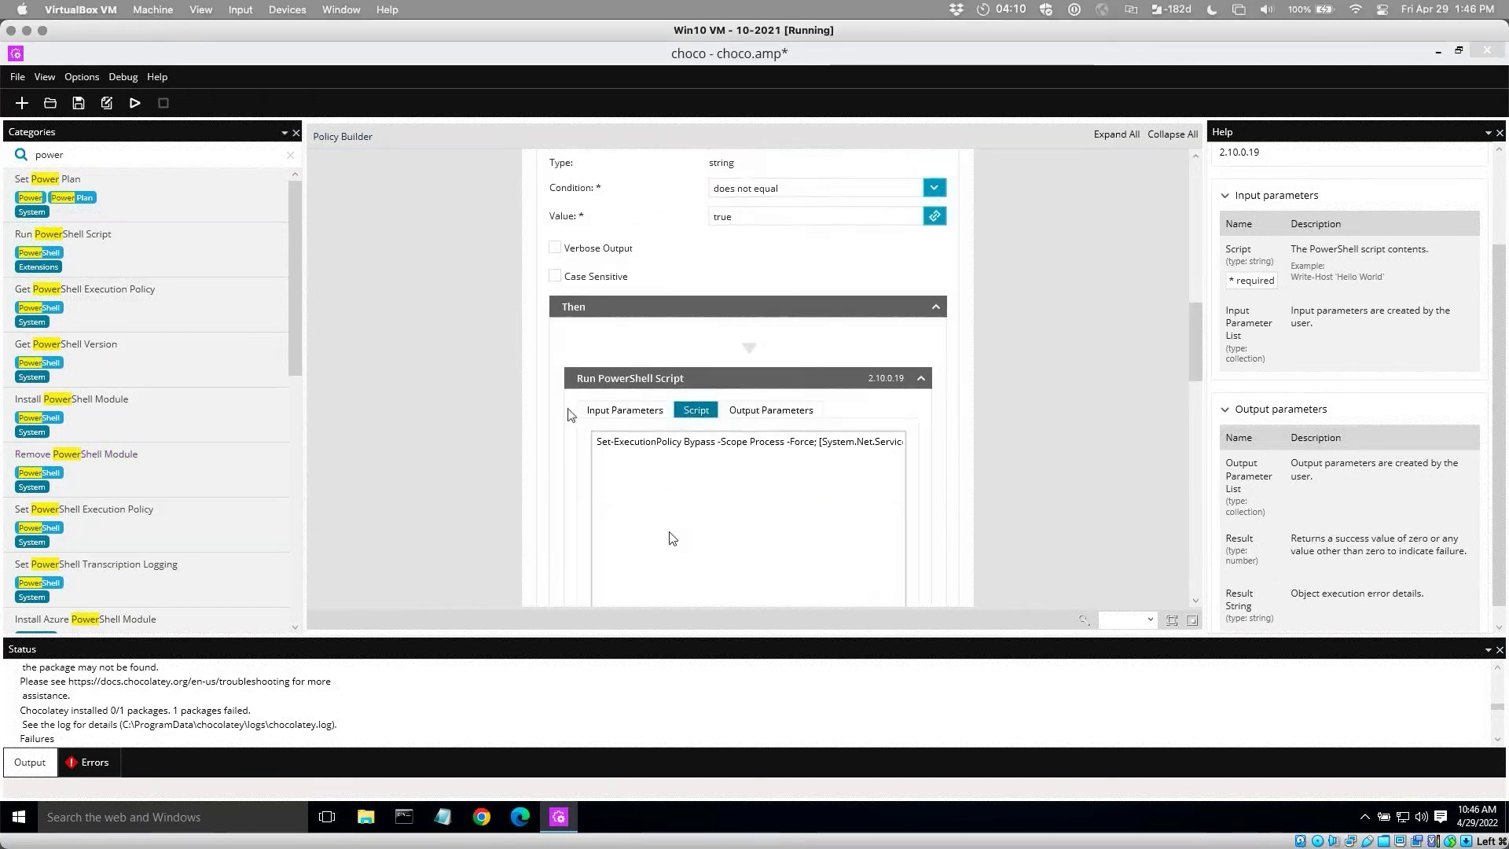
pyautogui.moveTo(1196, 335); pyautogui.dragTo(775, 371)
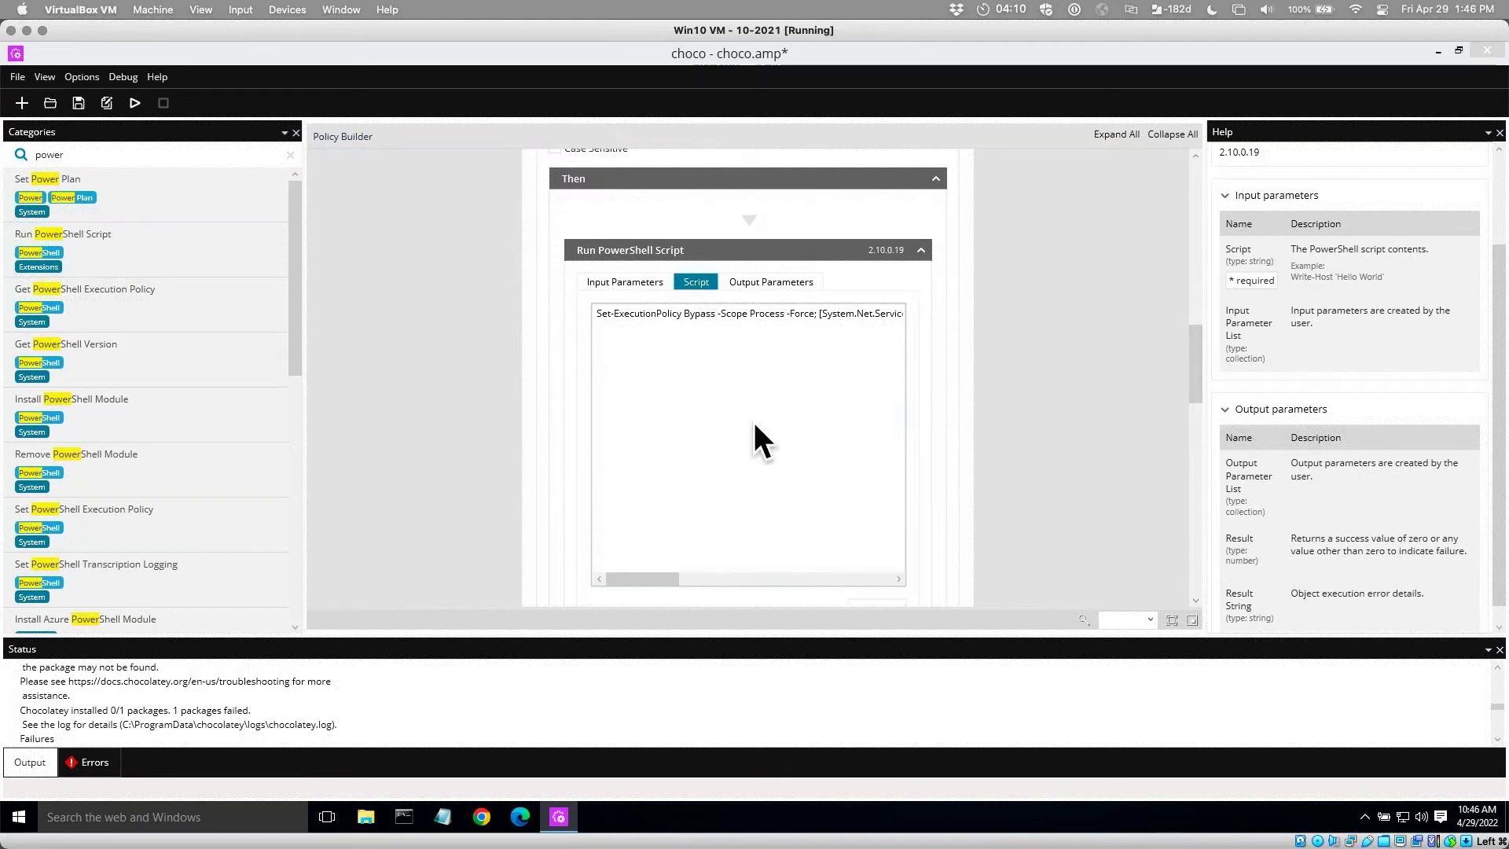
pyautogui.scroll(10, 1196, 375)
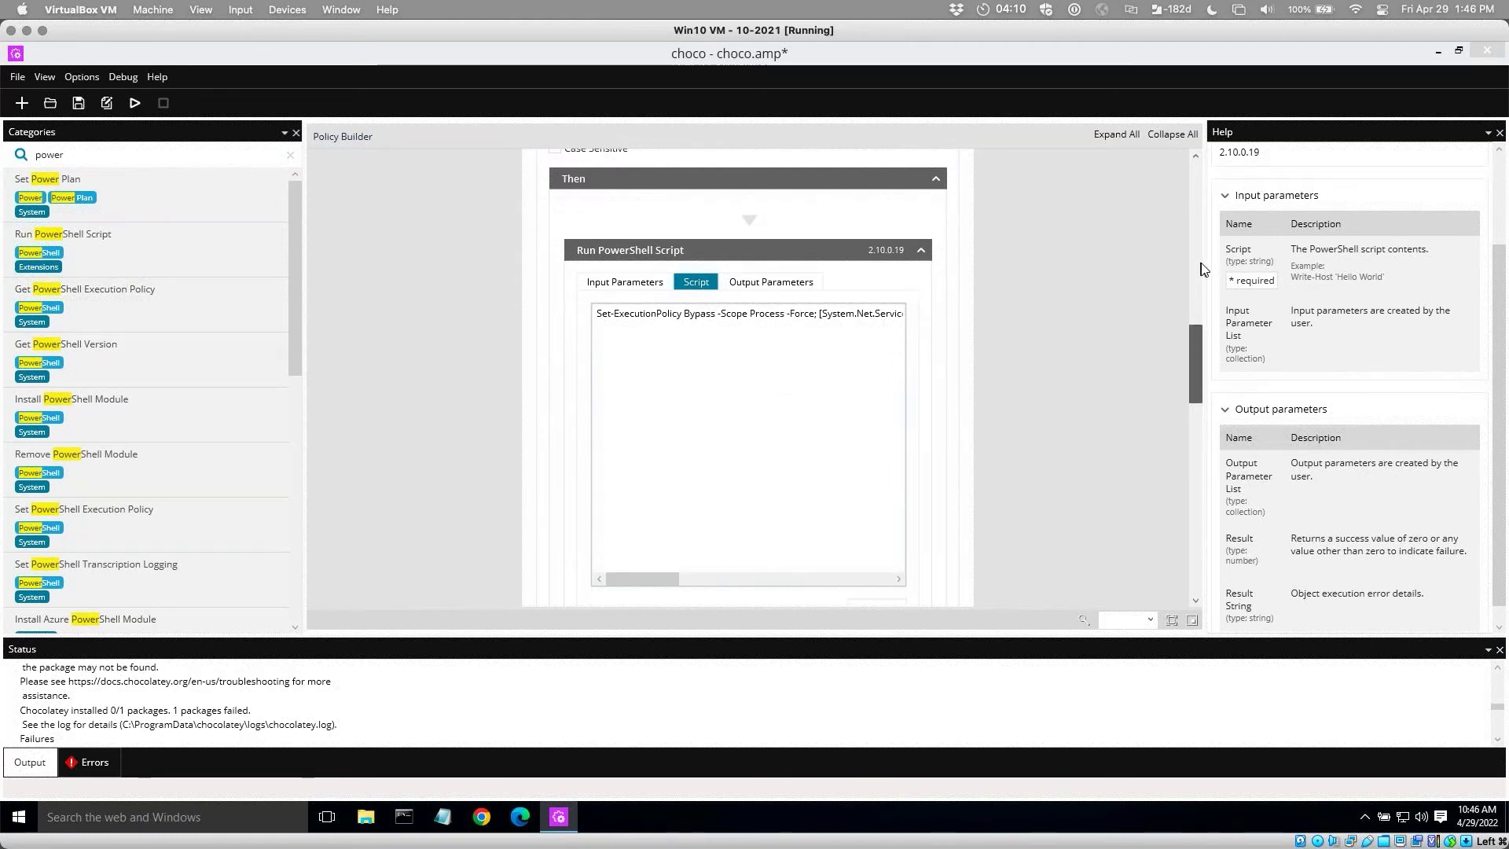
pyautogui.scroll(-5, 1179, 338)
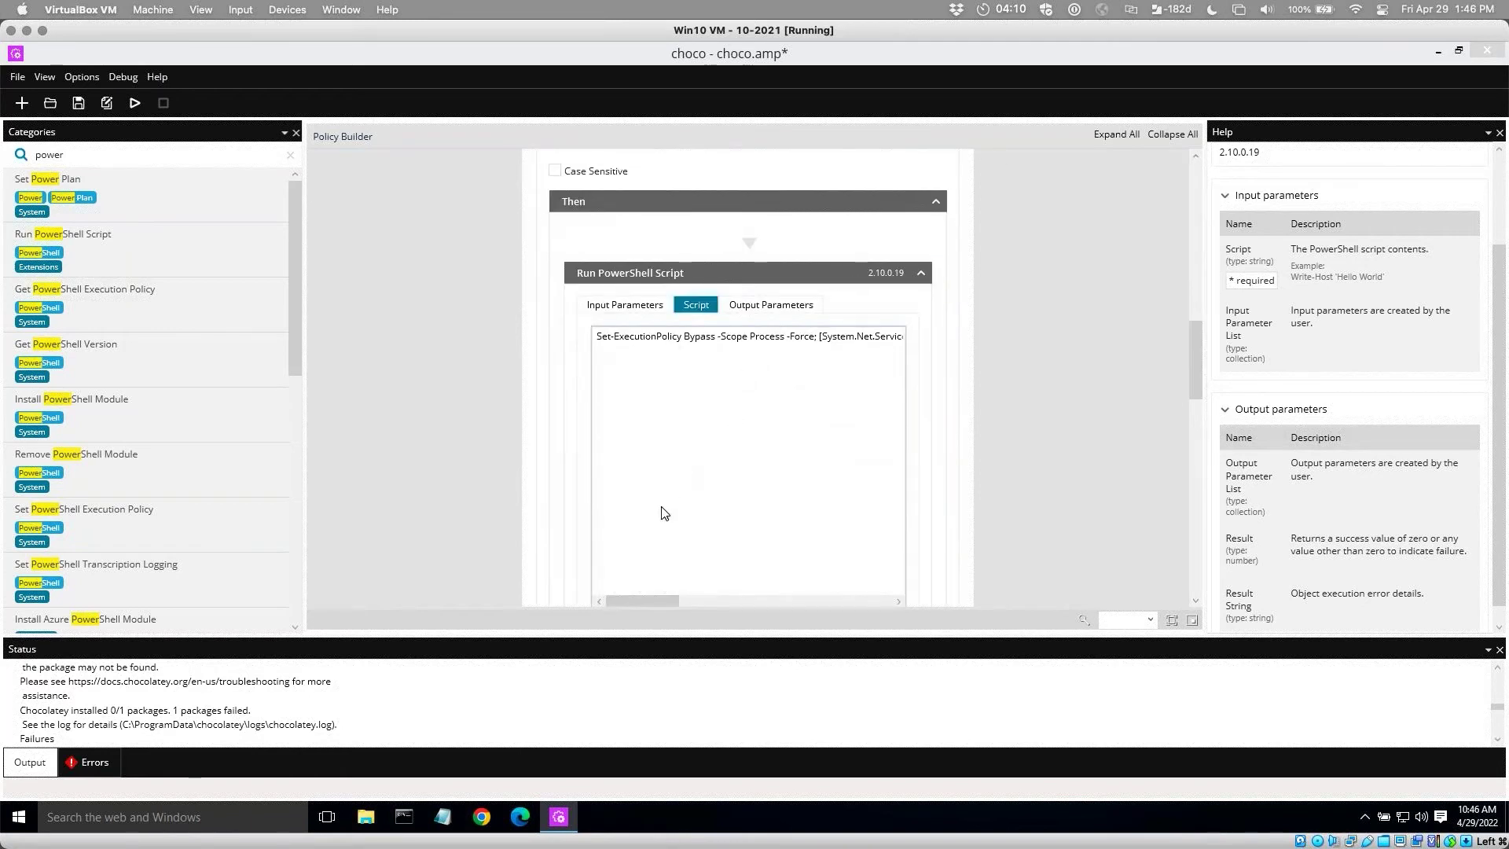
pyautogui.hscroll(1, 714, 597)
pyautogui.hscroll(5, 751, 605)
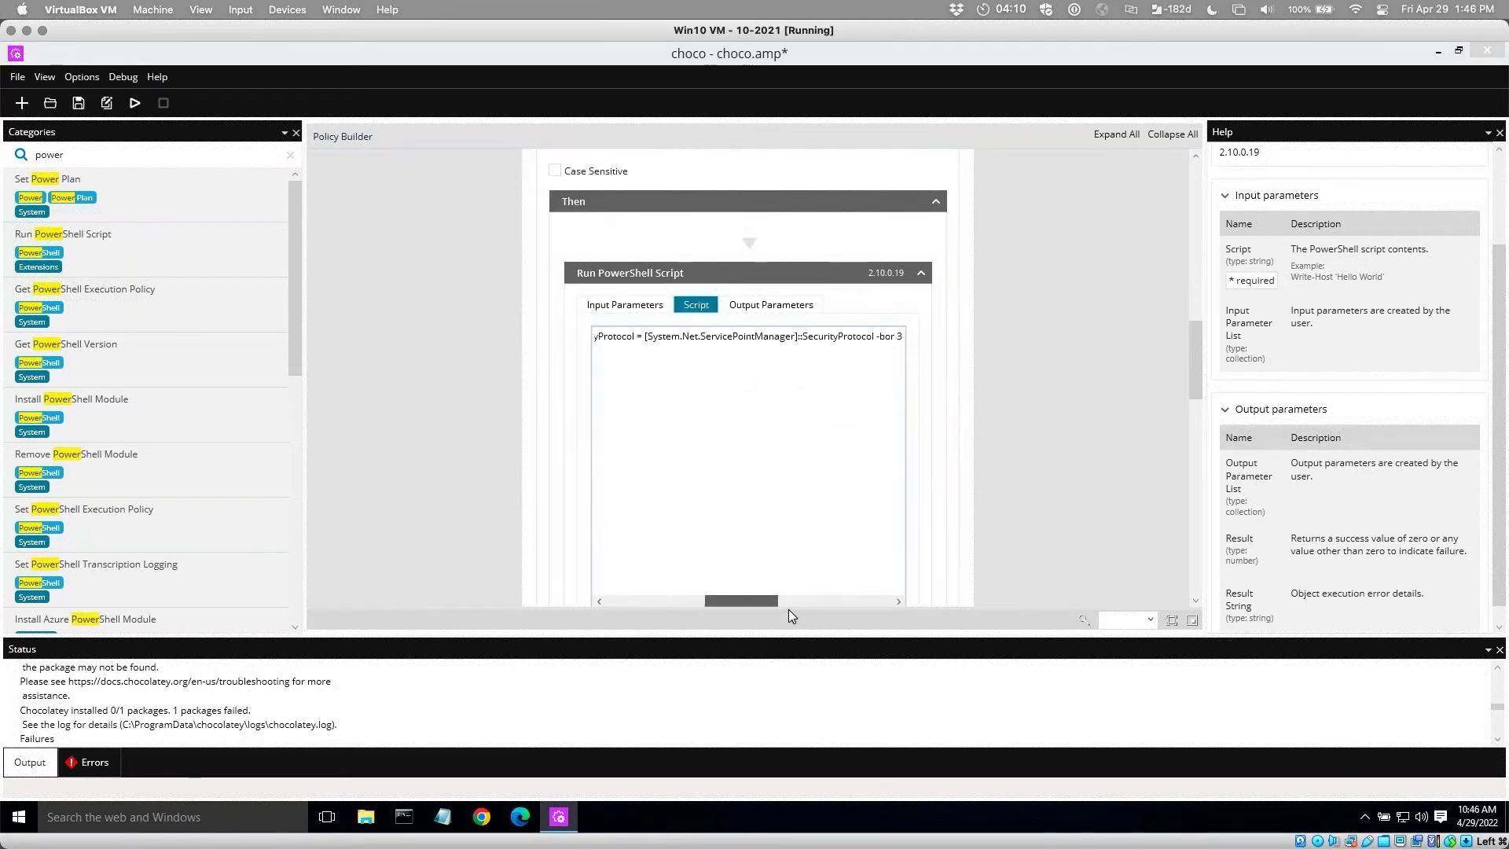
pyautogui.hscroll(-8, 615, 593)
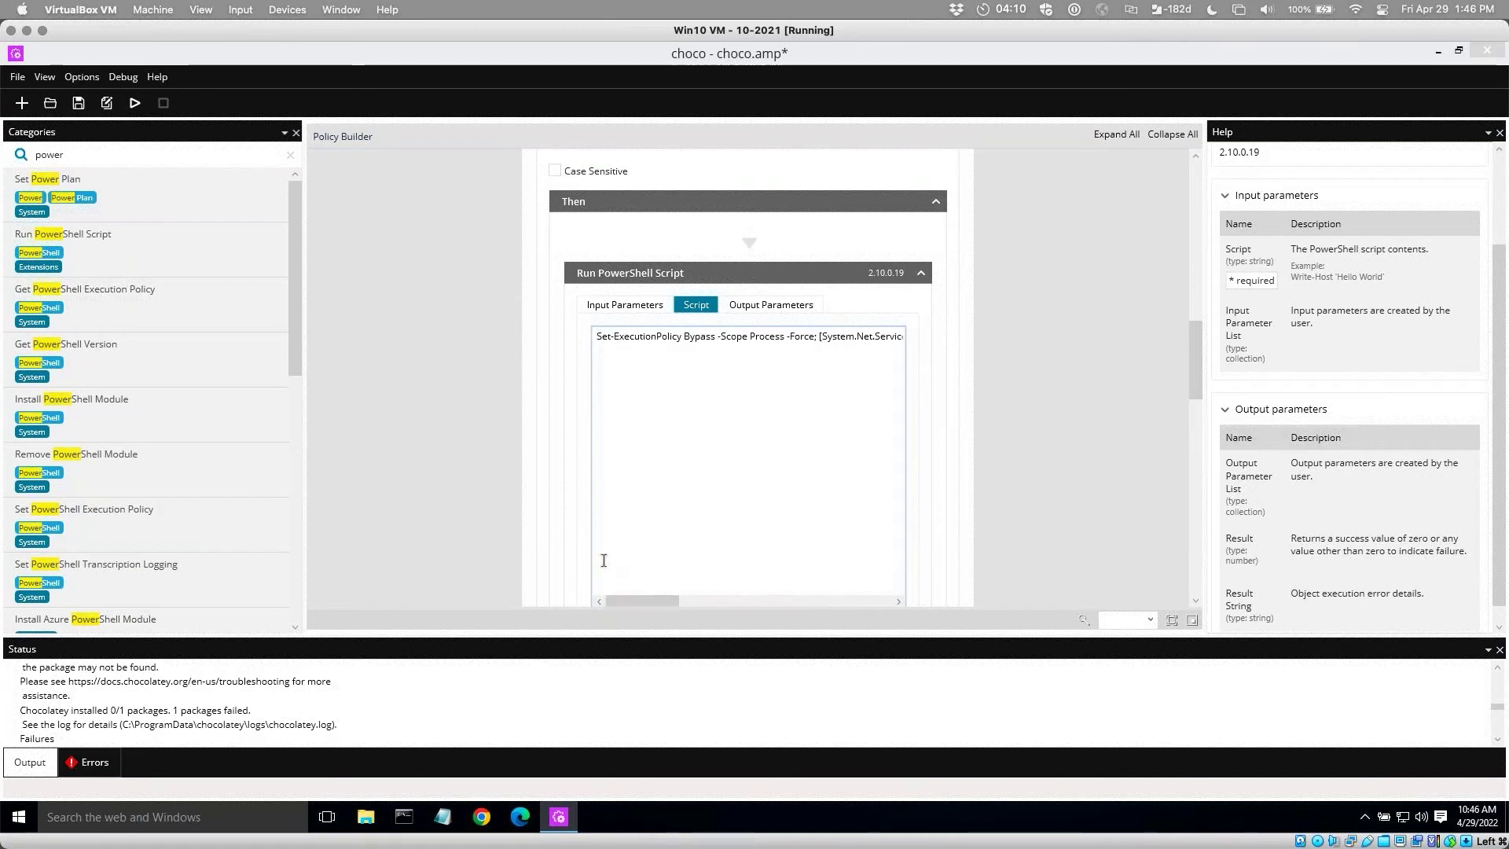
pyautogui.click(1195, 172)
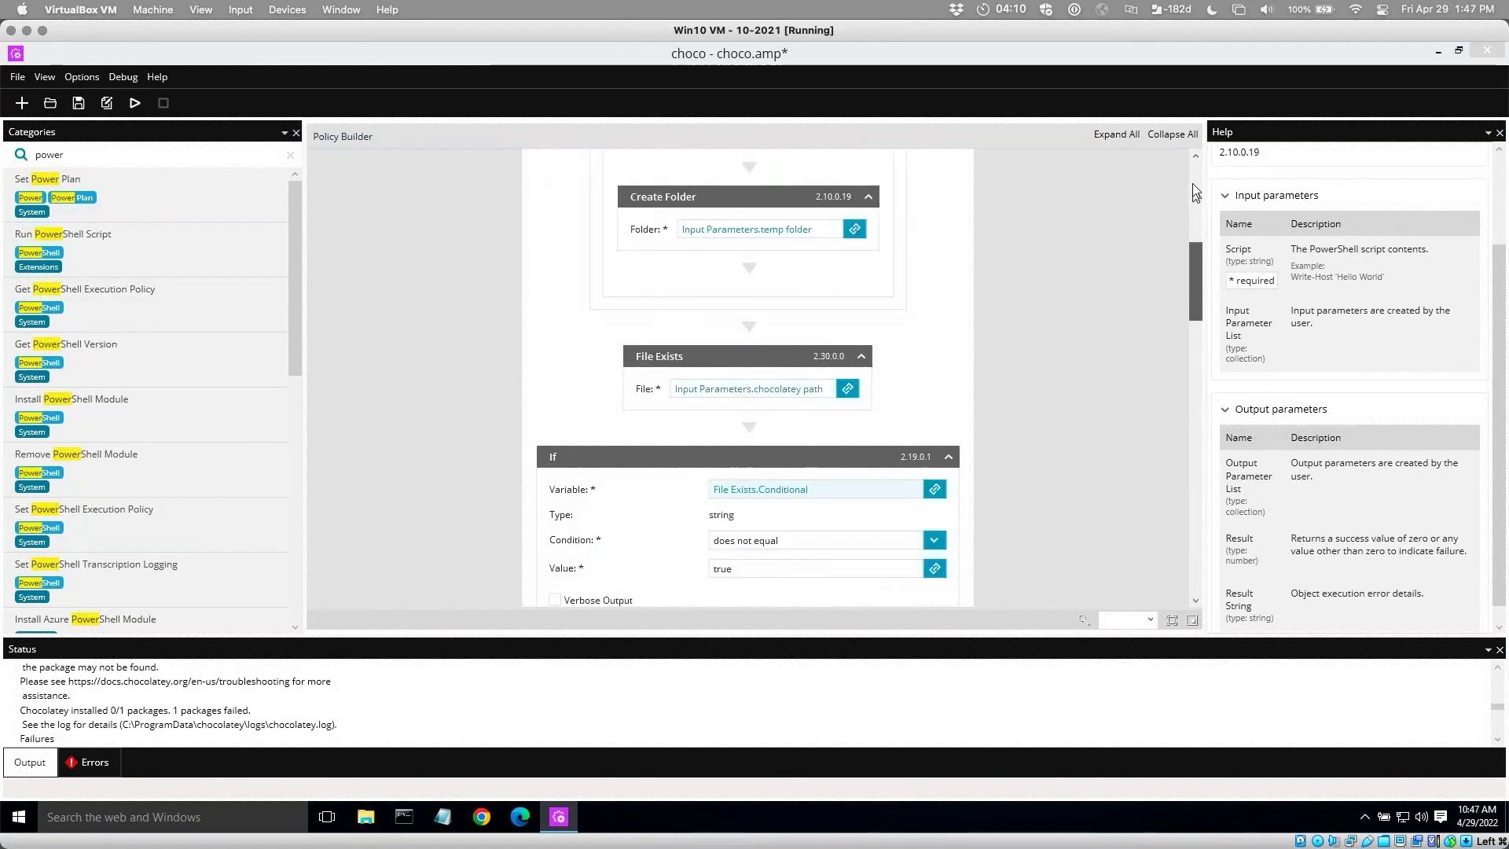
pyautogui.click(1192, 181)
pyautogui.click(1191, 165)
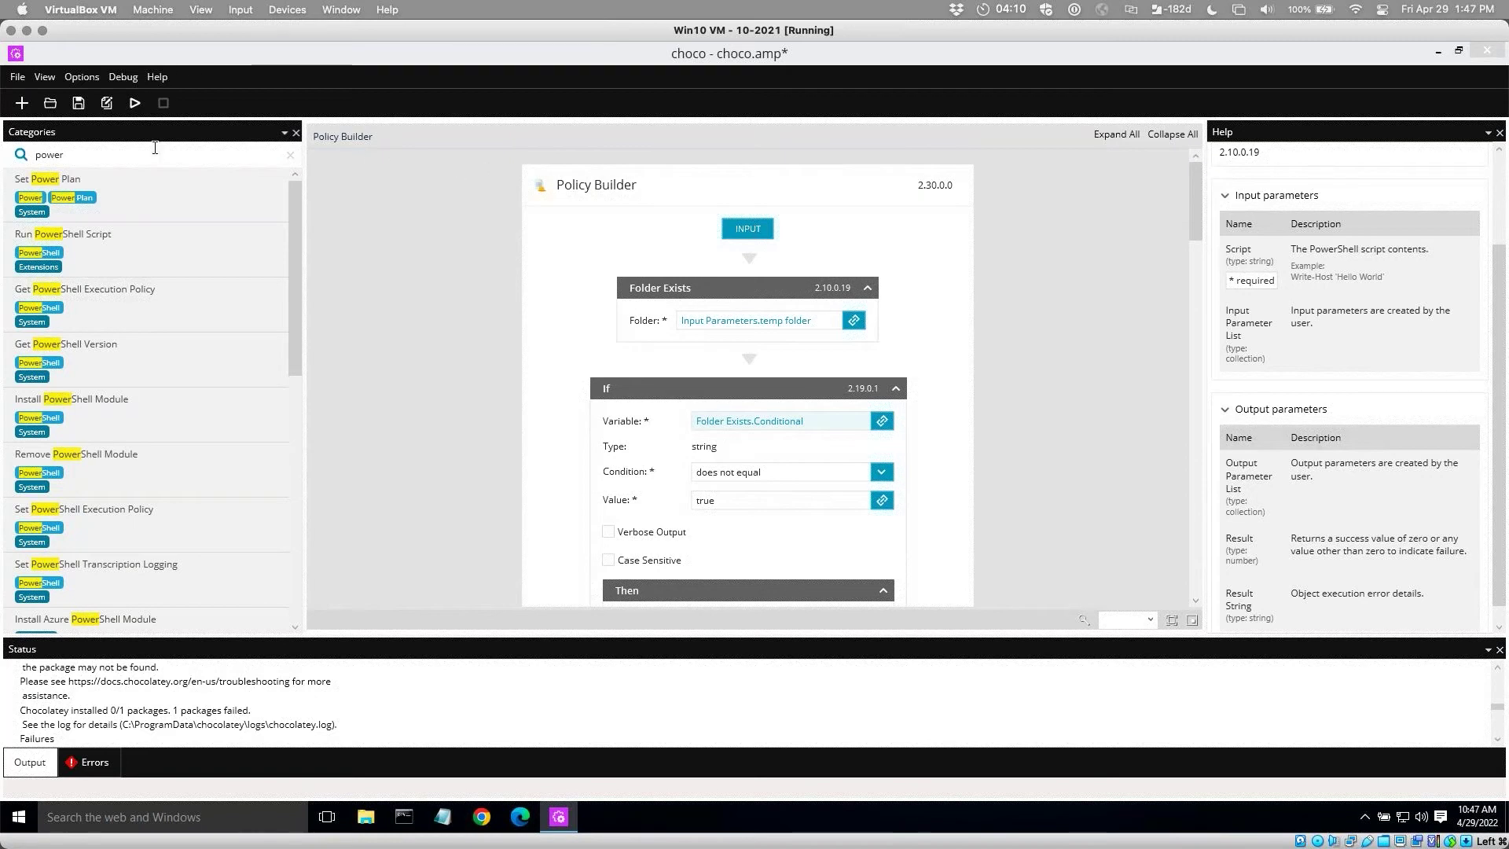
# Open the CM - make shortcut policy from the Desktop, discarding the choco policy's unsaved changes.
pyautogui.click(50, 103)
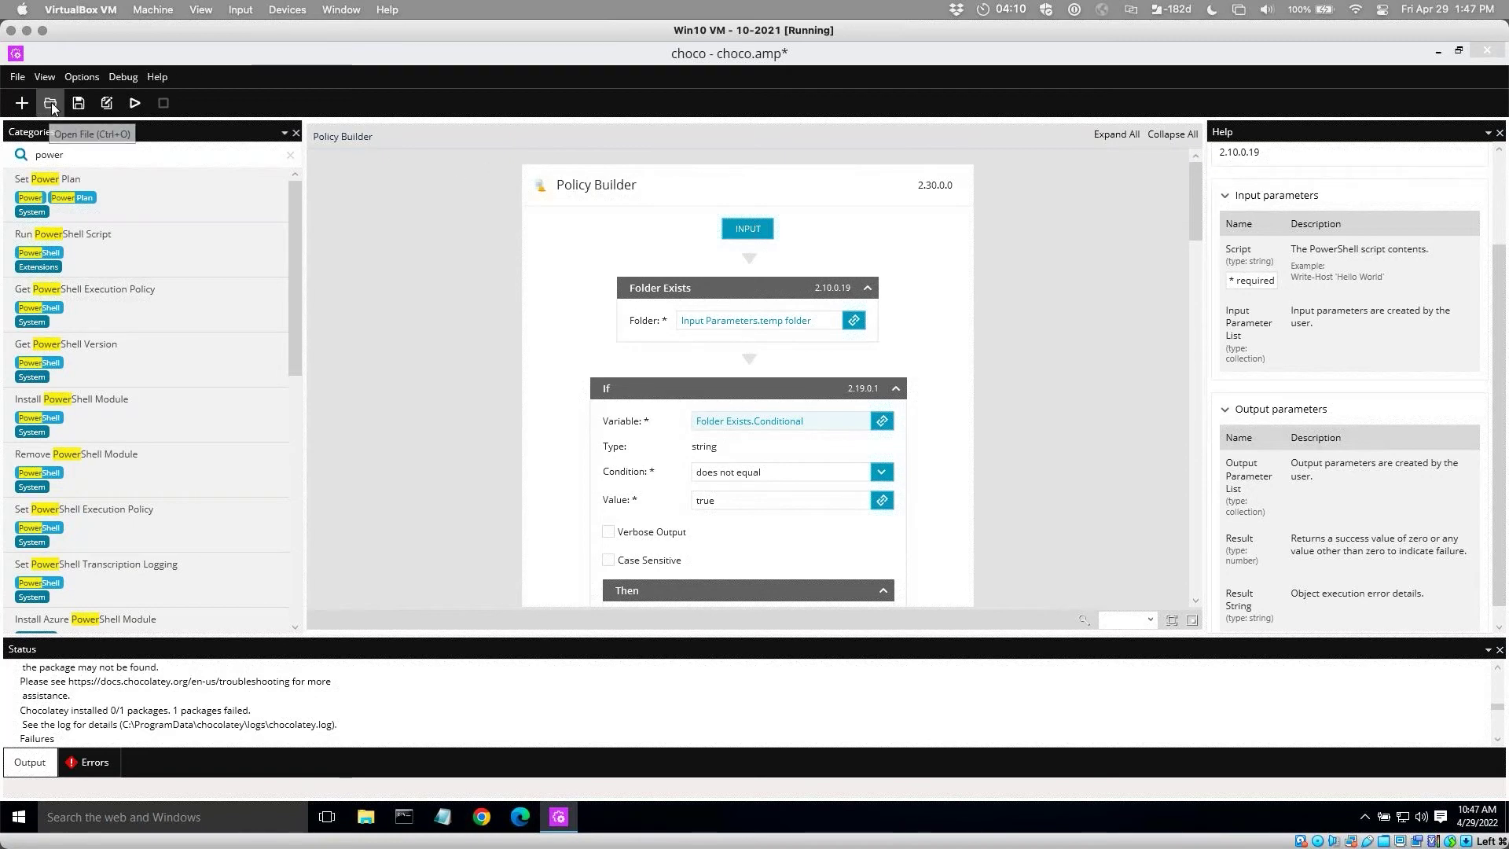
pyautogui.click(799, 480)
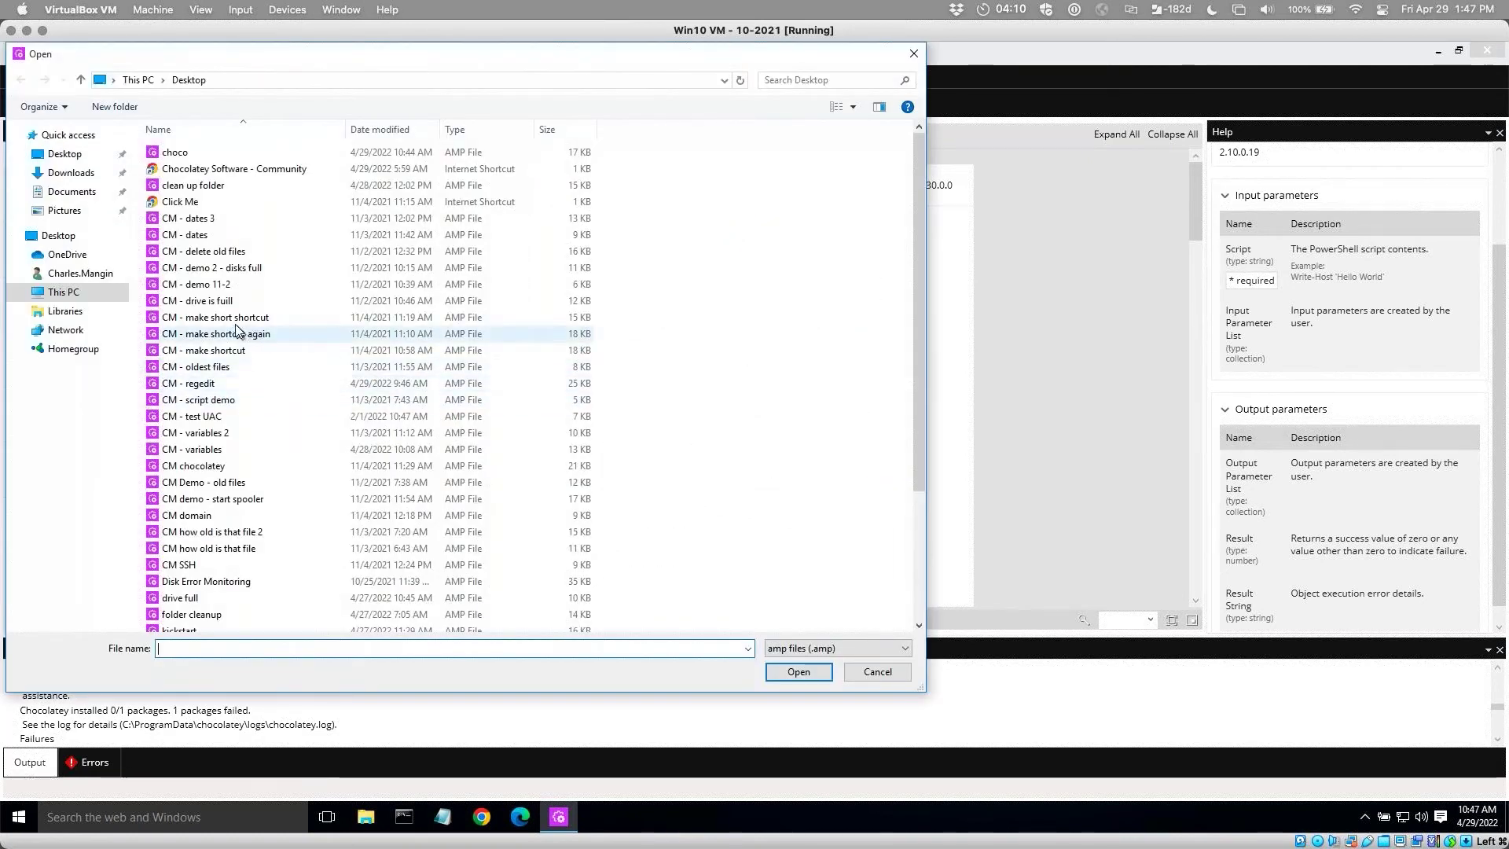
pyautogui.click(205, 353)
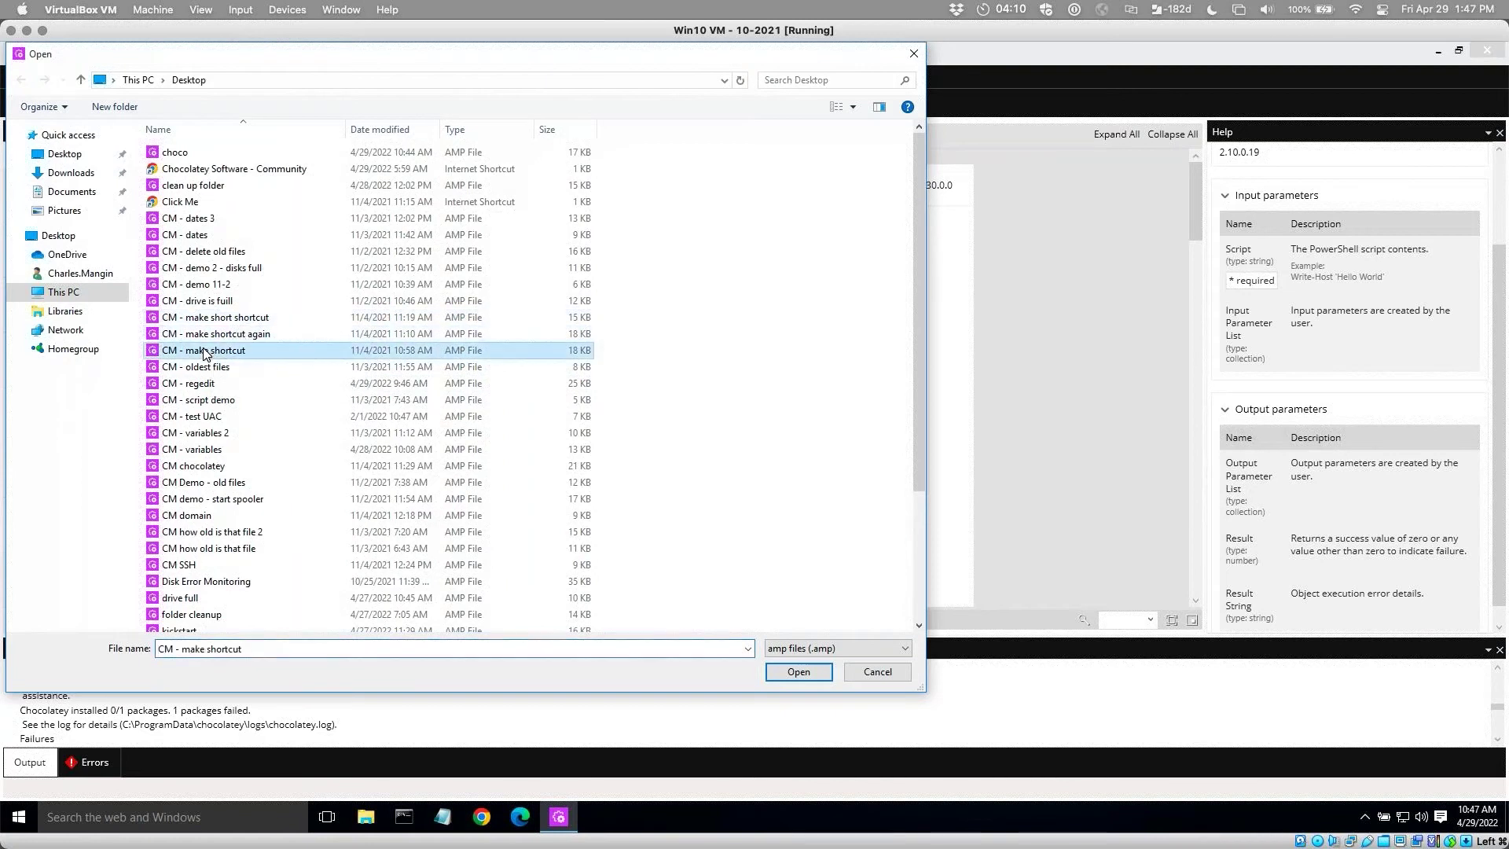
pyautogui.doubleClick(205, 350)
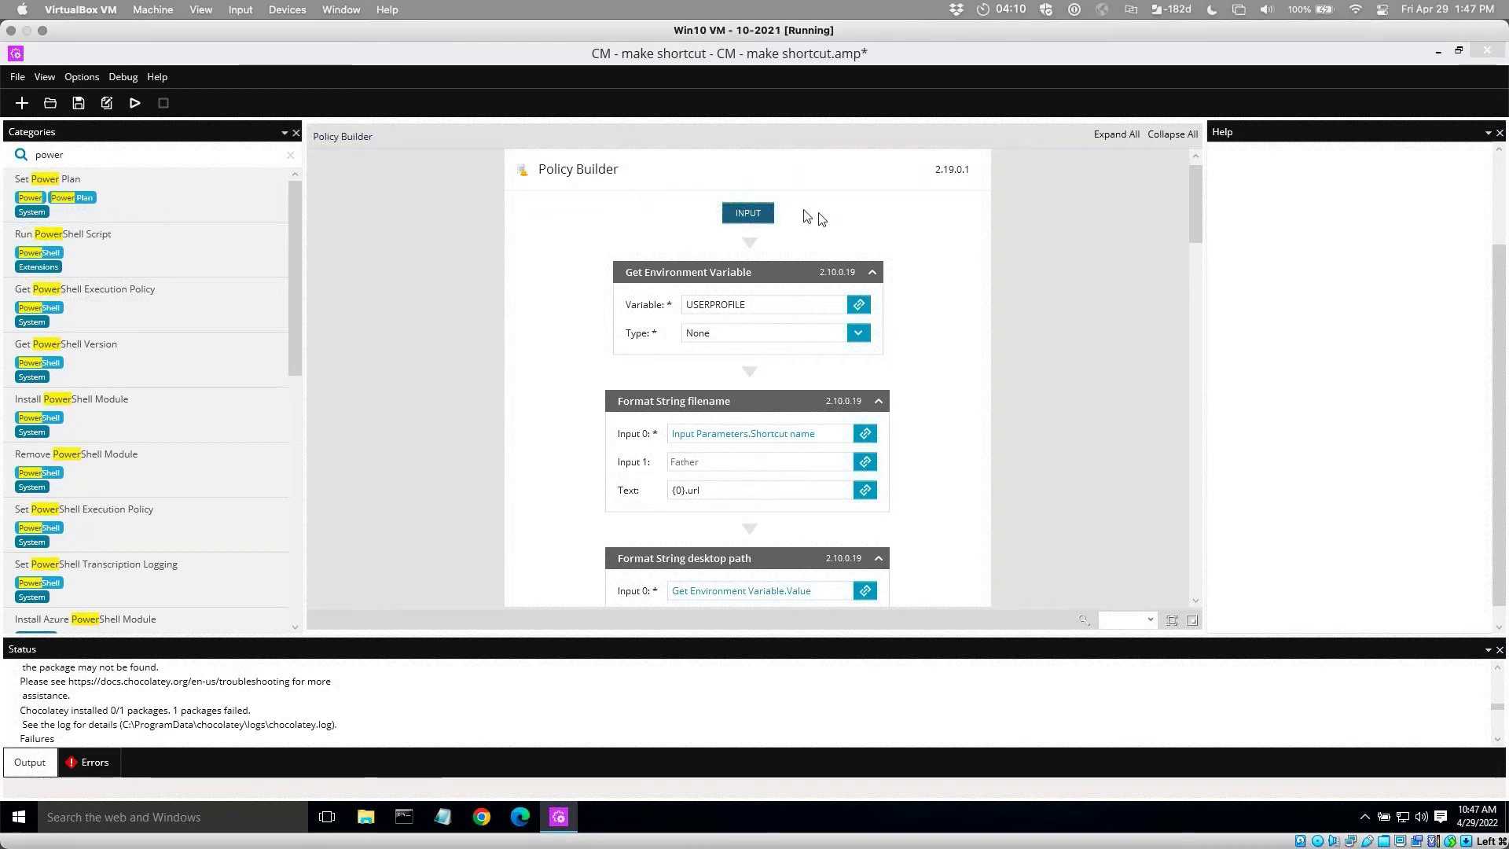
# Inspect the InputURL input parameter, highlight its URL value, and accept it unchanged.
pyautogui.click(749, 216)
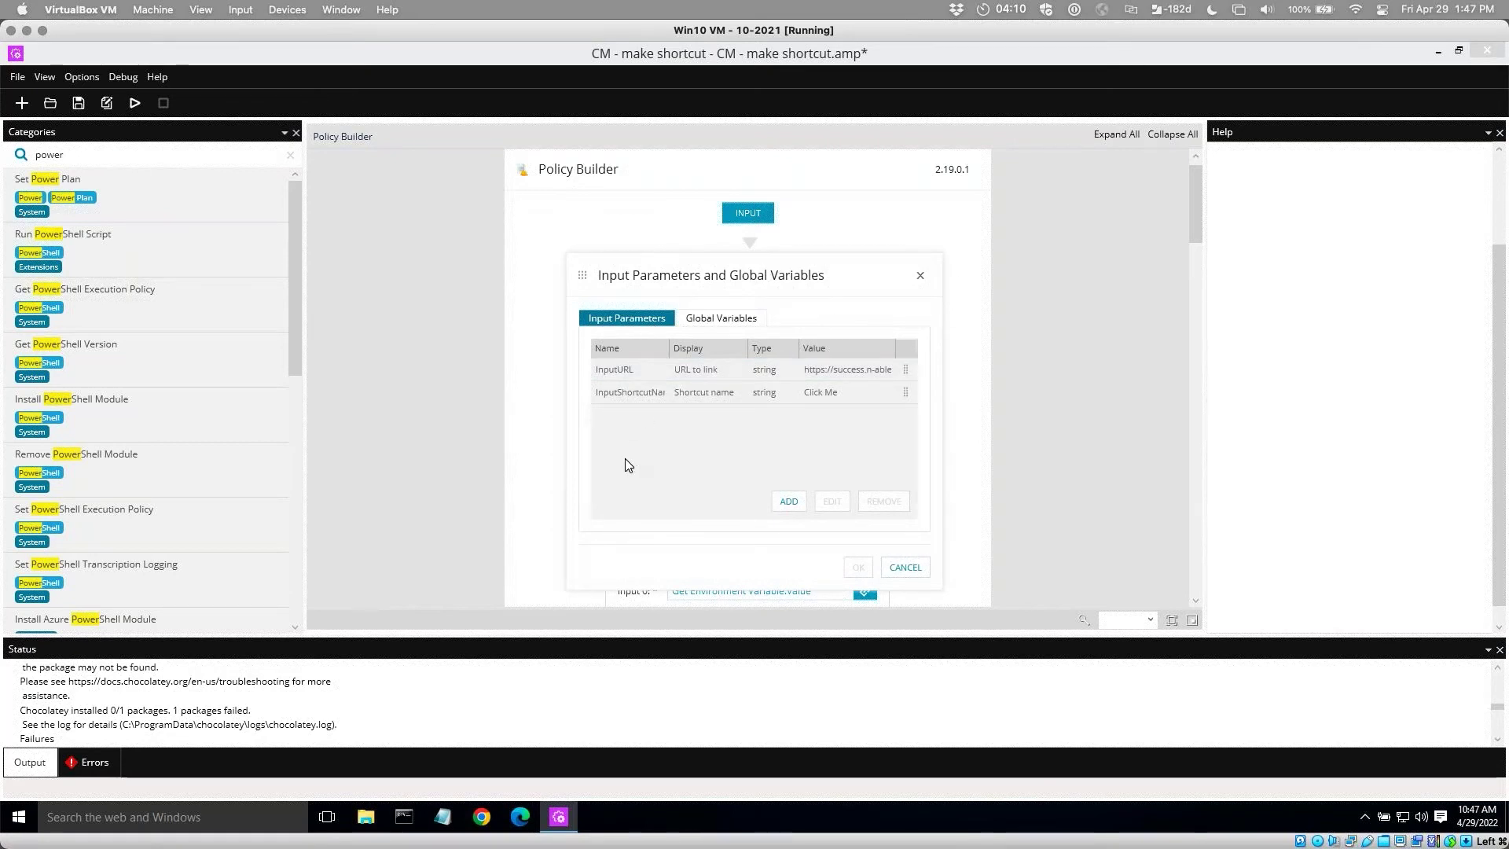
pyautogui.click(639, 371)
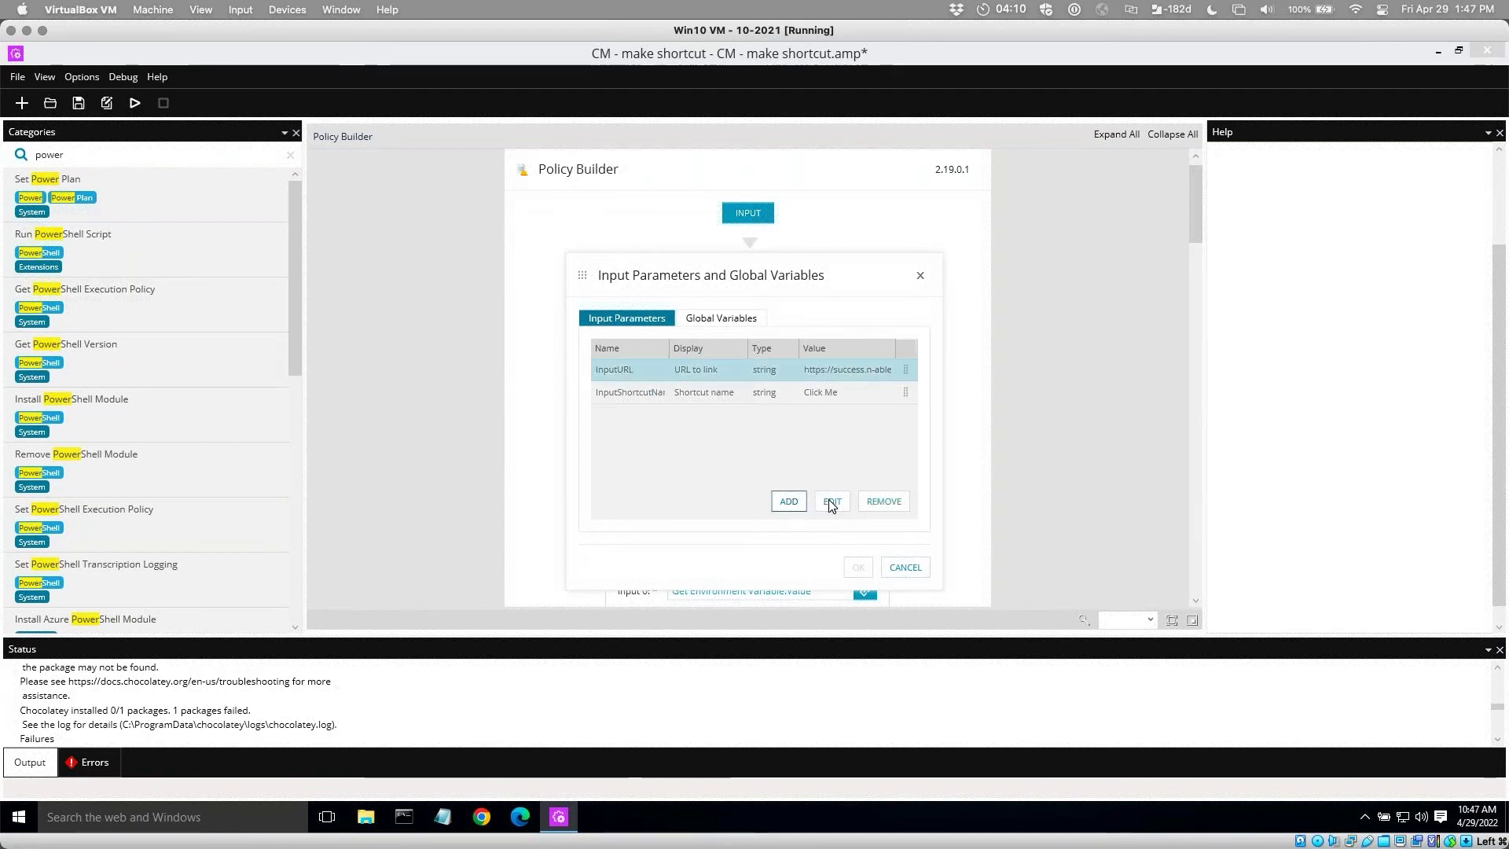
pyautogui.click(832, 503)
pyautogui.click(813, 464)
pyautogui.moveTo(809, 463); pyautogui.dragTo(661, 469)
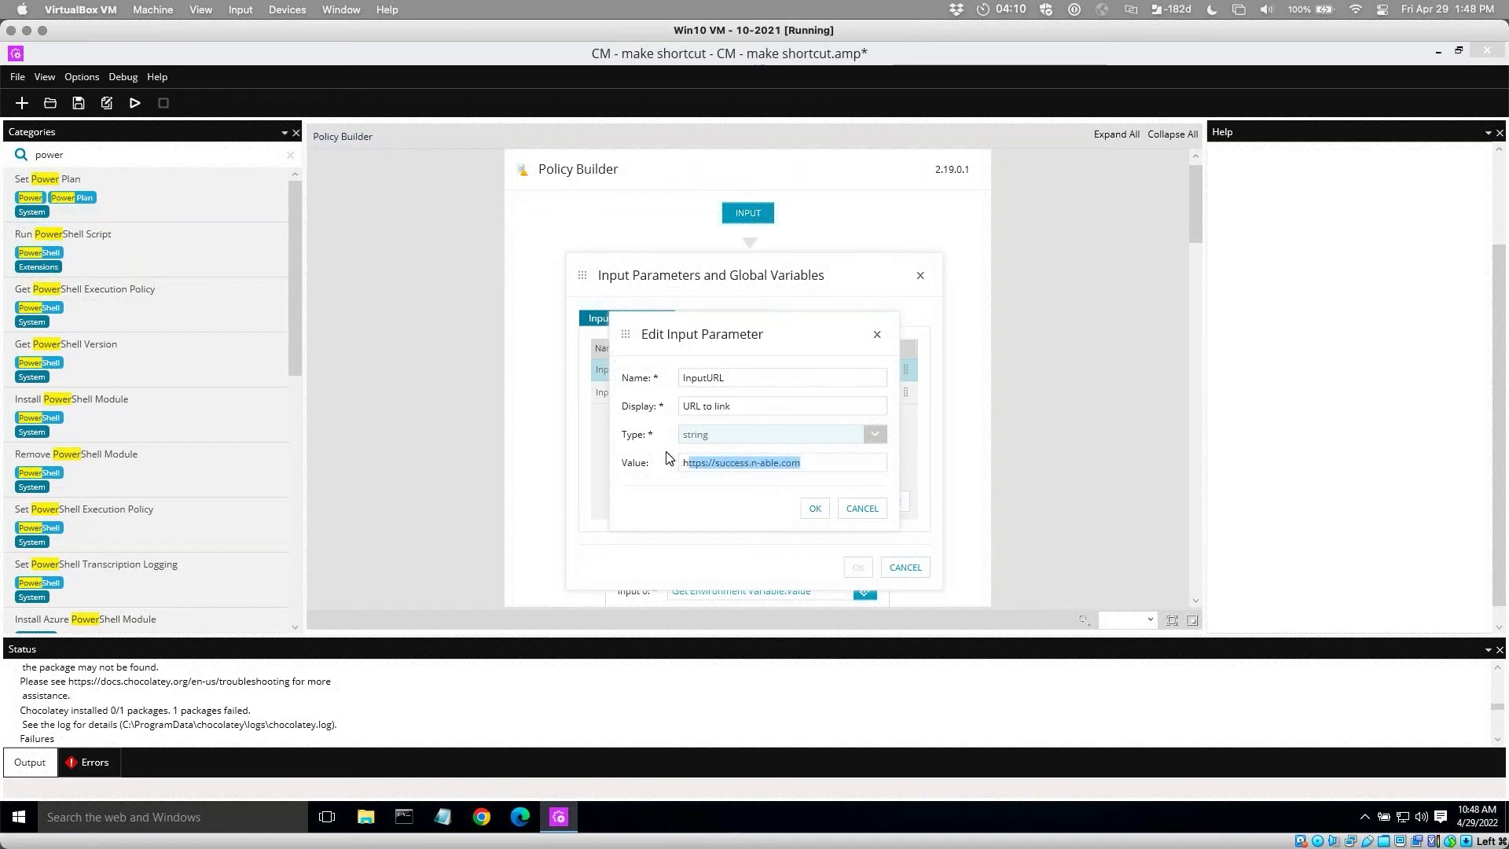
pyautogui.click(746, 465)
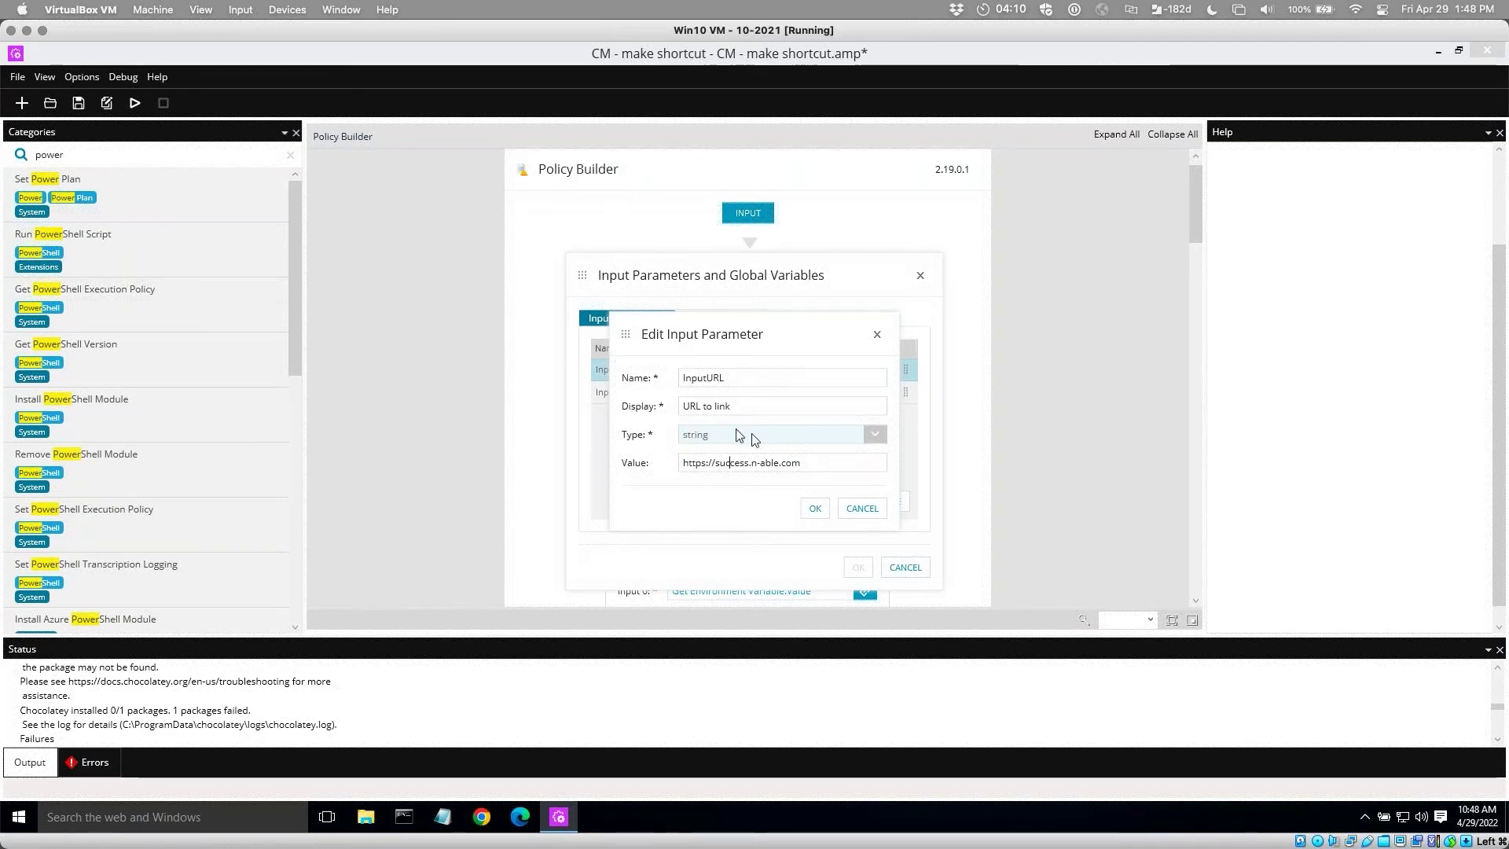
pyautogui.click(815, 510)
# Inspect the InputShortcutName parameter and highlight its value, then close the input parameters without changes.
pyautogui.click(634, 391)
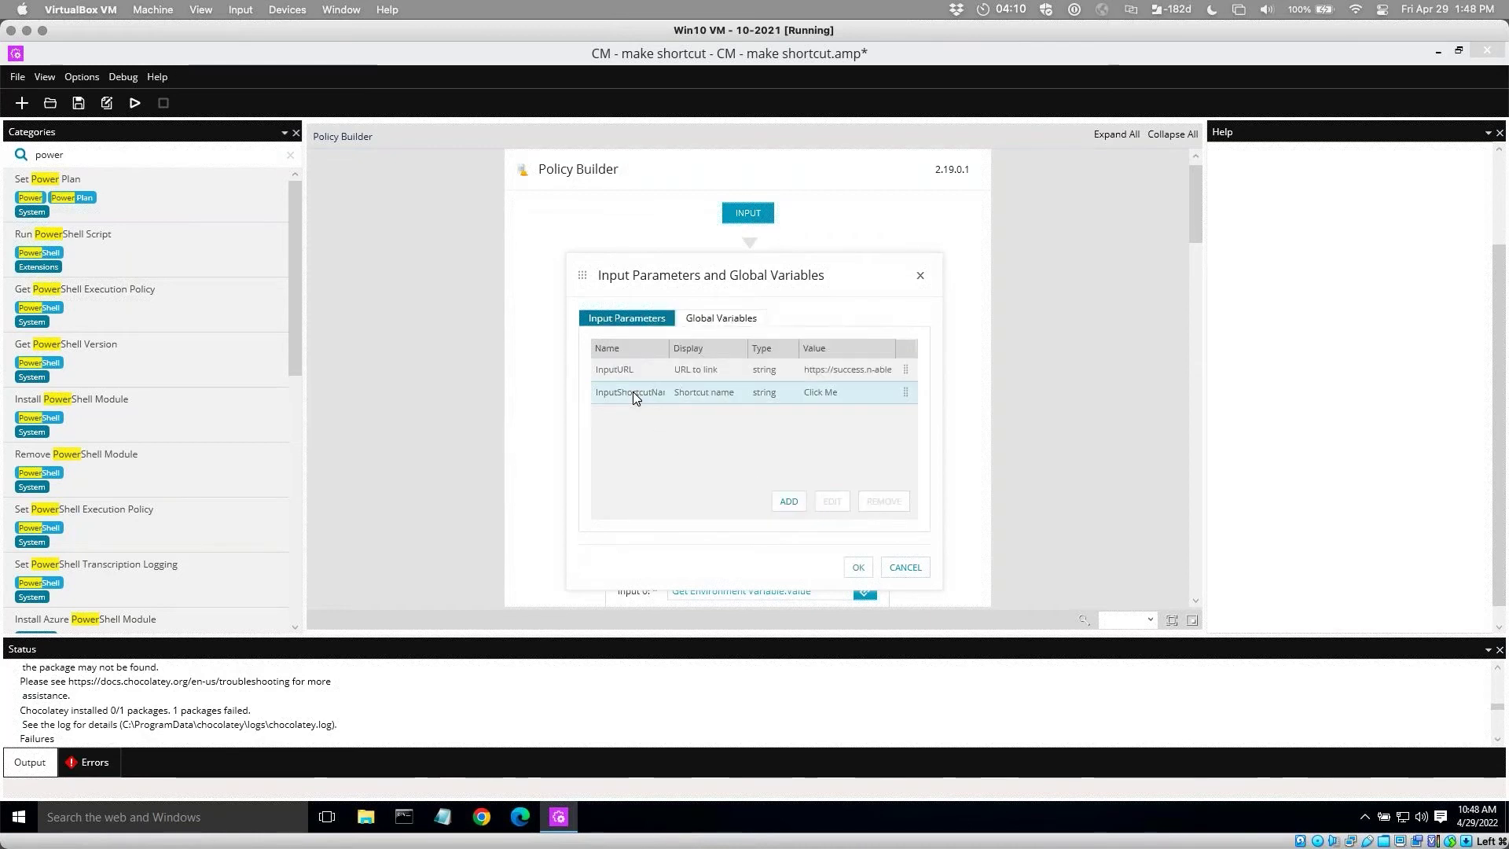
pyautogui.doubleClick(633, 391)
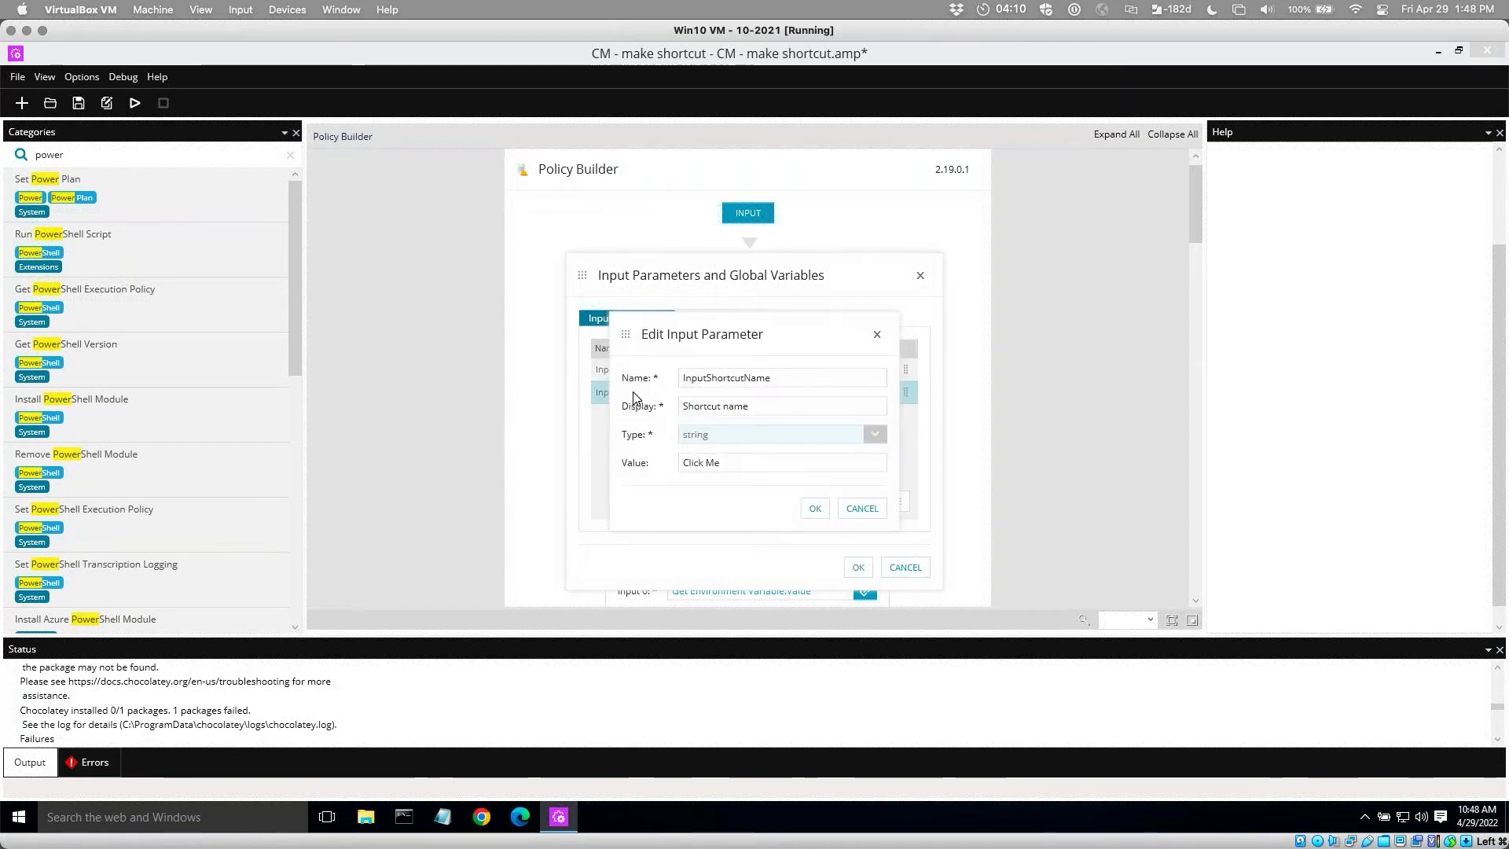
pyautogui.tripleClick(678, 463)
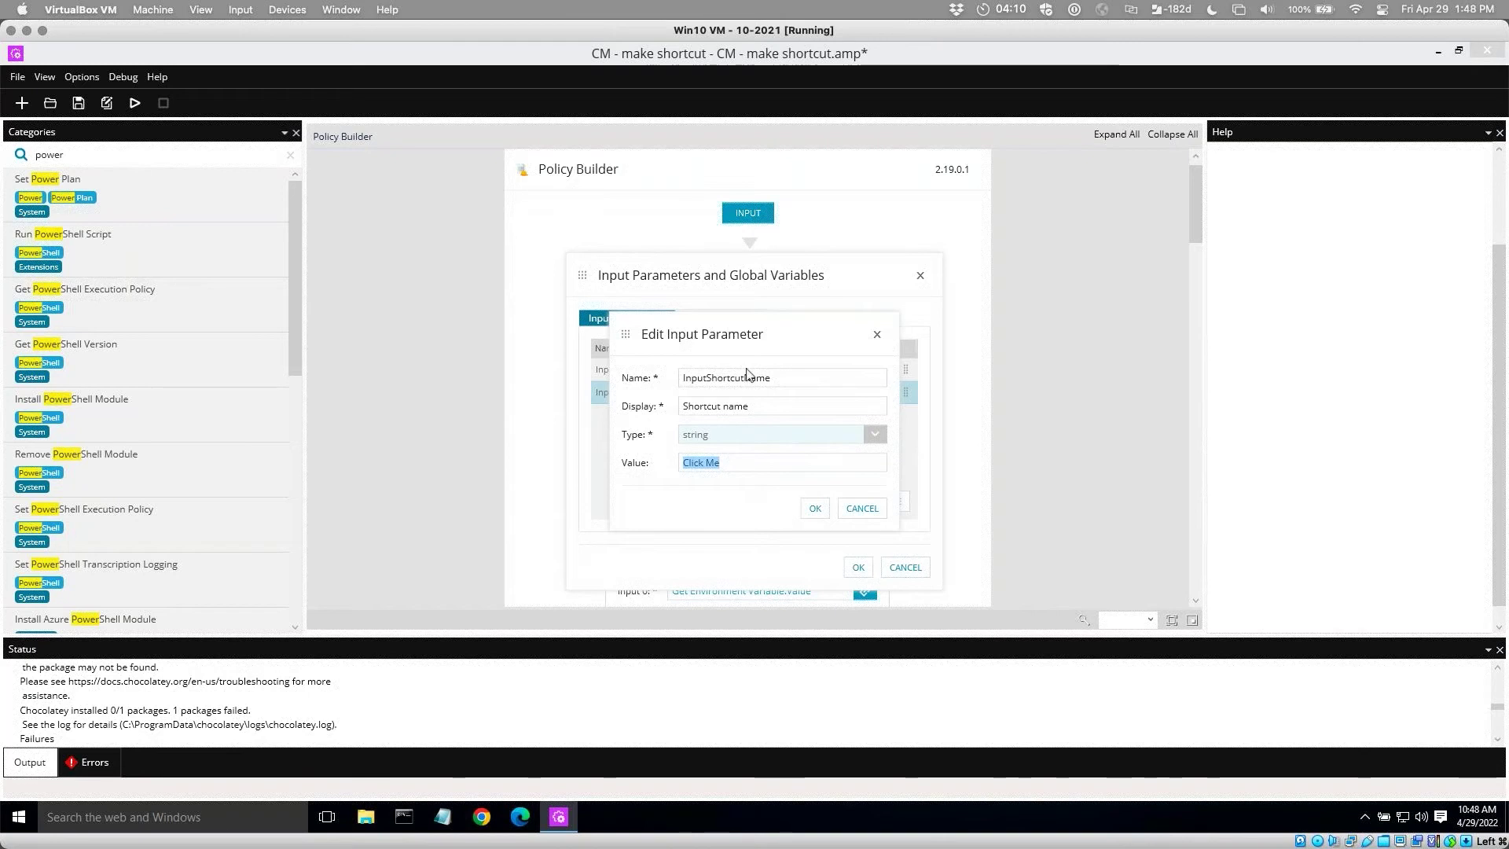
pyautogui.click(861, 510)
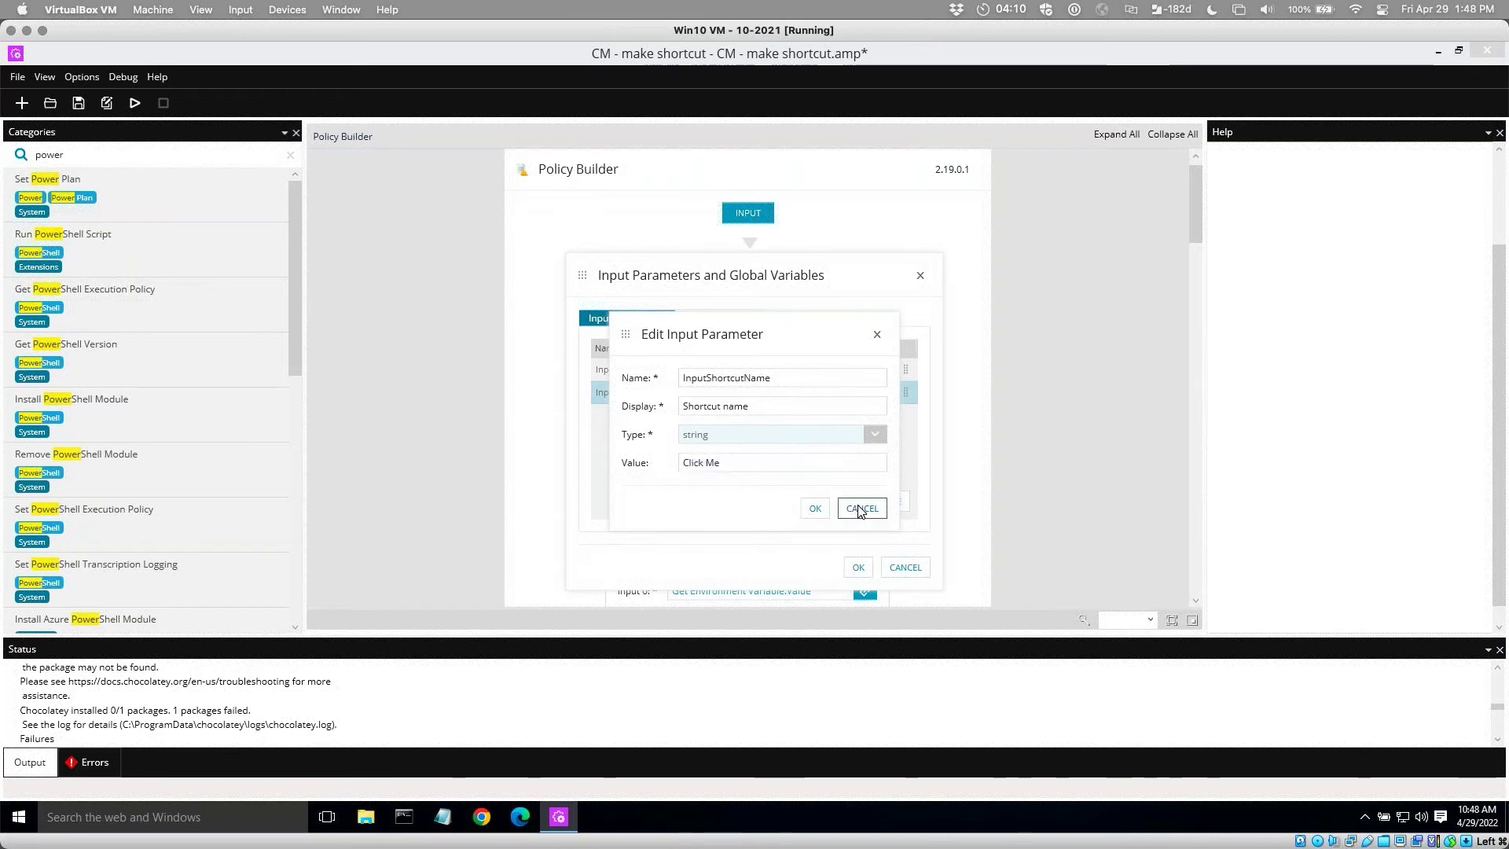
pyautogui.click(921, 276)
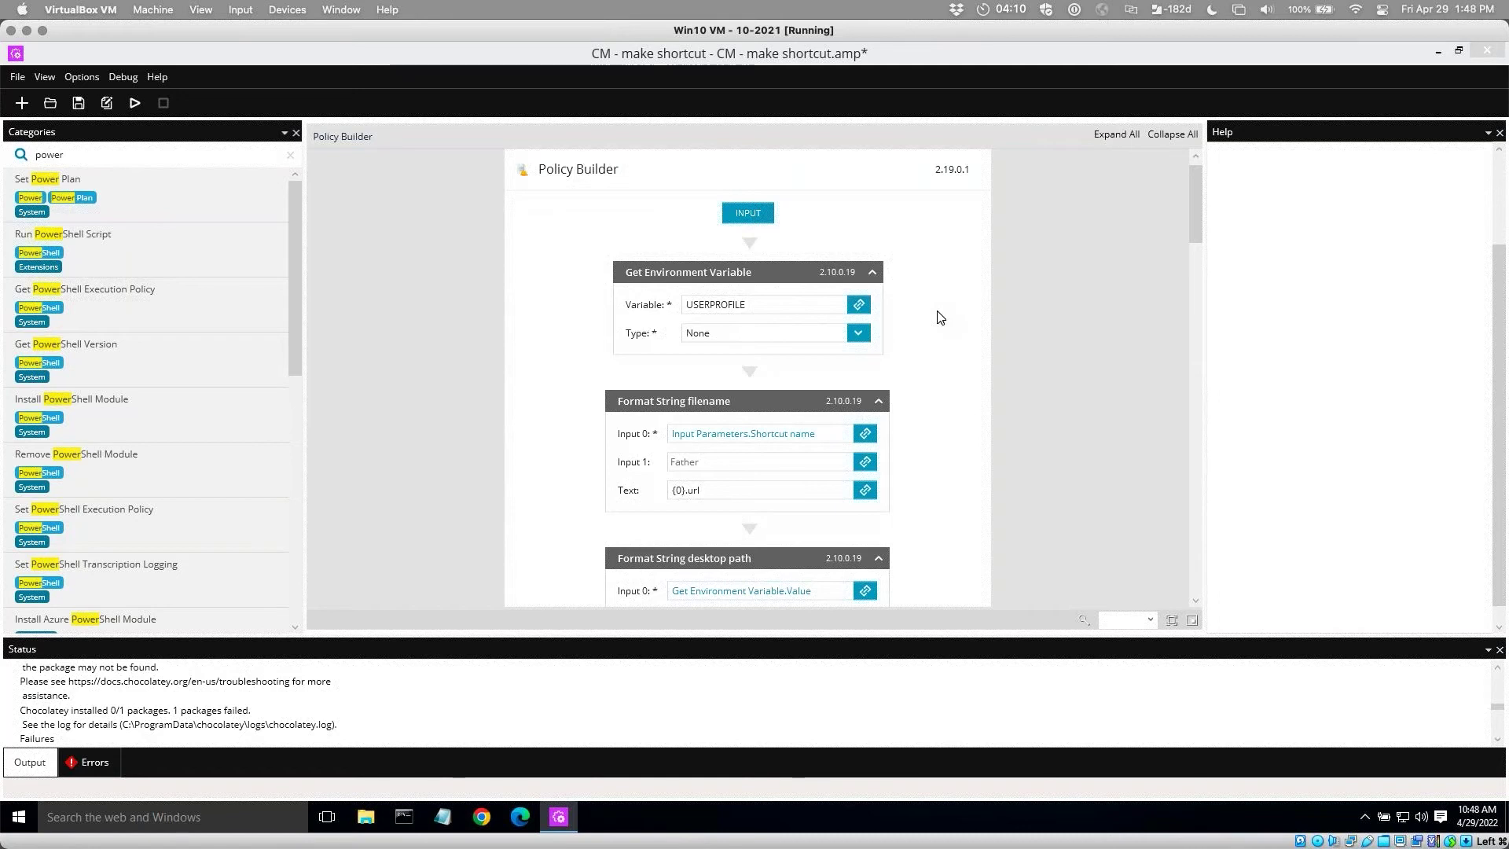
# Select the Get Environment Variable object and search the object categories for enviro.
pyautogui.click(676, 273)
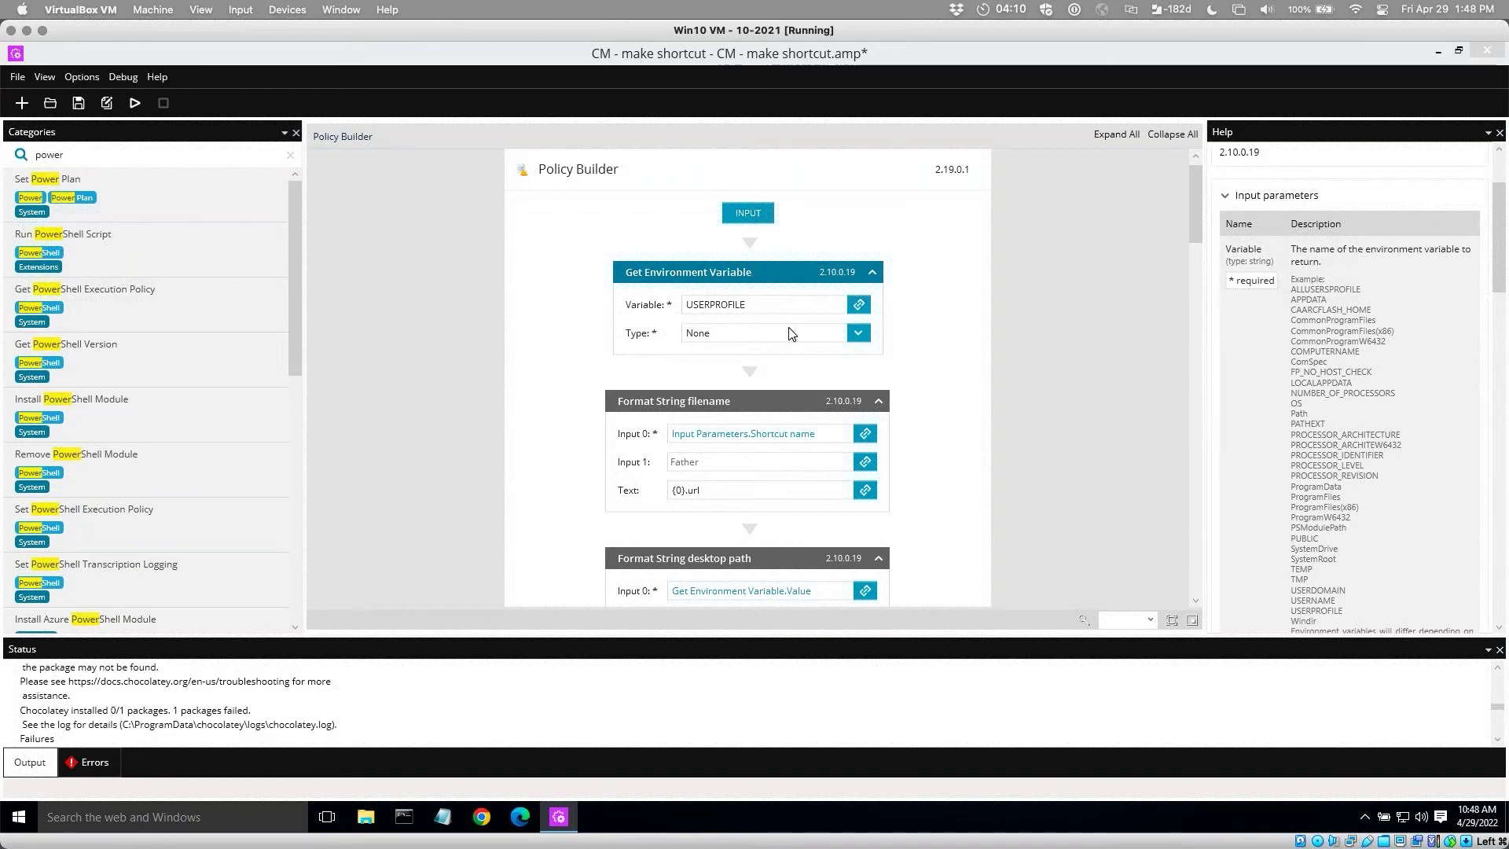
pyautogui.click(90, 157)
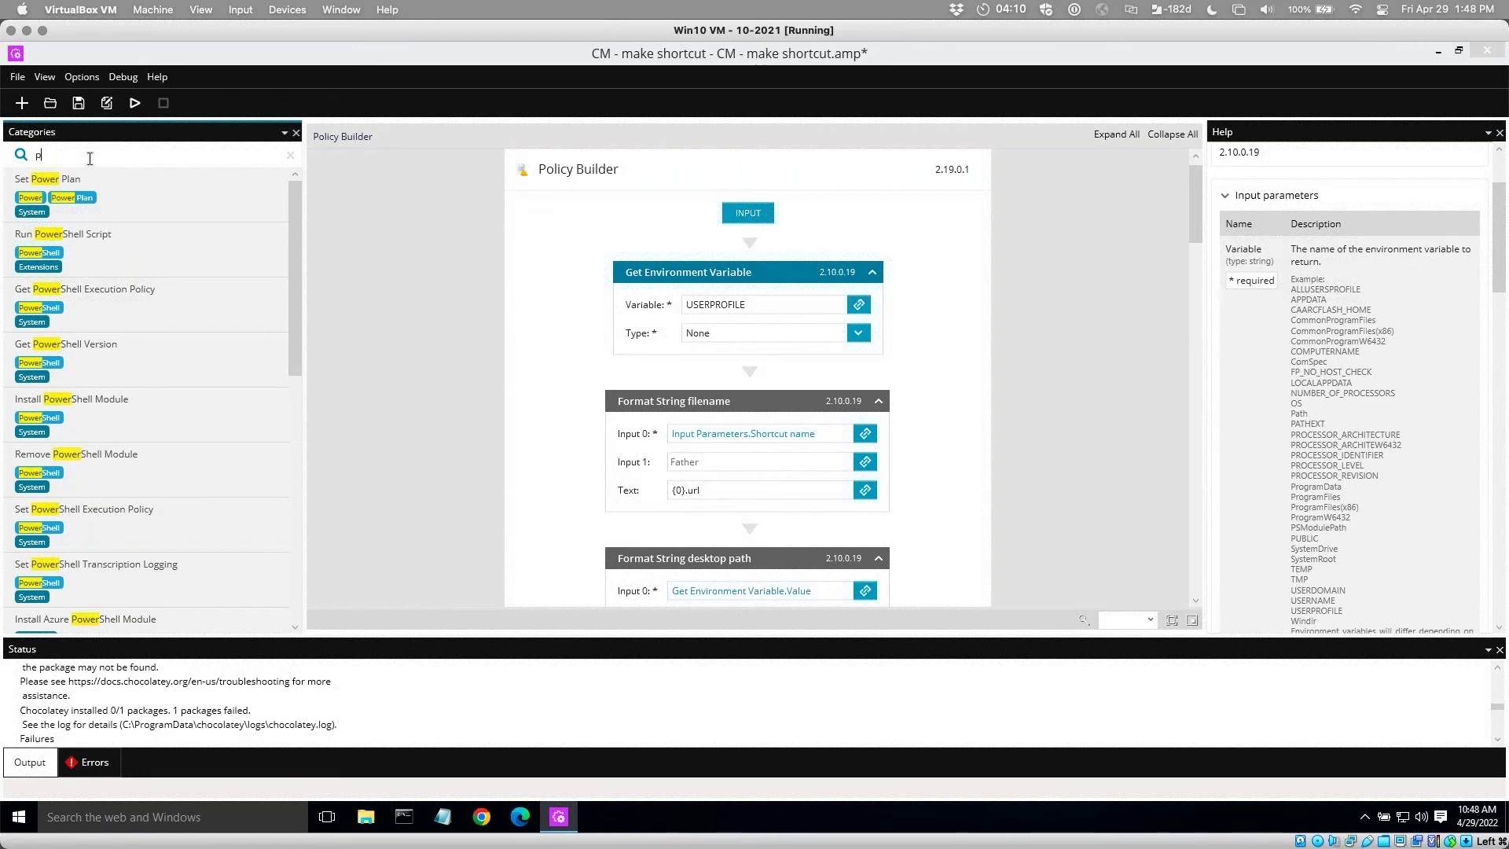
pyautogui.press('BackSpace')
pyautogui.press('BackSpace')
pyautogui.press('BackSpace')
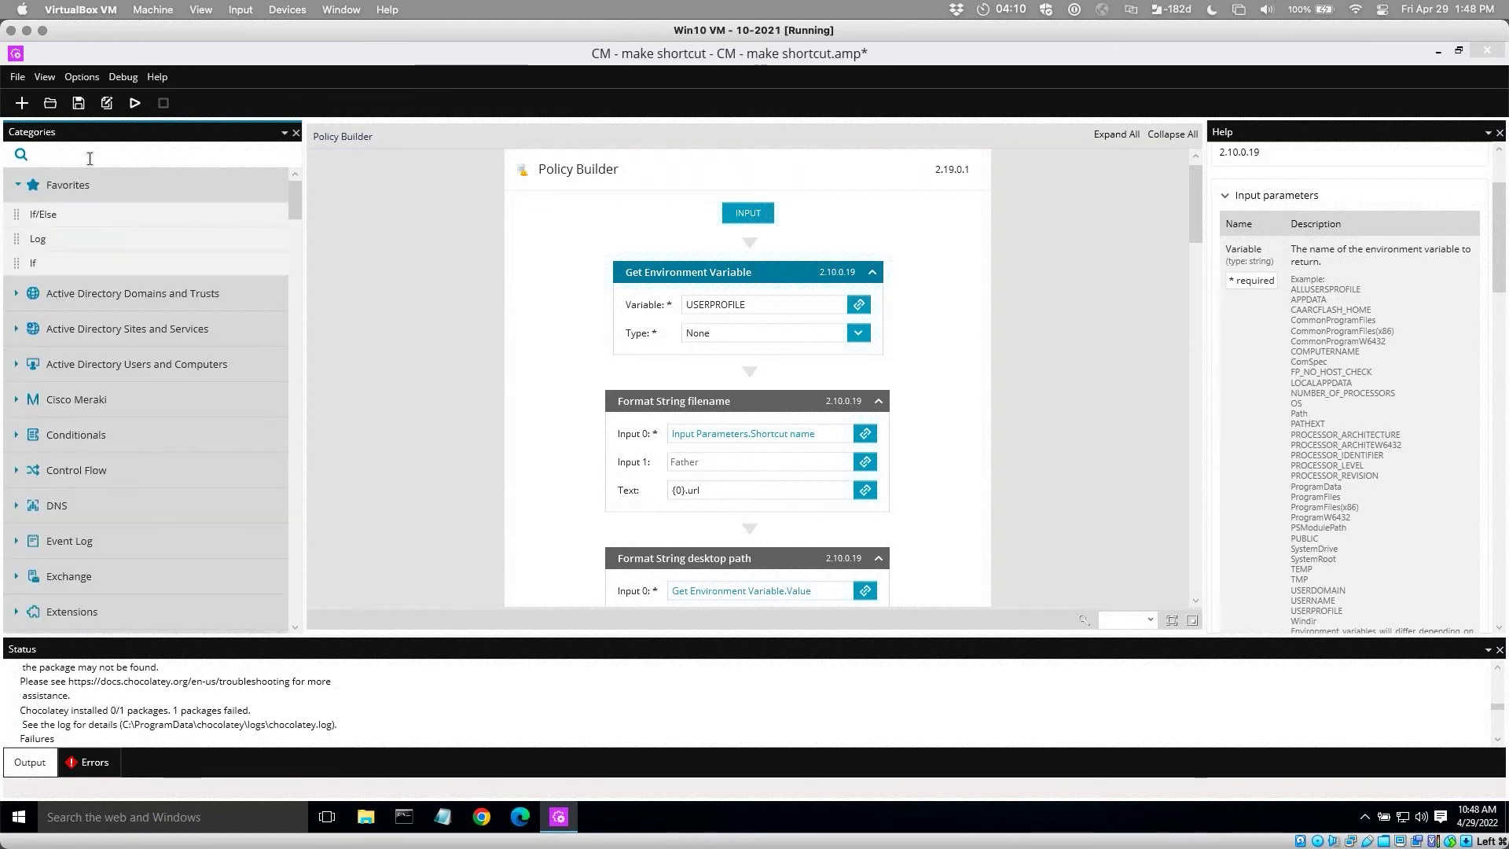
pyautogui.write('enviro')
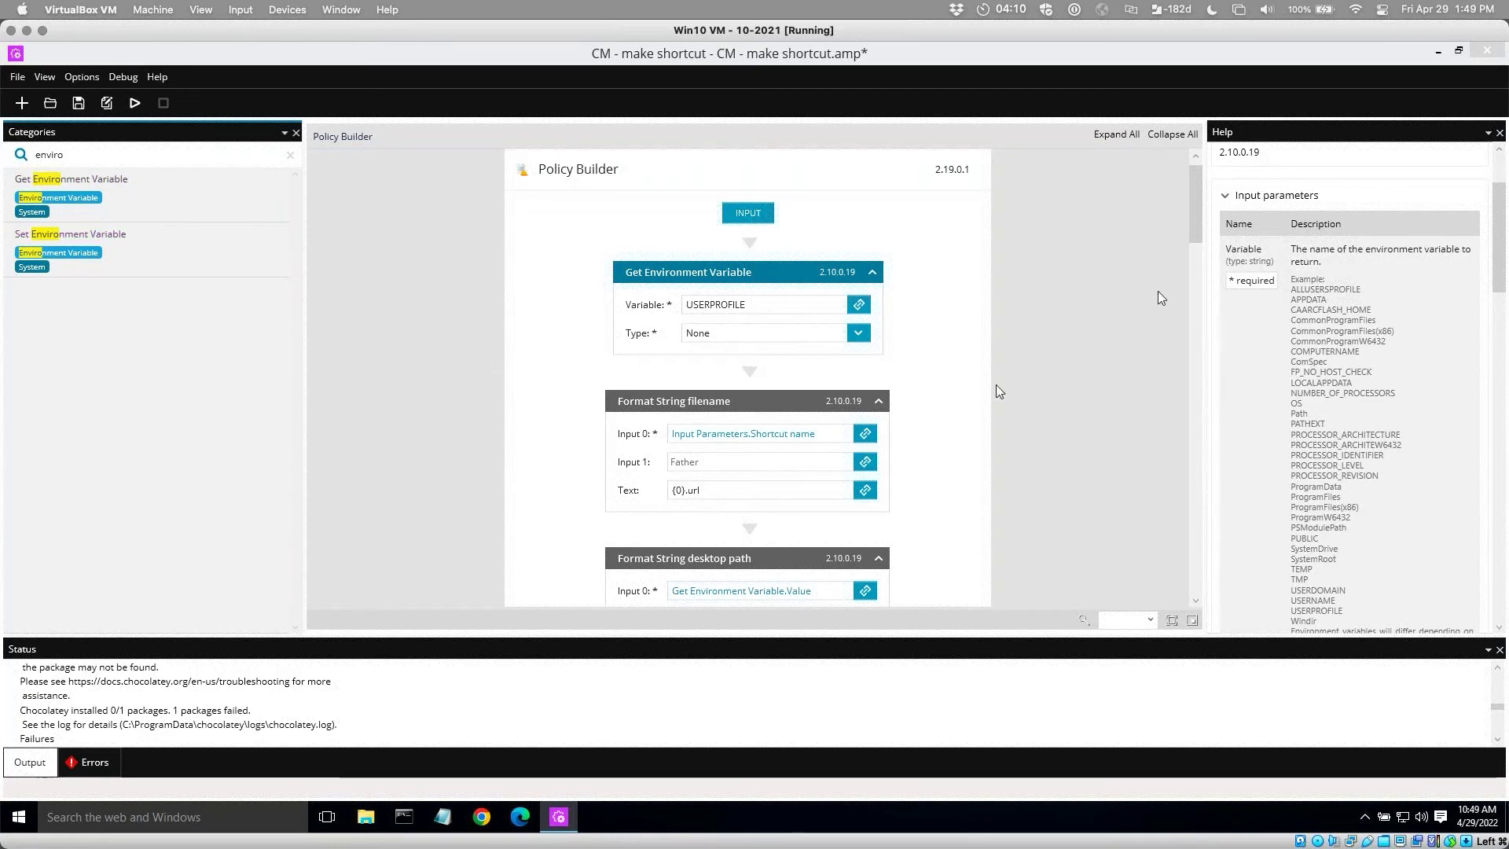
# Review the Get Environment Variable help, highlight the USERPROFILE variable, and check the type choices, keeping None.
pyautogui.scroll(-1, 1198, 224)
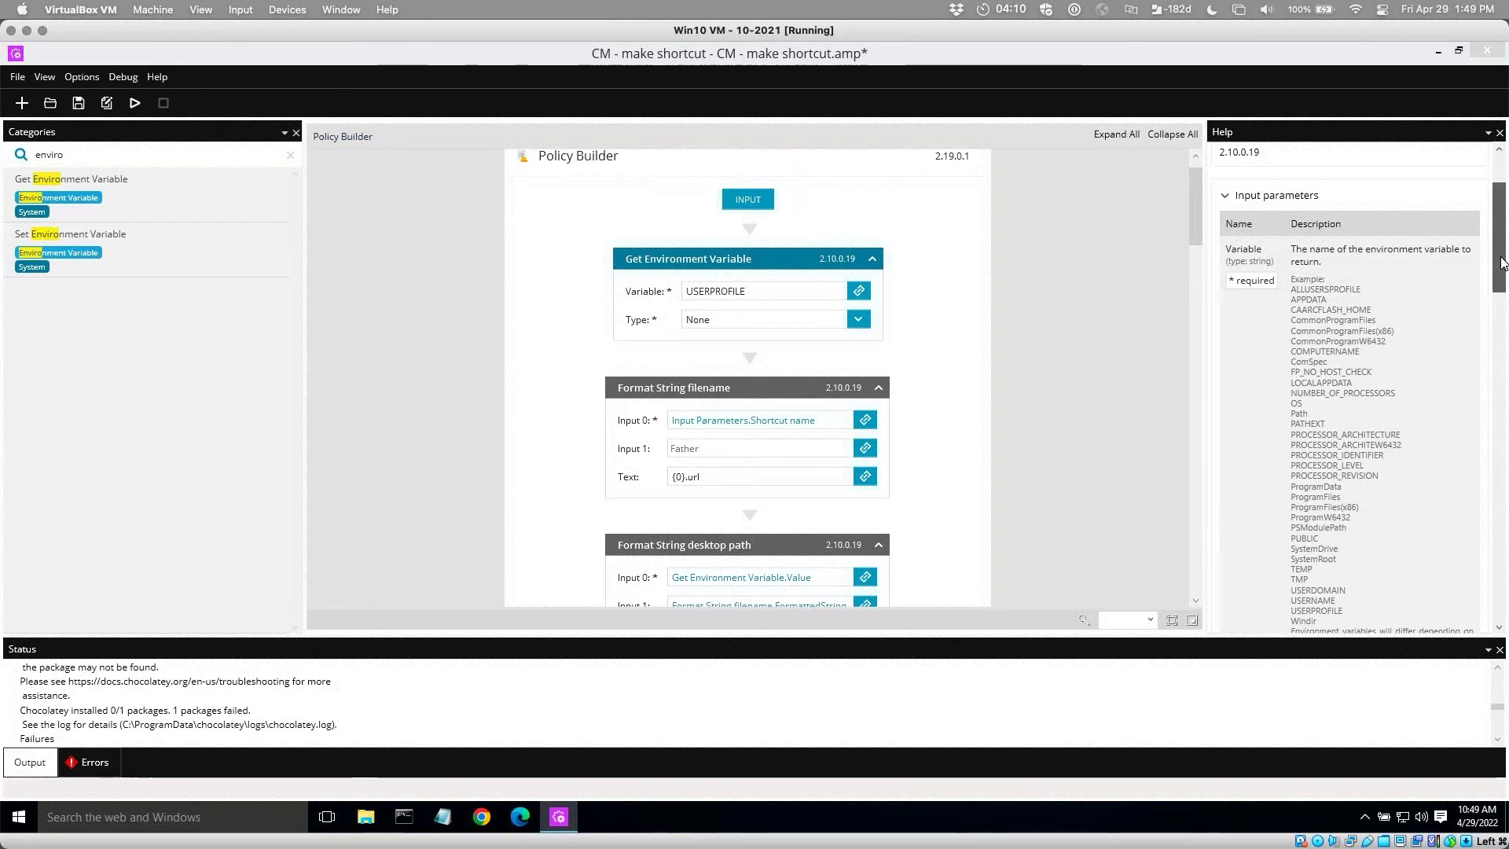
pyautogui.moveTo(1502, 264)
pyautogui.mouseDown()
pyautogui.moveTo(1503, 629)
pyautogui.moveTo(1495, 273)
pyautogui.mouseUp()
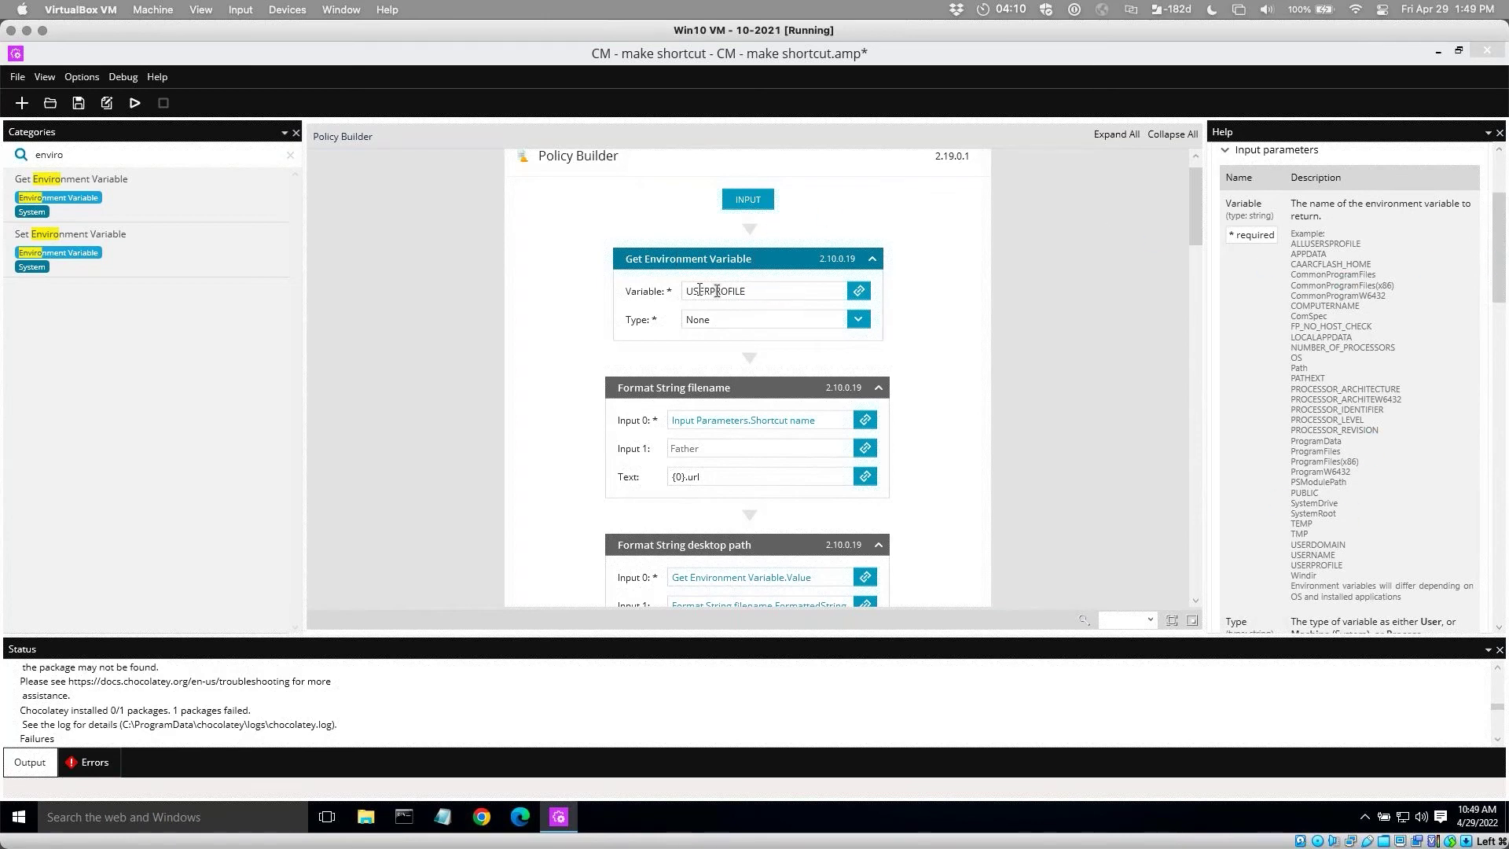
pyautogui.moveTo(690, 292); pyautogui.dragTo(754, 292)
pyautogui.click(776, 292)
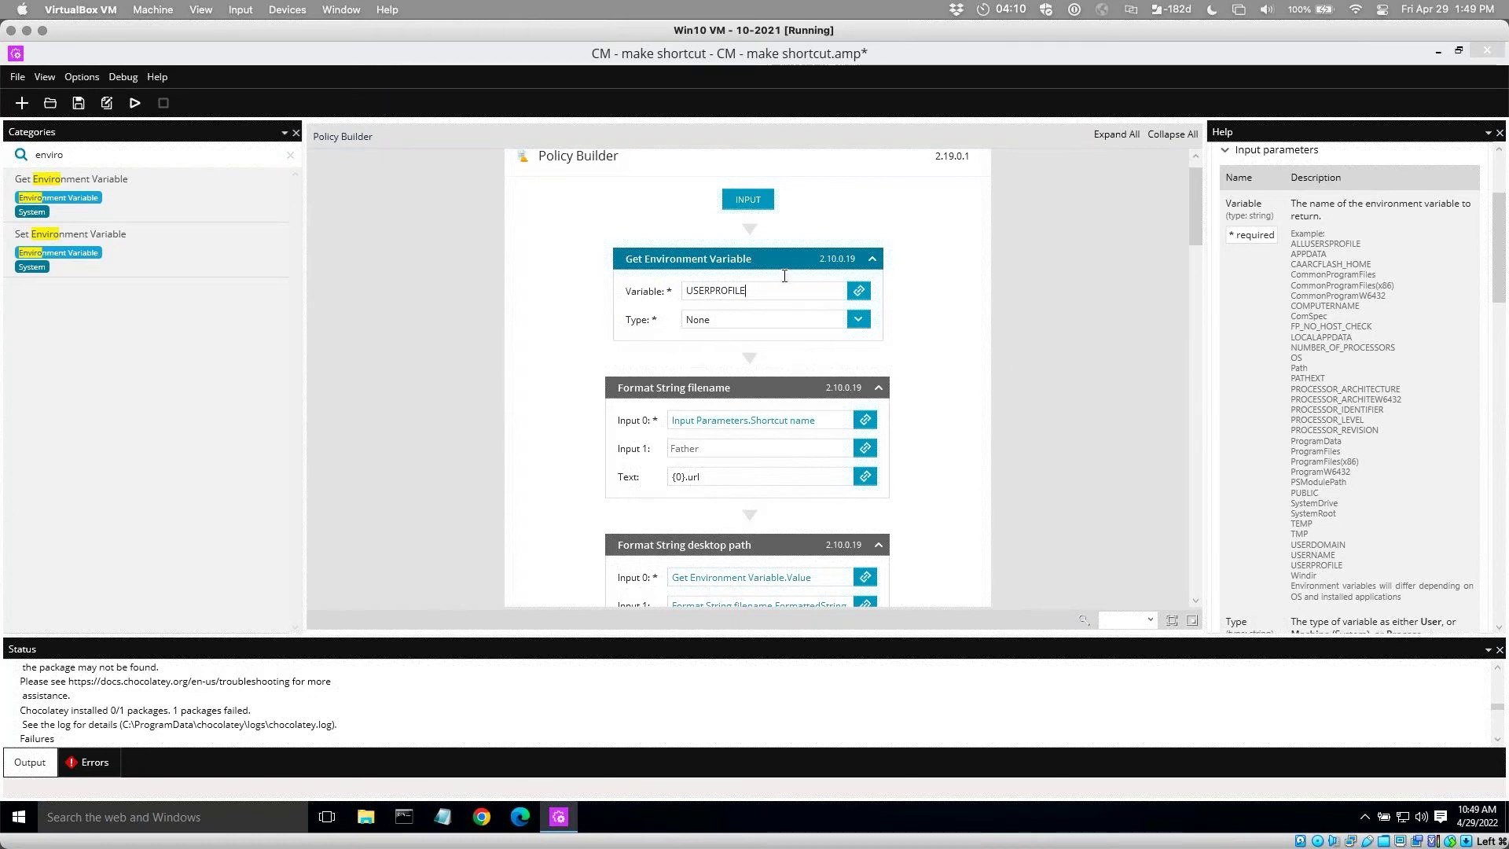
pyautogui.click(860, 323)
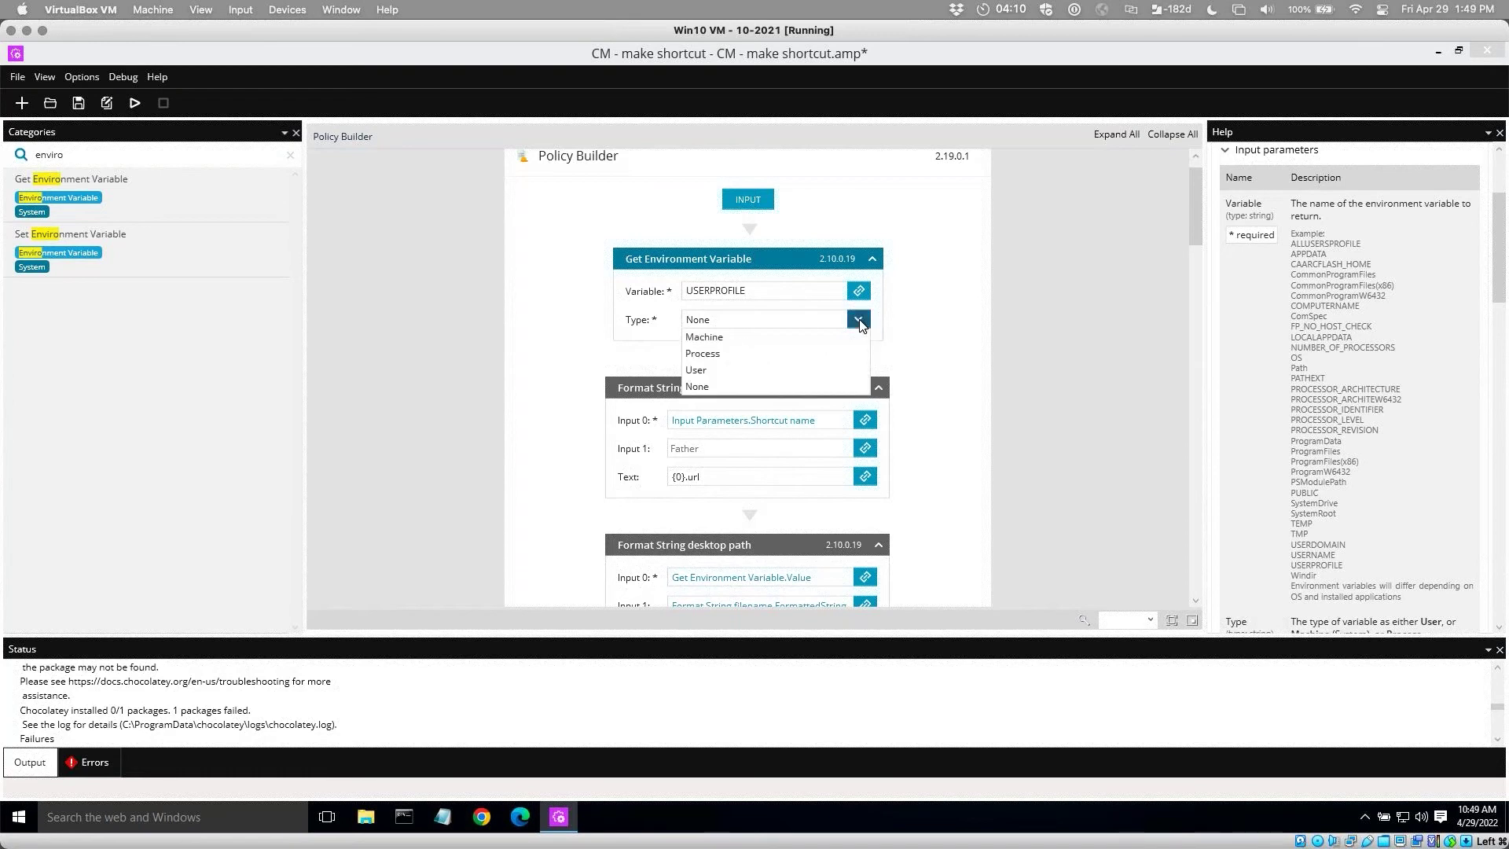
pyautogui.click(711, 388)
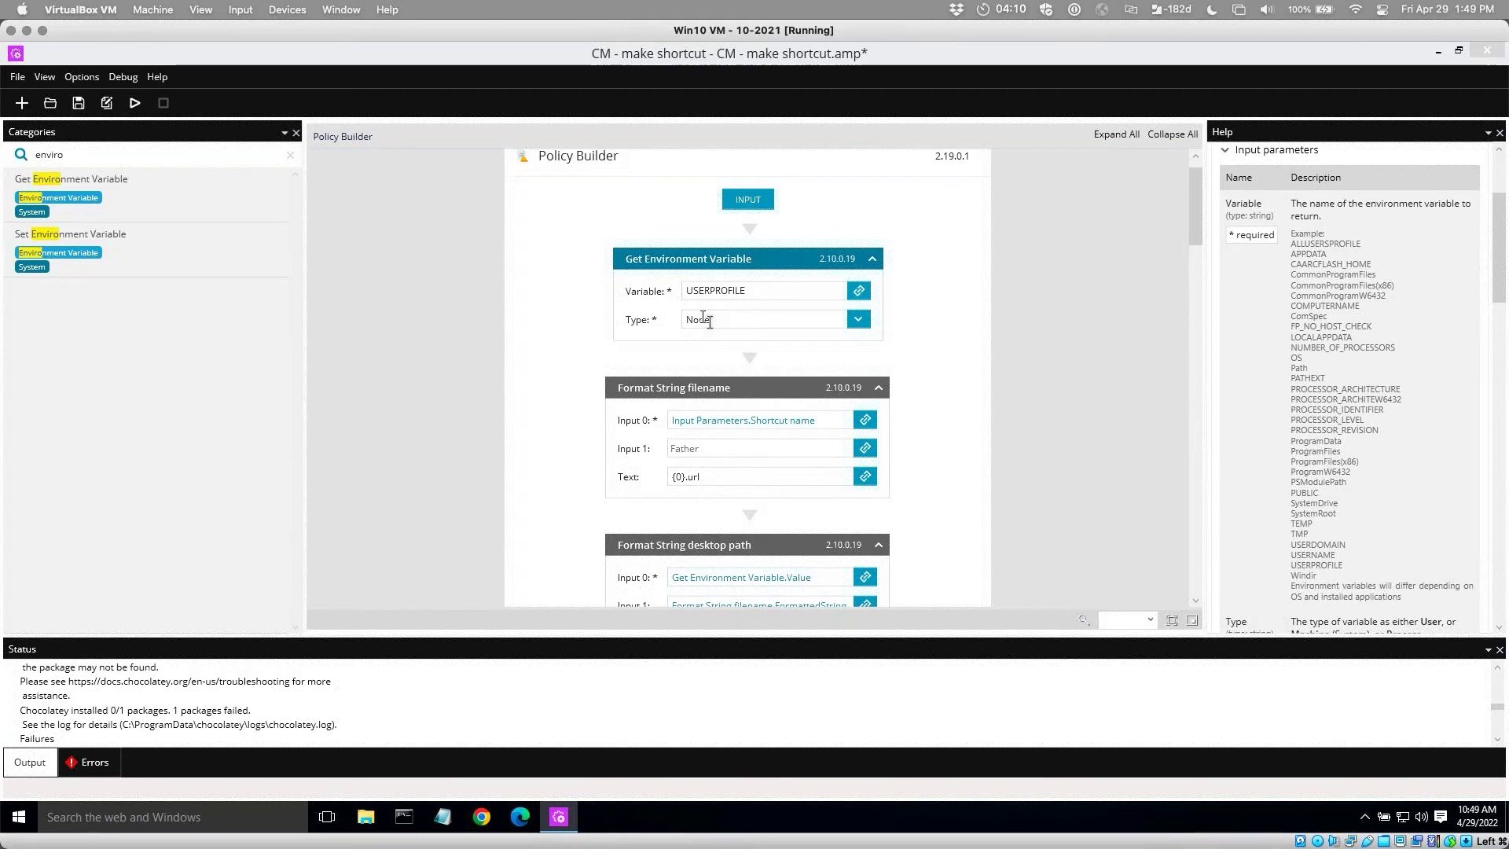
# In the Format String filename object, link Input 1 to Get Environment Variable's Result String and set the text to {1}\Desktop\{0}.url.
pyautogui.moveTo(1198, 228); pyautogui.dragTo(1196, 261)
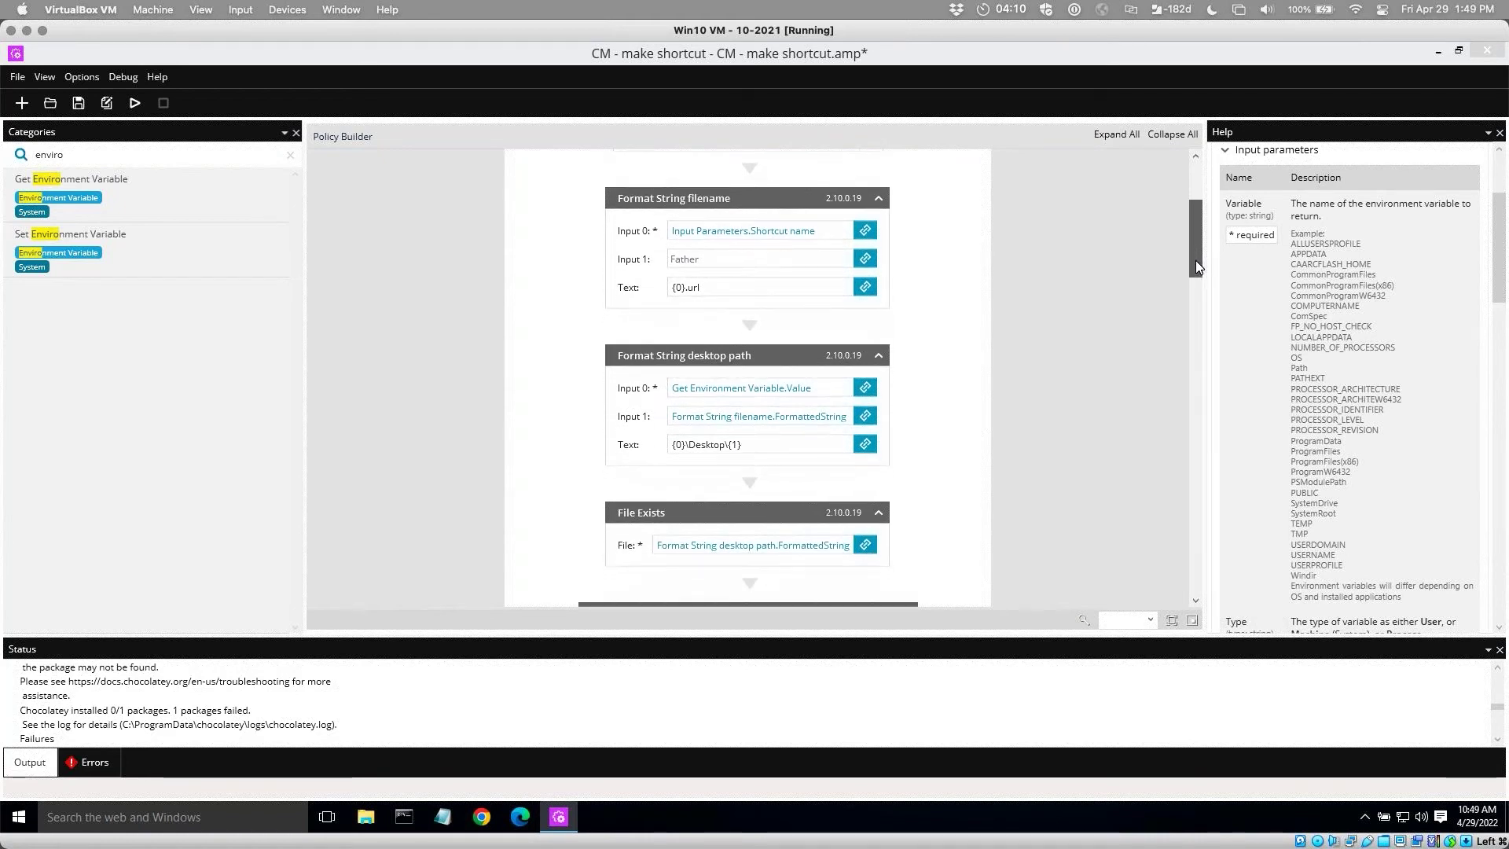
pyautogui.click(762, 190)
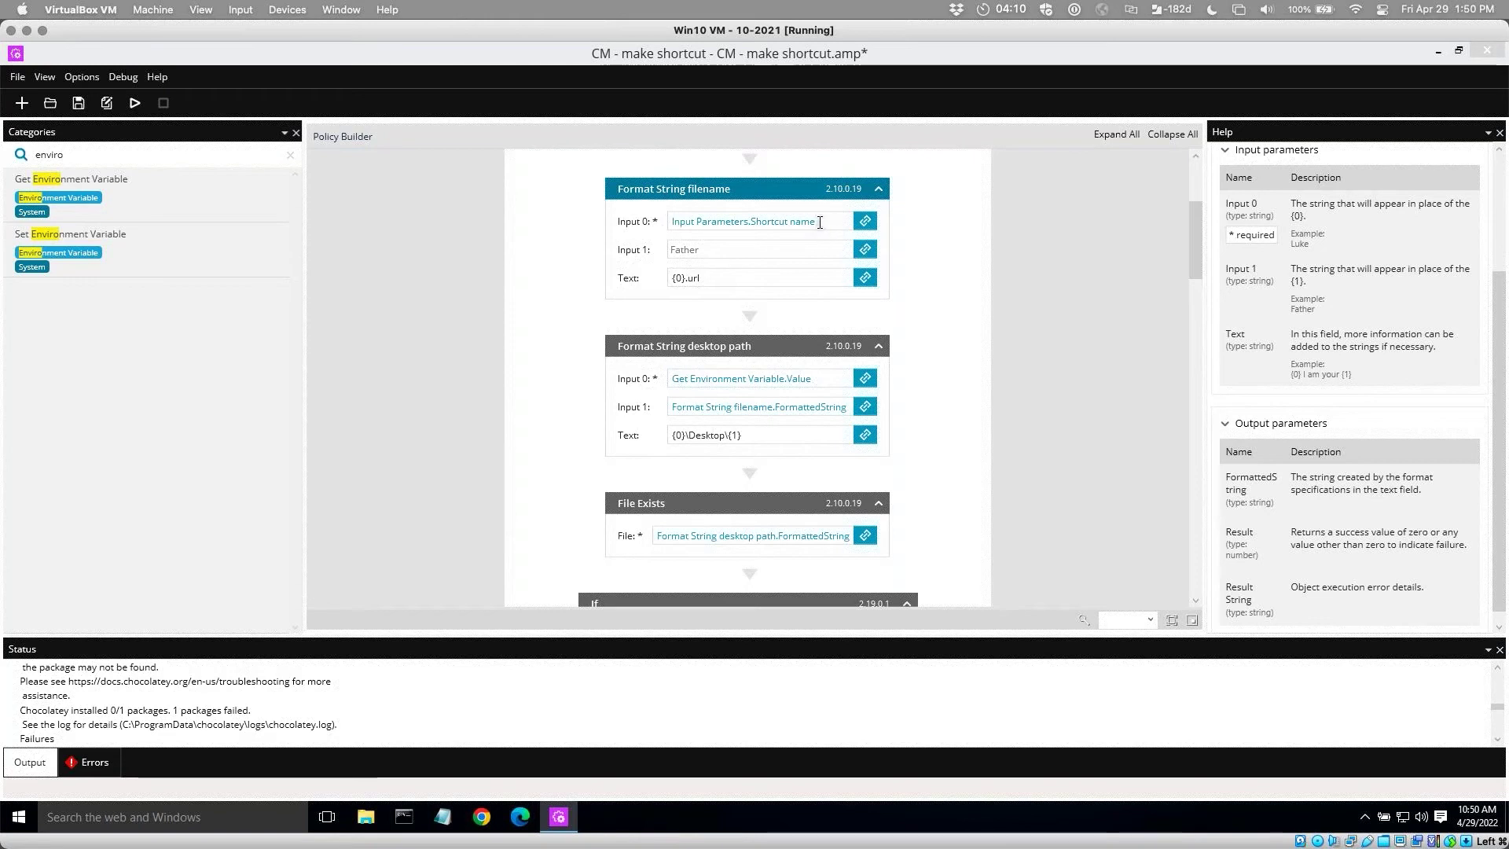
pyautogui.doubleClick(696, 277)
pyautogui.click(621, 188)
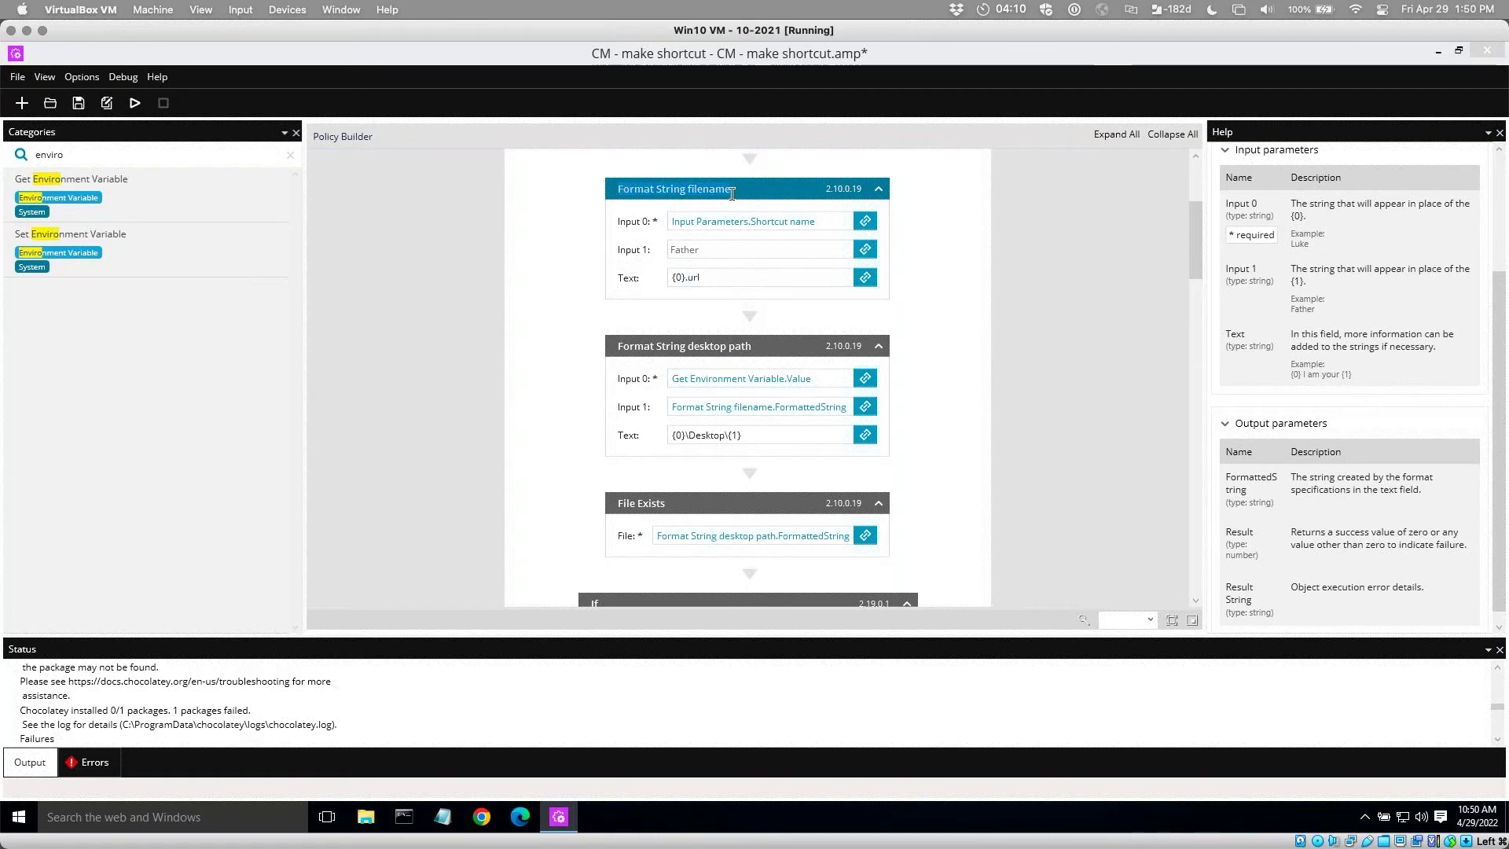
pyautogui.click(864, 250)
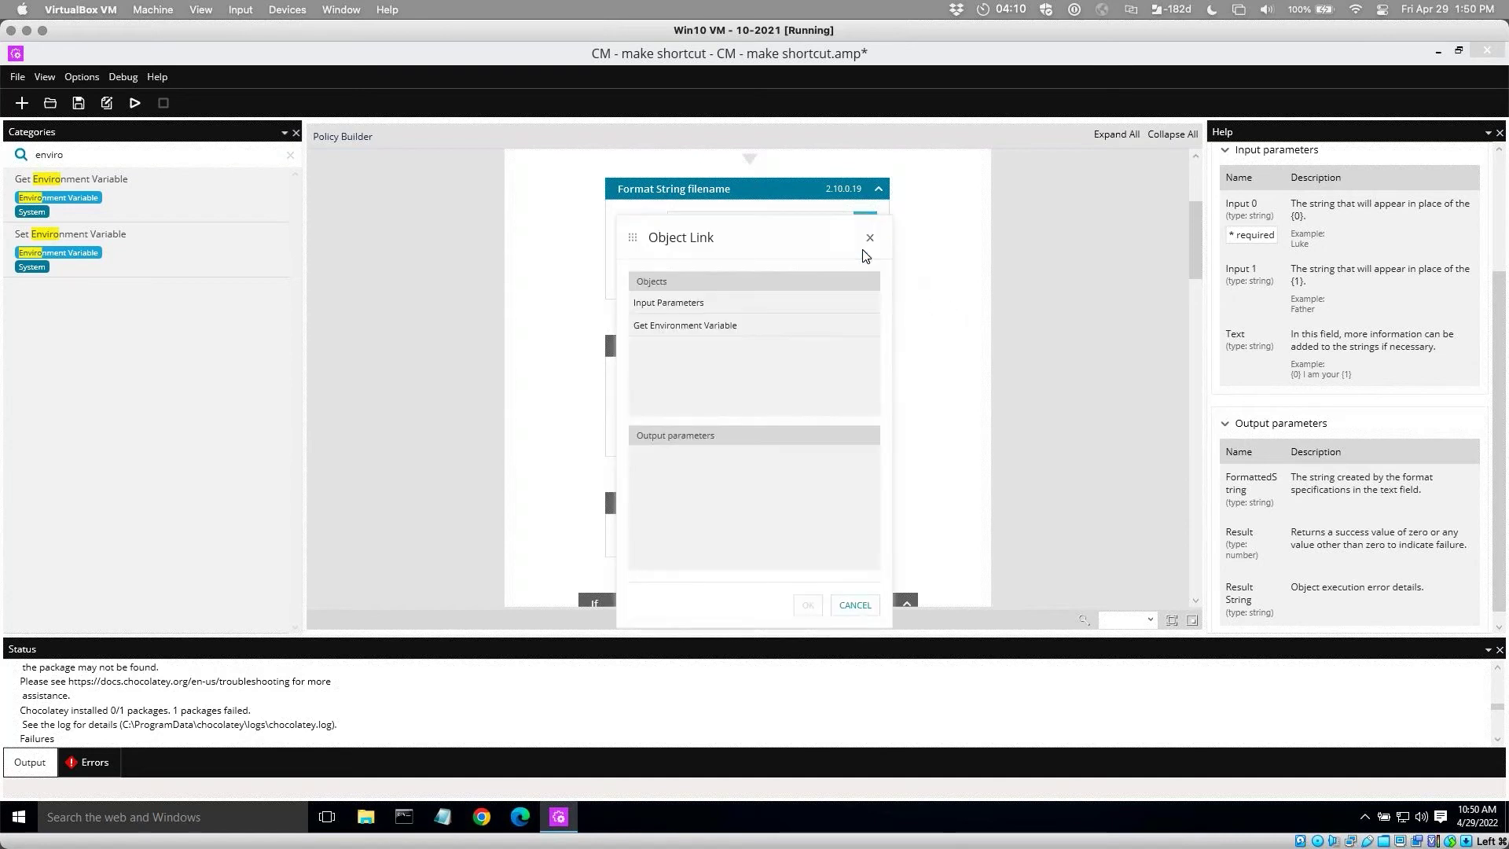
pyautogui.click(684, 325)
pyautogui.click(654, 457)
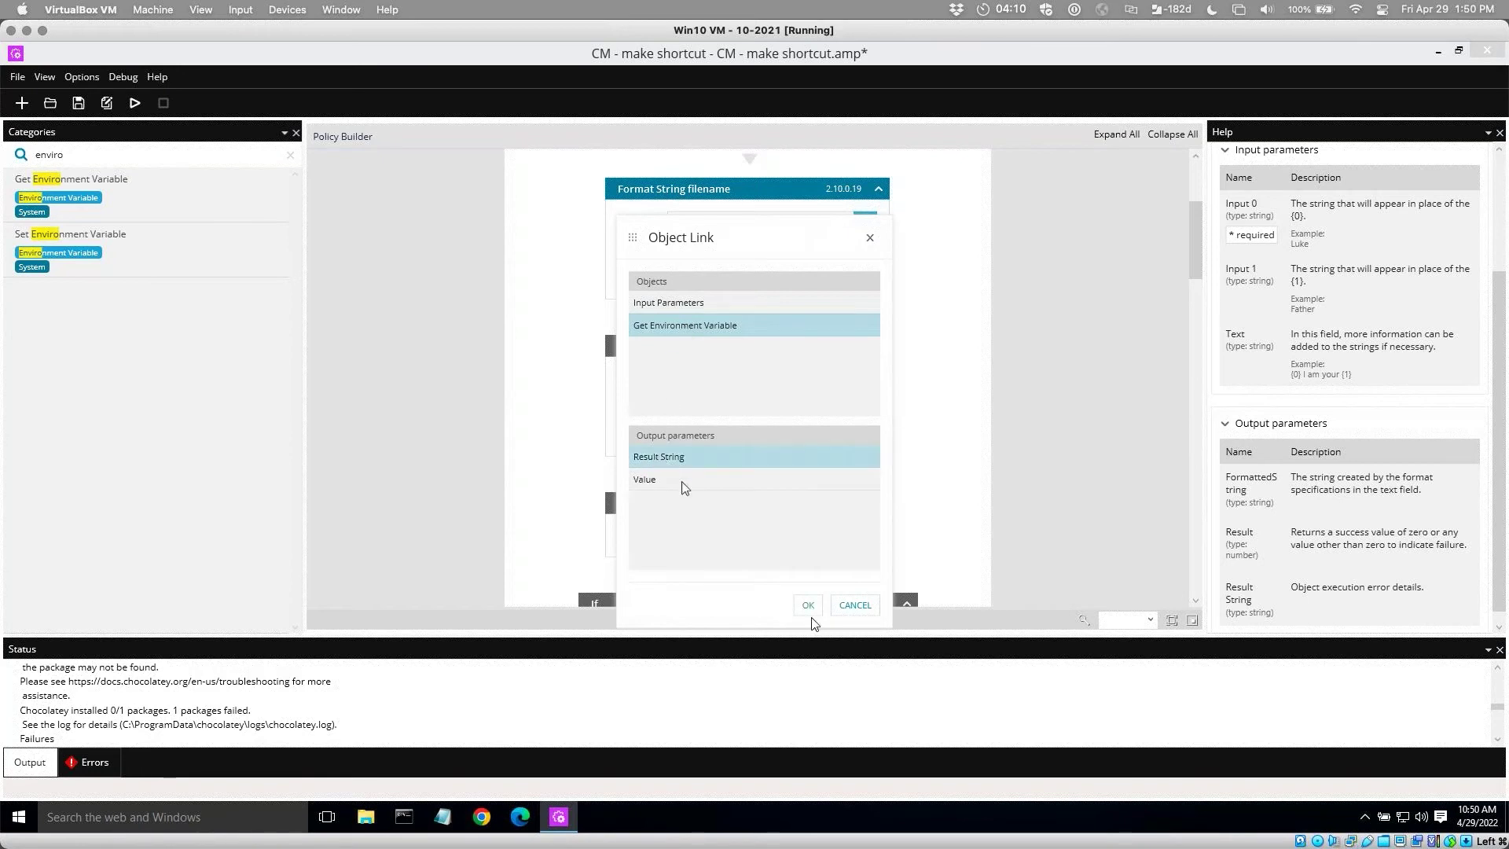
pyautogui.click(808, 605)
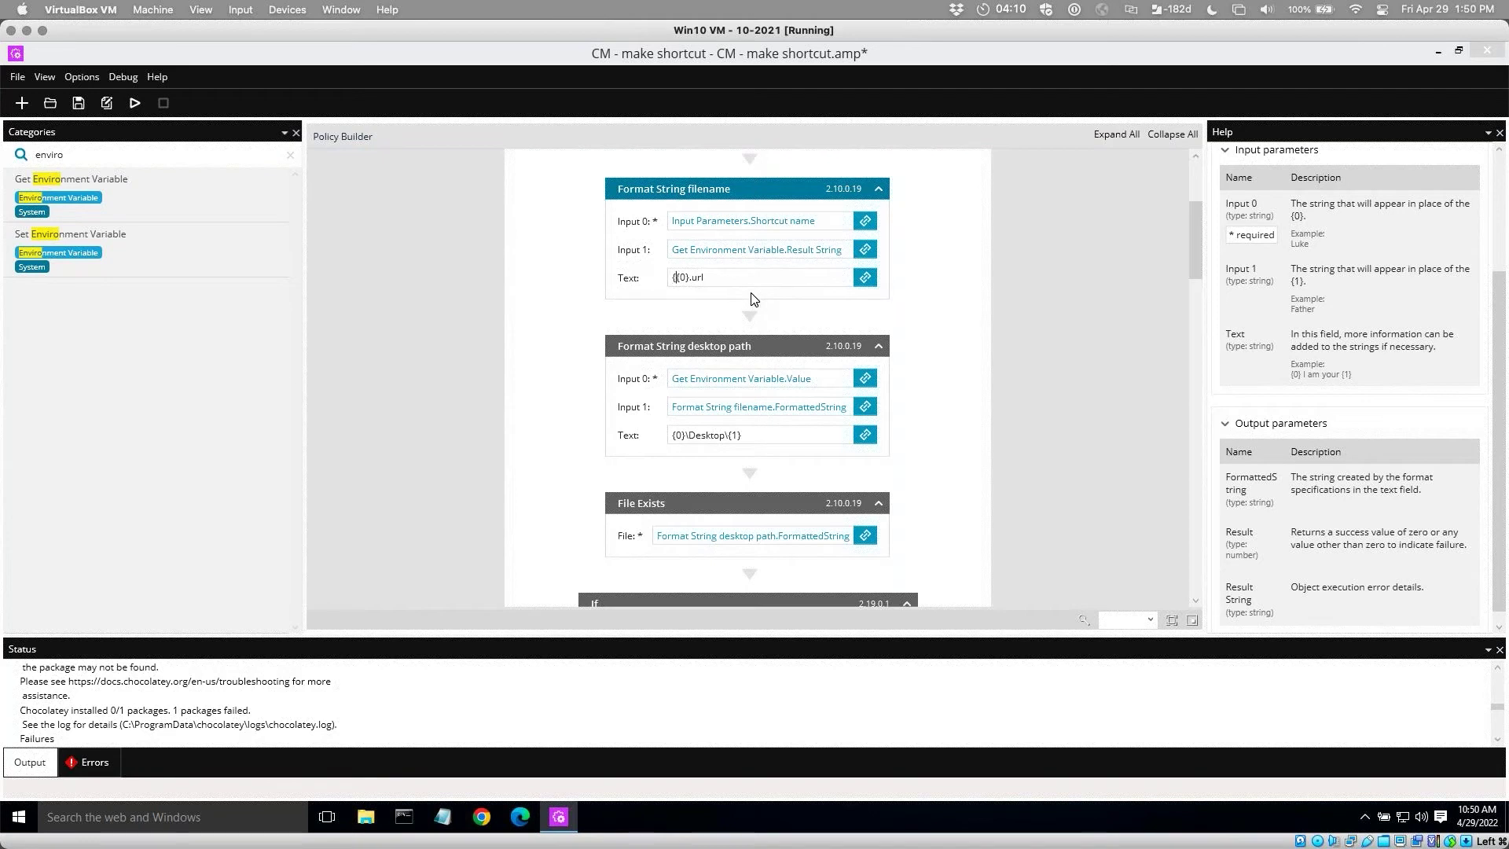
pyautogui.write('1}\\Desktop\\')
# Delete the Format String desktop path object and link the File Exists file to Format String filename's FormattedString.
pyautogui.rightClick(776, 345)
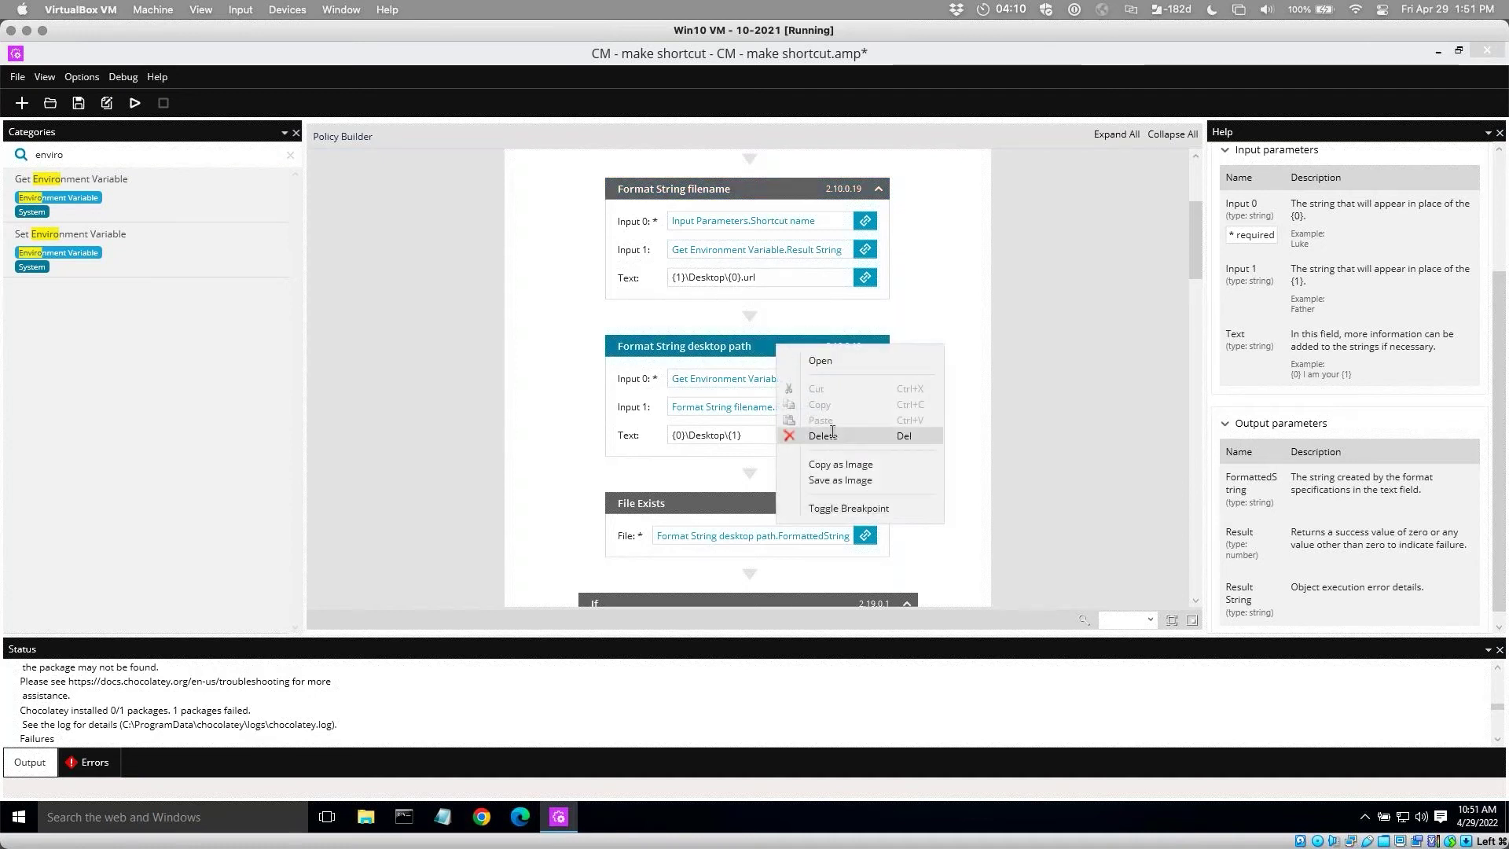
pyautogui.click(827, 435)
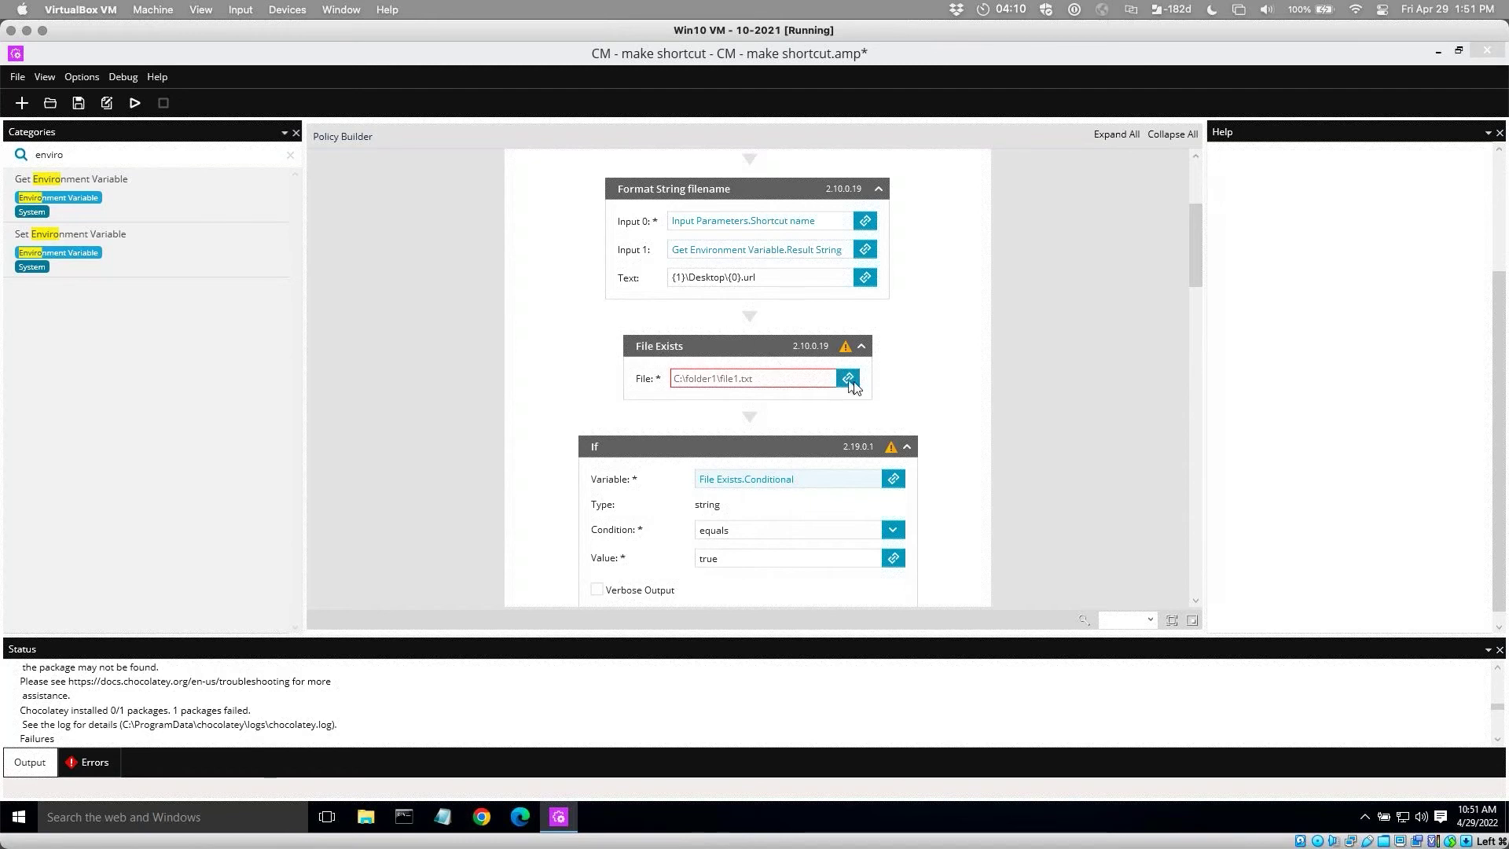
pyautogui.click(732, 351)
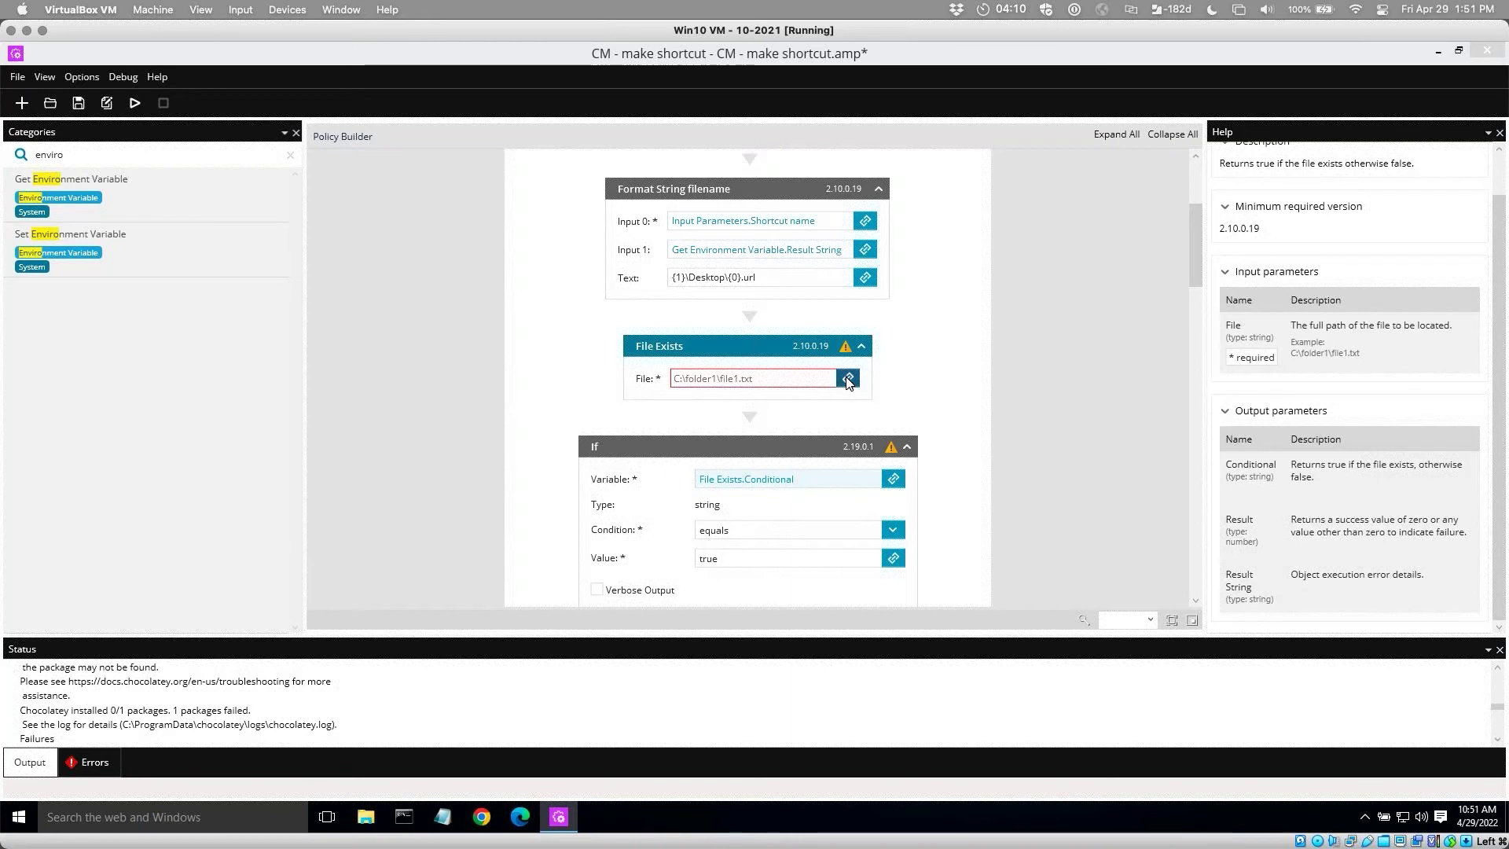
pyautogui.click(848, 378)
pyautogui.click(686, 347)
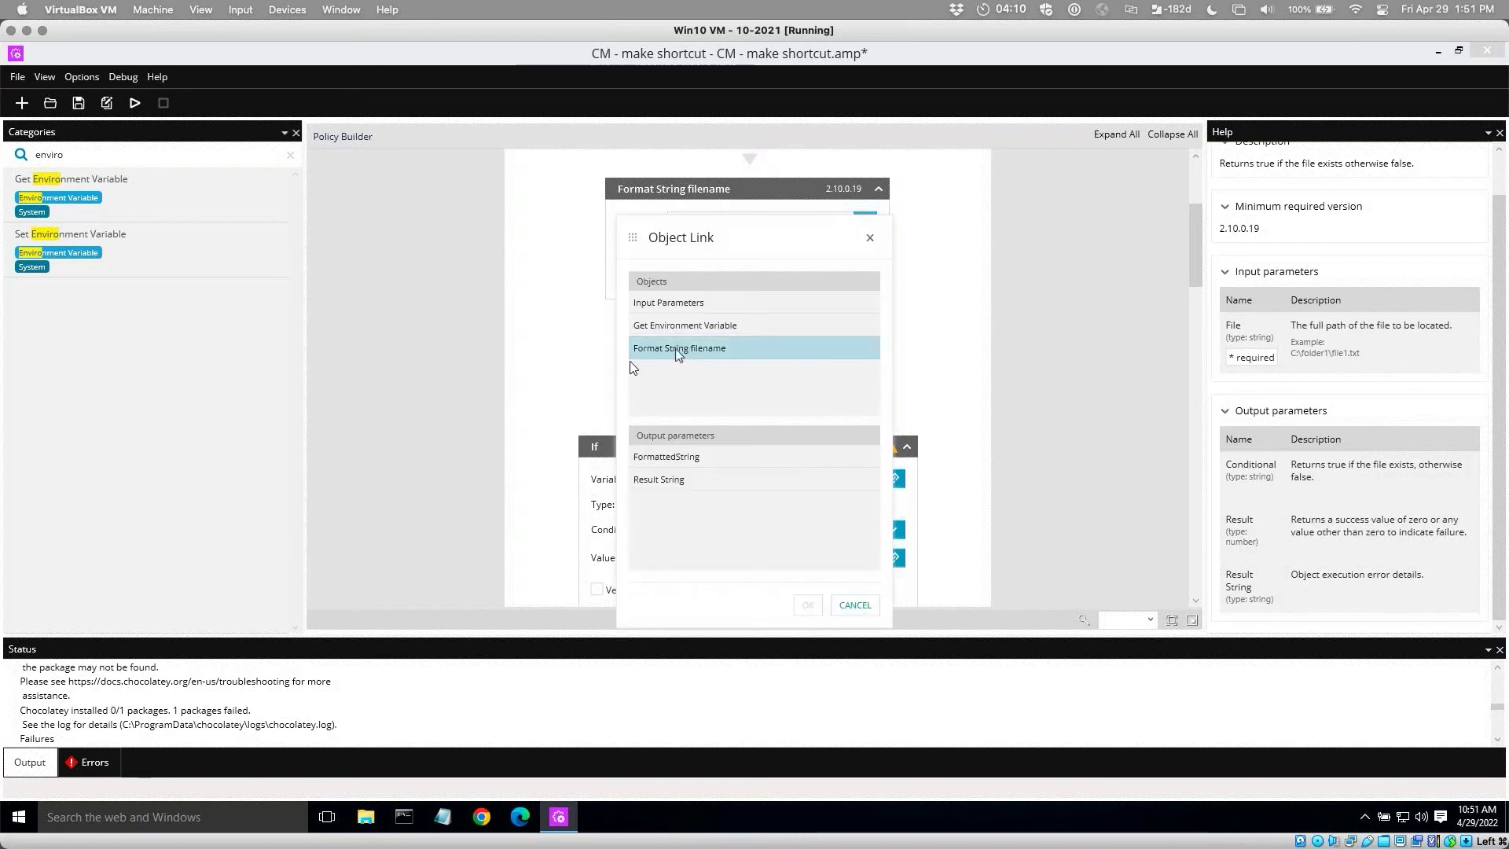
pyautogui.click(673, 458)
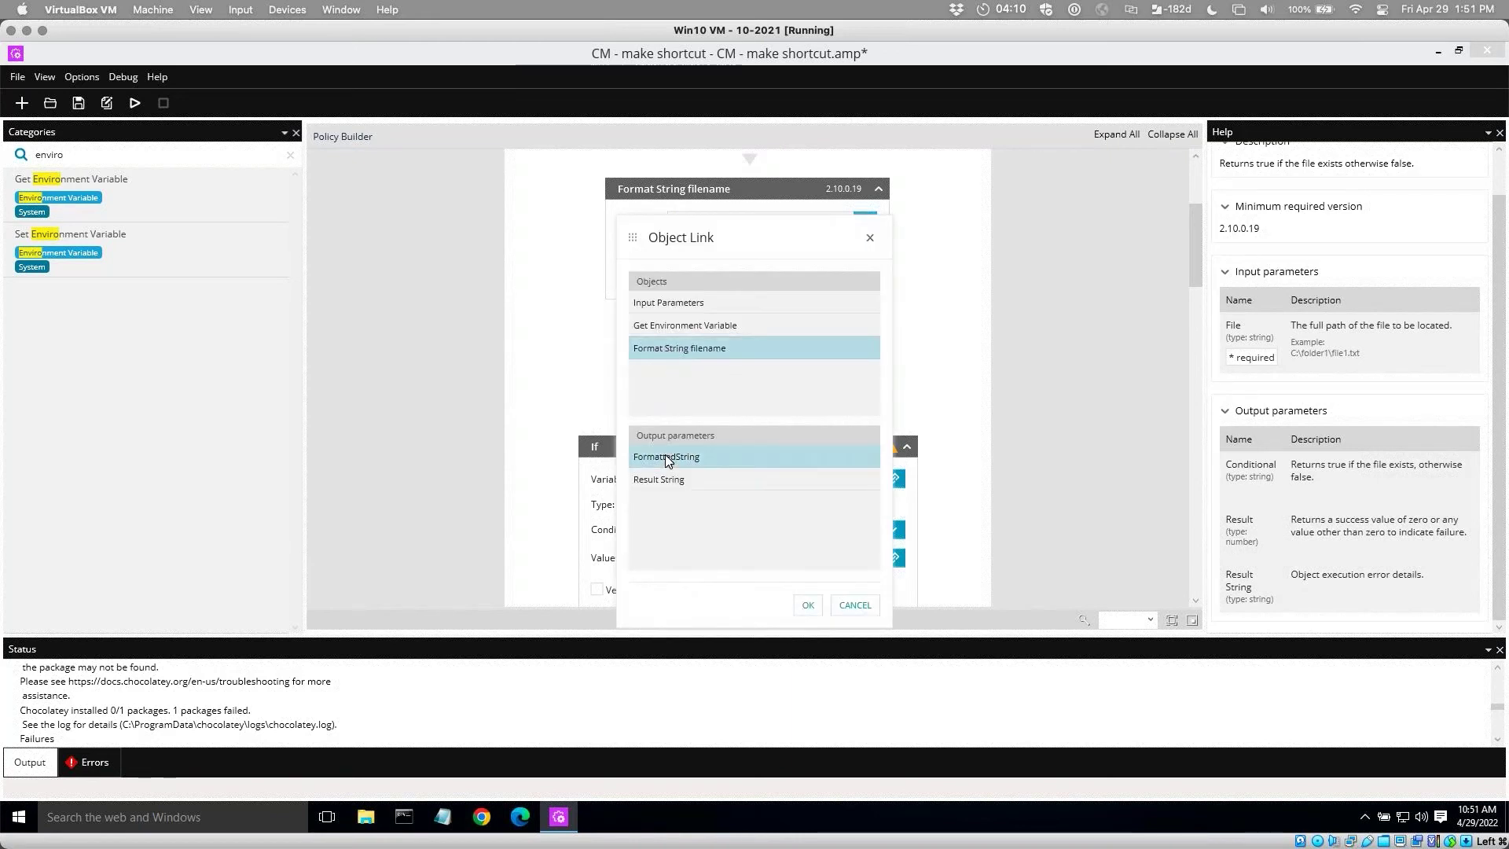
pyautogui.click(810, 605)
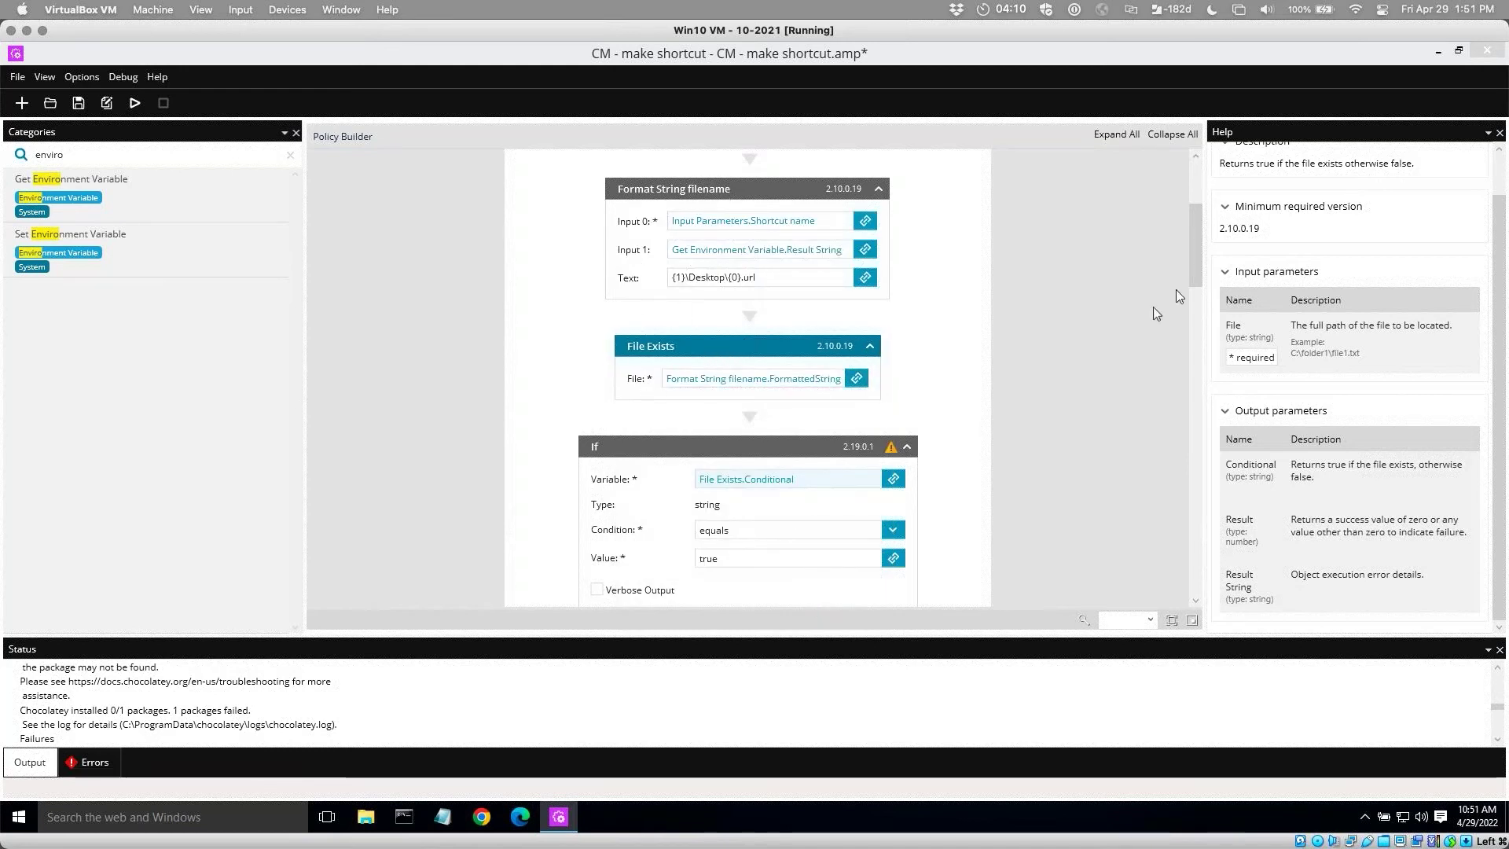
# Link the file of the Delete File object in the If's Then branch to Format String filename's FormattedString.
pyautogui.moveTo(1198, 293); pyautogui.dragTo(1198, 320)
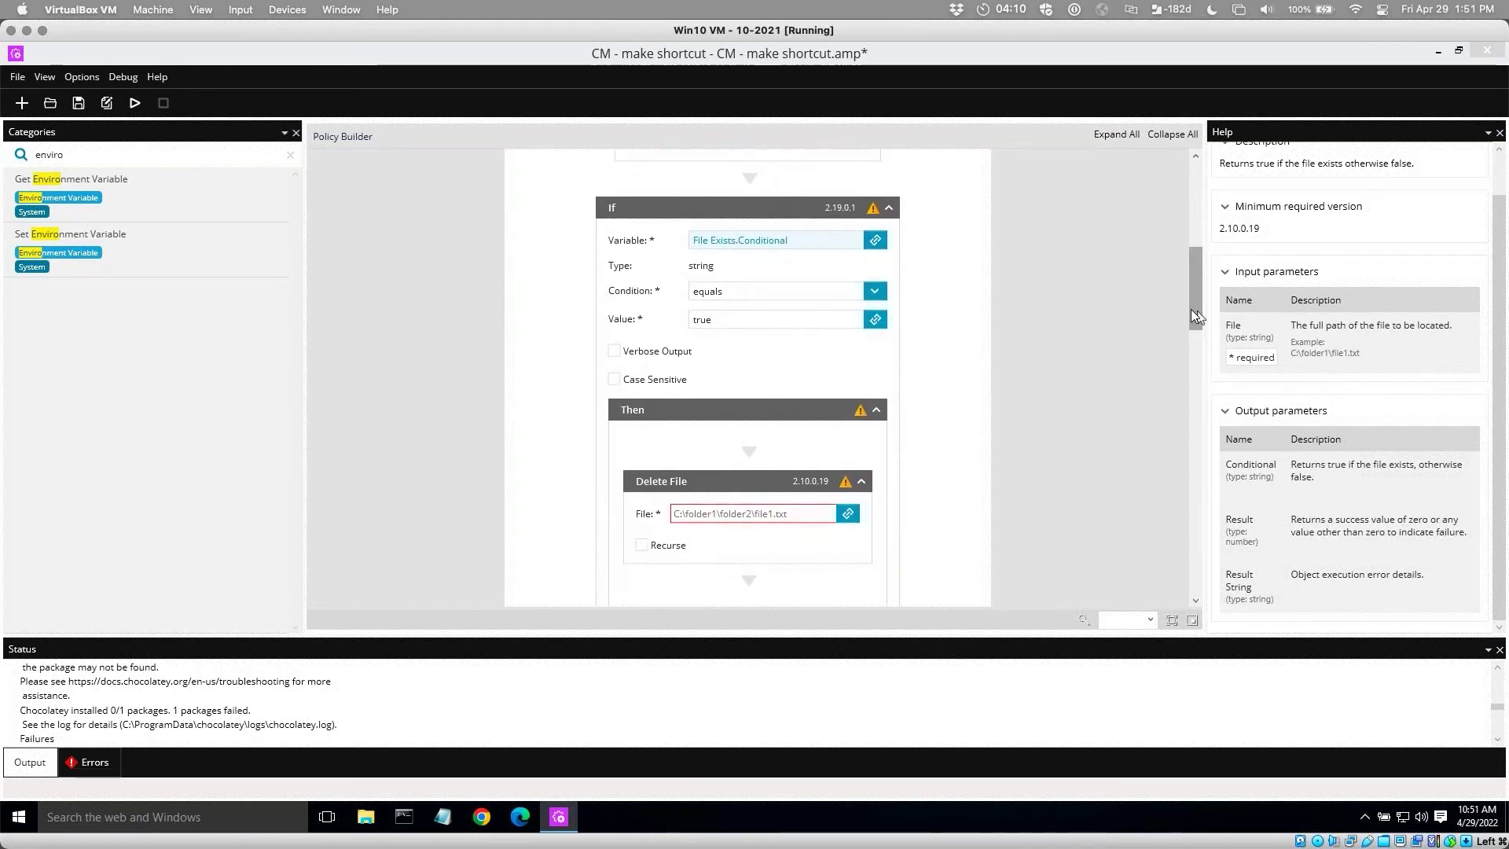
pyautogui.click(690, 209)
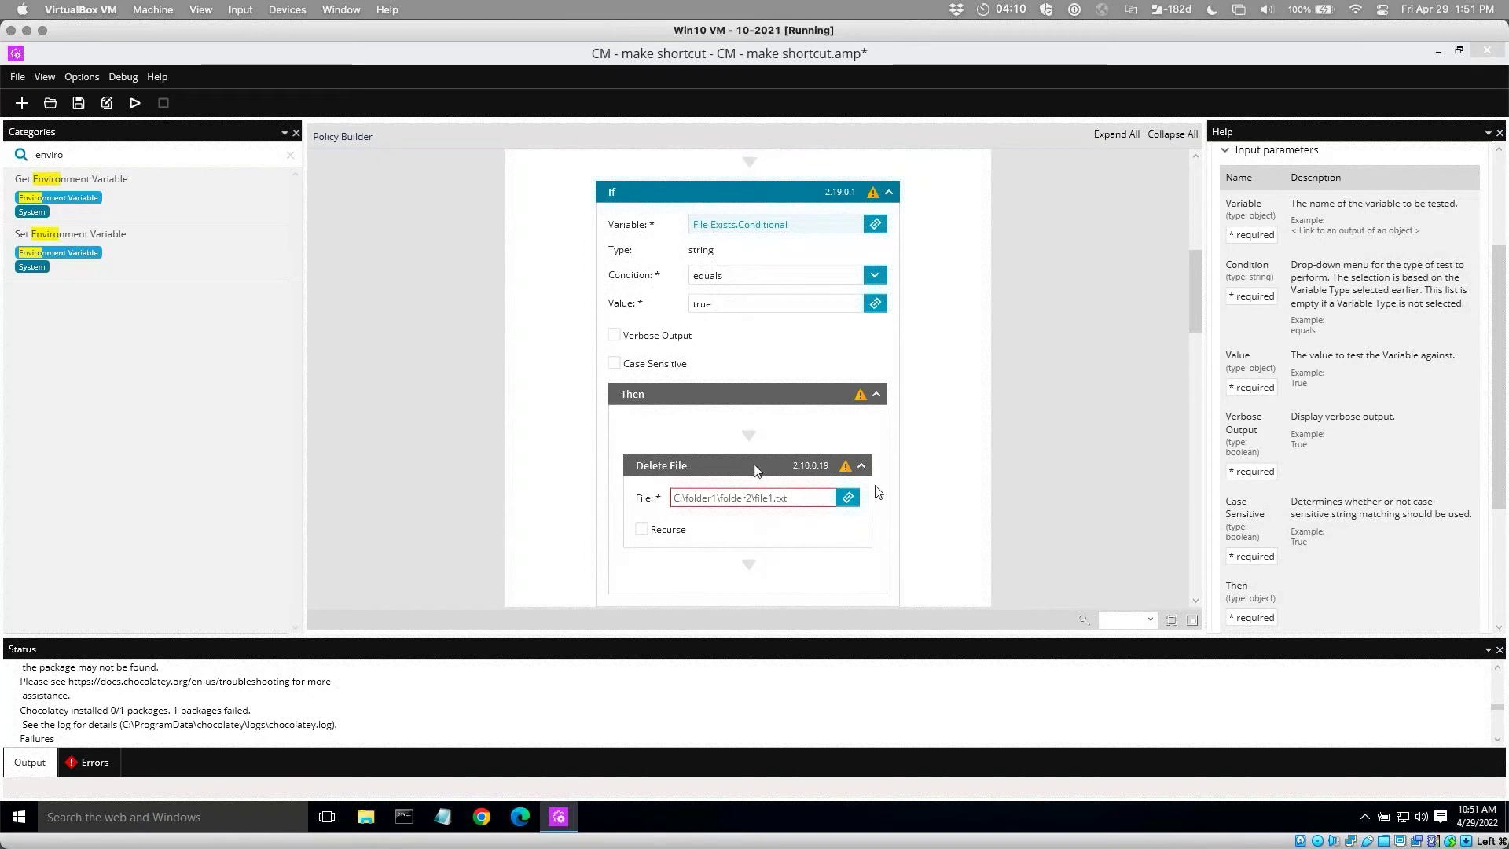
pyautogui.moveTo(1200, 316)
pyautogui.mouseDown()
pyautogui.moveTo(1203, 340)
pyautogui.moveTo(1189, 338)
pyautogui.mouseUp()
pyautogui.click(849, 399)
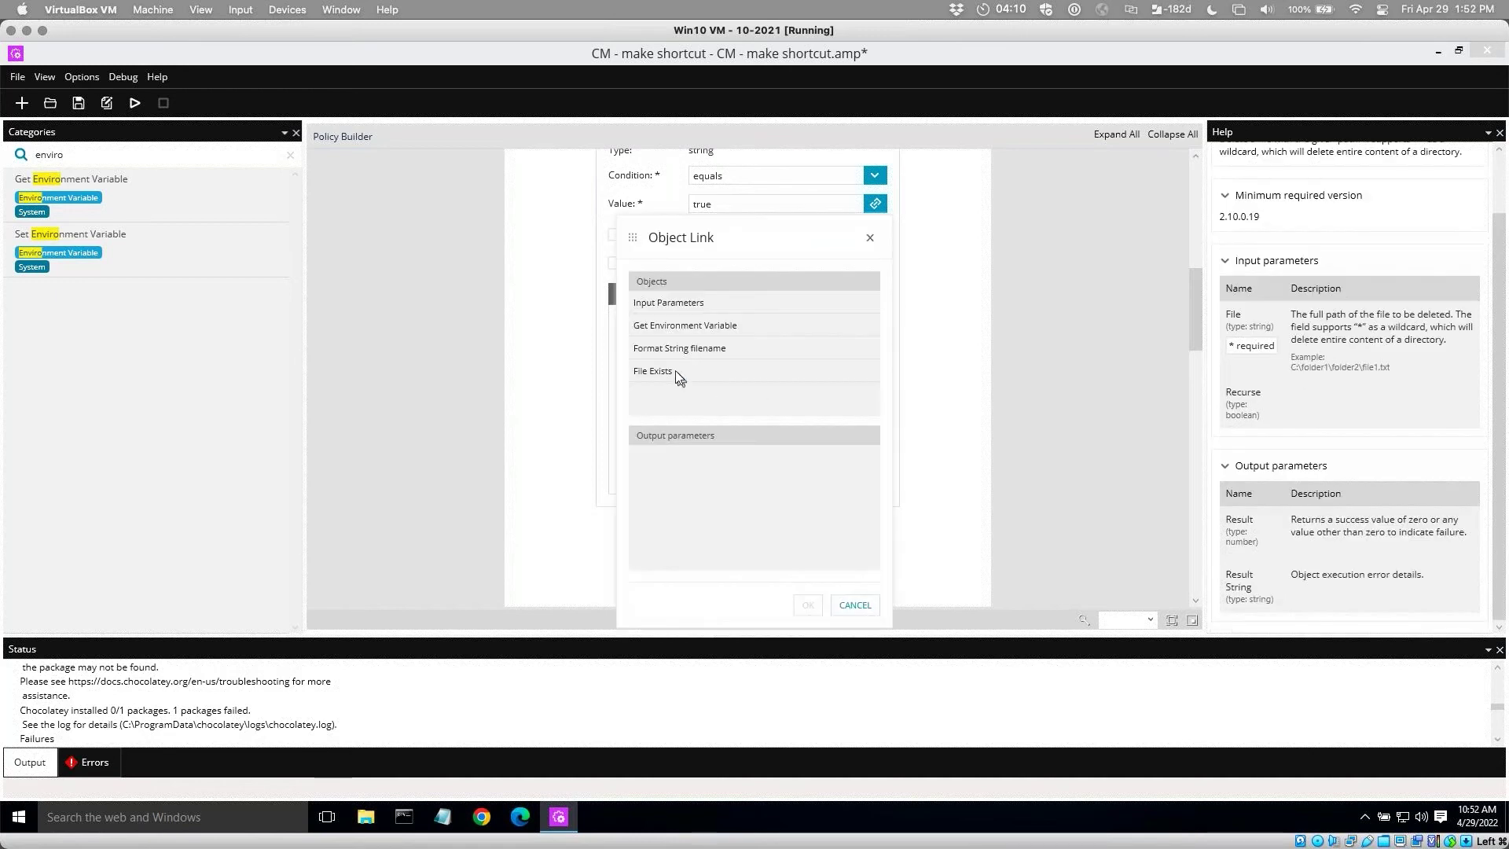
pyautogui.click(687, 351)
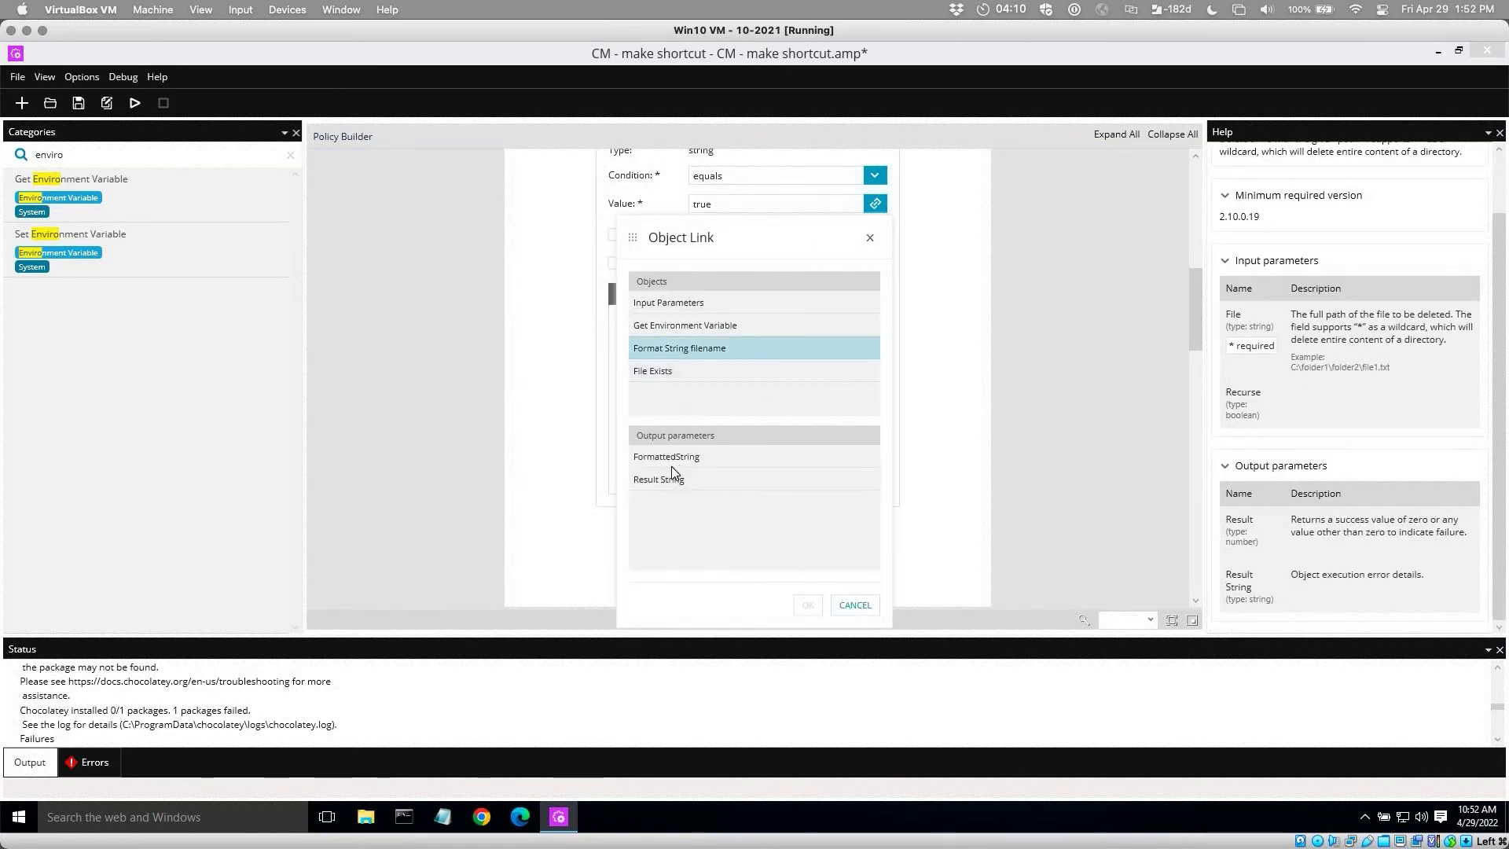
pyautogui.click(671, 462)
pyautogui.click(809, 604)
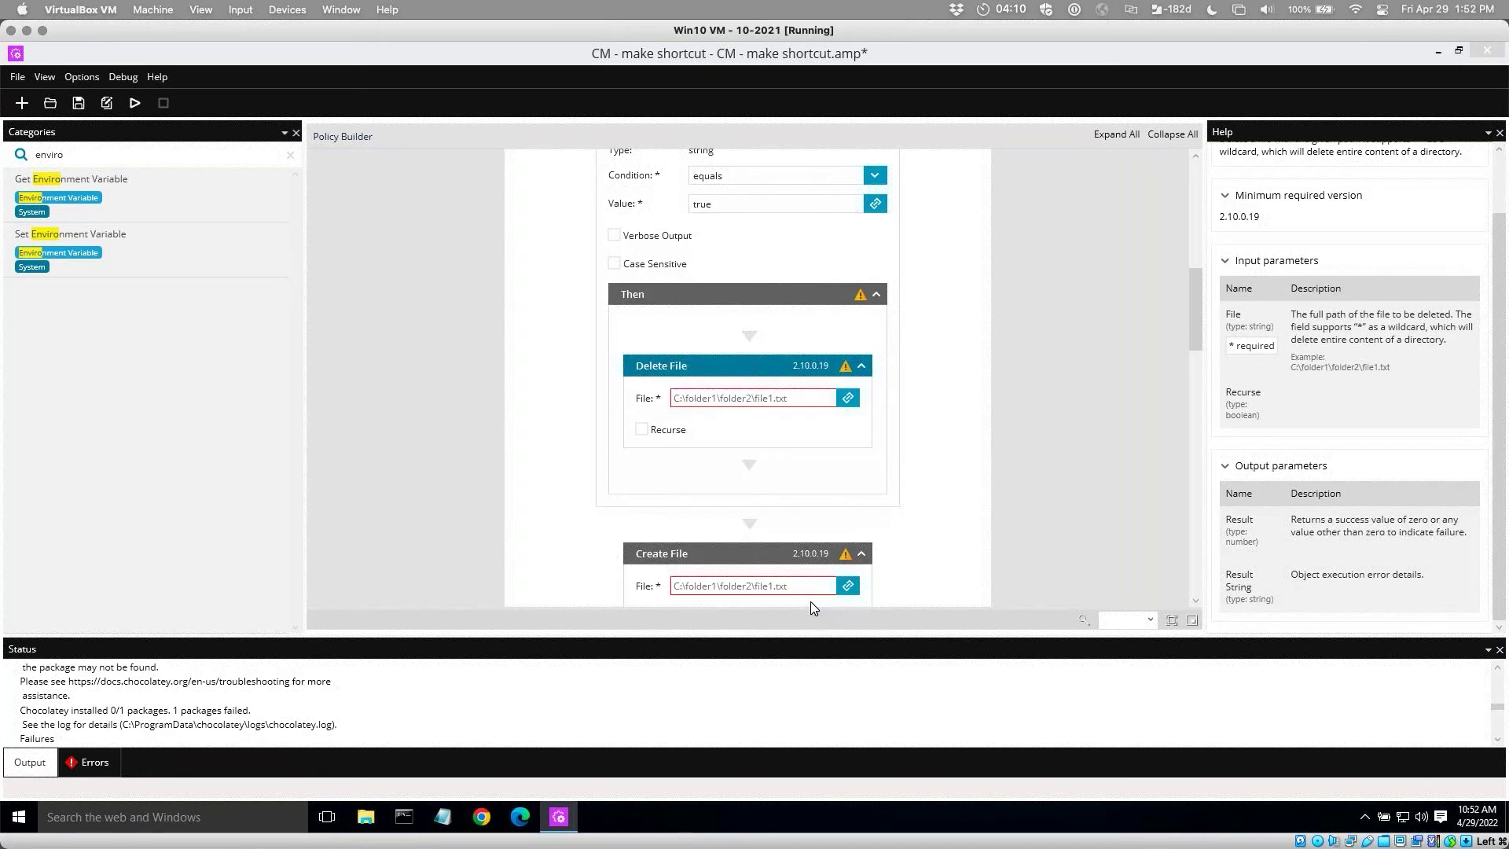
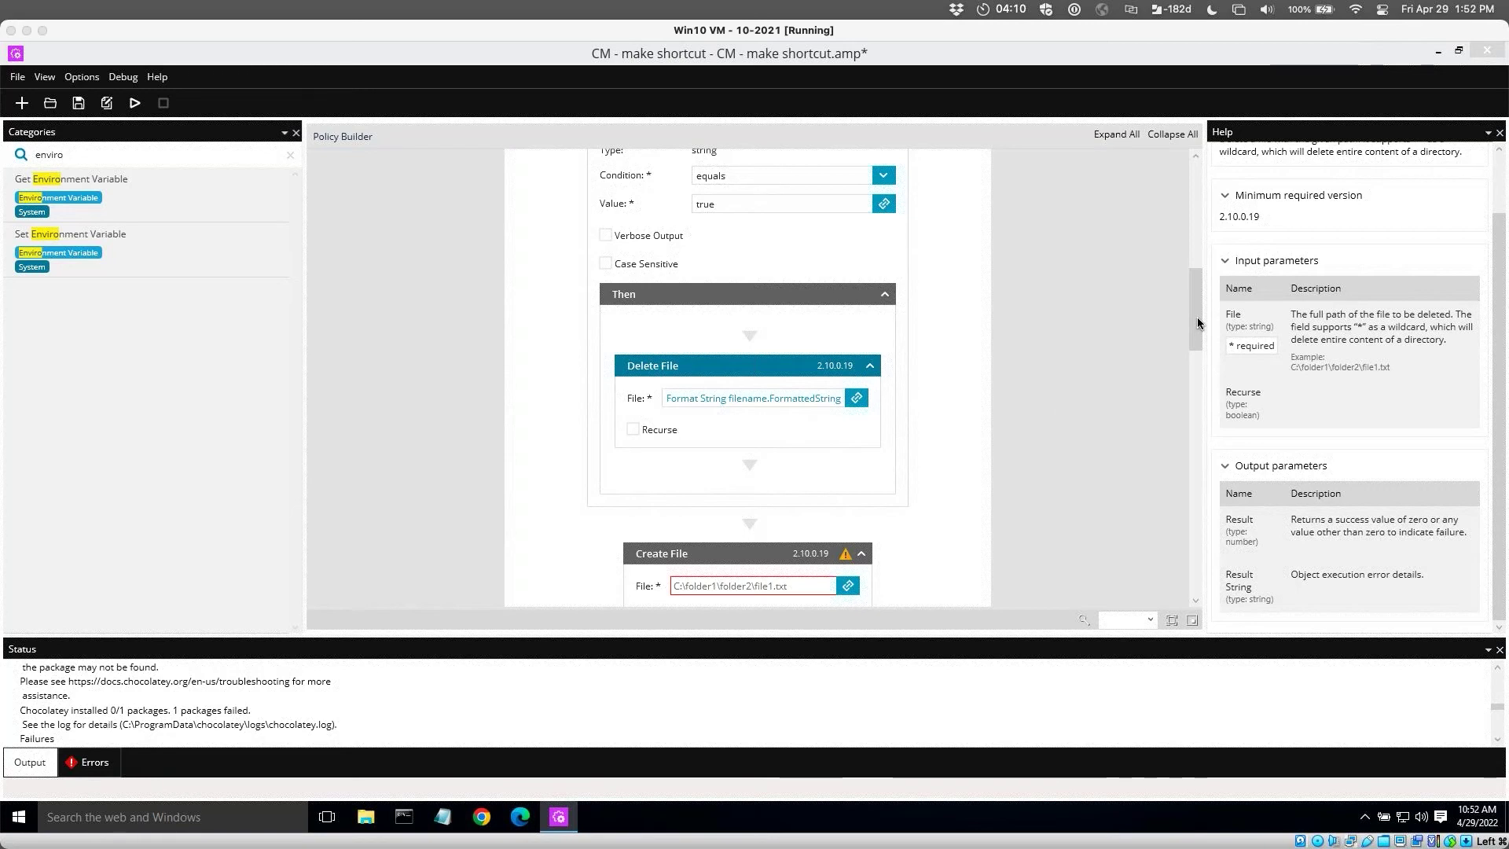
# Link the file of the Create File object to Format String filename's FormattedString.
pyautogui.moveTo(1196, 317); pyautogui.dragTo(1200, 357)
pyautogui.click(848, 369)
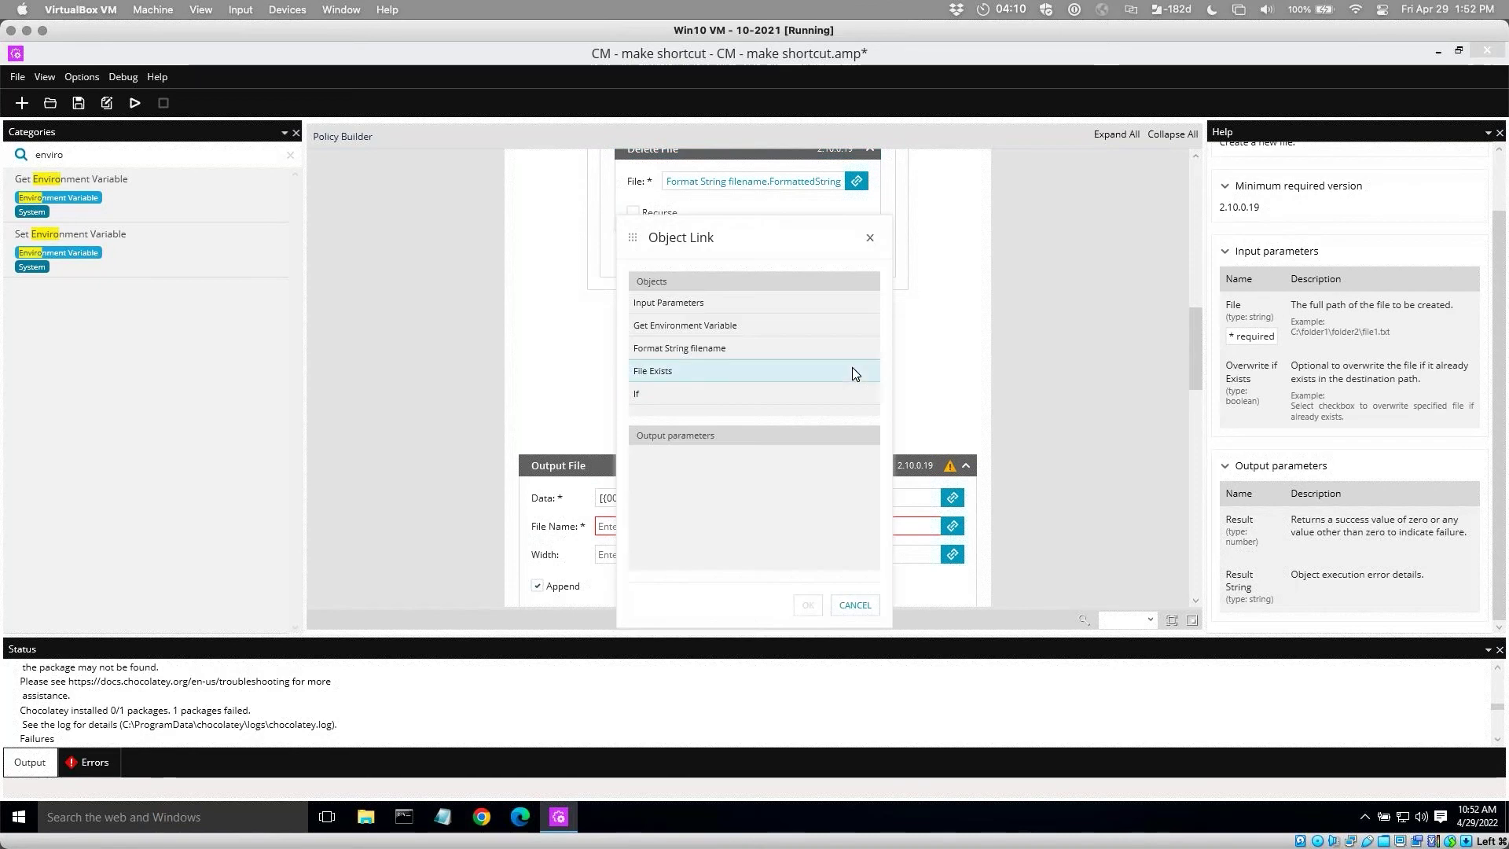
pyautogui.click(690, 349)
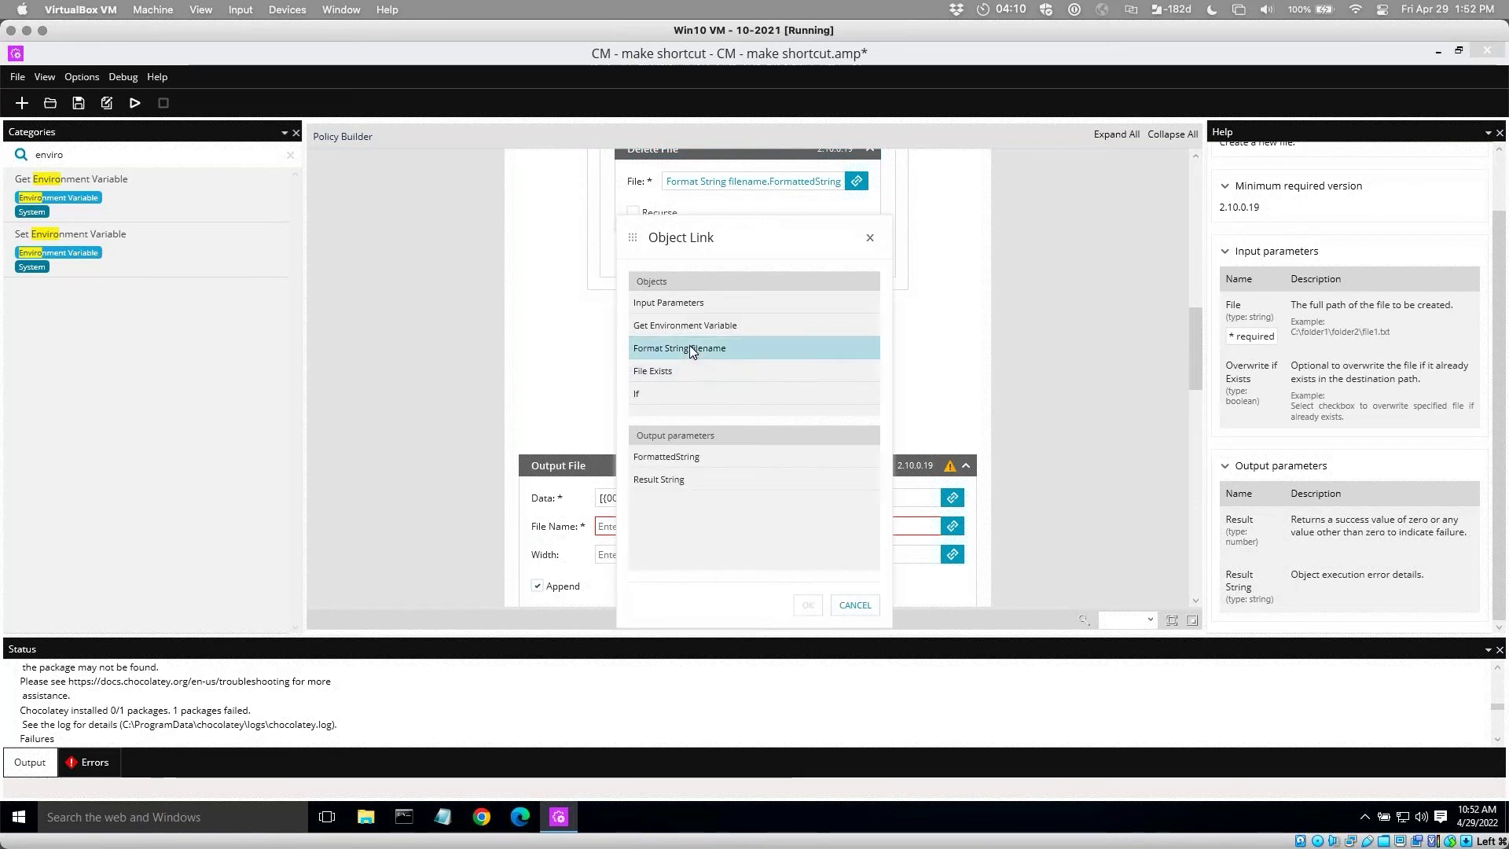
pyautogui.click(684, 459)
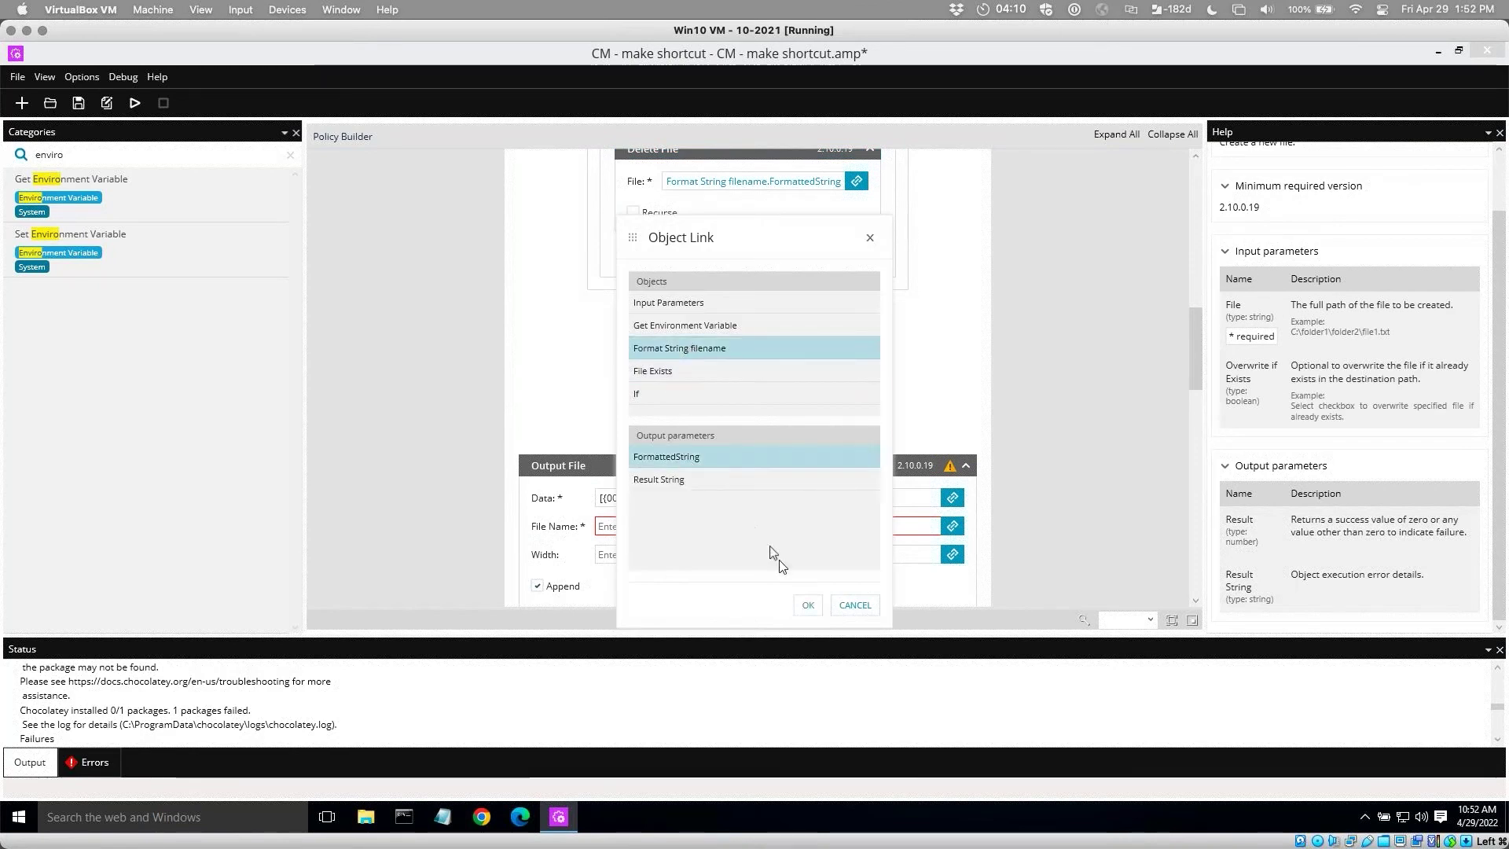
pyautogui.click(808, 605)
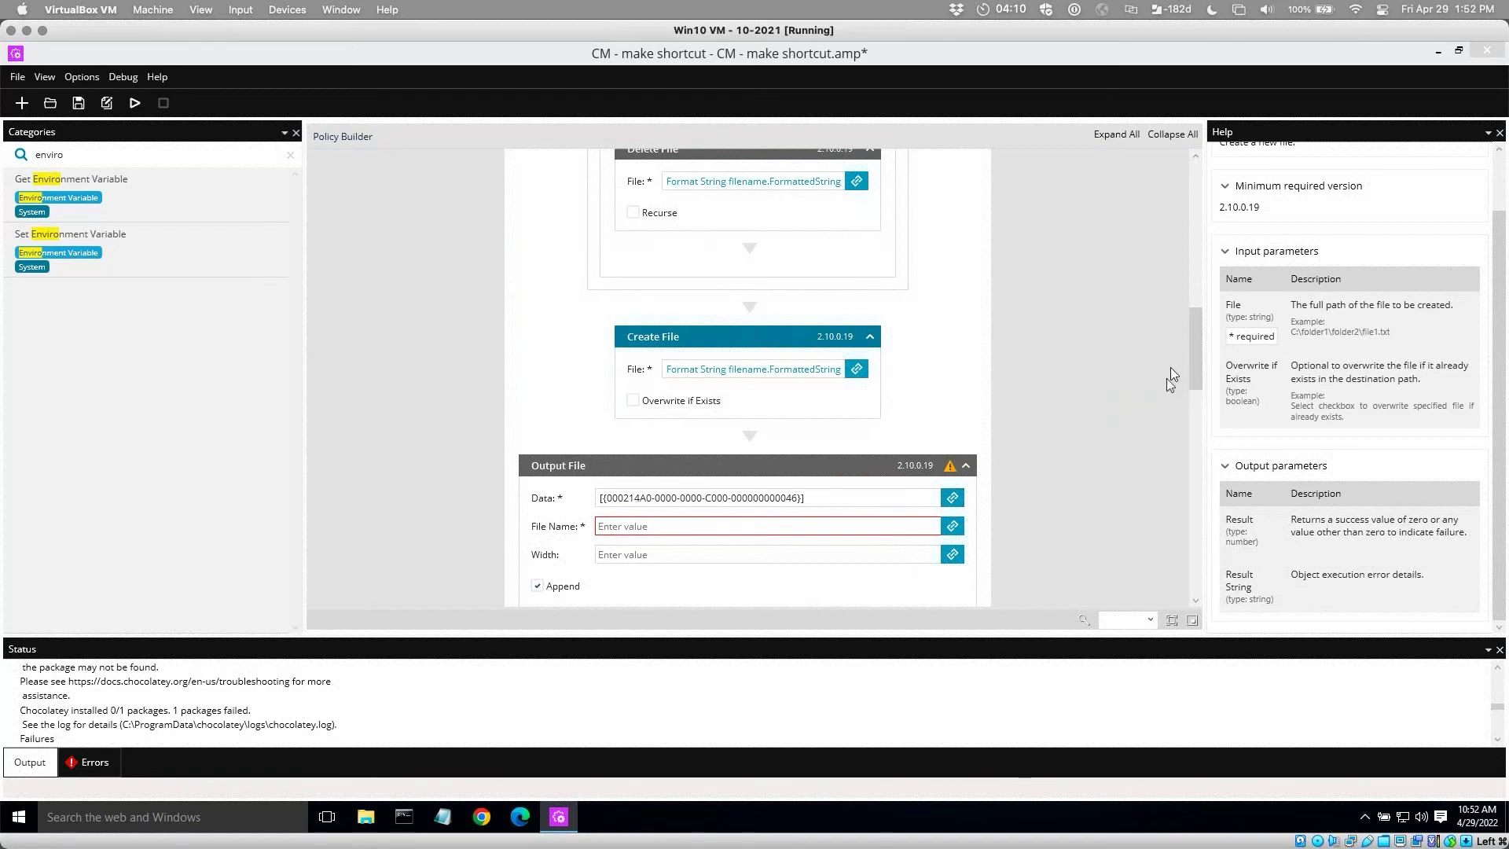
# Check the first Output File object's help, minimize the policy window, and open the desktop SHORTCUT file in Notepad.
pyautogui.moveTo(1195, 360); pyautogui.dragTo(1195, 380)
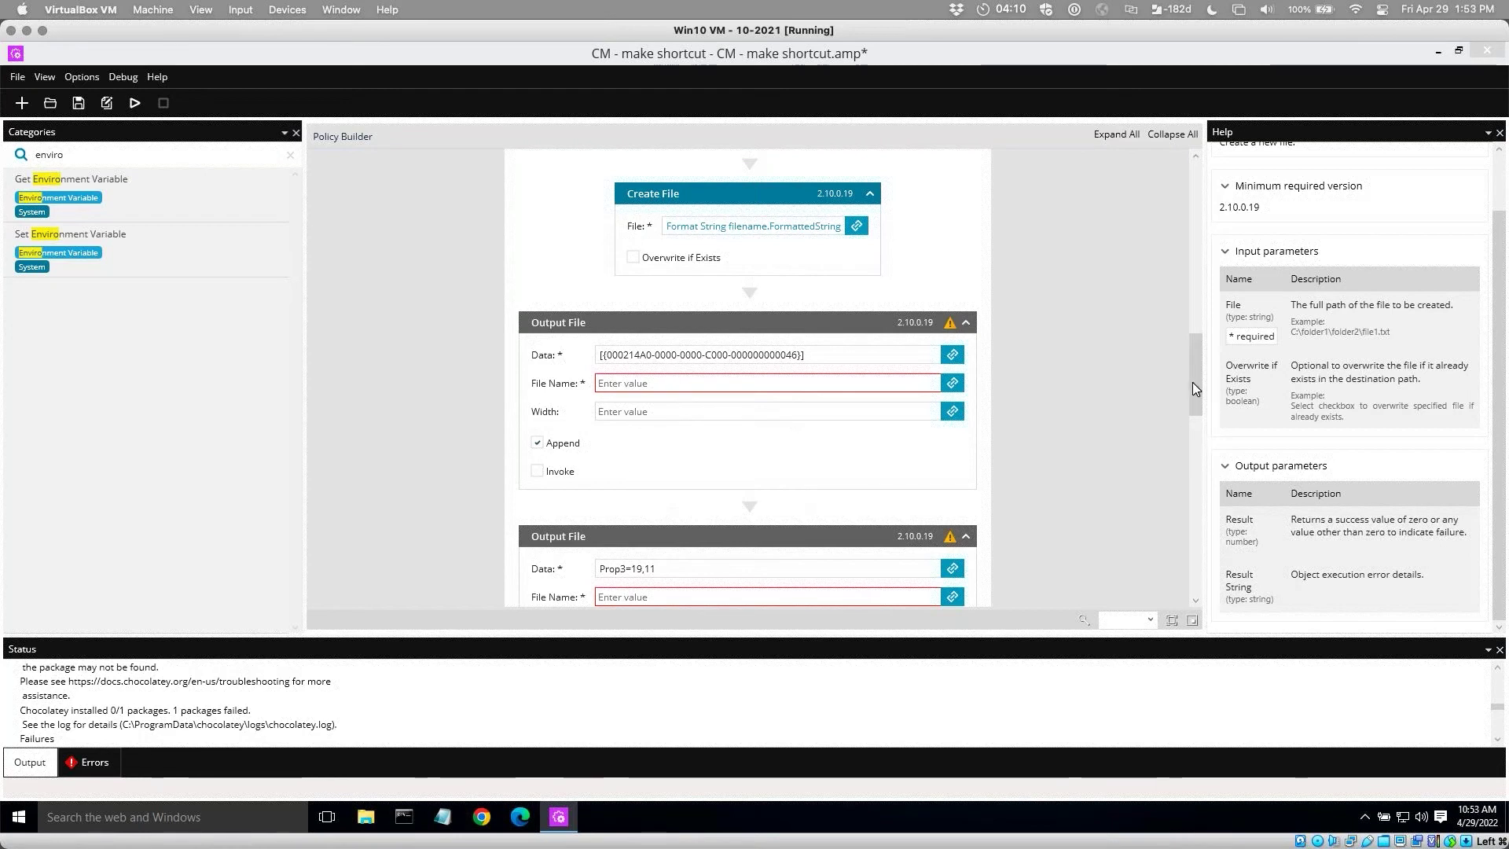
pyautogui.click(605, 320)
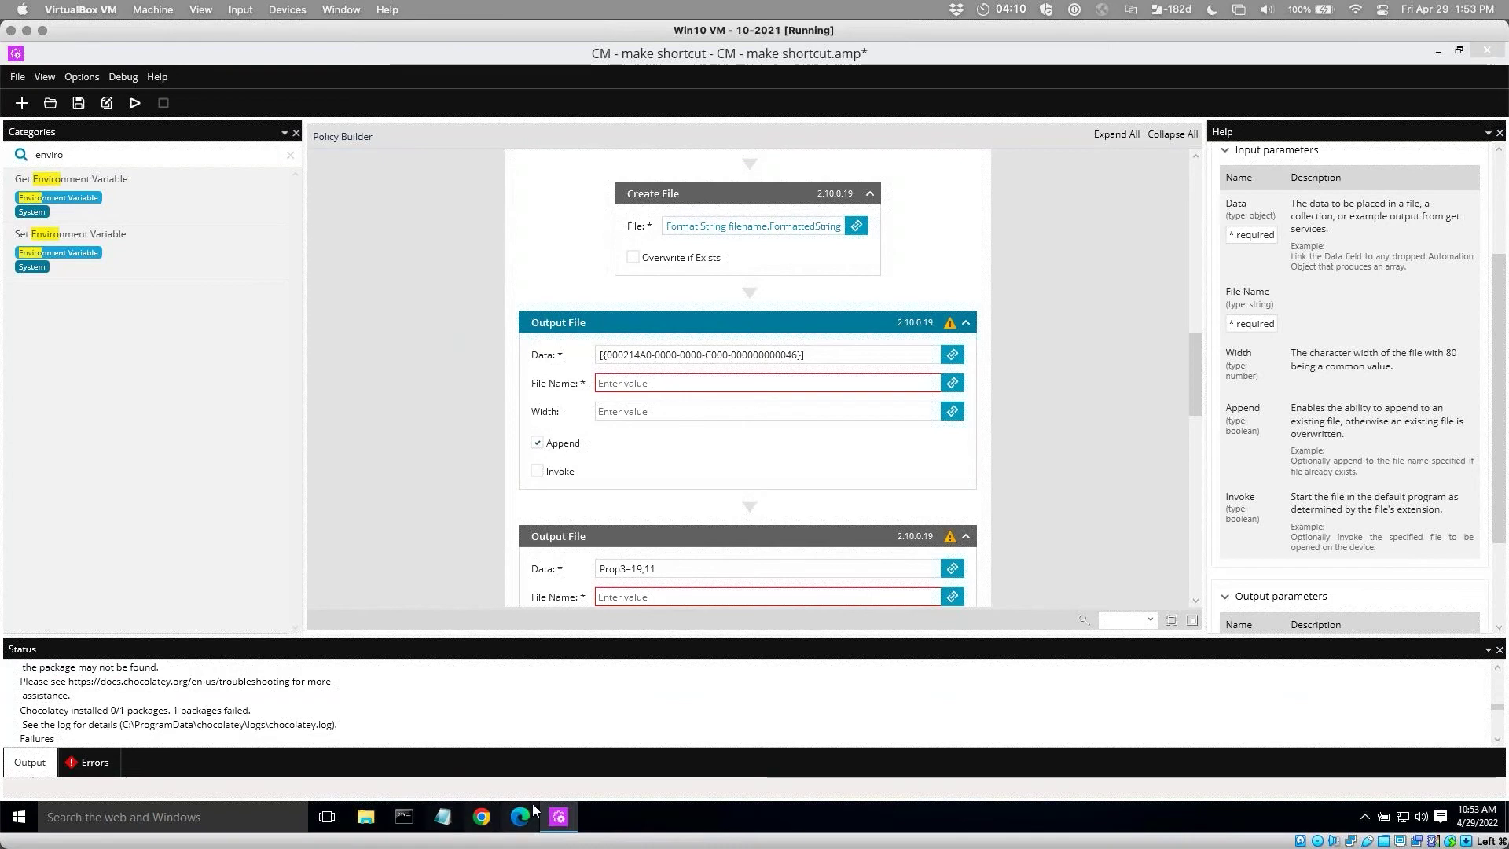
pyautogui.click(1439, 51)
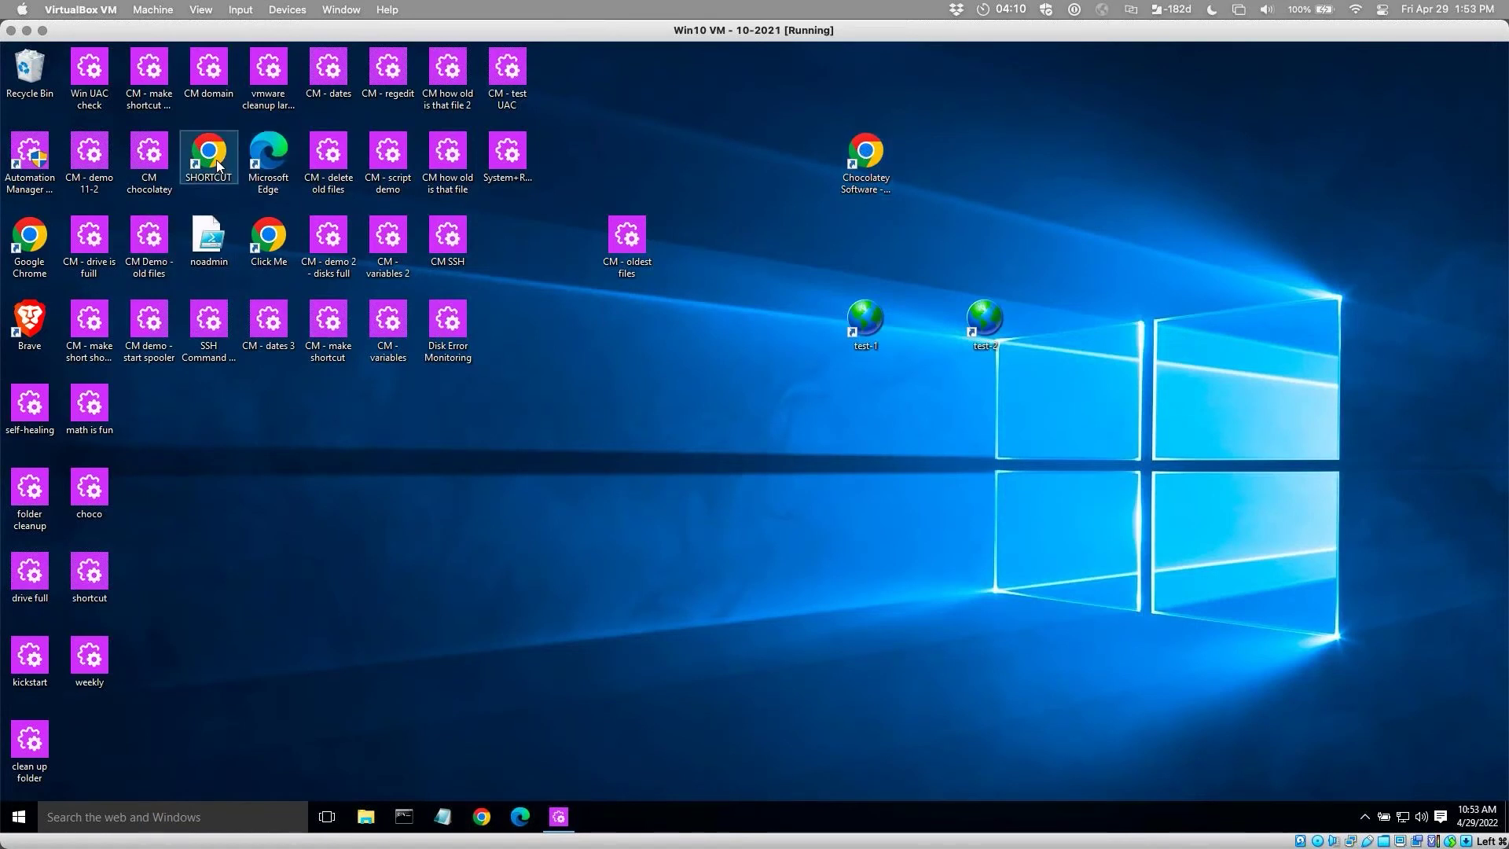
pyautogui.click(443, 816)
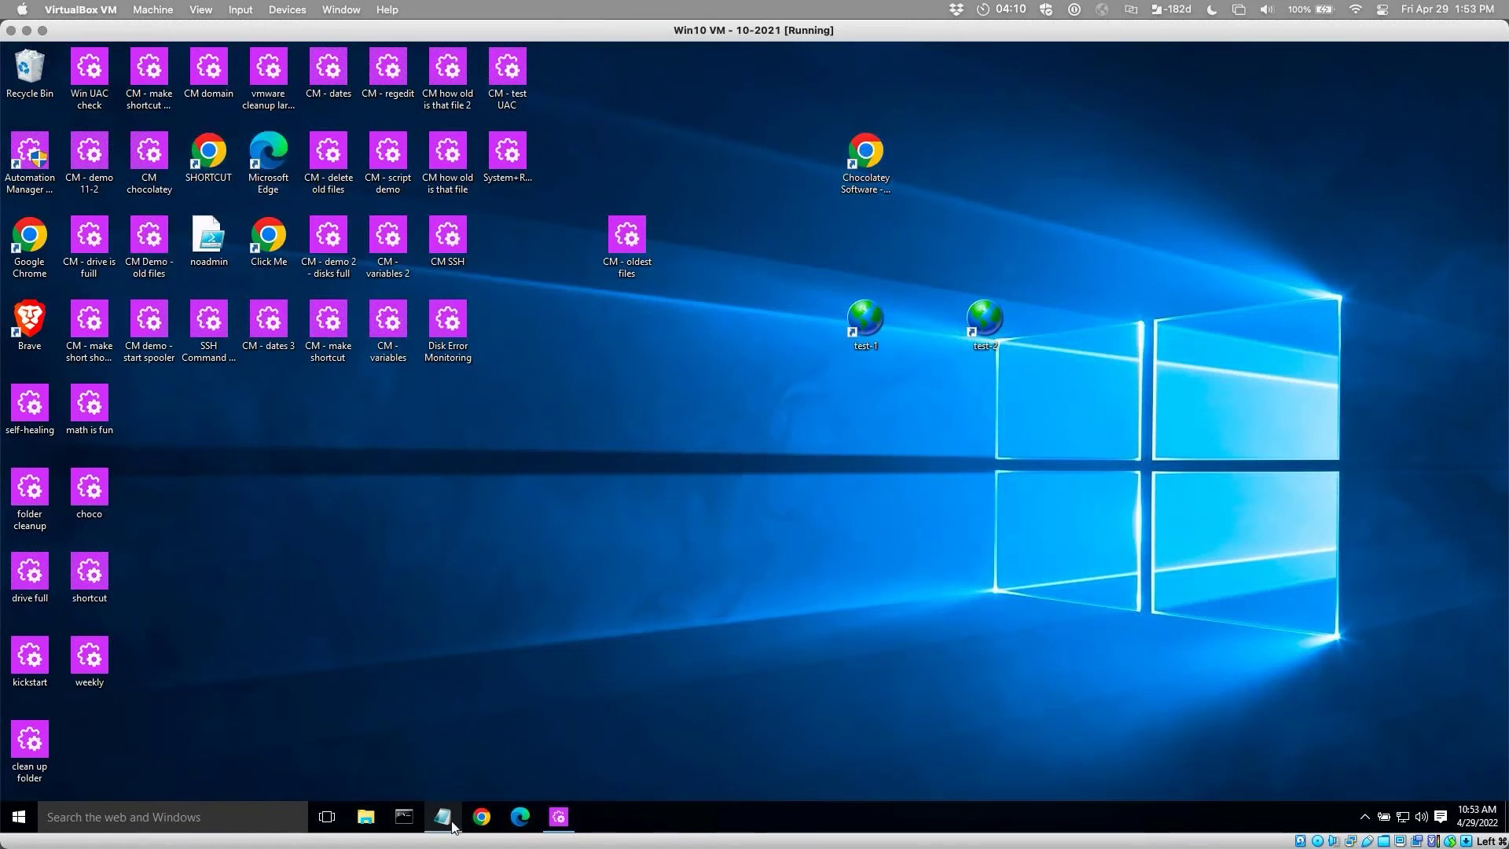
pyautogui.moveTo(208, 155); pyautogui.dragTo(448, 438)
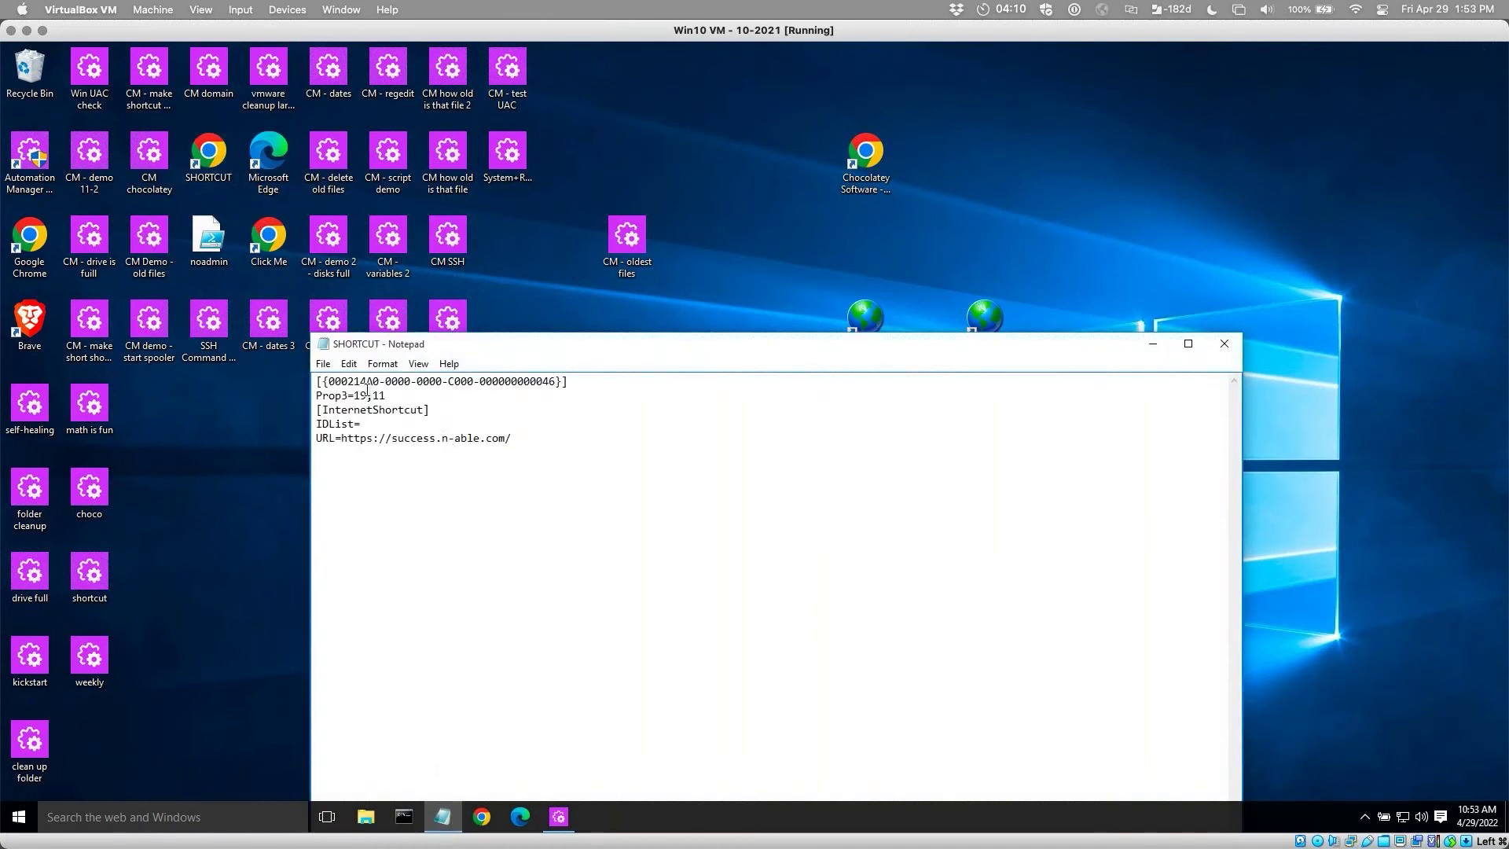
# Examine the shortcut file's header lines through [InternetShortcut], highlight the URL value, and close Notepad.
pyautogui.moveTo(316, 382); pyautogui.dragTo(584, 393)
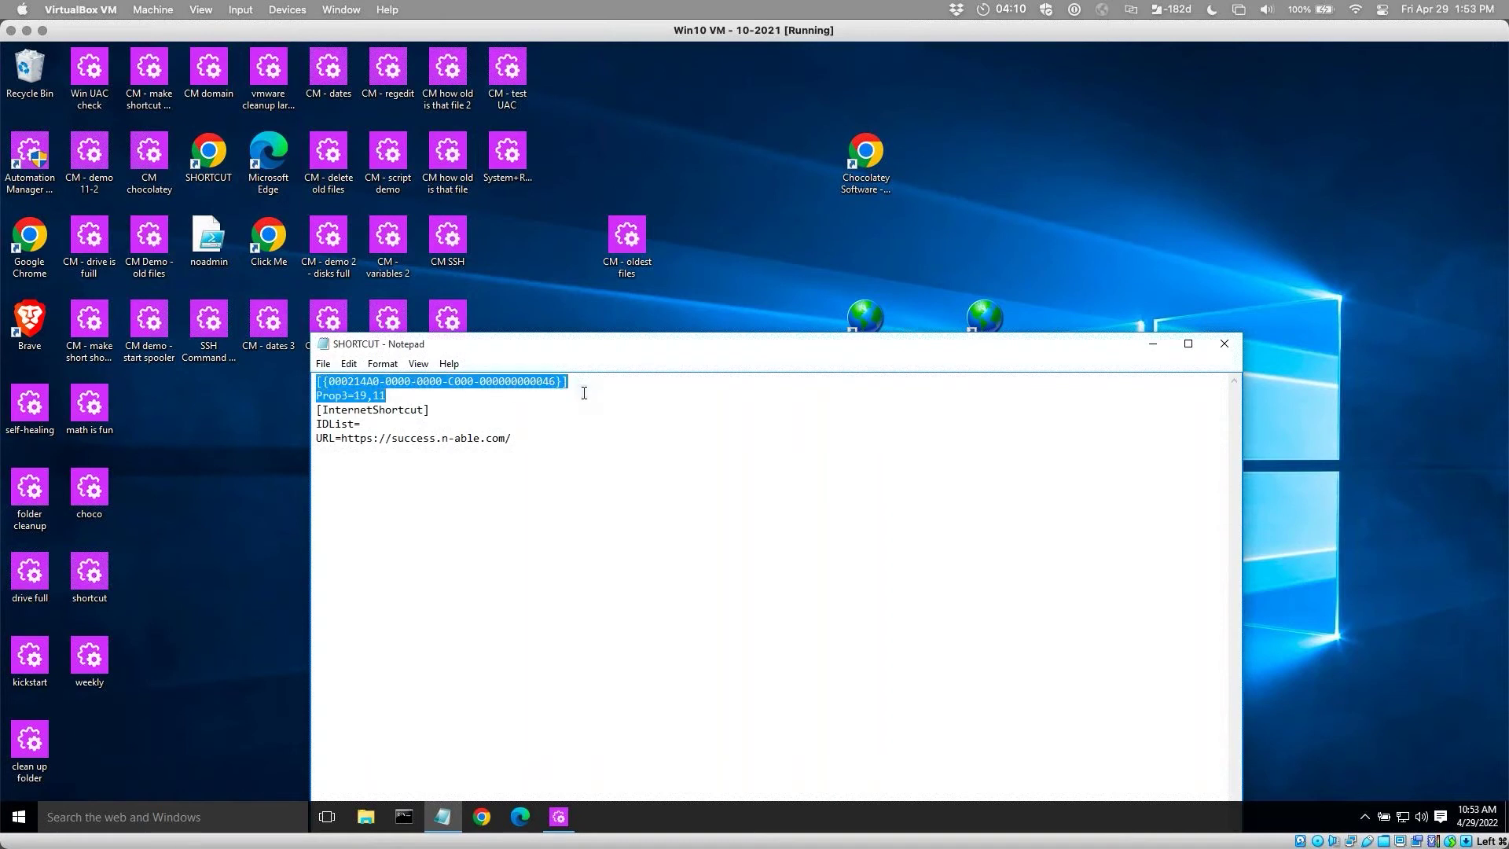
pyautogui.click(397, 397)
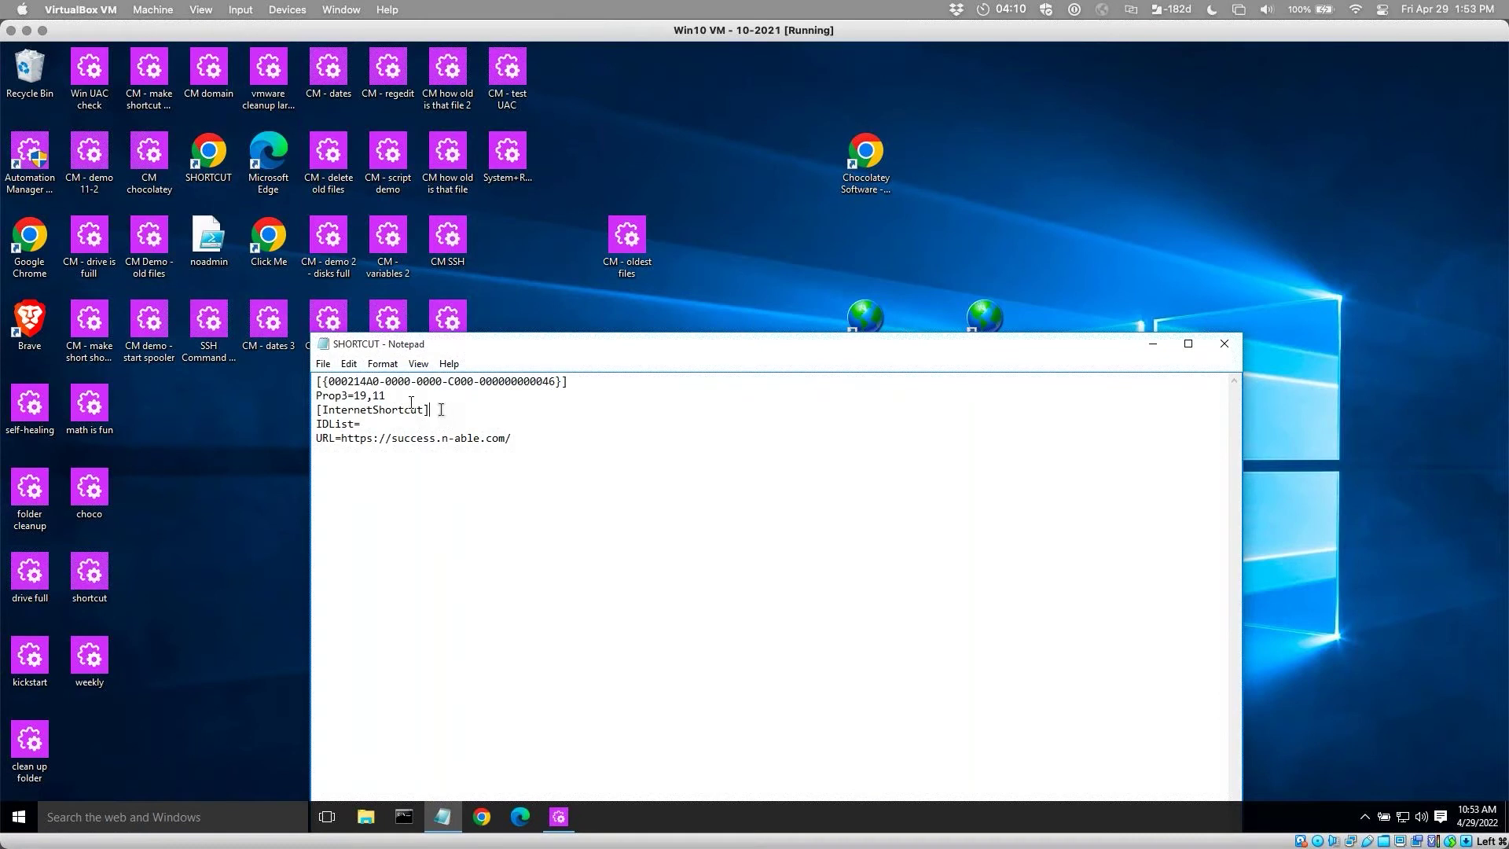
pyautogui.moveTo(441, 410); pyautogui.dragTo(298, 385)
pyautogui.click(420, 400)
pyautogui.moveTo(437, 409); pyautogui.dragTo(295, 371)
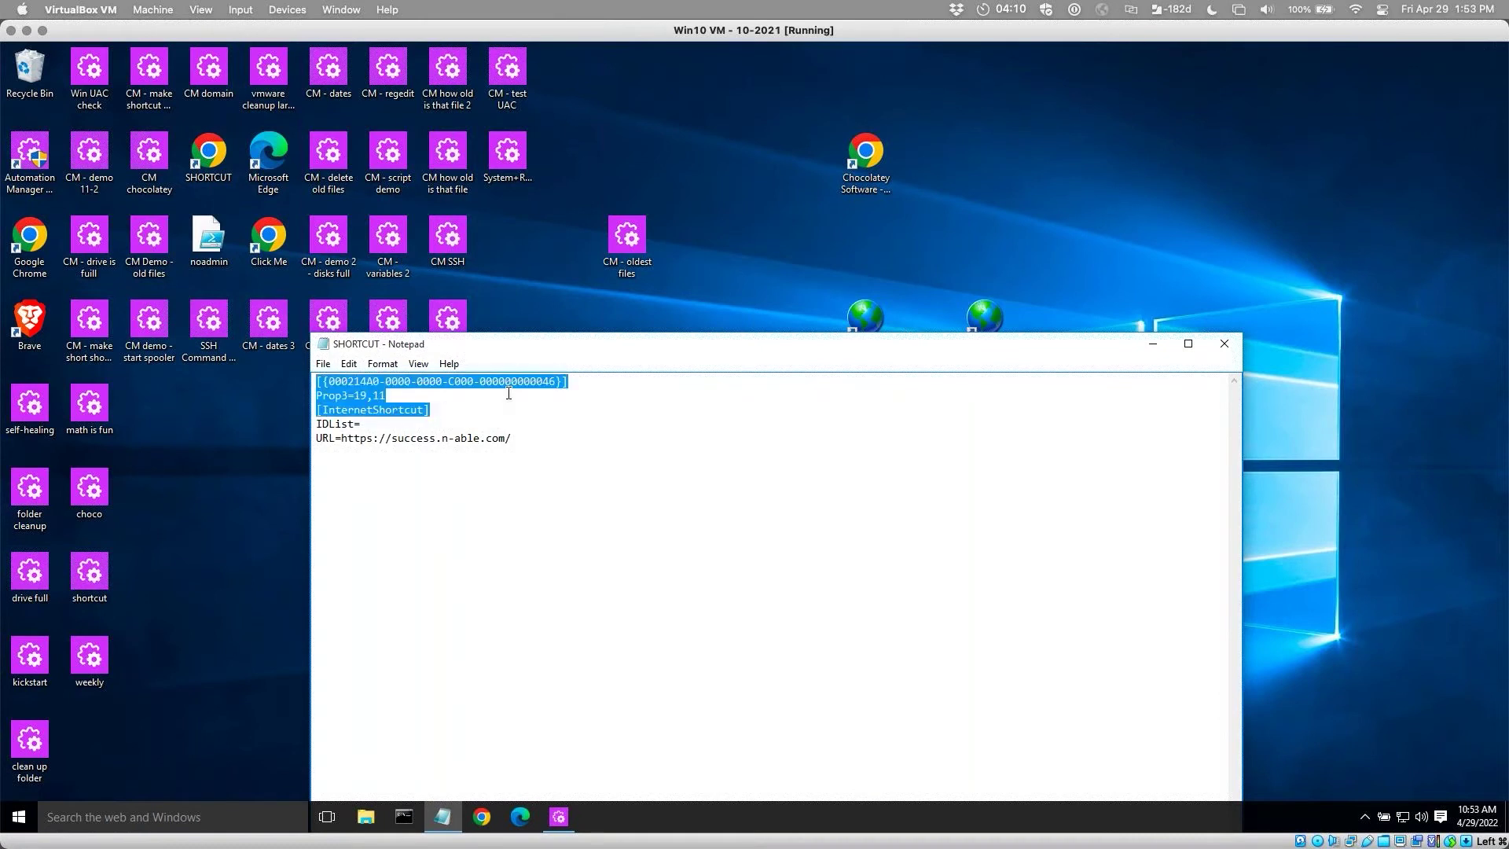
pyautogui.click(532, 417)
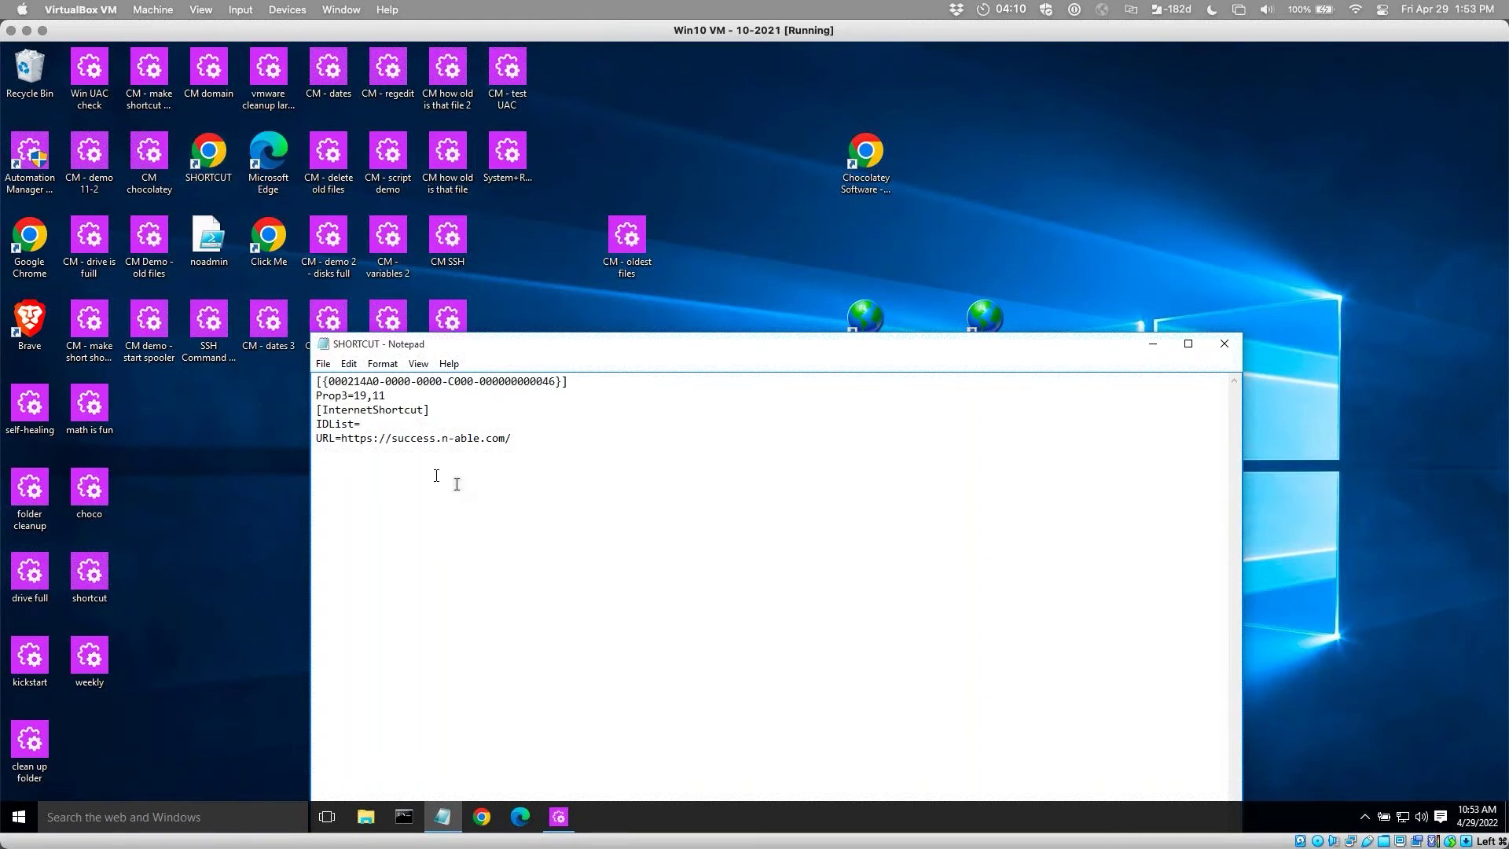
pyautogui.moveTo(344, 437); pyautogui.dragTo(518, 442)
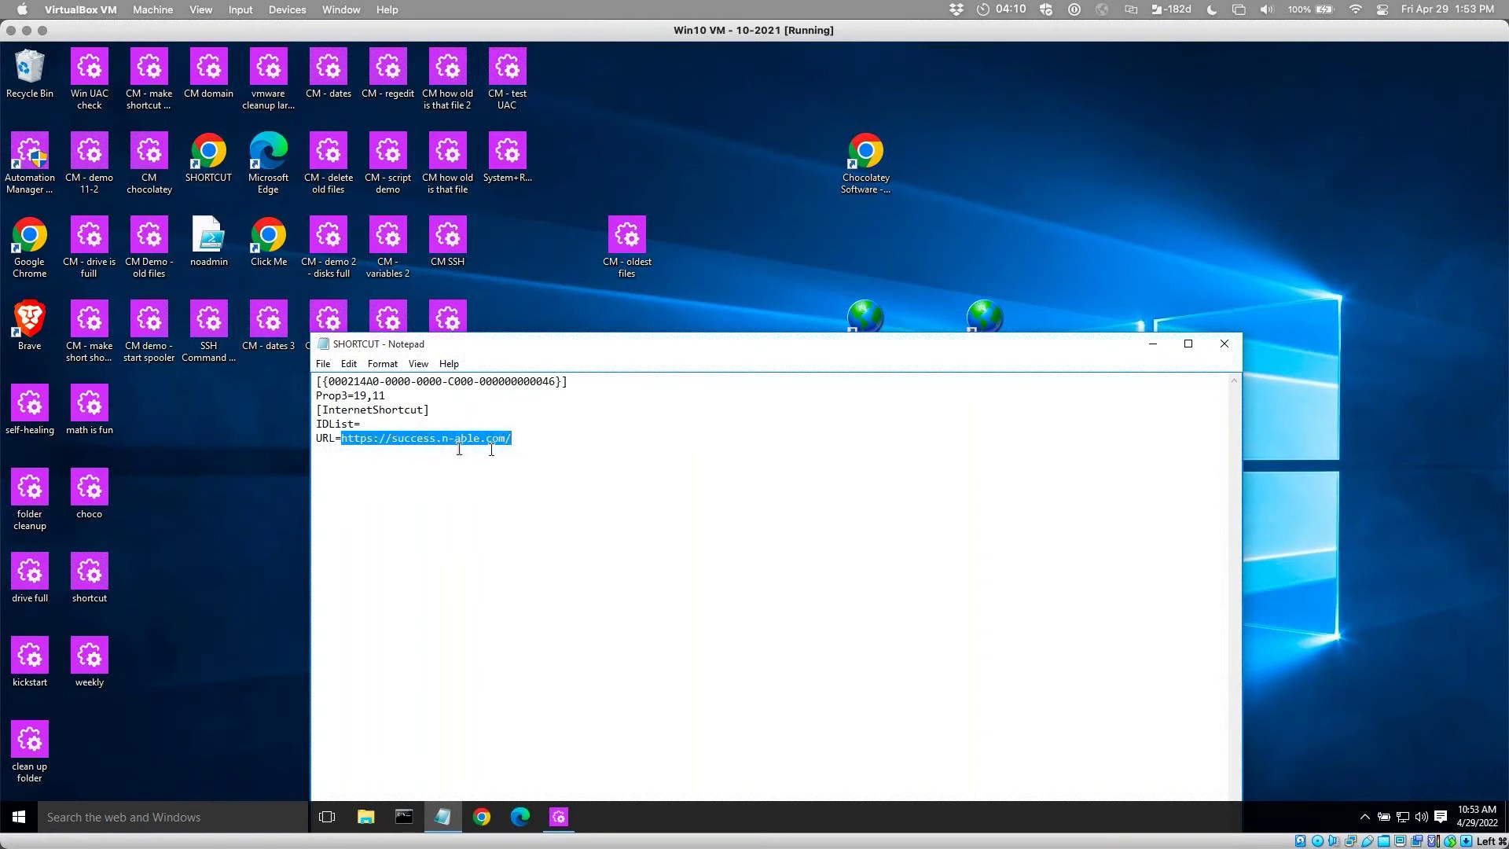
pyautogui.click(1225, 343)
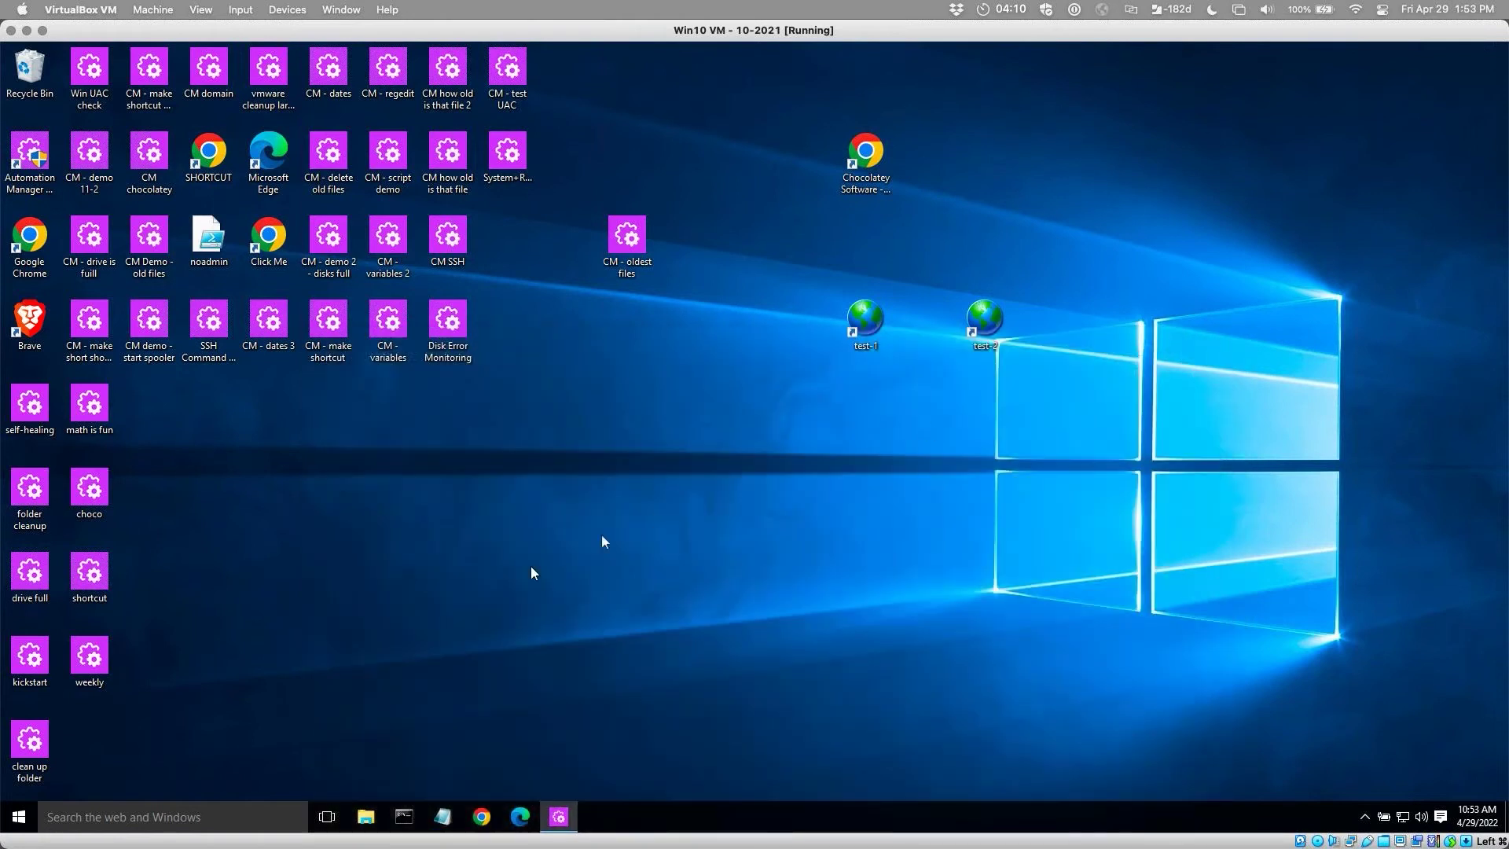
# Return to the policy window and link the first Output File object's file name to Format String filename's FormattedString.
pyautogui.click(557, 820)
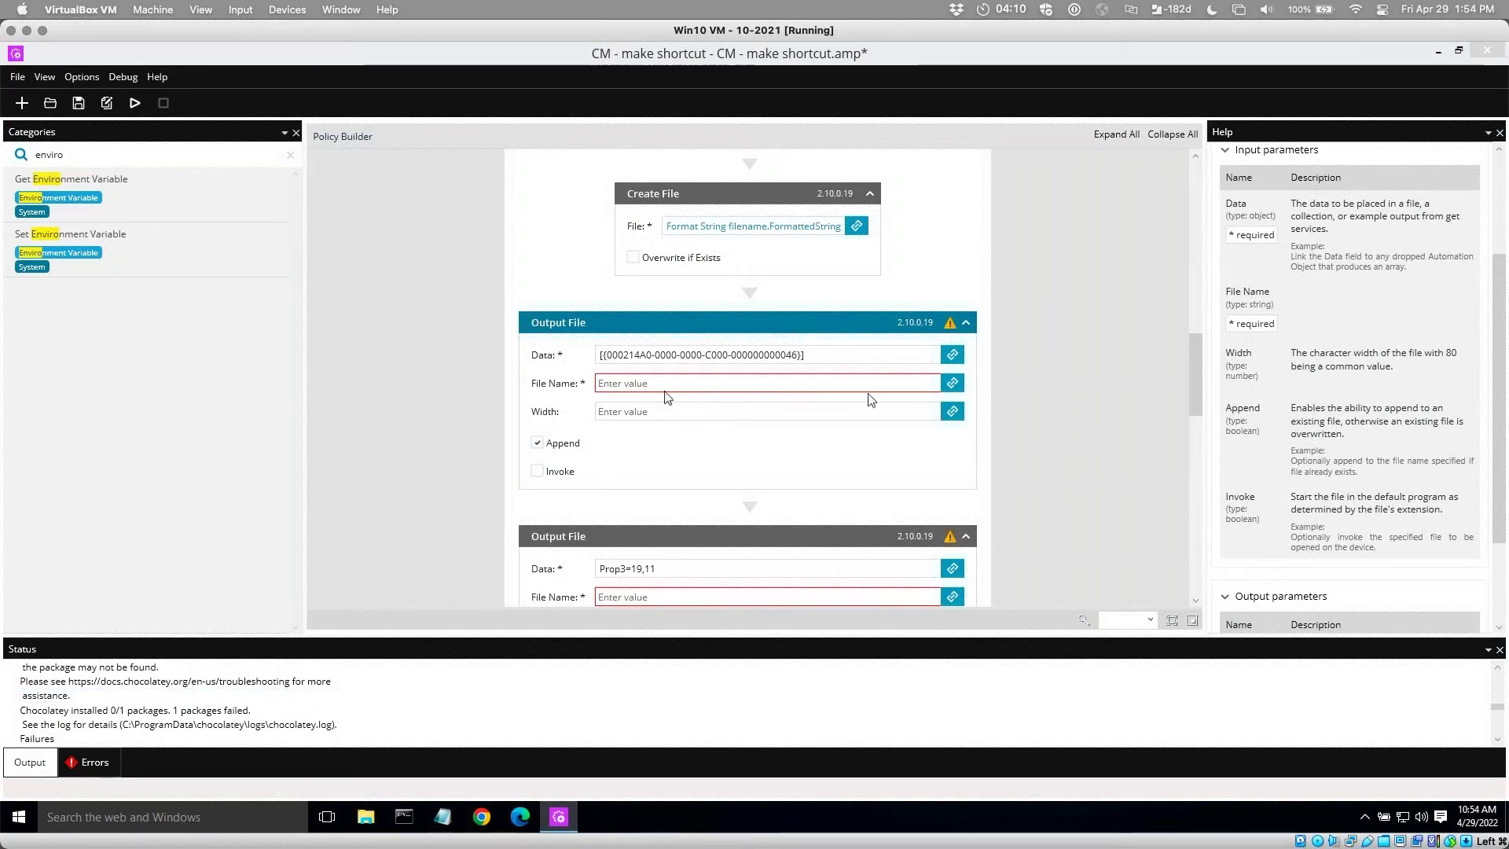
pyautogui.click(955, 386)
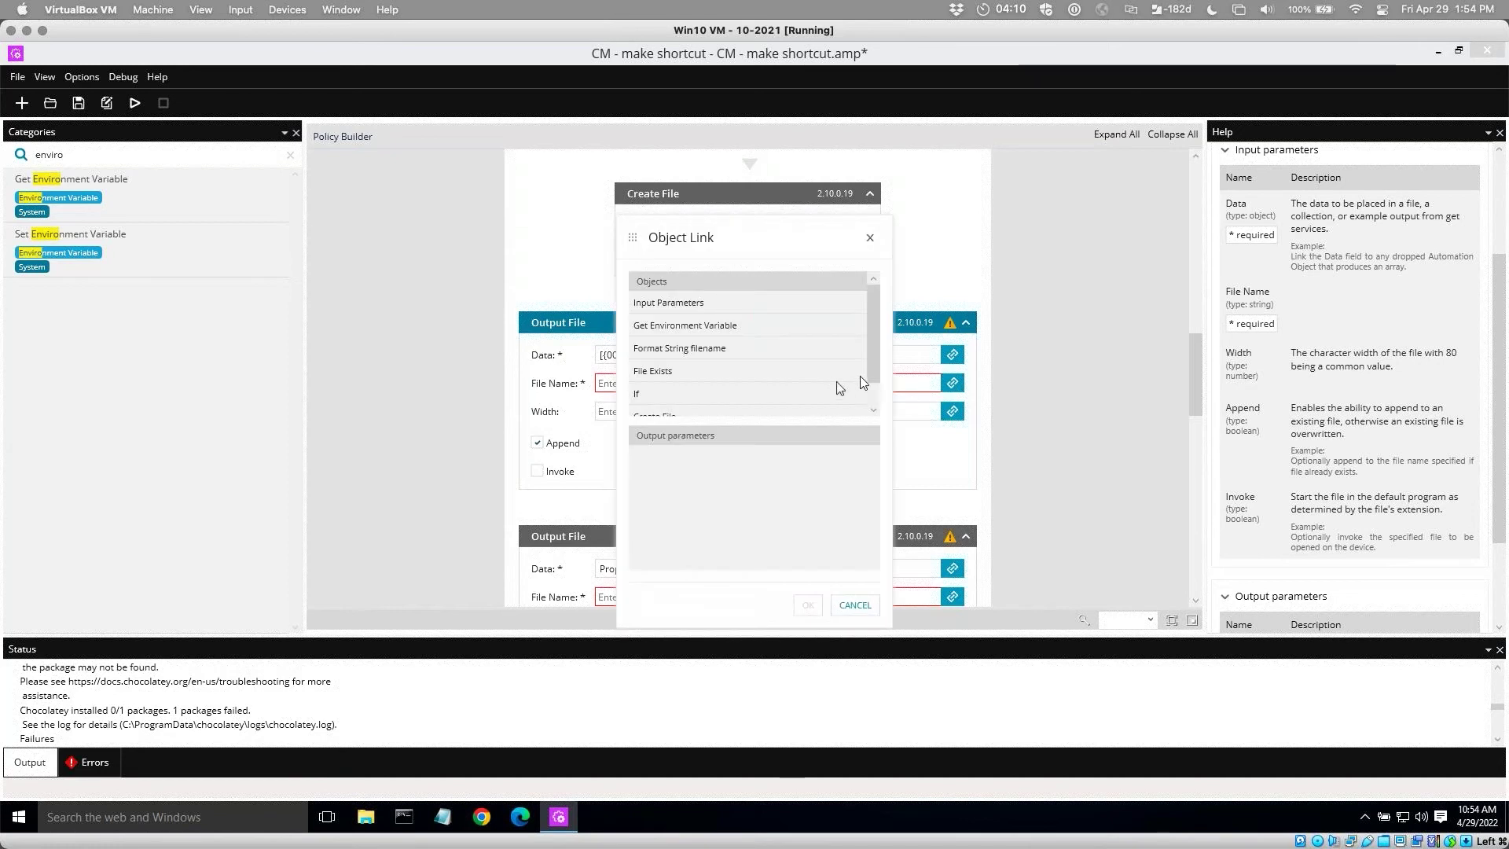
pyautogui.click(692, 349)
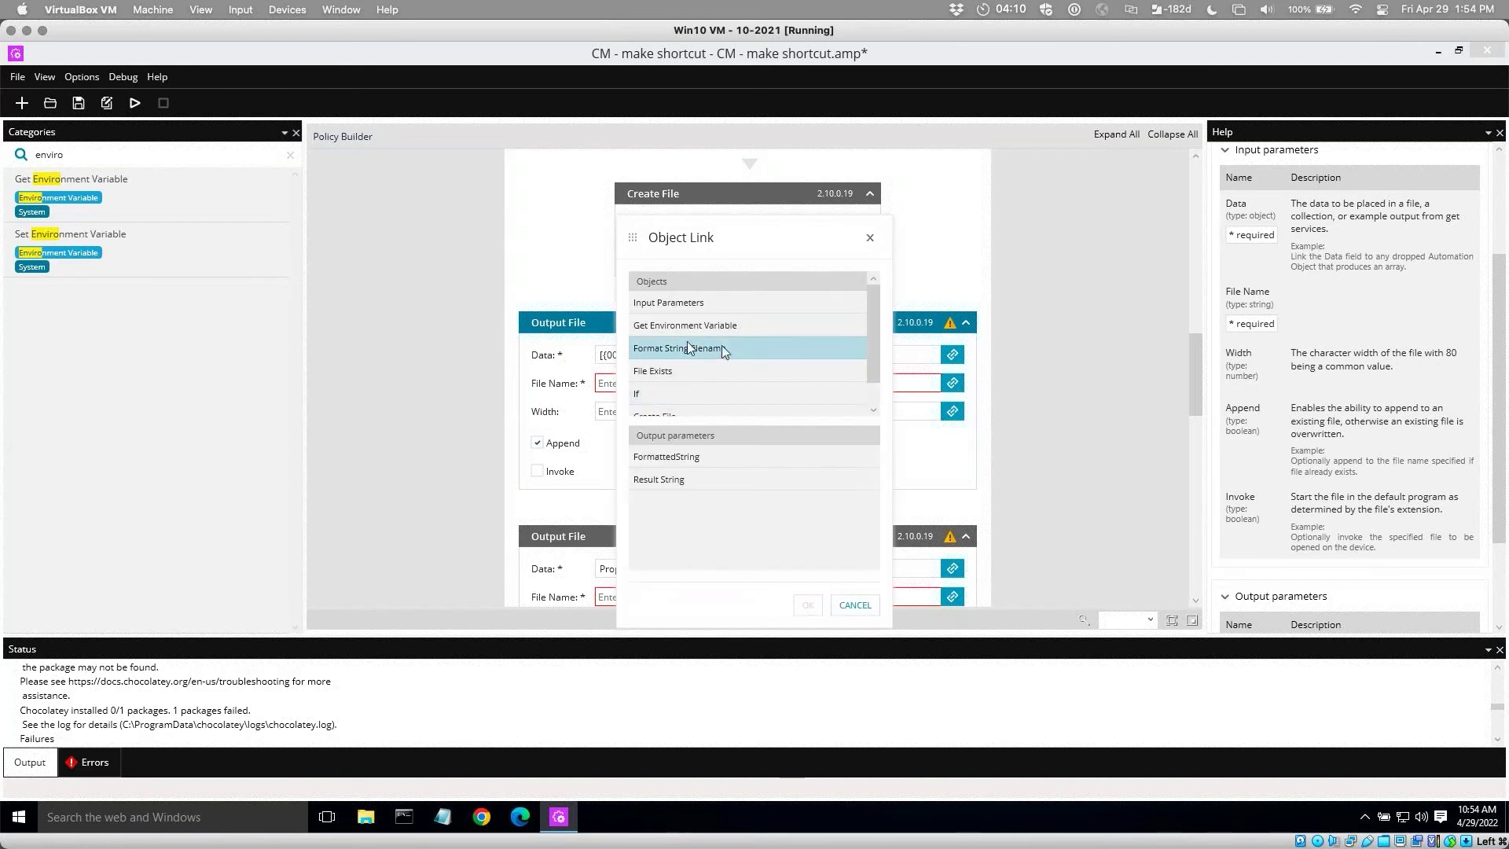
pyautogui.click(683, 456)
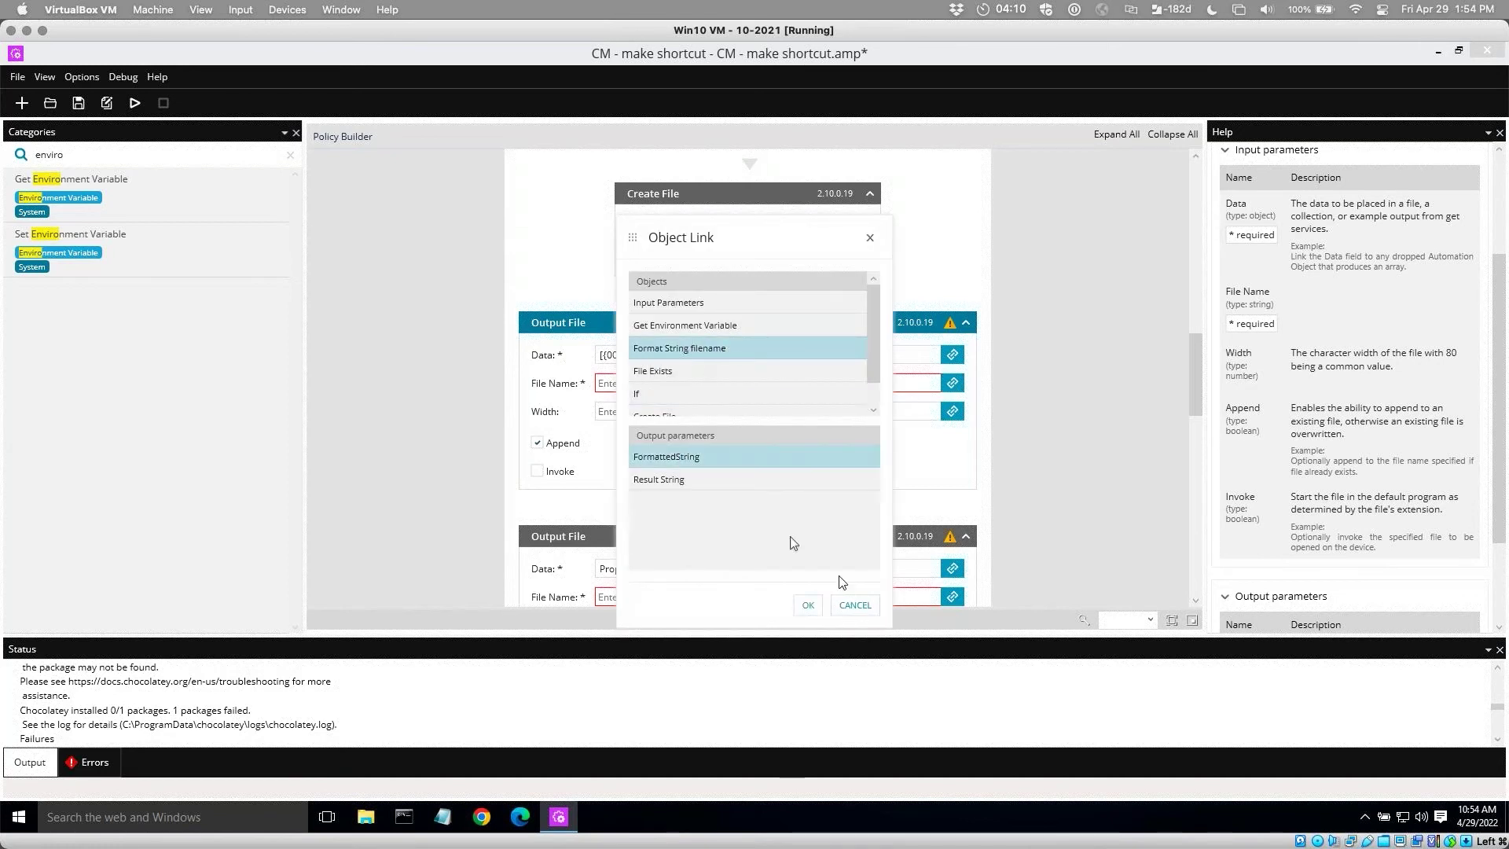
pyautogui.click(808, 605)
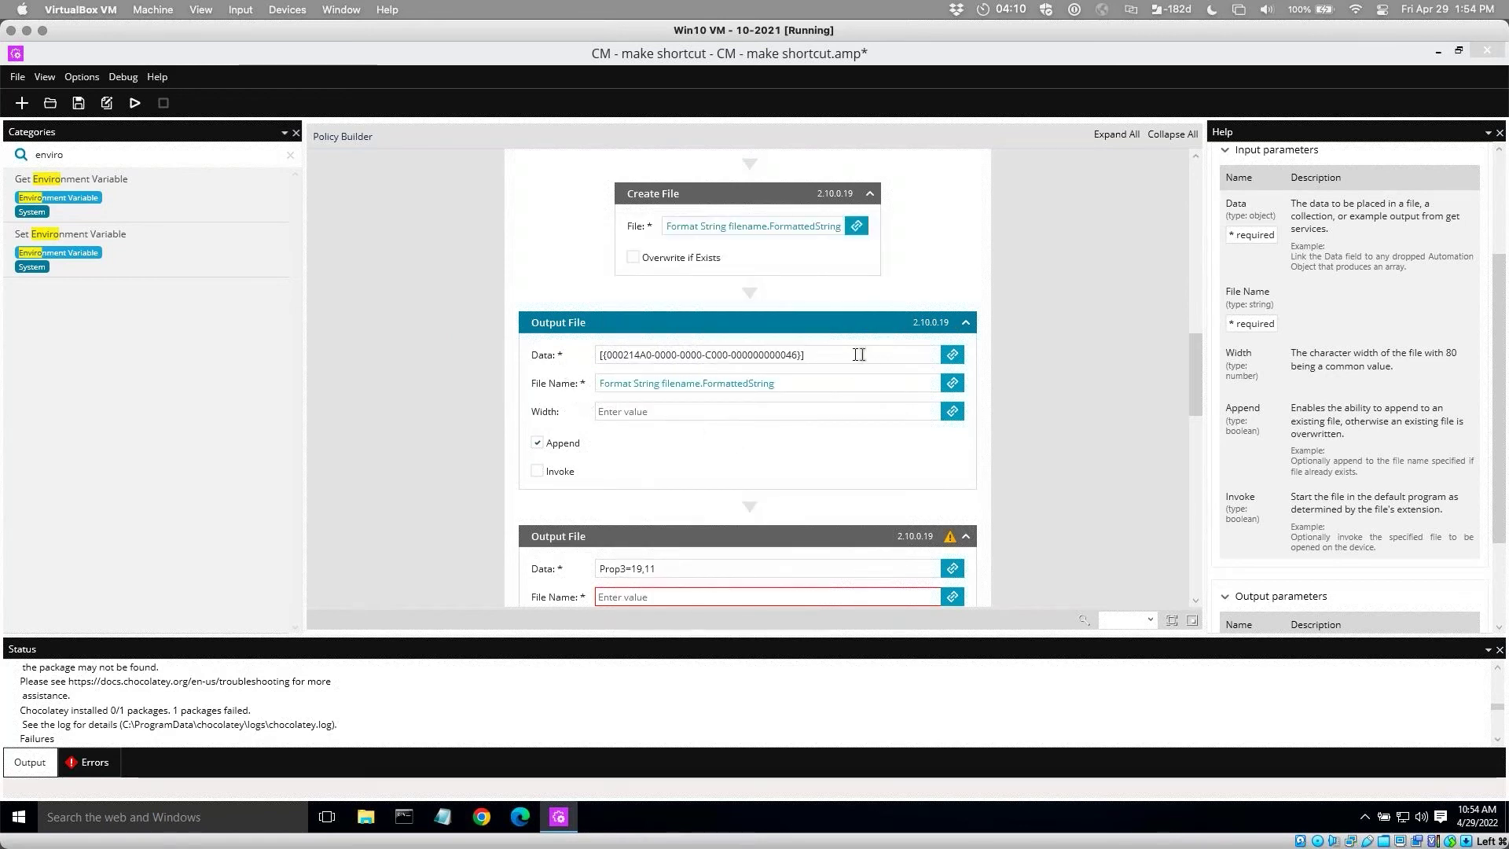
# Check the data value and the Append option of the first Output File object.
pyautogui.click(610, 355)
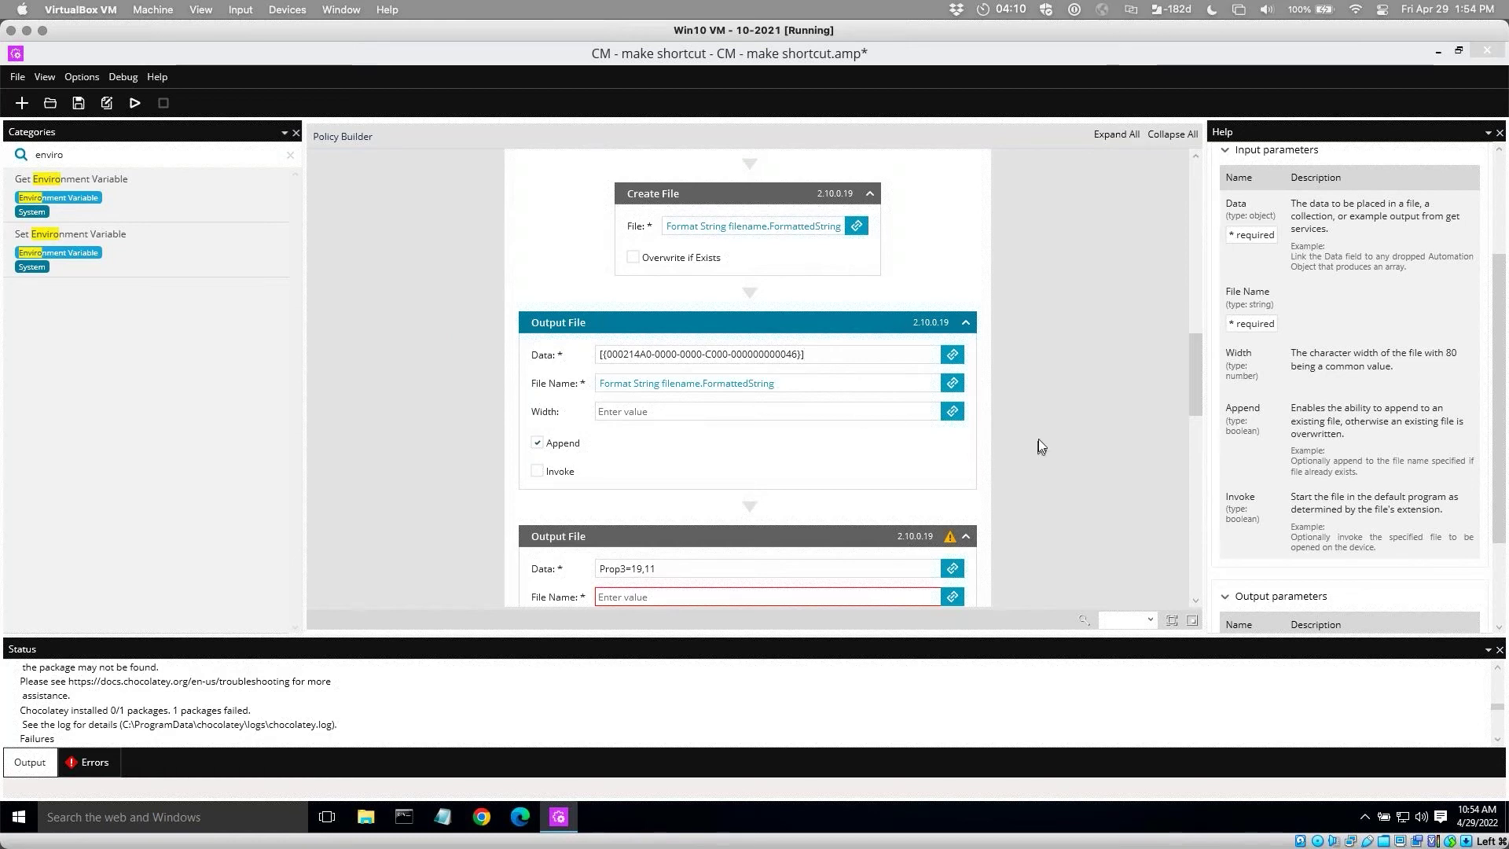
pyautogui.moveTo(1200, 384); pyautogui.dragTo(1200, 390)
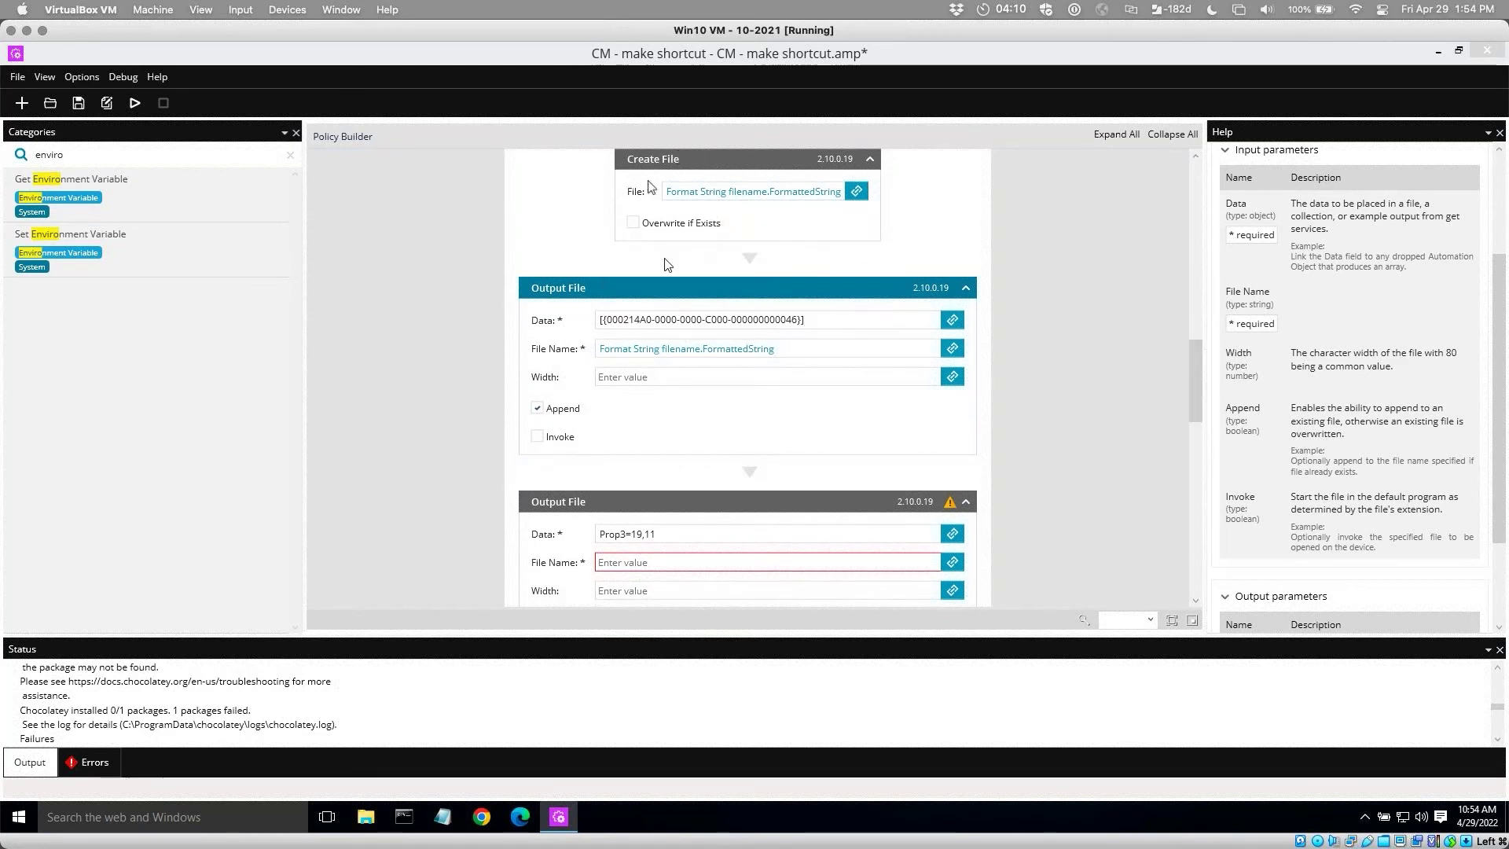
pyautogui.click(538, 409)
pyautogui.click(538, 408)
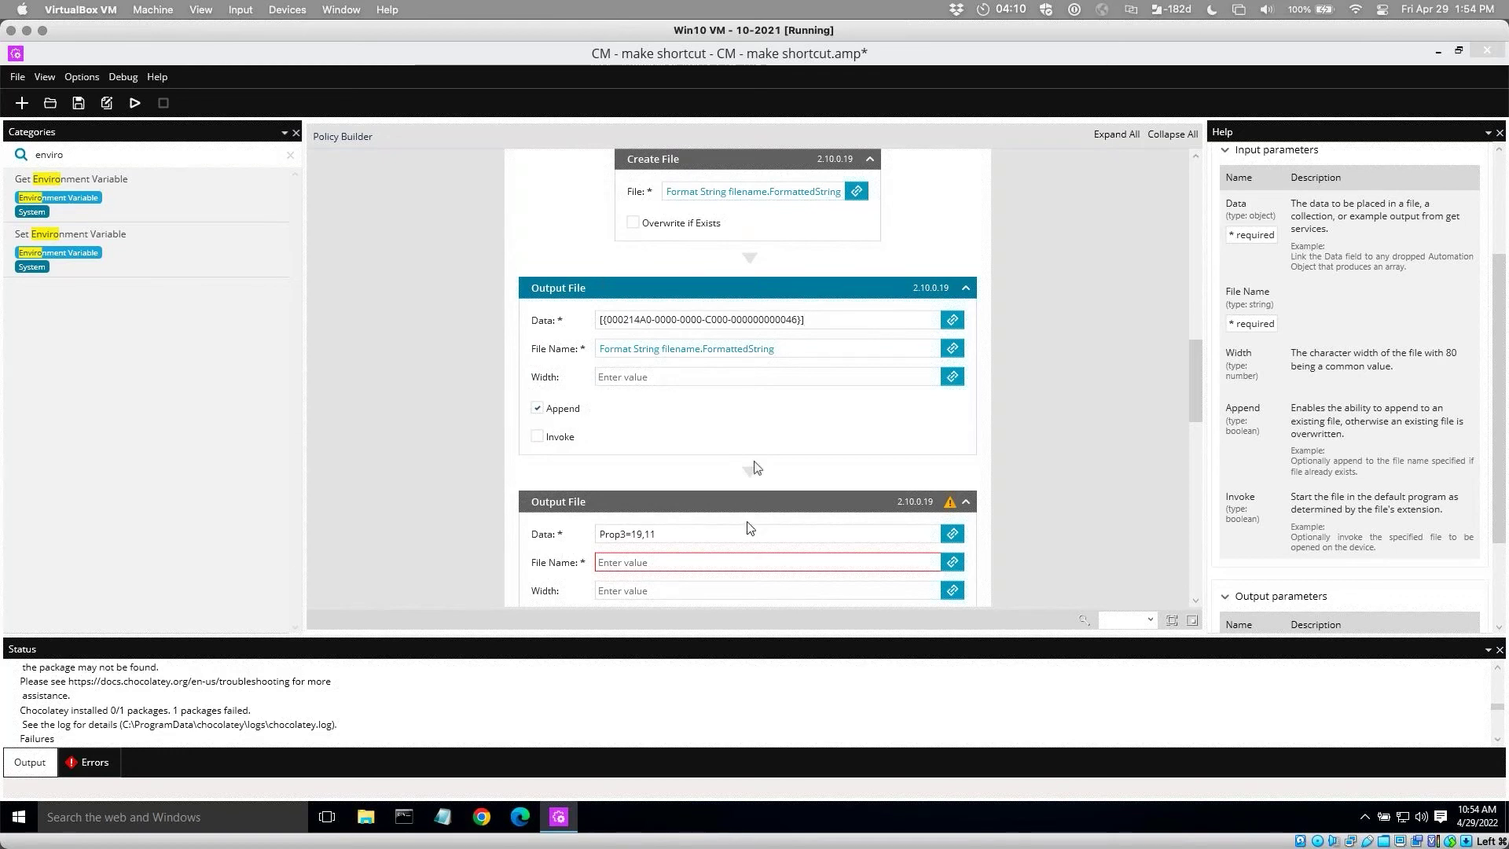
# Link the file name of the Output File object that writes Prop3=19,11 to Format String filename's FormattedString.
pyautogui.moveTo(1198, 389); pyautogui.dragTo(1198, 407)
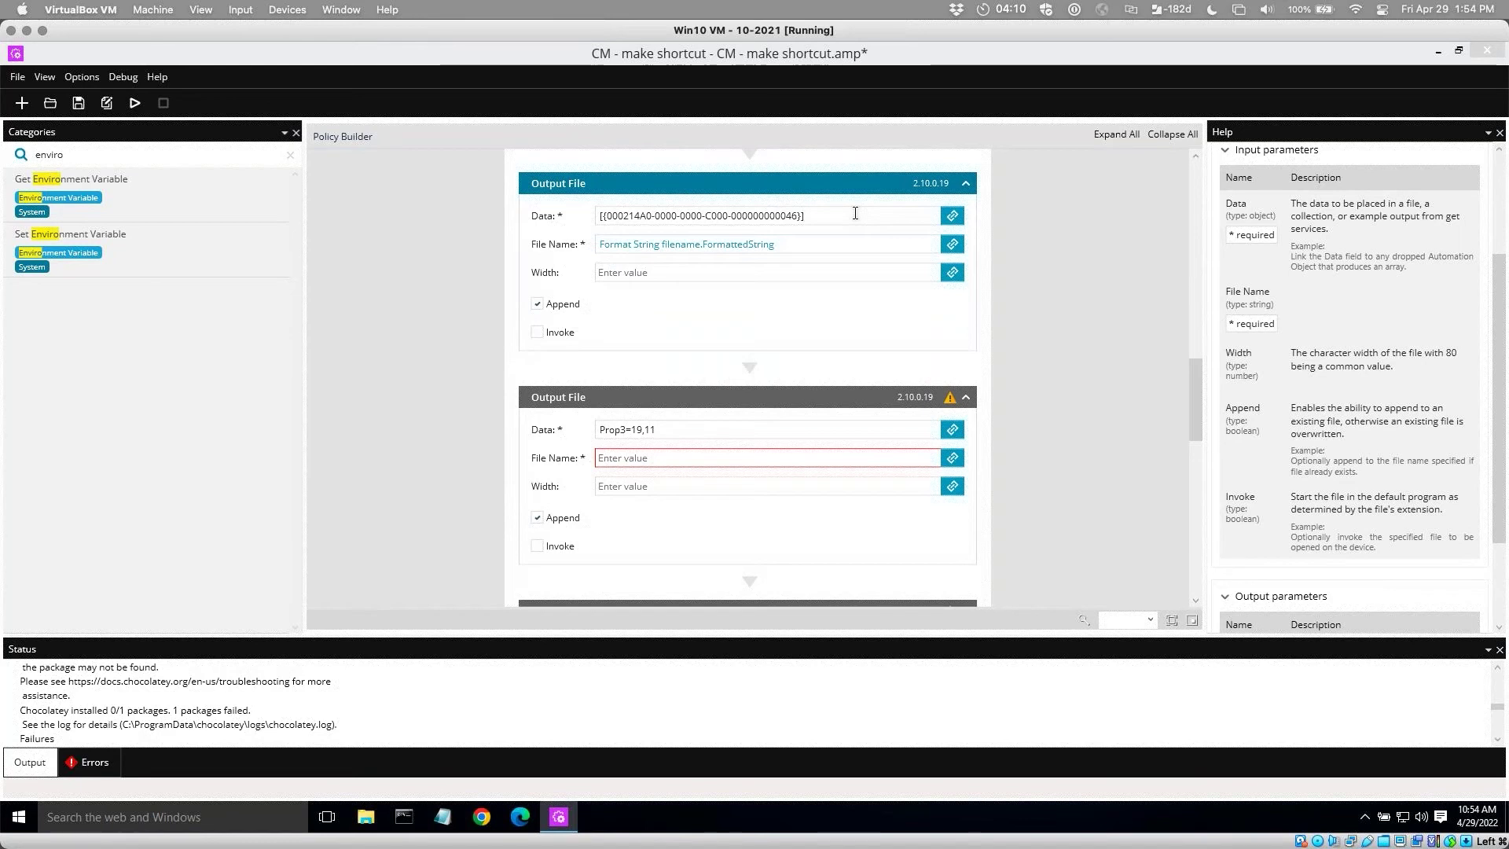
pyautogui.click(624, 396)
pyautogui.click(953, 458)
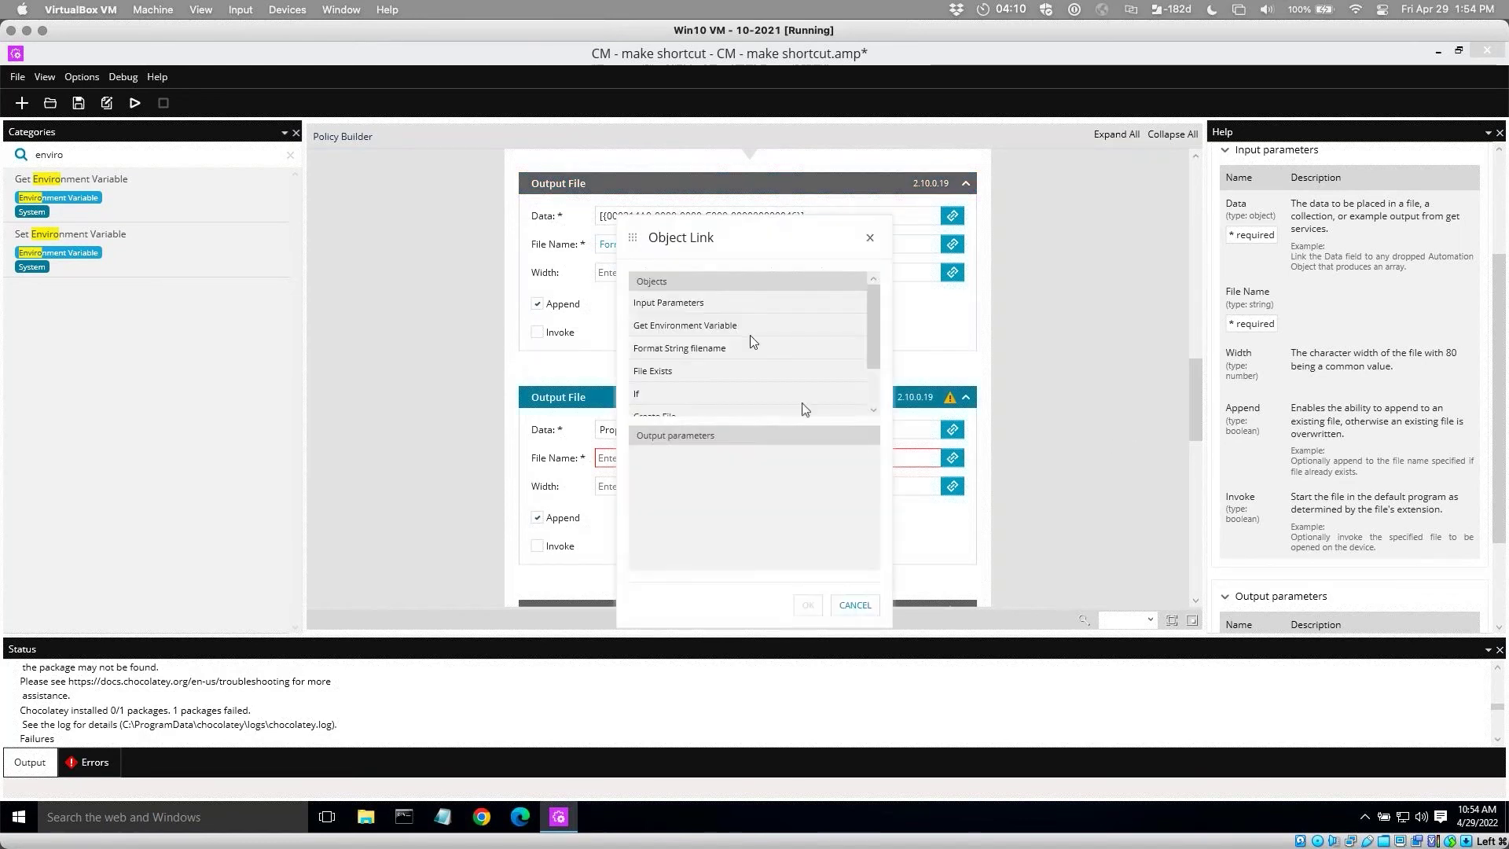
pyautogui.click(704, 348)
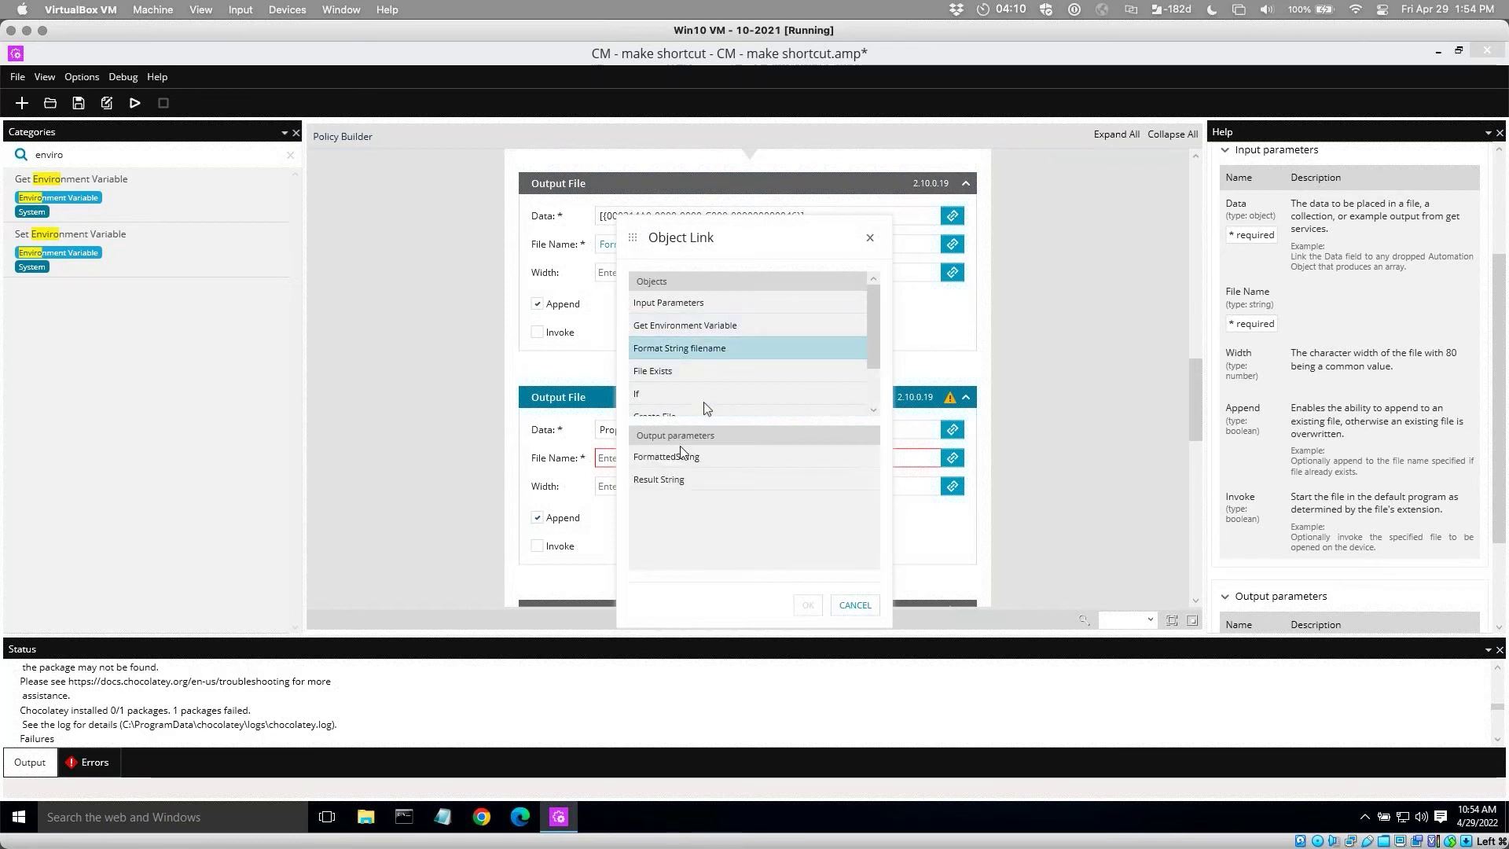
pyautogui.click(680, 457)
pyautogui.click(810, 605)
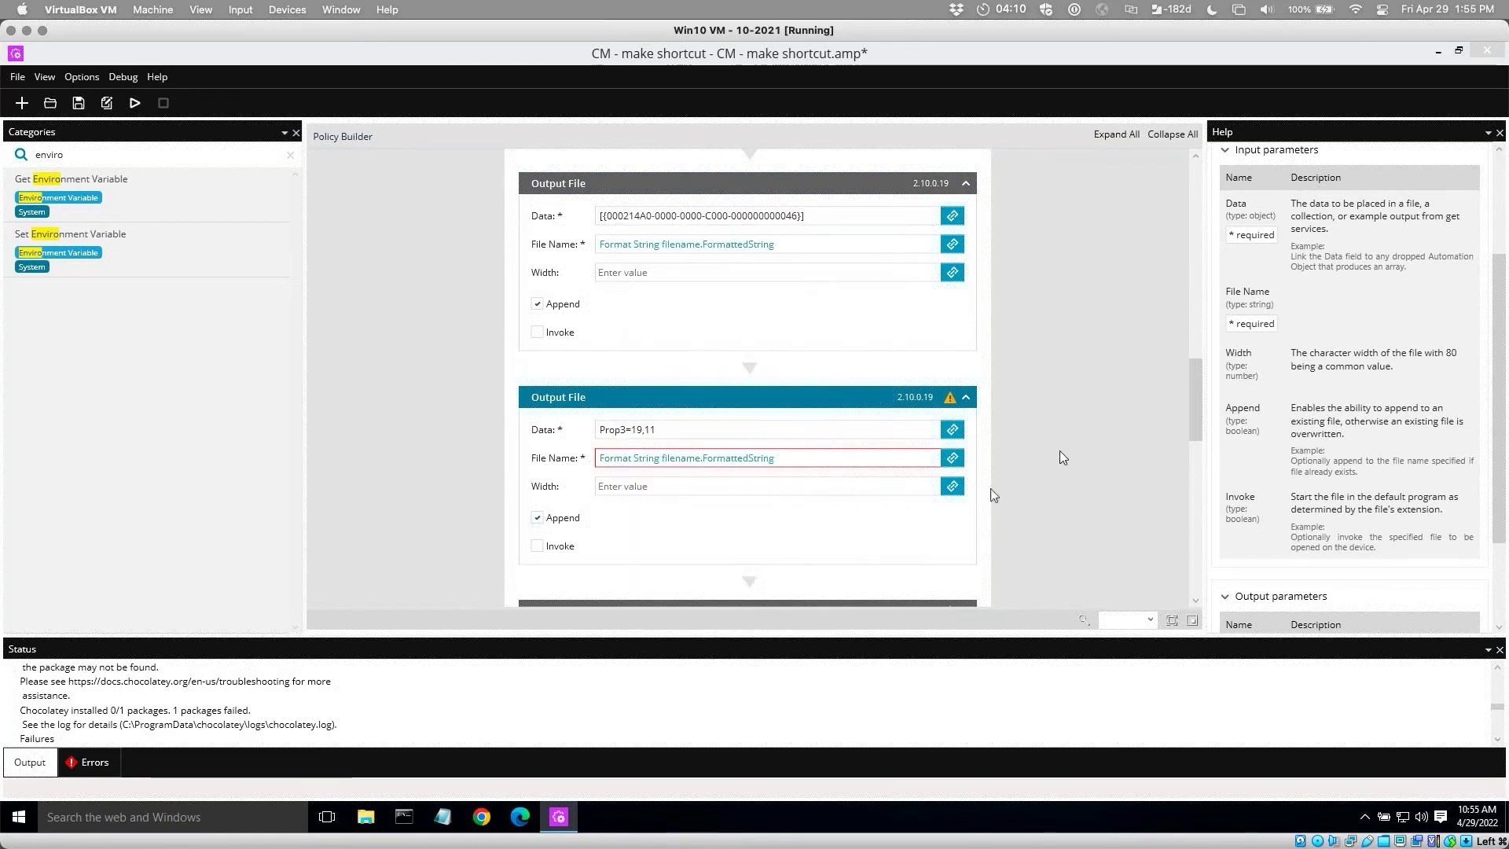
# Link the file name of the Output File object that writes [InternetShortcut] to Format String filename's FormattedString.
pyautogui.moveTo(1196, 398); pyautogui.dragTo(1196, 453)
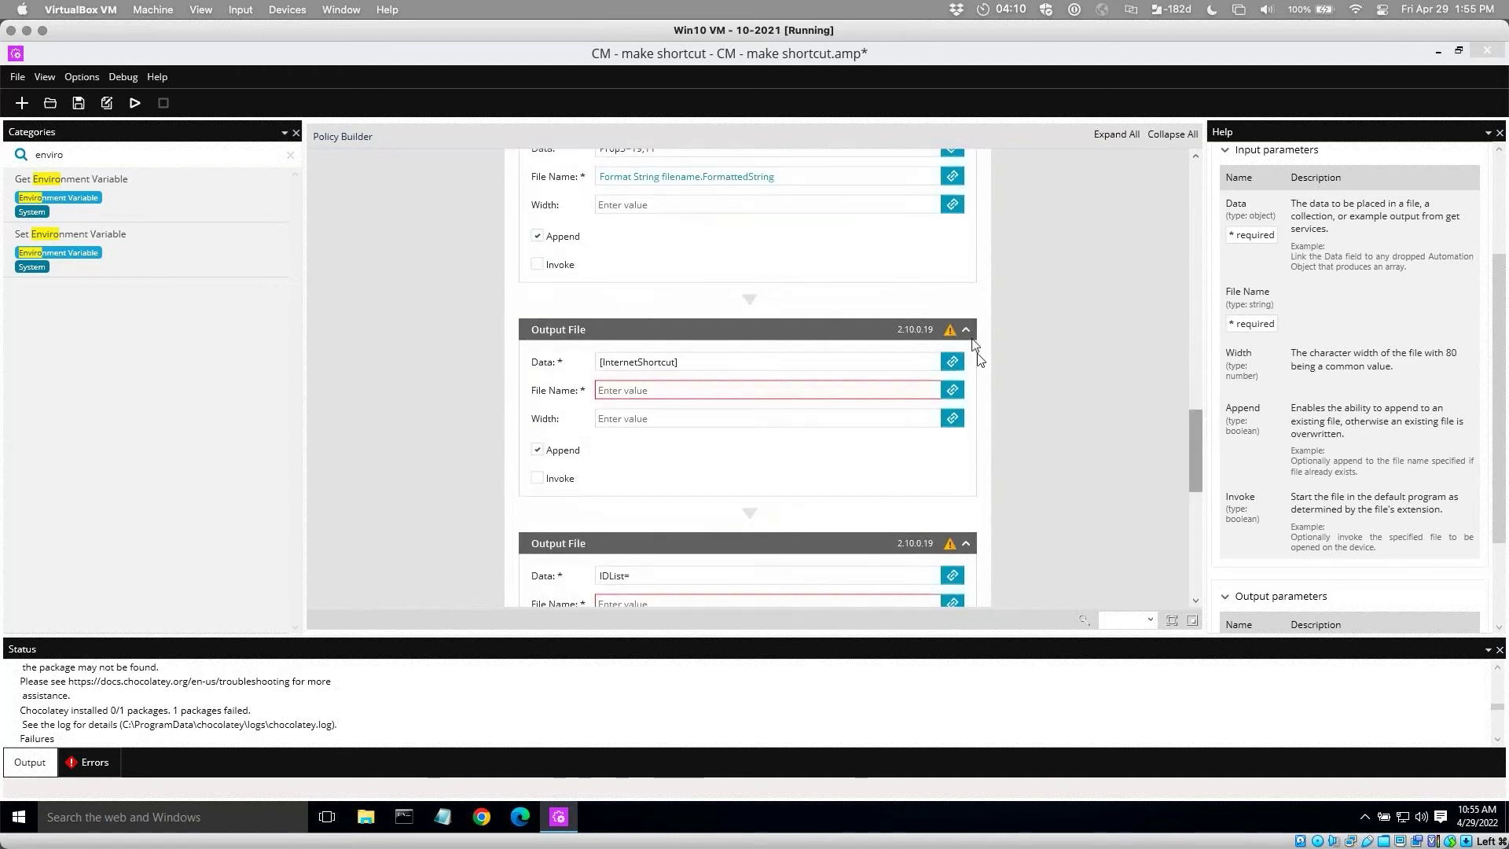
pyautogui.click(953, 390)
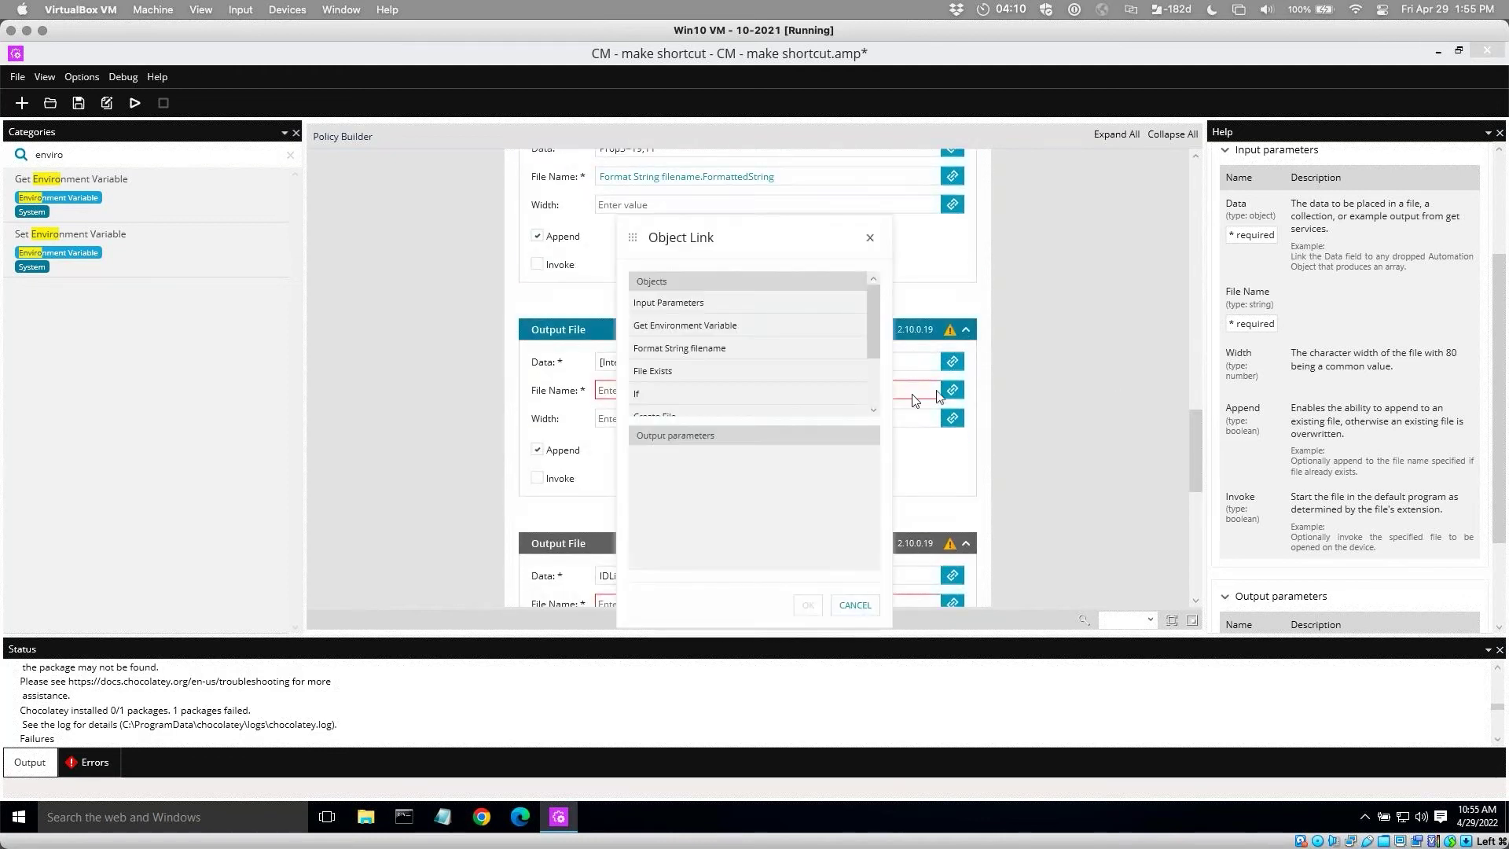
pyautogui.click(737, 347)
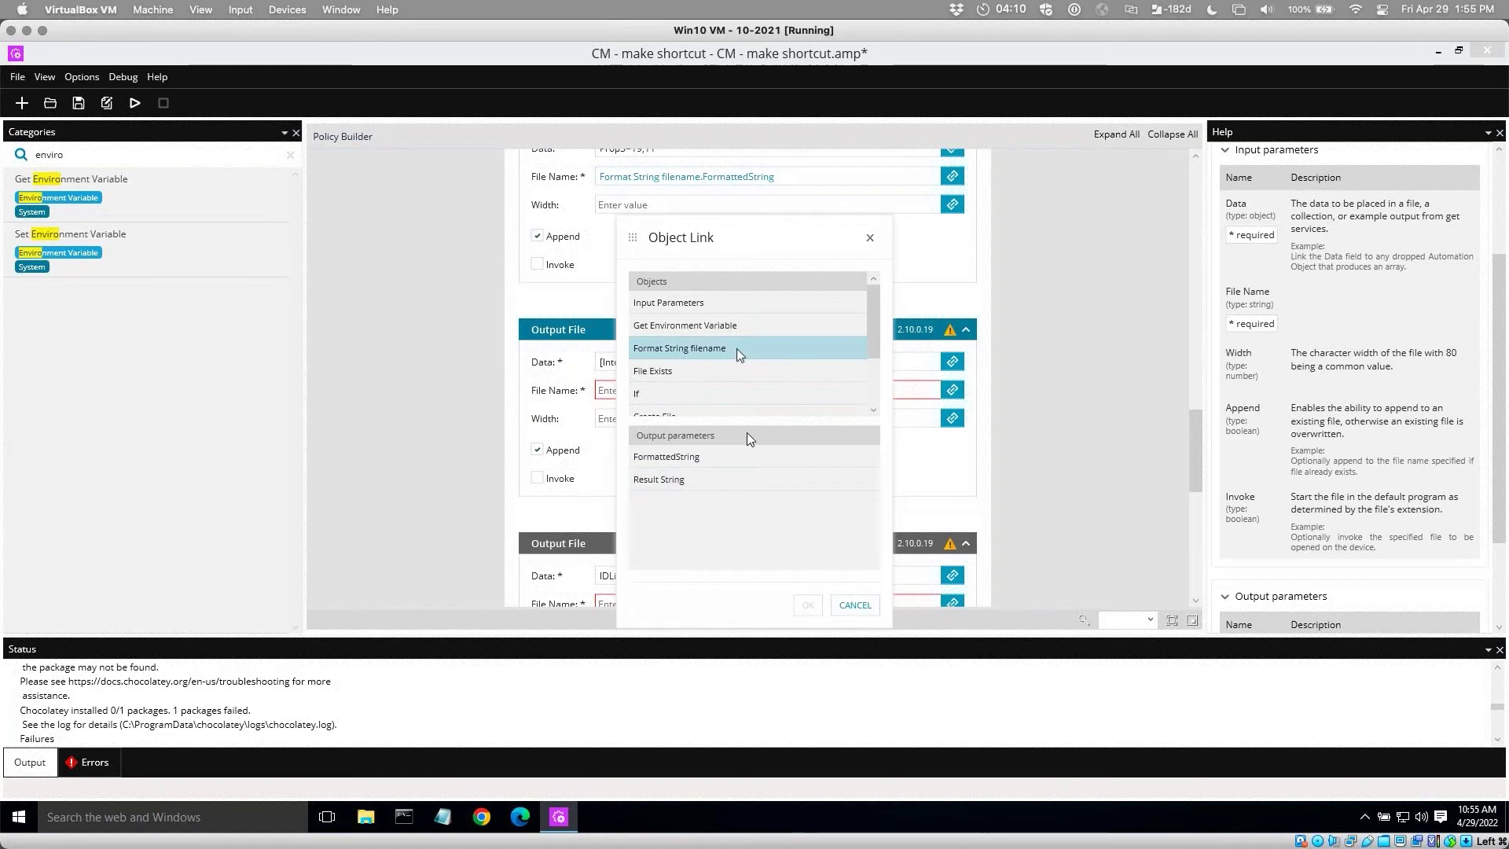
pyautogui.click(695, 456)
pyautogui.click(809, 605)
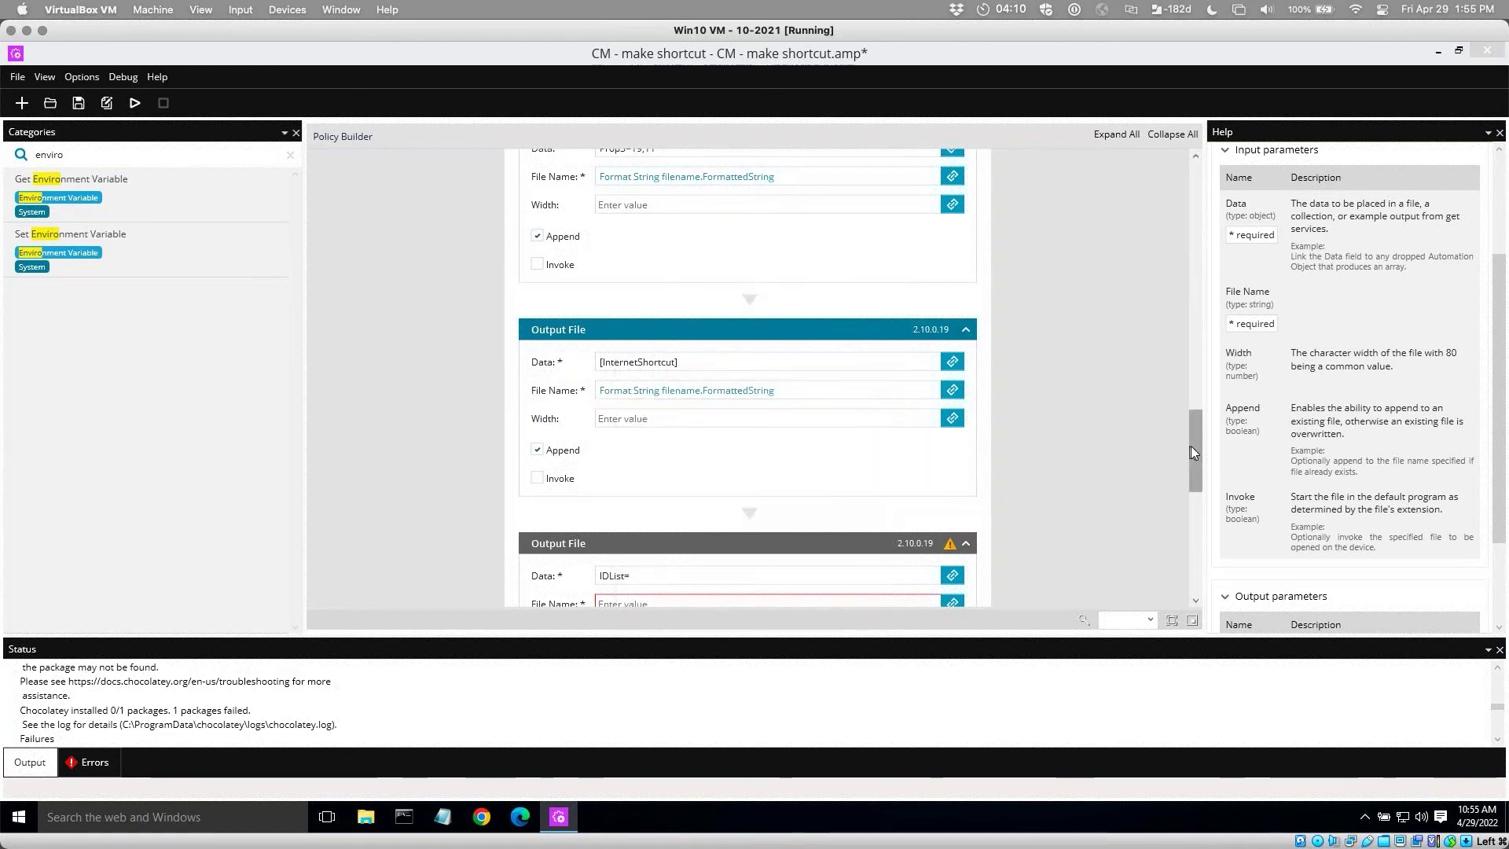
# Link the file name of the Output File object that writes IDList= to Format String filename's FormattedString.
pyautogui.moveTo(1193, 447); pyautogui.dragTo(1198, 534)
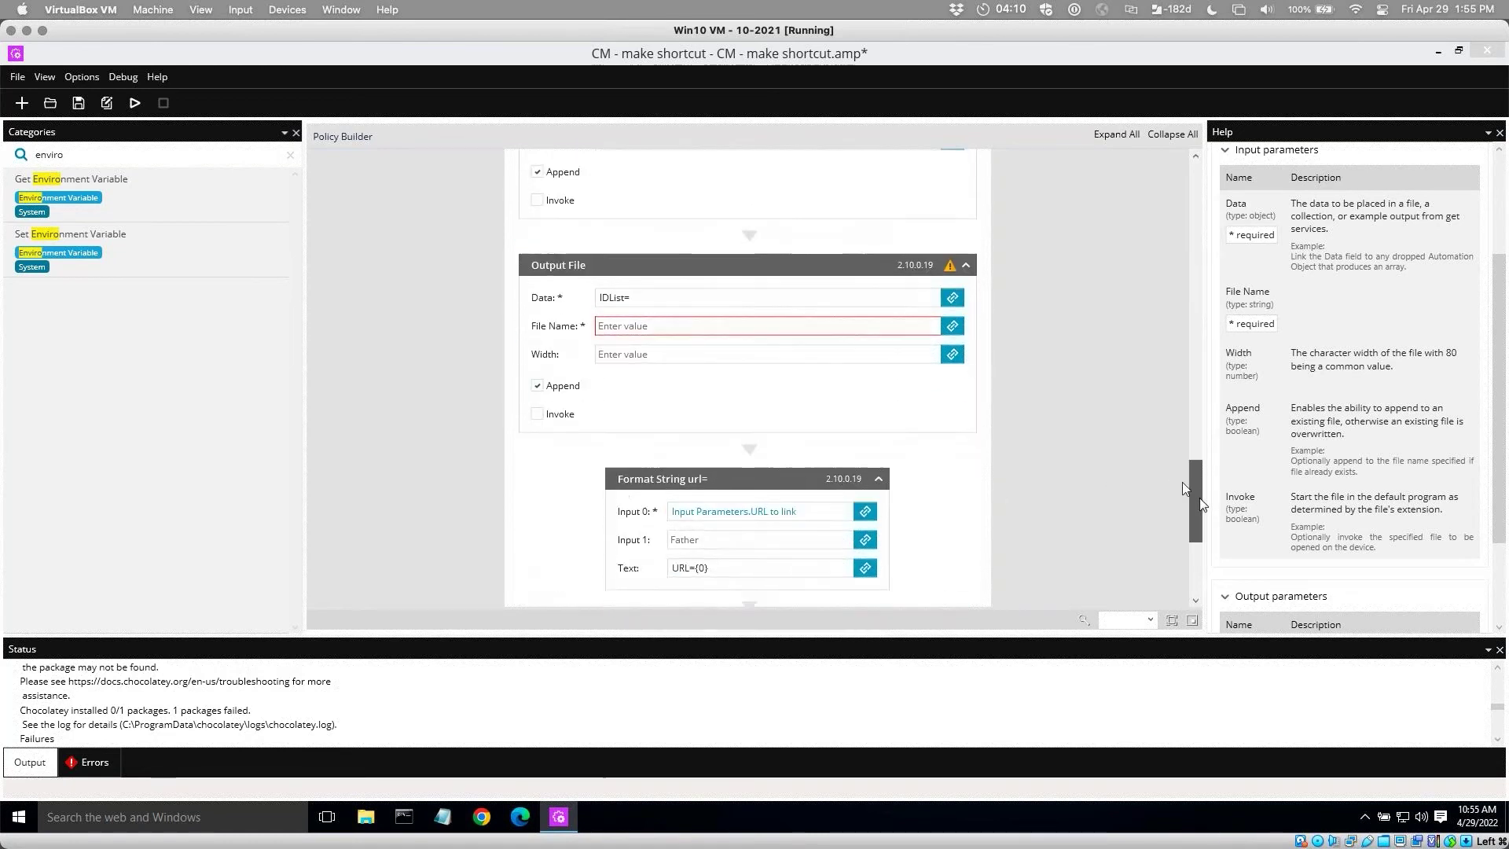
pyautogui.click(953, 326)
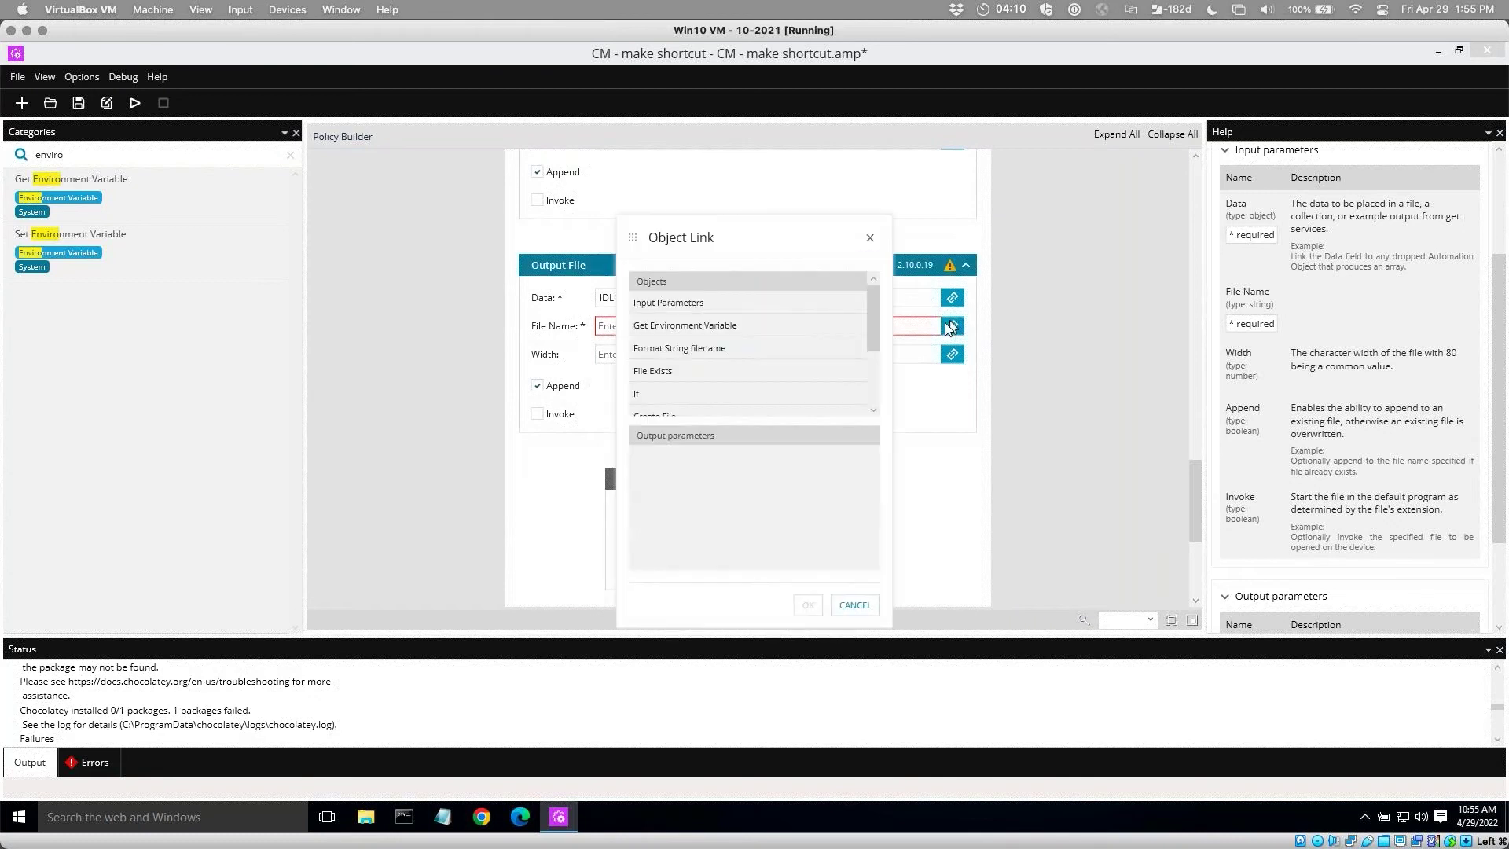
pyautogui.click(695, 347)
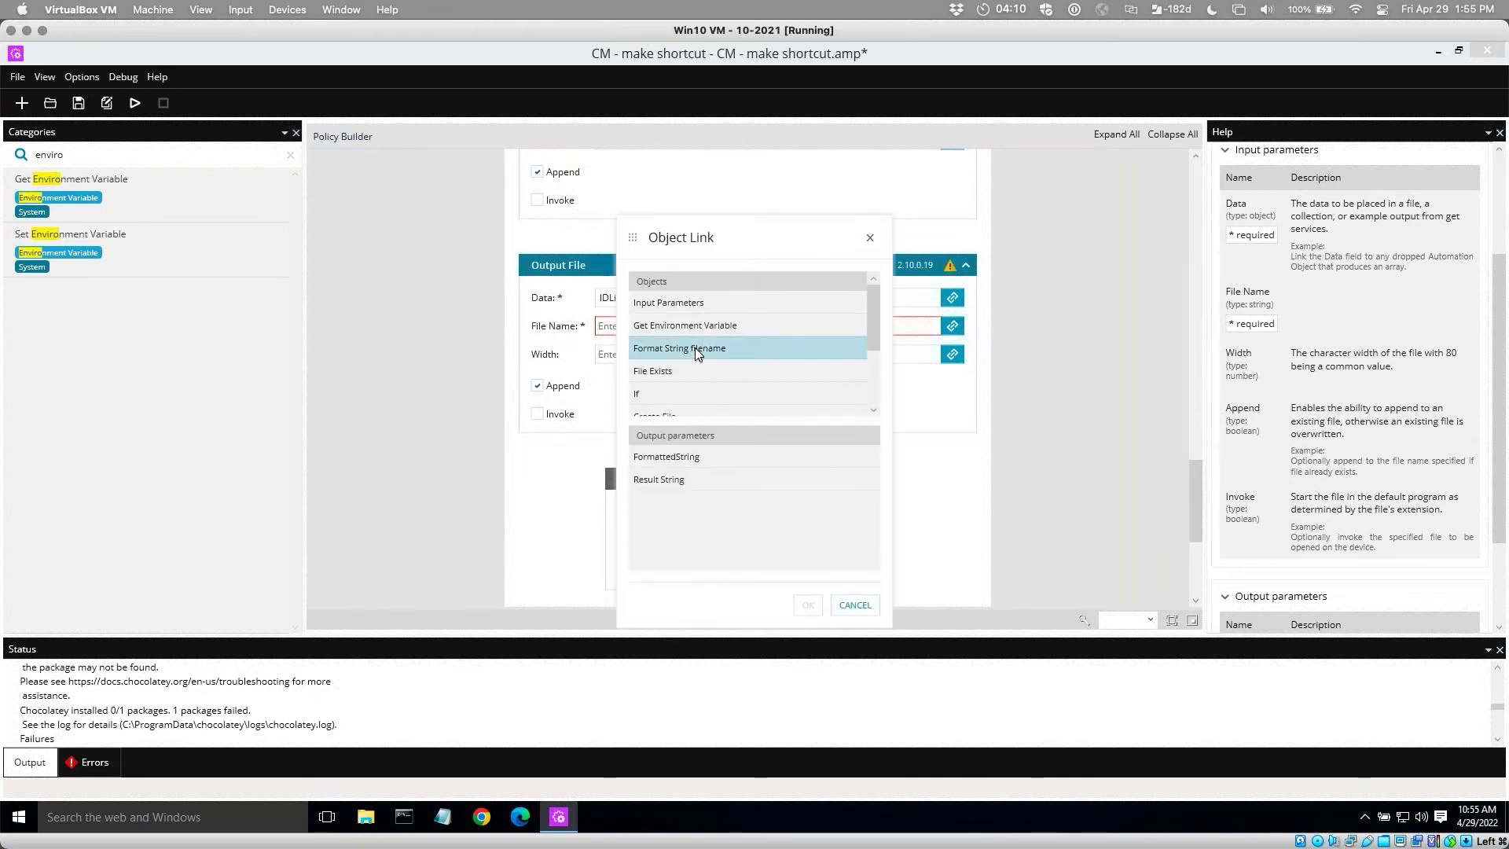
pyautogui.click(691, 462)
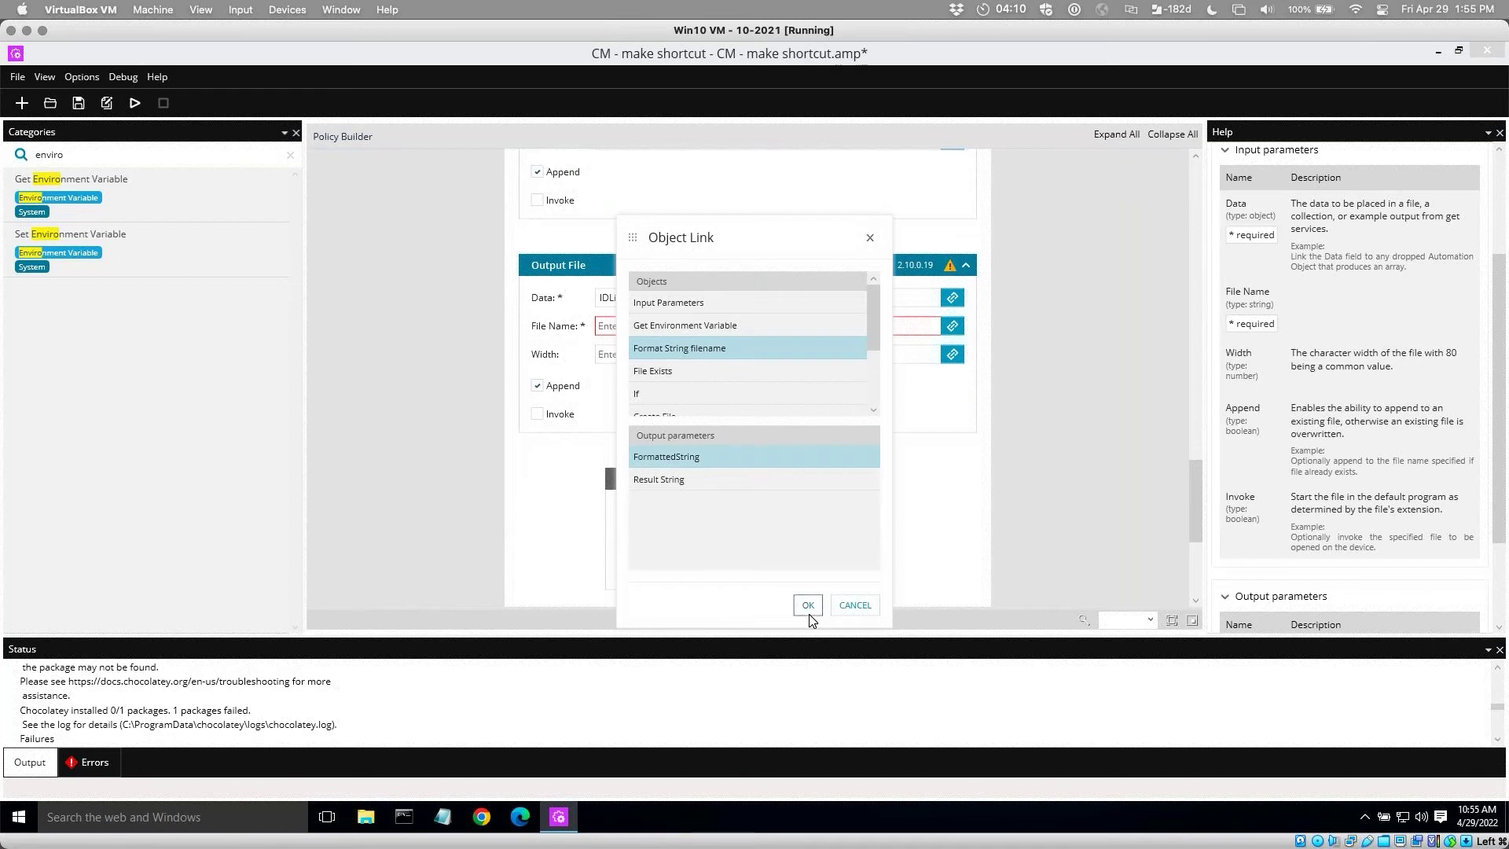
pyautogui.click(809, 607)
# Check the URL= text in Format String url= and link the last Output File object's file name to Format String filename's FormattedString.
pyautogui.moveTo(1196, 508); pyautogui.dragTo(1198, 546)
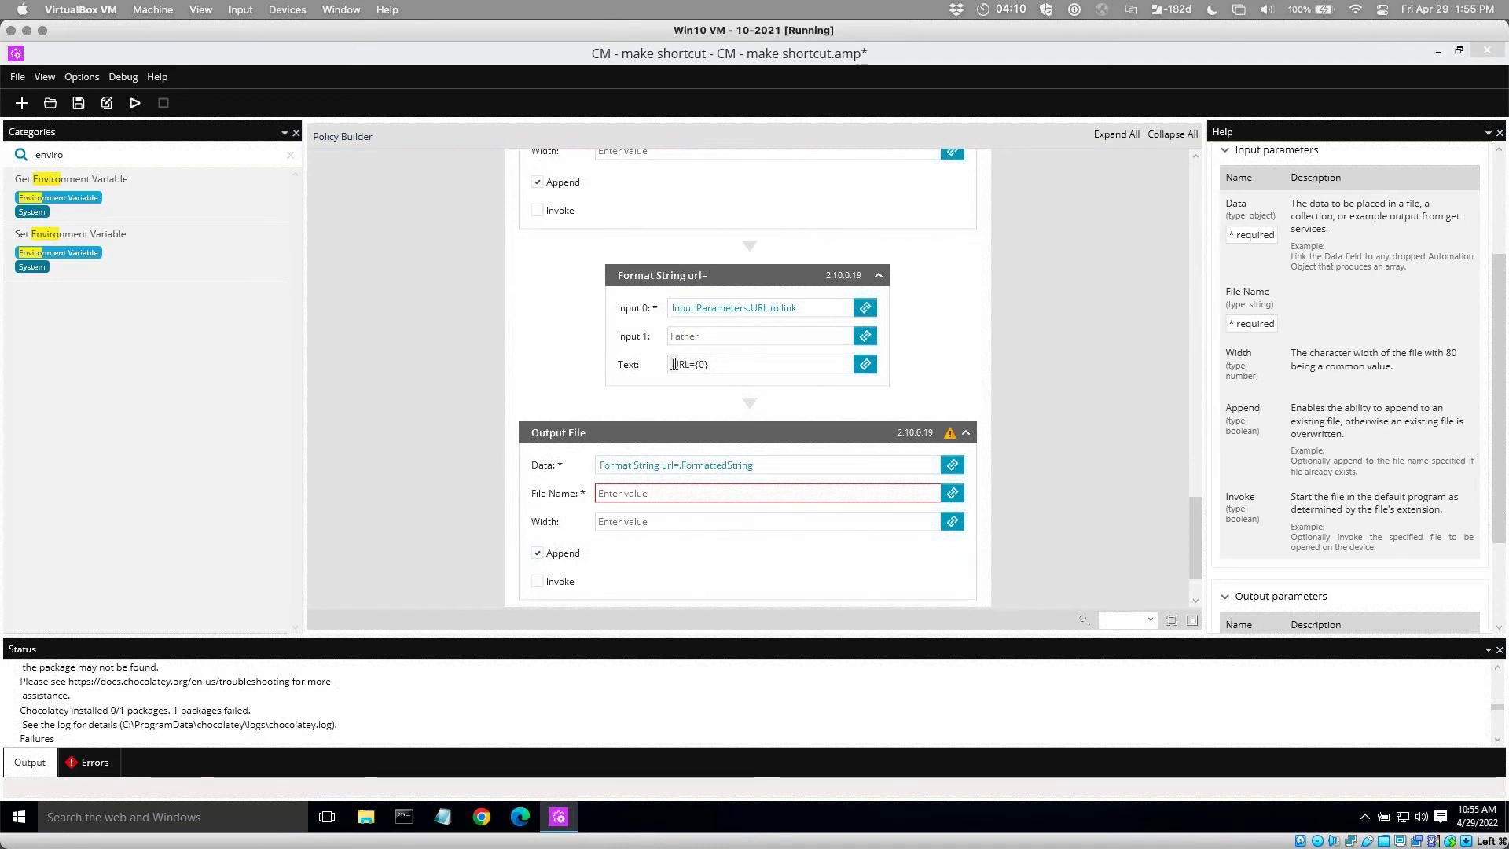
pyautogui.moveTo(673, 364); pyautogui.dragTo(691, 364)
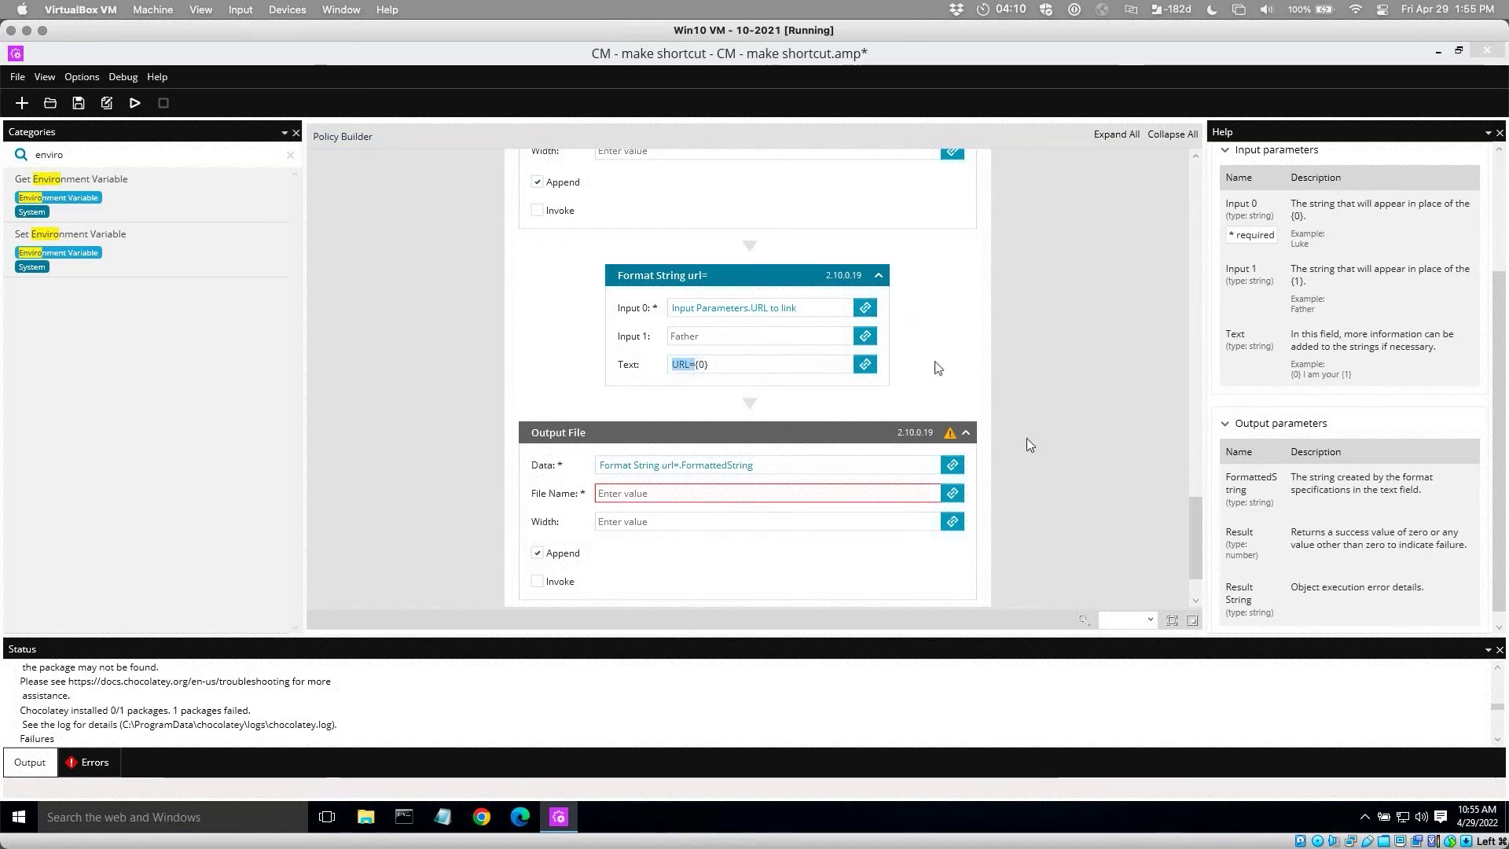
pyautogui.click(952, 493)
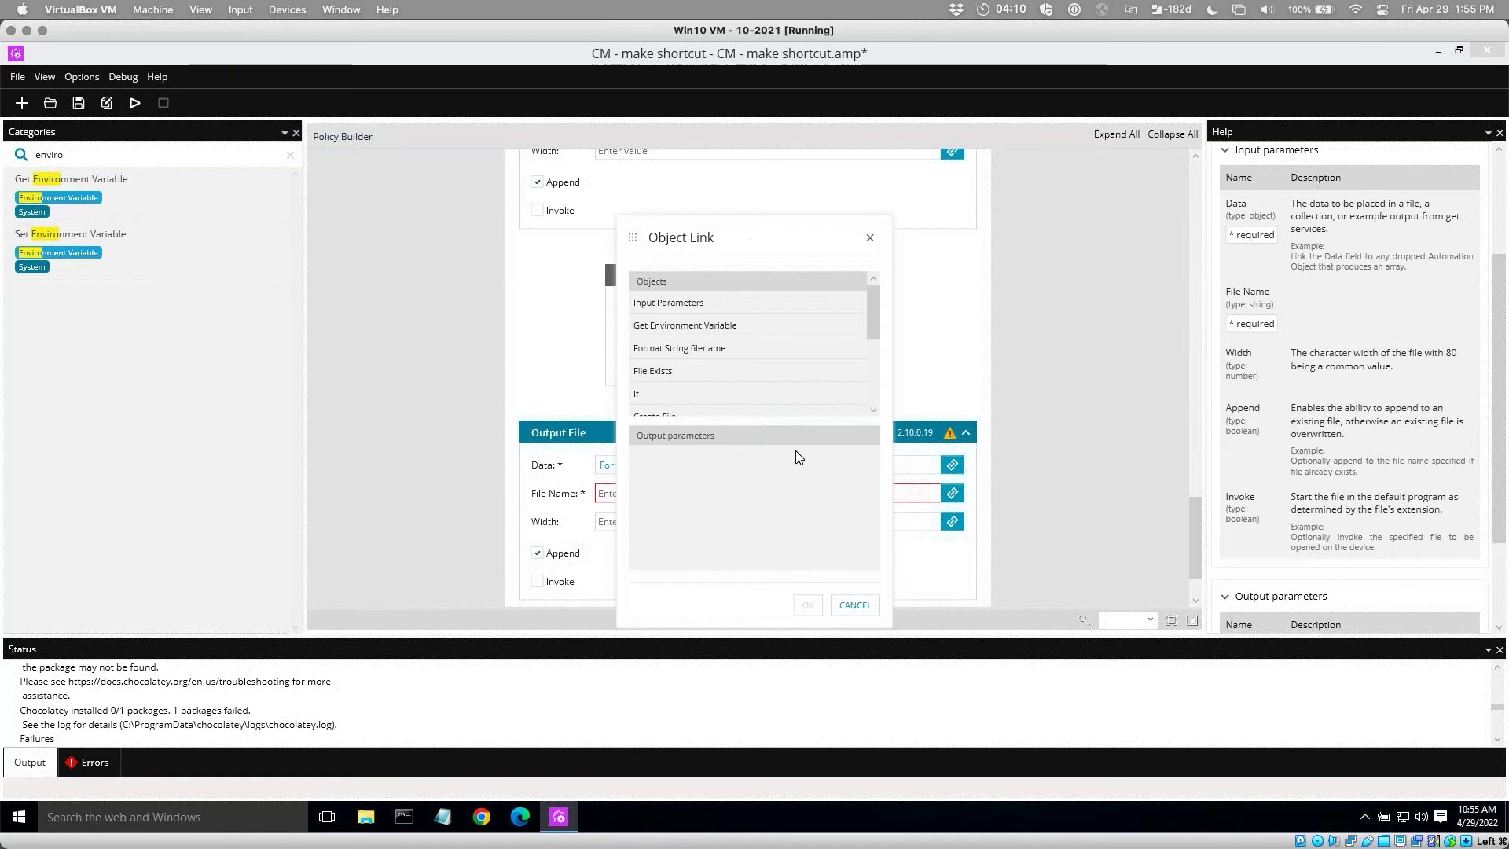
pyautogui.click(714, 353)
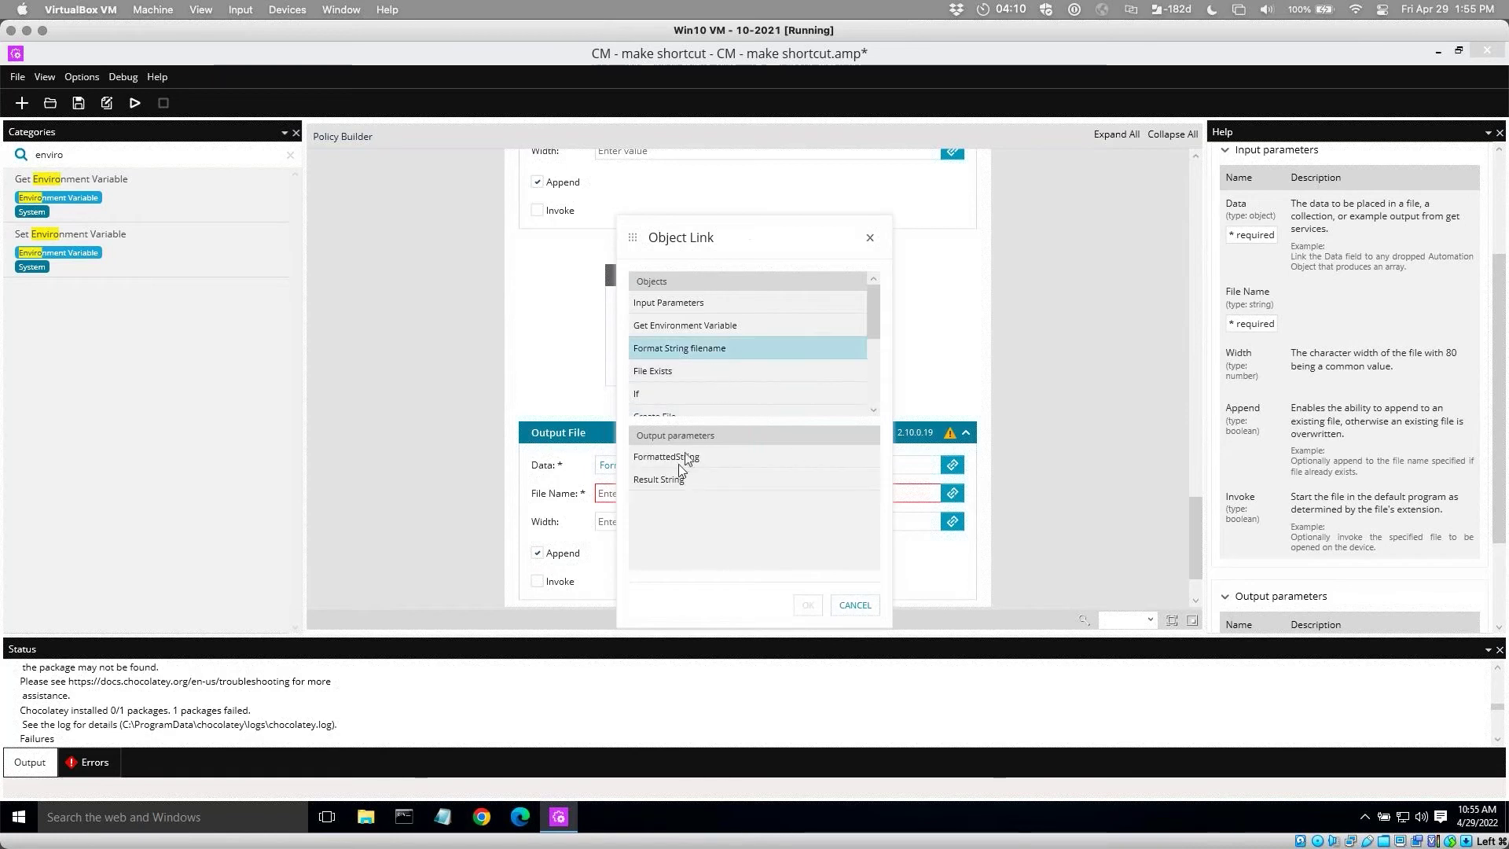
pyautogui.click(672, 462)
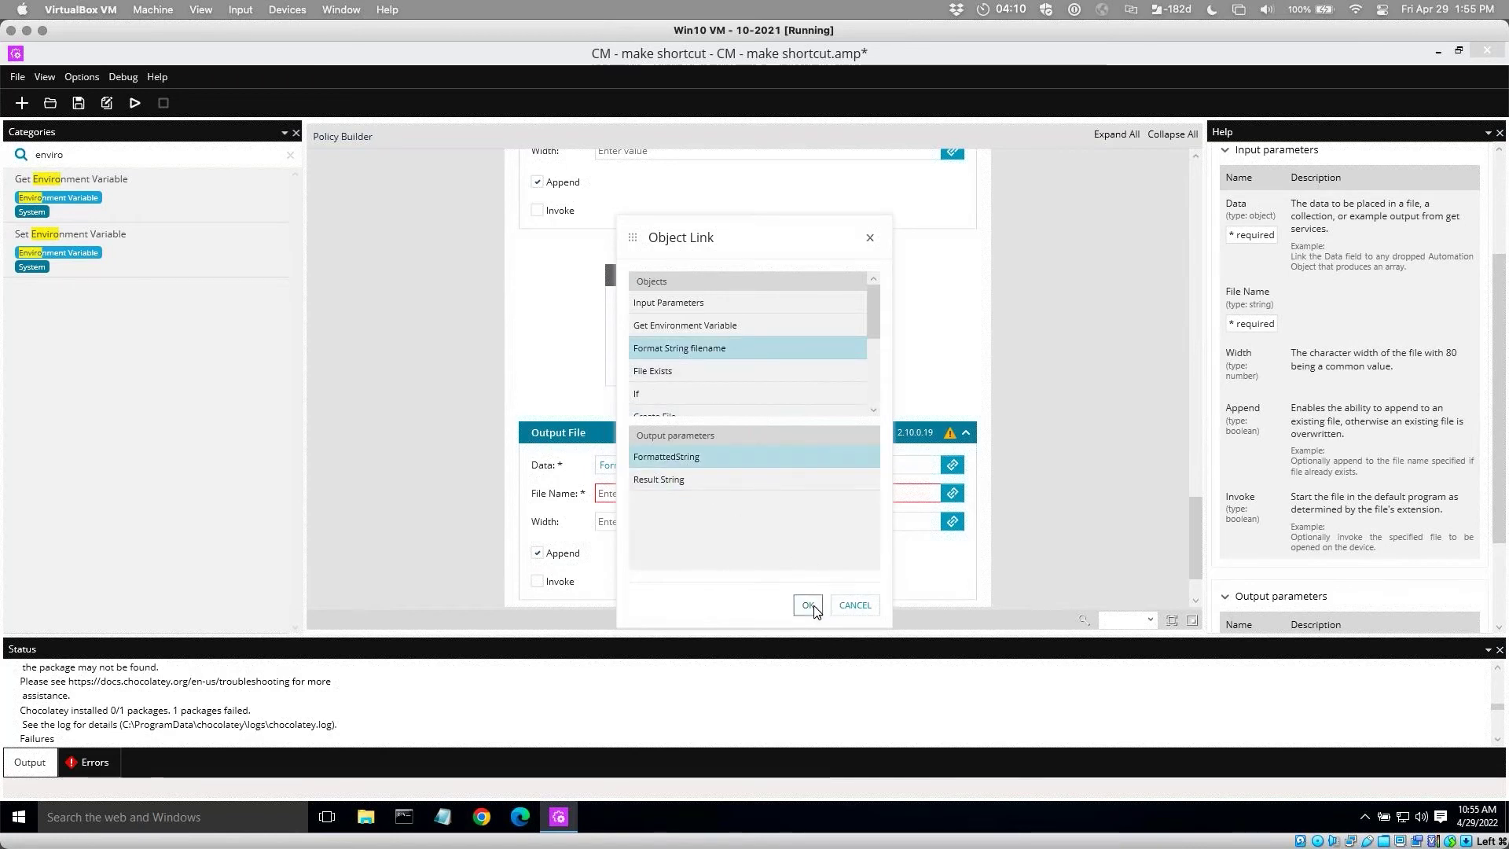
pyautogui.click(808, 604)
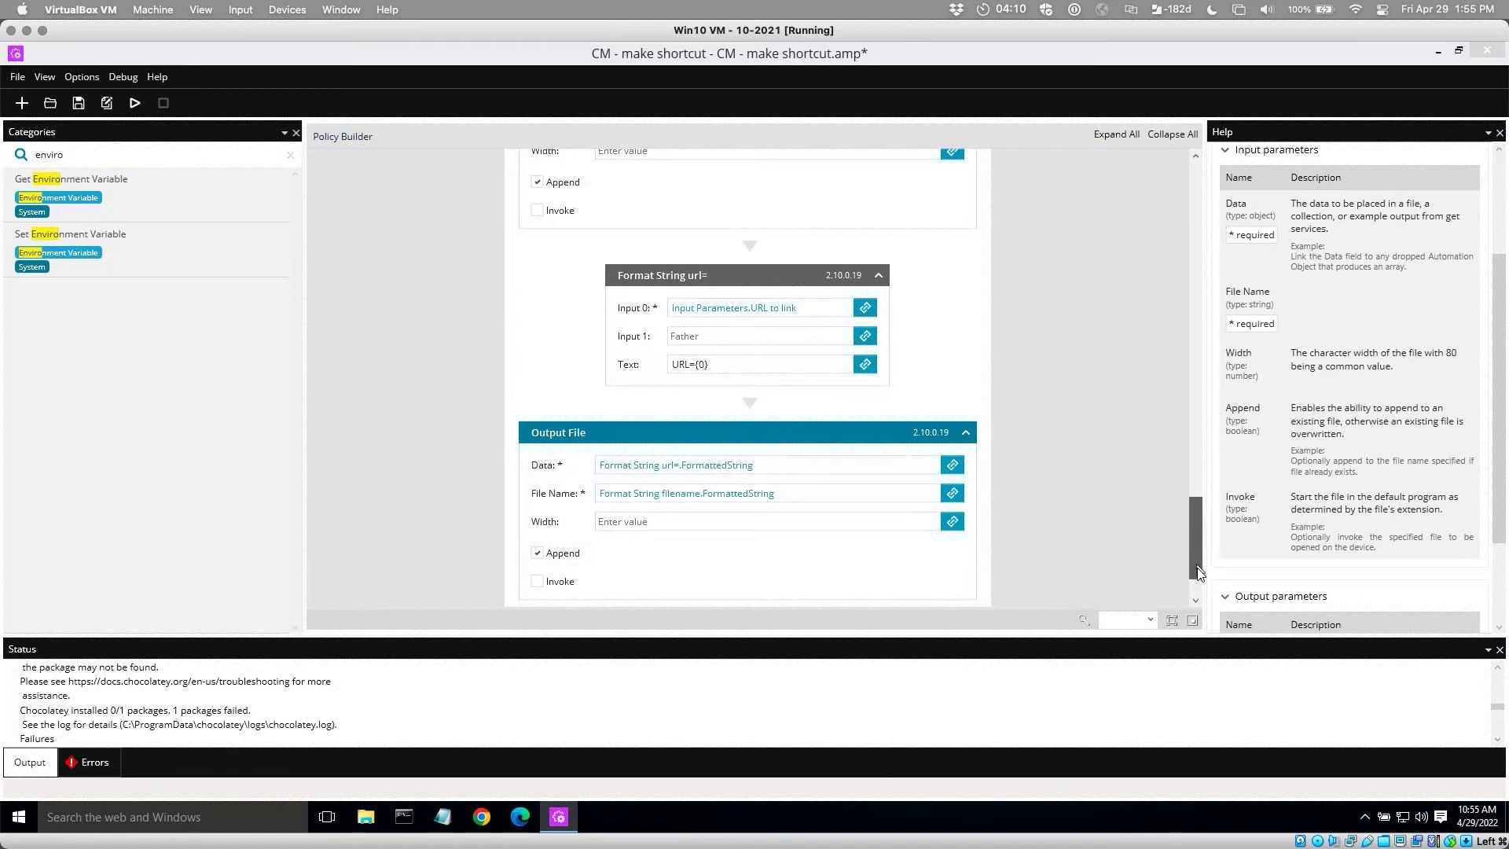
# Save the policy and run it with InputShortcutName set to "try it and see".
pyautogui.moveTo(1195, 535); pyautogui.dragTo(1199, 582)
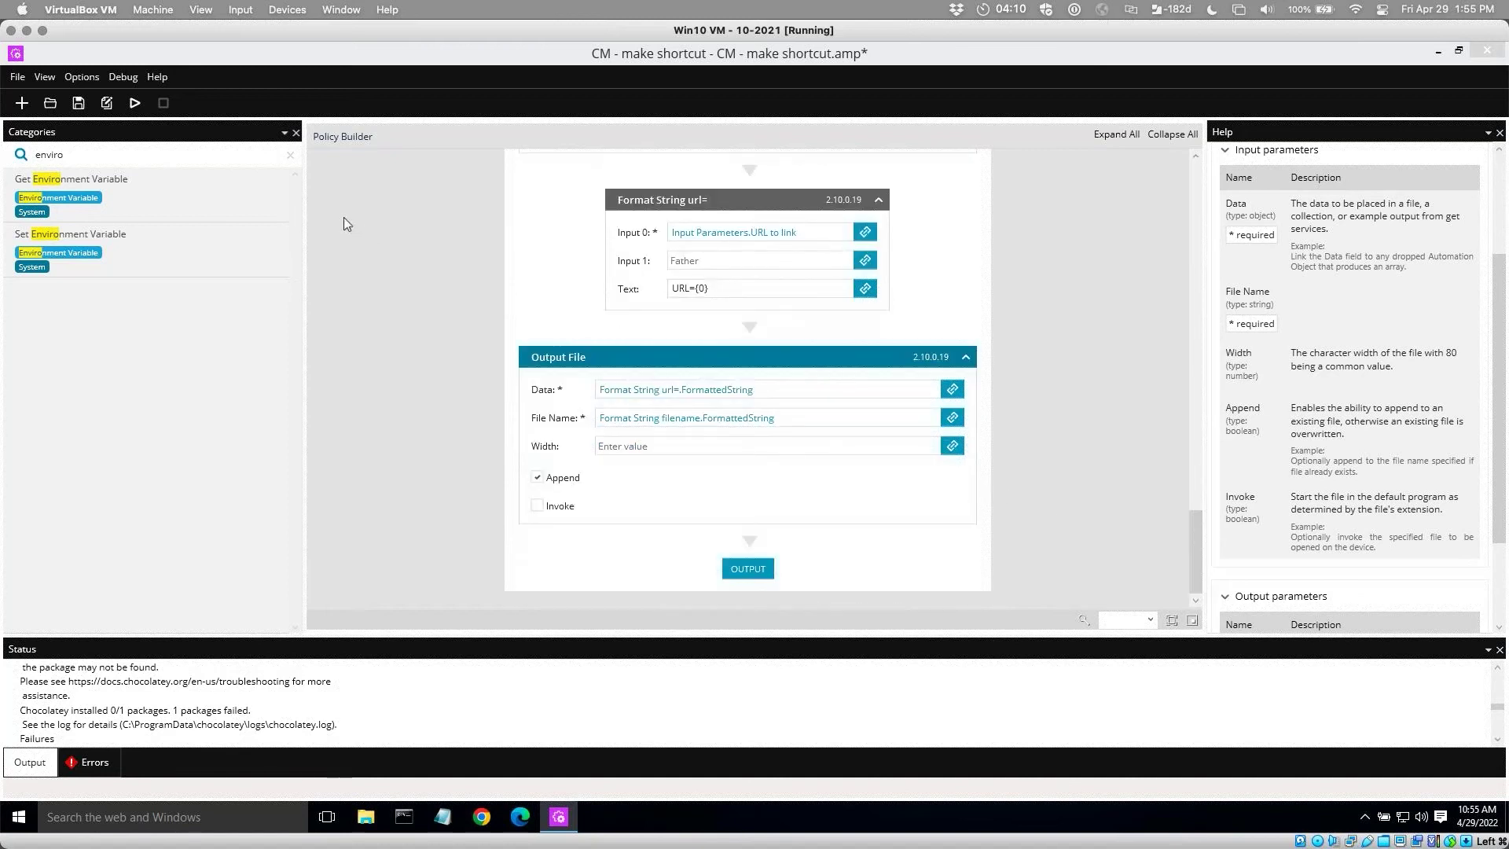
pyautogui.hotkey('ctrl', 's')
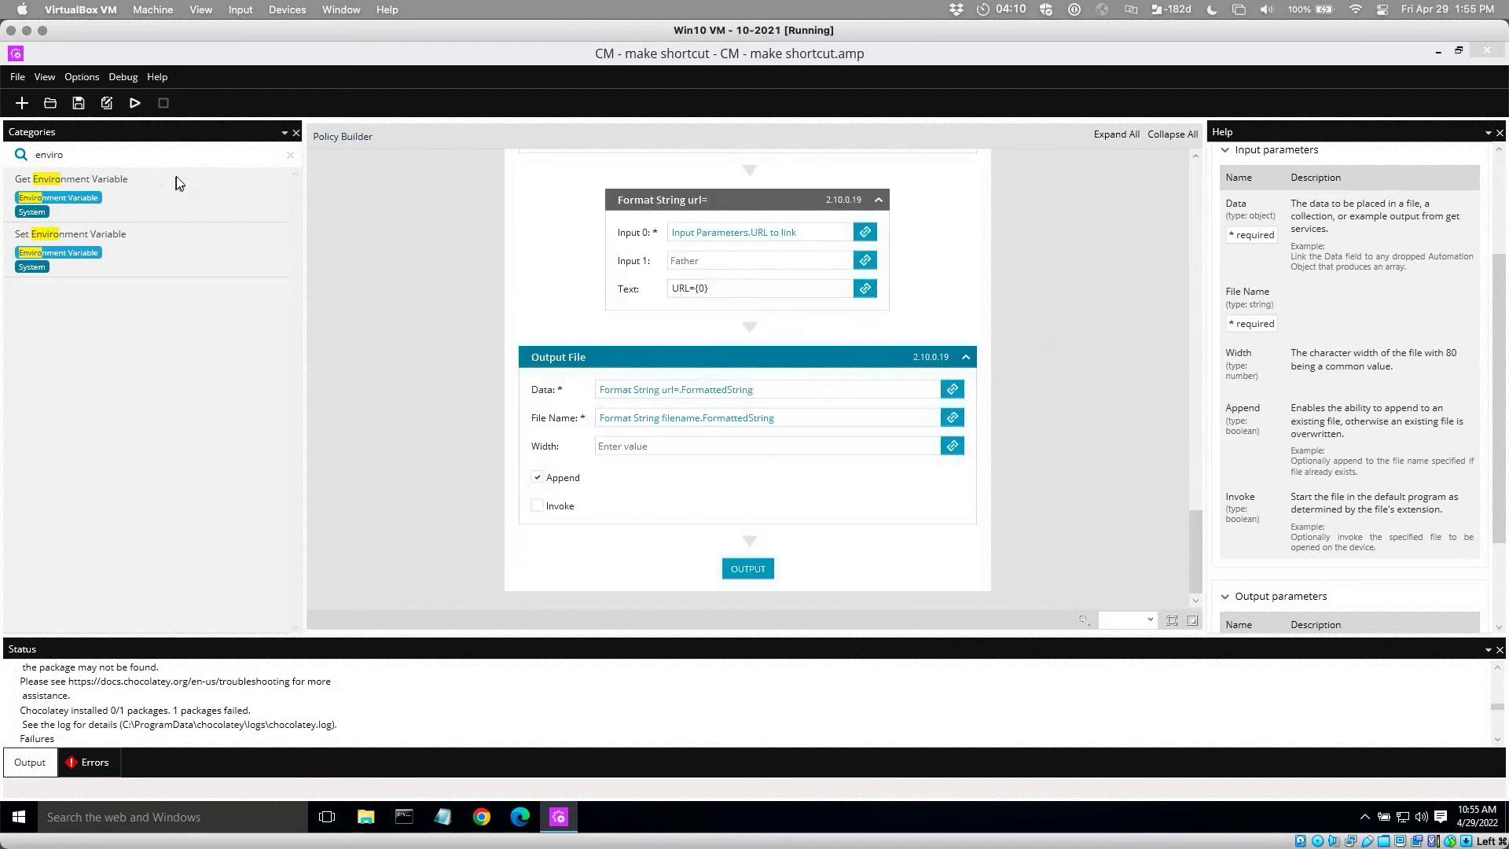
pyautogui.click(136, 106)
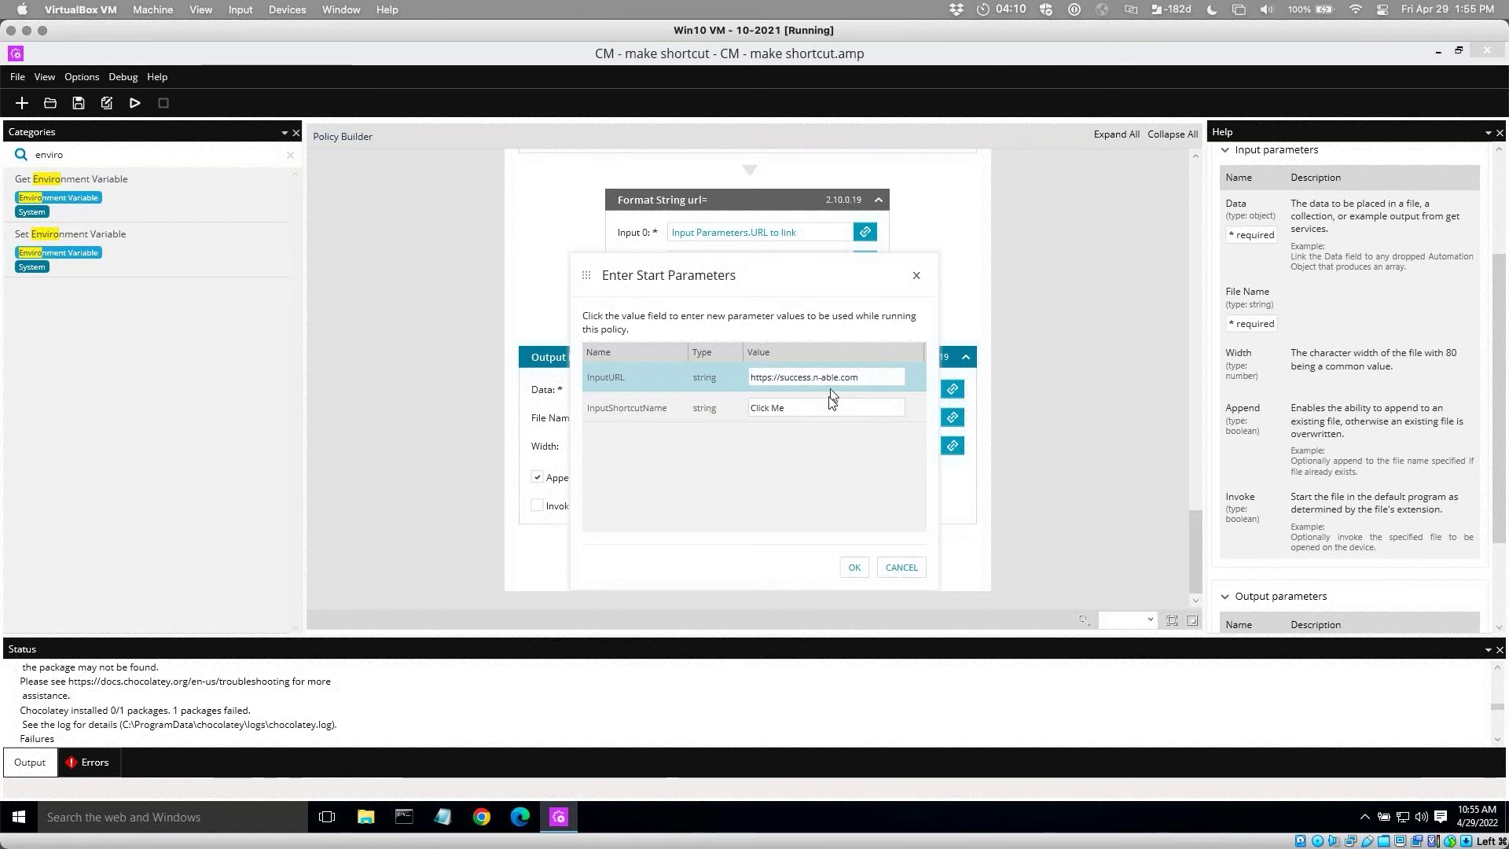
pyautogui.click(802, 407)
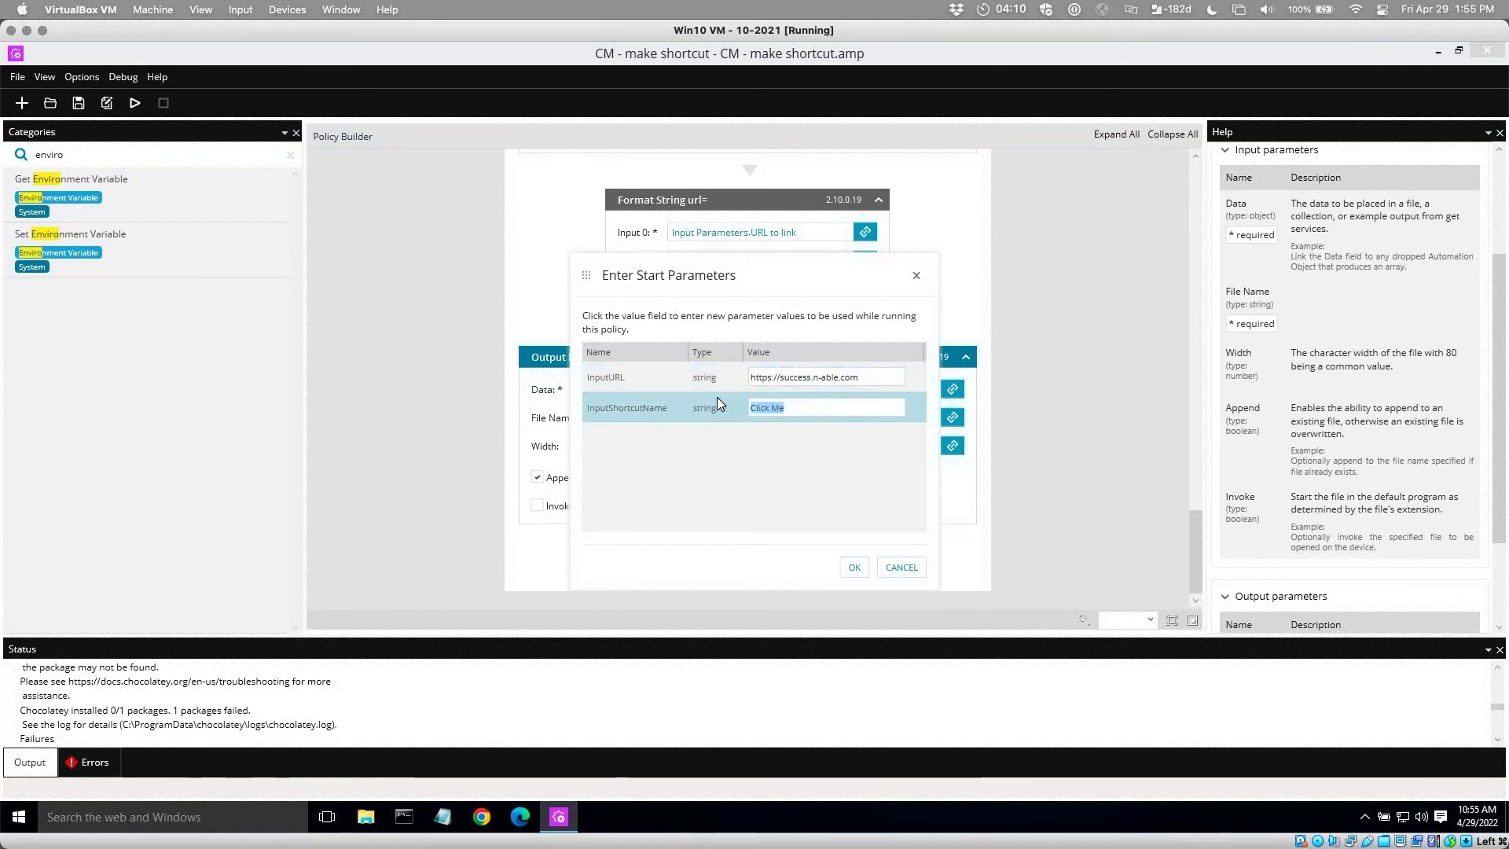
pyautogui.write('try it and see')
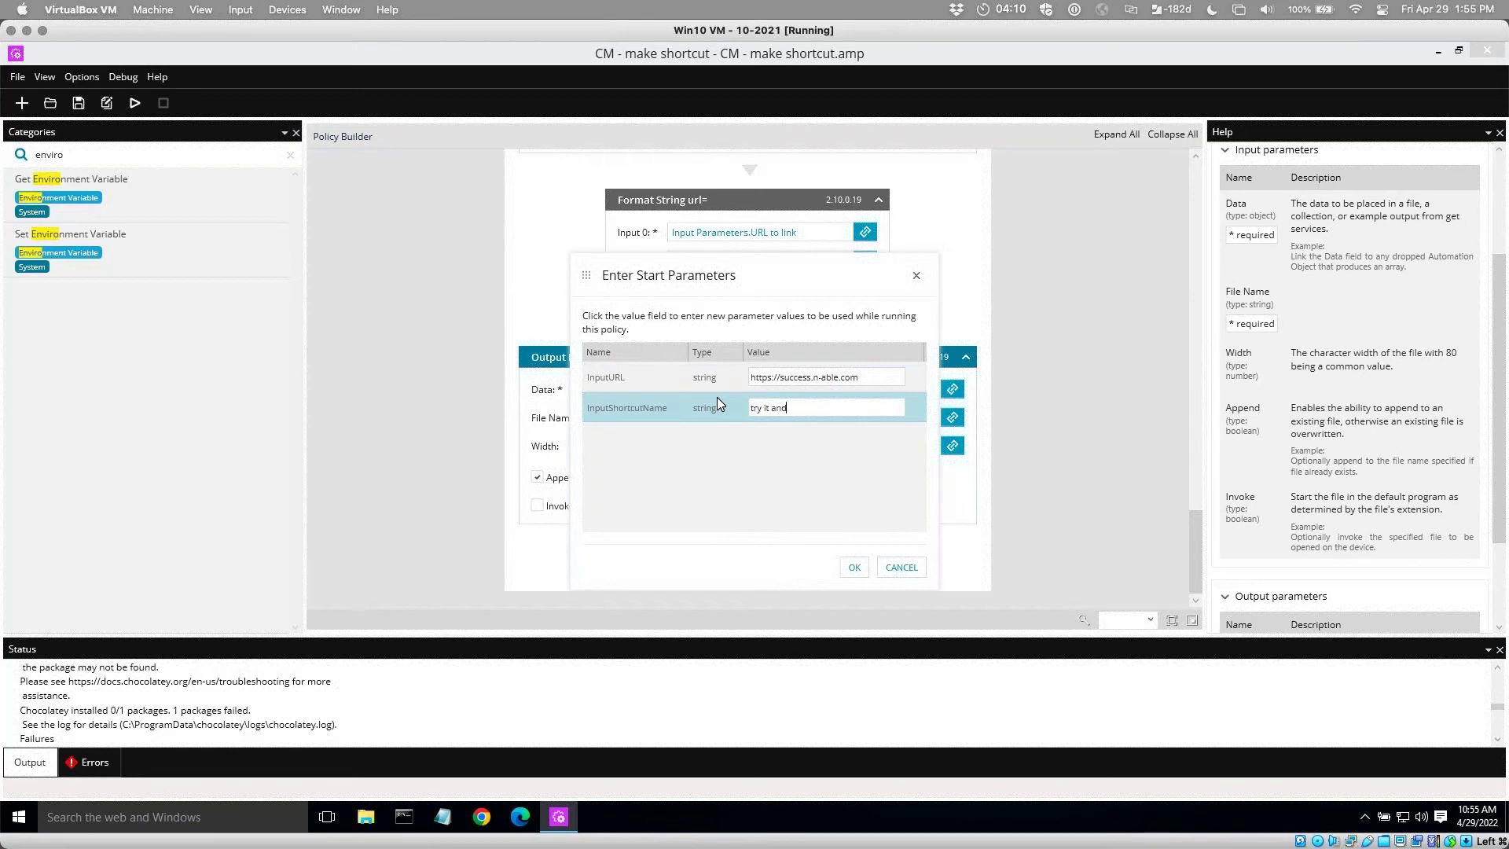
pyautogui.click(854, 567)
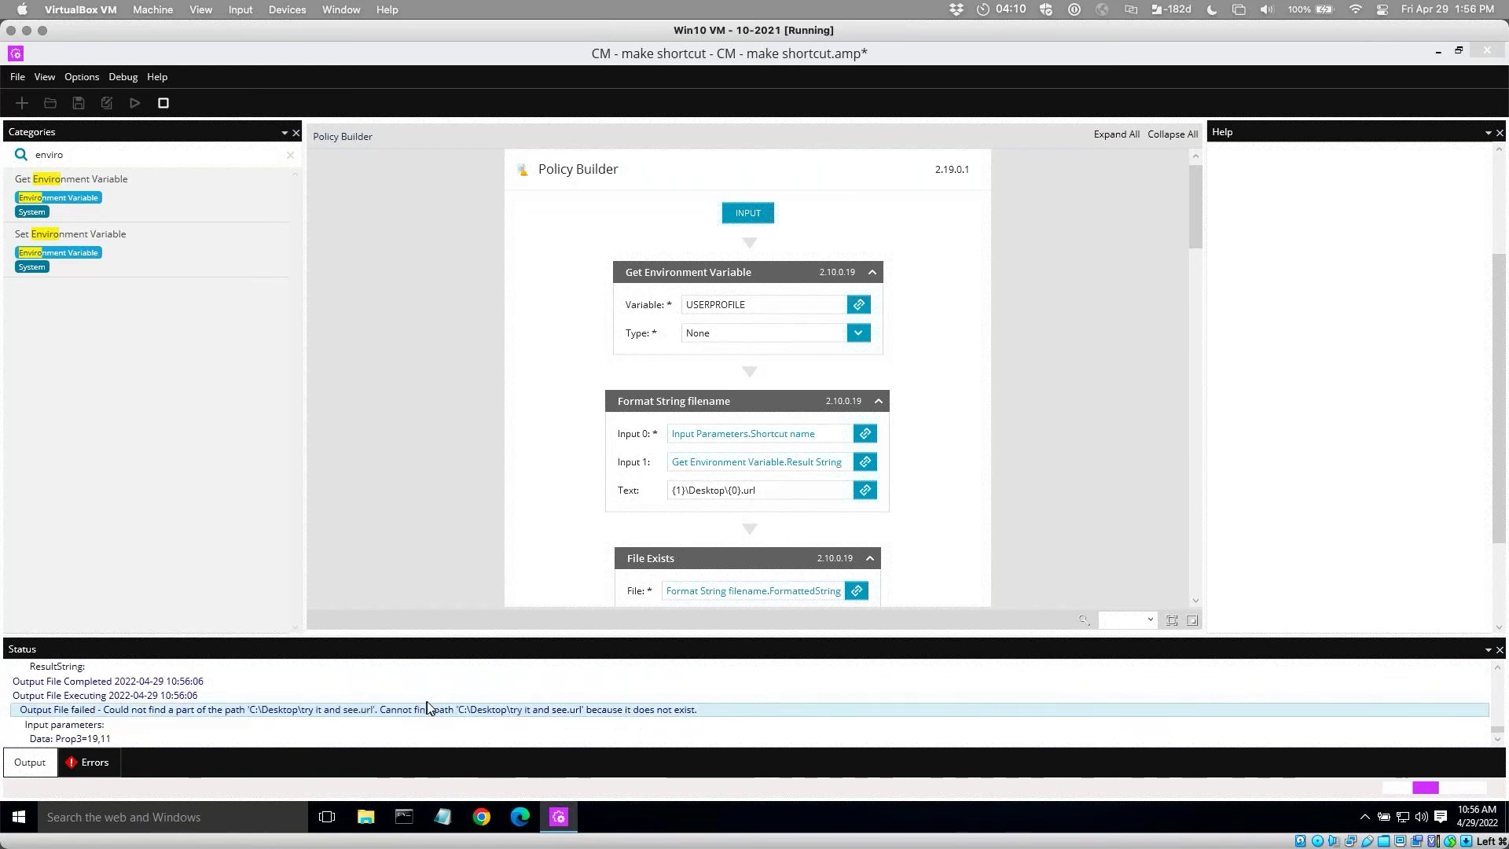
# Check the run's output and look through the Desktop folder in File Explorer for the created shortcut.
pyautogui.scroll(5, 422, 717)
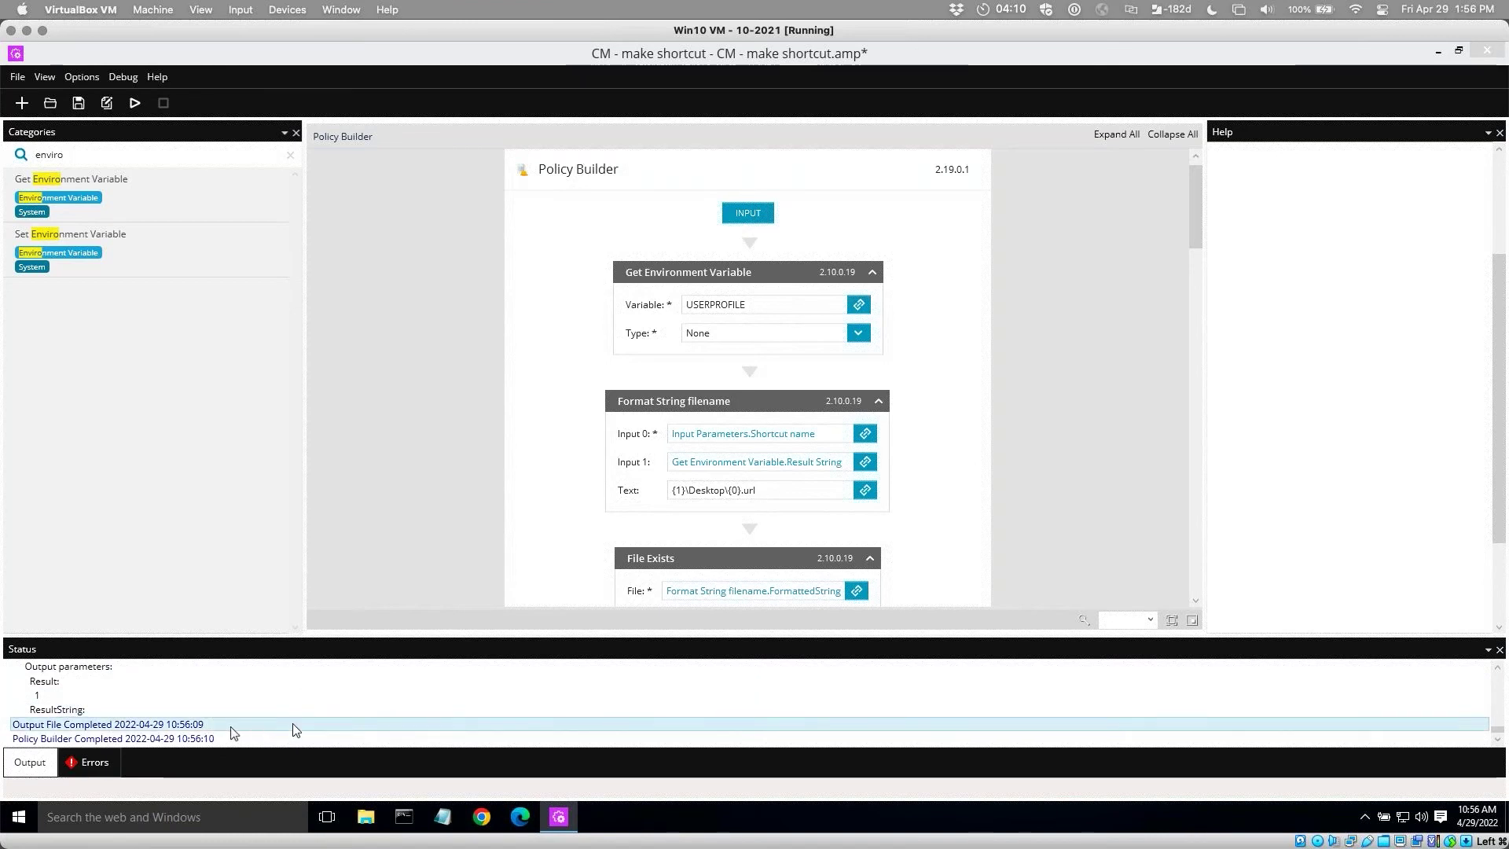
pyautogui.click(1440, 52)
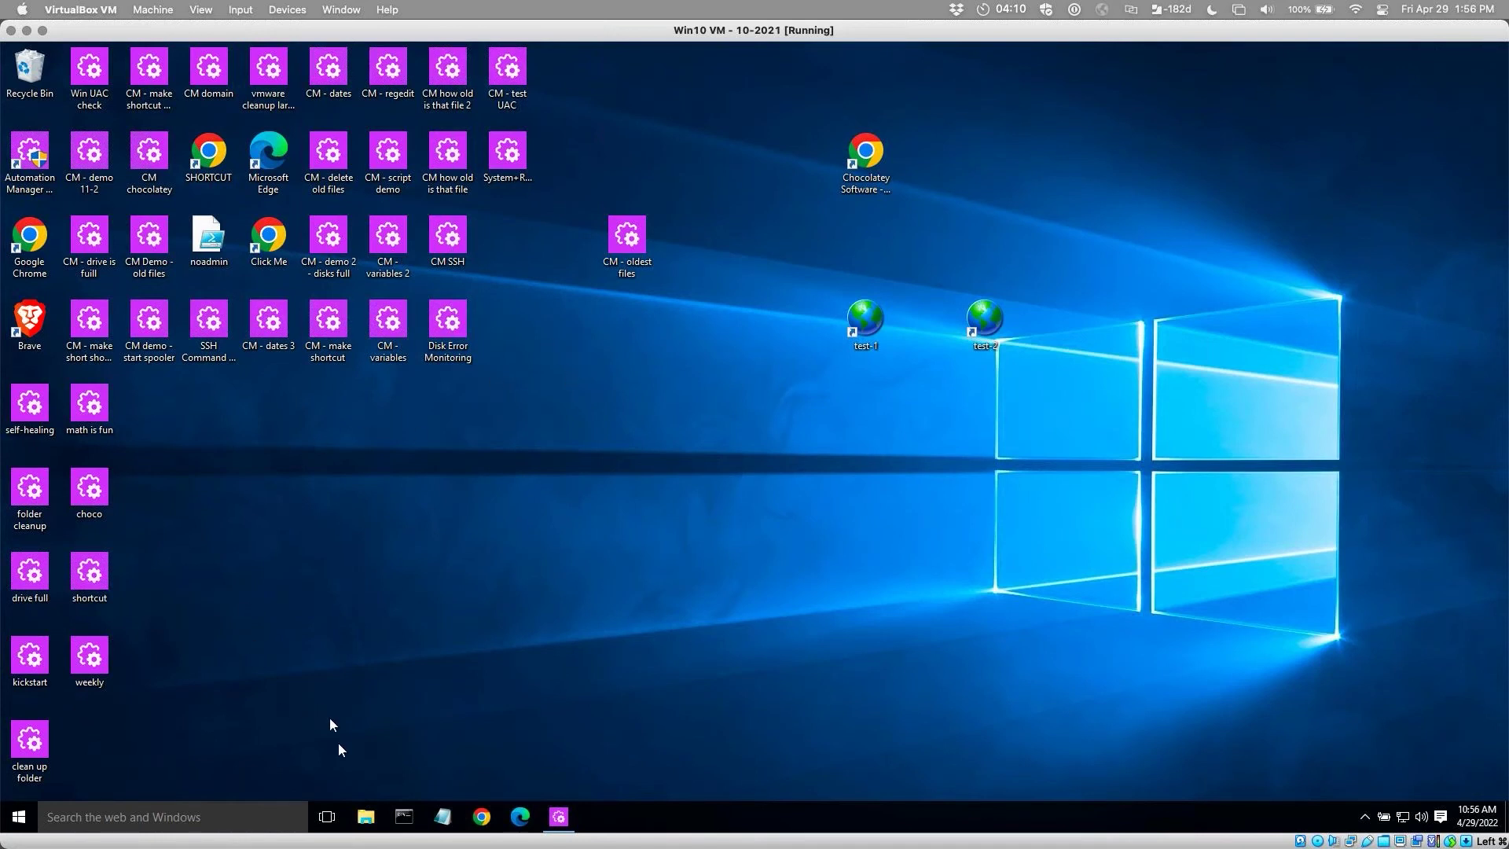
pyautogui.click(363, 816)
pyautogui.doubleClick(258, 233)
pyautogui.moveTo(943, 245); pyautogui.dragTo(949, 519)
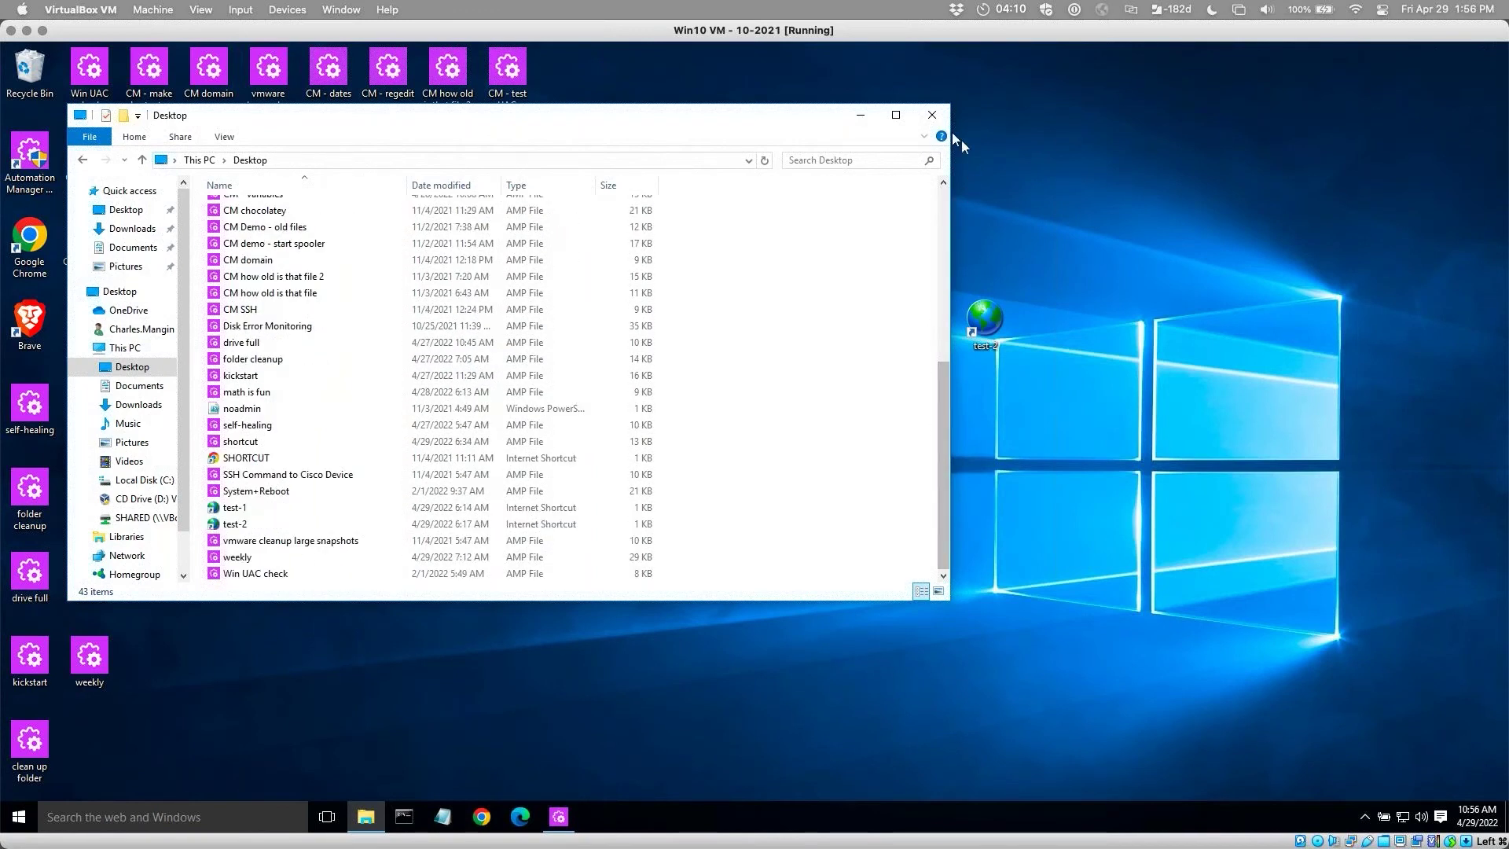
# Close the Desktop folder window, return to Automation Manager and examine the run output for the failing Output File object.
pyautogui.click(933, 116)
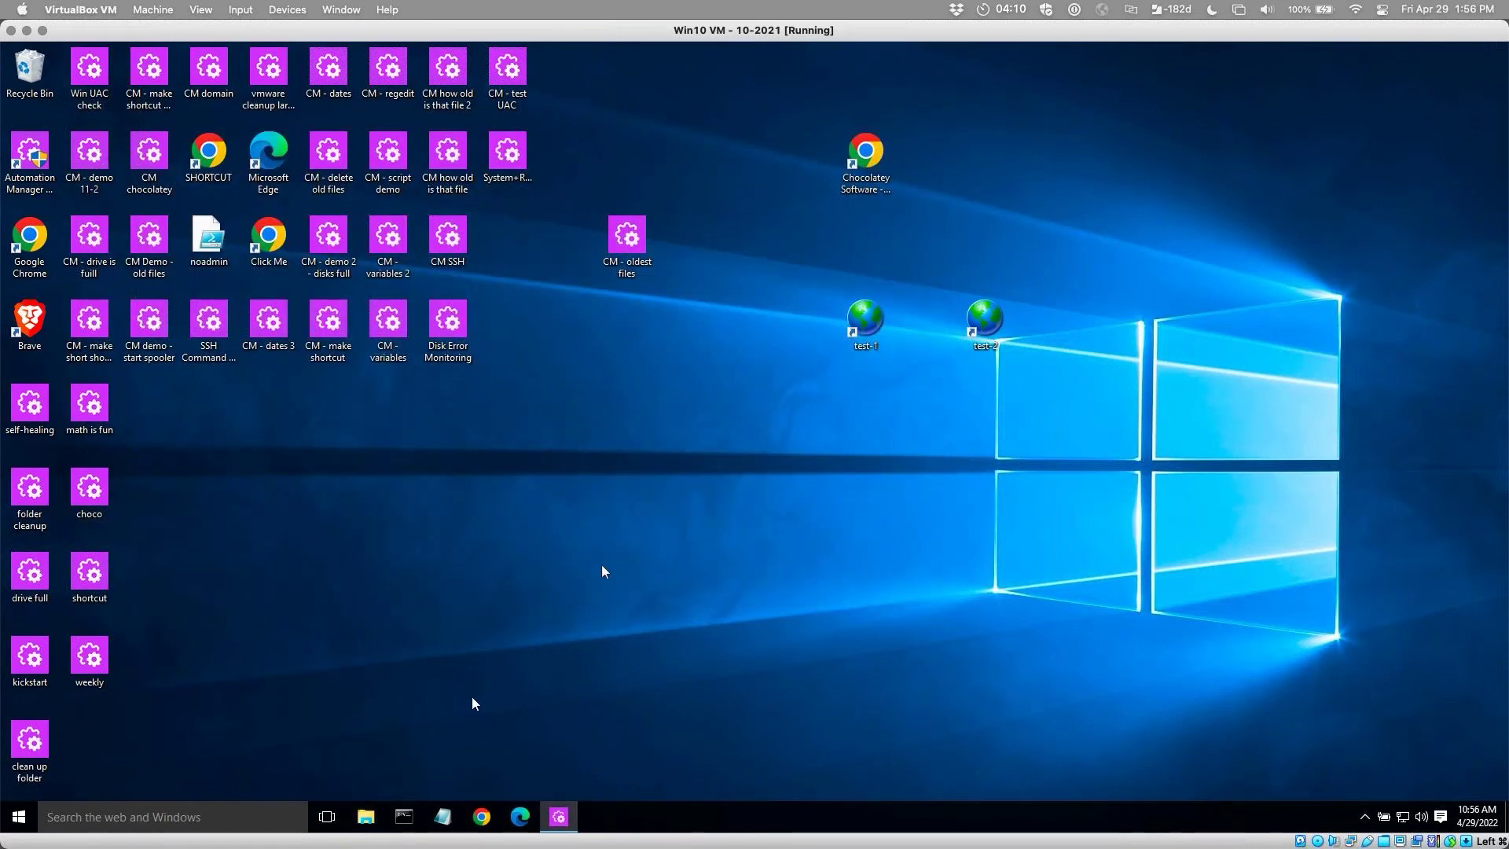
pyautogui.click(550, 809)
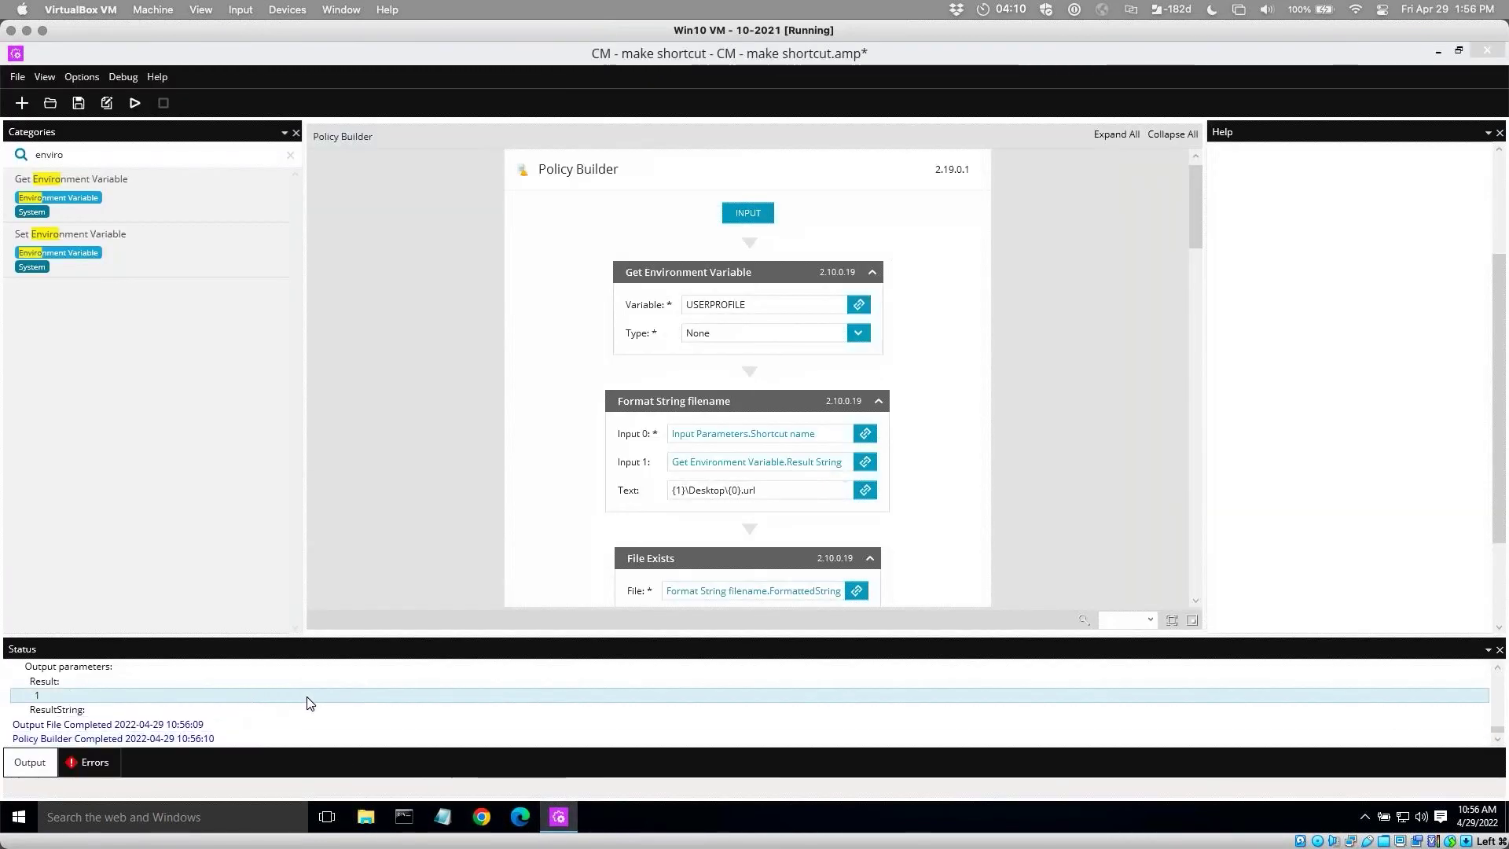
pyautogui.click(1499, 673)
pyautogui.click(1499, 673)
pyautogui.click(1499, 673)
pyautogui.click(1499, 673)
pyautogui.click(1500, 673)
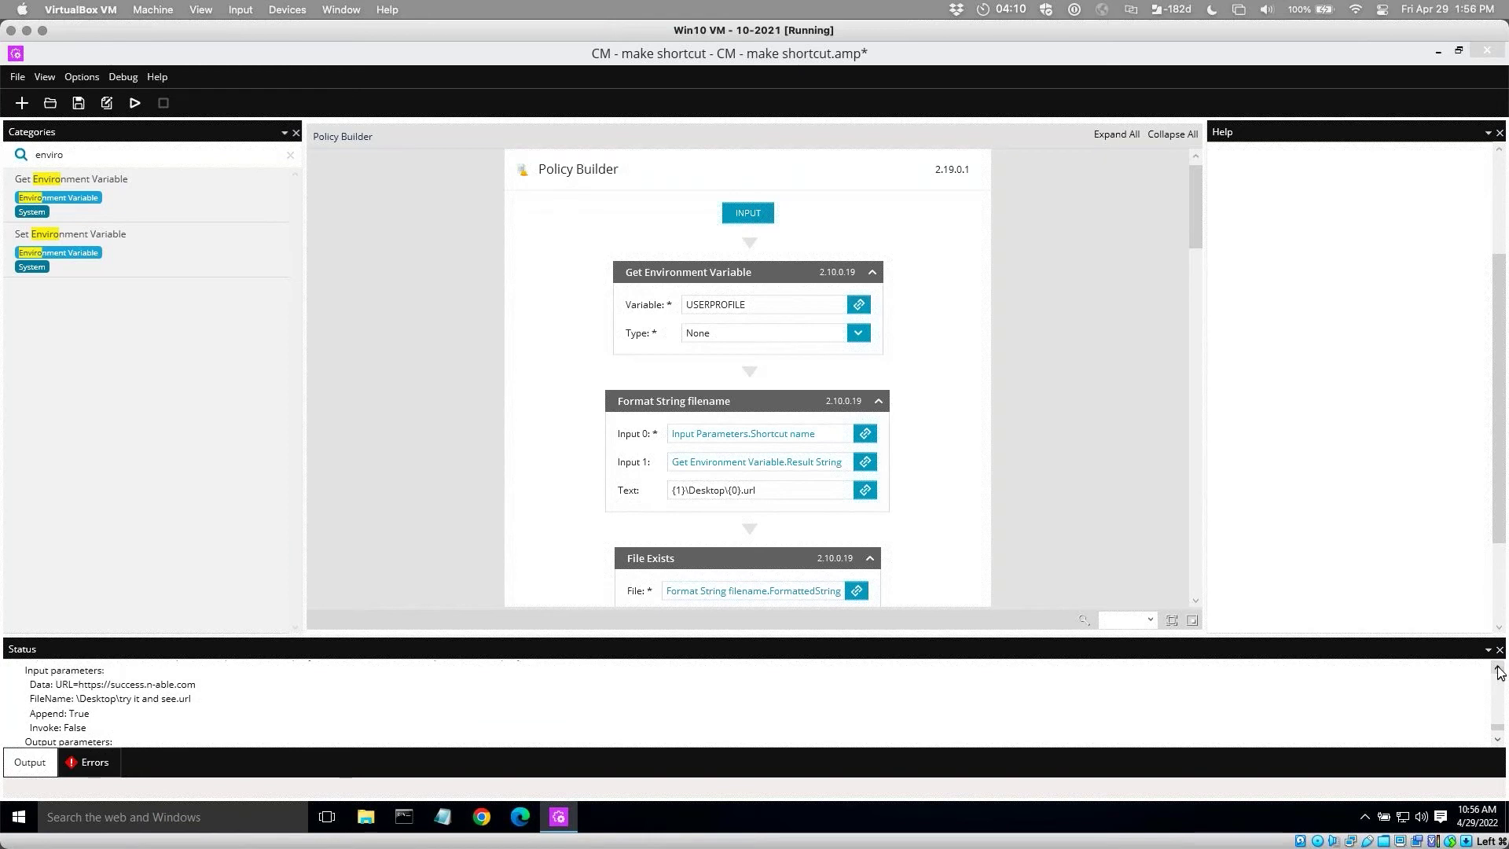
pyautogui.click(1499, 673)
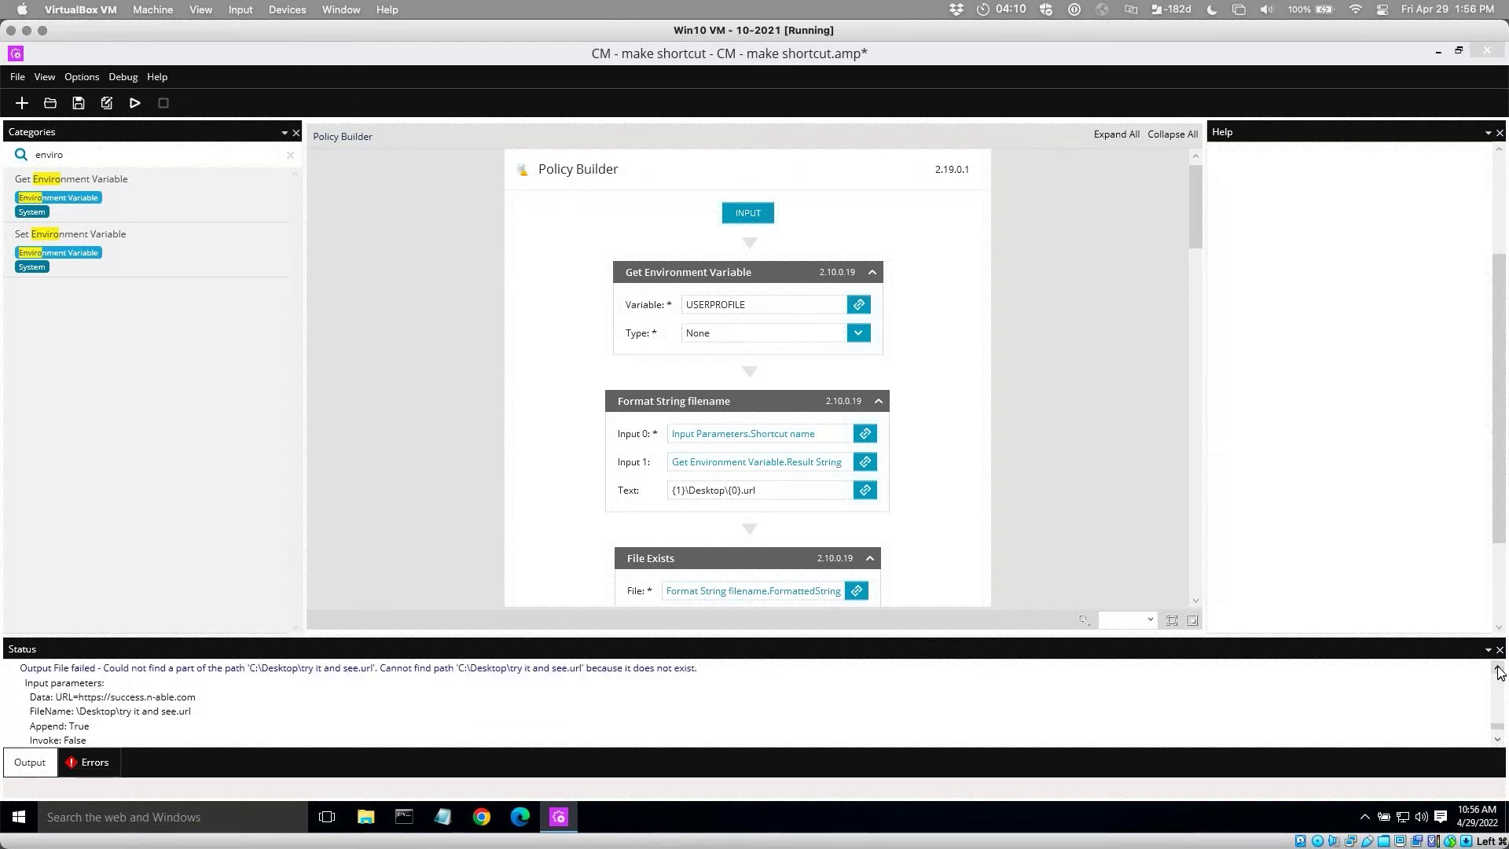
pyautogui.click(1499, 673)
pyautogui.click(1499, 673)
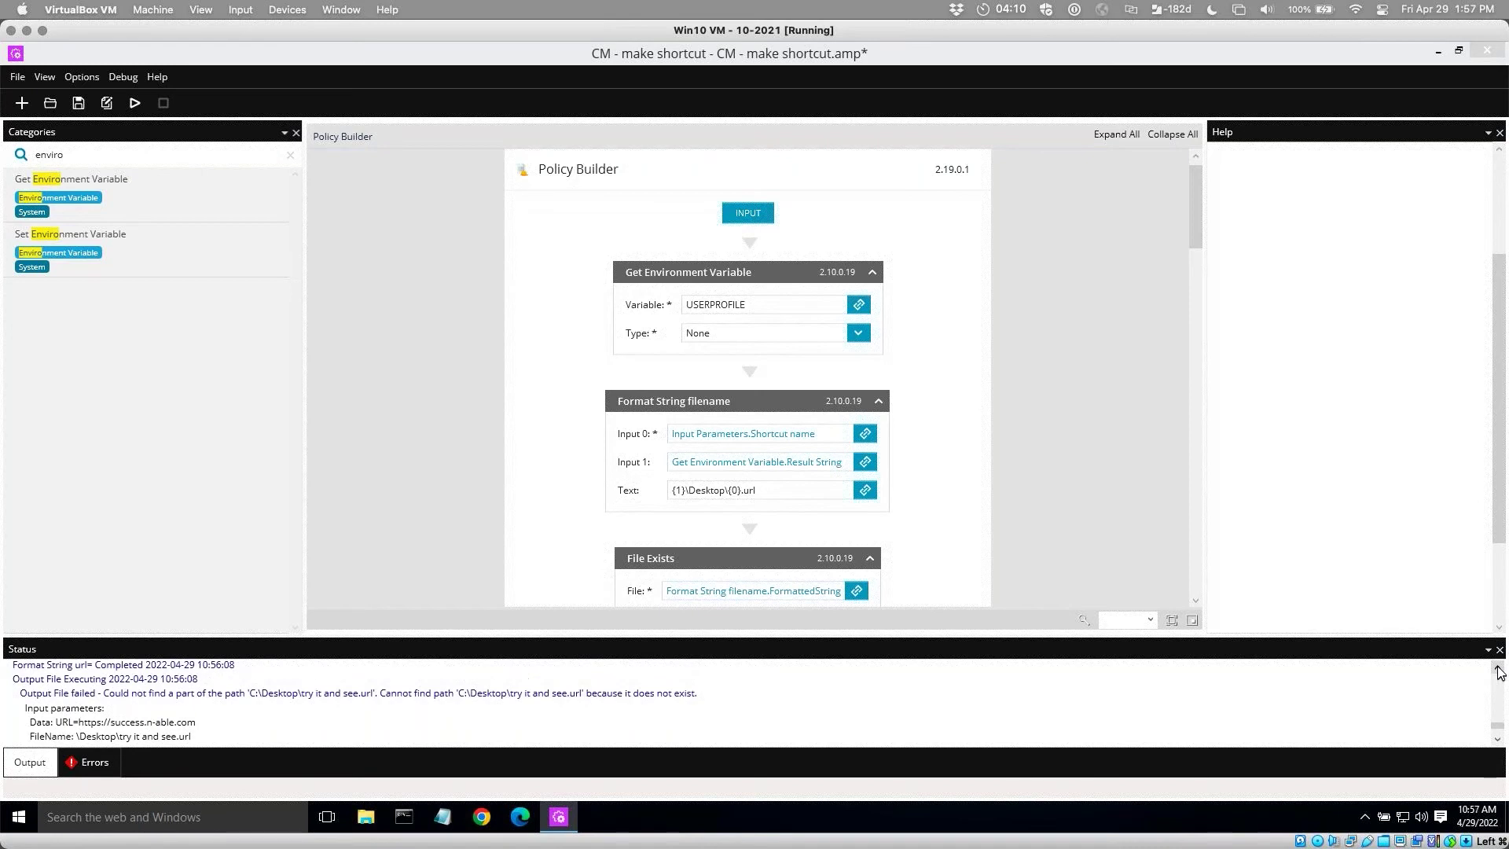
pyautogui.click(1499, 673)
pyautogui.click(1499, 673)
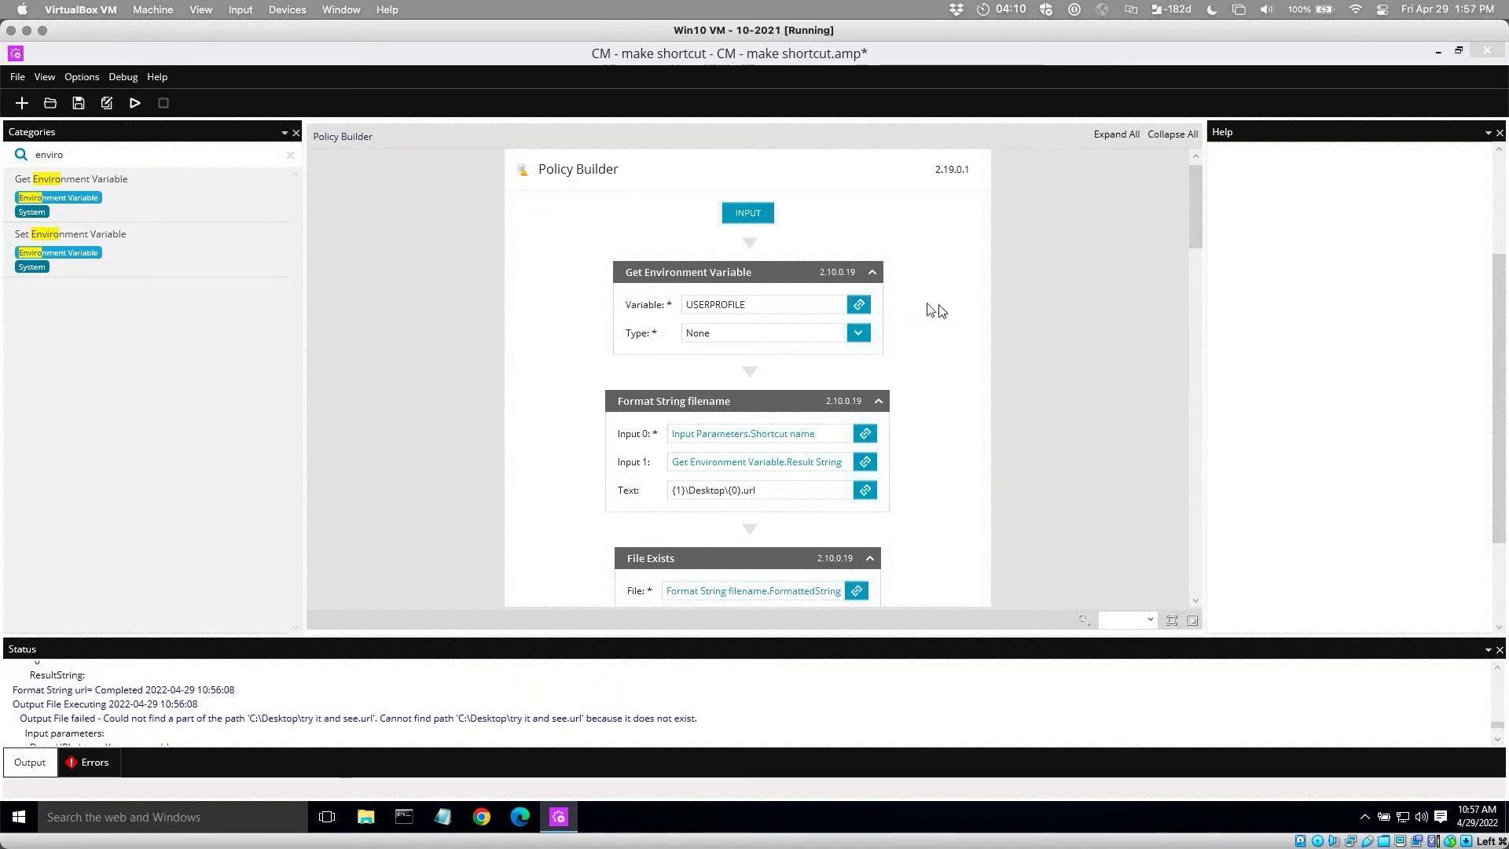
pyautogui.click(860, 304)
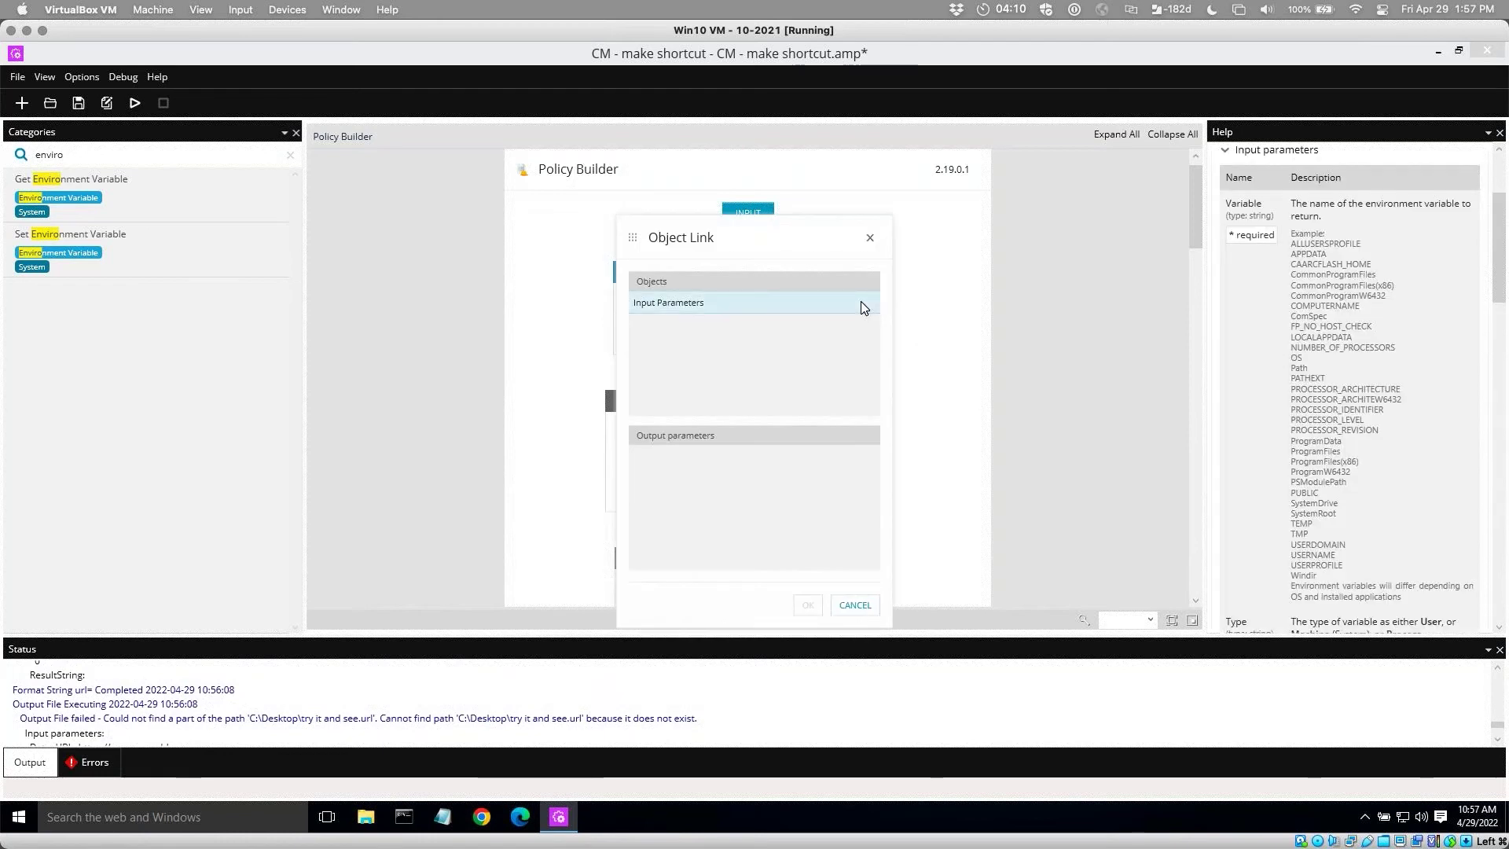
pyautogui.click(688, 314)
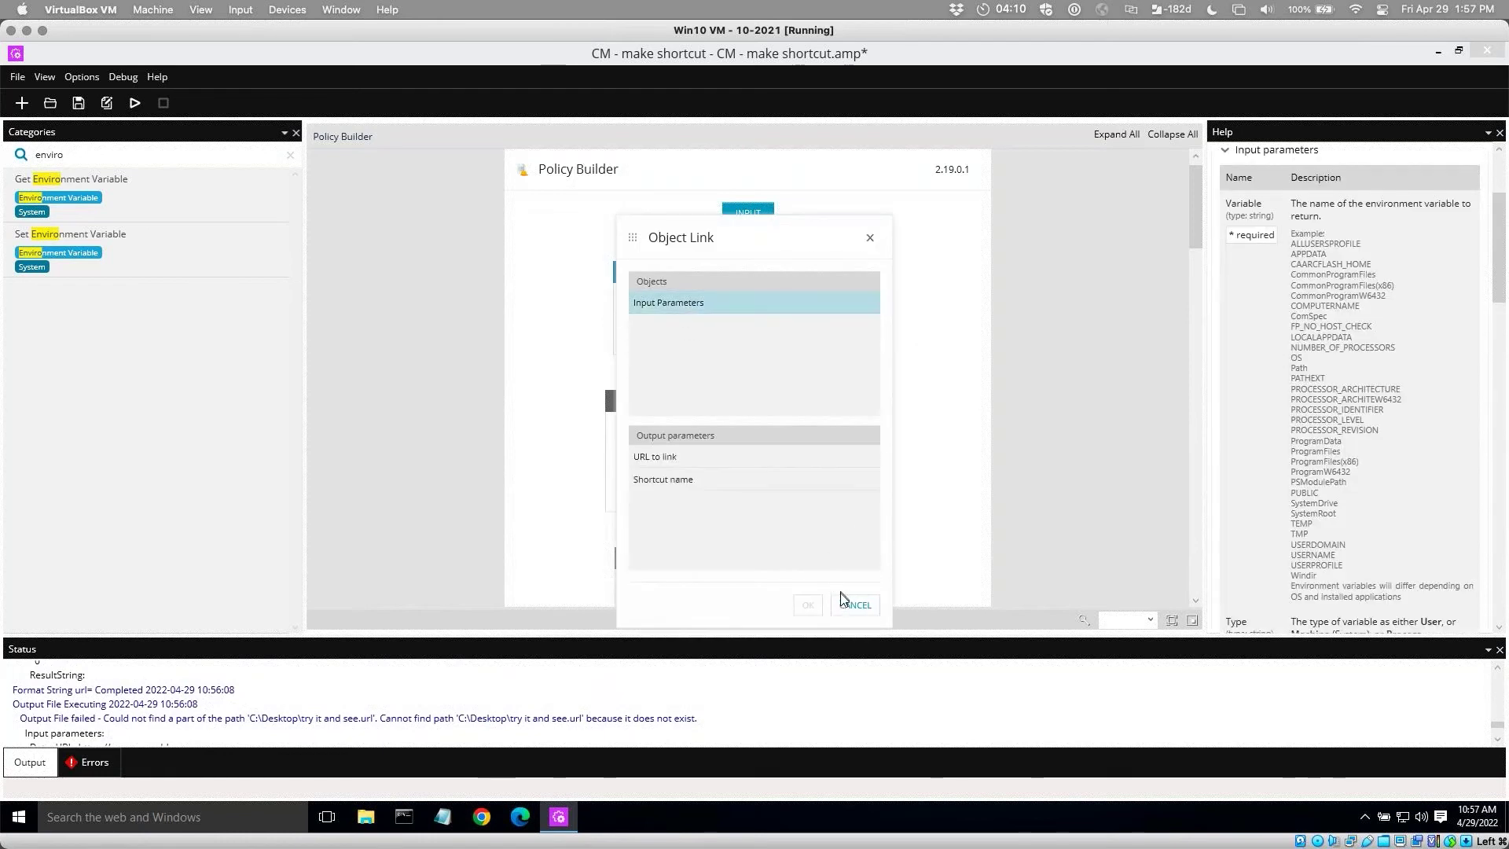
pyautogui.click(863, 606)
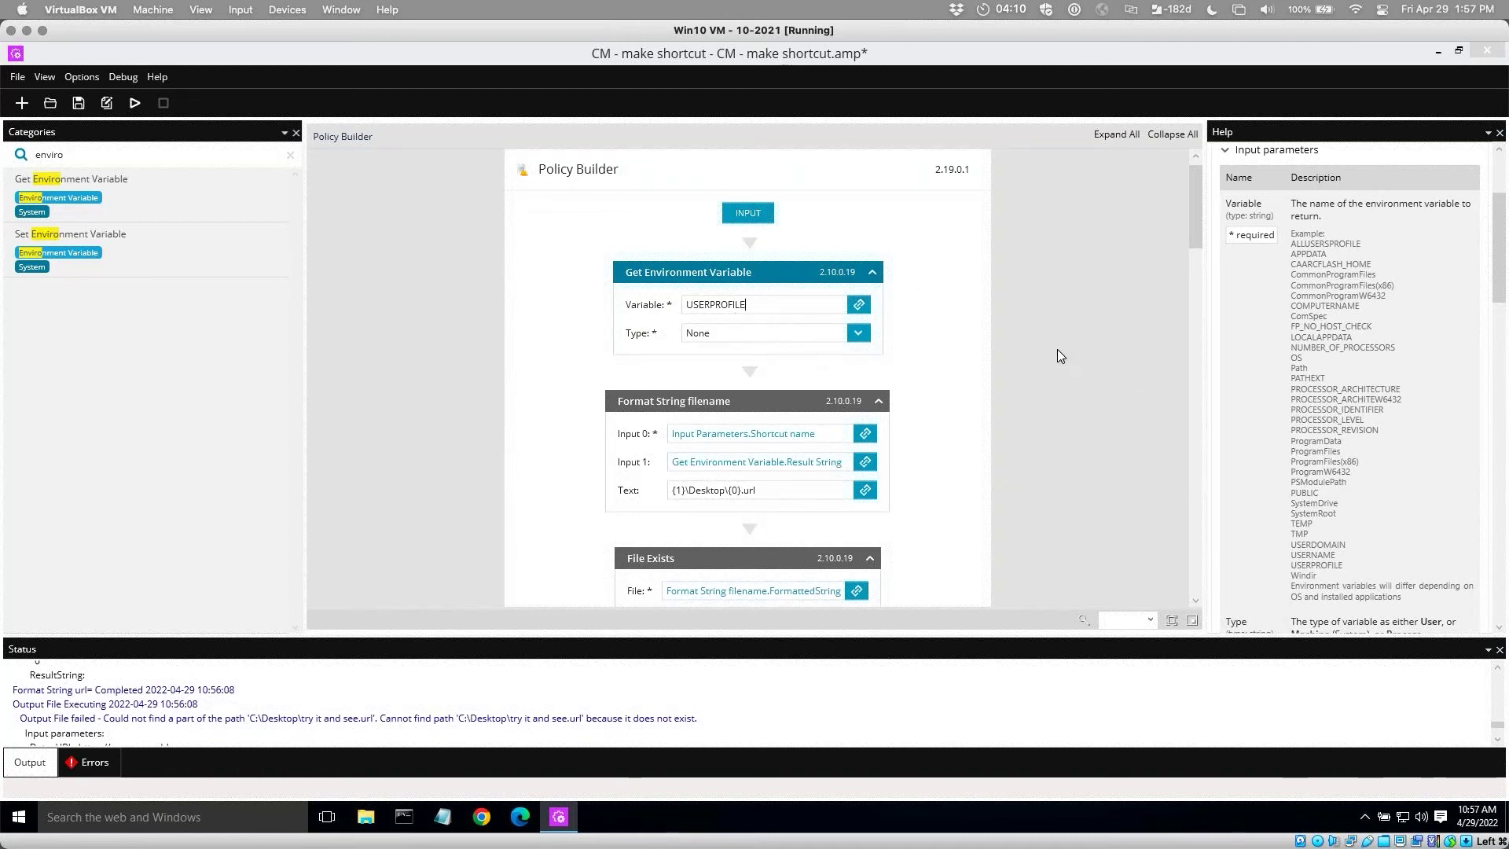
# Link Input 1 of Format String filename to Get Environment Variable's Value output.
pyautogui.click(865, 461)
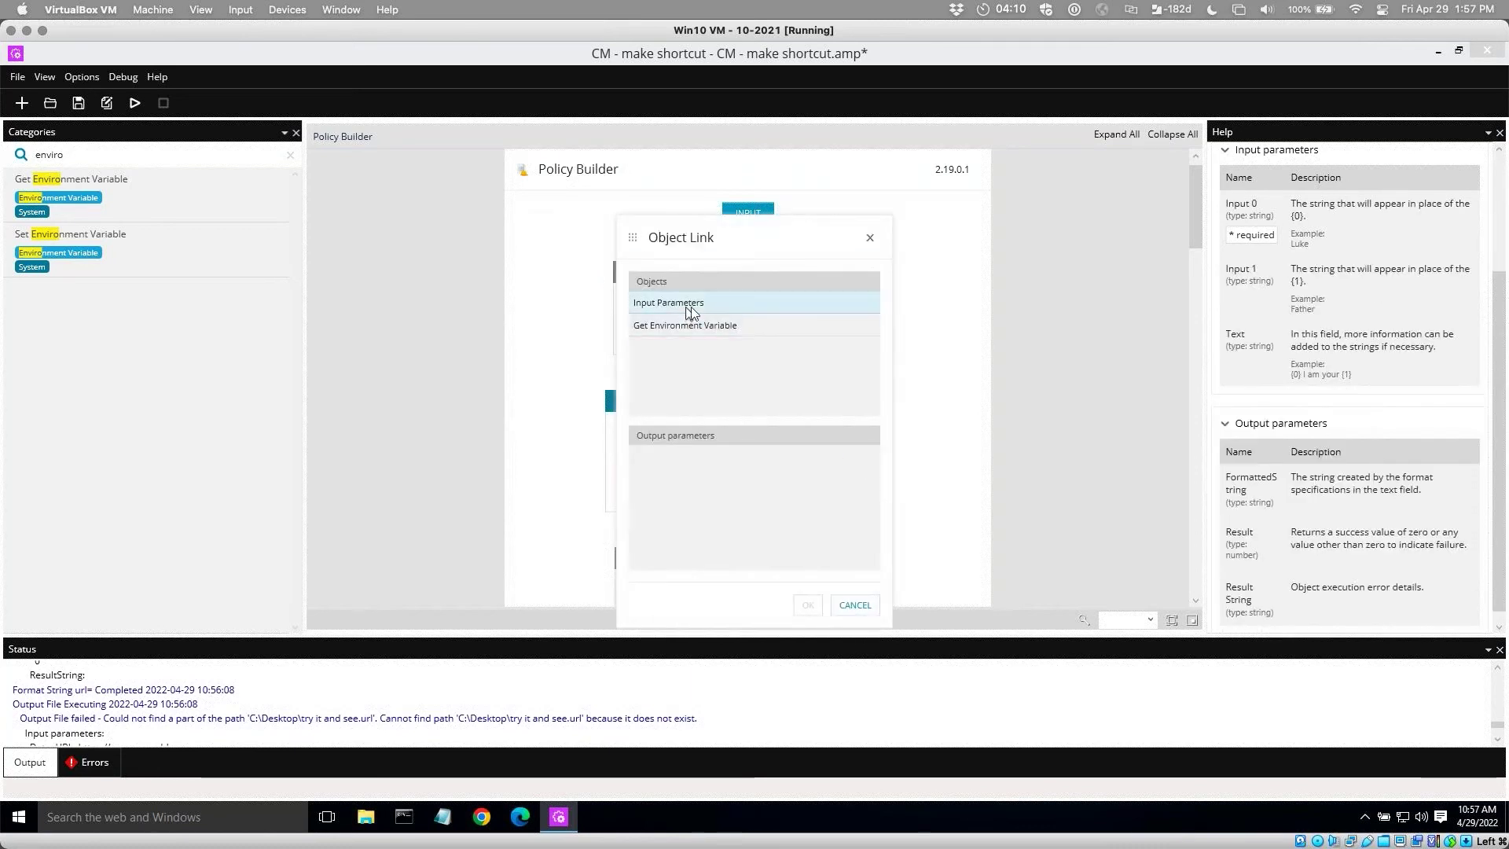
pyautogui.click(721, 327)
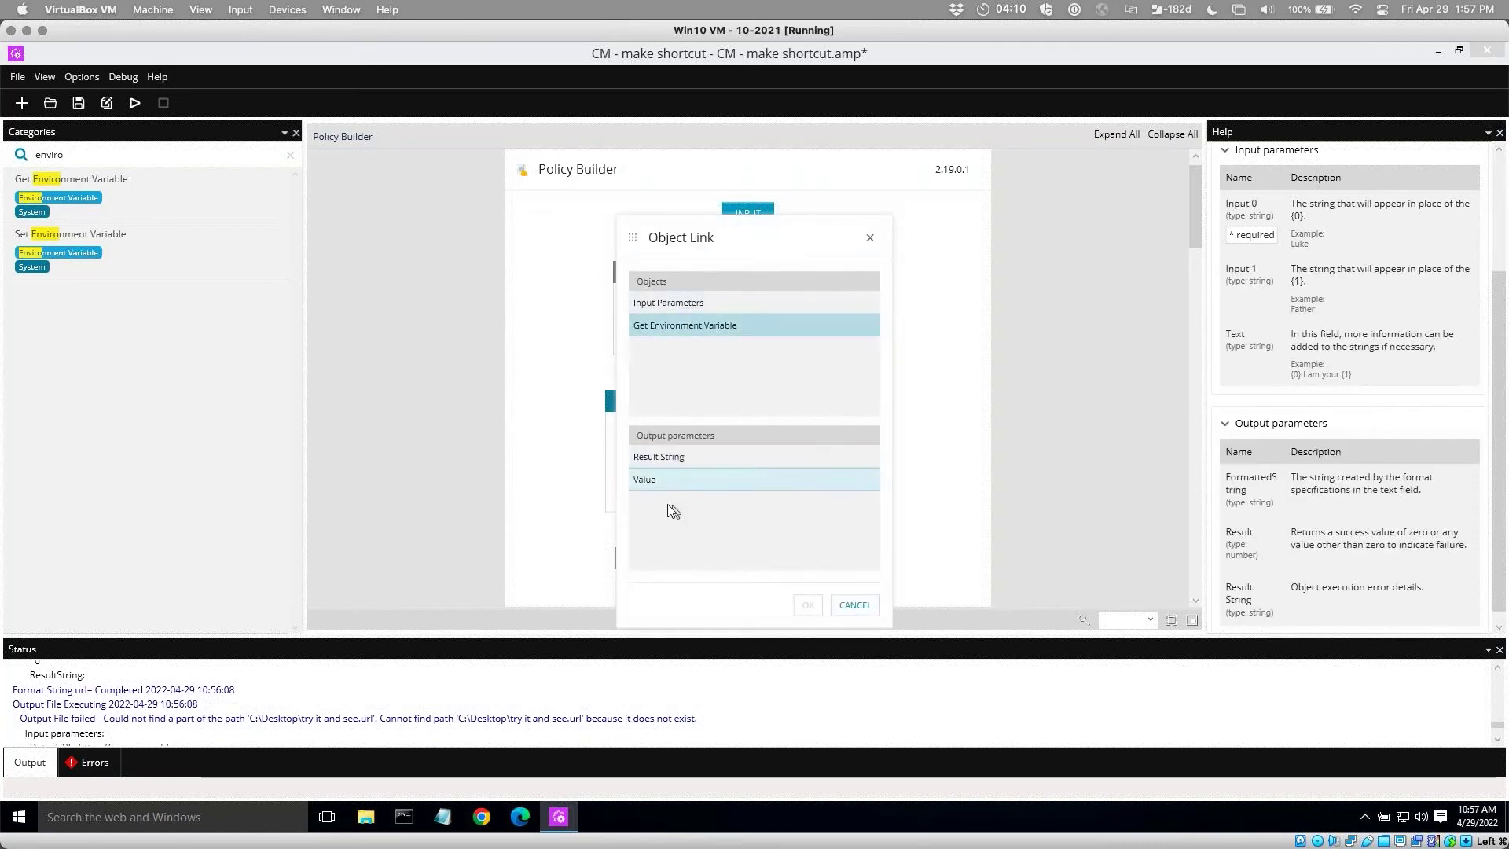
pyautogui.click(686, 458)
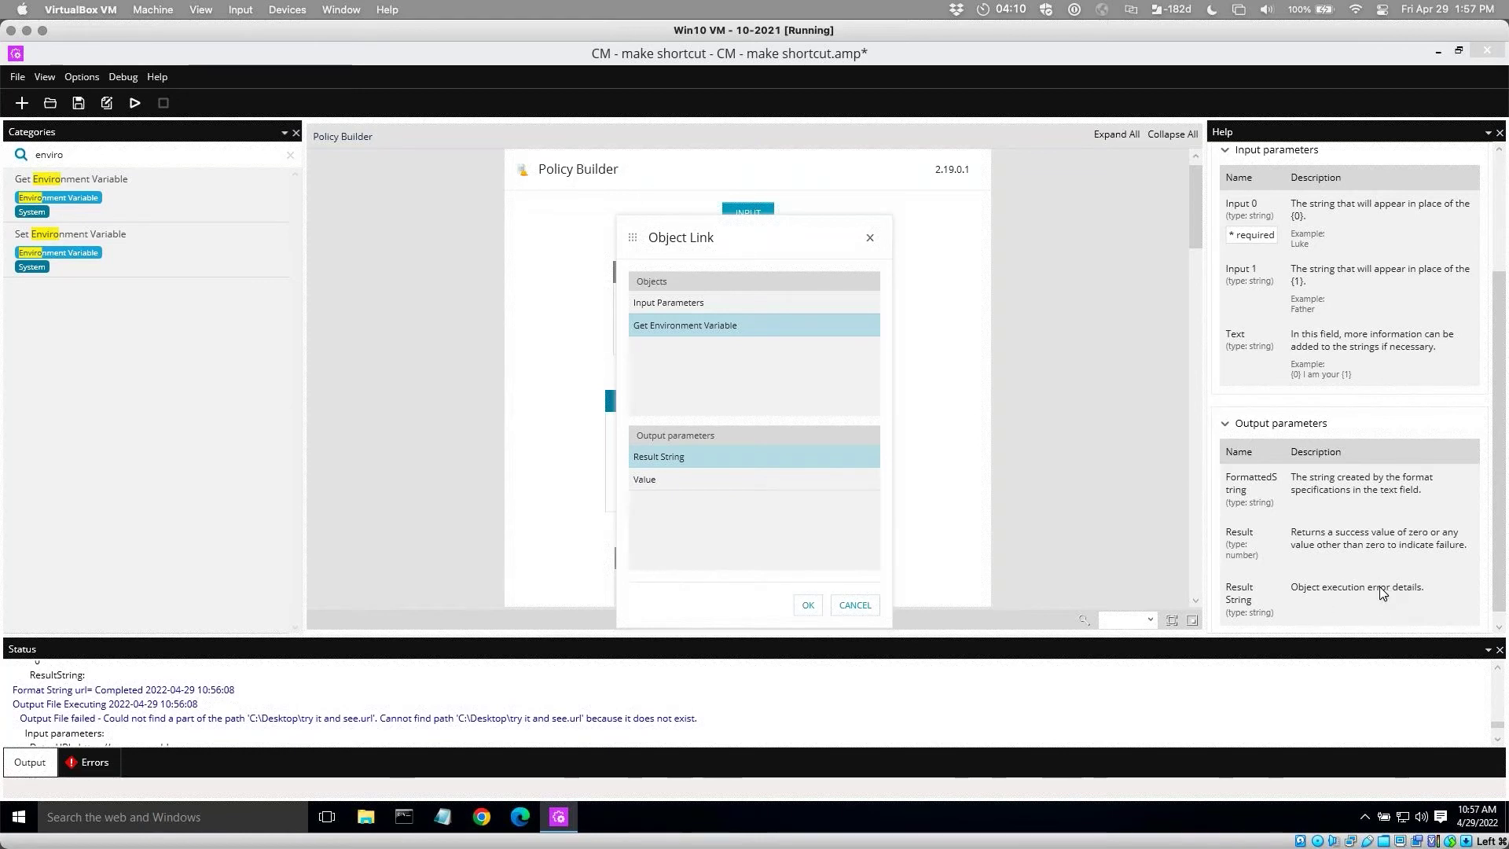
pyautogui.click(654, 478)
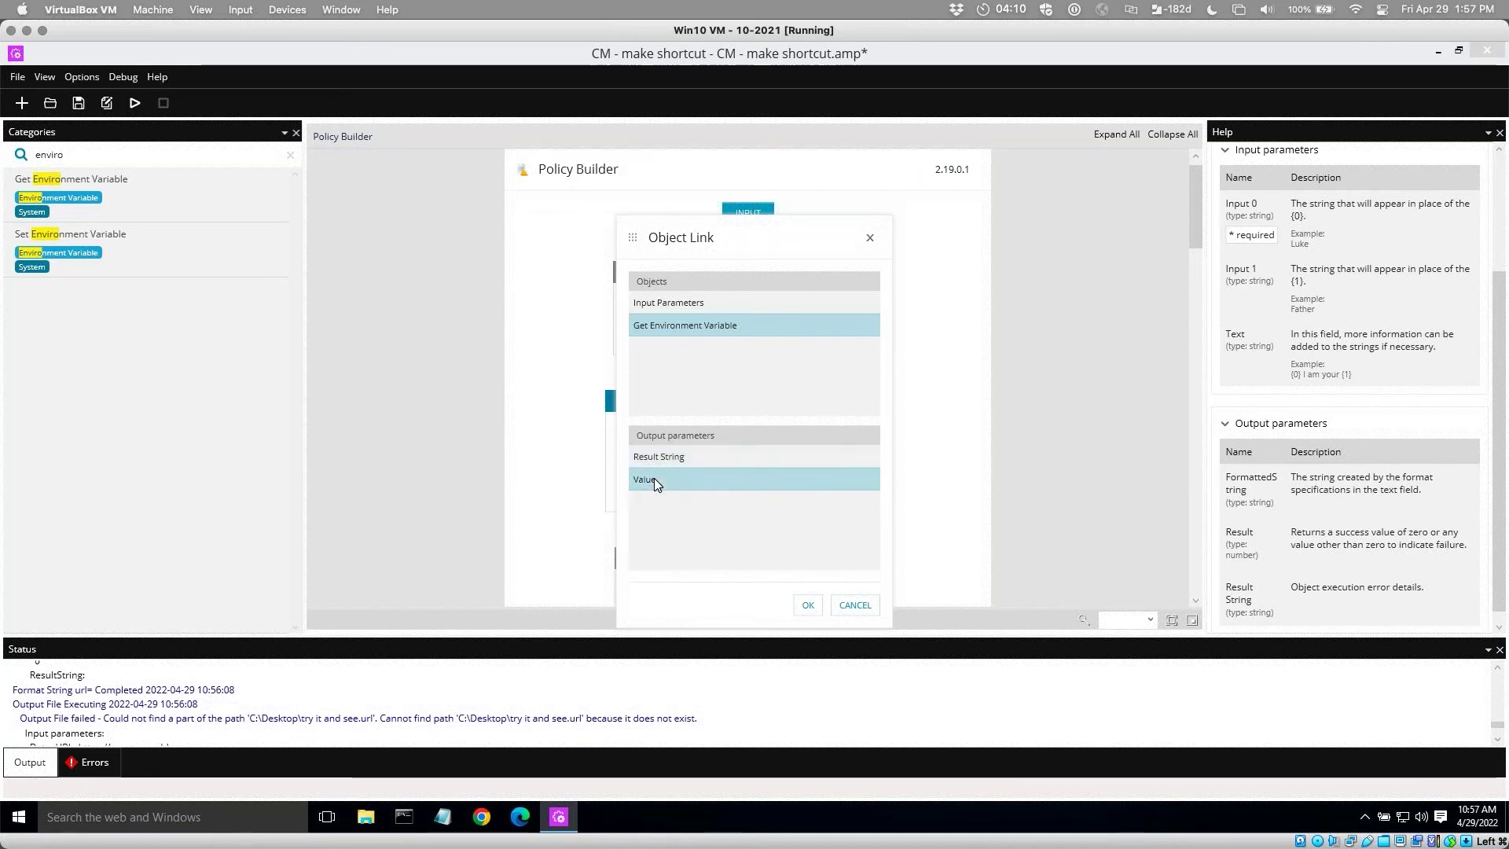
pyautogui.click(808, 604)
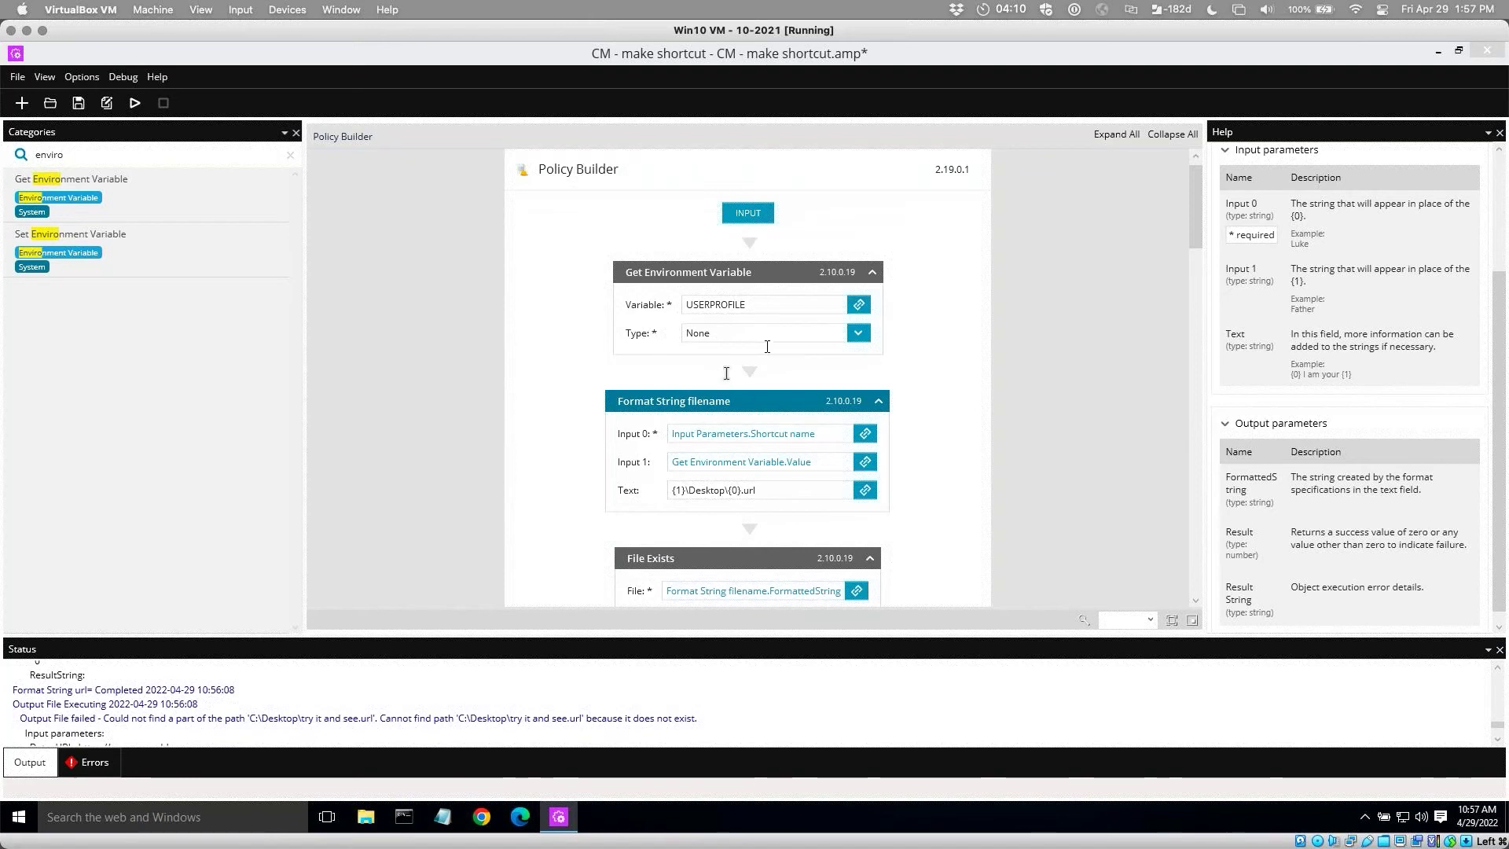
# Save the policy and run it with InputShortcutName set to "try again".
pyautogui.click(78, 103)
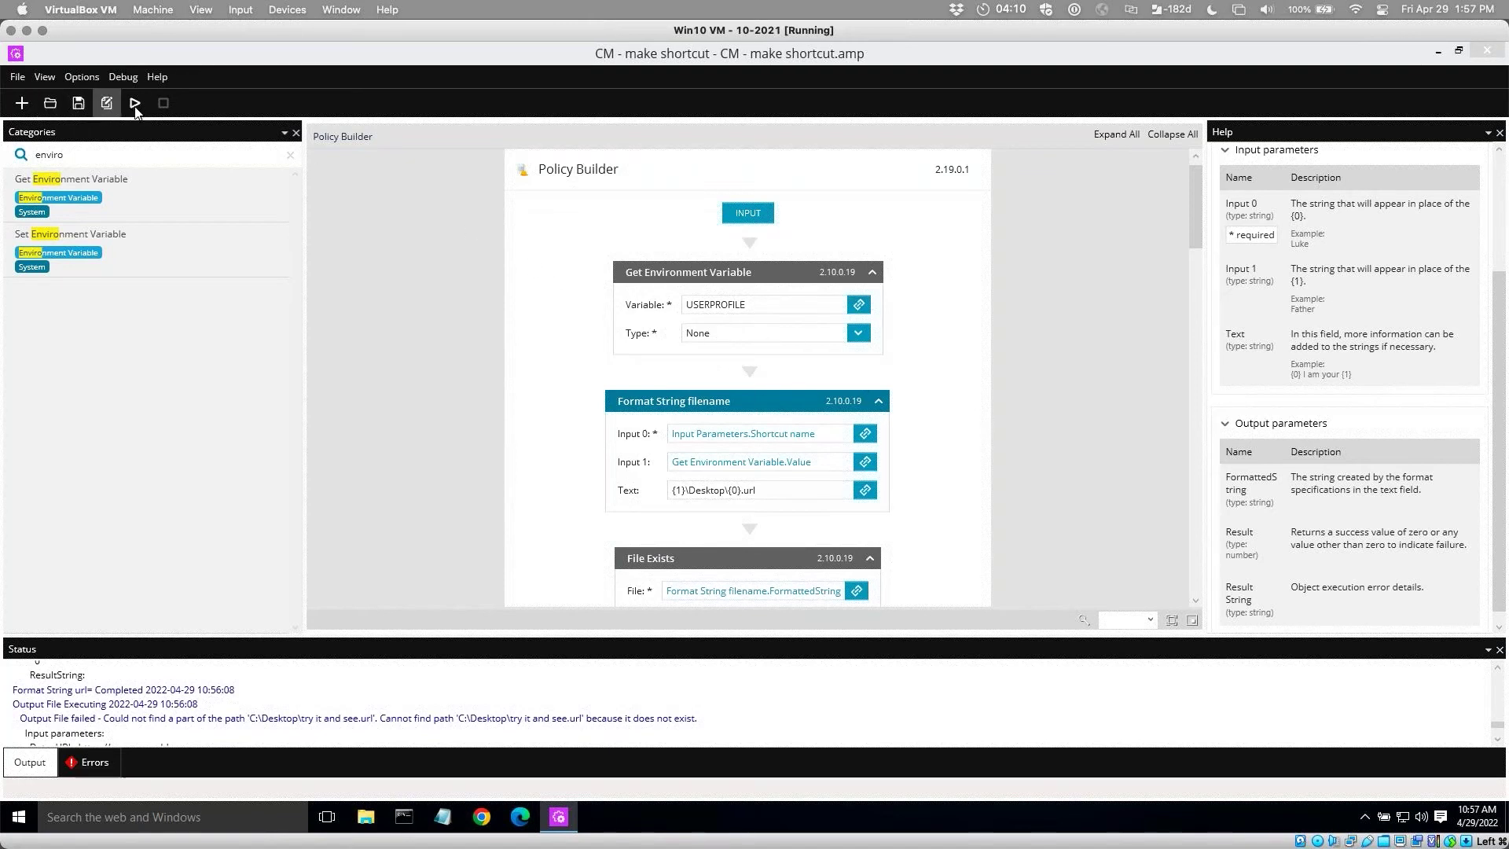
pyautogui.click(135, 105)
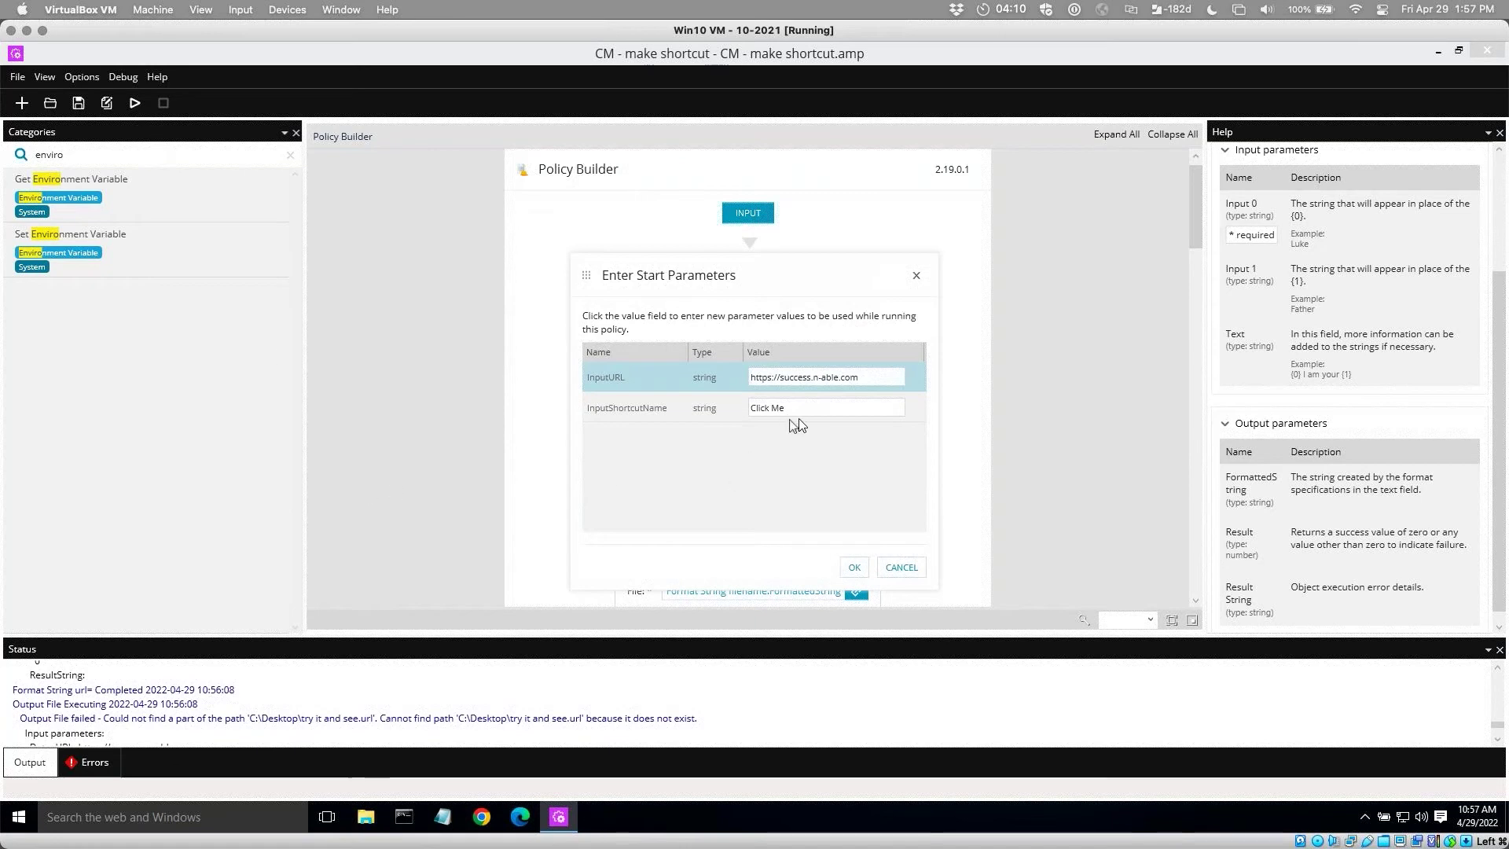
pyautogui.moveTo(804, 411); pyautogui.dragTo(691, 401)
pyautogui.write('try agaiun')
pyautogui.press('BackSpace')
pyautogui.write('in')
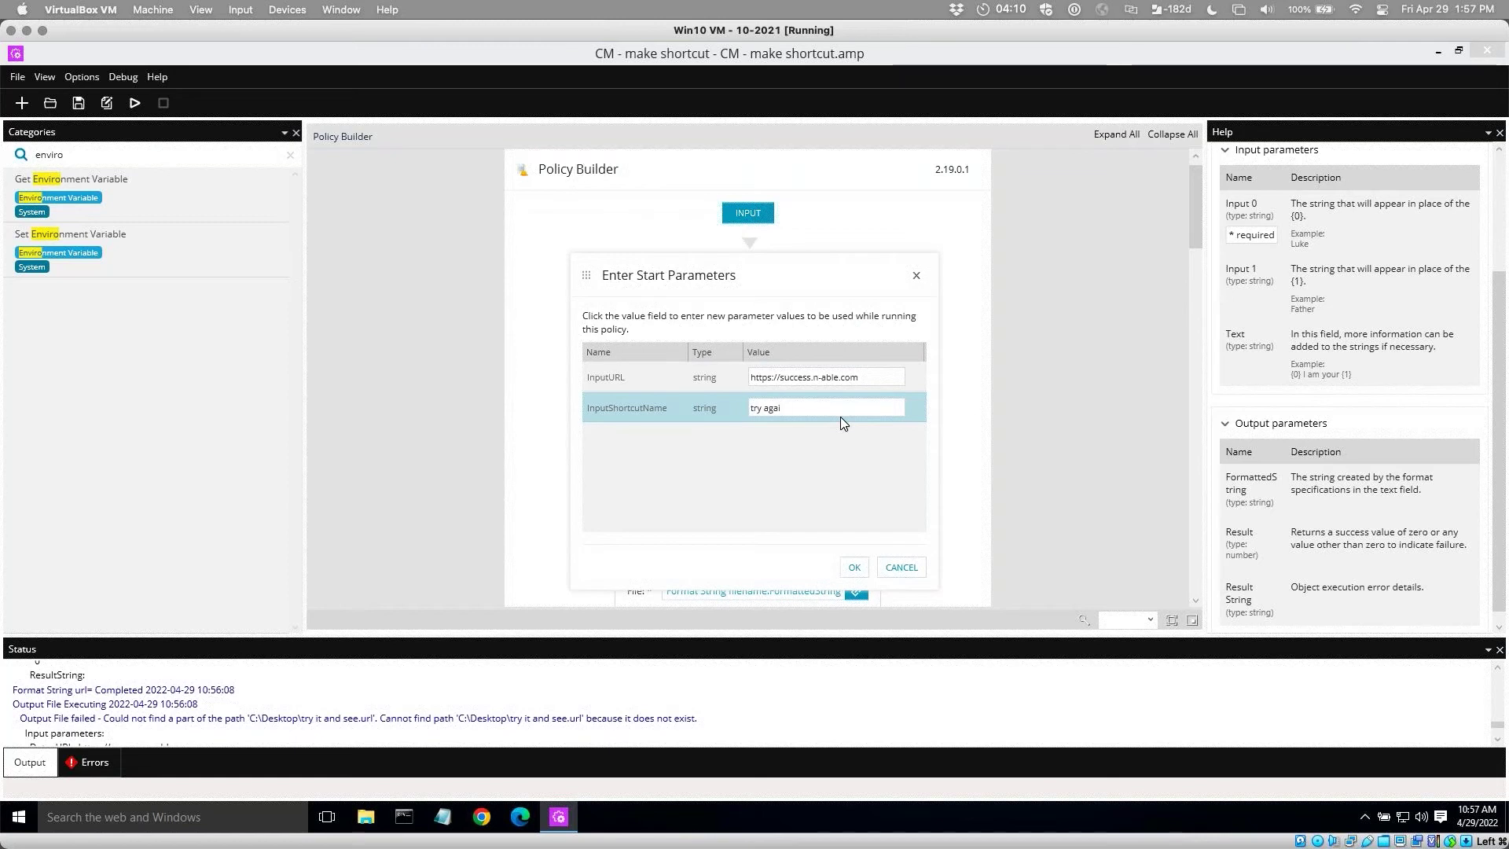
pyautogui.click(855, 567)
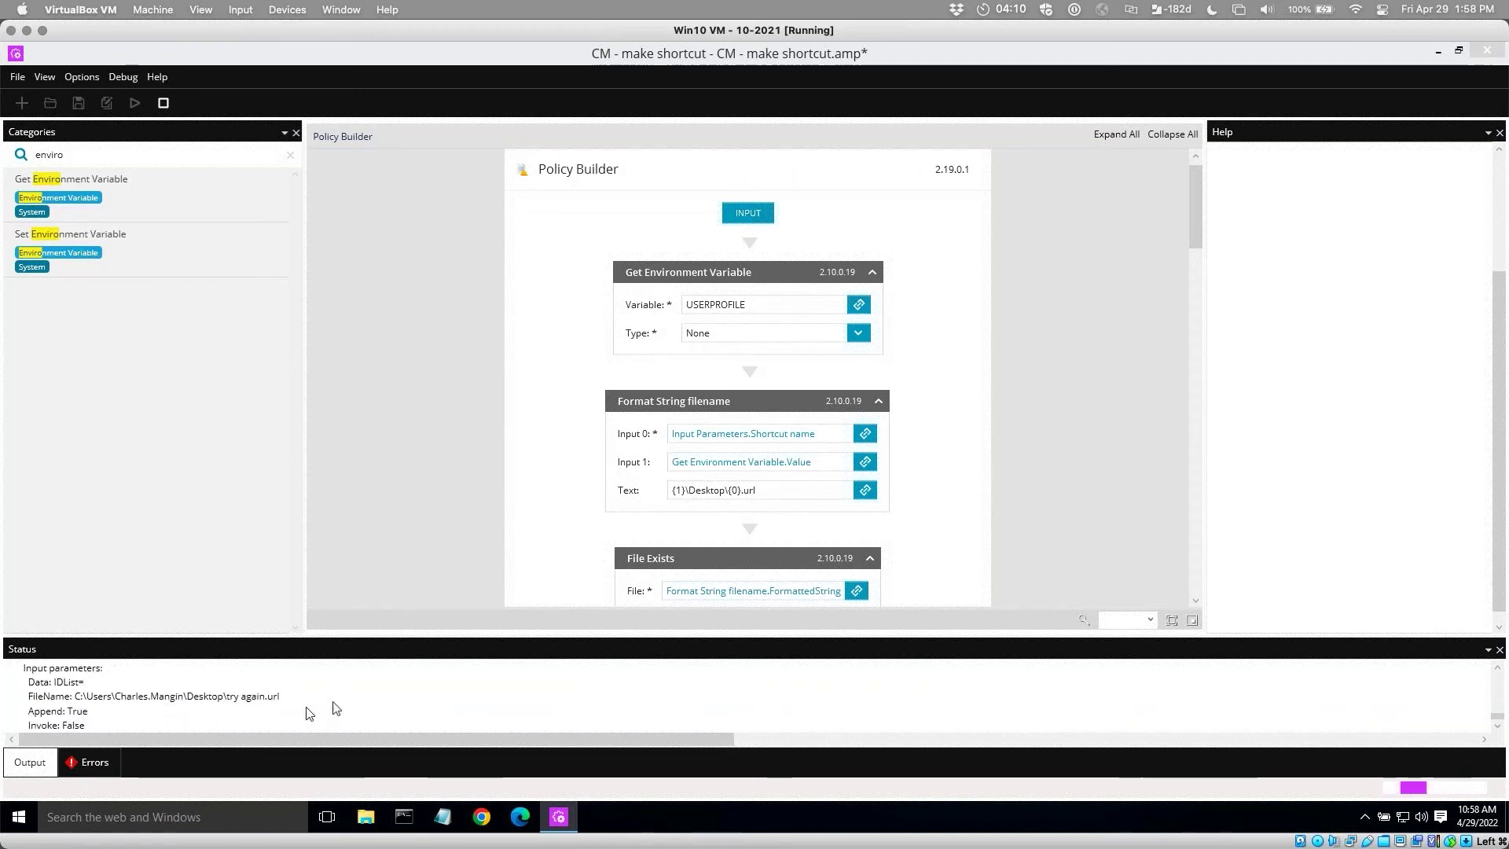
pyautogui.click(59, 683)
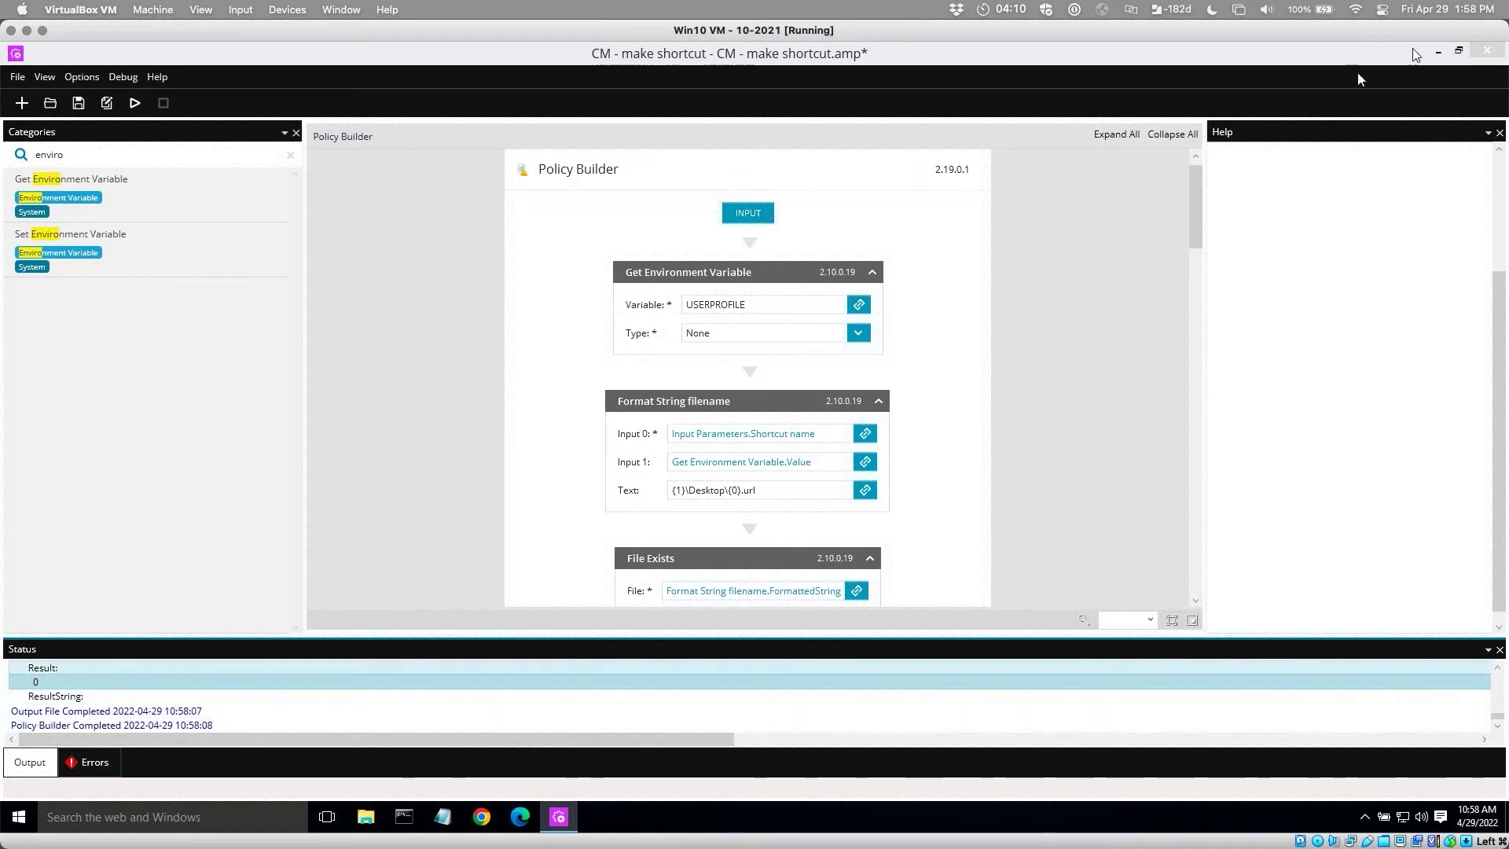
# Minimize Automation Manager, move the "try again" shortcut to an empty area of the desktop and try to open it.
pyautogui.click(1439, 51)
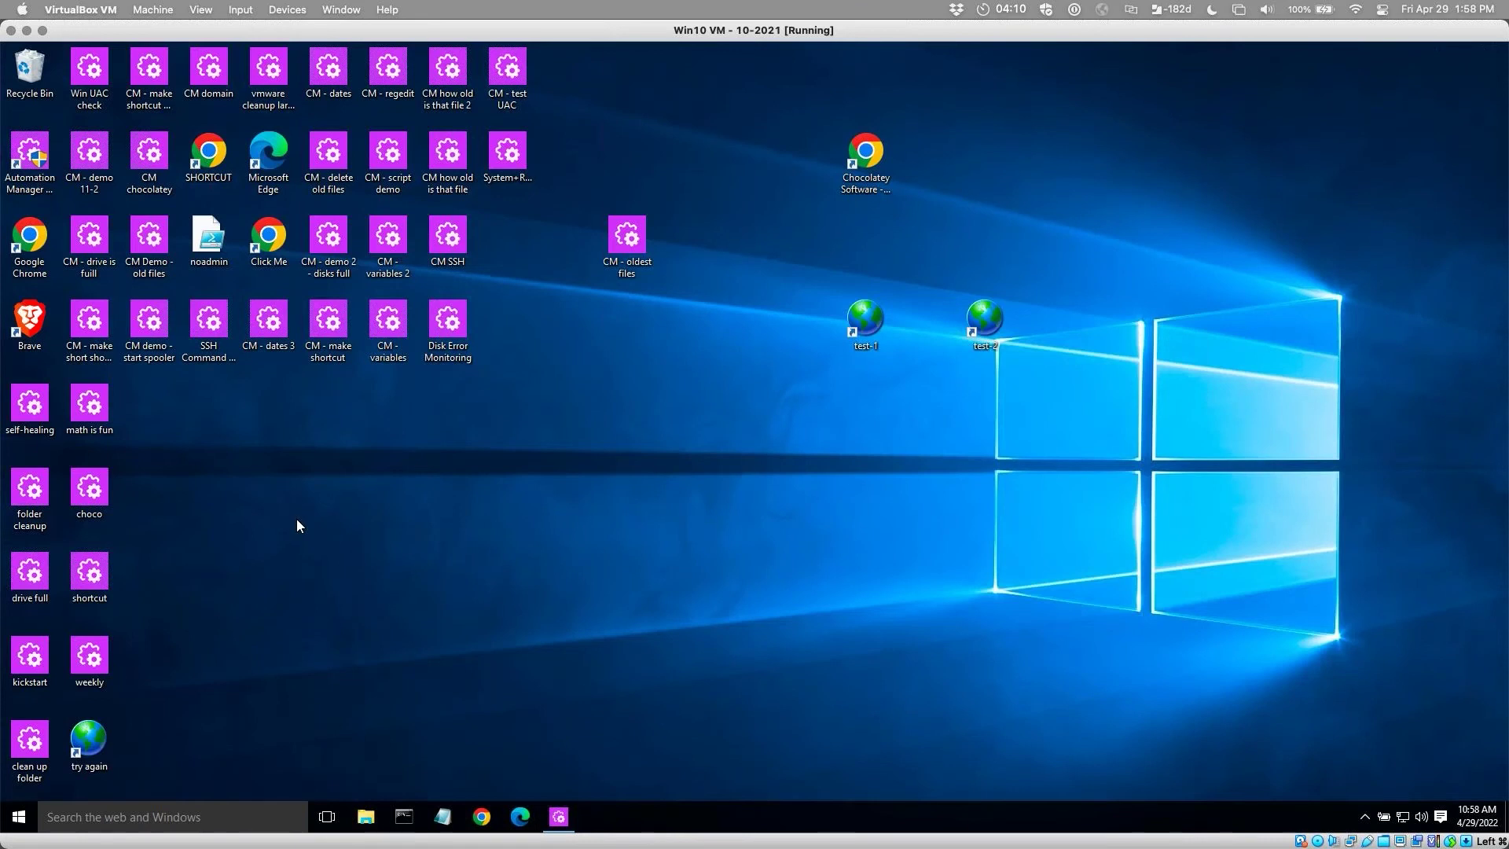
pyautogui.moveTo(88, 739); pyautogui.dragTo(100, 737)
pyautogui.moveTo(752, 513); pyautogui.dragTo(855, 445)
pyautogui.doubleClick(805, 399)
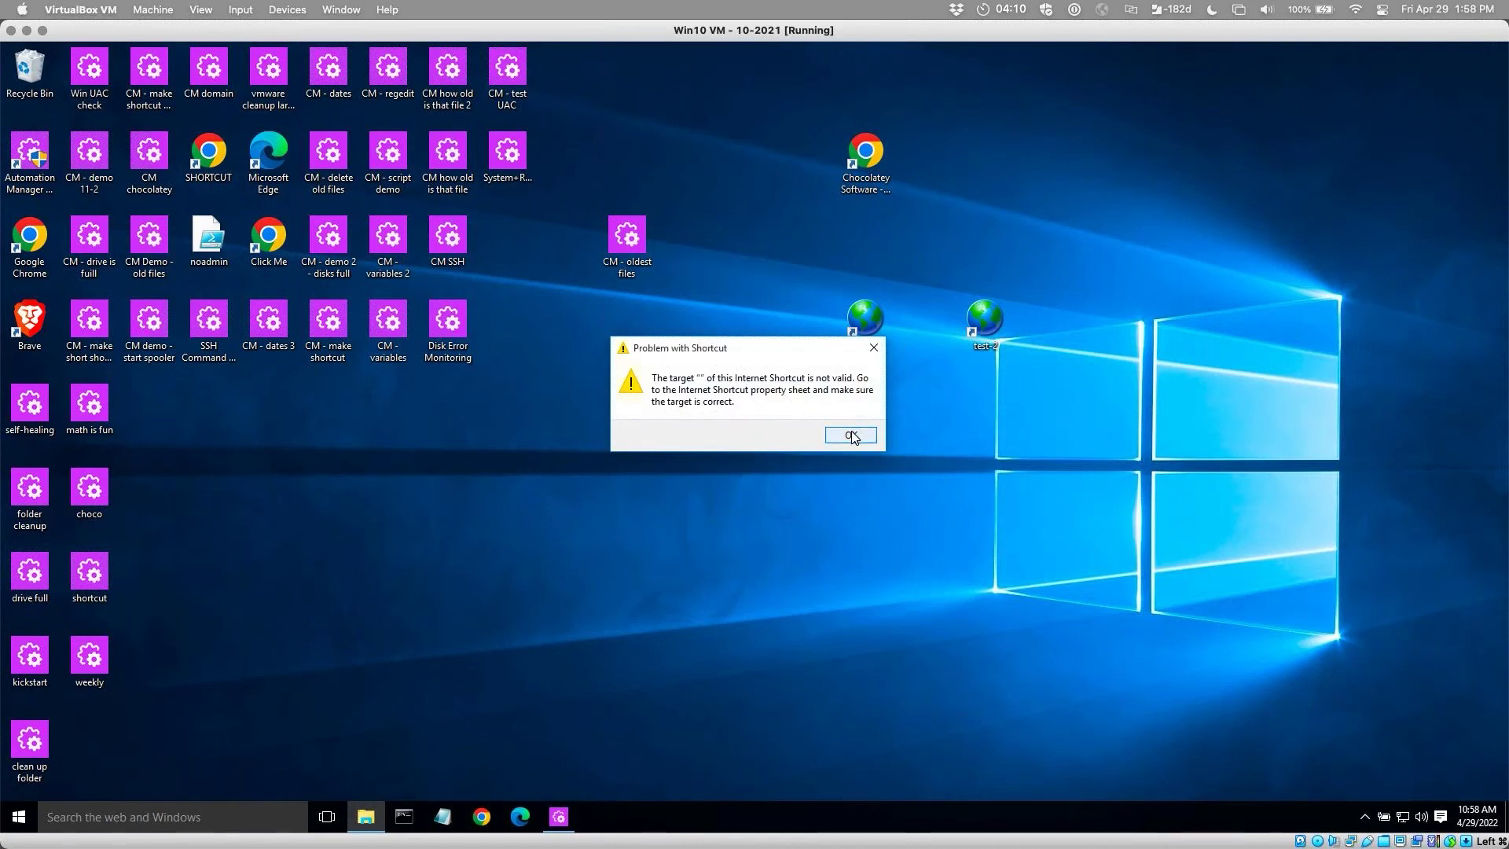
pyautogui.click(852, 436)
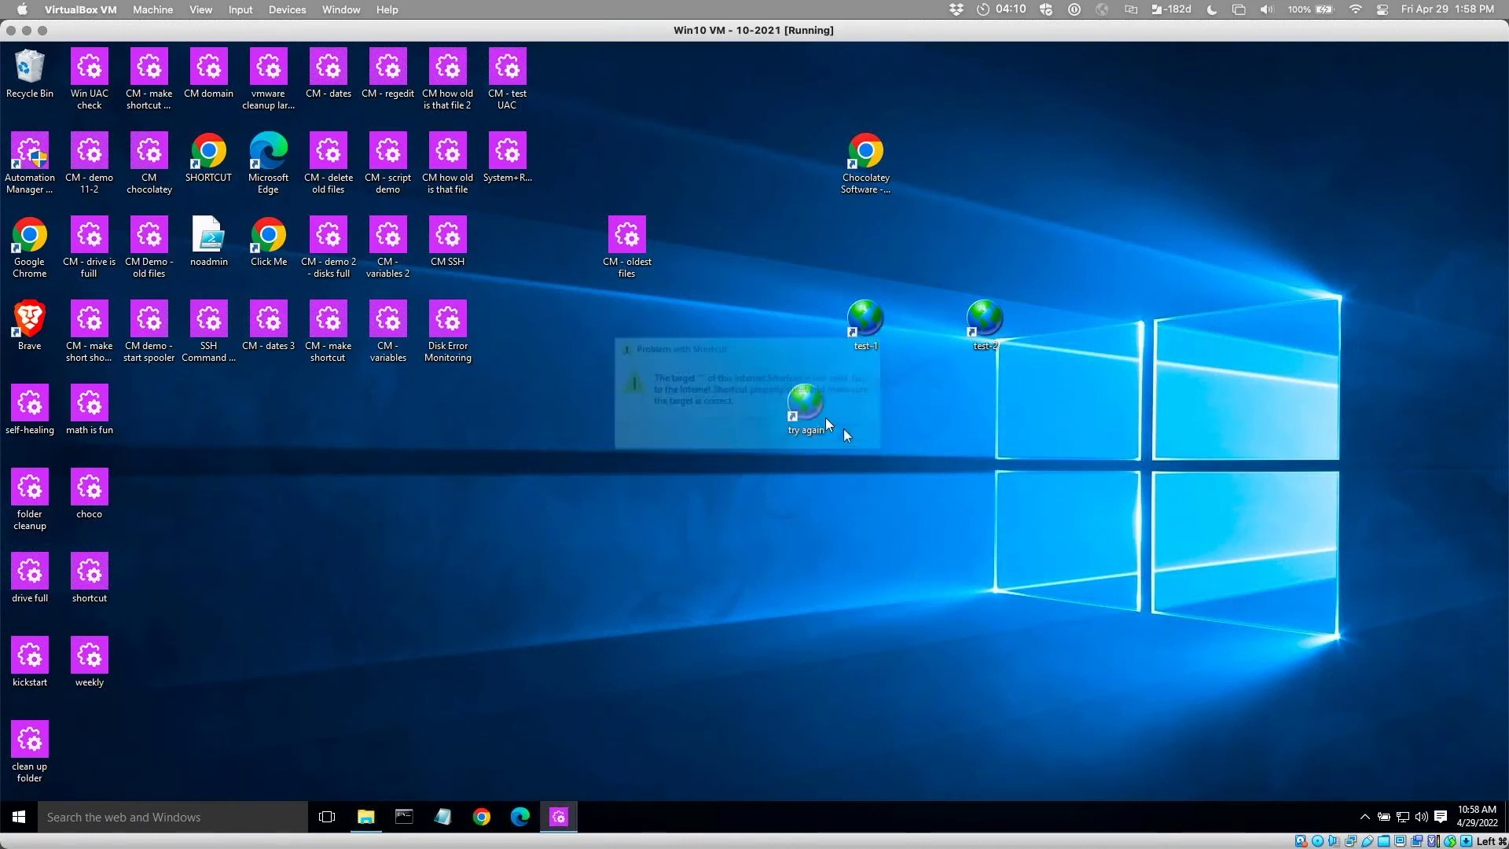
# Inspect the properties of the "try again" shortcut, including its web document URL, general information and details.
pyautogui.rightClick(808, 406)
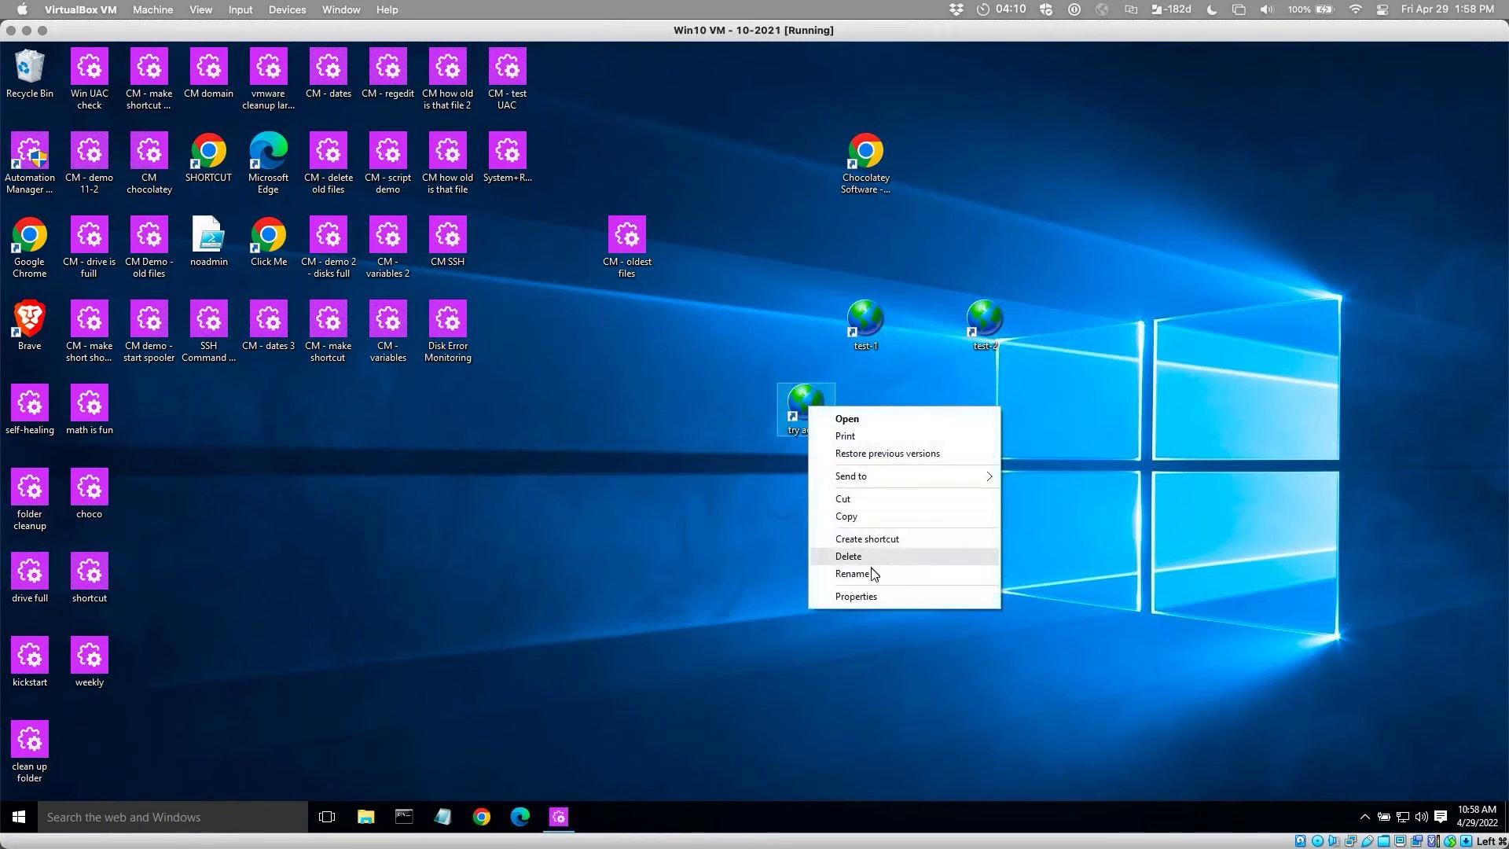
pyautogui.click(871, 595)
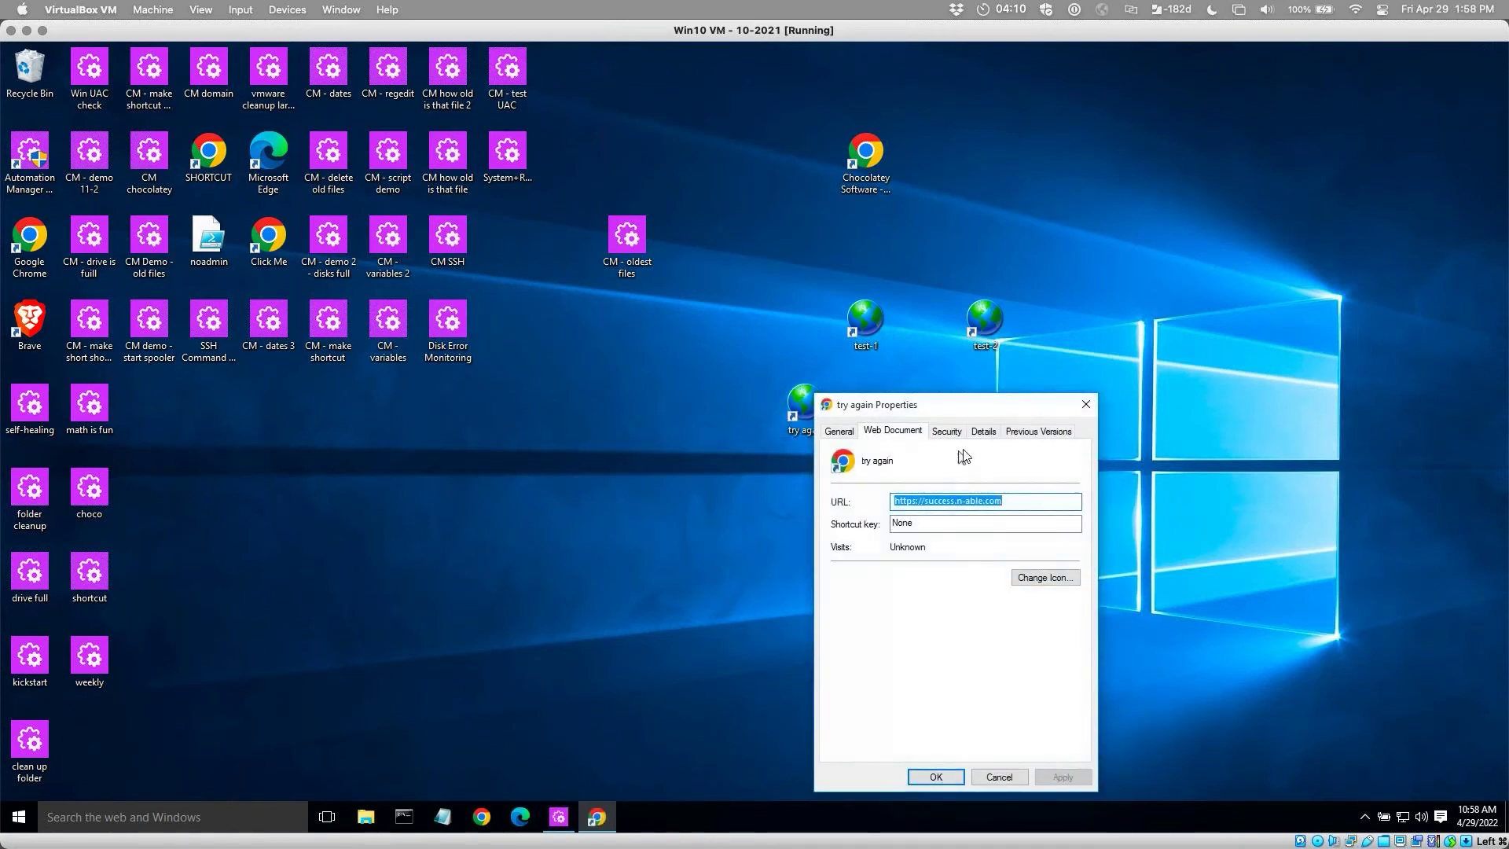
pyautogui.click(1031, 501)
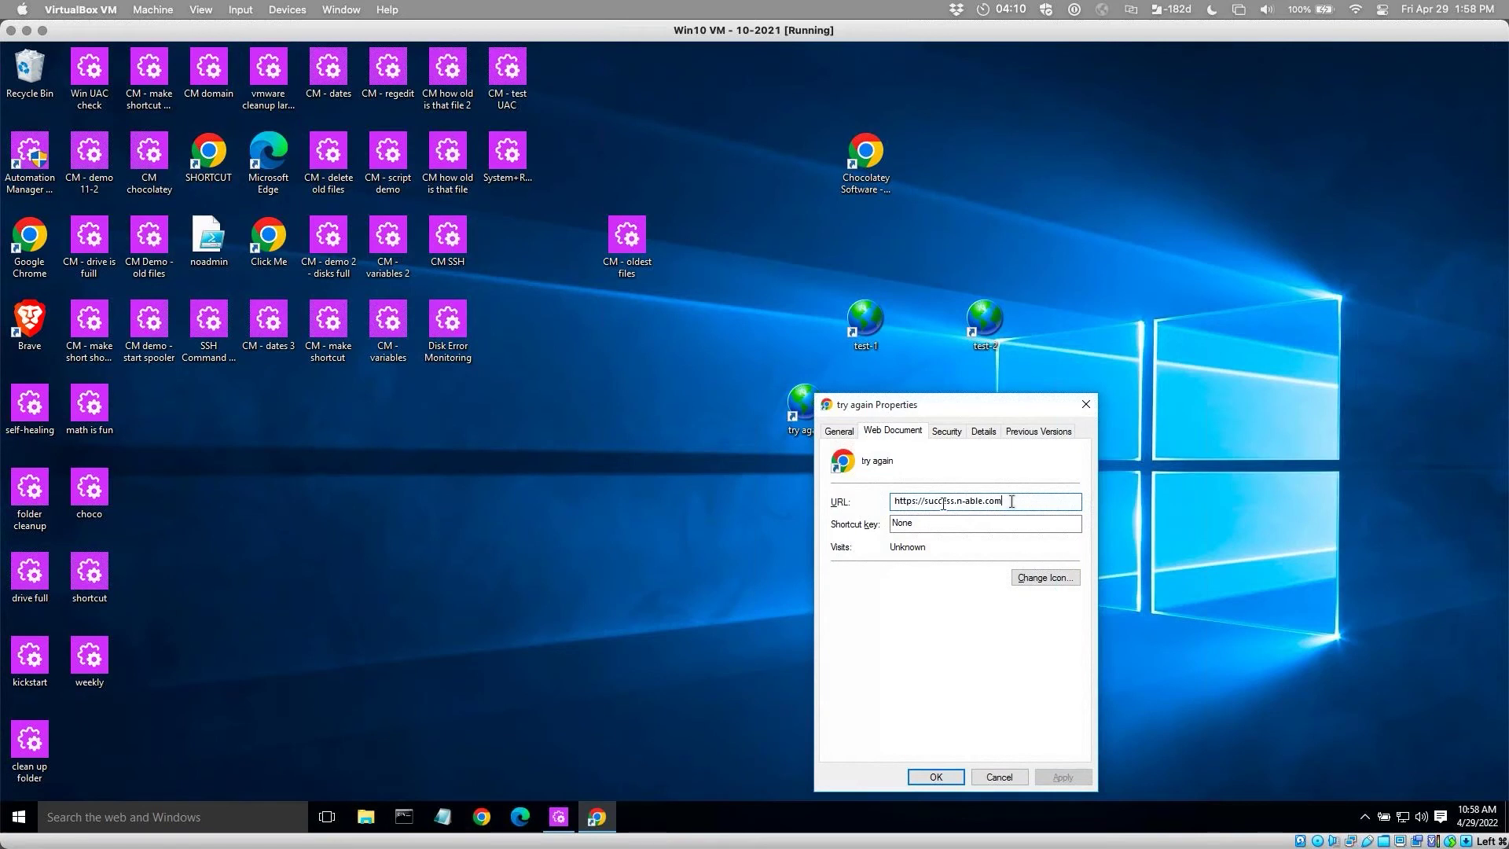
pyautogui.click(895, 502)
pyautogui.press('Right')
pyautogui.click(842, 432)
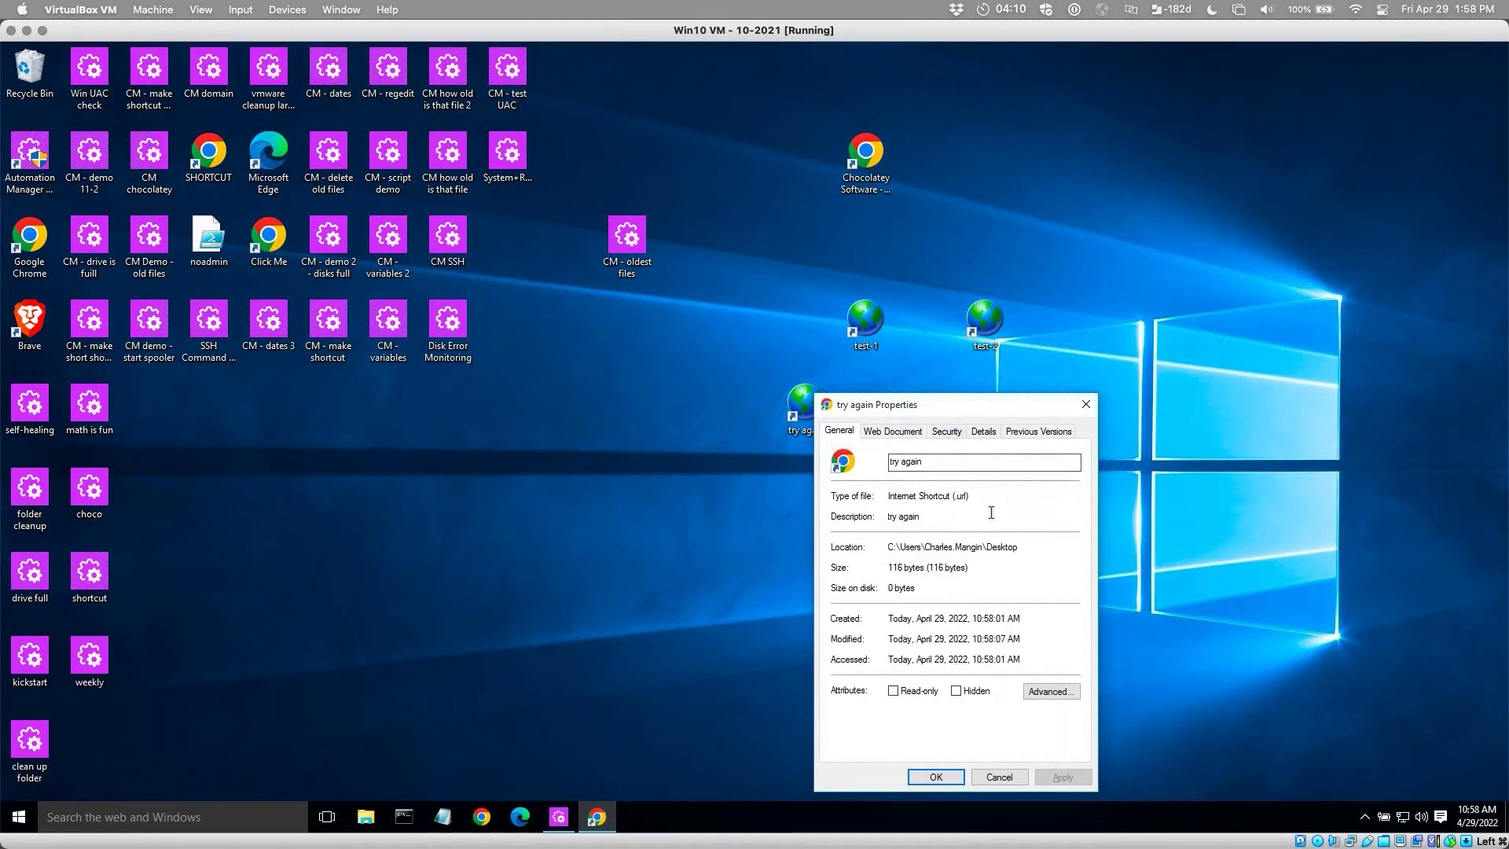
pyautogui.hotkey('ctrl', 'Tab')
pyautogui.hotkey('ctrl', 'Tab')
pyautogui.hotkey('ctrl', 'Tab')
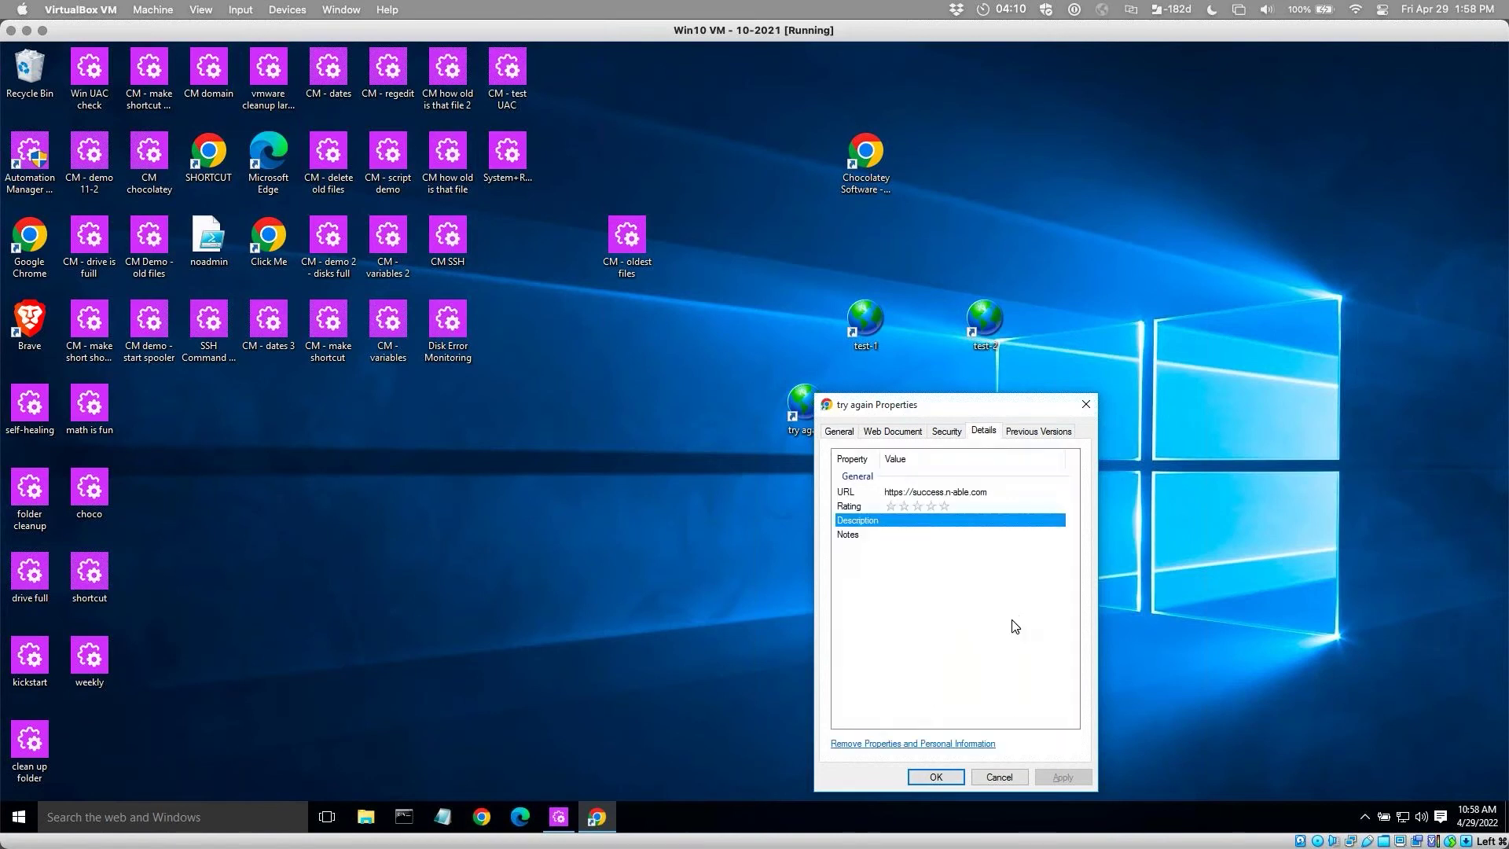
pyautogui.click(1000, 777)
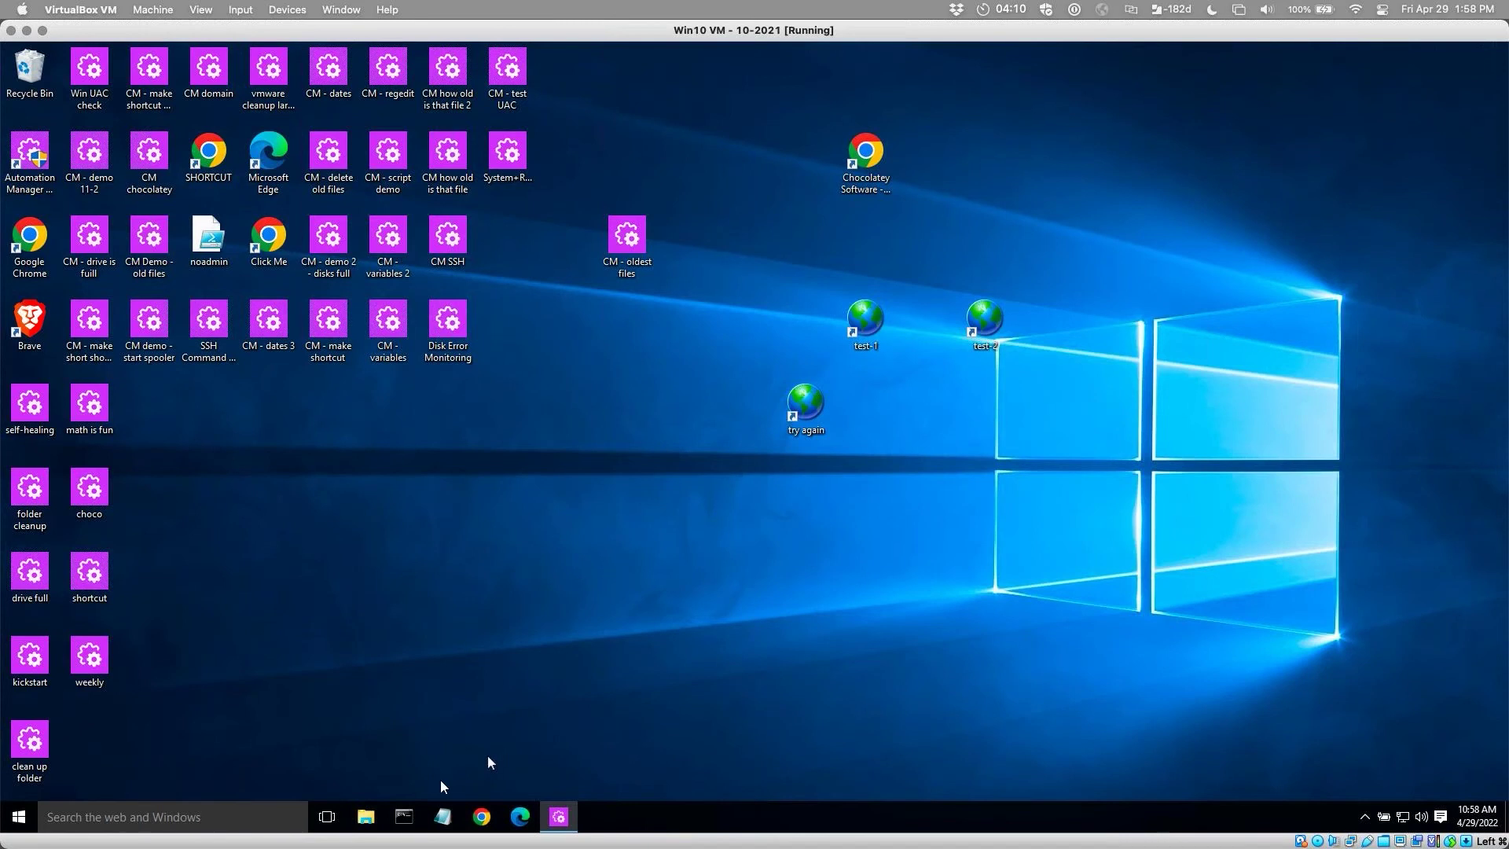
# Return to Automation Manager and review the policy's objects from Format String filename down to the last Output File.
pyautogui.click(557, 816)
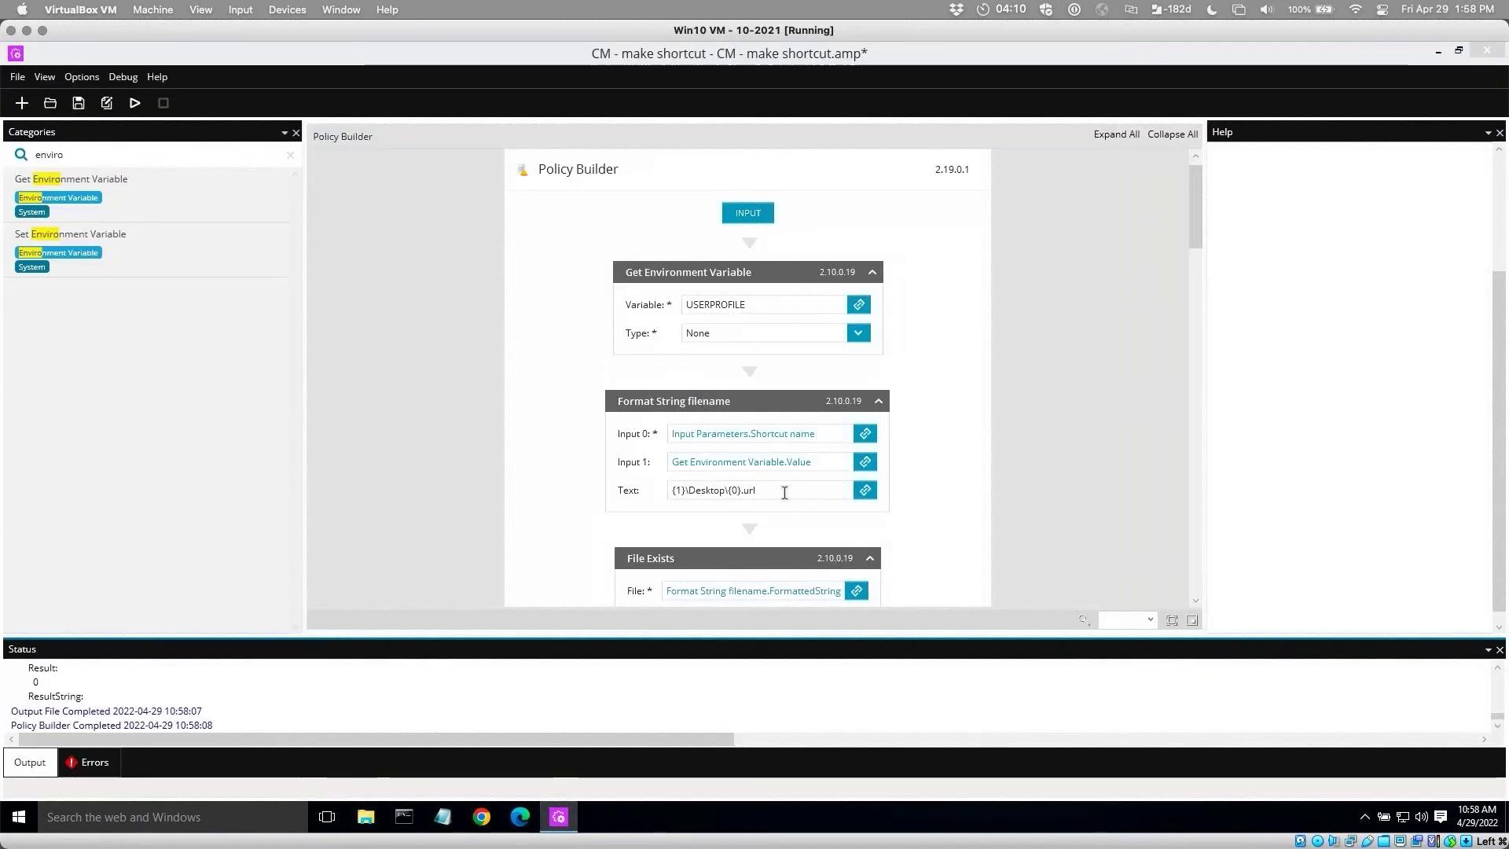
pyautogui.click(784, 492)
pyautogui.scroll(-3, 786, 495)
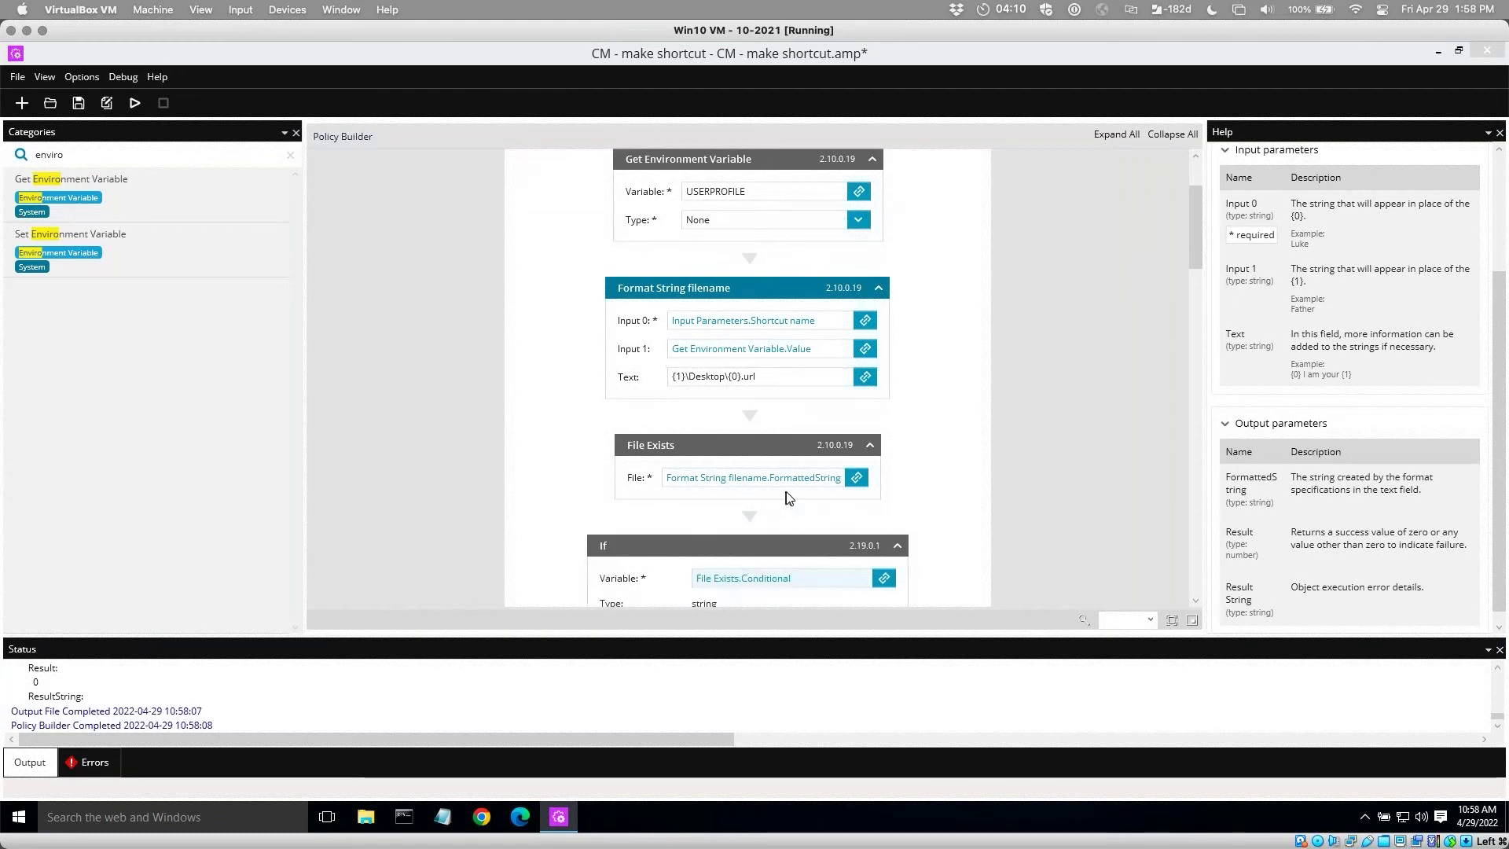
pyautogui.scroll(-12, 791, 503)
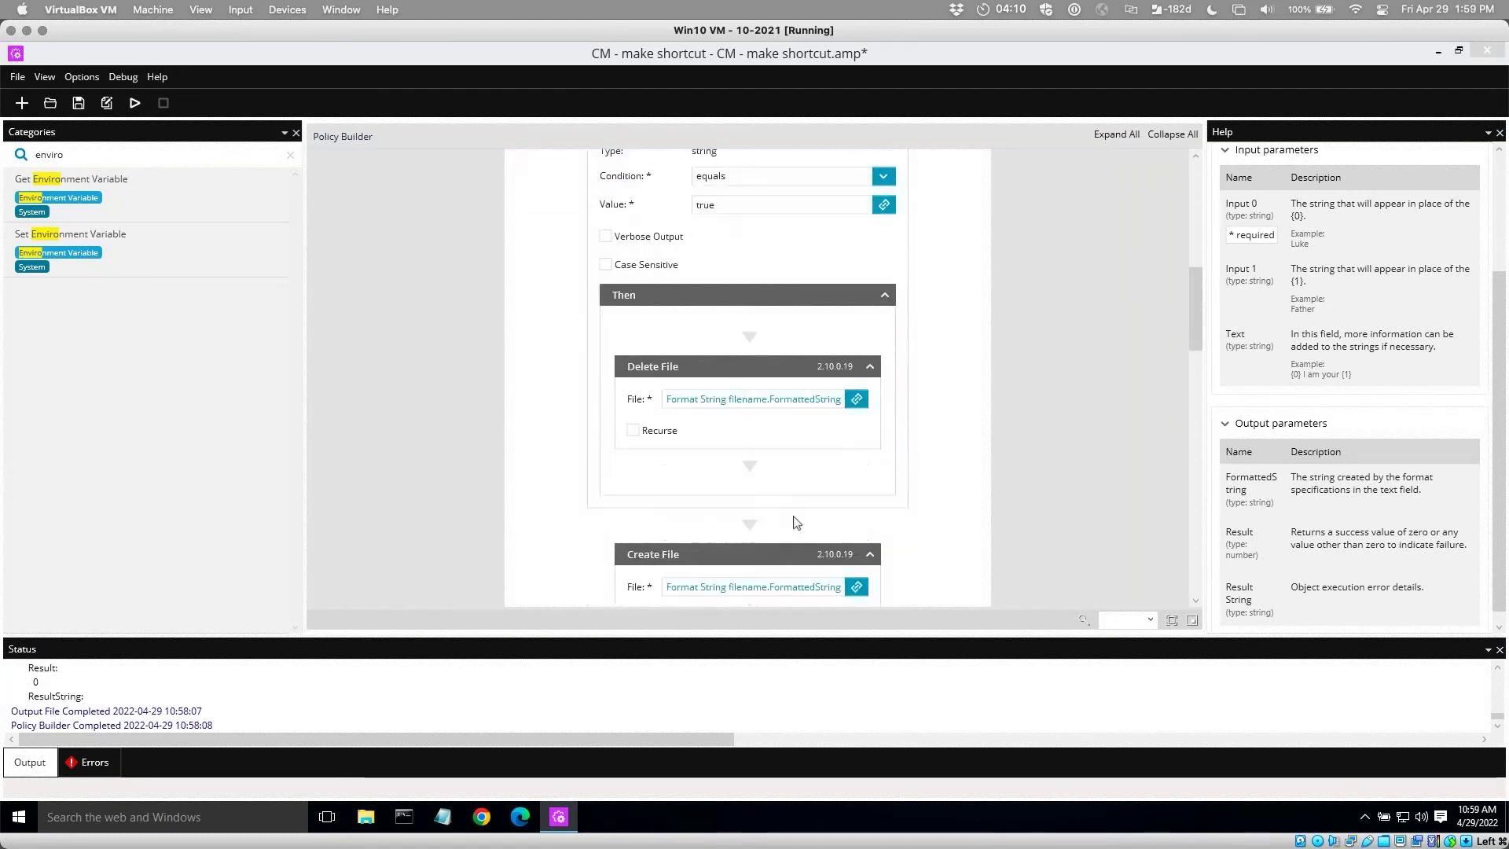
pyautogui.scroll(-20, 796, 522)
pyautogui.scroll(-5, 794, 523)
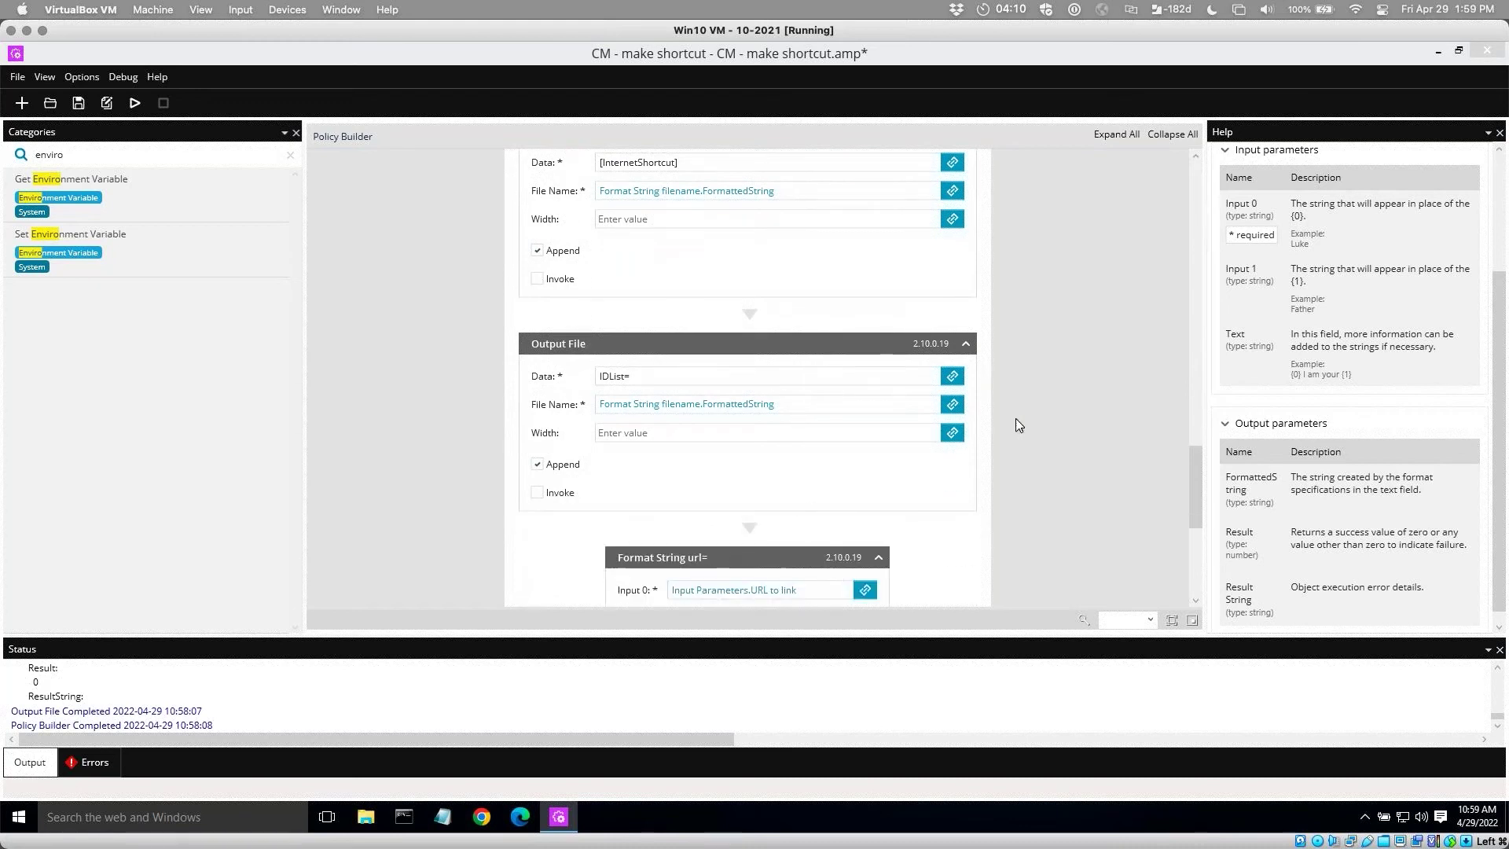
pyautogui.scroll(-10, 1064, 463)
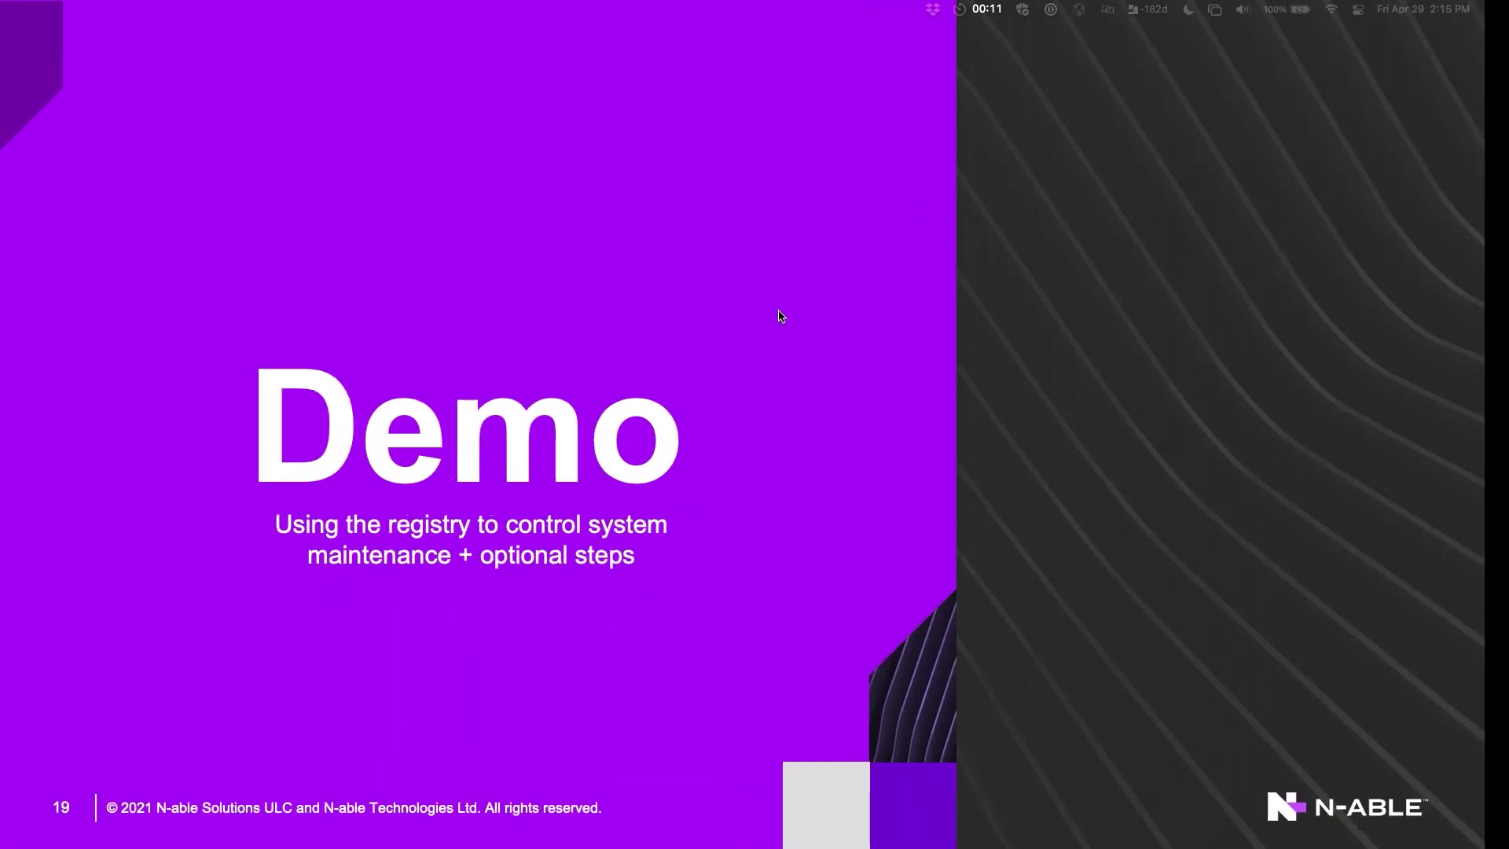
# Switch to the Windows 10 virtual machine, launch Automation Manager and open the "CM - regedit" policy from the desktop.
pyautogui.hotkey('ctrl', 'Right')
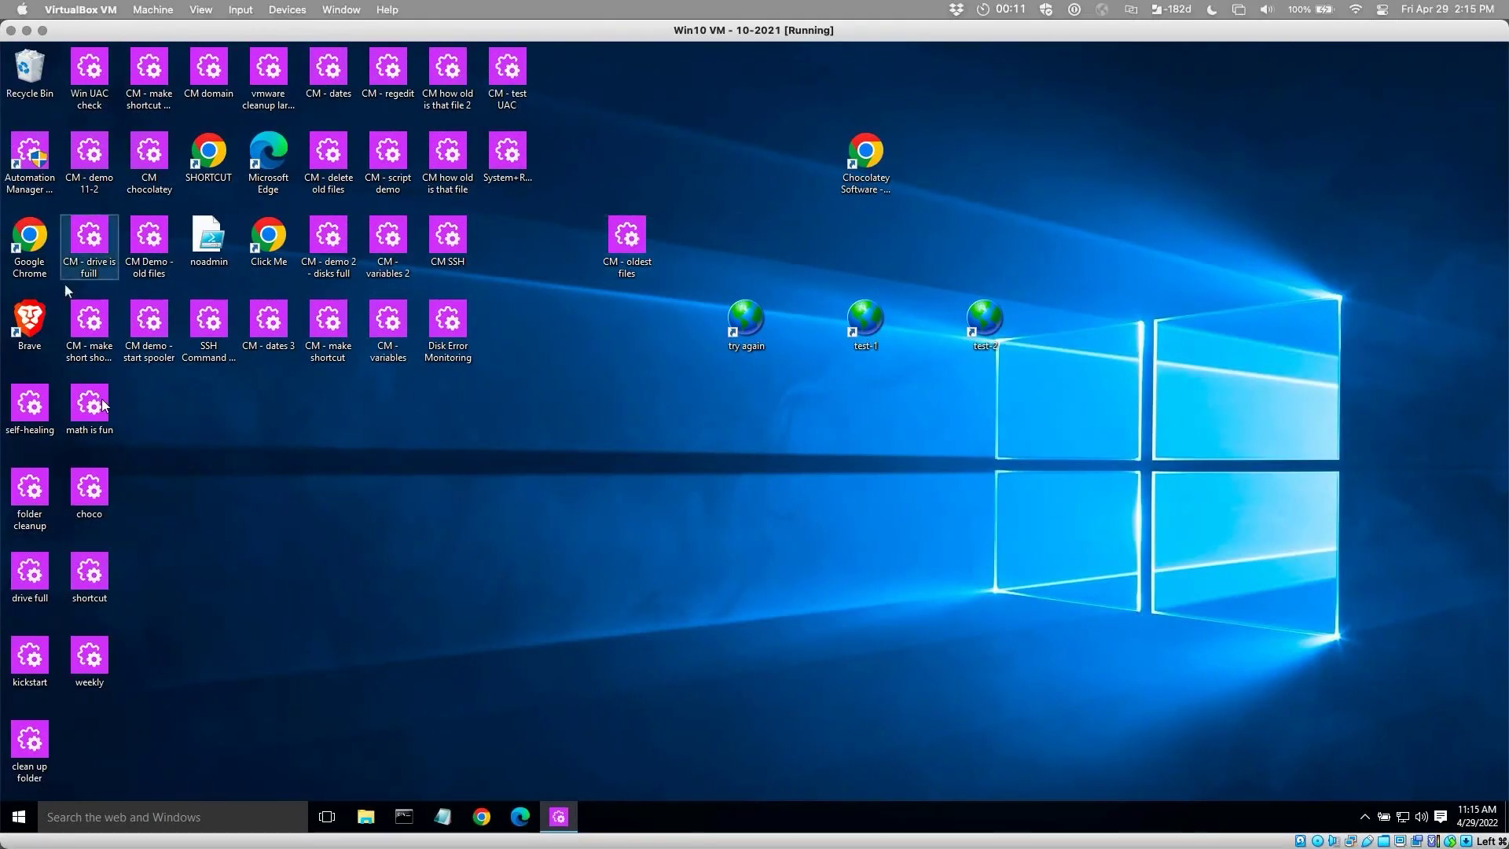
pyautogui.doubleClick(25, 167)
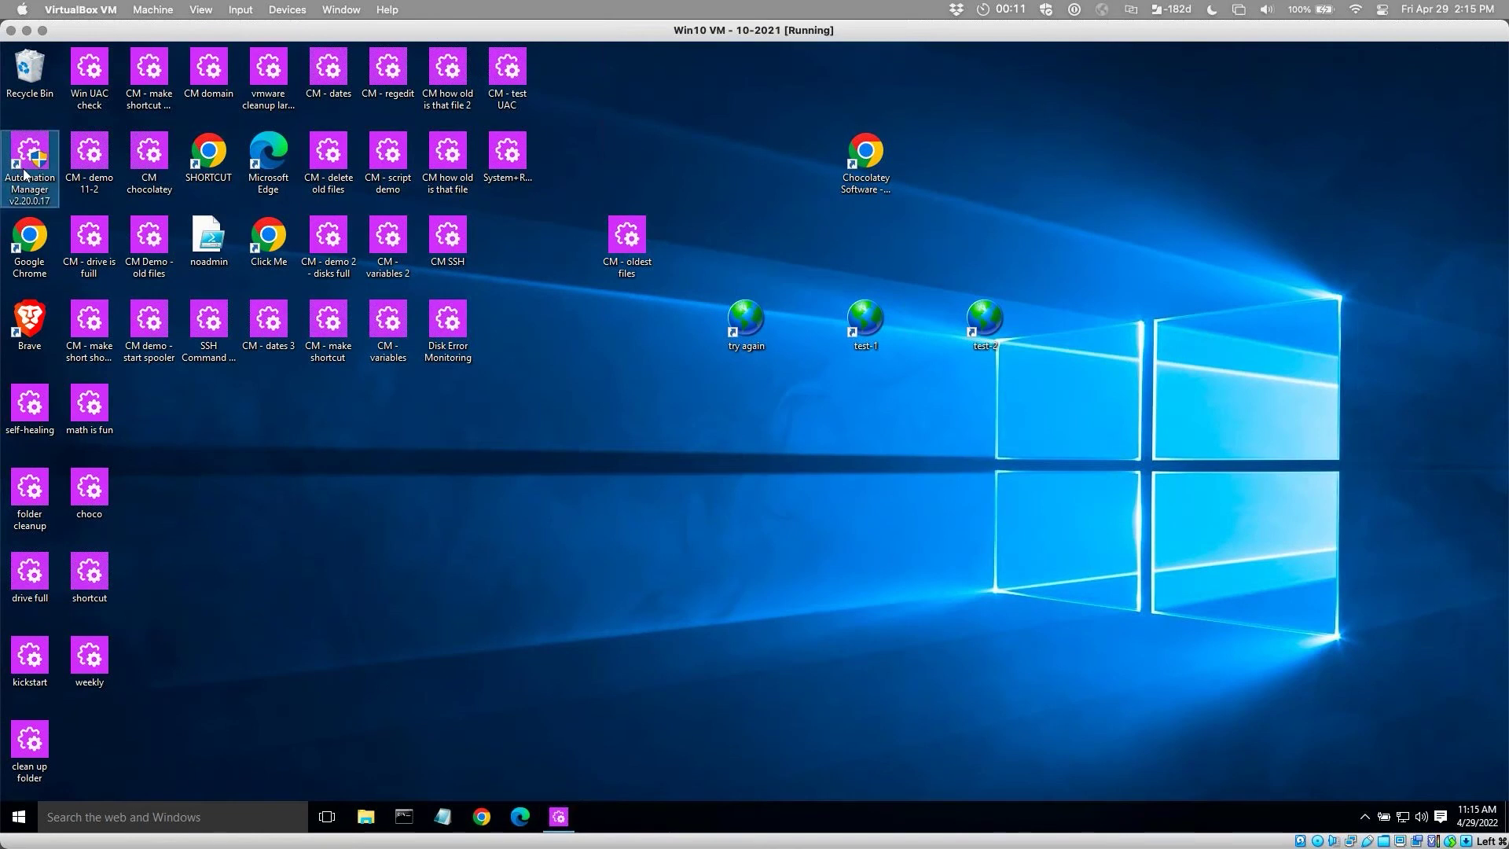
pyautogui.hotkey('alt', 'y')
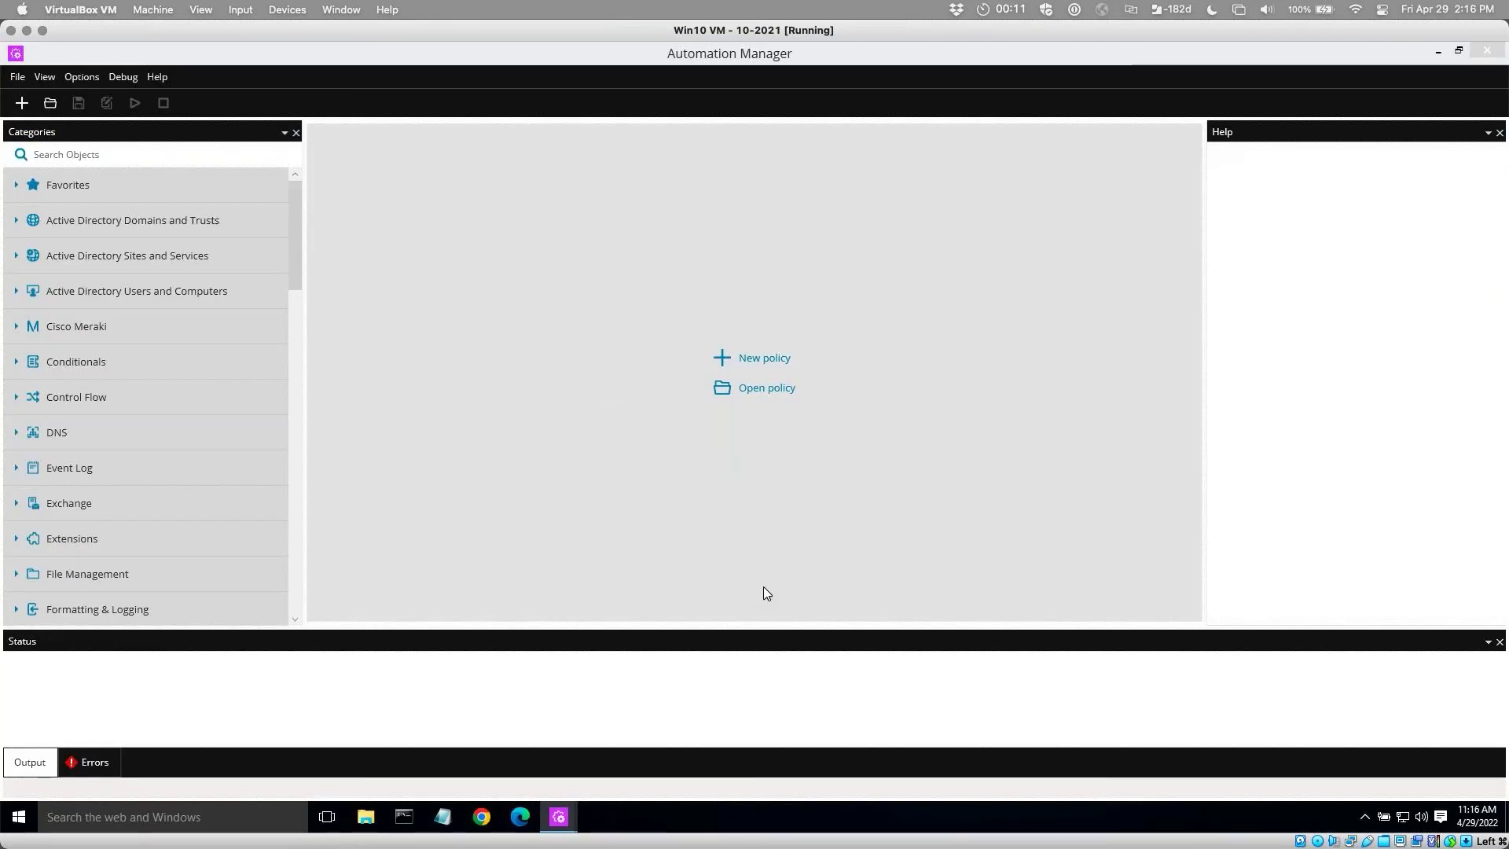
pyautogui.click(52, 102)
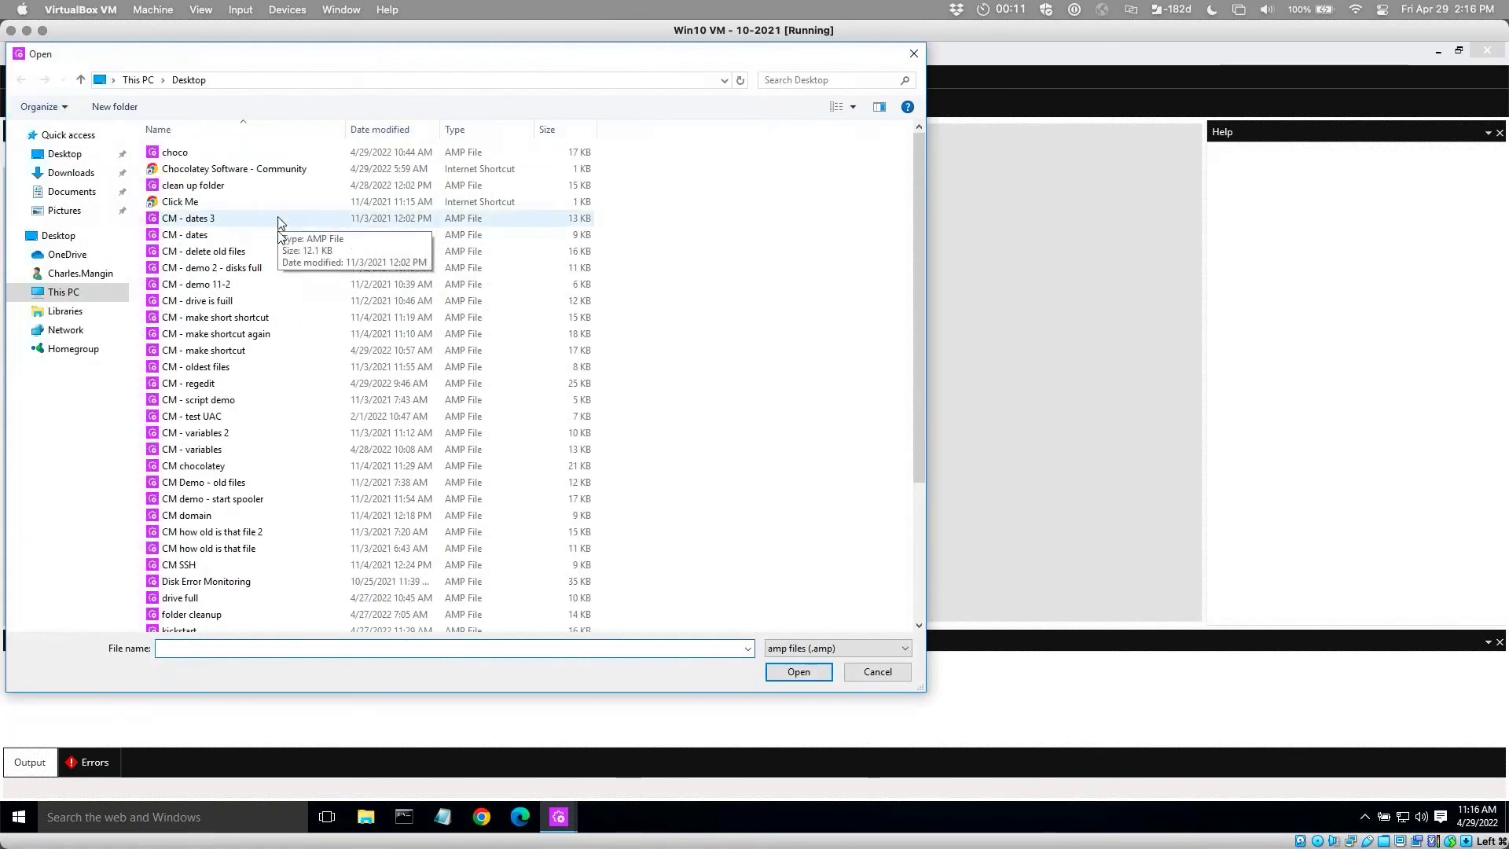
pyautogui.click(201, 383)
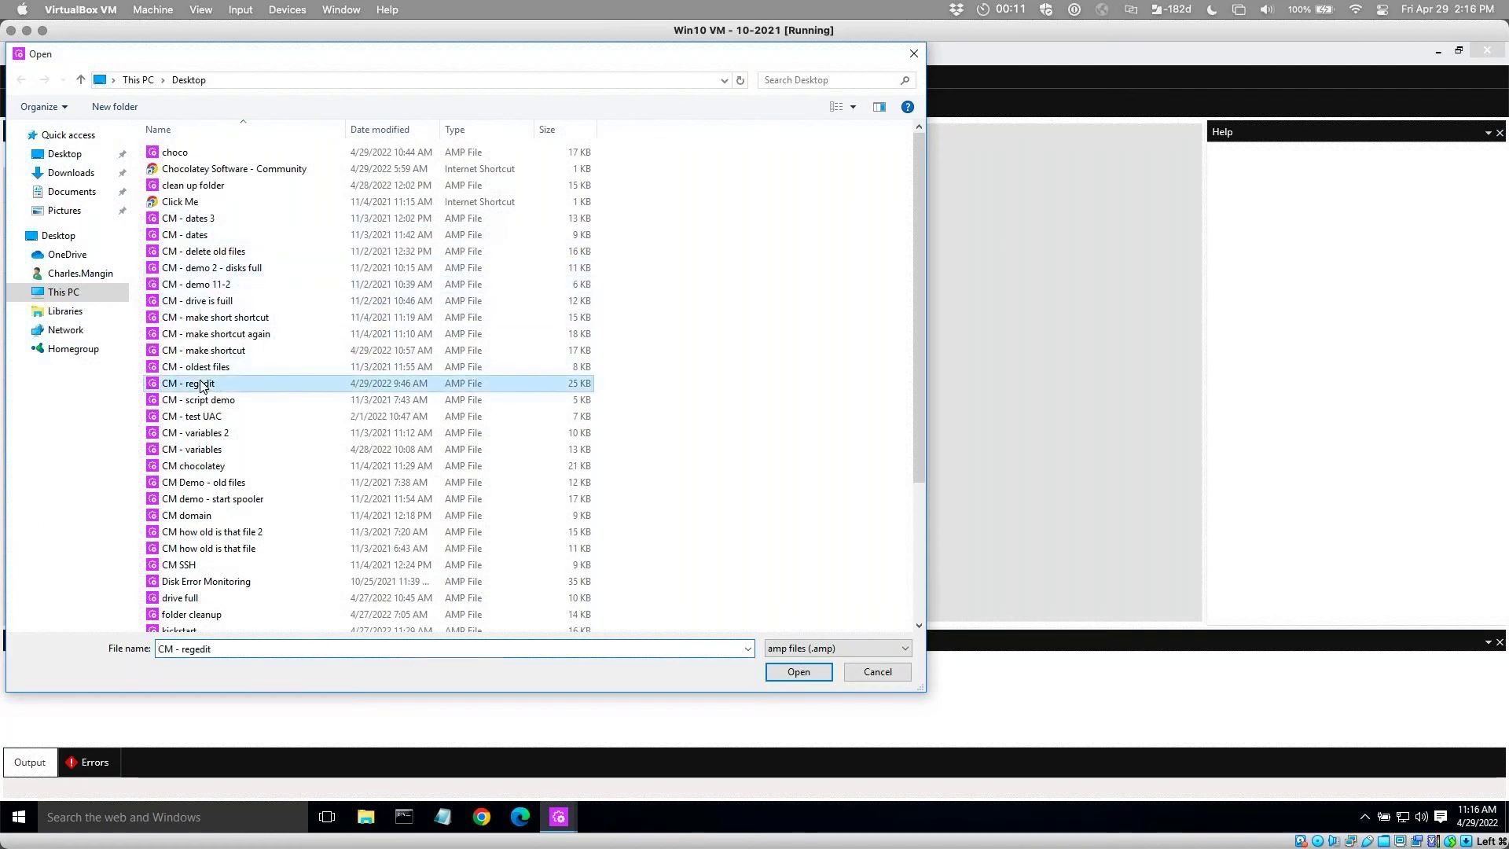
pyautogui.click(797, 671)
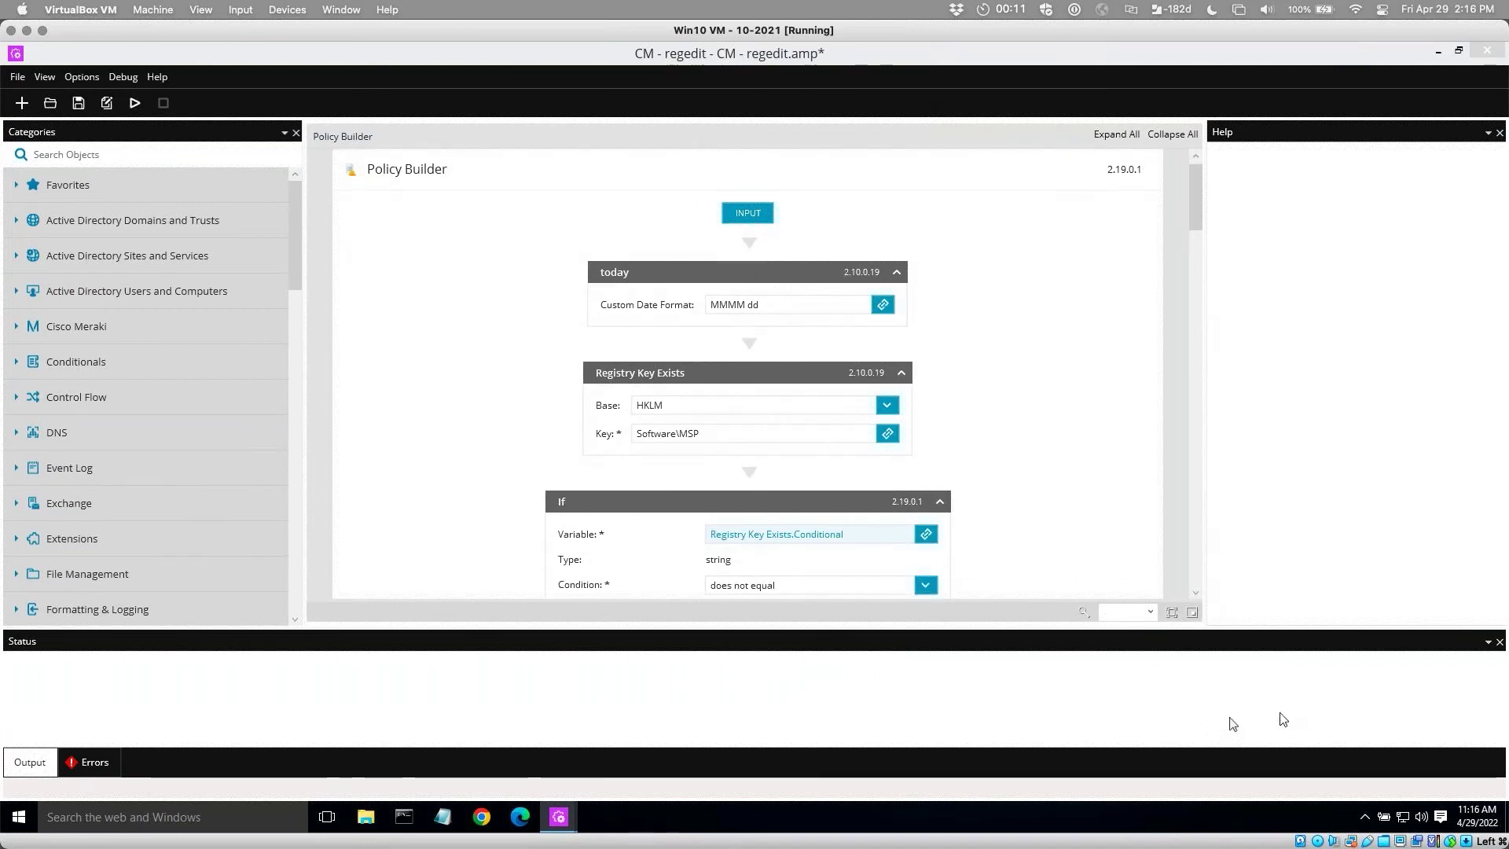
# Inspect the definition of the policy's InputMaxDays input parameter, including its display name, type and value.
pyautogui.click(758, 221)
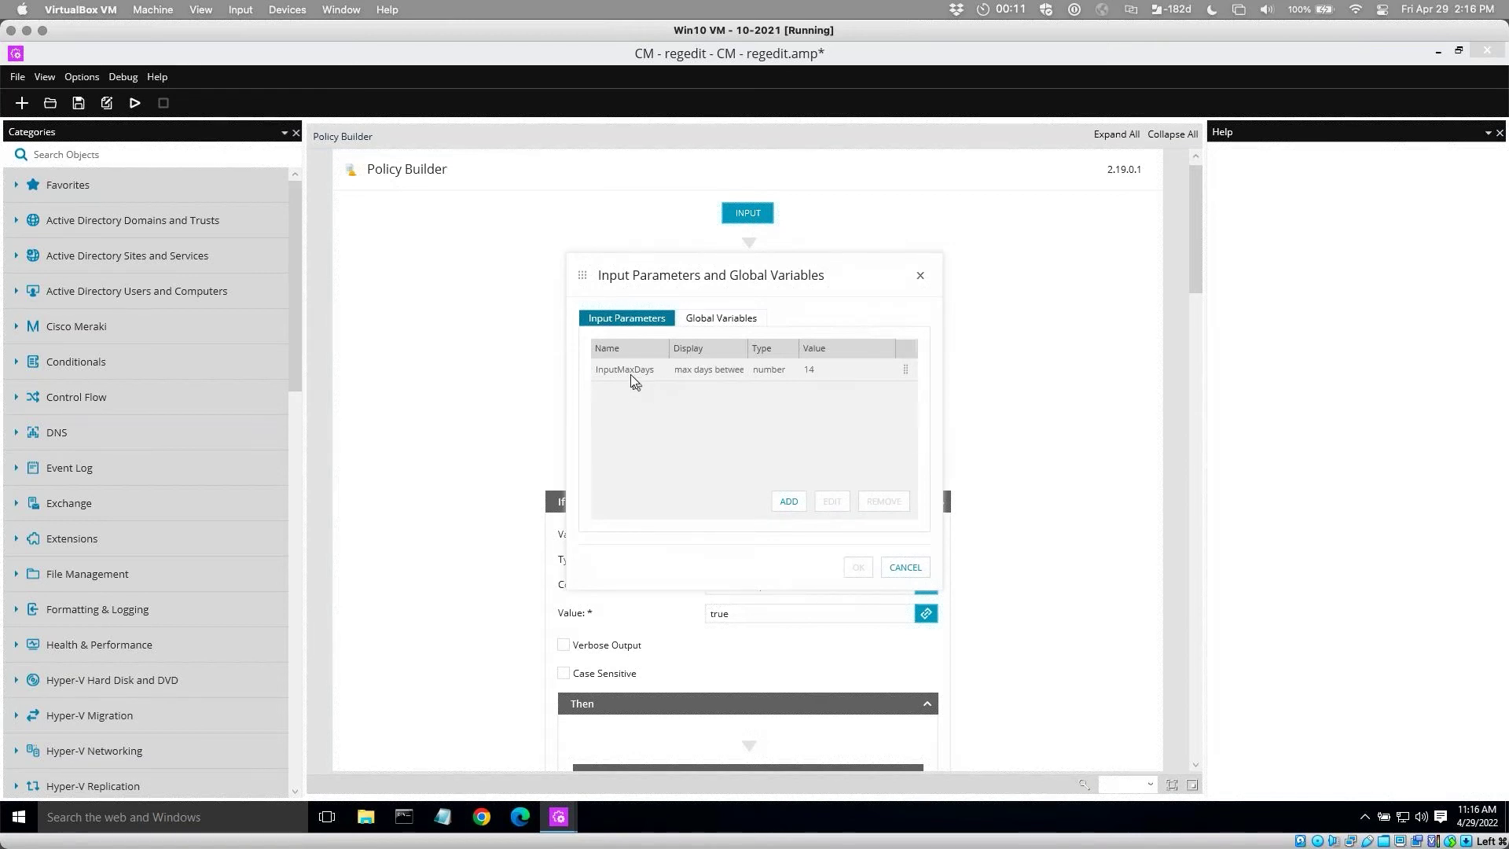
pyautogui.click(838, 370)
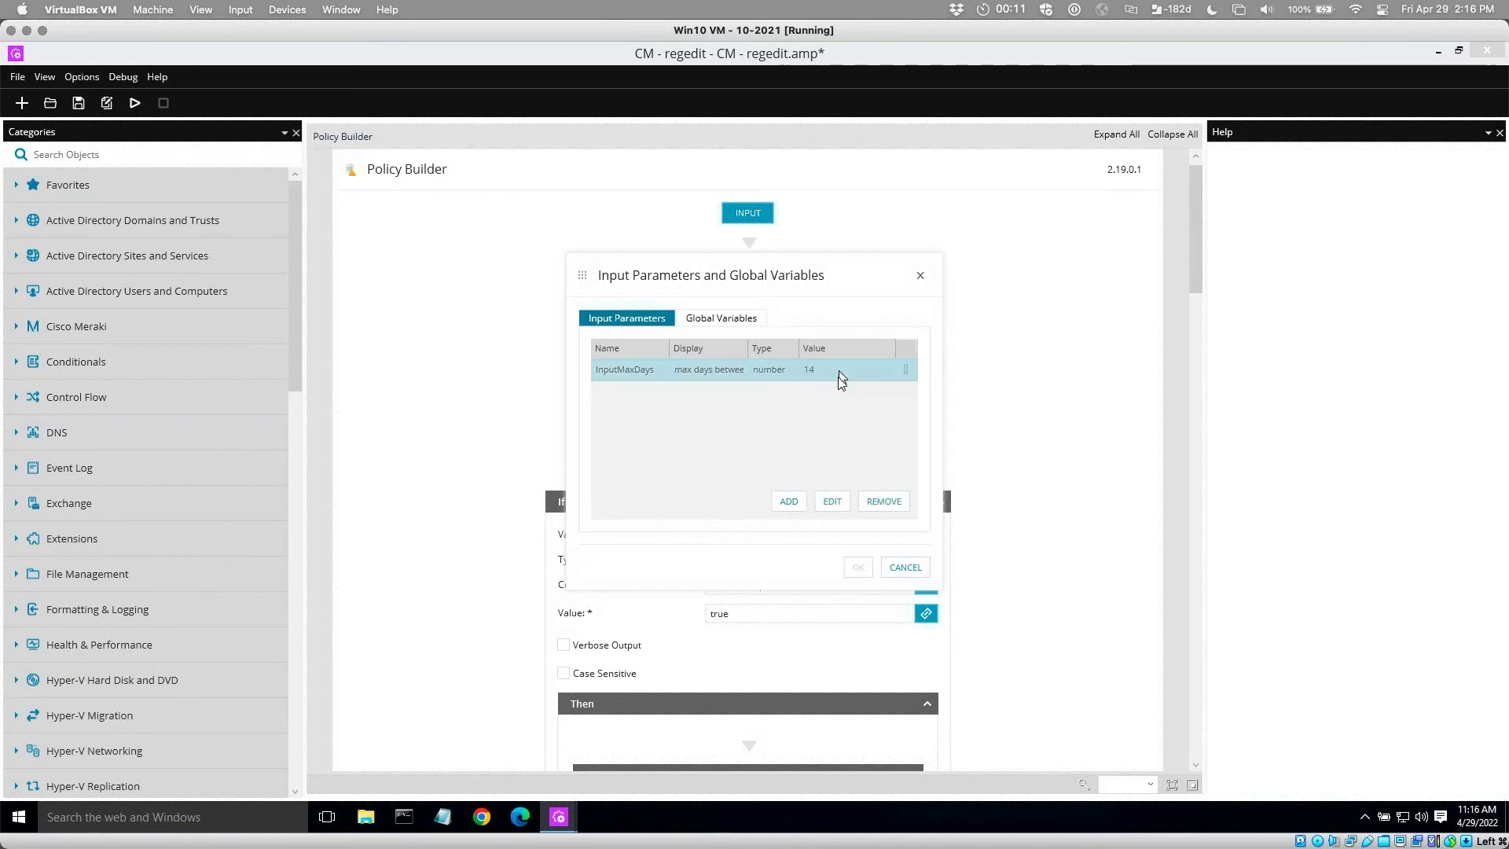
pyautogui.click(838, 504)
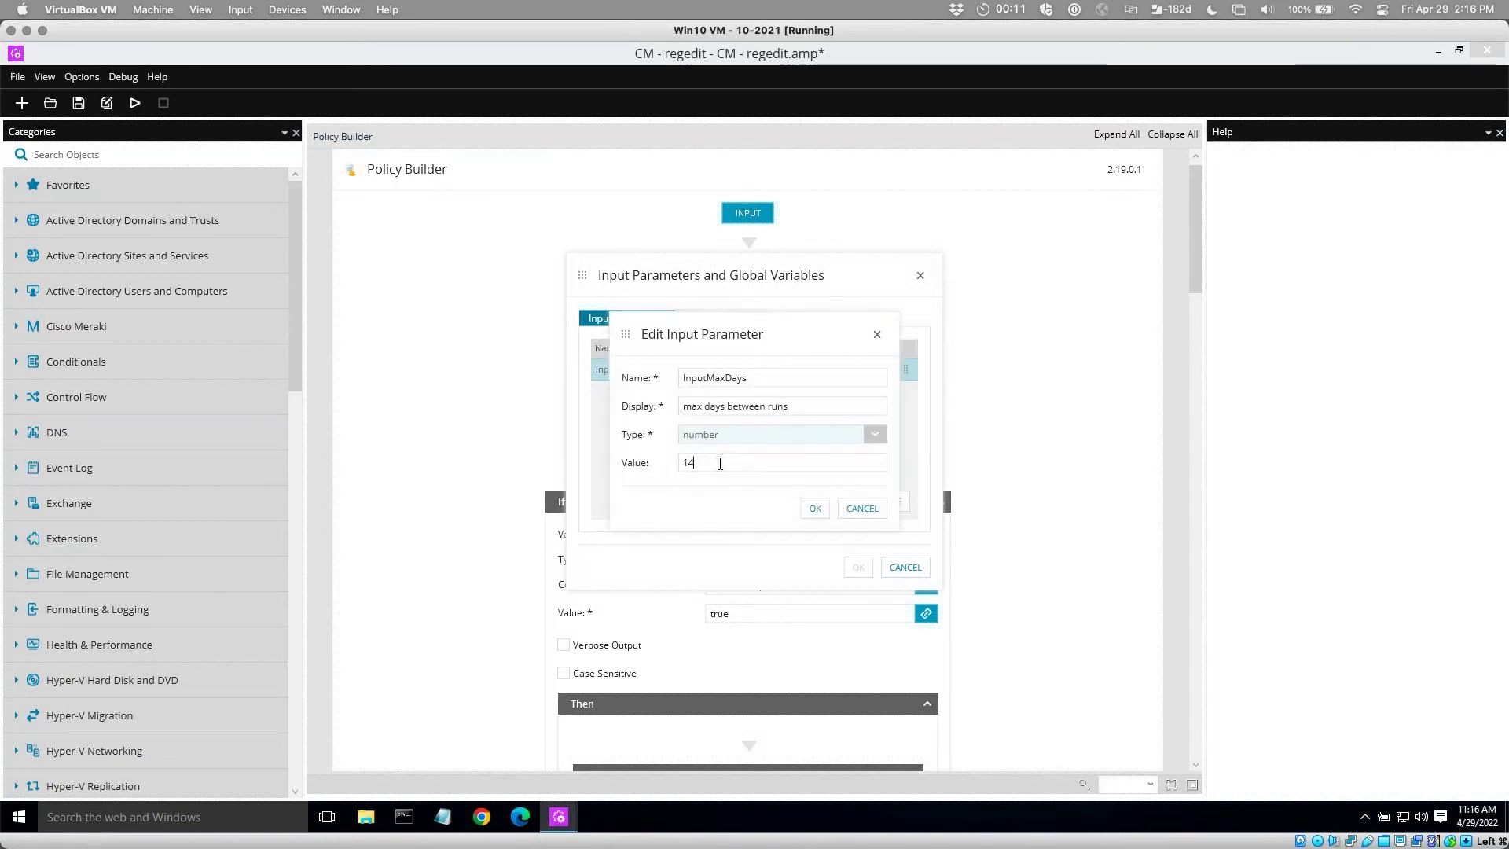
pyautogui.moveTo(706, 406); pyautogui.dragTo(723, 407)
pyautogui.click(720, 464)
pyautogui.click(815, 509)
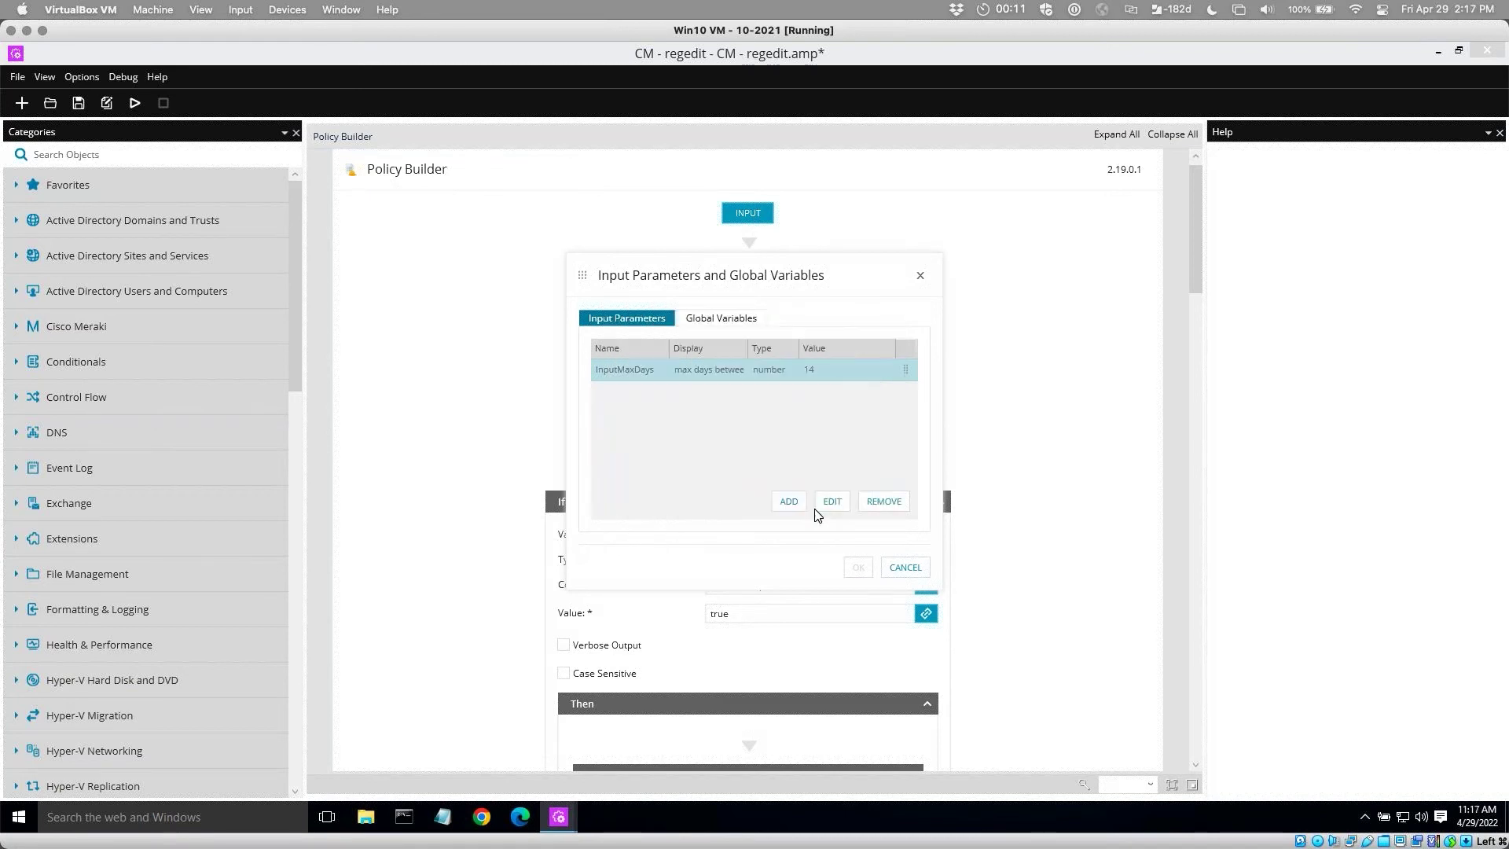
# Review the policy's global variables for the last run date, days since last maintenance and last run string.
pyautogui.click(722, 319)
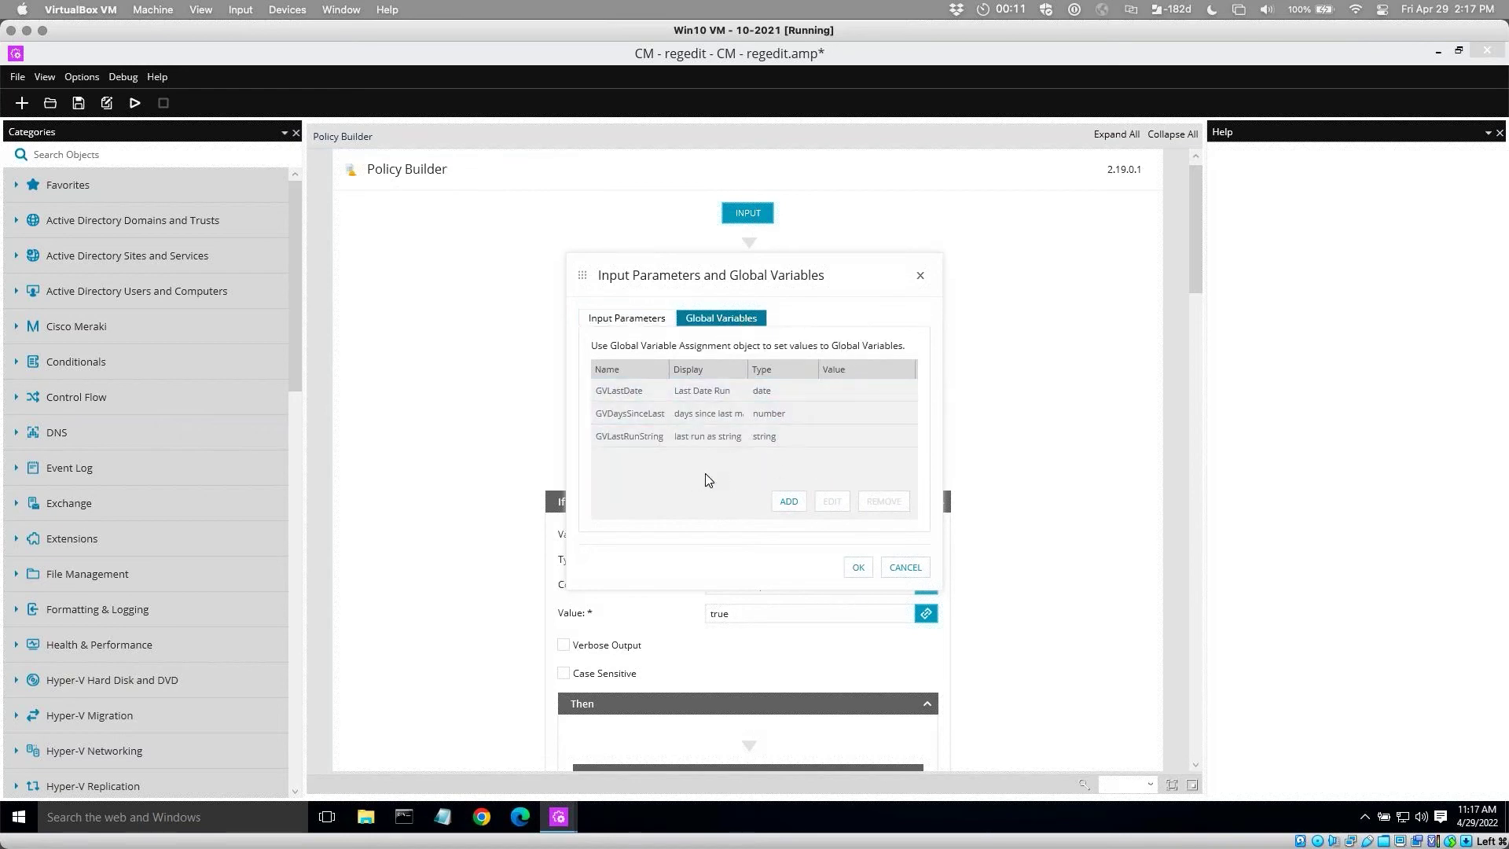
pyautogui.click(769, 437)
pyautogui.click(780, 396)
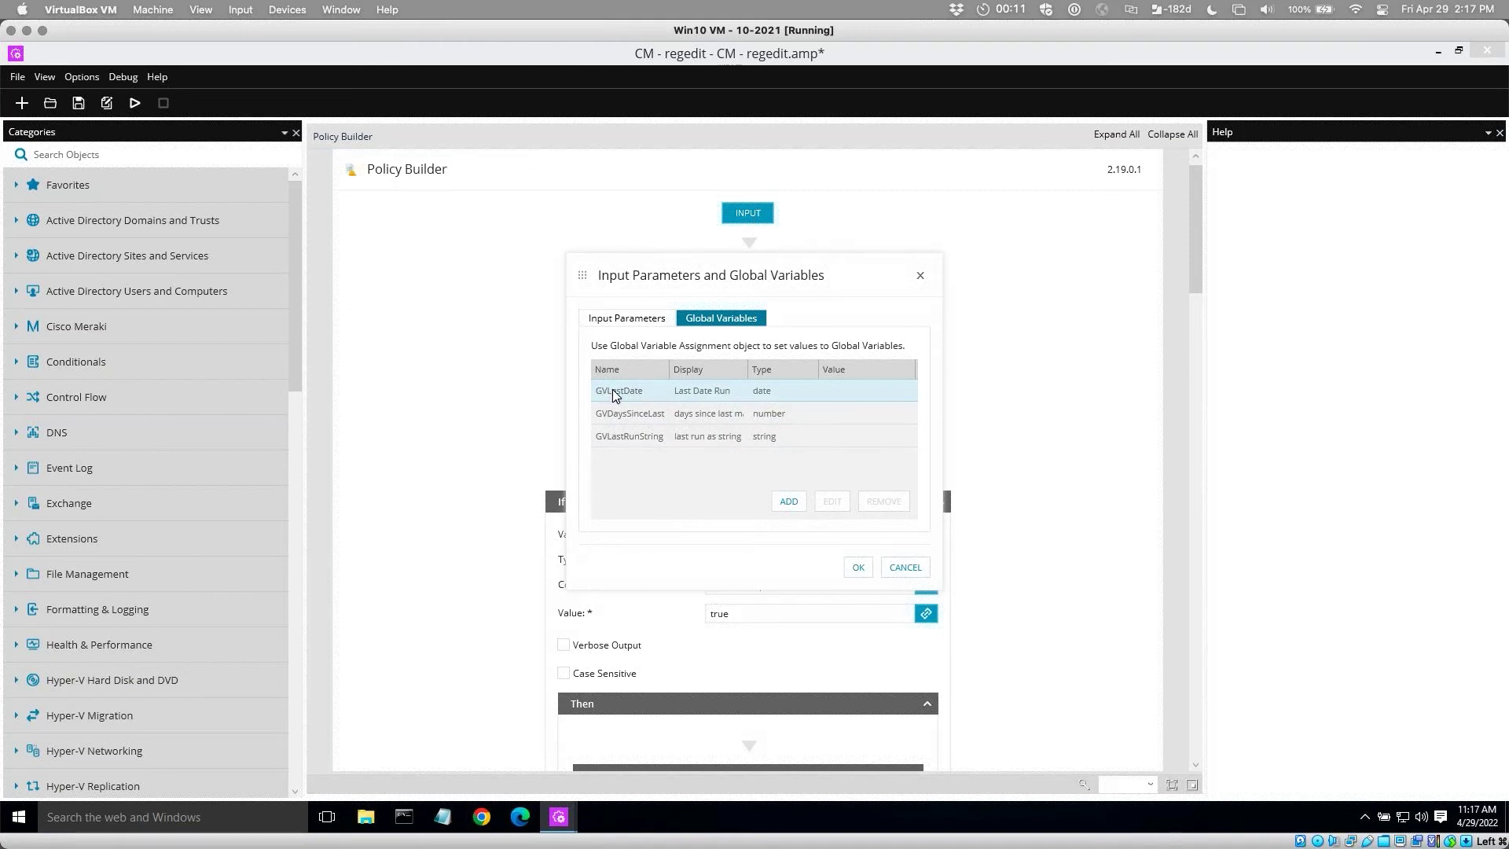
# Review the definitions of the global variables GVLastDate, GVDaysSinceLast and GVLastRunString without changing them, and close the variable settings.
pyautogui.click(615, 395)
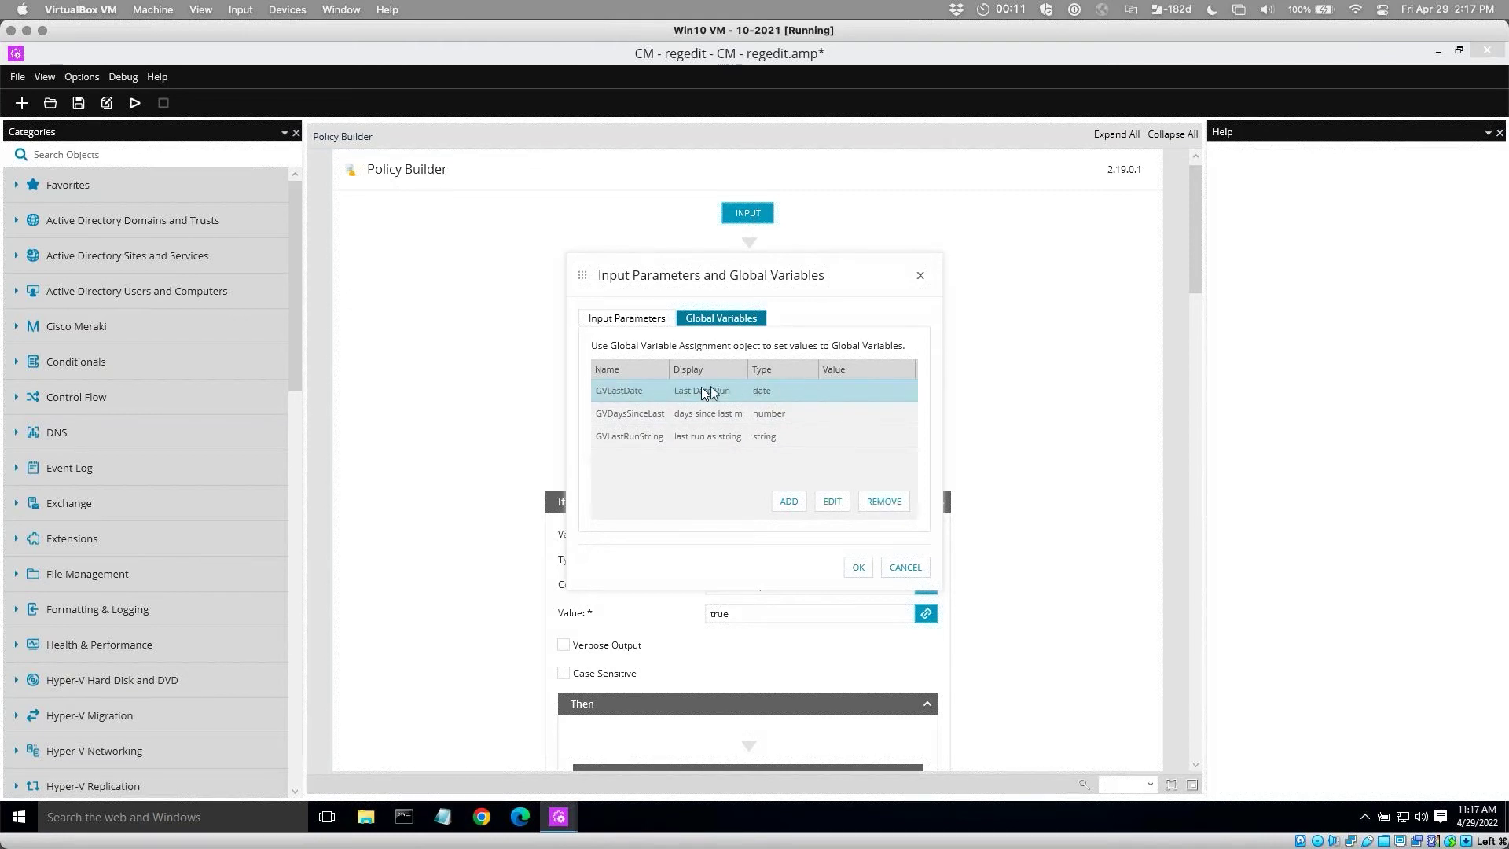
pyautogui.doubleClick(794, 390)
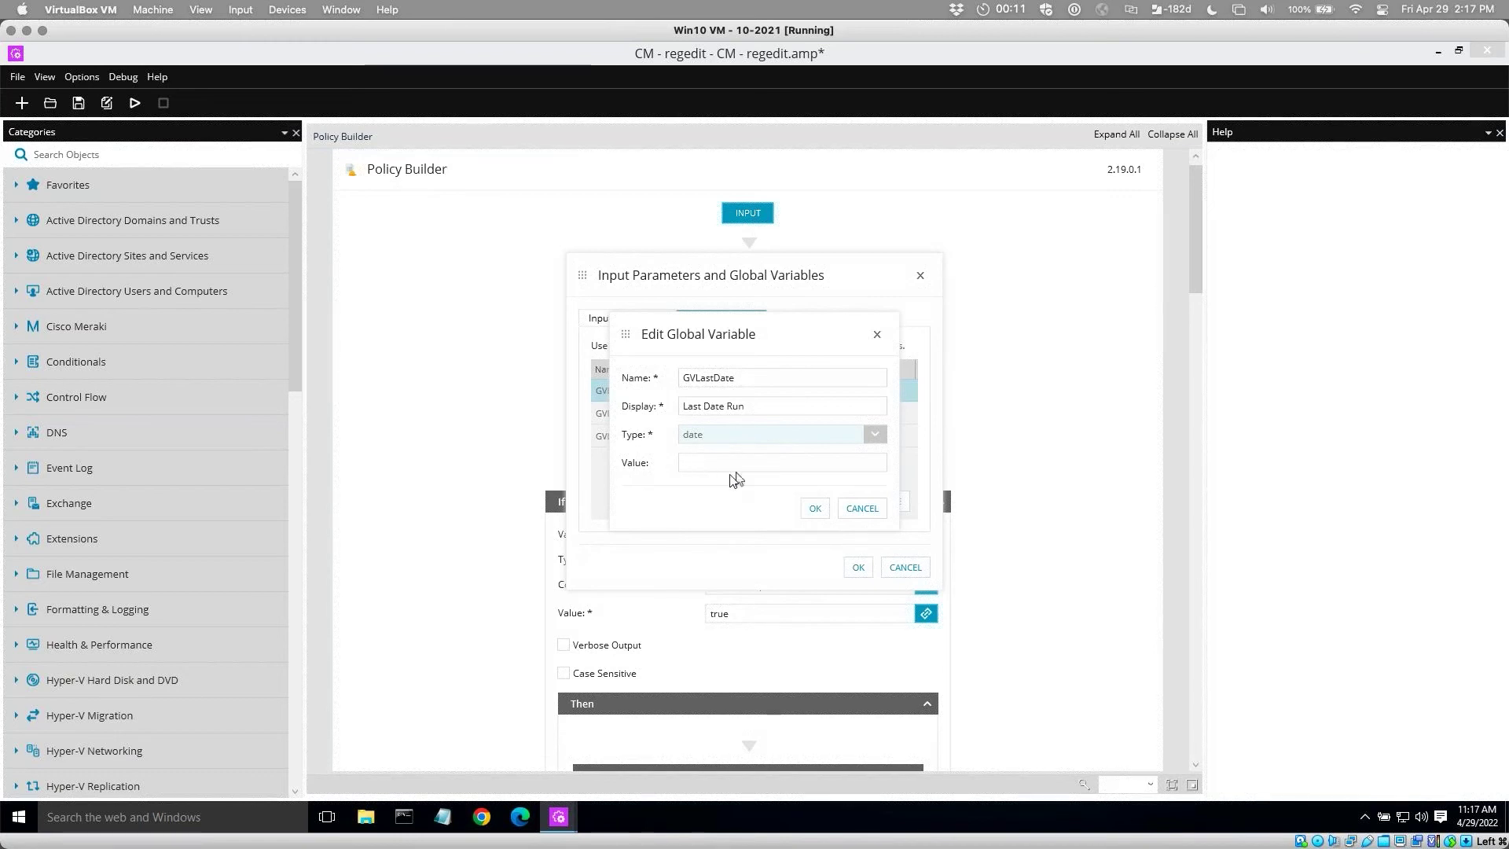
pyautogui.click(794, 462)
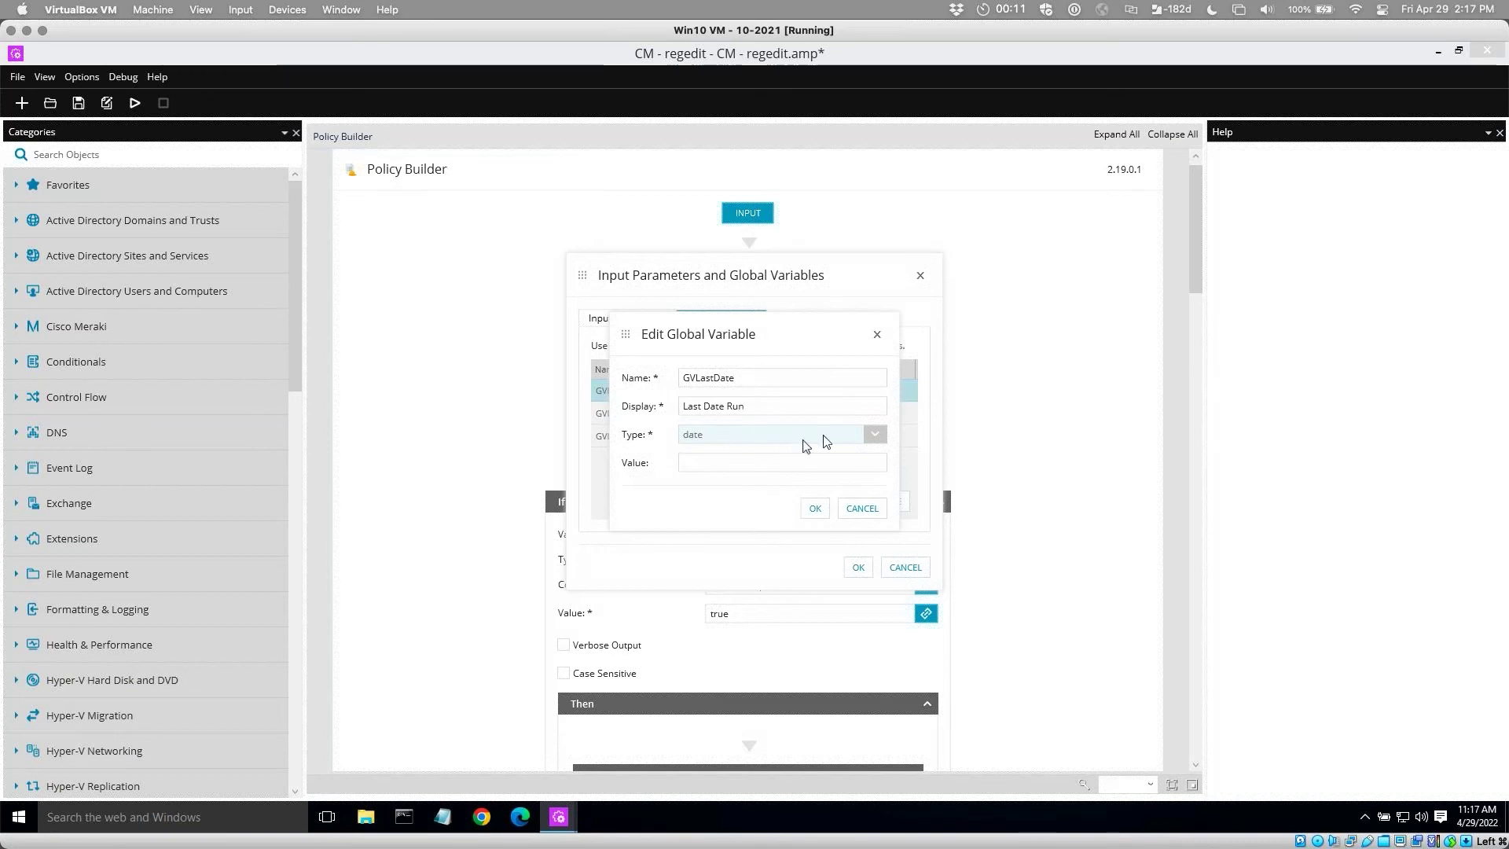
pyautogui.click(878, 338)
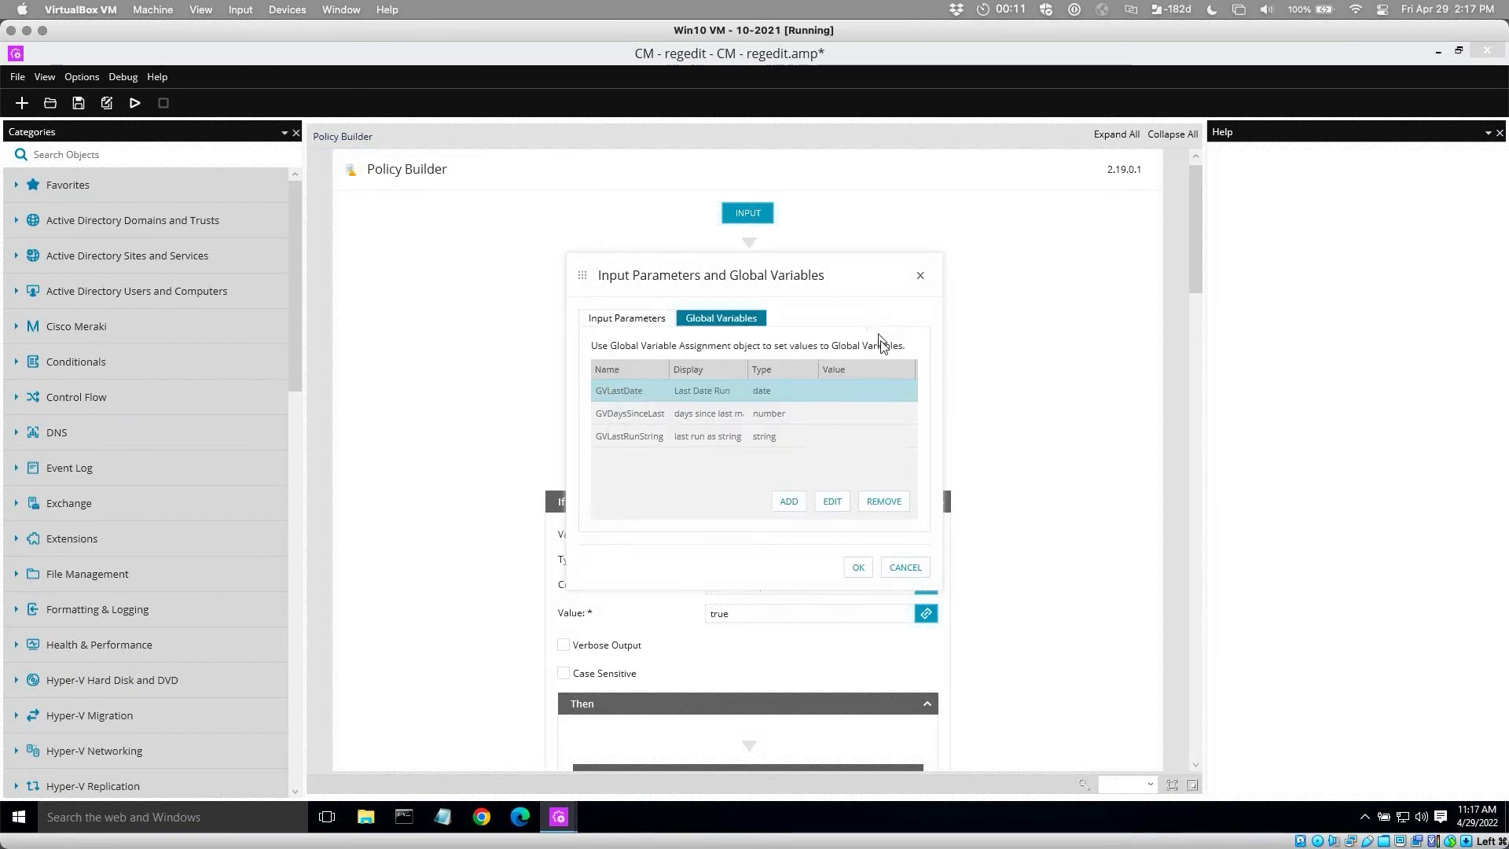
pyautogui.click(621, 414)
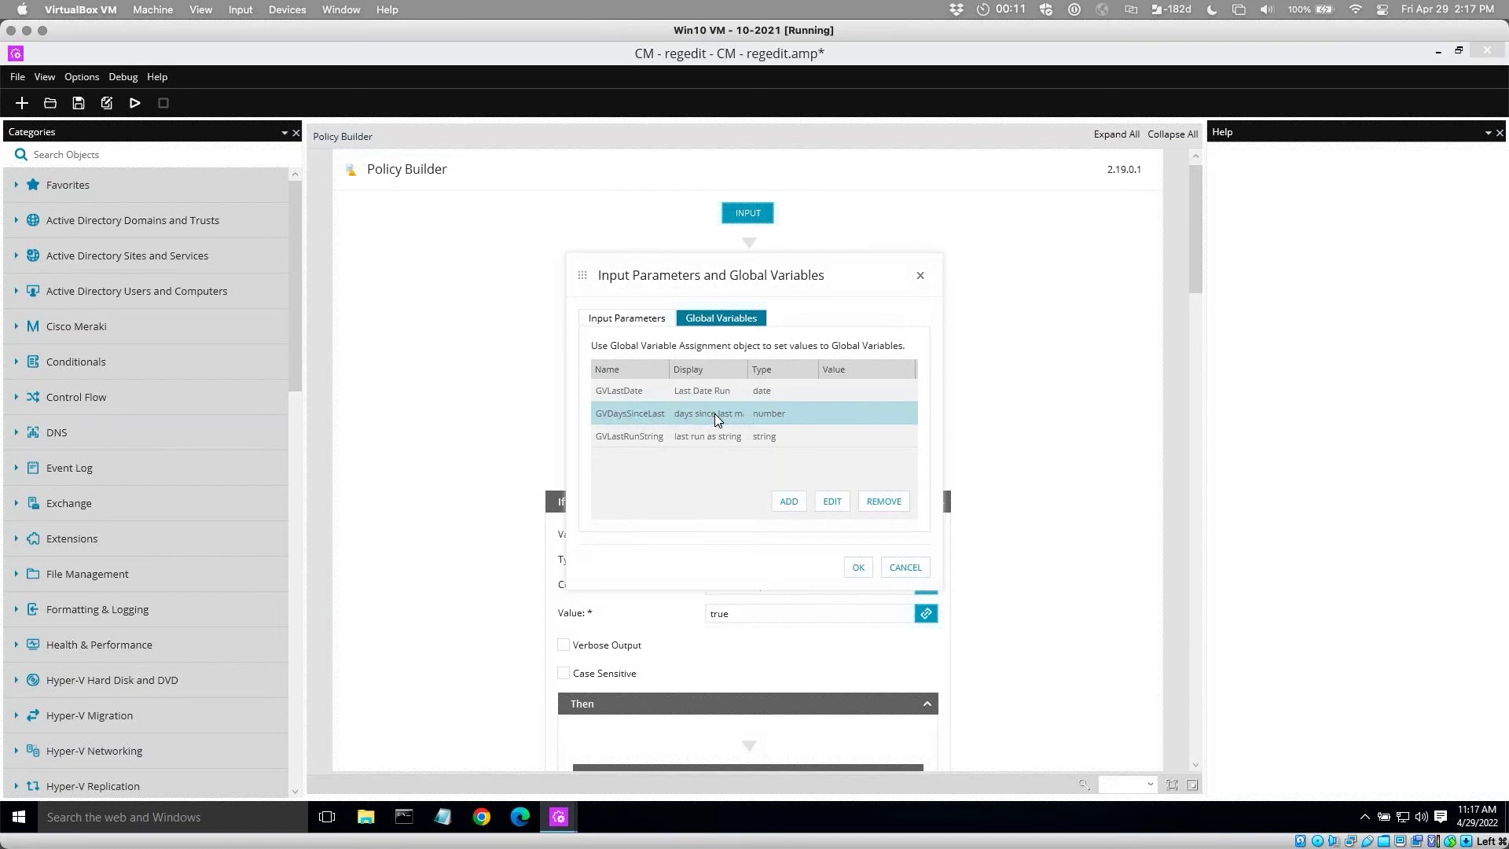
pyautogui.doubleClick(781, 417)
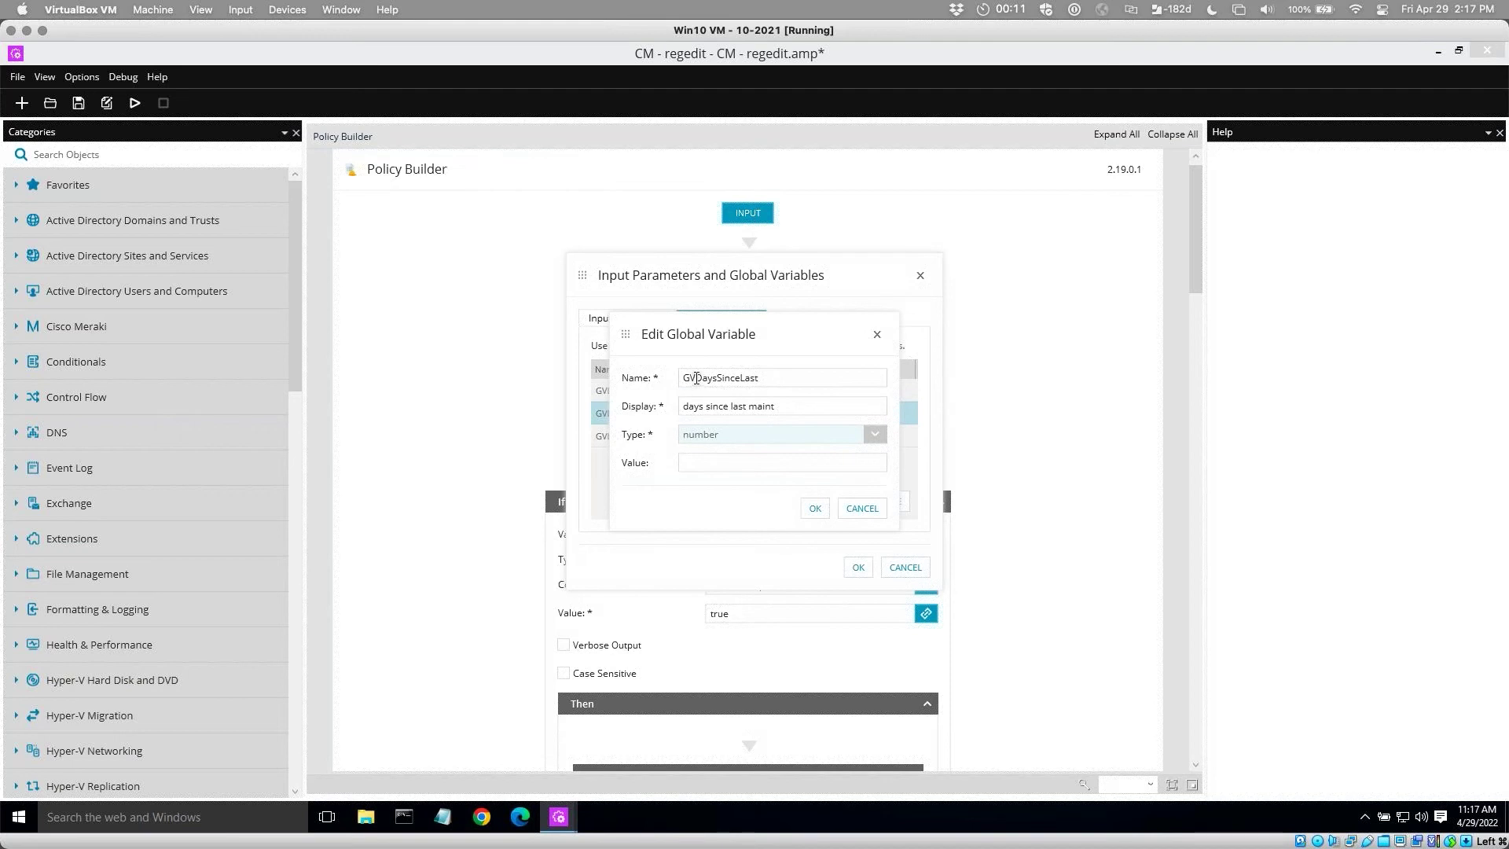
pyautogui.moveTo(717, 379); pyautogui.dragTo(768, 382)
pyautogui.click(705, 463)
pyautogui.click(865, 509)
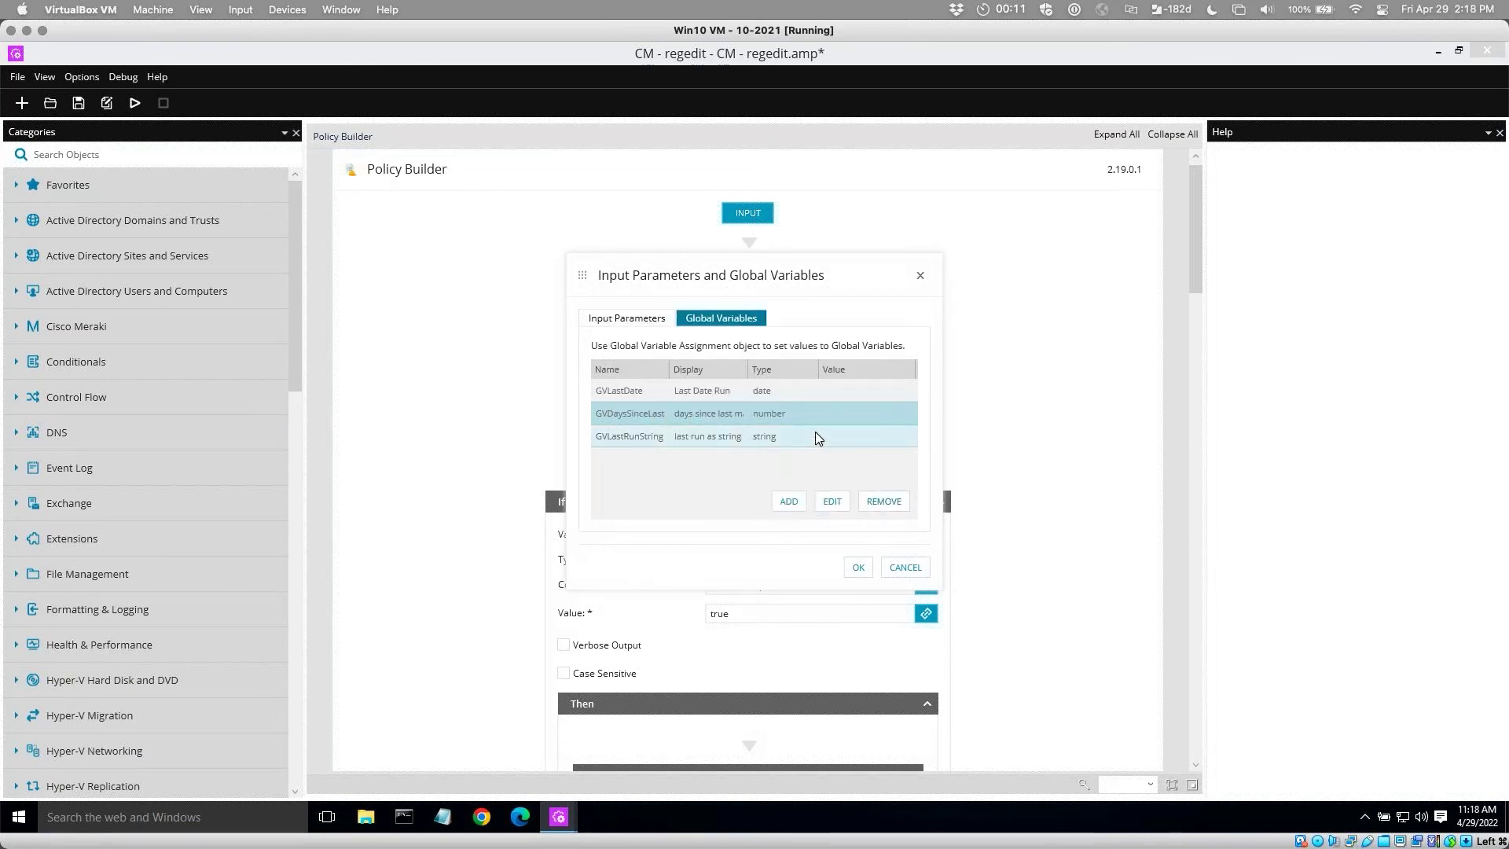
pyautogui.click(814, 437)
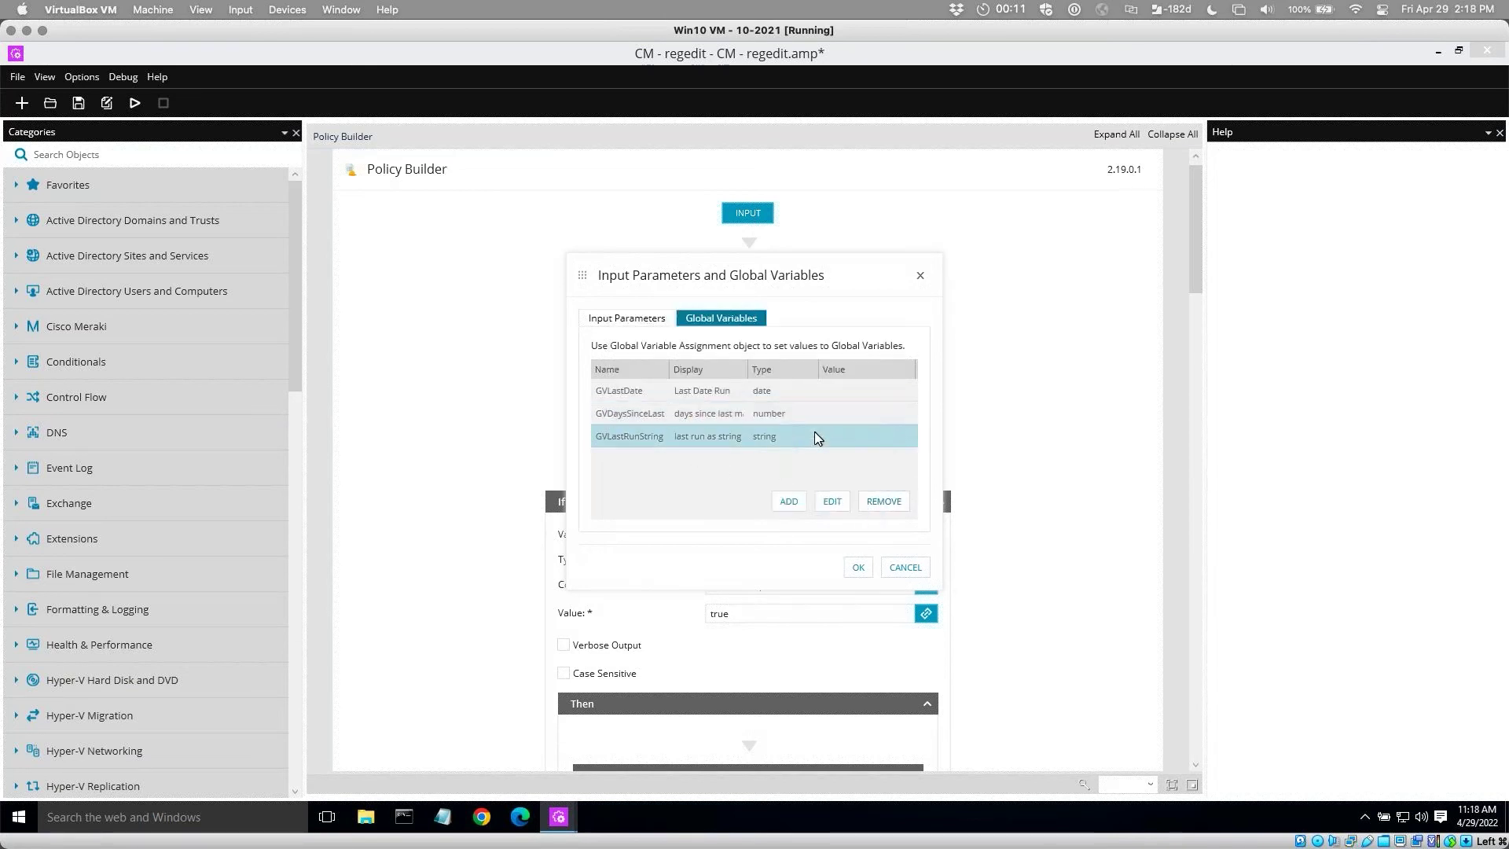
pyautogui.doubleClick(620, 437)
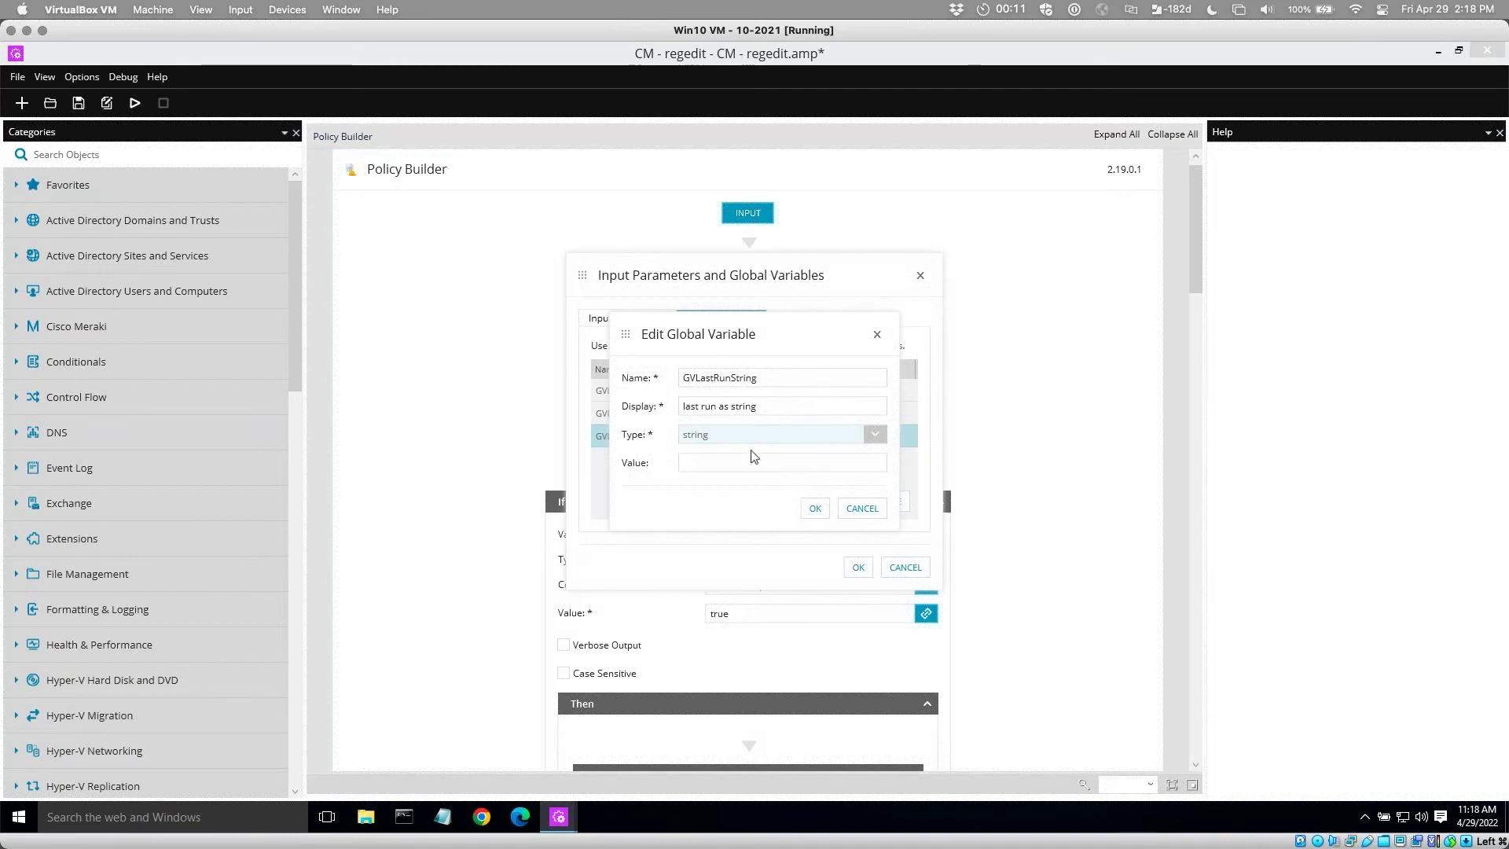
pyautogui.click(880, 337)
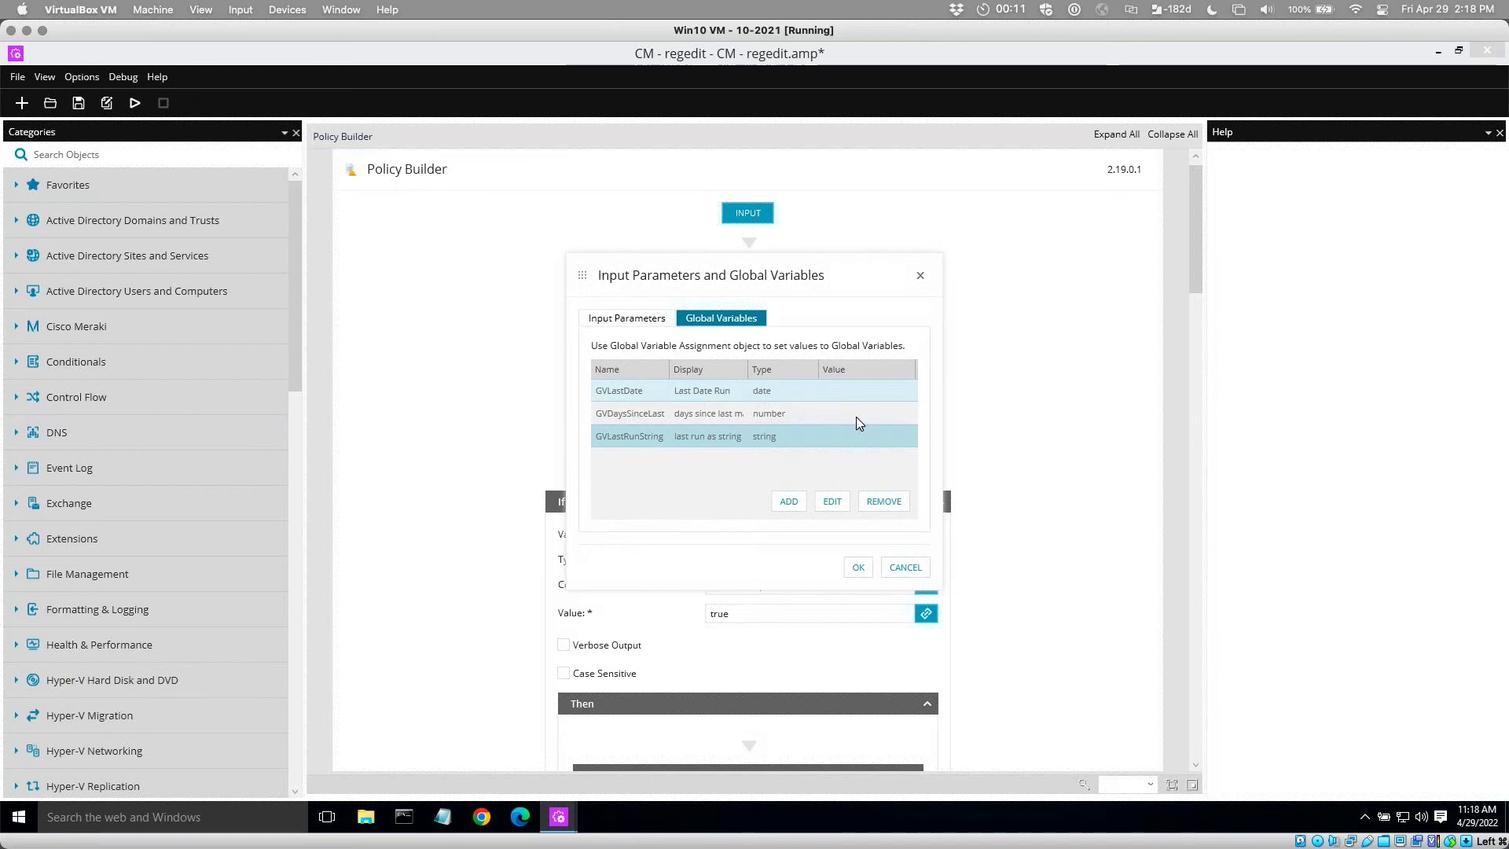
pyautogui.click(921, 275)
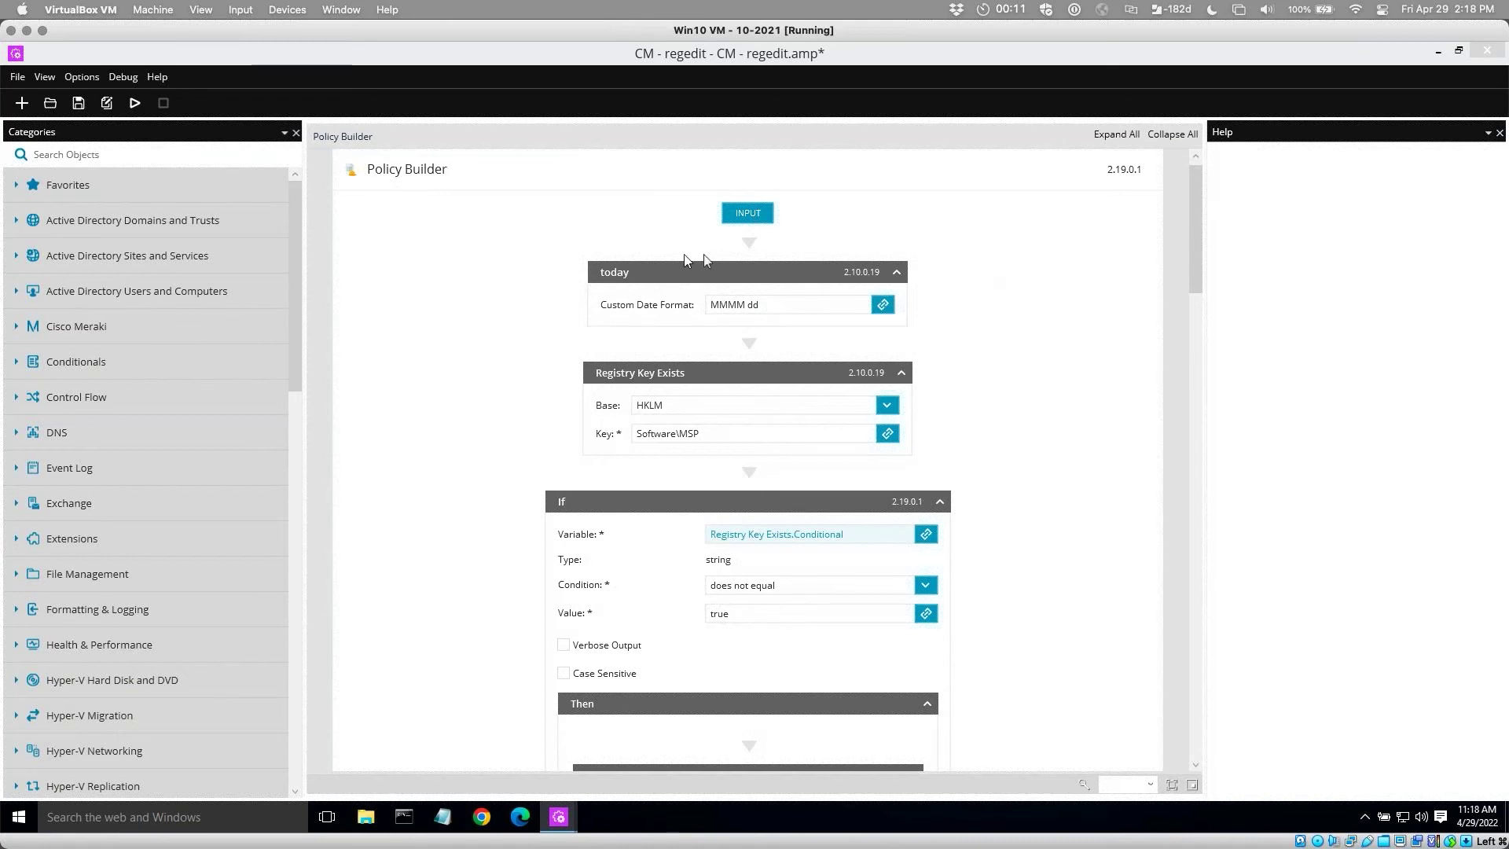
# Search the object library for "get date" and examine the settings of the policy's today and Registry Key Exists objects.
pyautogui.click(663, 268)
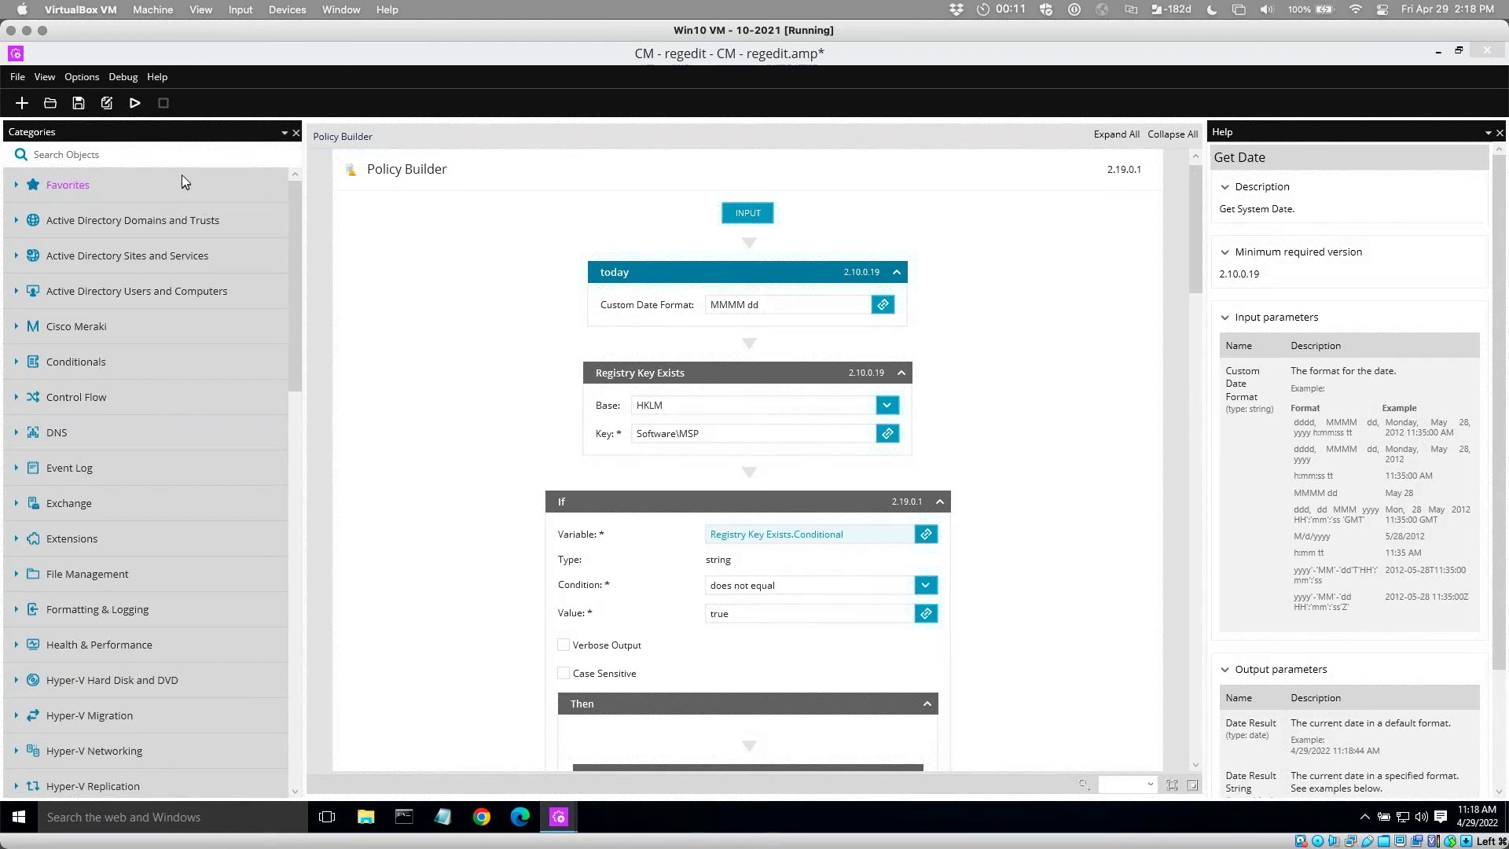
pyautogui.click(93, 152)
pyautogui.write('get date')
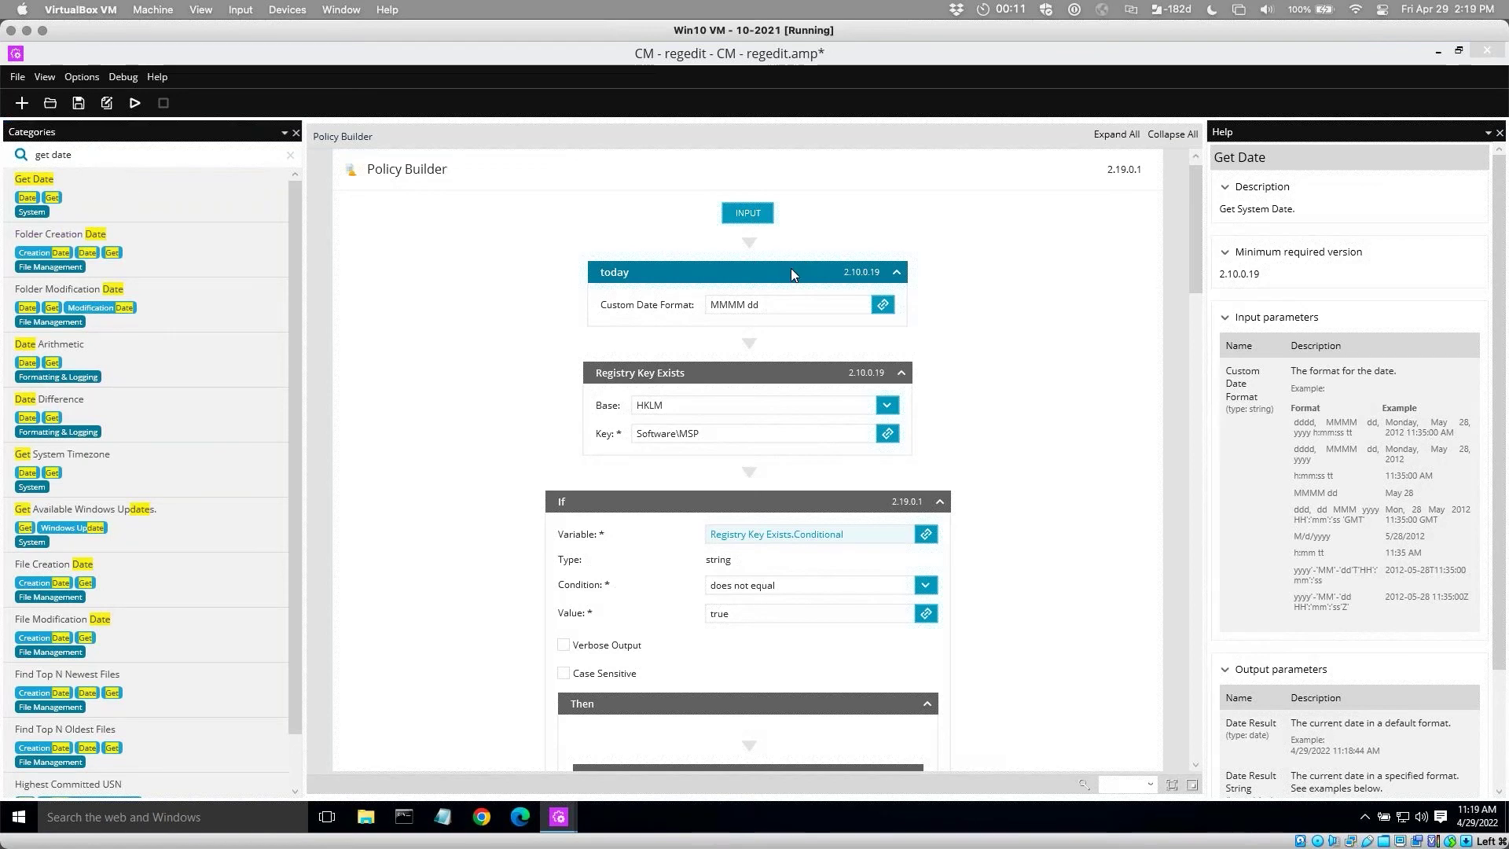
pyautogui.click(881, 306)
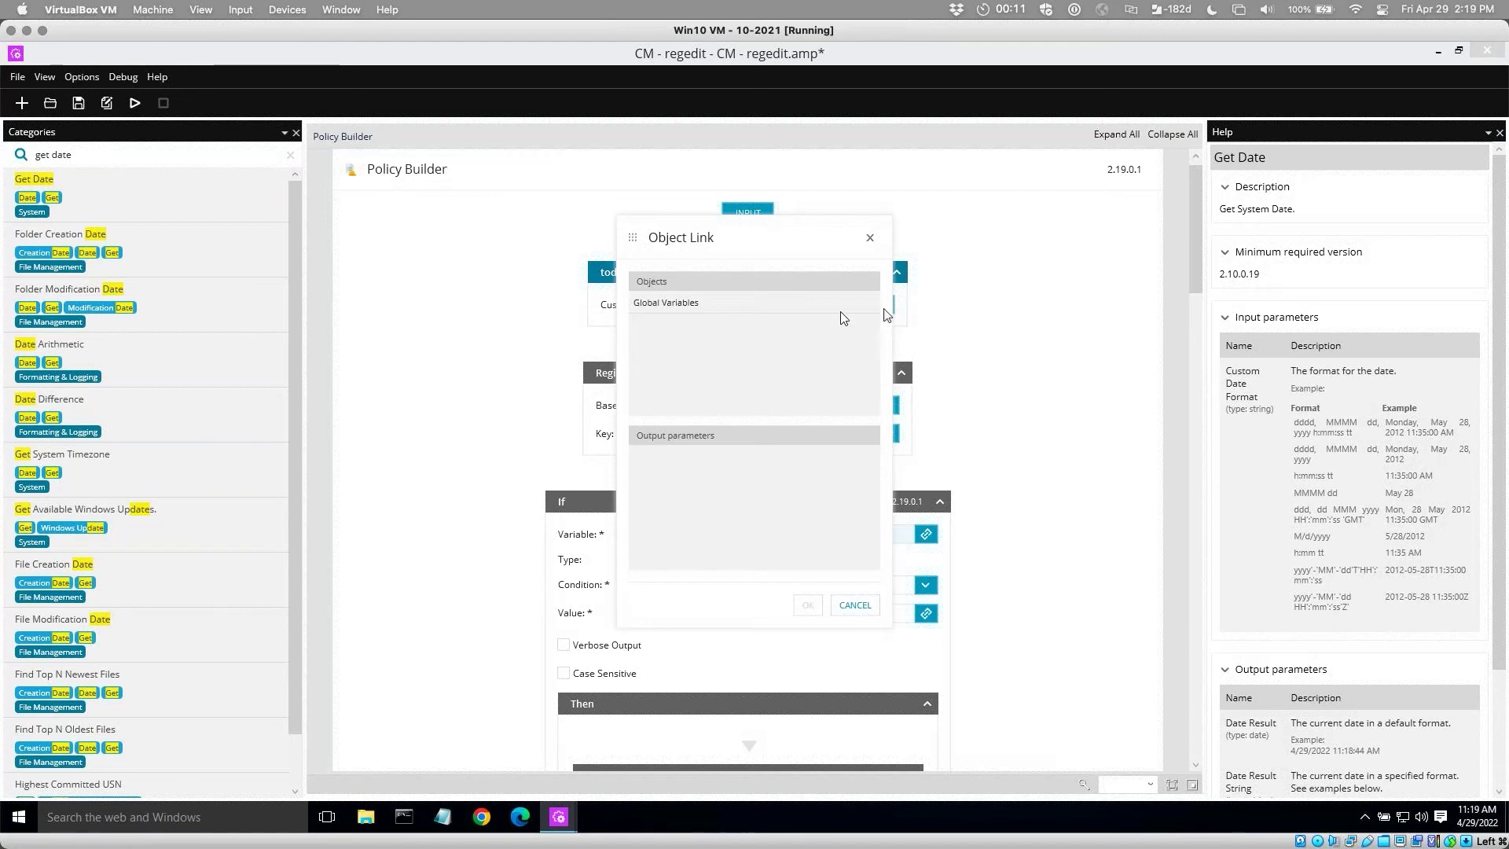
pyautogui.click(871, 236)
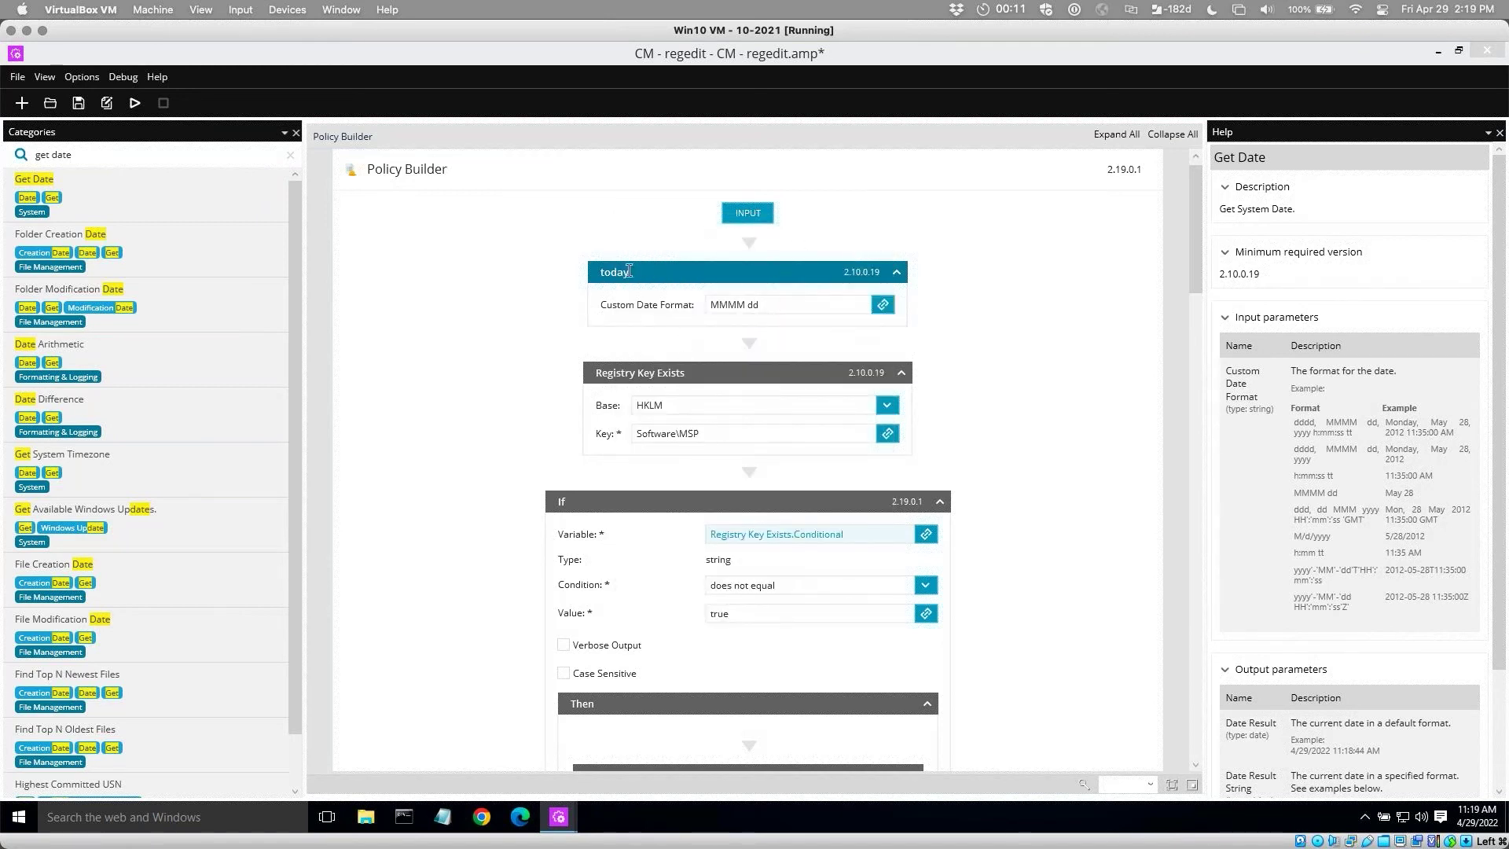
pyautogui.click(726, 304)
pyautogui.click(816, 307)
pyautogui.click(706, 381)
pyautogui.moveTo(1195, 243); pyautogui.dragTo(1192, 252)
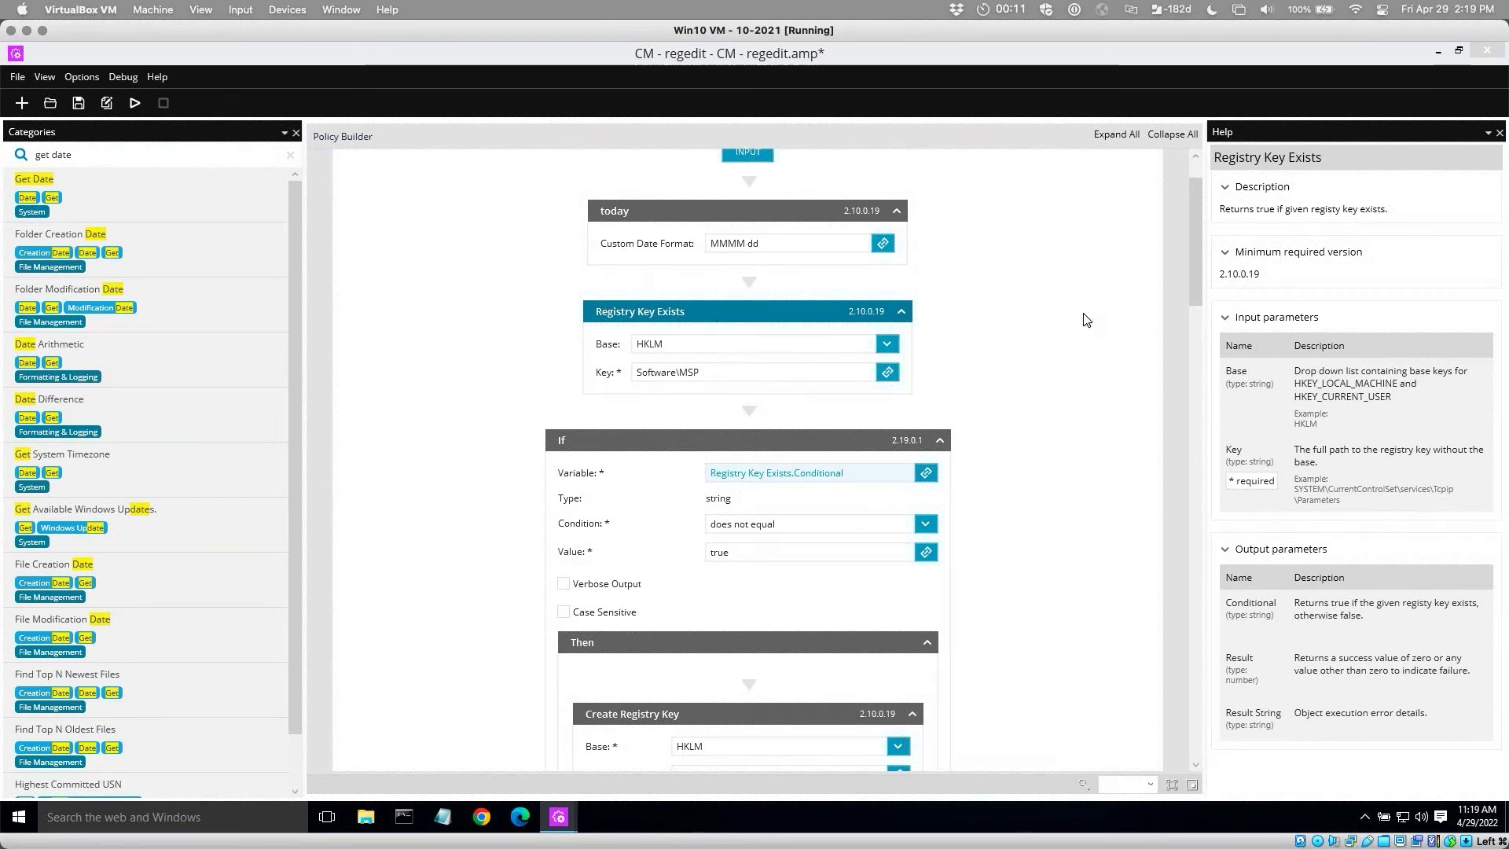
pyautogui.scroll(3, 1195, 275)
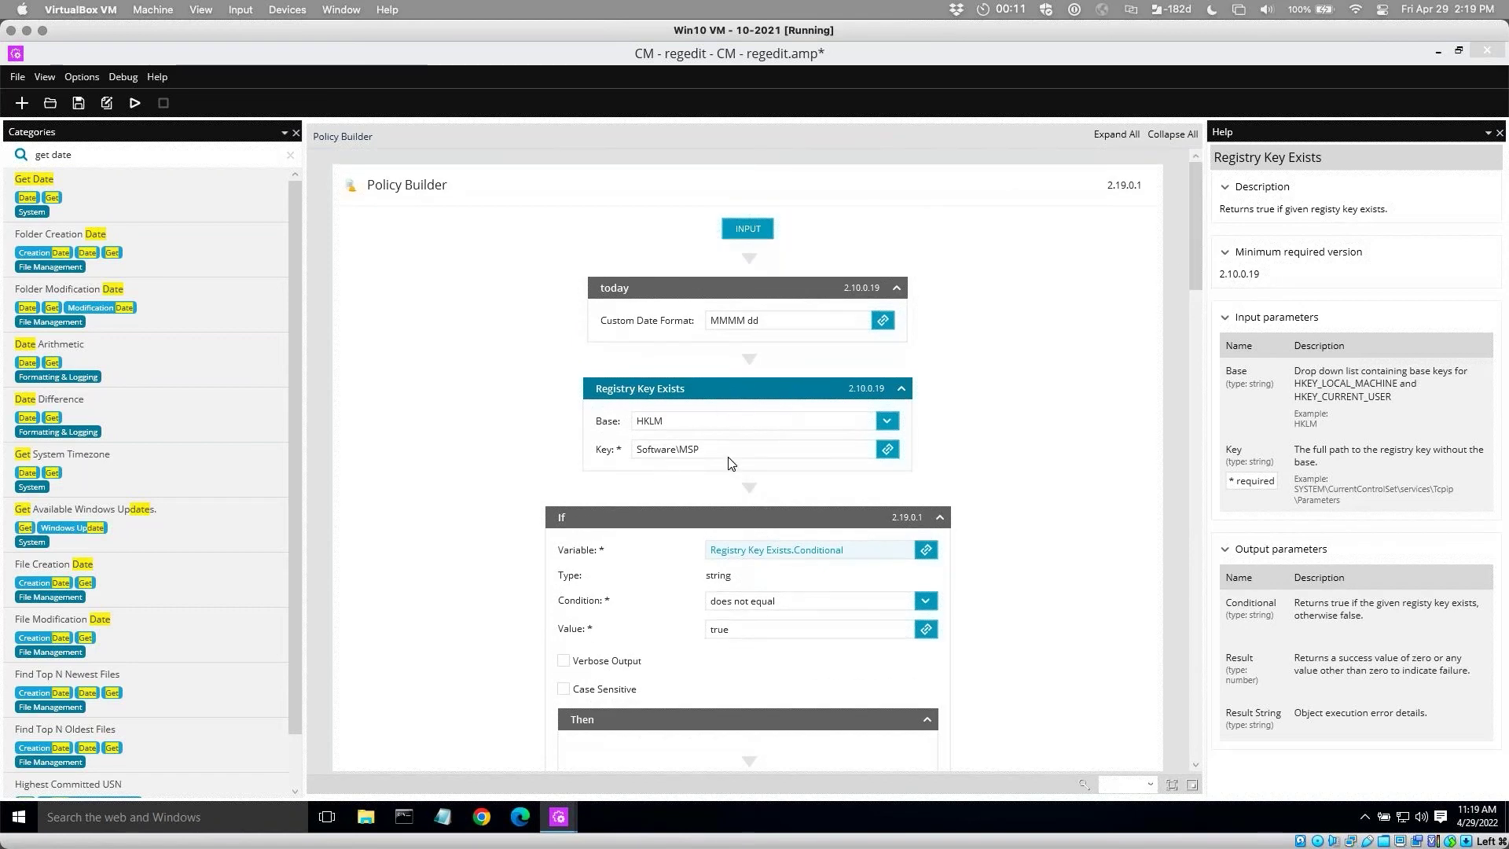
# Start a new string global variable named gvRegKey with the display name Registry Key.
pyautogui.doubleClick(695, 452)
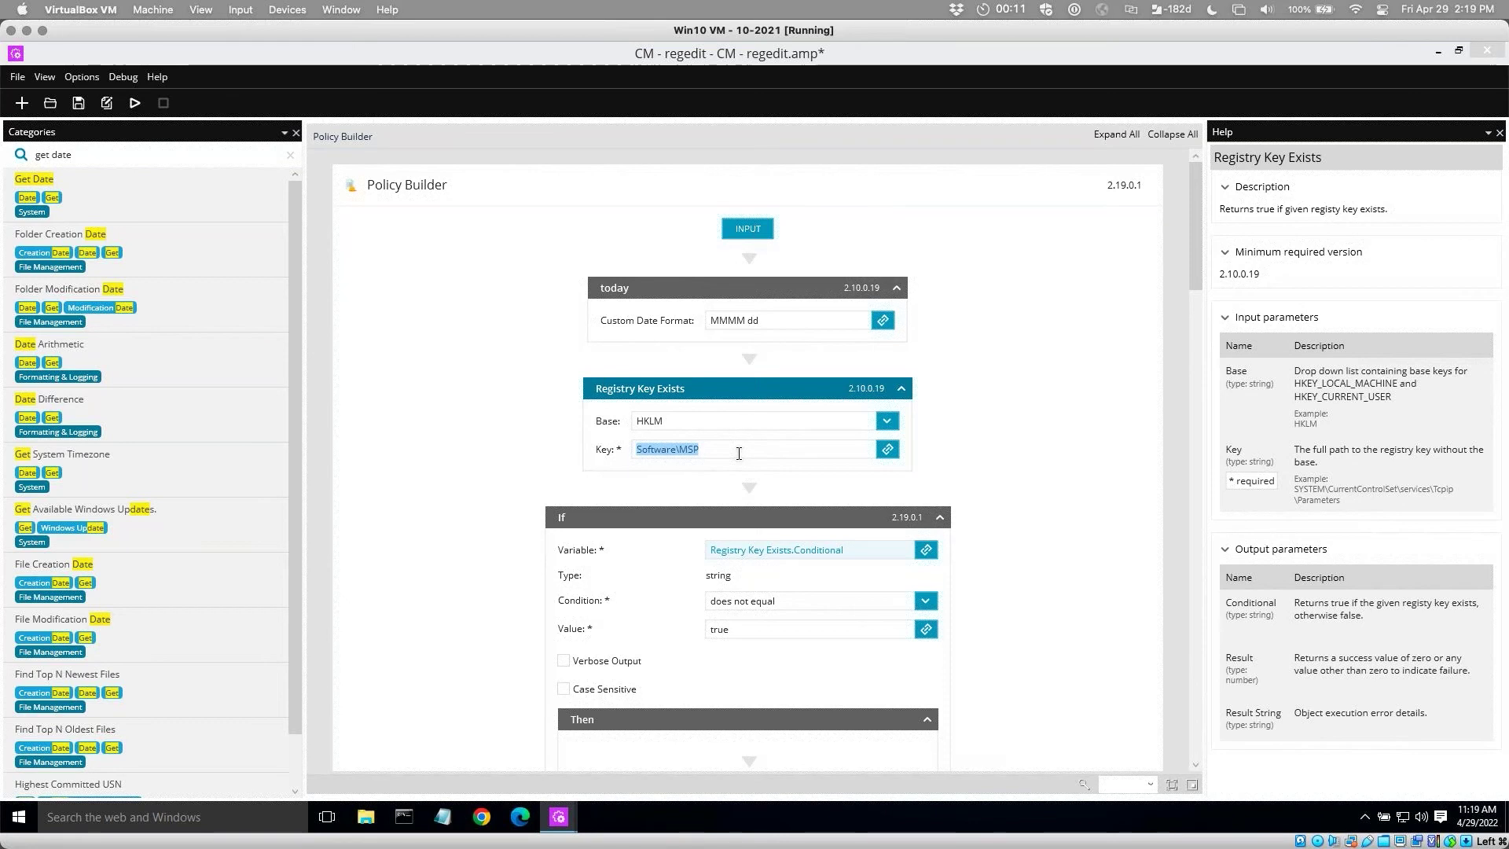
pyautogui.click(752, 230)
pyautogui.click(723, 321)
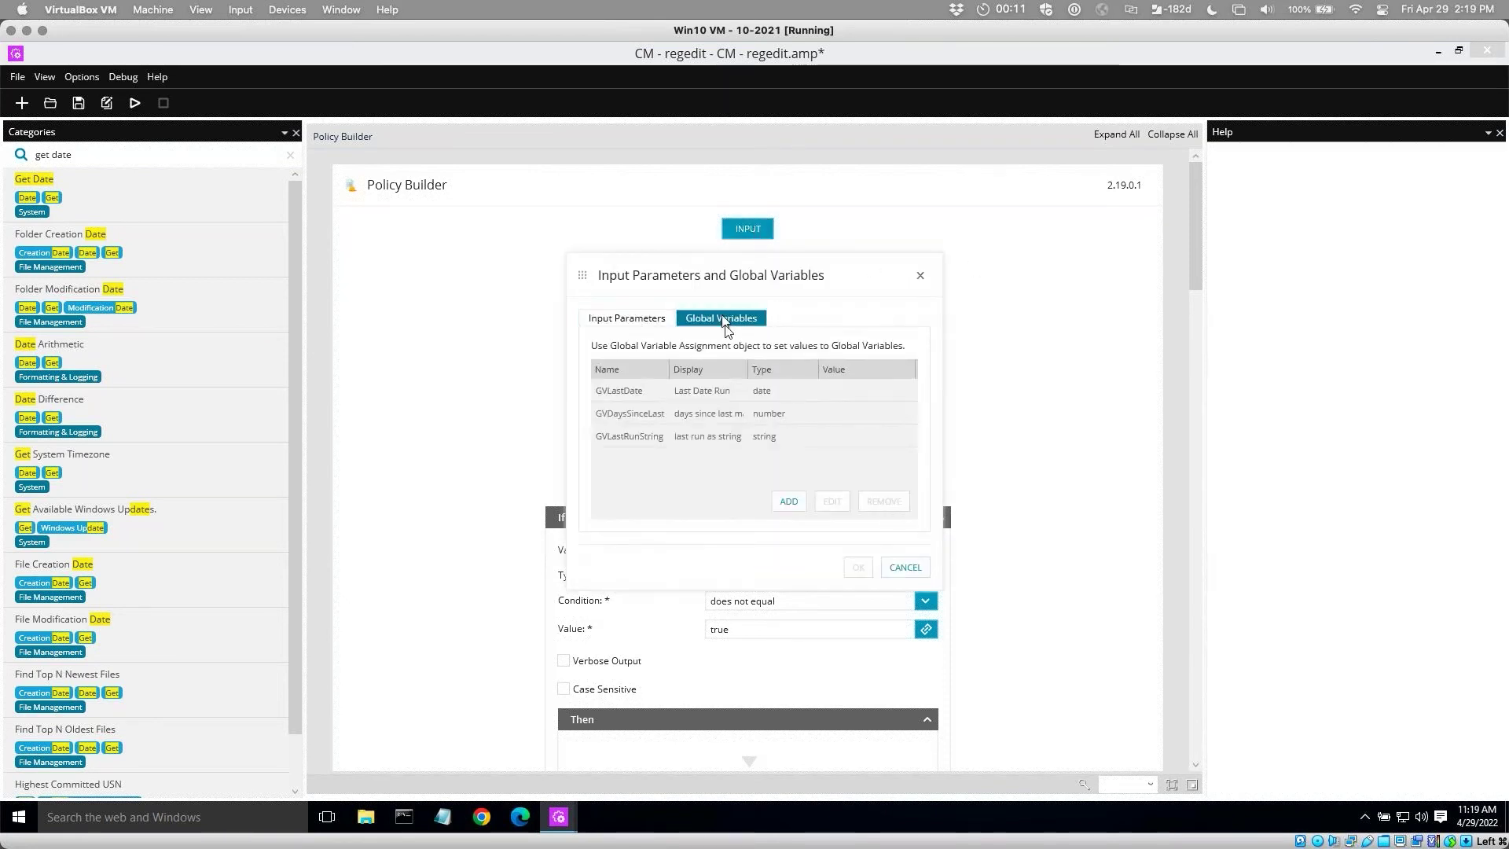
pyautogui.click(789, 501)
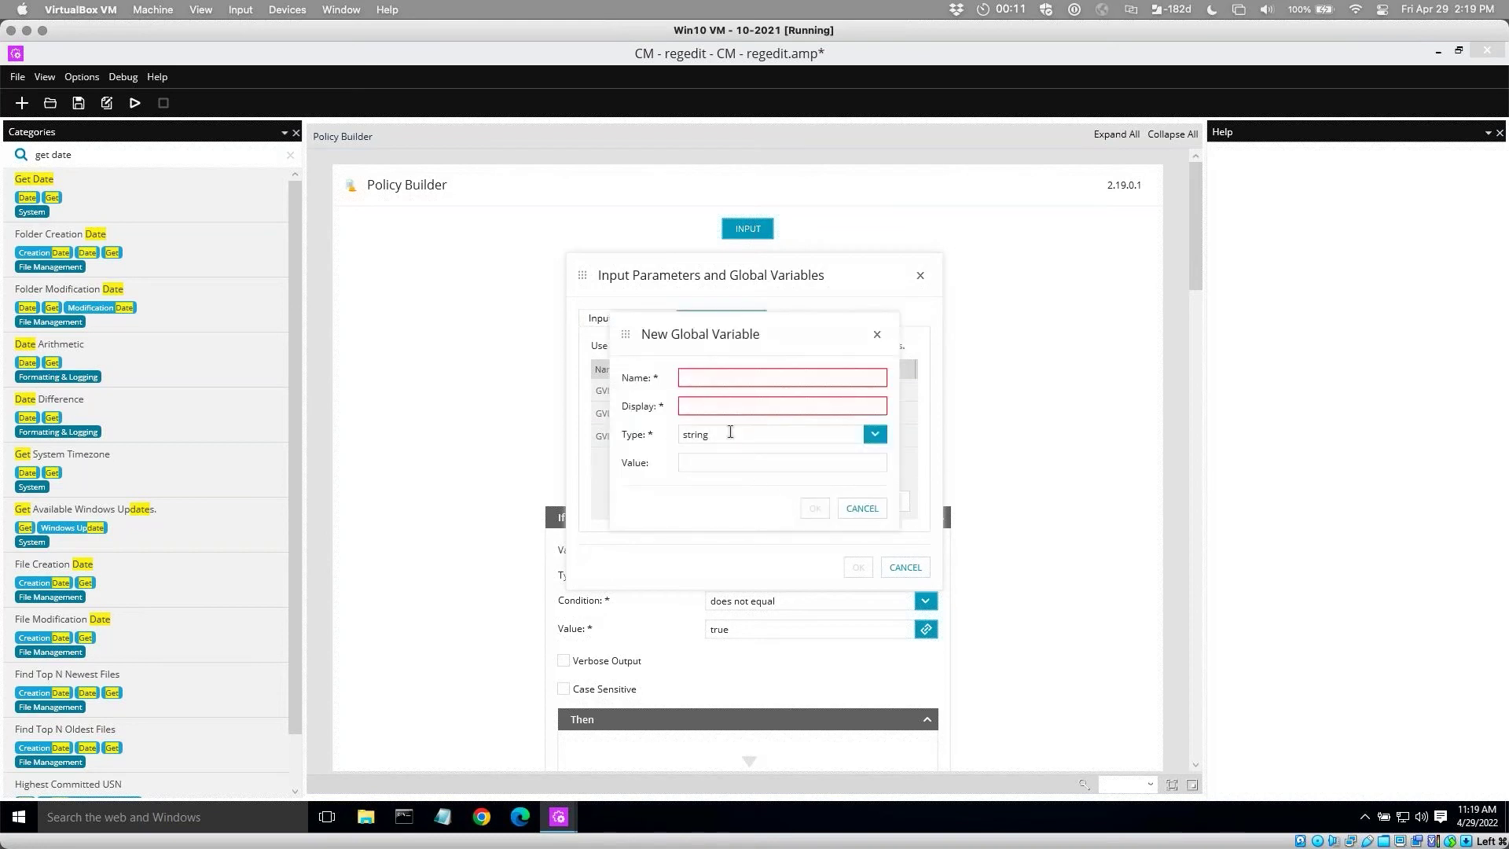
pyautogui.click(700, 376)
pyautogui.write('g')
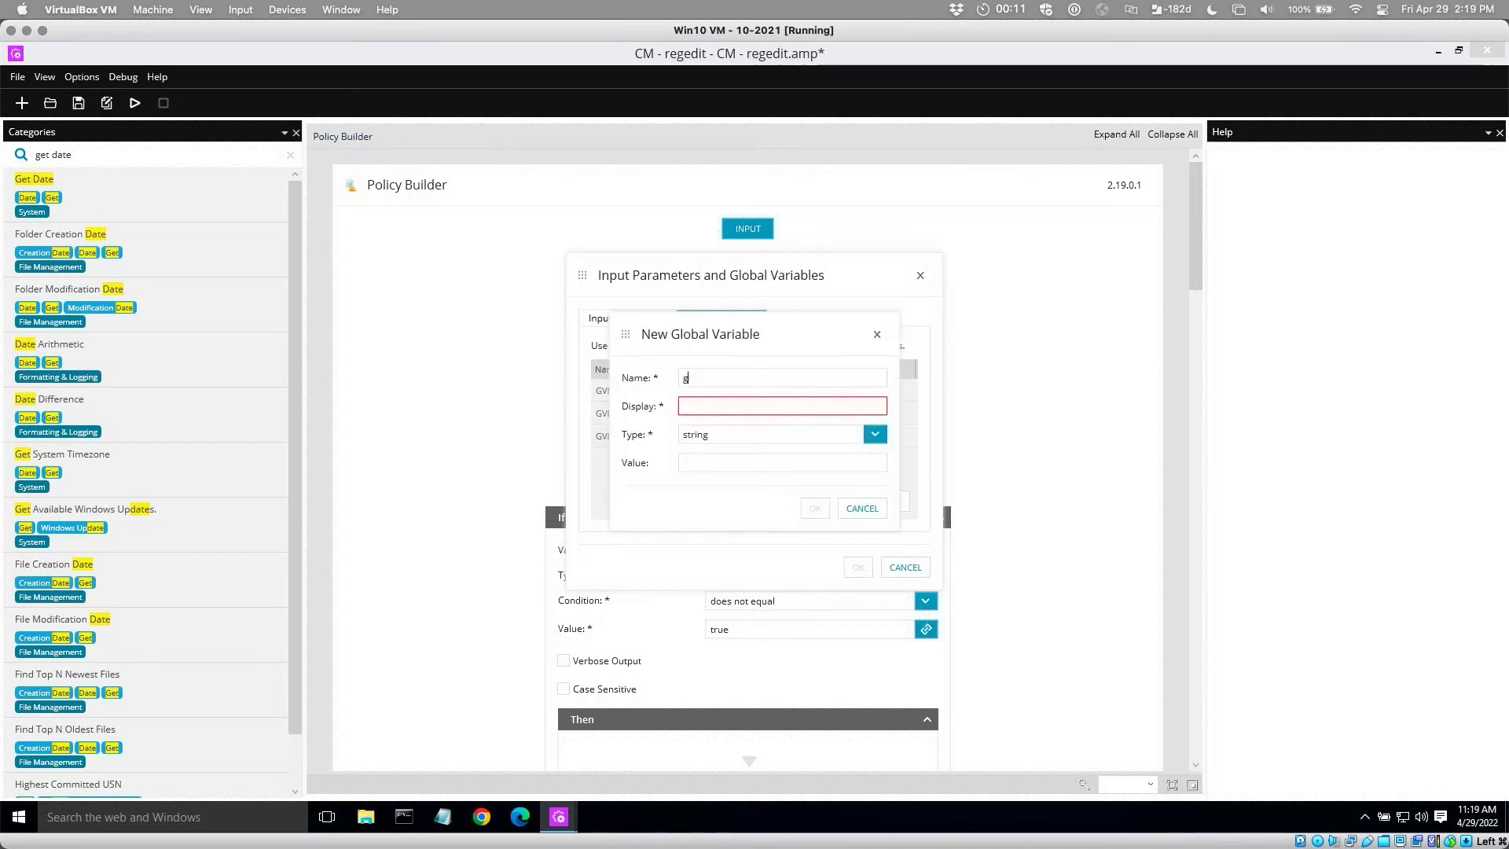
pyautogui.write('vRegKey')
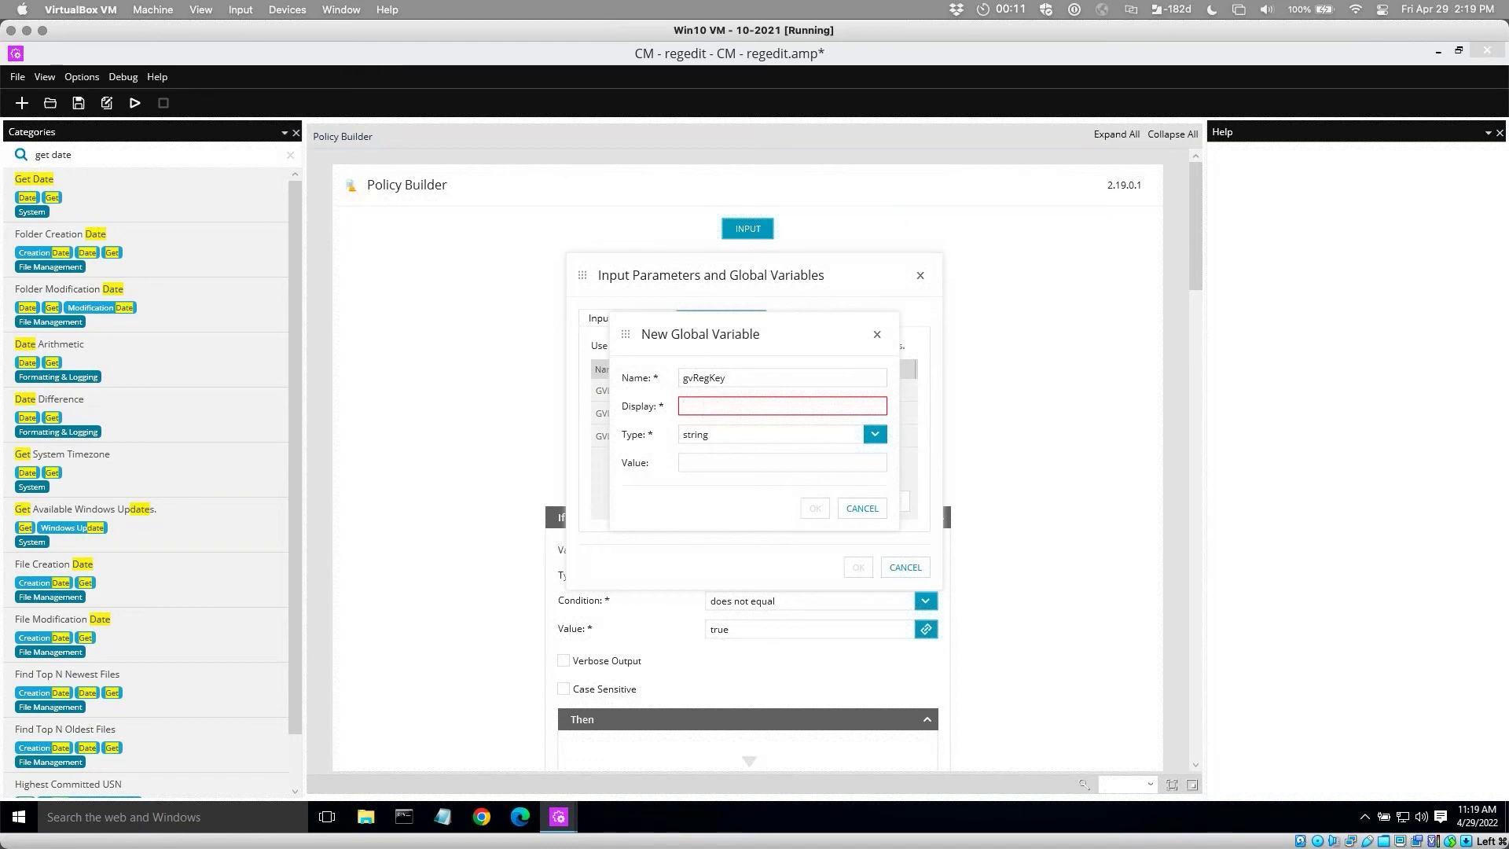
pyautogui.write('Regiustry Key')
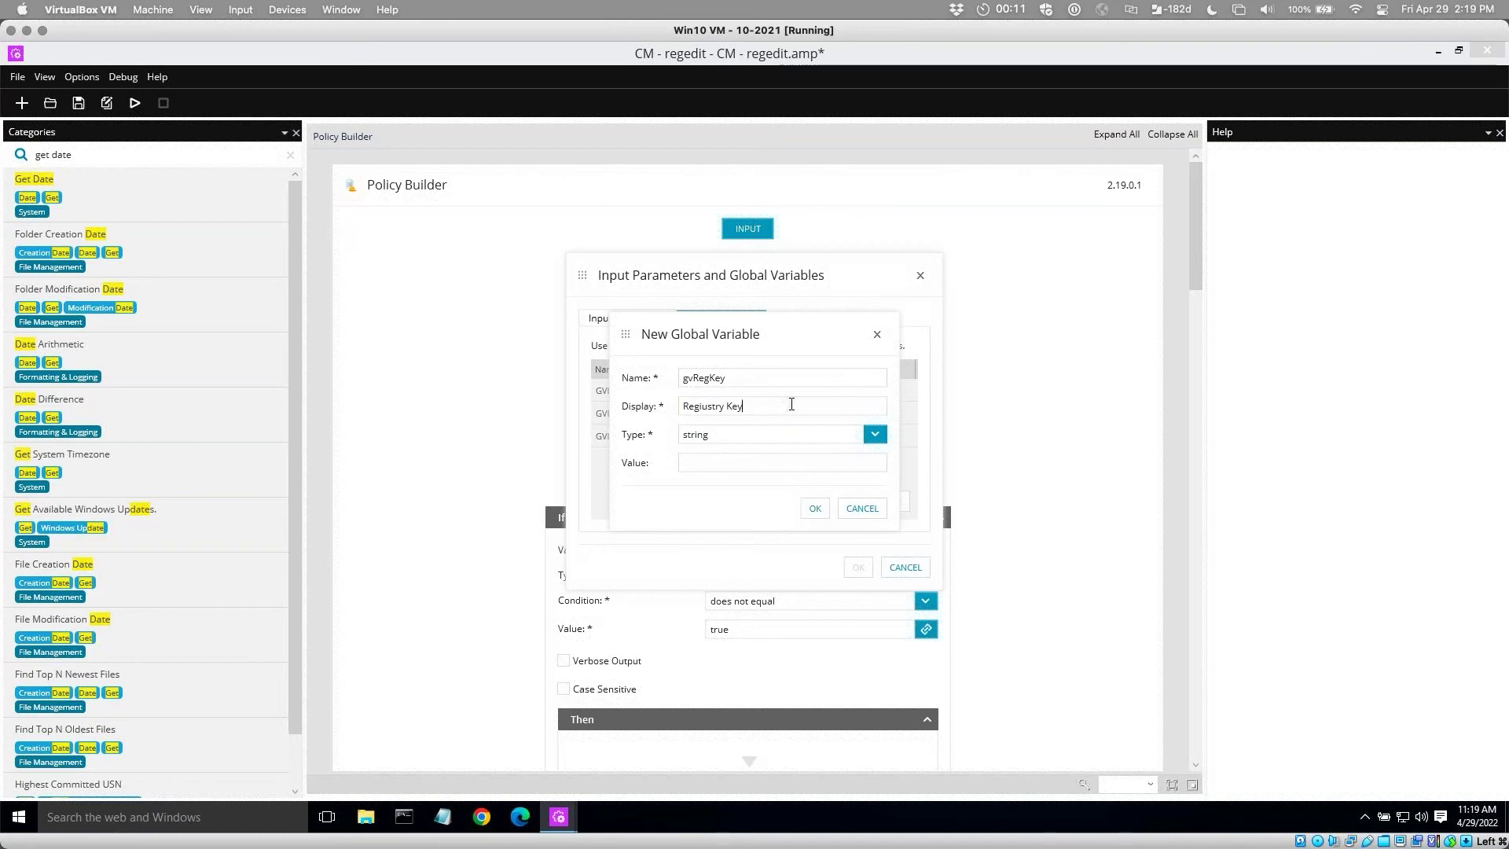
pyautogui.click(709, 405)
pyautogui.press('BackSpace')
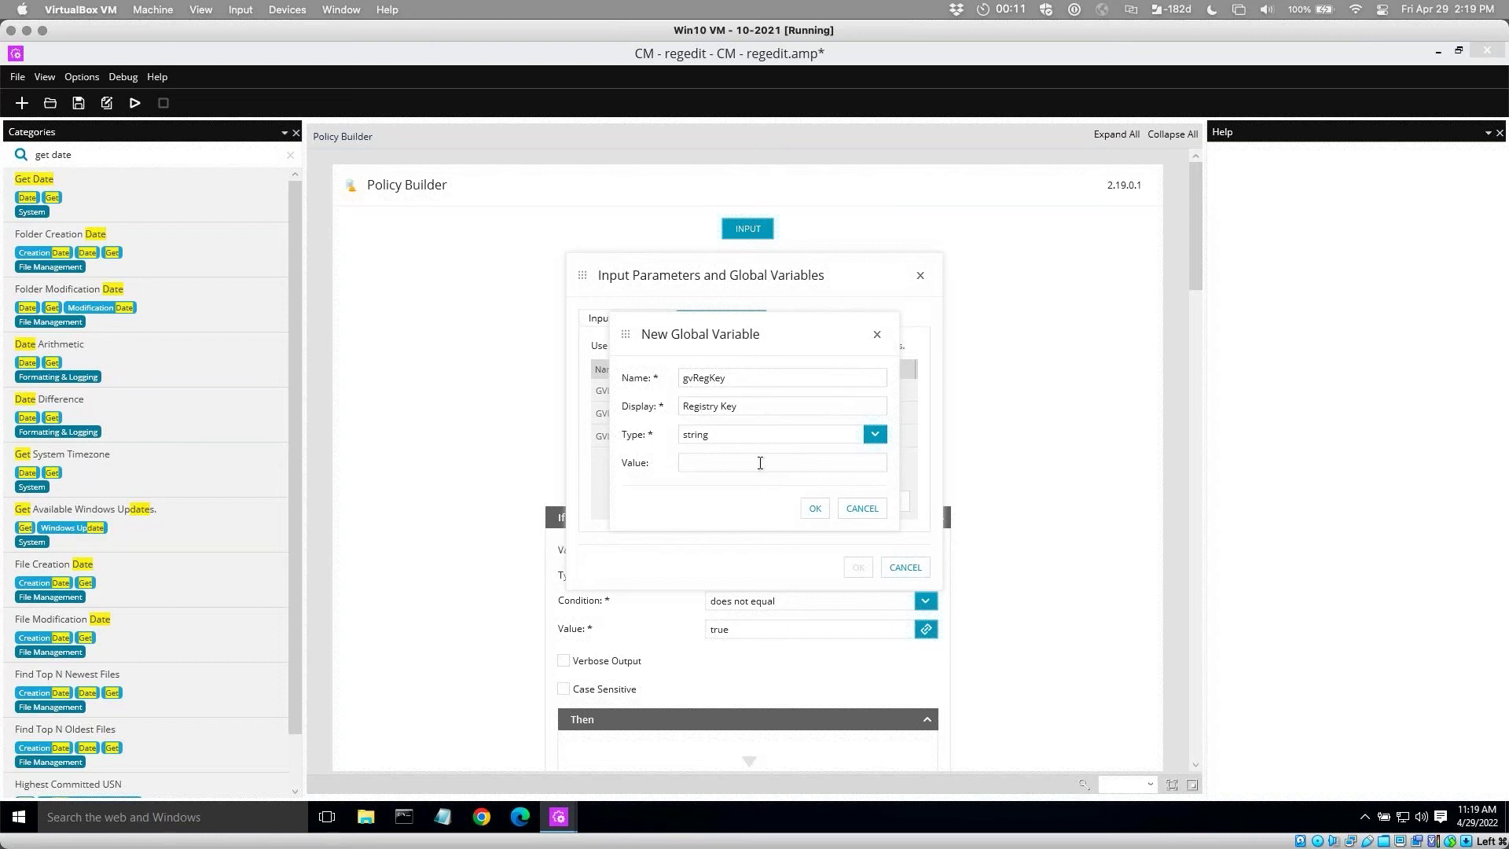
# Set the value of the gvRegKey variable to Software\MSP and save the global variables.
pyautogui.click(760, 463)
pyautogui.write('Software\\MSP')
pyautogui.click(816, 509)
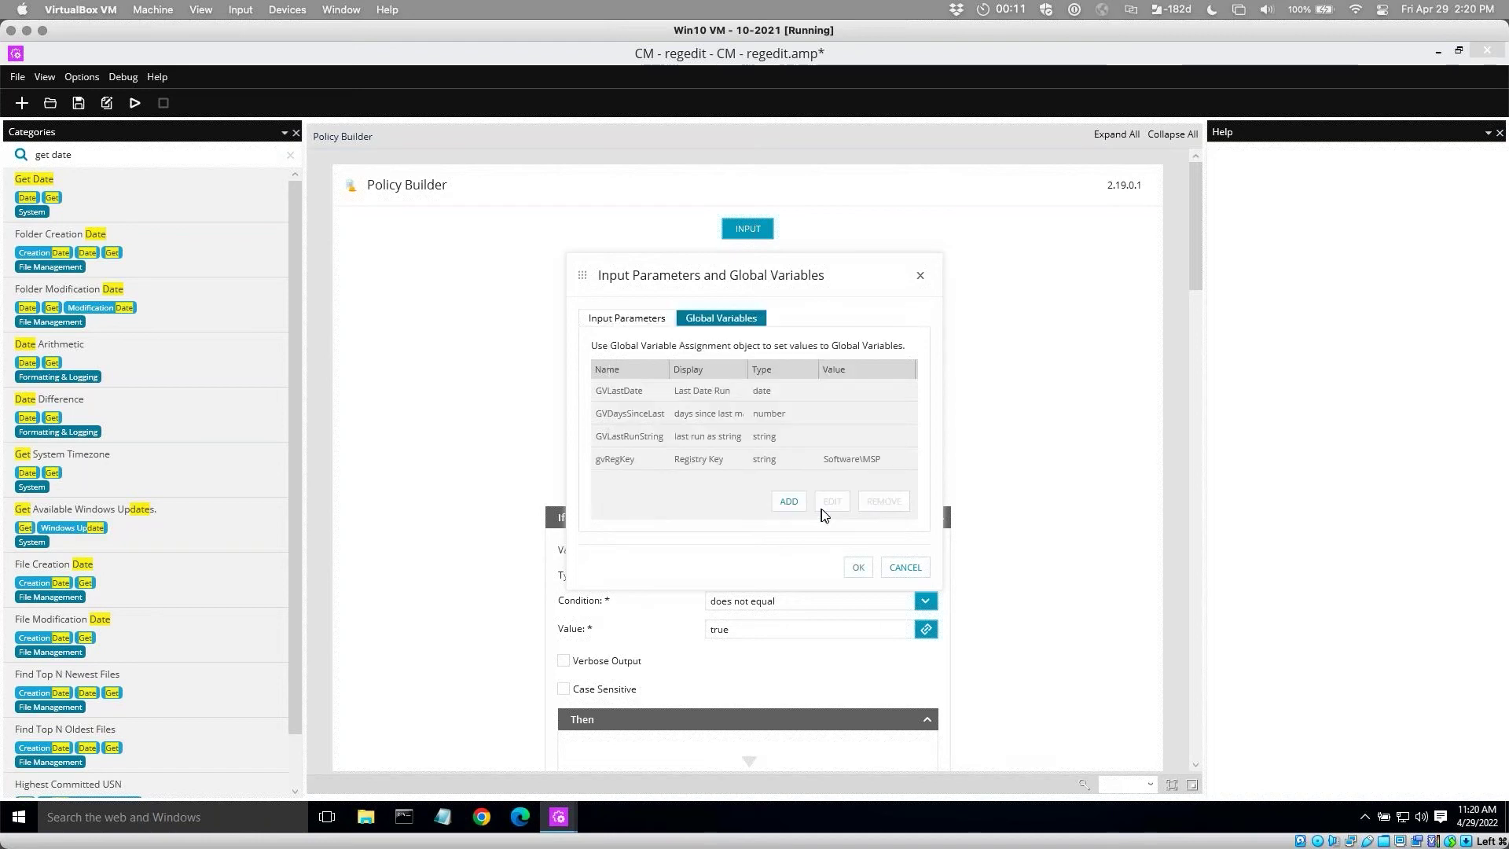
pyautogui.click(858, 568)
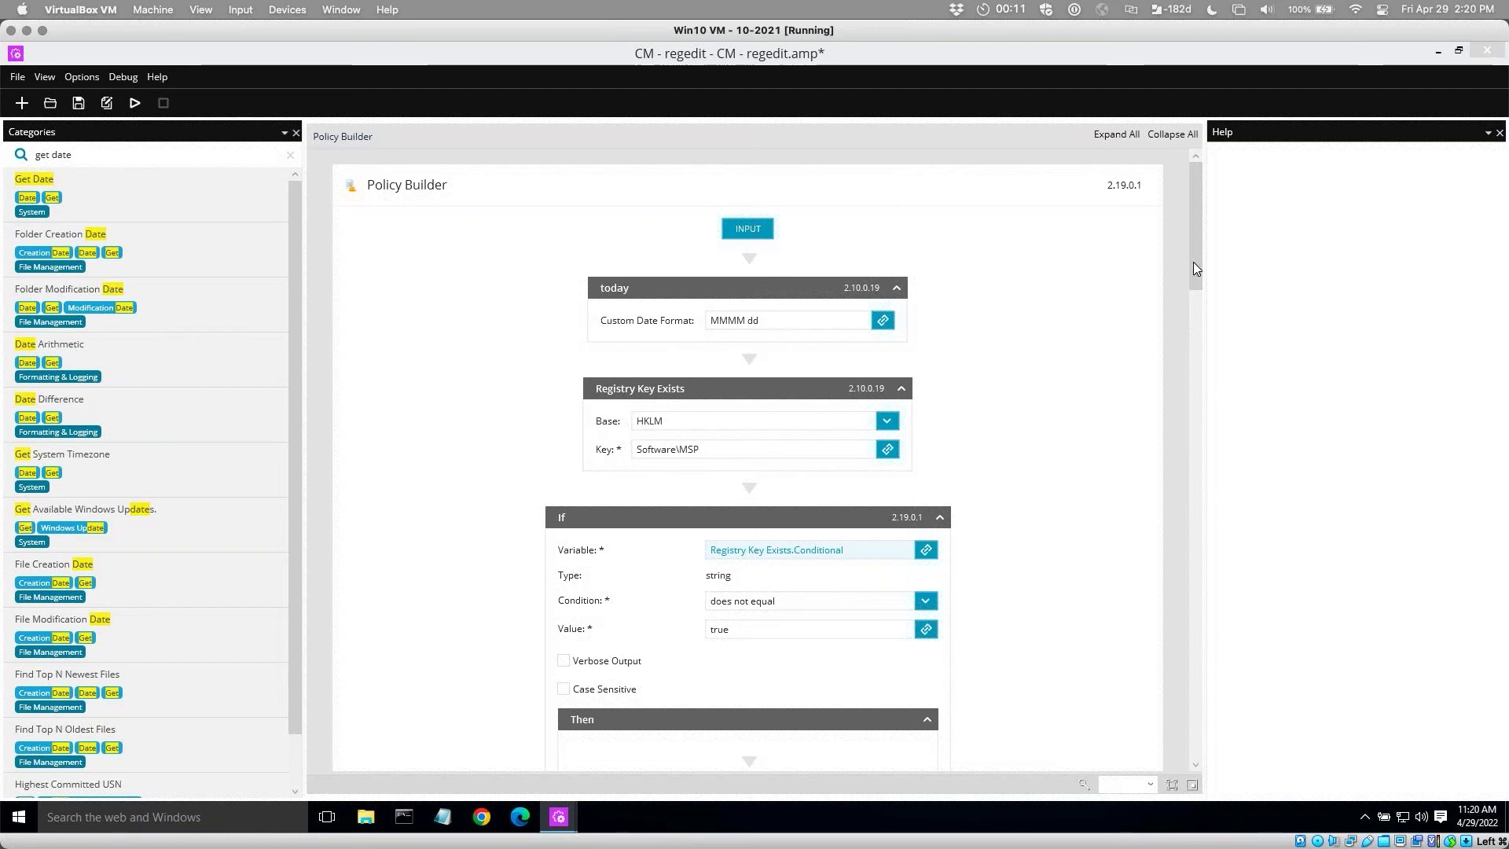
# Link the Key of the Registry Key Exists object to the Registry Key global variable.
pyautogui.click(888, 450)
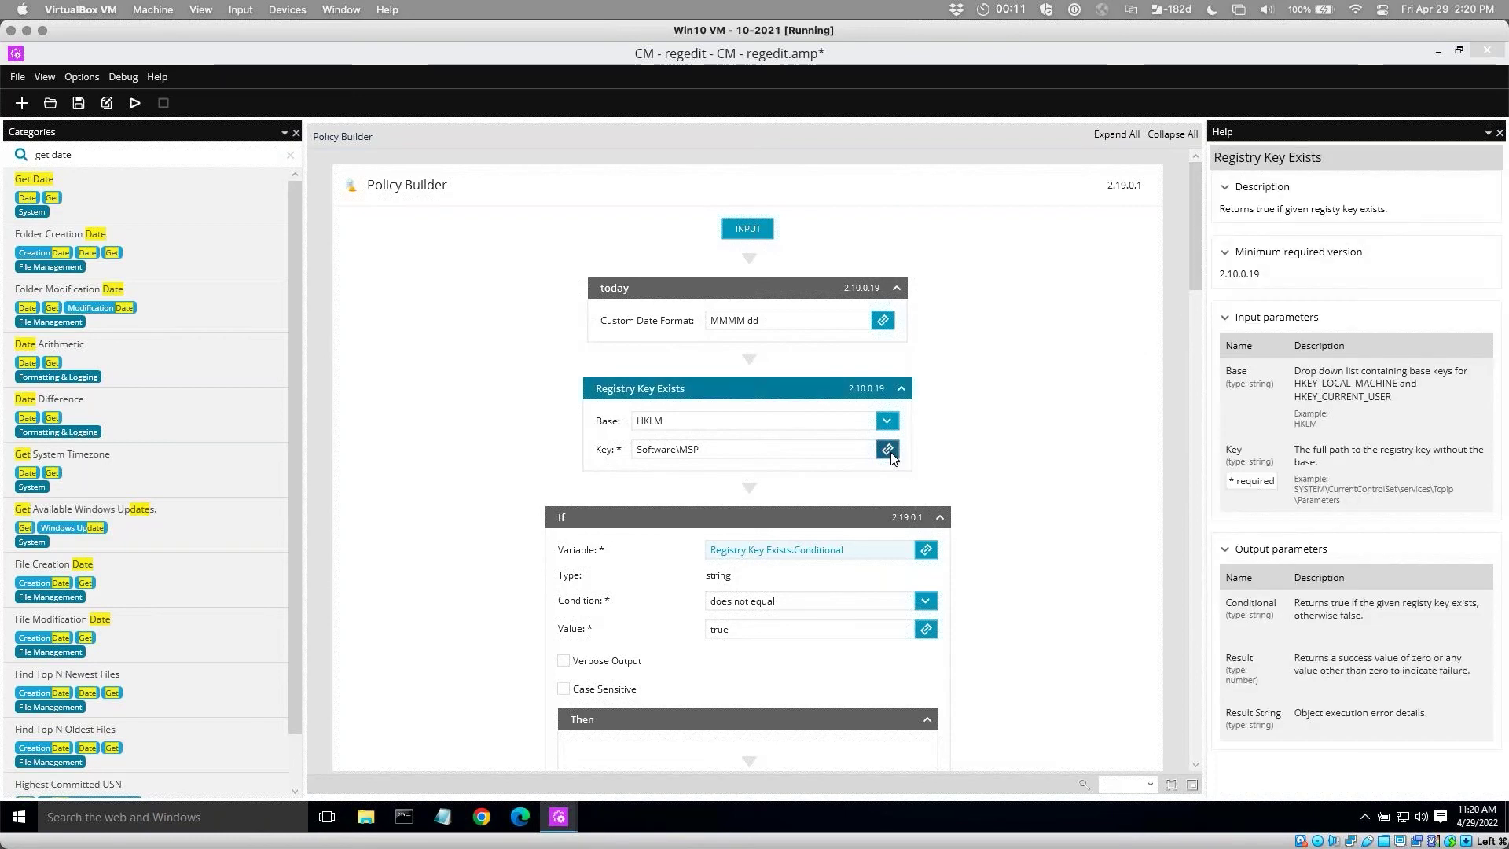
pyautogui.click(681, 304)
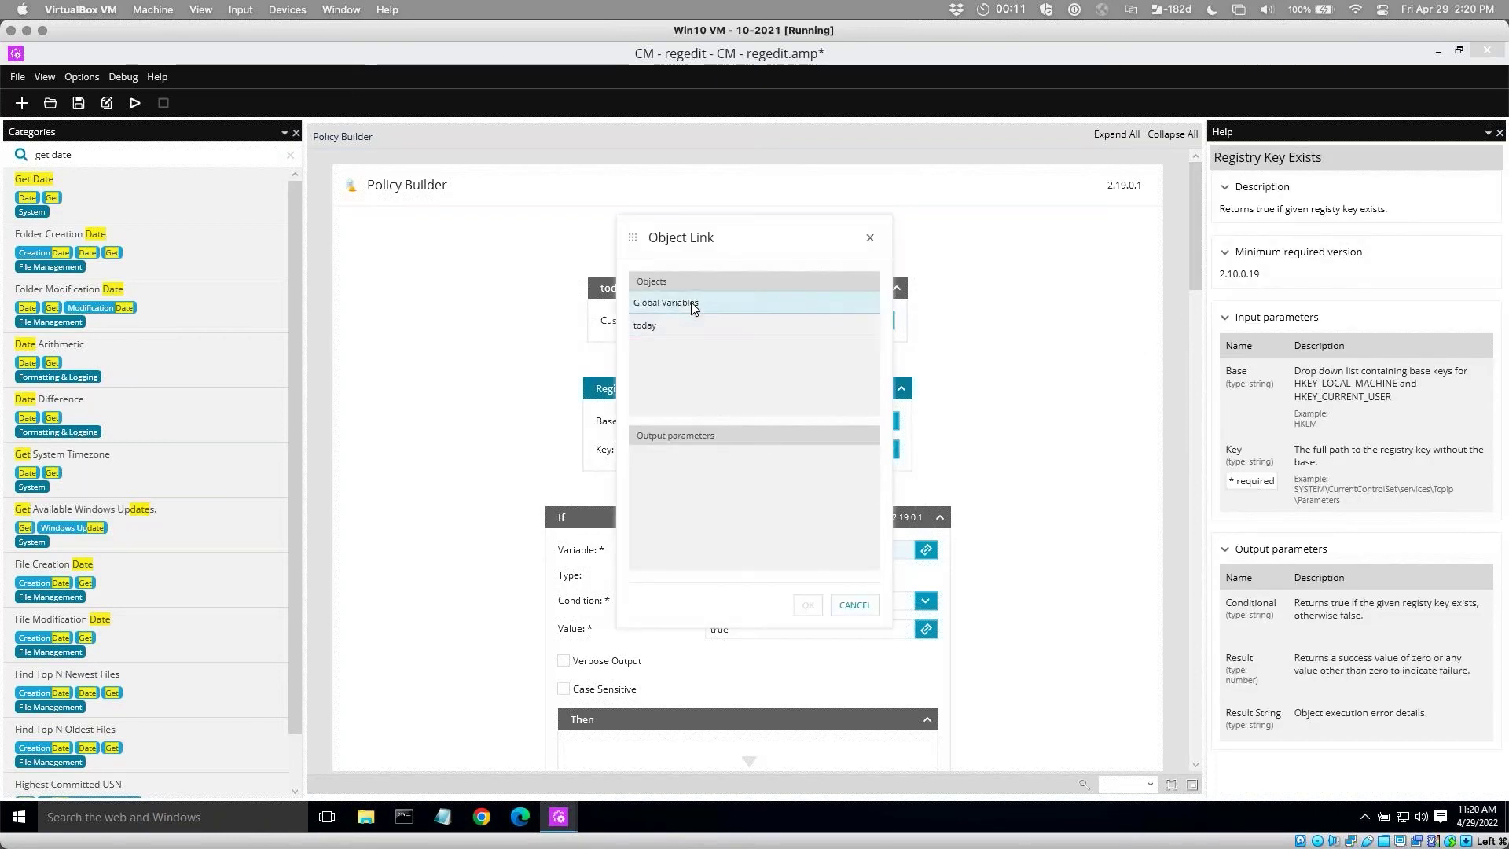
pyautogui.click(664, 481)
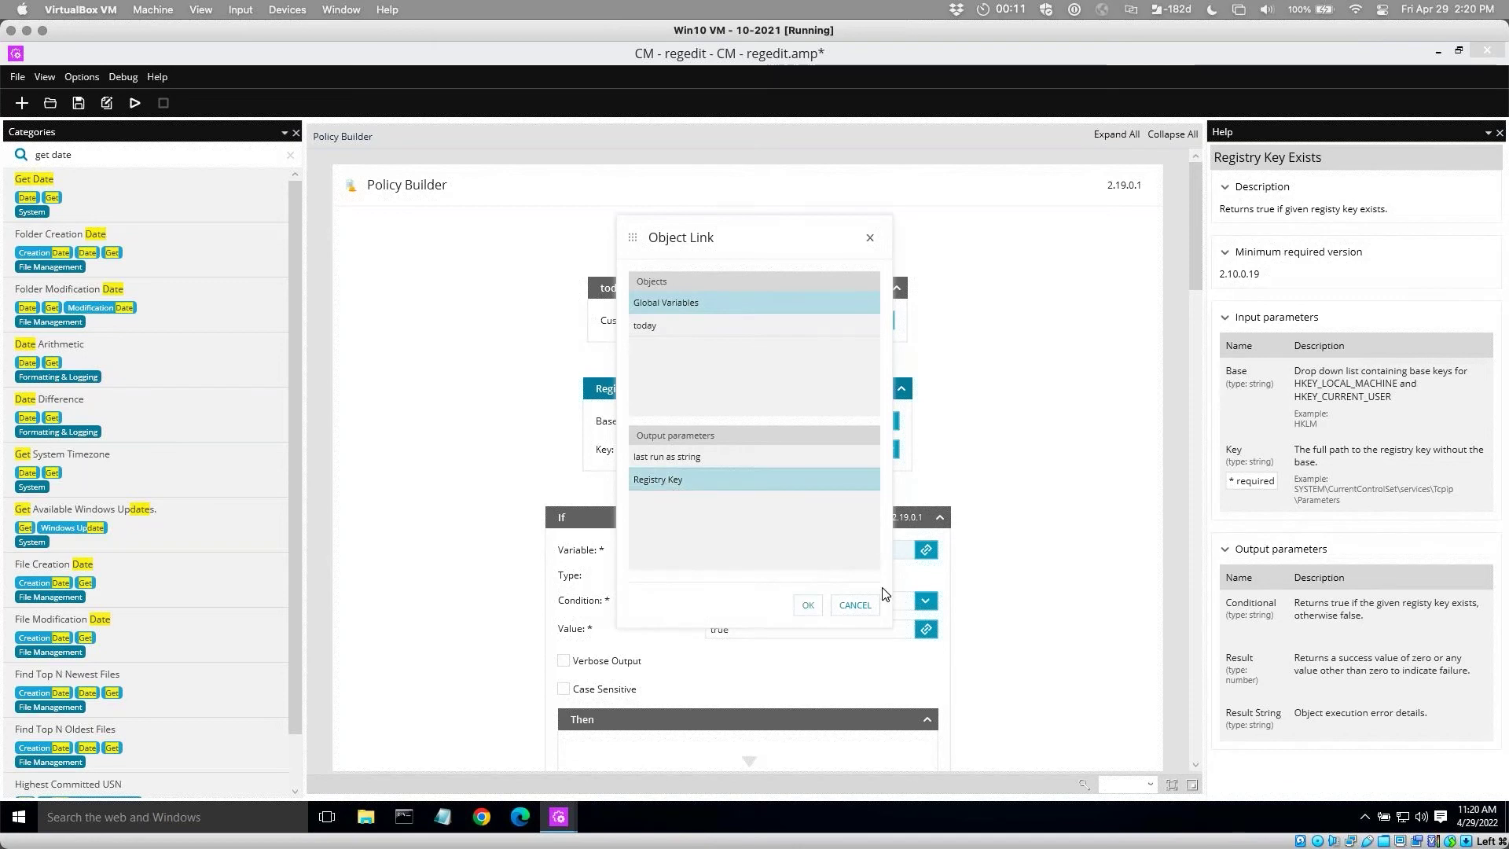
pyautogui.click(809, 605)
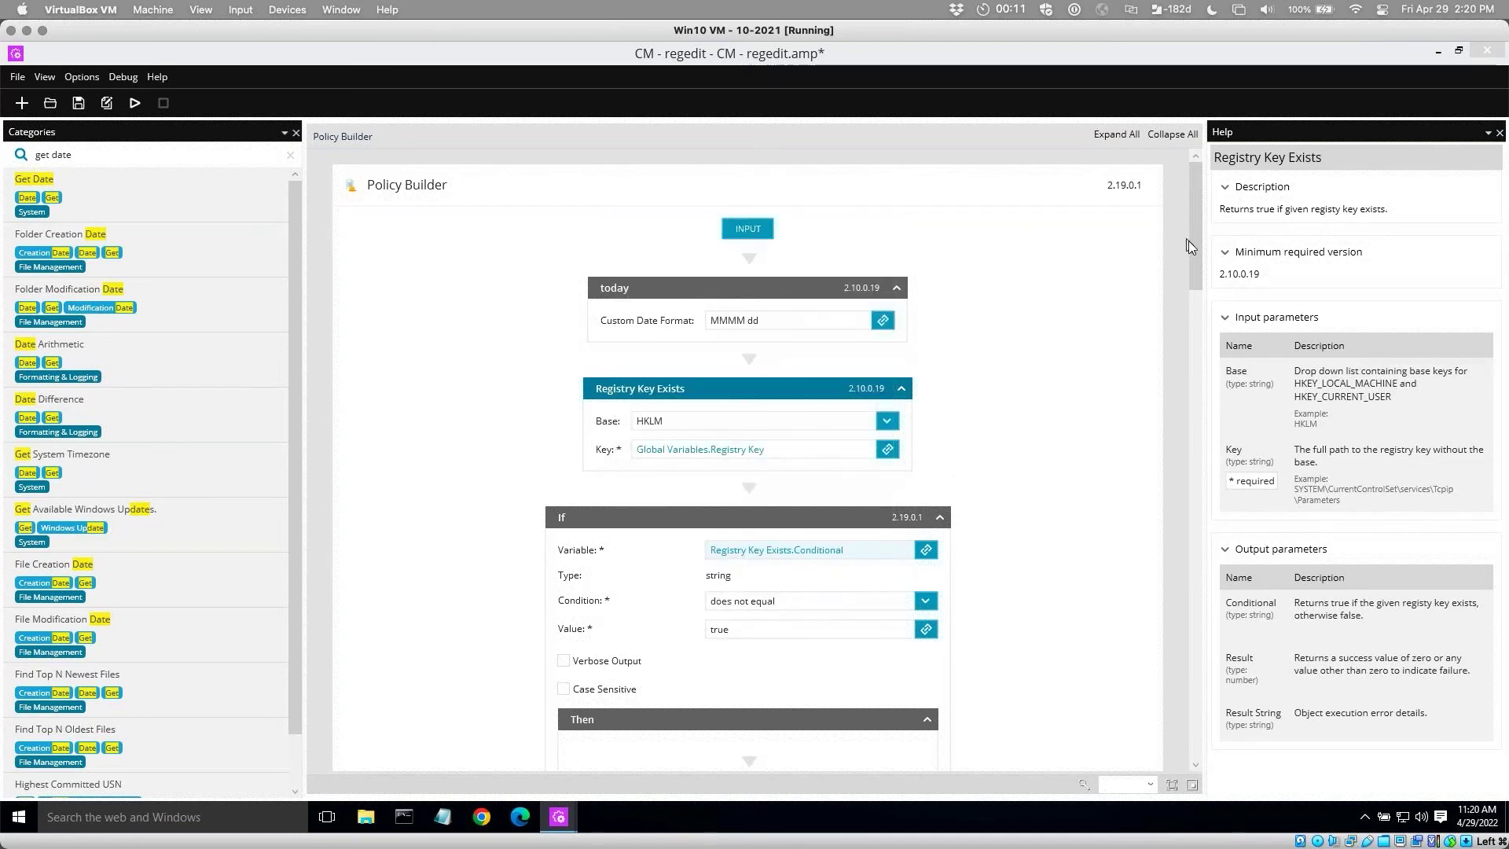
# Examine the If condition on the registry key check and the Create Registry Key object in its Then branch.
pyautogui.scroll(-1, 1195, 252)
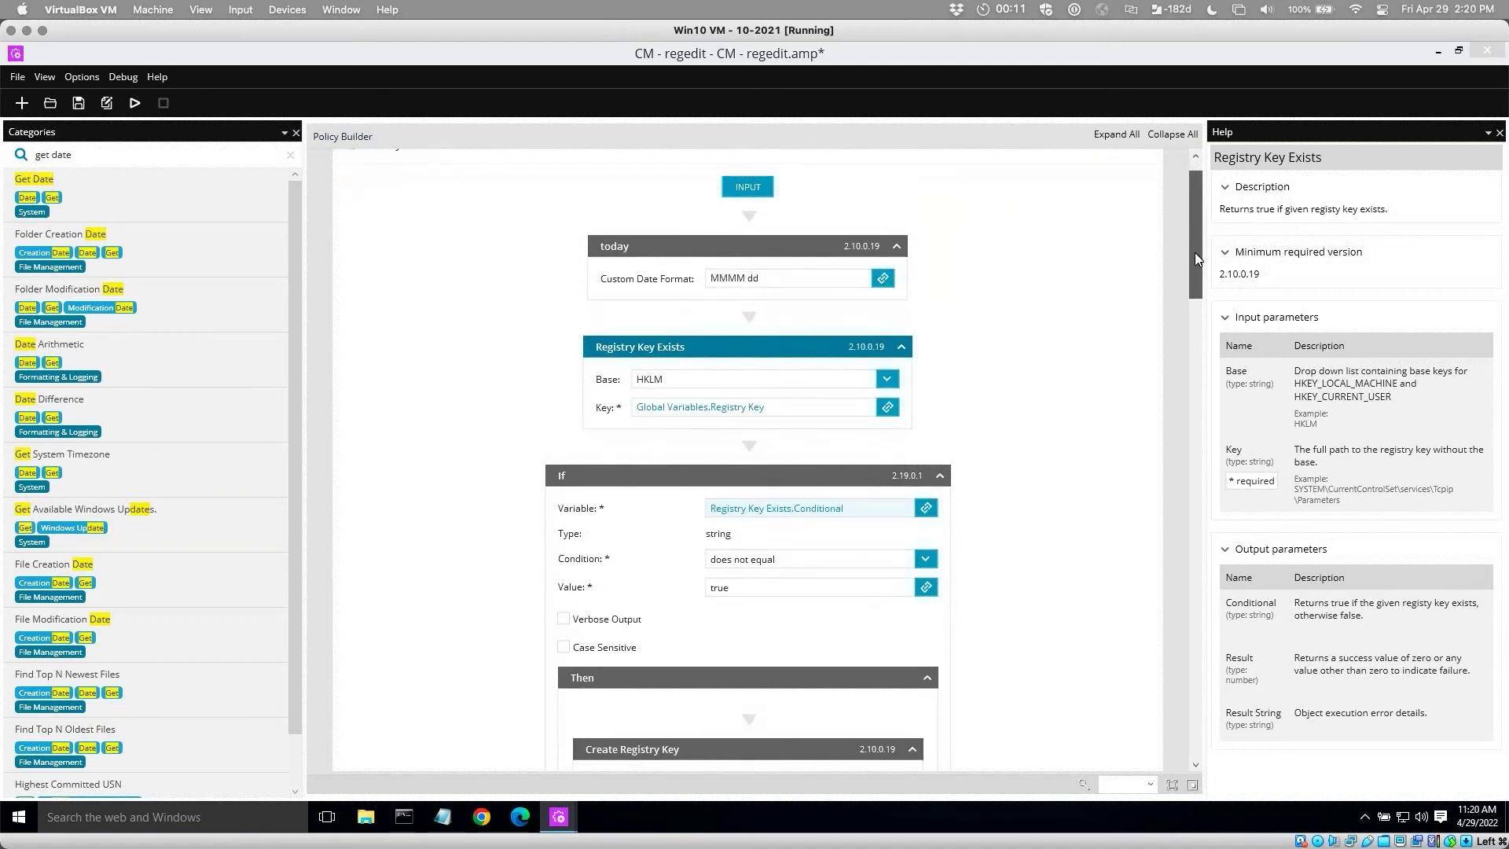
pyautogui.moveTo(1196, 257); pyautogui.dragTo(1199, 294)
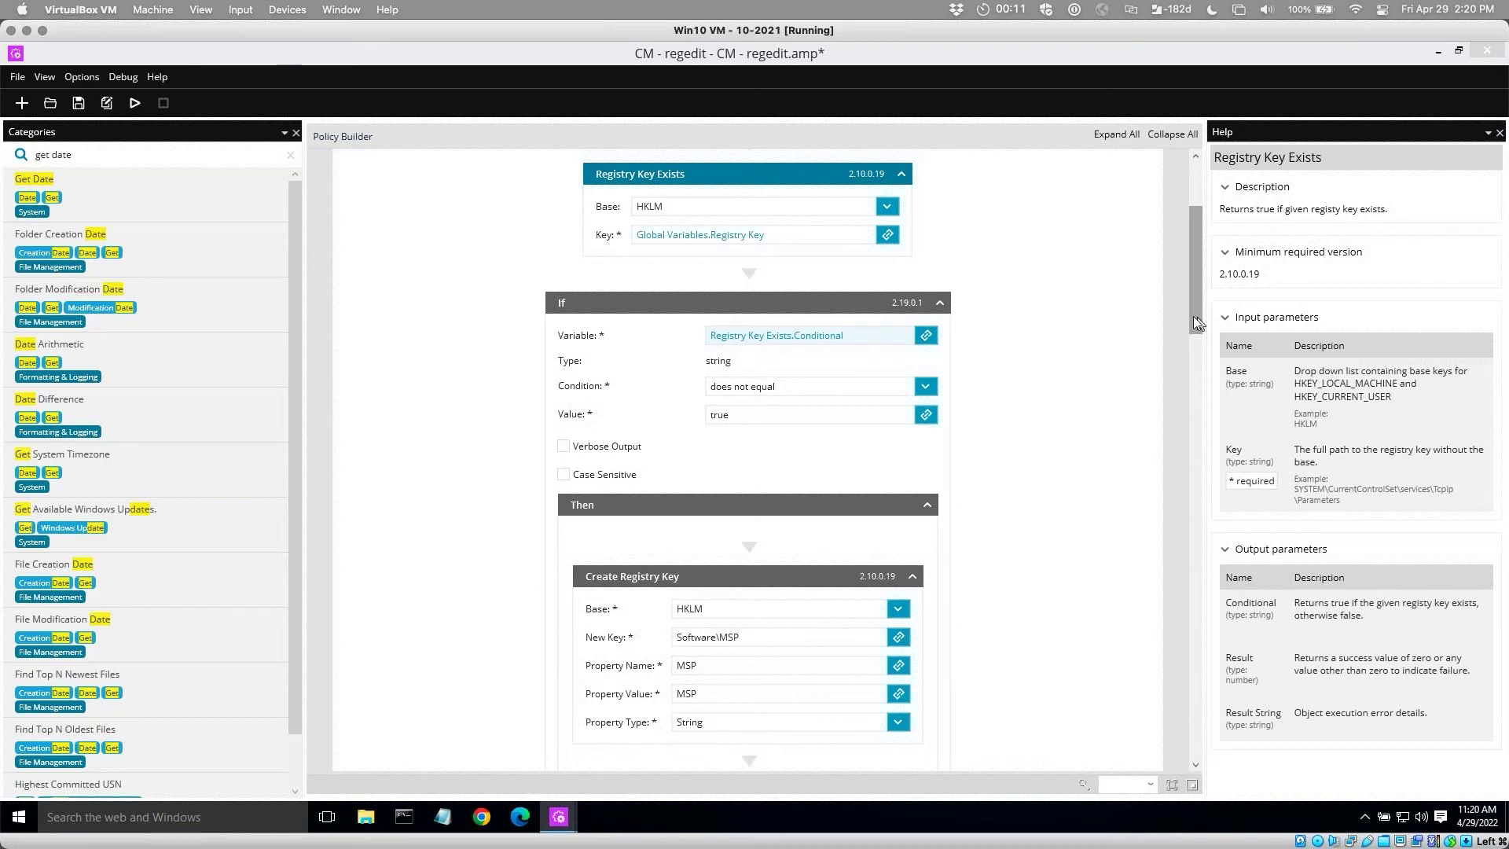
pyautogui.moveTo(1195, 283); pyautogui.dragTo(1190, 275)
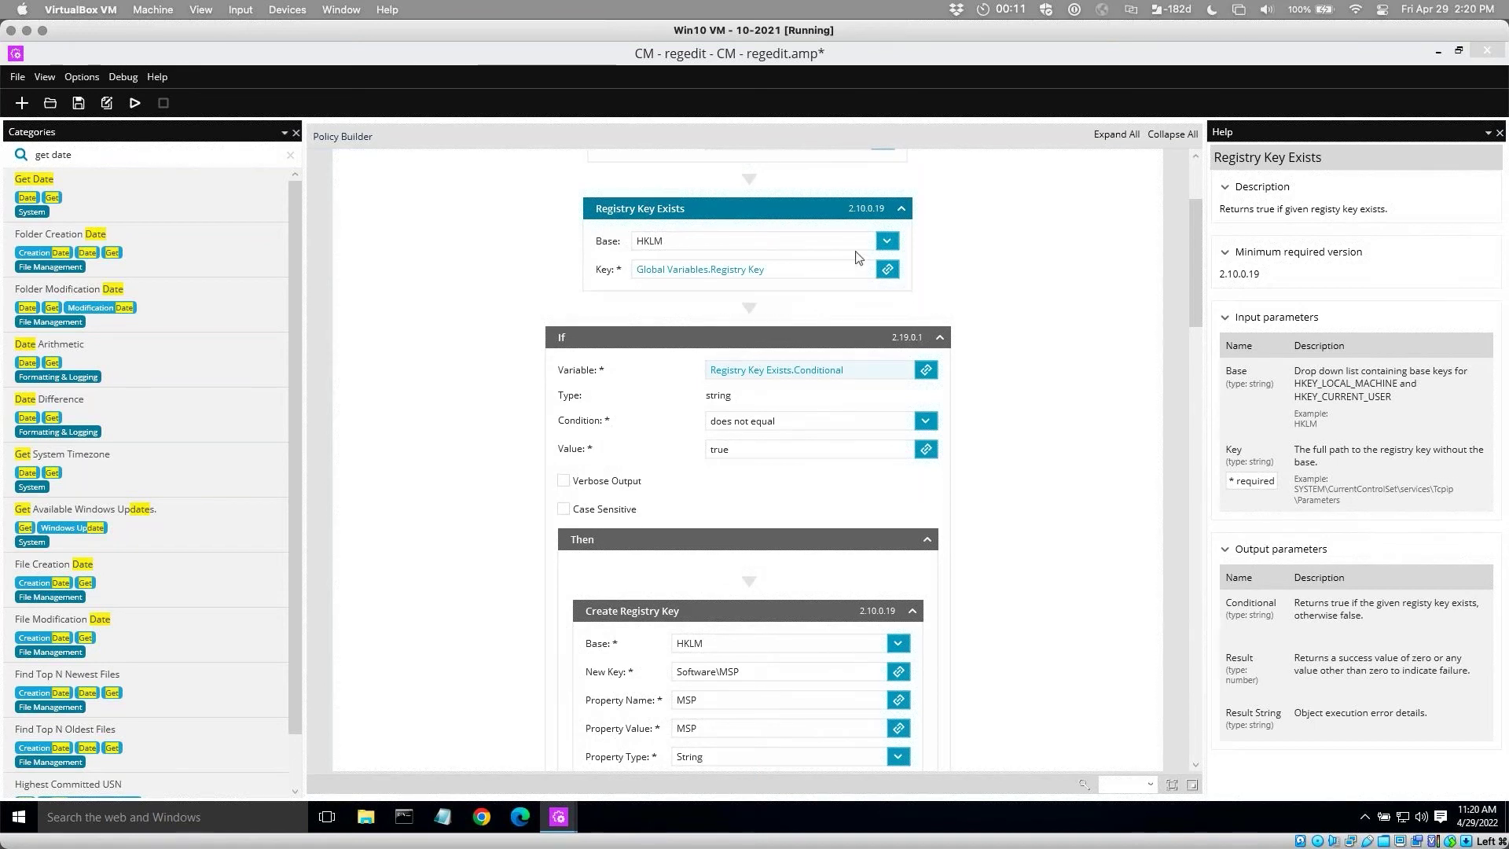
pyautogui.click(767, 337)
pyautogui.scroll(-1, 767, 336)
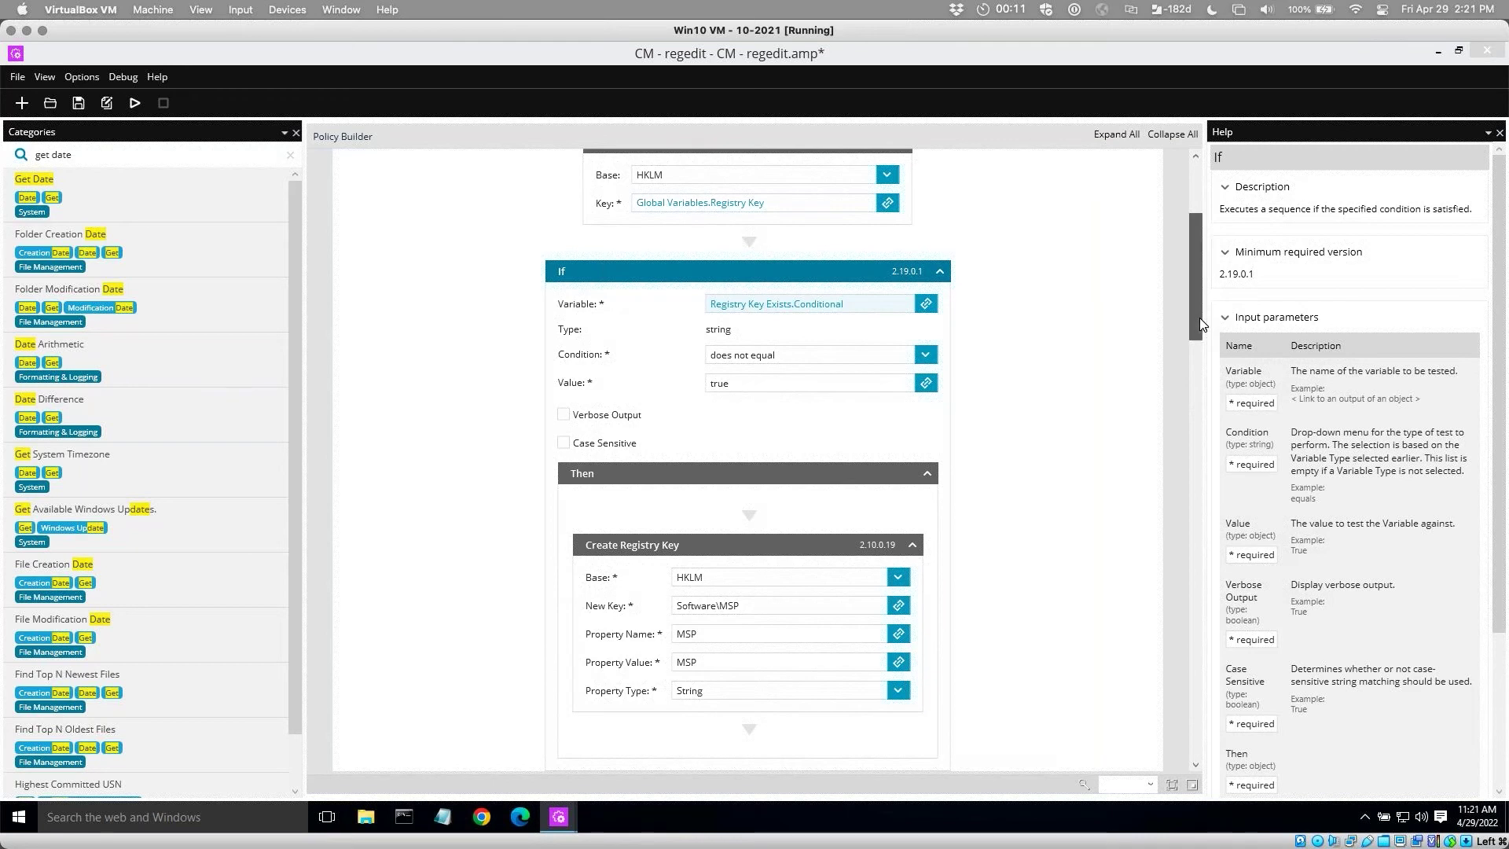
pyautogui.moveTo(1200, 318); pyautogui.dragTo(1199, 339)
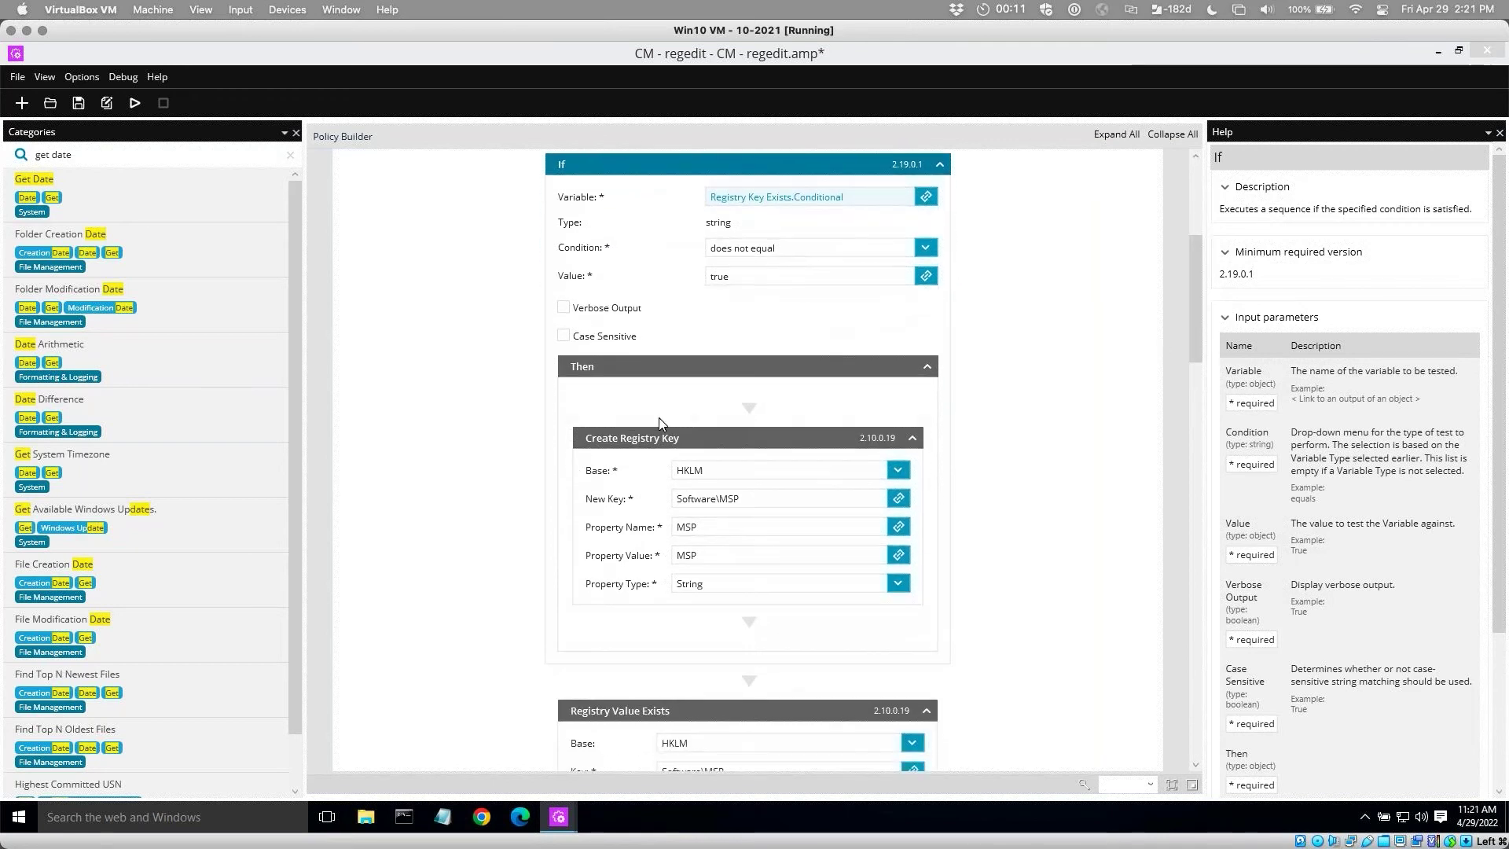
# Select the Create Registry Key object and search the object categories for "registry".
pyautogui.click(675, 437)
pyautogui.click(69, 154)
pyautogui.press('BackSpace')
pyautogui.press('BackSpace')
pyautogui.press('BackSpace')
pyautogui.press('BackSpace')
pyautogui.press('BackSpace')
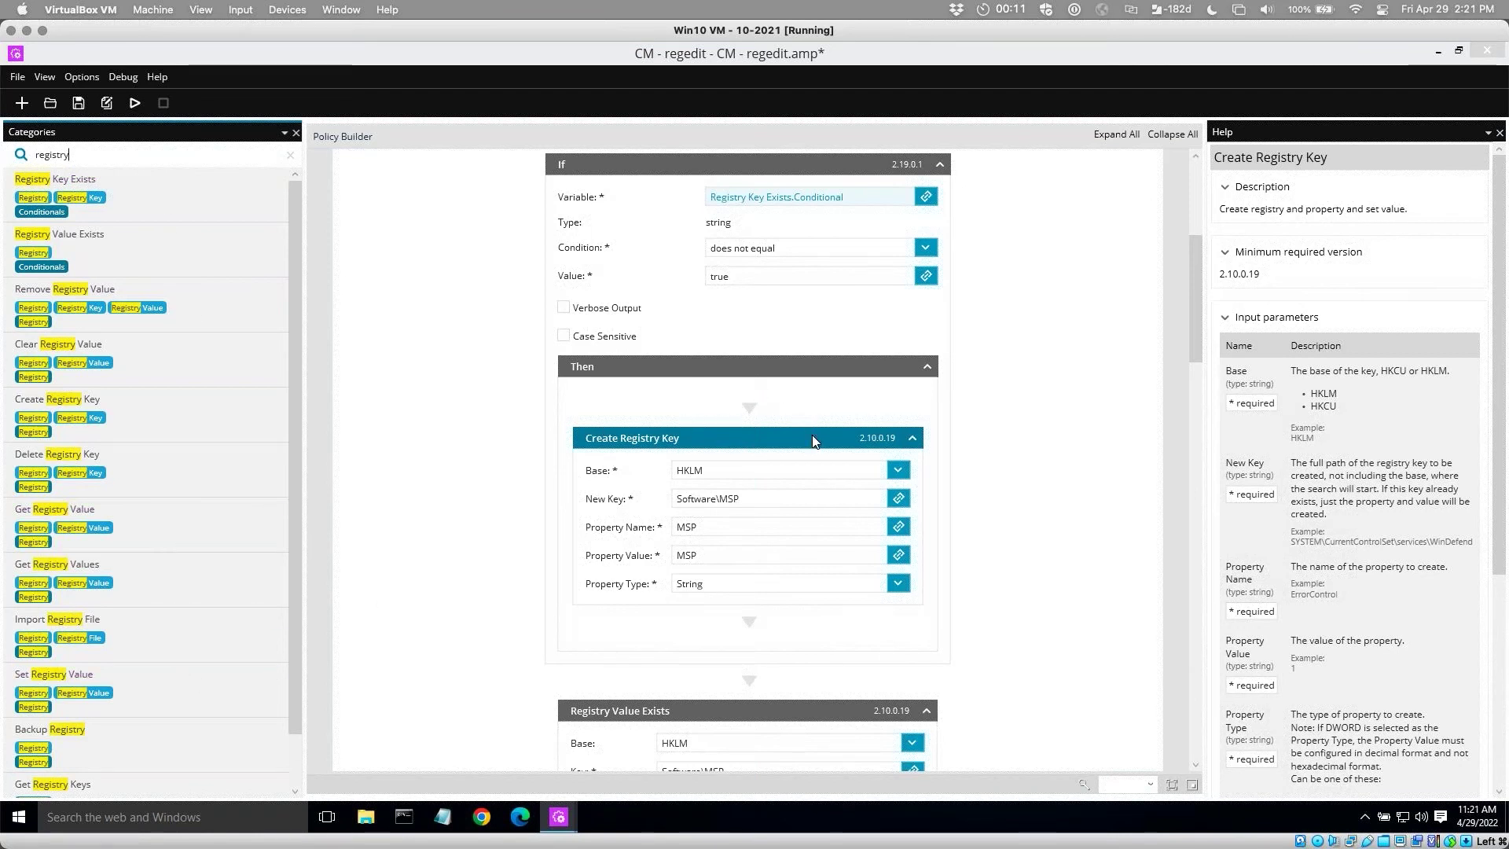
# Choose HKLM as the Create Registry Key object's Base and link its New Key to the Registry Key global variable.
pyautogui.moveTo(1195, 315); pyautogui.dragTo(1195, 318)
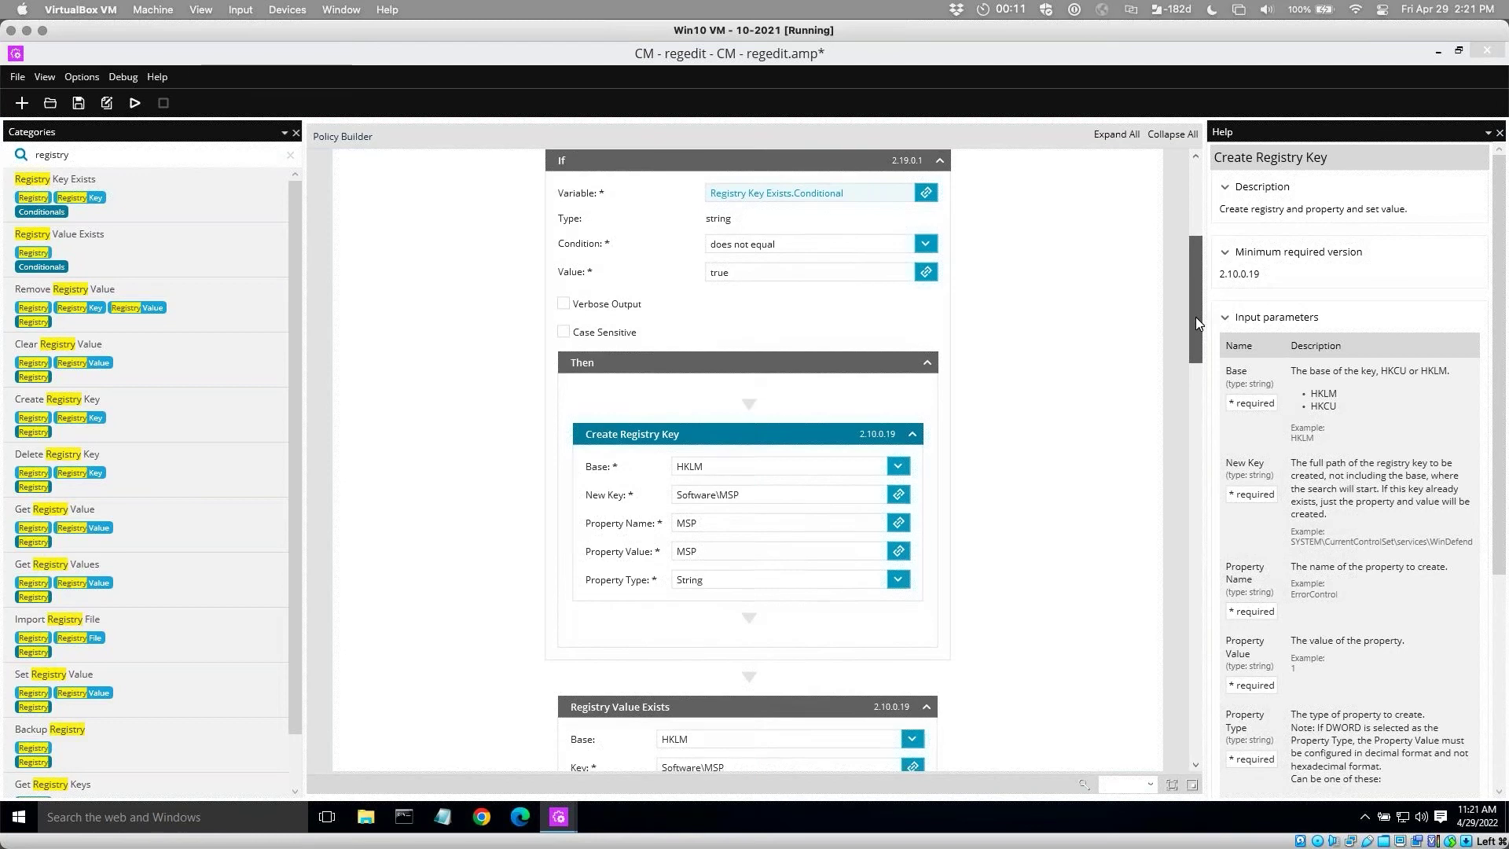
pyautogui.click(898, 458)
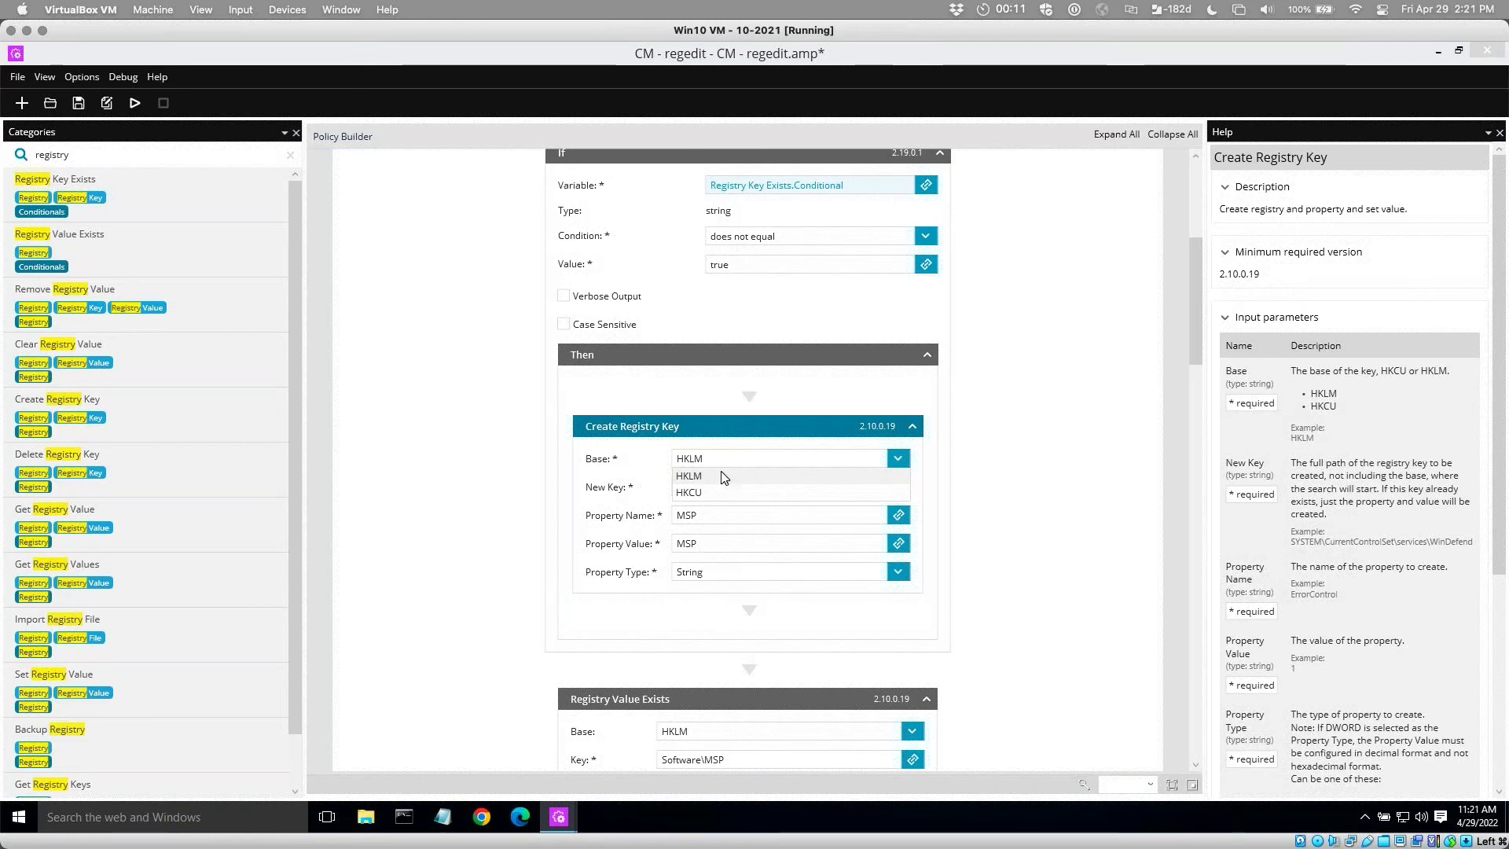
pyautogui.click(721, 474)
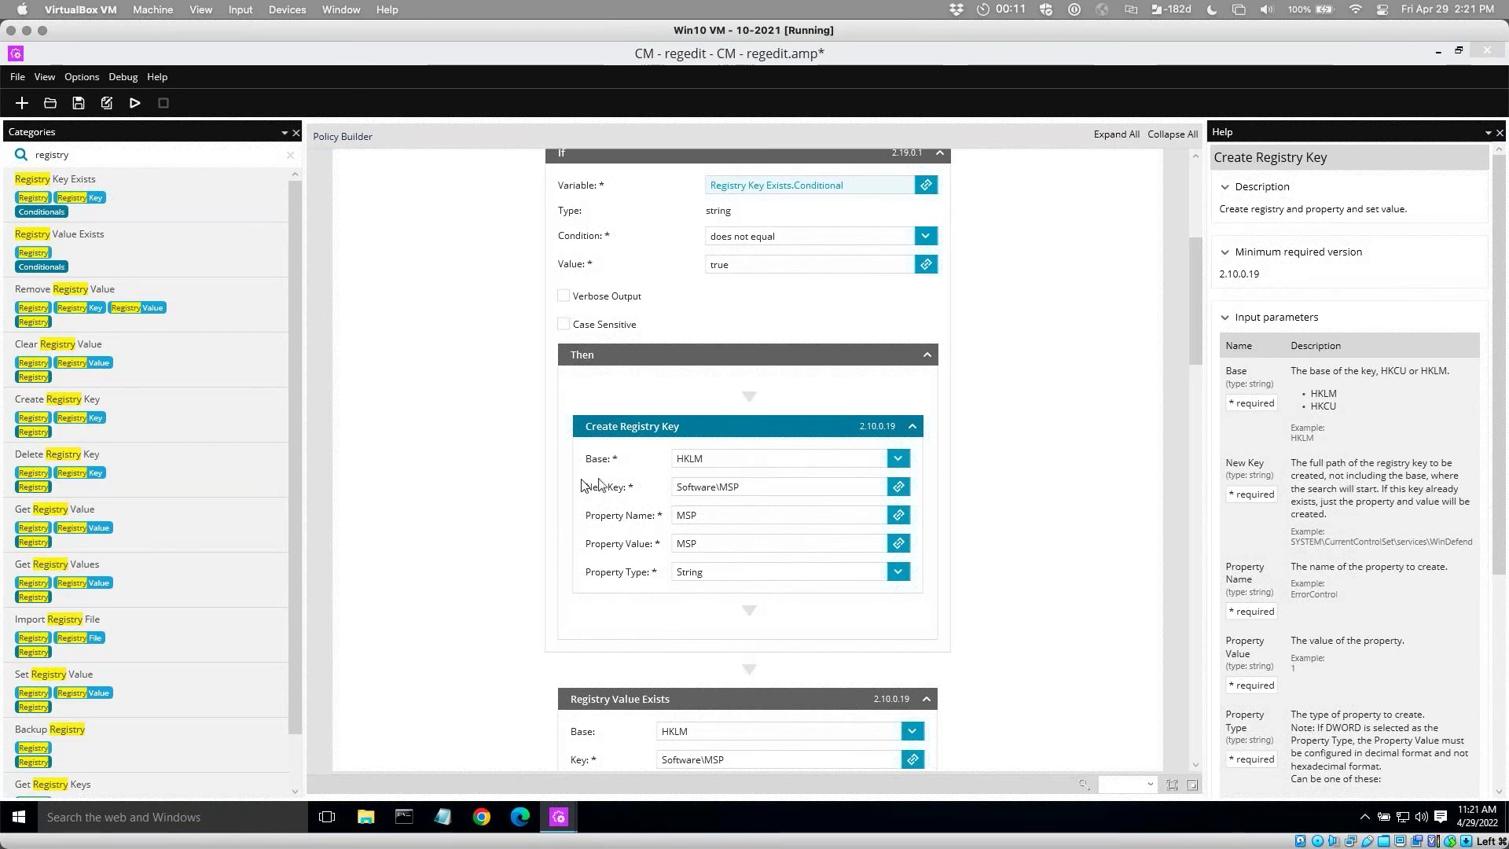
pyautogui.click(900, 489)
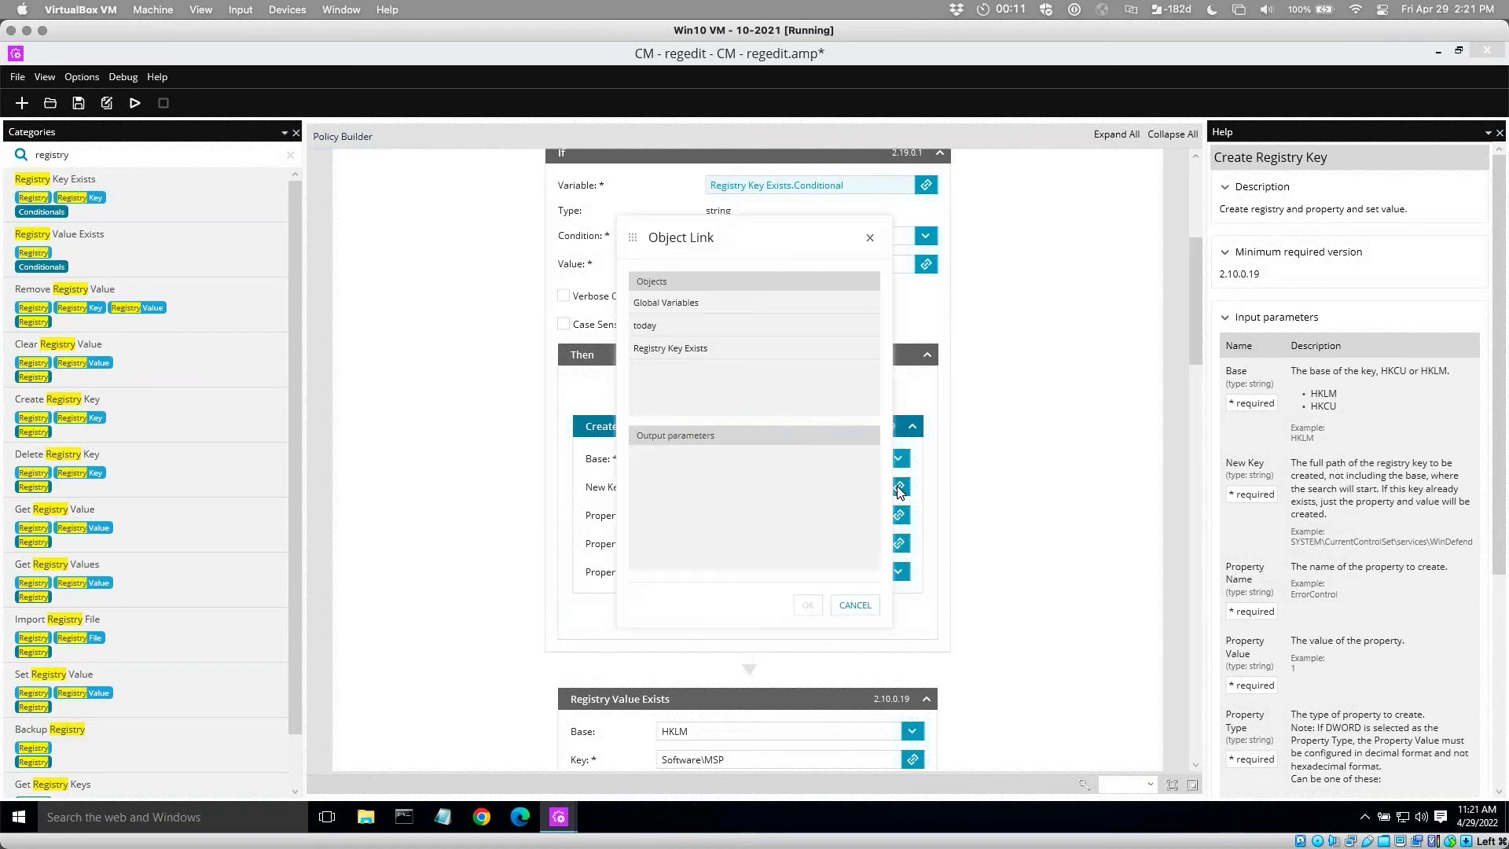
pyautogui.click(702, 303)
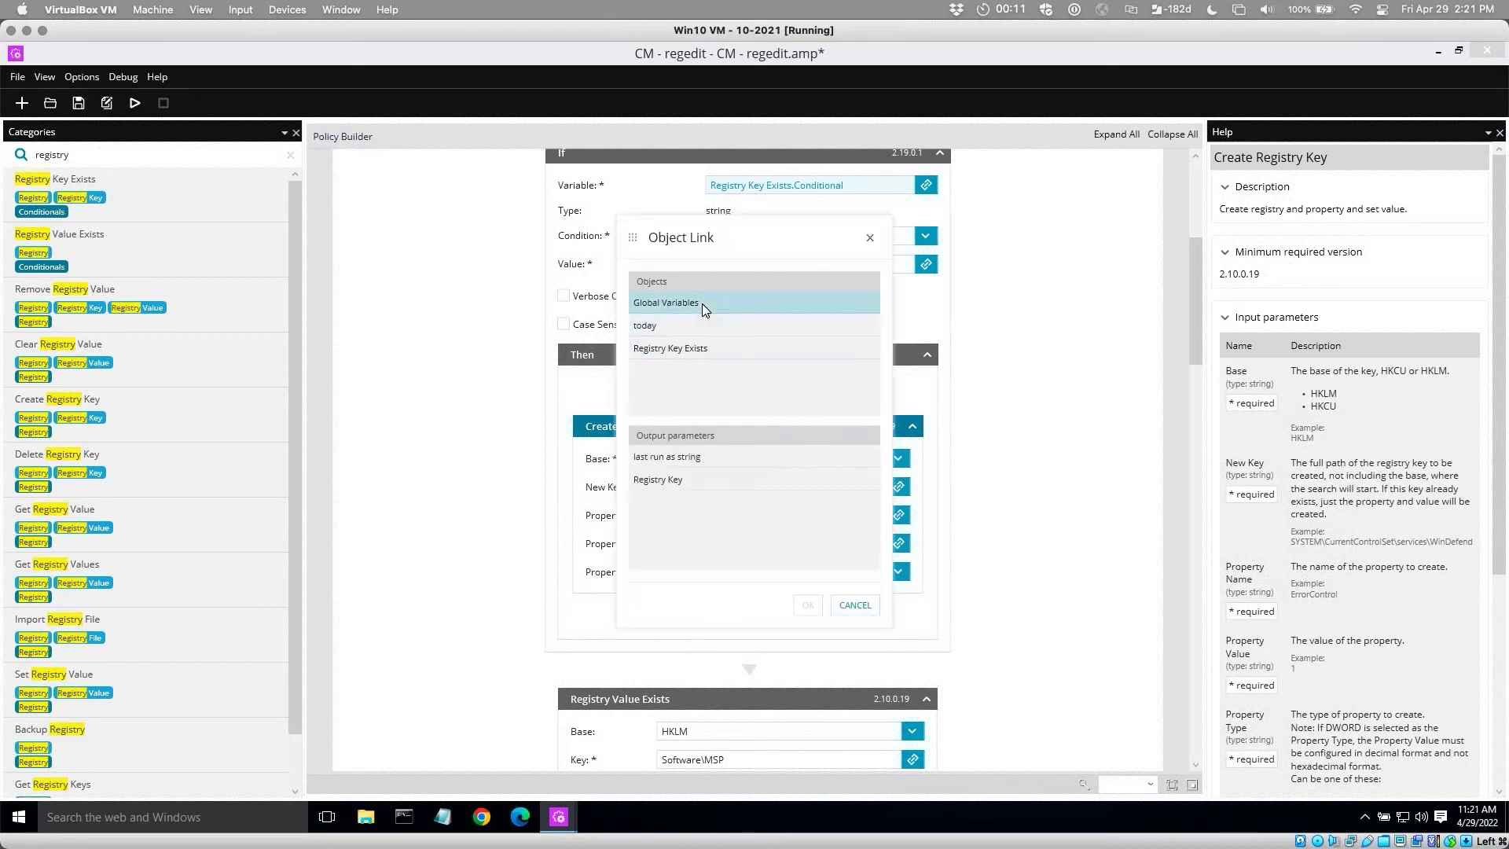
pyautogui.click(662, 481)
pyautogui.click(808, 604)
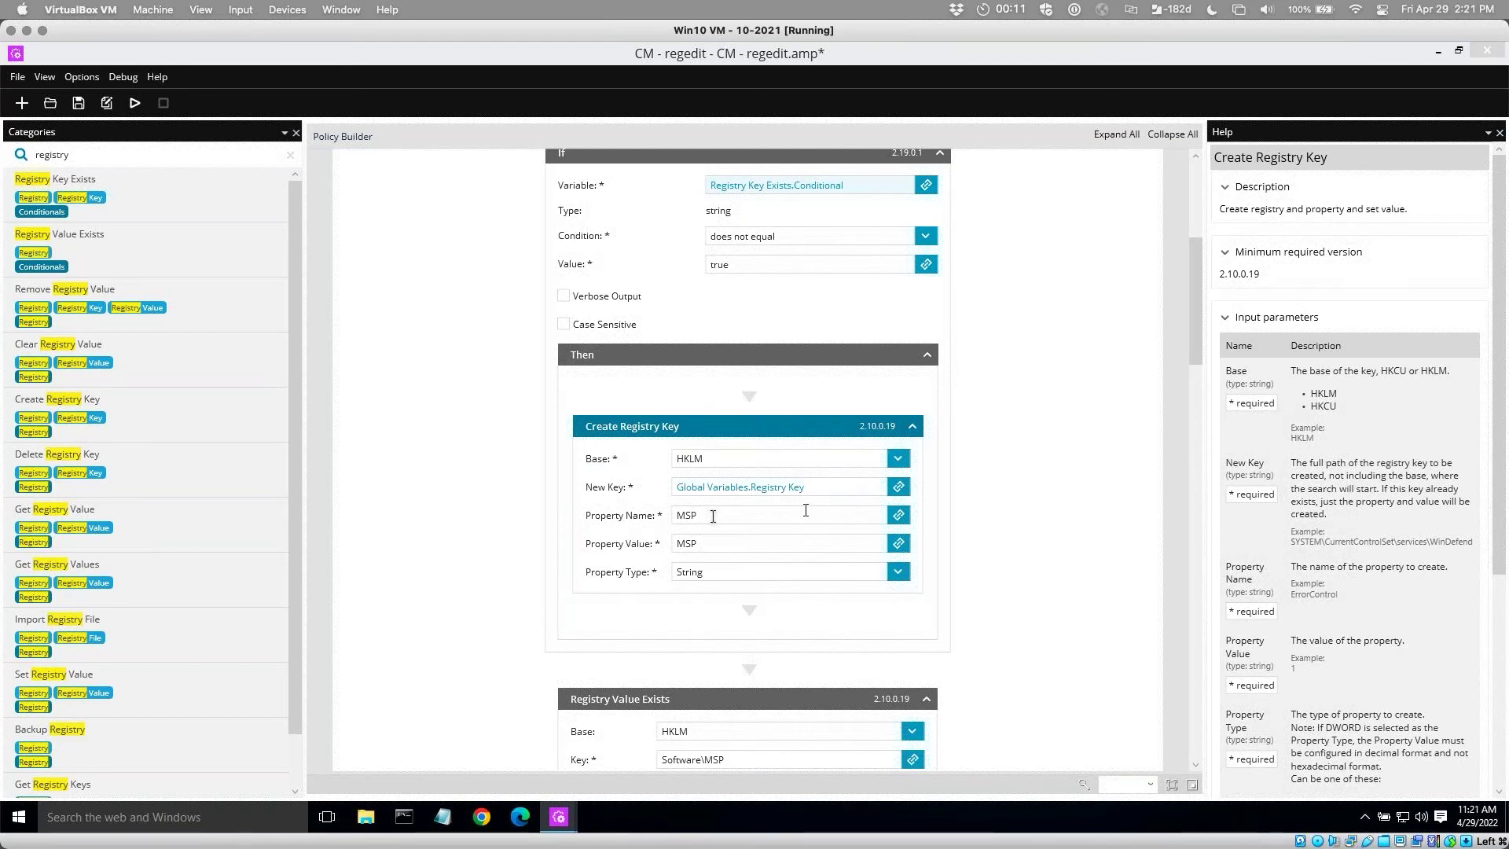
# Link the Key of the Registry Value Exists object to the Registry Key global variable.
pyautogui.moveTo(1196, 351); pyautogui.dragTo(1199, 377)
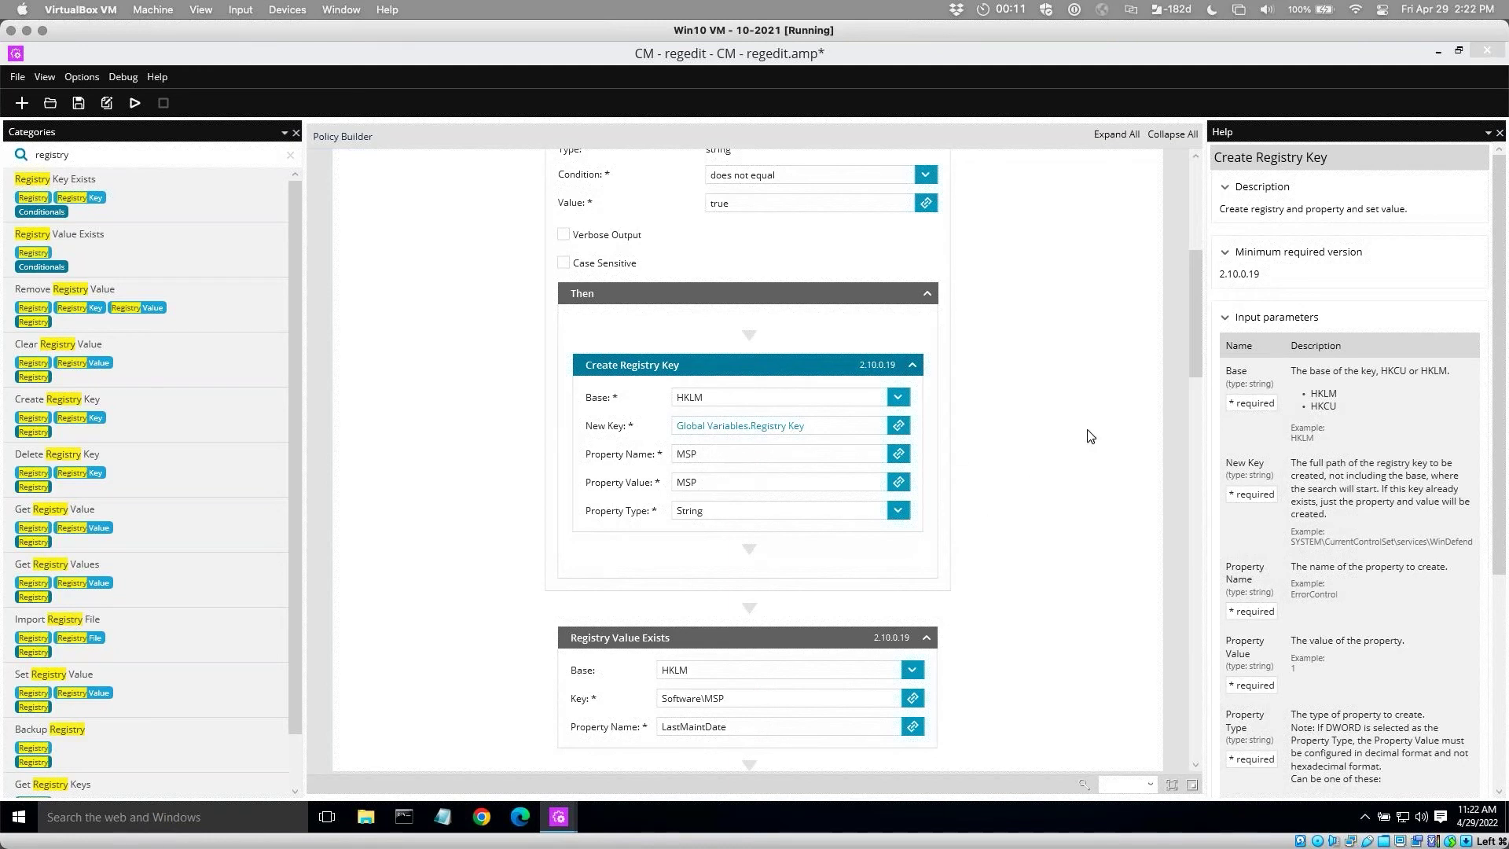
pyautogui.moveTo(1196, 360); pyautogui.dragTo(1191, 411)
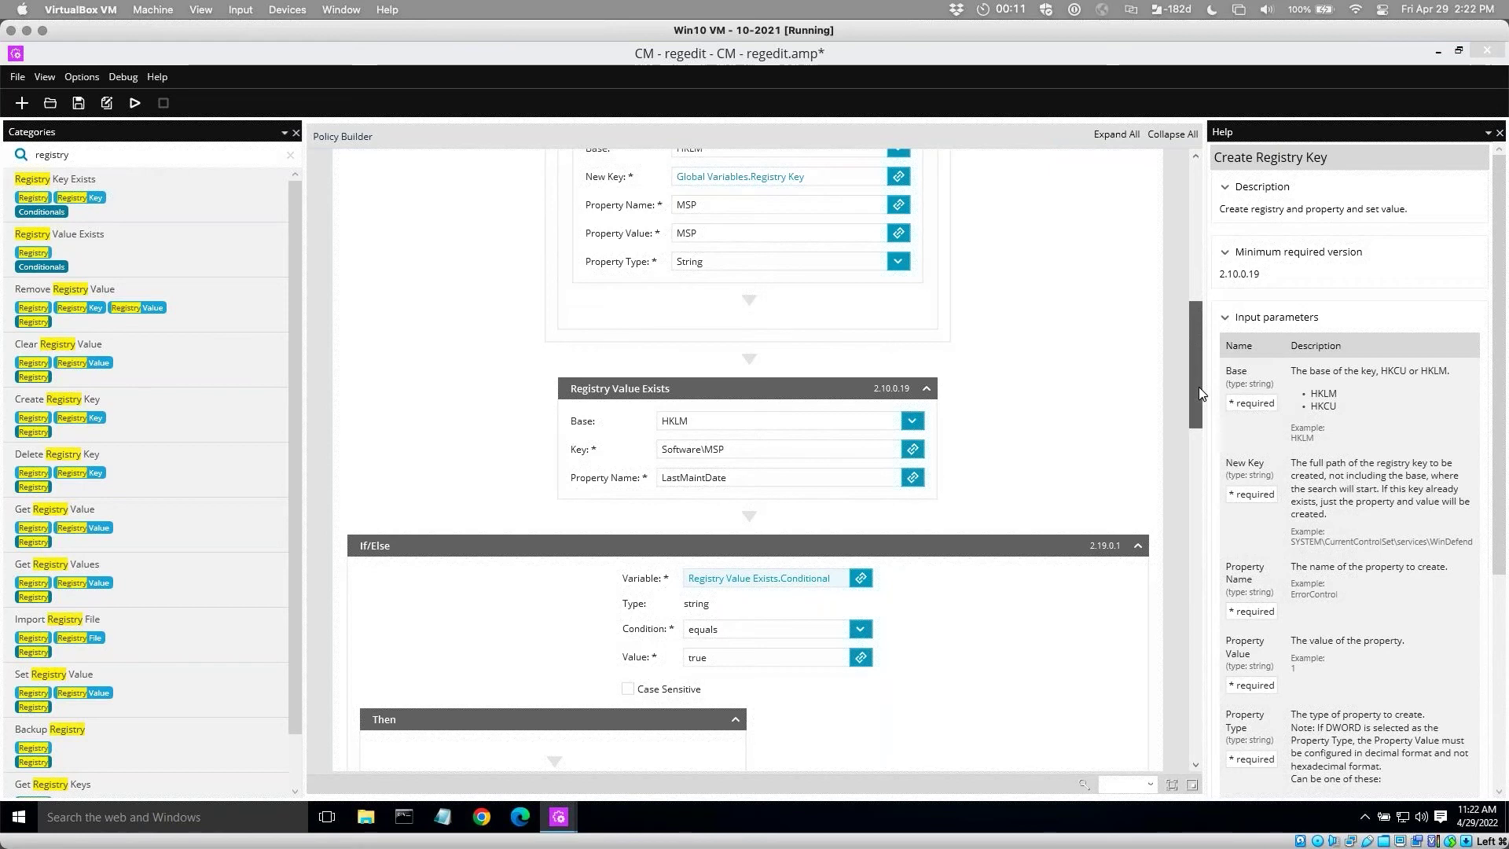
pyautogui.moveTo(1198, 387); pyautogui.dragTo(1201, 413)
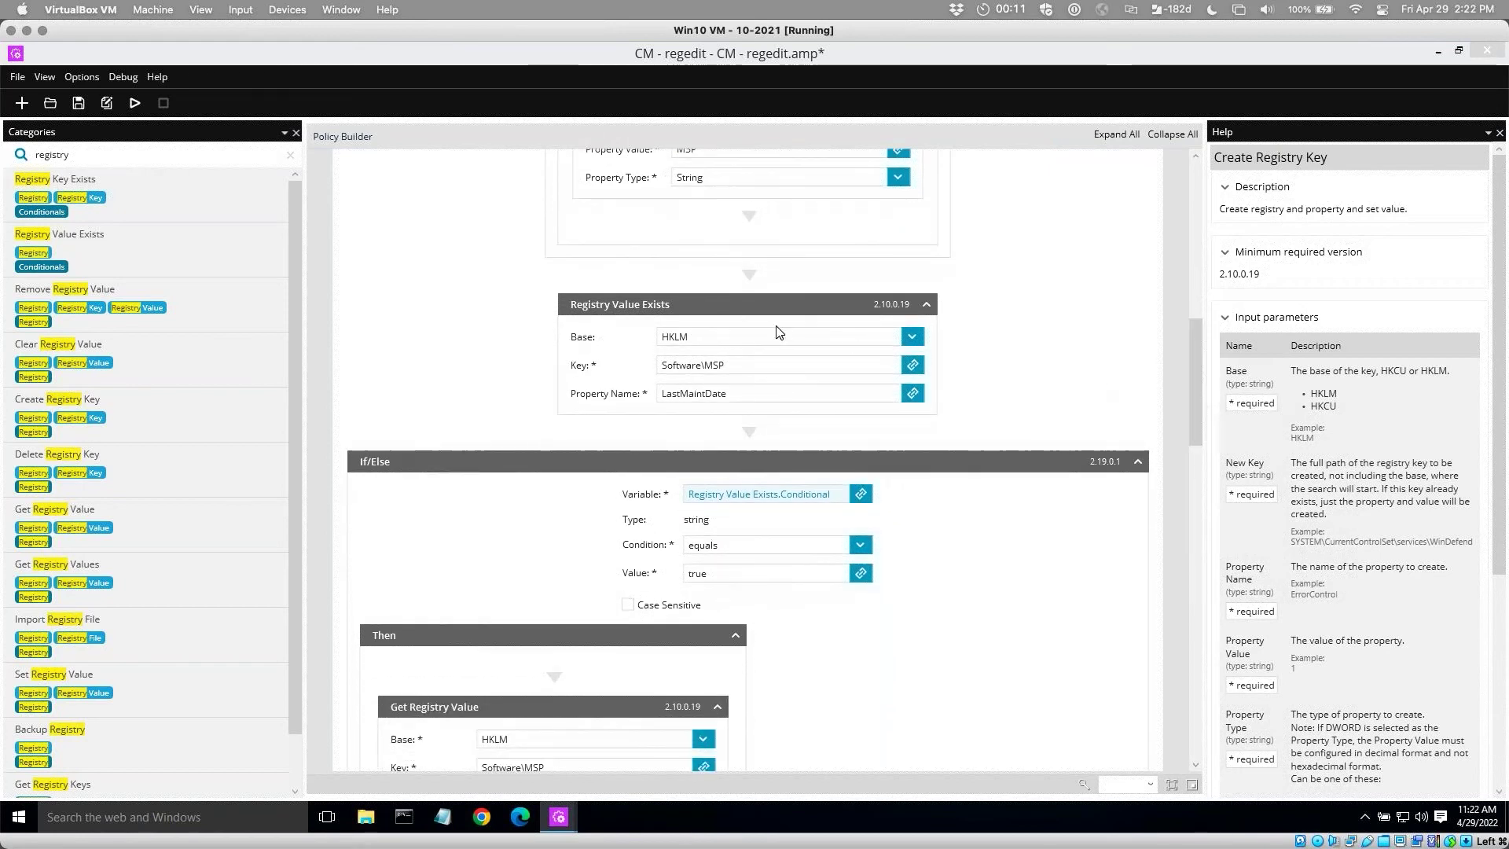
pyautogui.click(748, 303)
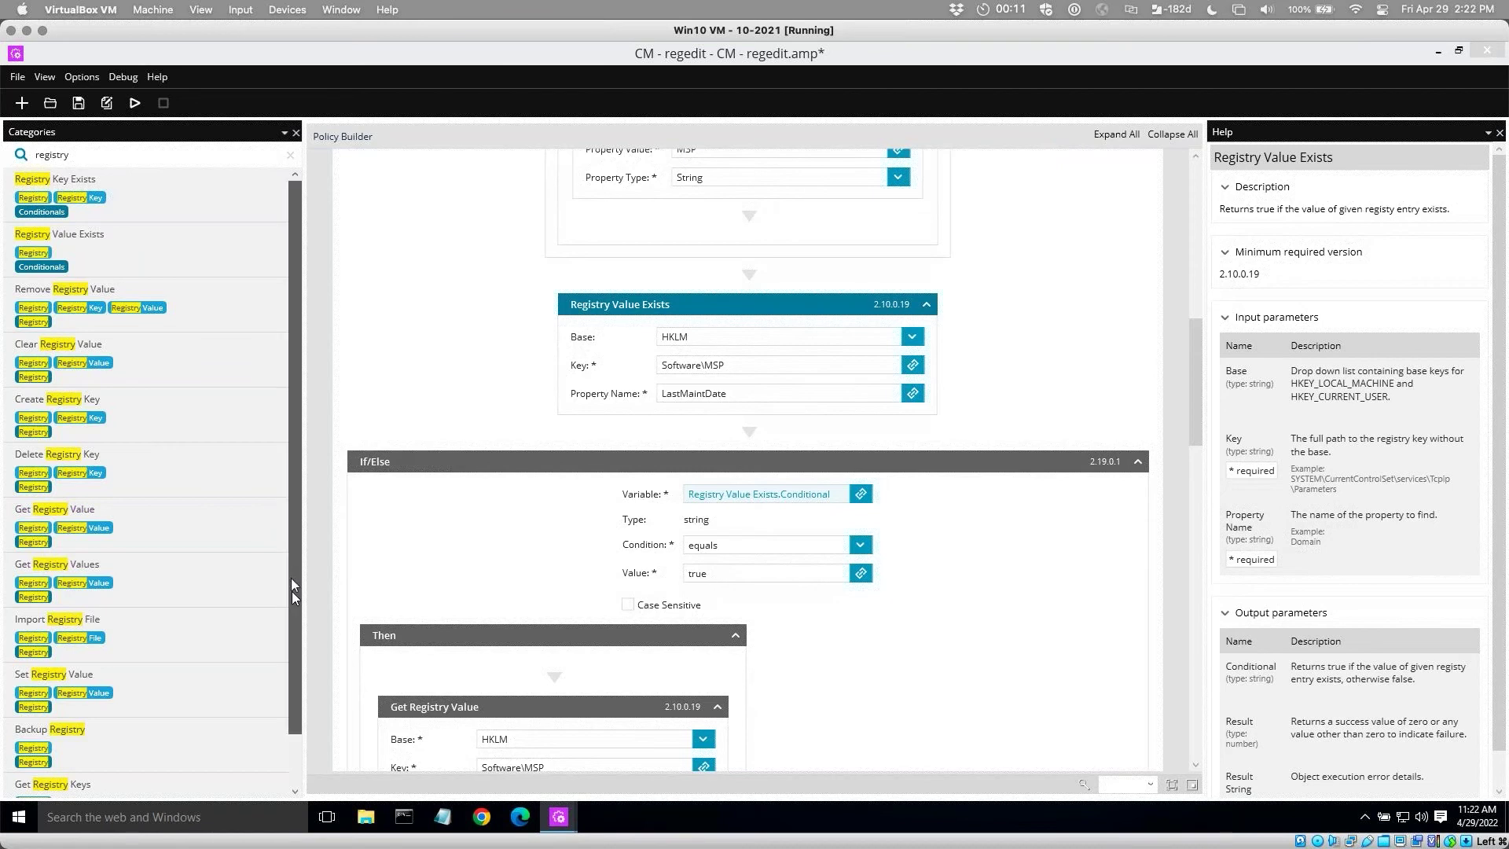
pyautogui.scroll(-1, 290, 606)
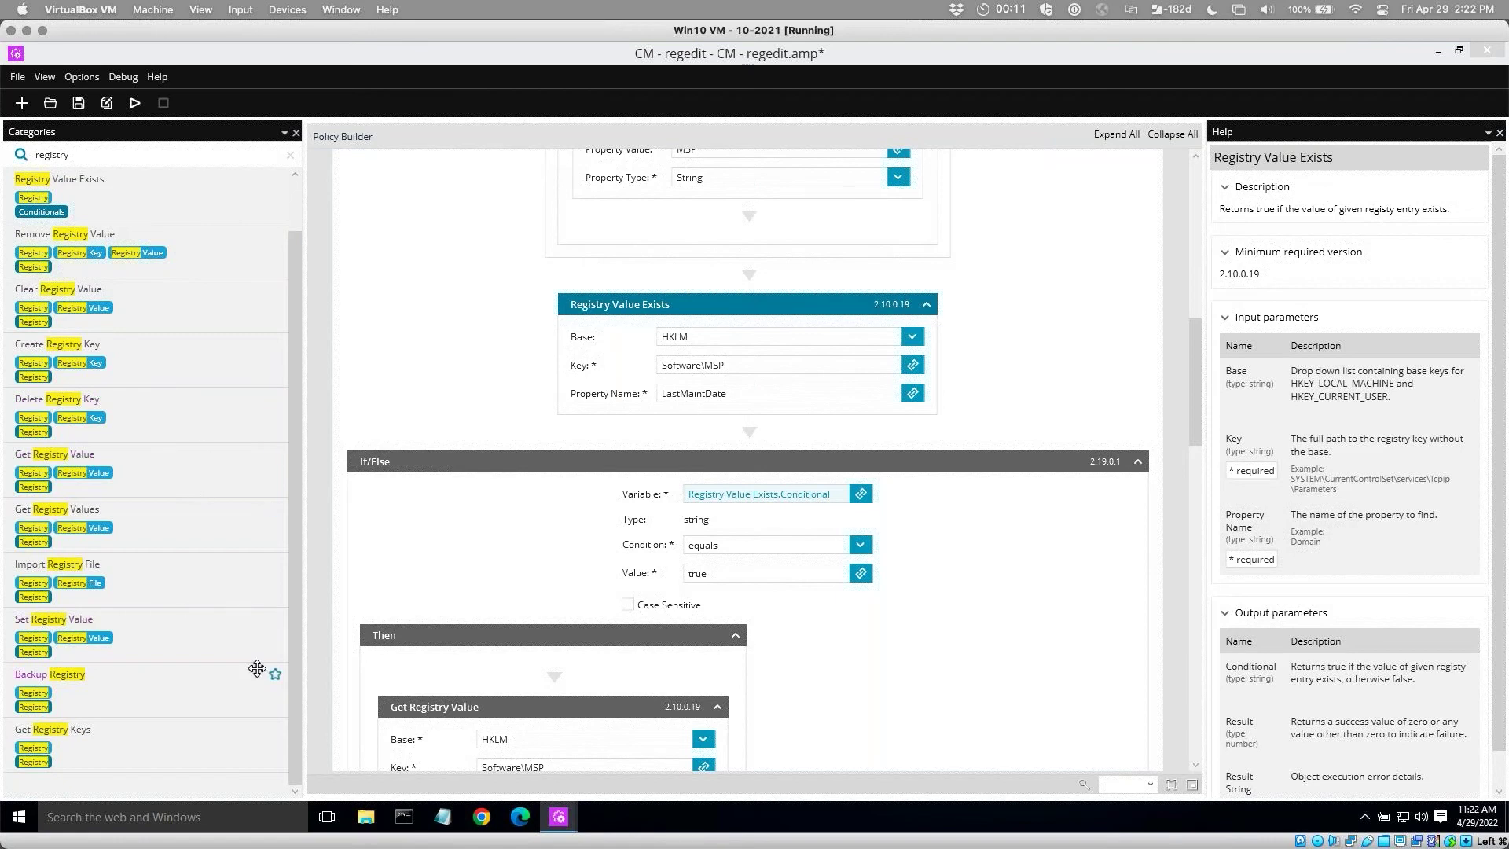
pyautogui.scroll(1, 294, 569)
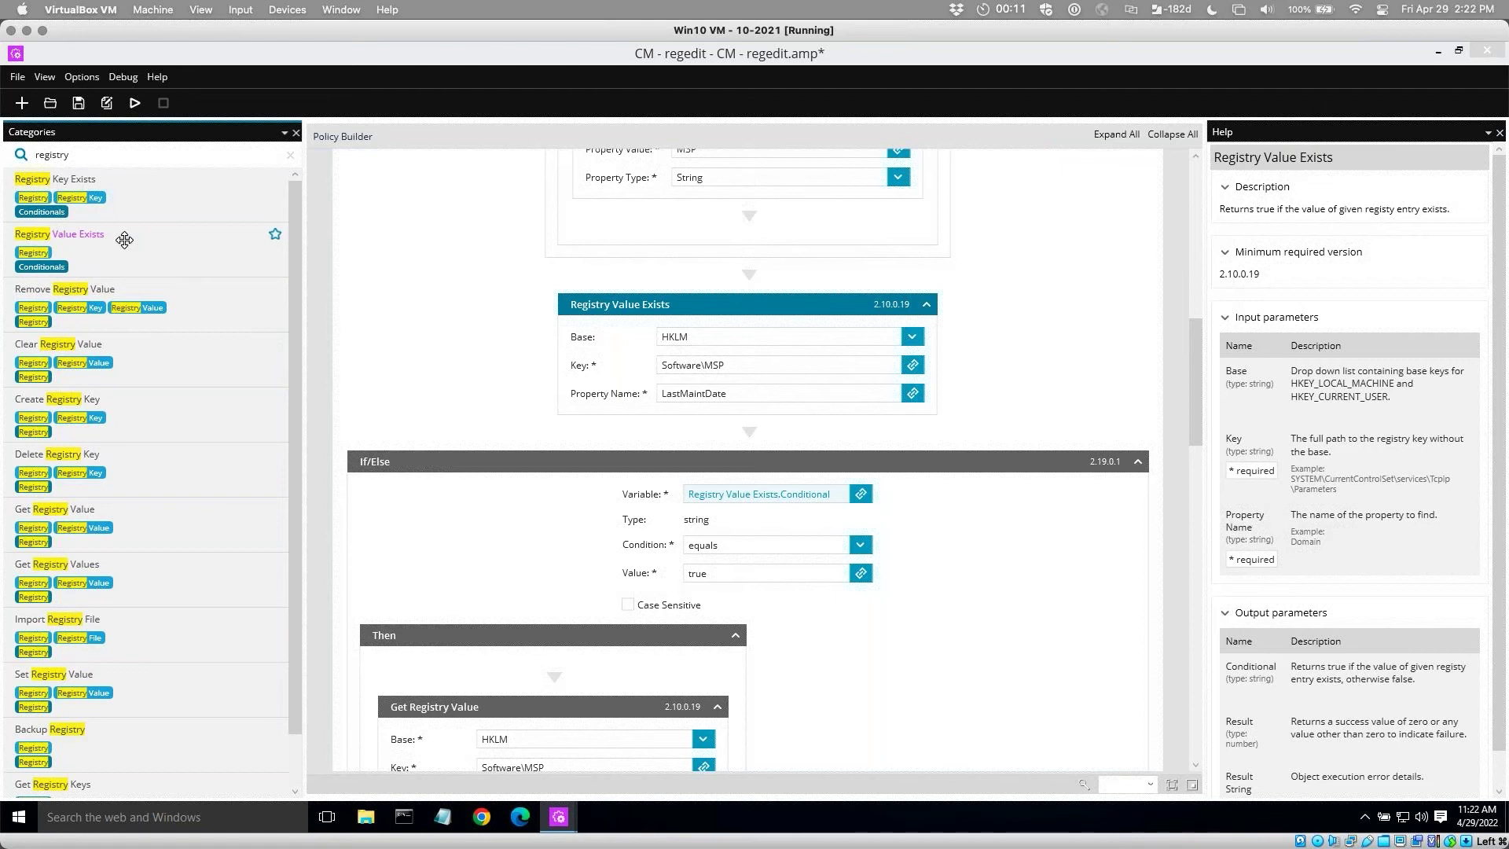
pyautogui.click(915, 364)
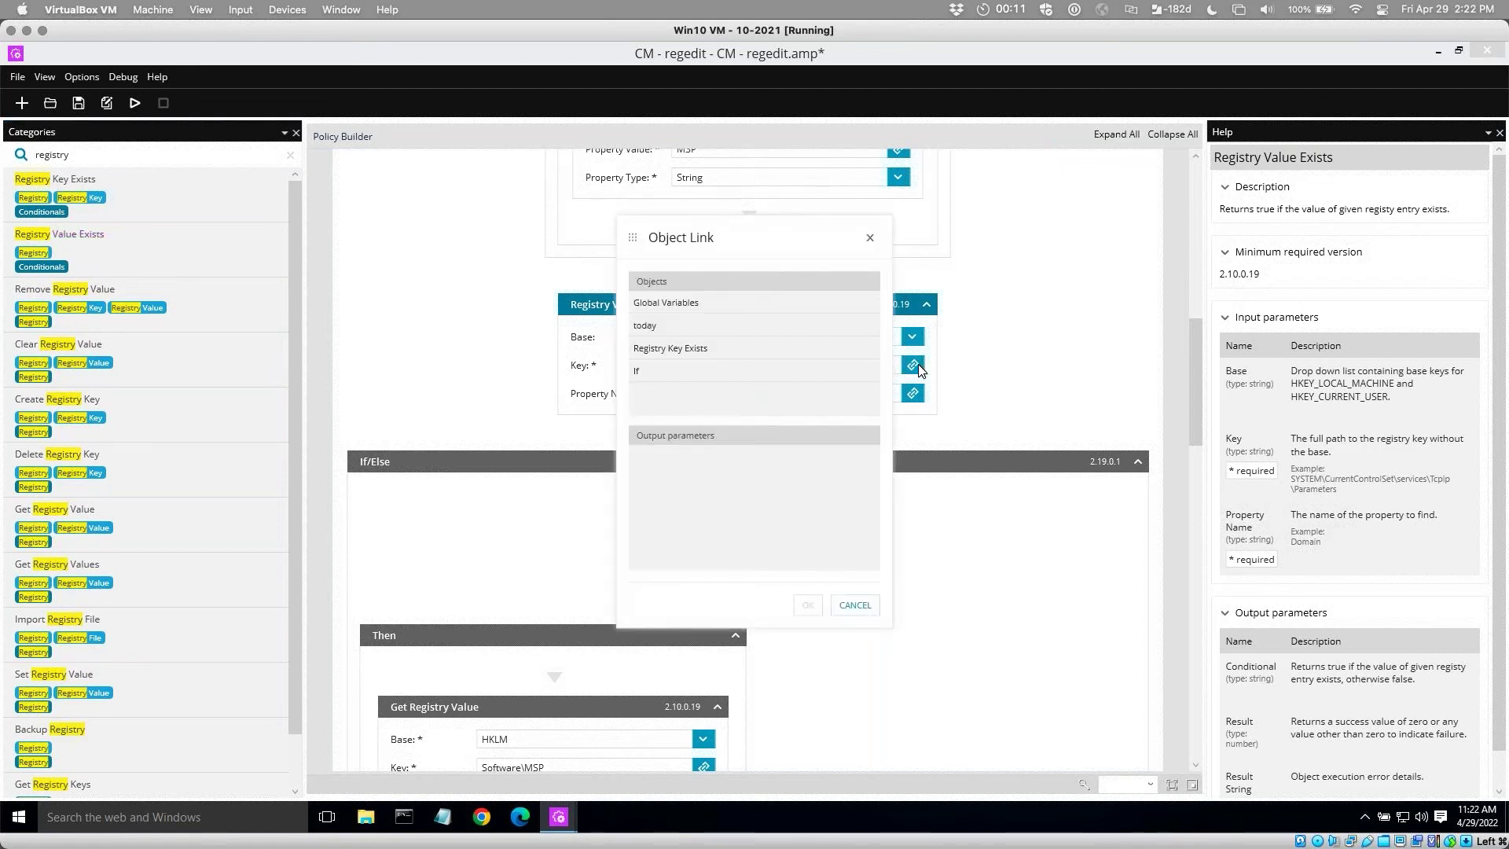
pyautogui.click(712, 351)
pyautogui.click(702, 313)
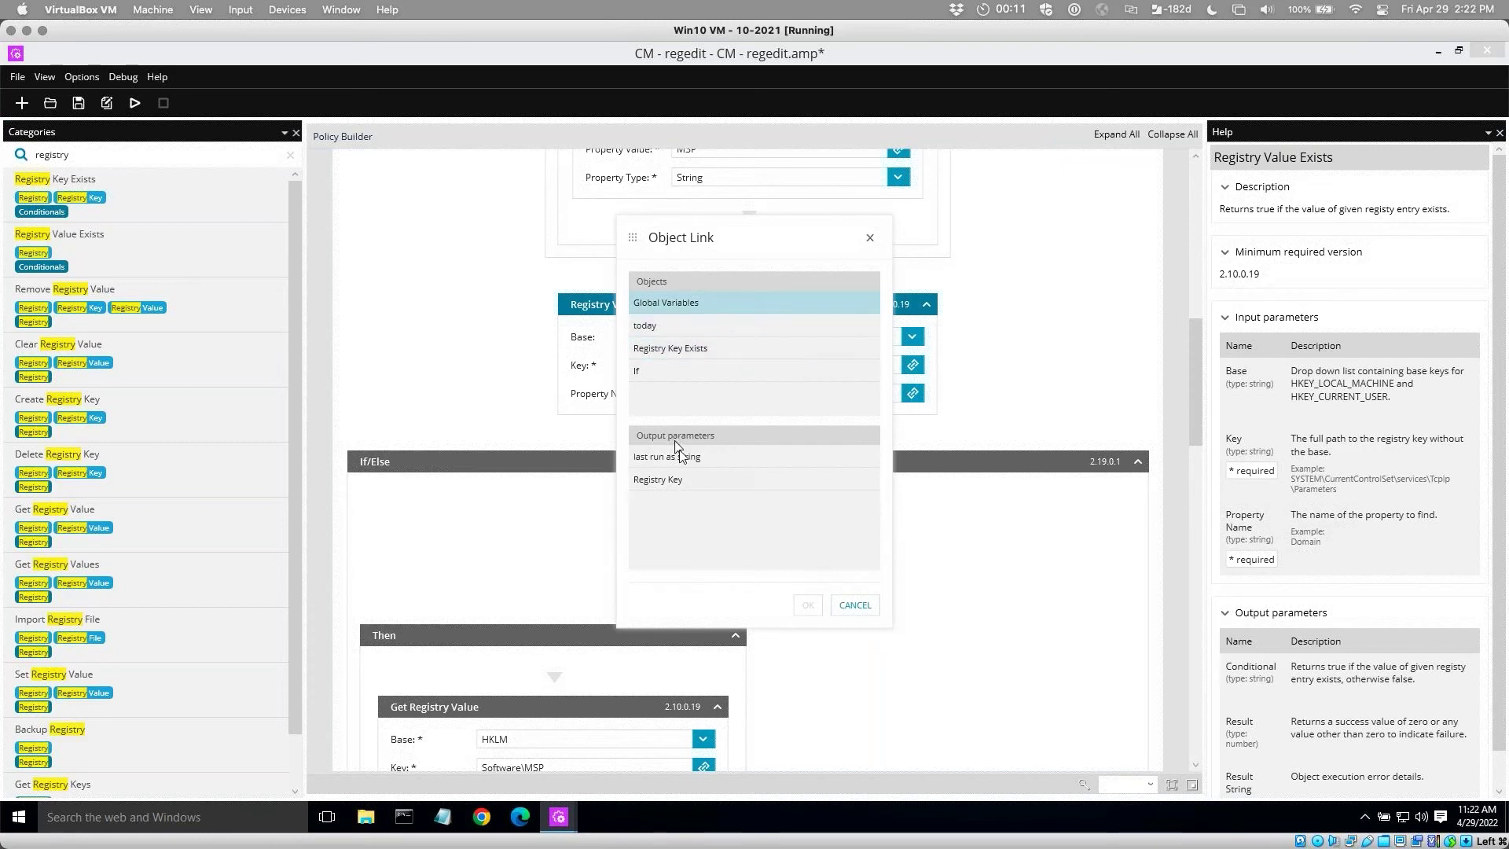
pyautogui.click(674, 480)
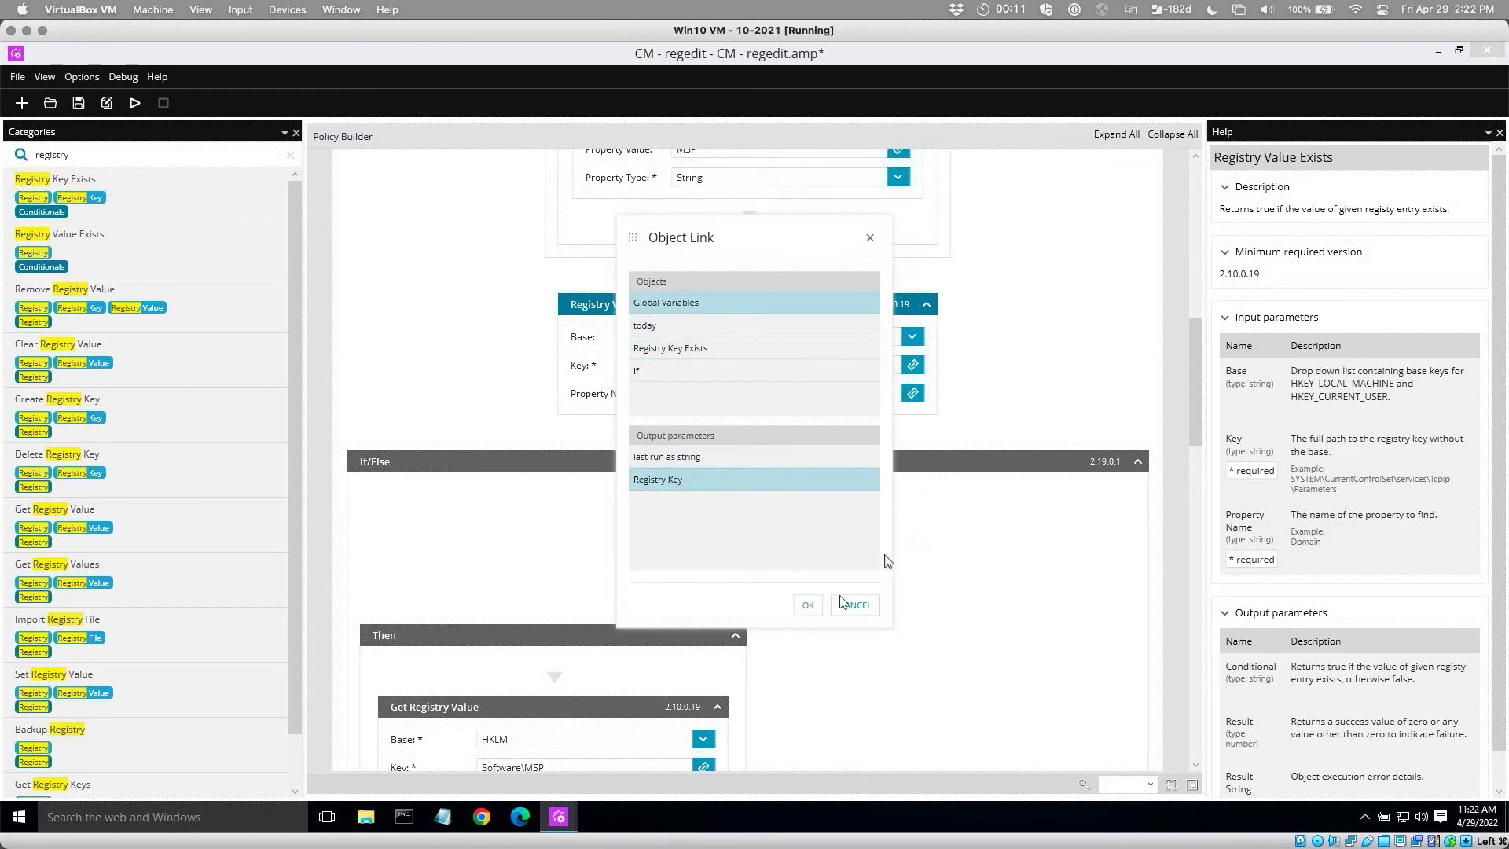
pyautogui.click(809, 604)
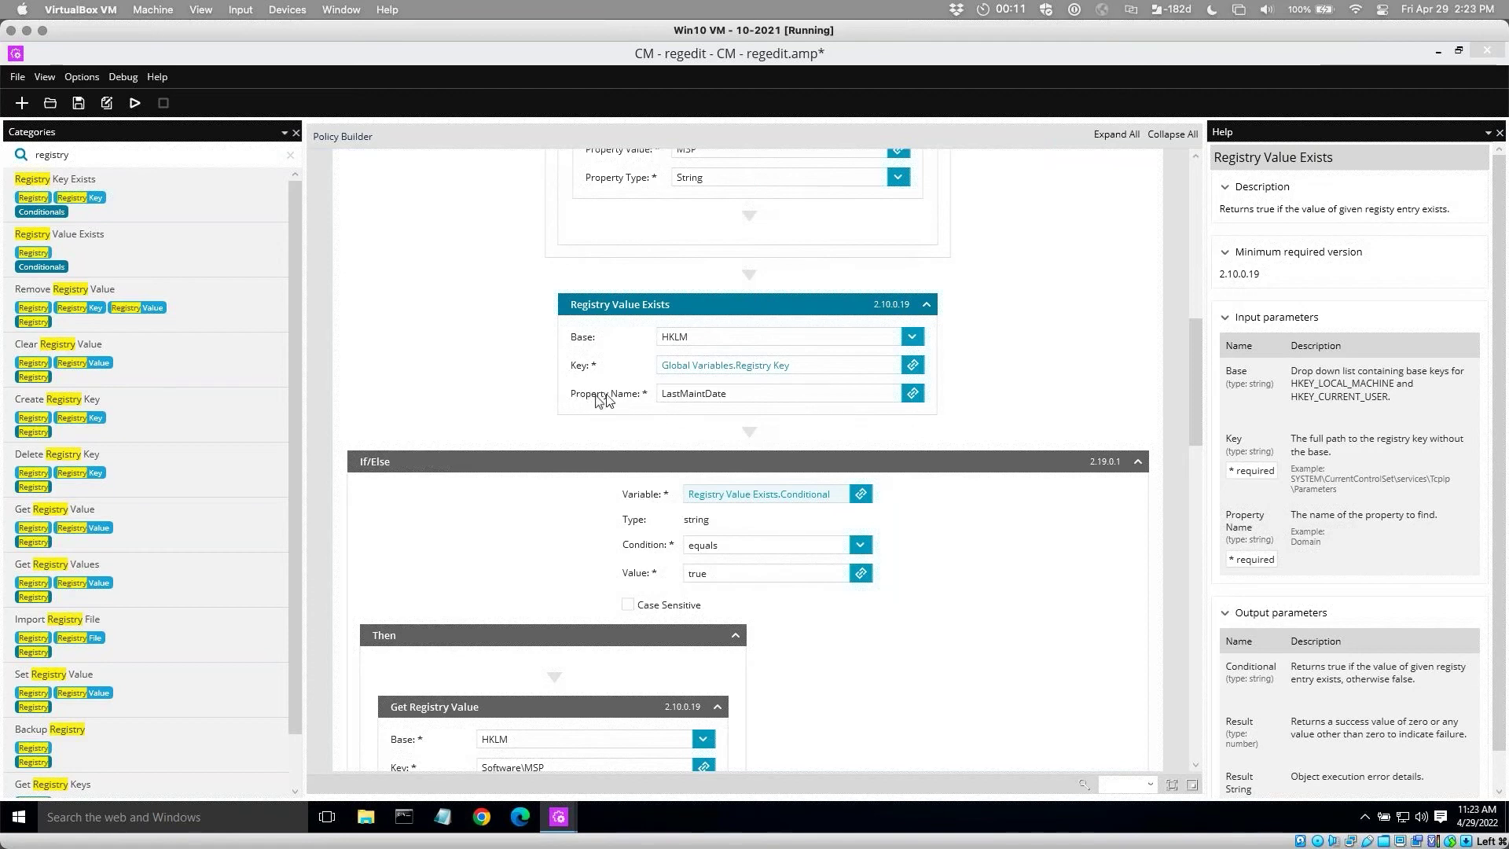
pyautogui.click(741, 395)
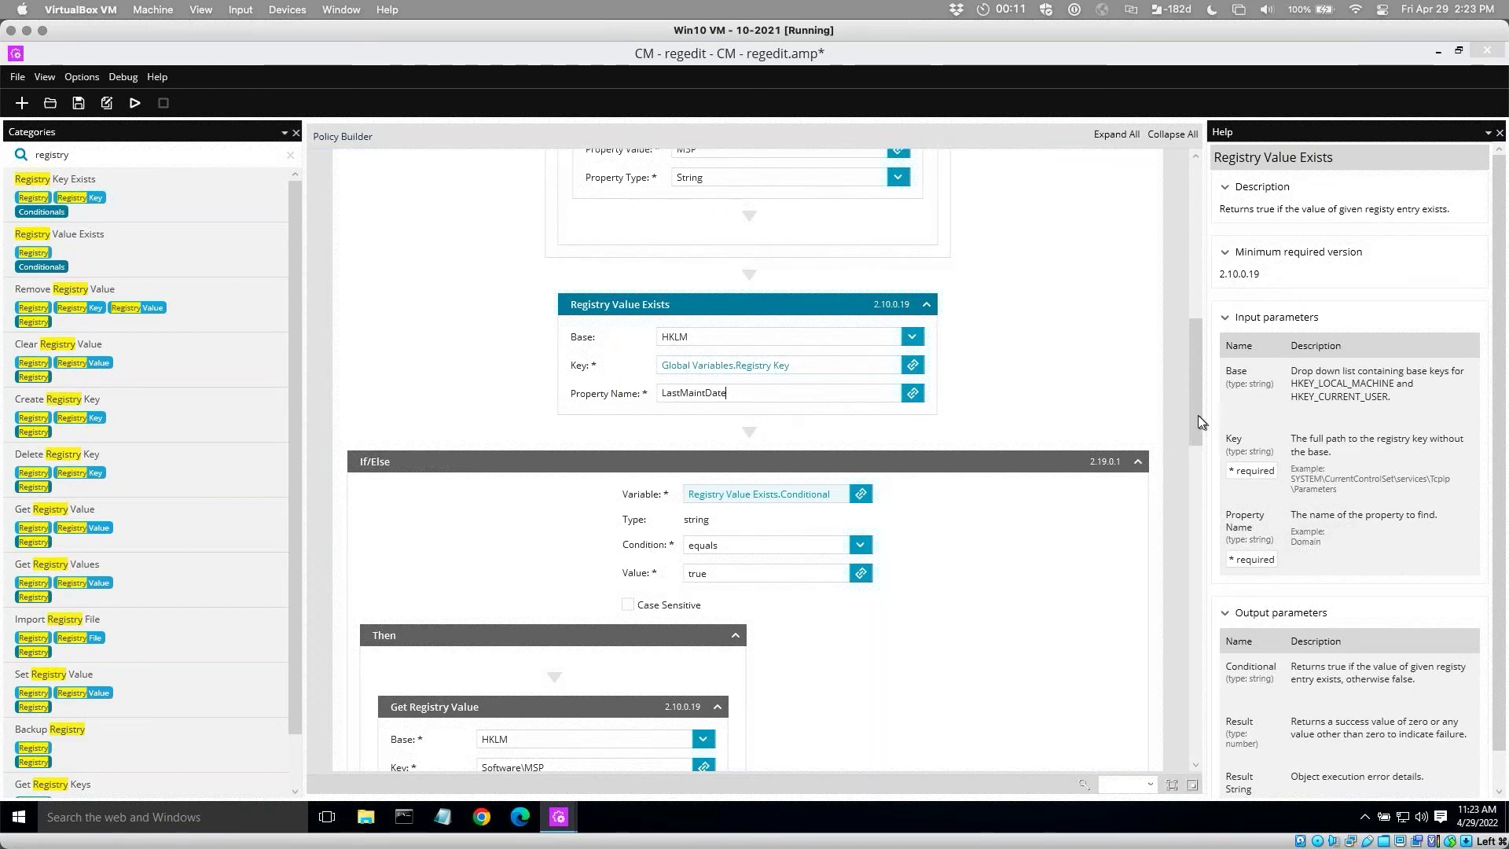
# Link the Key of the Set Registry Value object in the Else branch to the Registry Key global variable.
pyautogui.moveTo(1198, 414); pyautogui.dragTo(1197, 457)
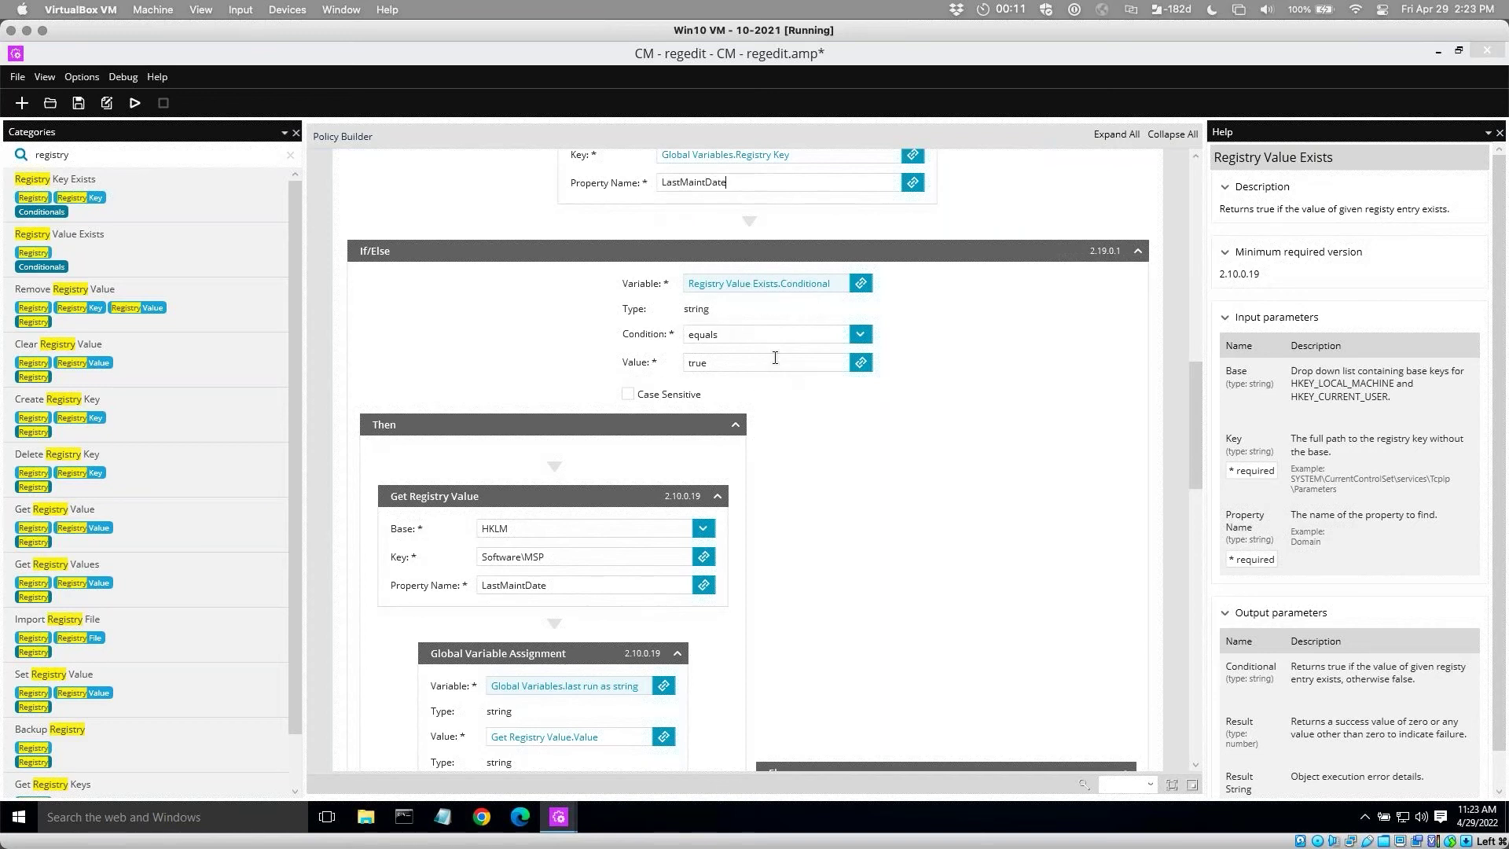
pyautogui.moveTo(1196, 455); pyautogui.dragTo(1199, 500)
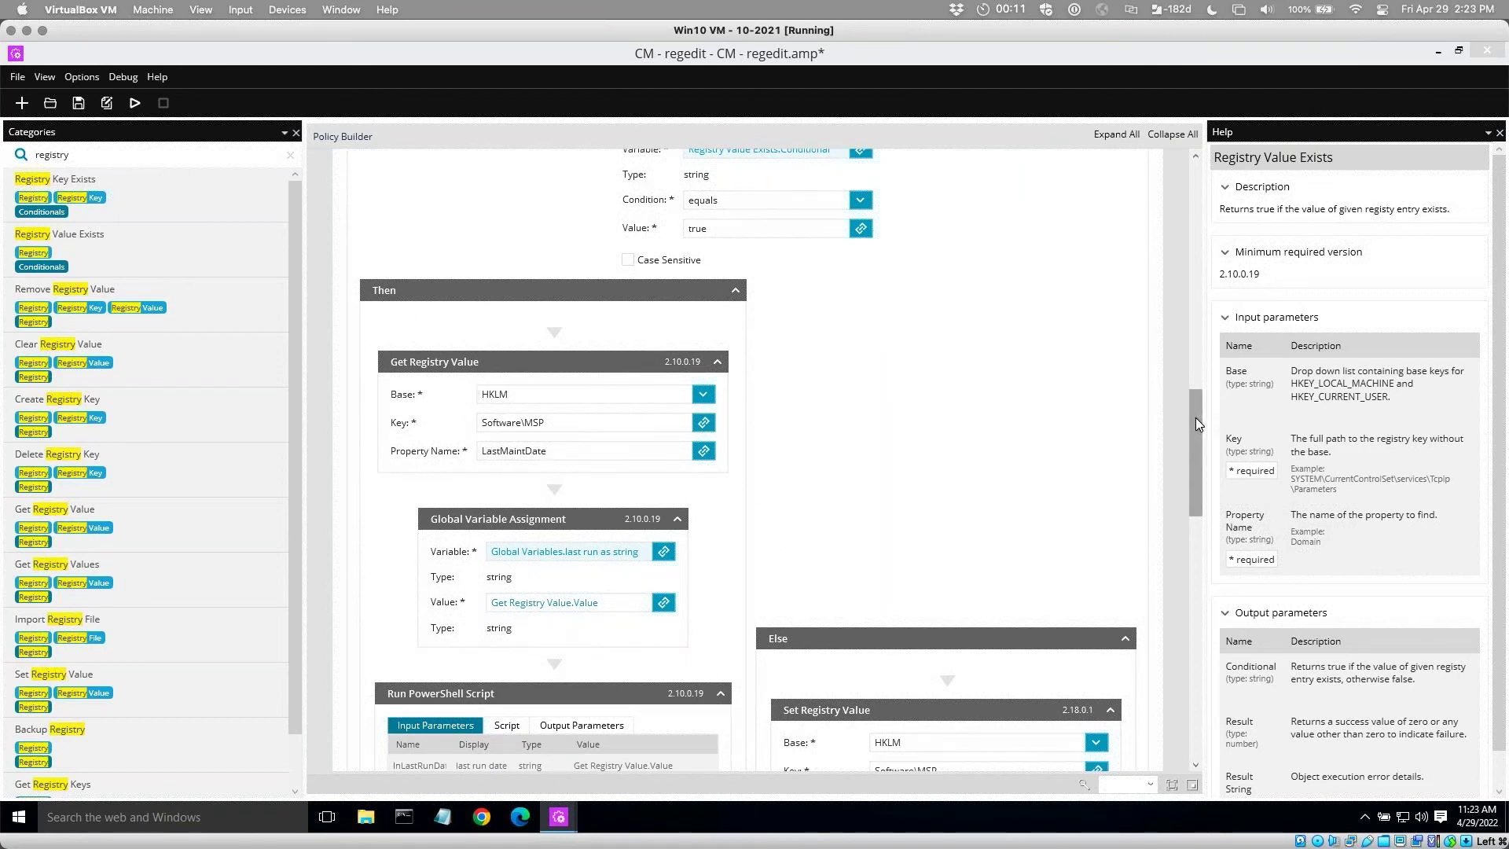
pyautogui.moveTo(1195, 413); pyautogui.dragTo(1203, 499)
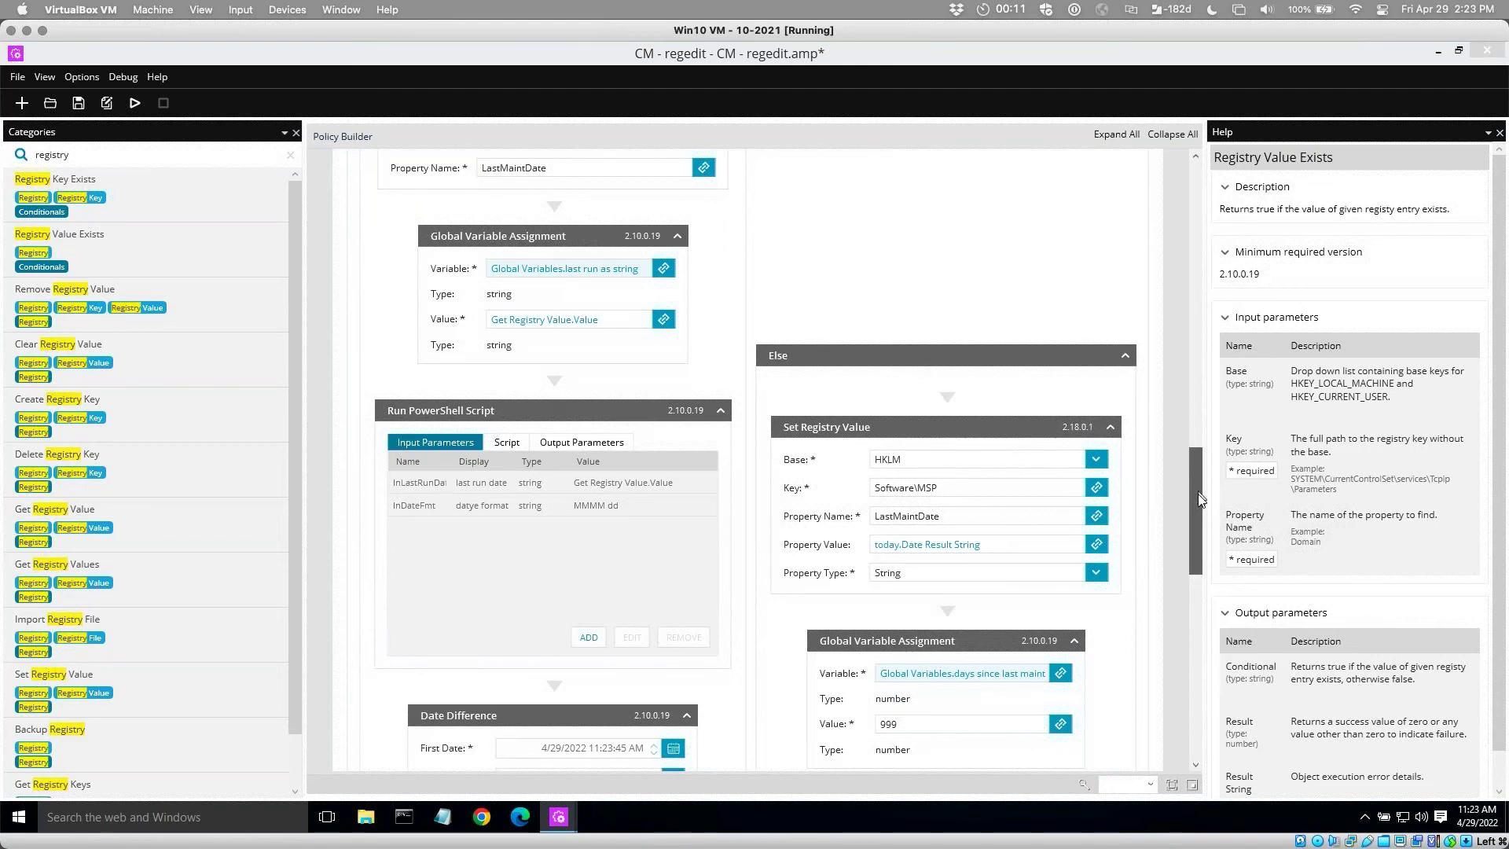
pyautogui.scroll(-2, 1200, 498)
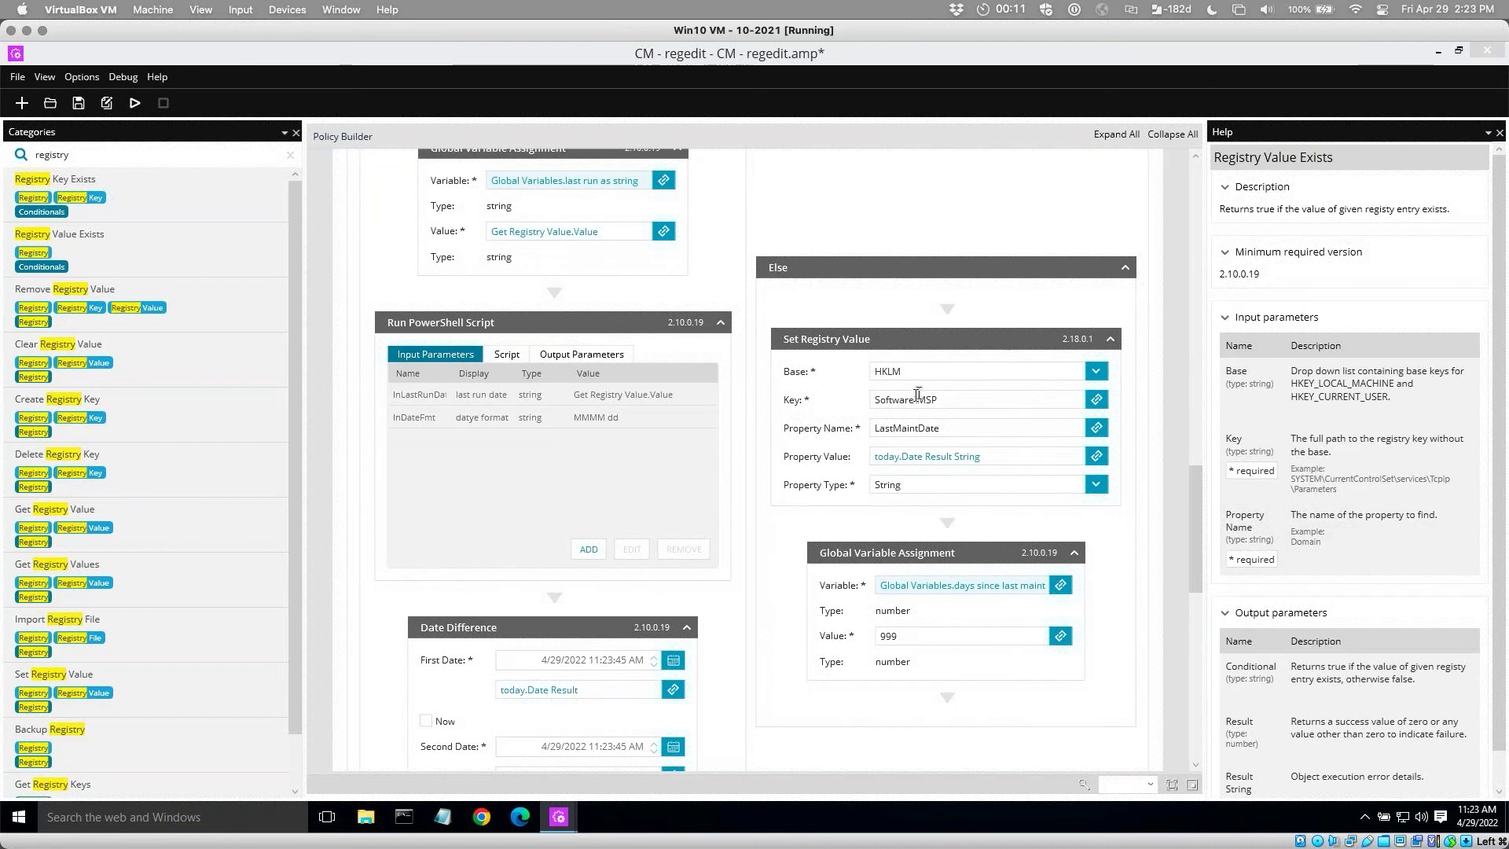
pyautogui.click(1096, 399)
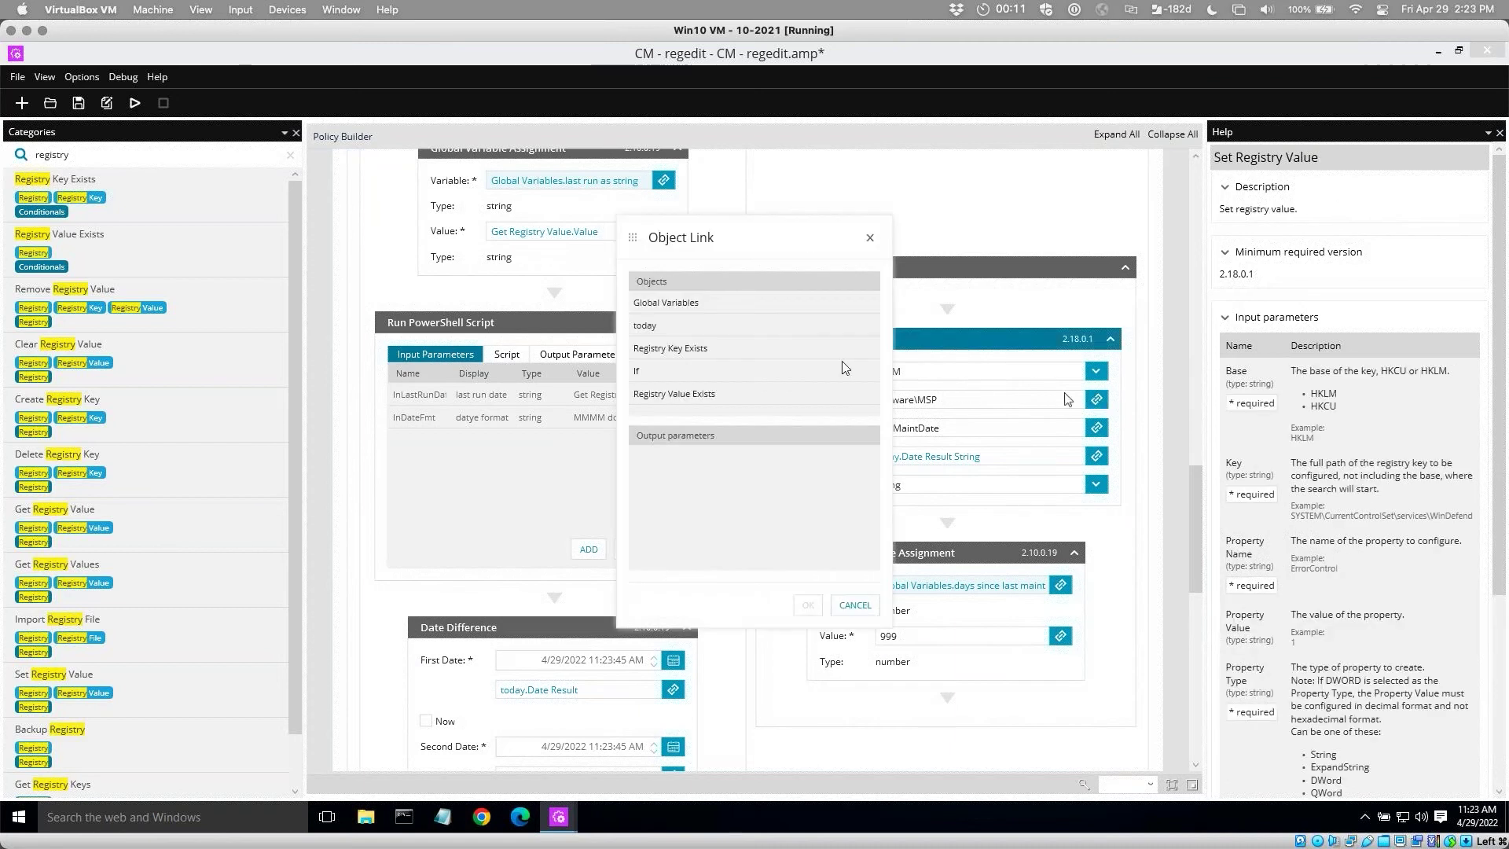
pyautogui.click(715, 302)
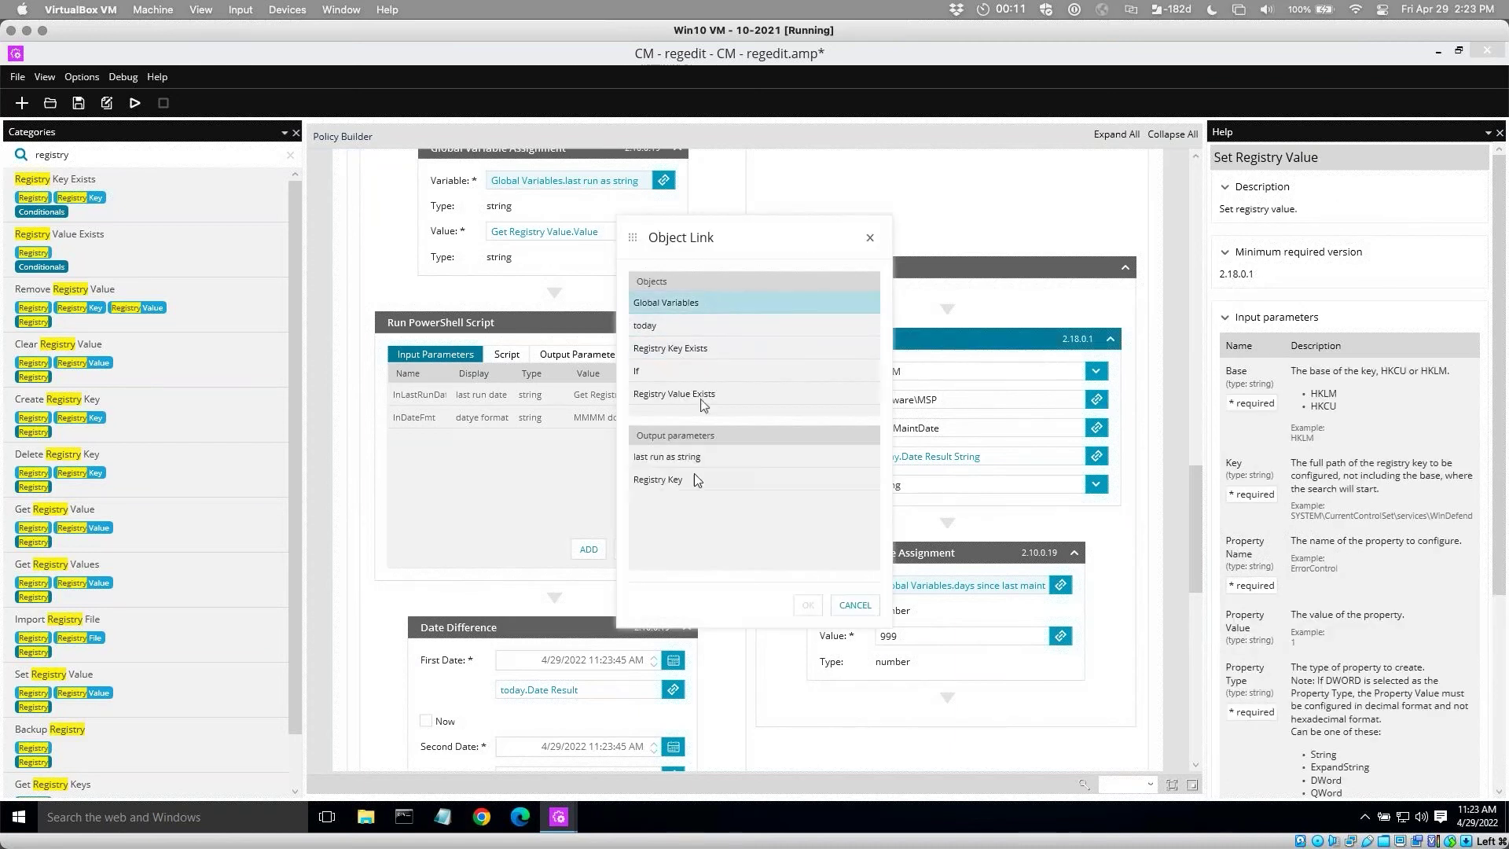
pyautogui.click(675, 456)
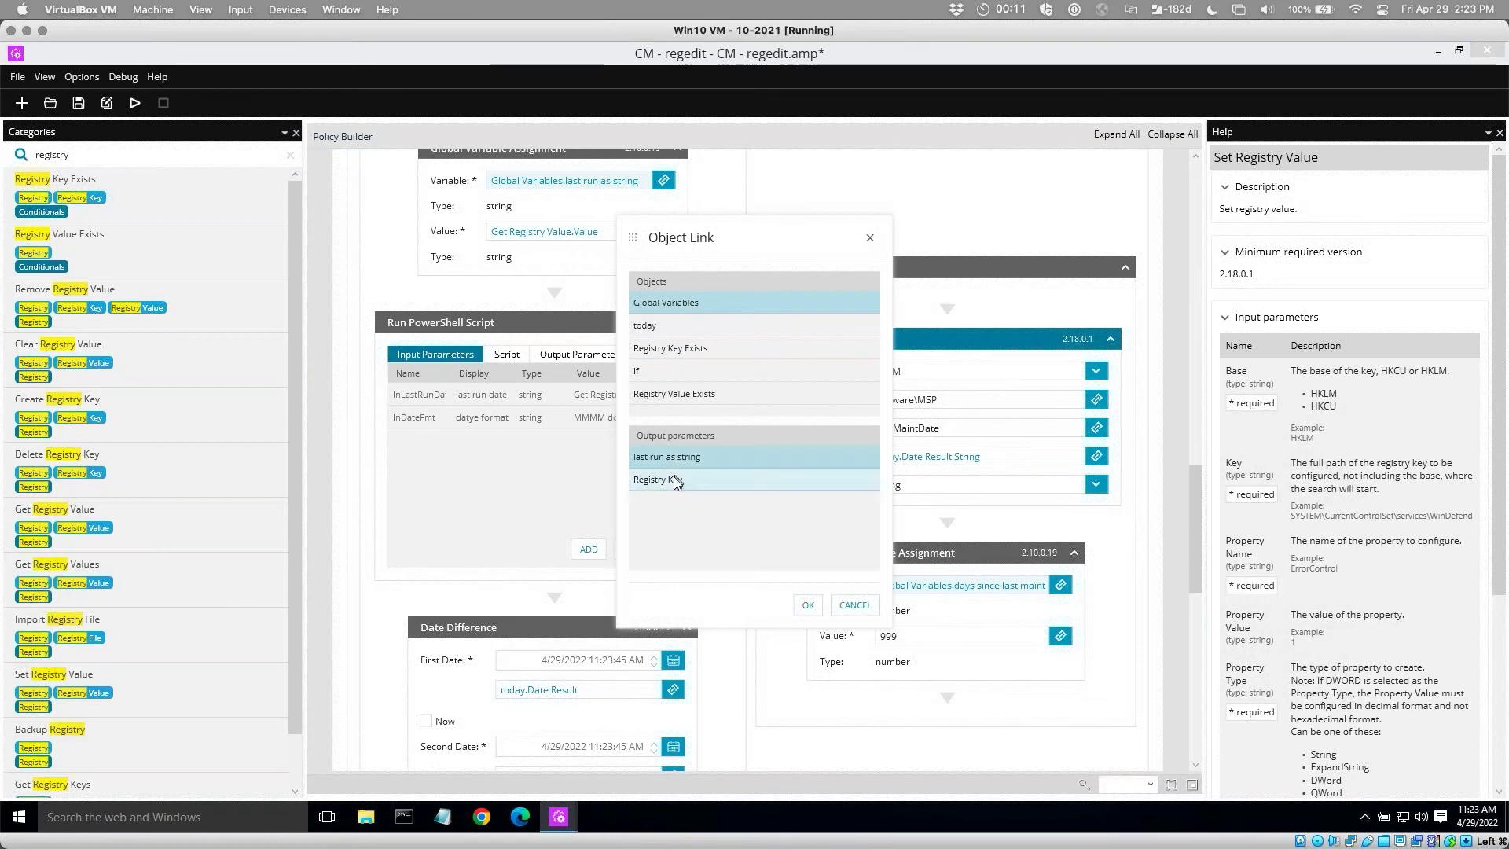
pyautogui.click(675, 480)
pyautogui.click(809, 607)
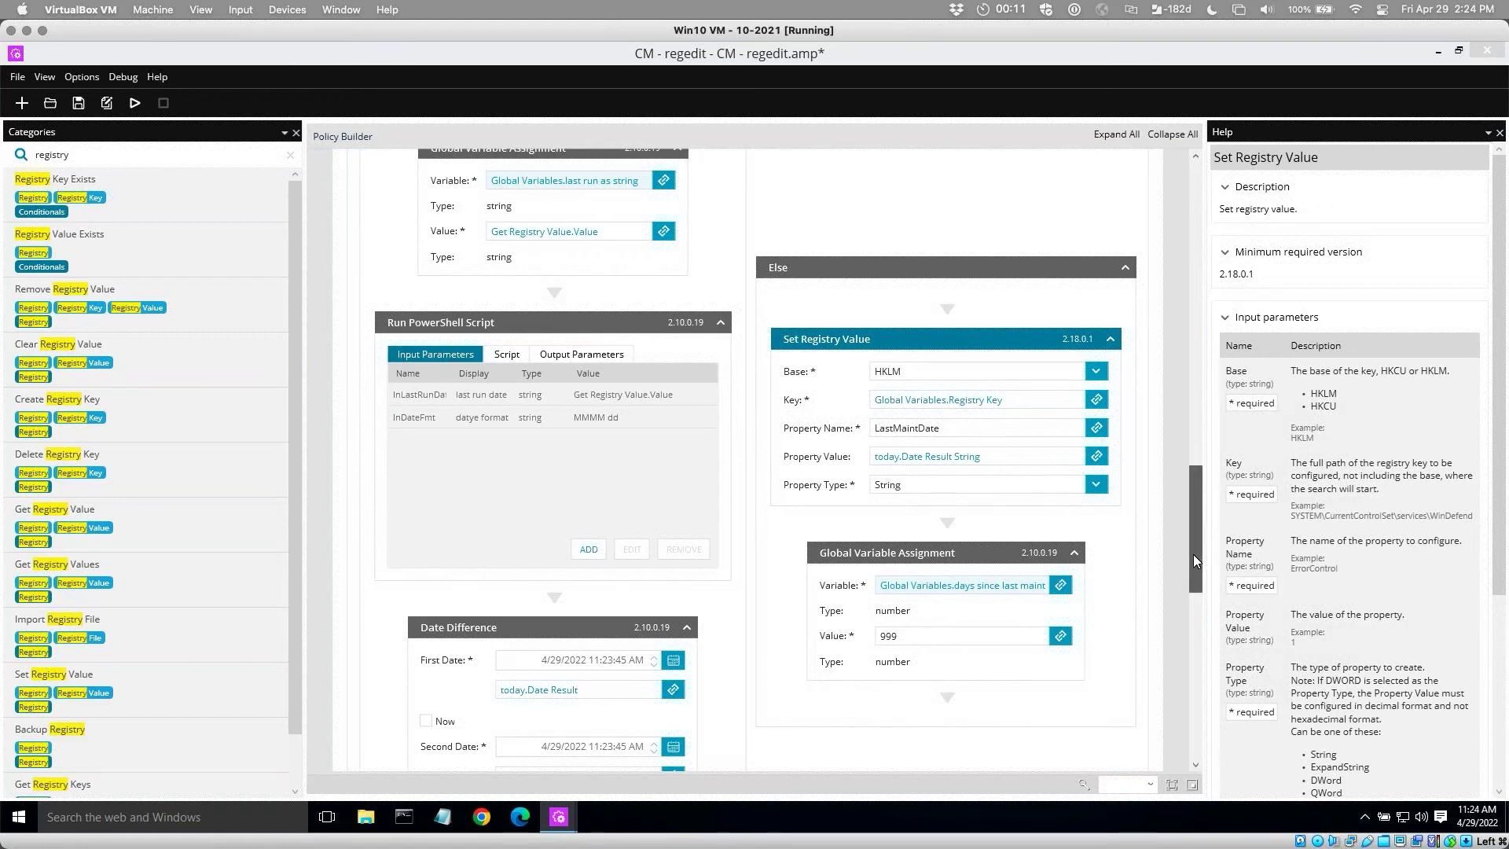
# Examine the variable and value of the Global Variable Assignment object in the Else branch.
pyautogui.moveTo(1195, 559); pyautogui.dragTo(1196, 578)
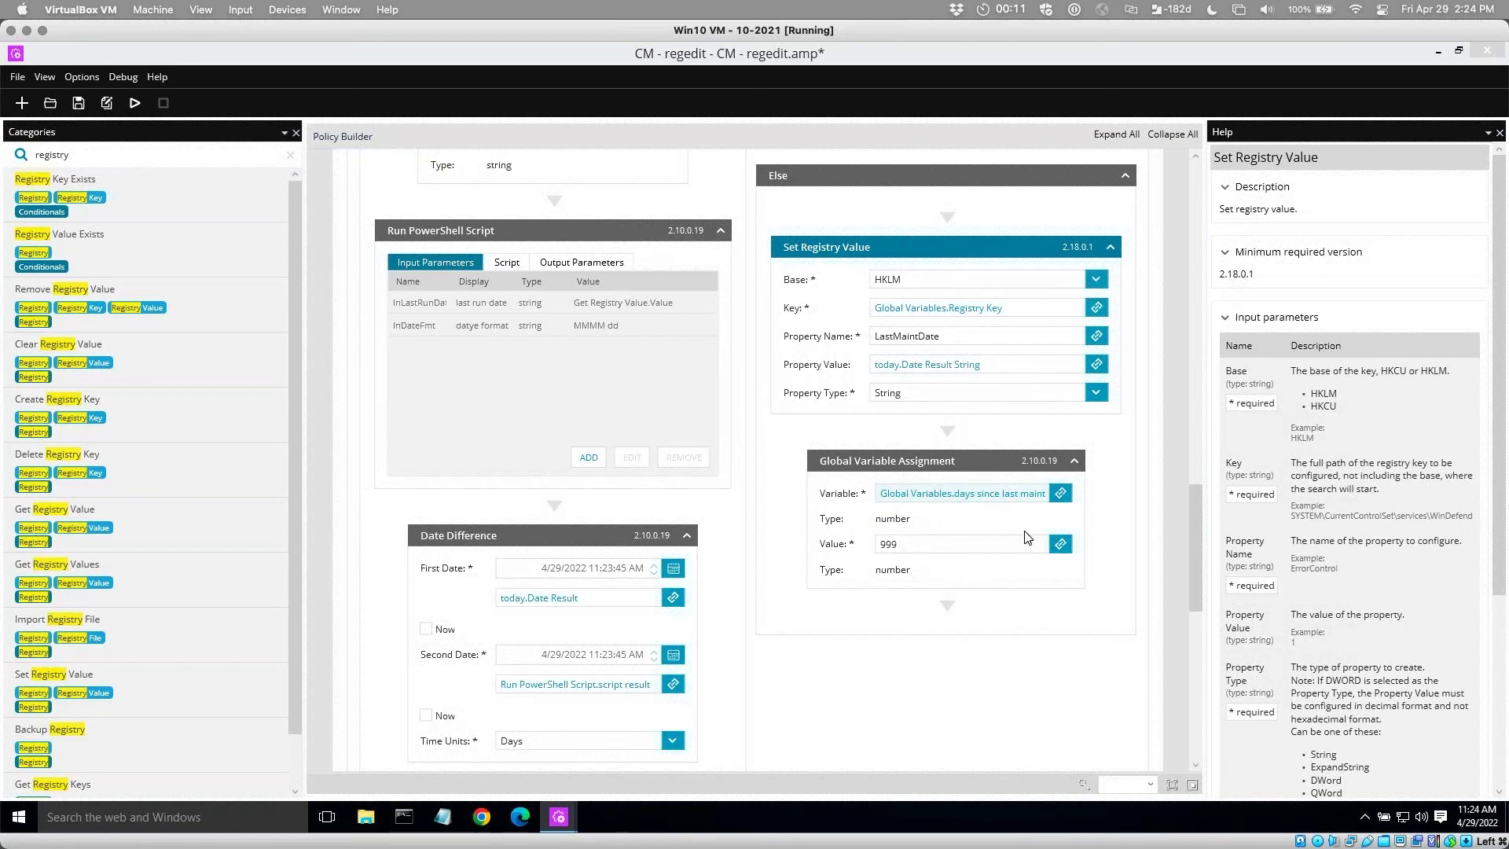
pyautogui.click(962, 499)
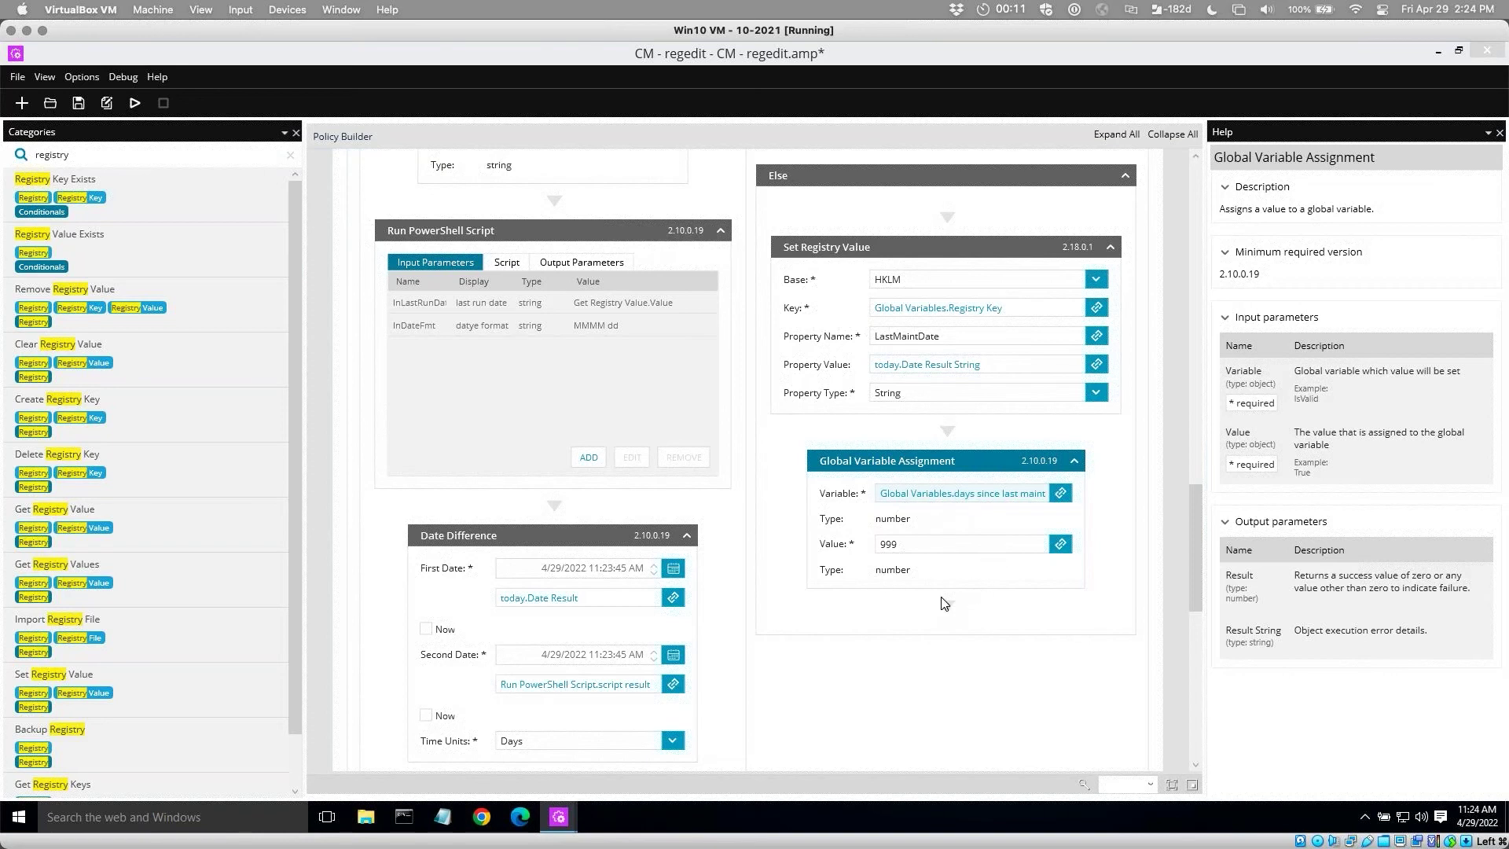
pyautogui.click(906, 544)
pyautogui.moveTo(1195, 591); pyautogui.dragTo(1196, 584)
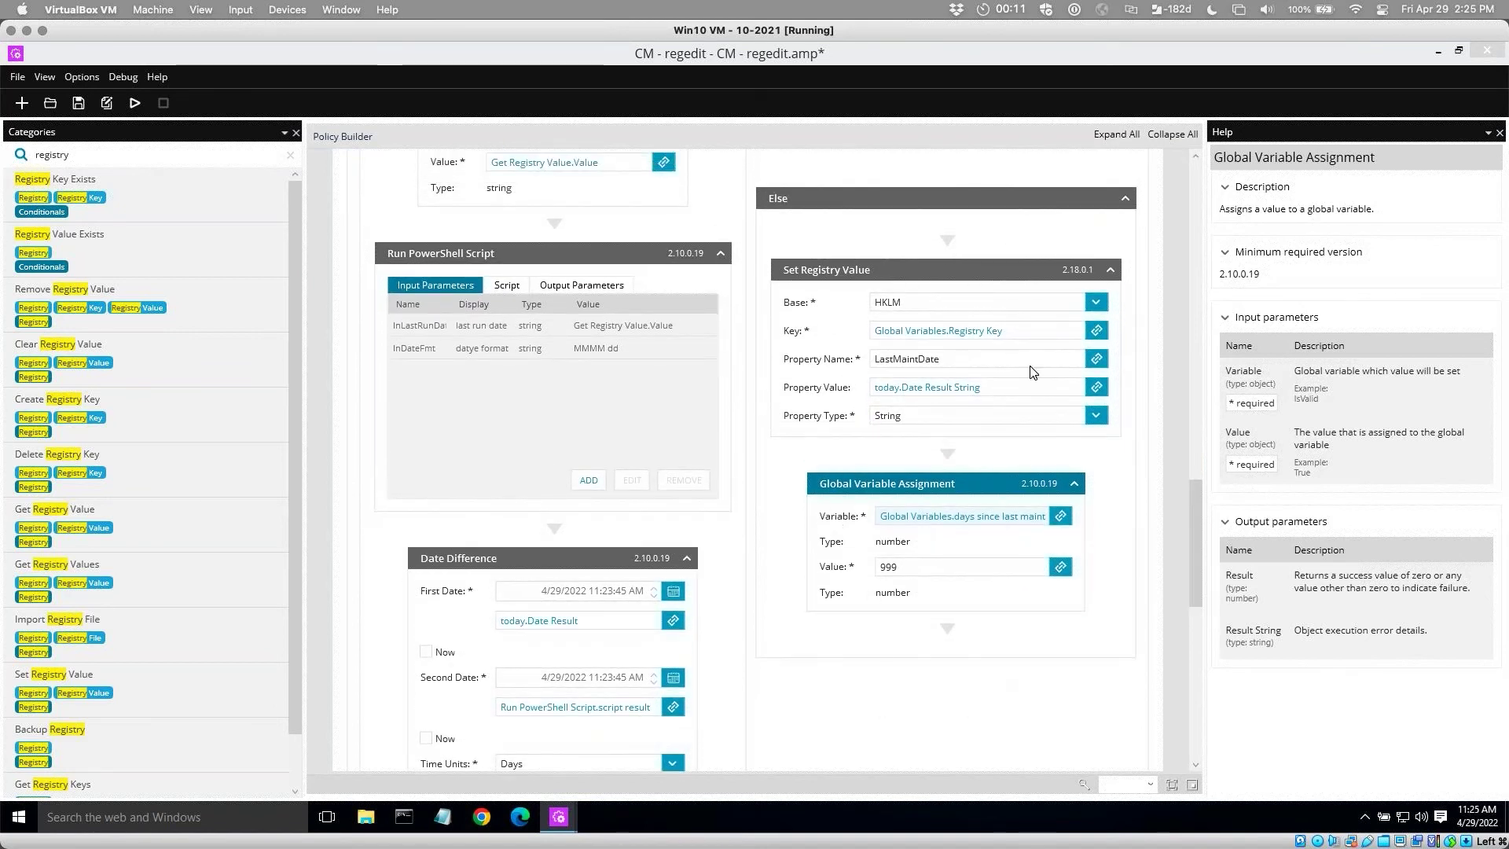
# Link the Key of the Get Registry Value object in the Then branch to the Registry Key global variable.
pyautogui.moveTo(1195, 547); pyautogui.dragTo(1189, 465)
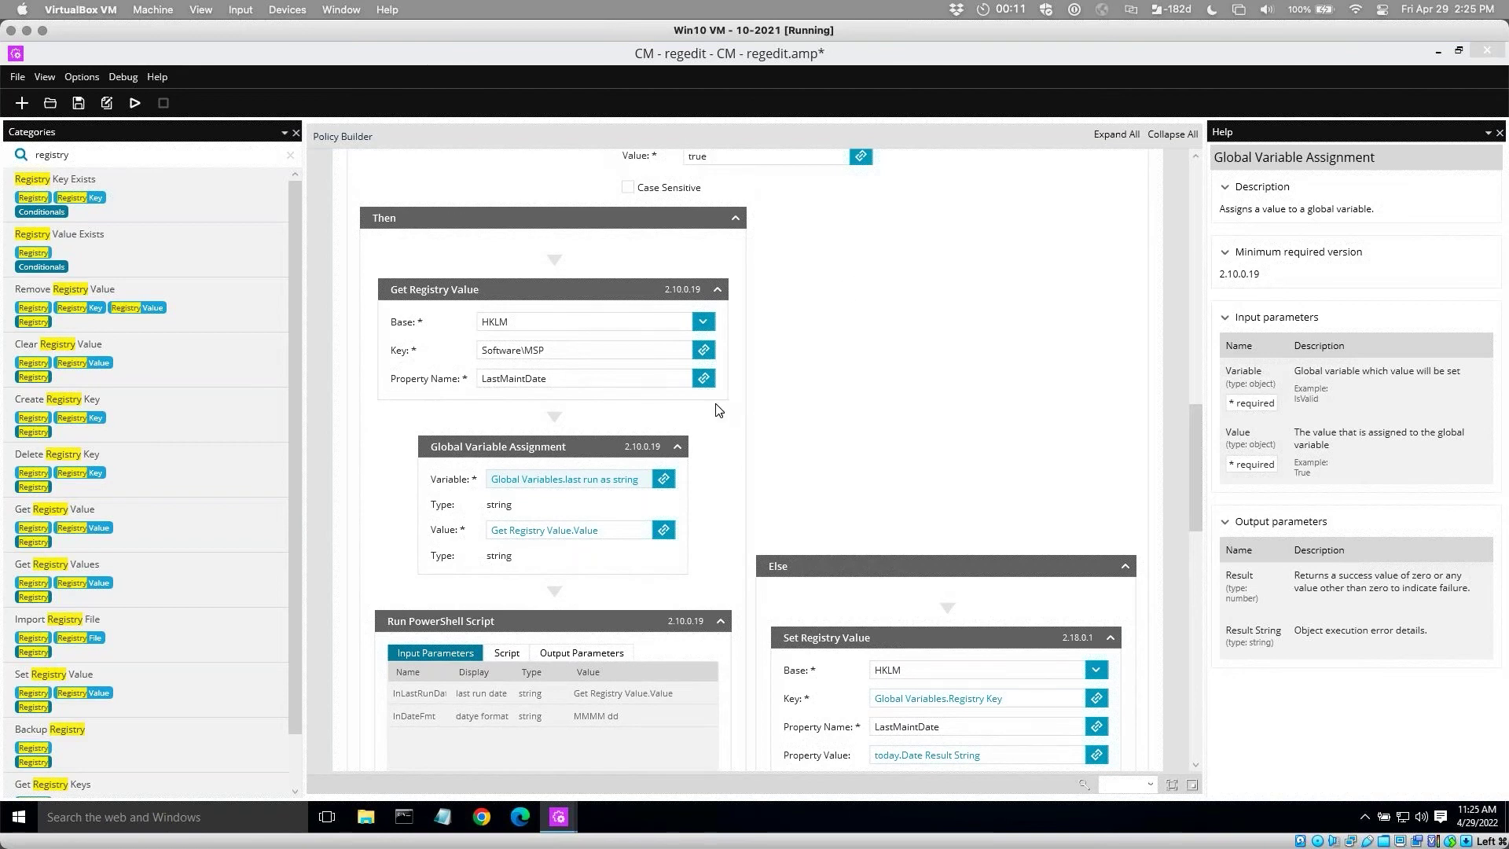
pyautogui.click(704, 351)
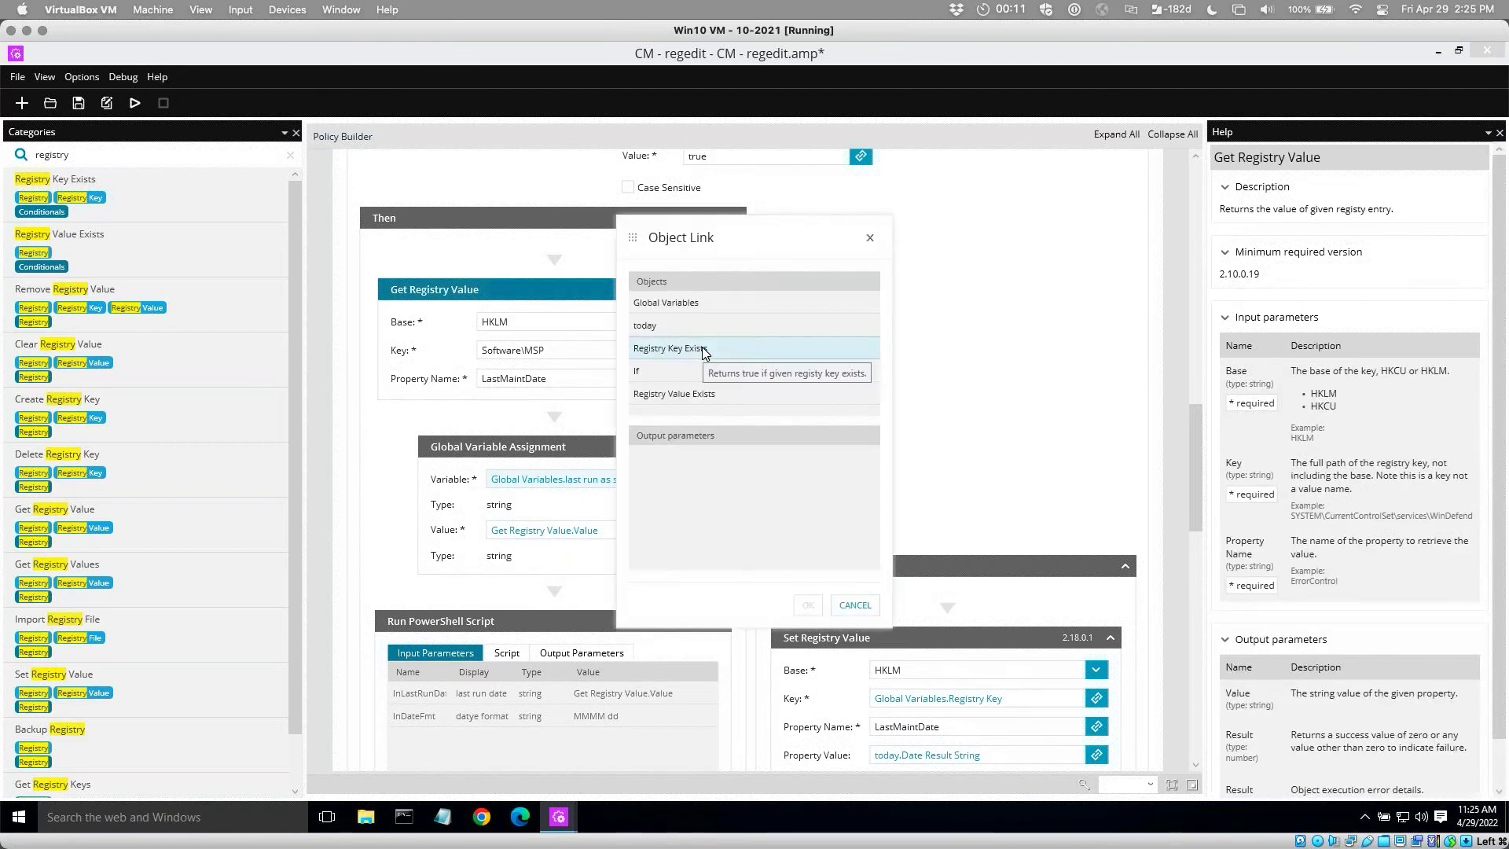
pyautogui.click(677, 305)
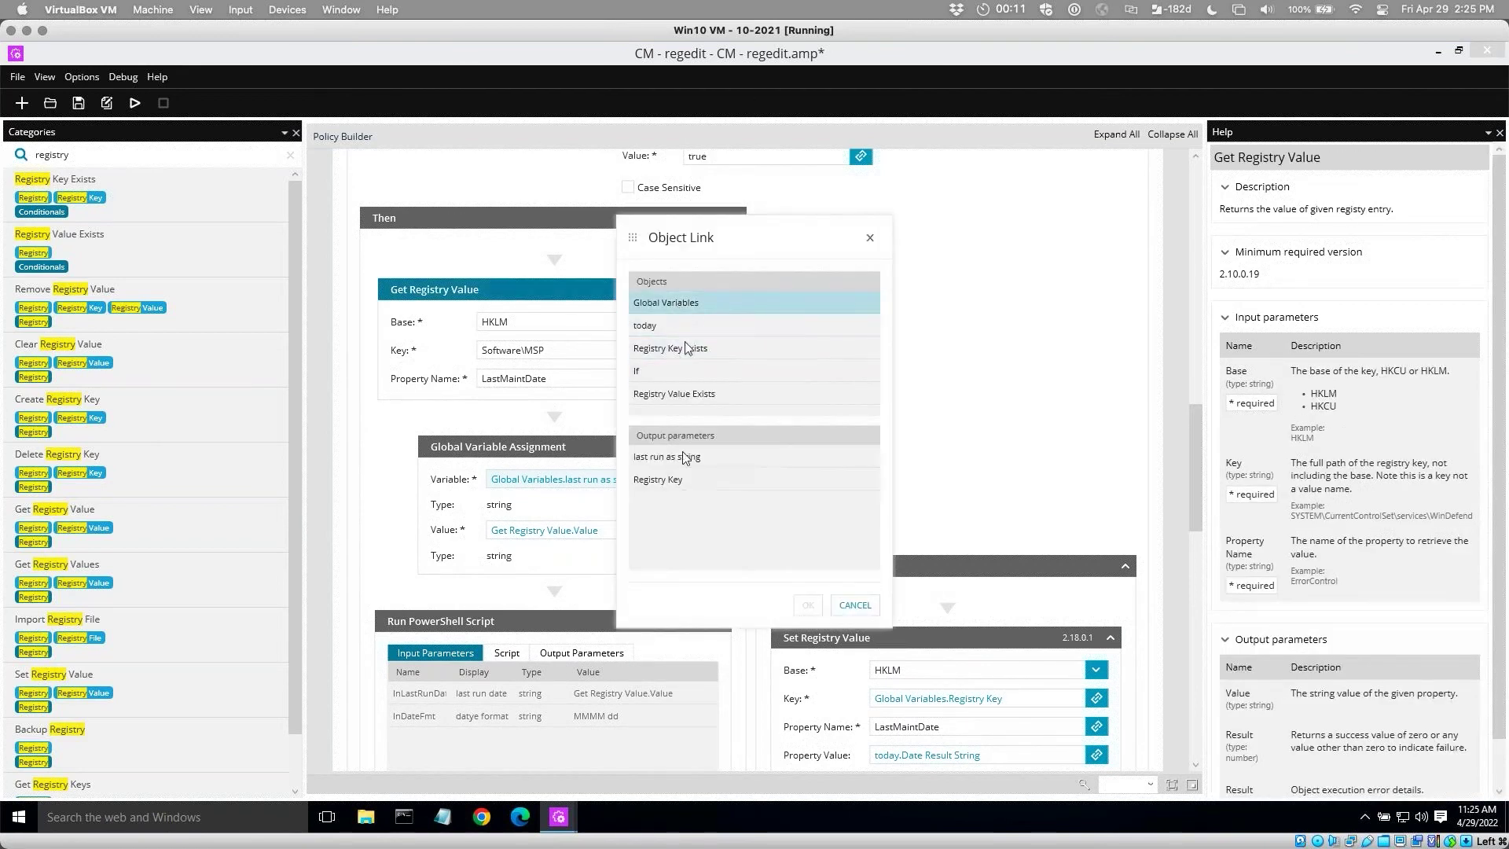
pyautogui.click(671, 484)
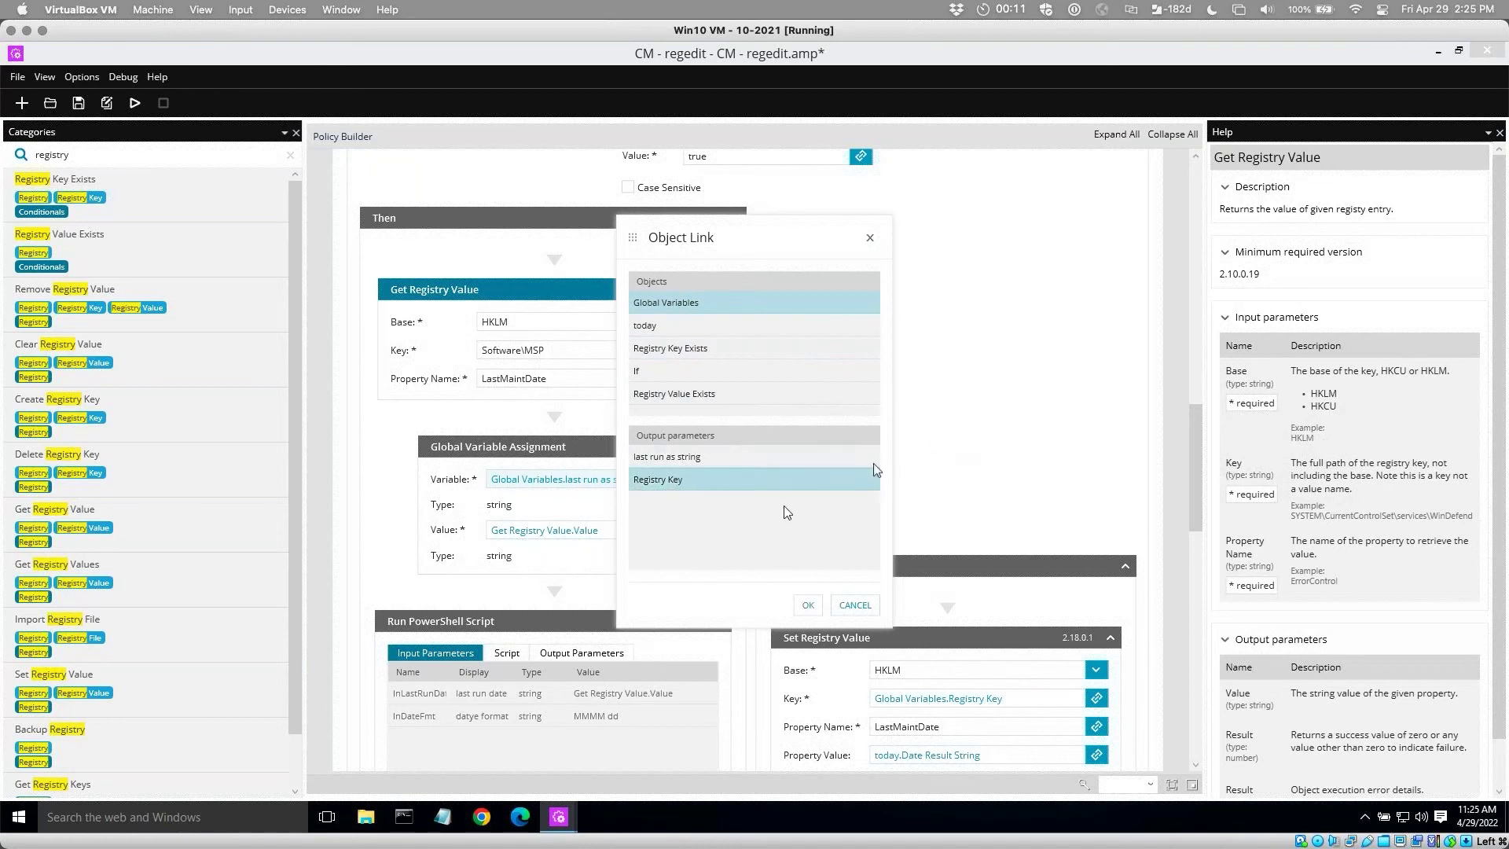
pyautogui.click(808, 605)
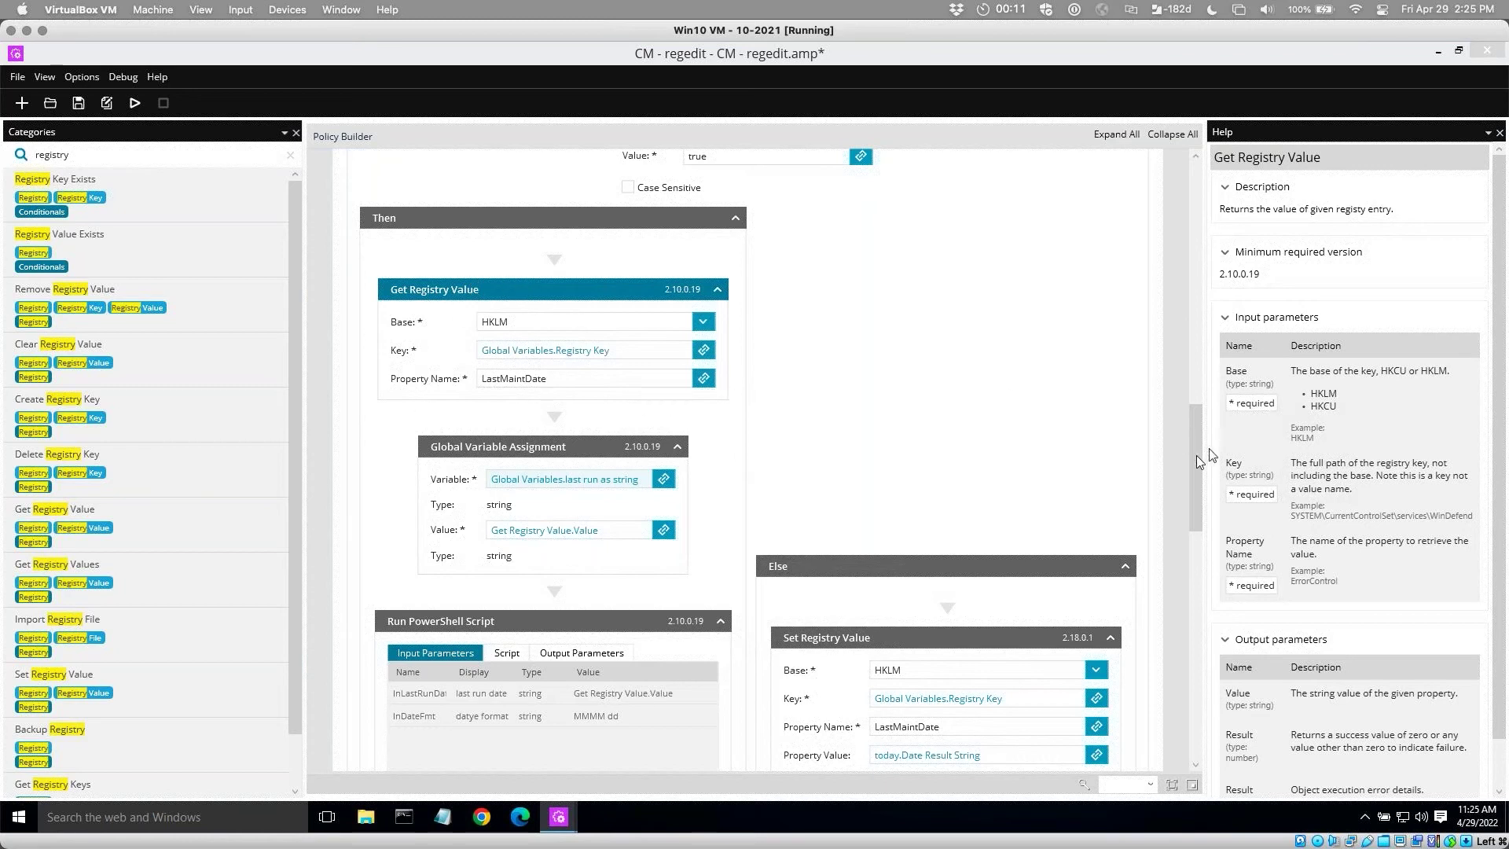
pyautogui.moveTo(1195, 465); pyautogui.dragTo(1195, 481)
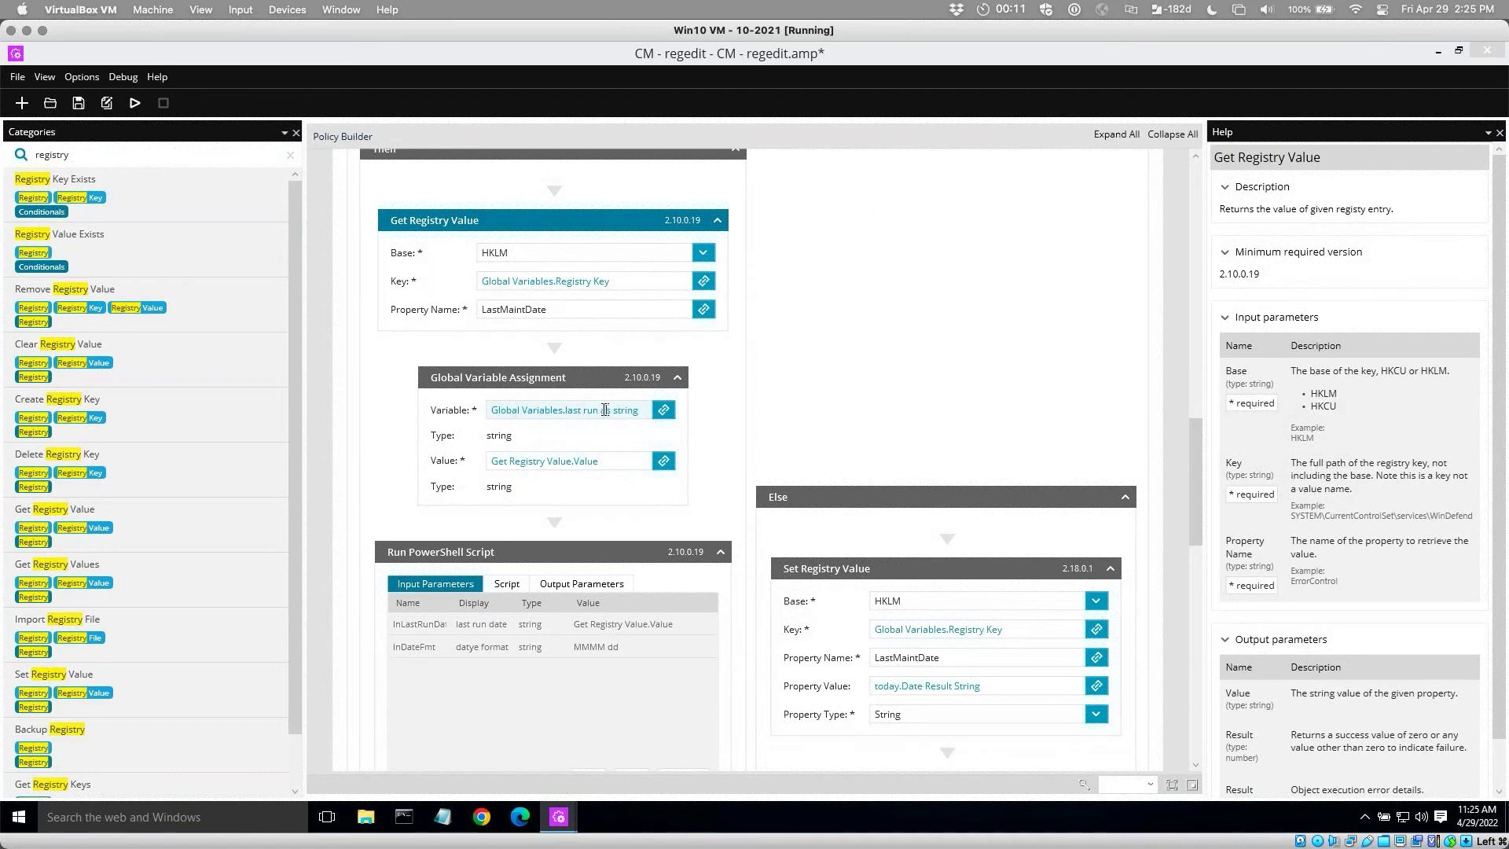
# Examine the Global Variable Assignment object in the Then branch and the script contents of the Run PowerShell Script object.
pyautogui.click(527, 412)
pyautogui.click(558, 414)
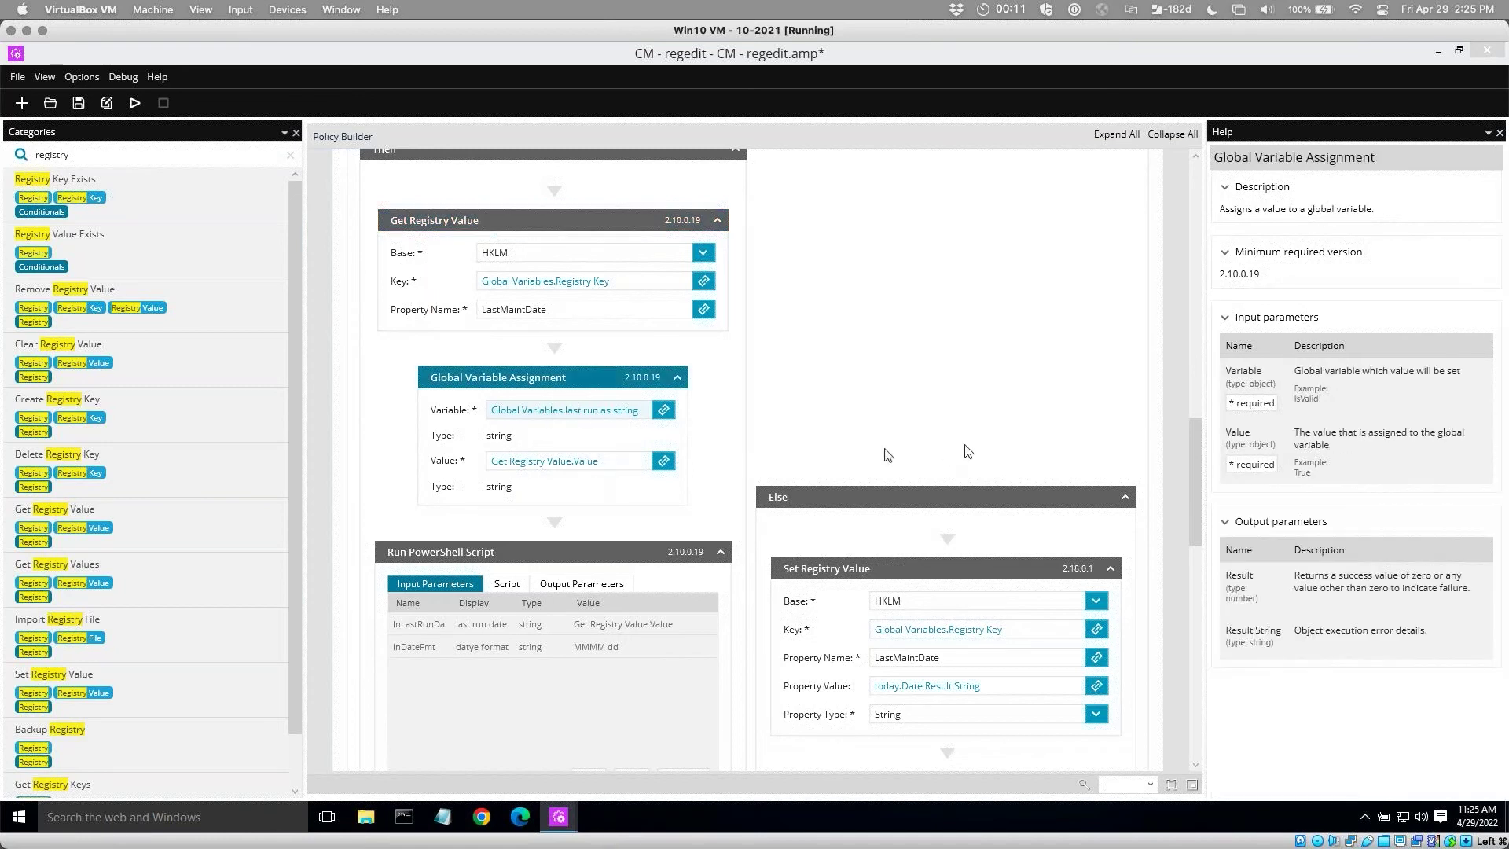
pyautogui.moveTo(1195, 478); pyautogui.dragTo(1192, 517)
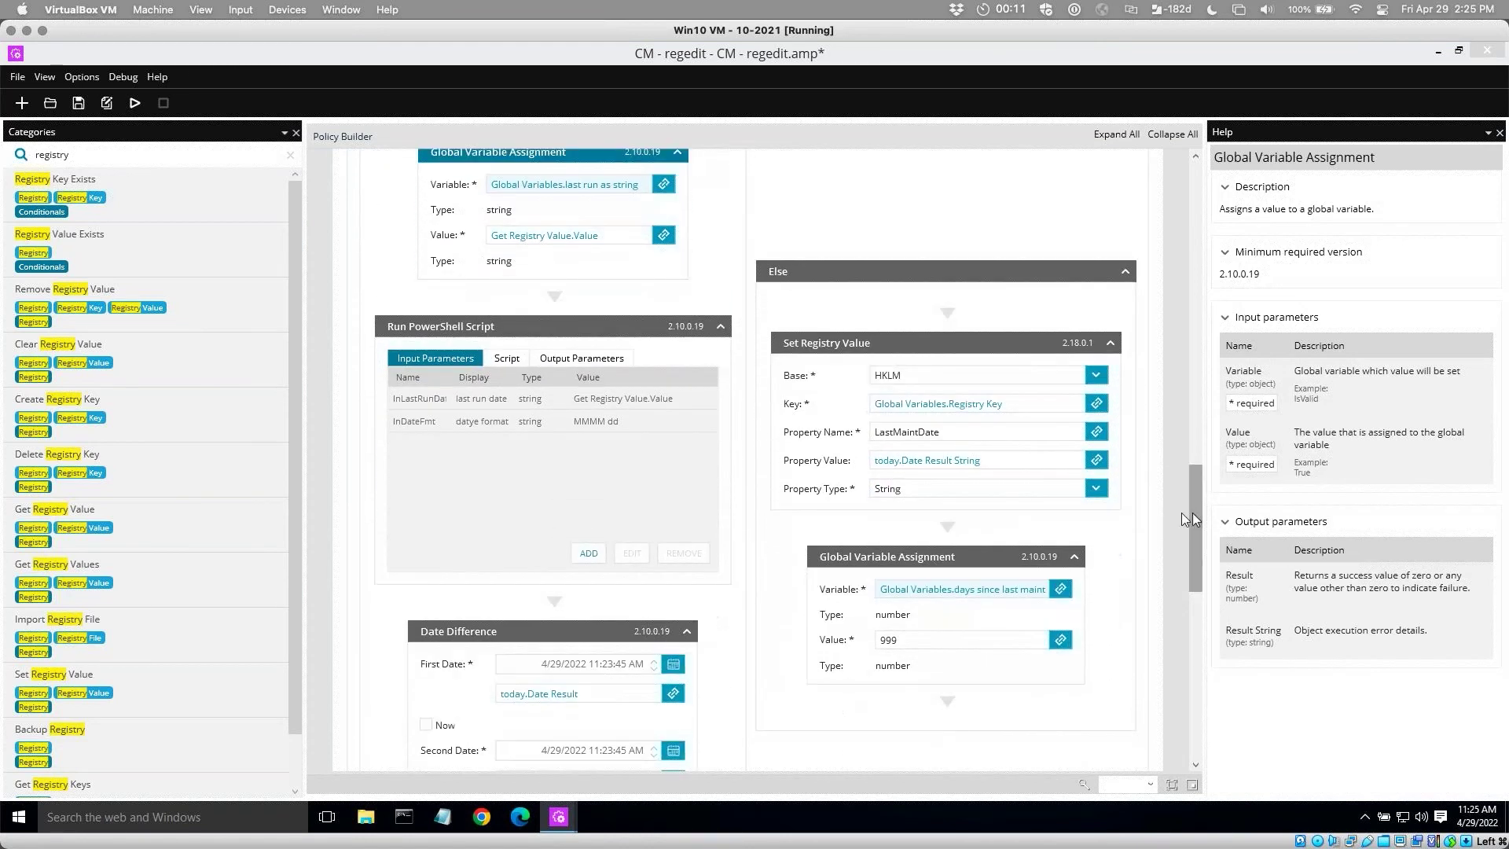
pyautogui.click(541, 326)
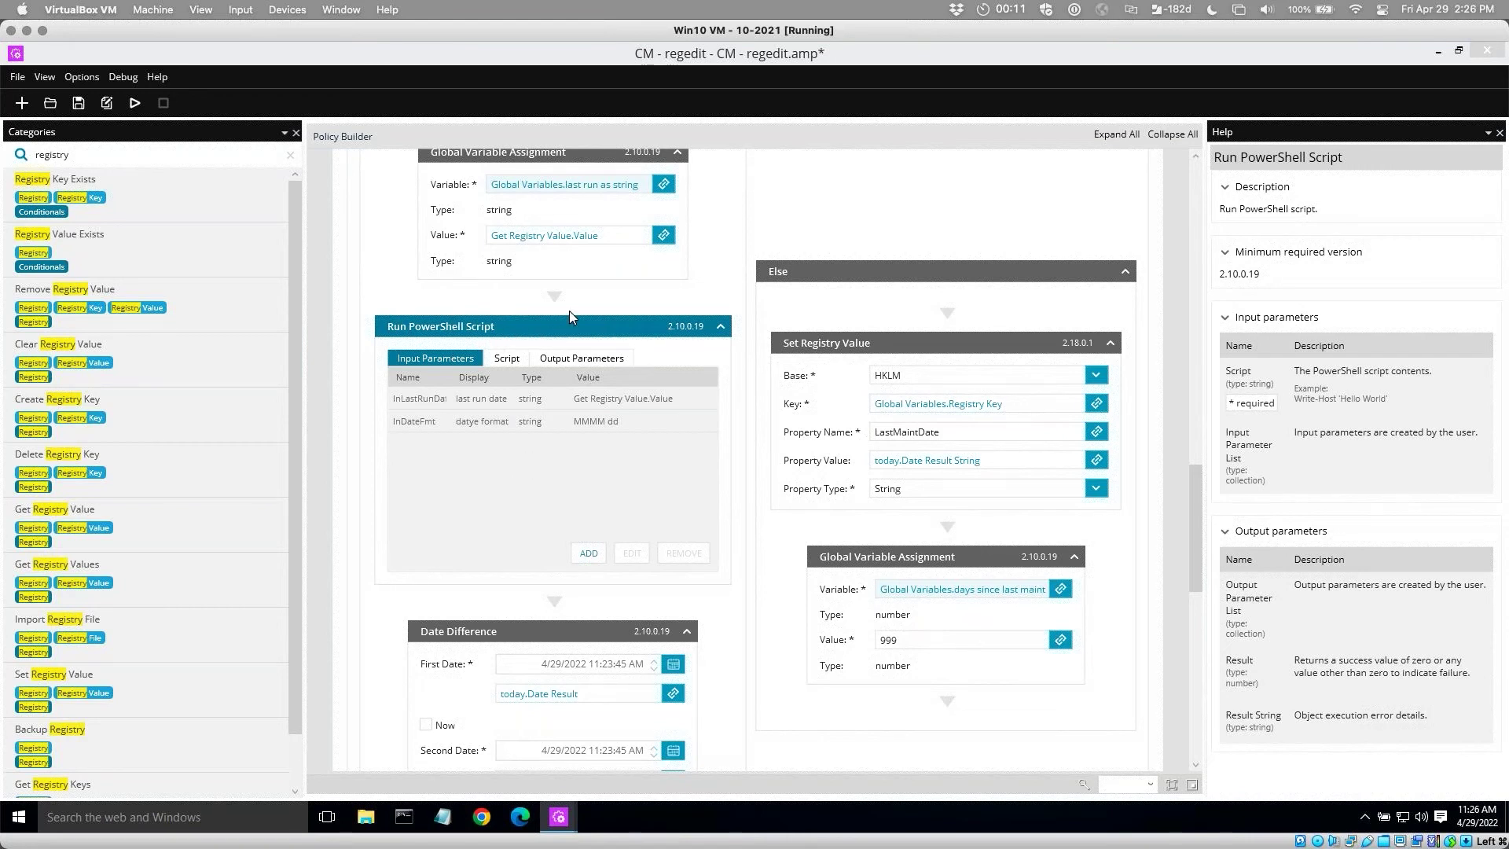
pyautogui.click(506, 358)
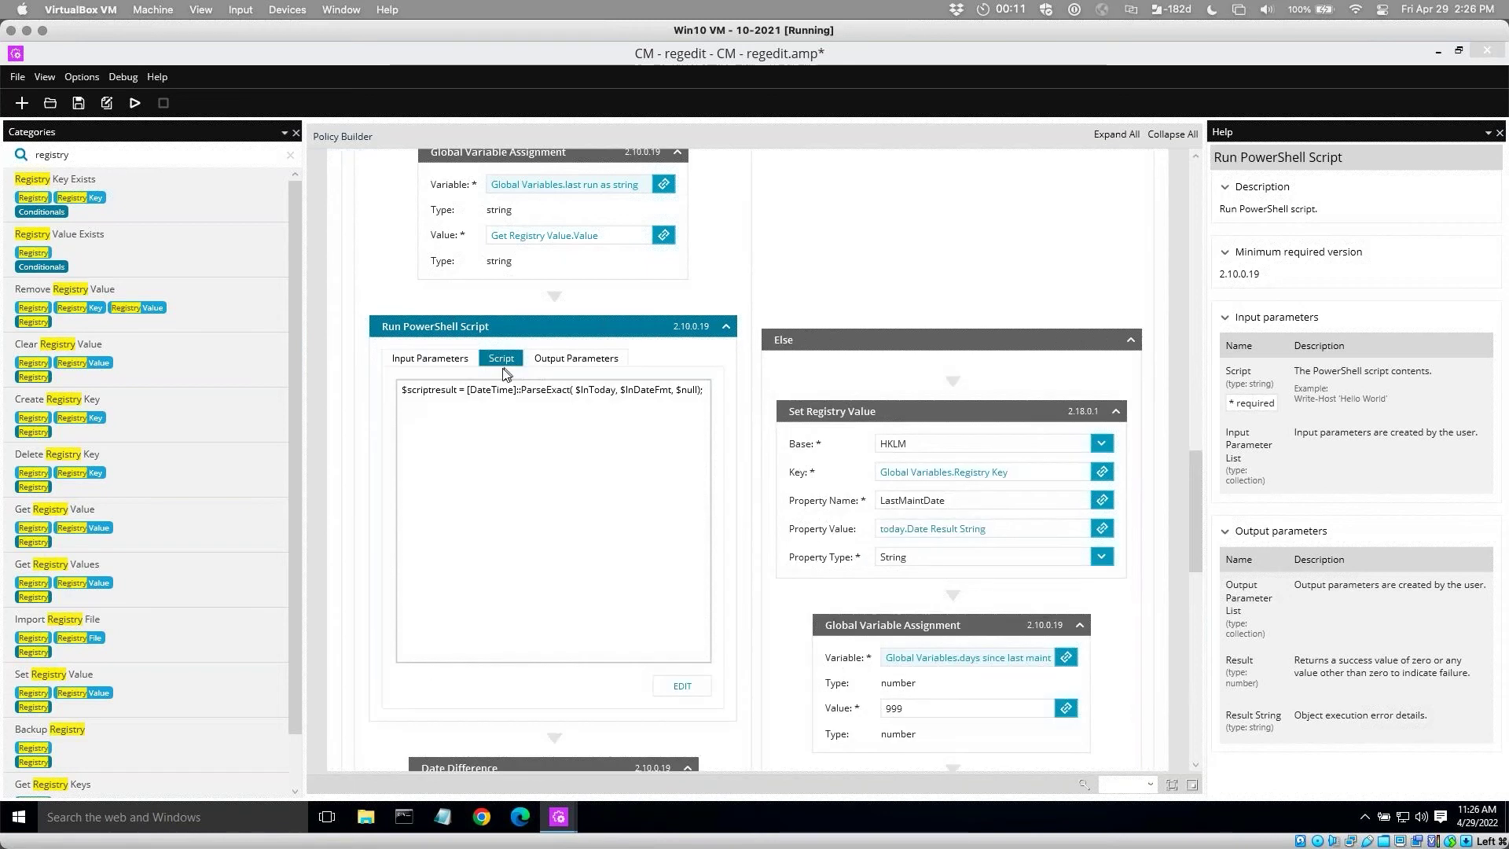
pyautogui.doubleClick(472, 390)
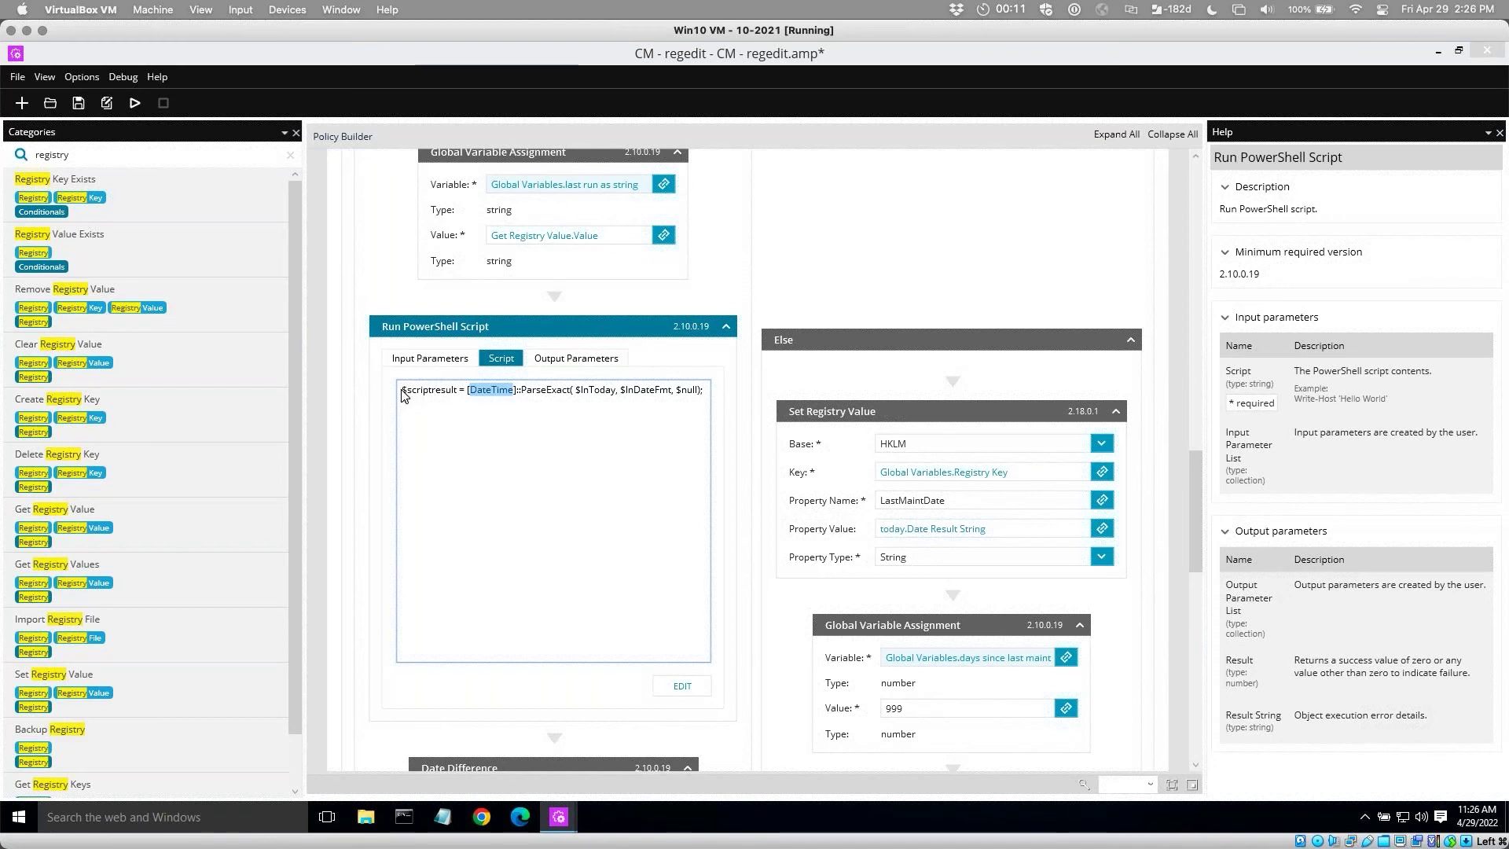
pyautogui.moveTo(403, 390); pyautogui.dragTo(724, 392)
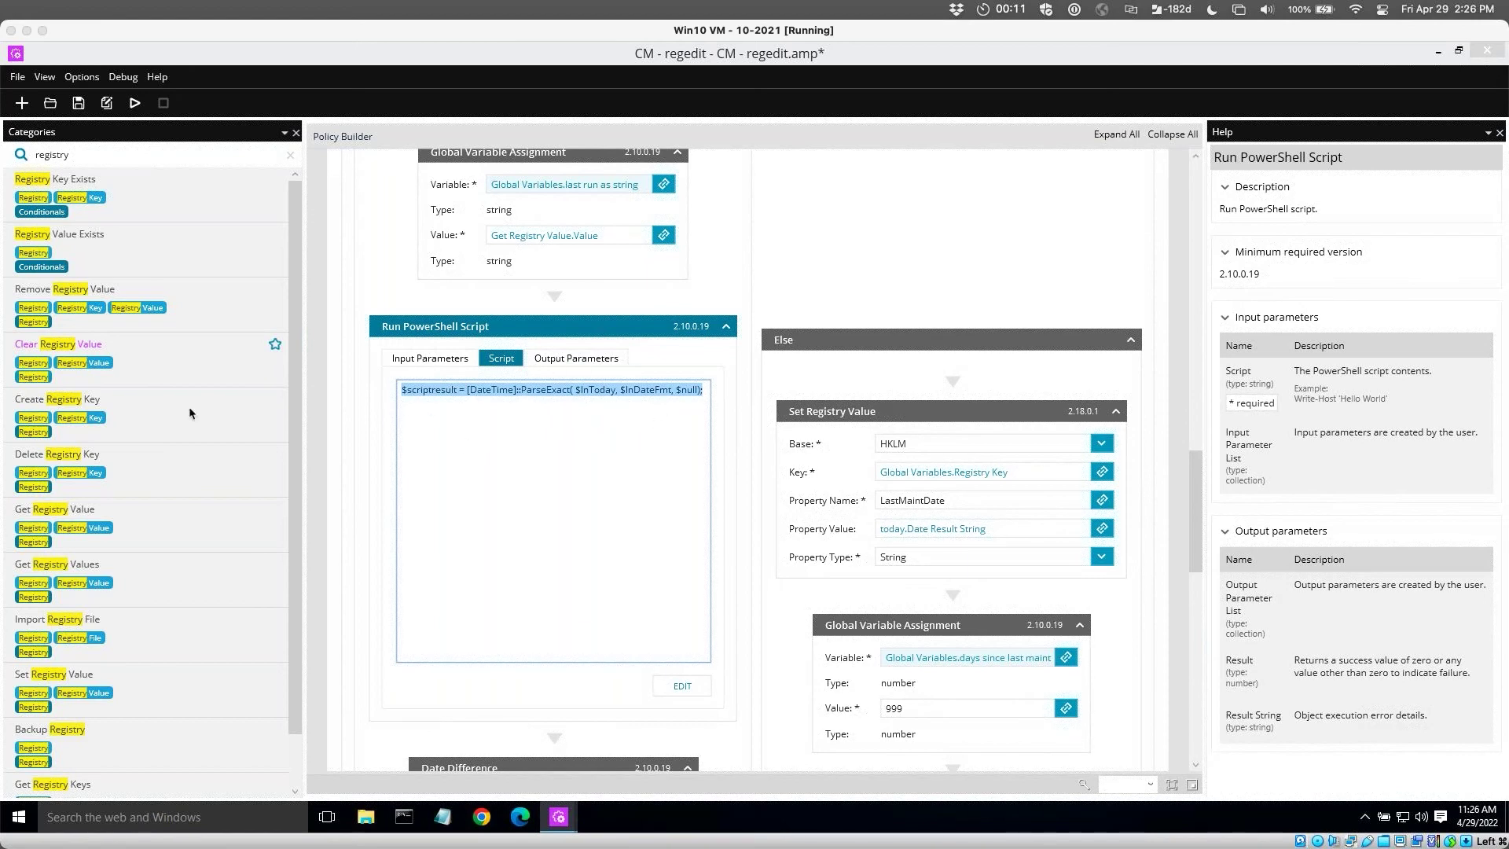
pyautogui.click(485, 418)
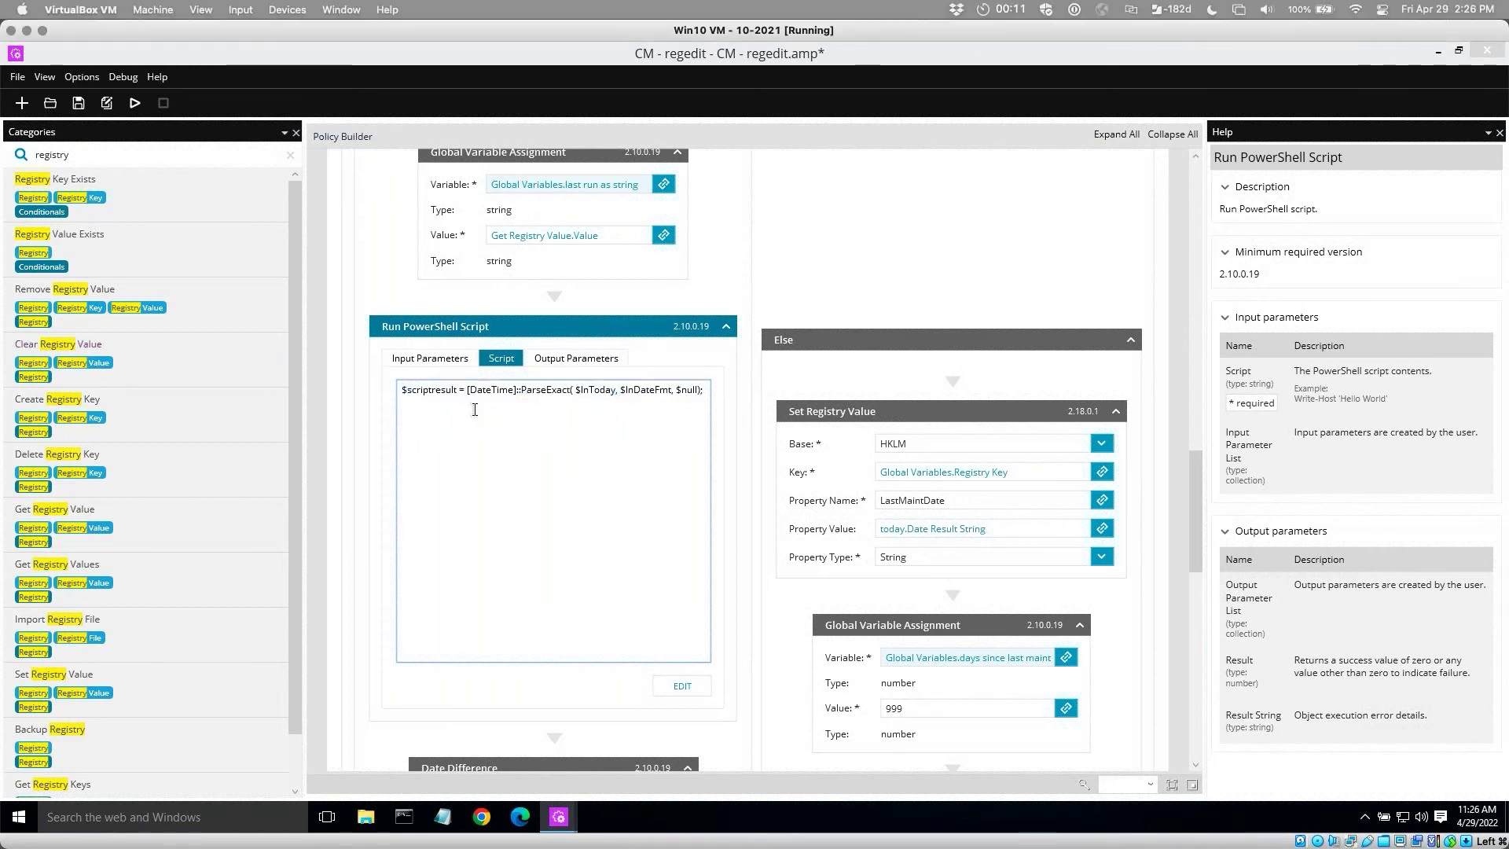
# Inspect the value linked to the InLastRunDate input parameter of the Run PowerShell Script object without changing it.
pyautogui.click(438, 358)
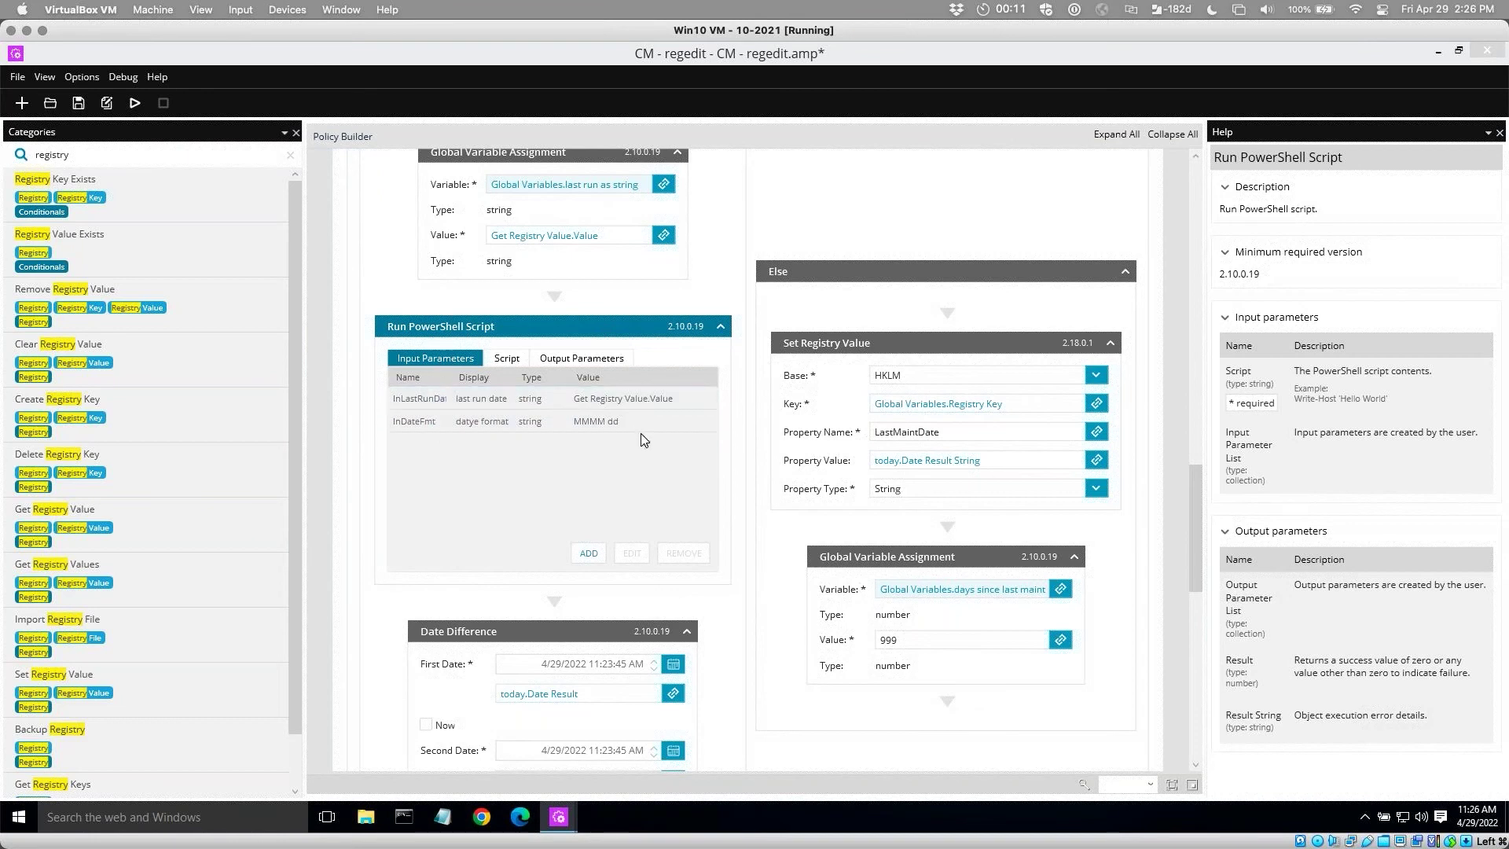
pyautogui.click(601, 399)
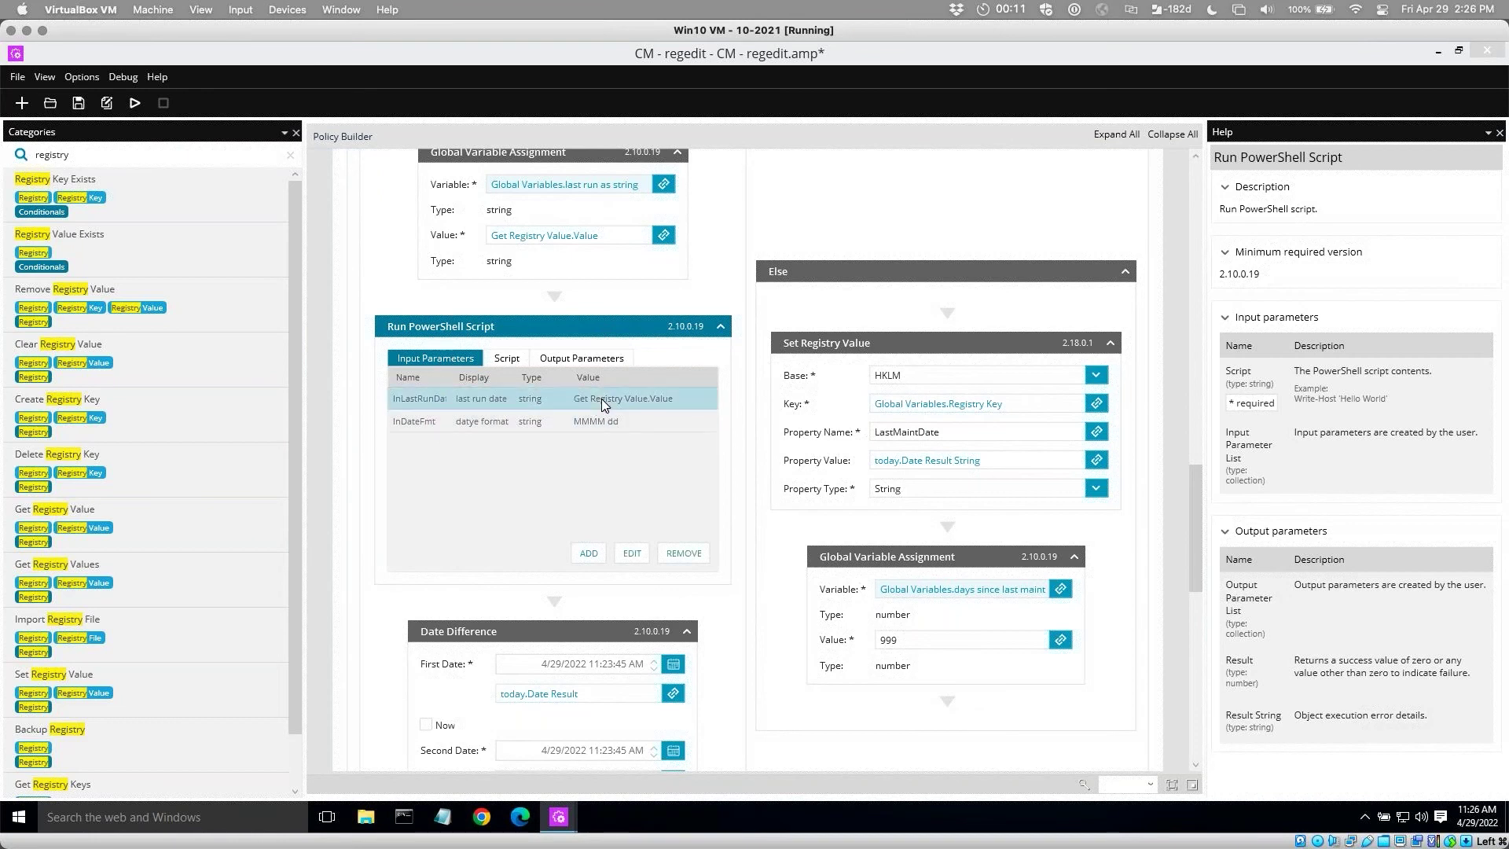
pyautogui.click(631, 554)
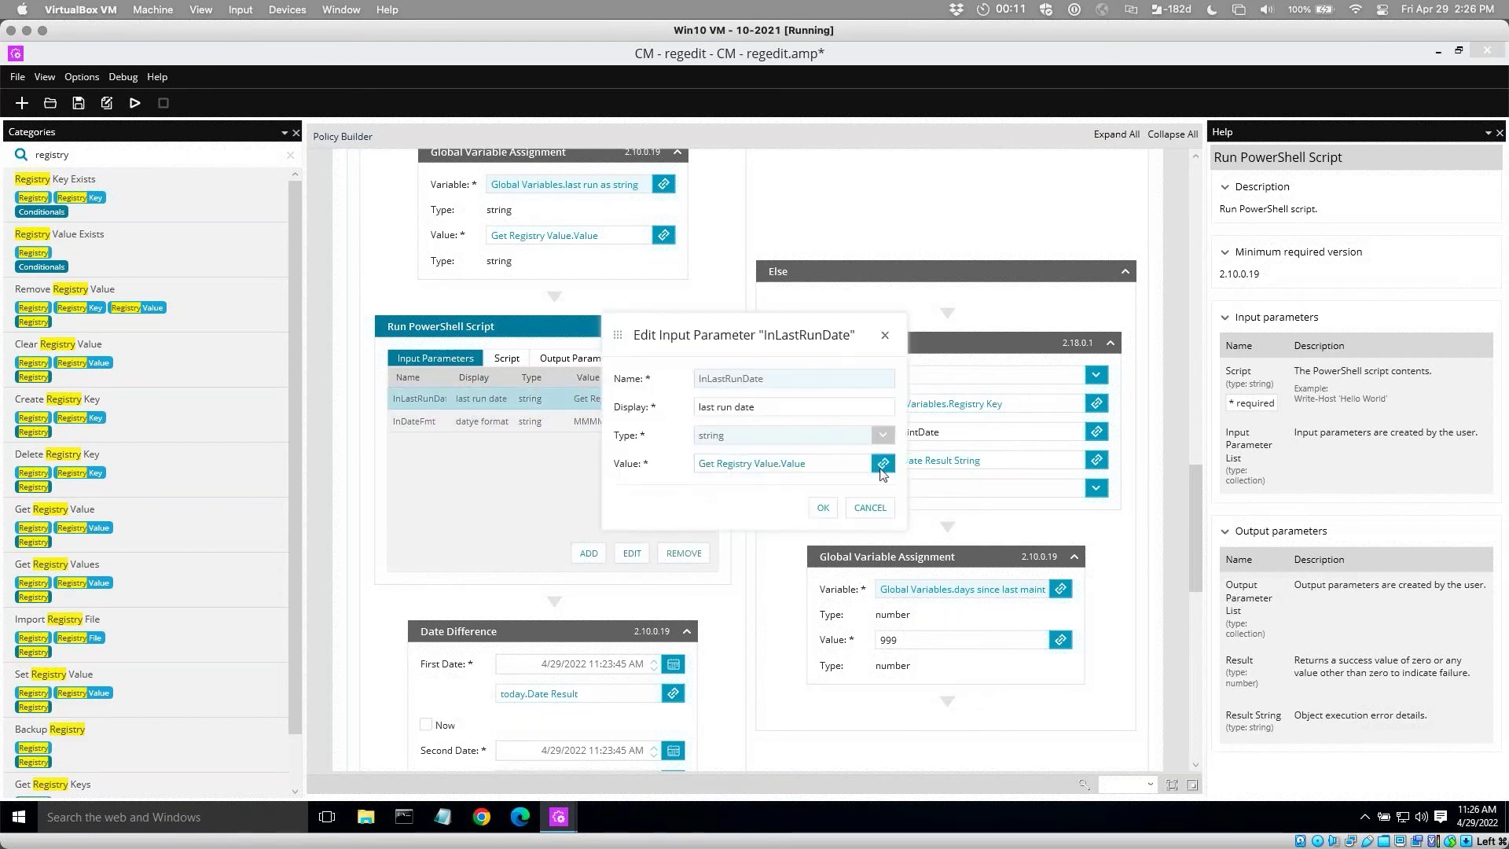
pyautogui.moveTo(702, 464); pyautogui.dragTo(817, 465)
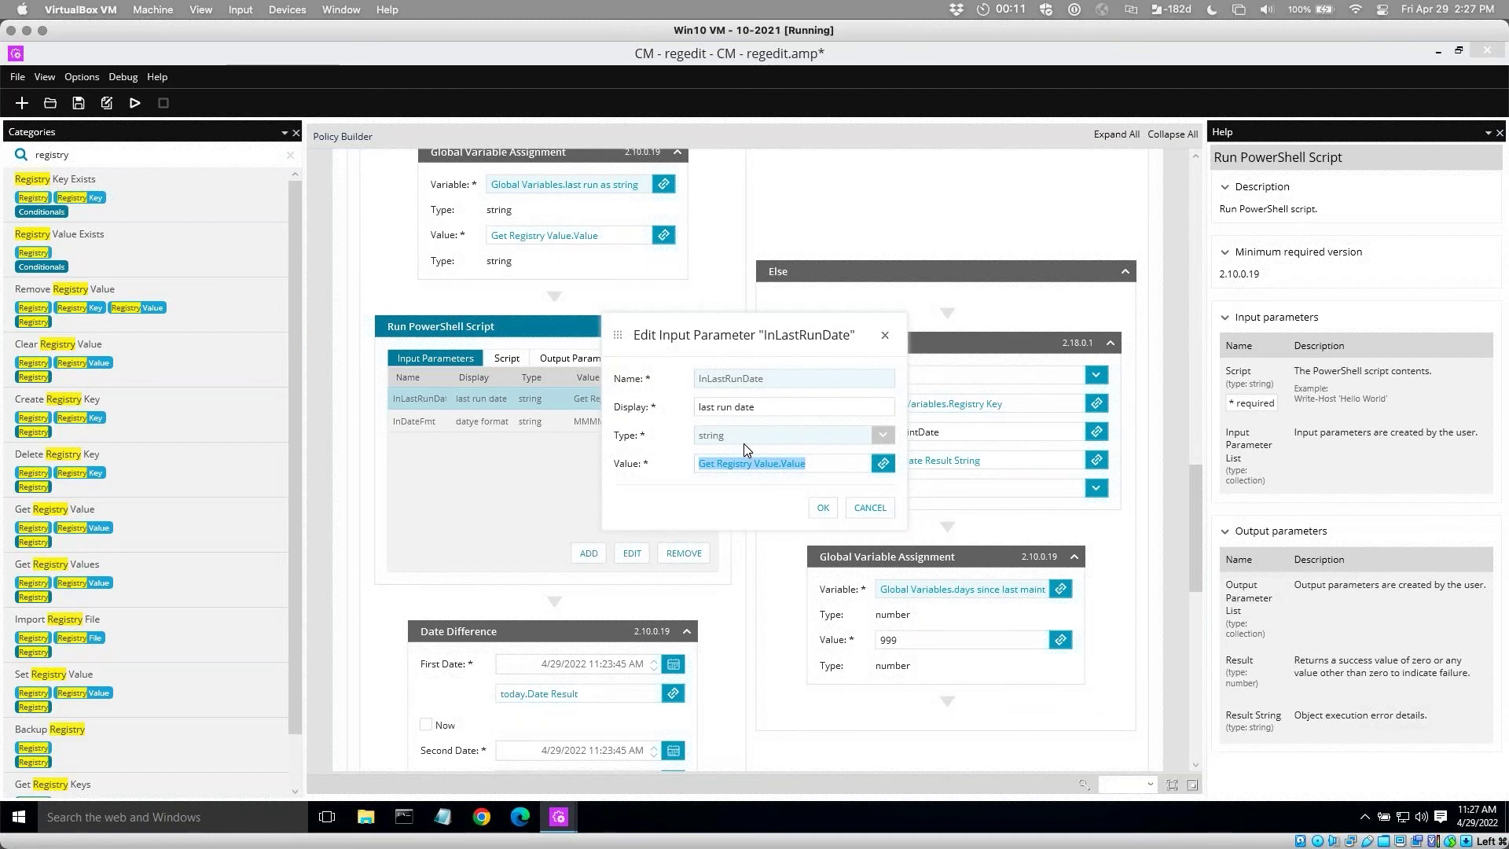
pyautogui.click(867, 508)
# Correct the display name of the script's InDateFmt input parameter to "date format".
pyautogui.click(418, 423)
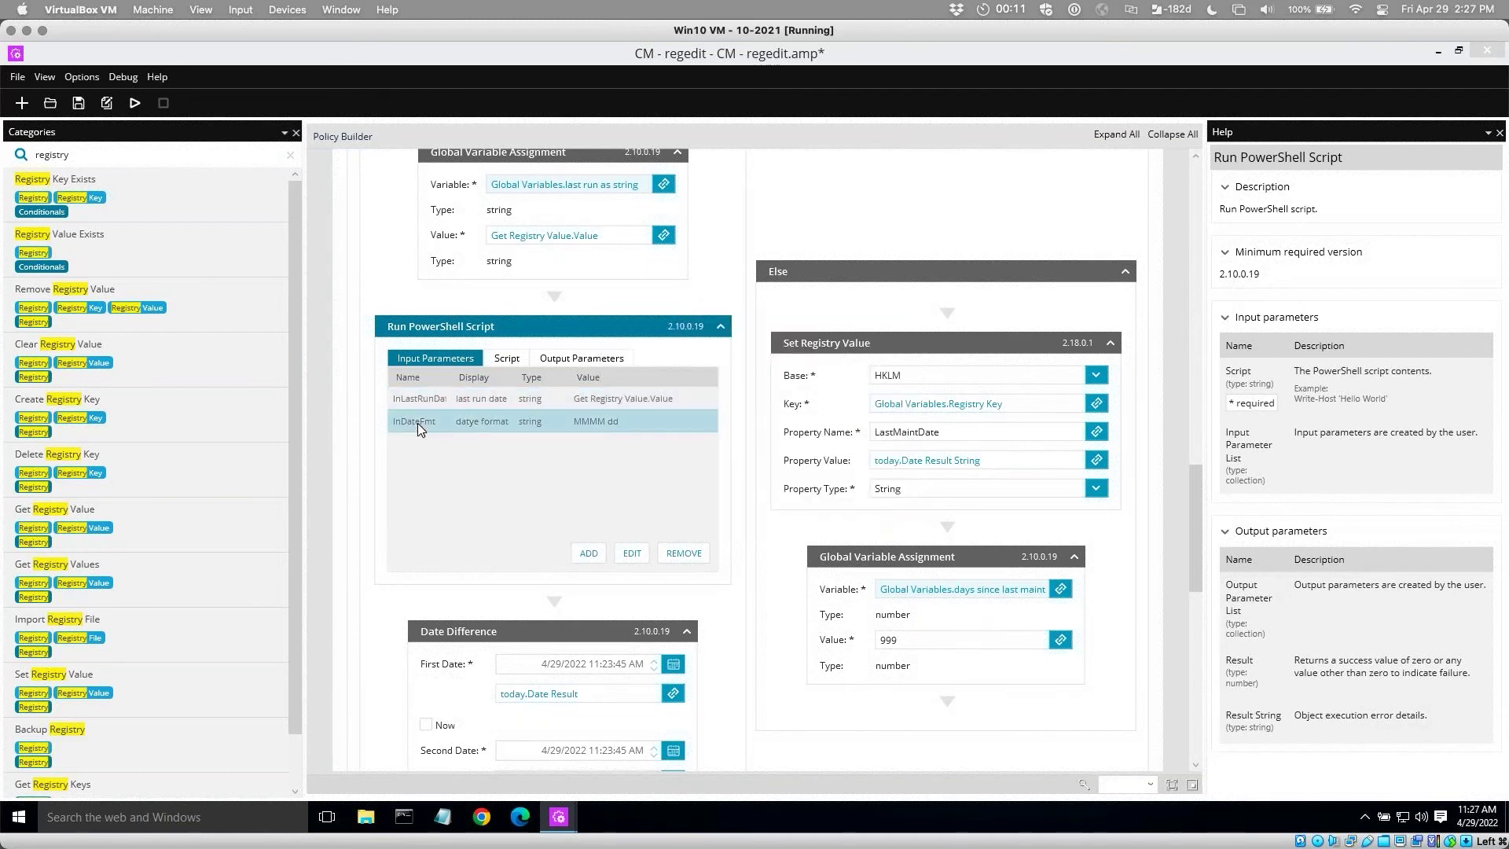
pyautogui.doubleClick(417, 422)
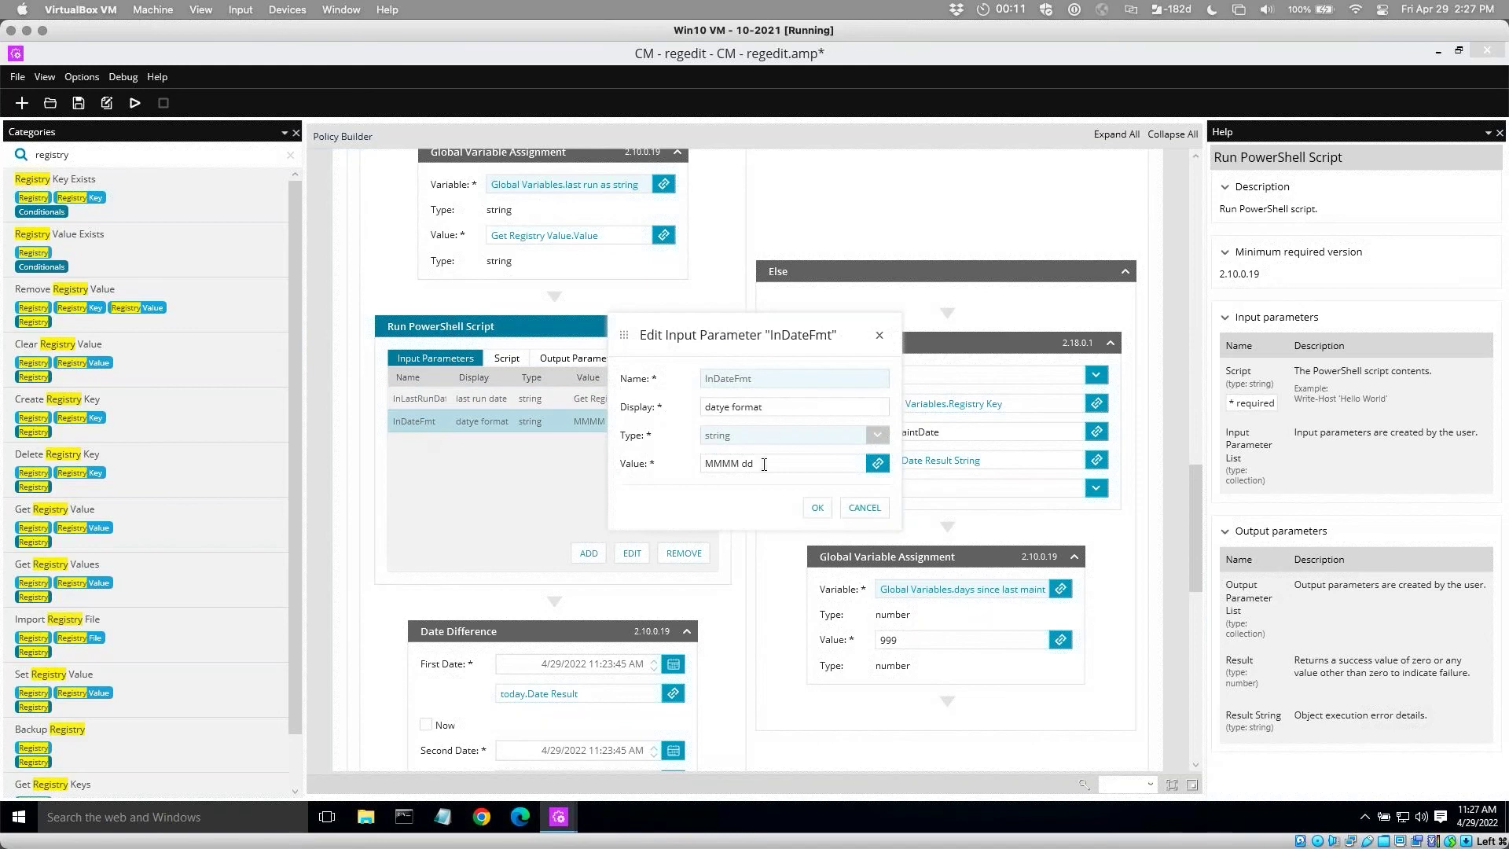
pyautogui.moveTo(724, 466); pyautogui.dragTo(696, 469)
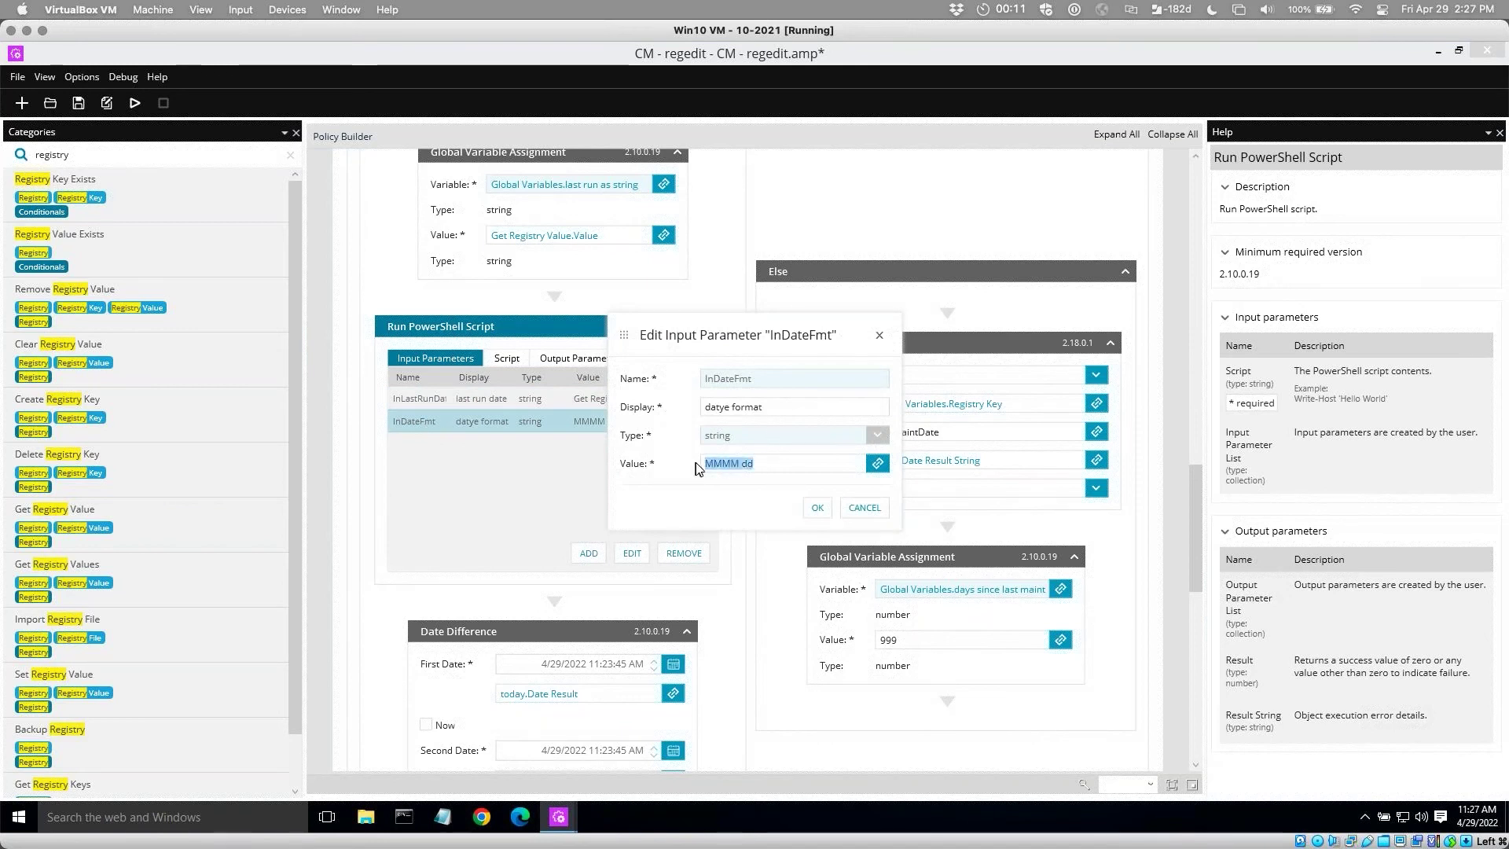
pyautogui.click(745, 466)
pyautogui.press('BackSpace')
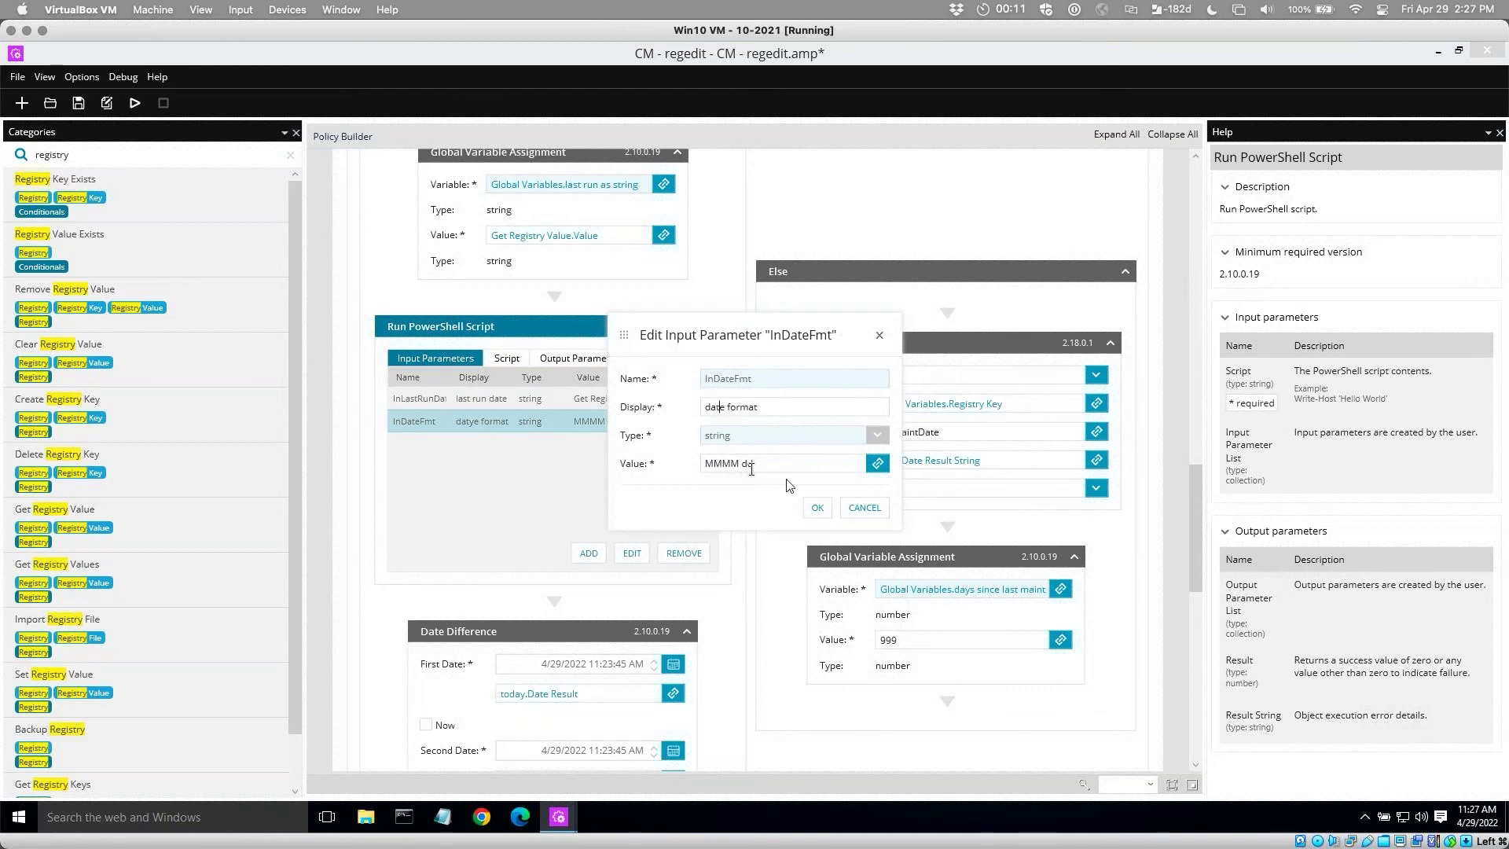
pyautogui.click(818, 508)
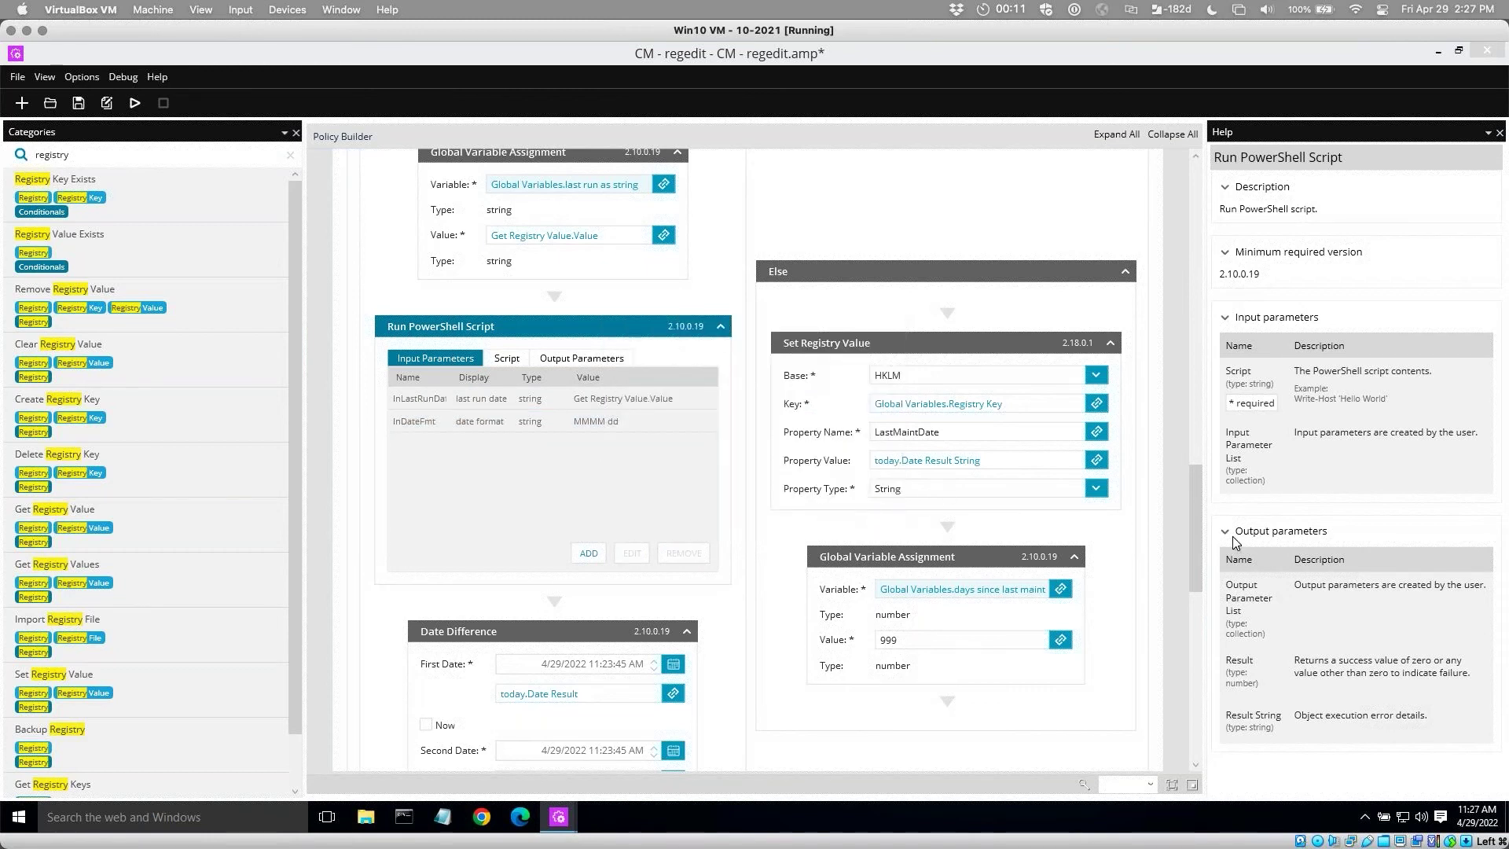
# Check the custom date format of the today object at the policy's start and return to the Run PowerShell Script object.
pyautogui.moveTo(1195, 559); pyautogui.dragTo(1203, 204)
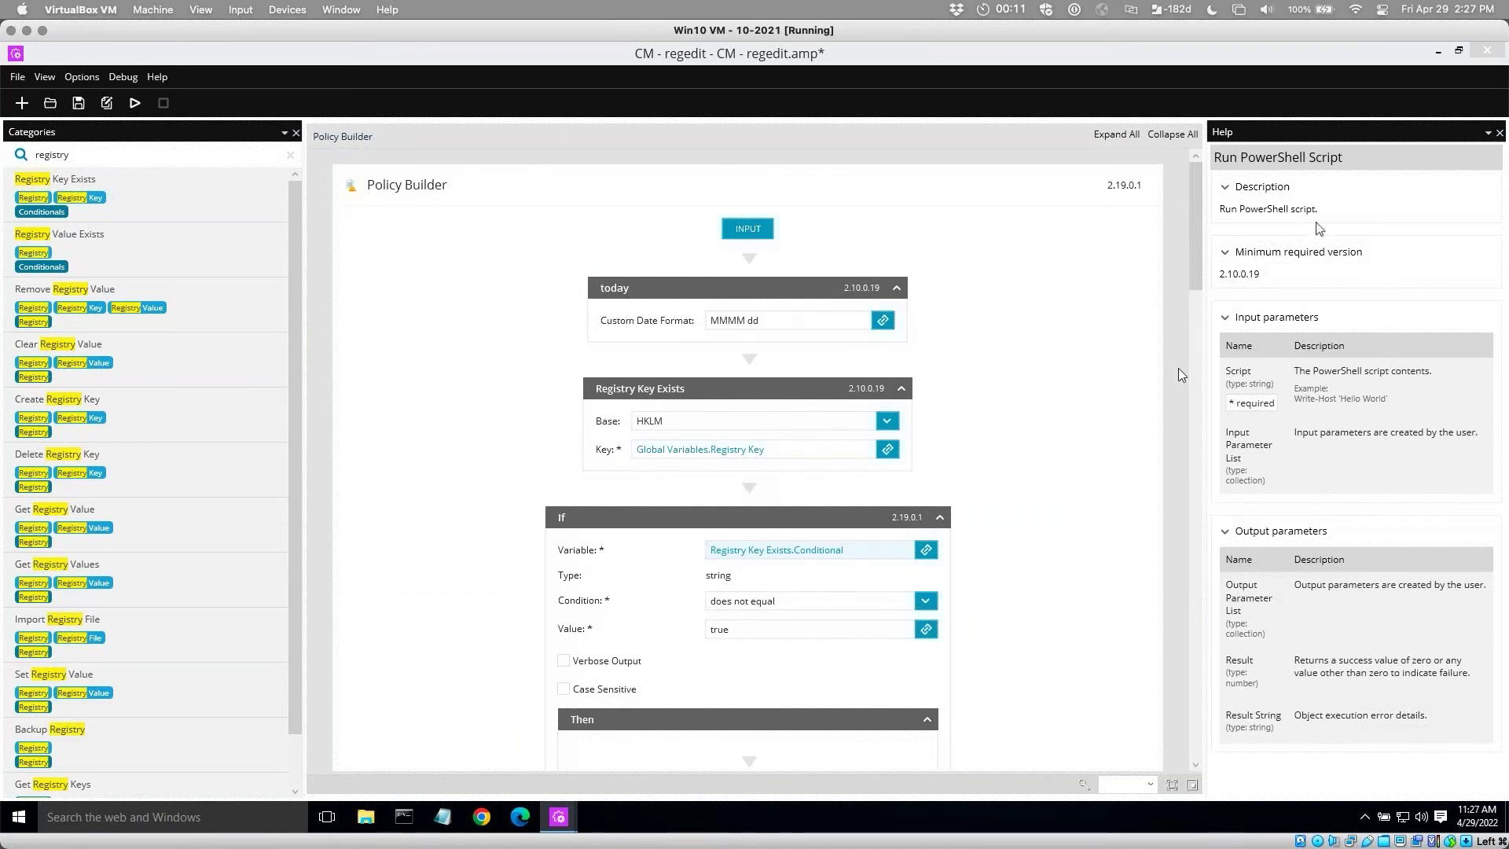
pyautogui.click(765, 294)
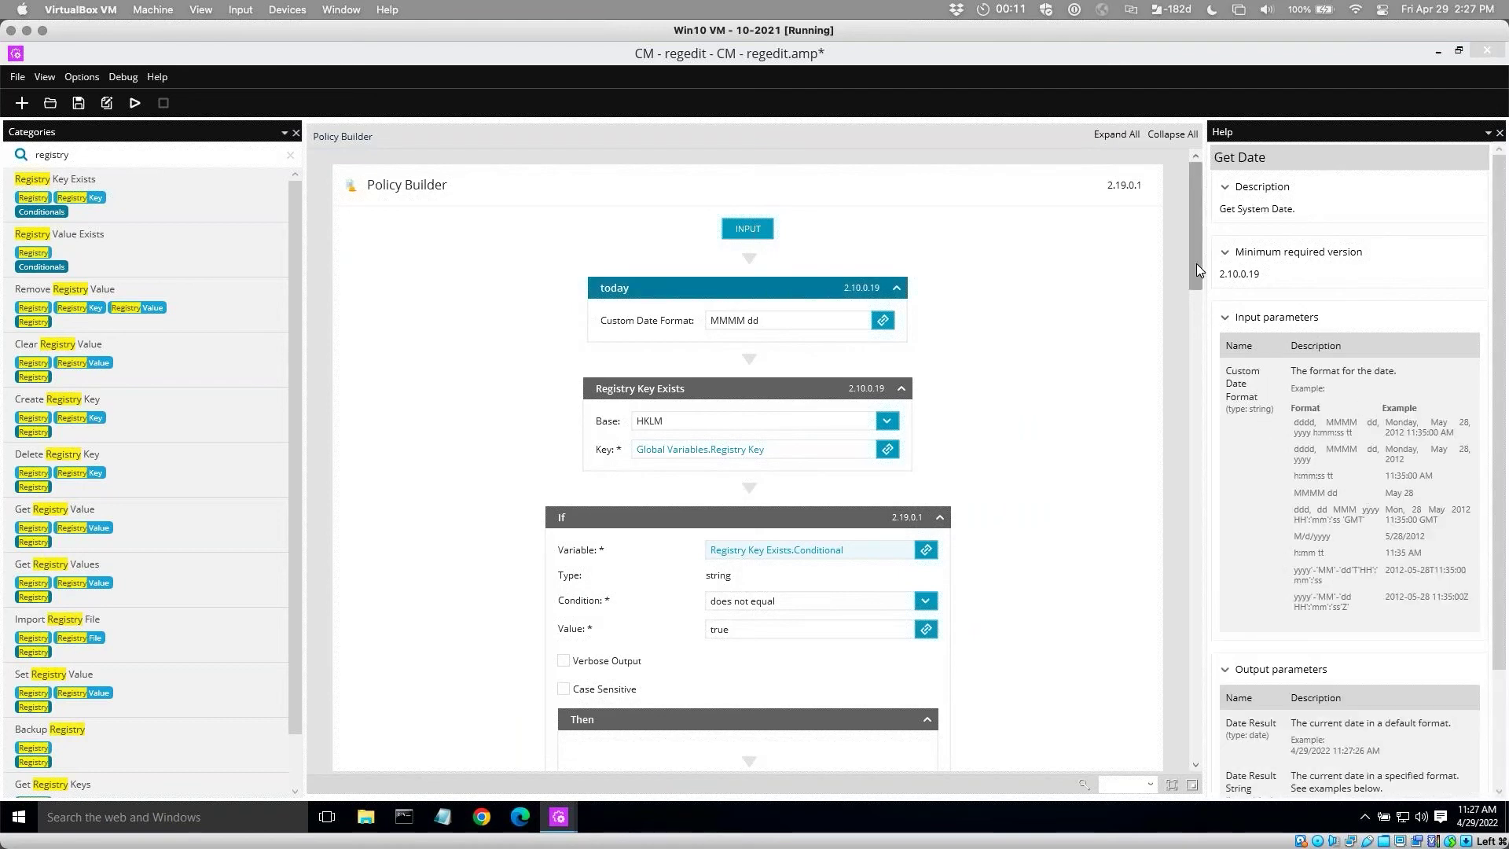
pyautogui.scroll(-2, 1196, 266)
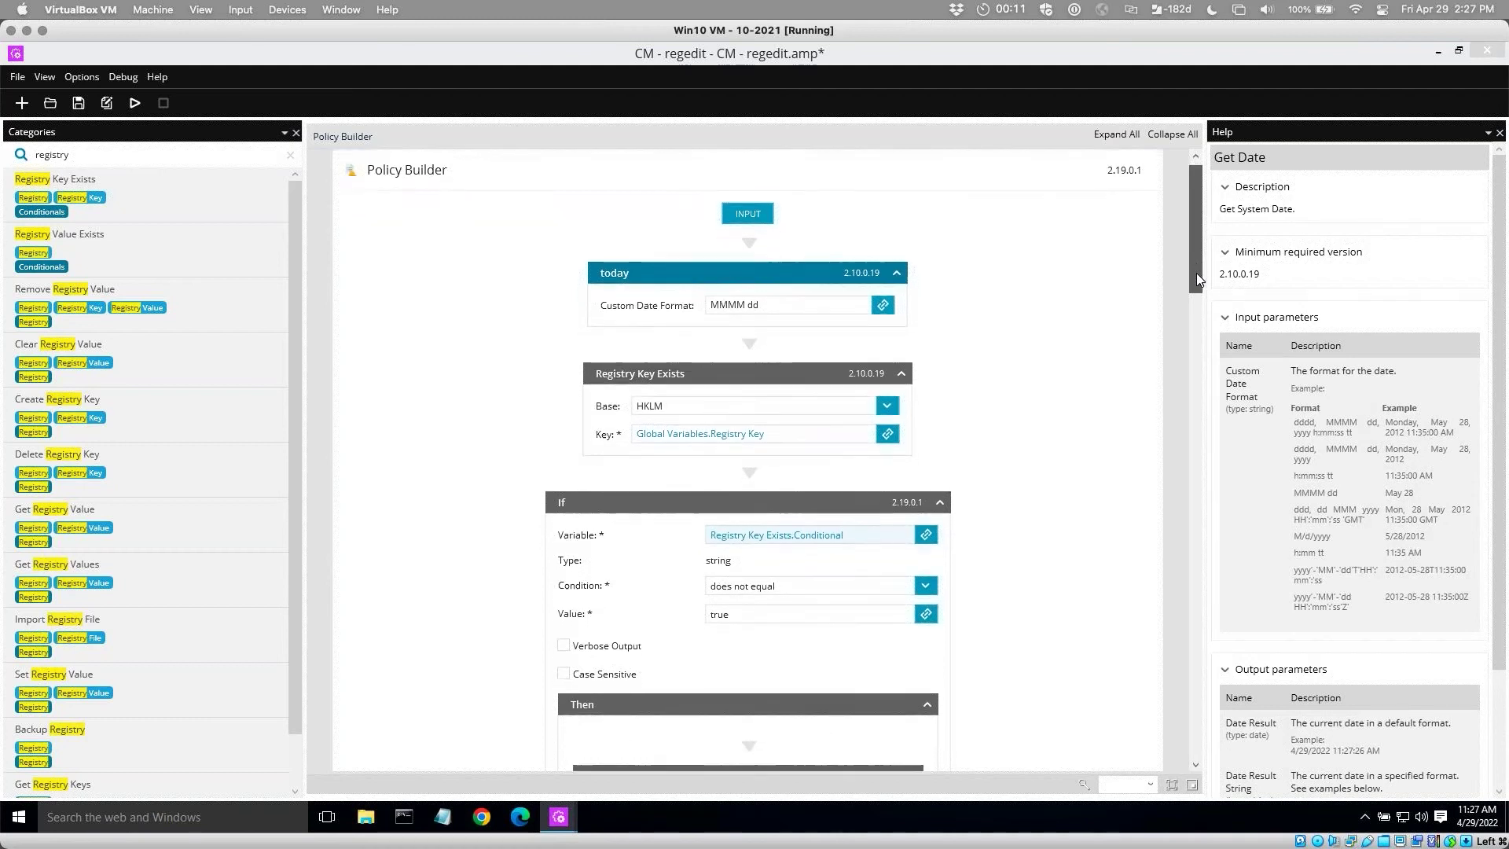
pyautogui.scroll(-10, 1192, 350)
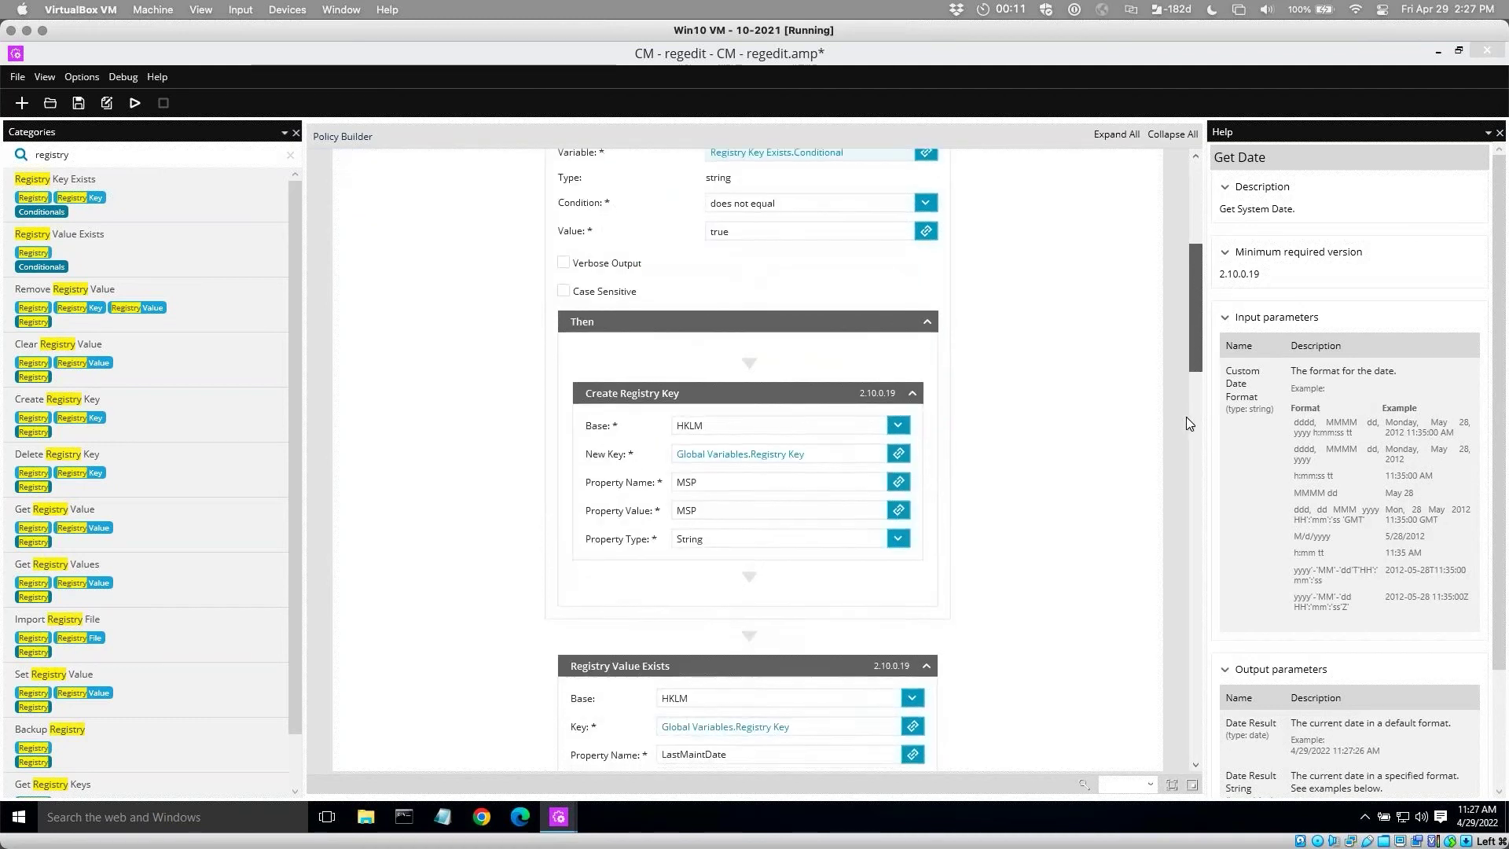
pyautogui.scroll(-6, 1190, 450)
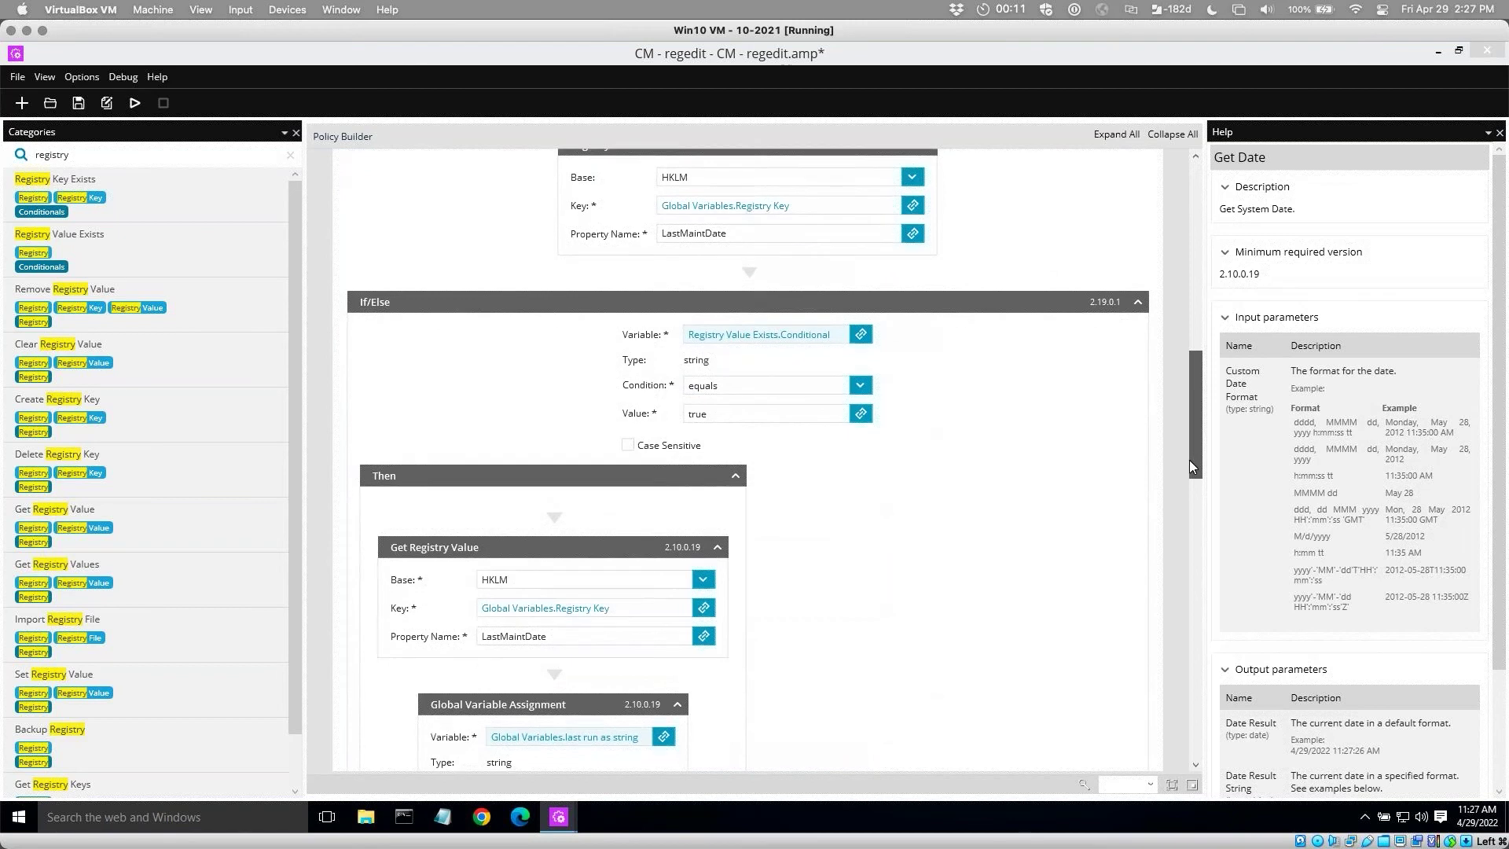
pyautogui.scroll(-10, 1191, 489)
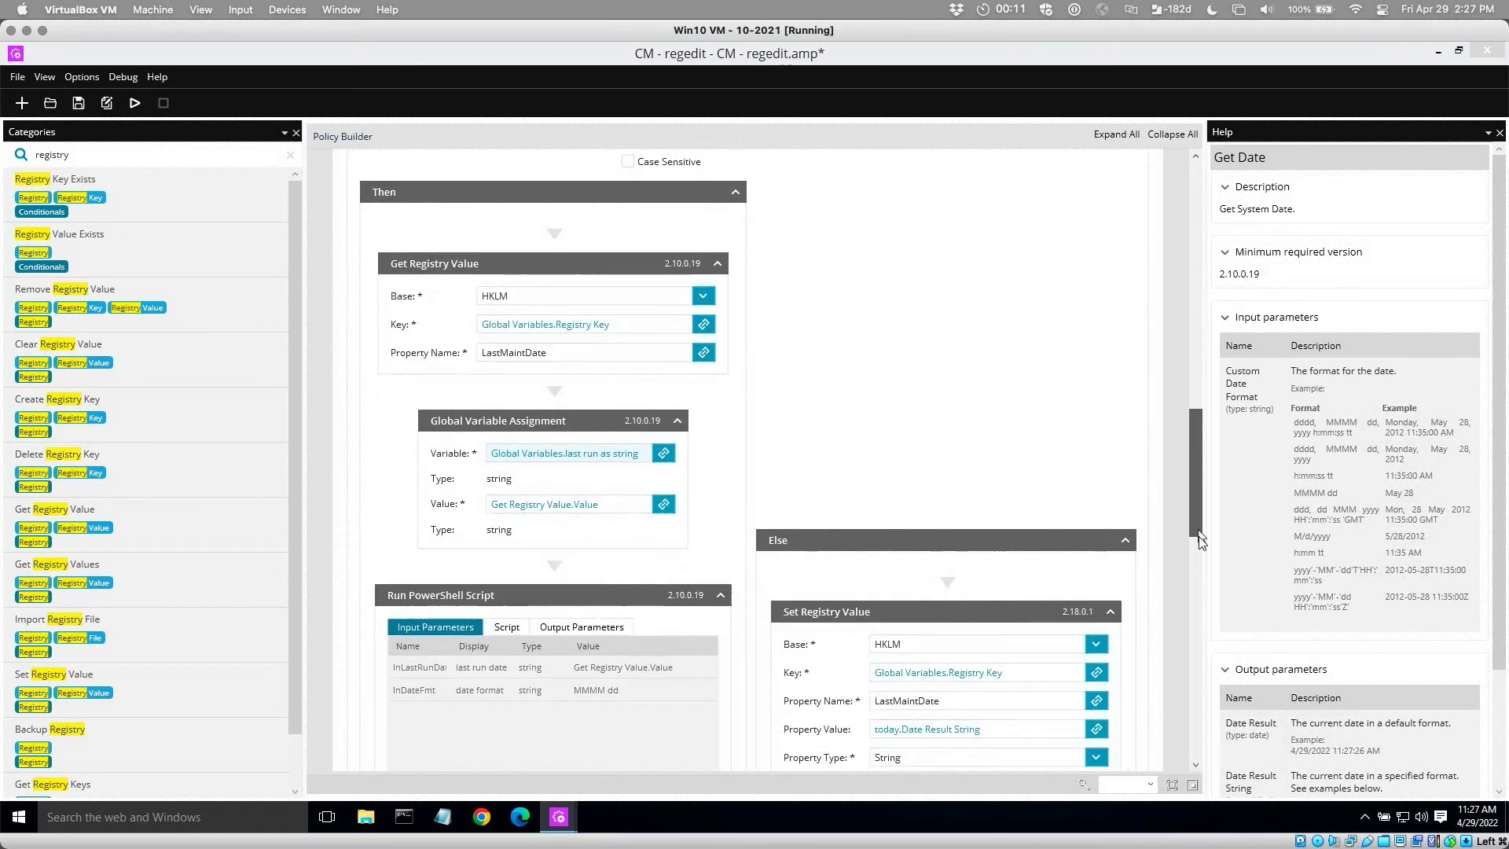
pyautogui.scroll(-1, 1201, 557)
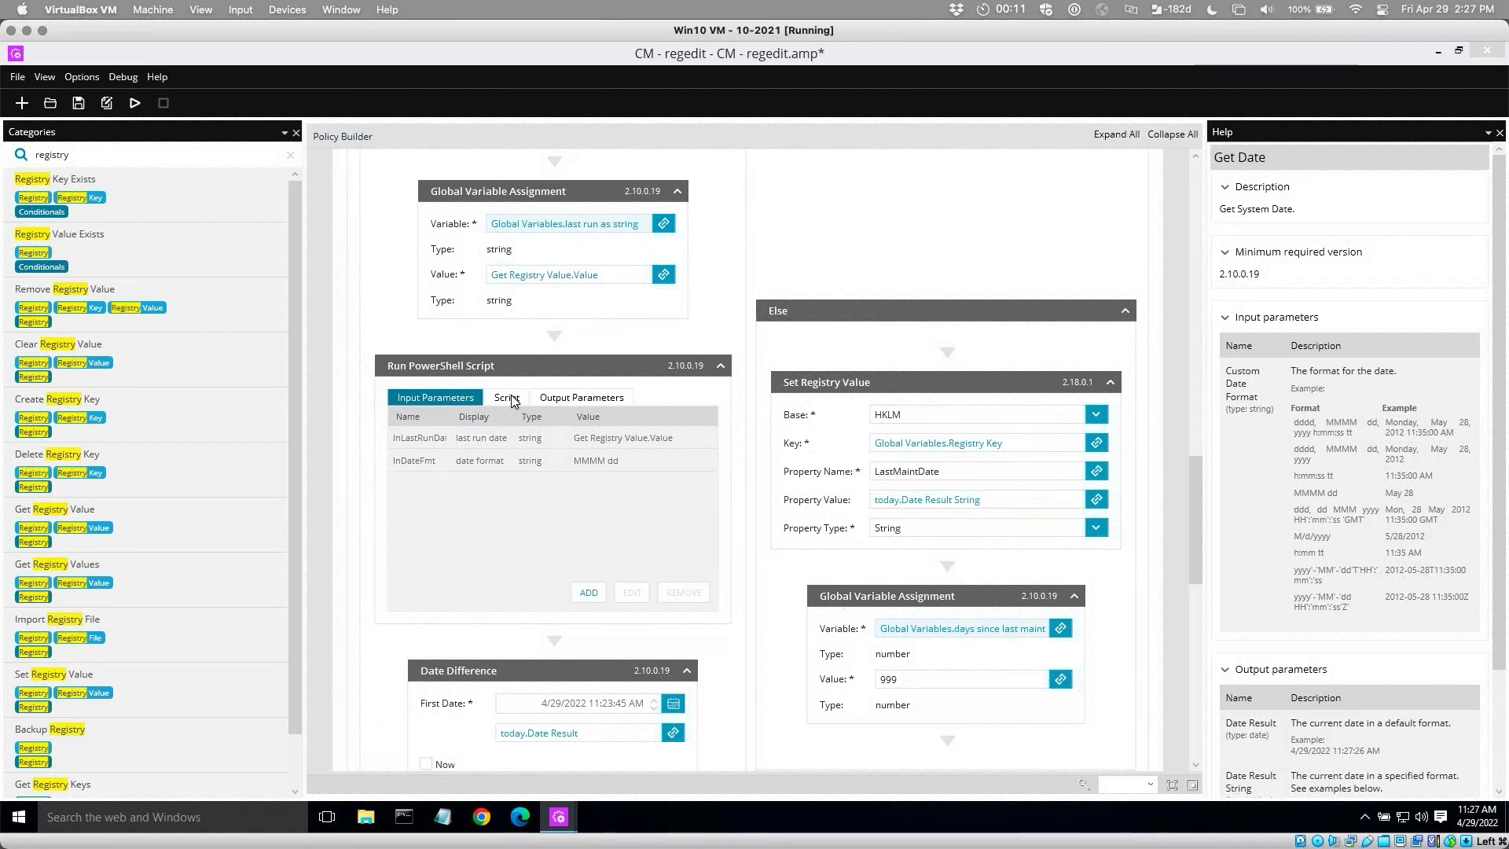
# Examine the script's ParseExact call, including its result variable, DateTime type and arguments.
pyautogui.click(508, 398)
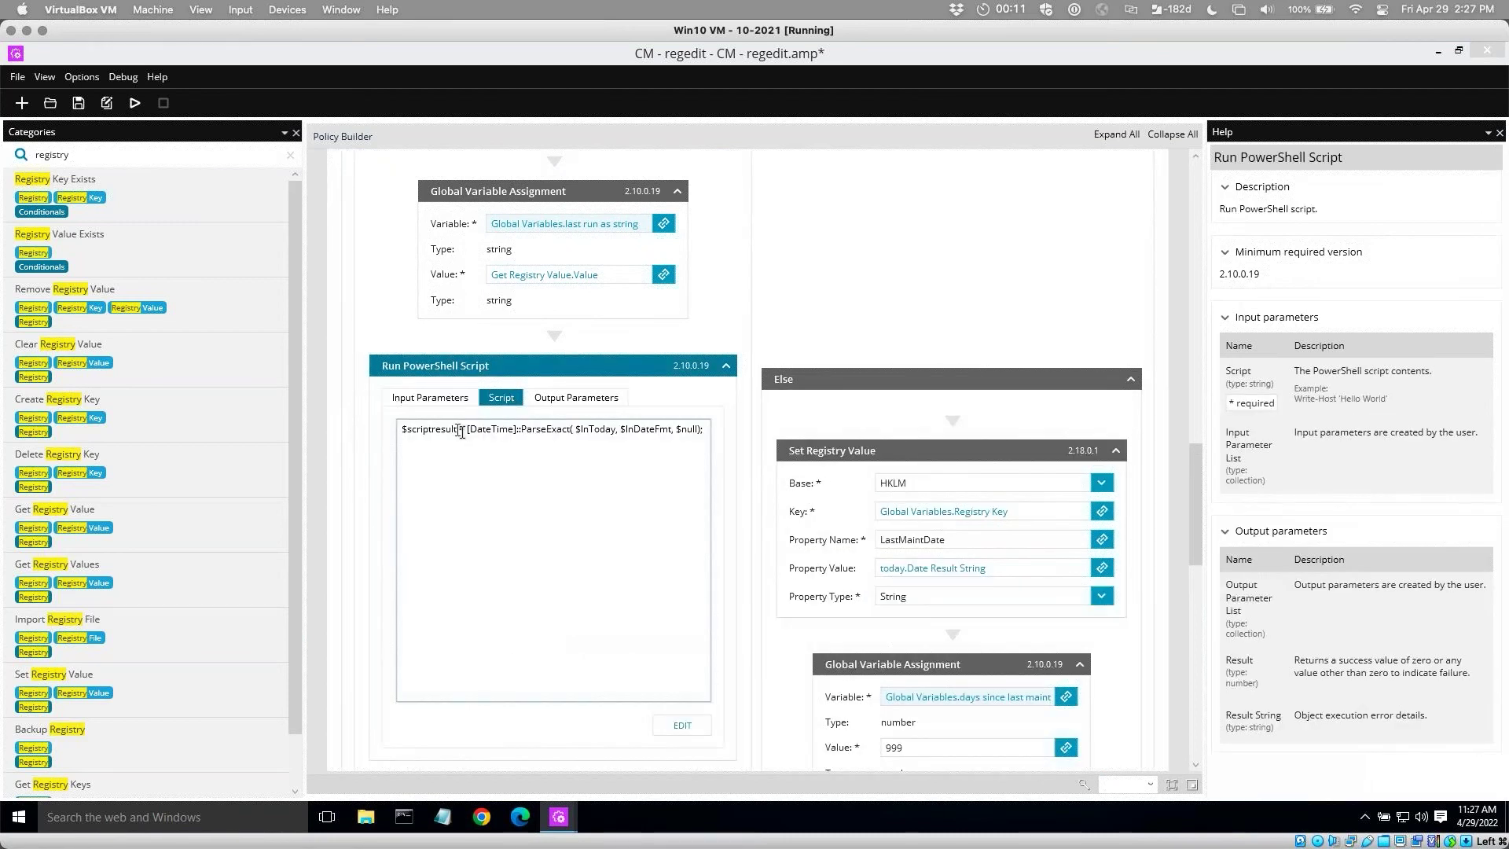
pyautogui.doubleClick(543, 431)
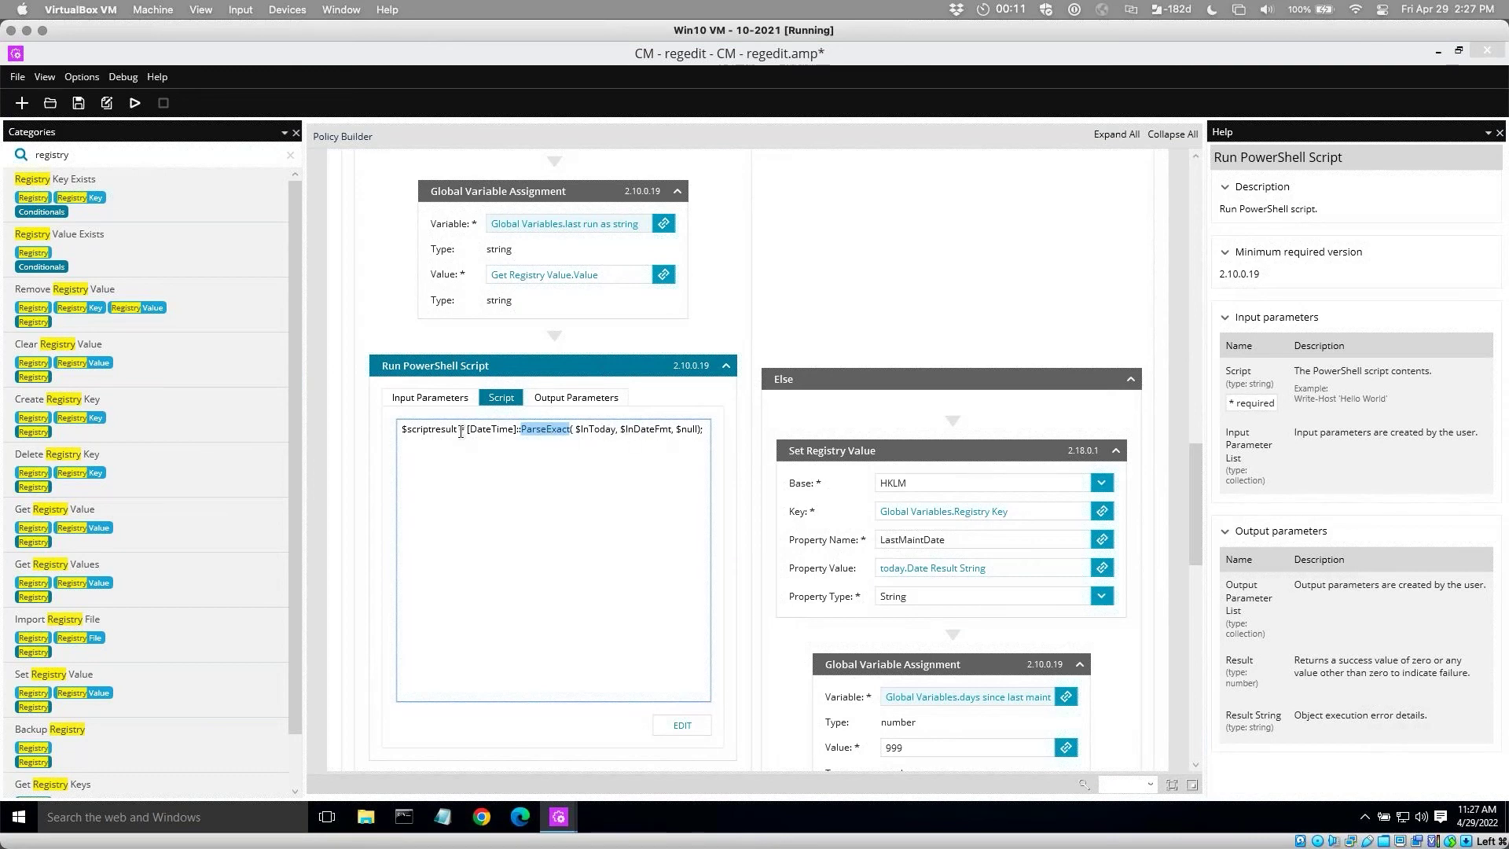
pyautogui.moveTo(403, 431); pyautogui.dragTo(456, 432)
pyautogui.moveTo(470, 431); pyautogui.dragTo(513, 432)
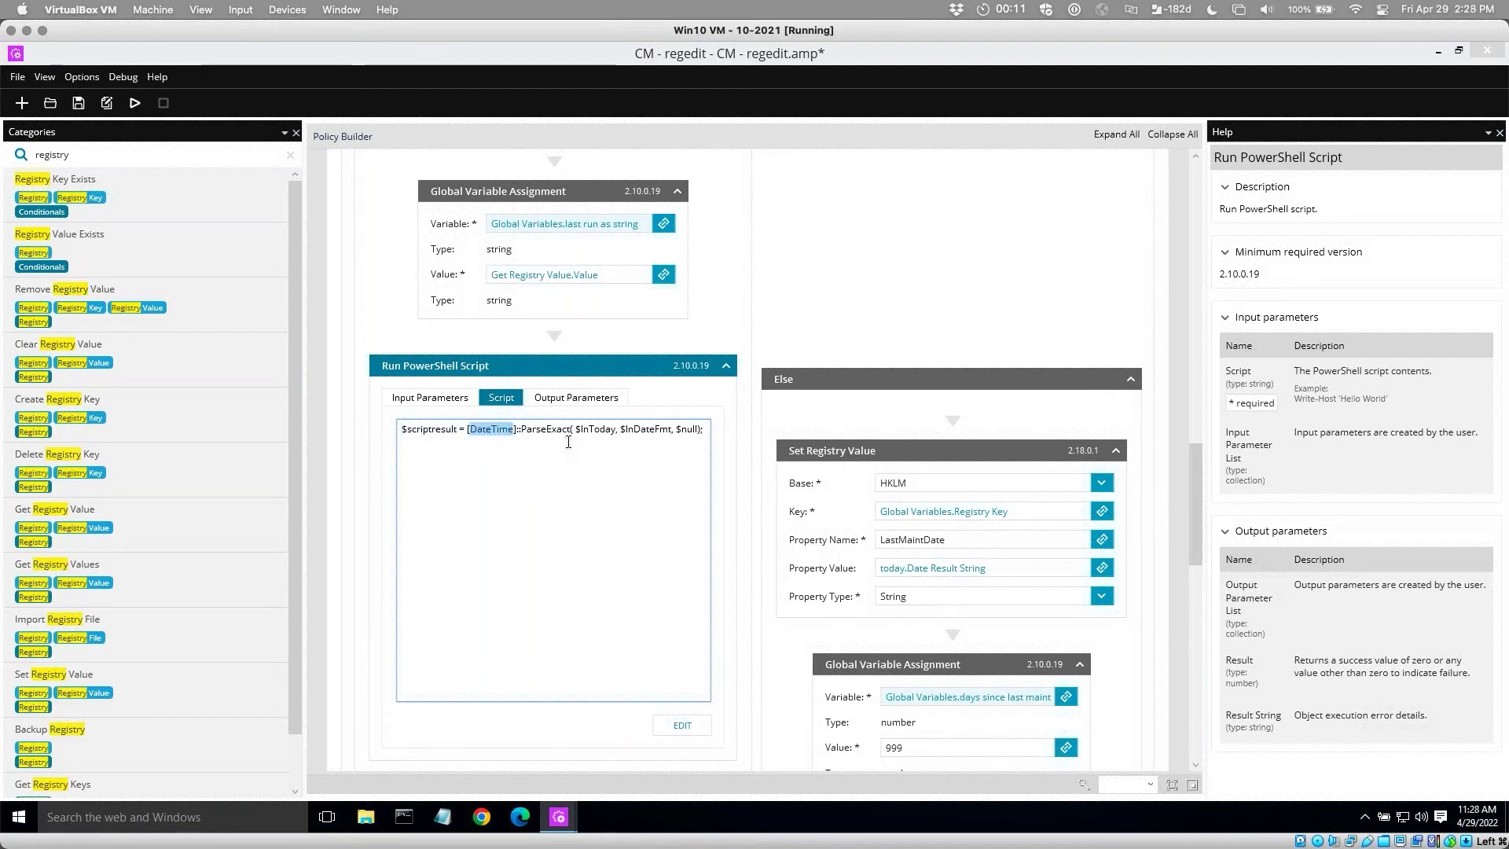
pyautogui.moveTo(575, 431); pyautogui.dragTo(697, 433)
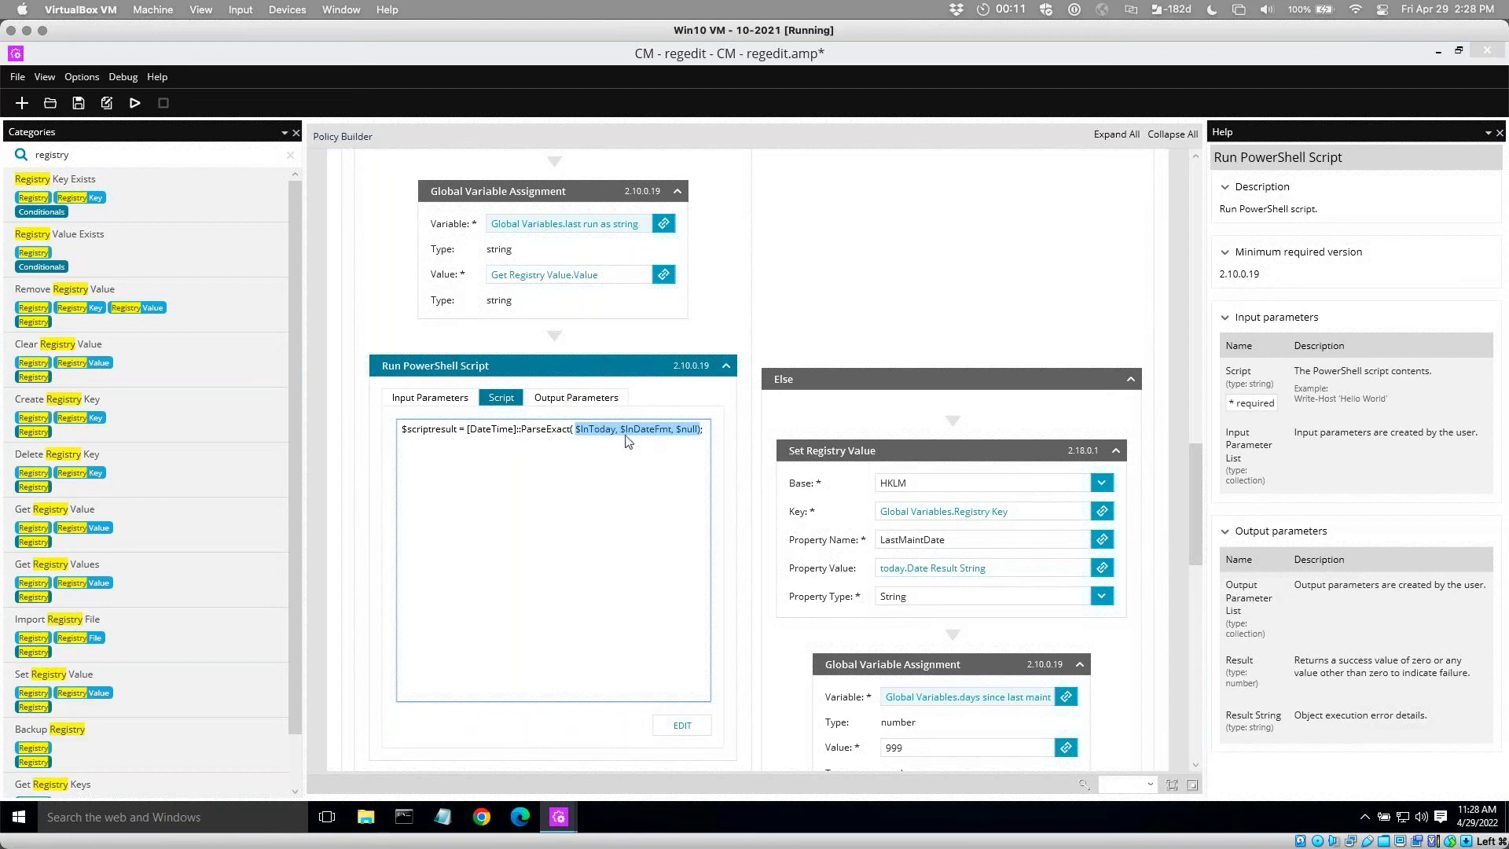
pyautogui.click(624, 545)
# Remove the space before $InToday in the ParseExact call of the PowerShell script.
pyautogui.click(677, 721)
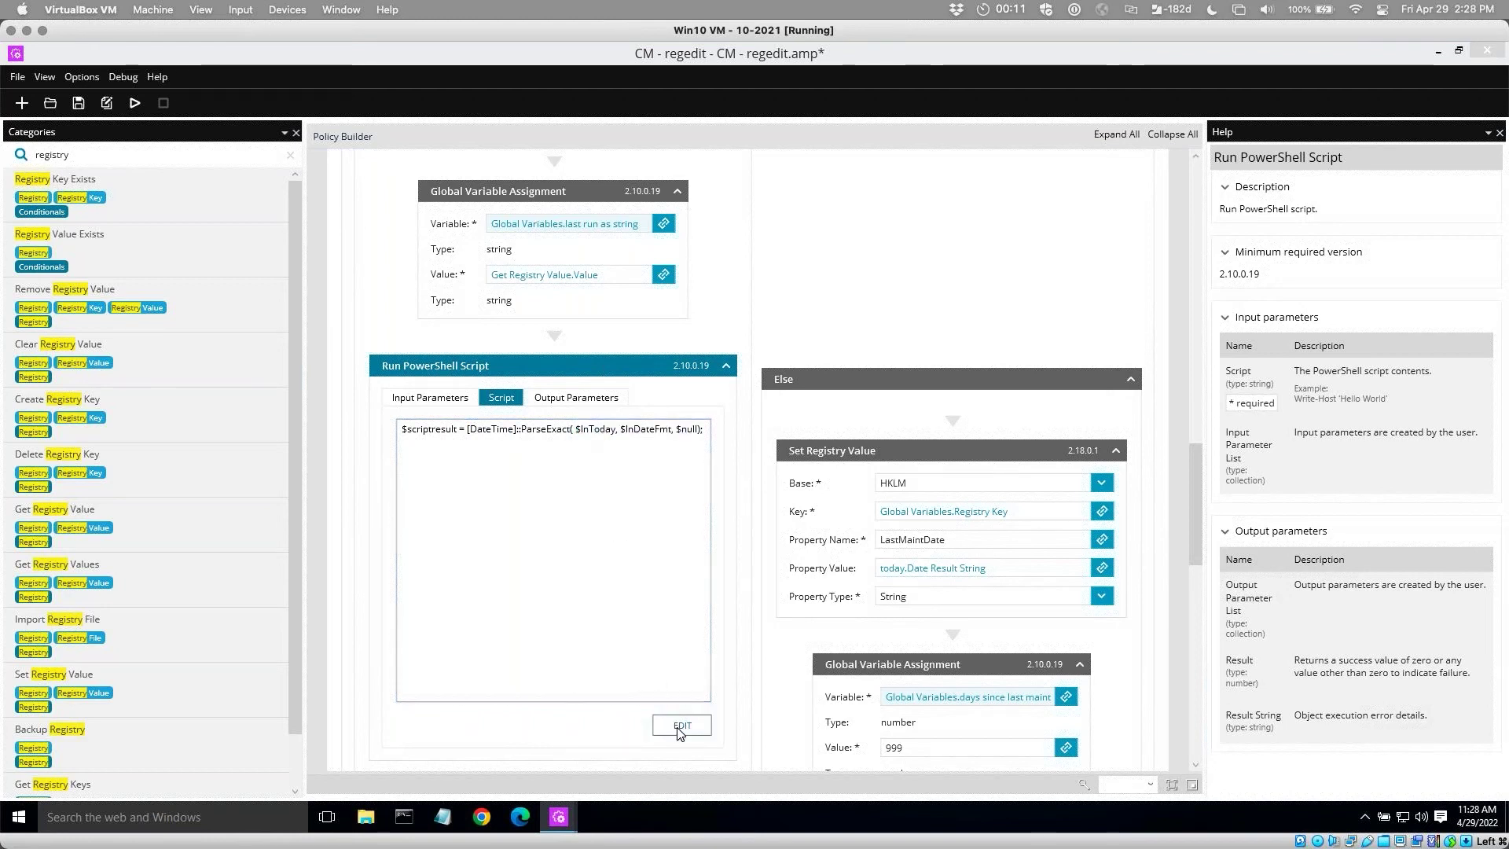
pyautogui.click(649, 357)
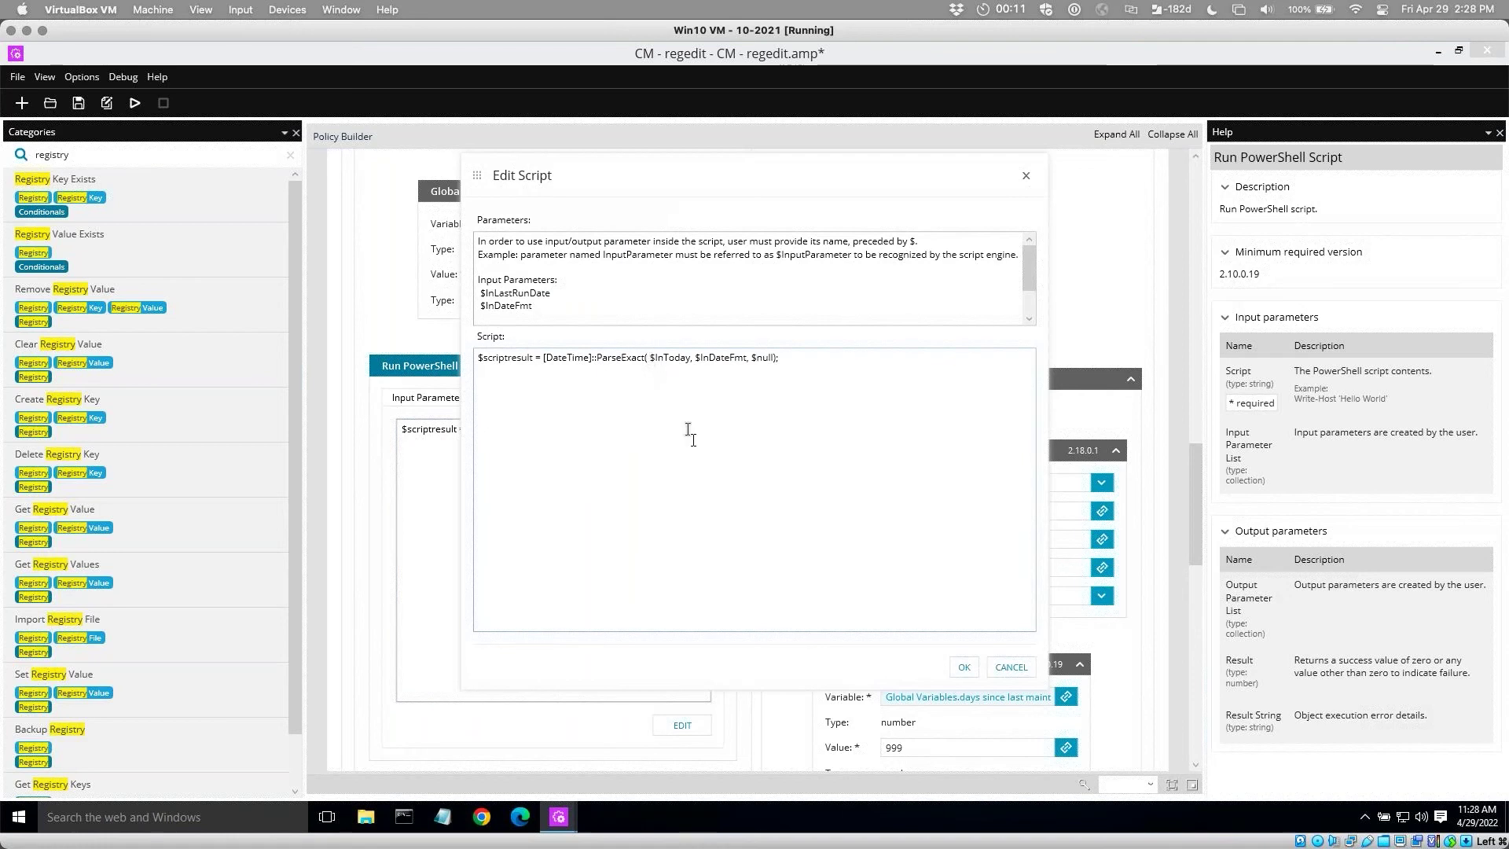
pyautogui.press('BackSpace')
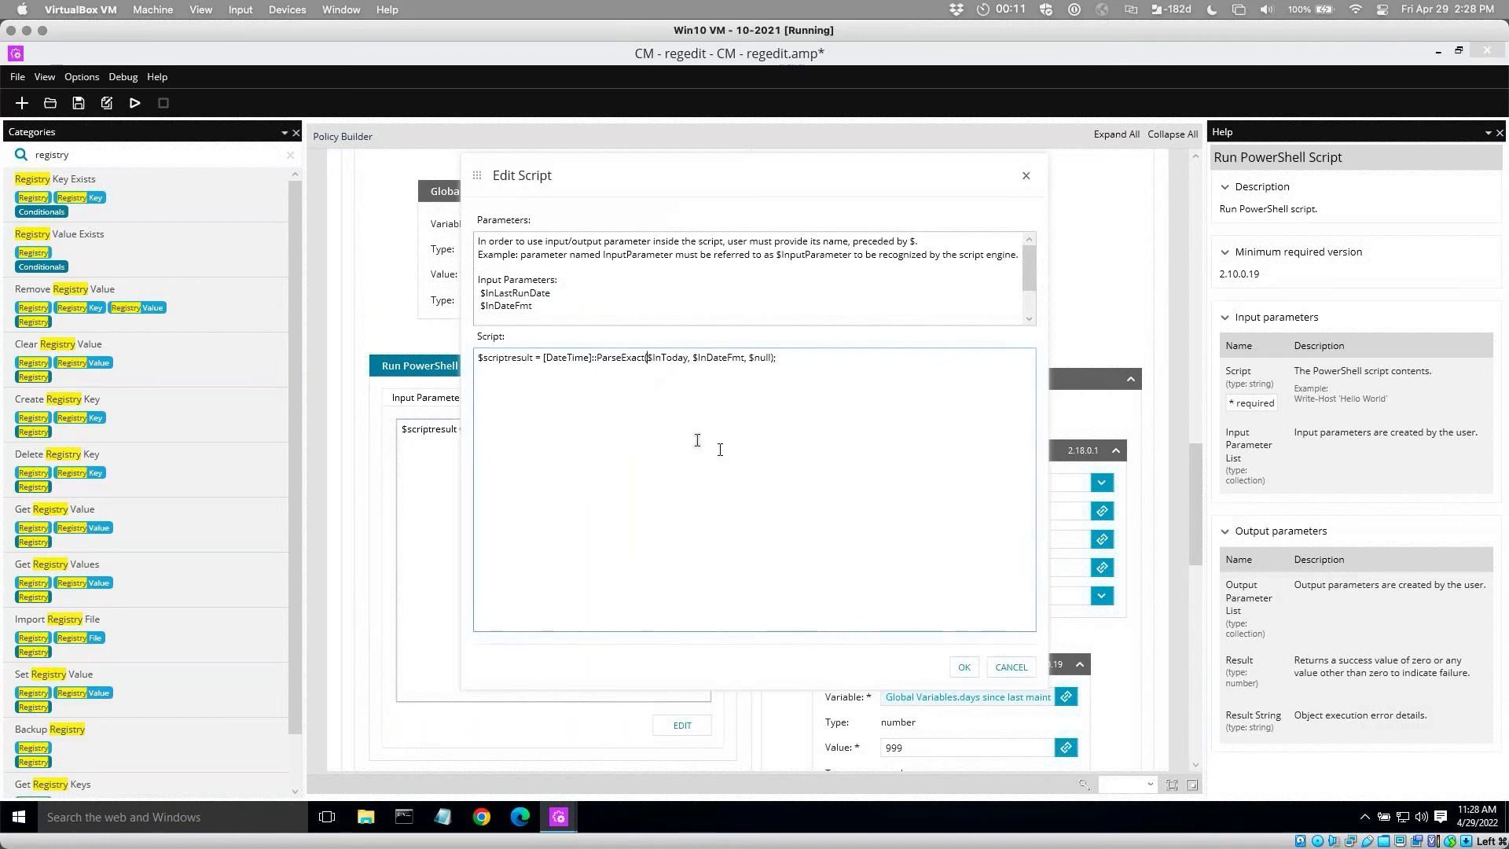
pyautogui.click(965, 667)
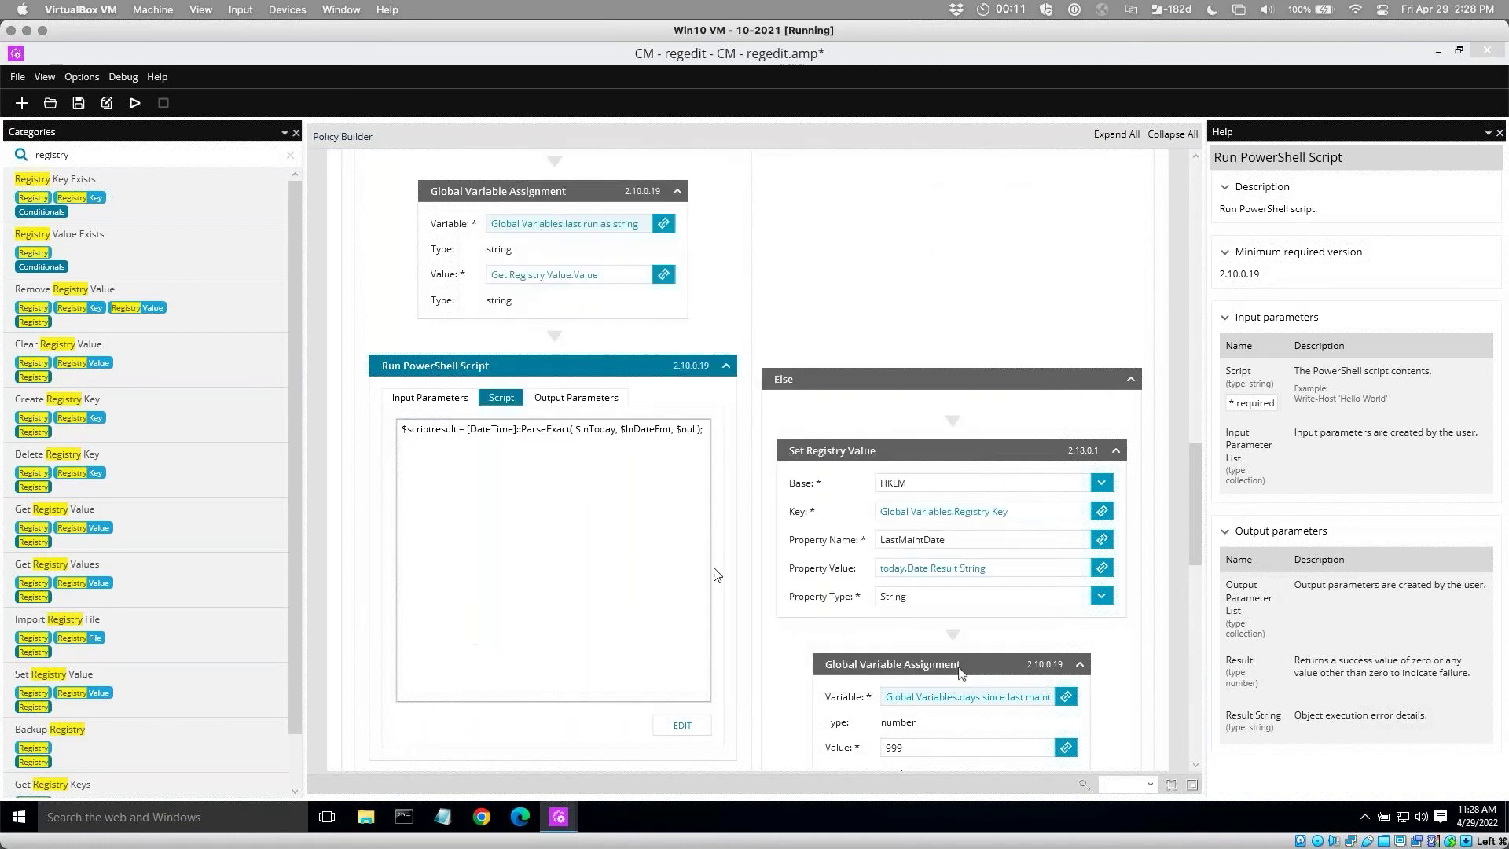
# Inspect the display name and type of the script's scriptresult output parameter without changing them.
pyautogui.click(573, 398)
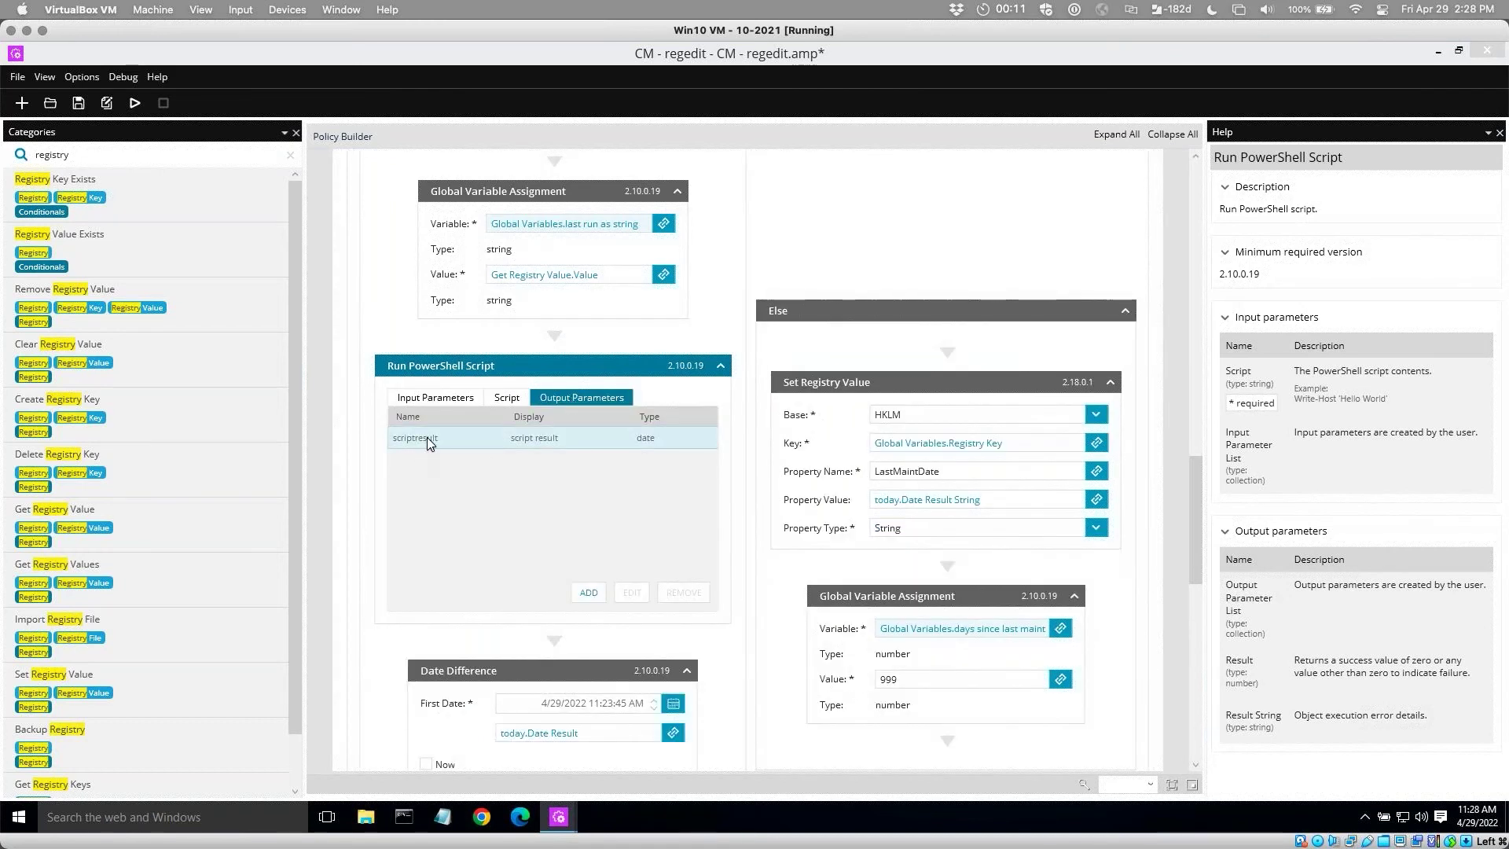
pyautogui.click(427, 437)
pyautogui.click(630, 595)
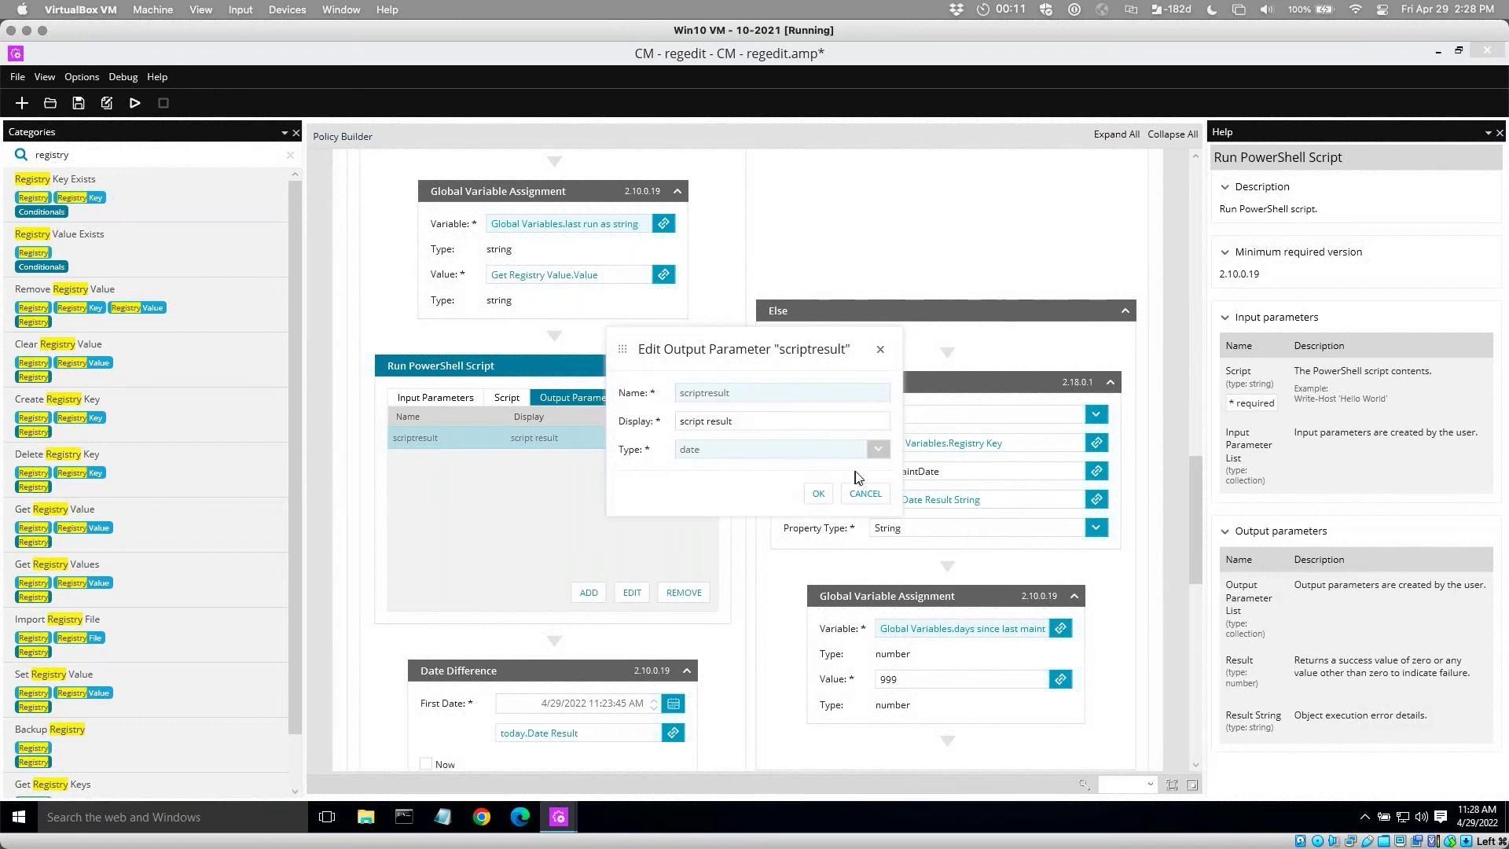
pyautogui.click(864, 493)
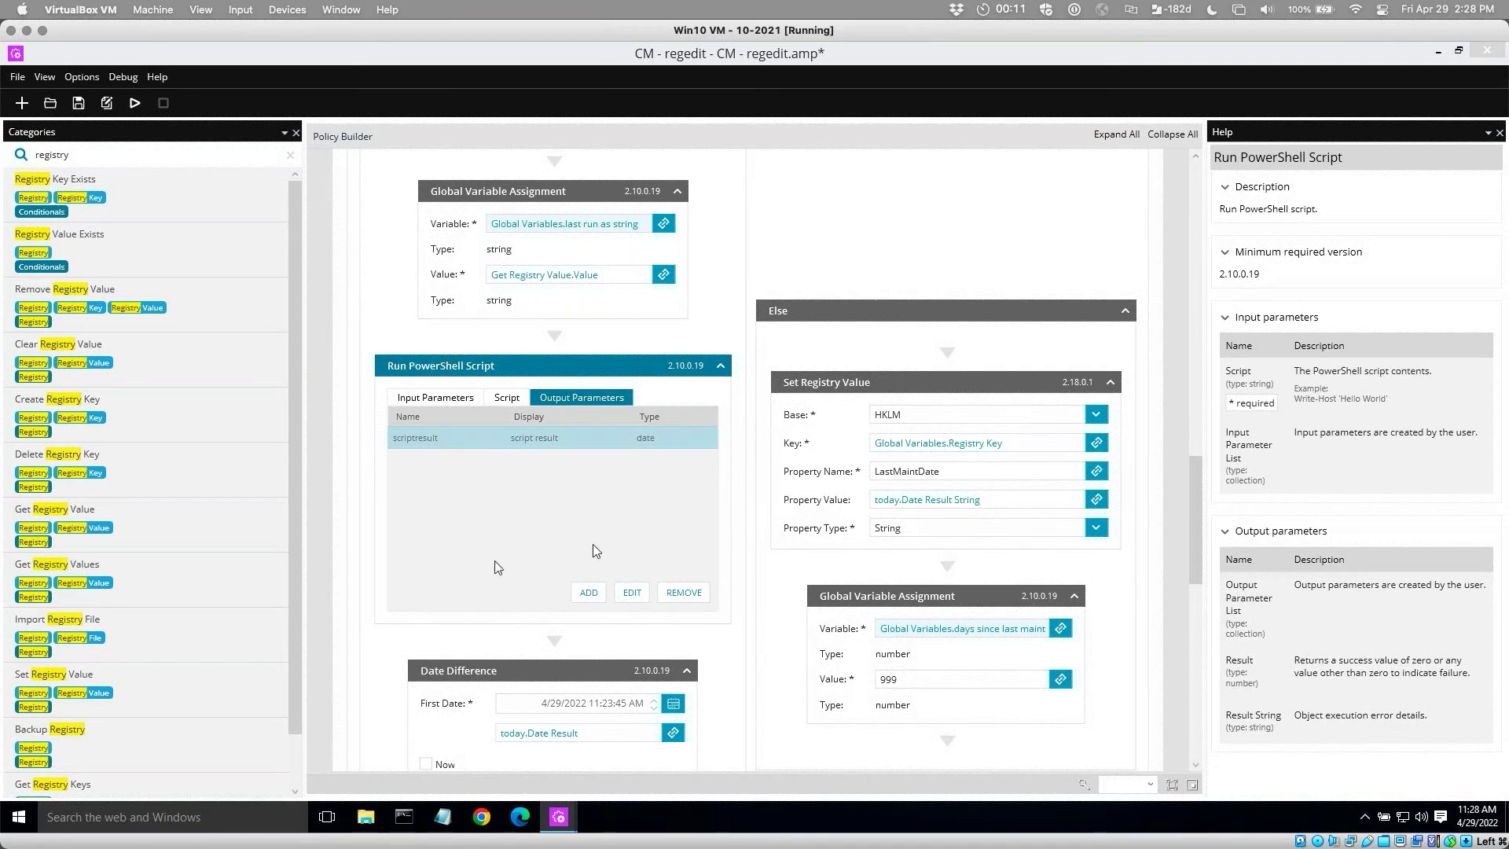
# Set the first date of the Date Difference object to Now and check its second date link.
pyautogui.moveTo(1198, 494); pyautogui.dragTo(1196, 578)
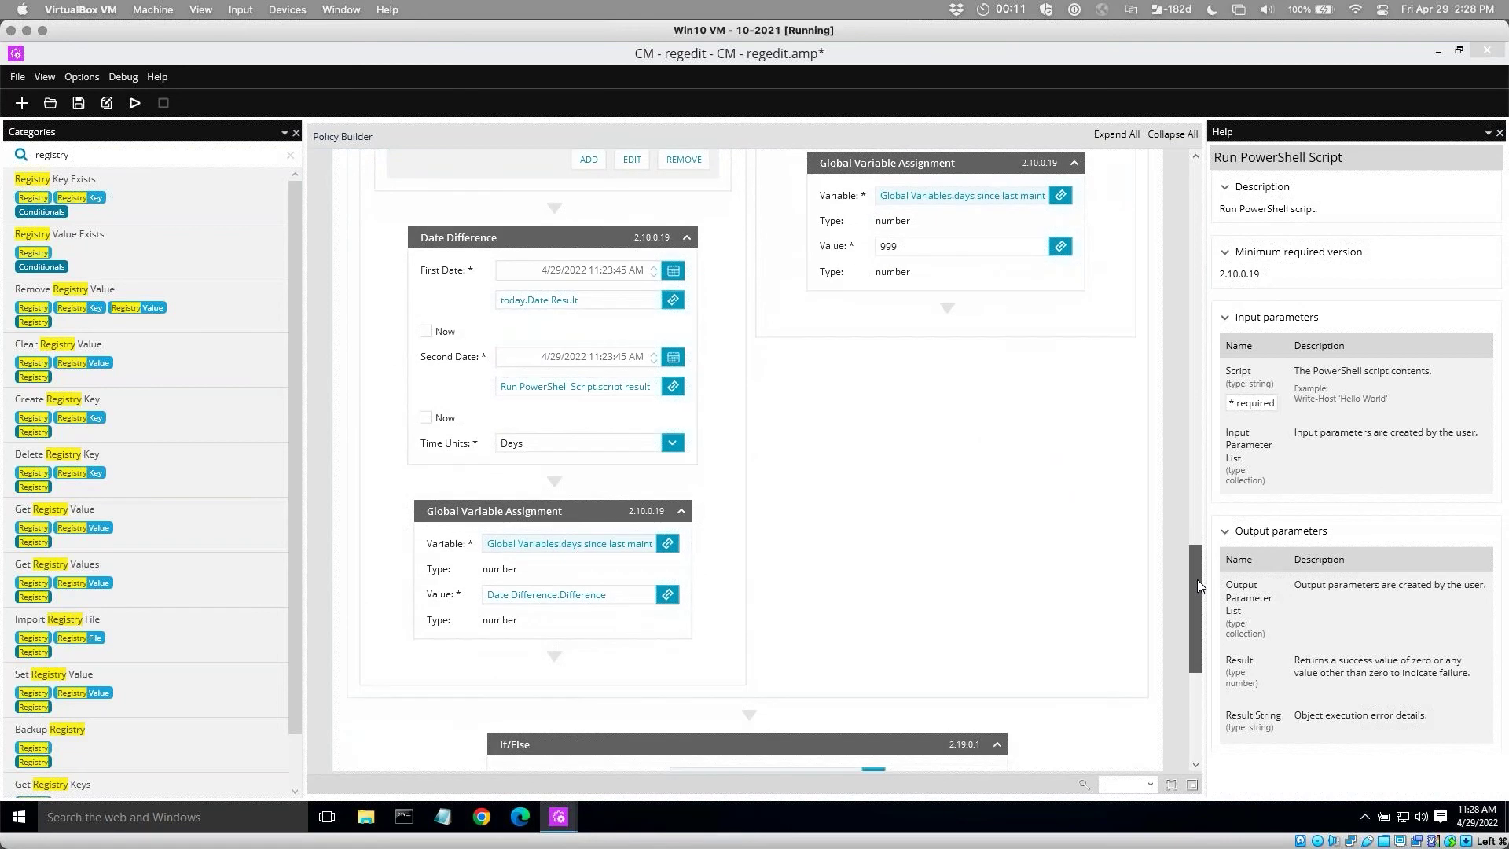
pyautogui.click(535, 246)
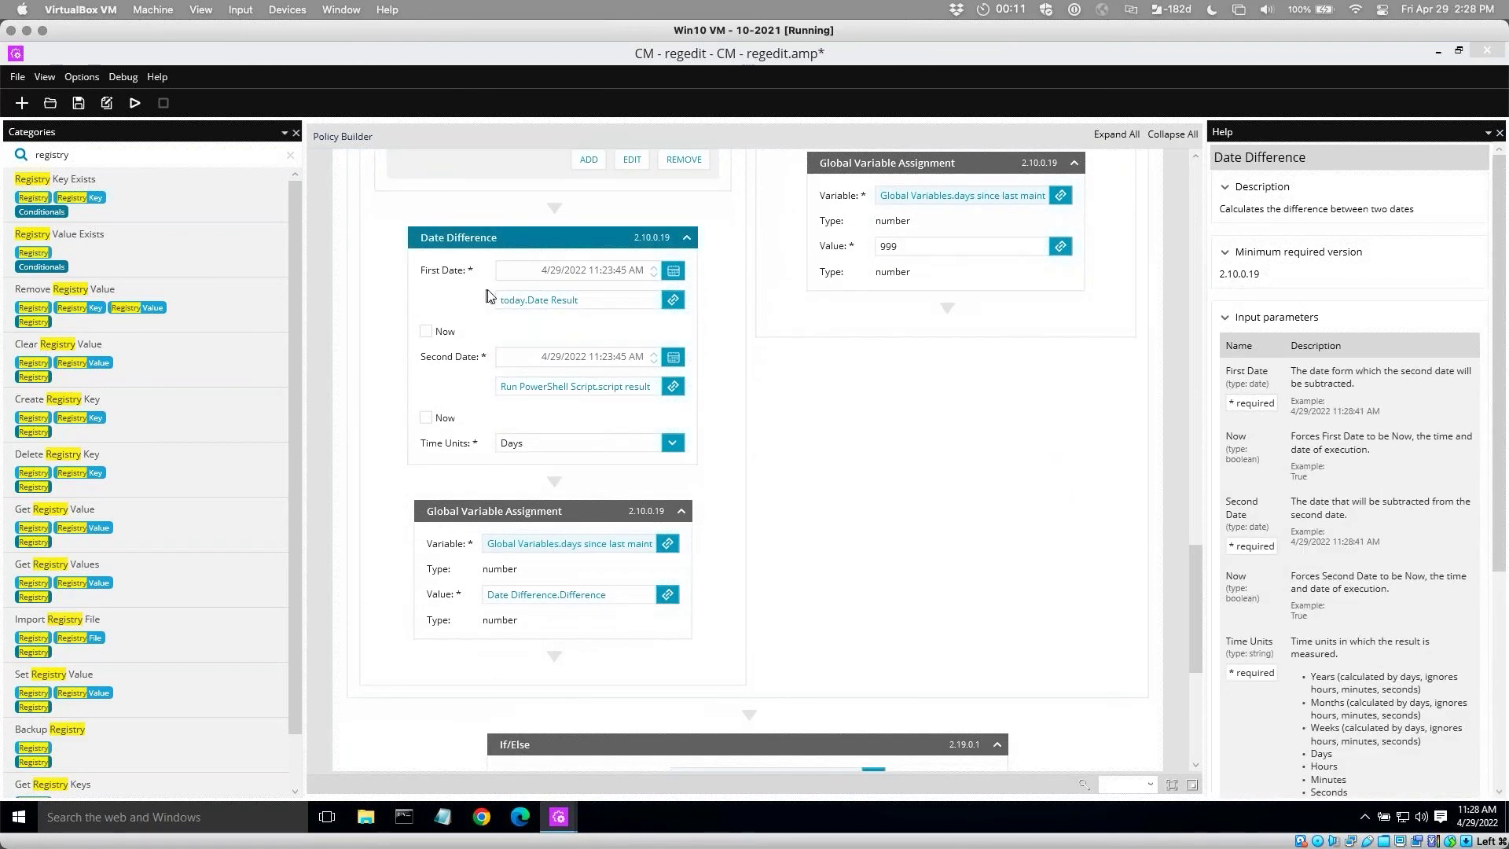
pyautogui.tripleClick(619, 301)
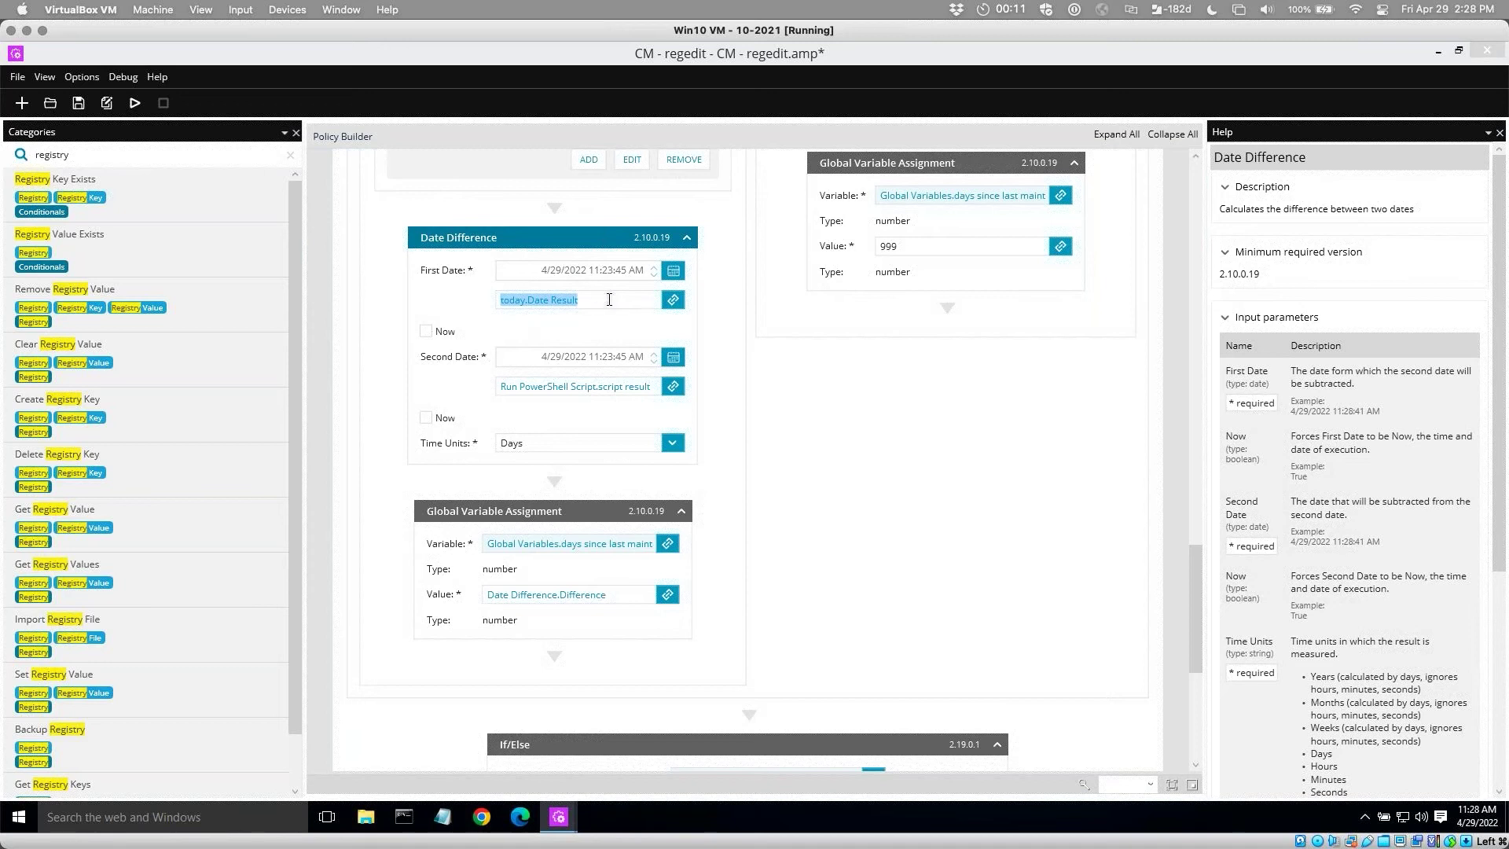
pyautogui.click(427, 331)
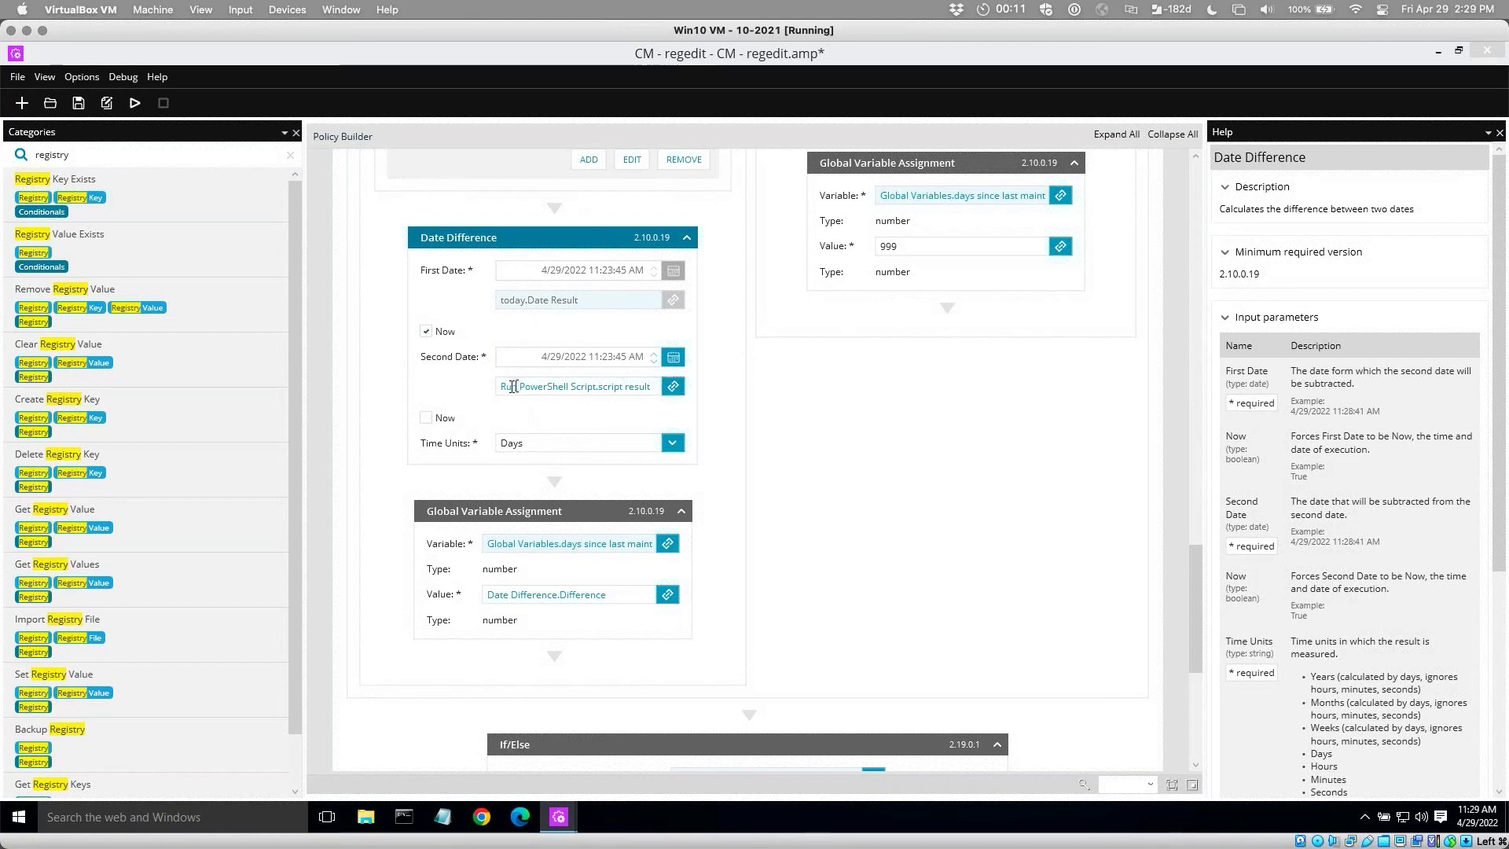
pyautogui.moveTo(501, 386); pyautogui.dragTo(651, 402)
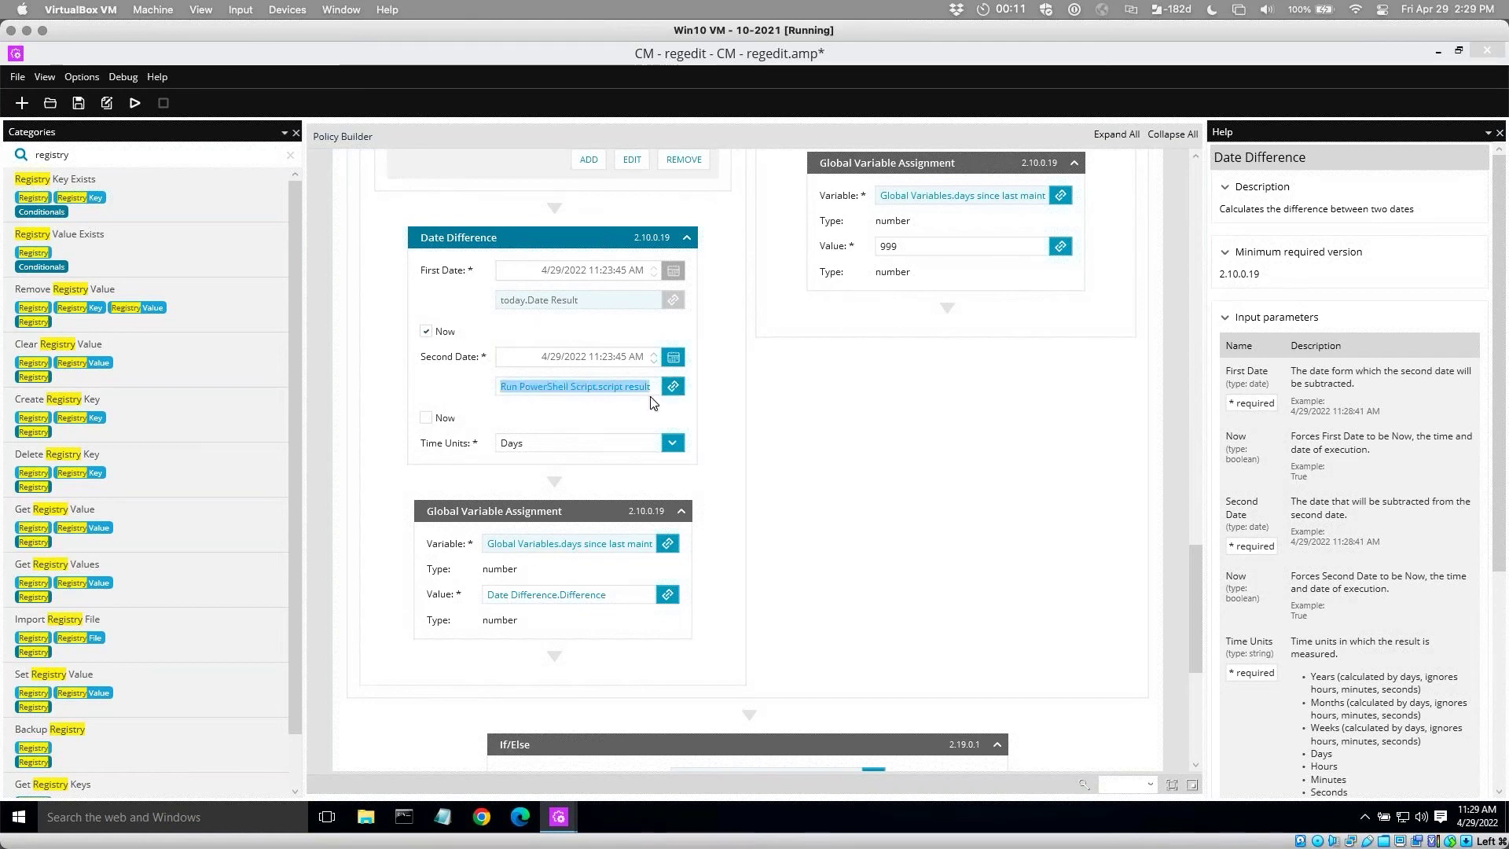
pyautogui.click(651, 401)
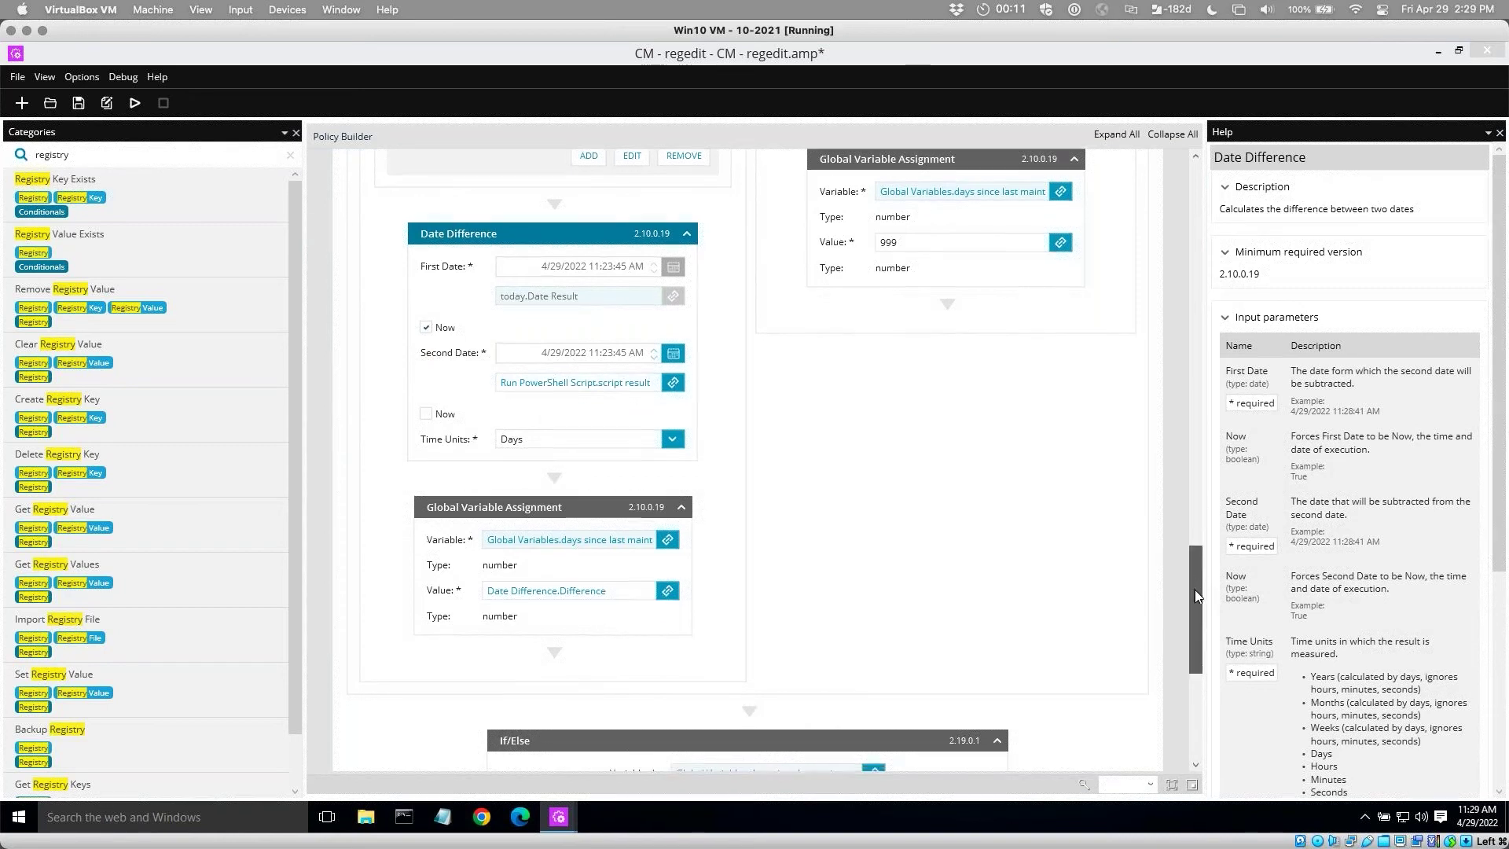
# Inspect the global variables available to the assignment below Date Difference, closing the object link choices without changing the variable.
pyautogui.scroll(-1, 1195, 589)
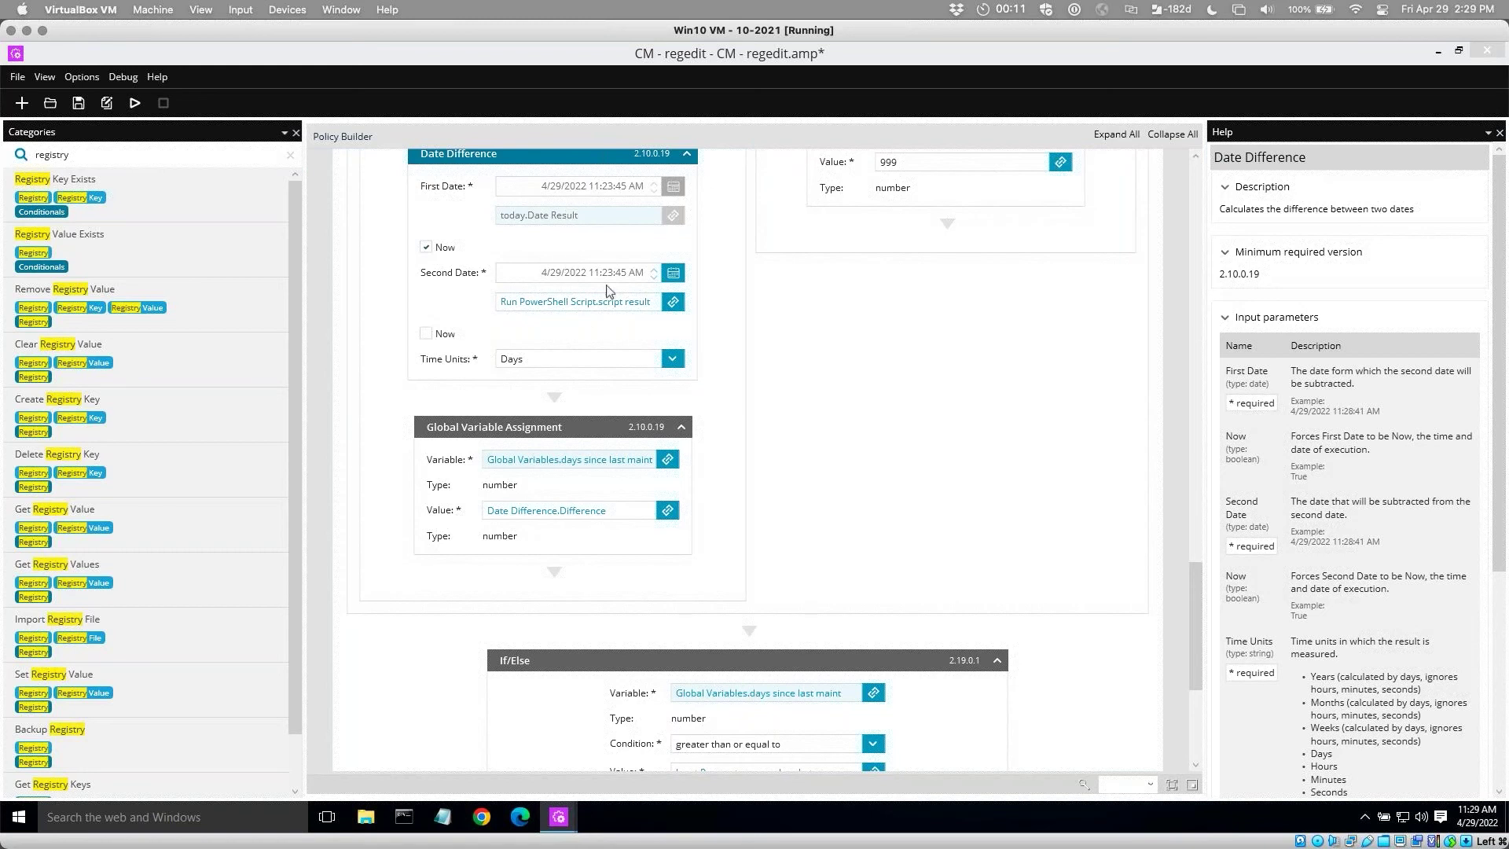
pyautogui.click(485, 430)
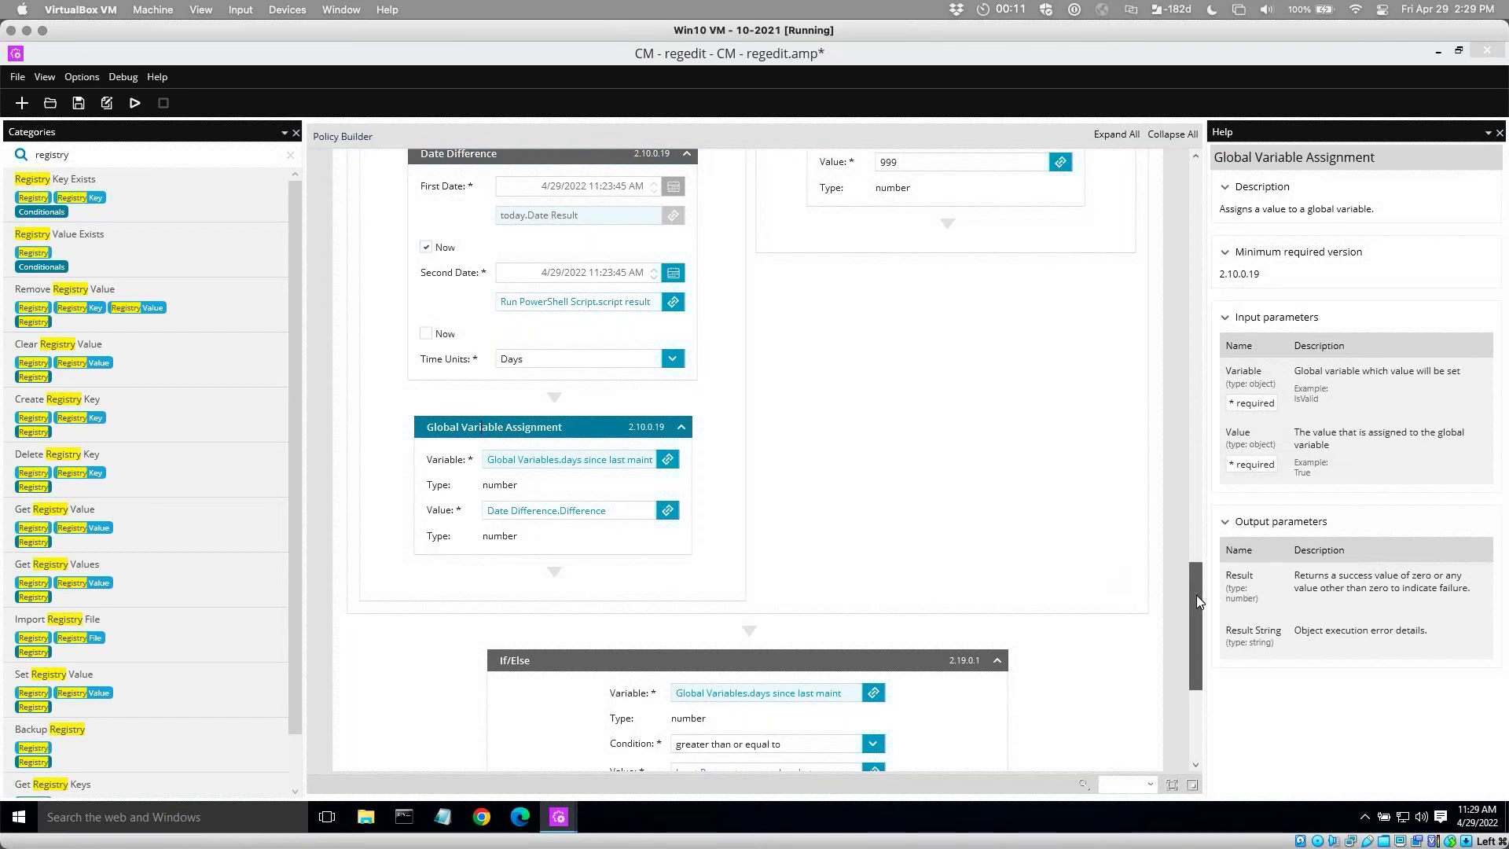
pyautogui.scroll(-3, 1197, 625)
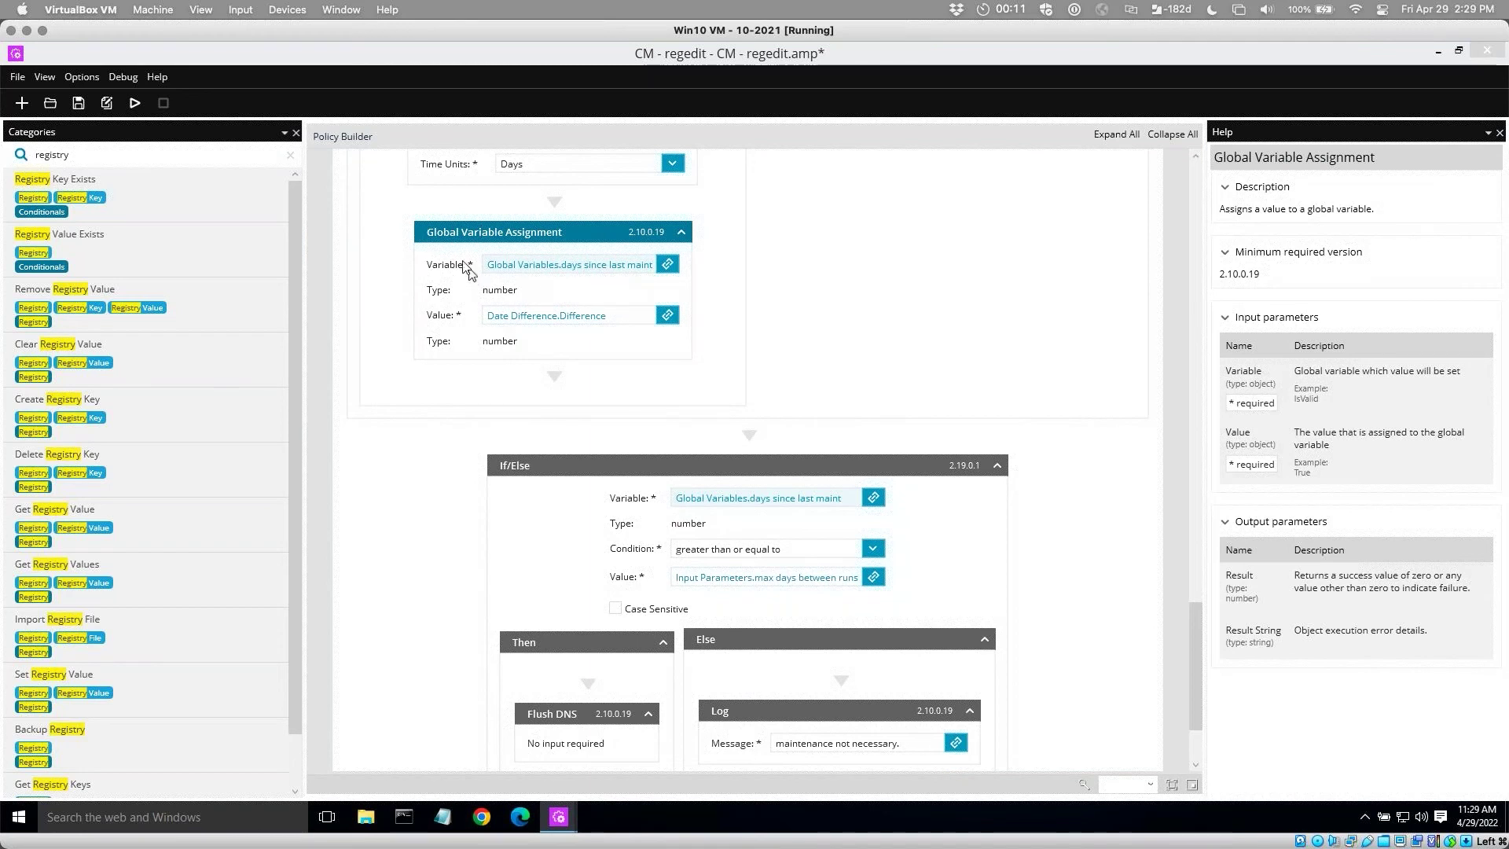
pyautogui.click(667, 264)
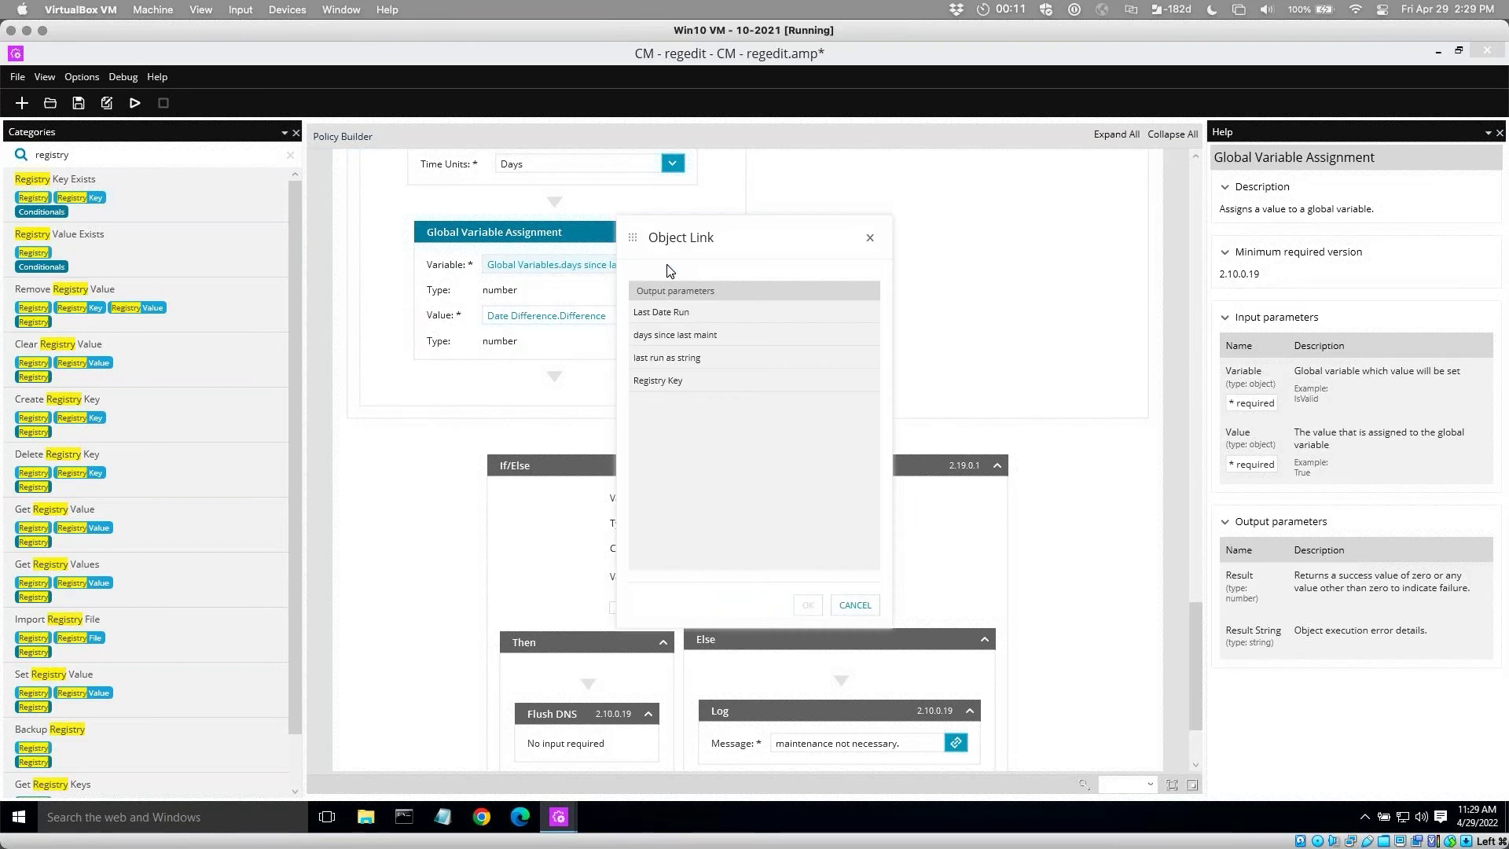
pyautogui.click(720, 312)
pyautogui.click(856, 605)
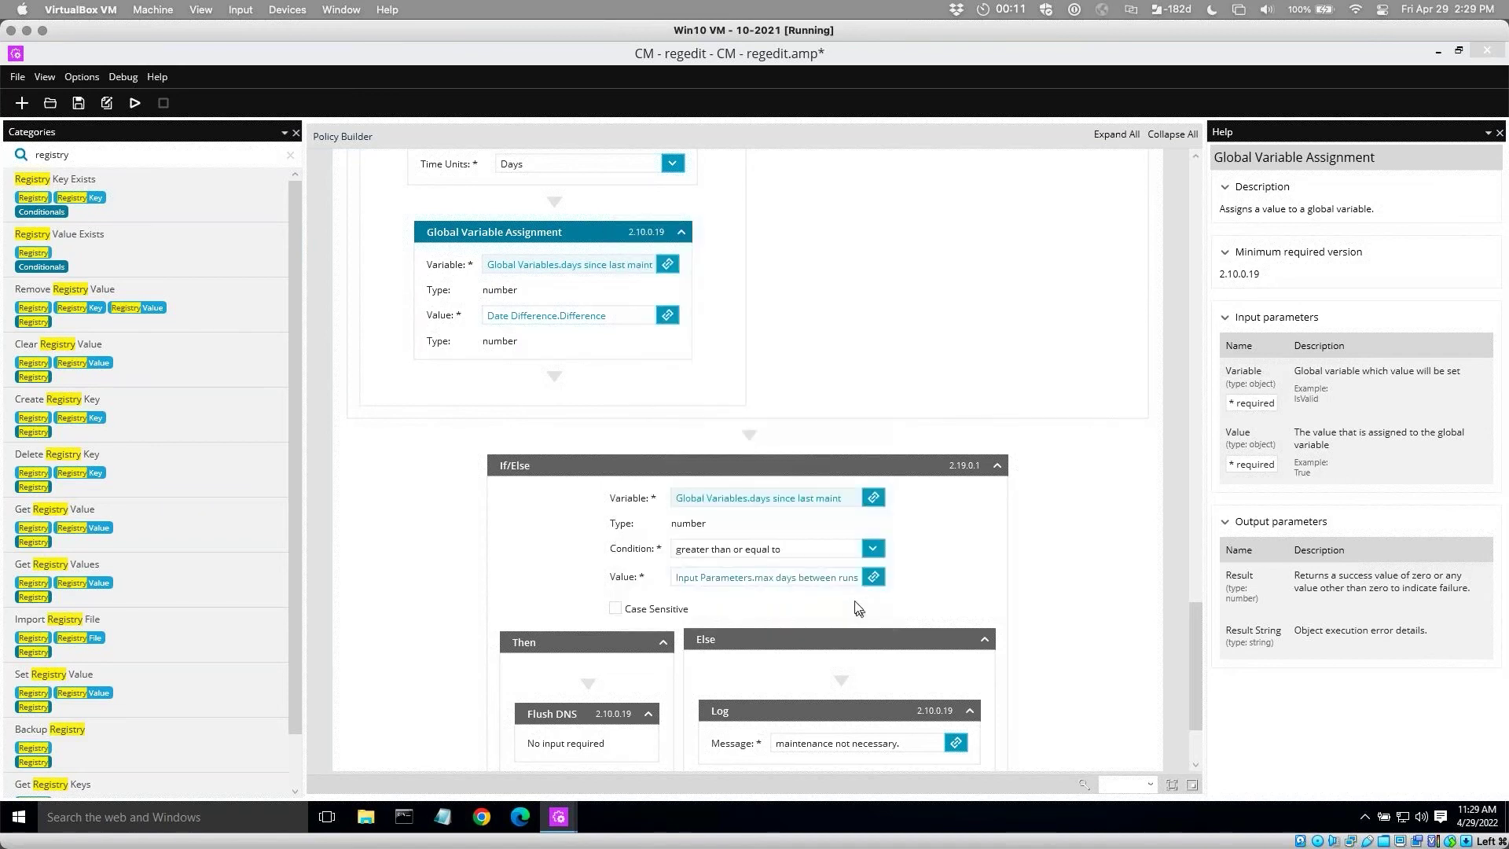
pyautogui.click(667, 265)
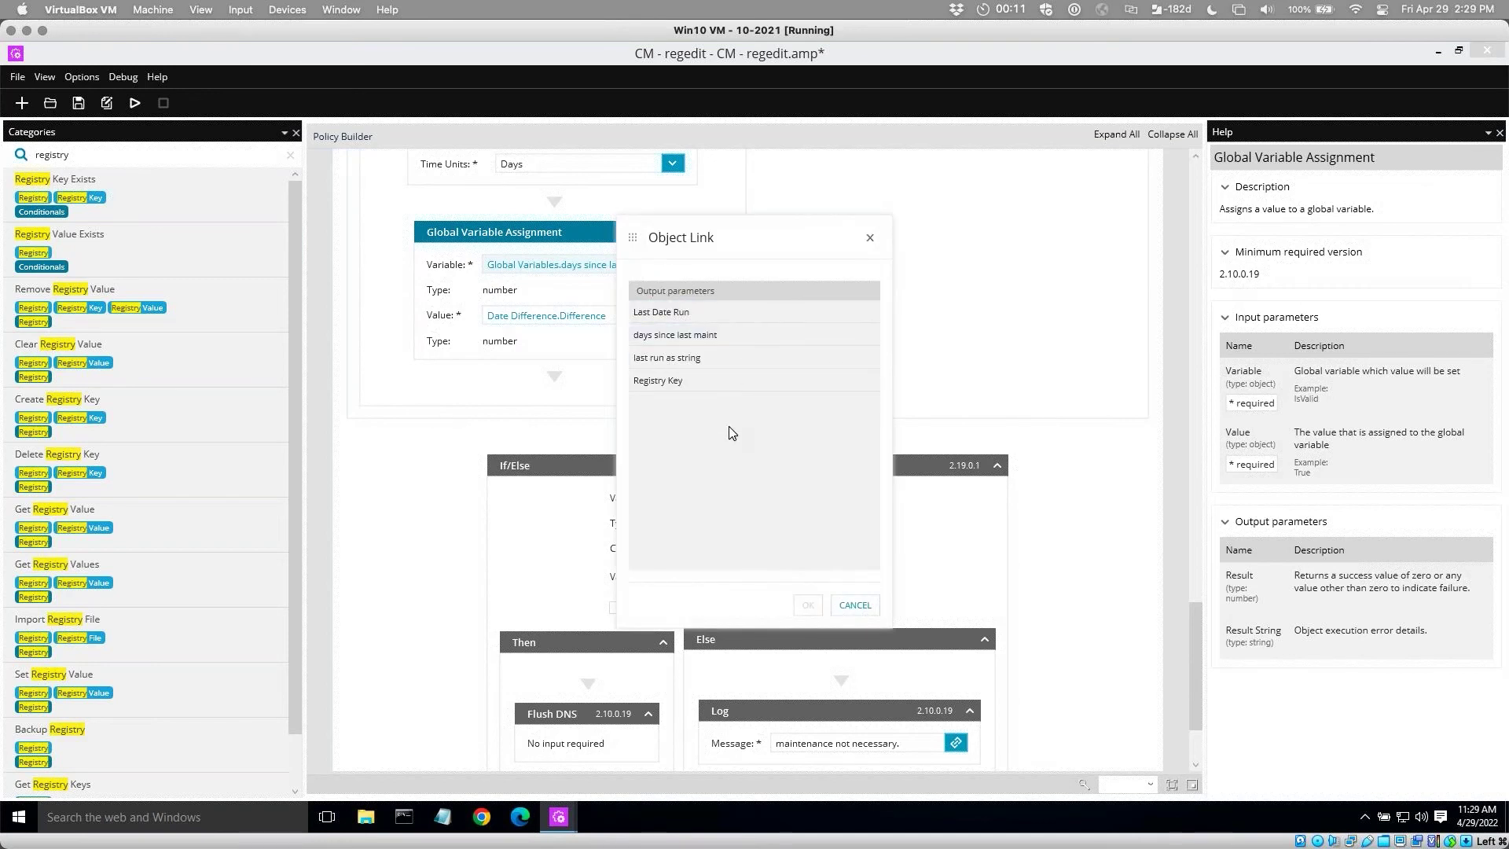
pyautogui.click(855, 605)
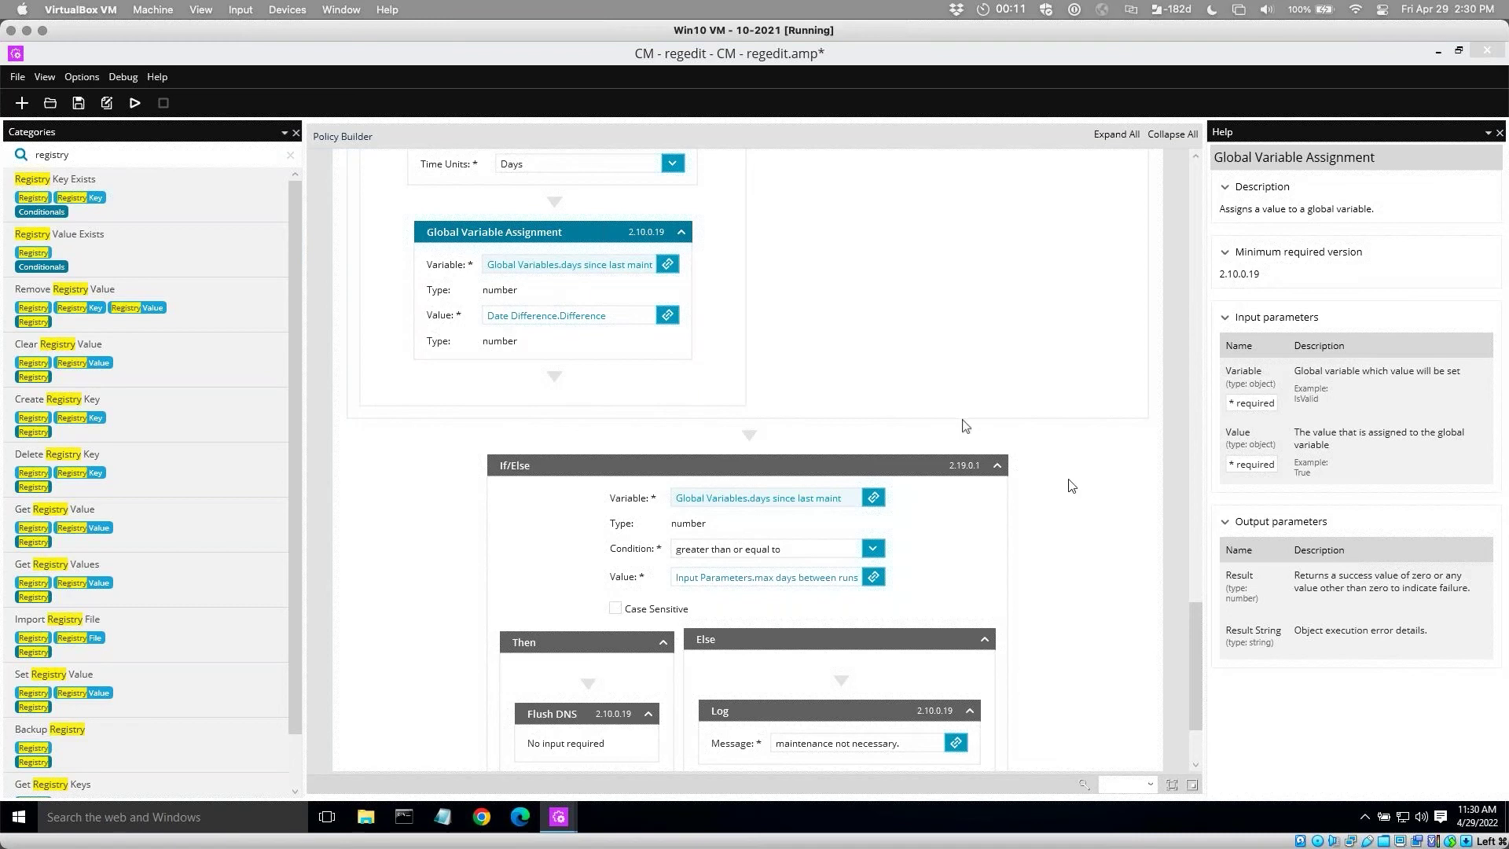
# Link the comparison value of the policy's final If/Else to the max days between runs input parameter.
pyautogui.moveTo(1197, 637); pyautogui.dragTo(1190, 573)
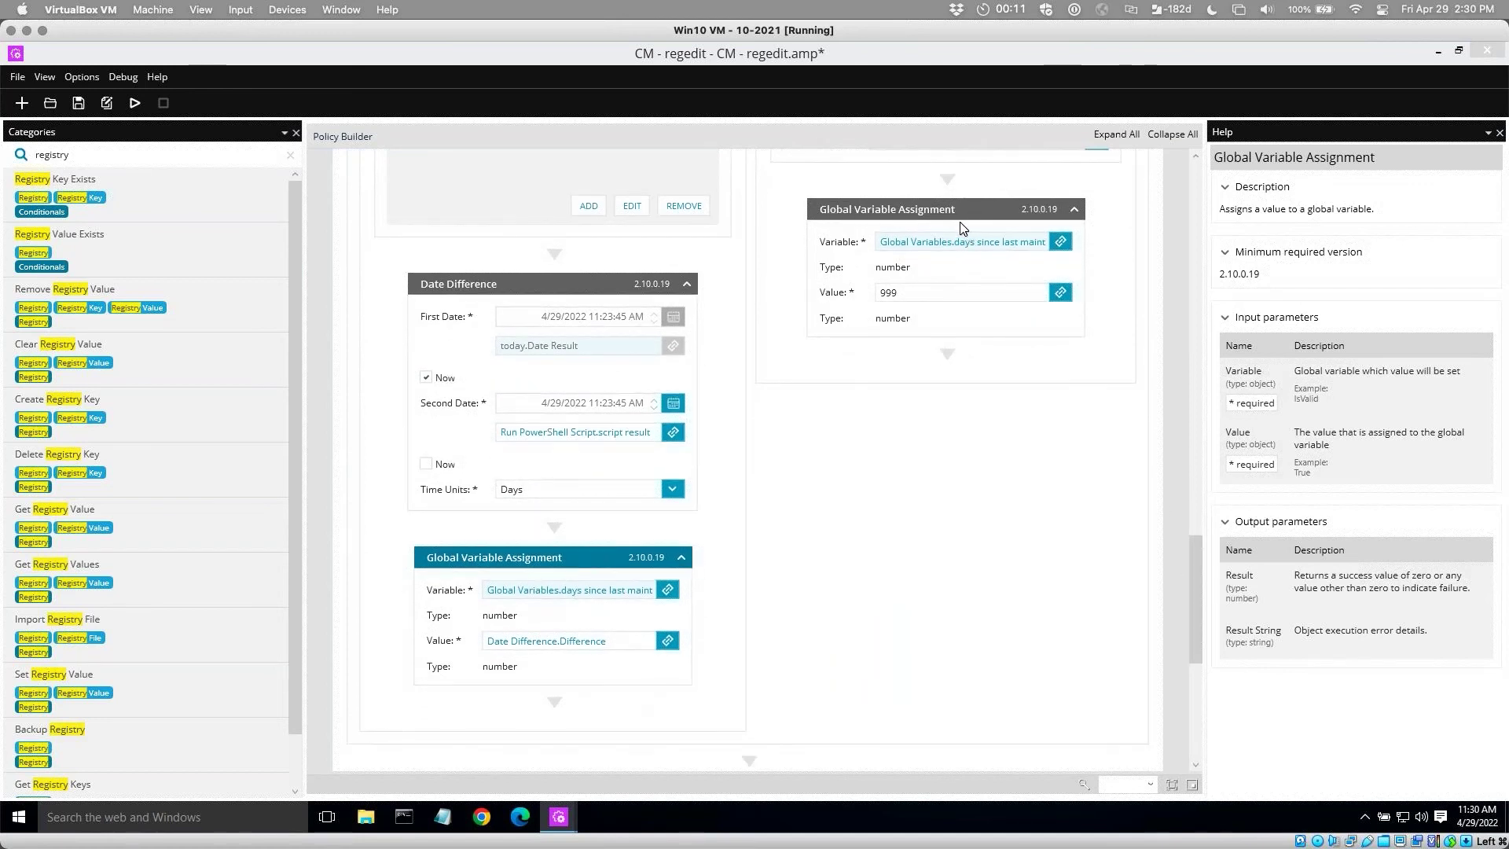
pyautogui.moveTo(1196, 580); pyautogui.dragTo(1191, 697)
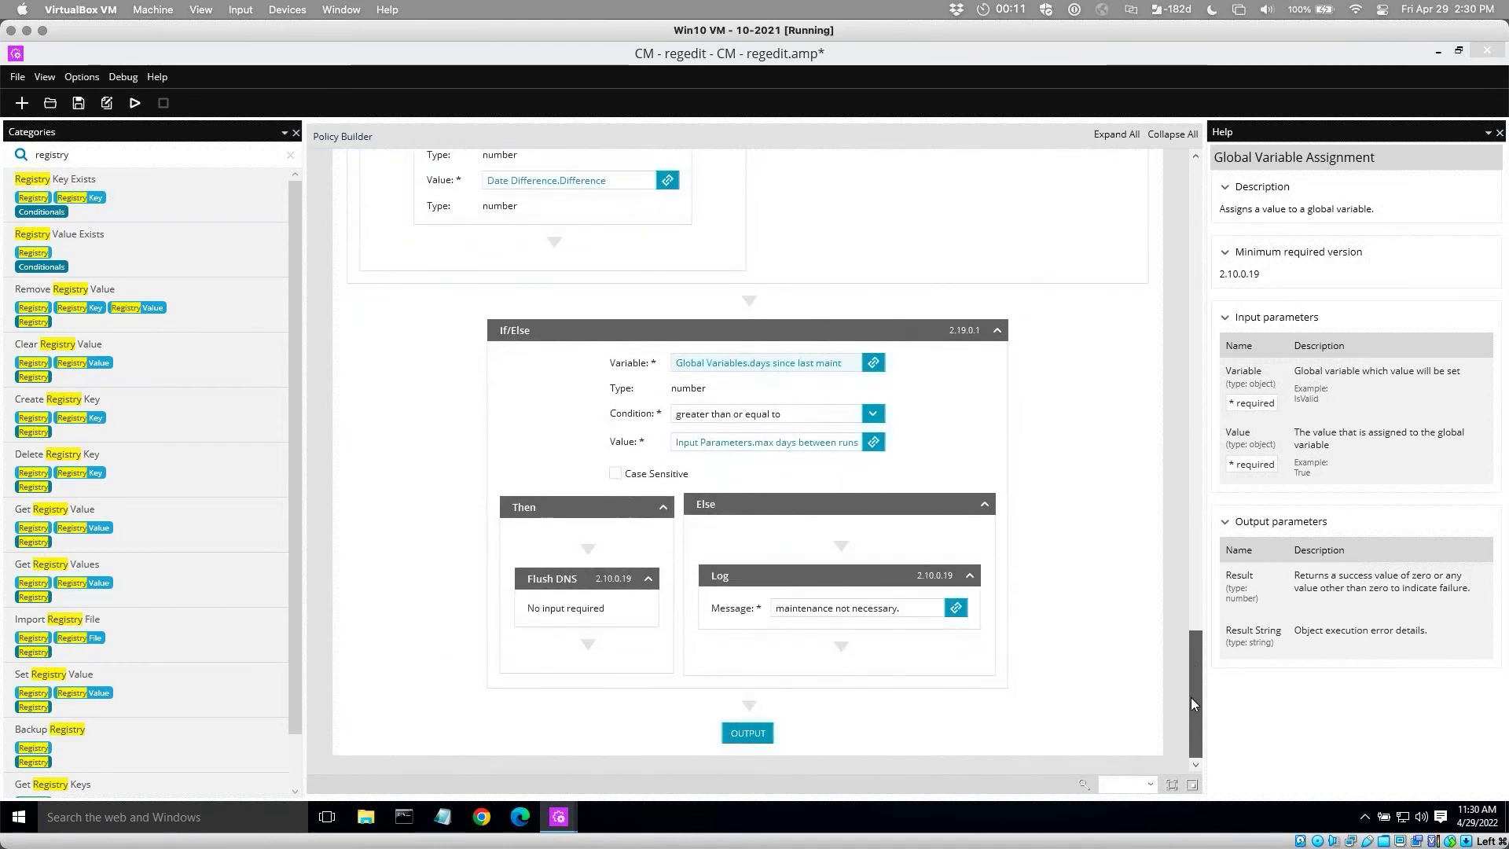
pyautogui.click(812, 414)
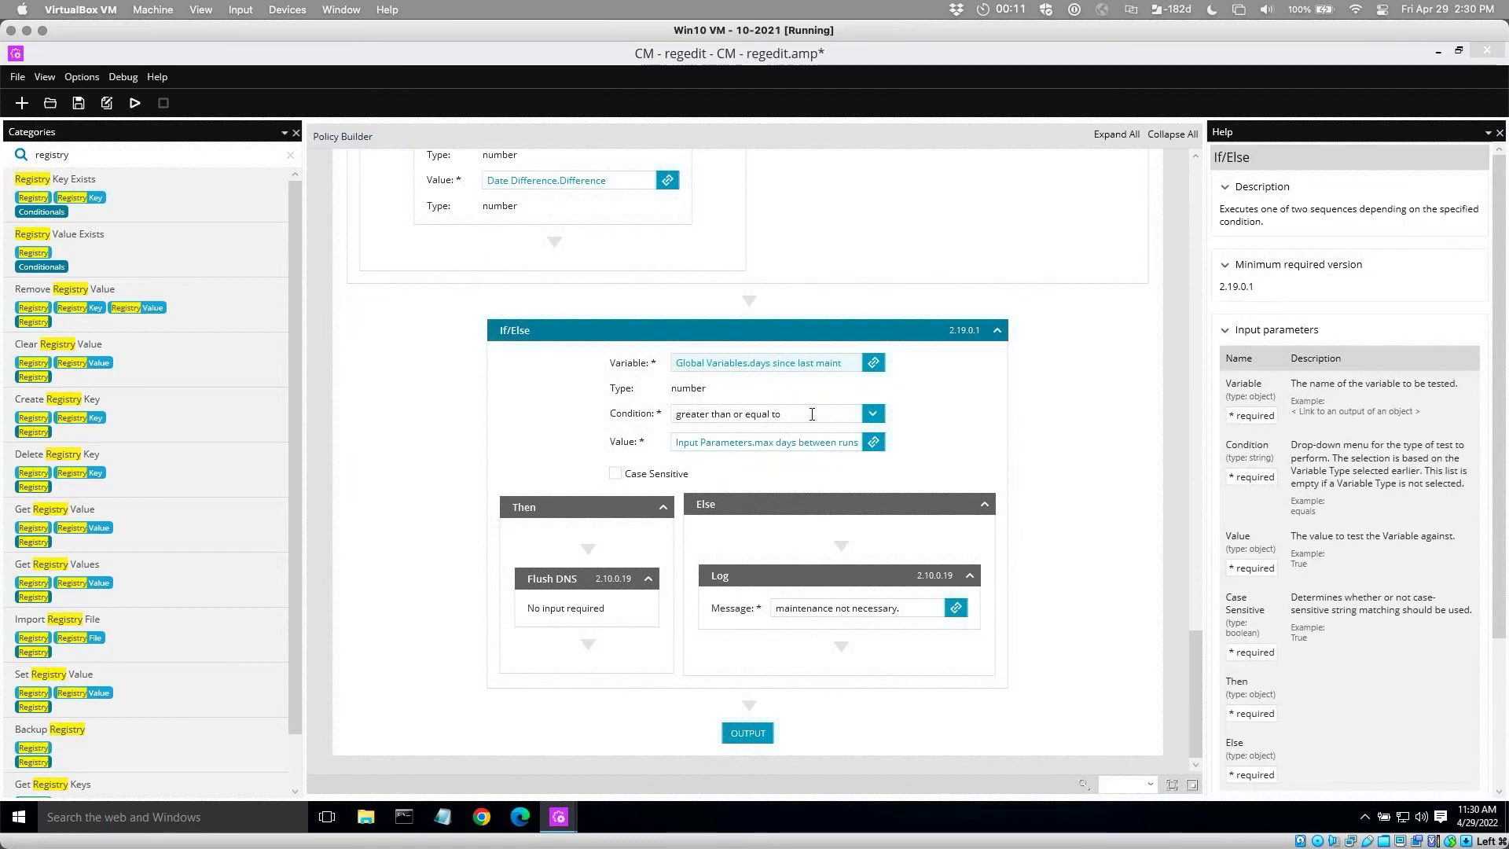
pyautogui.click(873, 443)
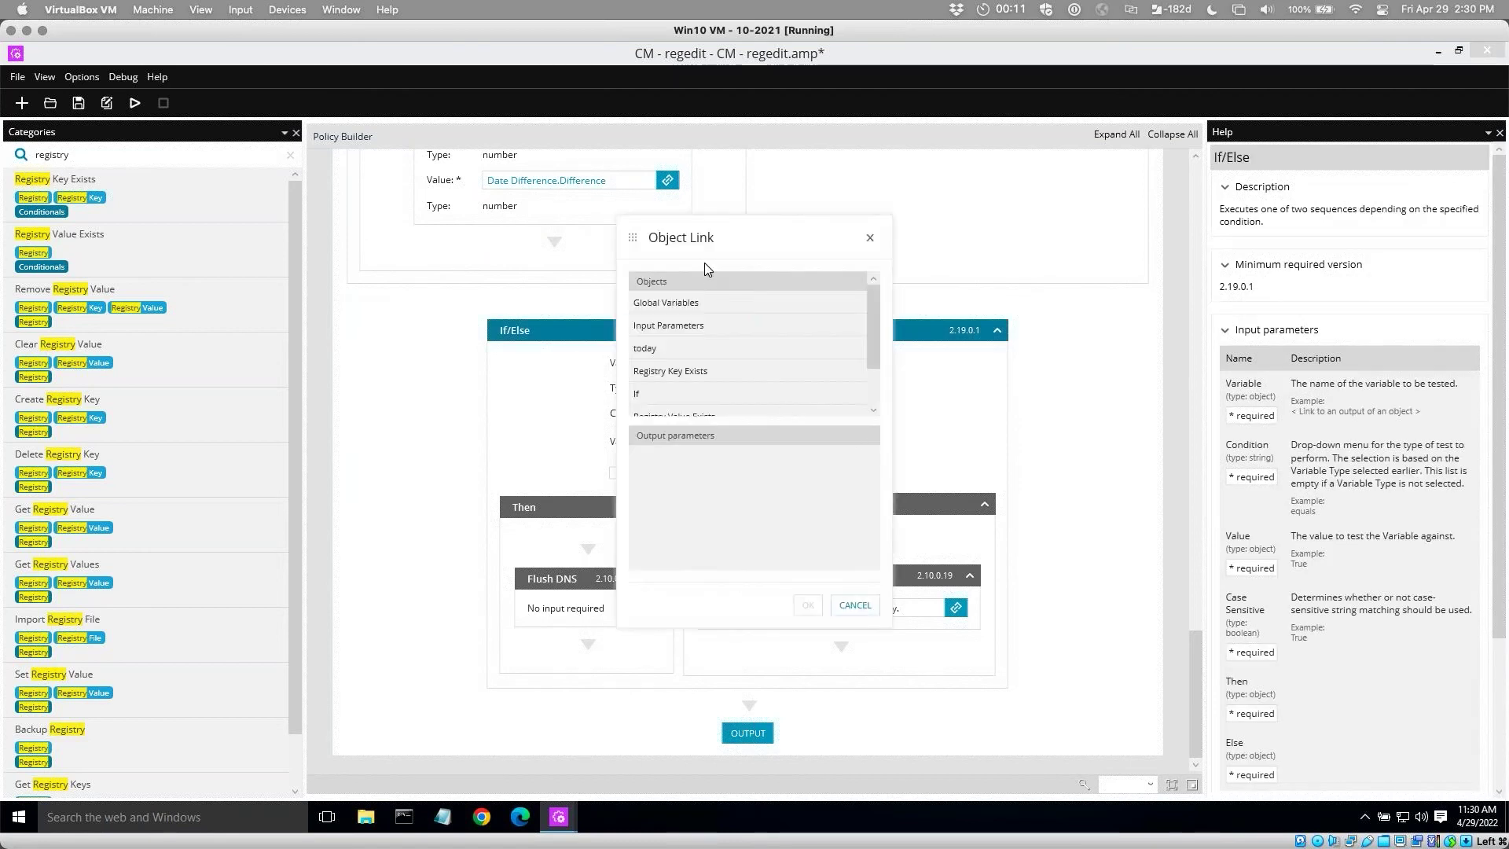
pyautogui.click(711, 324)
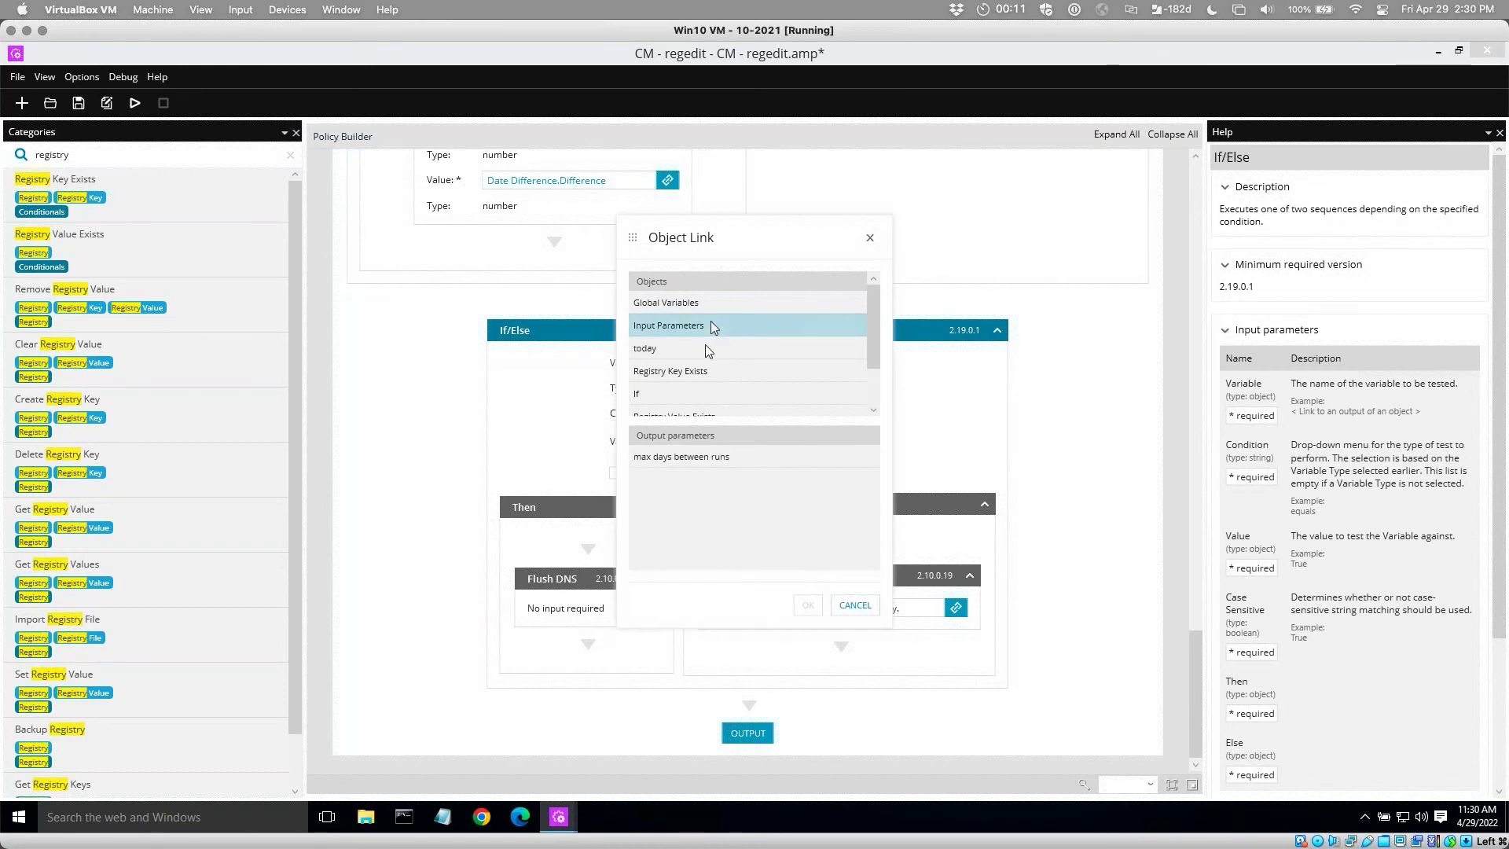
pyautogui.click(657, 460)
pyautogui.click(810, 605)
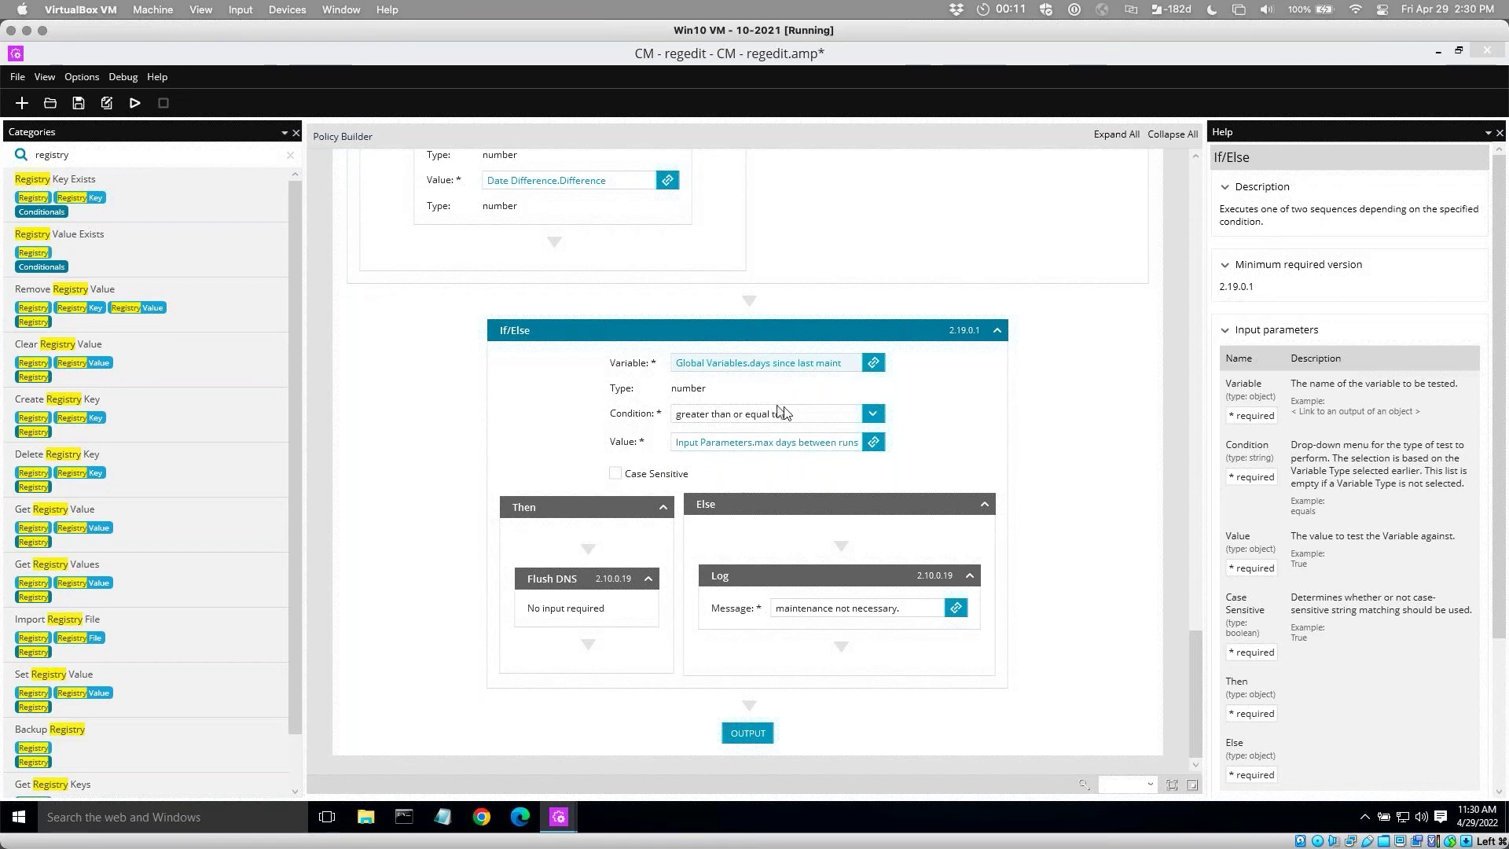
# Check the Flush DNS object in the Then branch and search the object library for clean.
pyautogui.click(573, 598)
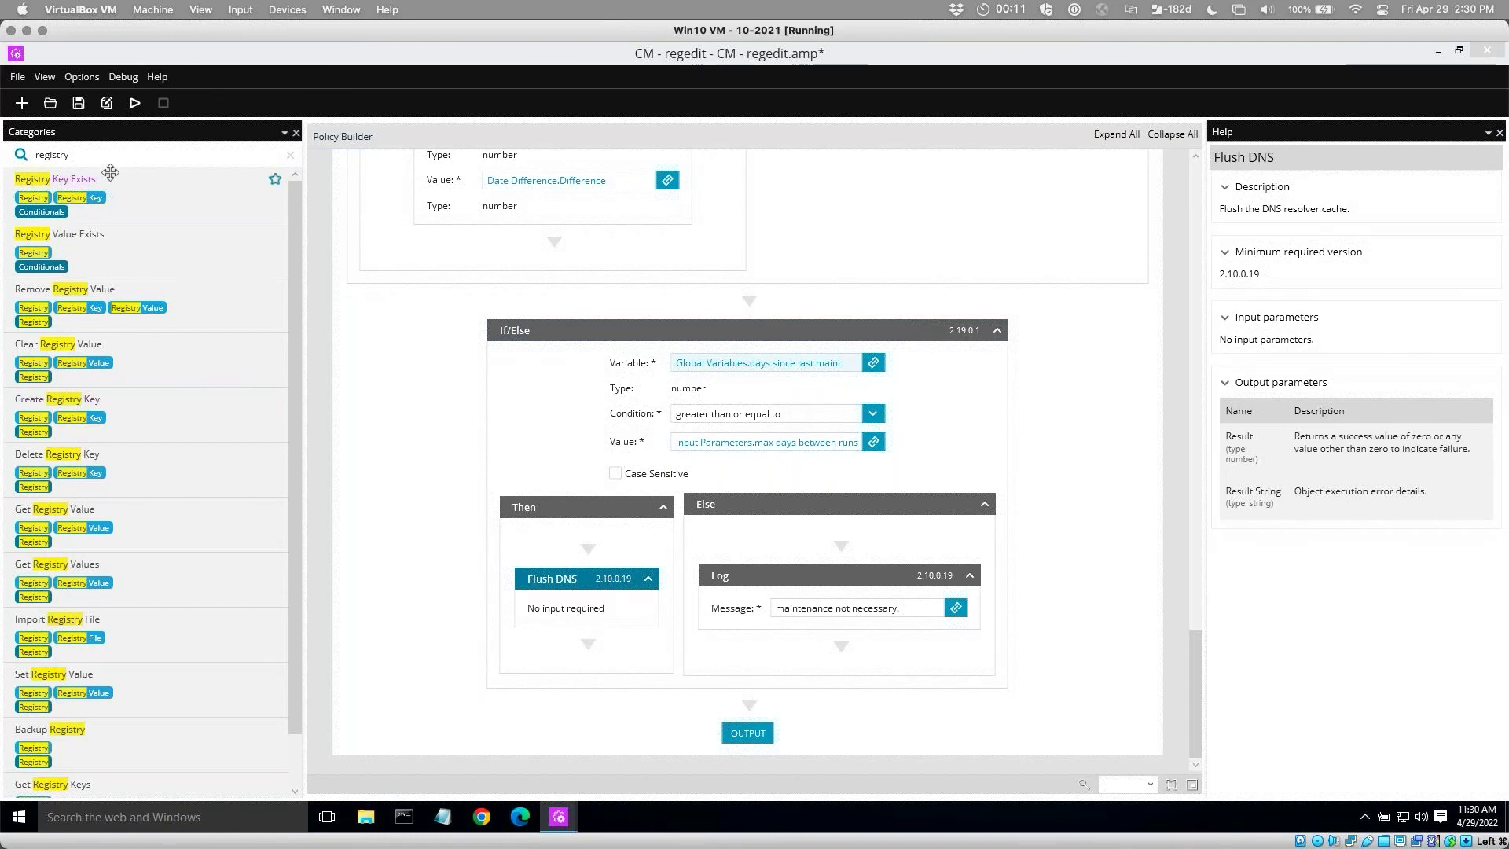
pyautogui.click(129, 155)
pyautogui.press('BackSpace')
pyautogui.press('BackSpace')
pyautogui.press('BackSpace')
pyautogui.press('BackSpace')
pyautogui.press('BackSpace')
pyautogui.press('BackSpace')
pyautogui.press('BackSpace')
pyautogui.press('BackSpace')
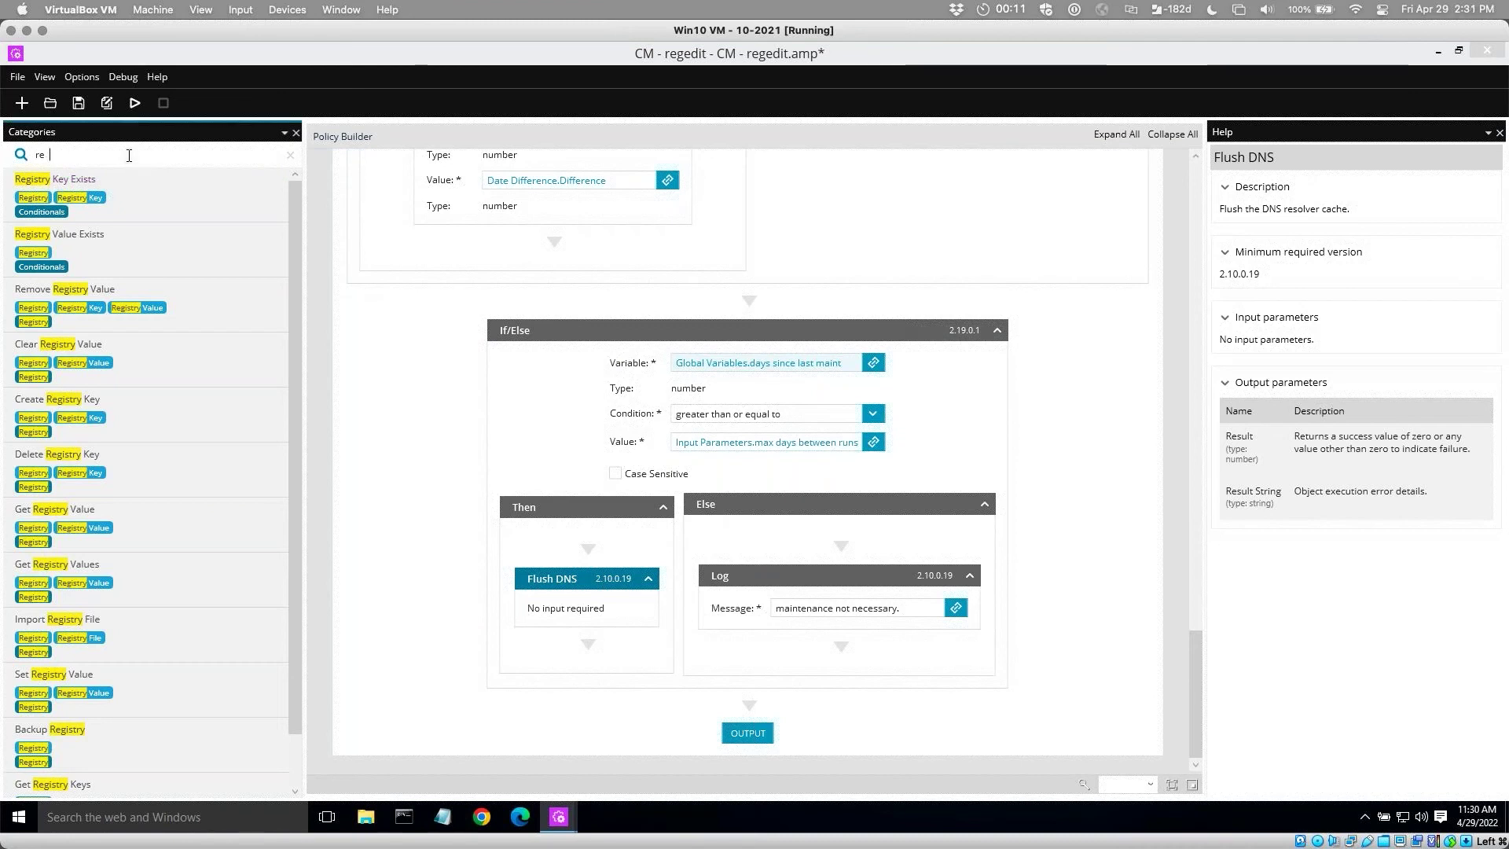
pyautogui.write('clean')
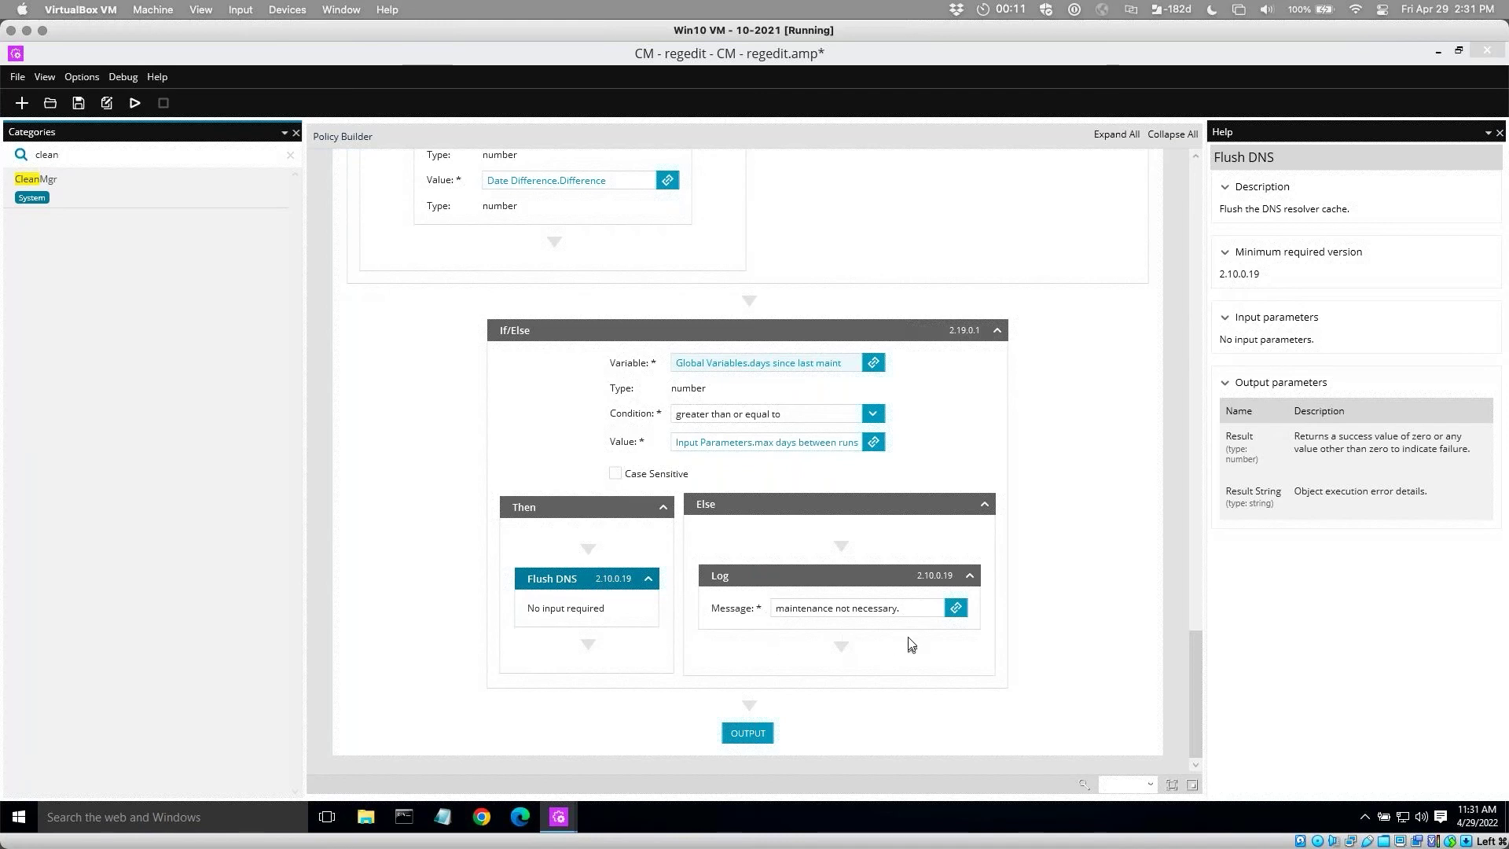
# Check the Log object in the final Else branch and review the earlier registry value branches.
pyautogui.click(885, 575)
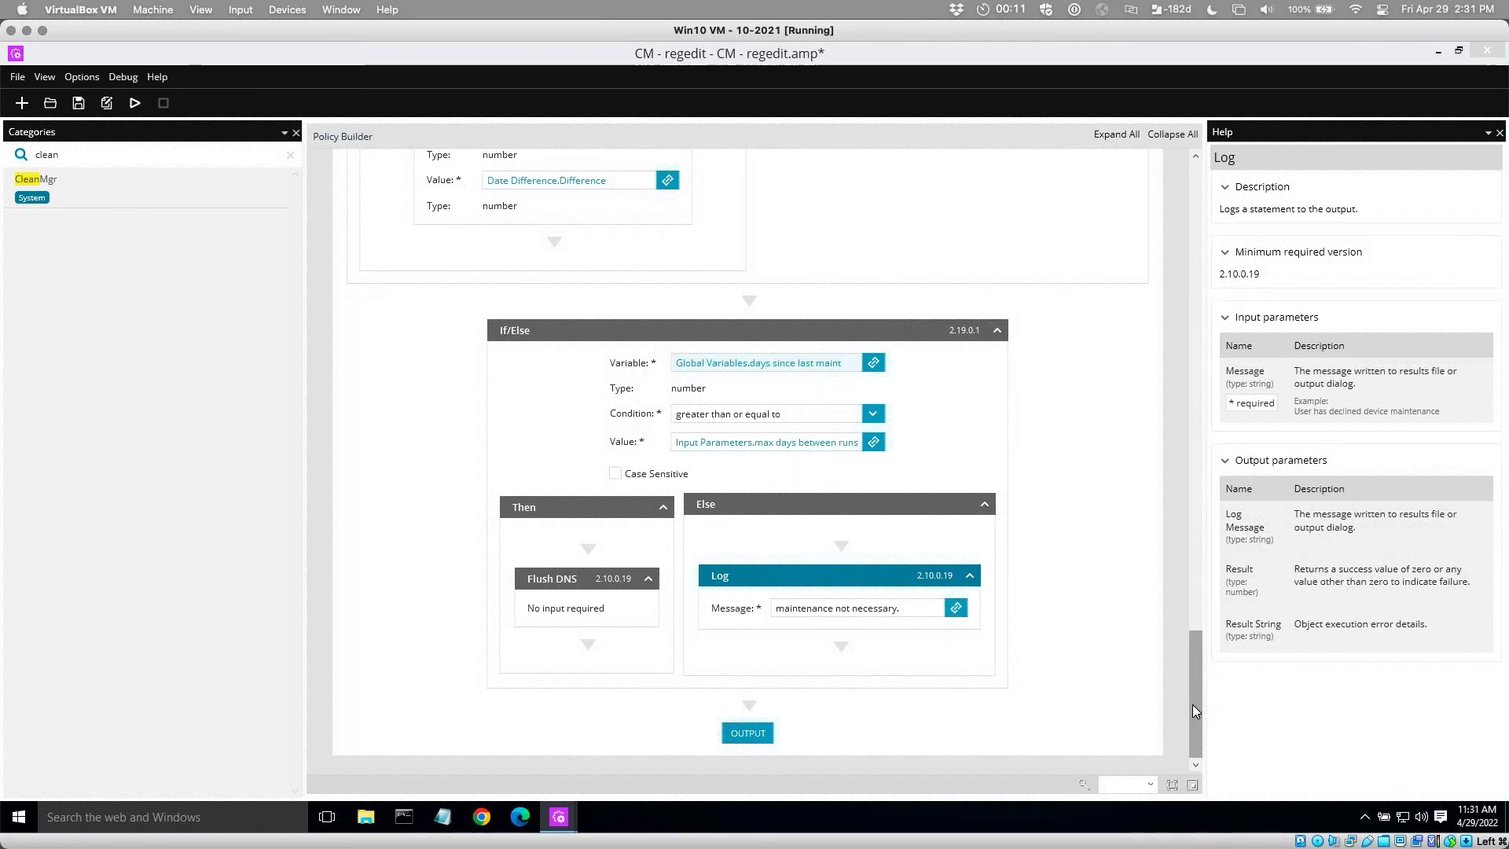
pyautogui.moveTo(1191, 676); pyautogui.dragTo(1179, 481)
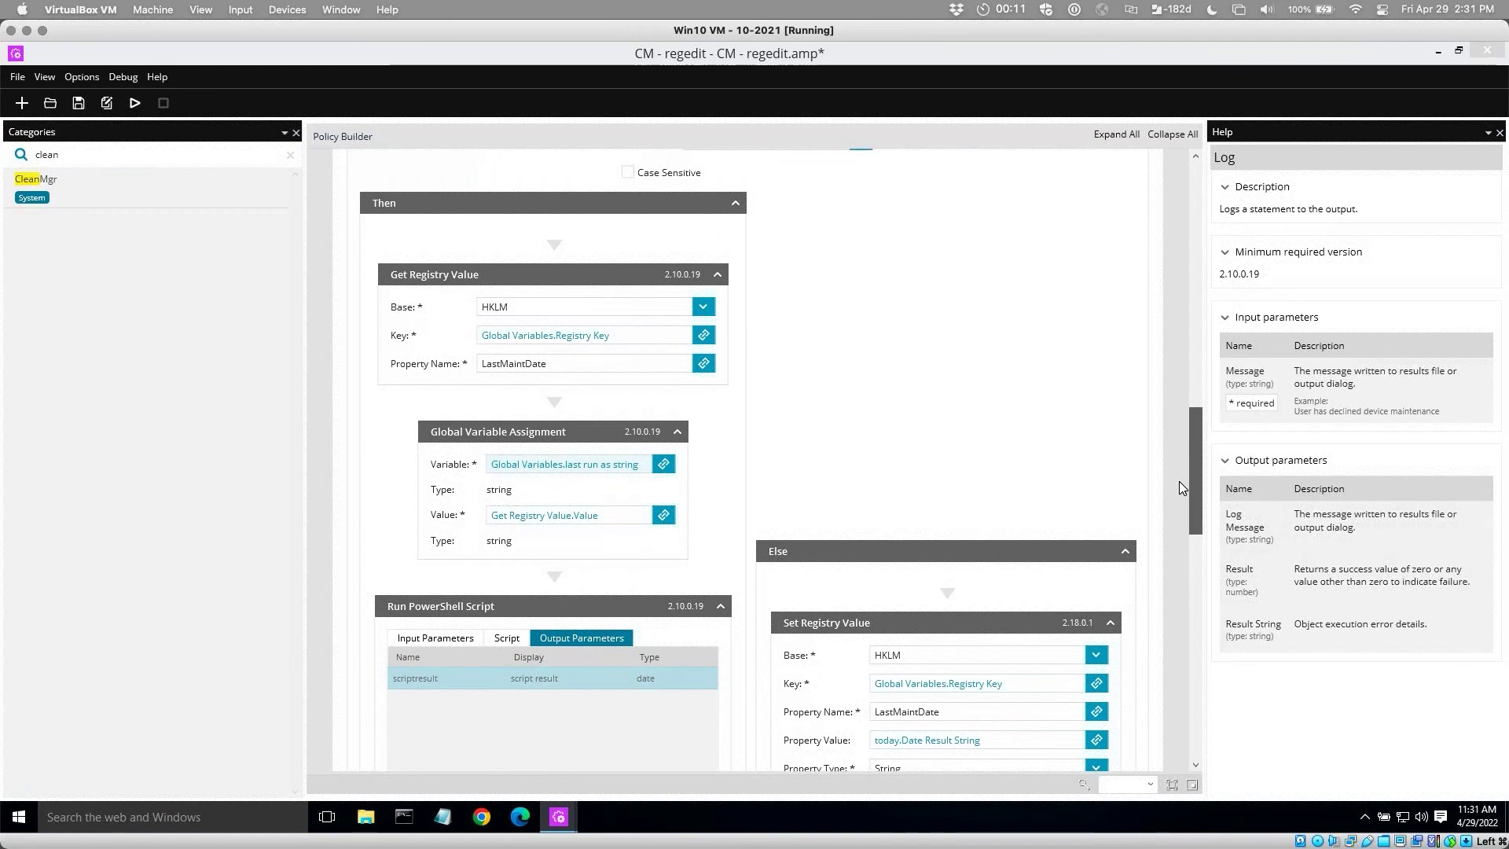
pyautogui.moveTo(1180, 481); pyautogui.dragTo(1177, 724)
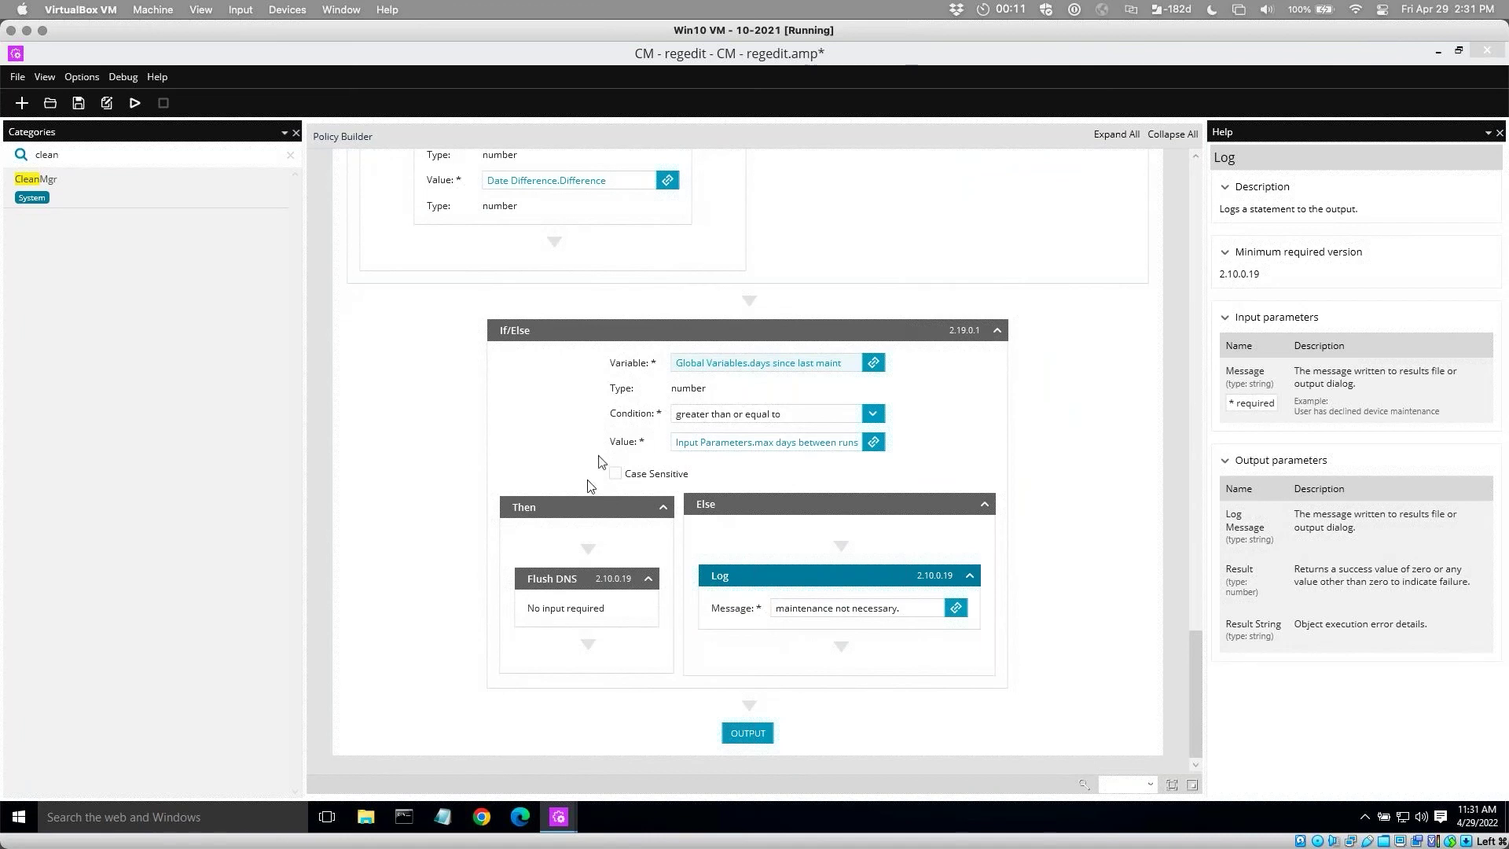
# Search the object library for regi and add a Set Registry Value object below Flush DNS in the Then branch.
pyautogui.click(564, 507)
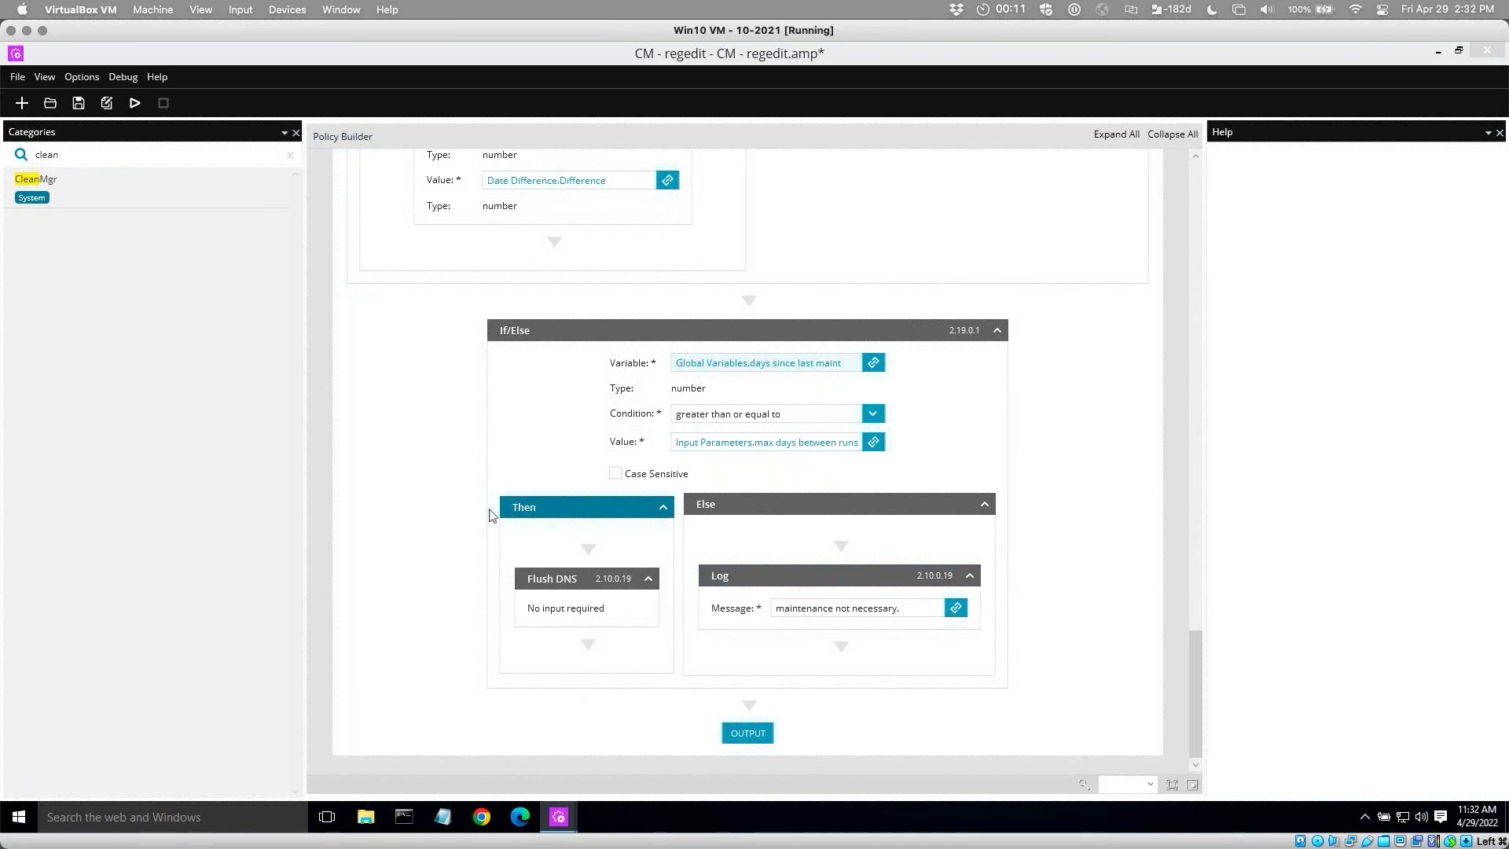
pyautogui.click(88, 155)
pyautogui.write('reg')
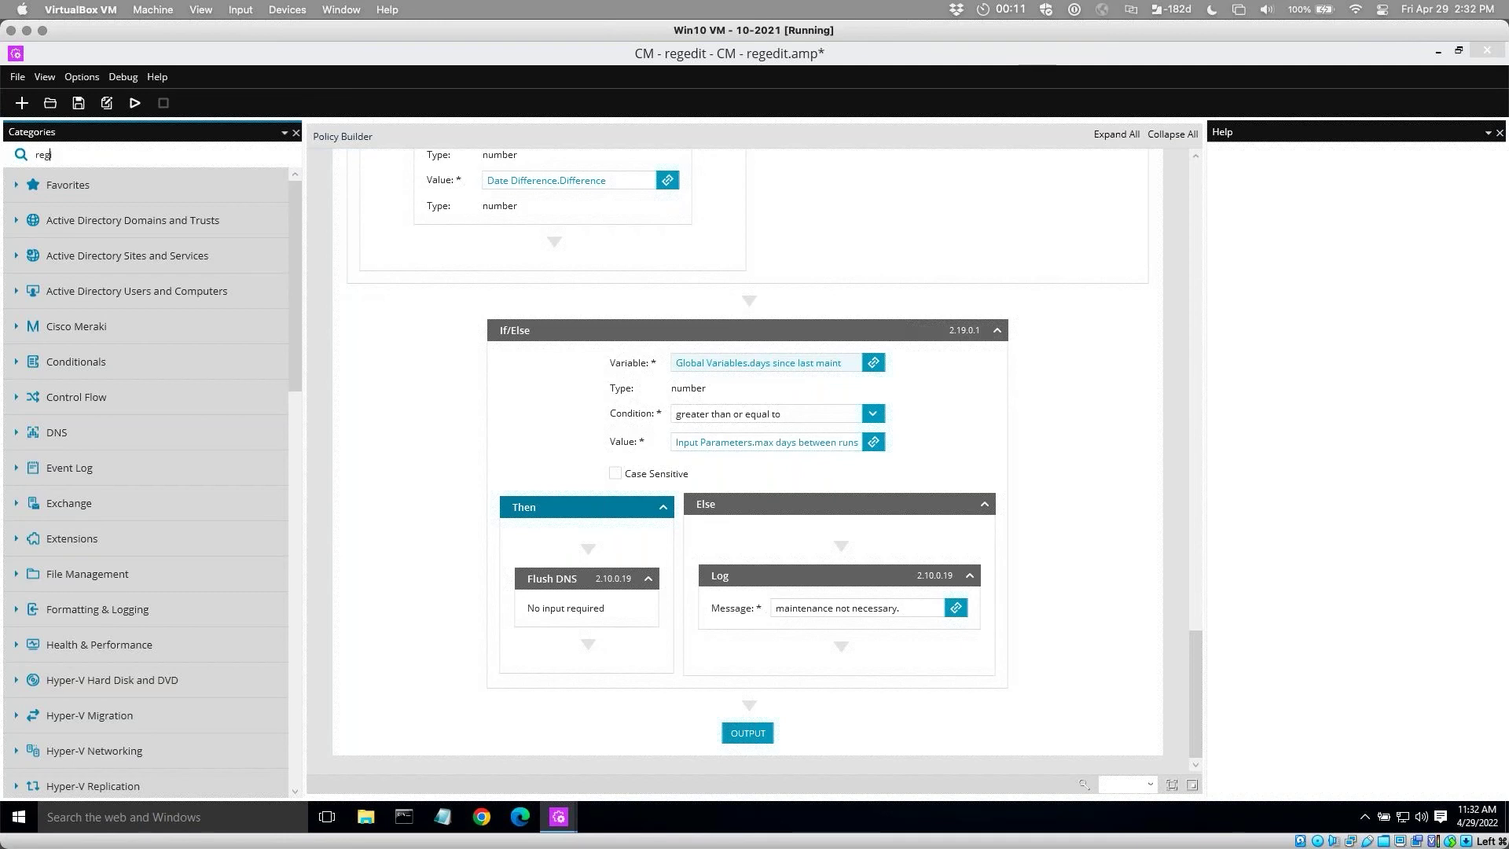
pyautogui.write('i')
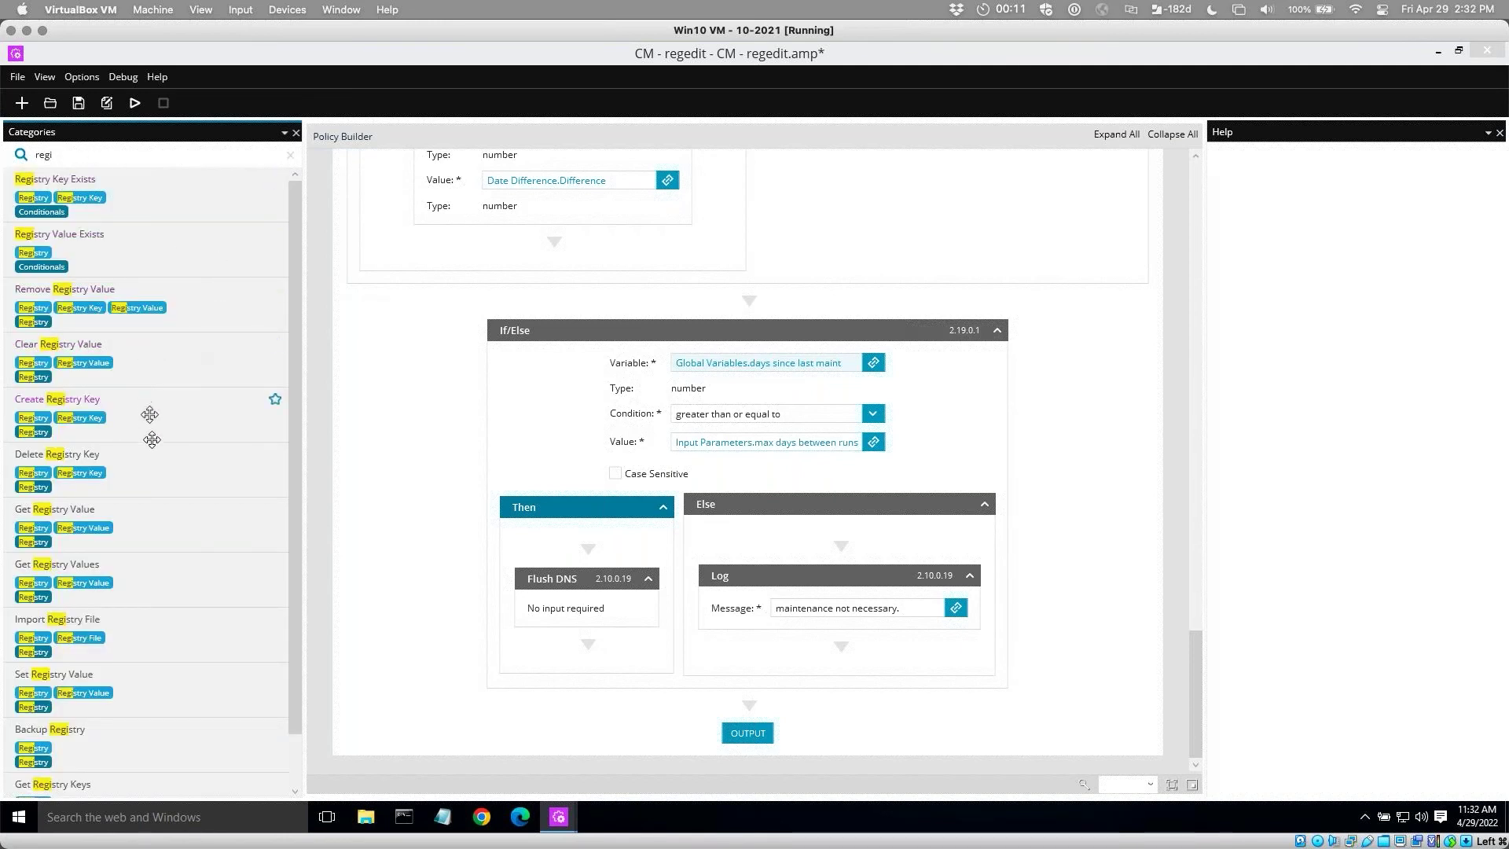
pyautogui.moveTo(173, 680); pyautogui.dragTo(595, 660)
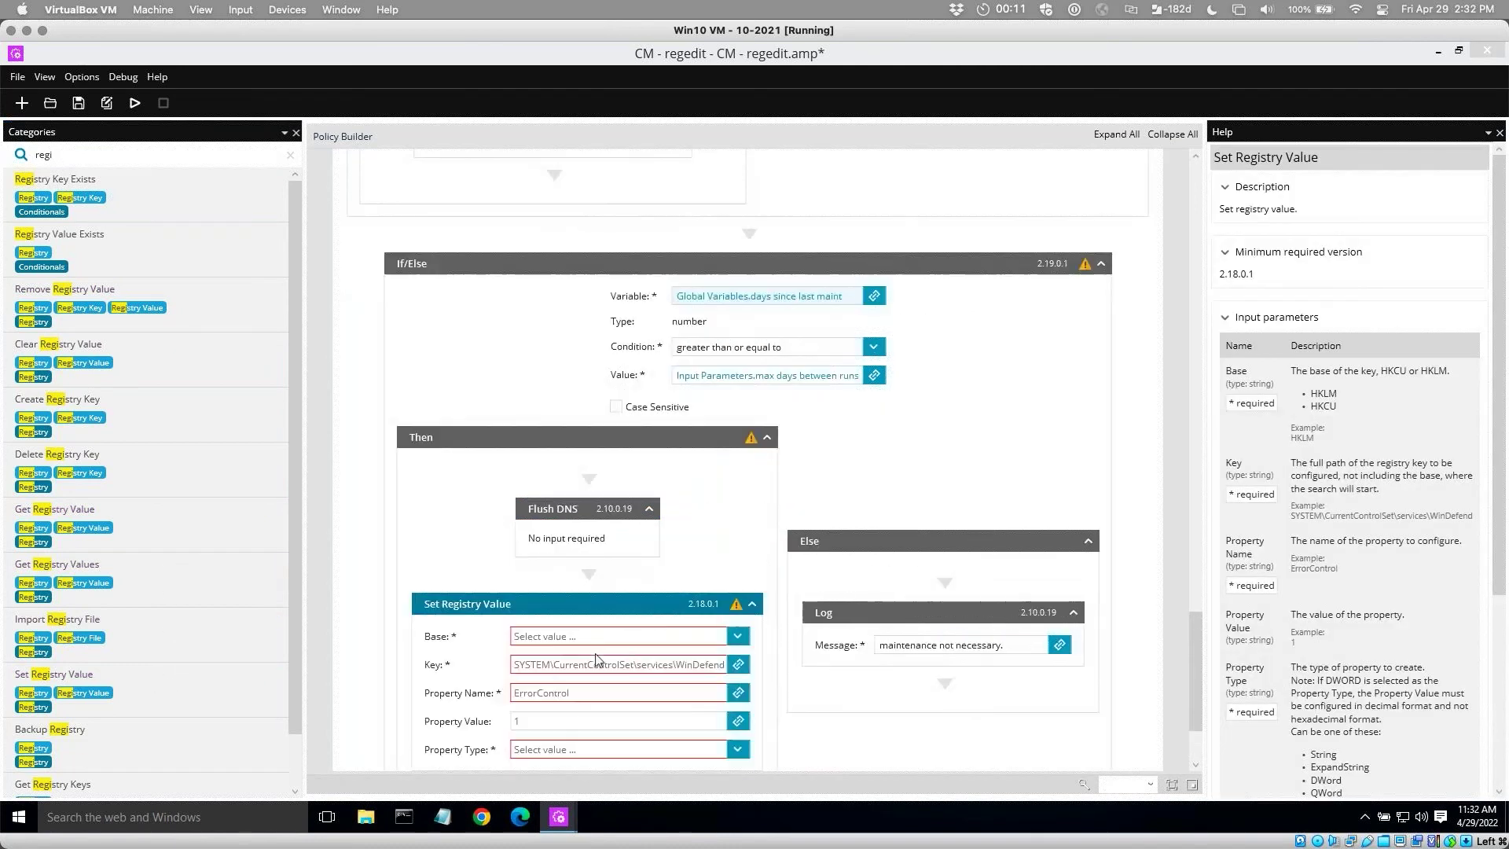
# Set the new Set Registry Value object's base to HKLM and link its key to the Registry Key global variable.
pyautogui.scroll(-2, 1195, 719)
pyautogui.click(738, 495)
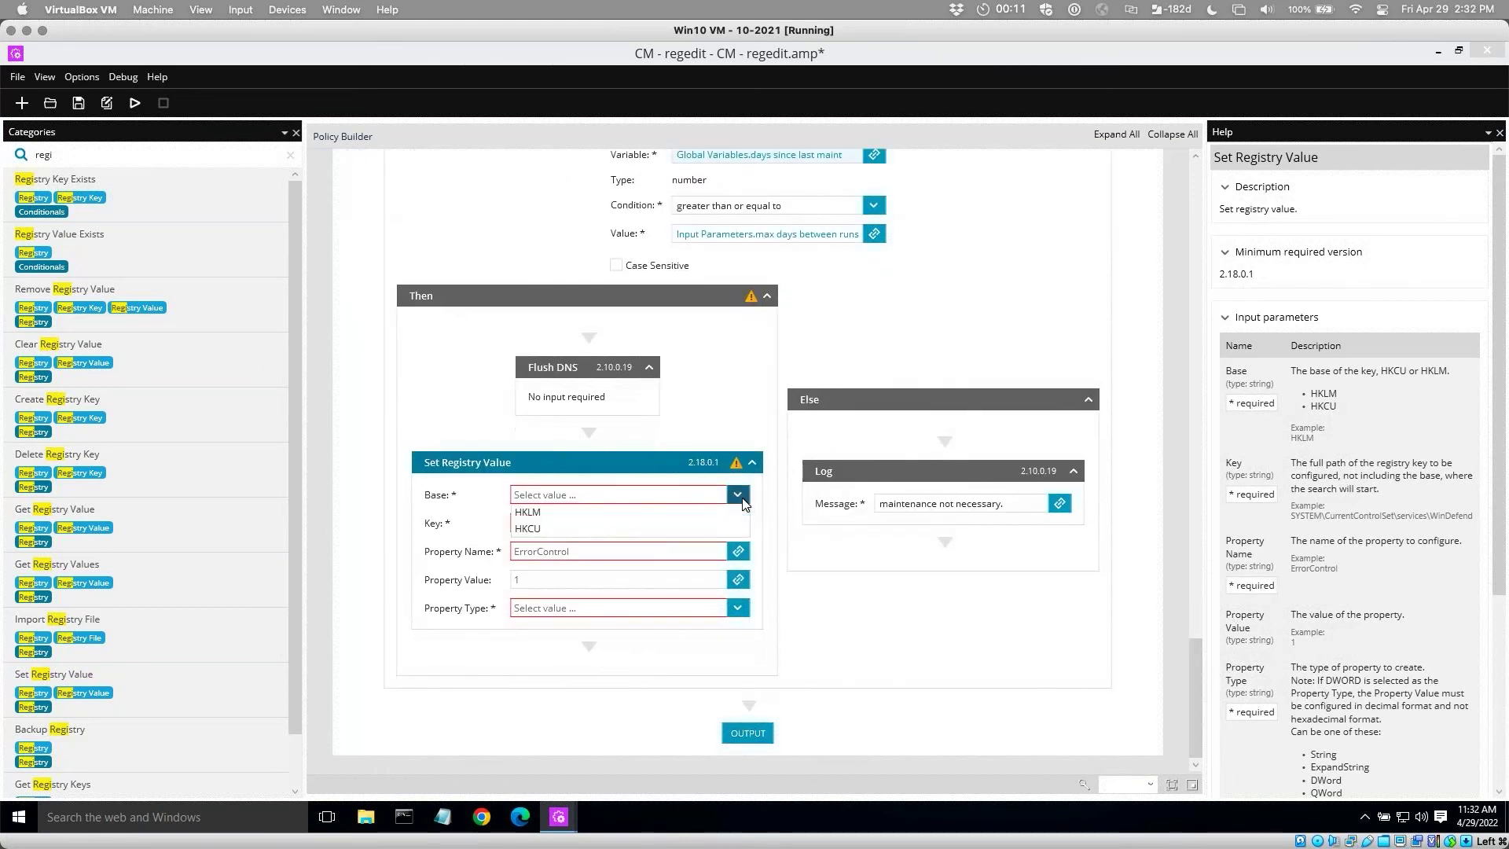
pyautogui.click(528, 513)
pyautogui.click(597, 524)
pyautogui.write('SYSTEM\\CurrentControlSet\\services\\WinDefend')
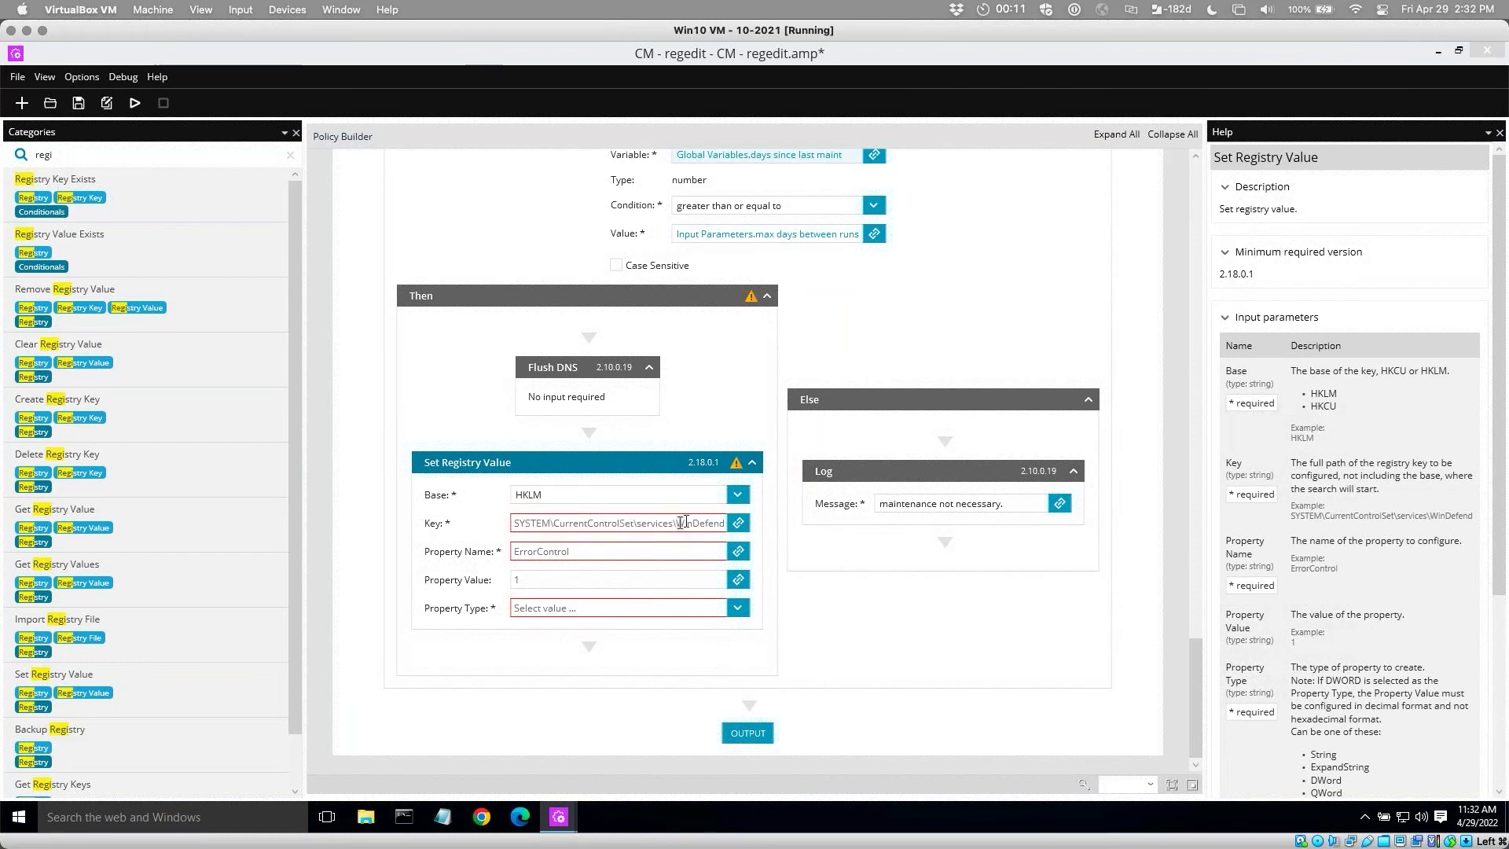
pyautogui.click(738, 524)
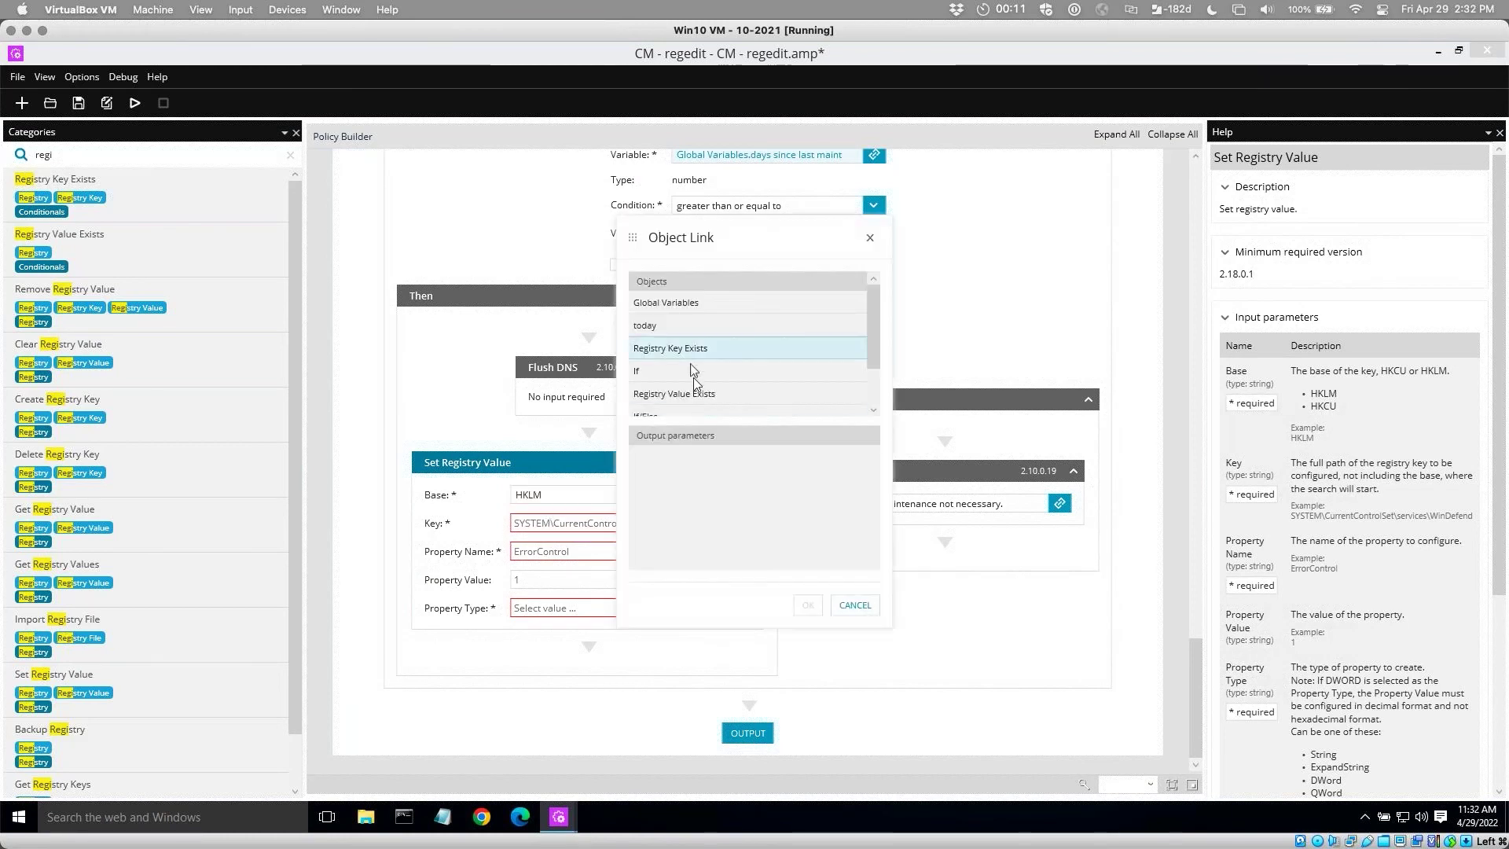
pyautogui.click(684, 301)
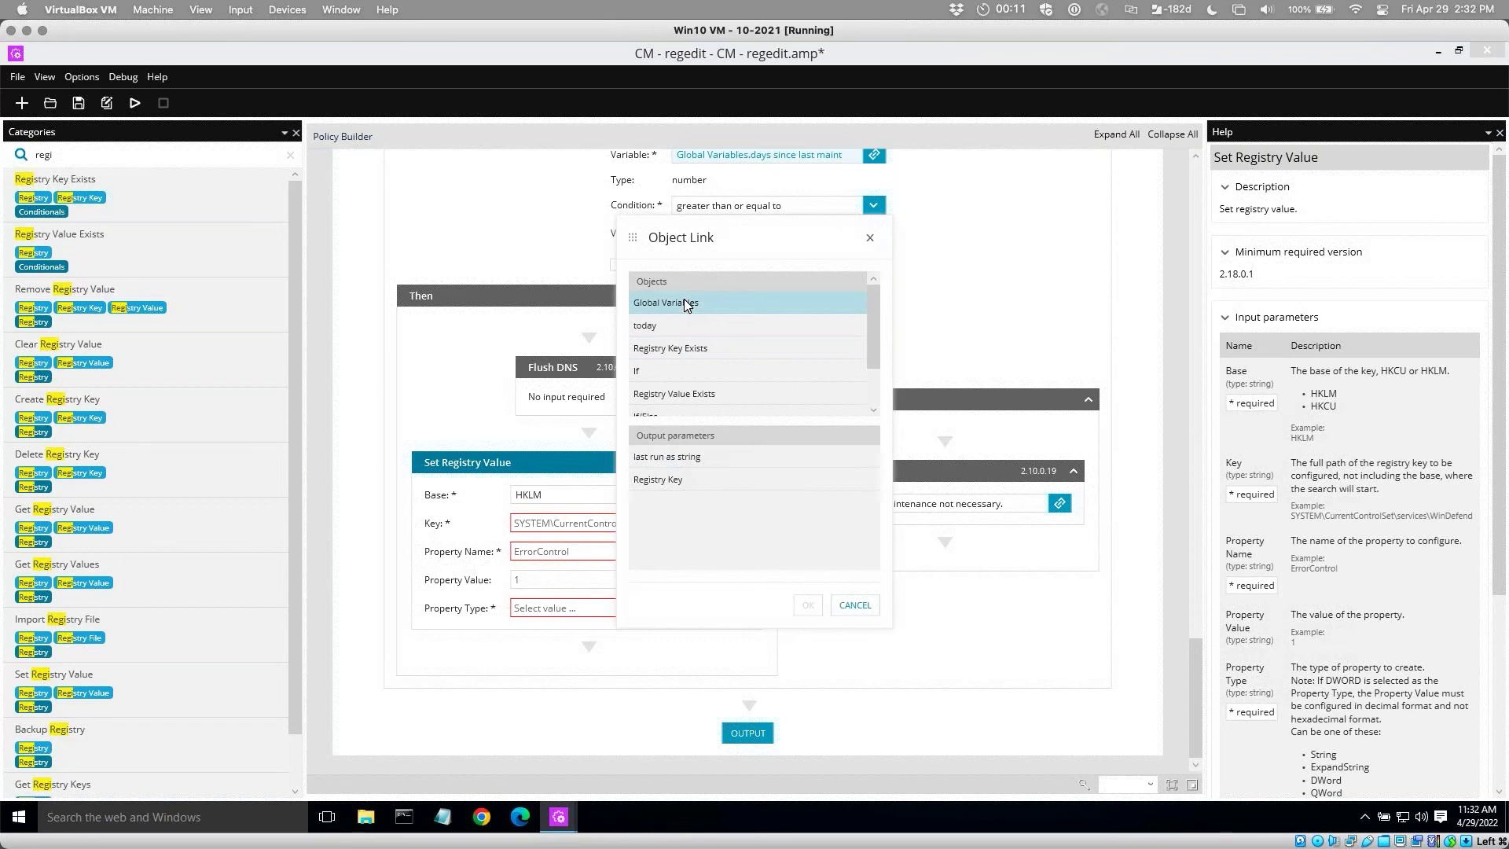
pyautogui.click(662, 480)
pyautogui.click(807, 604)
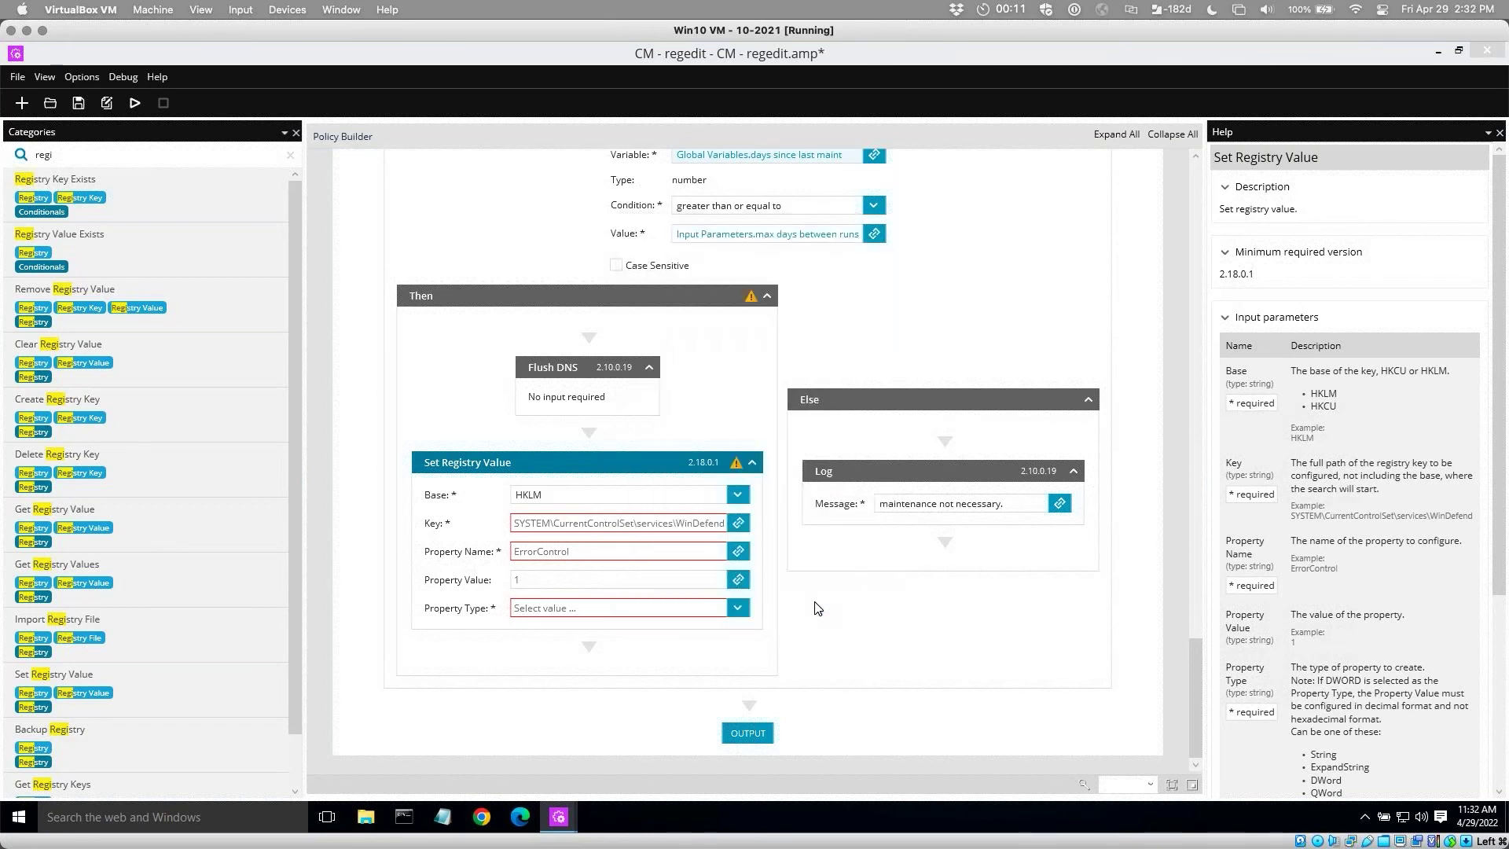
# Set the Property Name of the new Set Registry Value object to LastMaint.
pyautogui.click(739, 551)
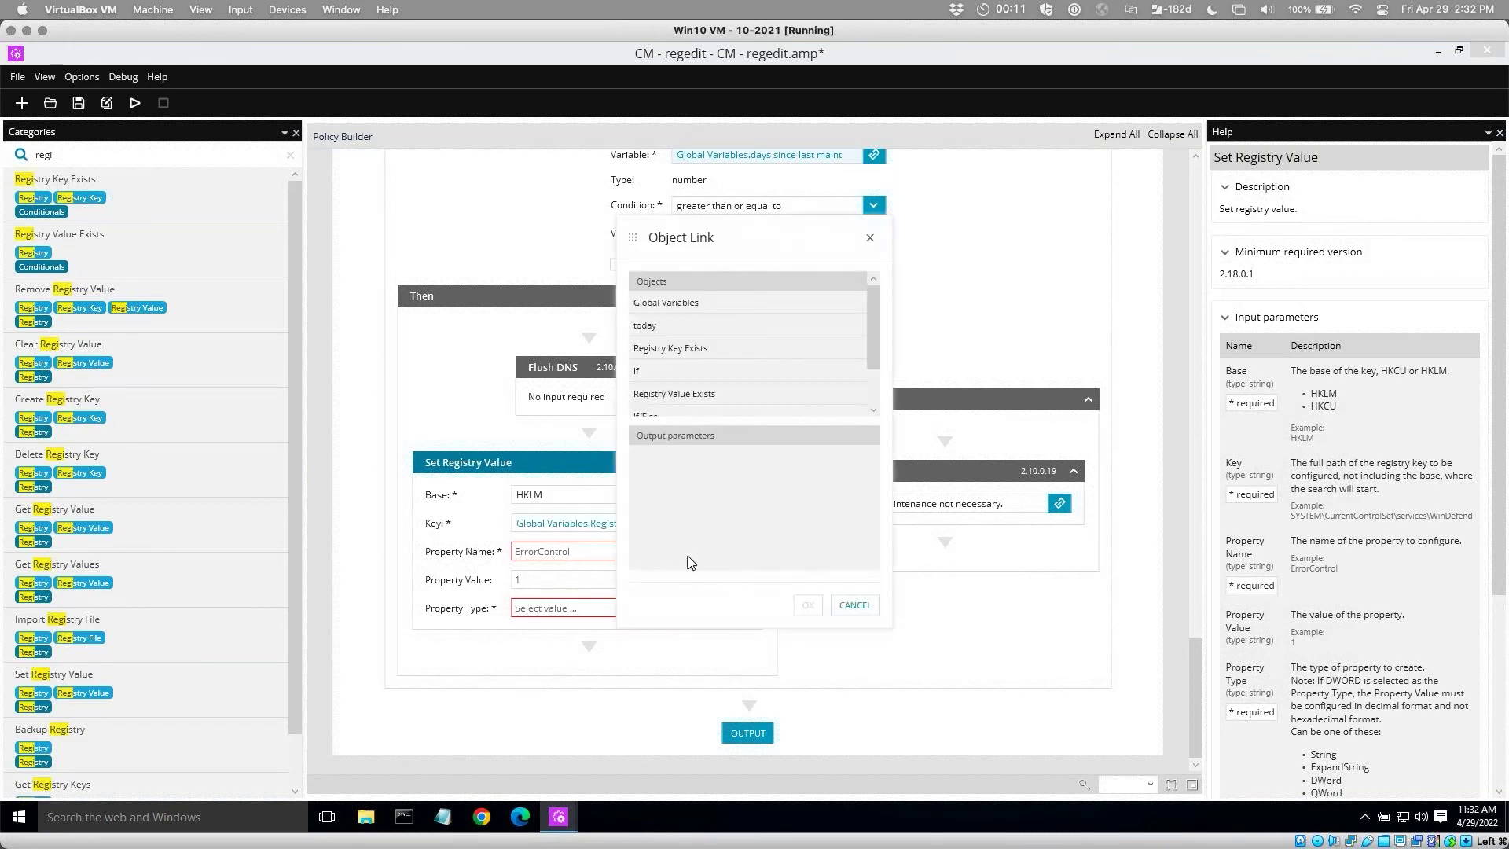
pyautogui.click(854, 606)
pyautogui.click(601, 553)
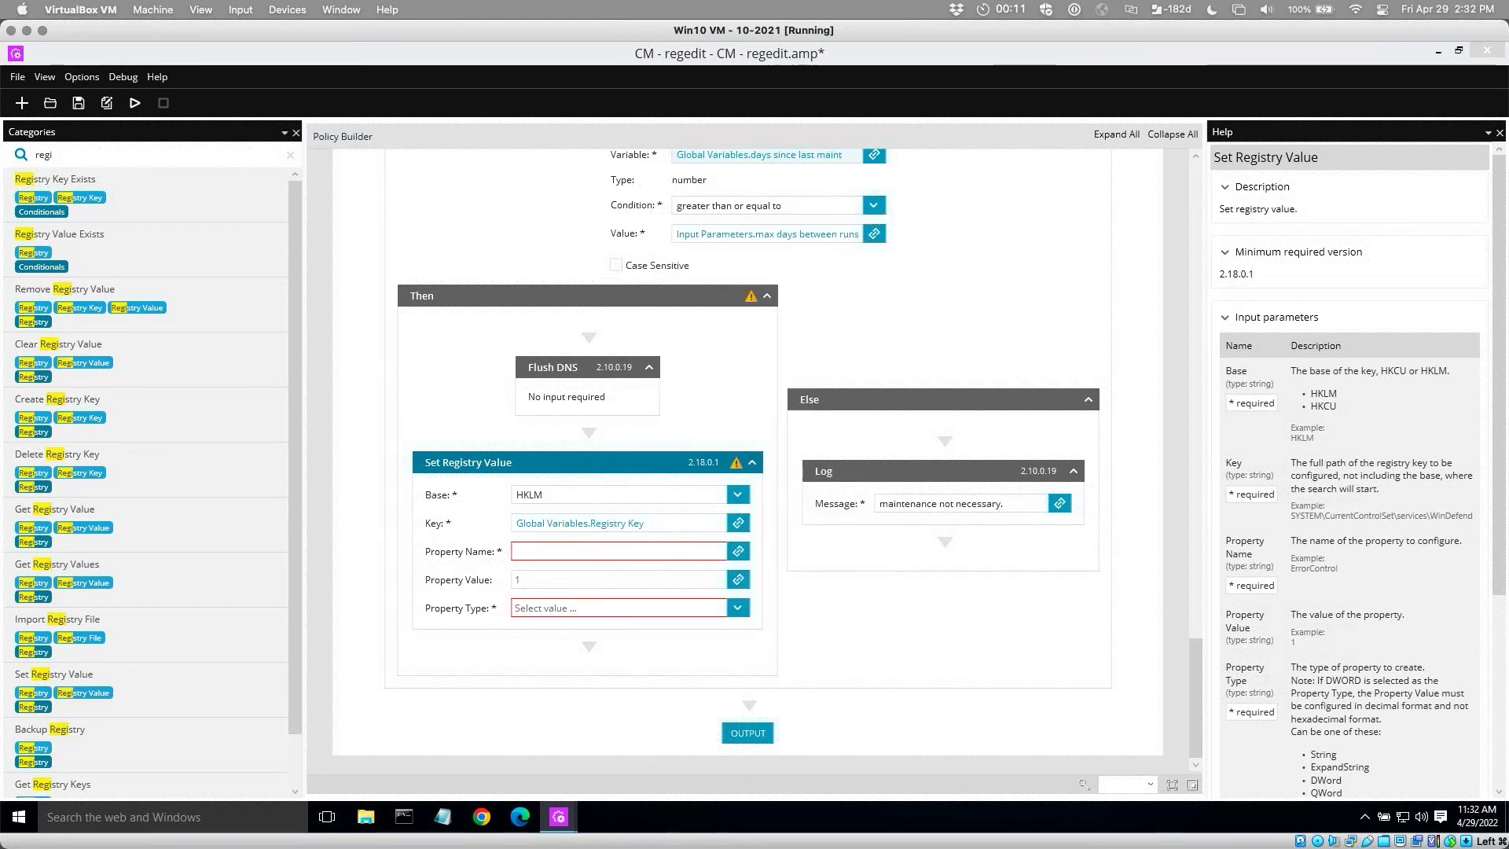
pyautogui.write('Las')
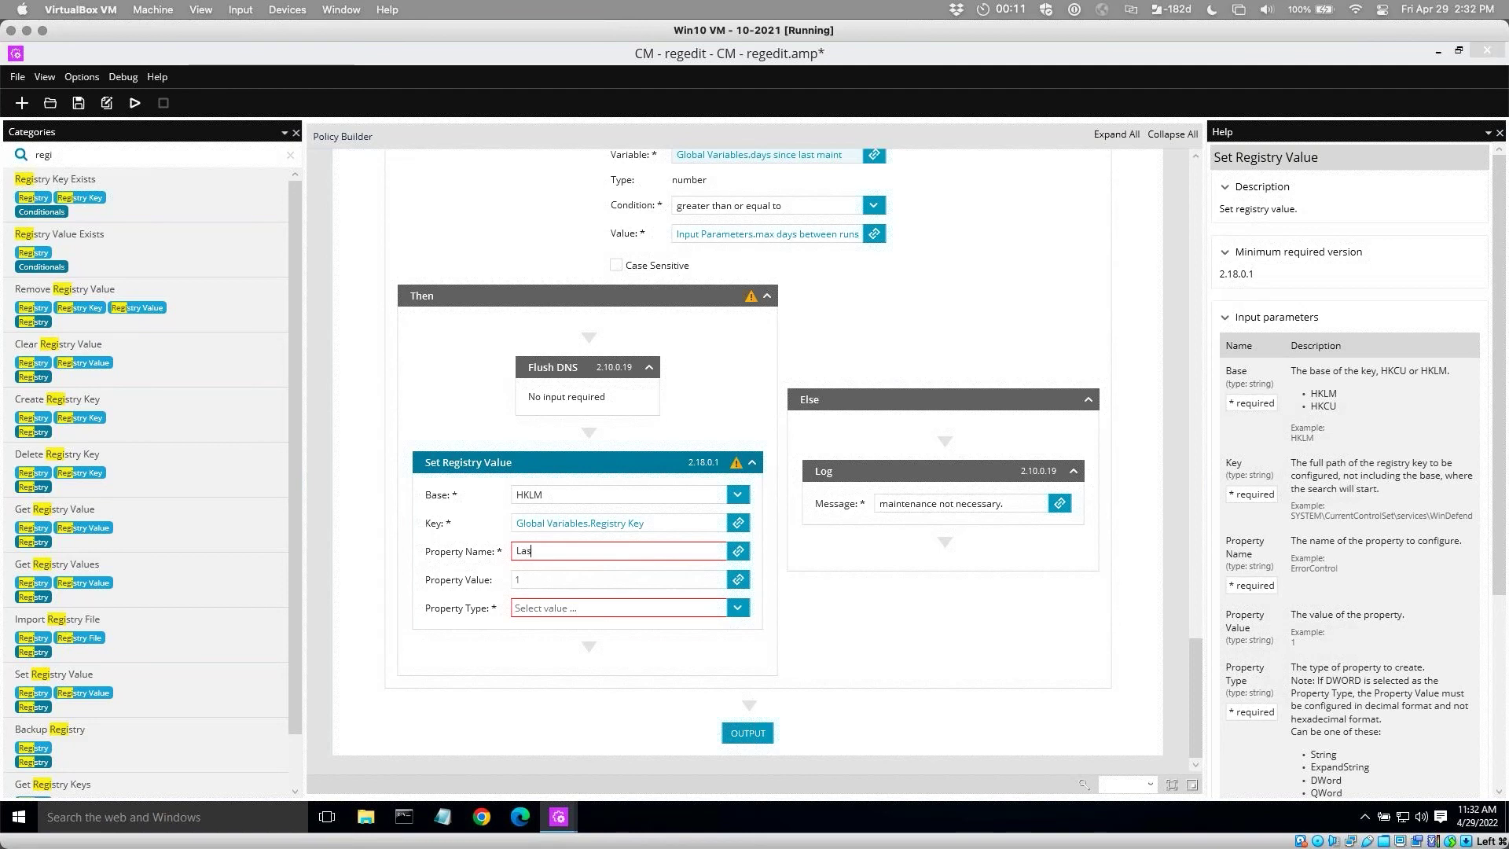
pyautogui.write('tMaint')
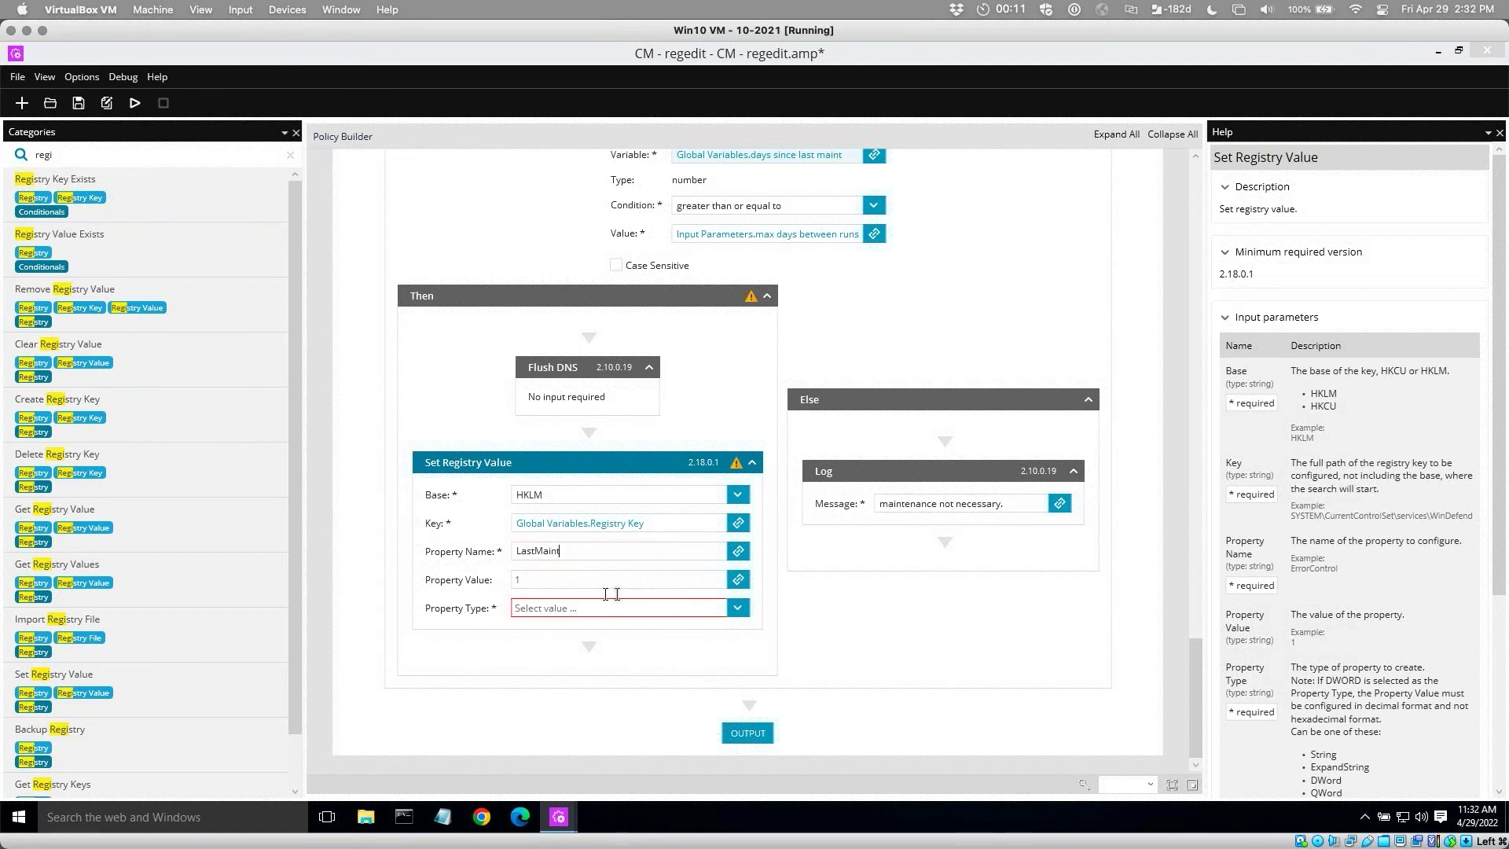
# Link the Property Value of the Set Registry Value object to the Date Result String output of today.
pyautogui.click(736, 580)
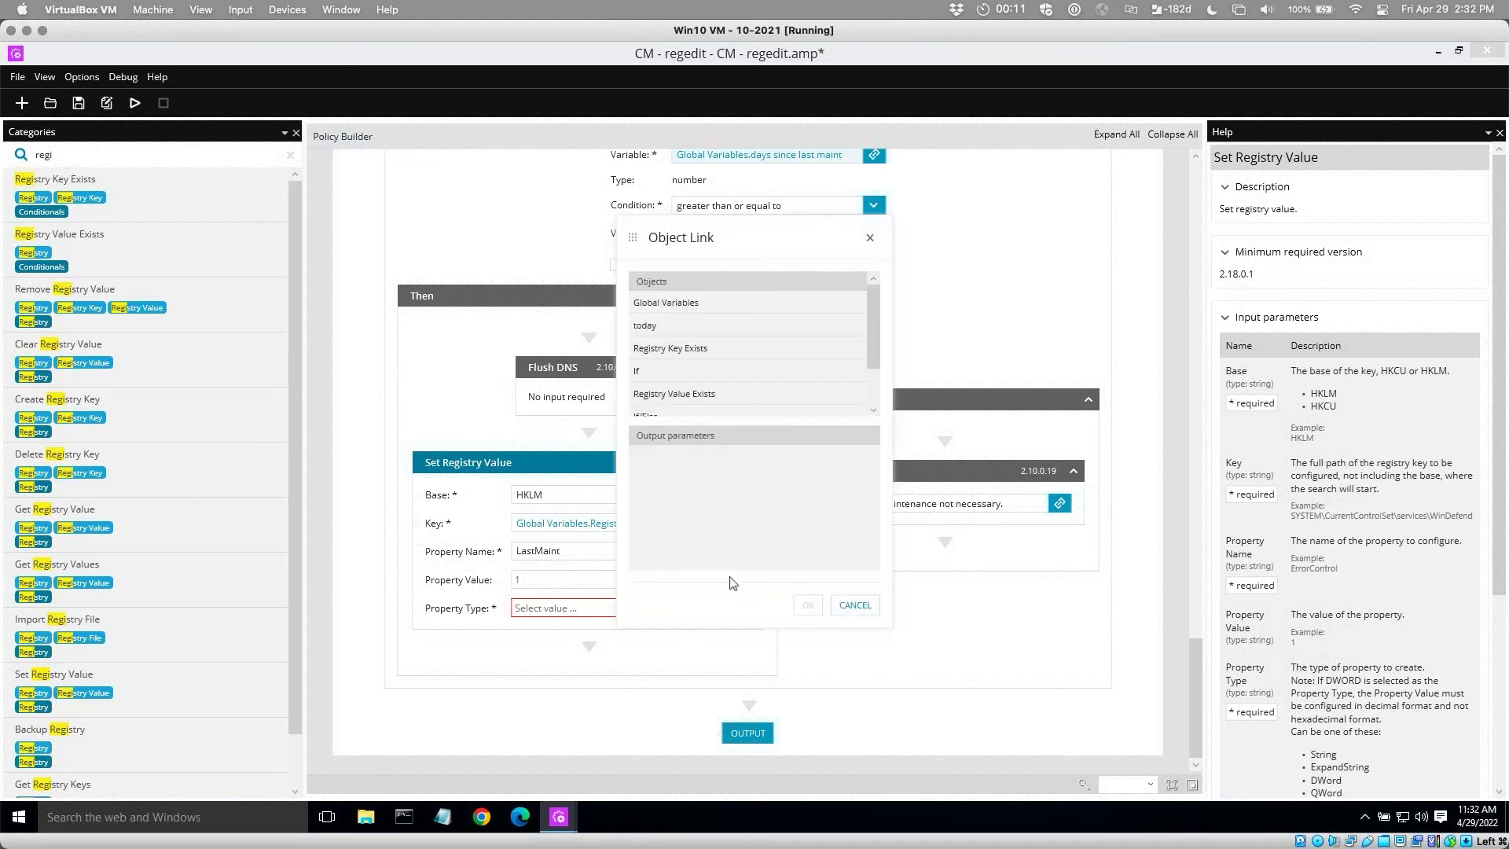
pyautogui.click(658, 326)
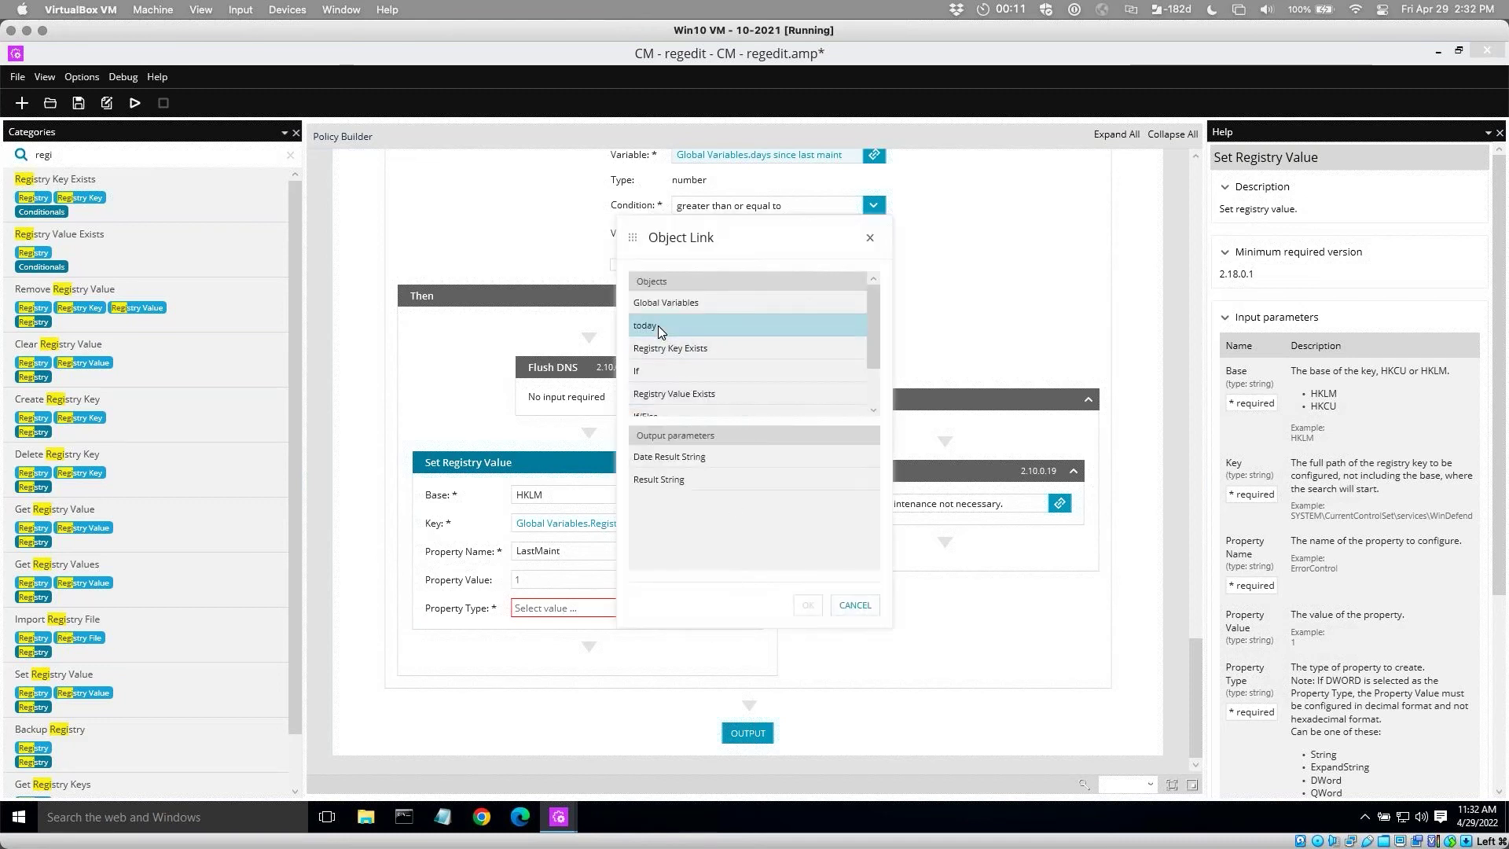
pyautogui.click(683, 457)
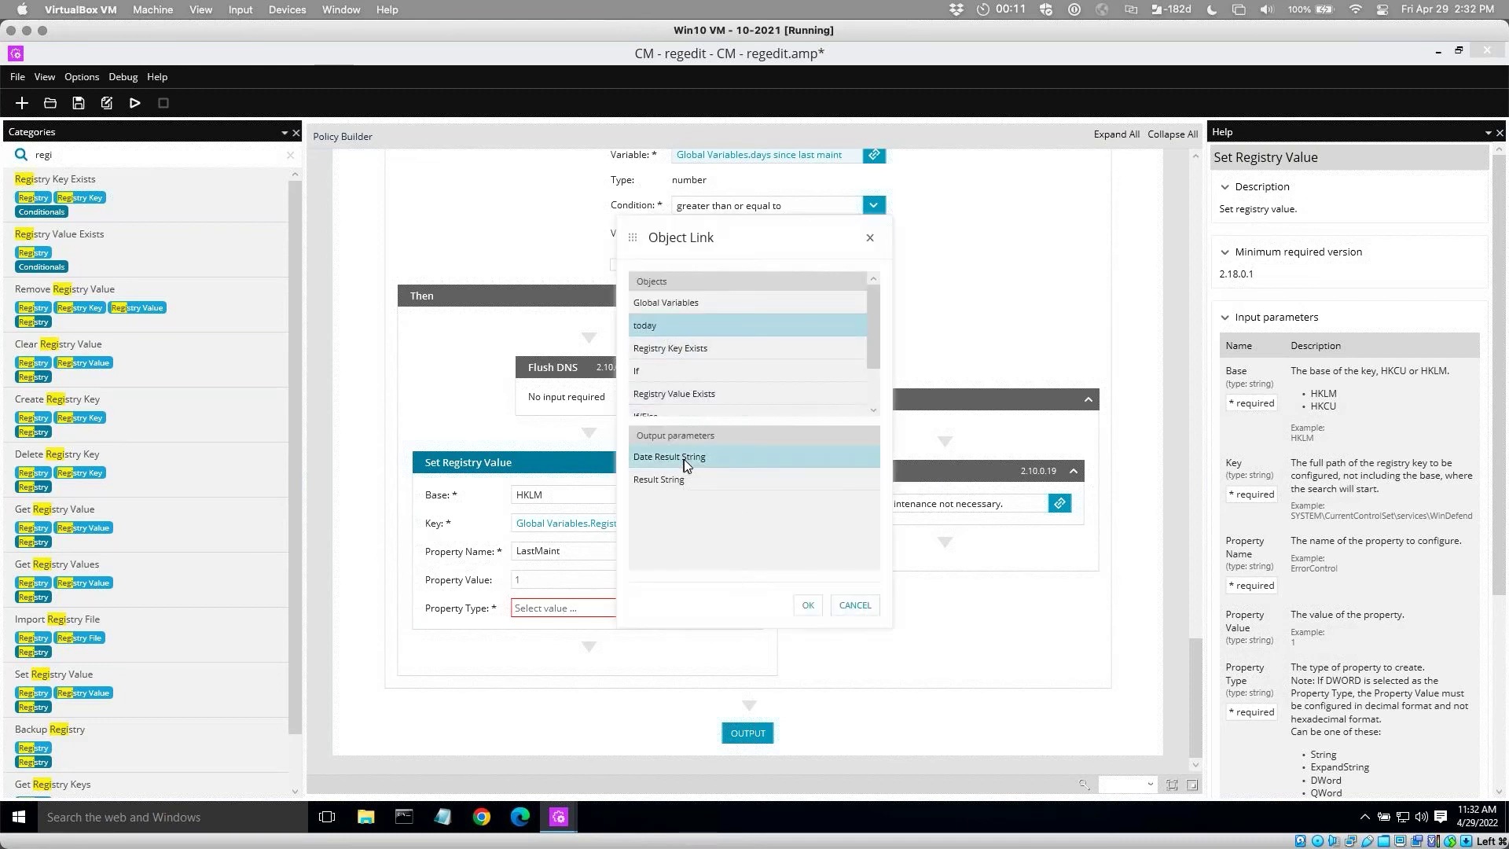
pyautogui.click(807, 605)
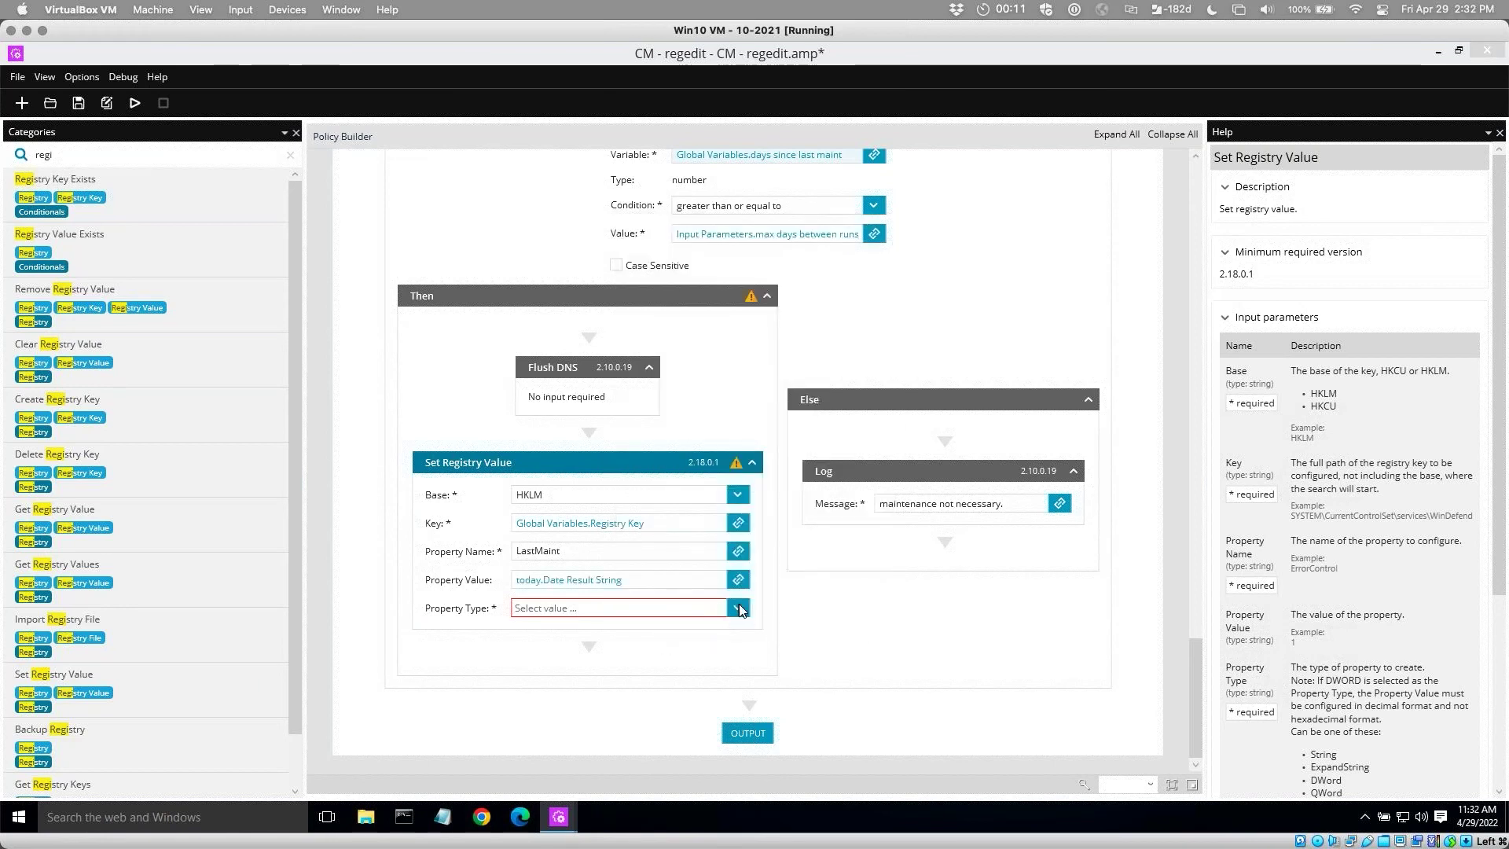
# Set the Property Type of the Set Registry Value object to String and save the policy.
pyautogui.click(739, 610)
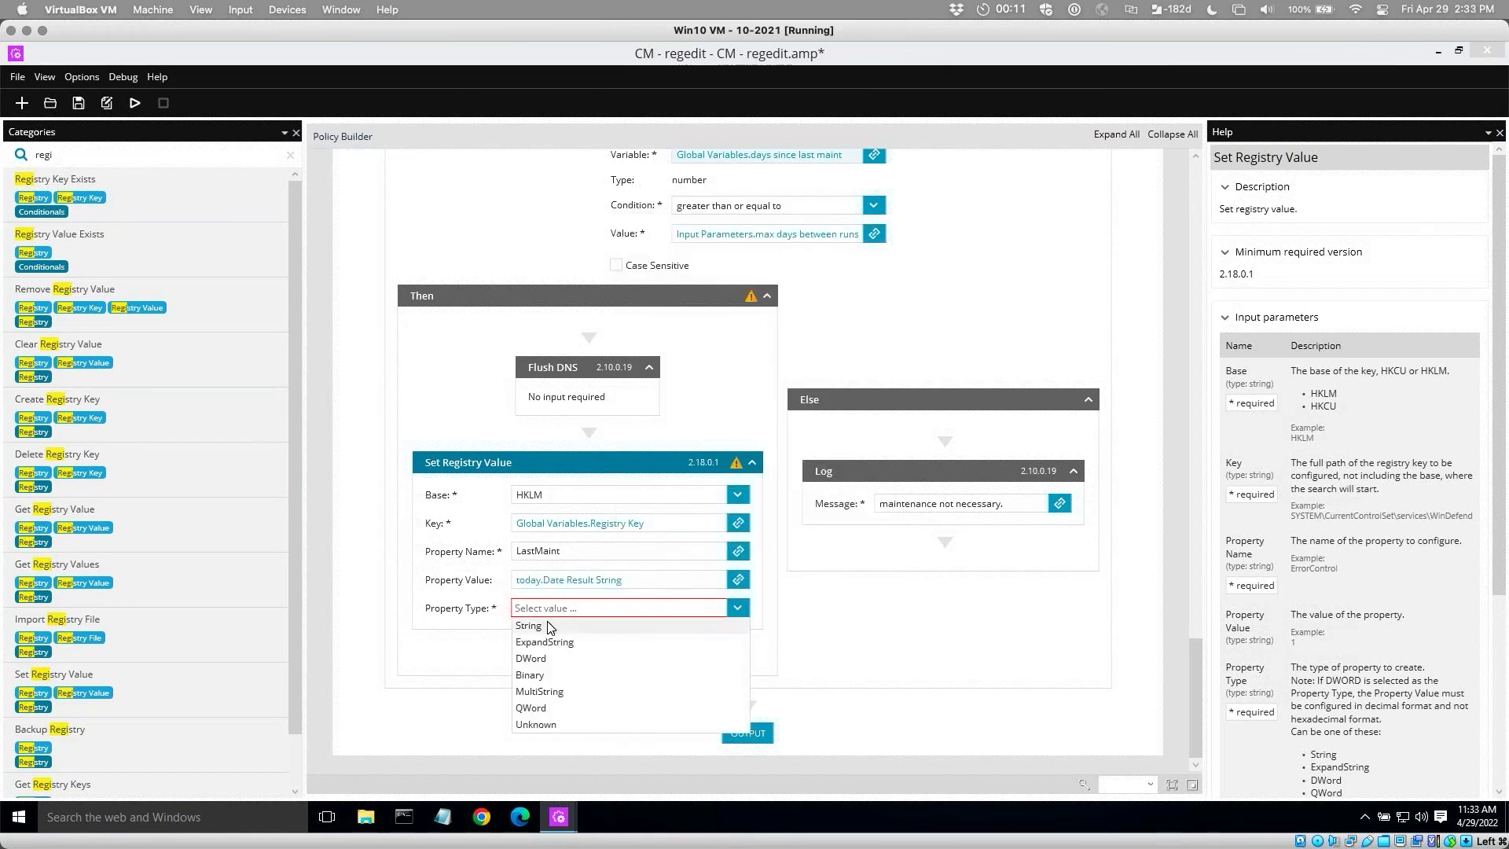
pyautogui.click(631, 626)
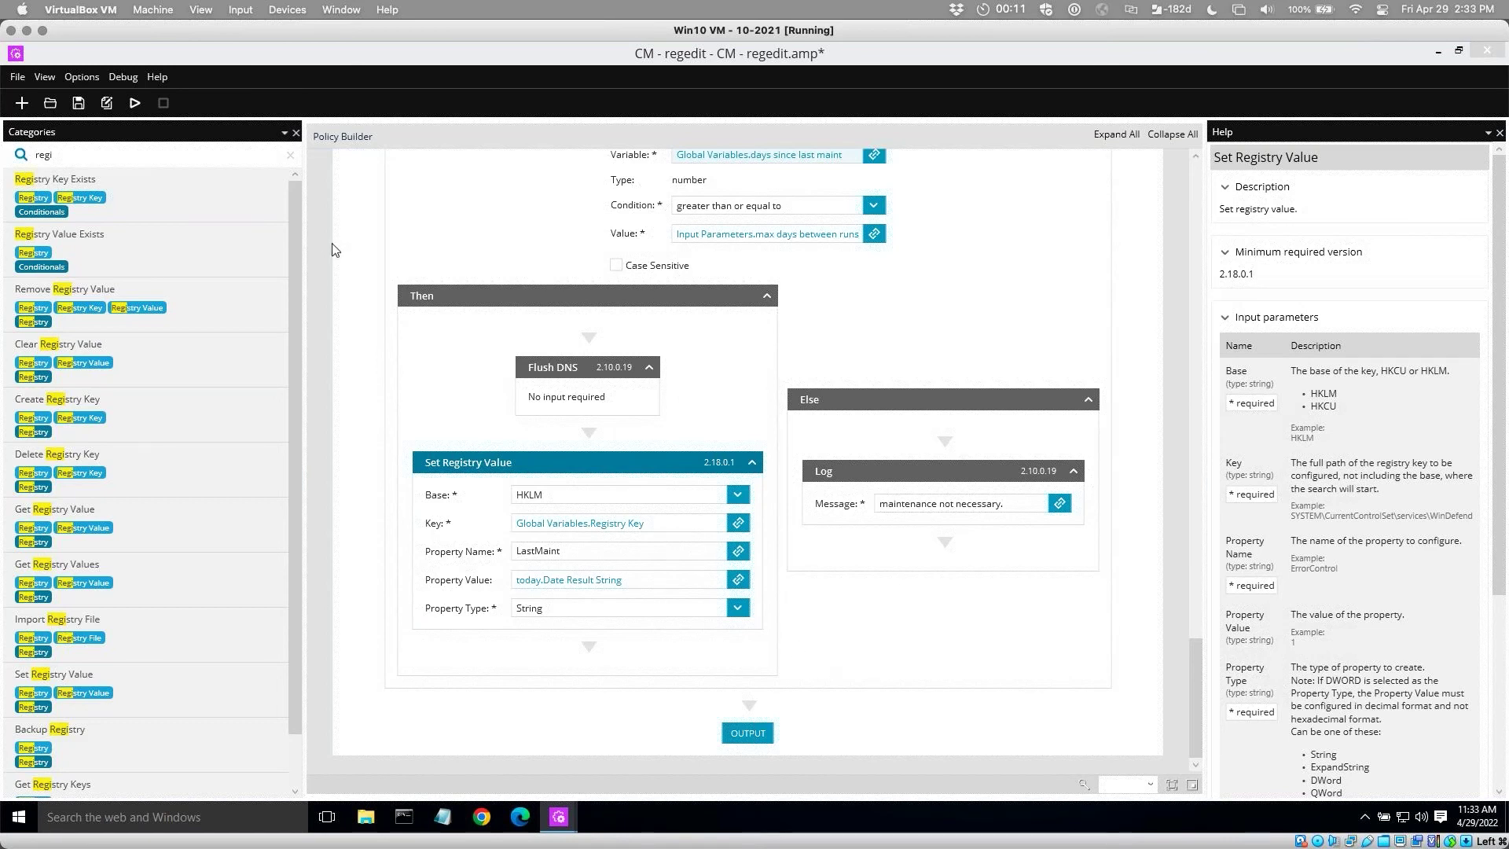
pyautogui.click(79, 103)
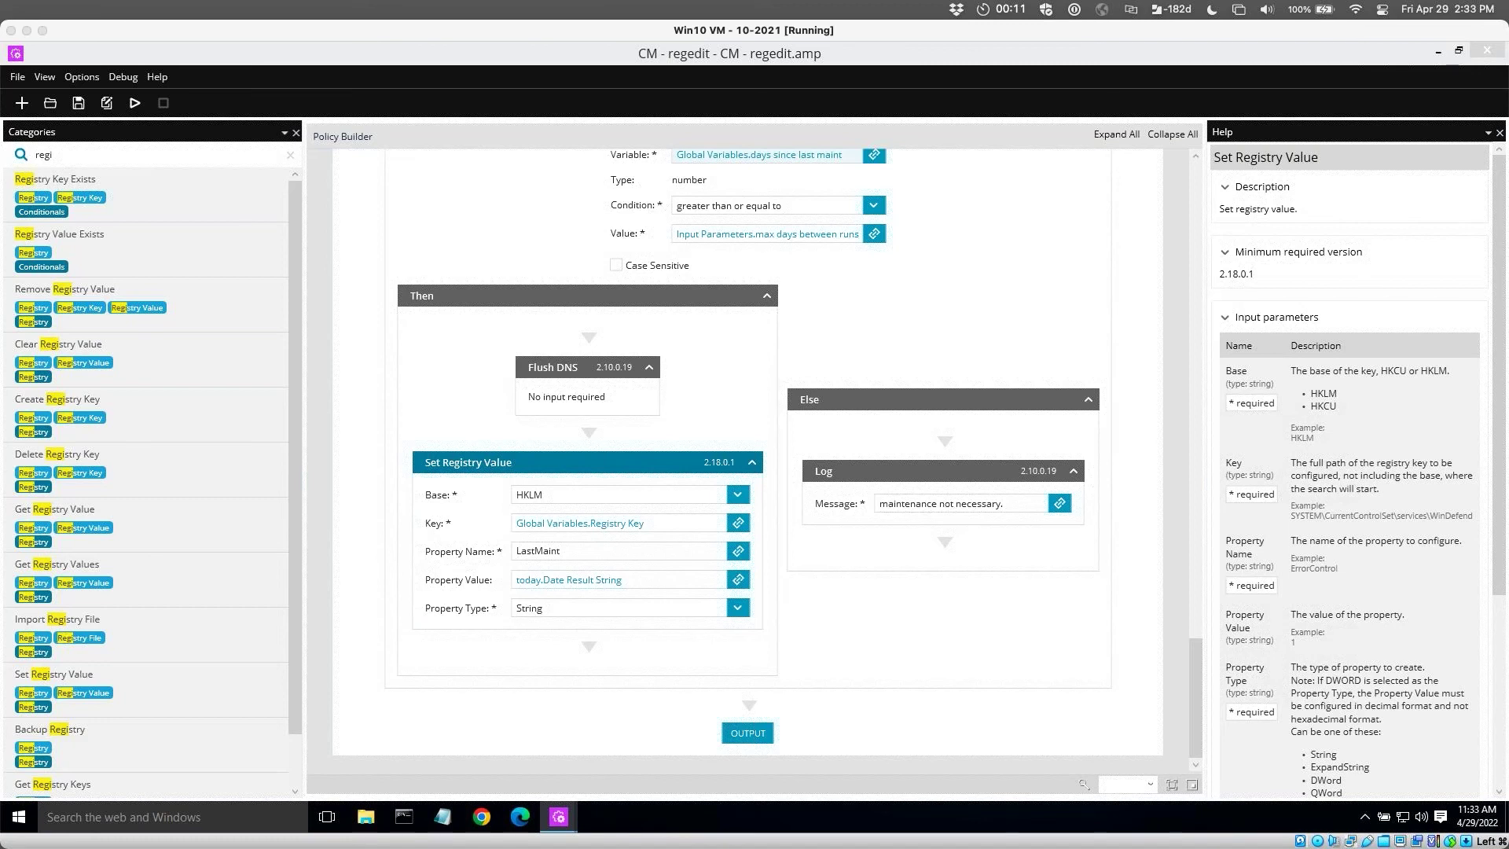
# Replace the object library search with rmm to look for RMM objects.
pyautogui.click(72, 152)
pyautogui.press('BackSpace')
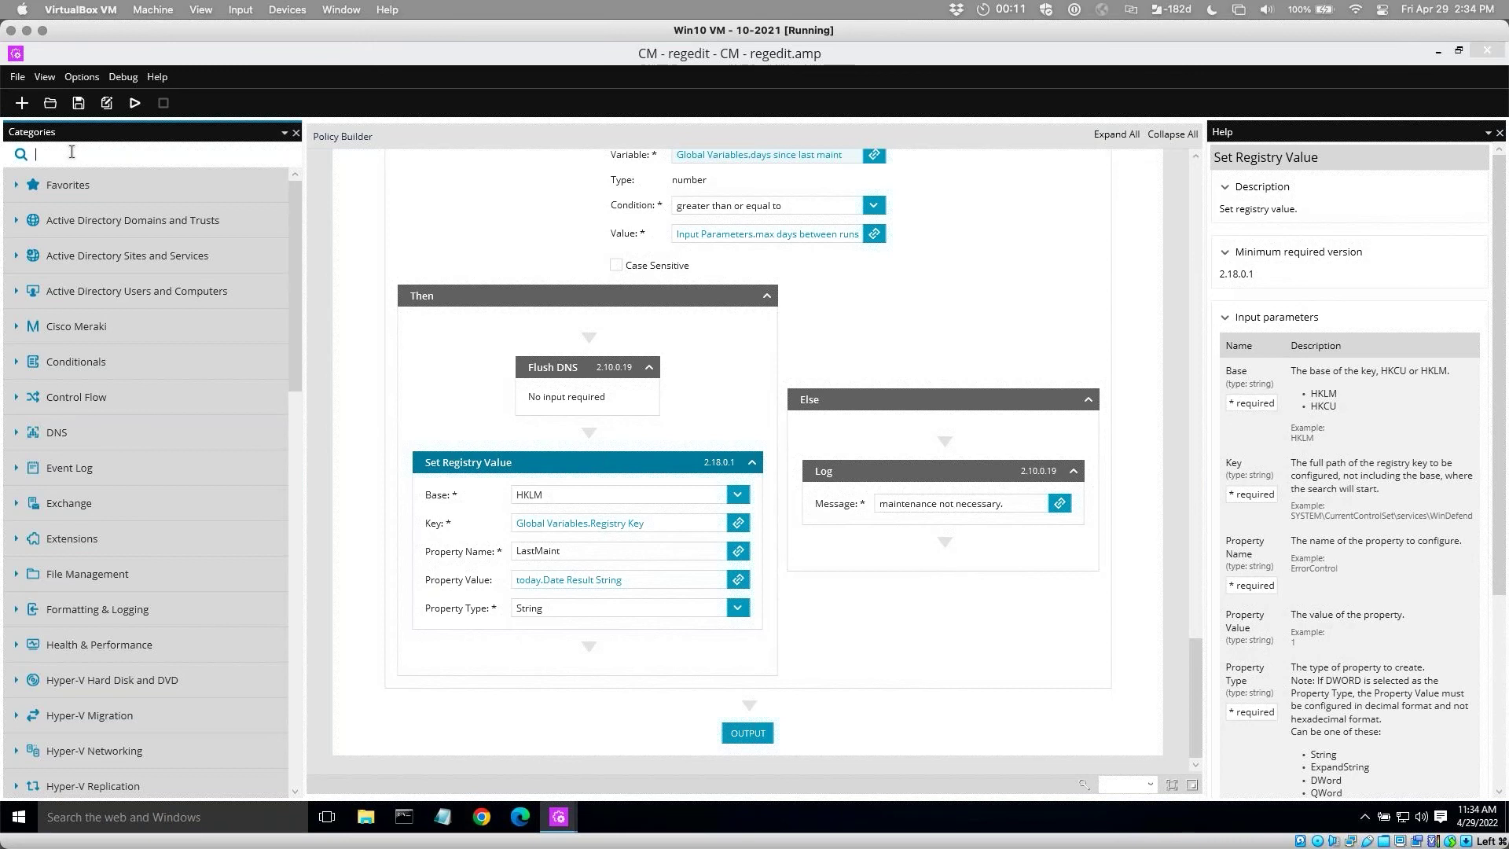
pyautogui.write('rmm')
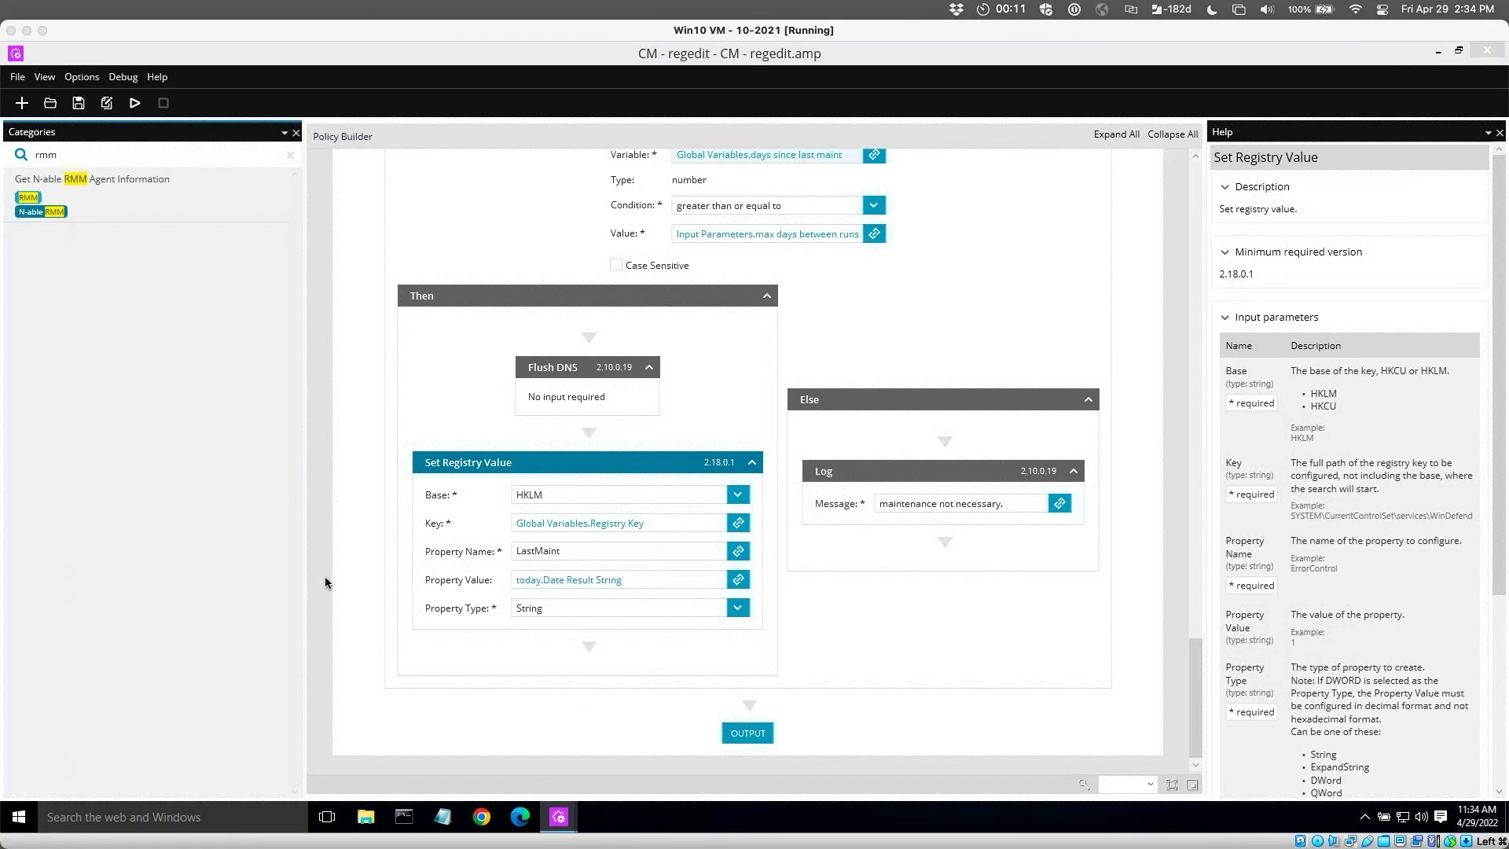
# Restore the default window layout and check the policy's output and error listings.
pyautogui.moveTo(88, 56)
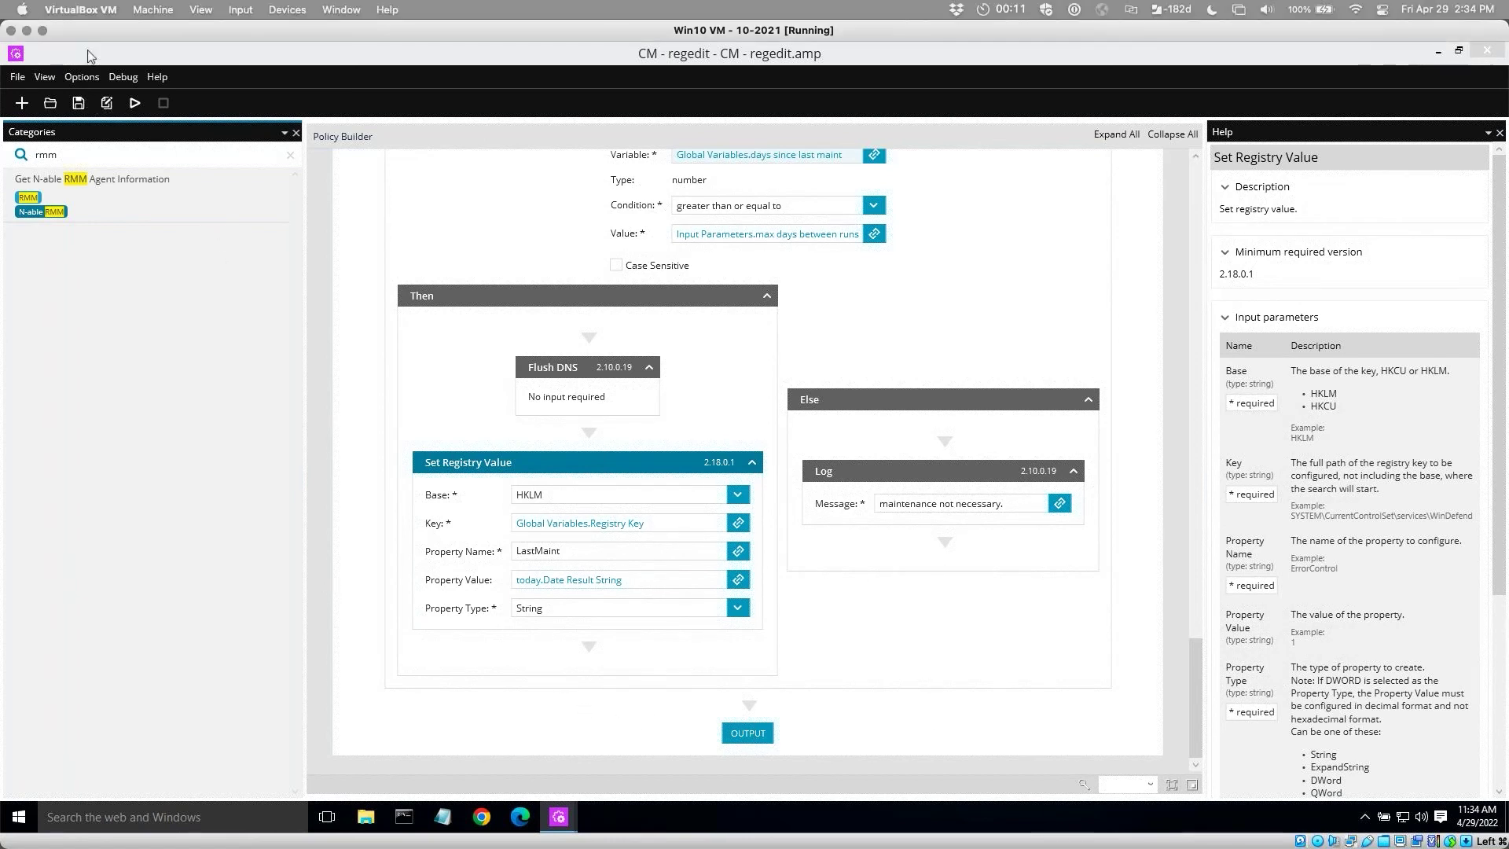
pyautogui.click(44, 76)
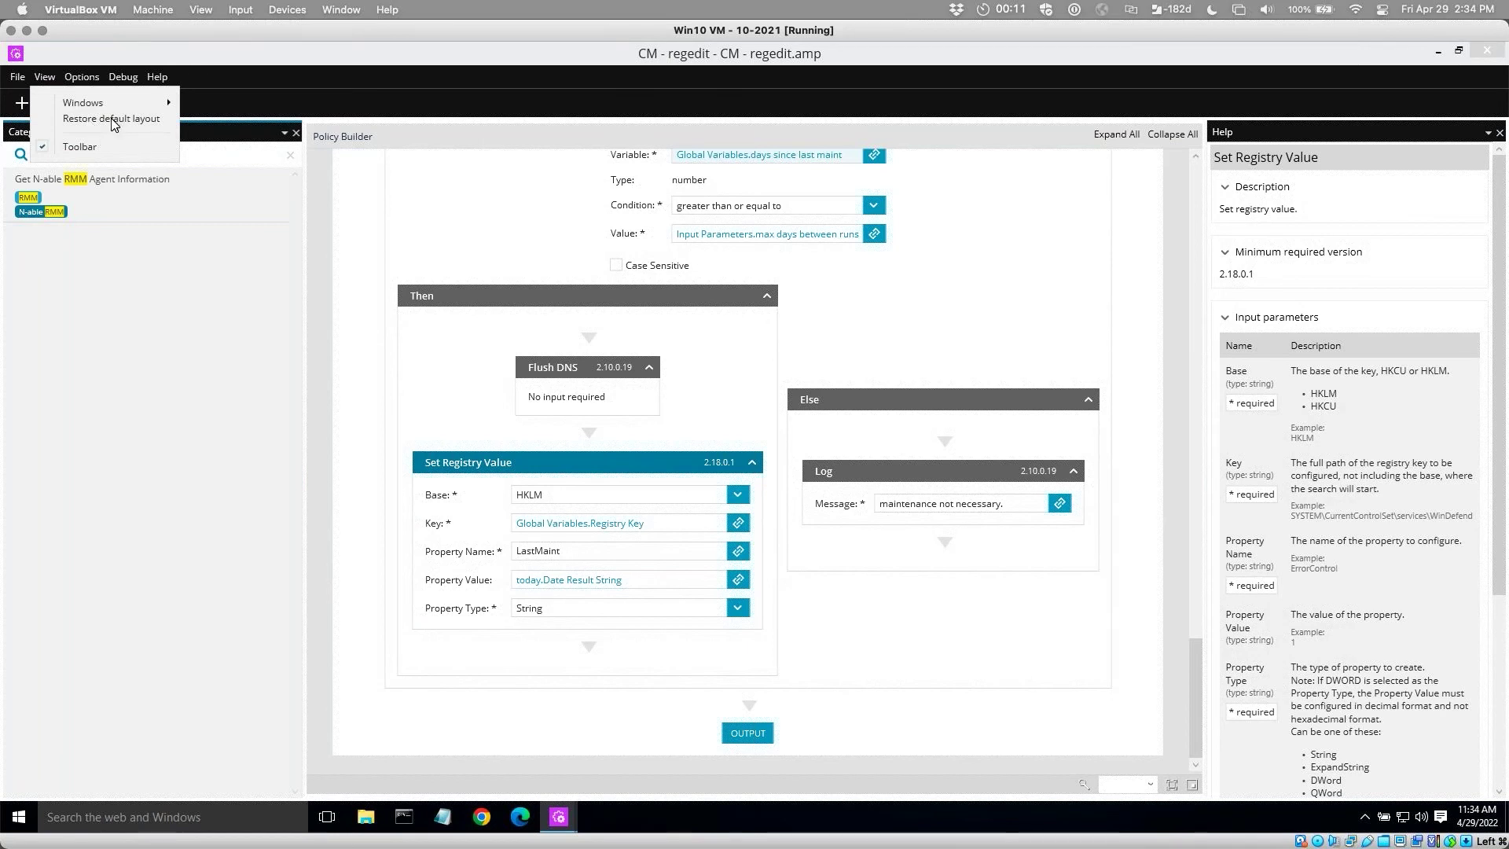
pyautogui.click(171, 119)
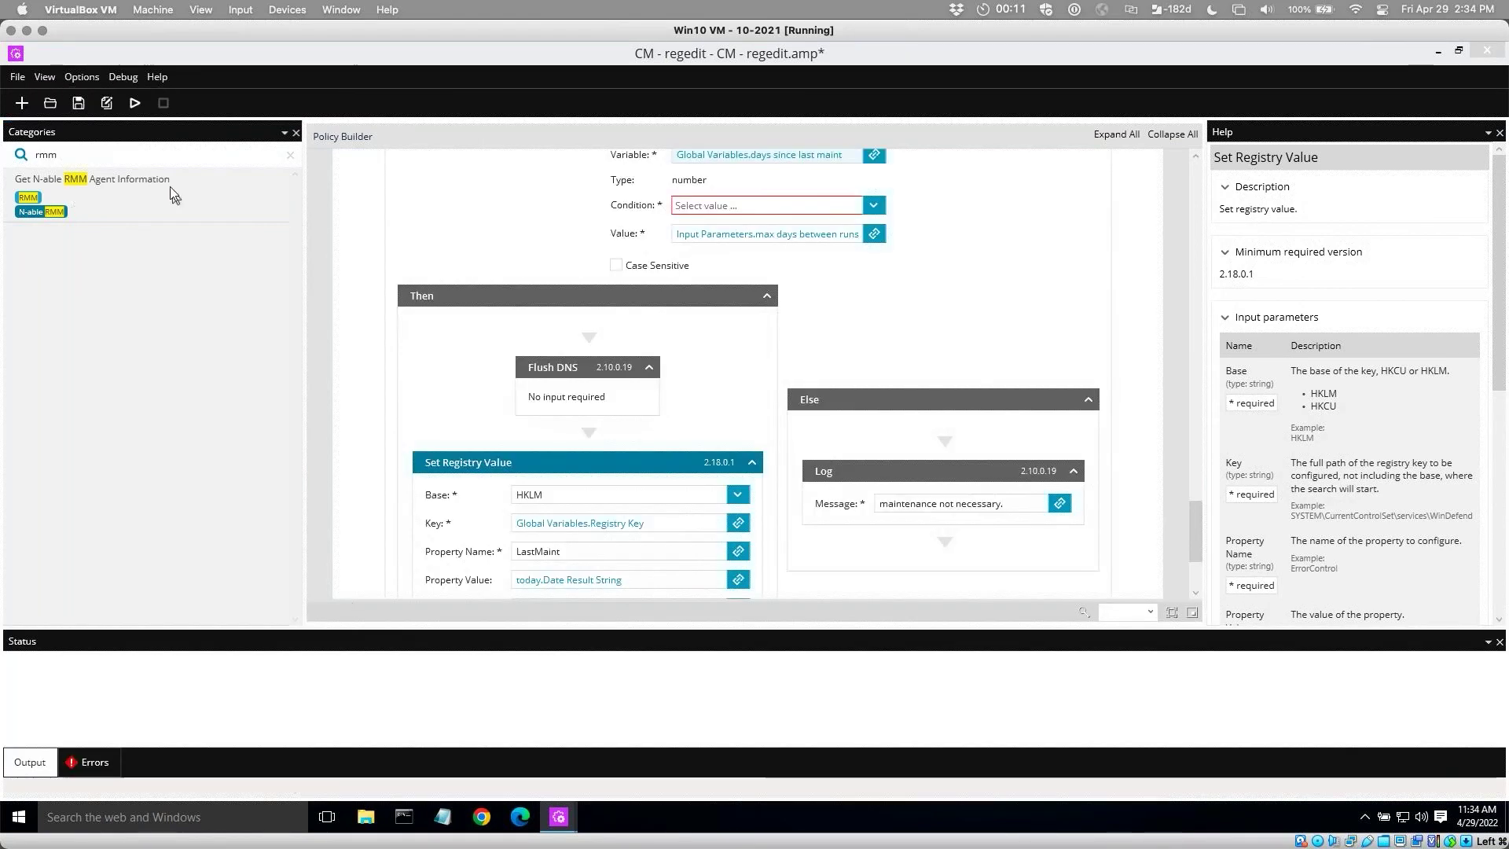
pyautogui.click(39, 762)
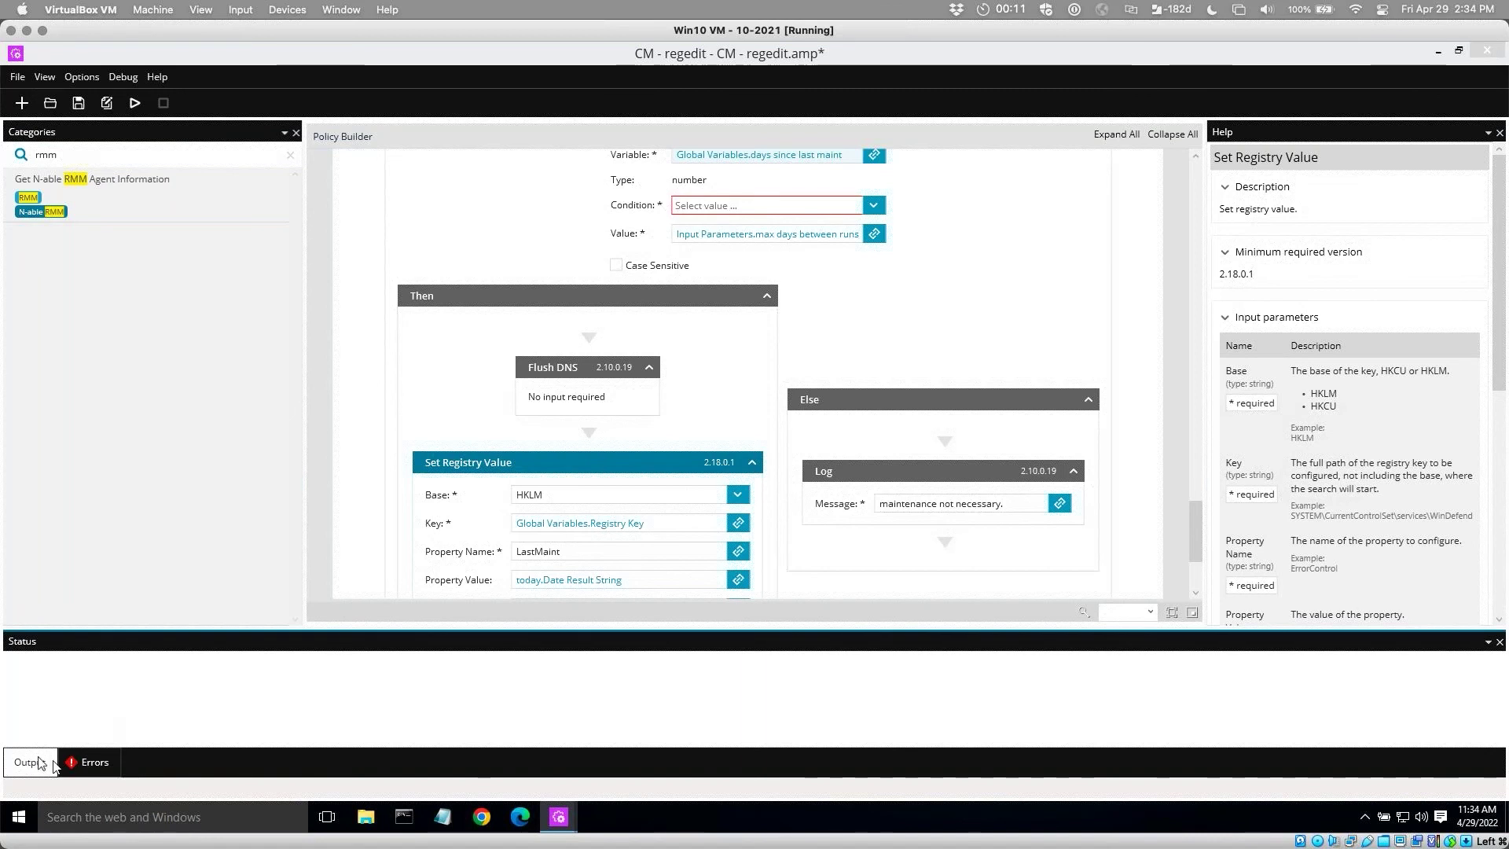
pyautogui.click(79, 766)
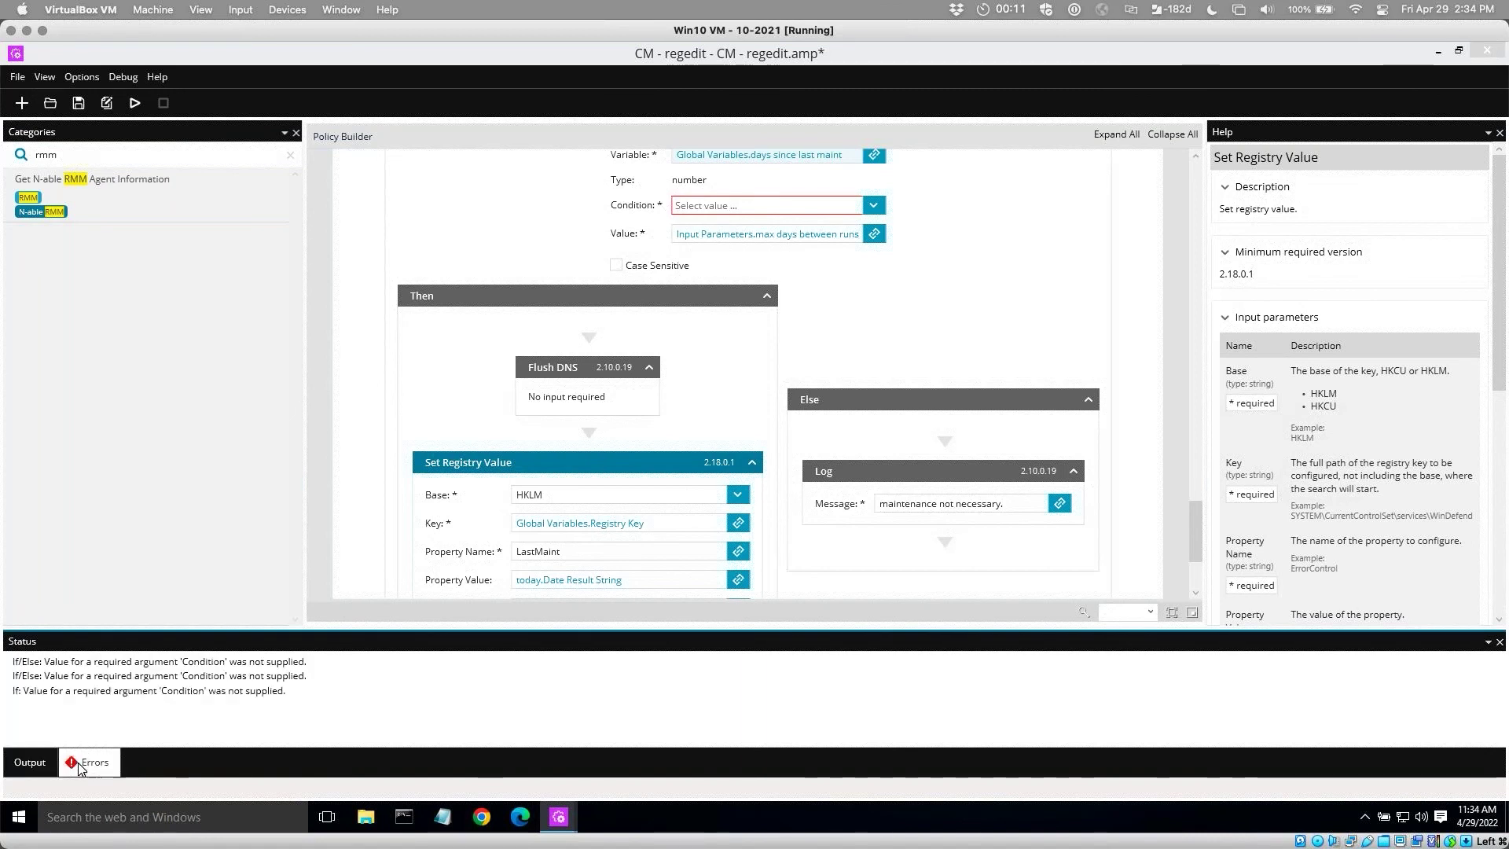
pyautogui.click(32, 764)
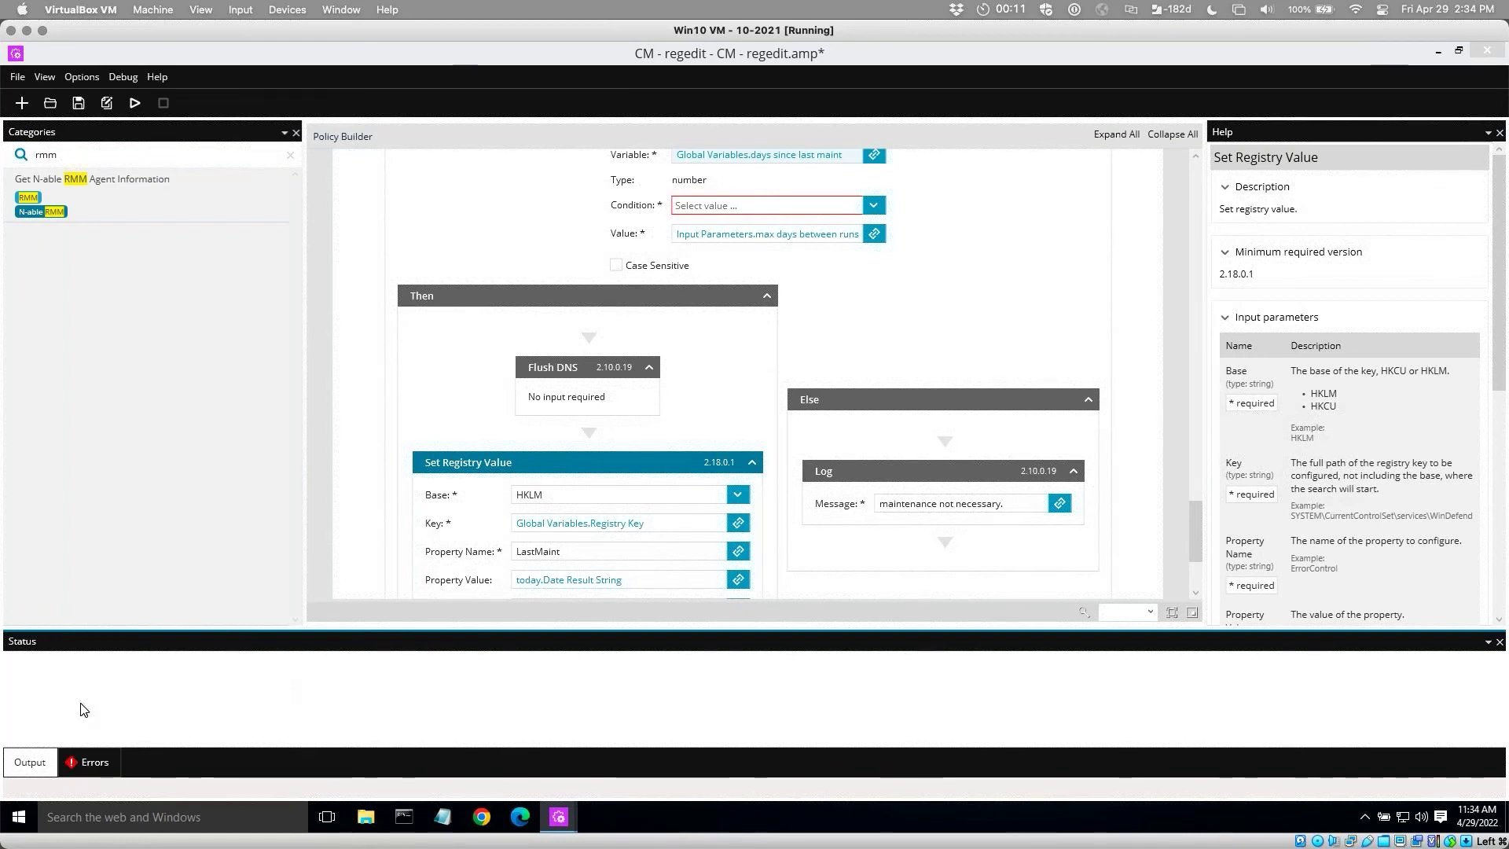
pyautogui.click(126, 76)
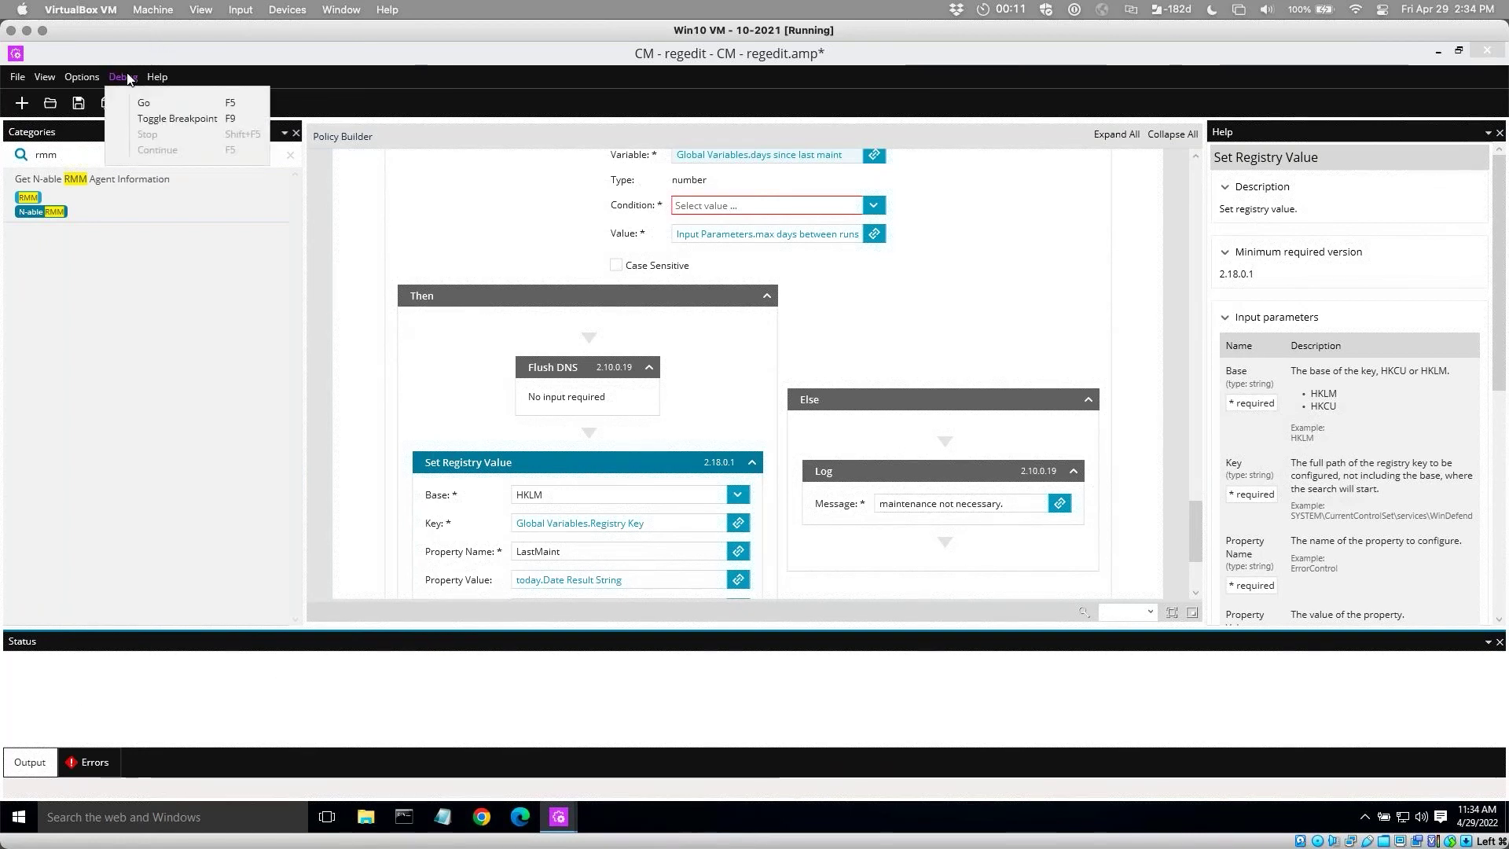
pyautogui.click(78, 76)
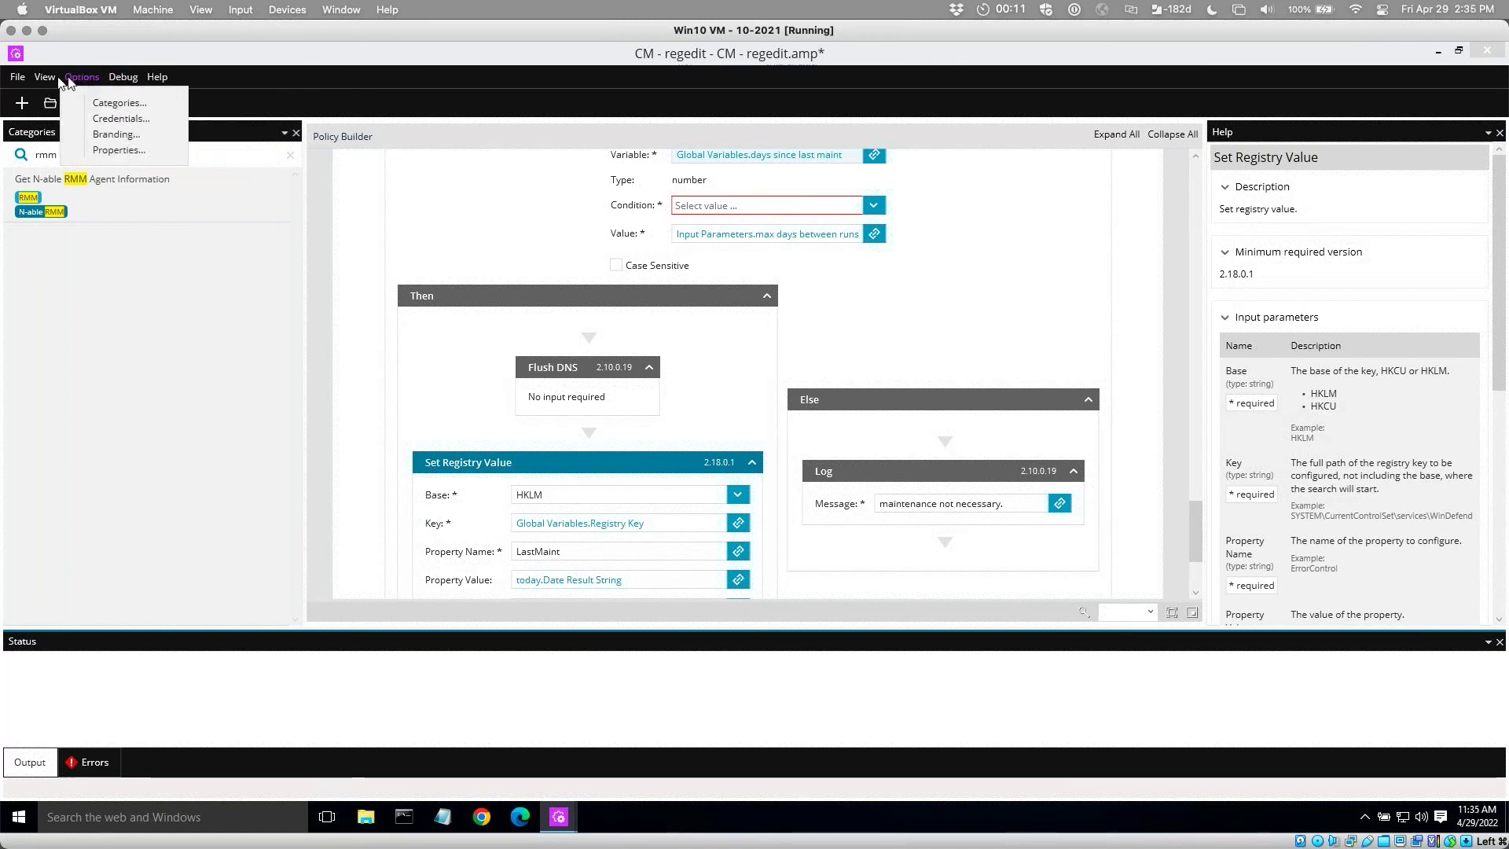
pyautogui.moveTo(48, 81)
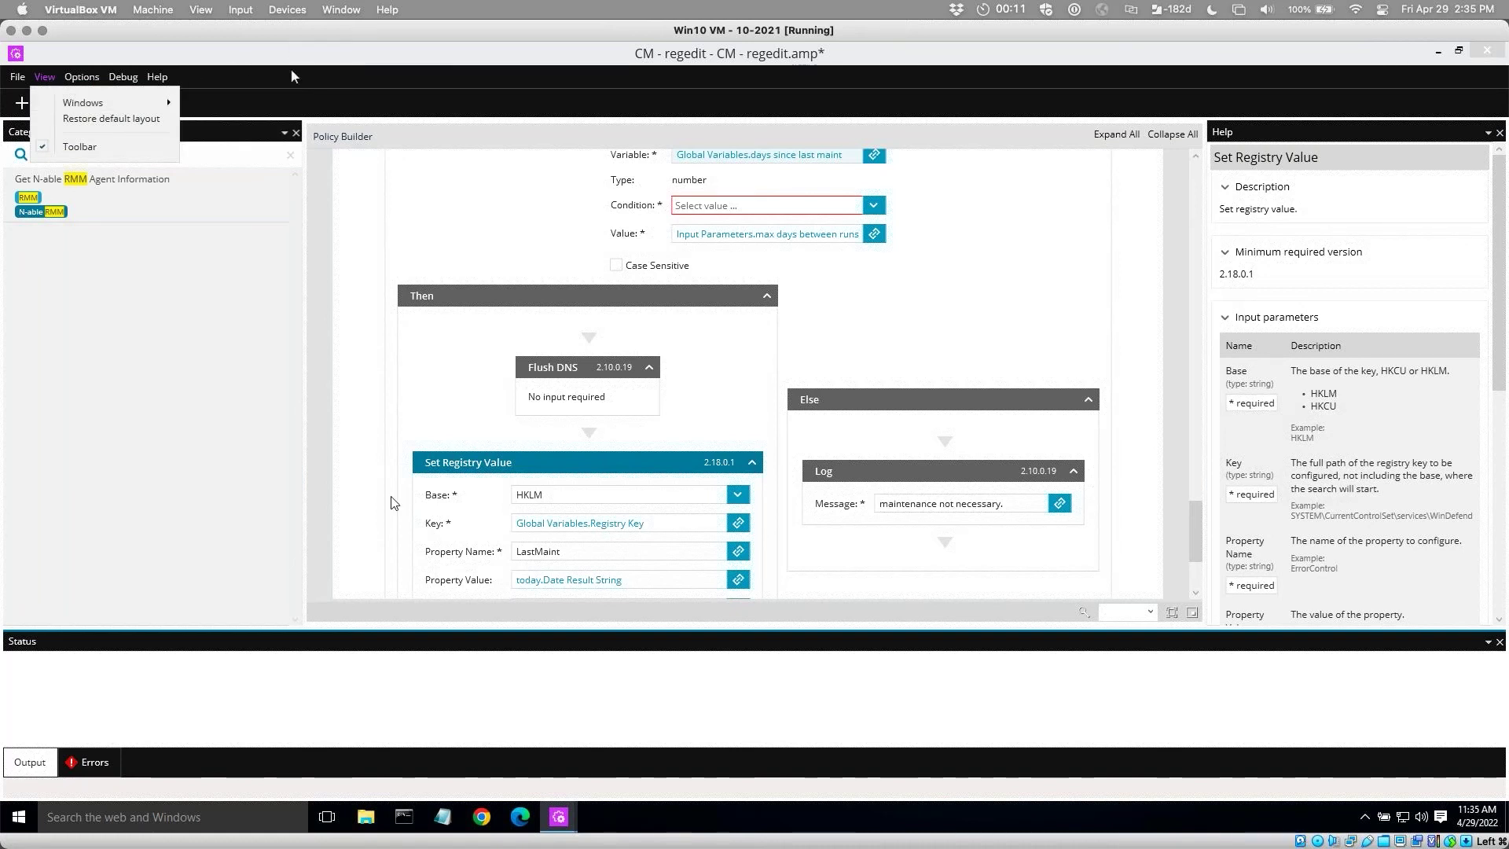
pyautogui.click(368, 724)
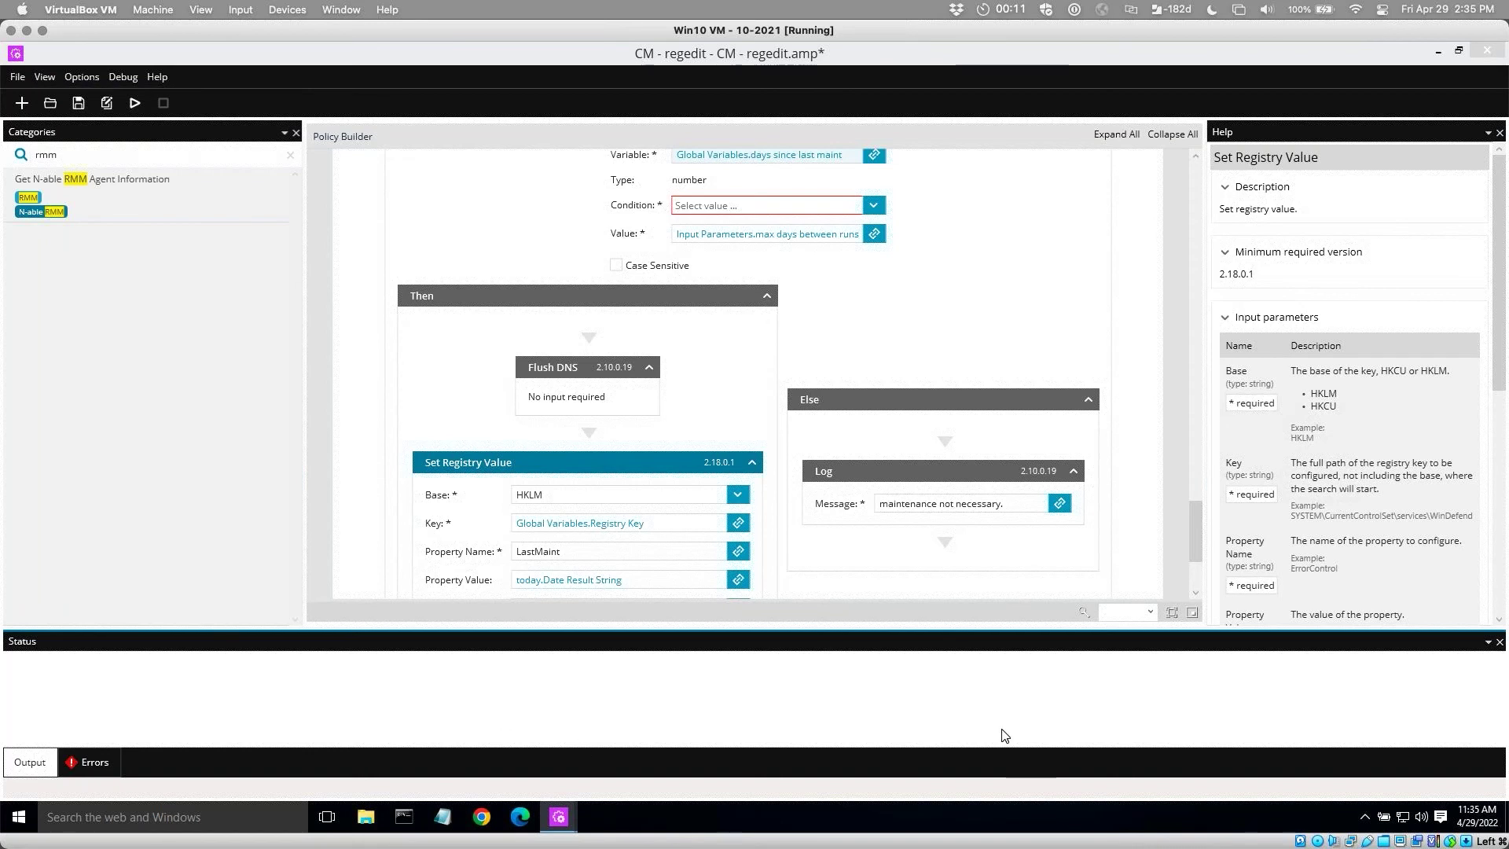
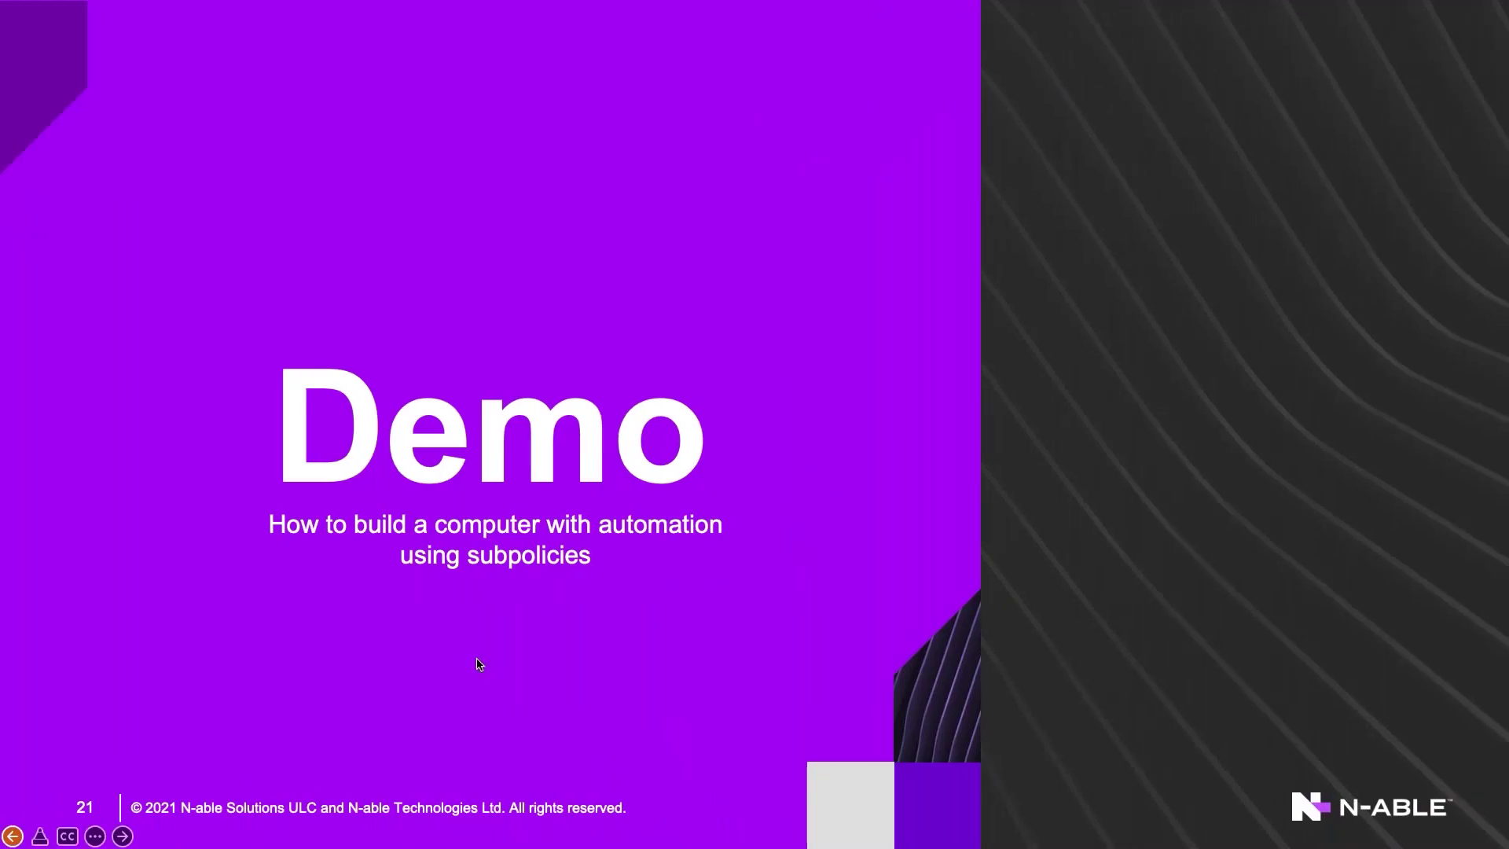
# Switch to Chrome and open the Partner Success Cookbook at success.n-able.com/cookbooks.
pyautogui.press('super+Tab')
pyautogui.press('super+Tab')
pyautogui.press('super+Tab')
pyautogui.press('super+Tab')
pyautogui.press('super+Tab')
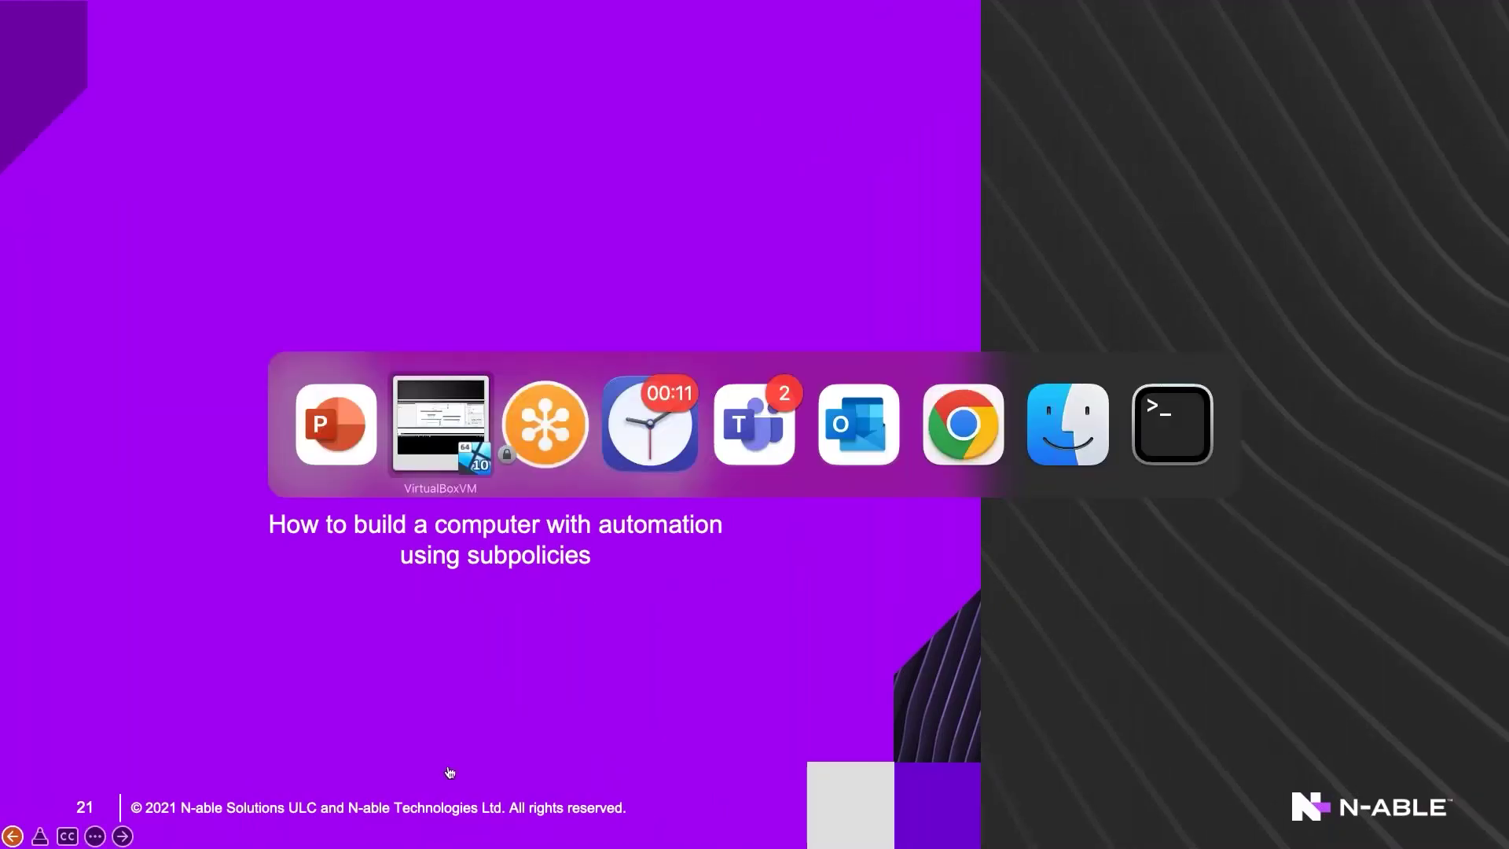
pyautogui.press('super+Tab')
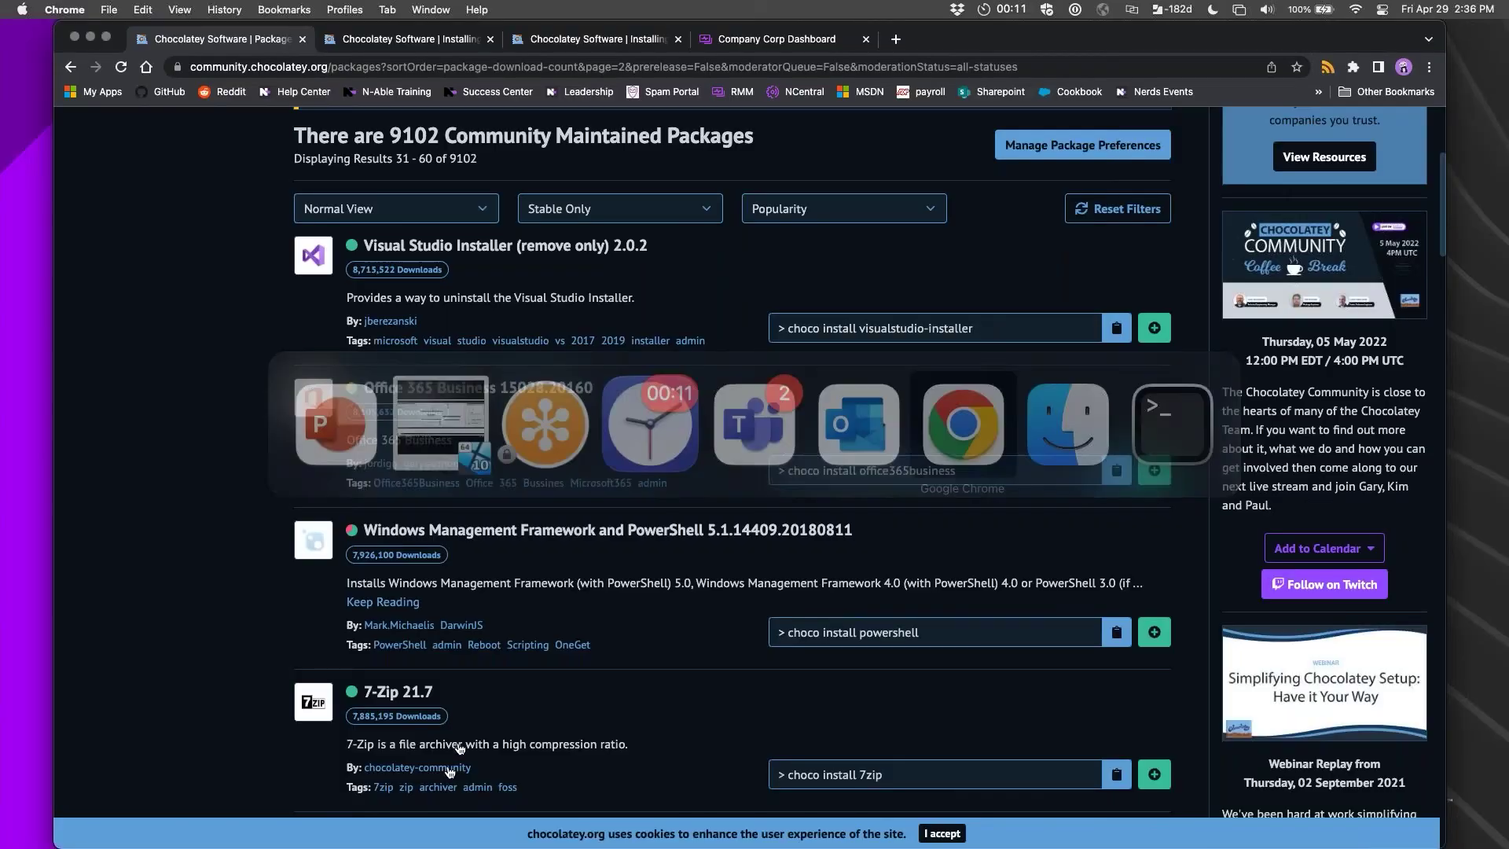
pyautogui.click(838, 71)
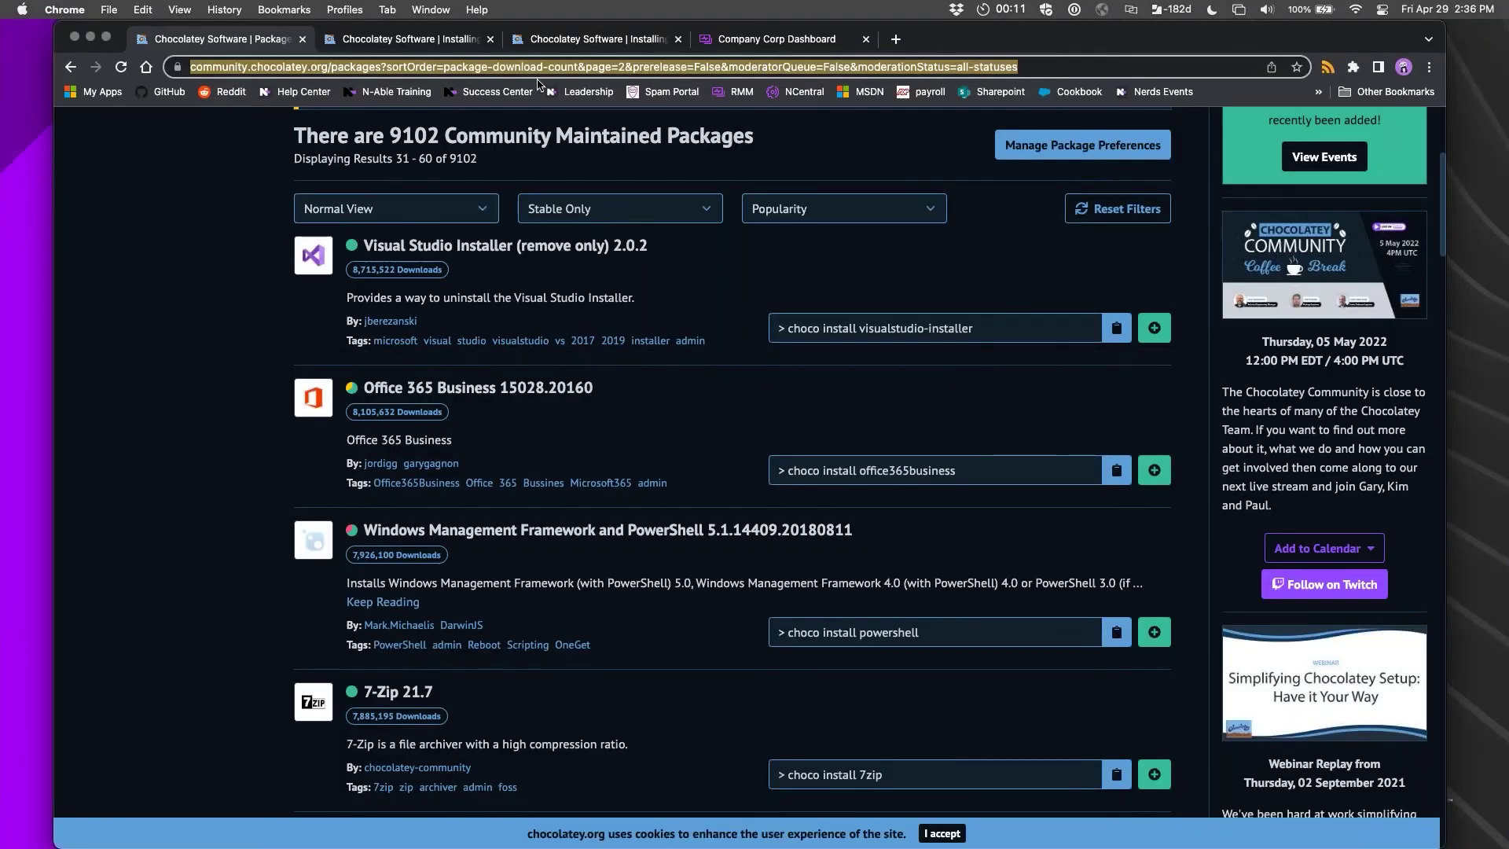
pyautogui.write('cook')
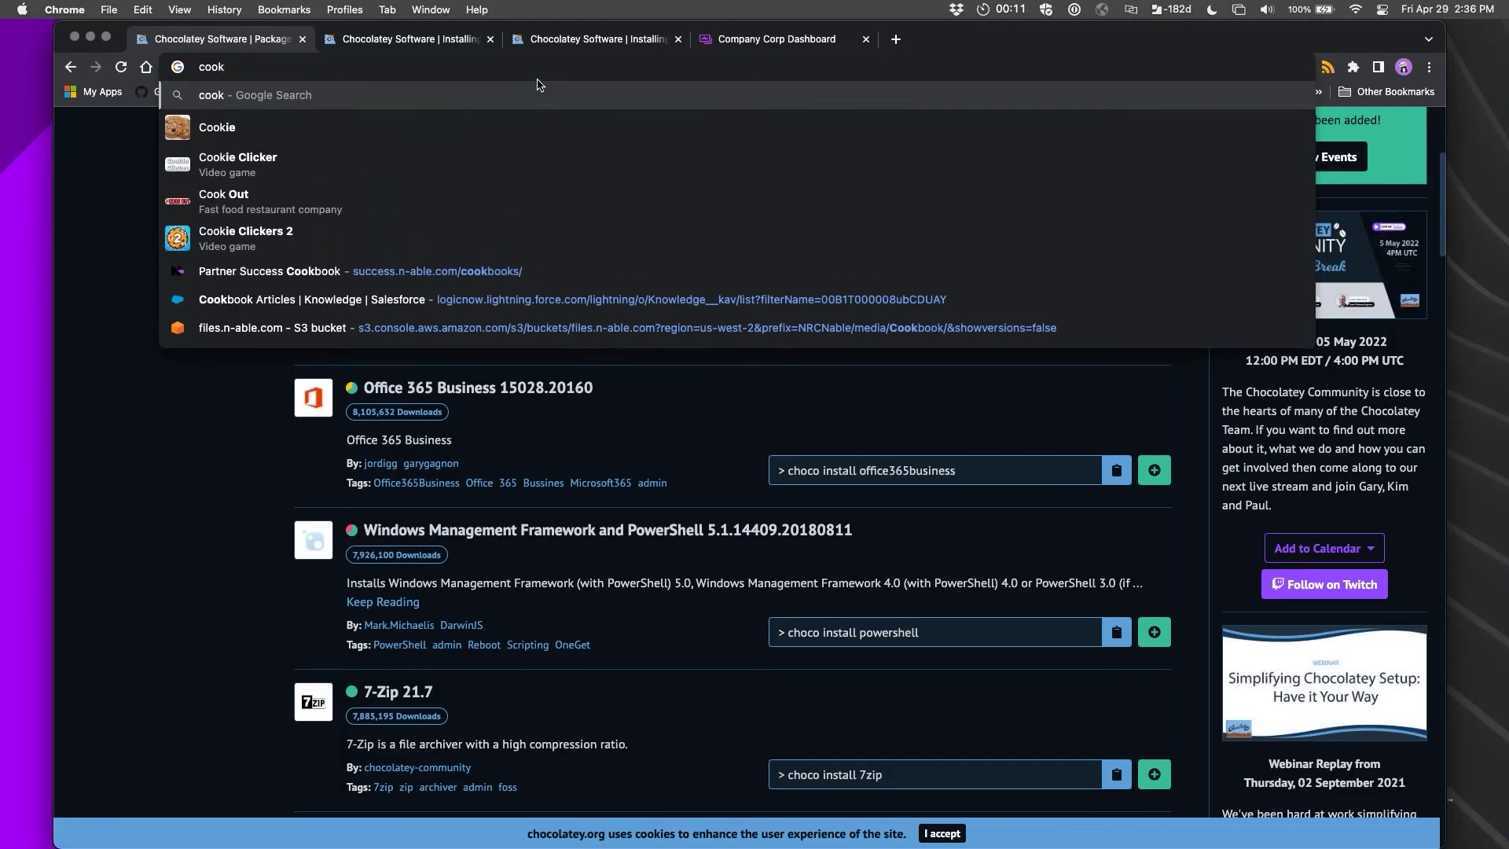
pyautogui.click(424, 271)
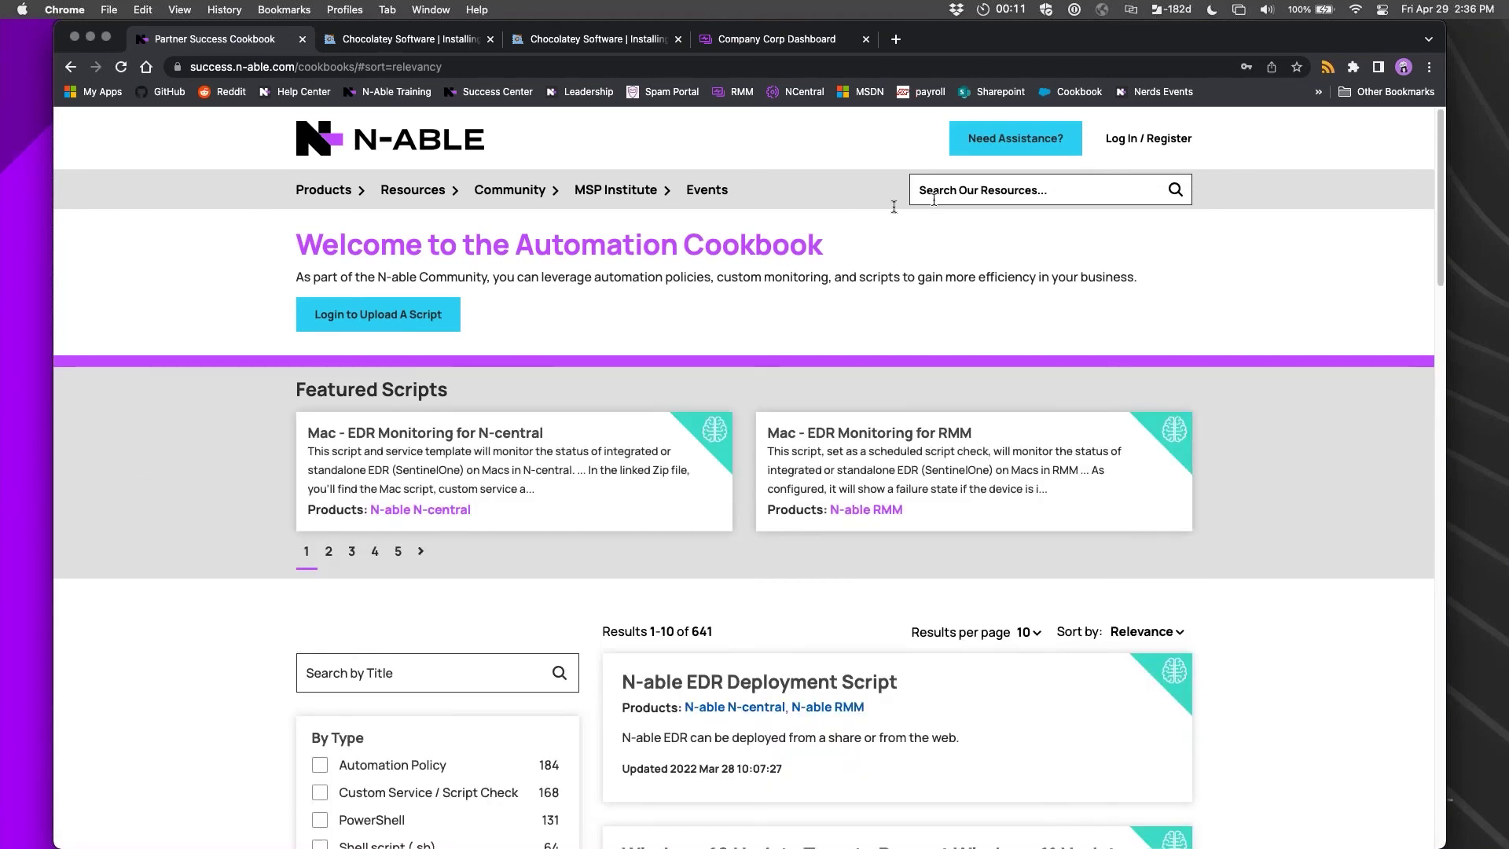
# Search the Automation Cookbook titles for maintenance and open the Using the registry for maintenance entry.
pyautogui.click(420, 673)
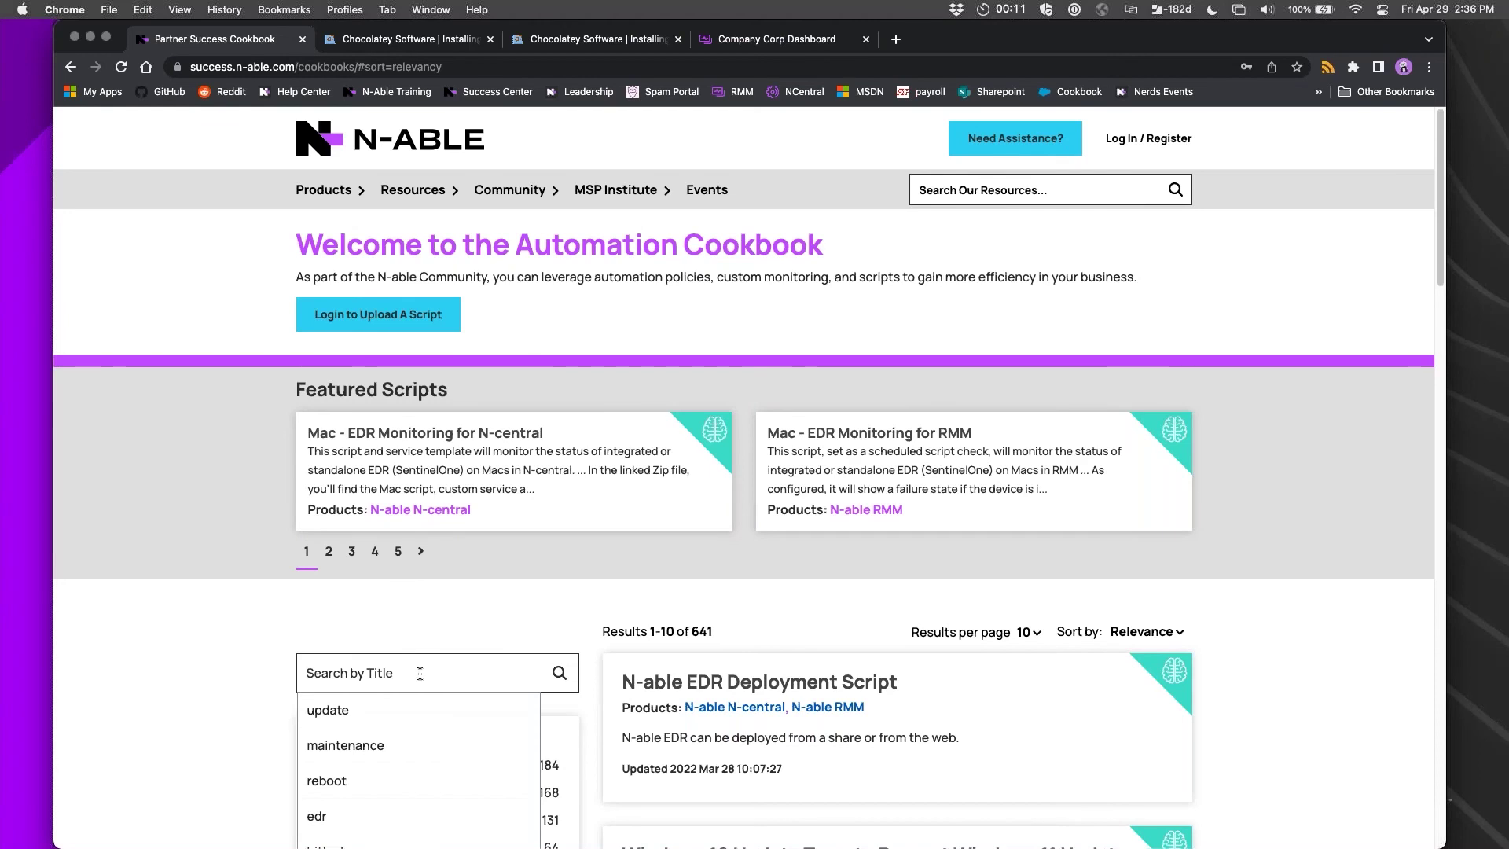
pyautogui.click(364, 746)
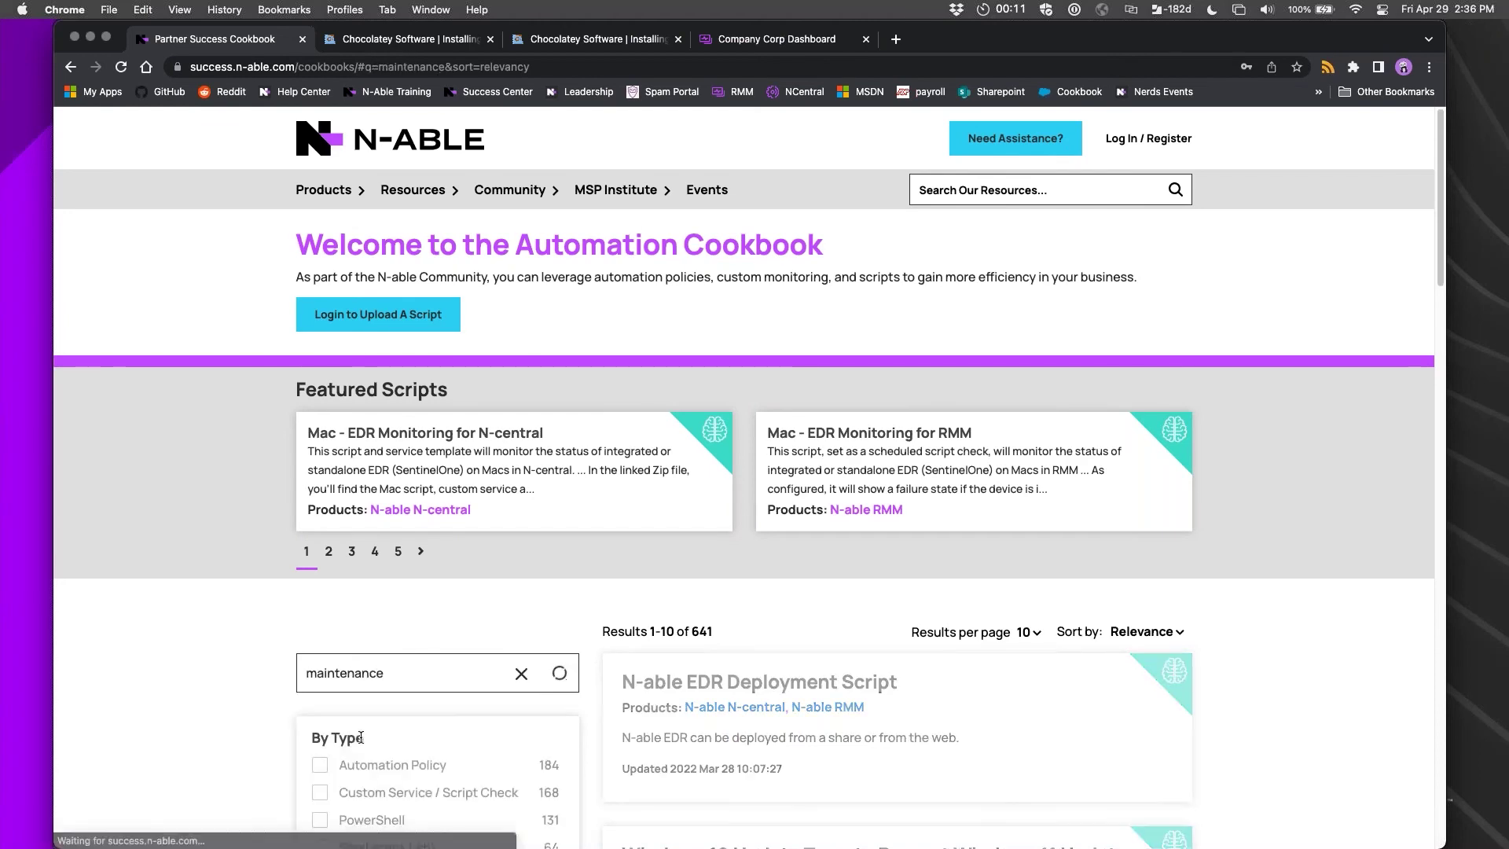
pyautogui.scroll(-4, 205, 681)
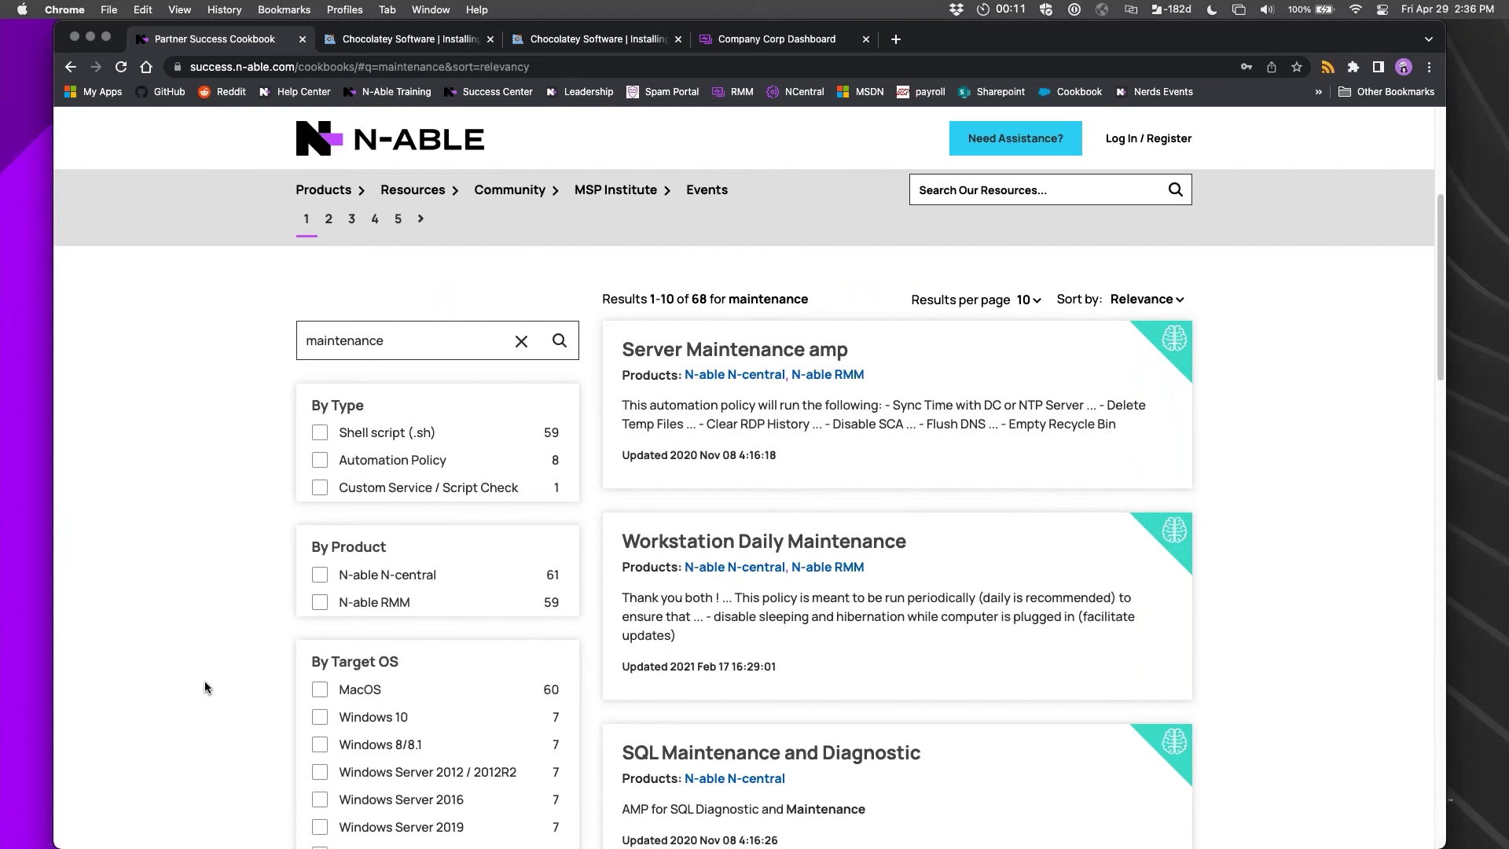
pyautogui.scroll(-4, 205, 687)
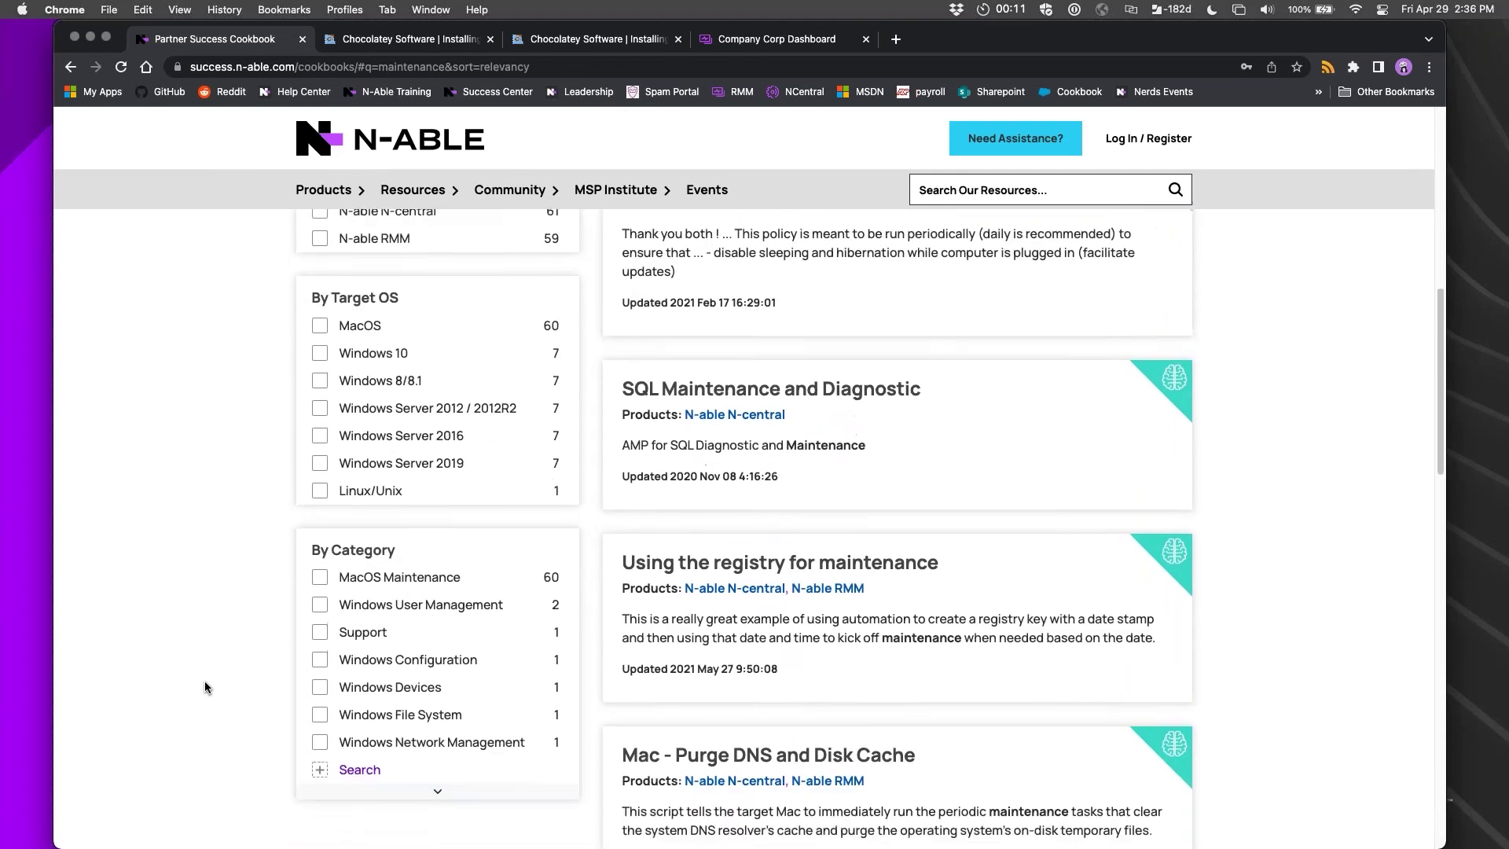
pyautogui.scroll(-3, 204, 681)
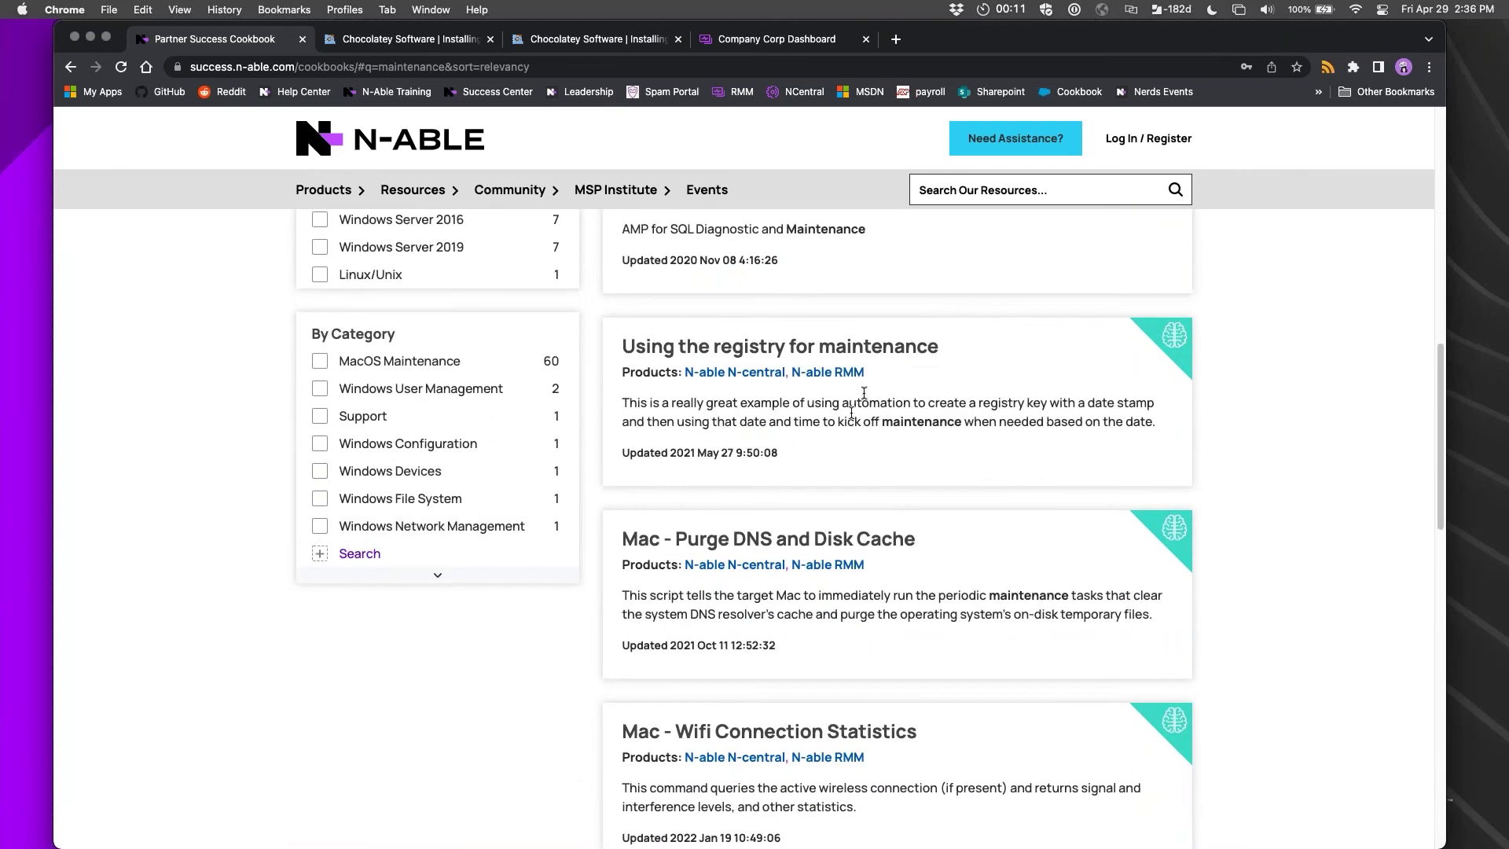
pyautogui.click(860, 352)
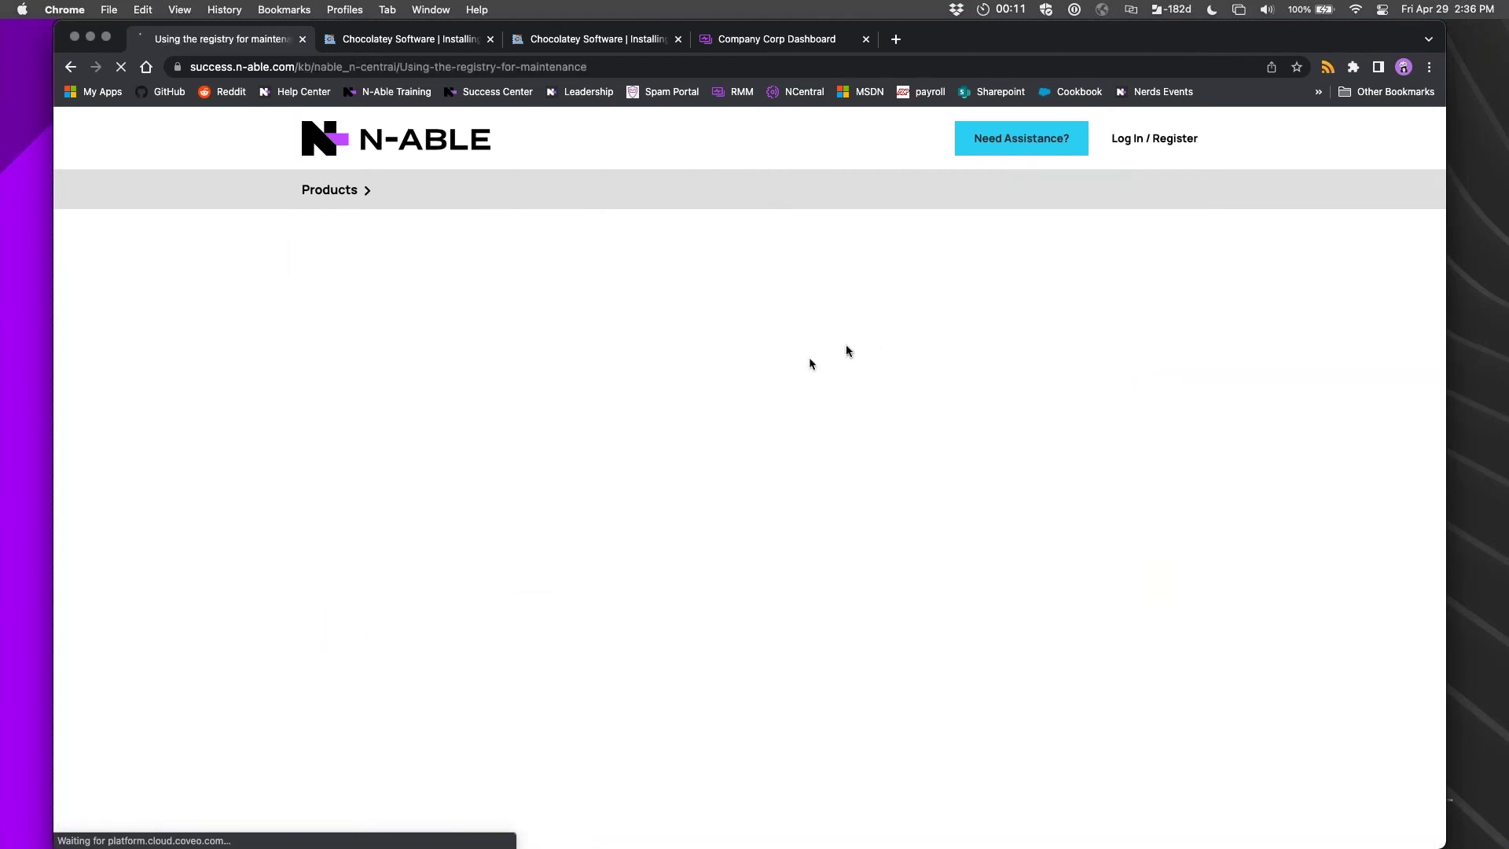
# Copy the web address of the Using the registry for maintenance article and review its details through to the download link.
pyautogui.click(633, 68)
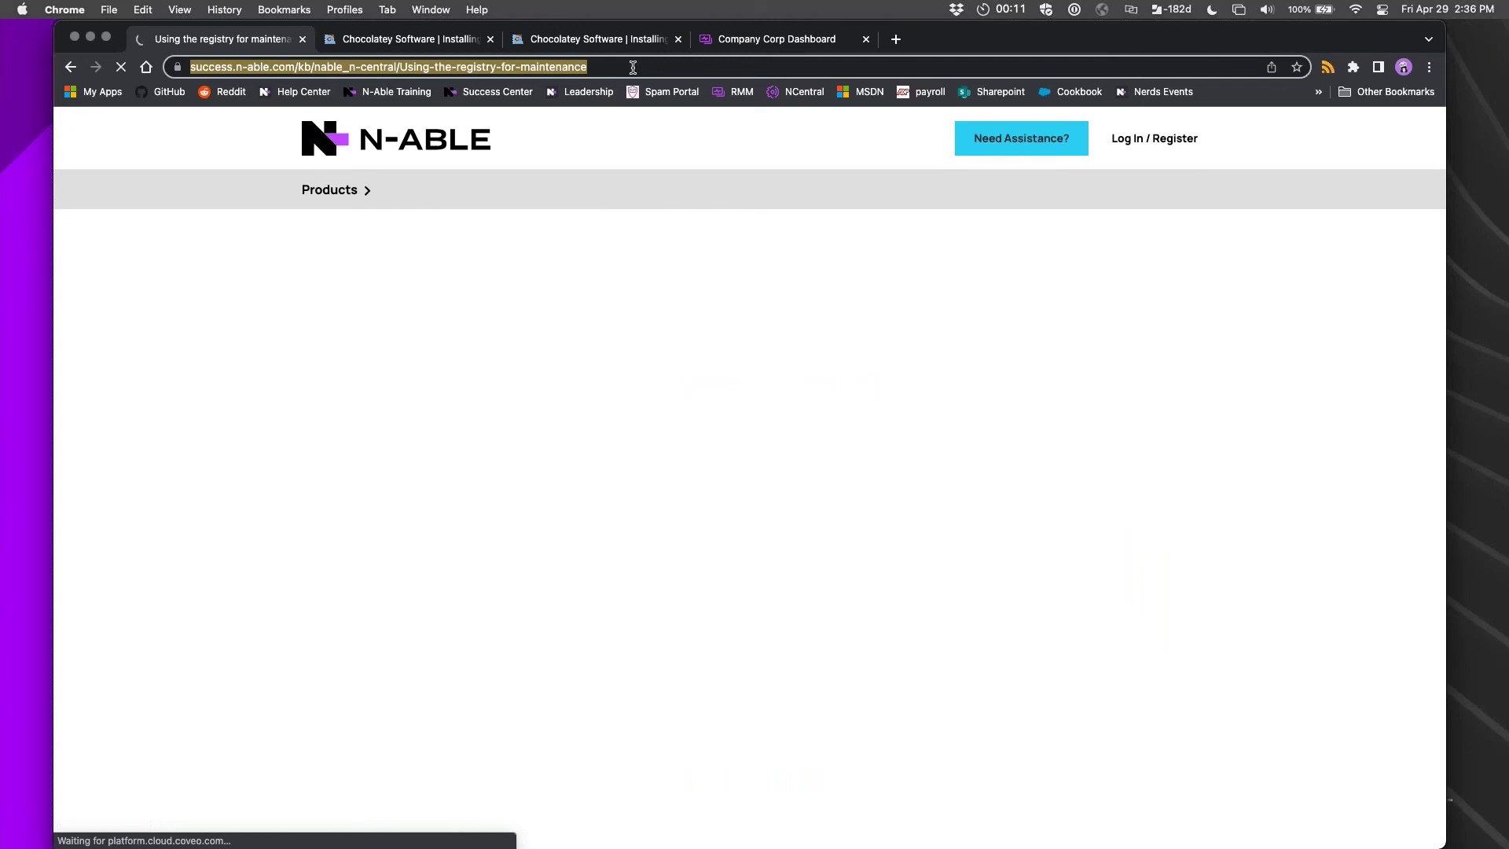
pyautogui.press('super+c')
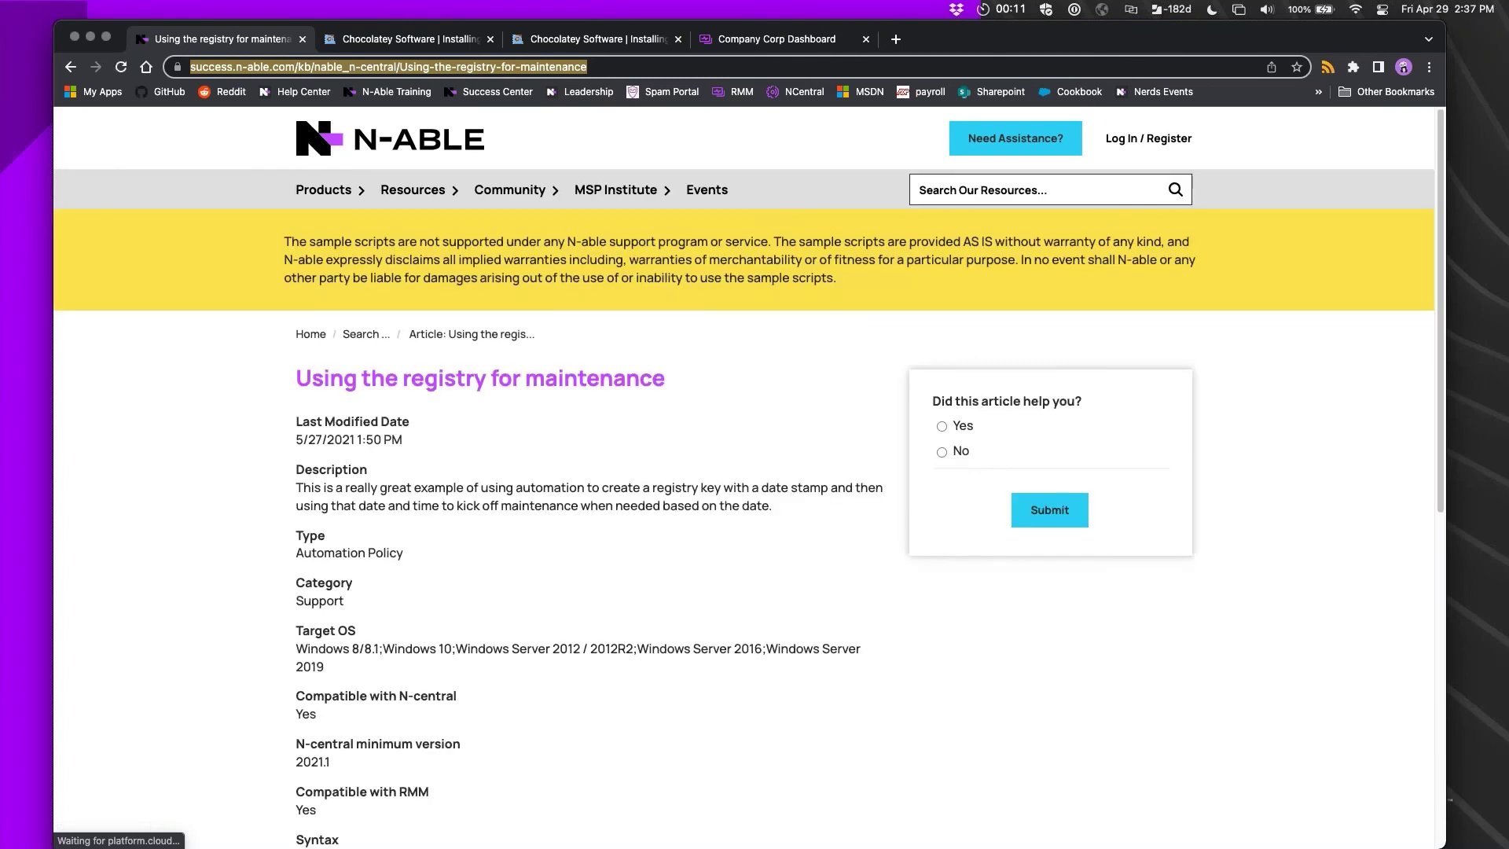
pyautogui.scroll(-5, 676, 514)
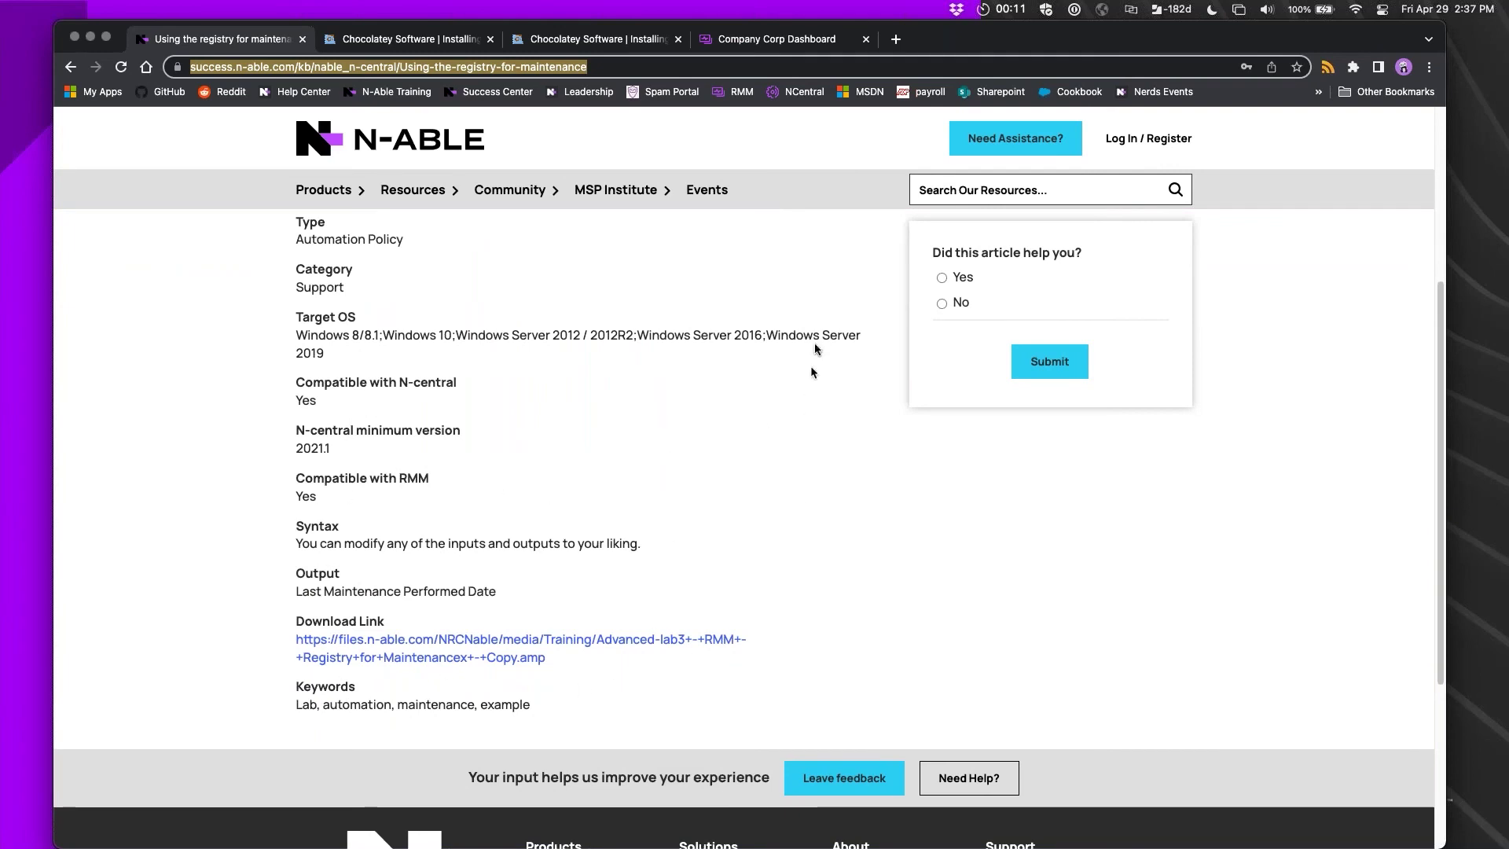
pyautogui.scroll(4, 814, 346)
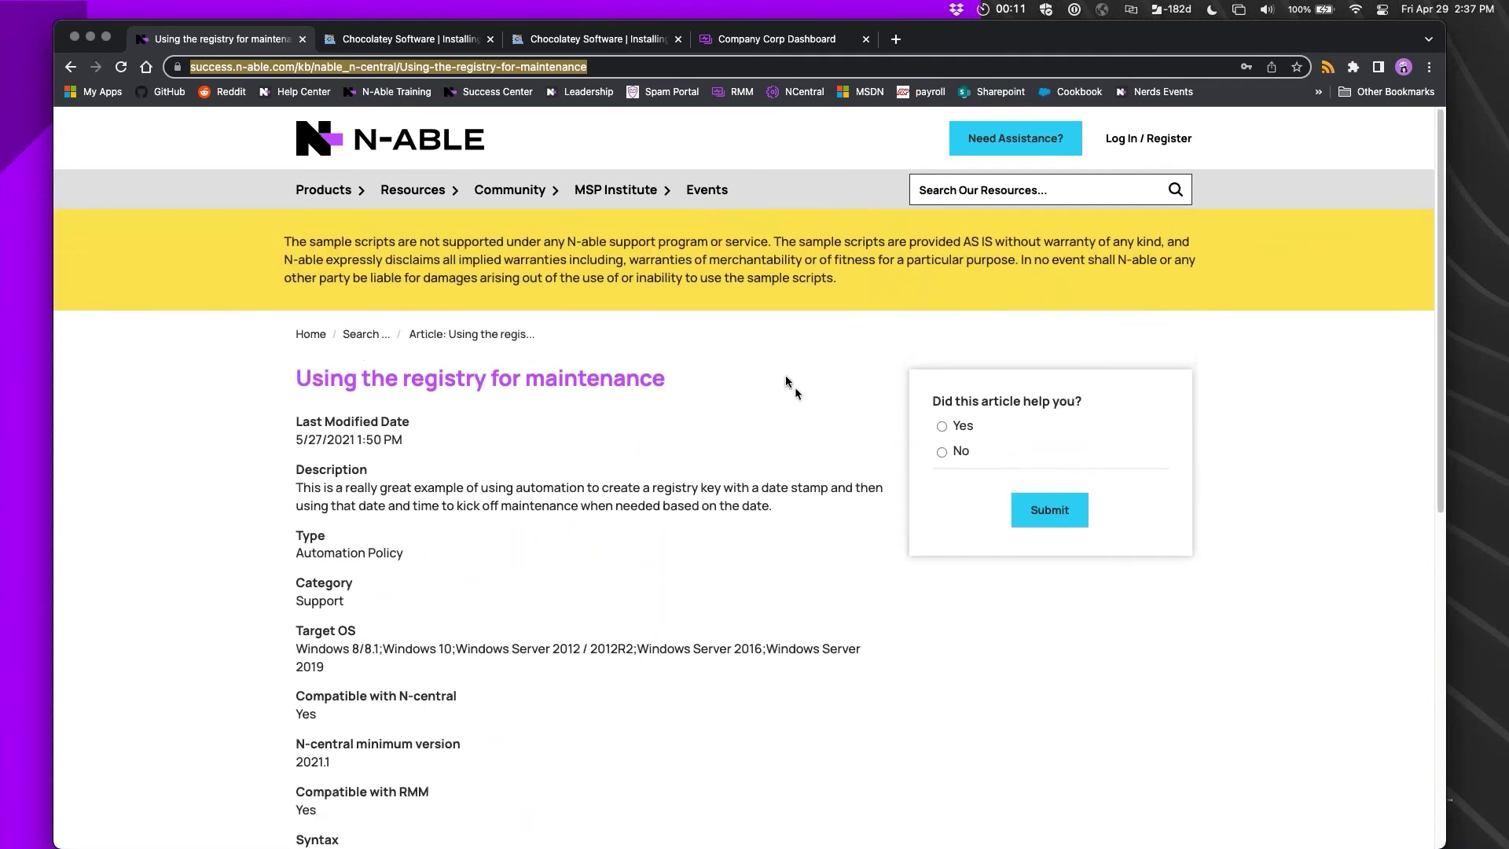
pyautogui.scroll(-5, 689, 599)
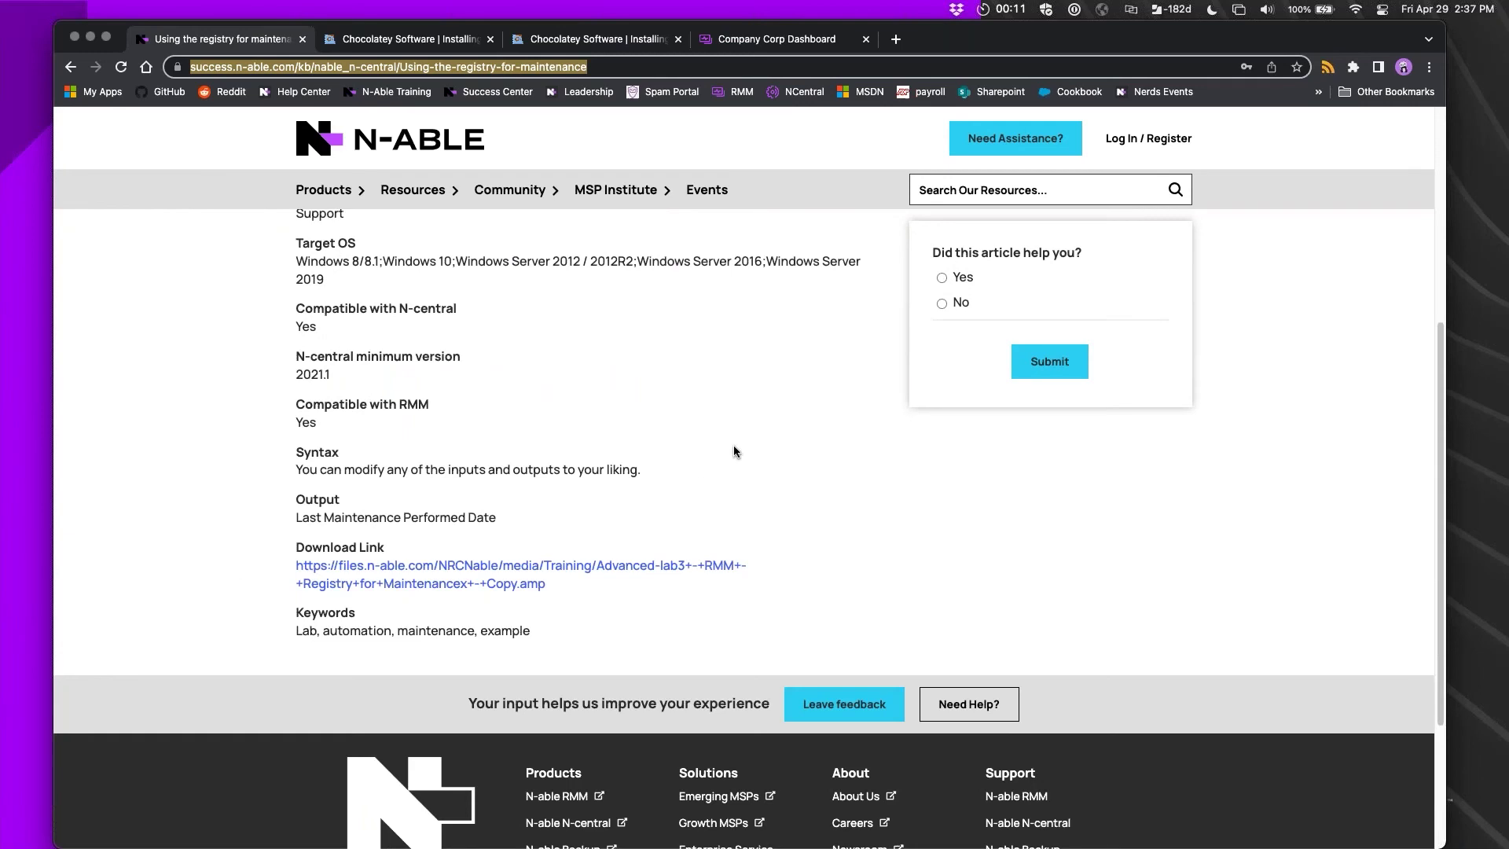
pyautogui.scroll(5, 735, 450)
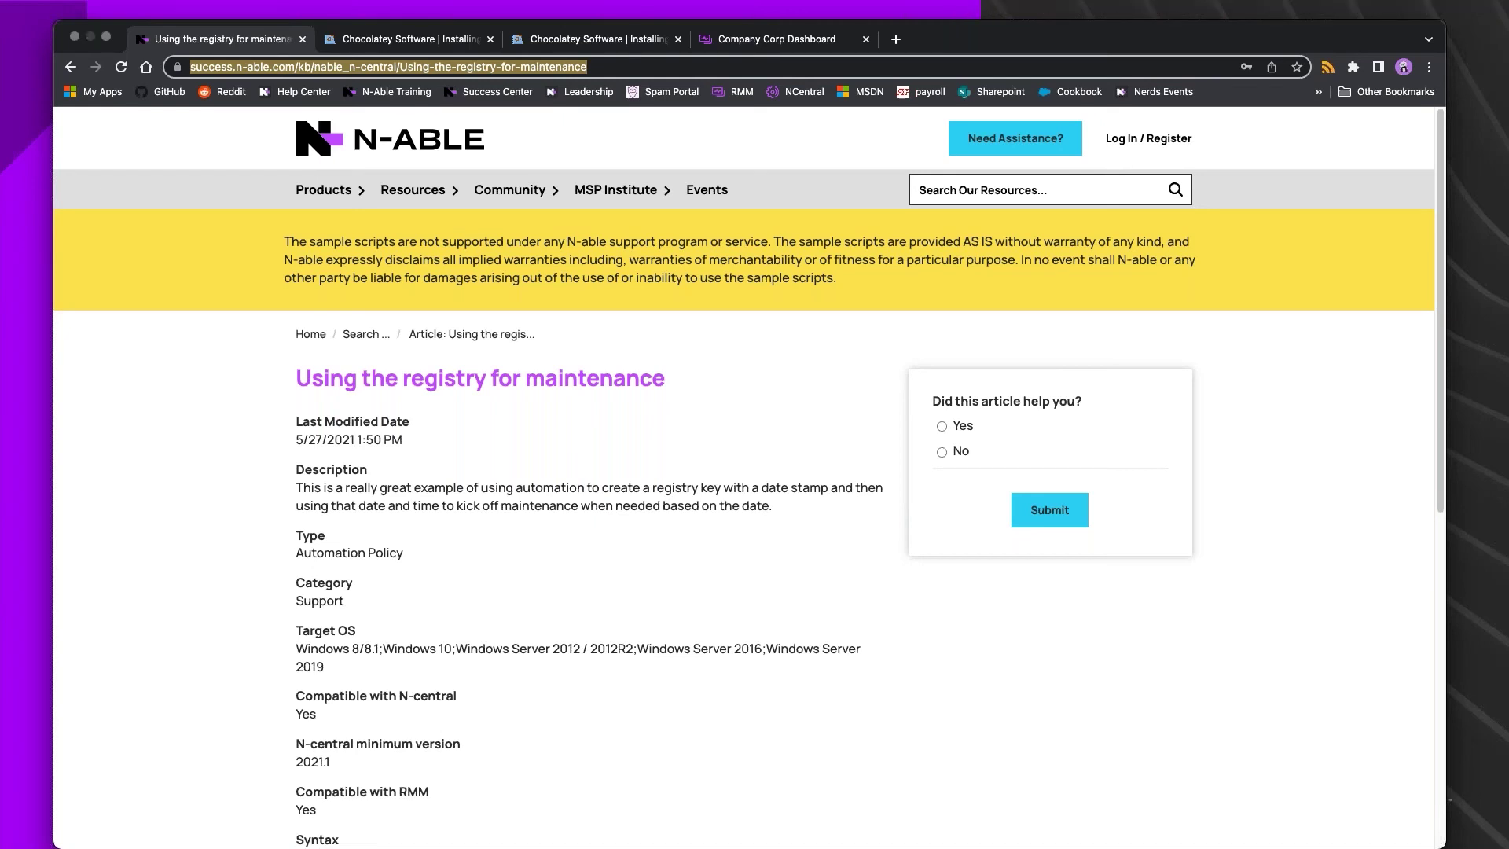
# Switch to the PowerPoint demo slide on subpolicies, and from there to Automation Manager in the Windows 10 virtual machine.
pyautogui.press('super+Tab')
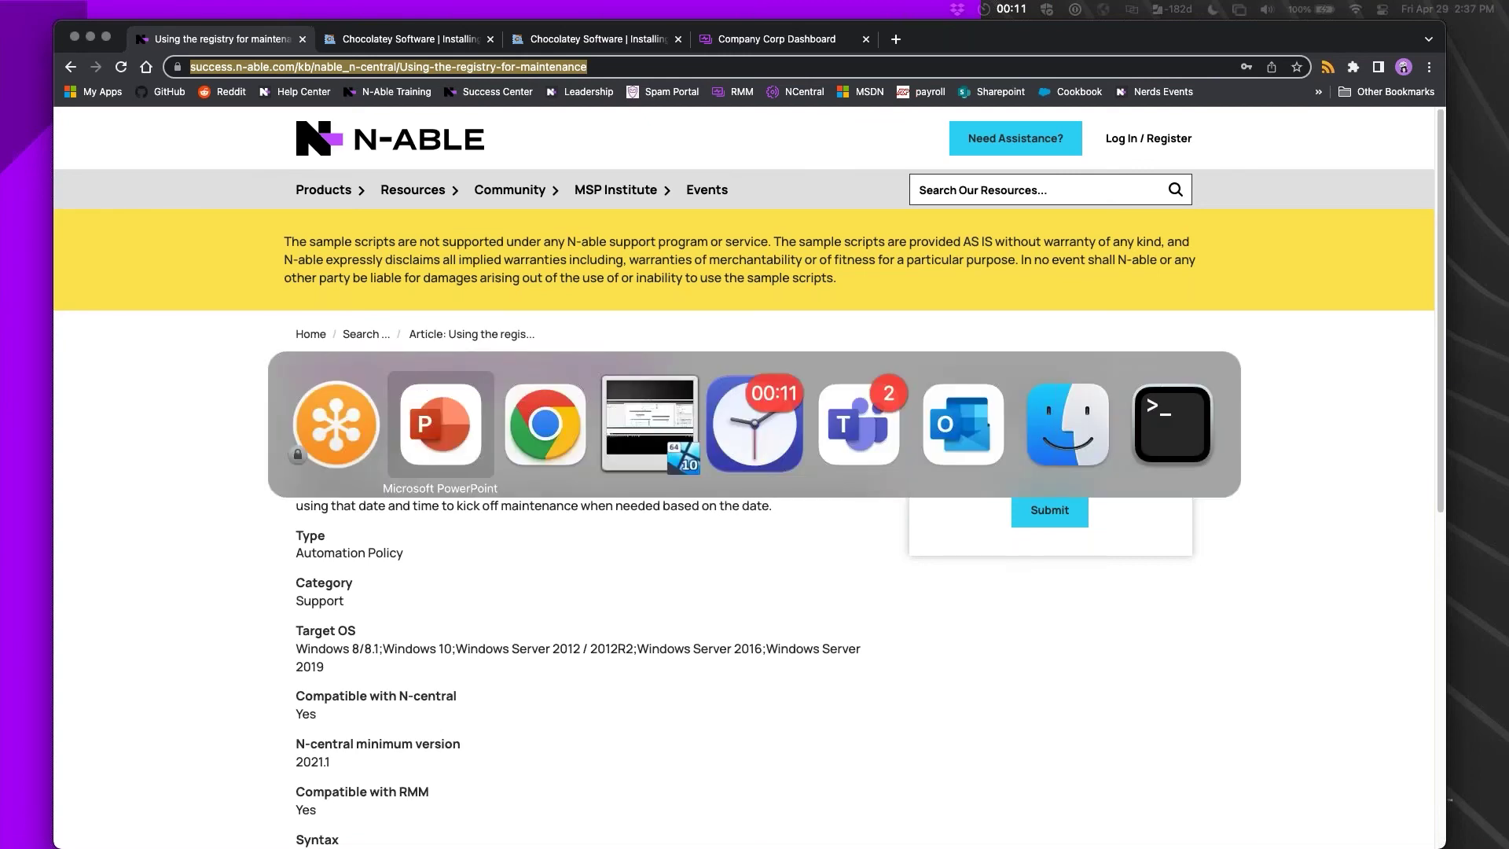
pyautogui.press('super+Tab')
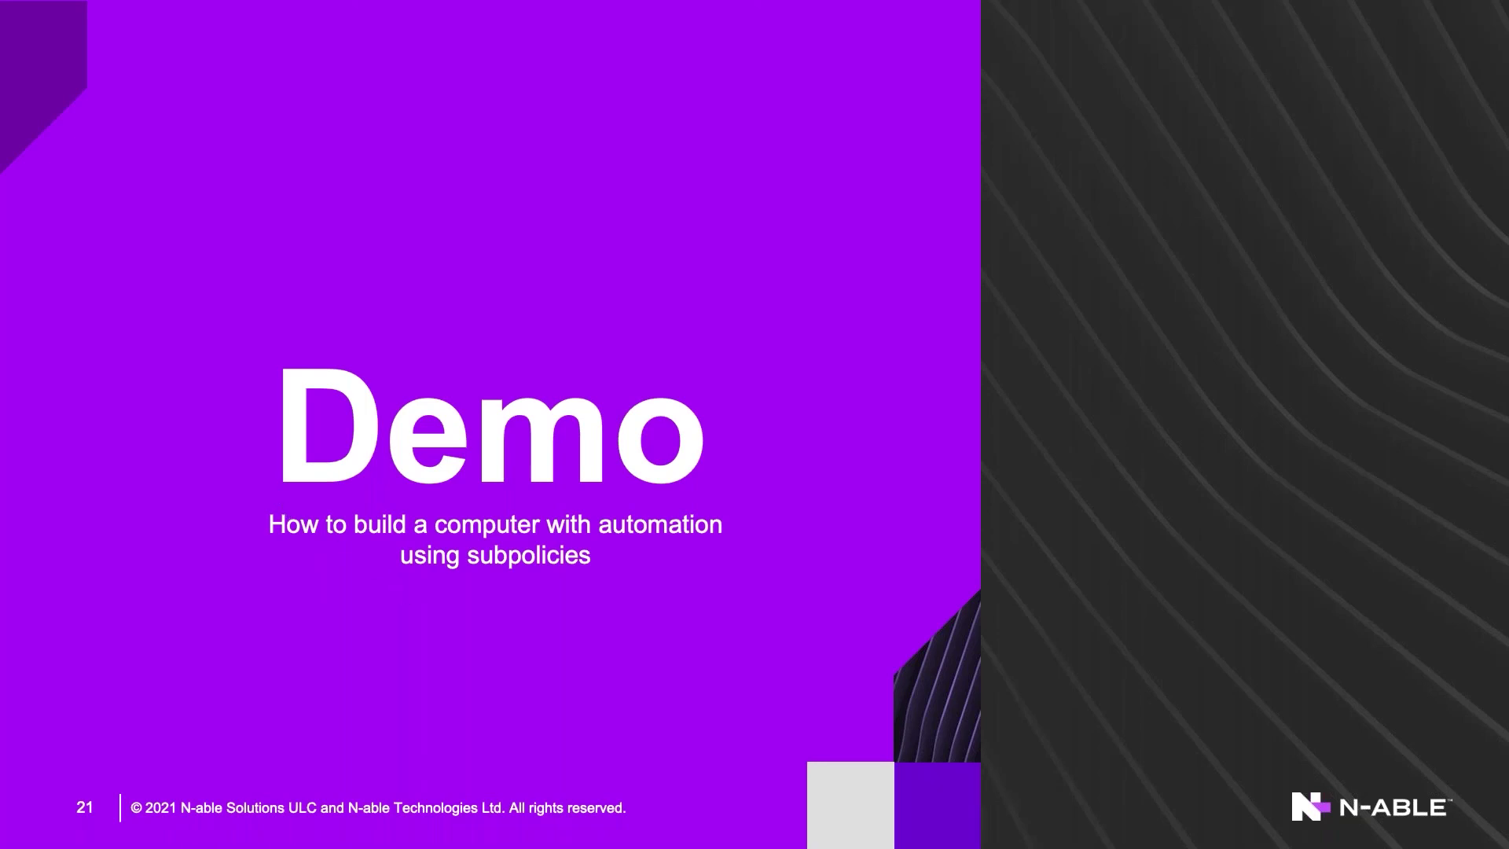
pyautogui.press('super+Tab')
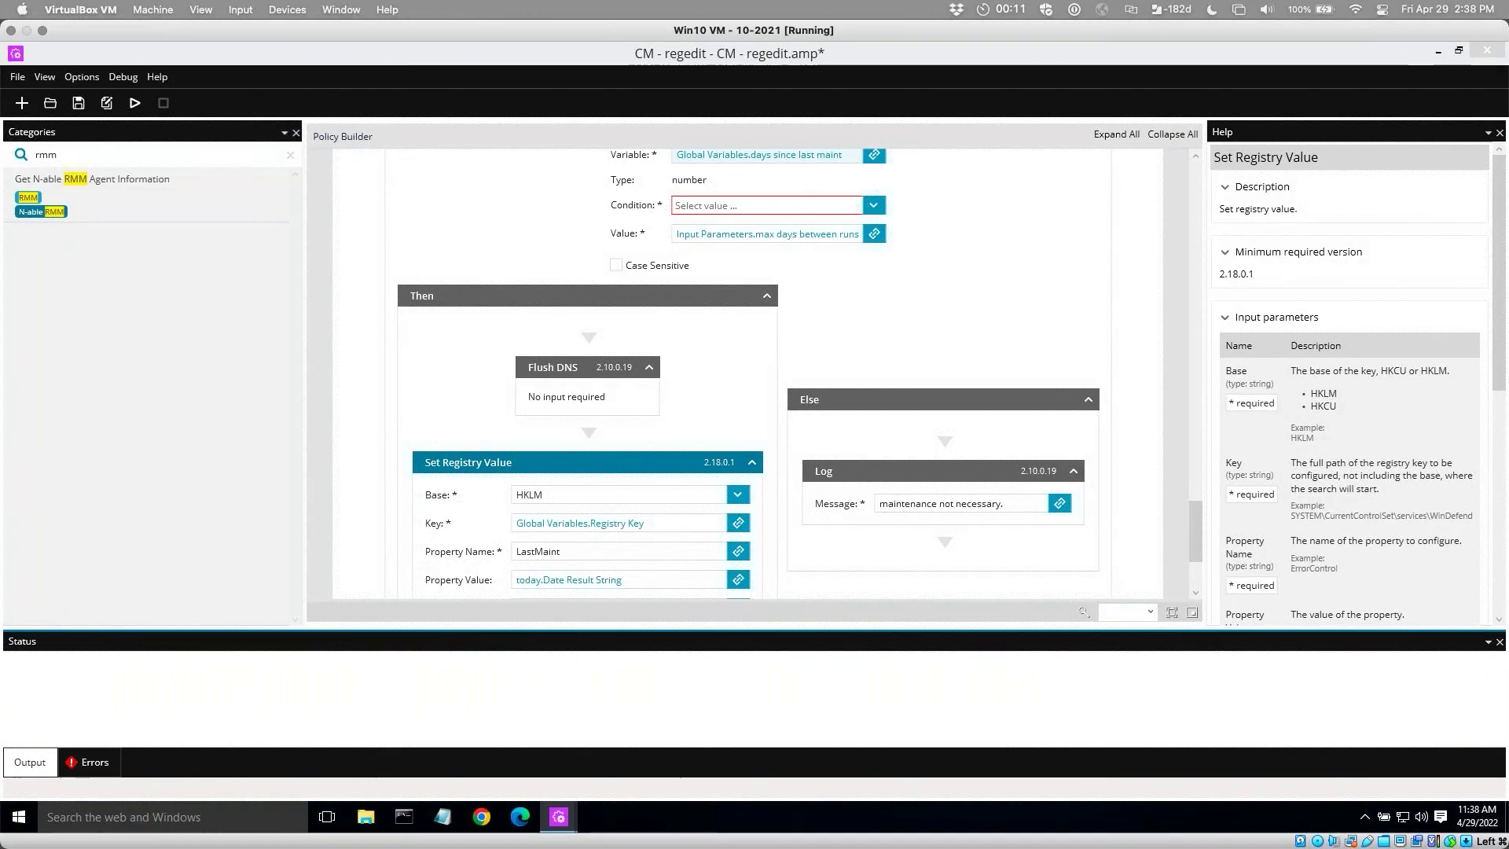
# Examine the Run PowerShell Script object's InLastRunDate and InDateFmt input parameters and compare them with the today object's custom date format.
pyautogui.moveTo(1195, 533); pyautogui.dragTo(1192, 400)
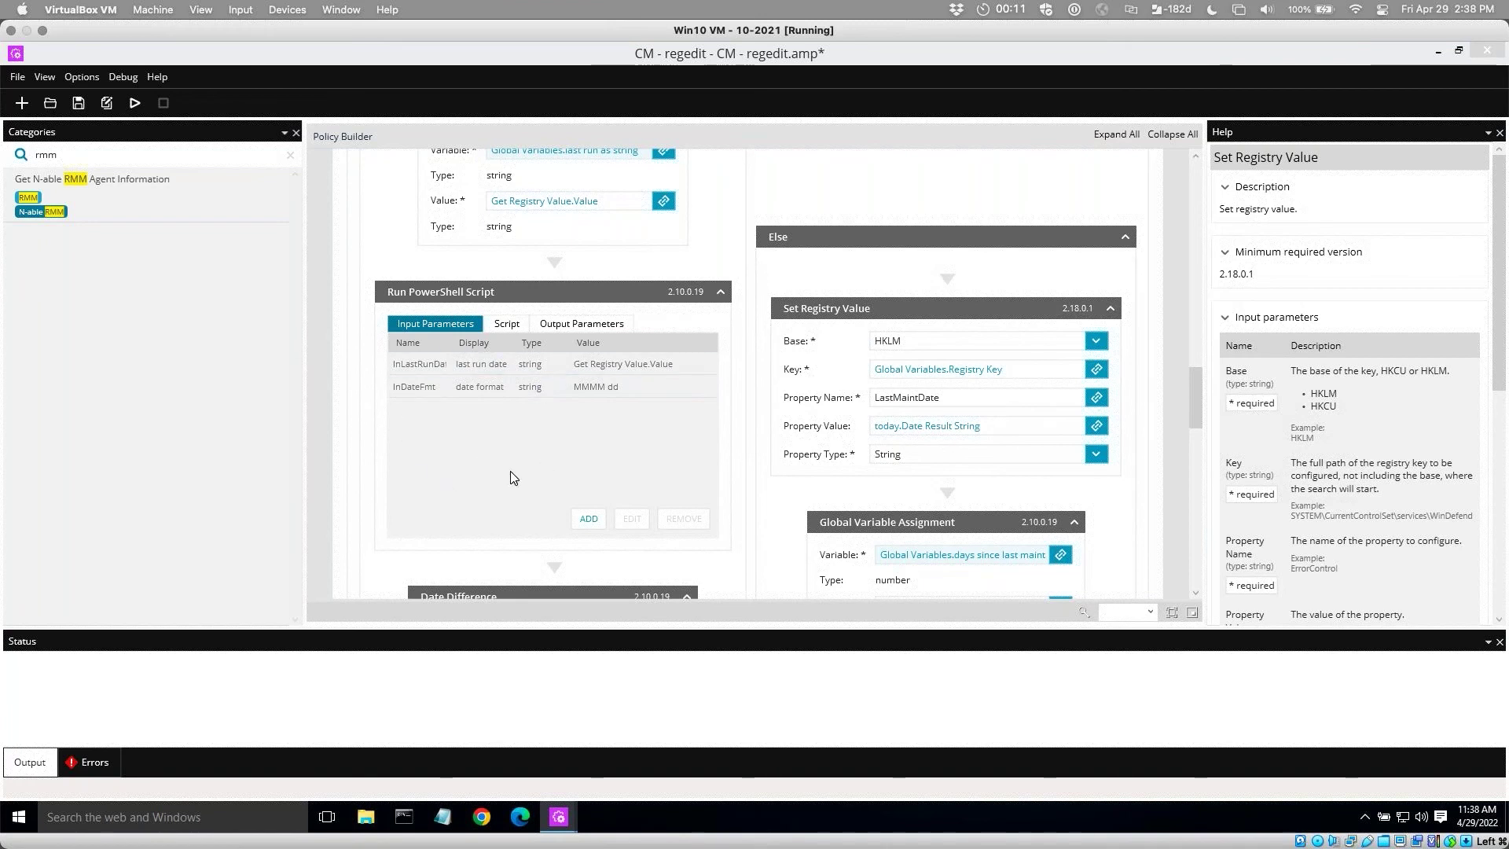
pyautogui.click(430, 367)
pyautogui.click(630, 519)
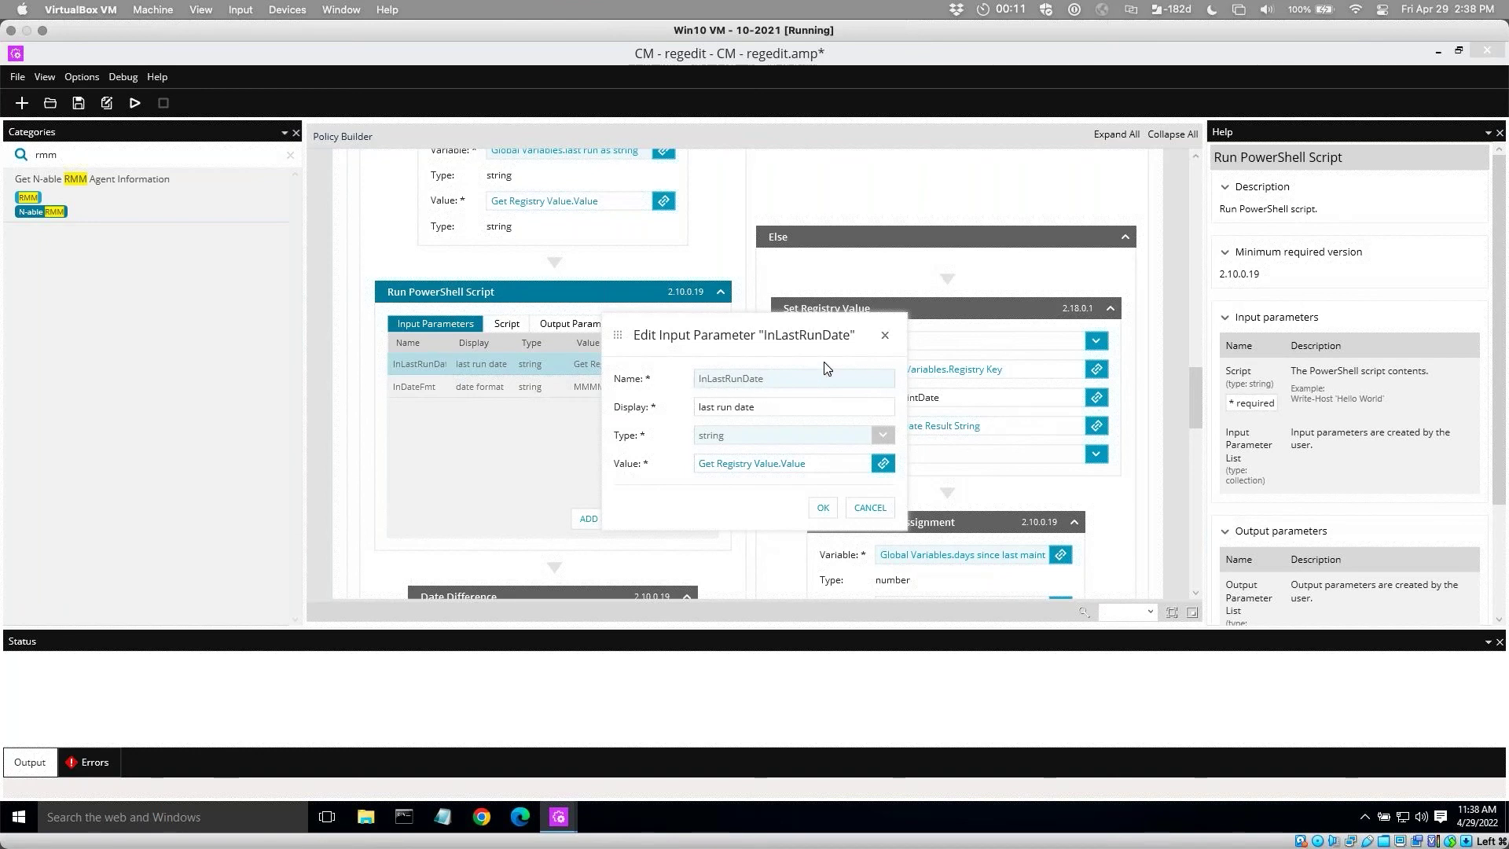
pyautogui.click(886, 336)
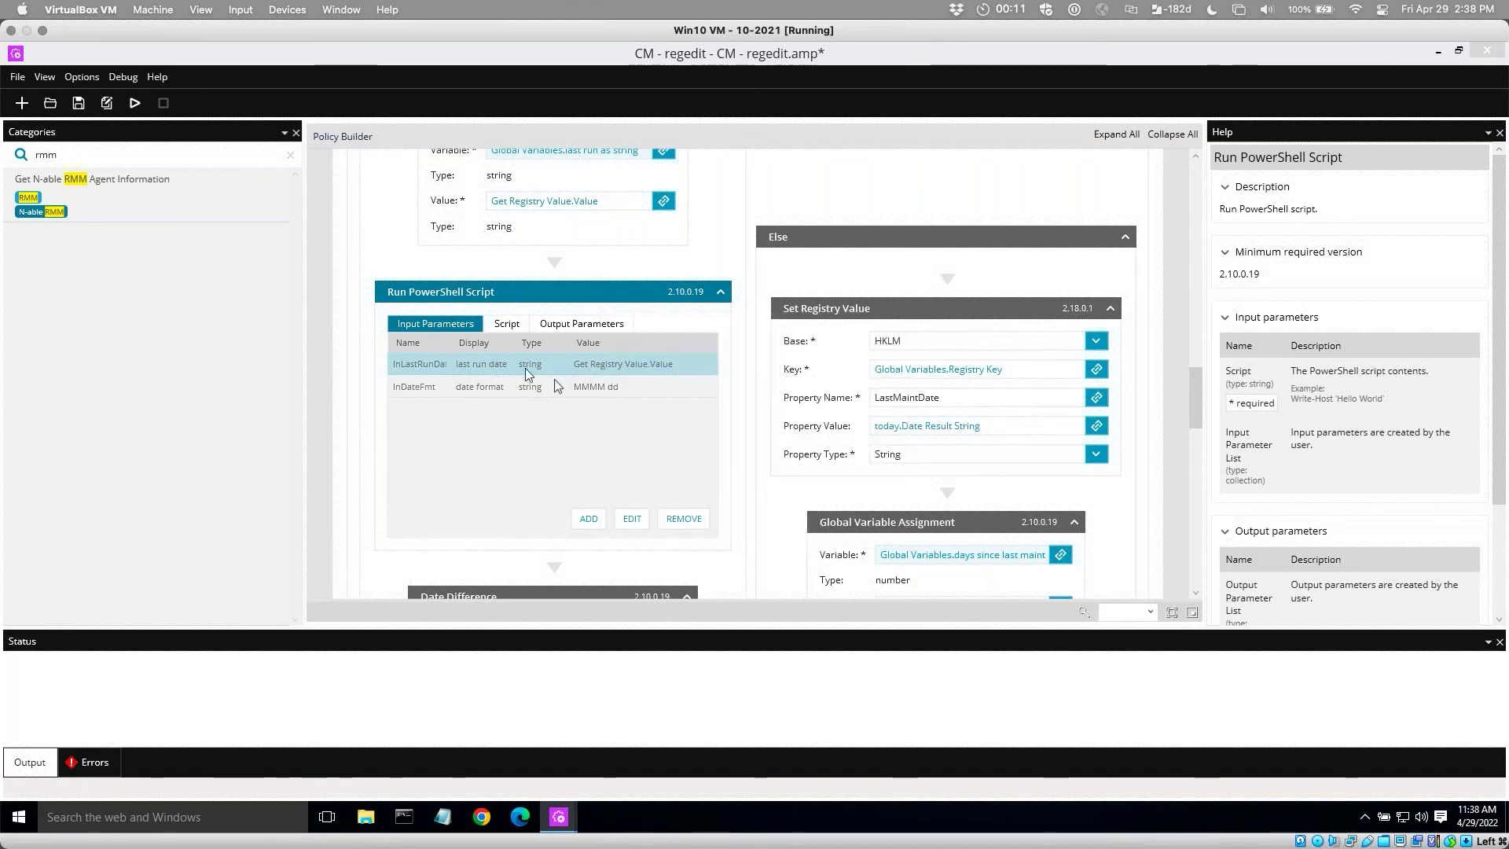
pyautogui.click(536, 387)
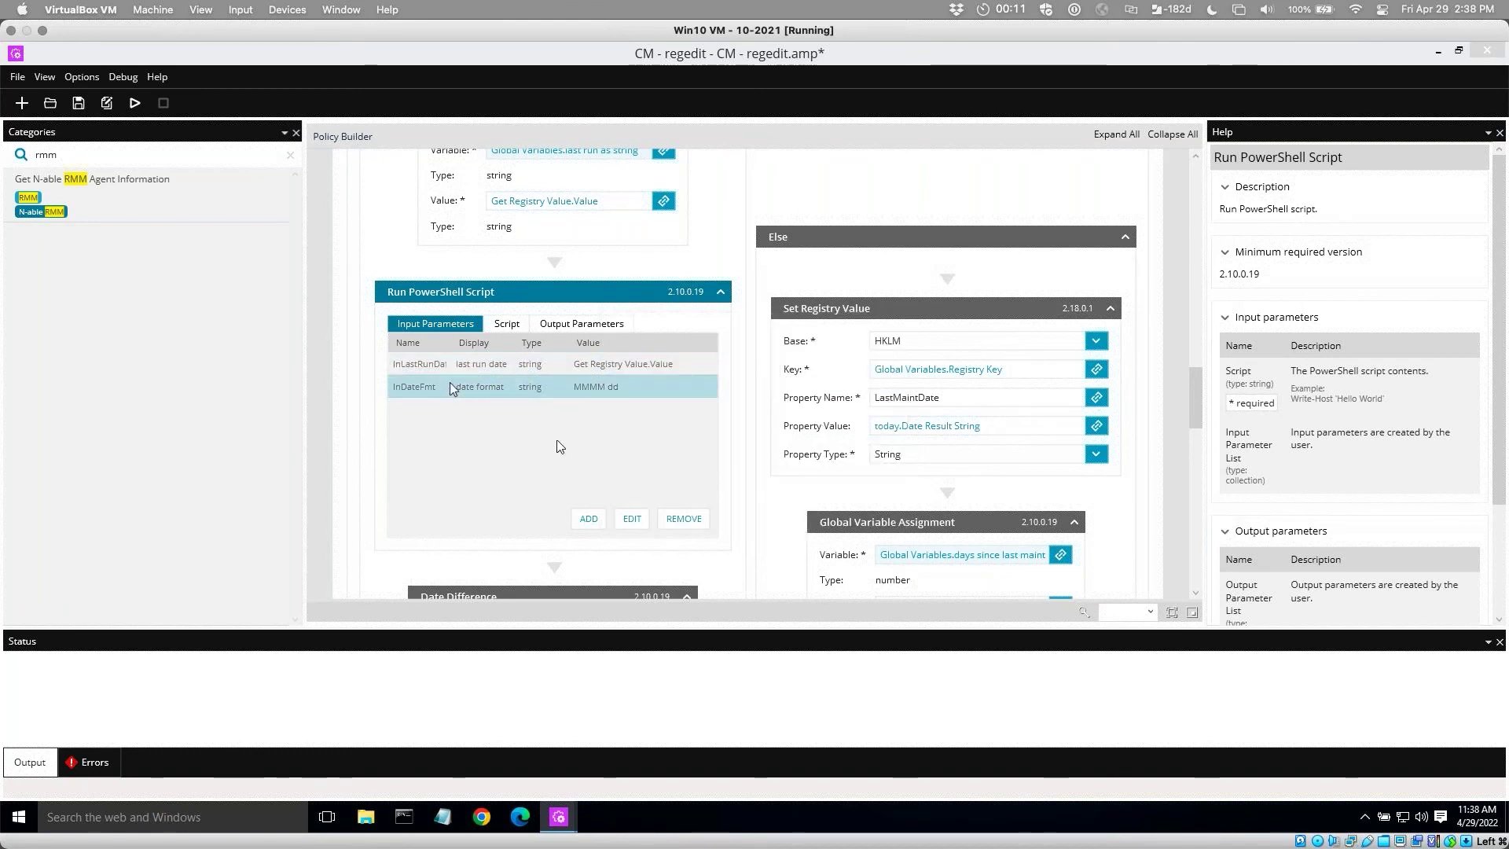
pyautogui.click(630, 520)
pyautogui.tripleClick(695, 463)
pyautogui.click(865, 509)
pyautogui.moveTo(1196, 408); pyautogui.dragTo(1183, 164)
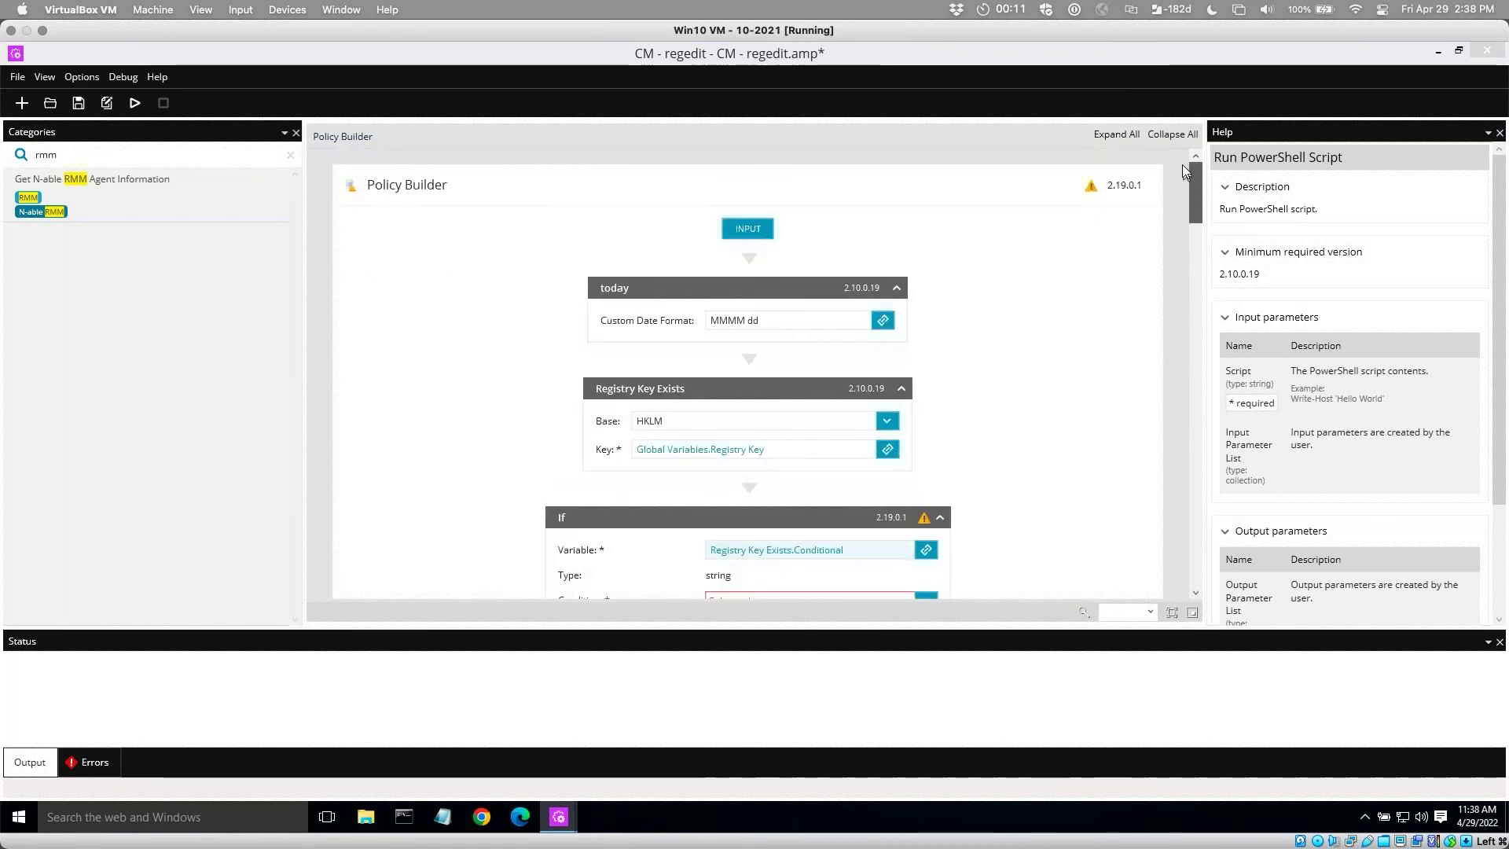
pyautogui.click(785, 322)
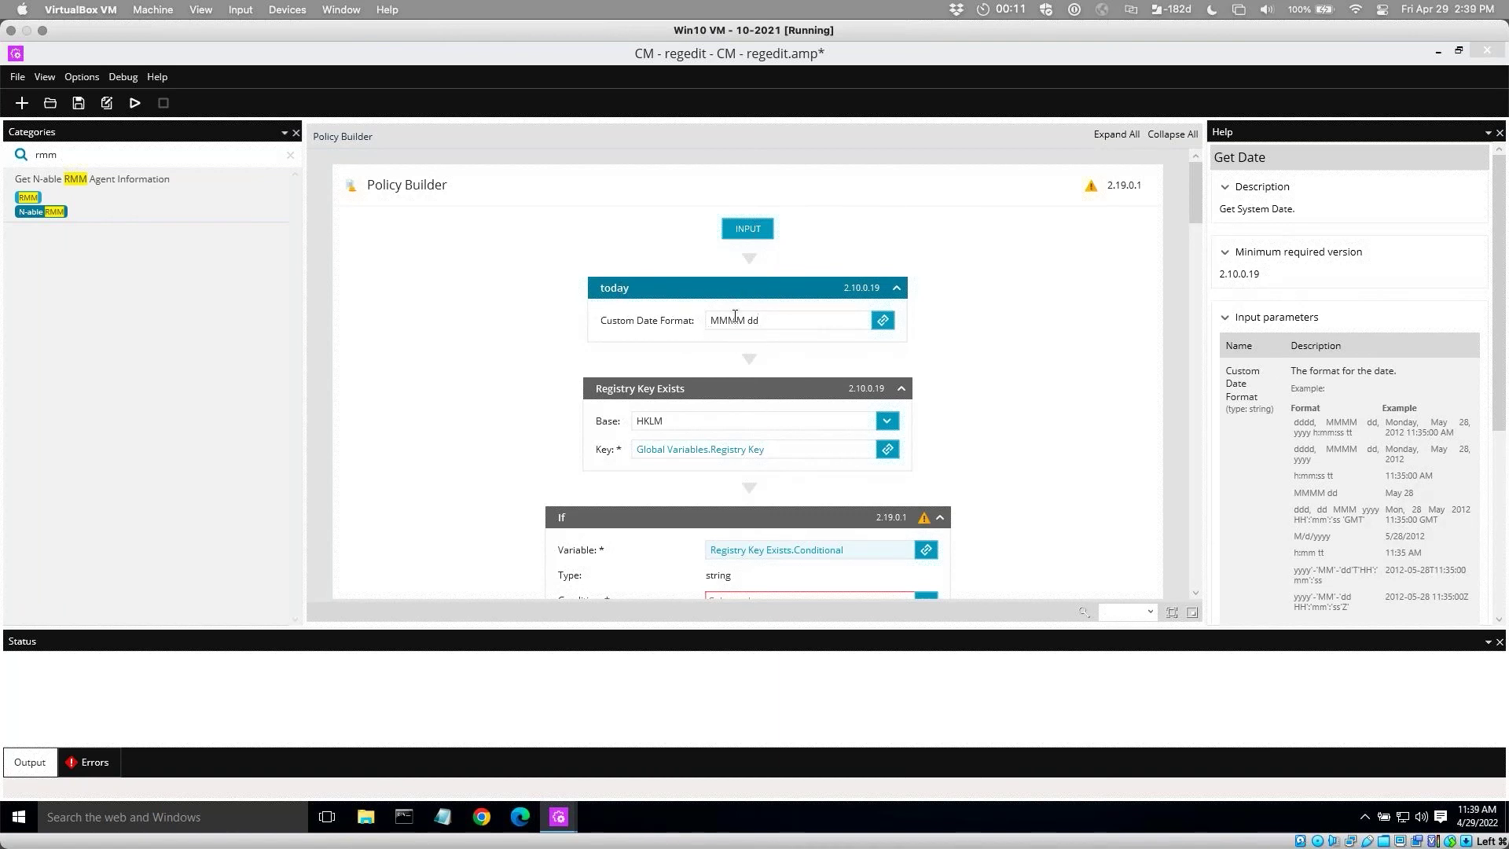
# Save the changes to CM - regedit and create a new policy named onboard with the description onboard.
pyautogui.click(21, 105)
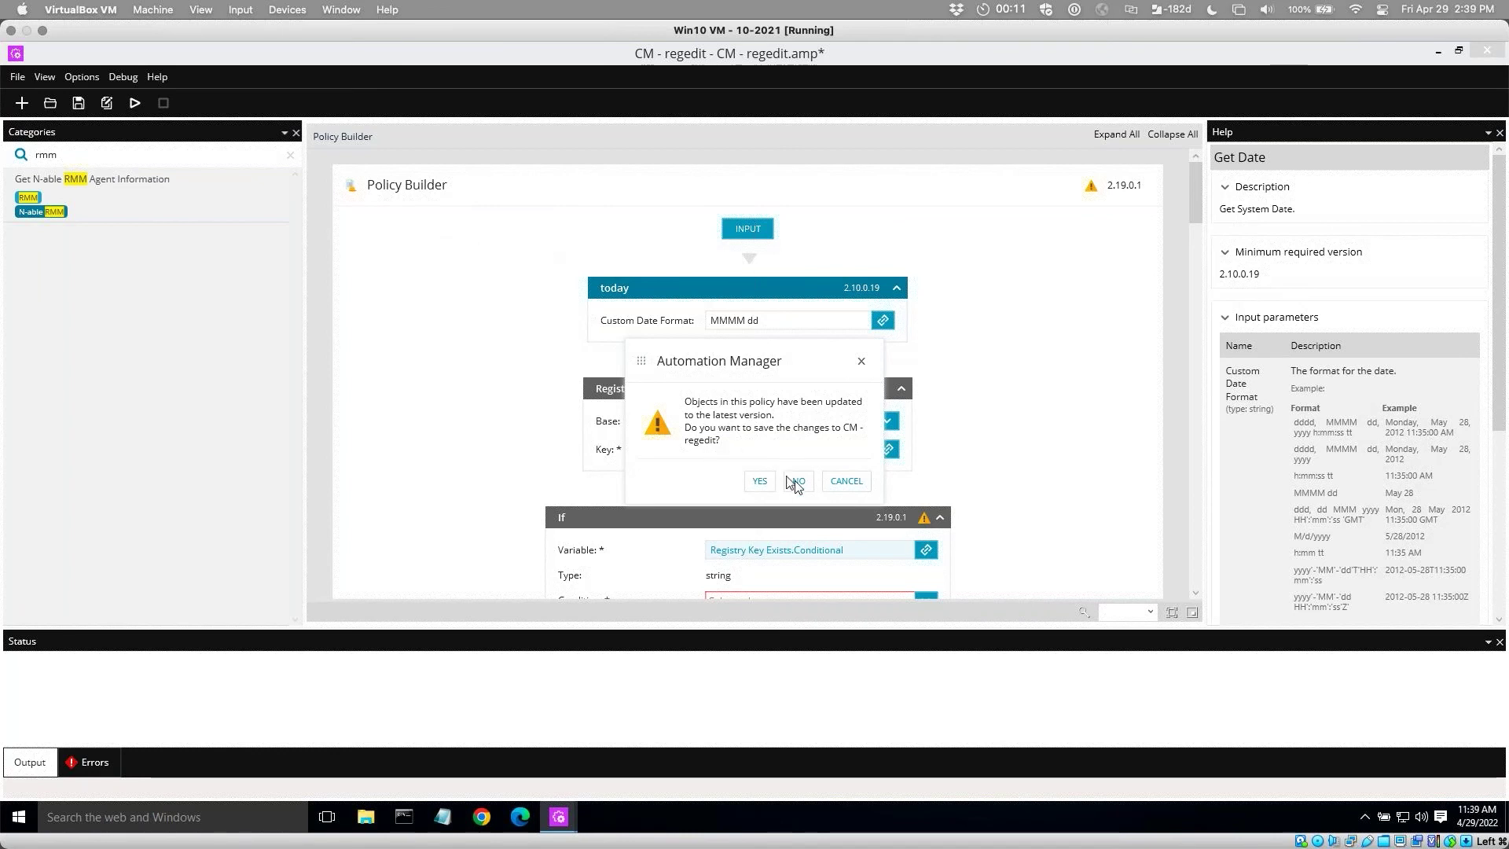
pyautogui.click(759, 482)
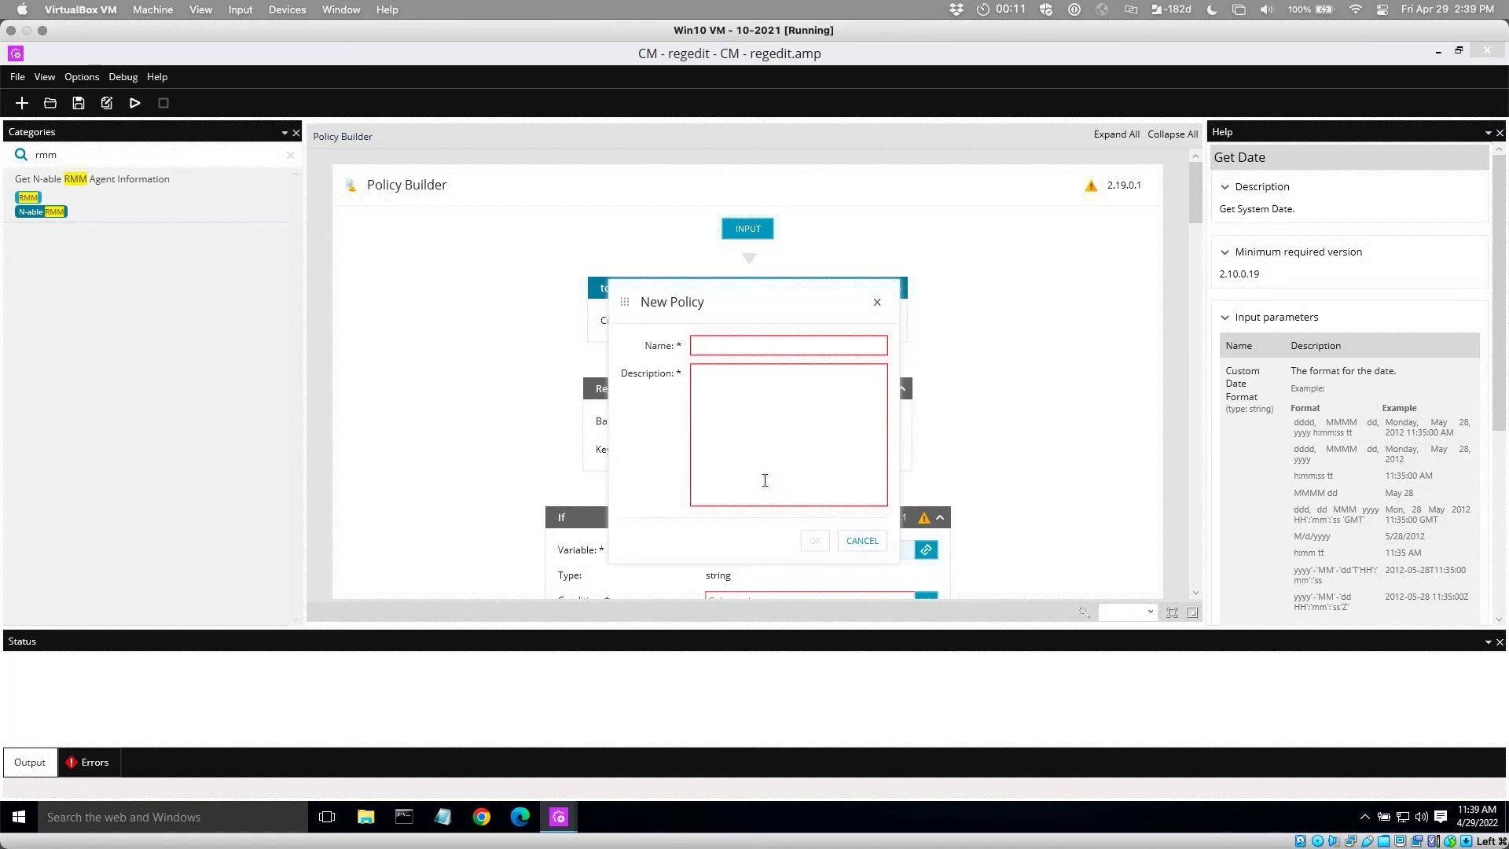
pyautogui.write('onbo')
pyautogui.press('Tab')
pyautogui.write('onboard')
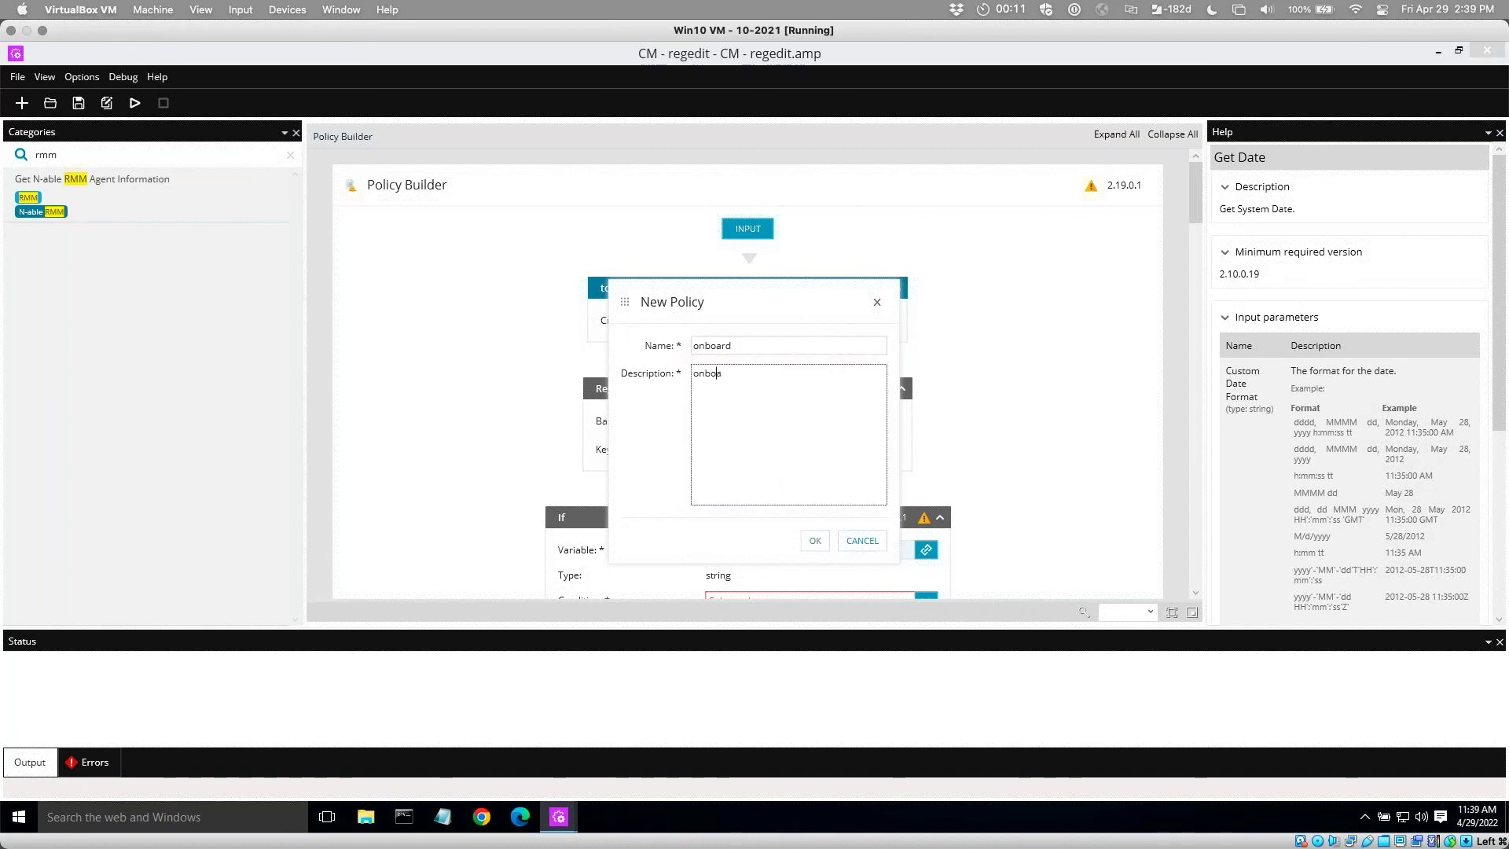
pyautogui.click(814, 541)
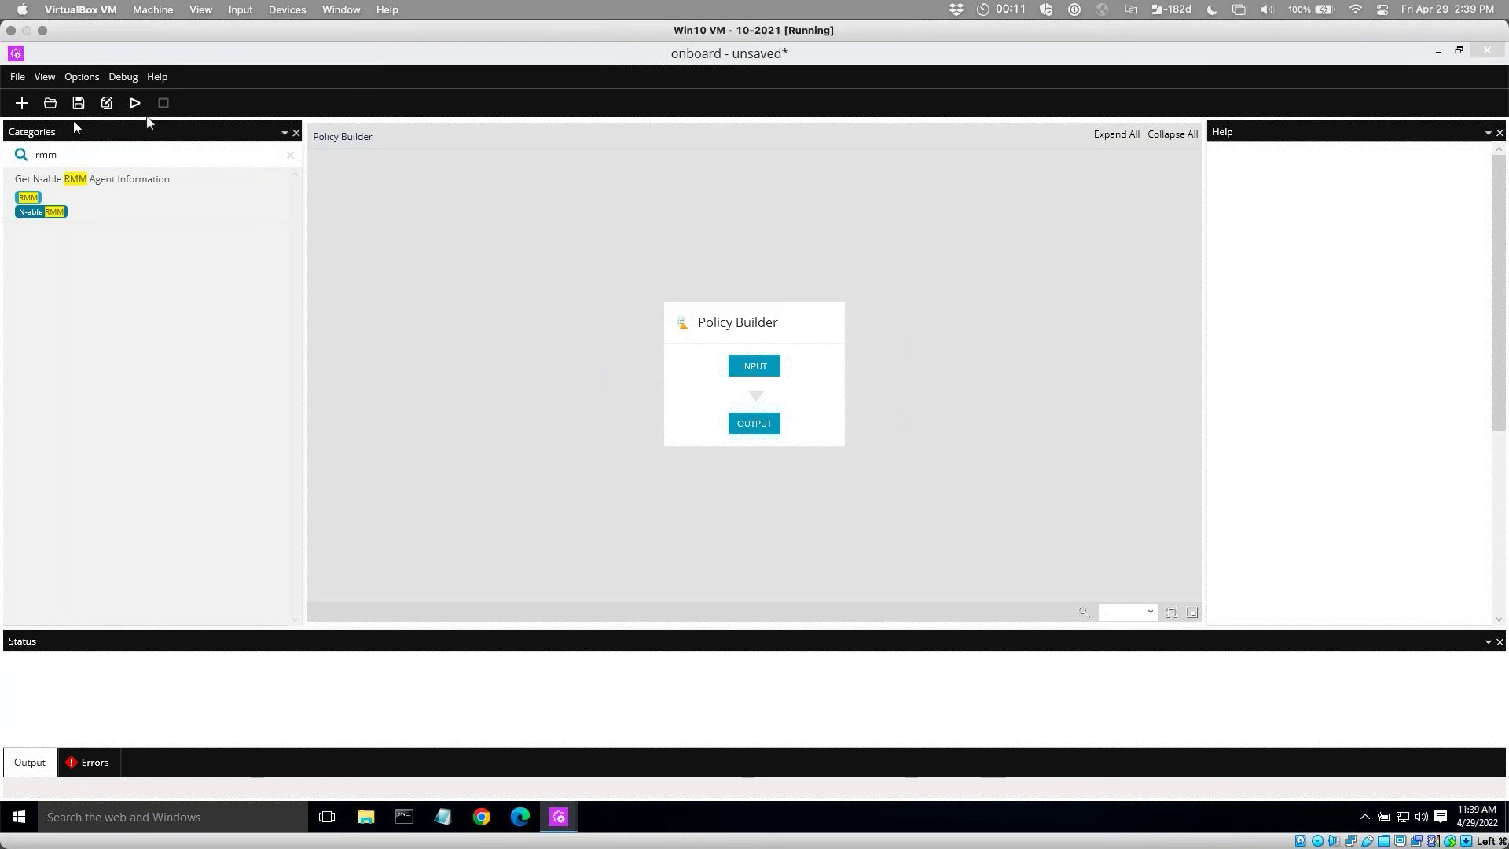
# Open the CM domain policy without saving the onboard policy, and review its domain check and Join Domain settings.
pyautogui.click(52, 104)
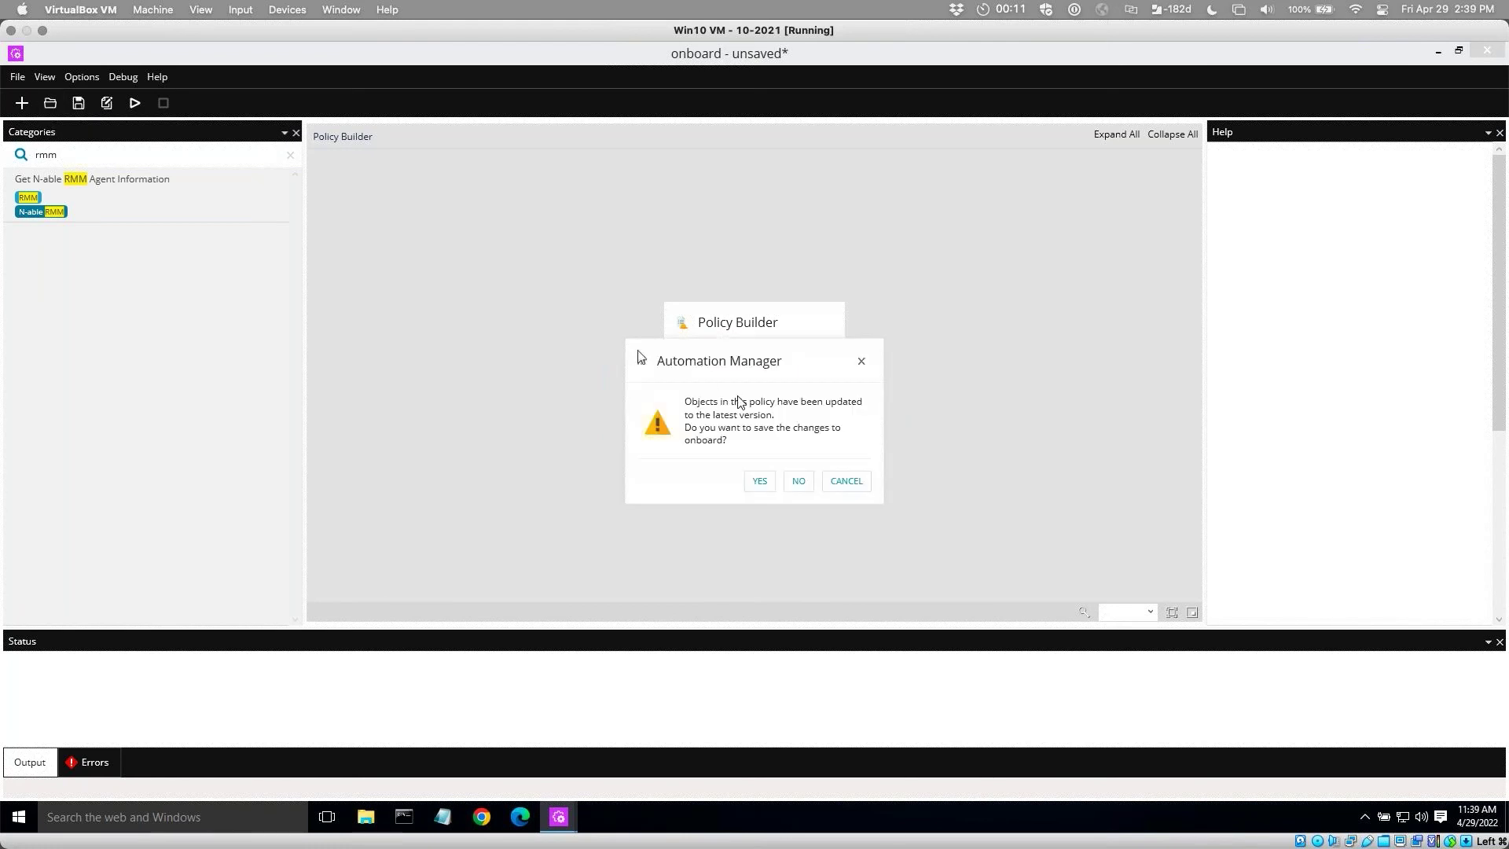
pyautogui.click(799, 481)
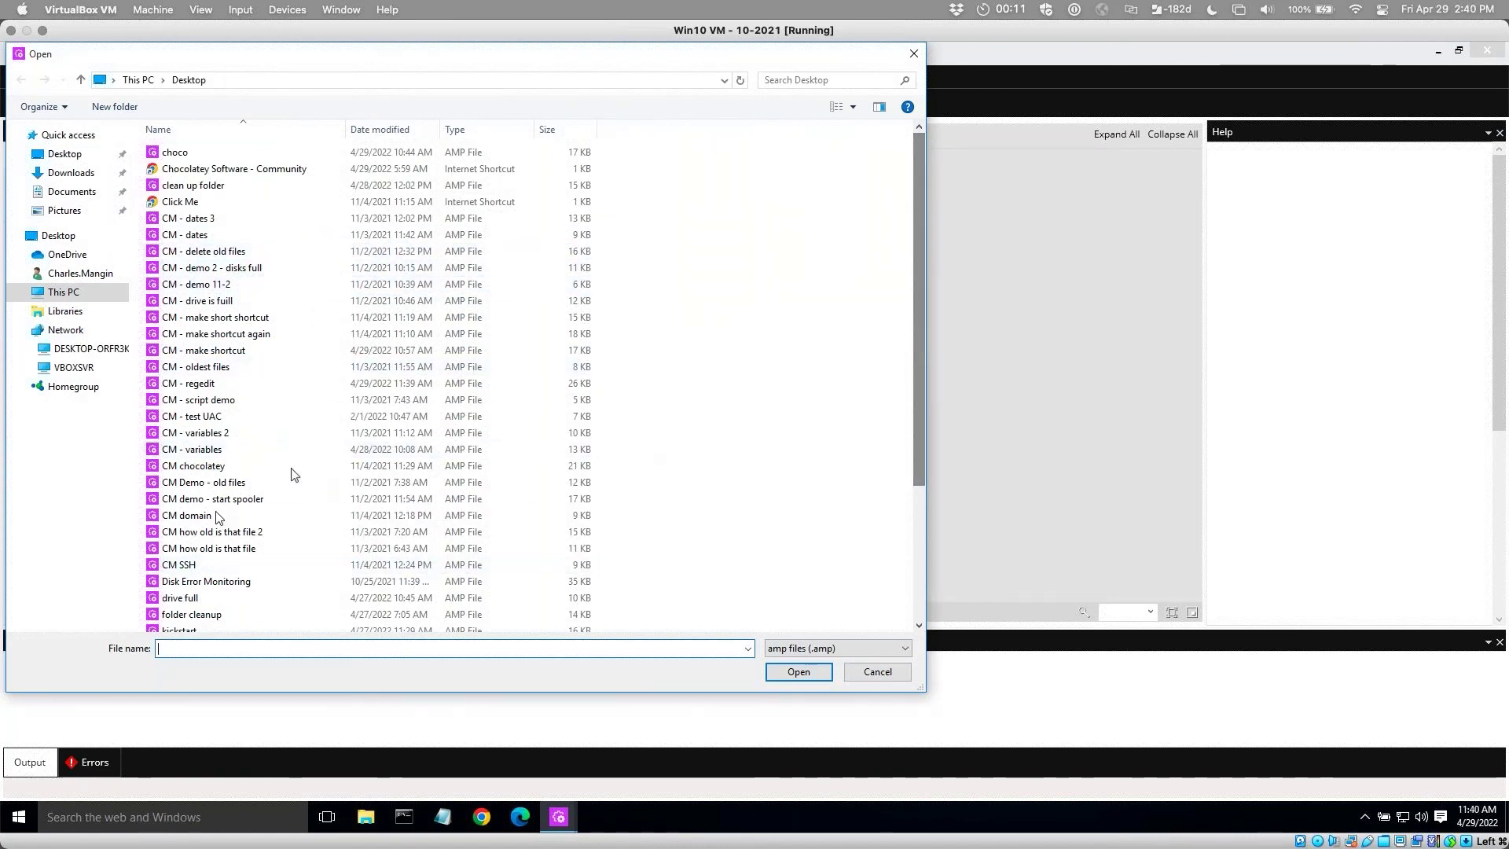
pyautogui.click(202, 519)
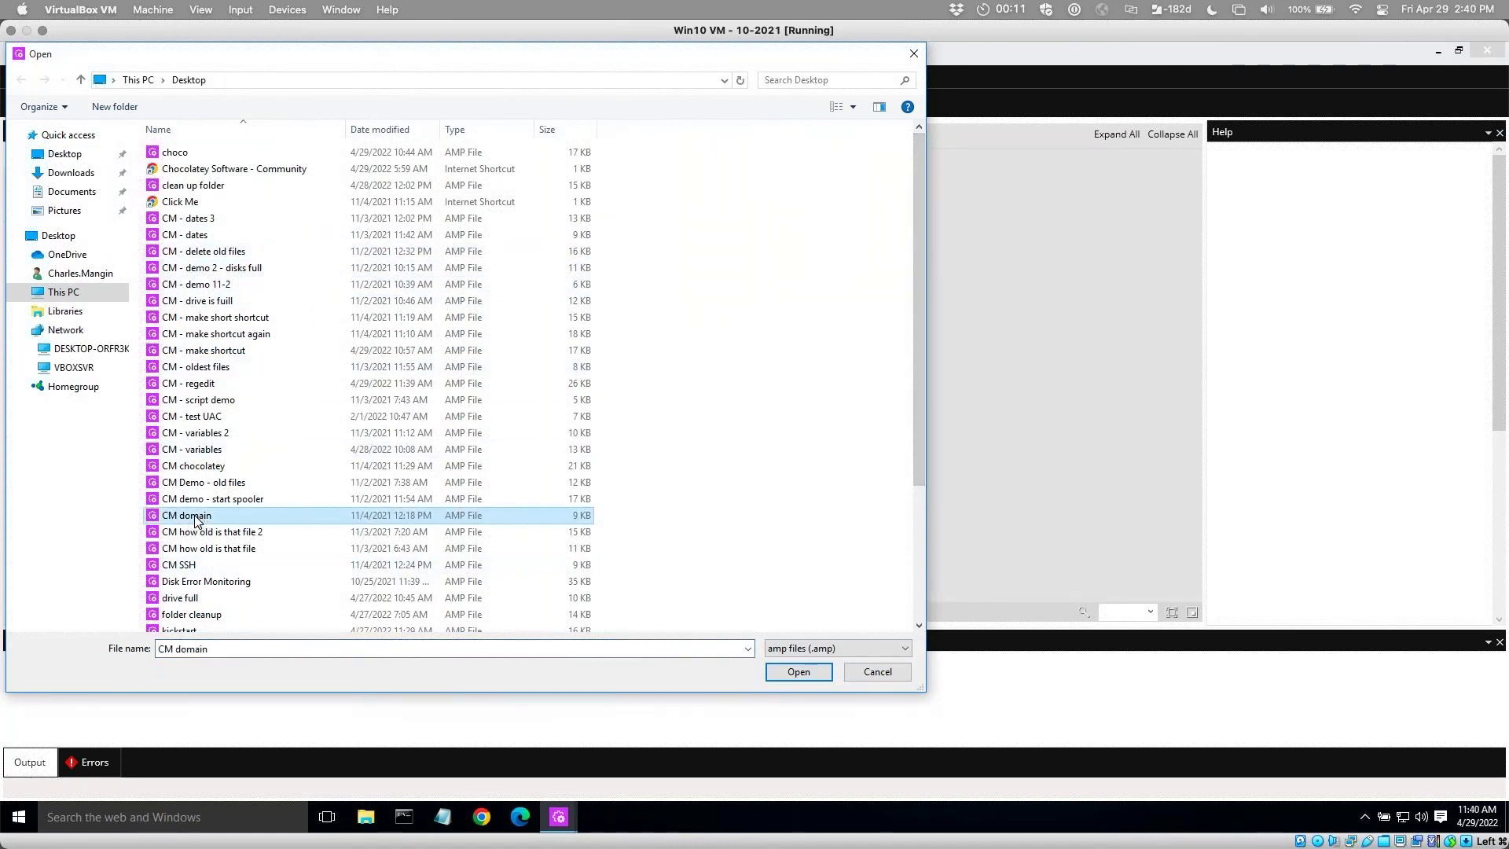
pyautogui.doubleClick(194, 517)
pyautogui.scroll(-5, 1191, 453)
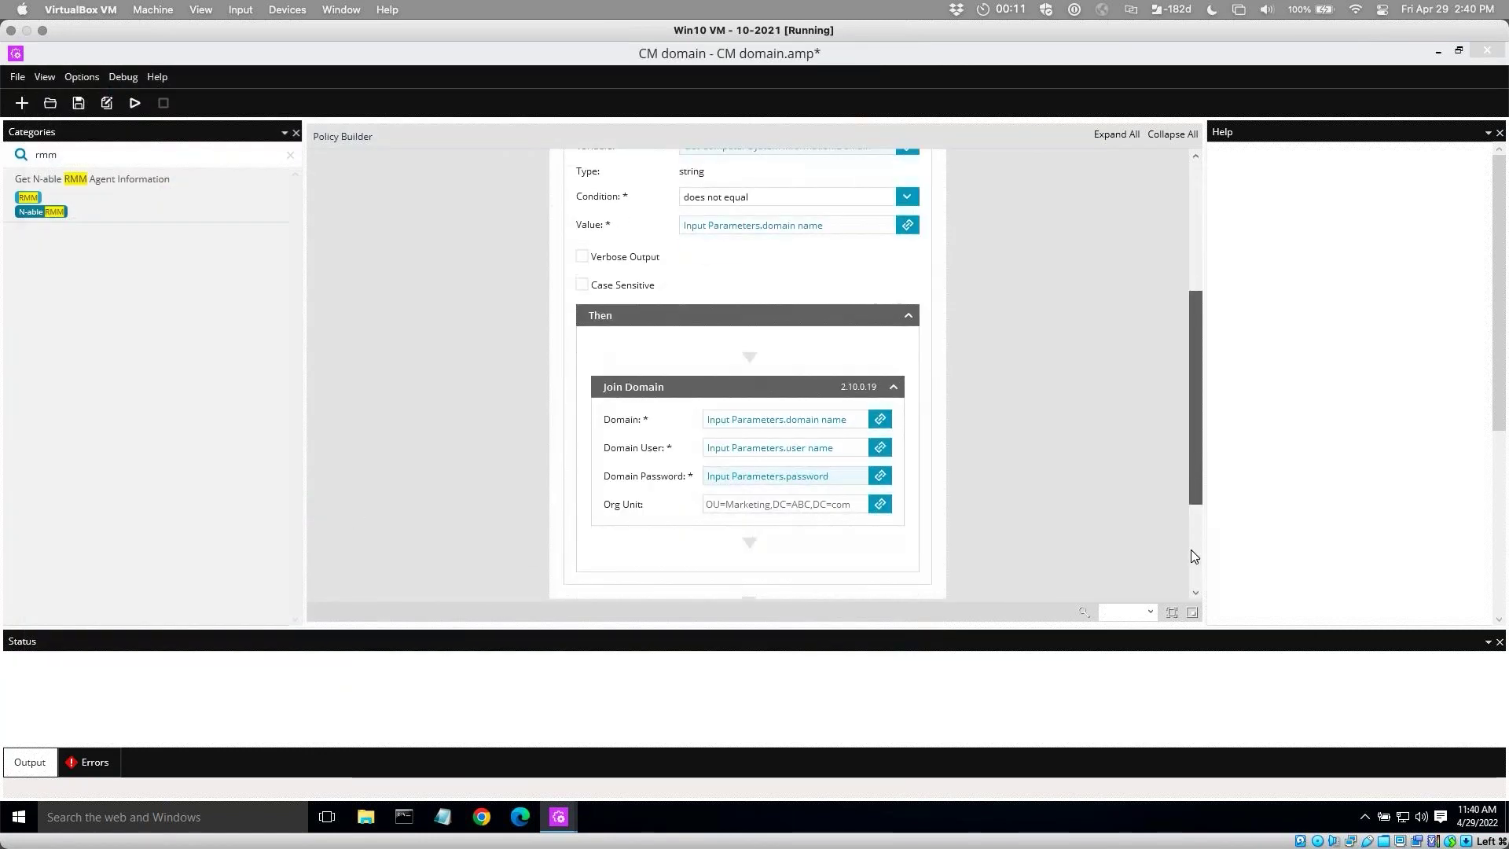
pyautogui.scroll(-3, 1191, 550)
pyautogui.moveTo(1191, 549); pyautogui.dragTo(1191, 169)
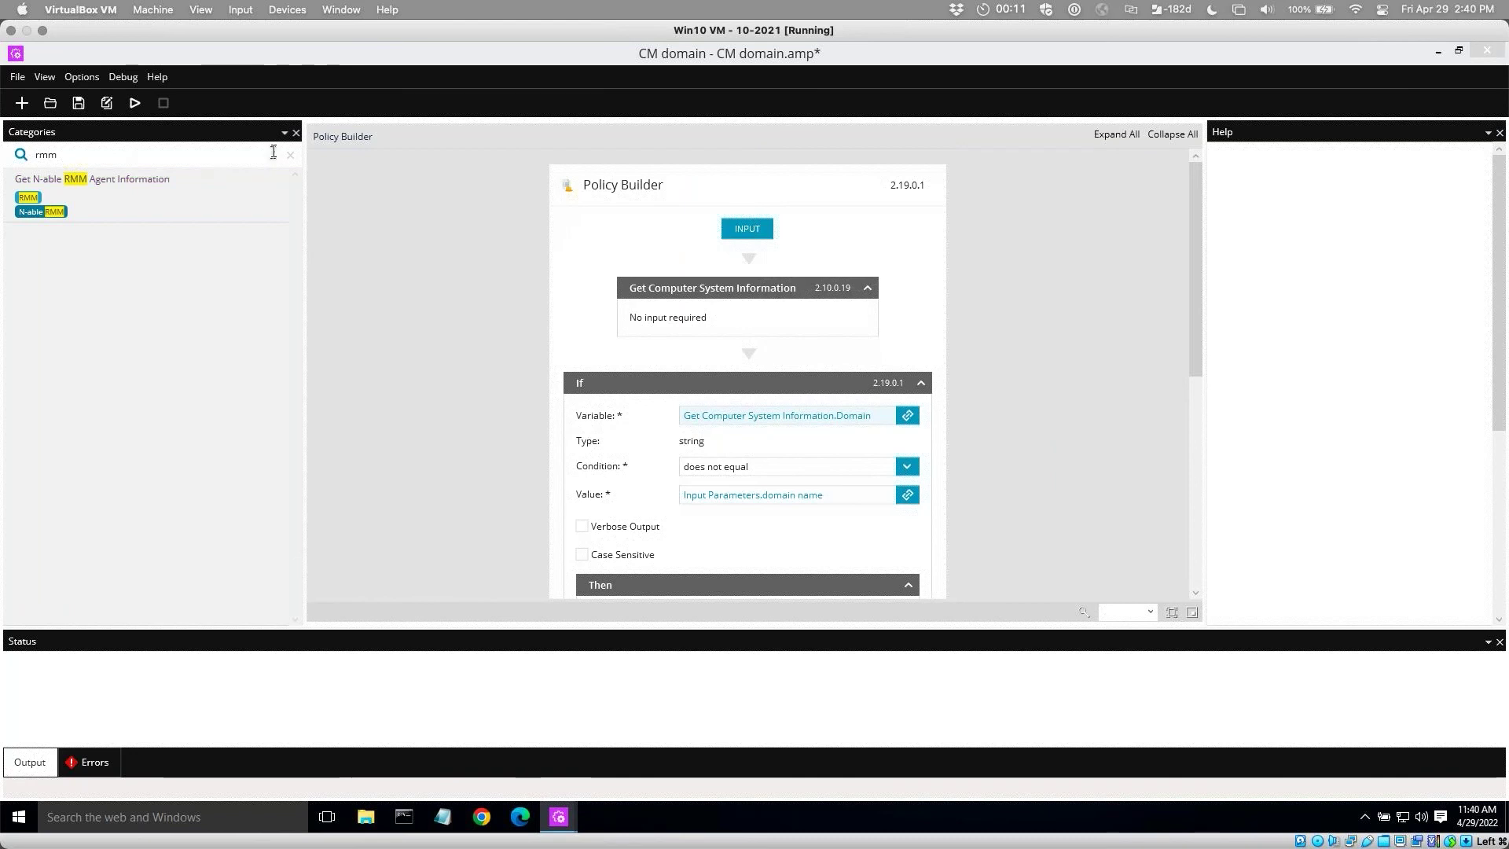
# Save the changes to CM domain and create a new policy named onboarding with the description onboard.
pyautogui.click(22, 102)
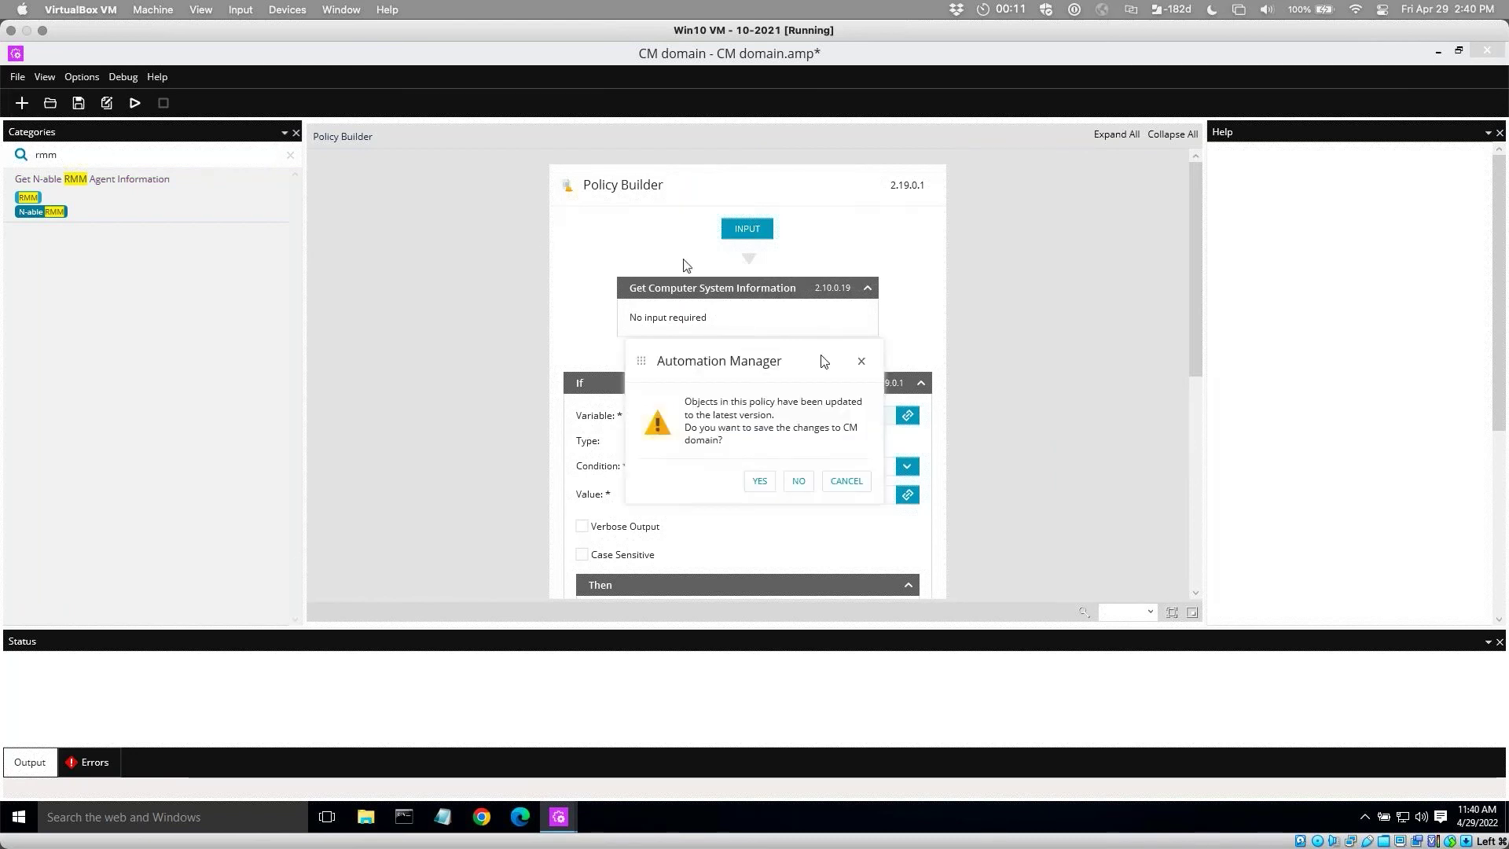
pyautogui.click(760, 481)
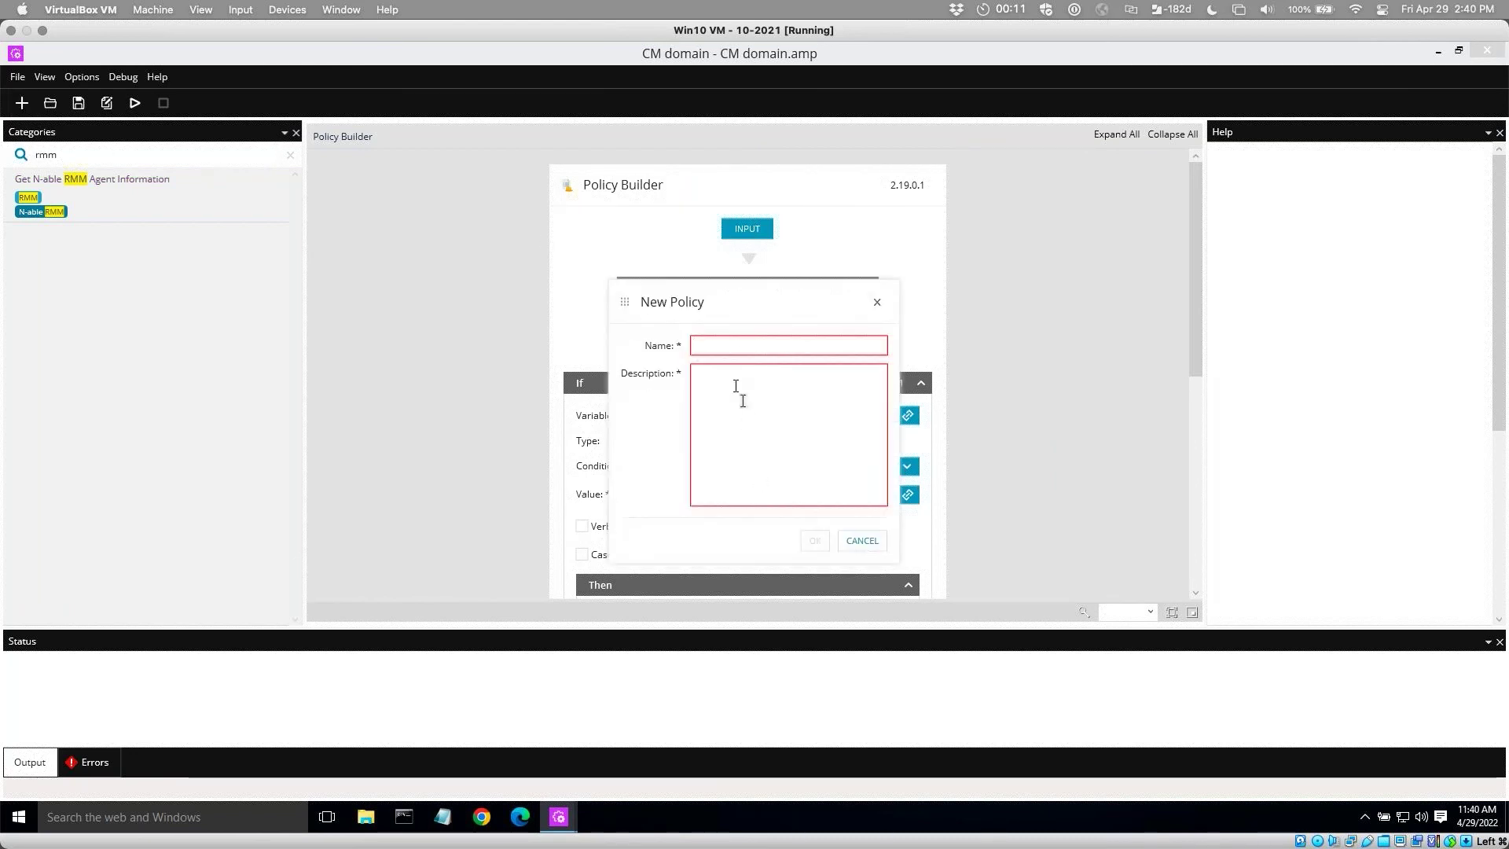
pyautogui.click(722, 347)
pyautogui.write('onboarding')
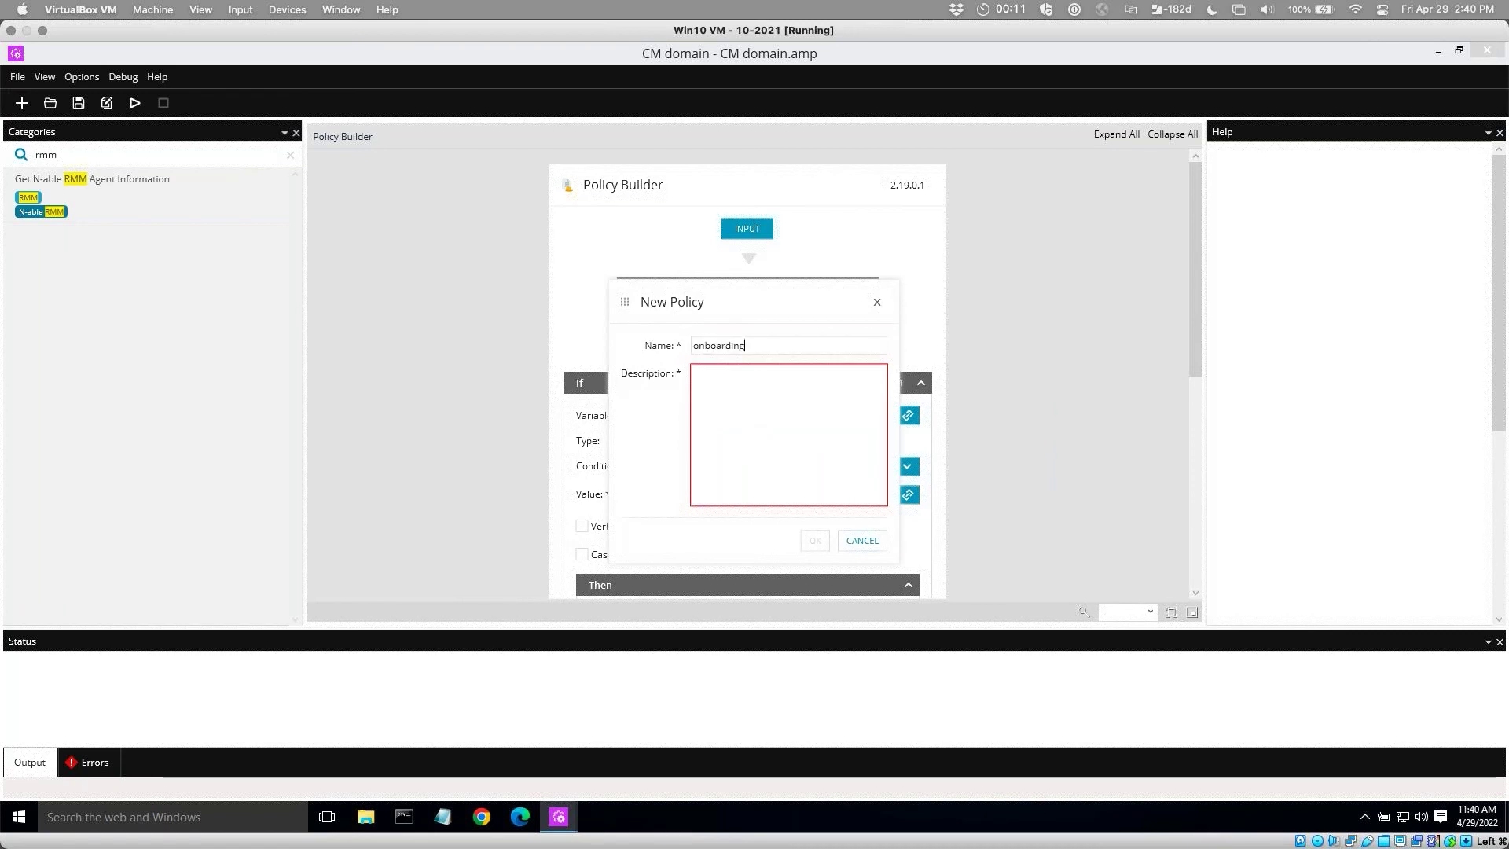
pyautogui.press('Tab')
pyautogui.write('onboard')
pyautogui.click(812, 539)
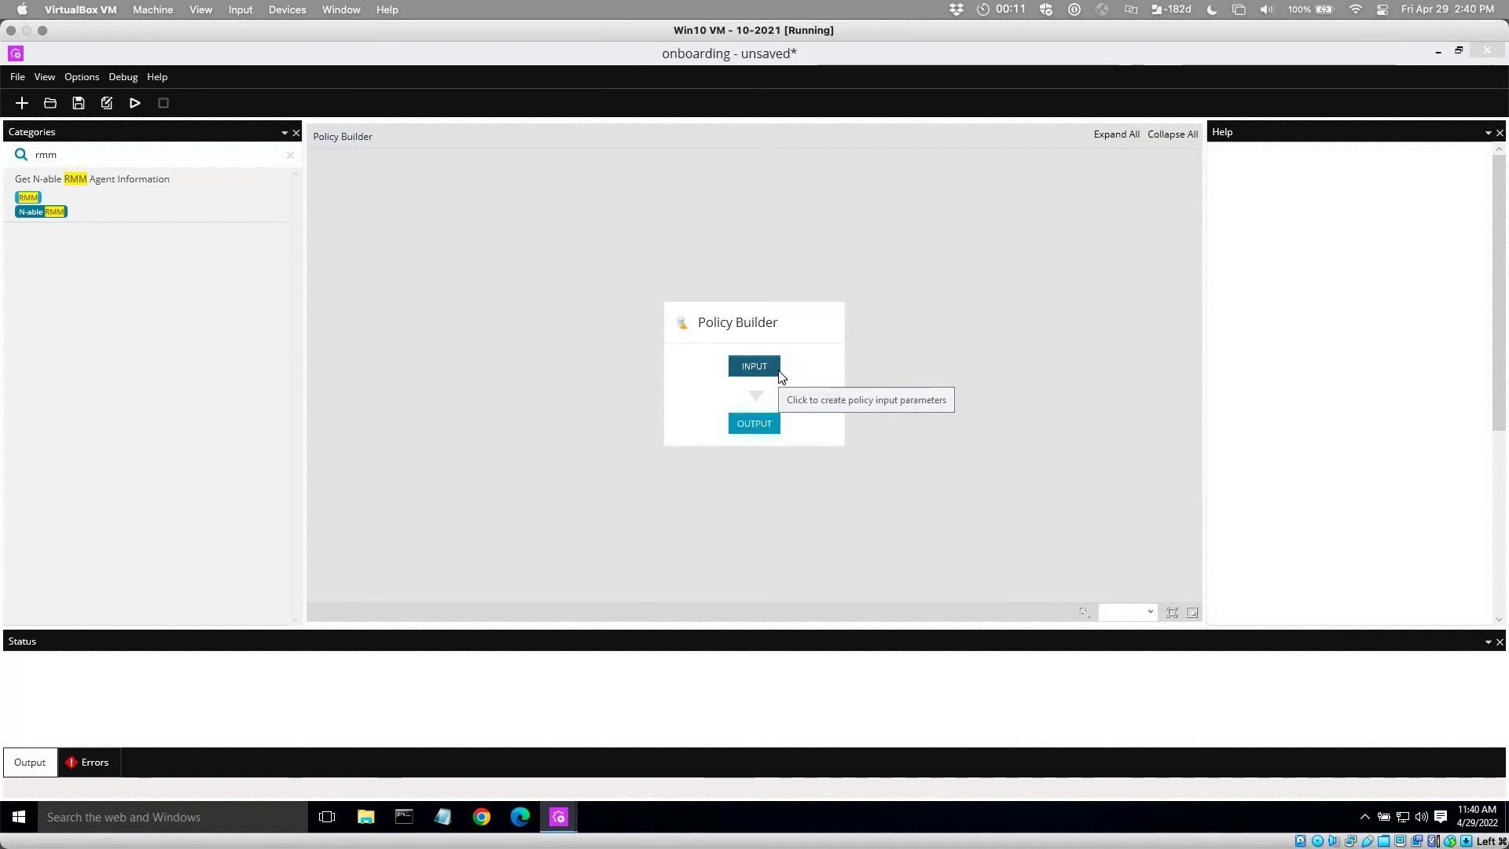
# Add a string input parameter named inUserName to the onboarding policy, displayed as User Name with the value MSPAdmin.
pyautogui.click(767, 371)
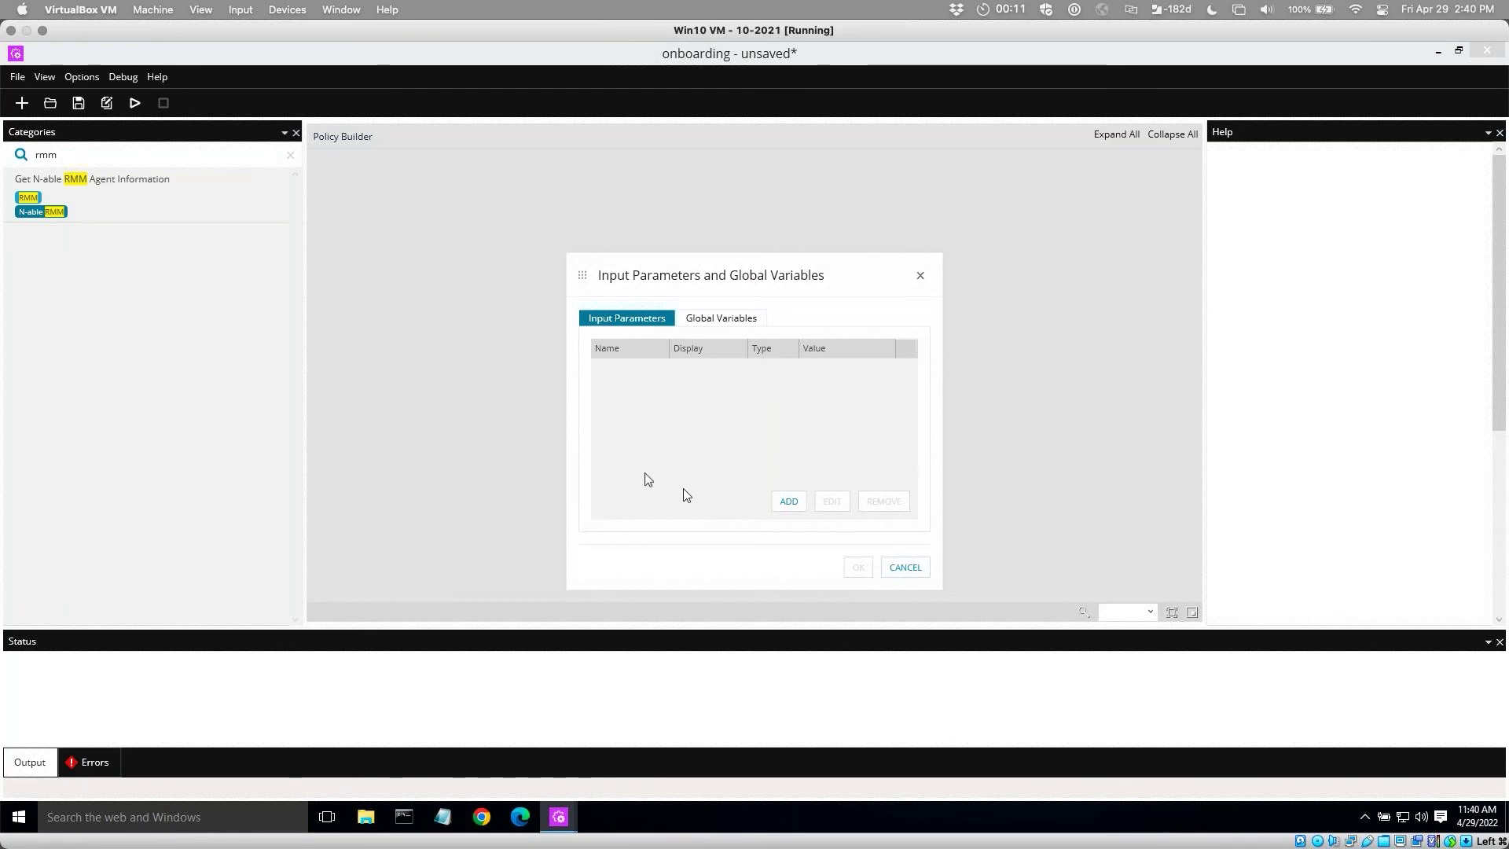
pyautogui.click(788, 501)
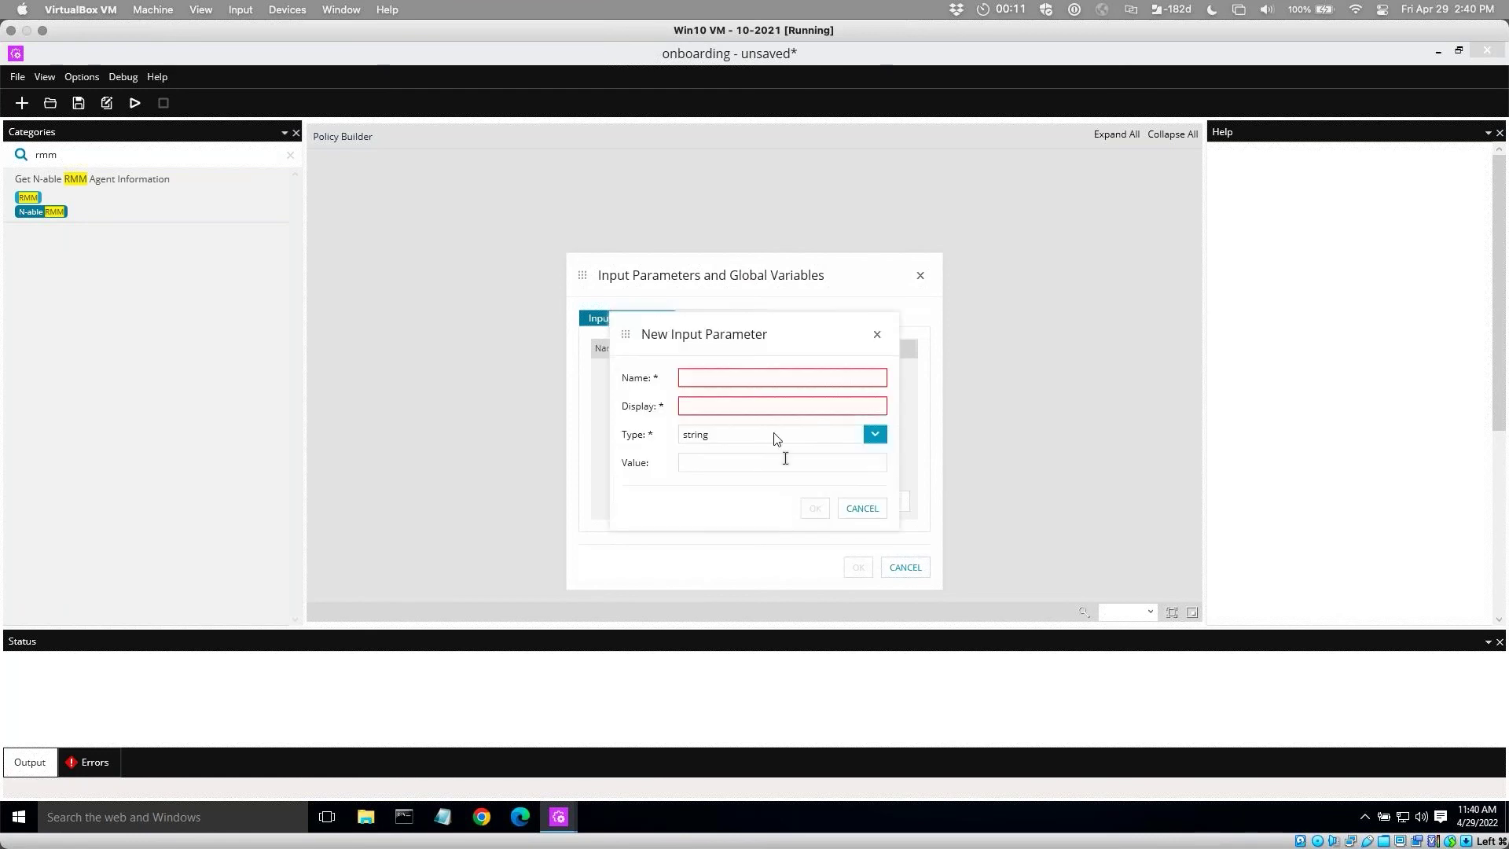
pyautogui.click(707, 379)
pyautogui.write('inU')
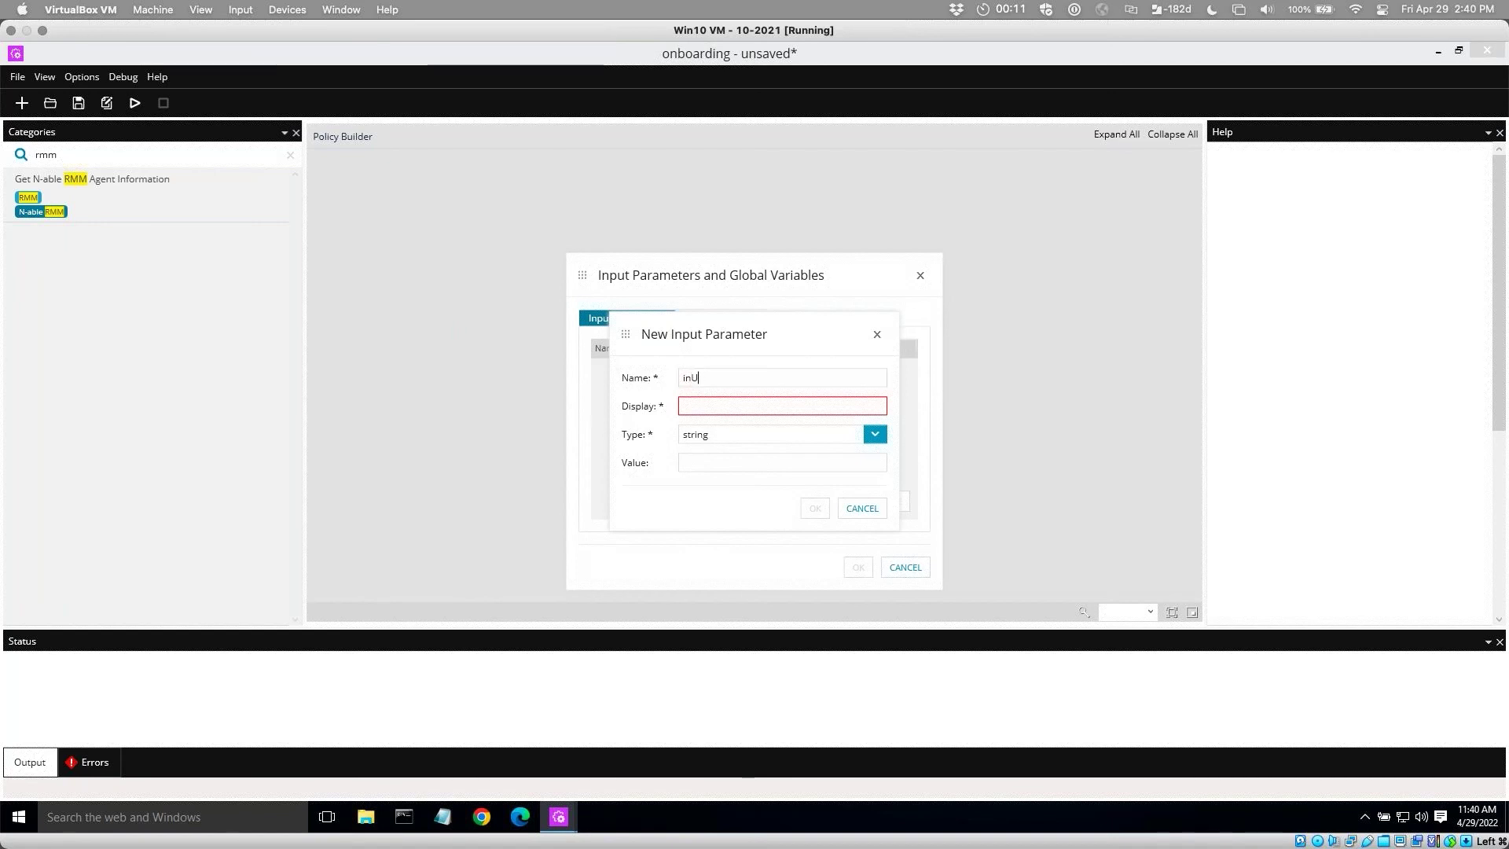
pyautogui.write('serName')
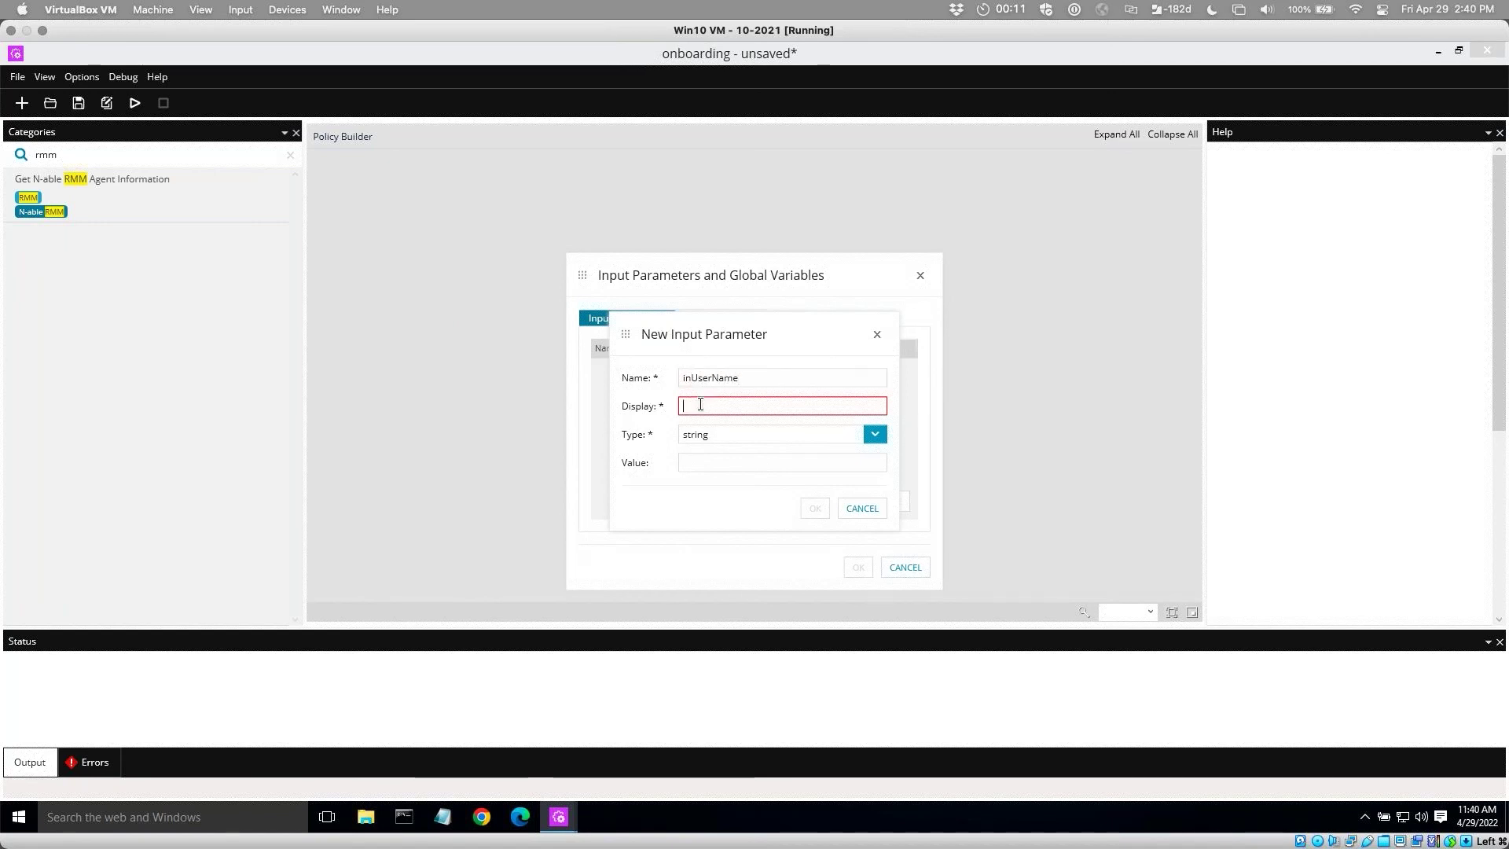
pyautogui.write('User Name')
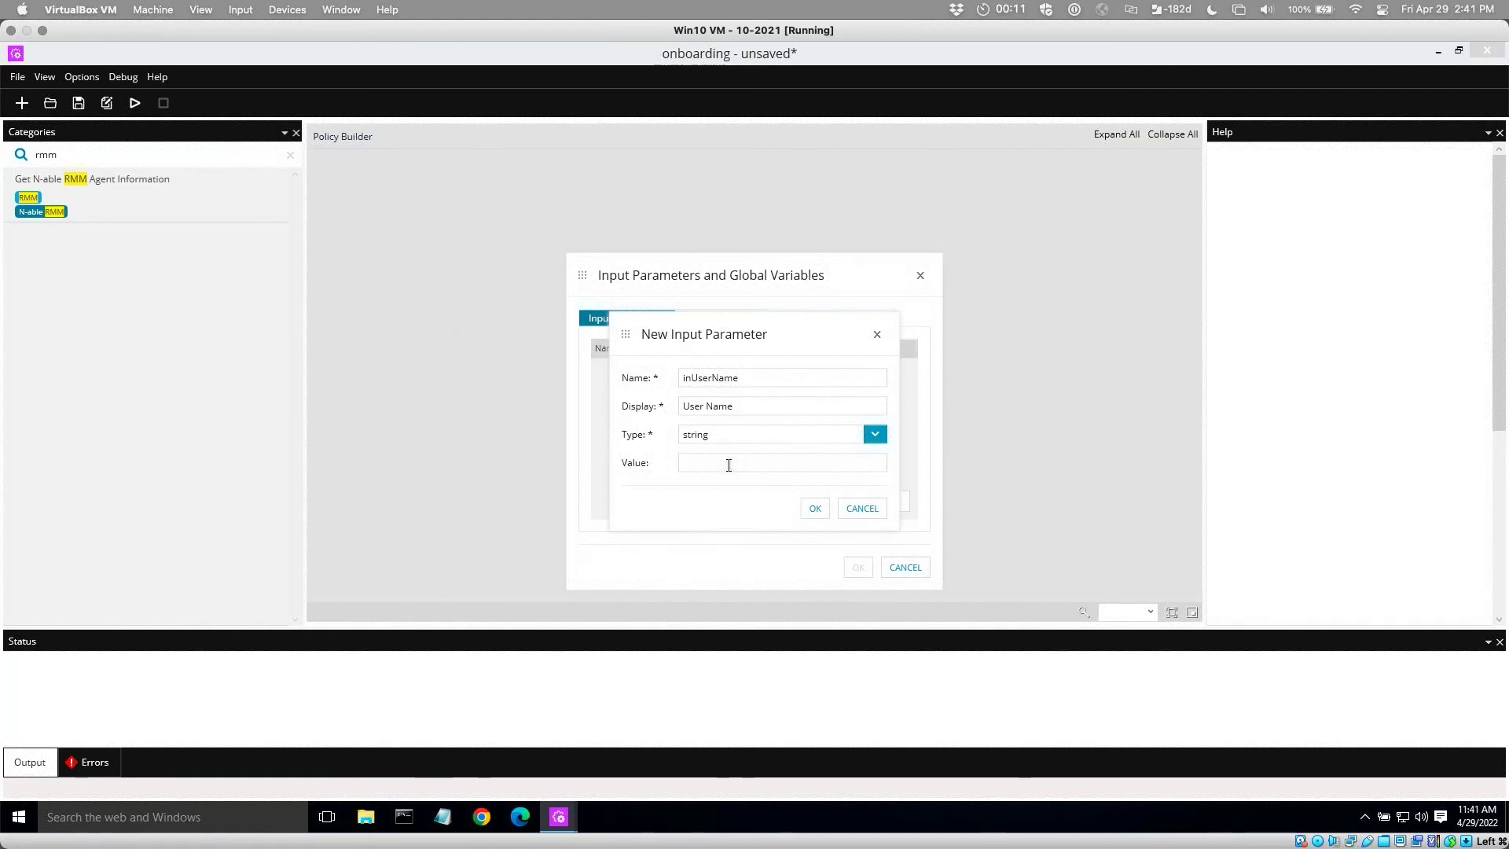
pyautogui.write('MSPAdmin')
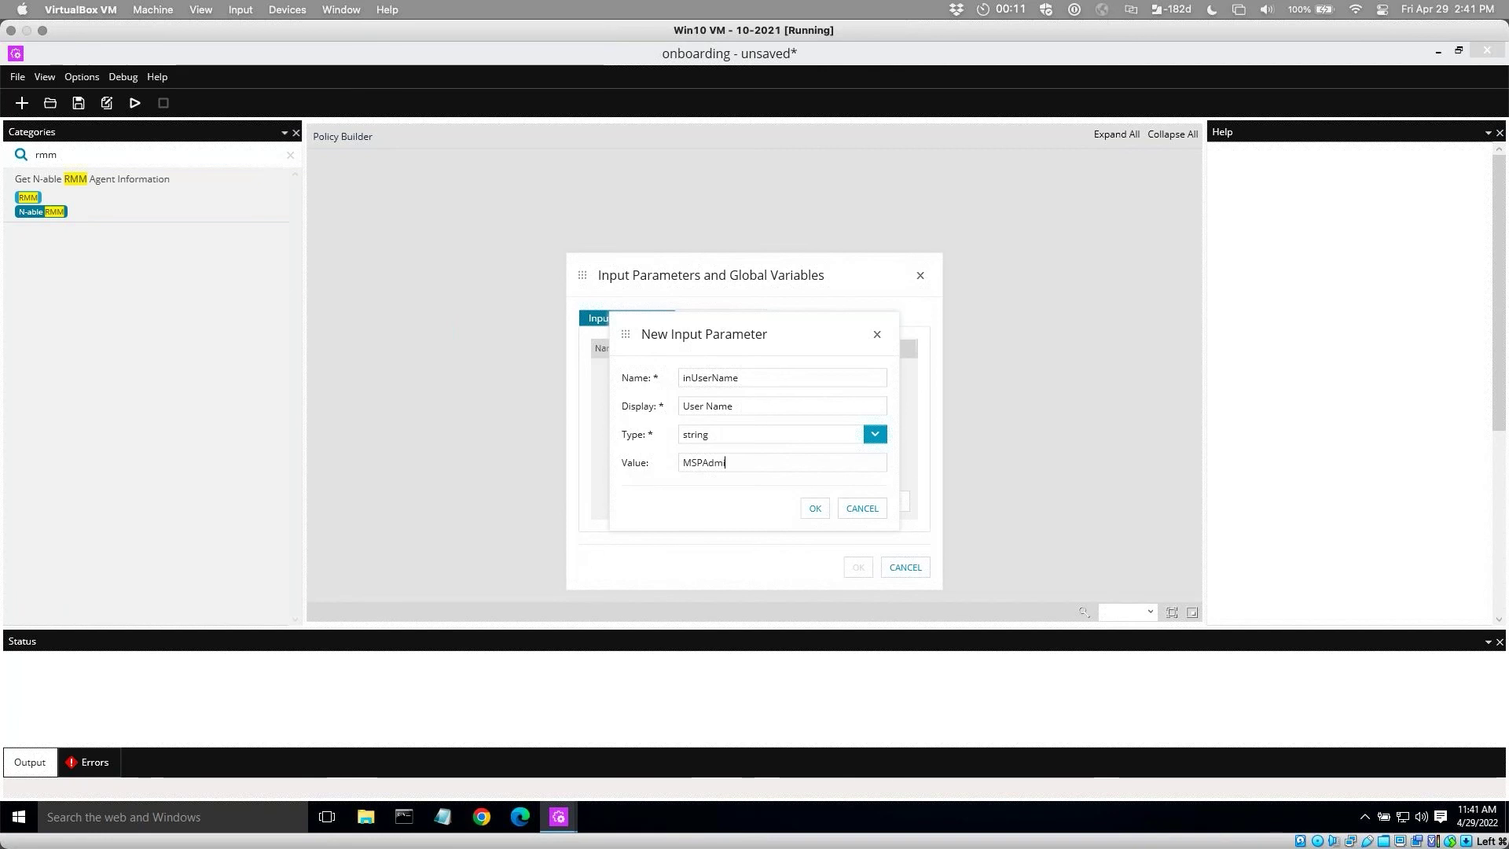
pyautogui.click(814, 510)
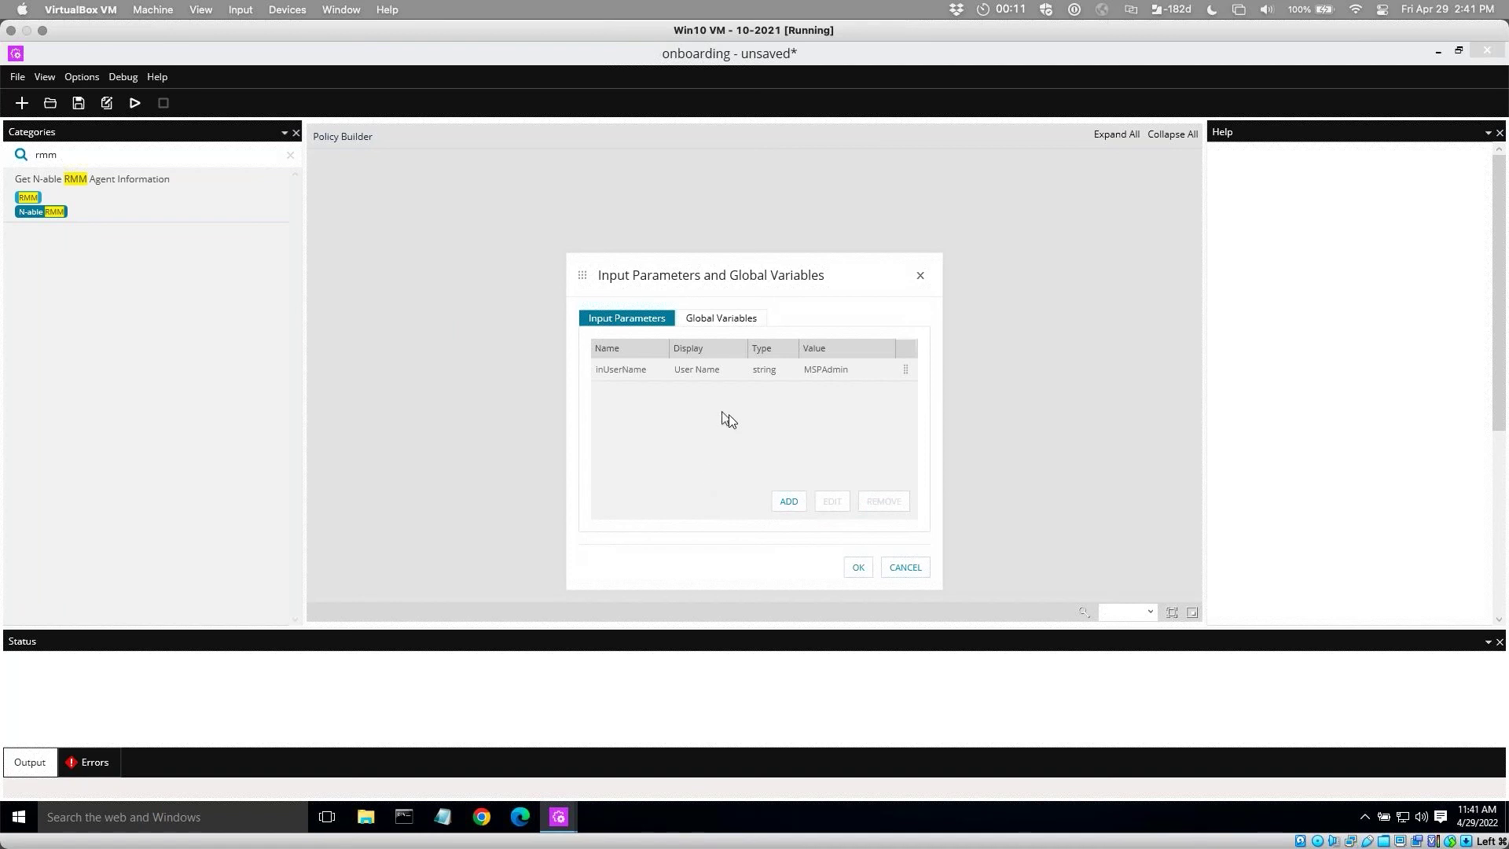
# Add an input parameter named inPassword, displayed as Admin Password, with the password type, and accept the policy's input parameters.
pyautogui.click(787, 503)
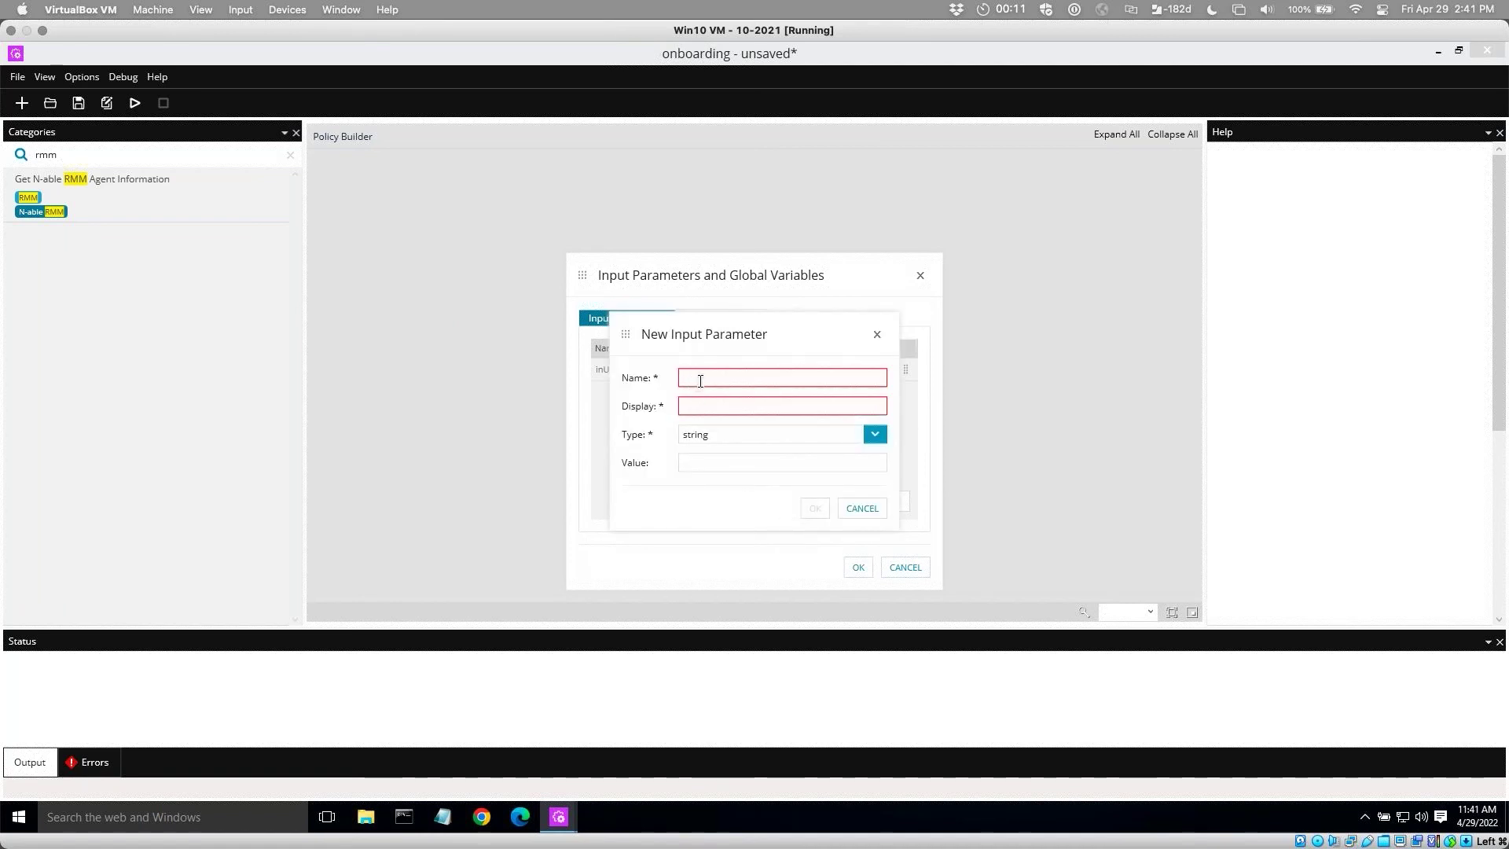
pyautogui.write('inPassword')
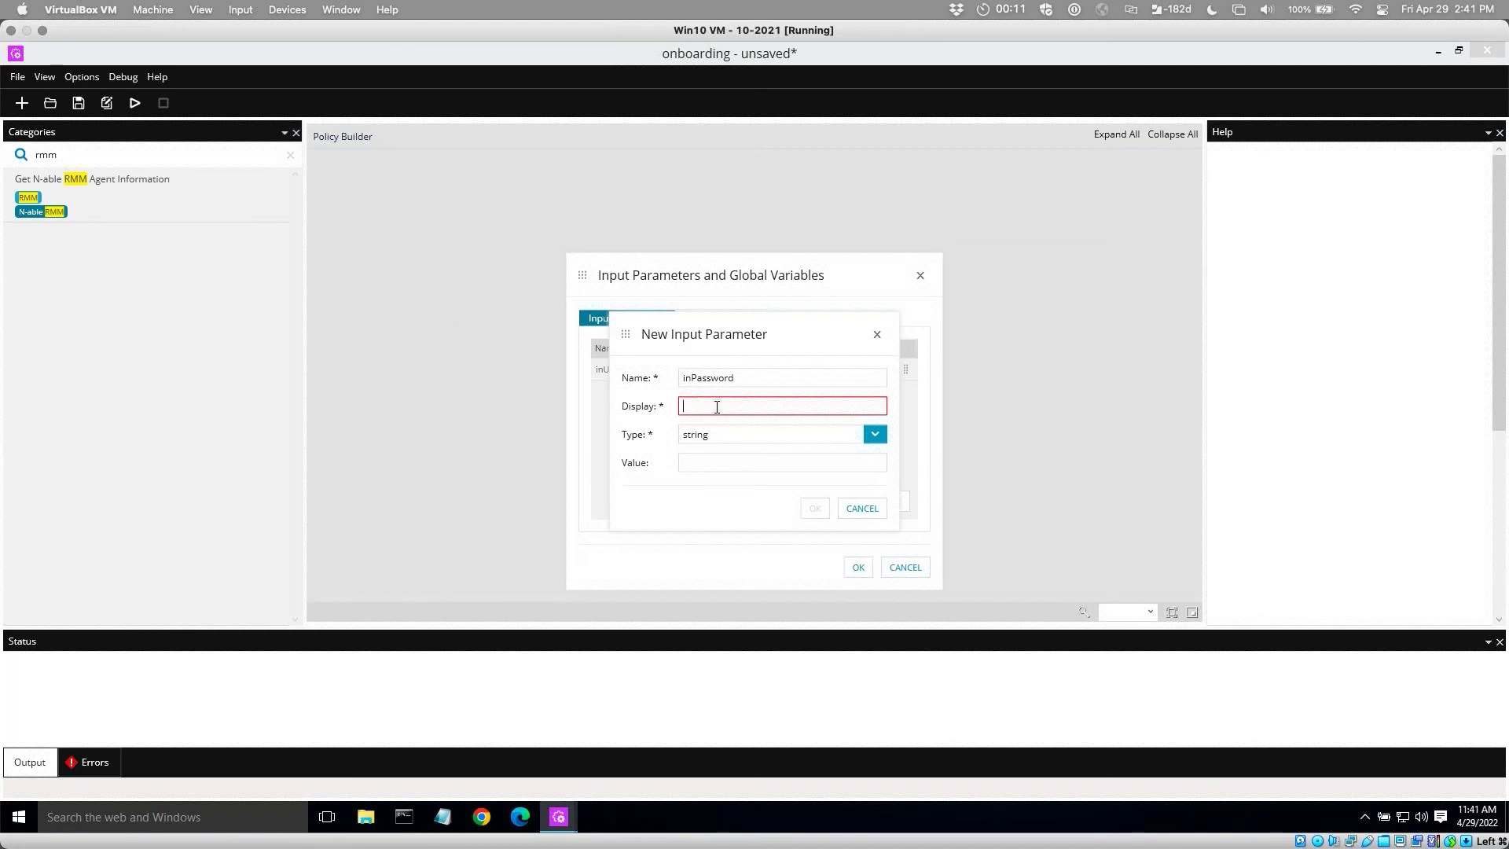
pyautogui.write('Admin Password')
pyautogui.click(876, 432)
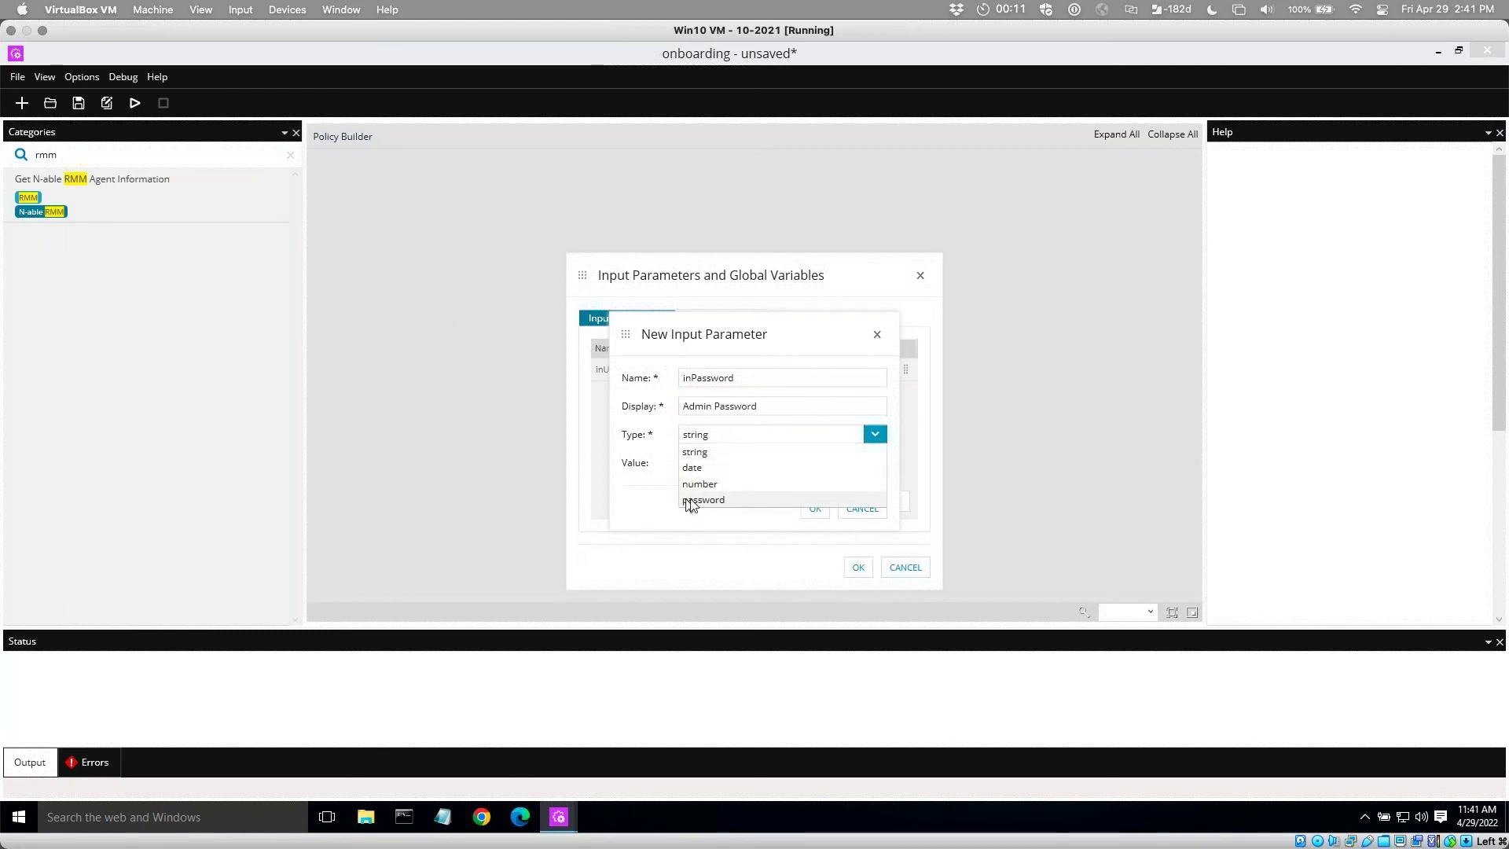
pyautogui.click(724, 500)
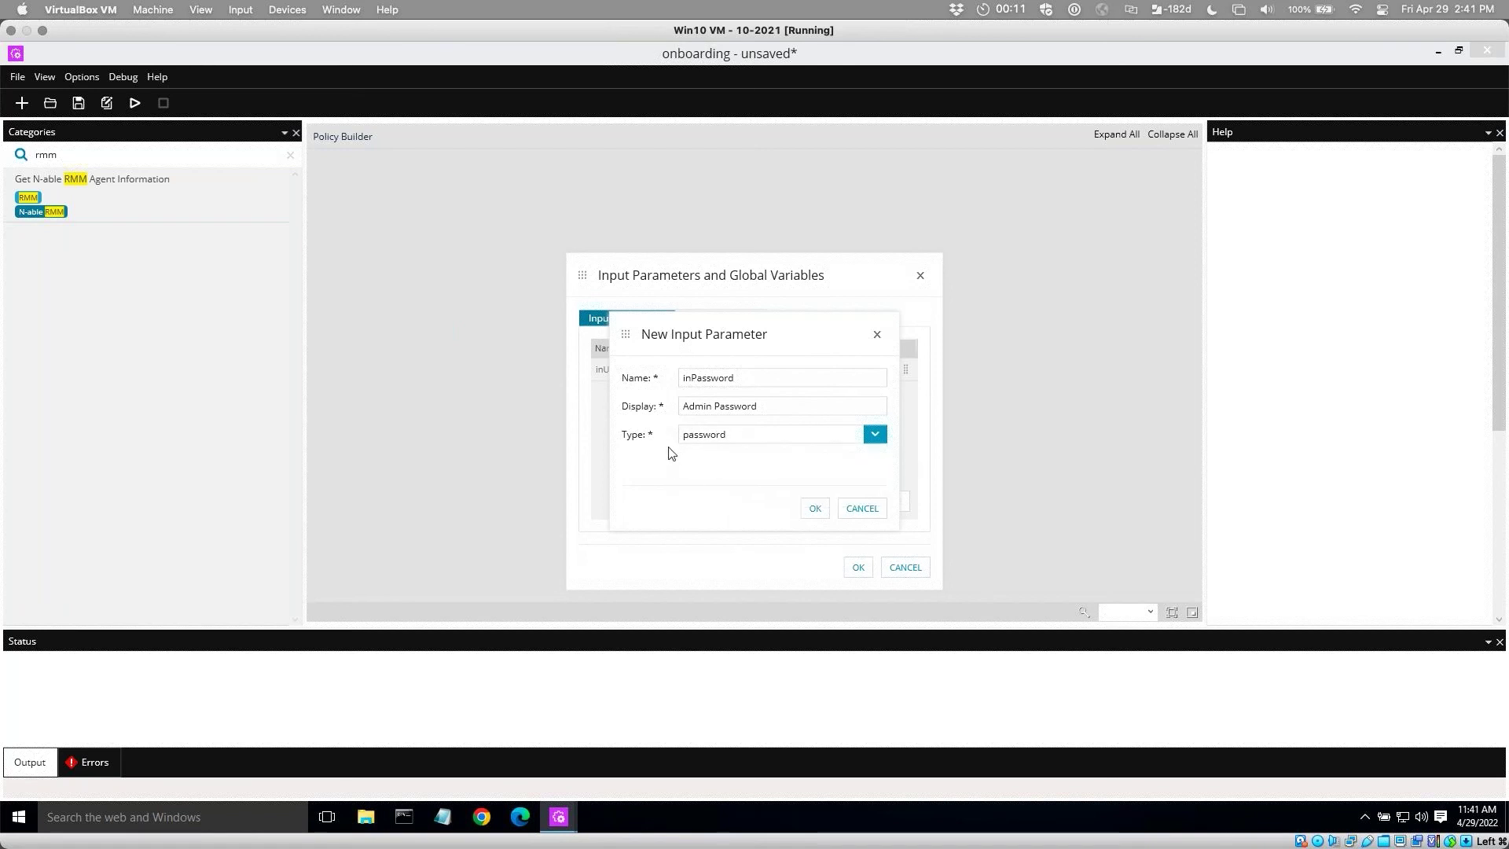
pyautogui.click(814, 509)
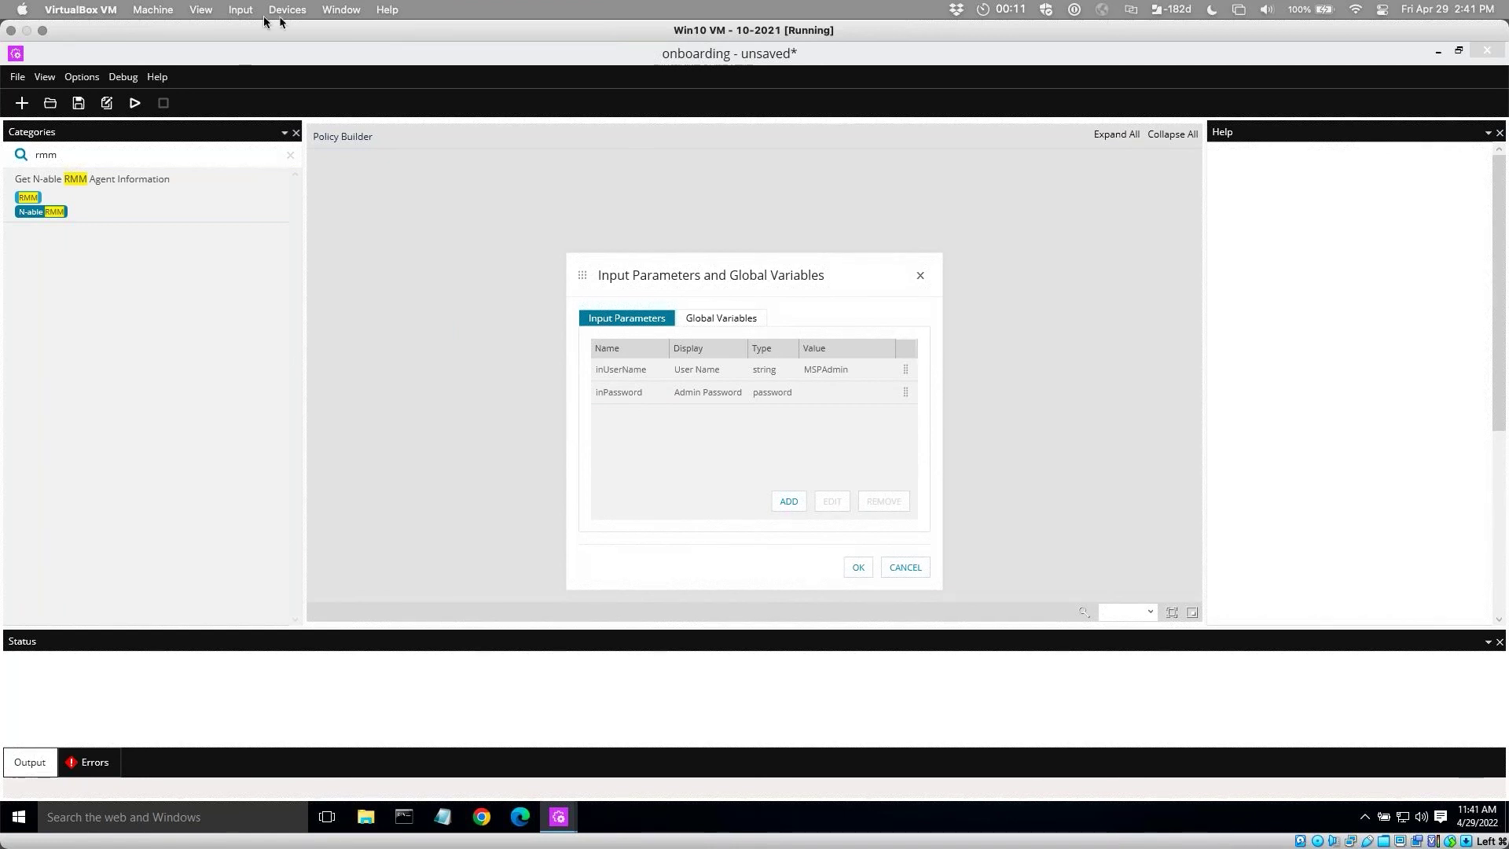
pyautogui.click(858, 567)
# Find the Local User Exists object by searching for exists and add it between the policy's input and output.
pyautogui.click(290, 154)
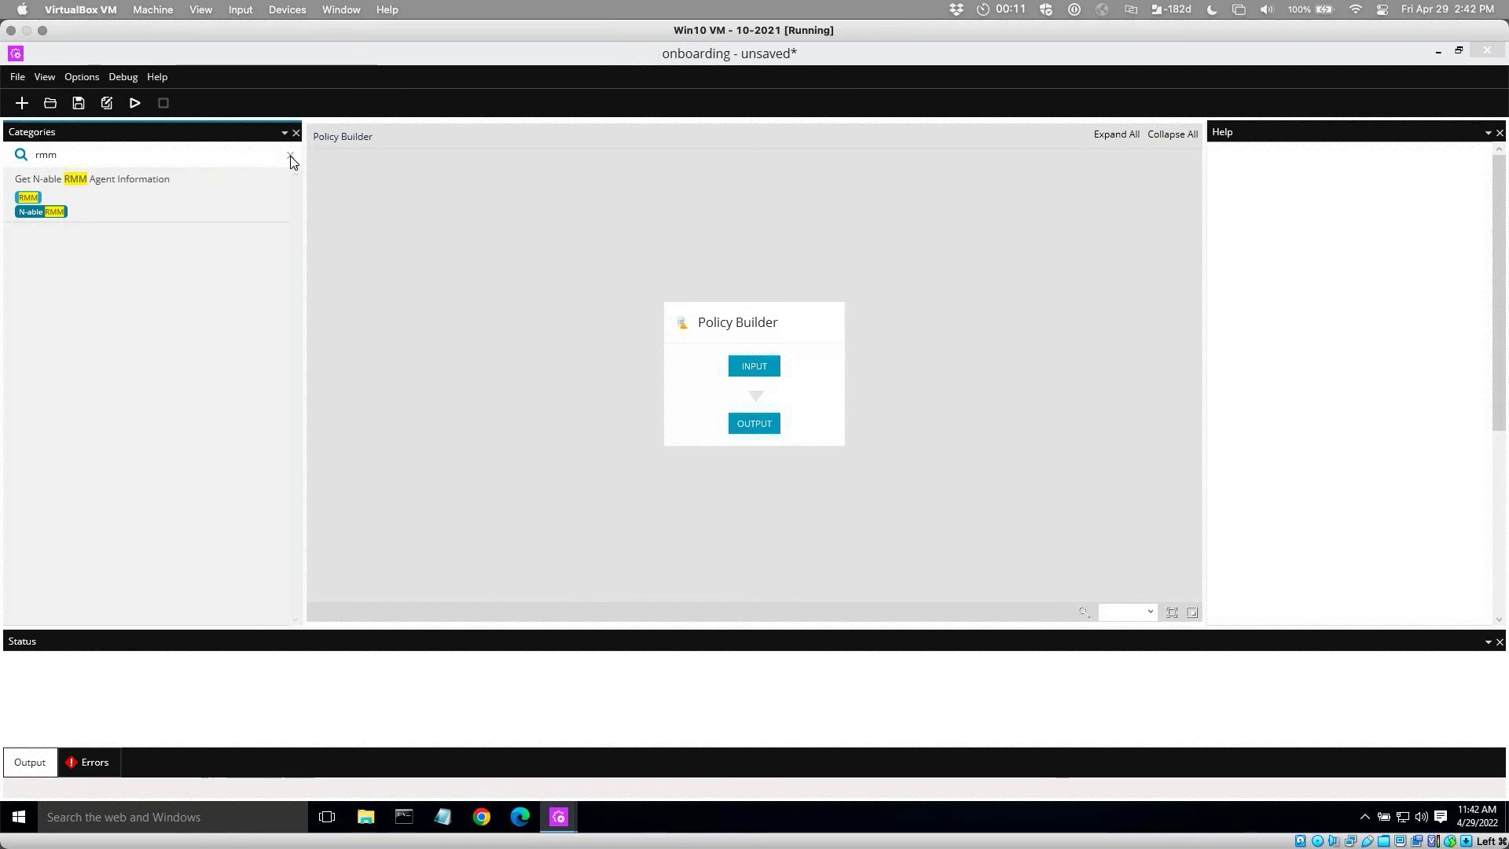
pyautogui.click(88, 156)
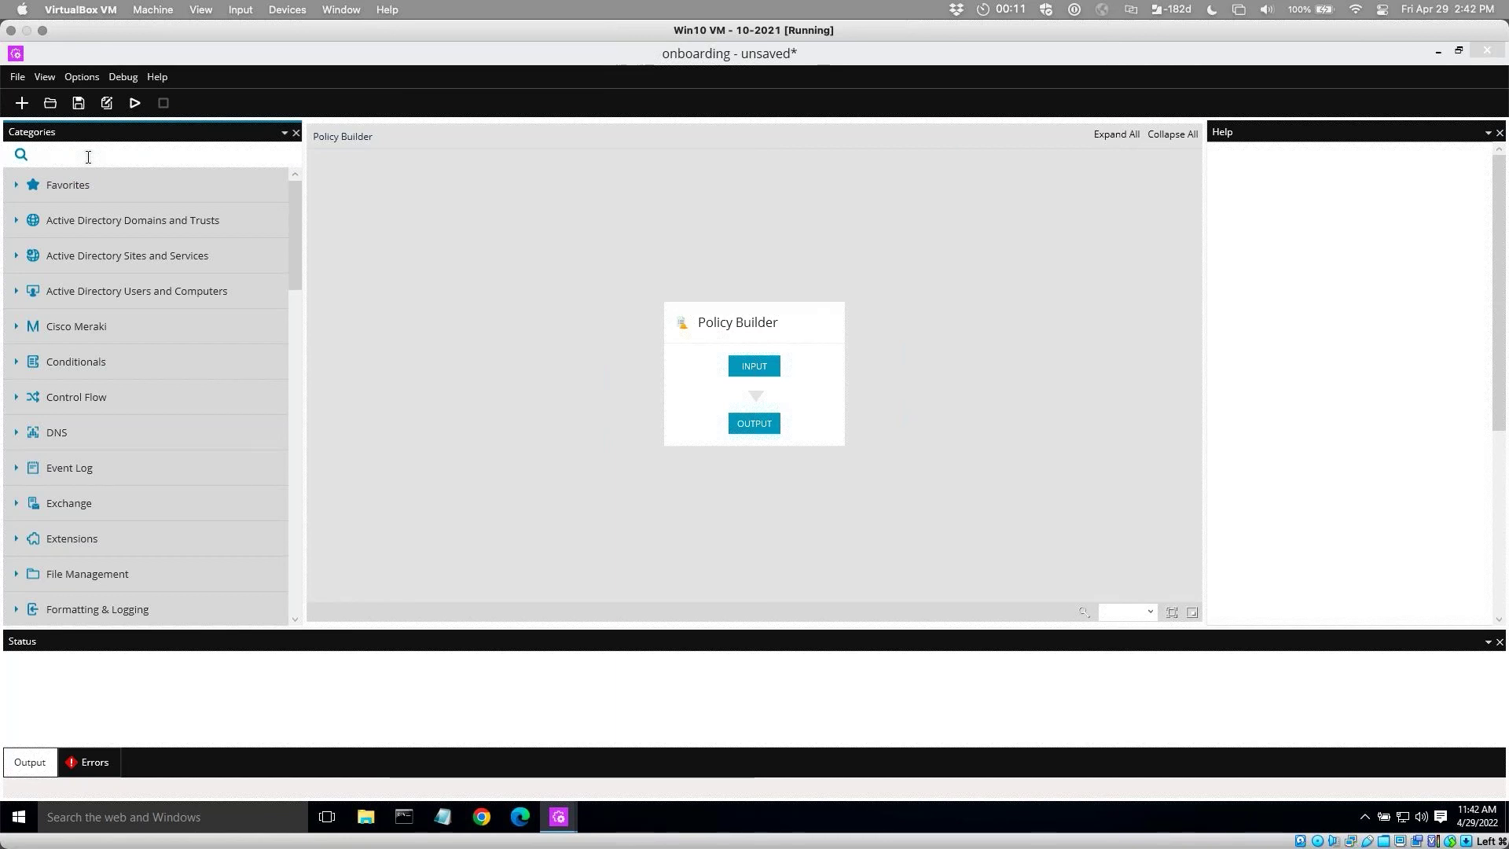
pyautogui.write('ex')
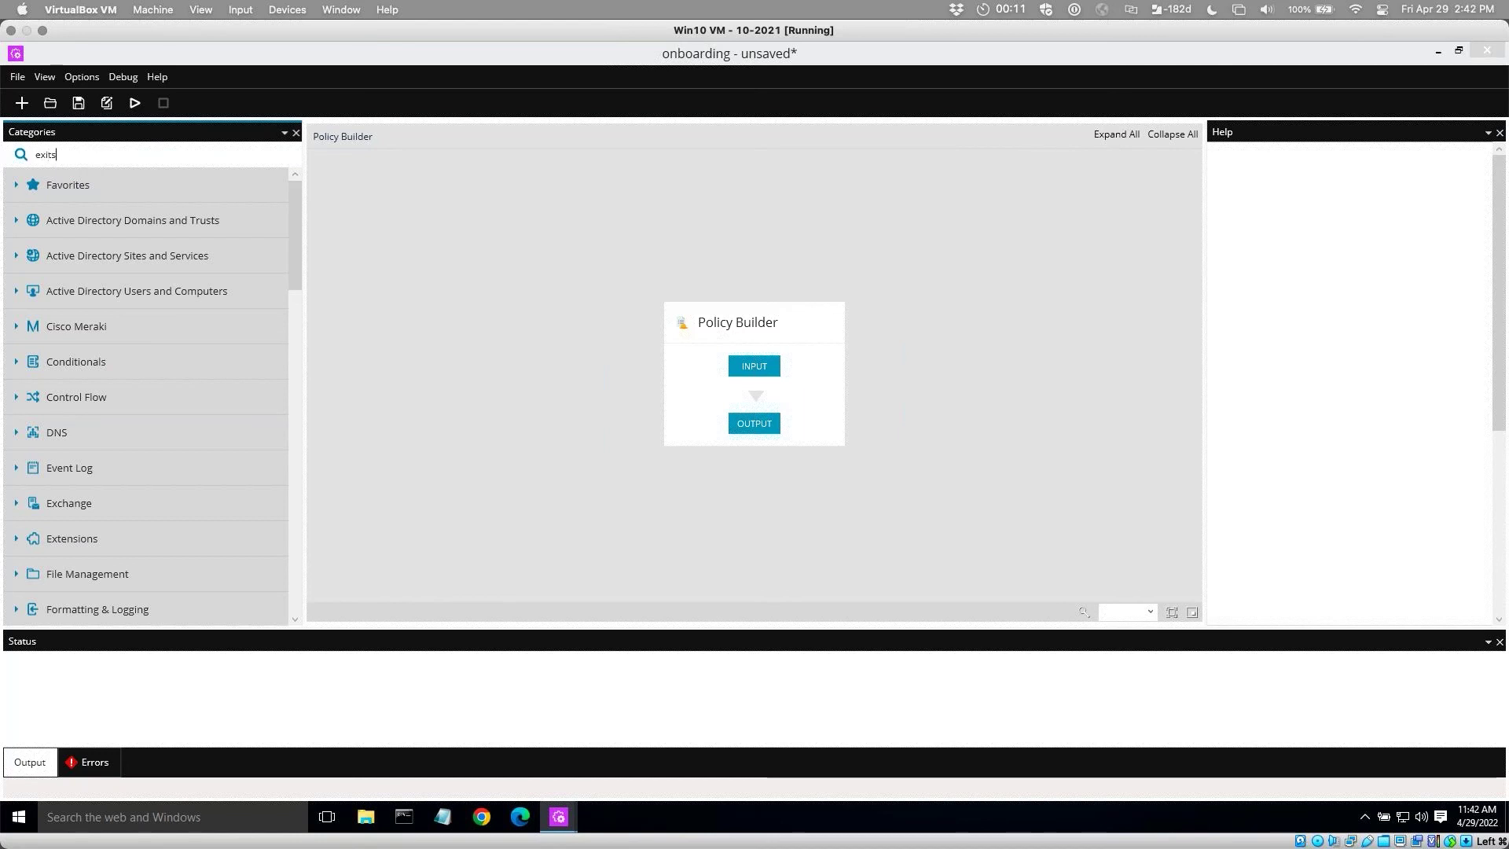
pyautogui.write('its')
pyautogui.press('BackSpace')
pyautogui.press('BackSpace')
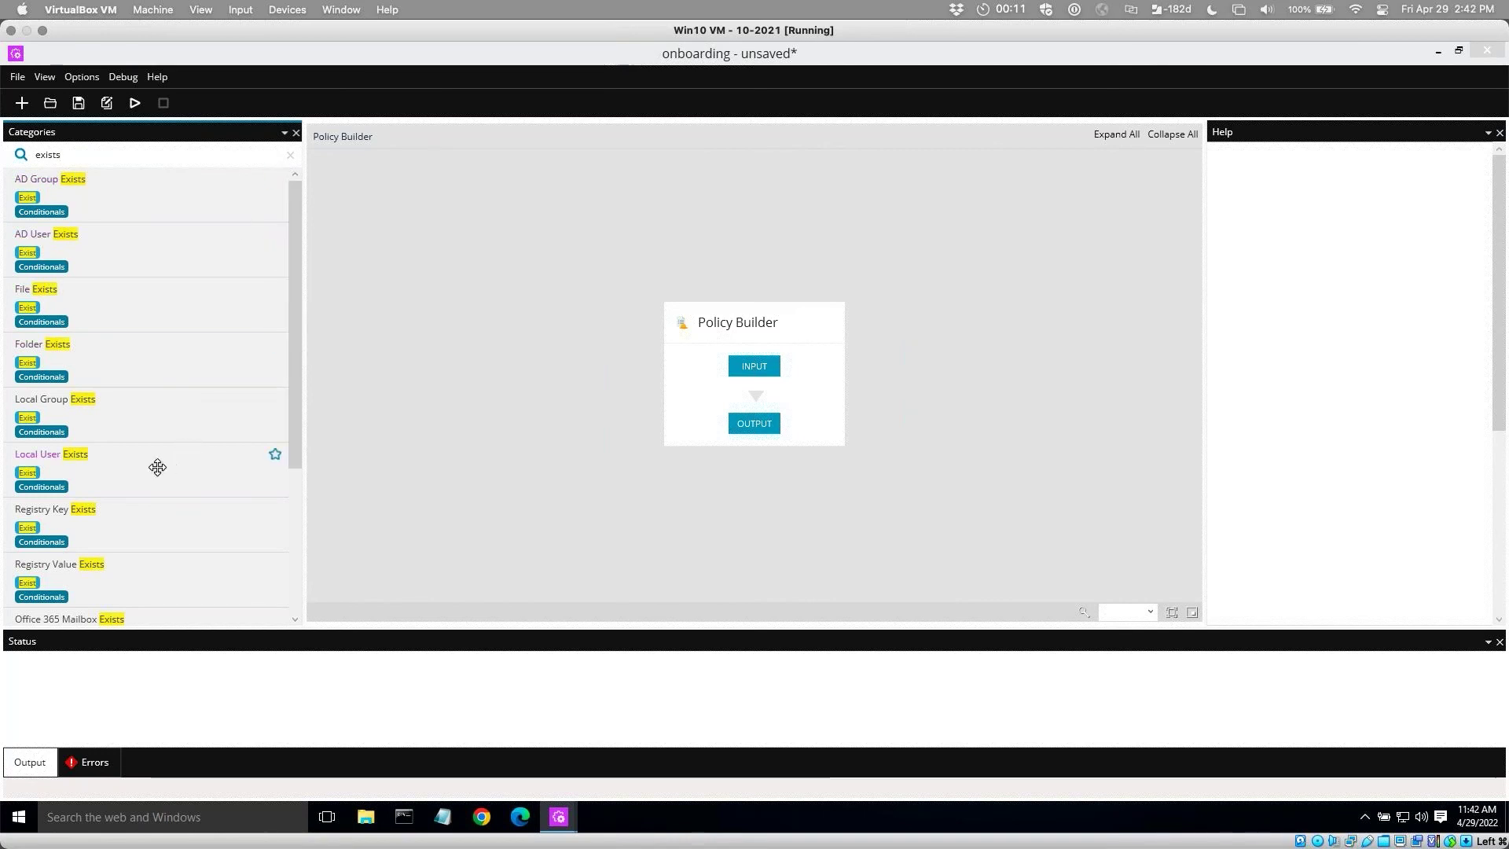
pyautogui.moveTo(118, 463); pyautogui.dragTo(797, 397)
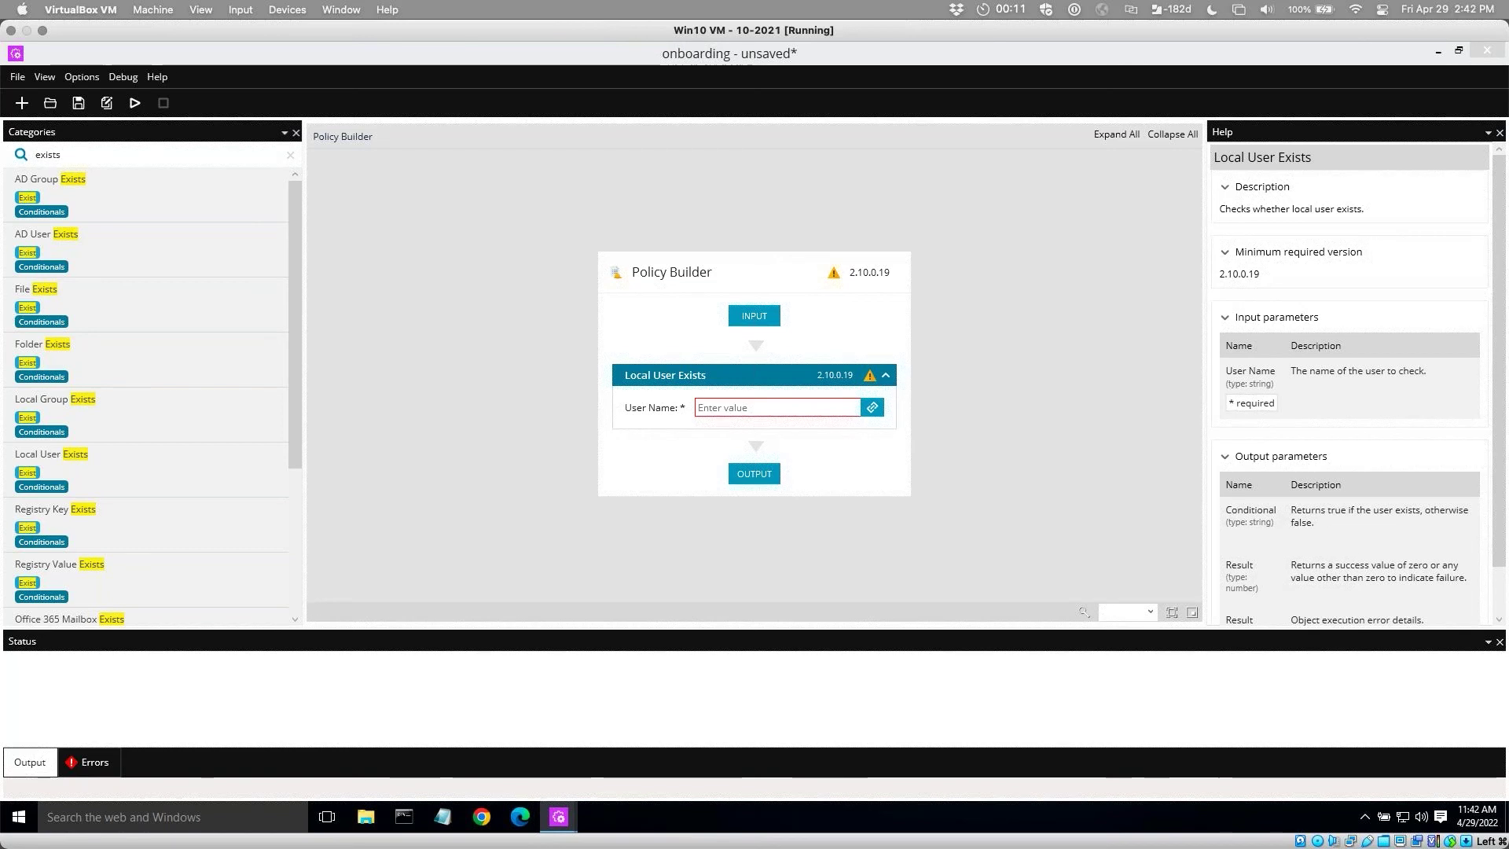
# Link the User Name of Local User Exists to the User Name input parameter.
pyautogui.click(872, 407)
pyautogui.click(694, 307)
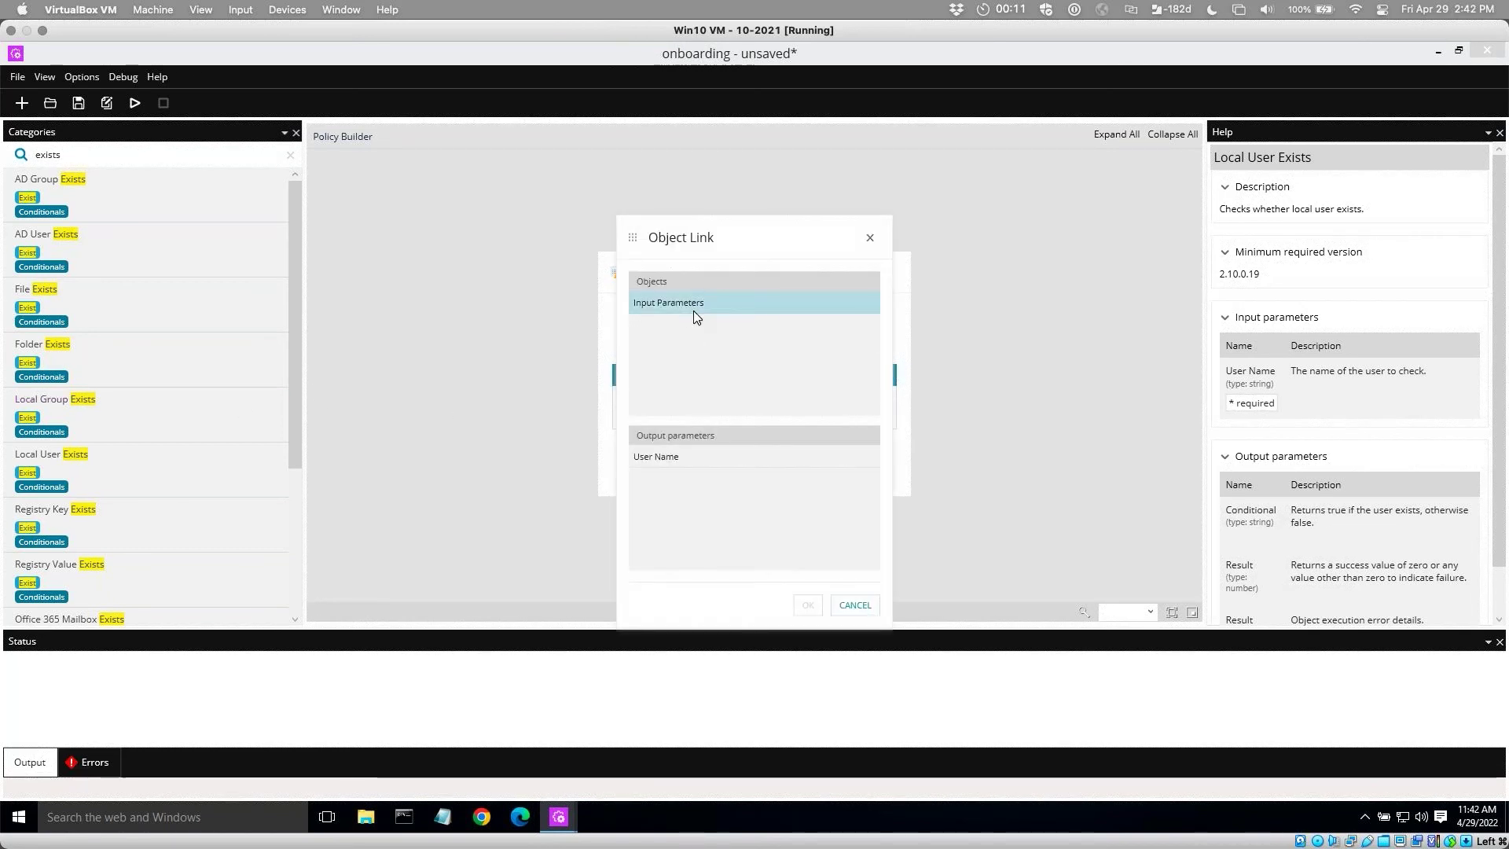
pyautogui.click(664, 456)
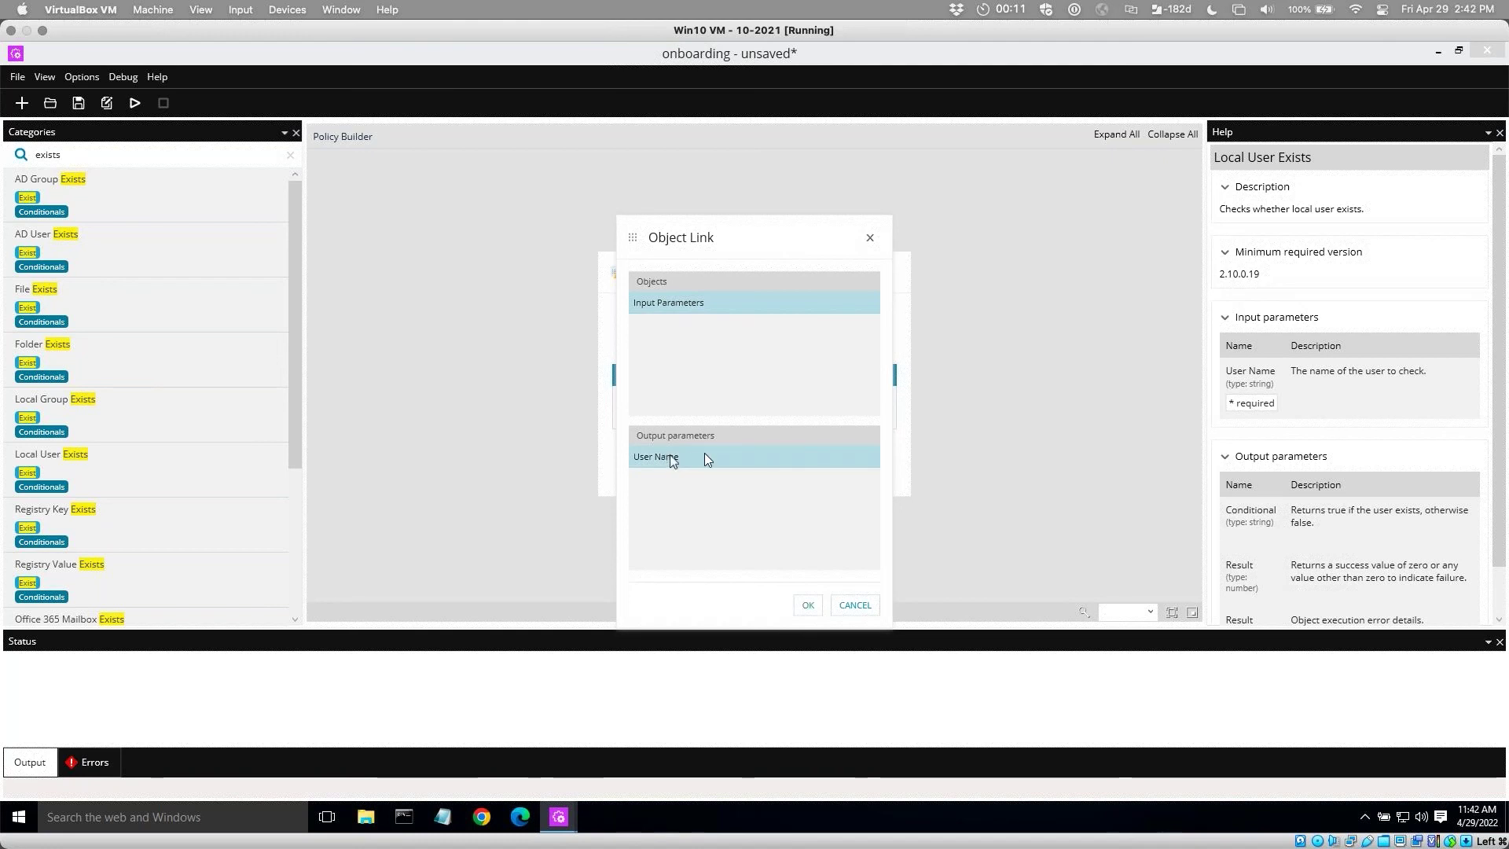
pyautogui.click(809, 606)
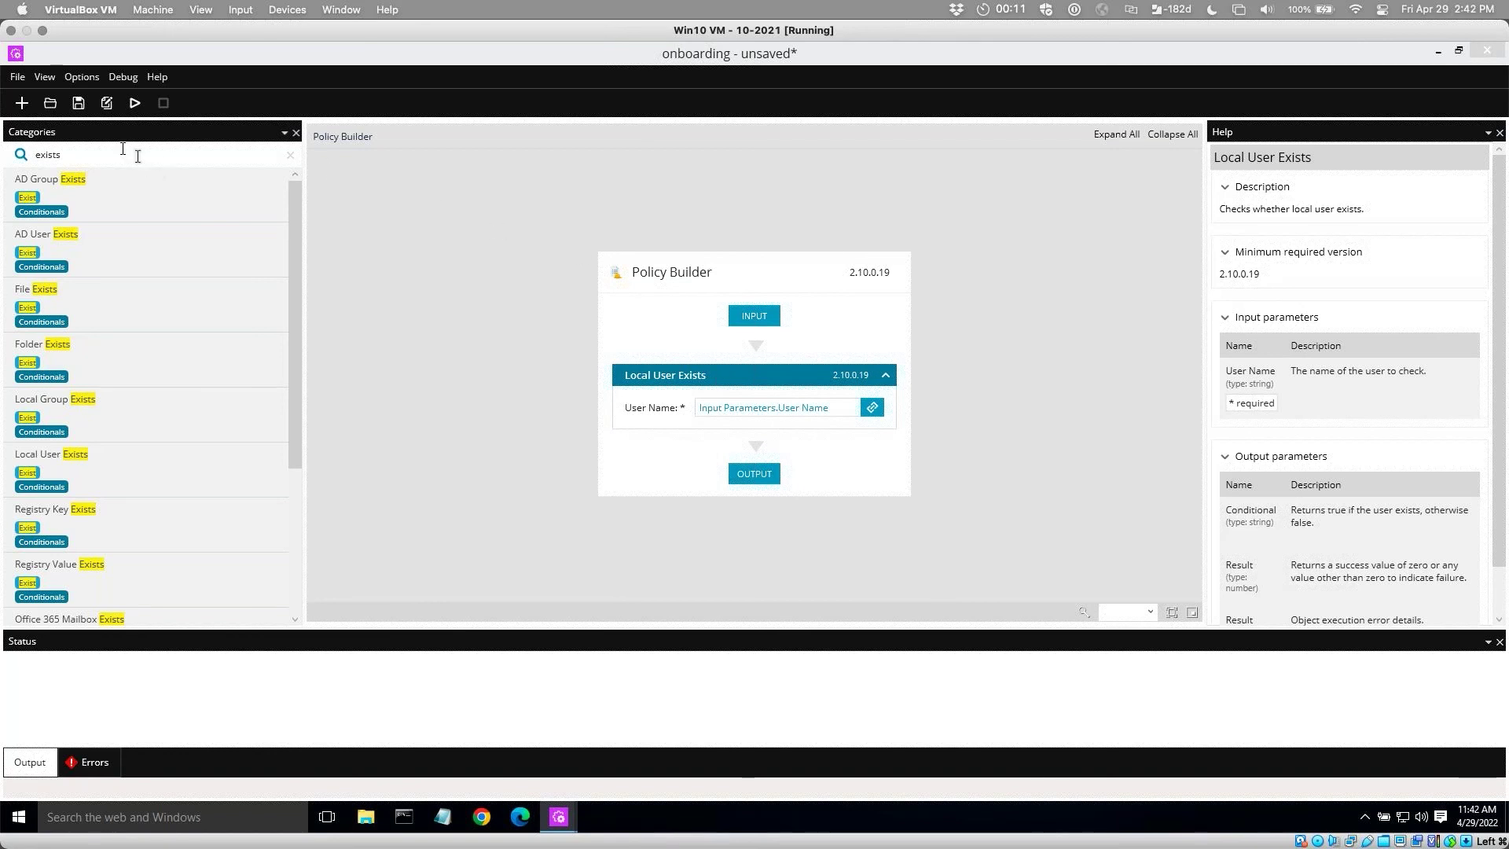
# Add an If object from the favorites after Local User Exists and link its variable to Local User Exists.Conditional.
pyautogui.click(290, 154)
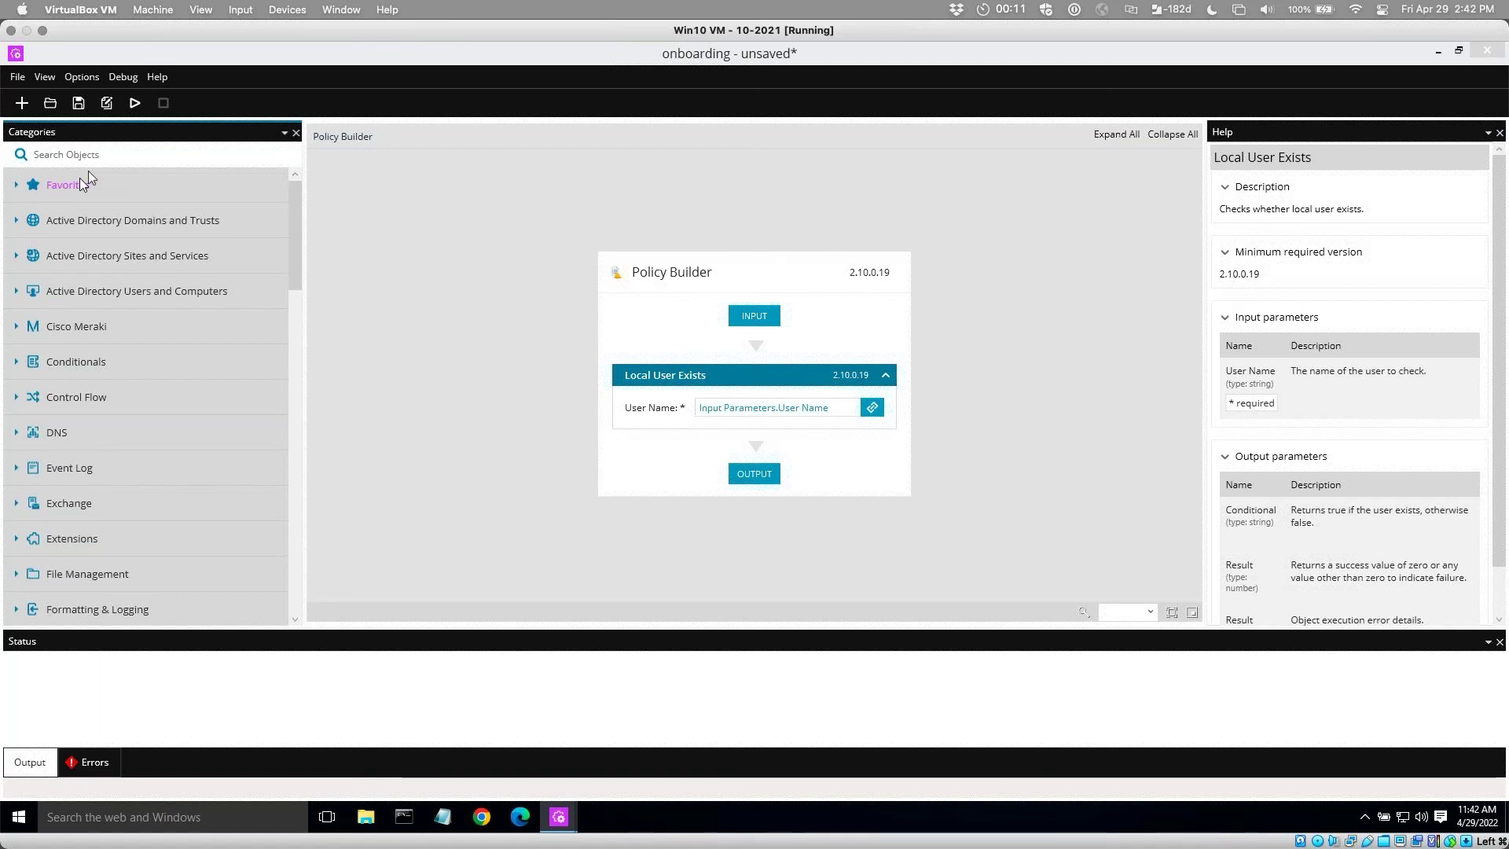
pyautogui.click(17, 185)
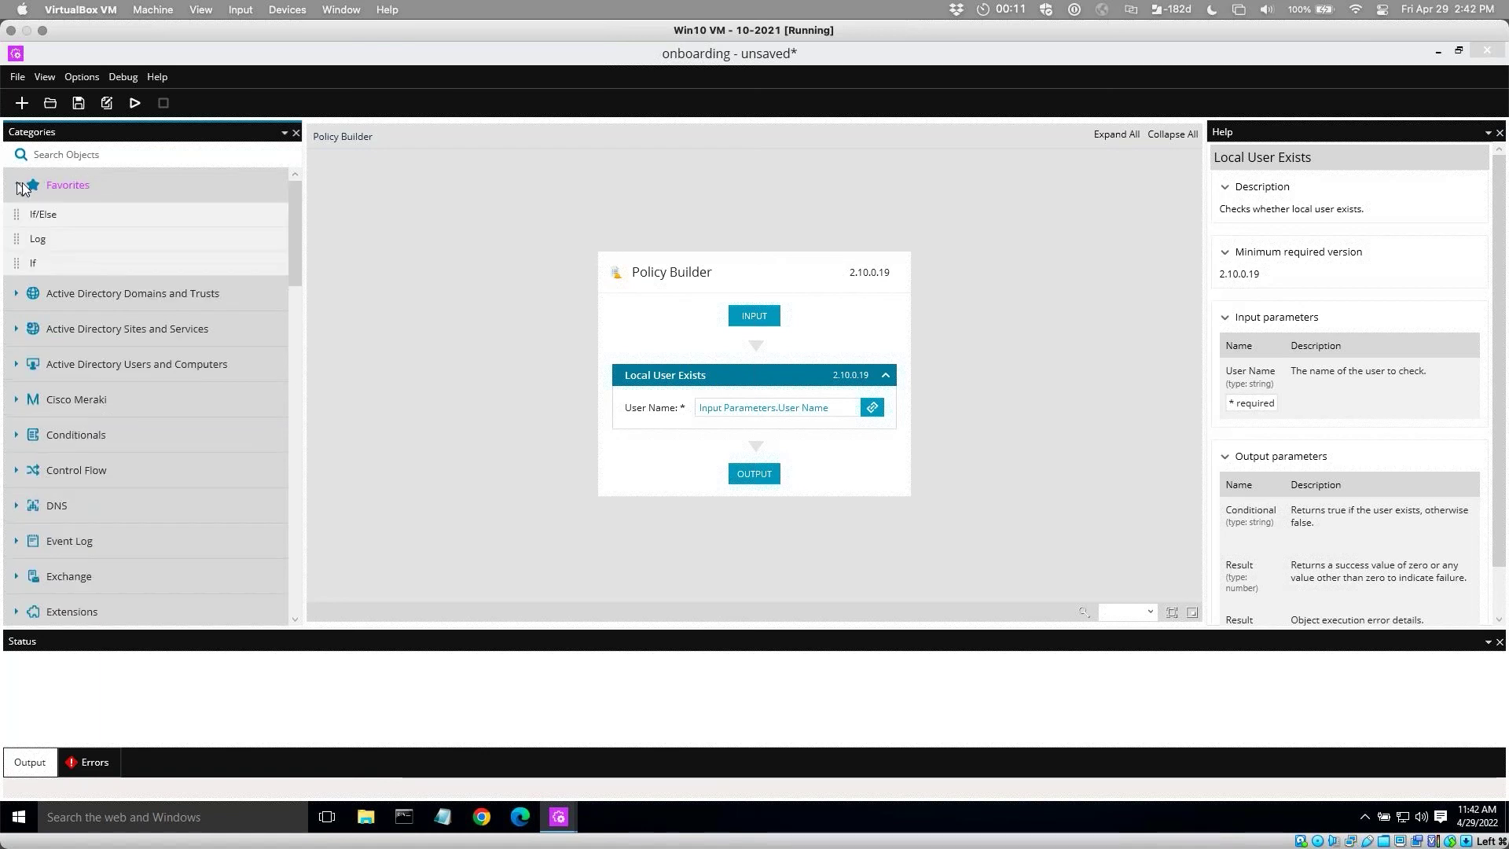
pyautogui.moveTo(57, 263)
pyautogui.mouseDown()
pyautogui.moveTo(757, 465)
pyautogui.moveTo(762, 448)
pyautogui.mouseUp()
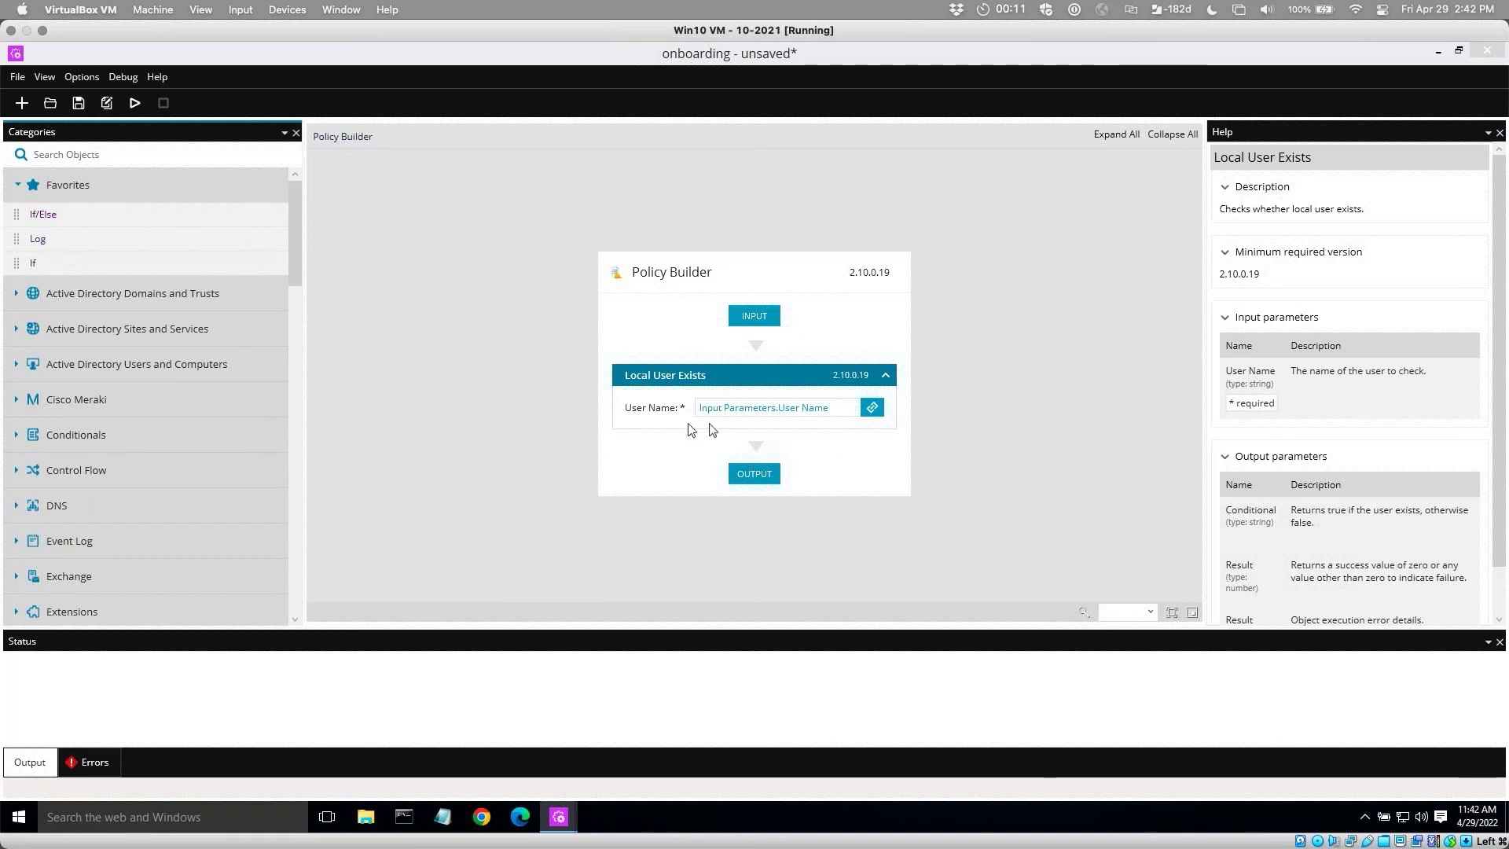
pyautogui.moveTo(40, 262); pyautogui.dragTo(790, 443)
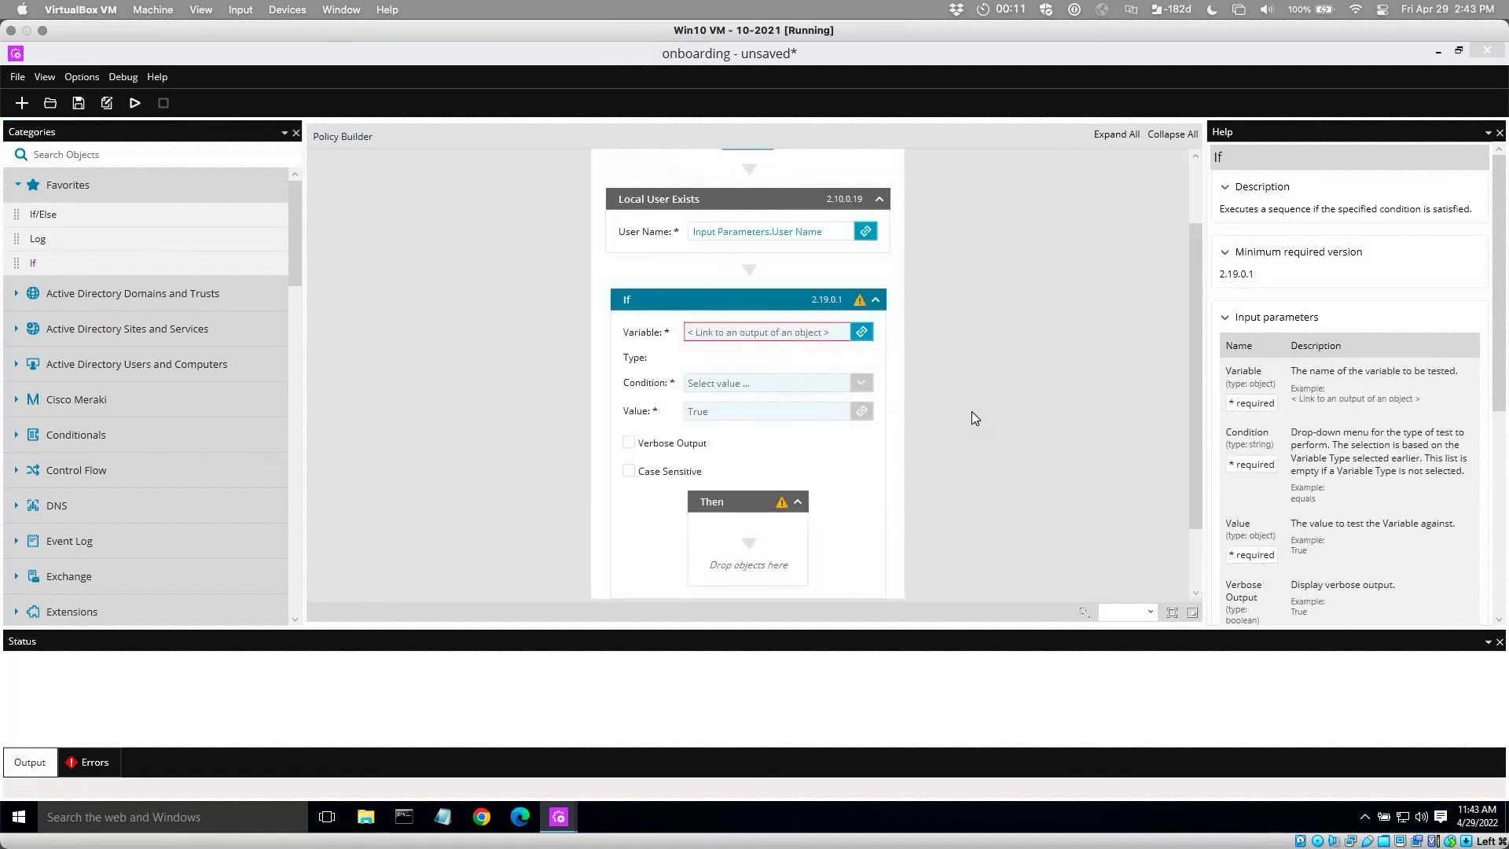
pyautogui.click(862, 332)
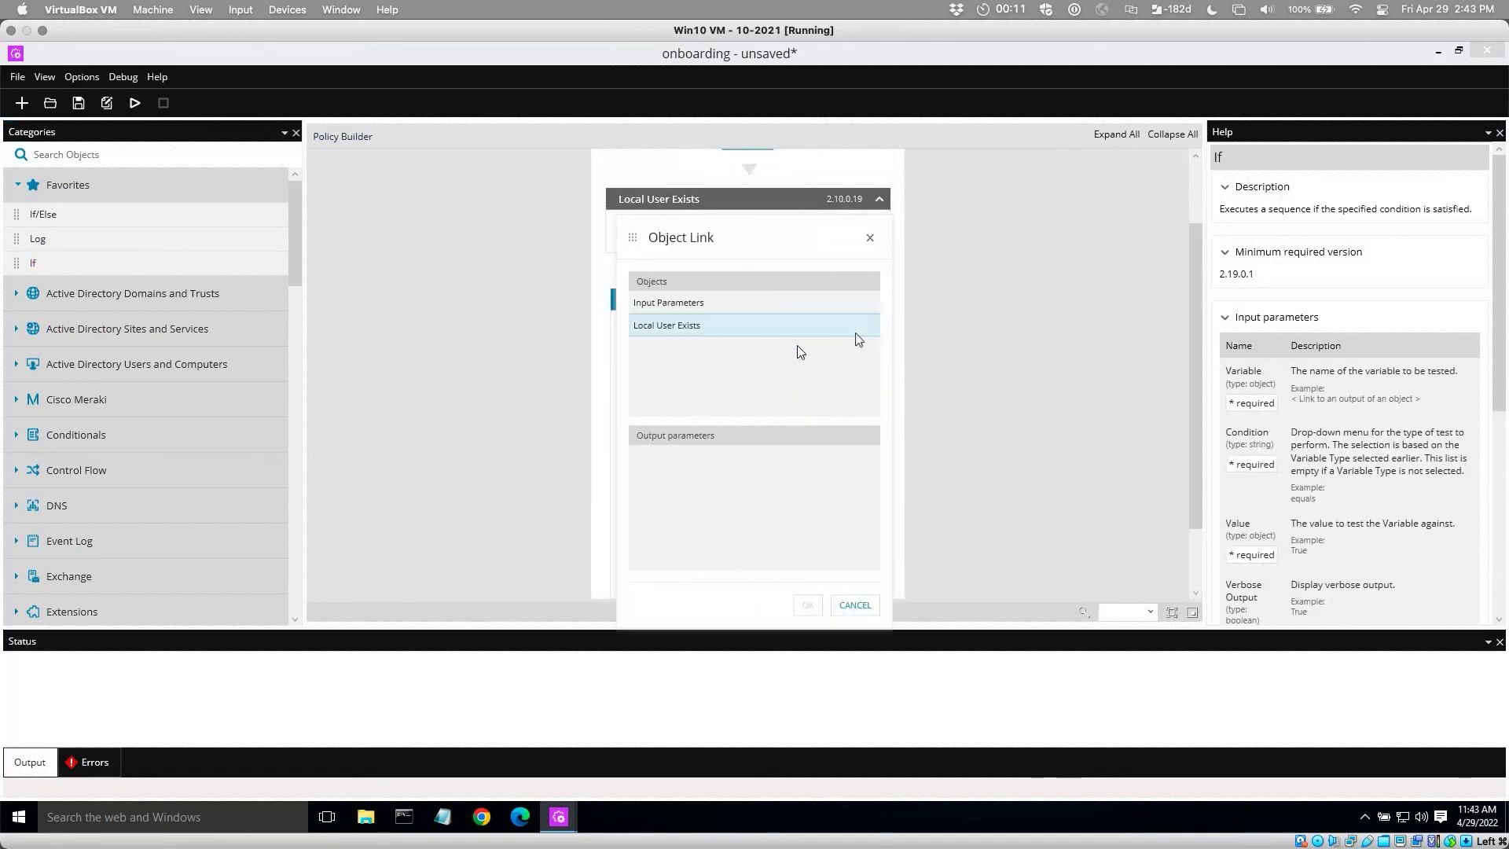
pyautogui.click(690, 326)
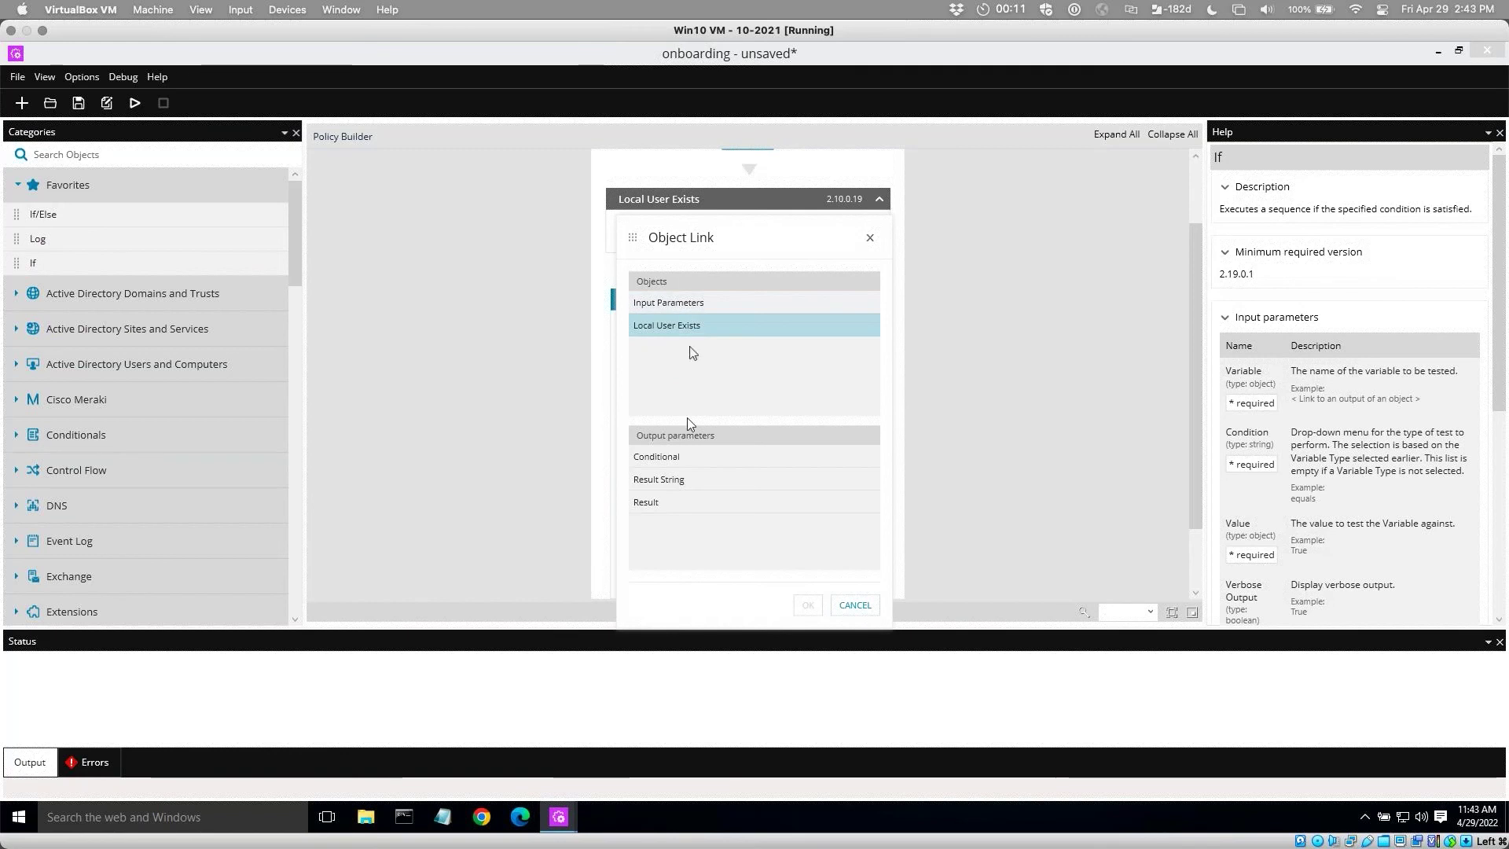
pyautogui.click(664, 457)
pyautogui.click(808, 604)
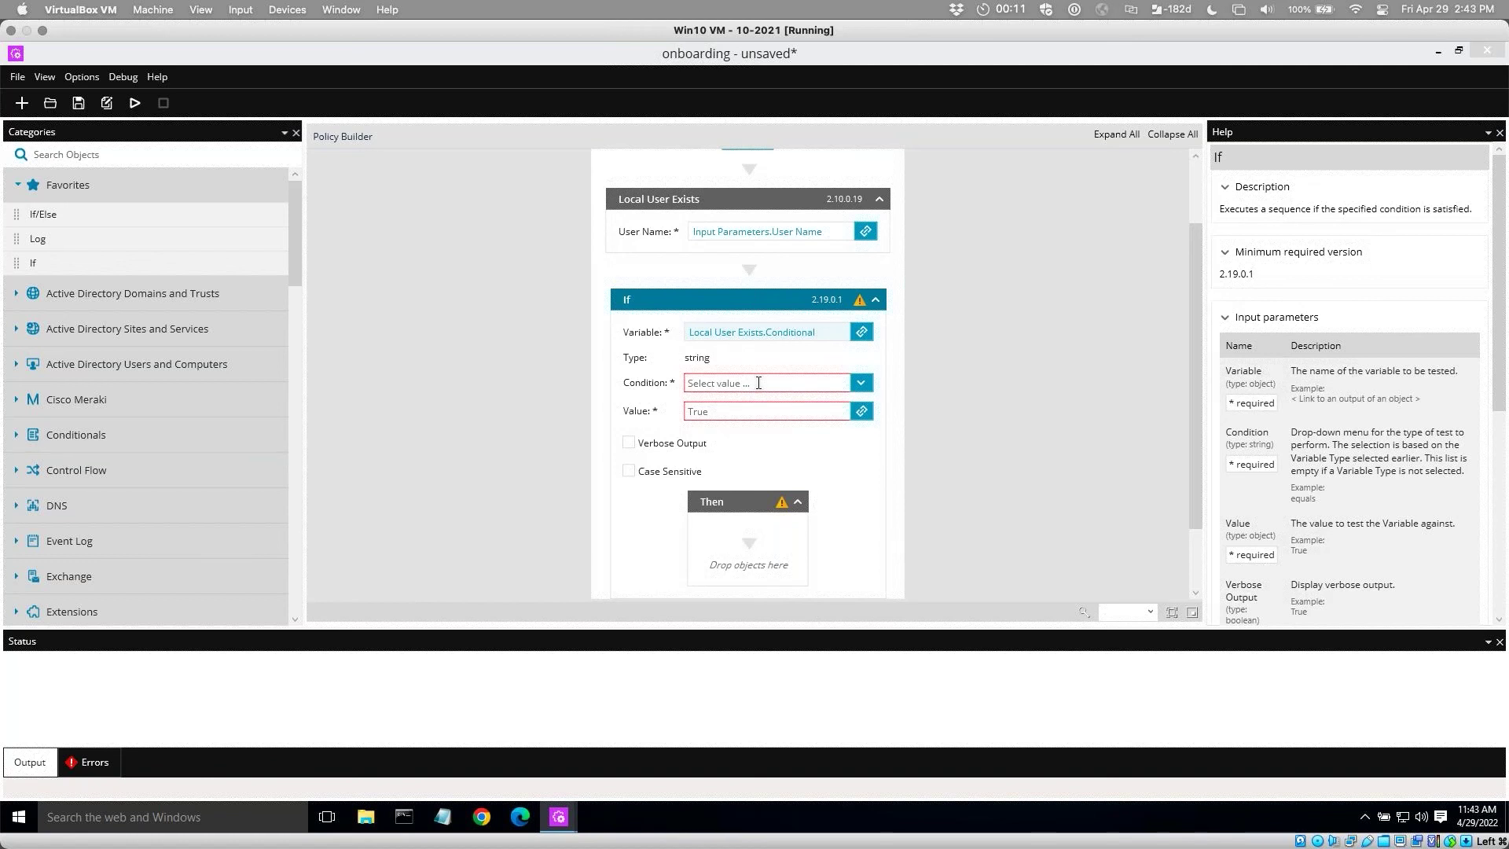
# Set the If object's condition to equals with the value true.
pyautogui.click(860, 383)
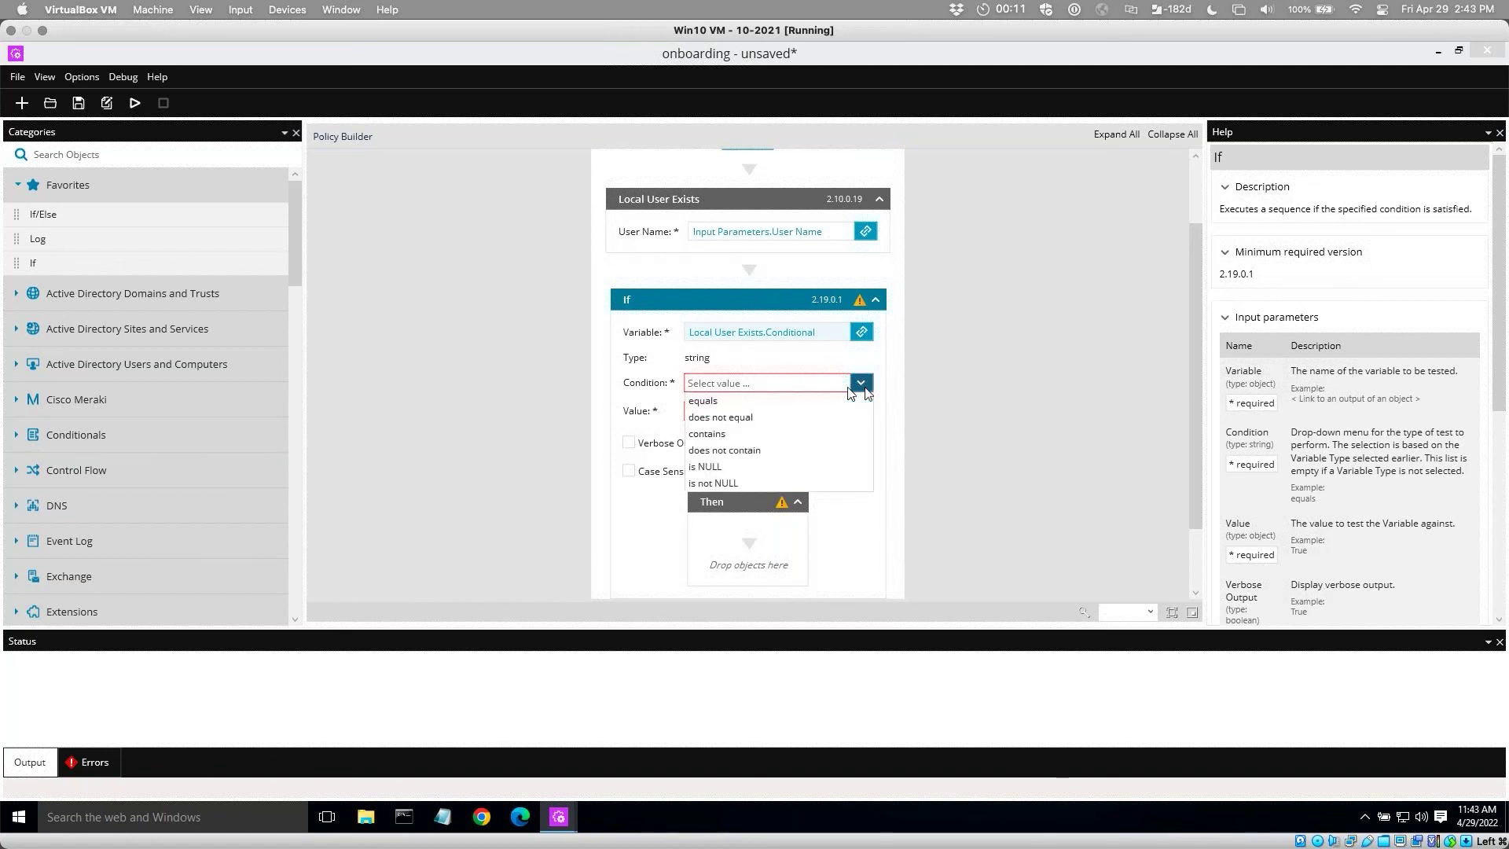
pyautogui.click(711, 407)
pyautogui.click(729, 413)
pyautogui.write('true')
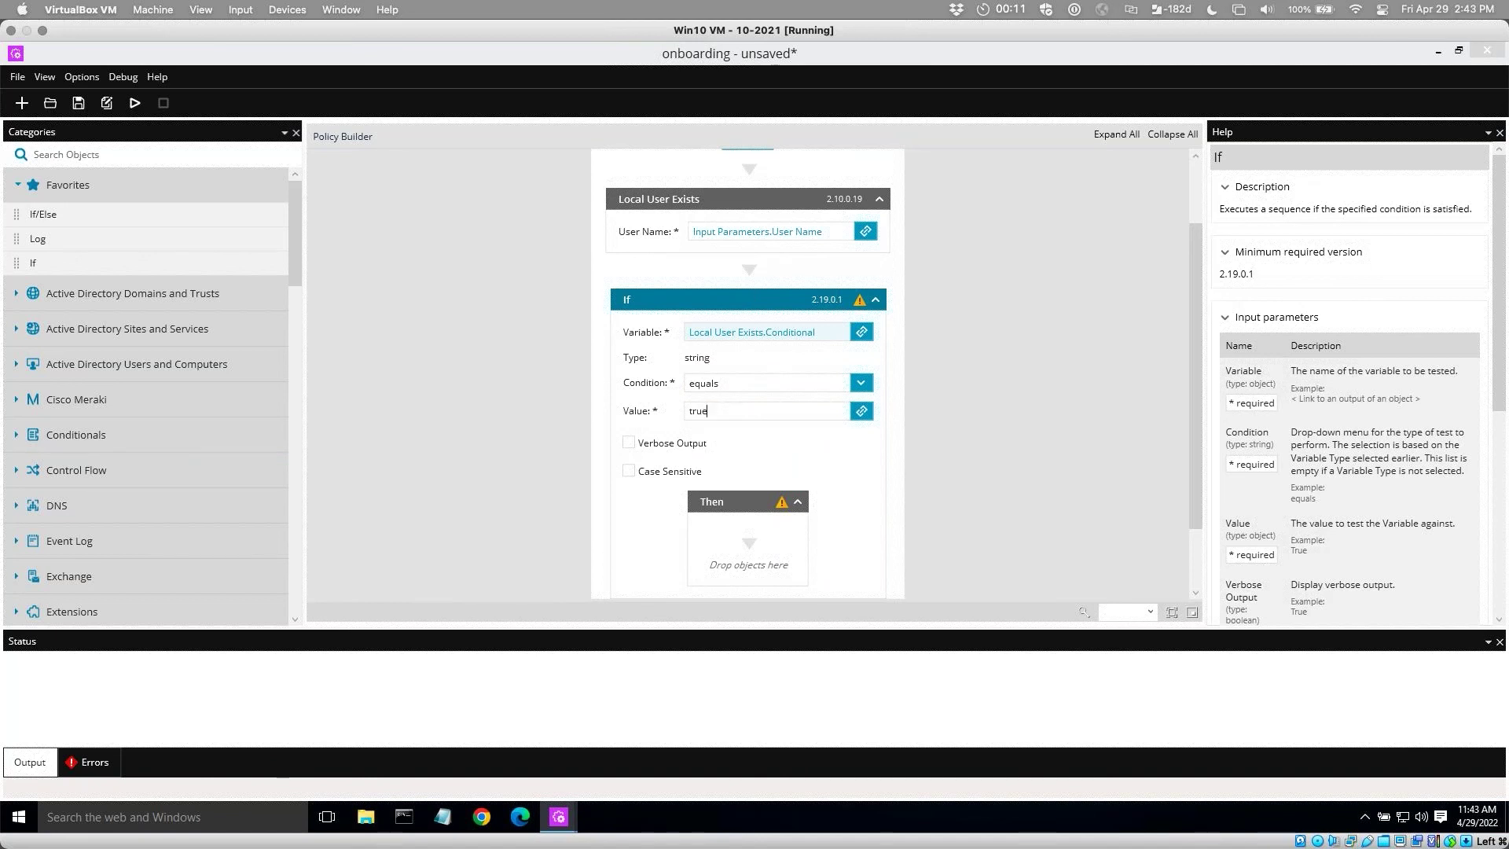
# Change the If object's condition to does not equal.
pyautogui.moveTo(1194, 441); pyautogui.dragTo(1197, 524)
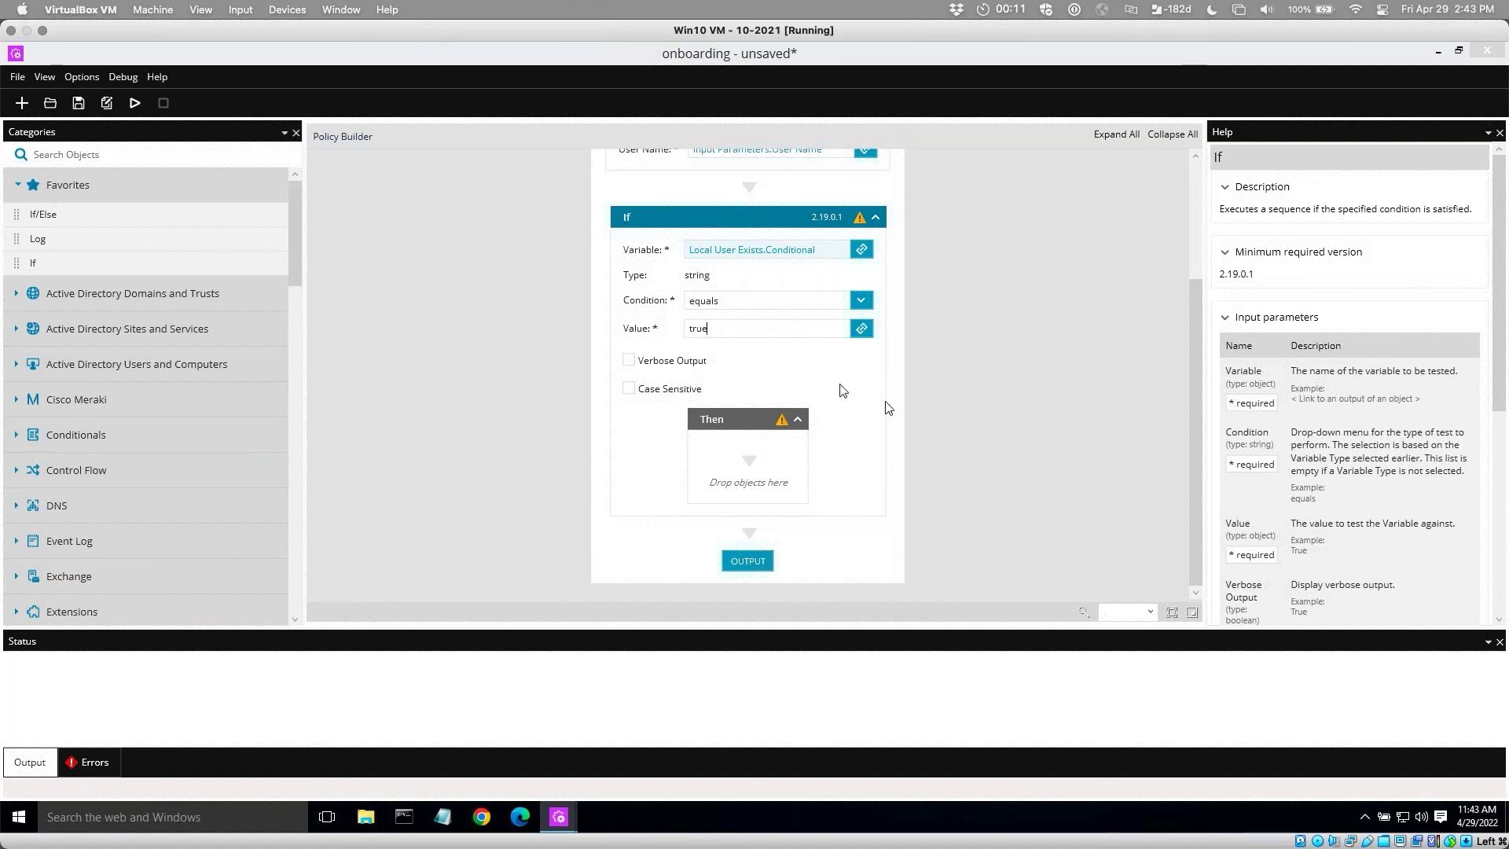
pyautogui.moveTo(742, 331); pyautogui.dragTo(675, 329)
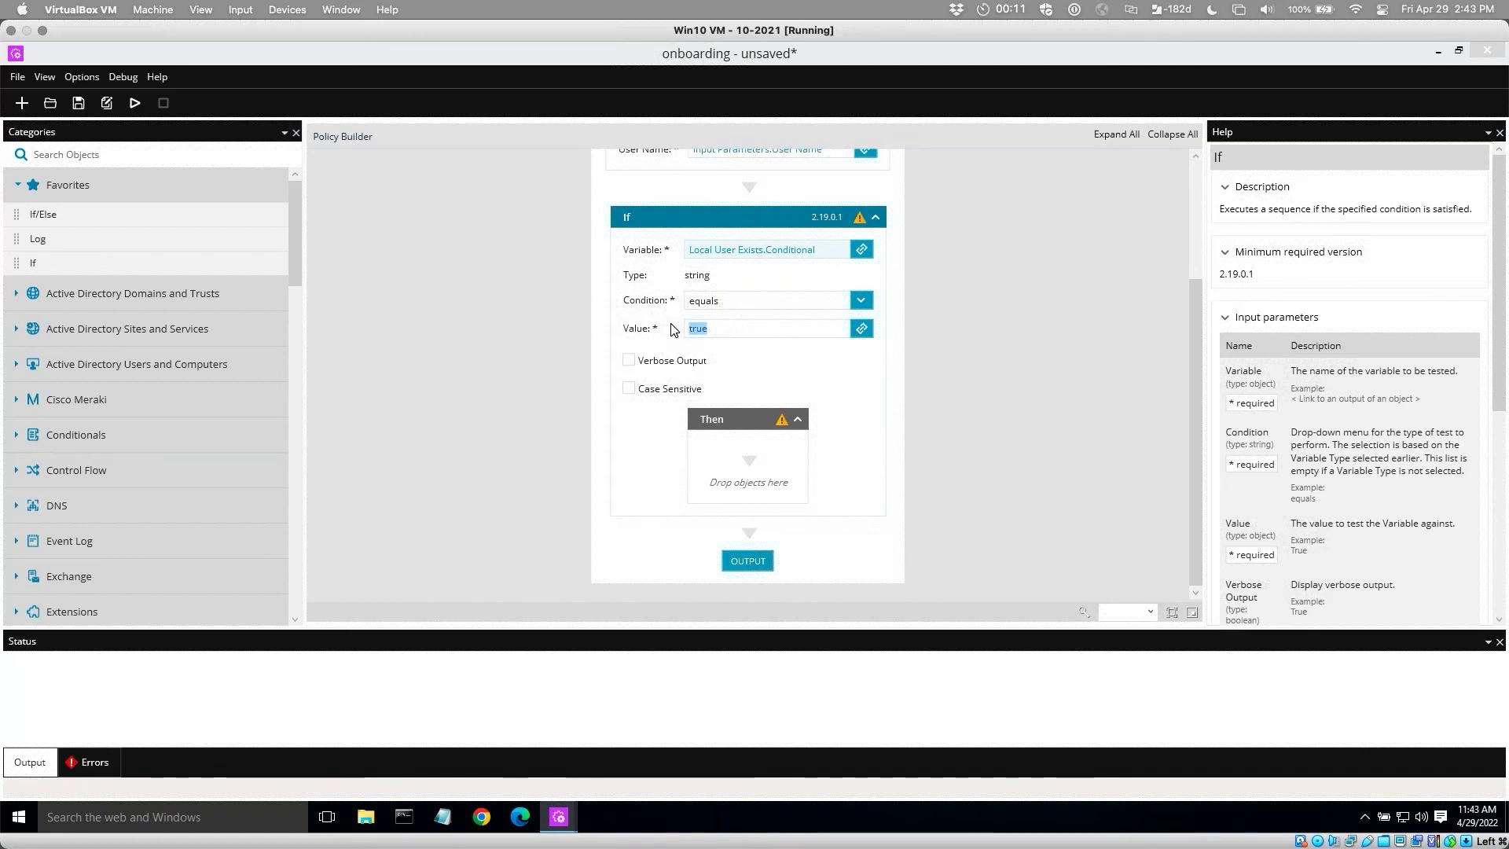
pyautogui.click(860, 301)
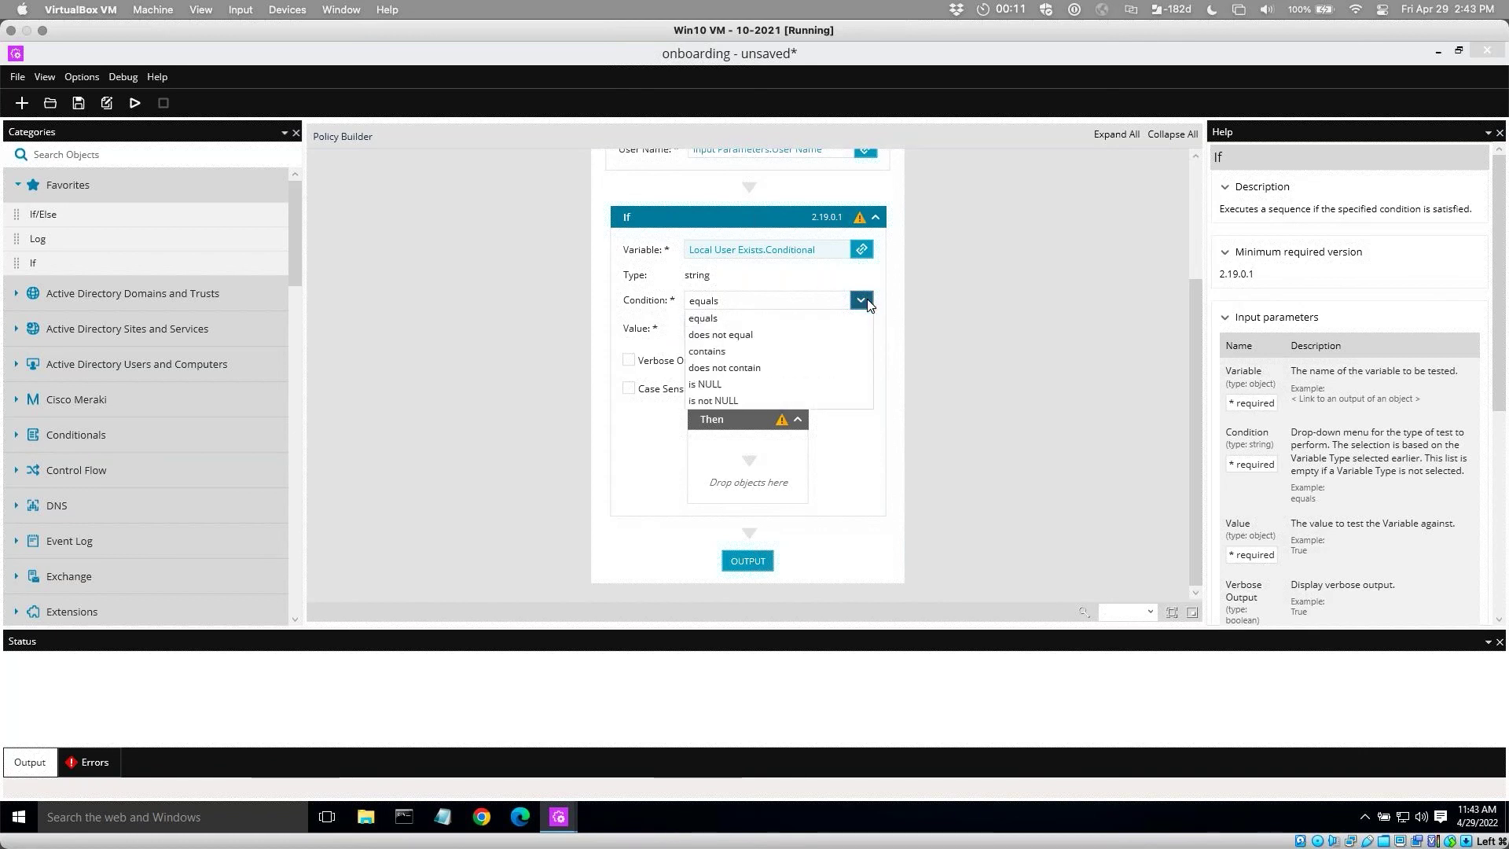
pyautogui.click(731, 335)
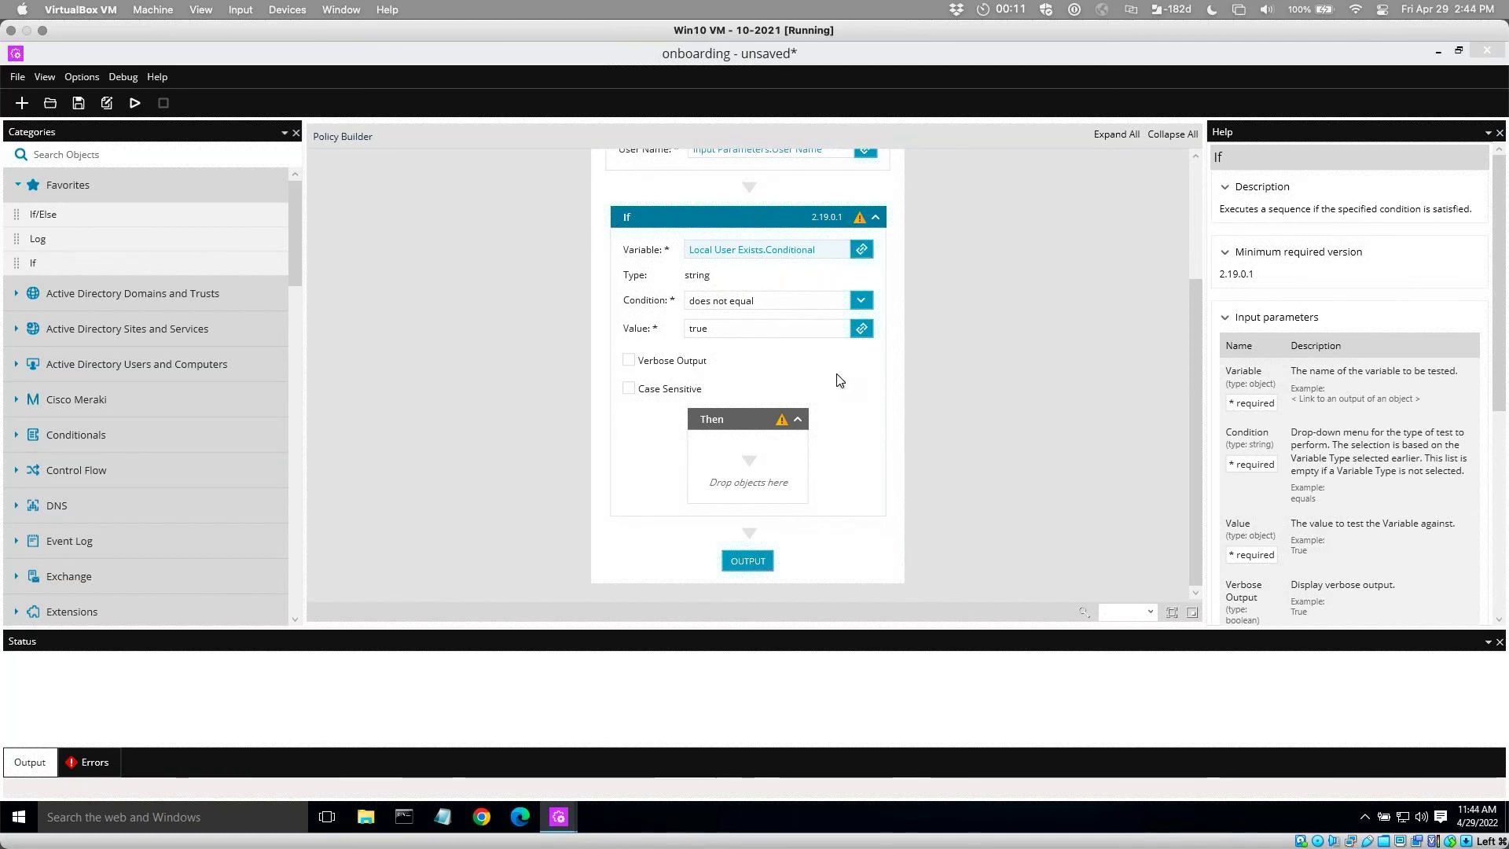
# Search the objects for creat and add Create Local User inside the If object's Then branch.
pyautogui.click(739, 427)
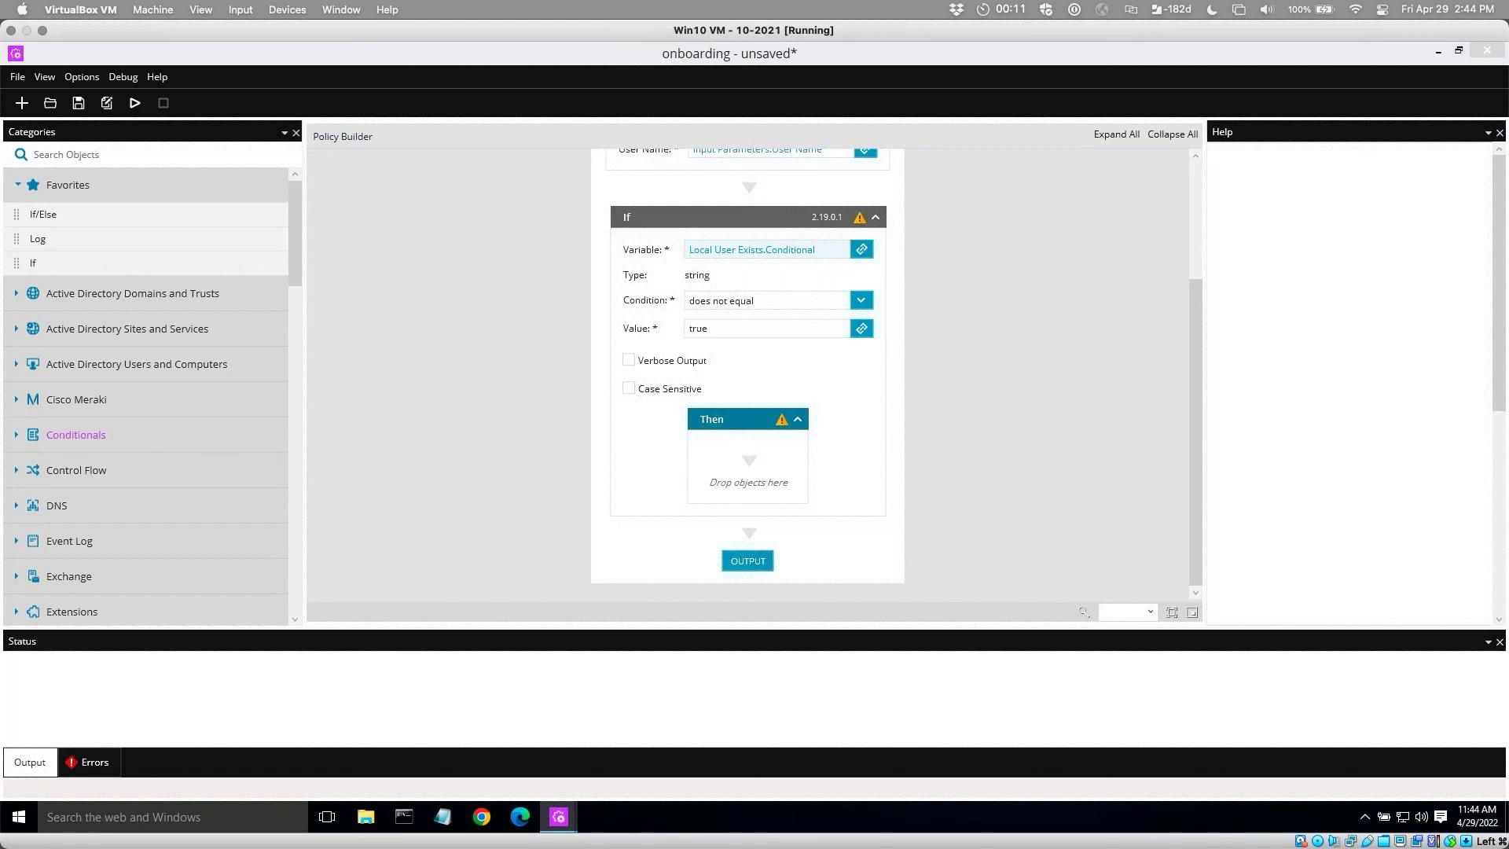
pyautogui.click(107, 156)
pyautogui.write('crea')
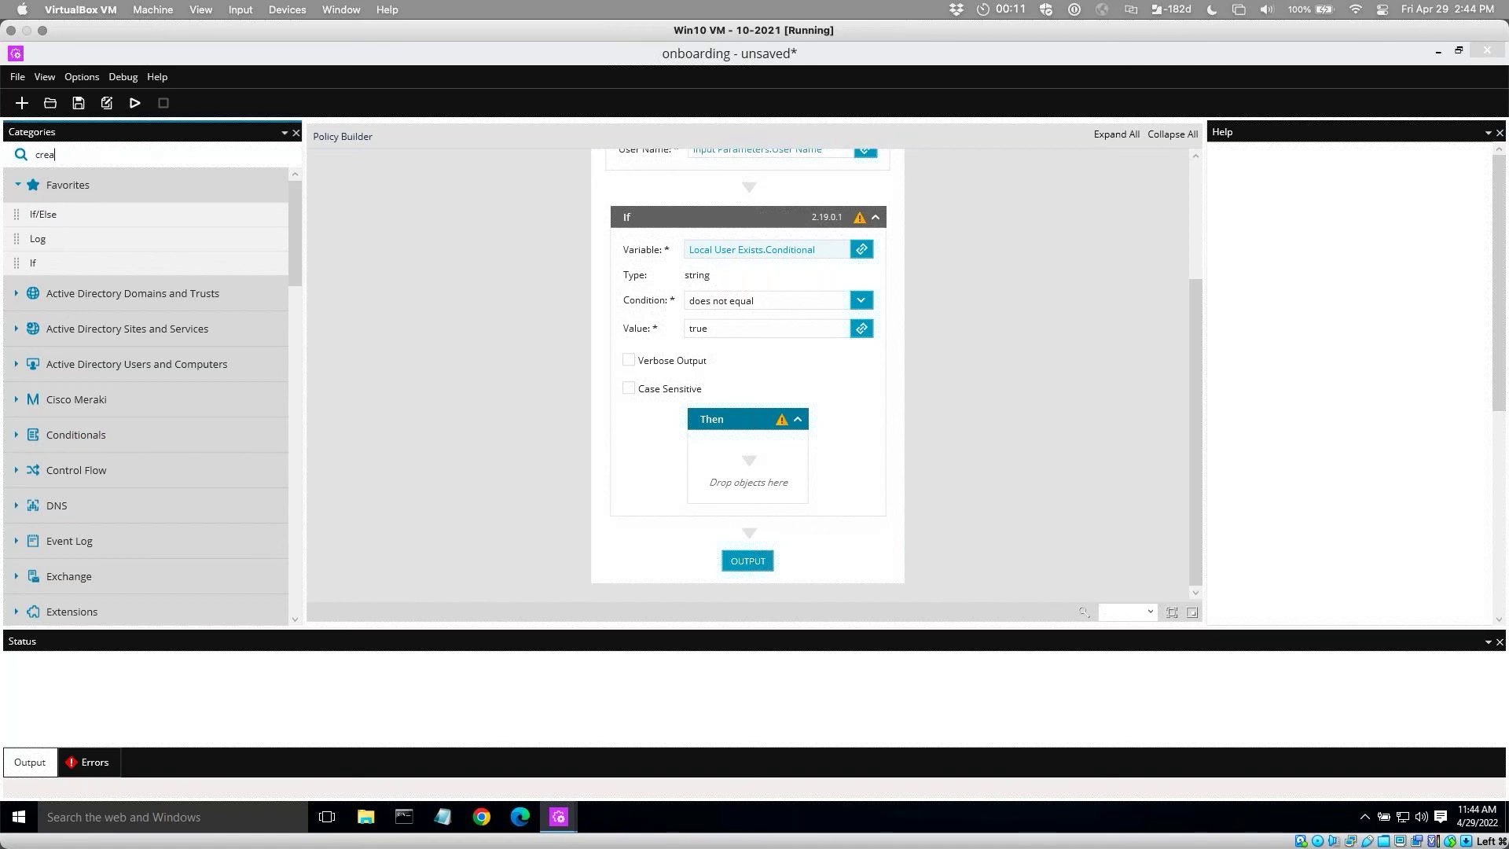
pyautogui.write('t')
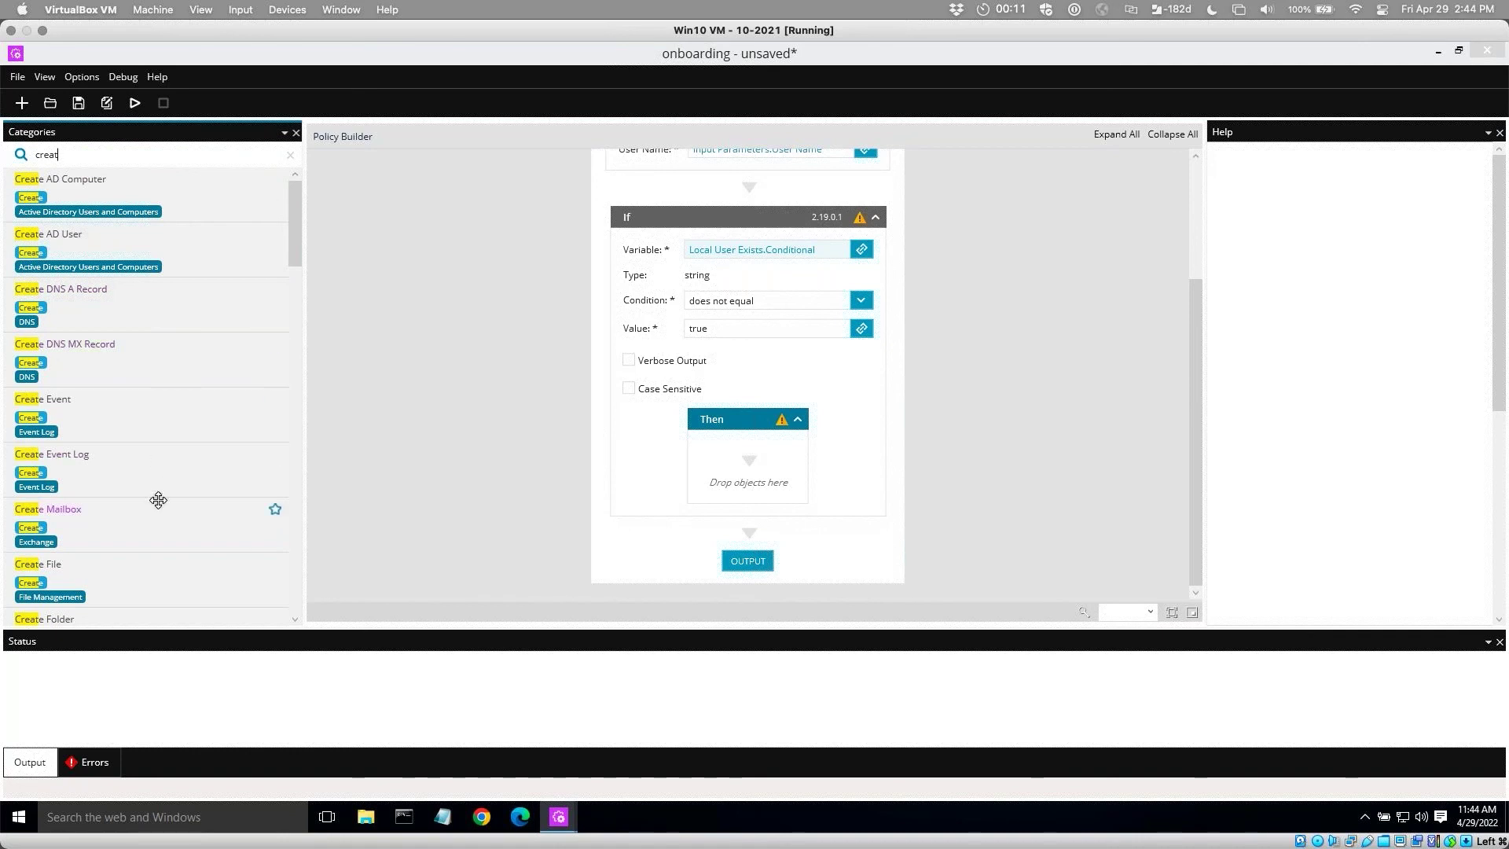
pyautogui.scroll(-5, 162, 591)
pyautogui.scroll(-5, 162, 591)
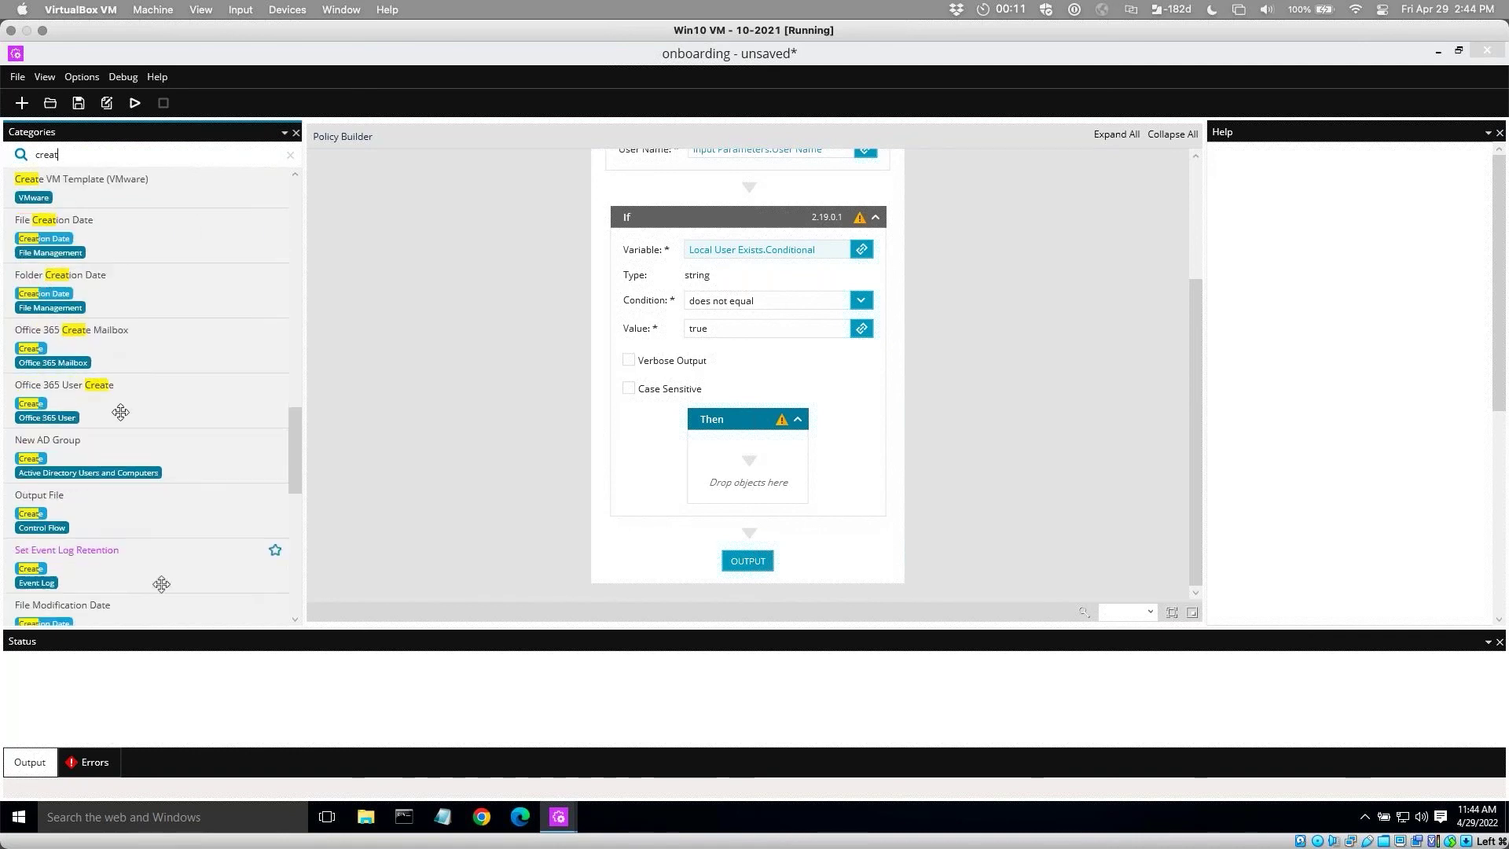
pyautogui.scroll(3, 301, 467)
pyautogui.moveTo(124, 249); pyautogui.dragTo(774, 481)
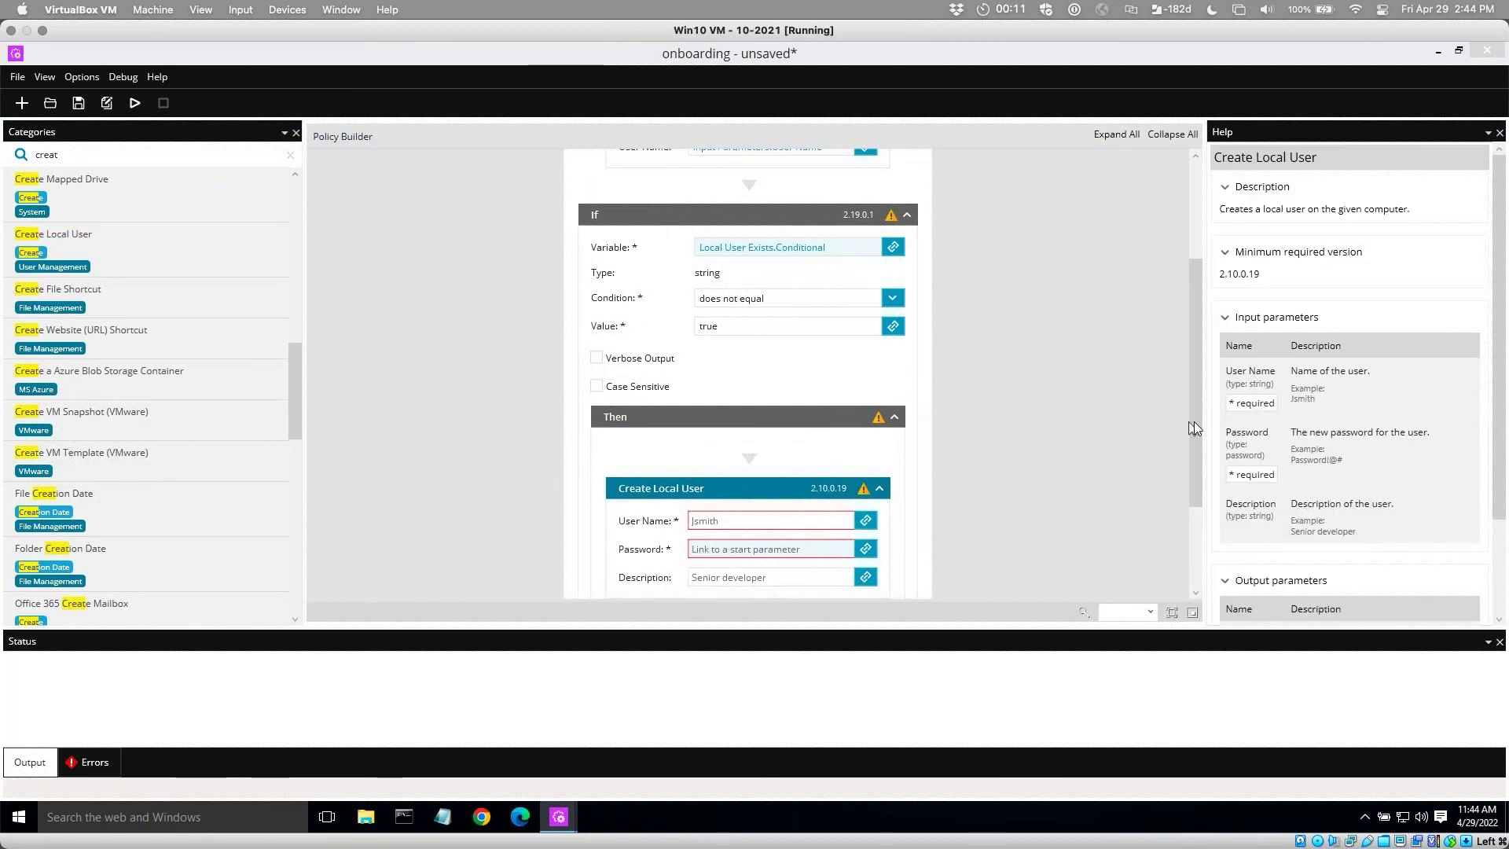
# Link the User Name of Create Local User to the User Name input parameter.
pyautogui.scroll(-2, 1201, 522)
pyautogui.scroll(-2, 1201, 522)
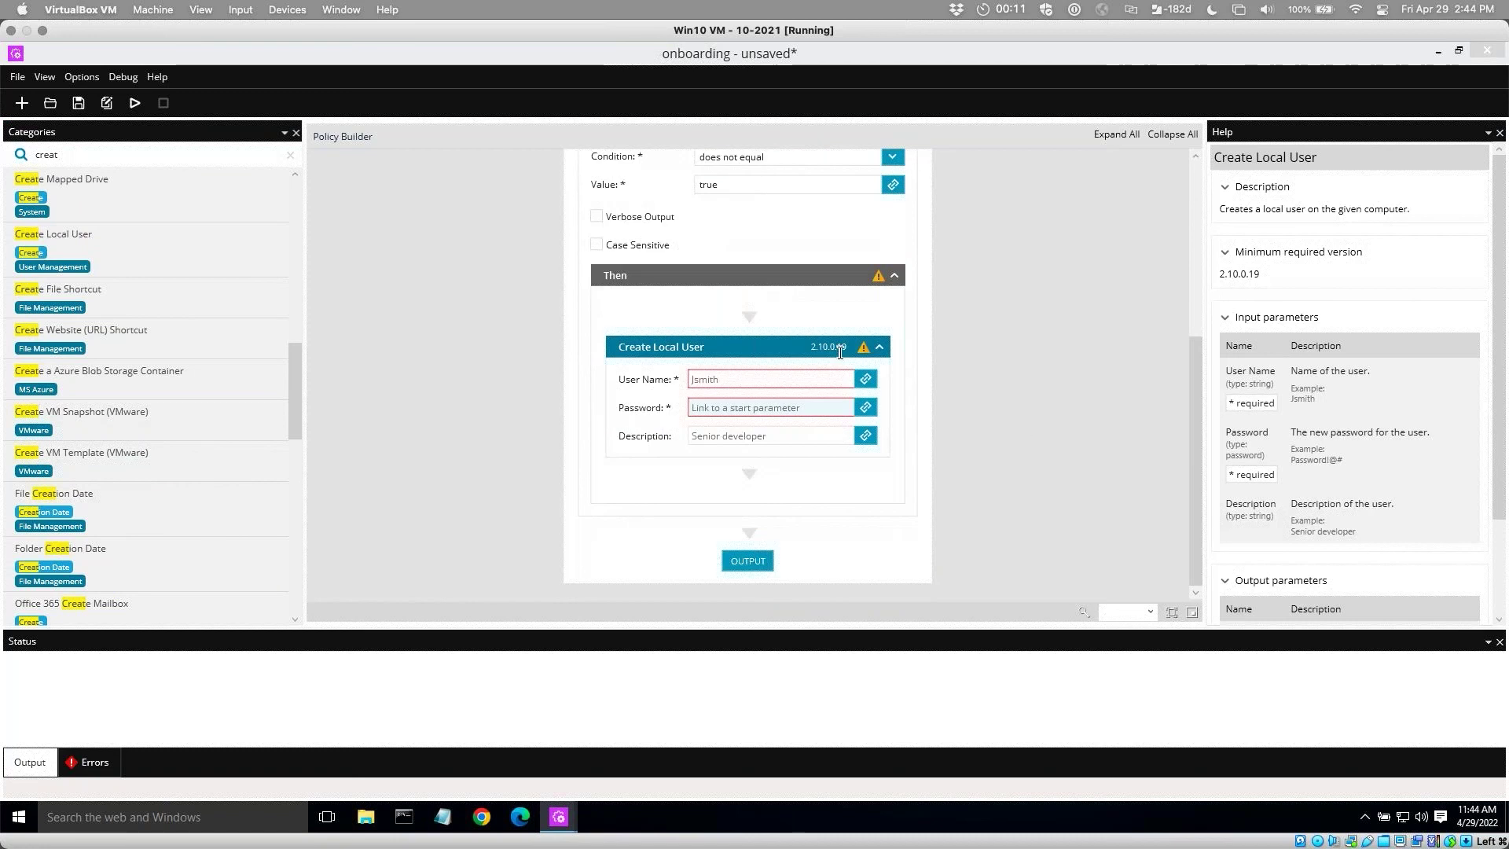
pyautogui.click(866, 376)
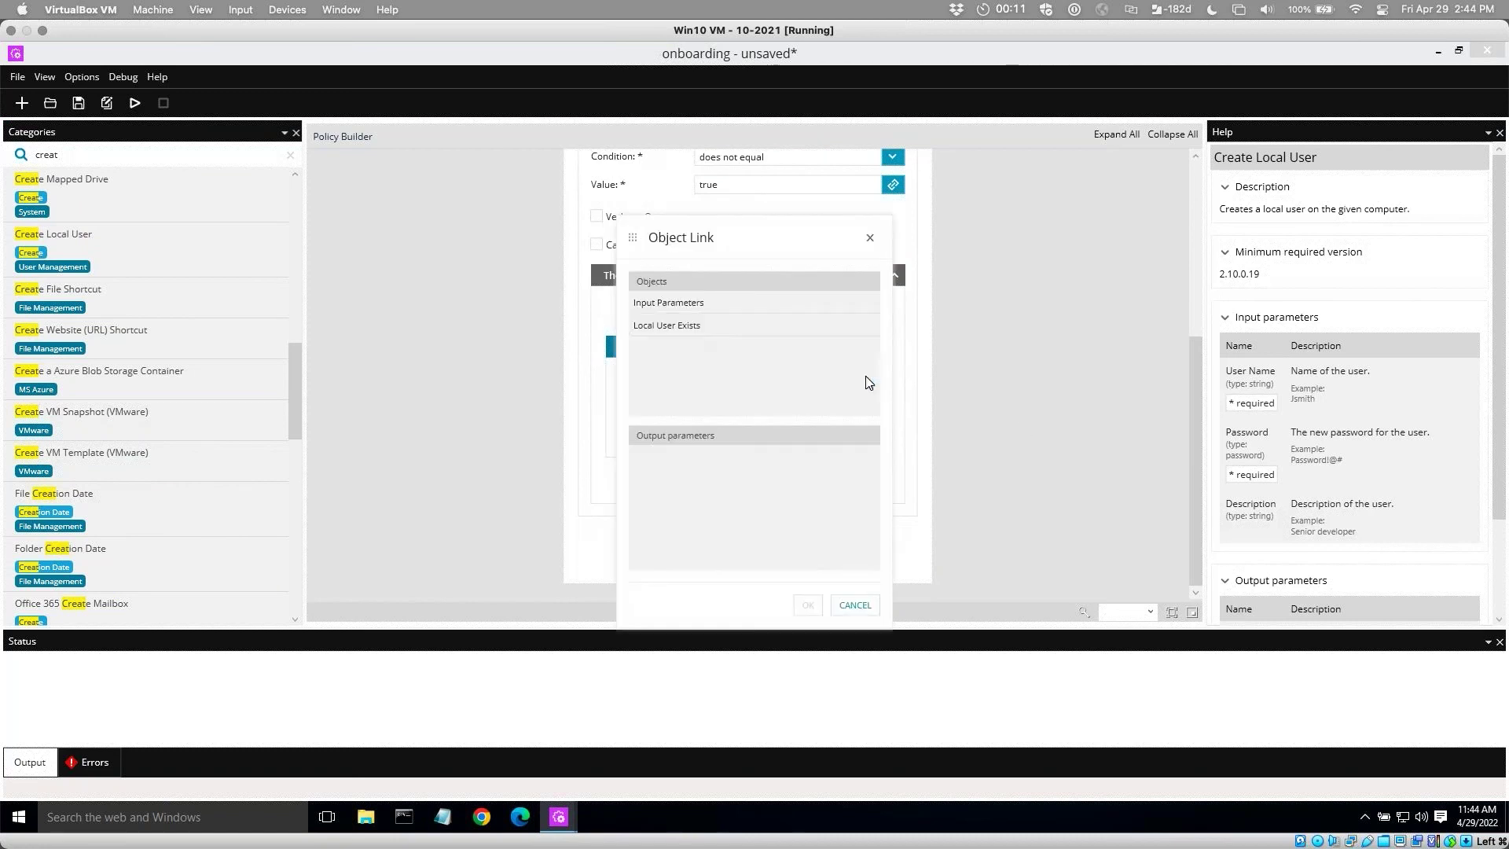
pyautogui.click(687, 306)
pyautogui.click(658, 456)
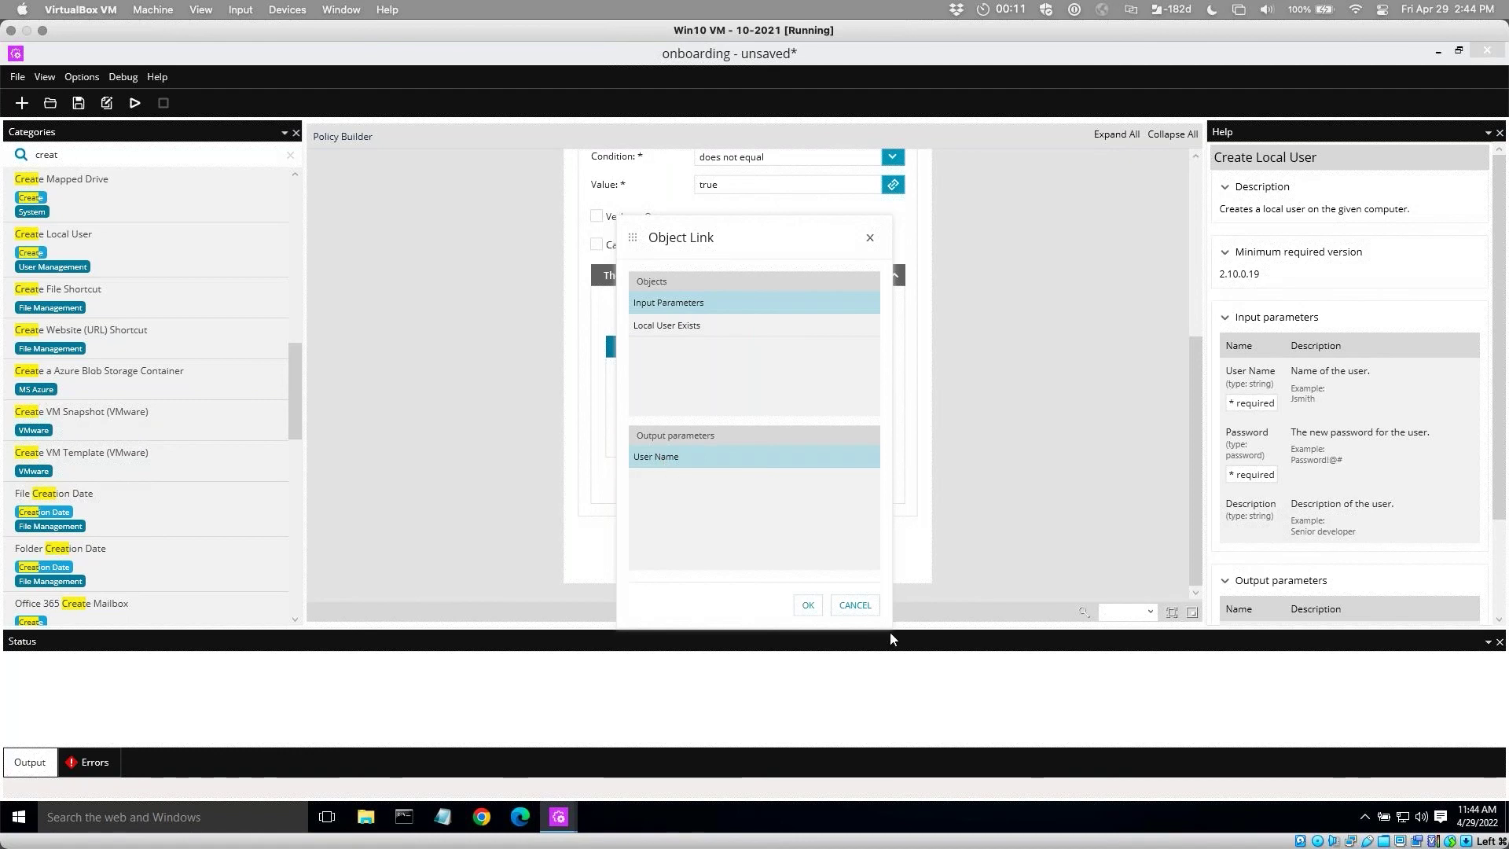
pyautogui.click(808, 604)
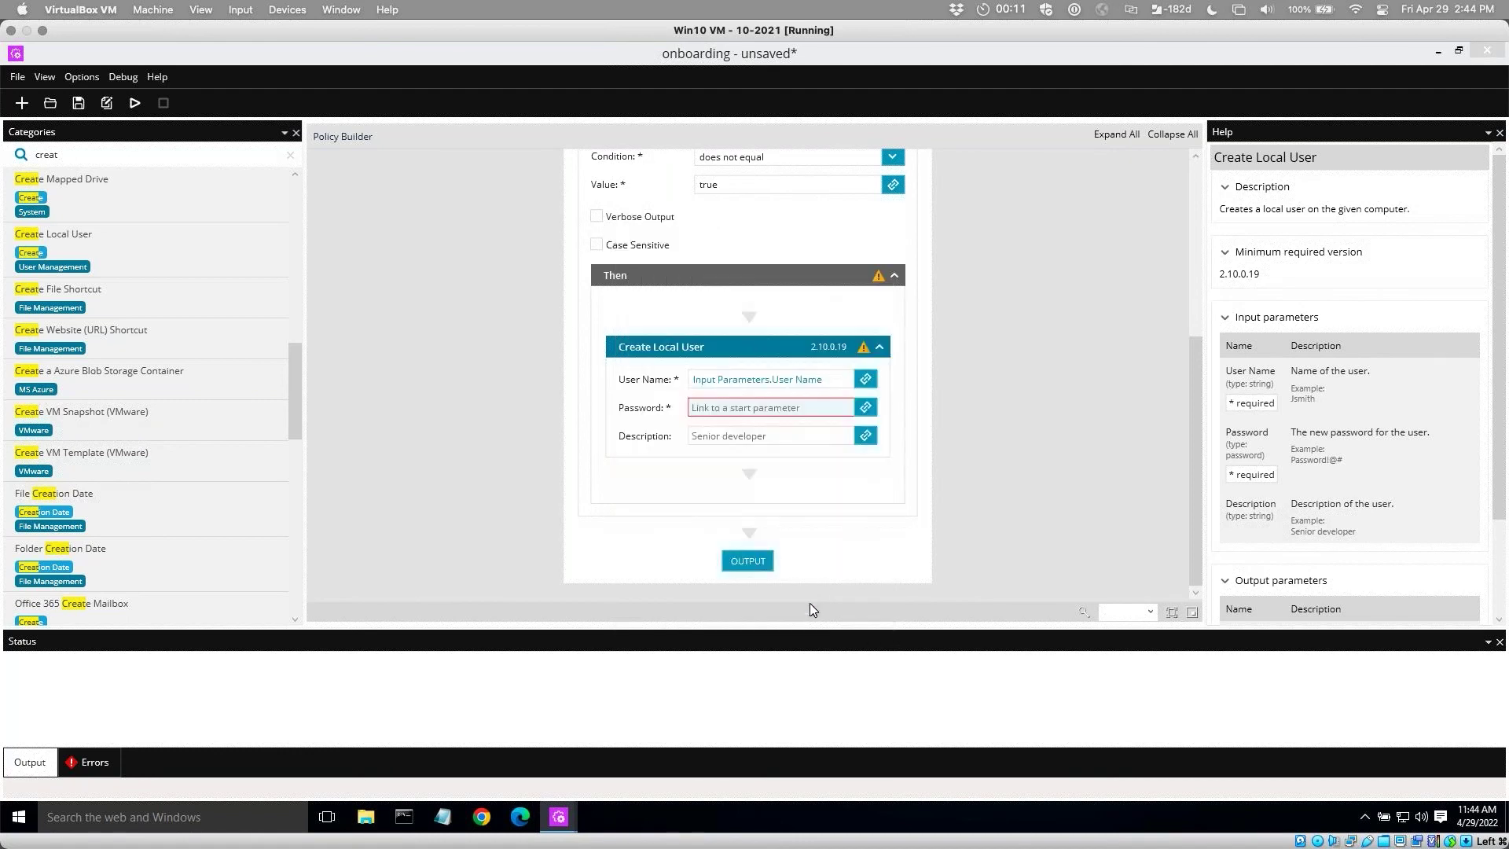
# Link the Password of Create Local User to the Admin Password input parameter and set its Description to MSP Administrator.
pyautogui.click(866, 407)
pyautogui.click(687, 301)
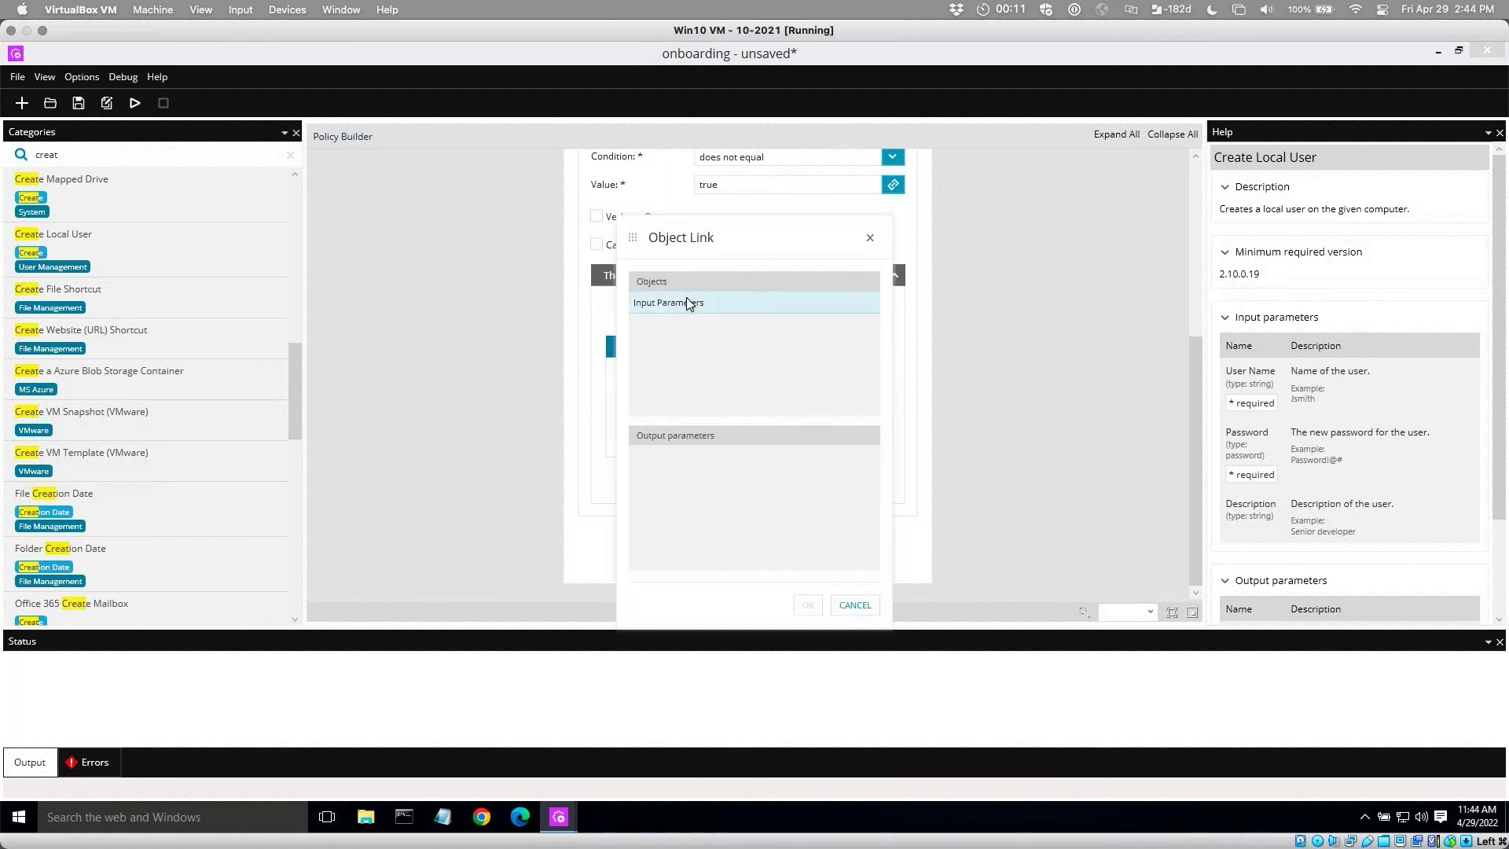
pyautogui.click(680, 456)
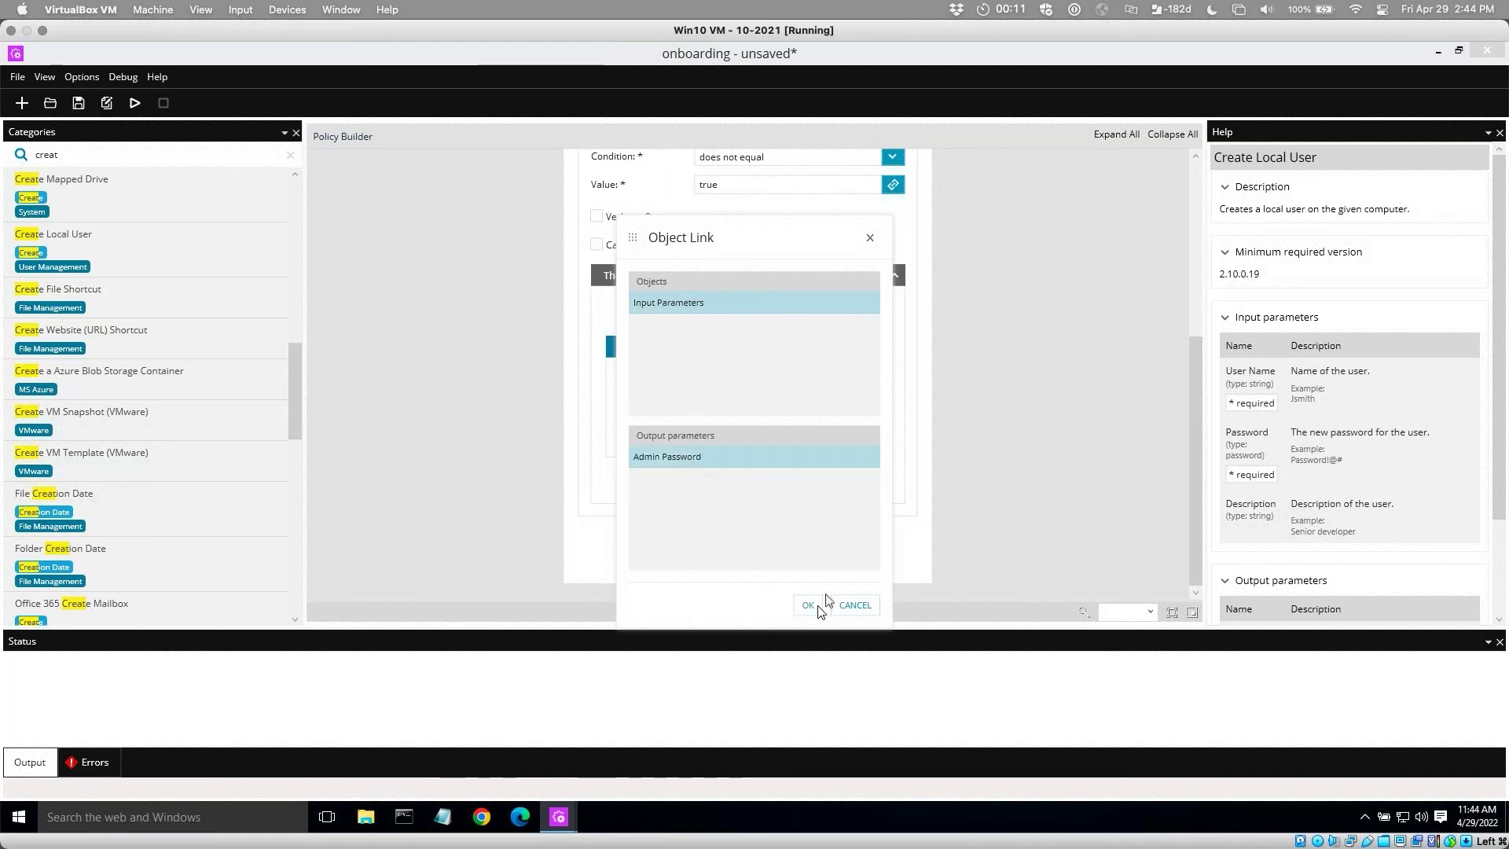
pyautogui.click(810, 605)
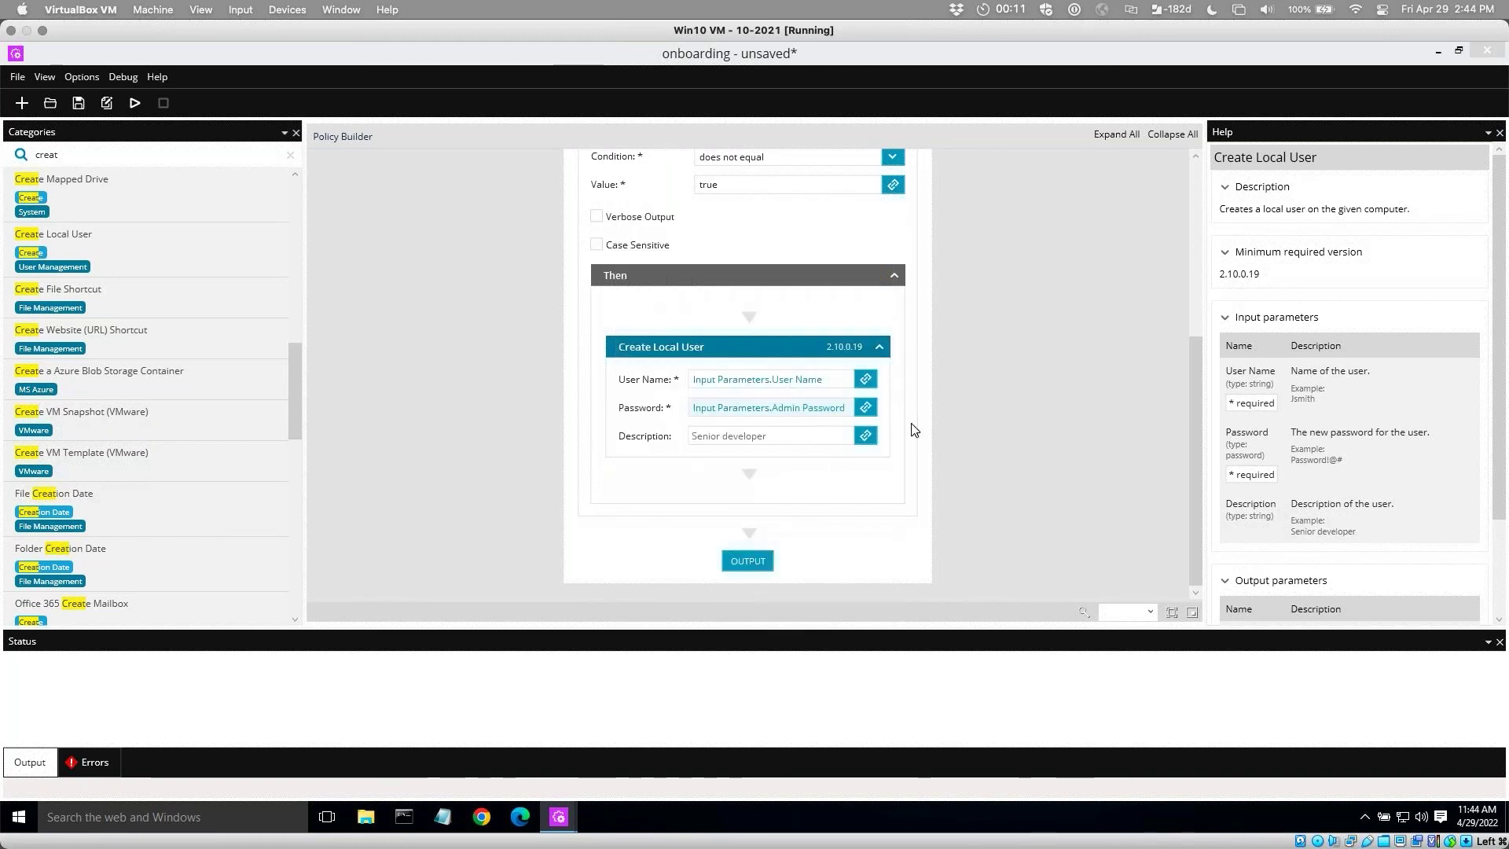
pyautogui.click(790, 435)
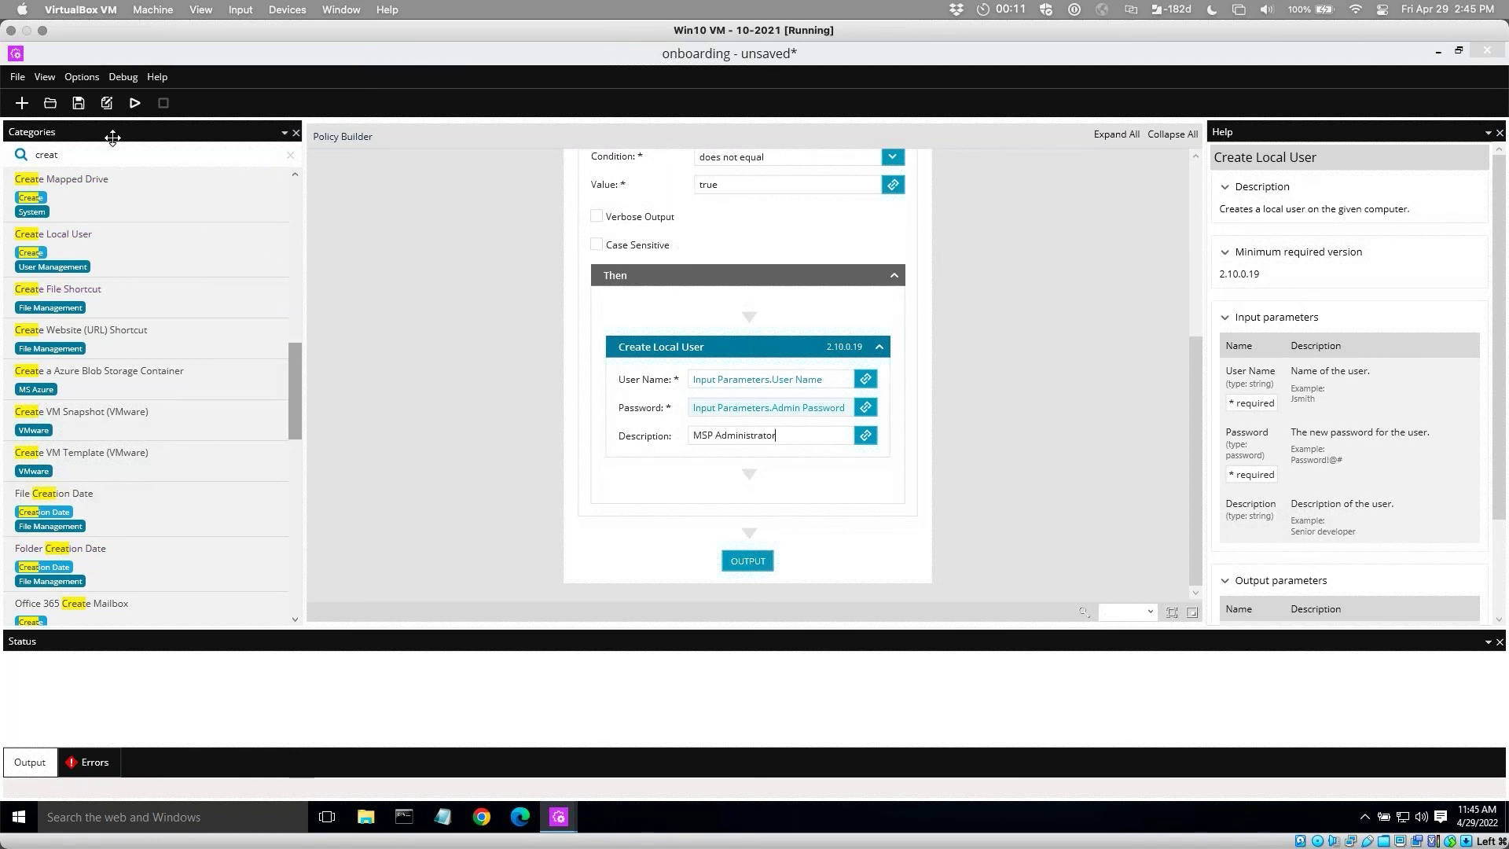
# Search the objects for add local and place Add User To Local Group below Create Local User in the Then branch.
pyautogui.doubleClick(40, 155)
pyautogui.write('add')
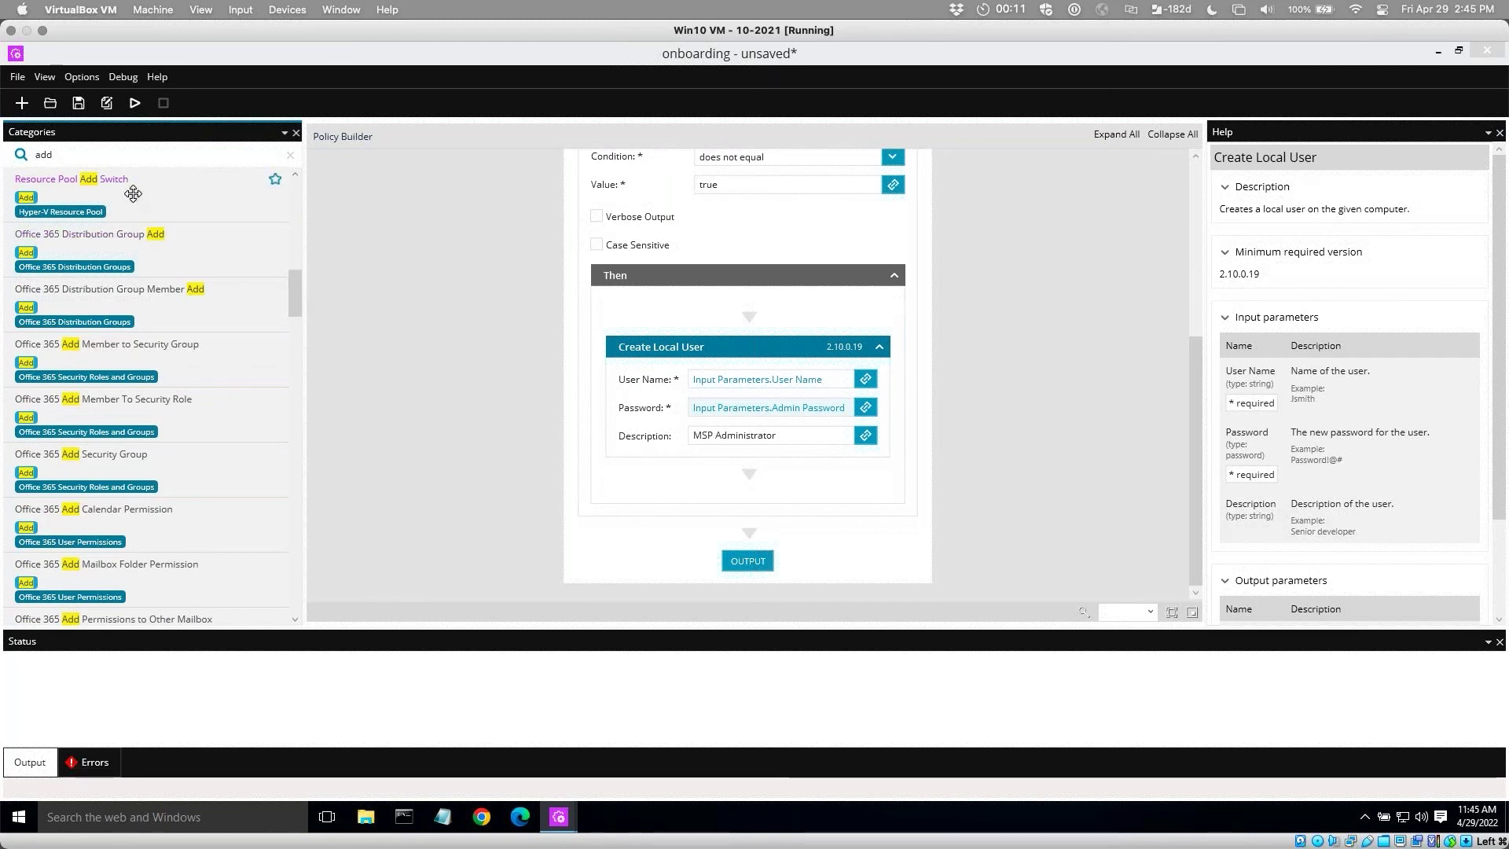
pyautogui.write('local')
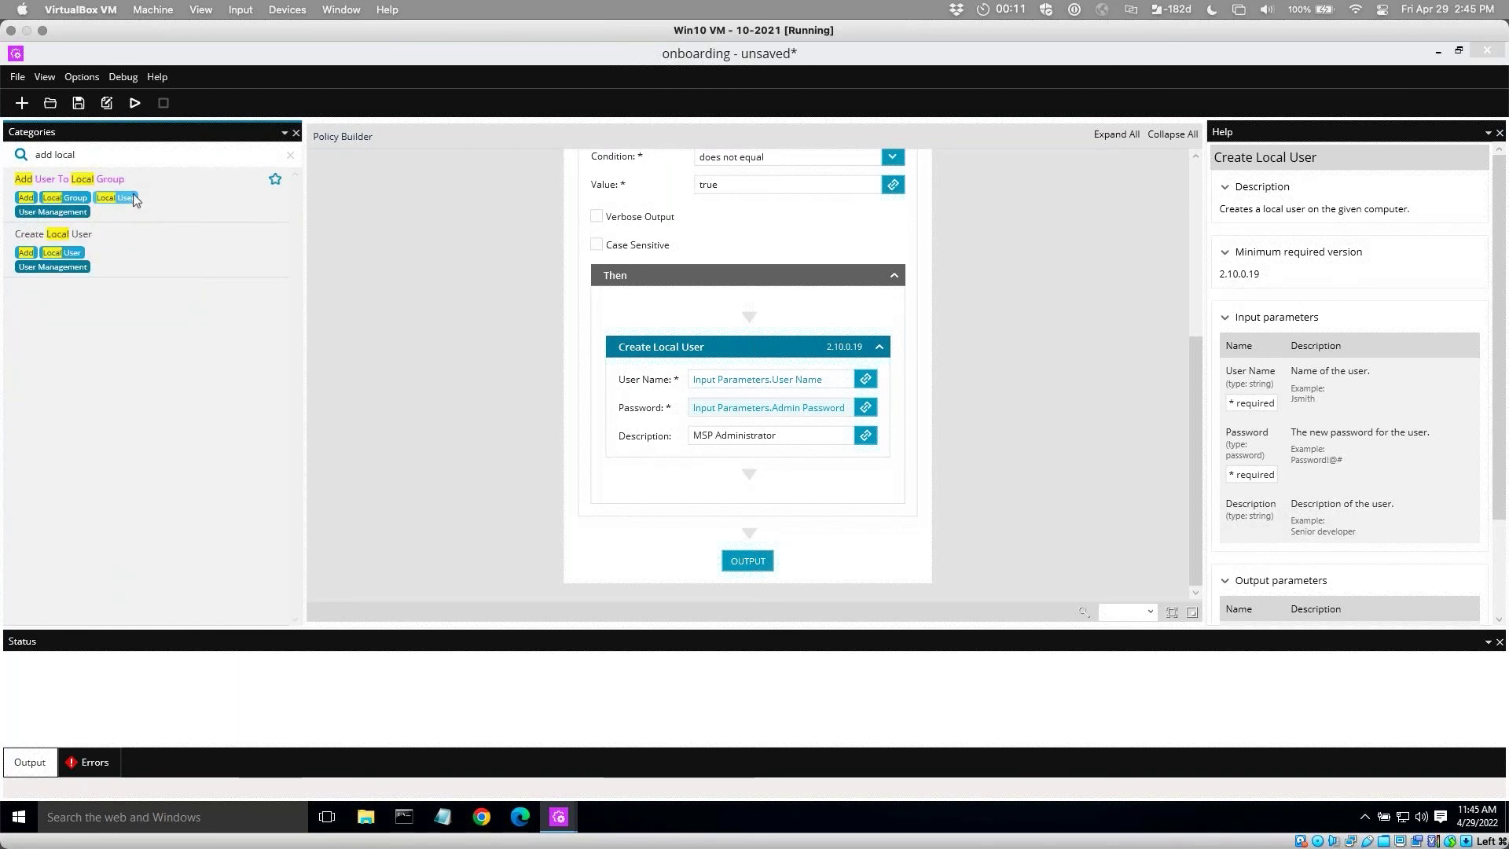
pyautogui.moveTo(167, 185); pyautogui.dragTo(781, 493)
pyautogui.moveTo(1196, 469); pyautogui.dragTo(1196, 532)
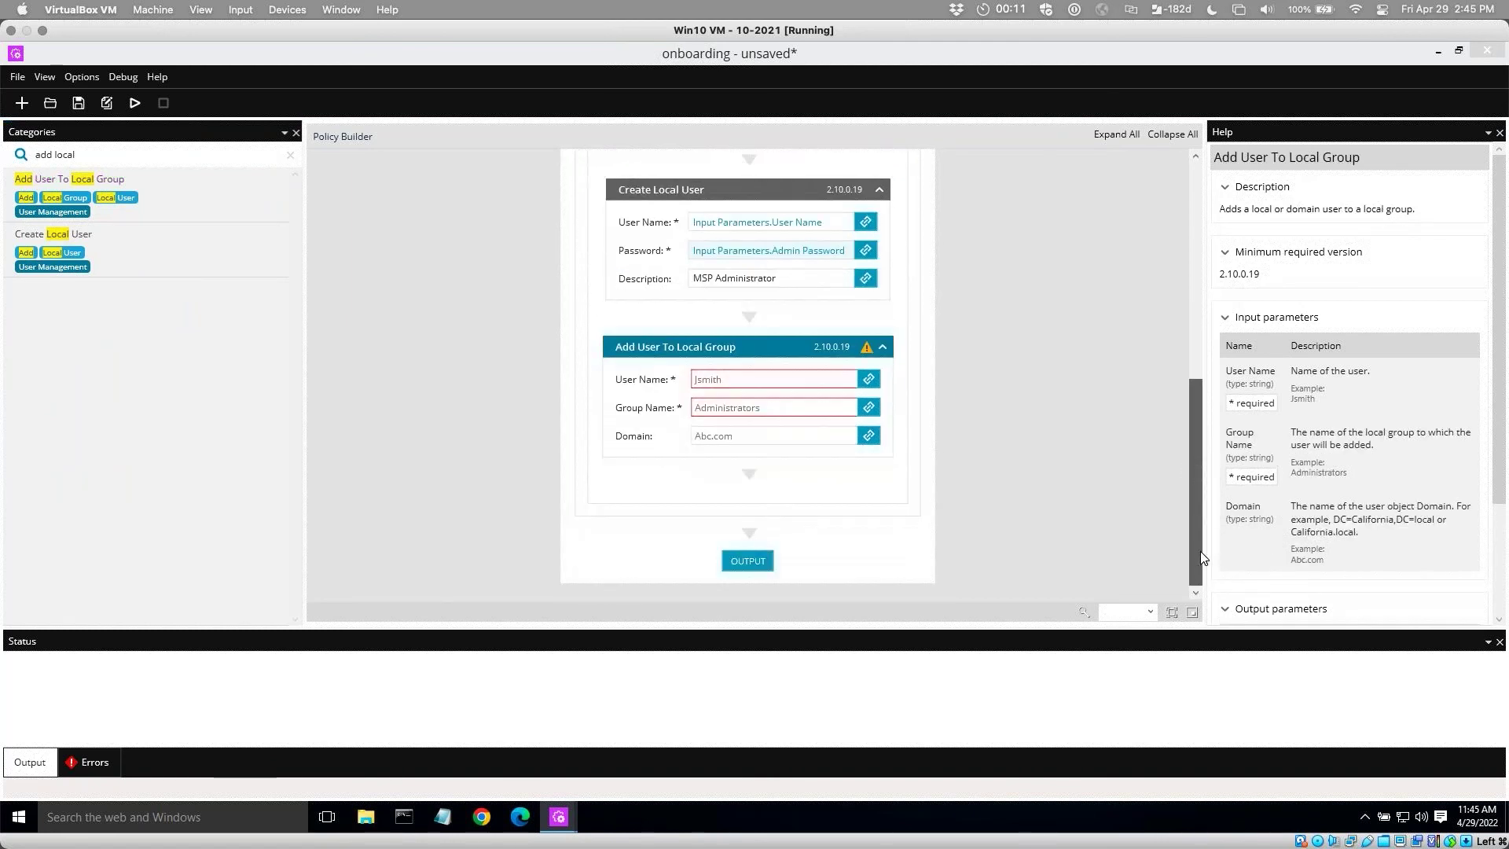
# Link the User Name of Add User To Local Group to the User Name input parameter.
pyautogui.click(870, 382)
pyautogui.click(691, 309)
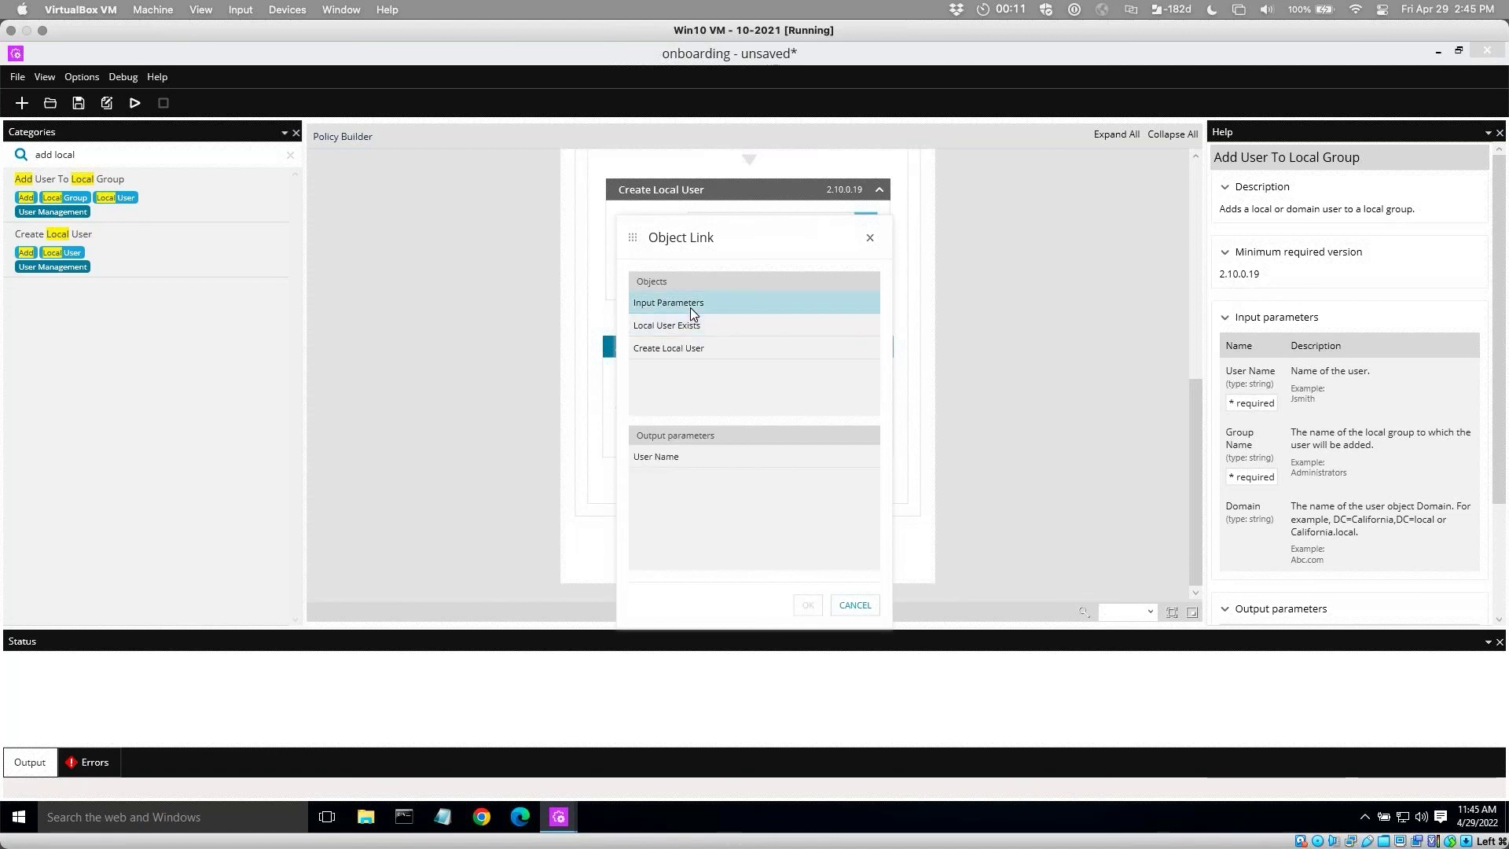
pyautogui.click(673, 456)
pyautogui.click(803, 605)
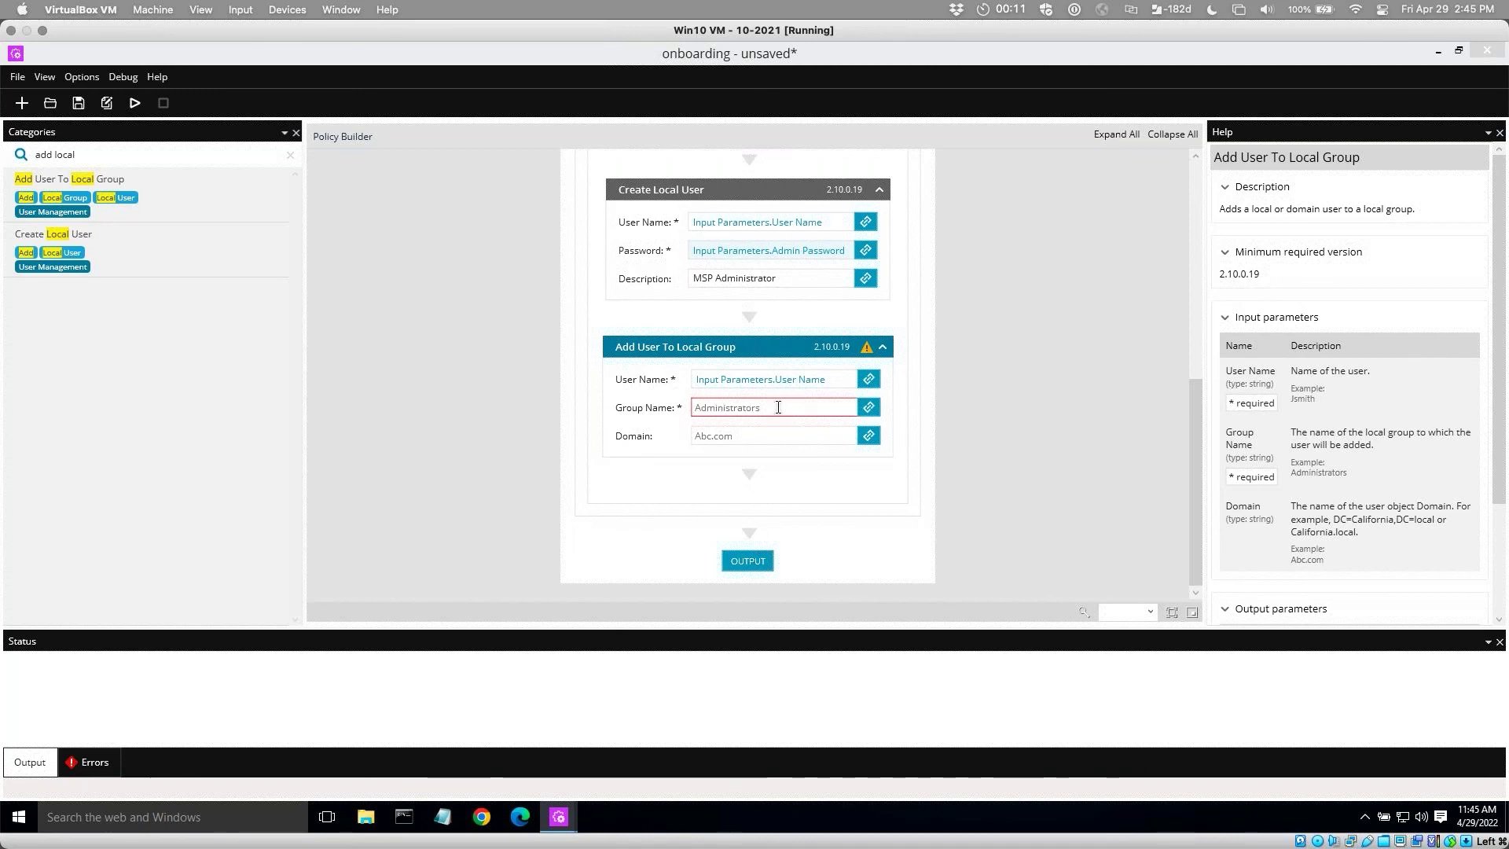
pyautogui.click(763, 438)
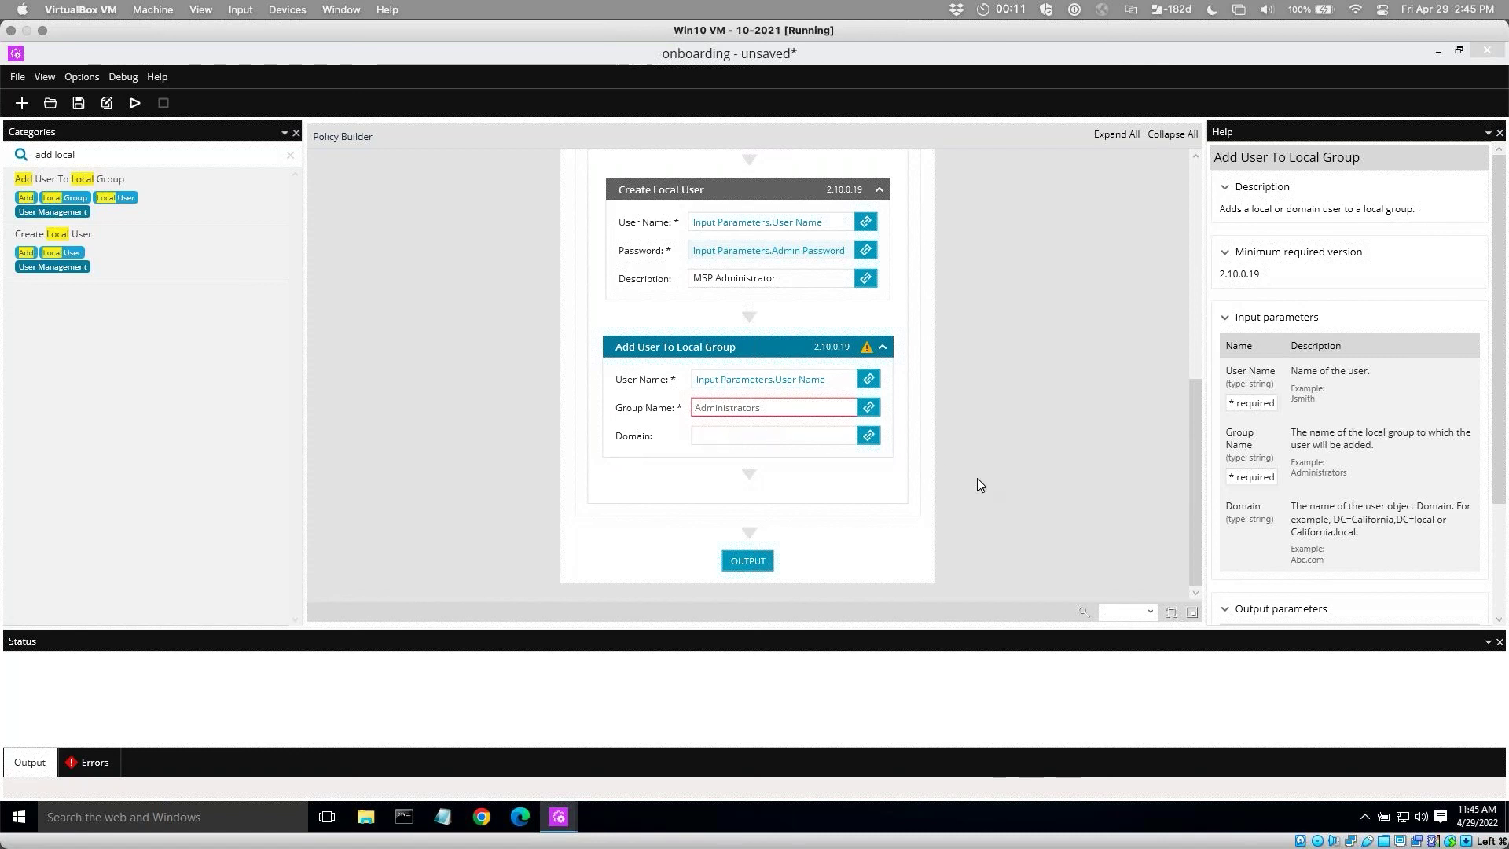
pyautogui.click(978, 478)
pyautogui.click(747, 432)
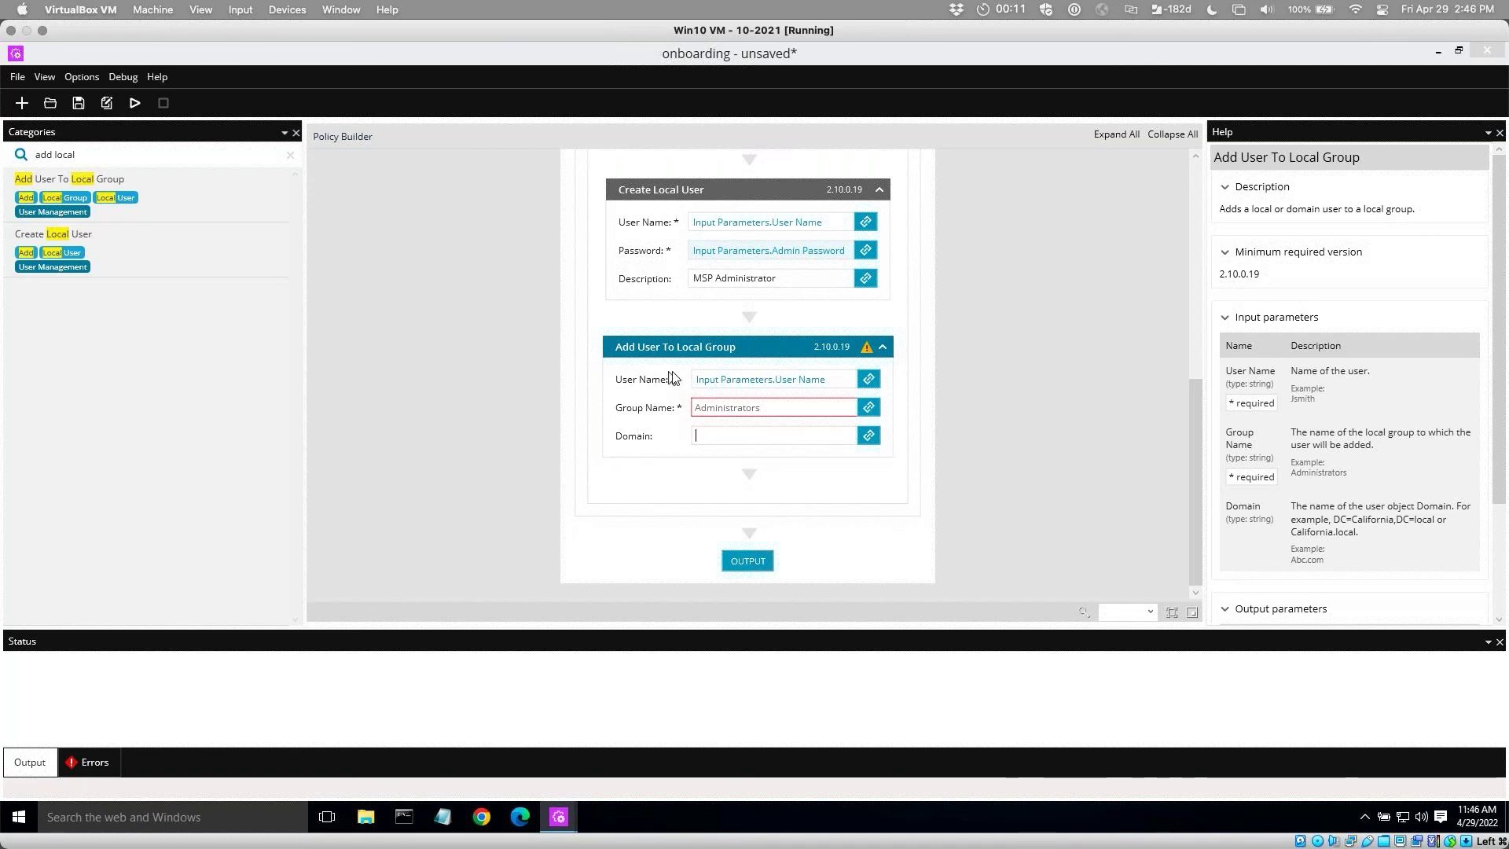
# Save the policy on the Desktop as onboarding-1.
pyautogui.click(78, 104)
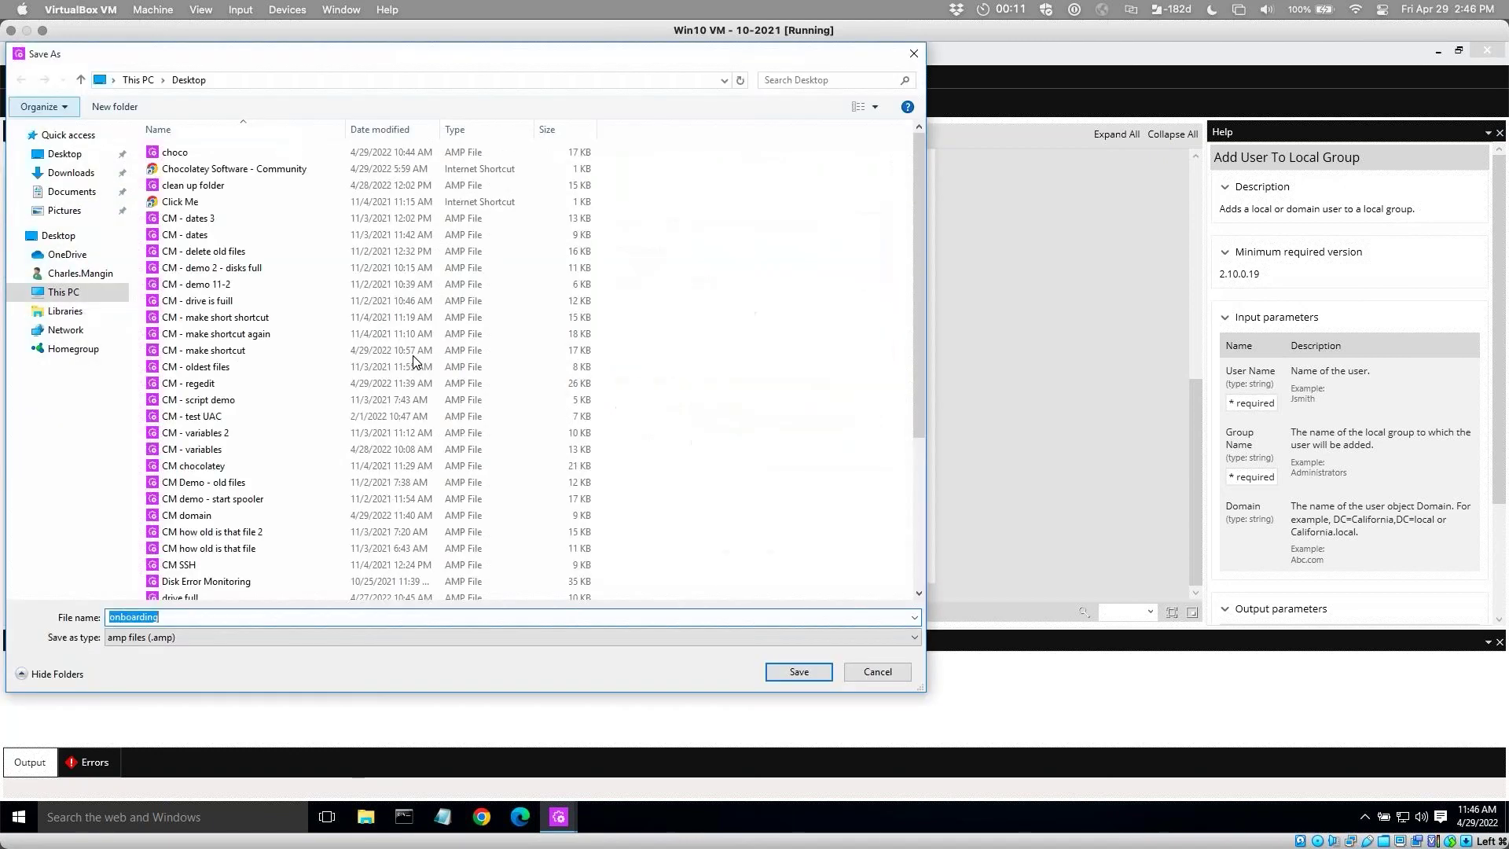
pyautogui.click(183, 616)
pyautogui.write('-1')
pyautogui.click(799, 671)
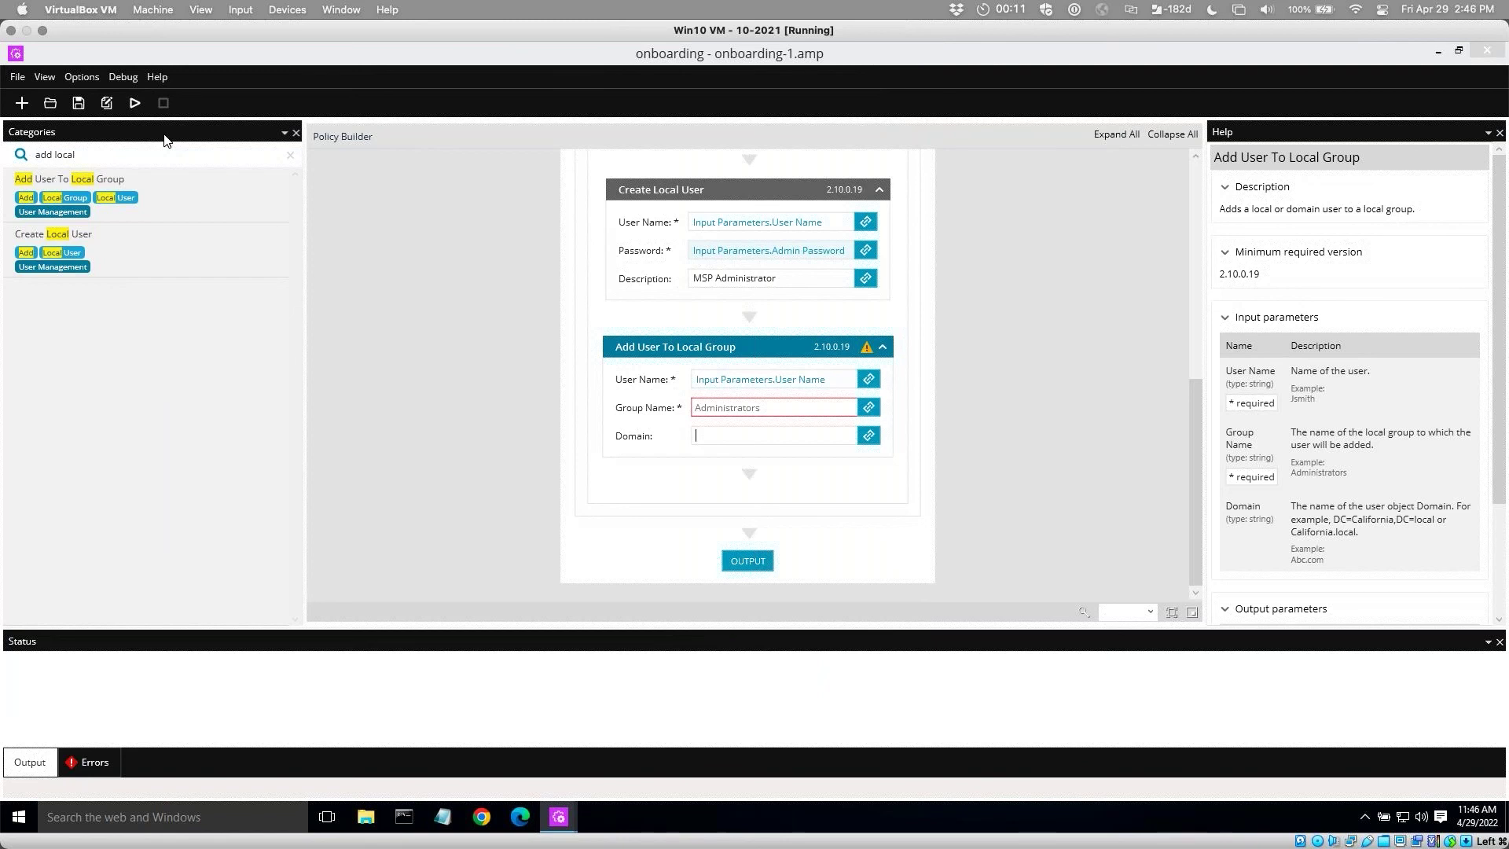
# Open the existing CM domain policy from the Desktop.
pyautogui.click(49, 100)
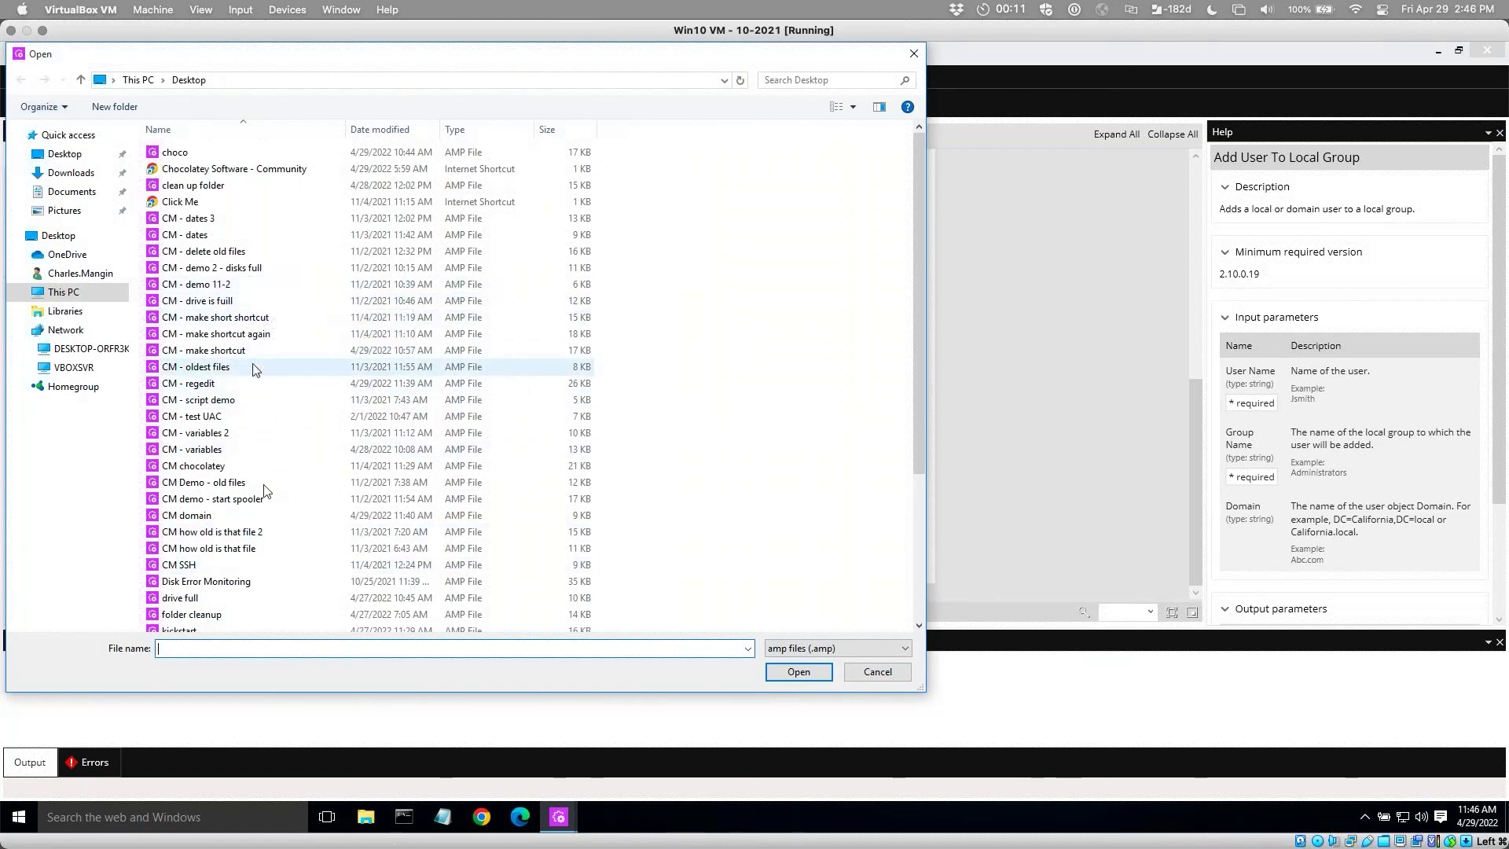
pyautogui.click(189, 517)
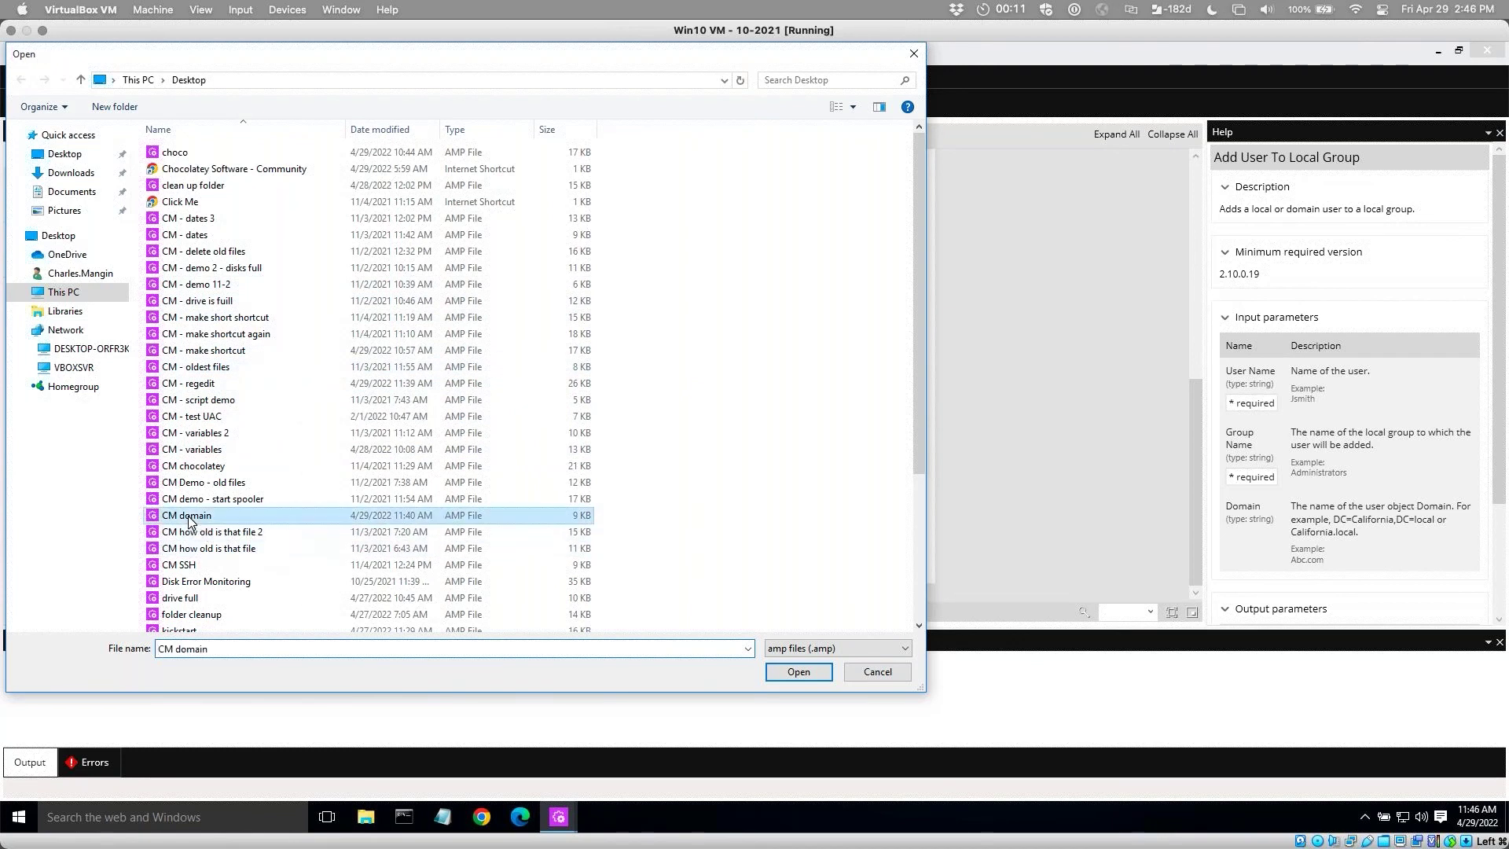
pyautogui.doubleClick(188, 517)
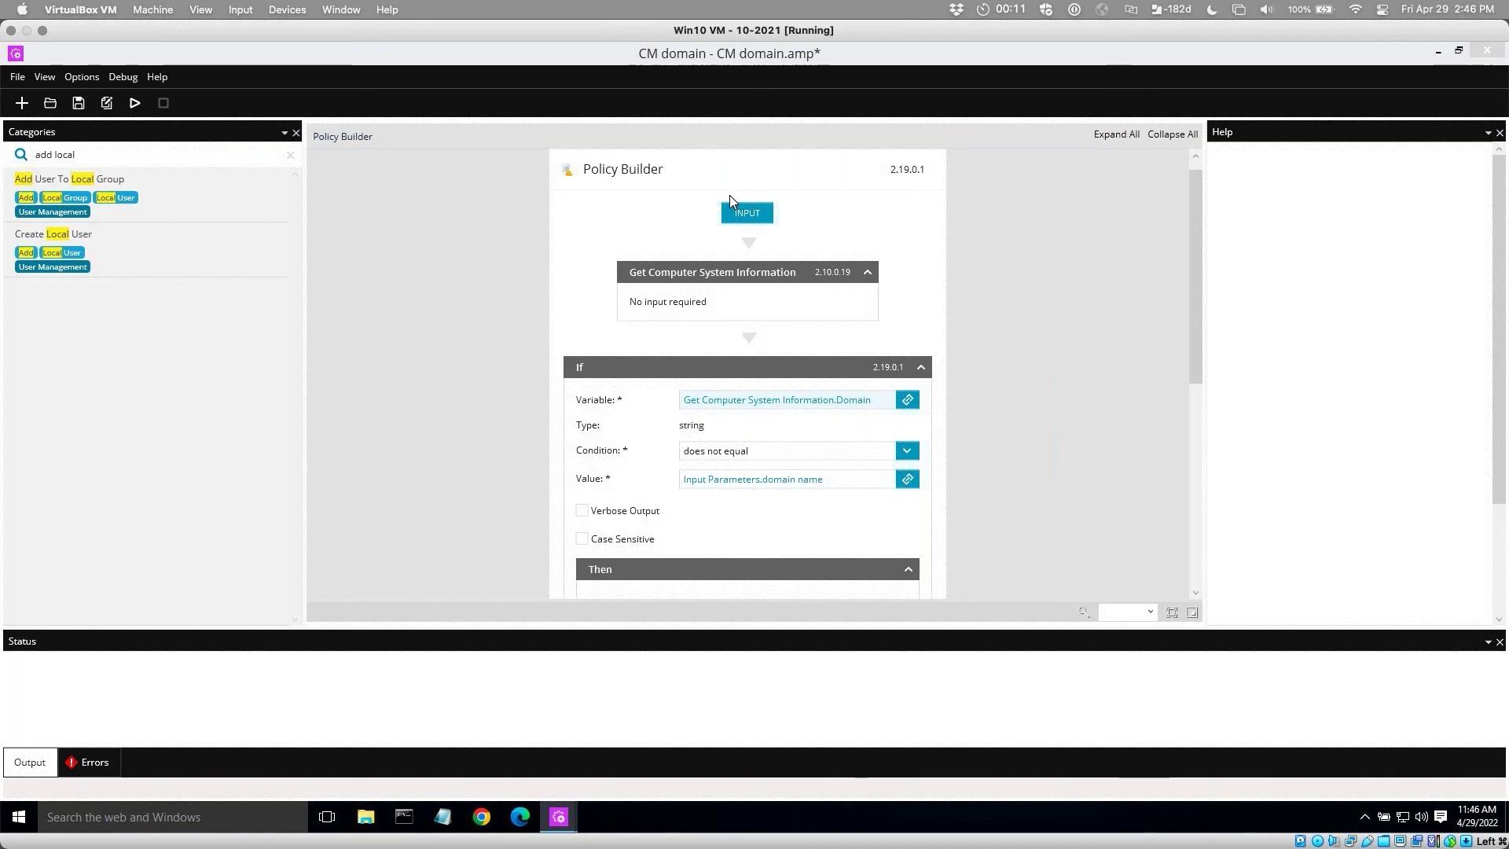
# Set the value of the InputUser input parameter to MSPAdmin and accept the input parameters.
pyautogui.click(749, 215)
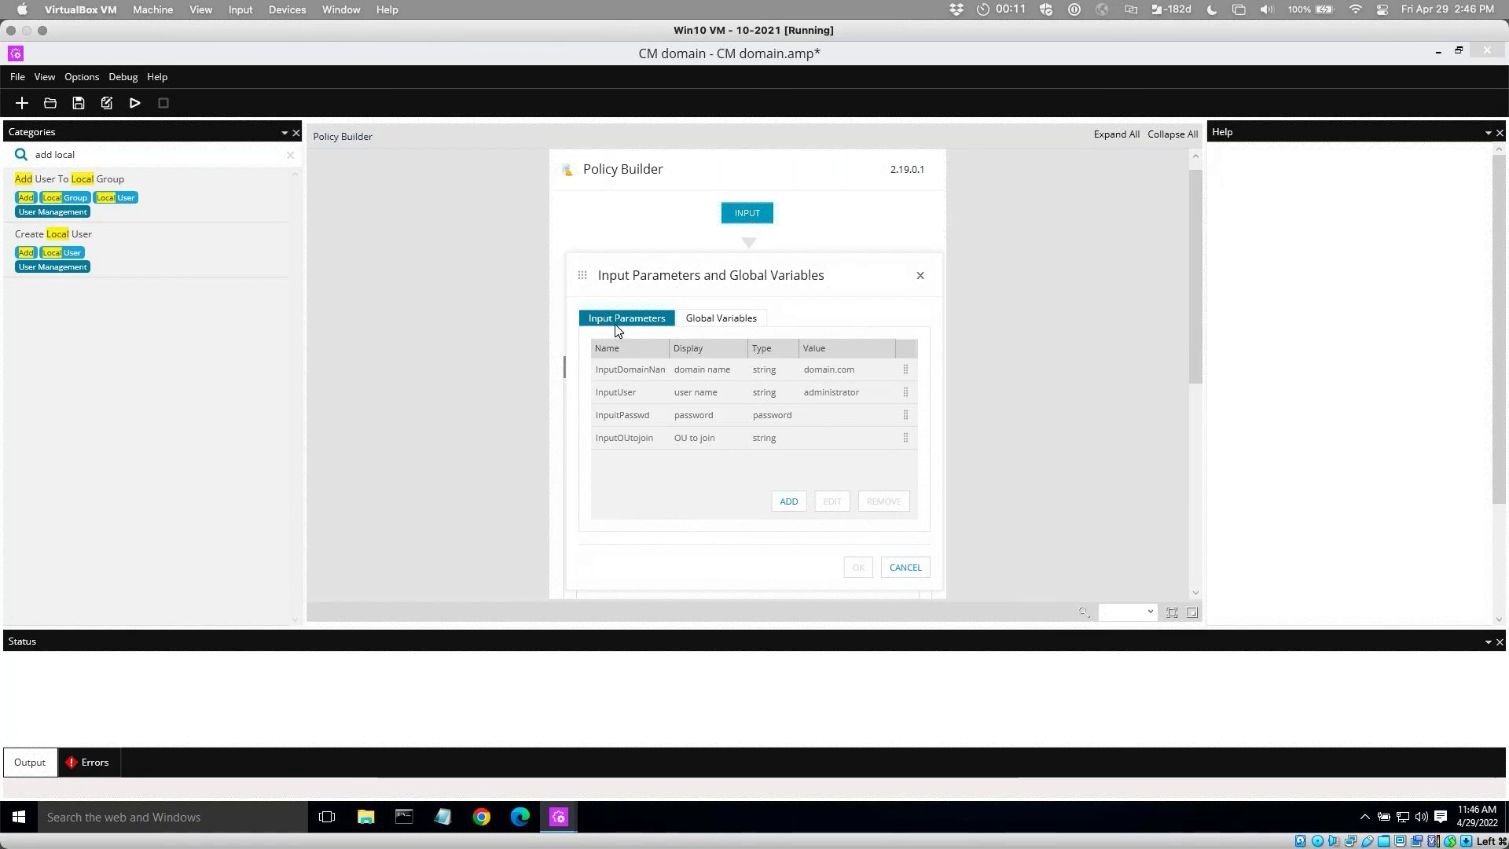
pyautogui.click(646, 368)
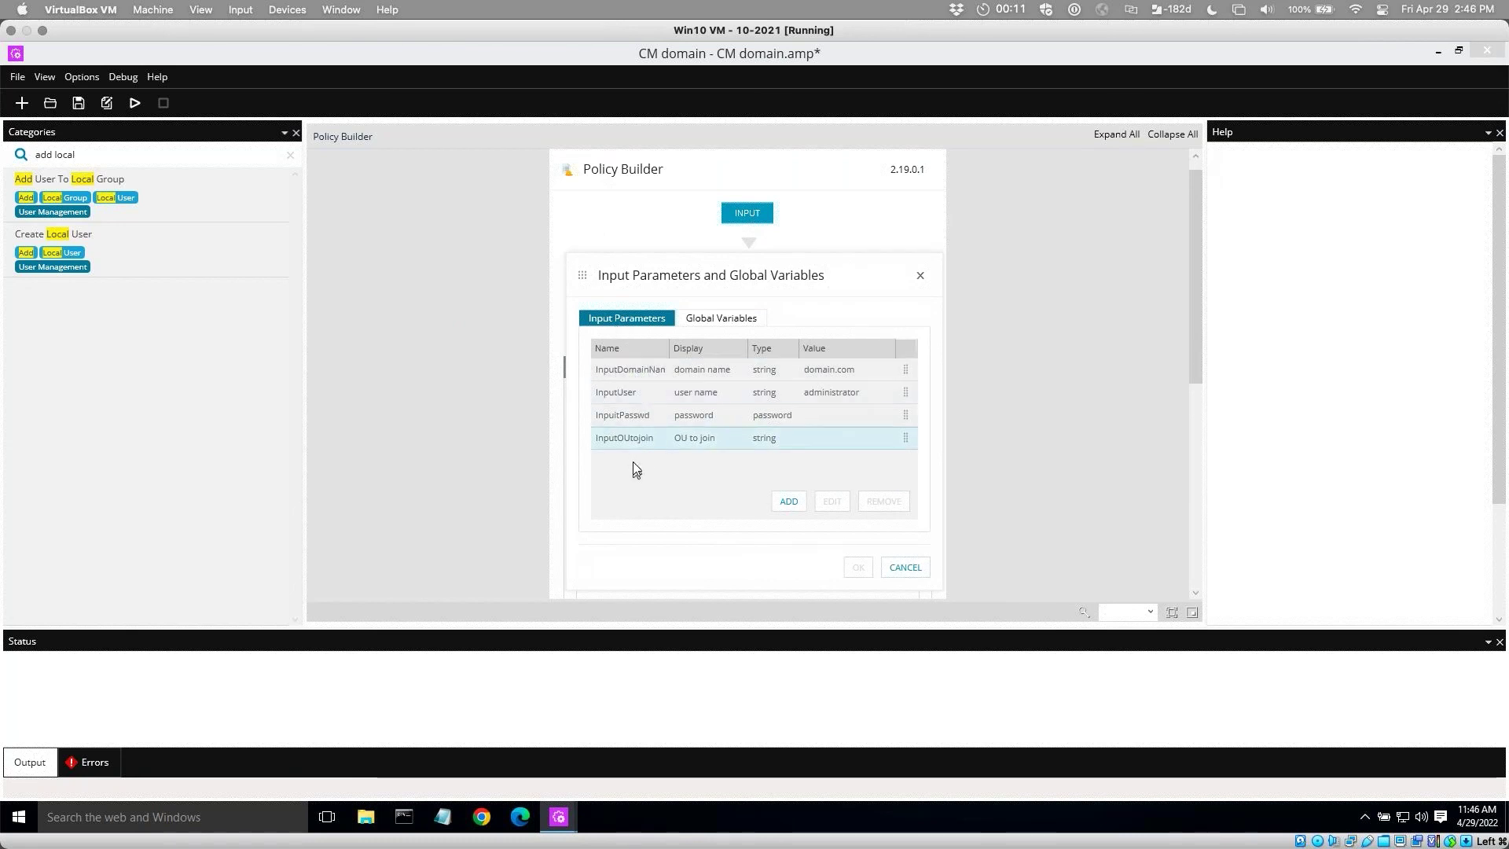
pyautogui.click(639, 371)
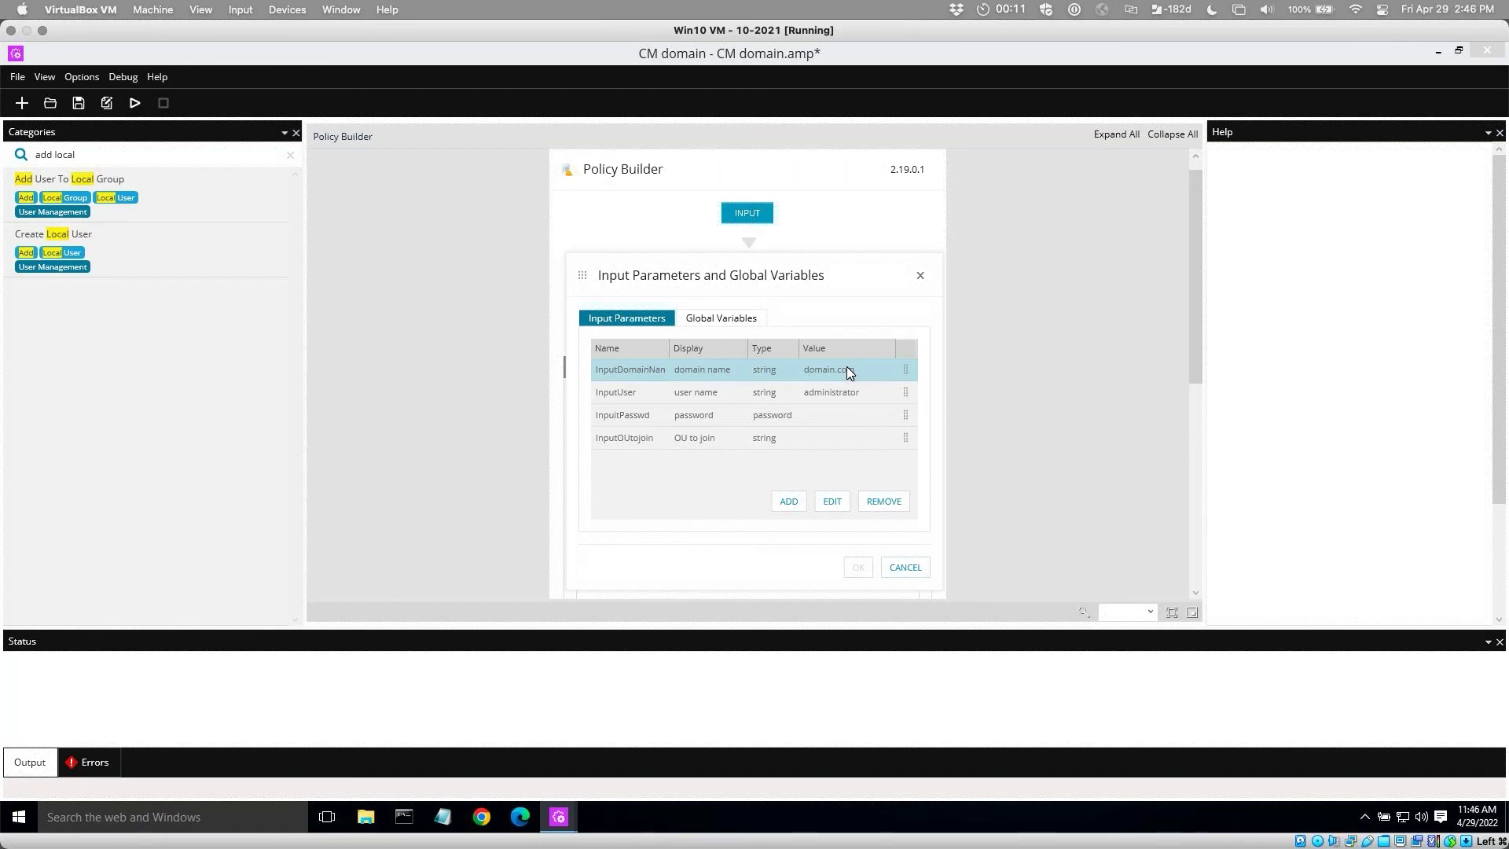
pyautogui.click(624, 391)
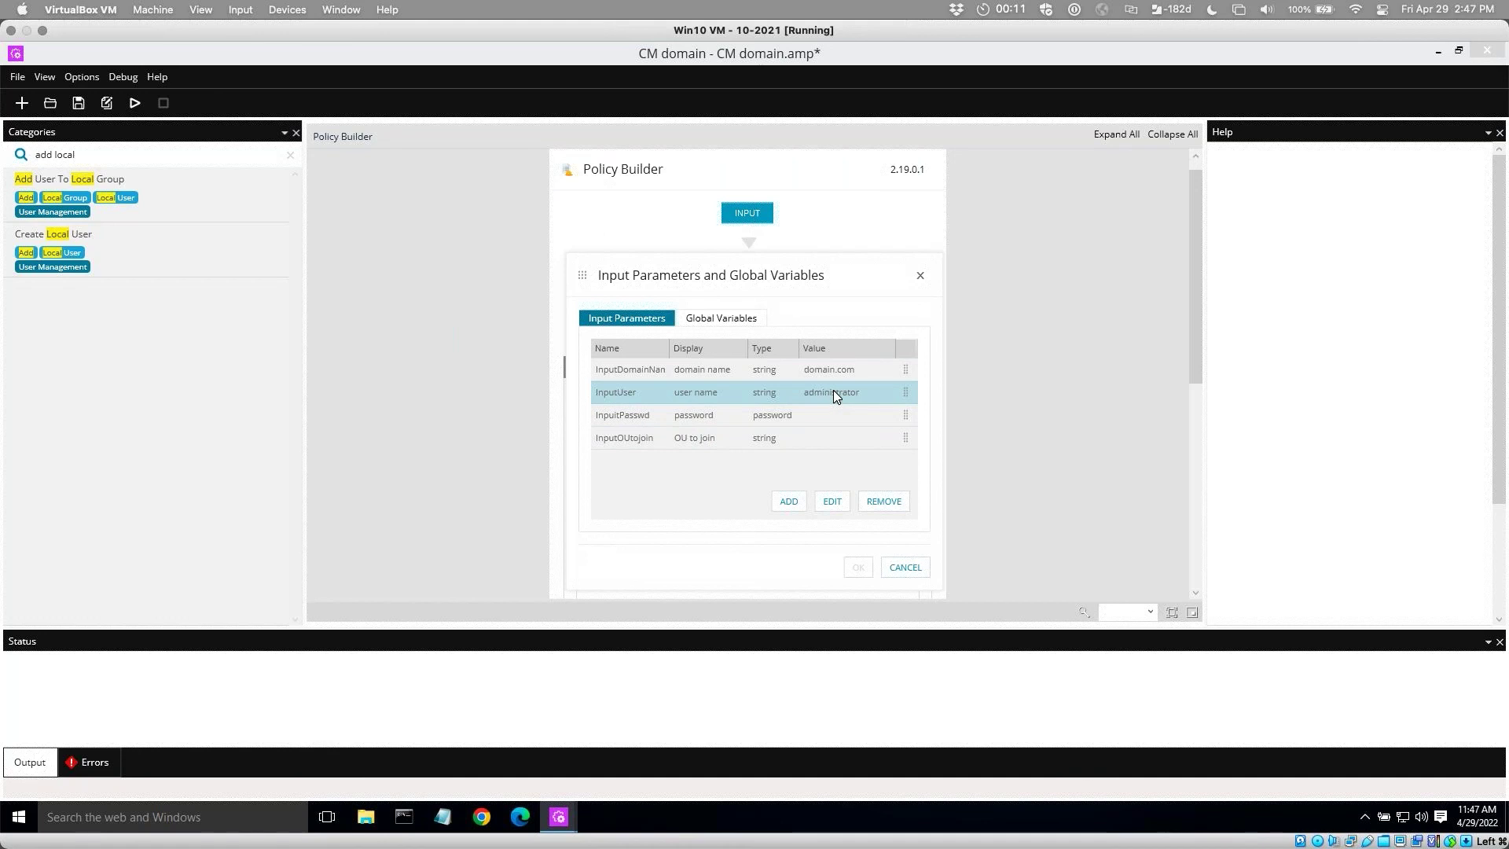
pyautogui.click(832, 502)
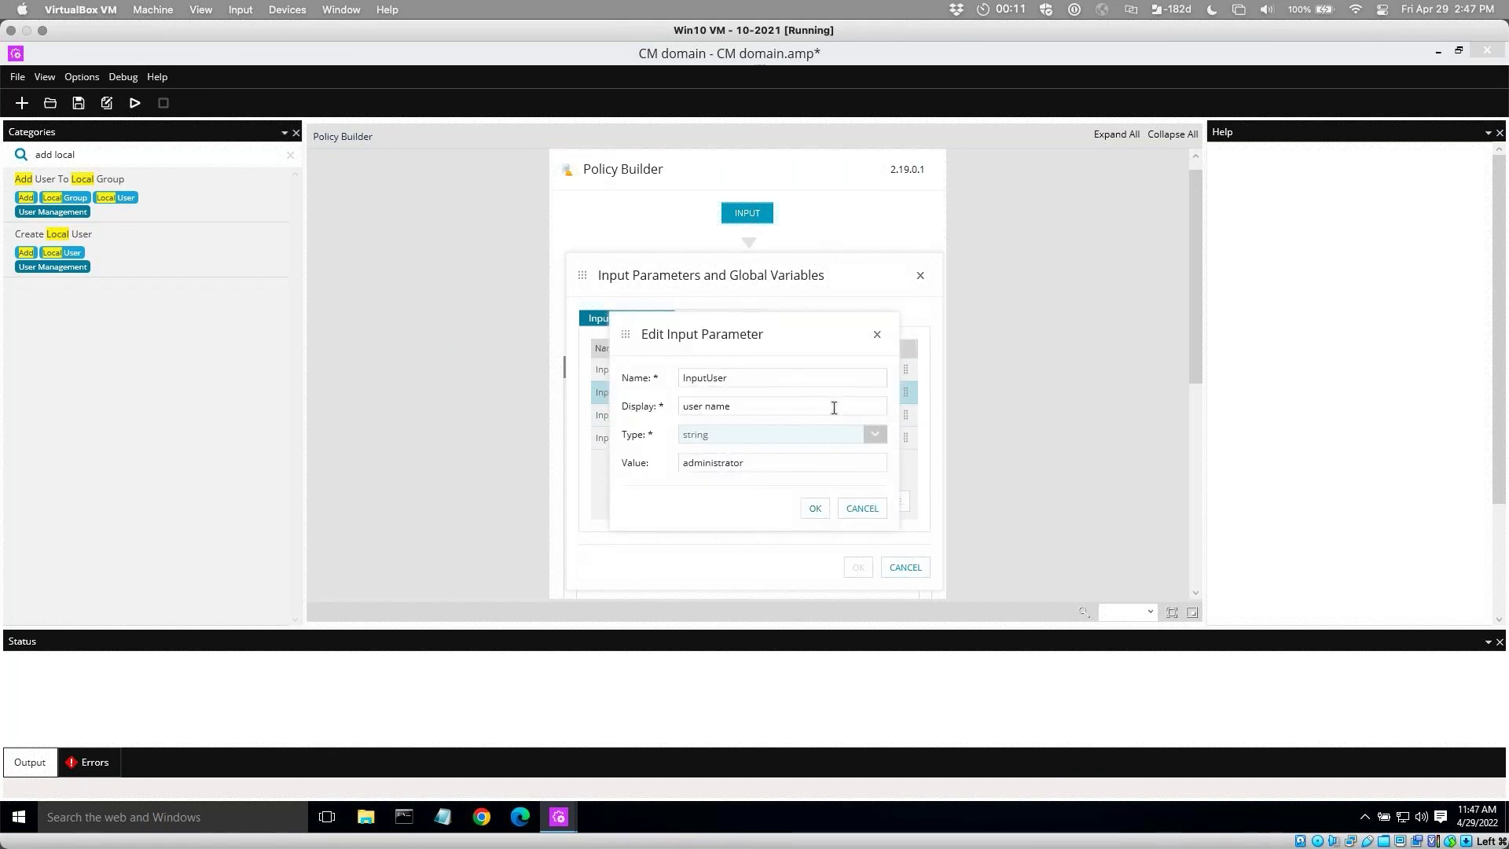
pyautogui.moveTo(748, 464); pyautogui.dragTo(629, 468)
pyautogui.write('MSPAdmin')
pyautogui.click(816, 508)
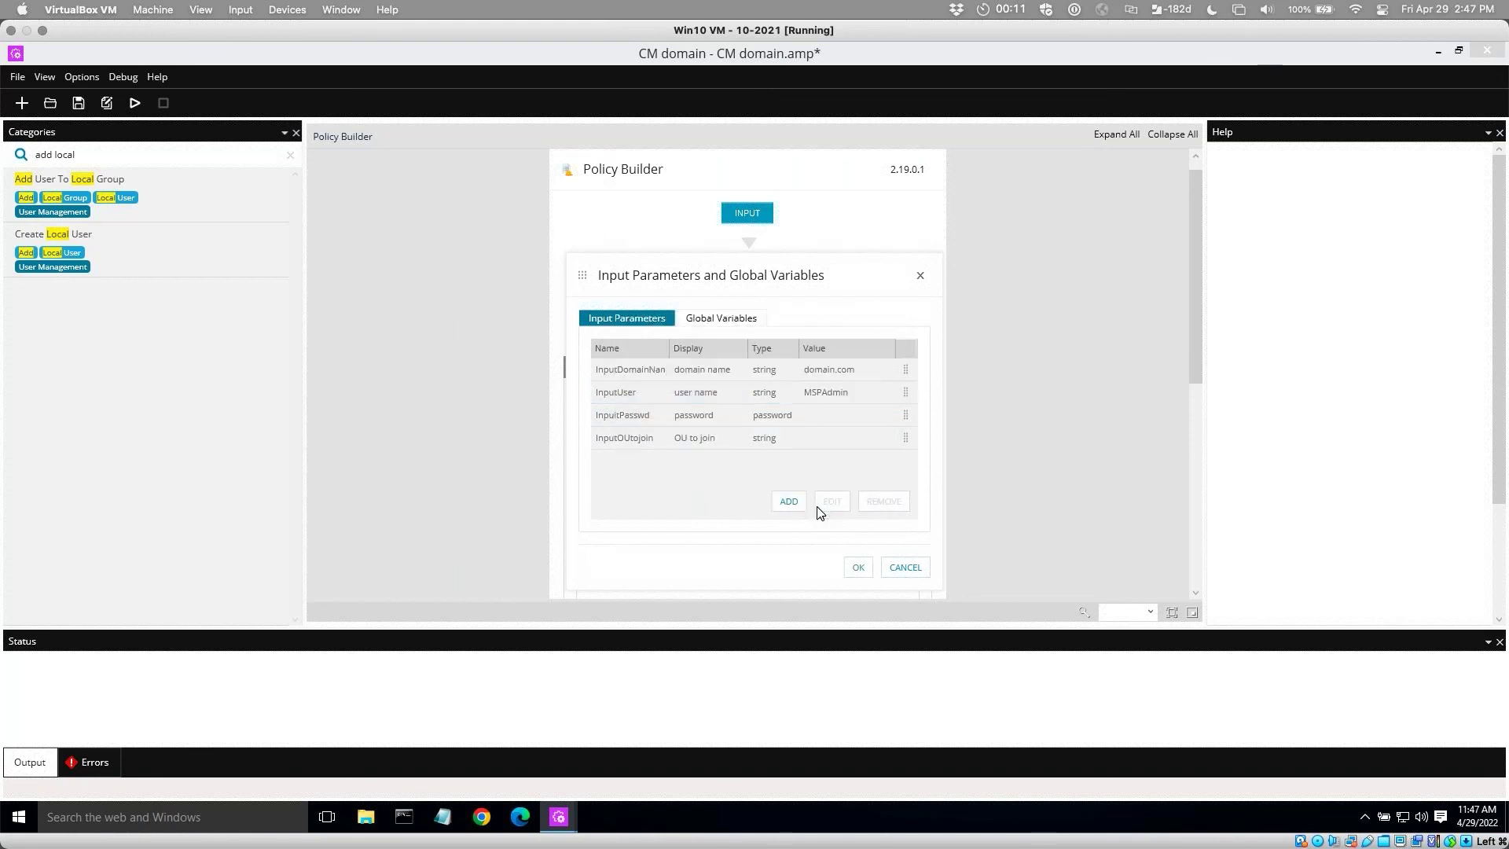
pyautogui.click(813, 416)
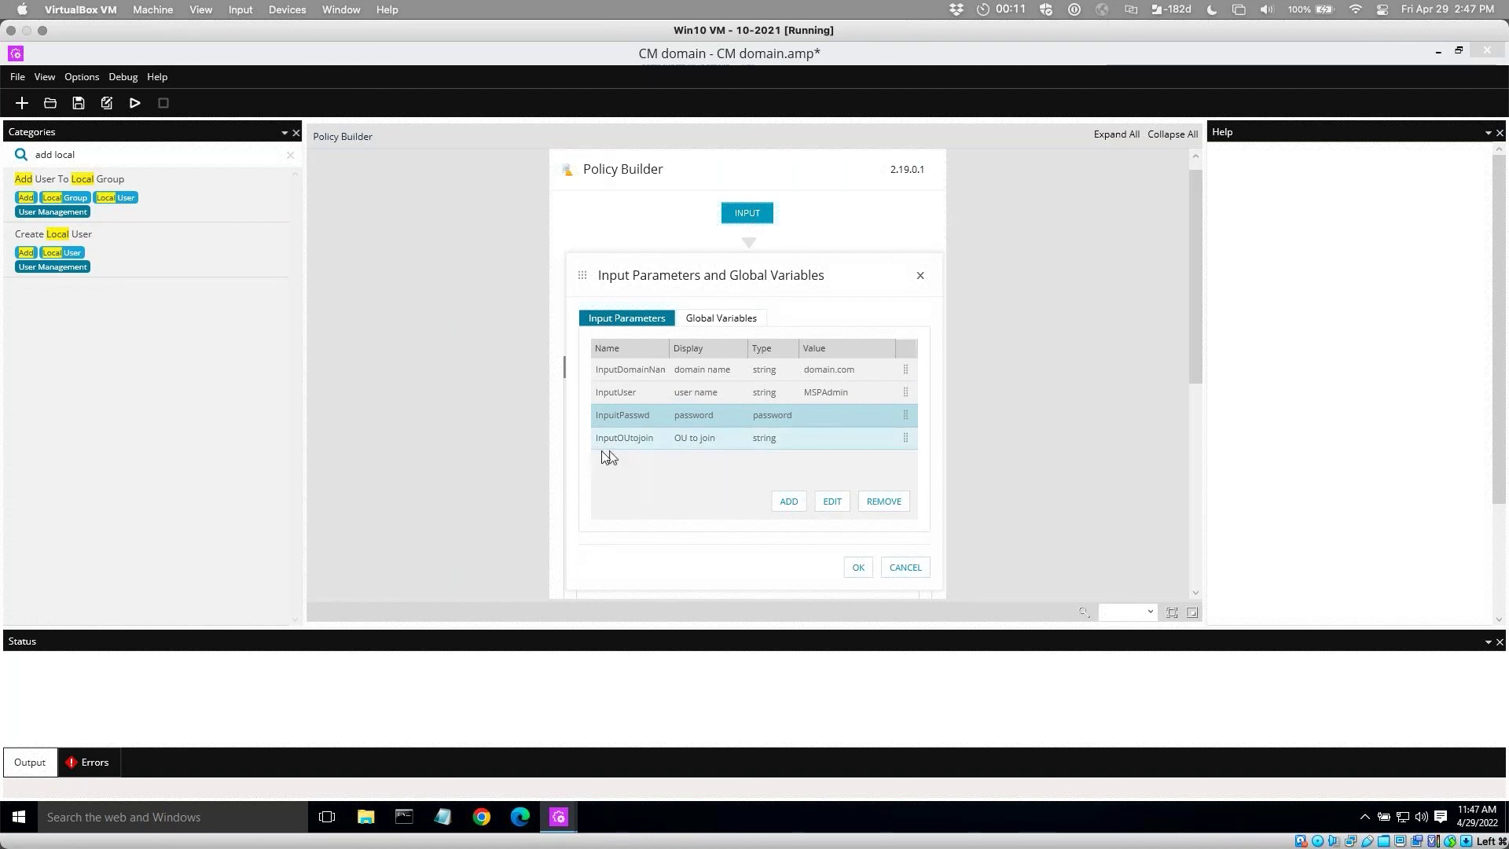
pyautogui.click(827, 445)
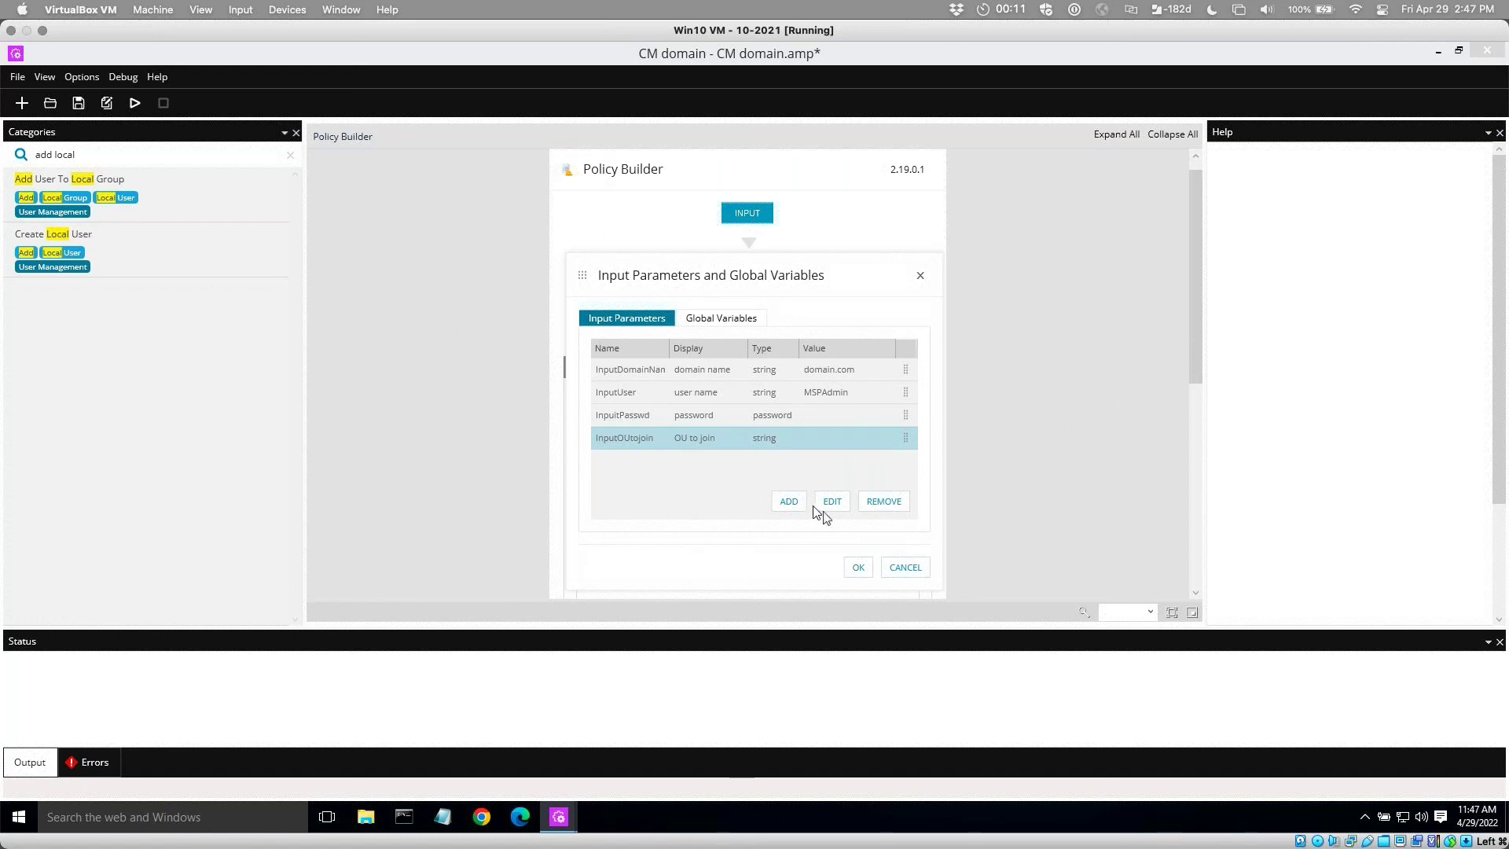
pyautogui.click(862, 566)
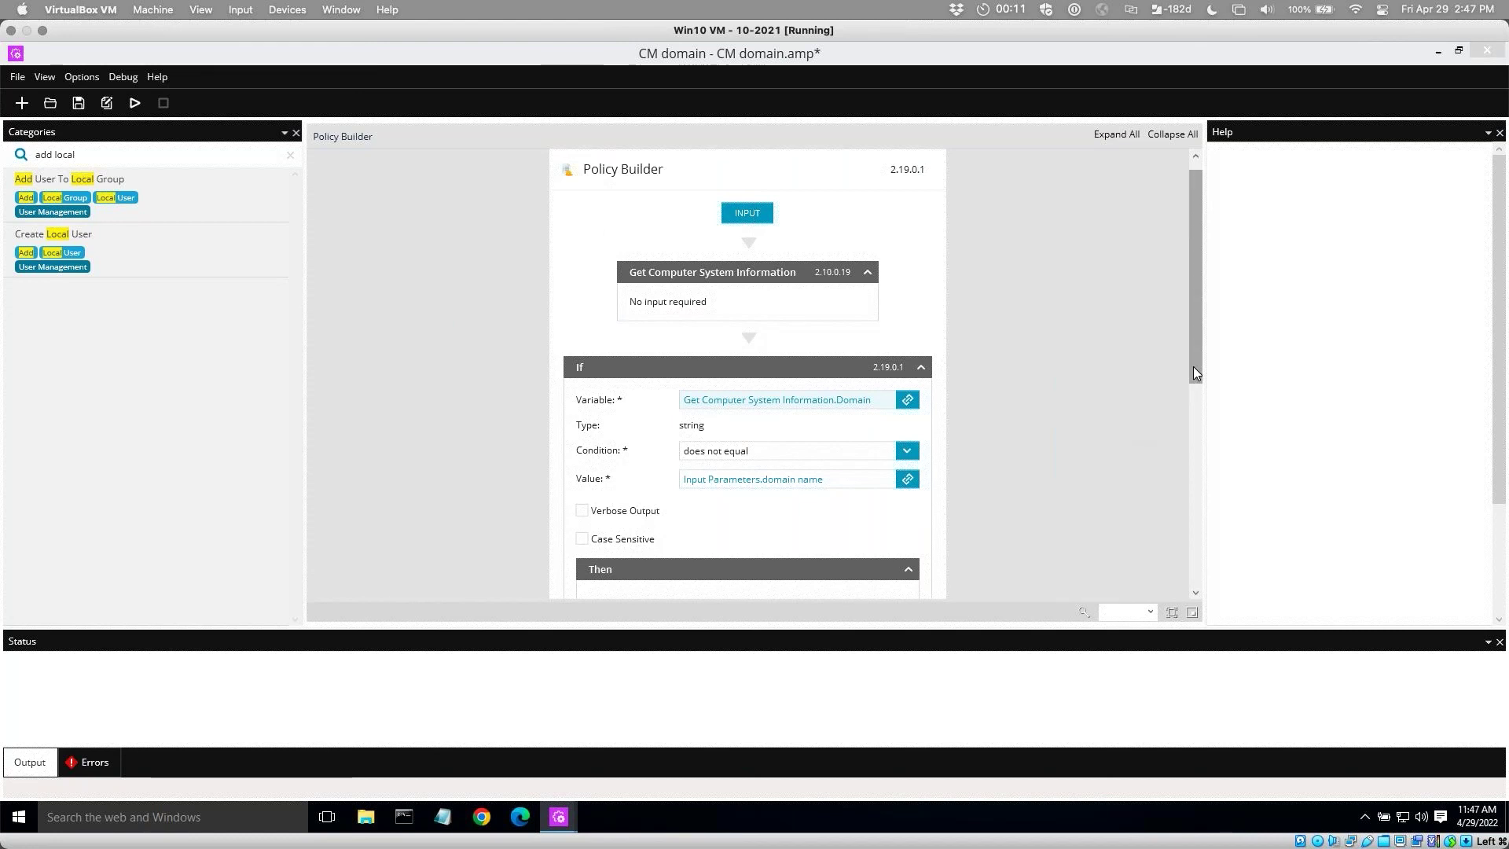
# Clear the object search and review the help on the output parameters of Get Computer System Information.
pyautogui.moveTo(1194, 366); pyautogui.dragTo(1196, 393)
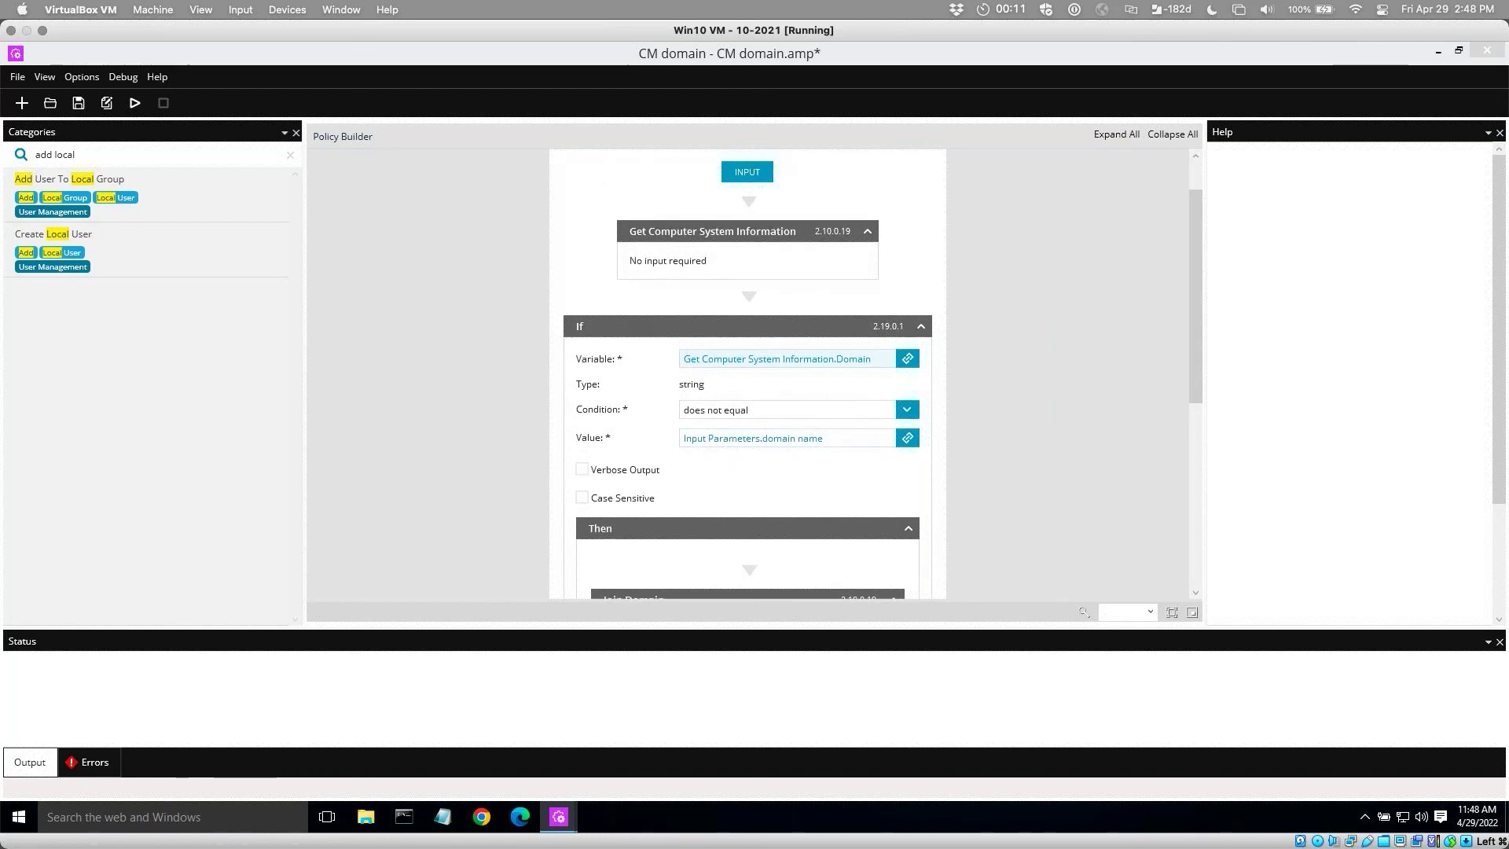
pyautogui.click(753, 231)
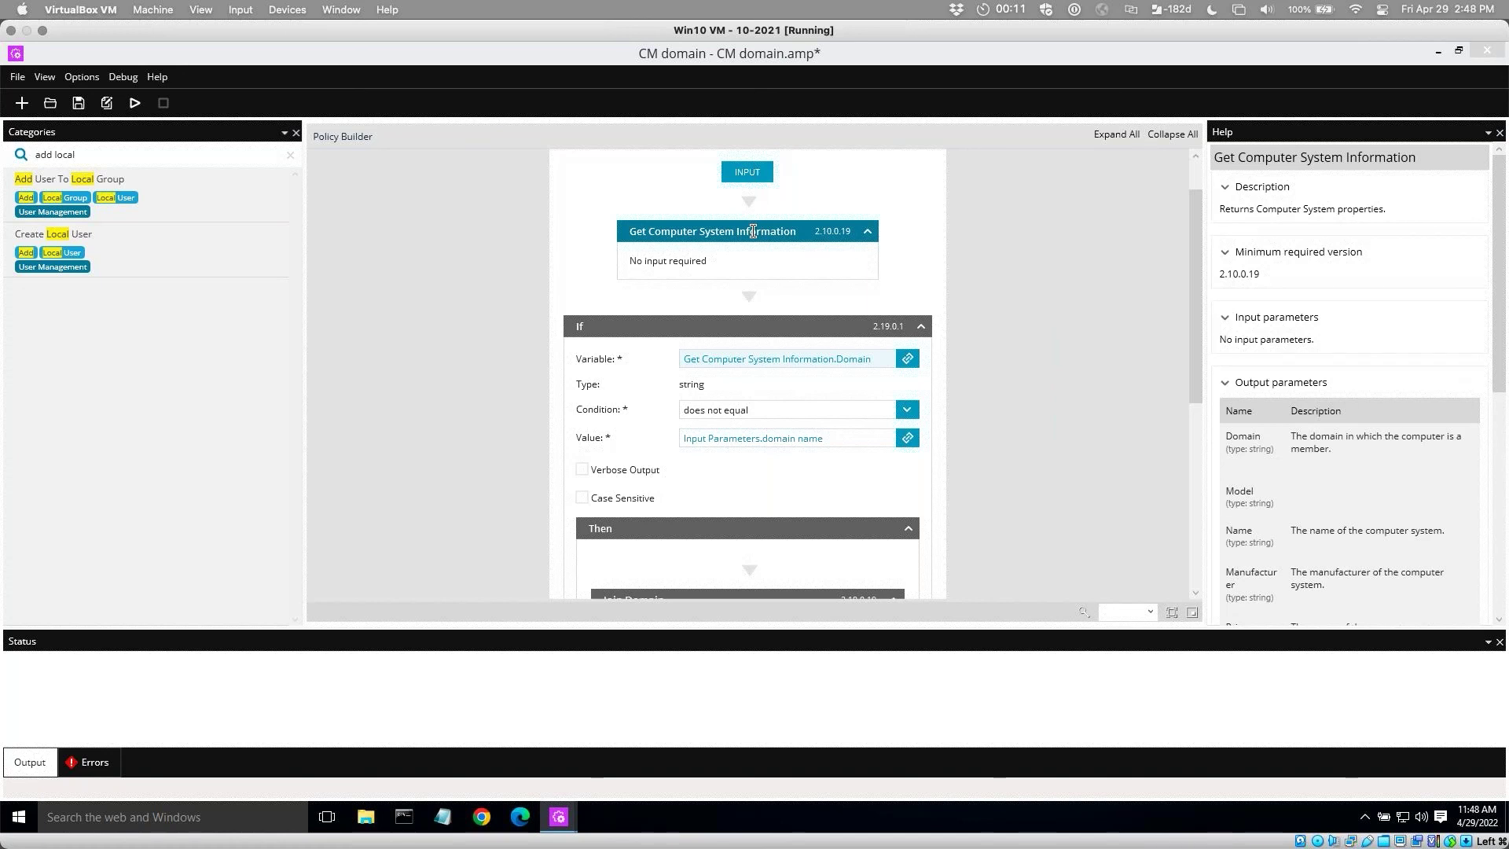
pyautogui.click(290, 157)
pyautogui.click(290, 156)
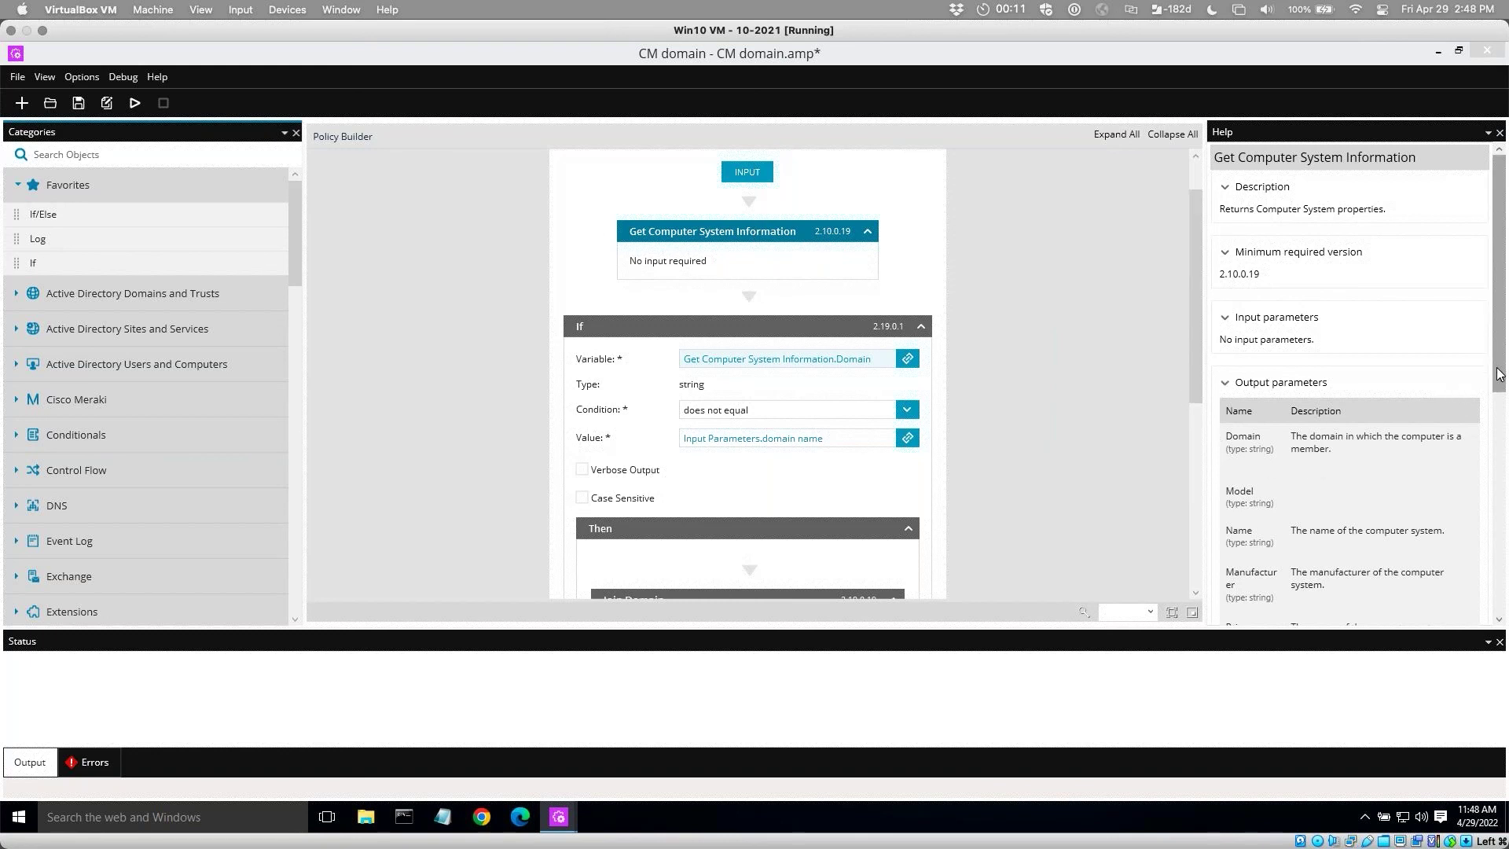
pyautogui.moveTo(1497, 374); pyautogui.dragTo(1501, 434)
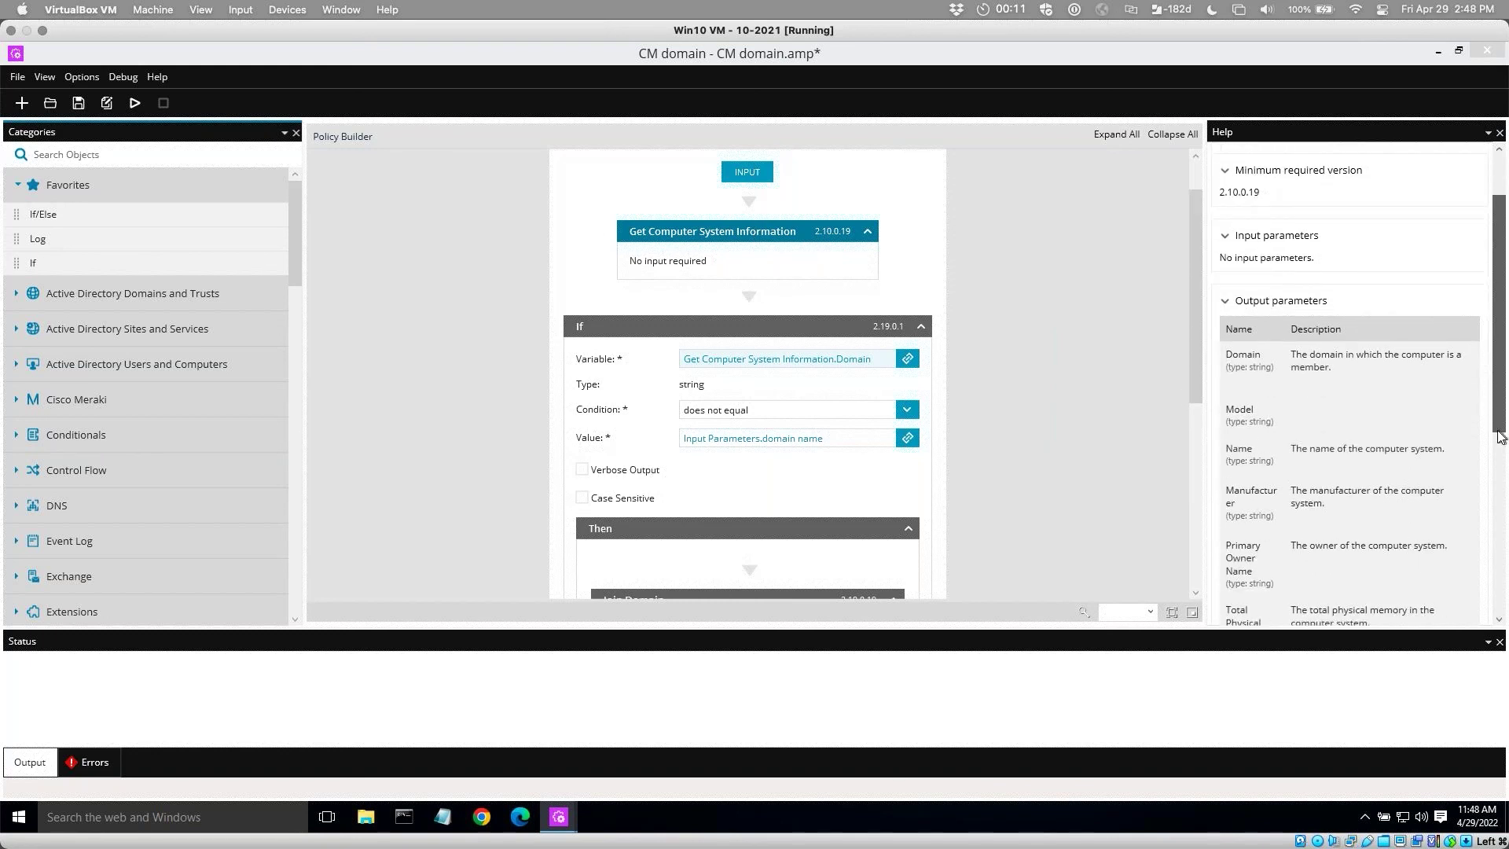
pyautogui.scroll(-1, 1259, 403)
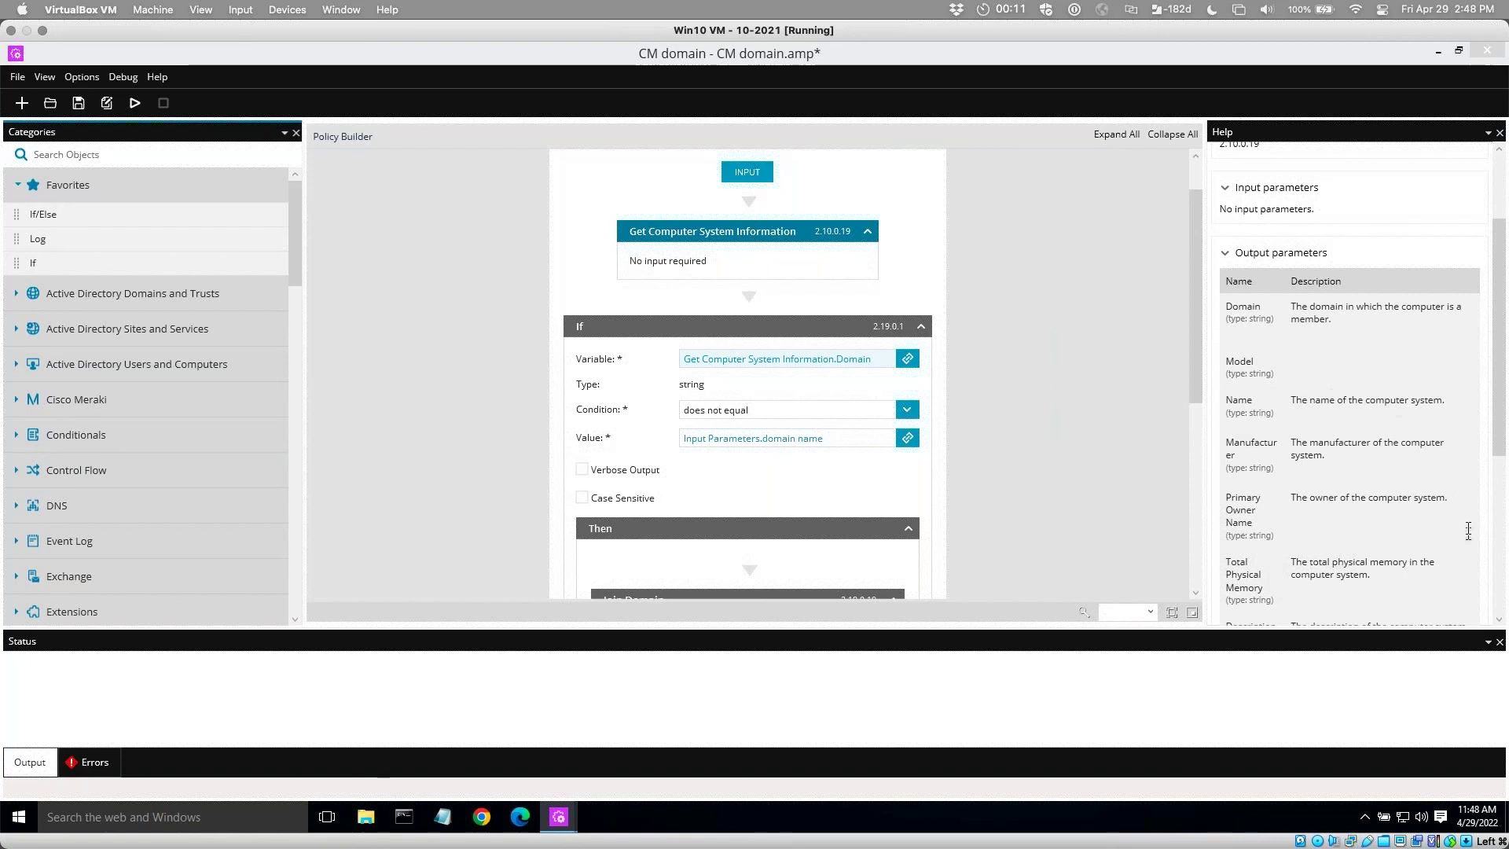
pyautogui.moveTo(1497, 472); pyautogui.dragTo(1504, 607)
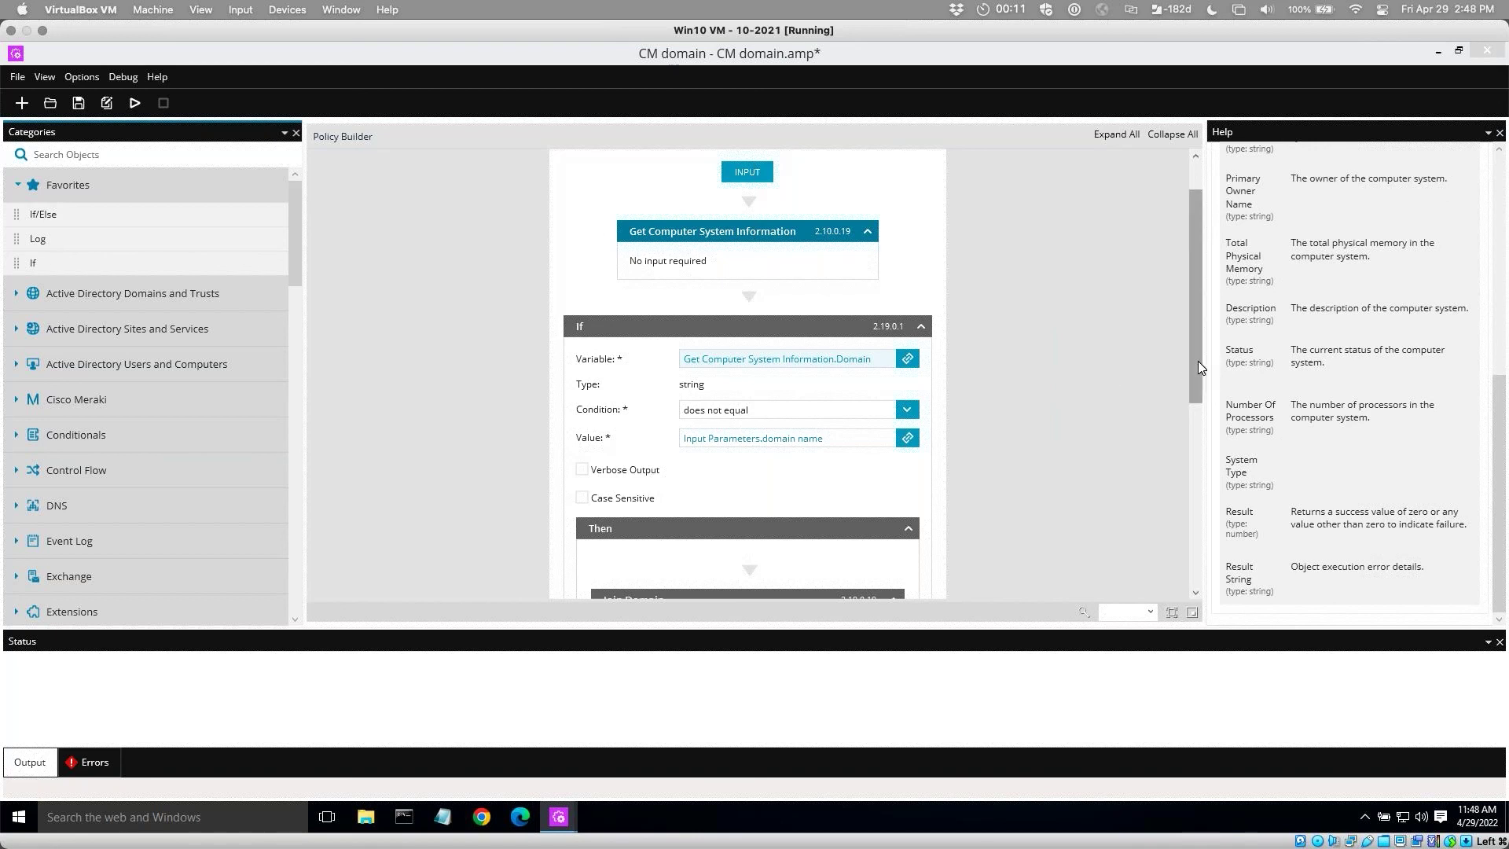
# Examine the If object's variable, condition and value, and the Join Domain object in its Then branch.
pyautogui.moveTo(1198, 360); pyautogui.dragTo(1199, 389)
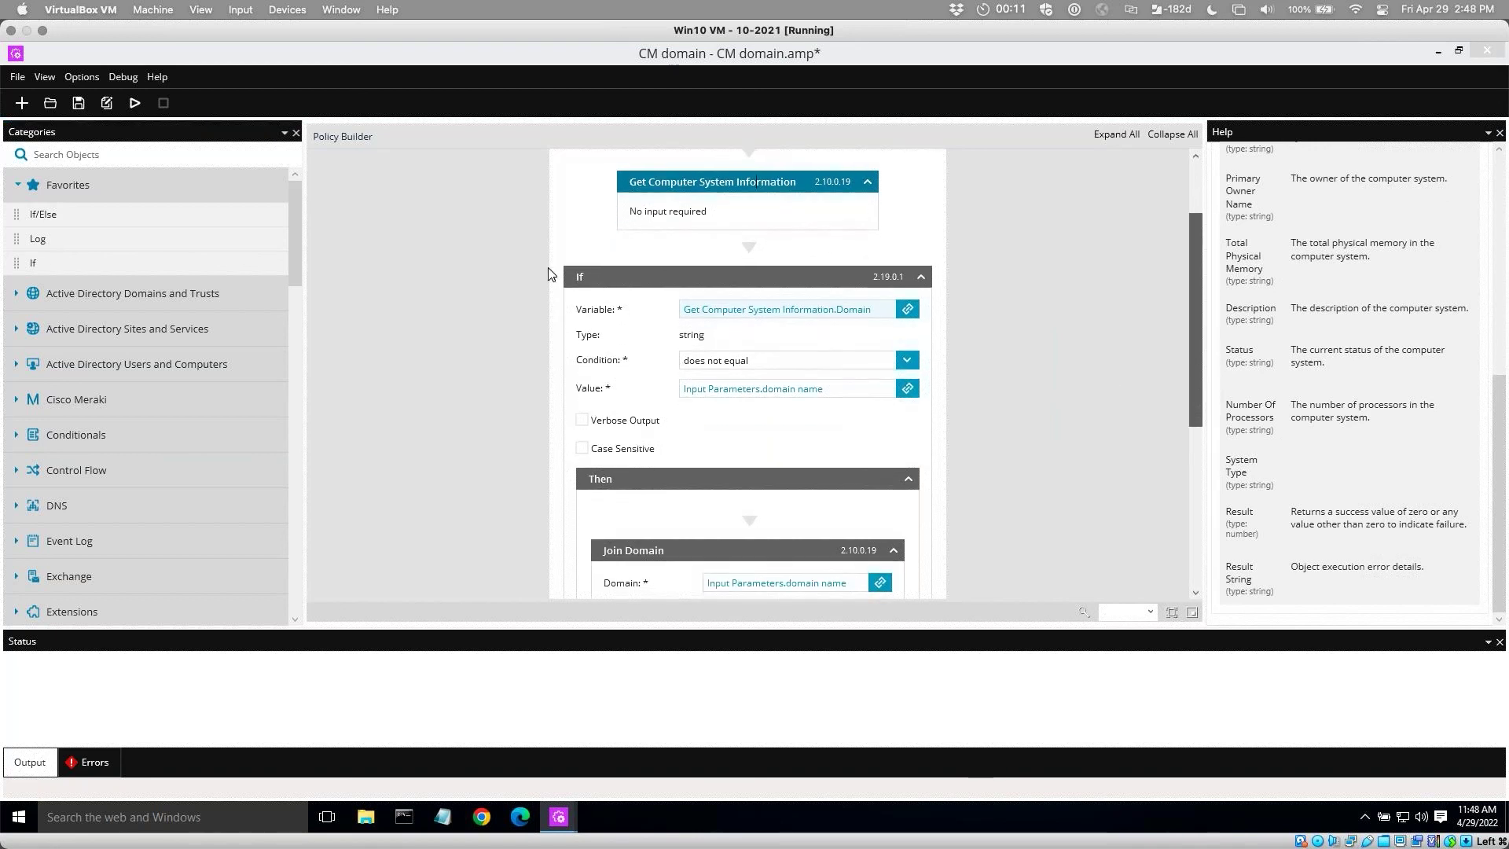
pyautogui.click(643, 280)
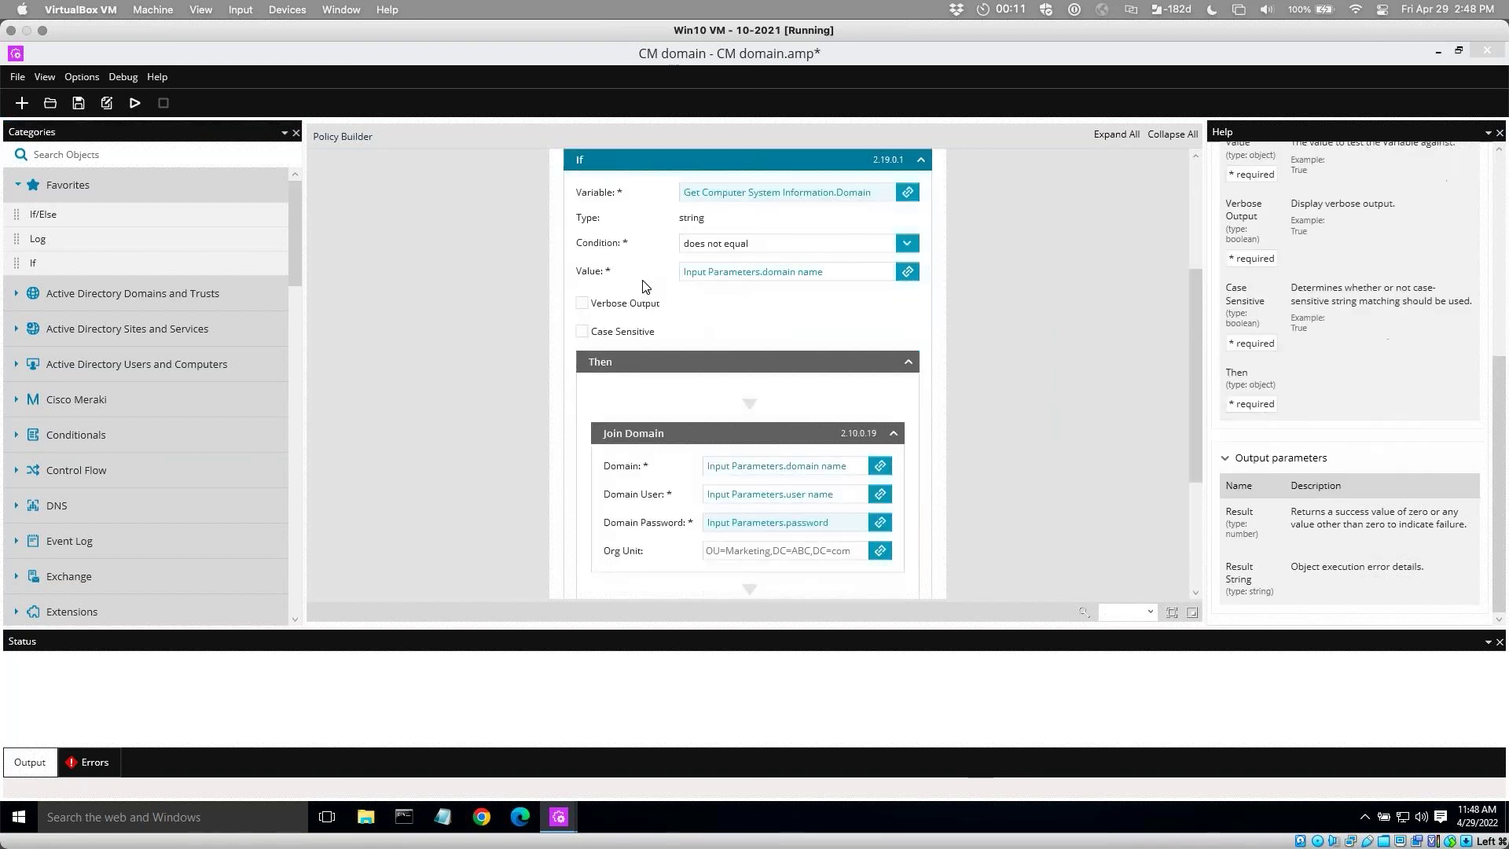
pyautogui.moveTo(1197, 380); pyautogui.dragTo(1195, 374)
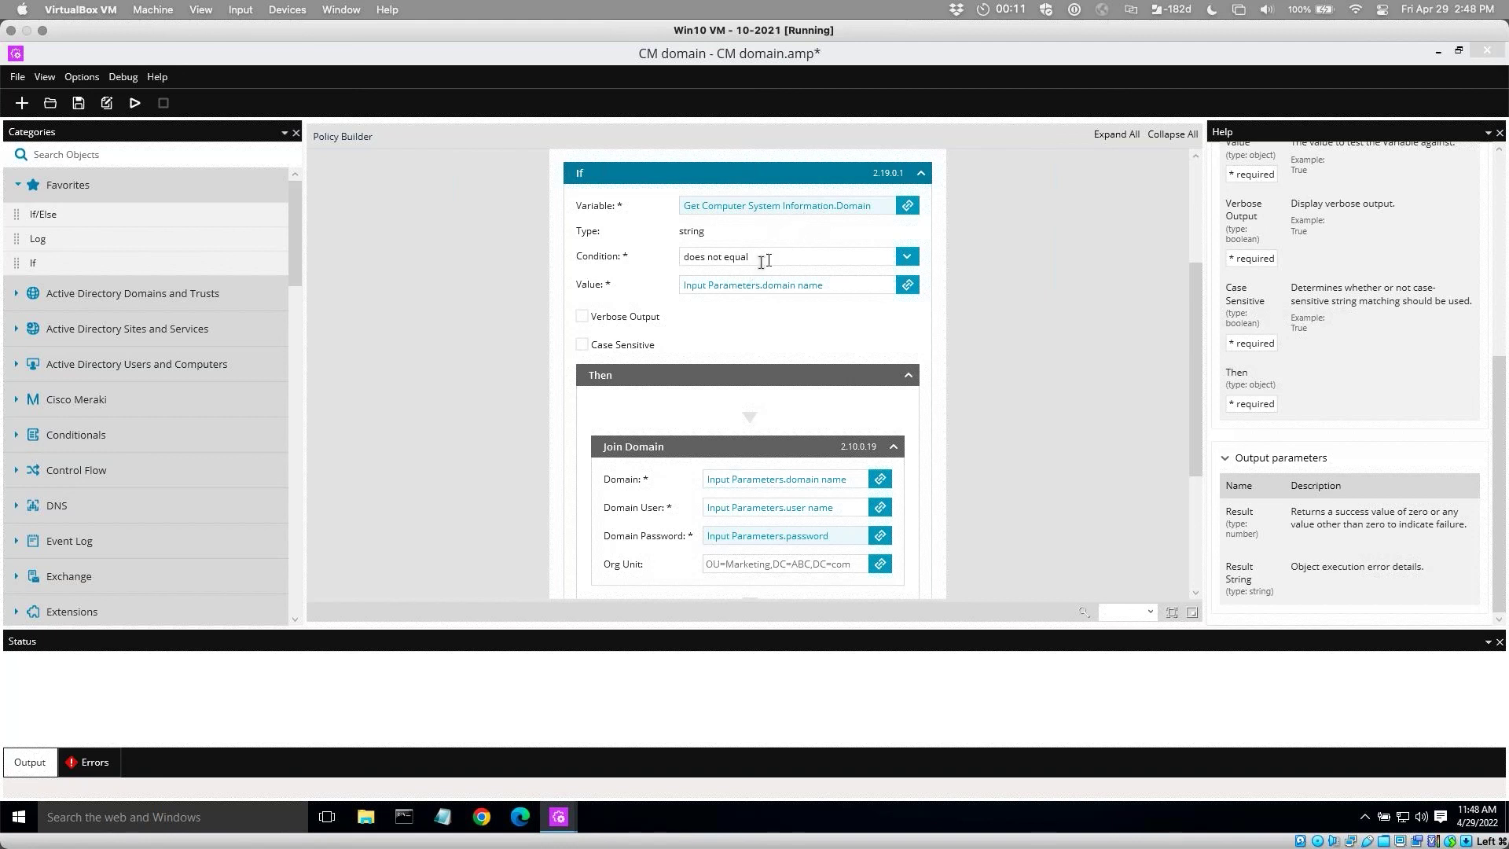
pyautogui.click(859, 286)
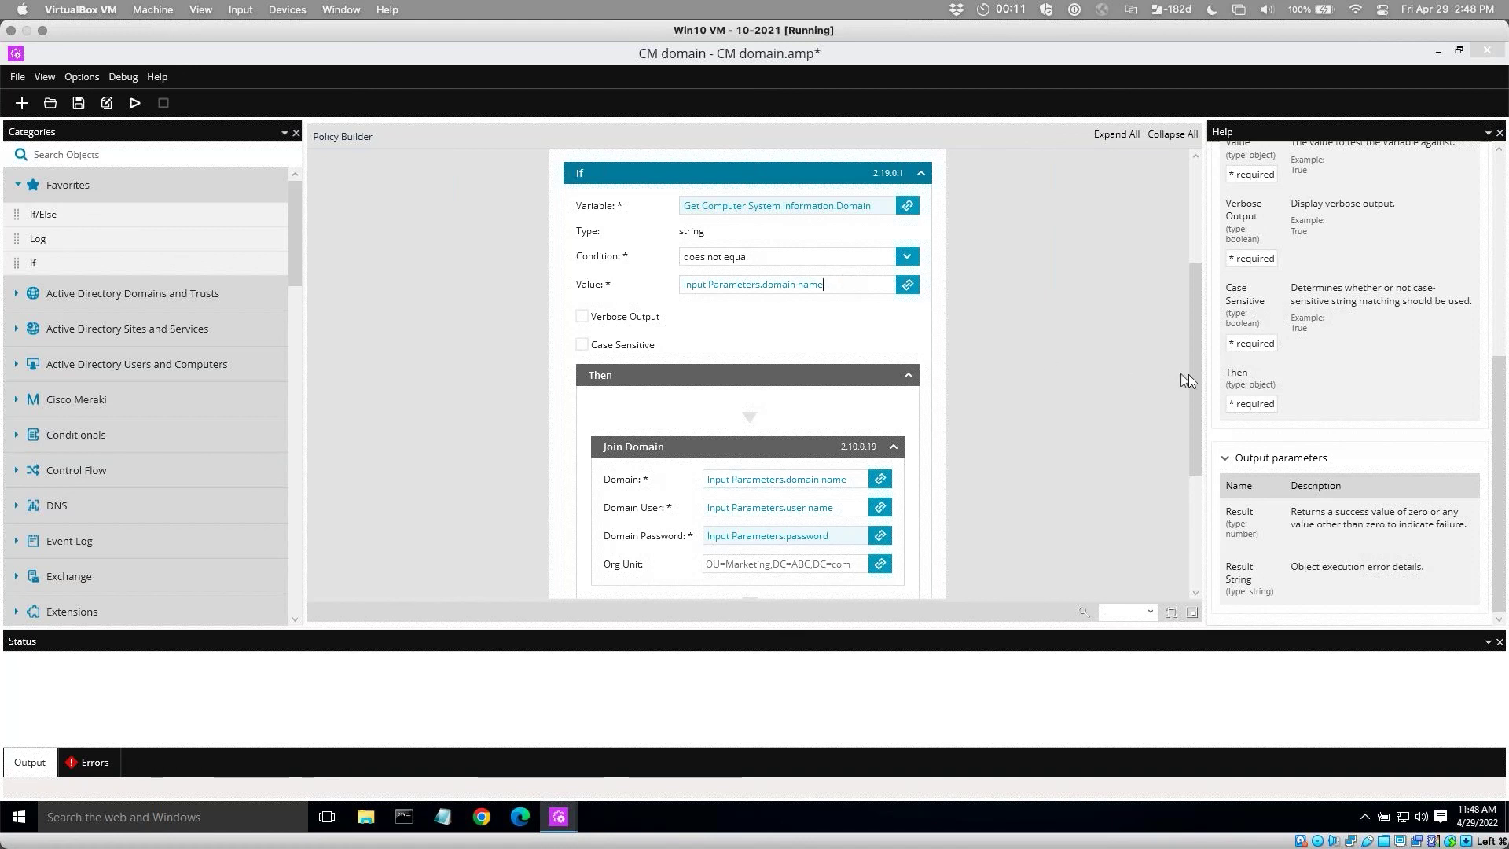
# Select the Join Domain object in the Then branch and search the object library for "domain".
pyautogui.moveTo(1194, 388); pyautogui.dragTo(1195, 417)
pyautogui.click(676, 354)
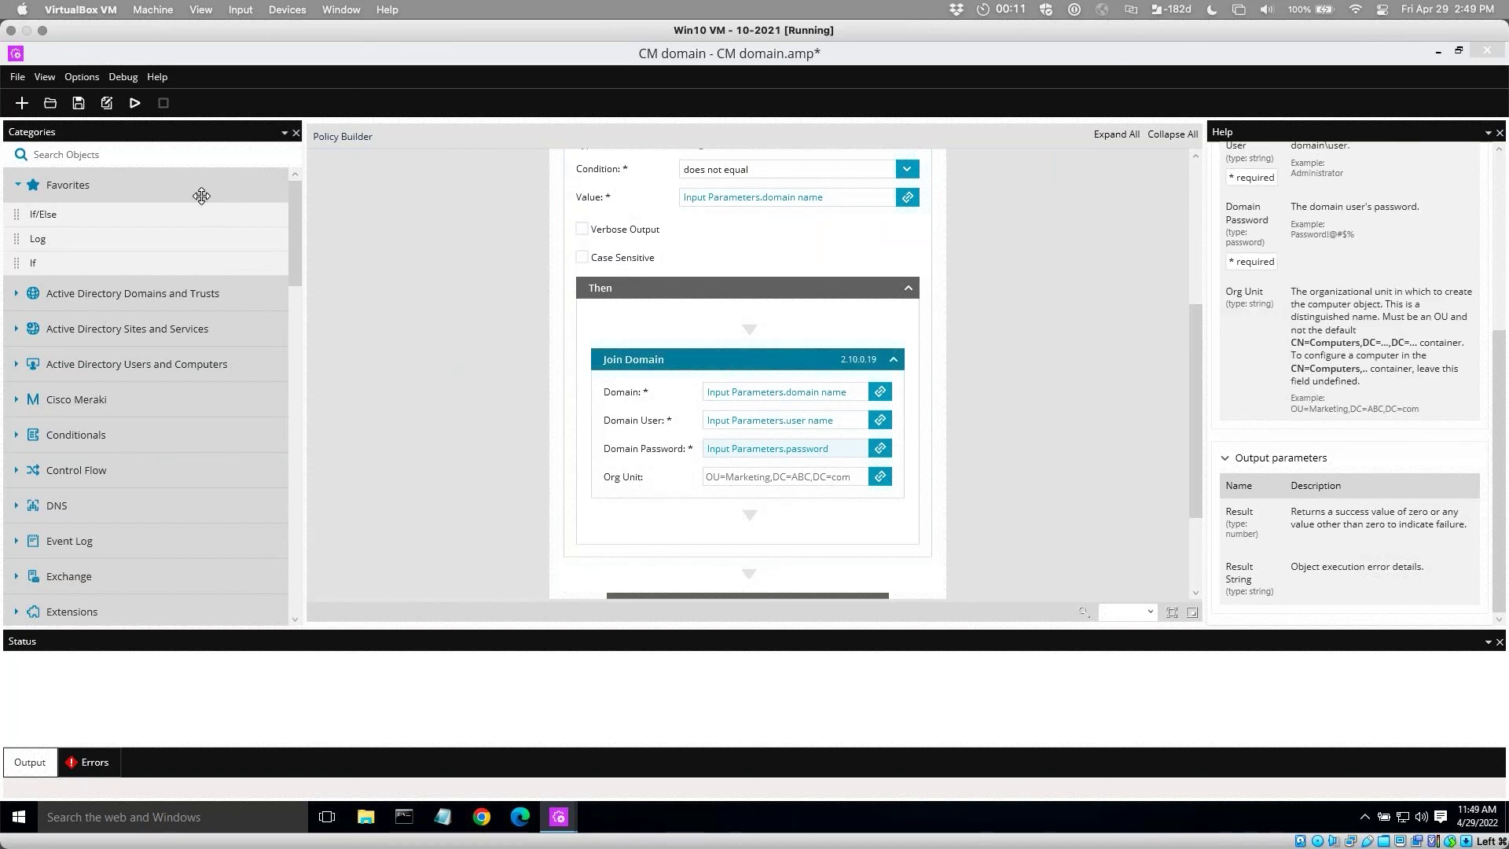
pyautogui.click(118, 156)
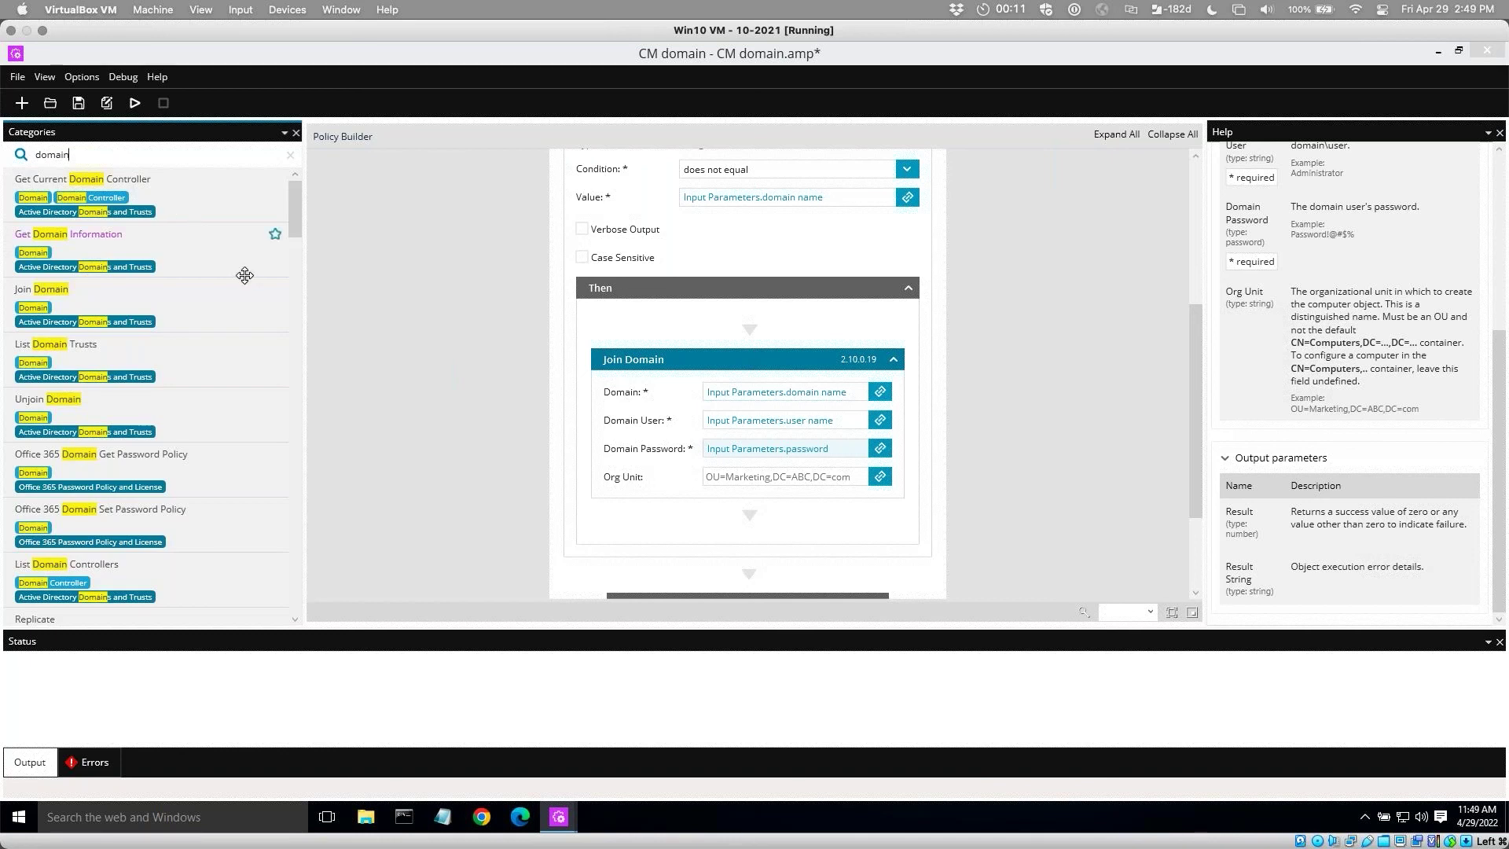
pyautogui.moveTo(294, 216)
pyautogui.mouseDown()
pyautogui.moveTo(309, 342)
pyautogui.moveTo(295, 349)
pyautogui.moveTo(294, 468)
pyautogui.moveTo(278, 206)
pyautogui.mouseUp()
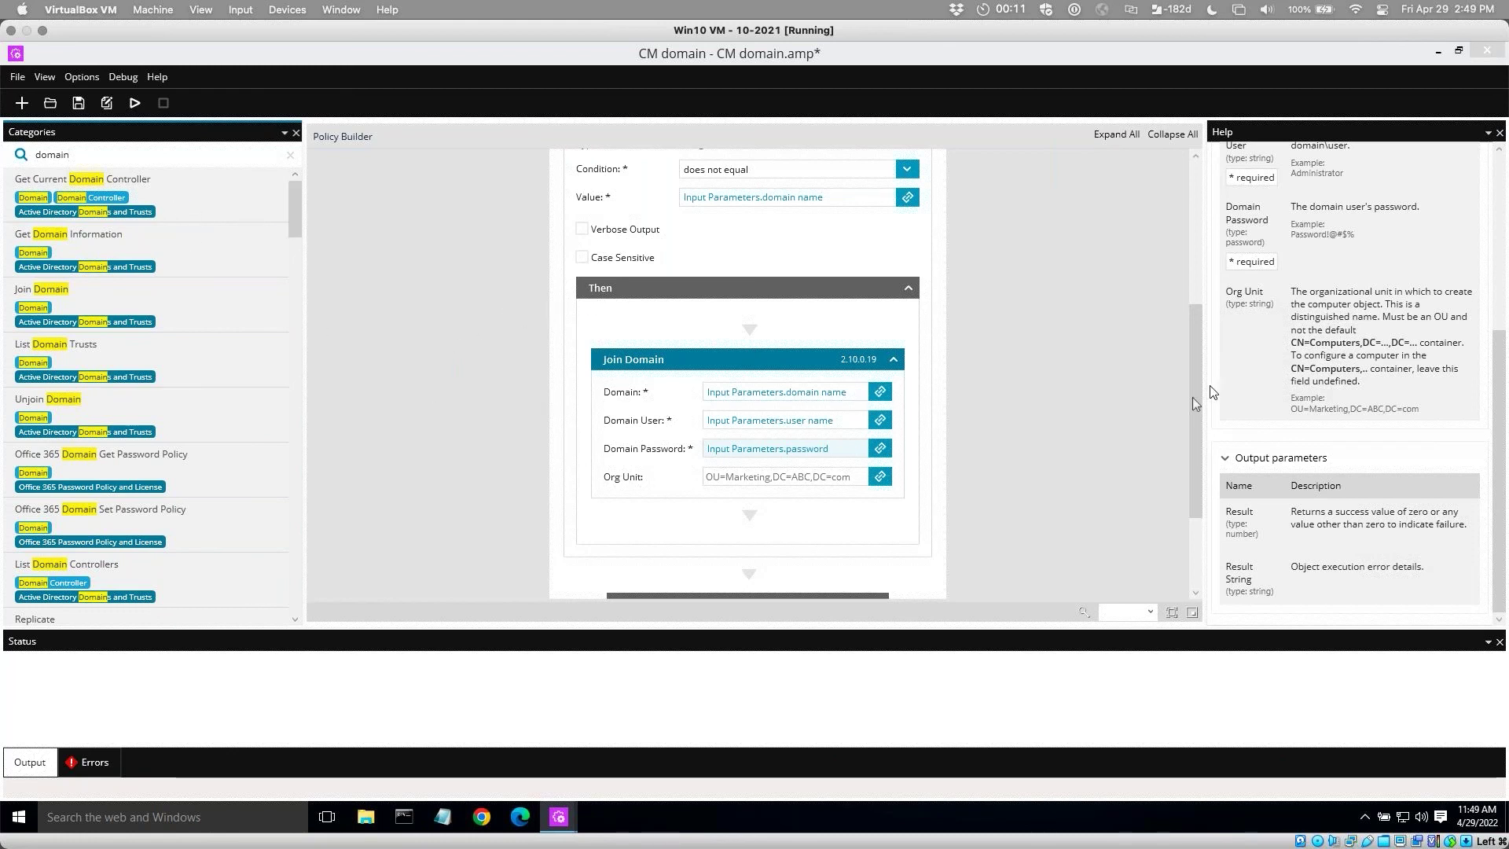
pyautogui.moveTo(1197, 393); pyautogui.dragTo(1199, 419)
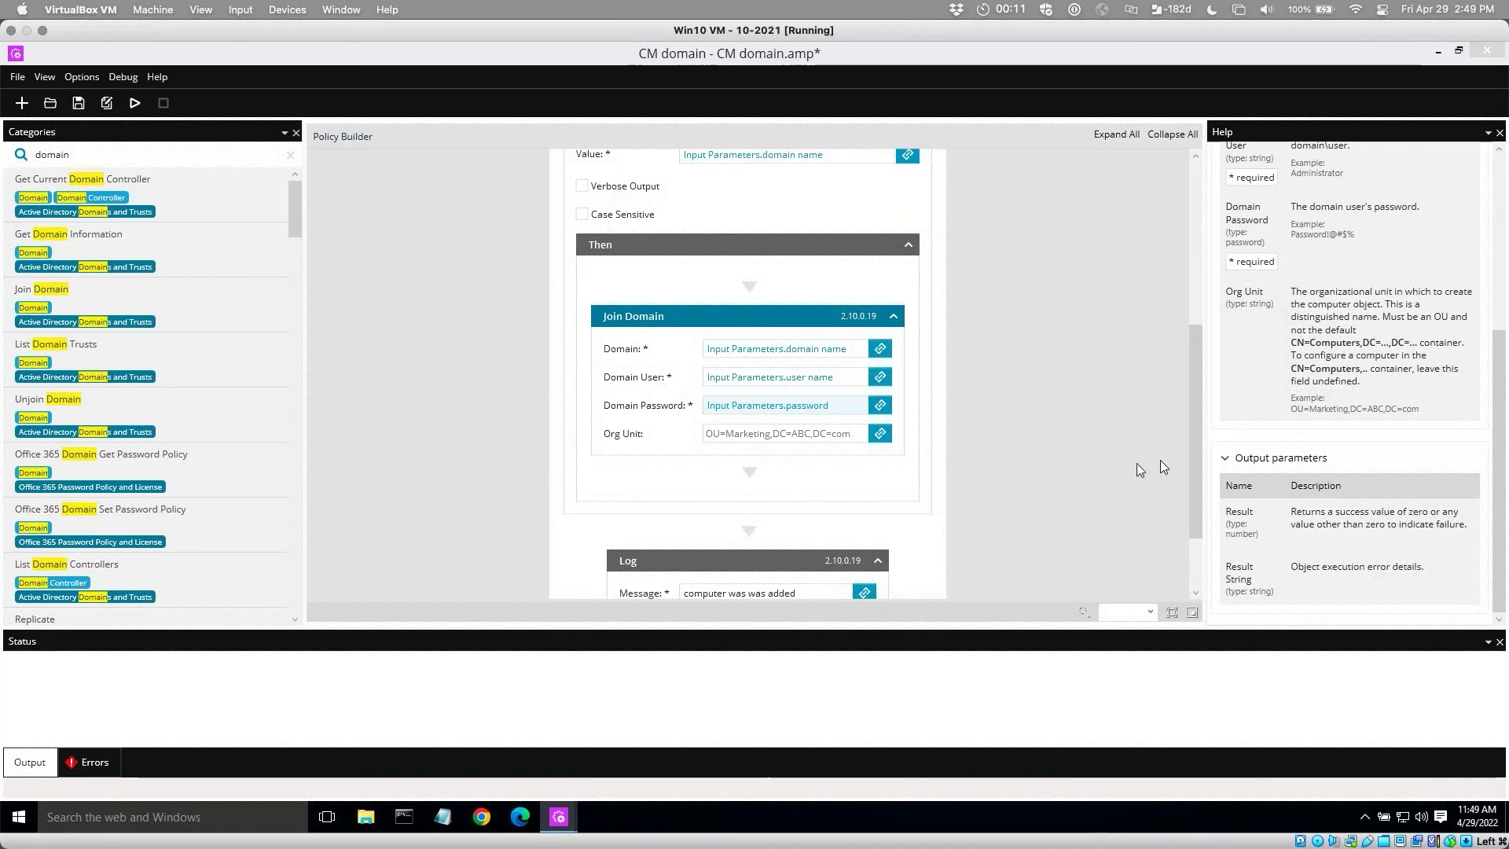
# Review the Join Domain object's Org Unit field and the closing Log message, and save the CM domain policy.
pyautogui.click(717, 434)
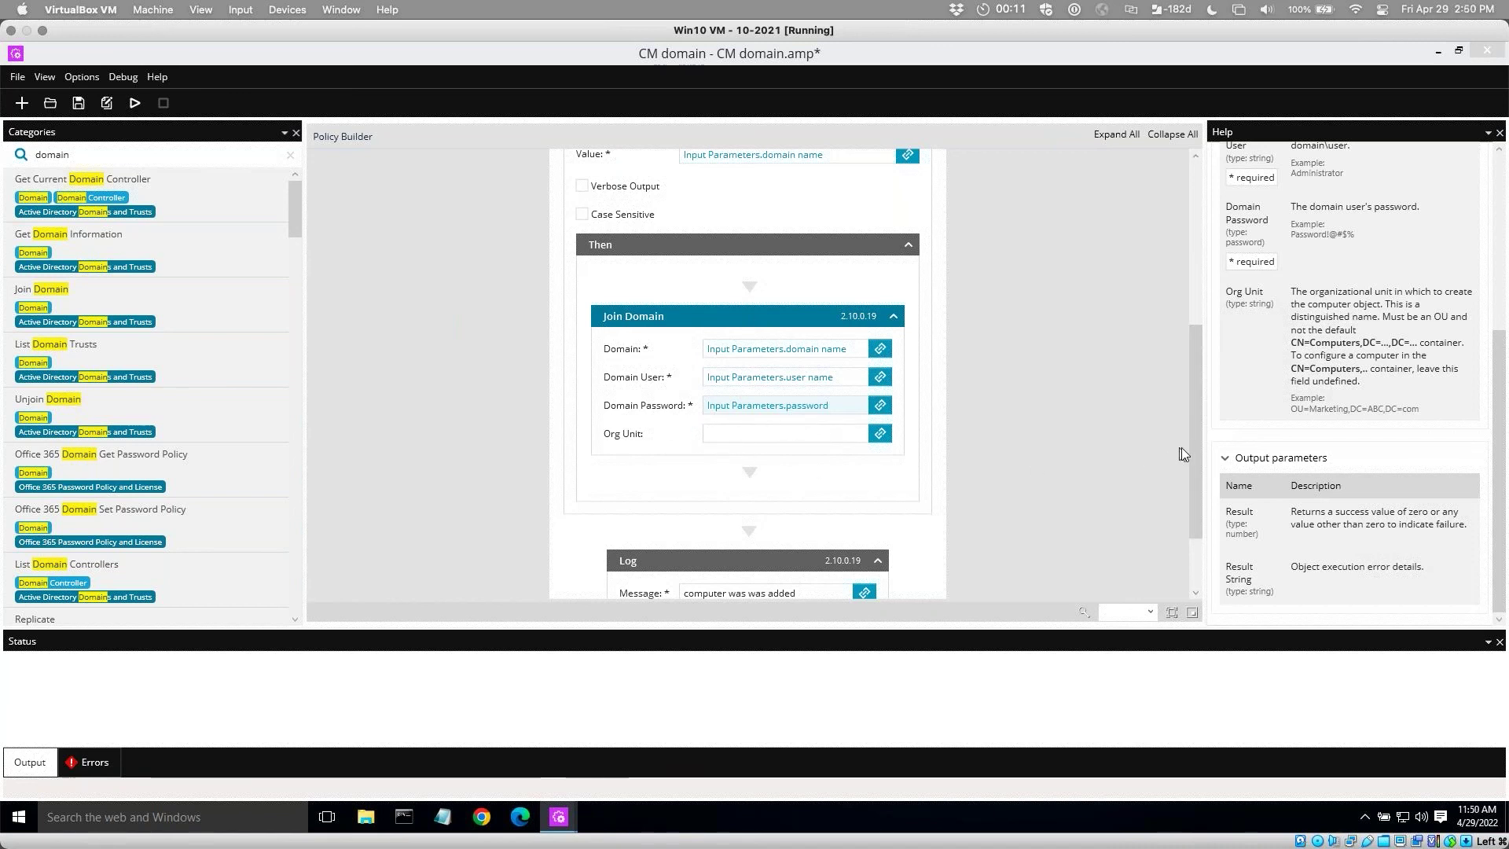
pyautogui.scroll(-3, 1196, 458)
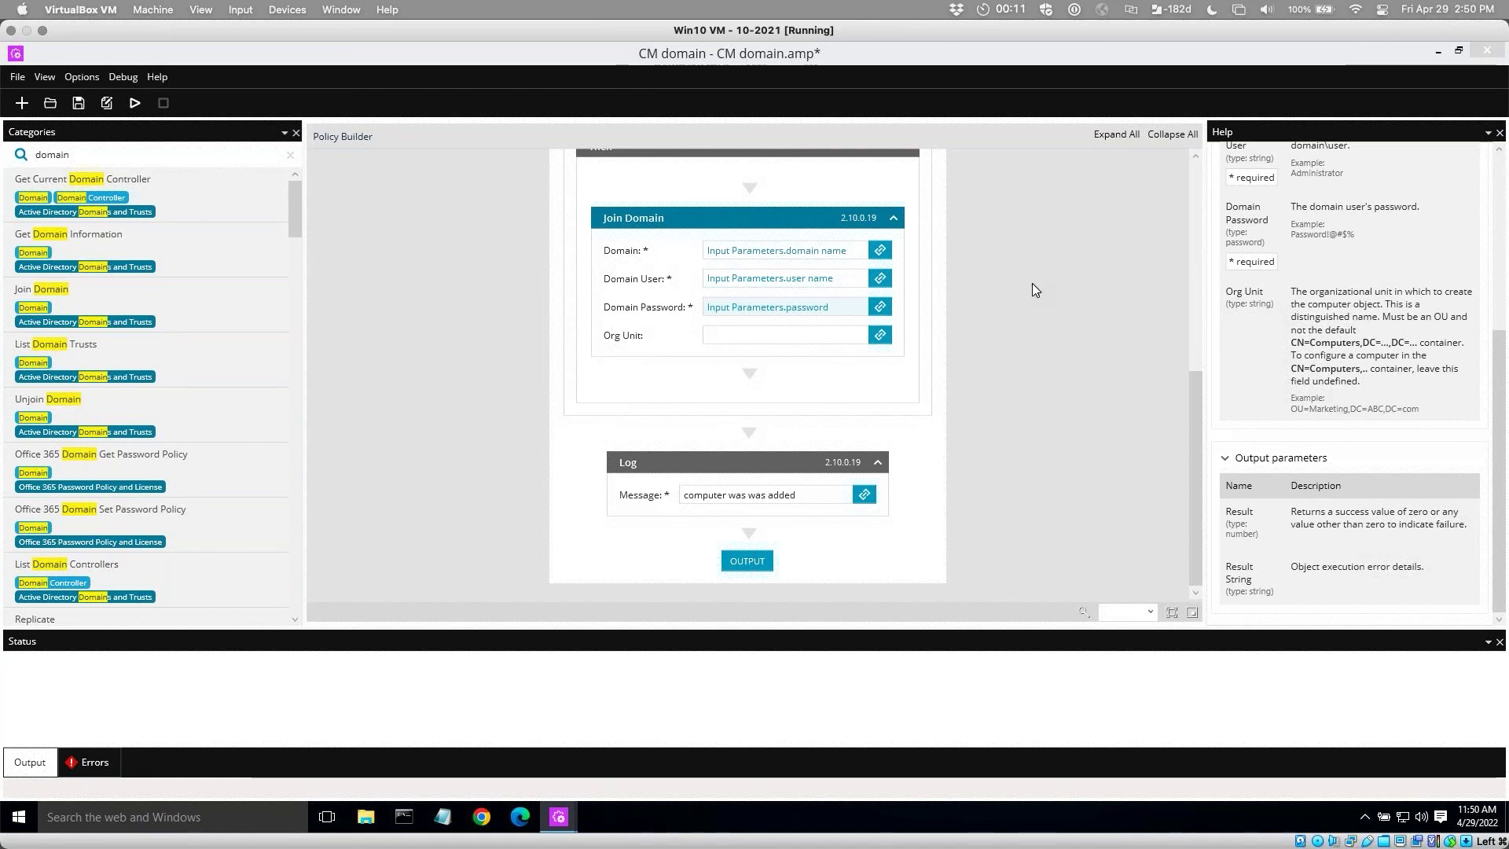
pyautogui.click(80, 106)
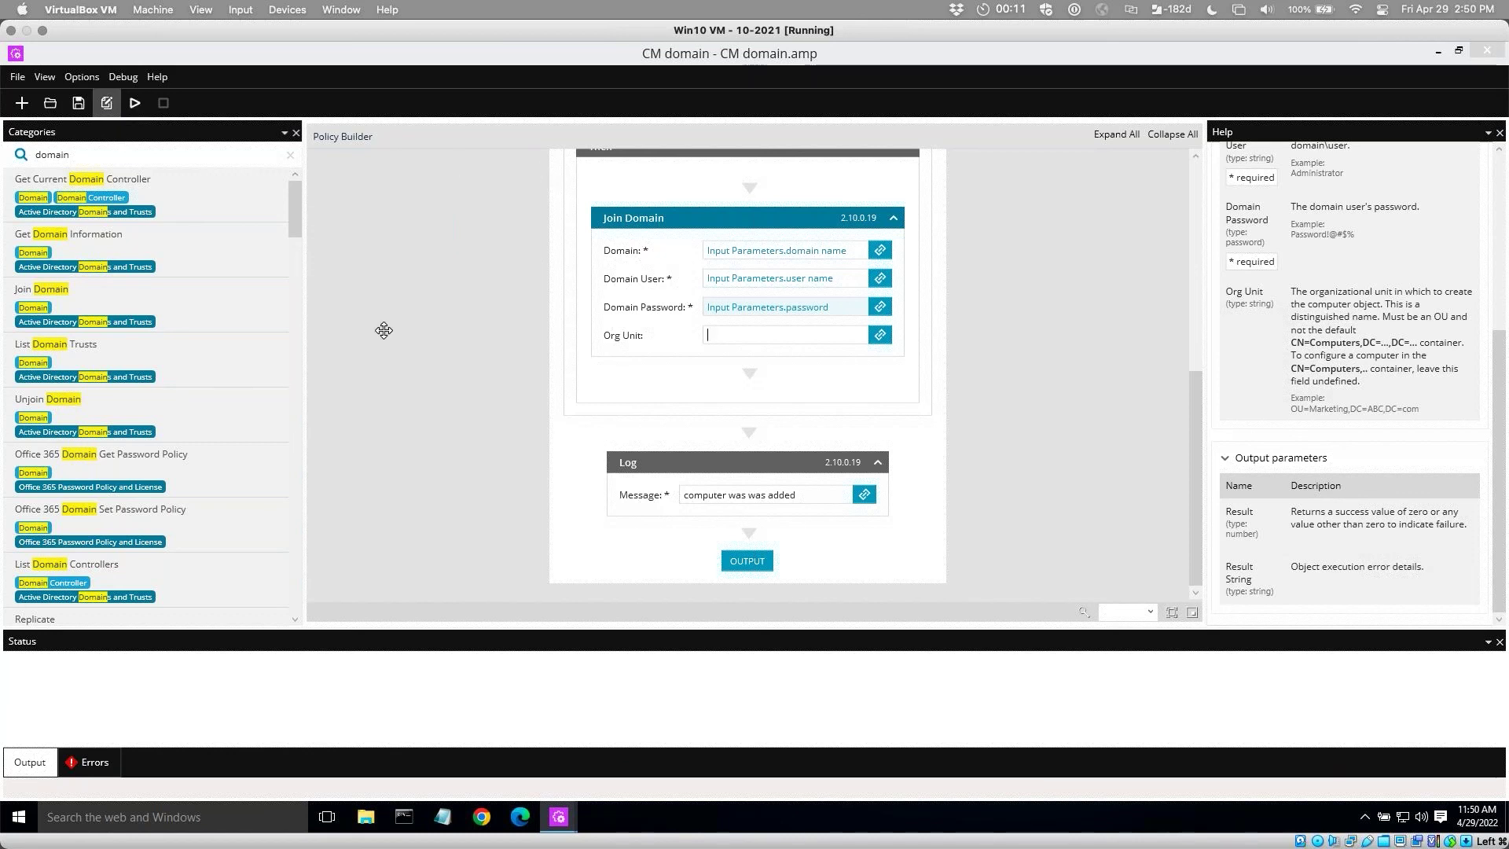
pyautogui.click(442, 193)
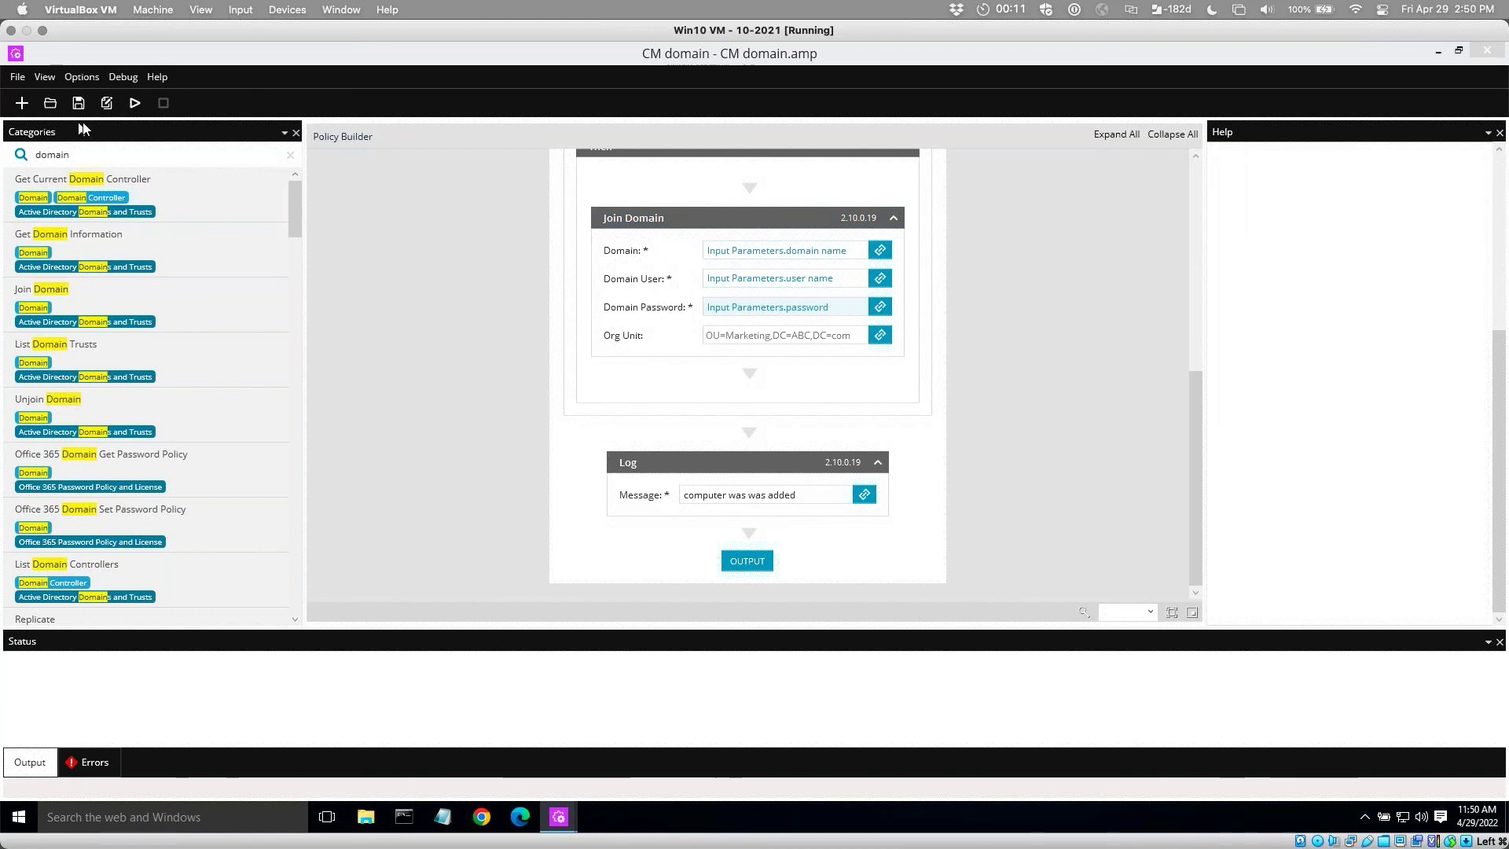
pyautogui.moveTo(1191, 385); pyautogui.dragTo(1191, 158)
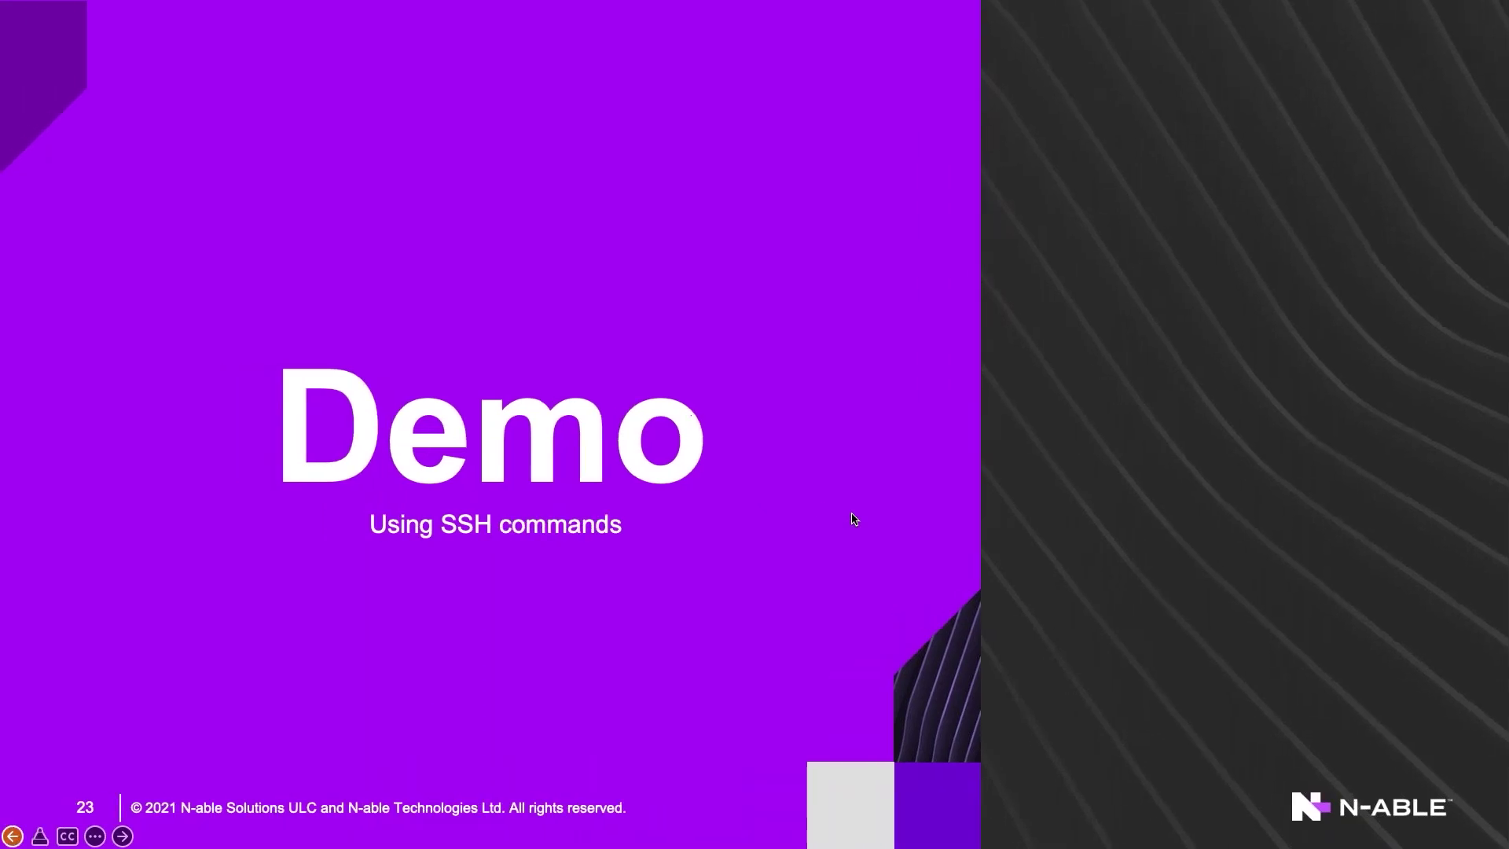
# Switch from the slides to the Windows VM and open the CM SSH policy from the Desktop, saving the CM domain changes.
pyautogui.hotkey('ctrl', 'Left')
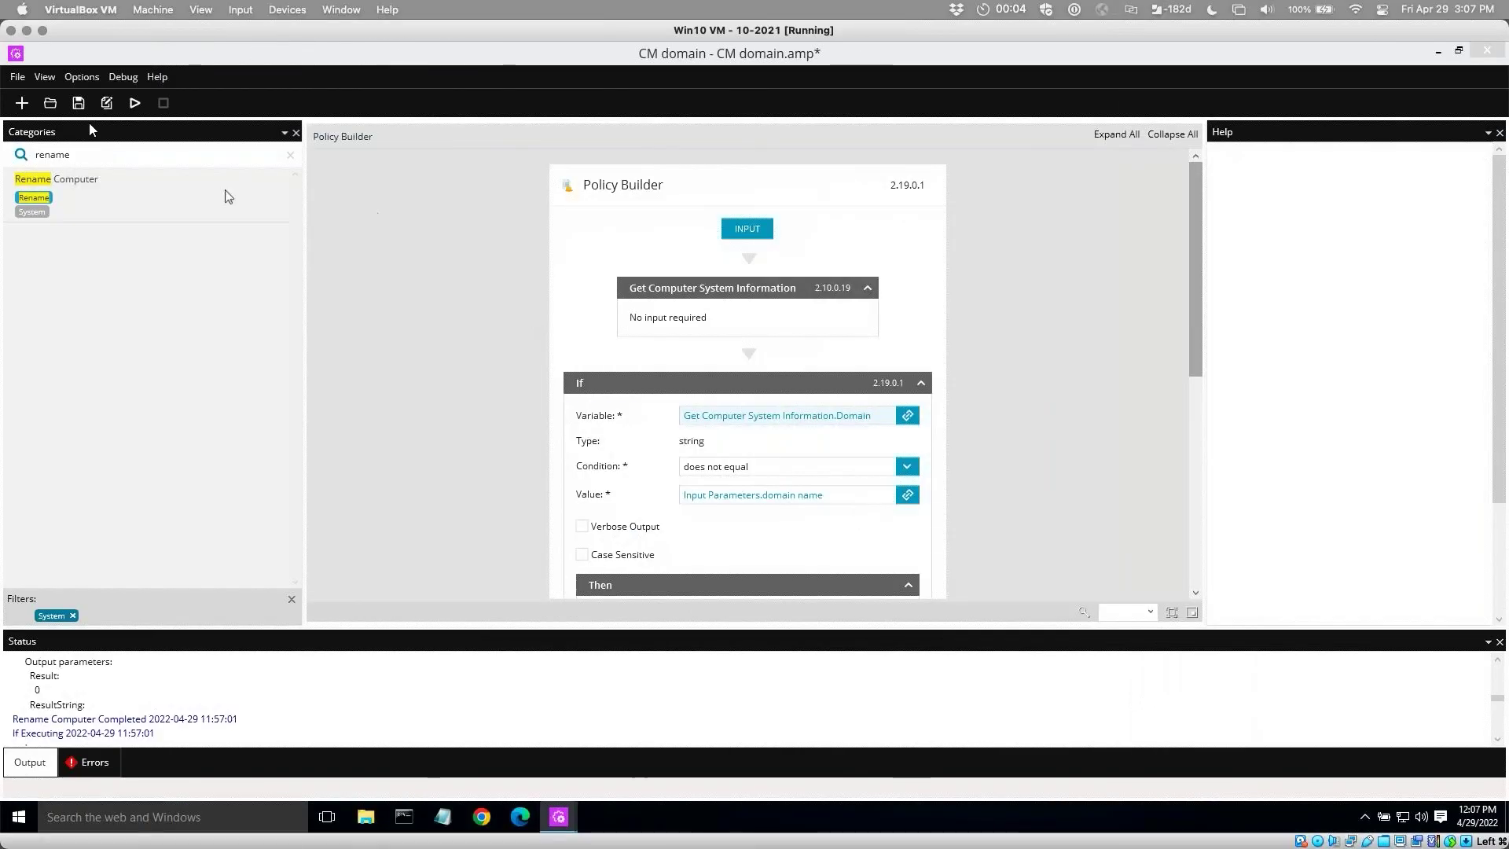
pyautogui.click(49, 103)
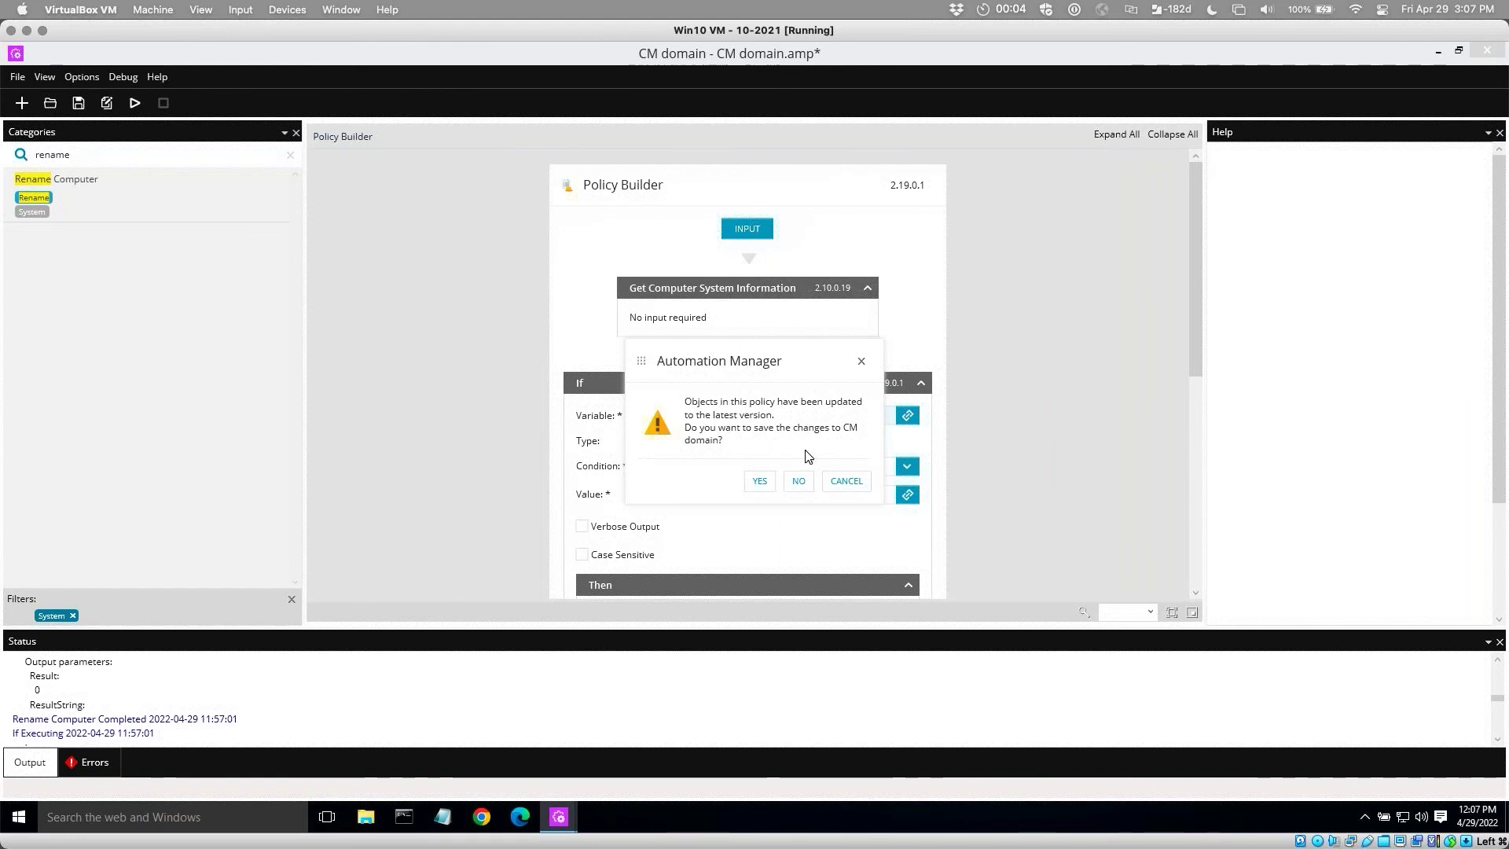
pyautogui.click(759, 481)
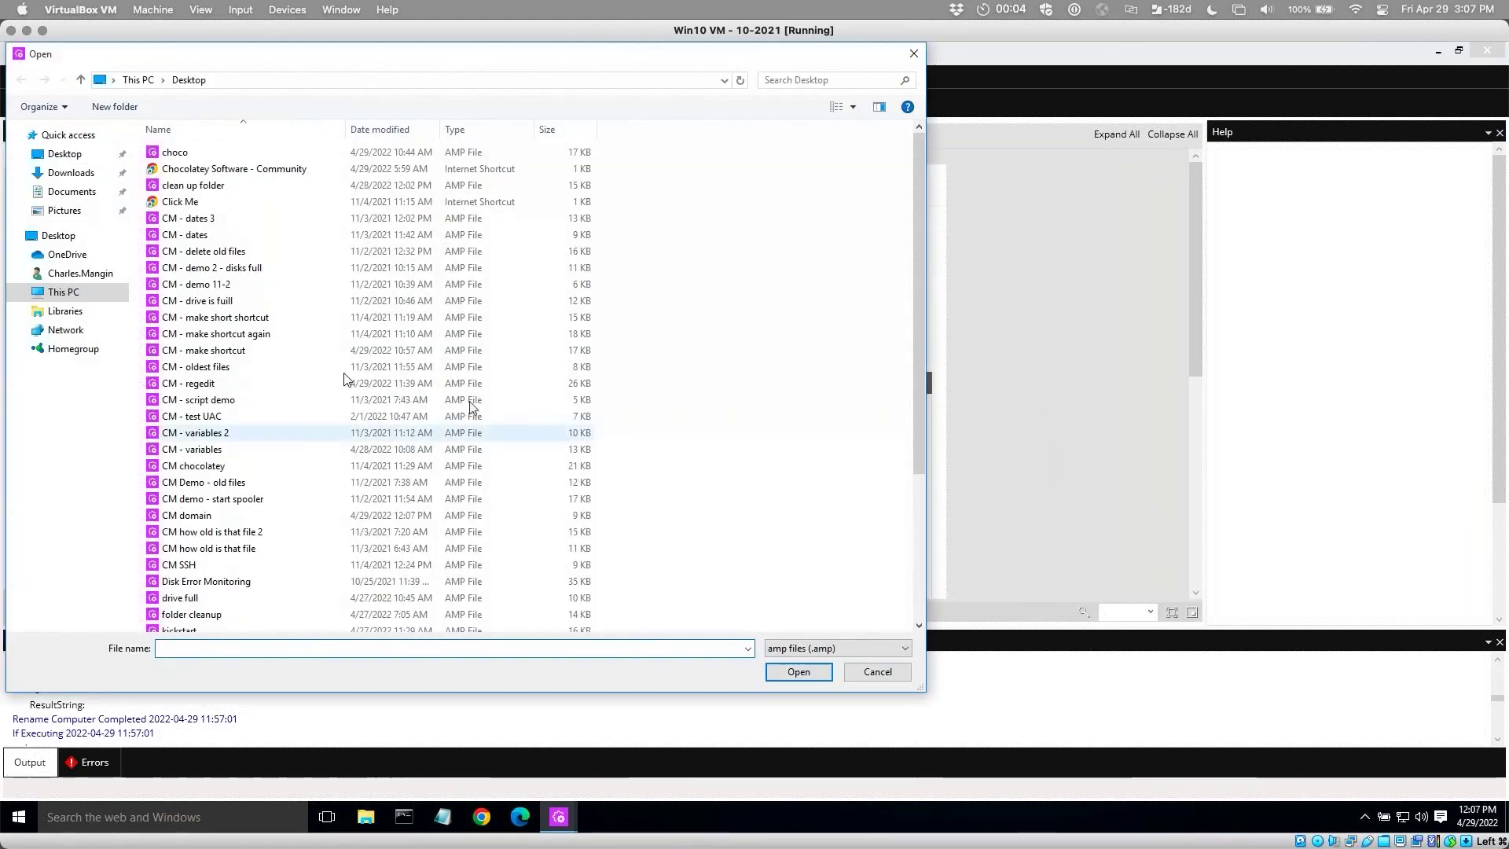
pyautogui.click(192, 564)
pyautogui.doubleClick(192, 565)
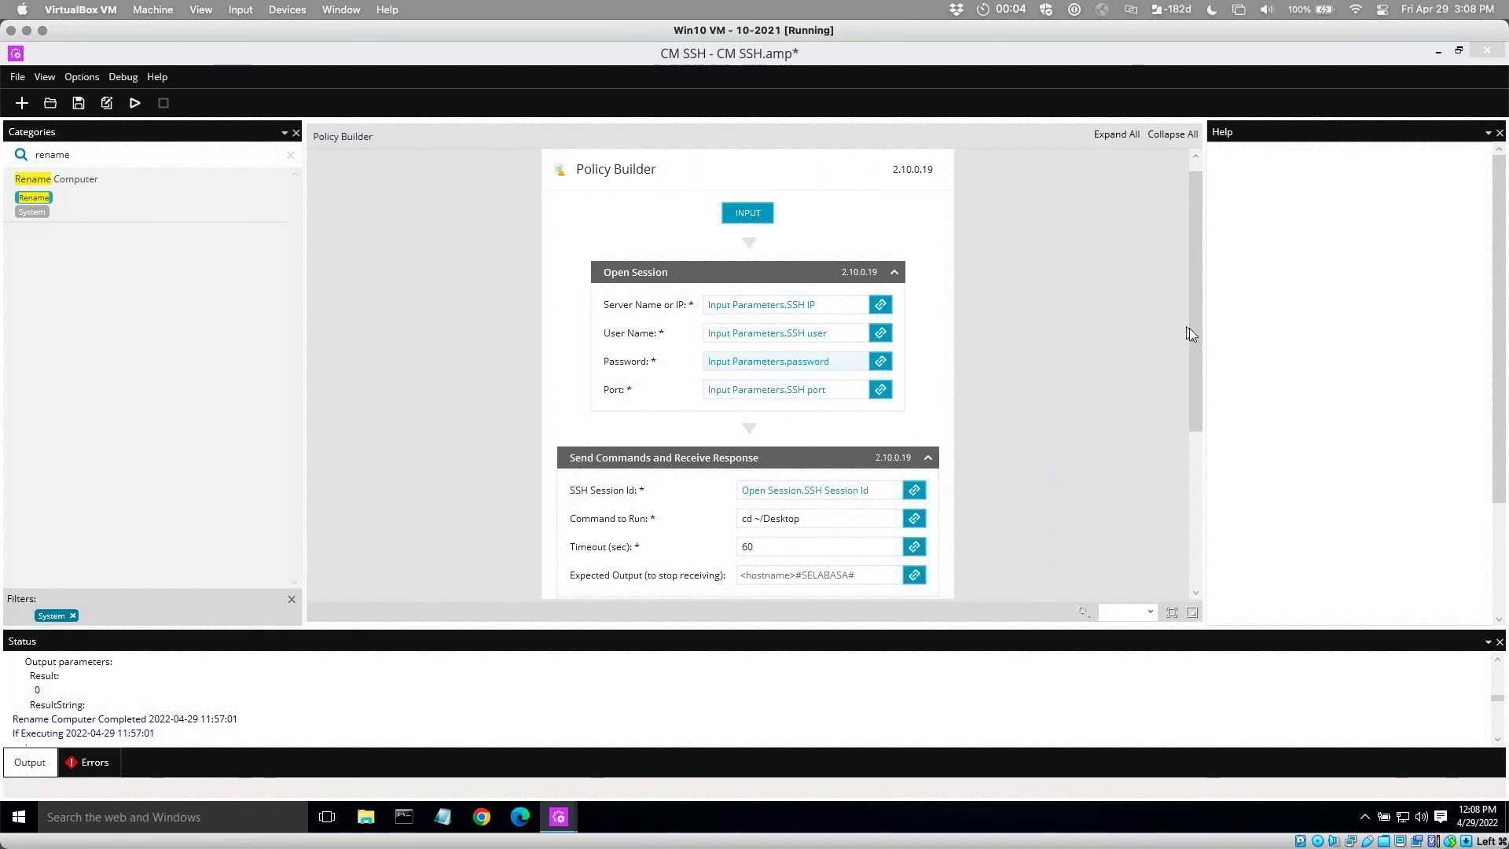
# Review the SSH policy's input parameters and global variables without changing them.
pyautogui.moveTo(1190, 329); pyautogui.dragTo(1177, 246)
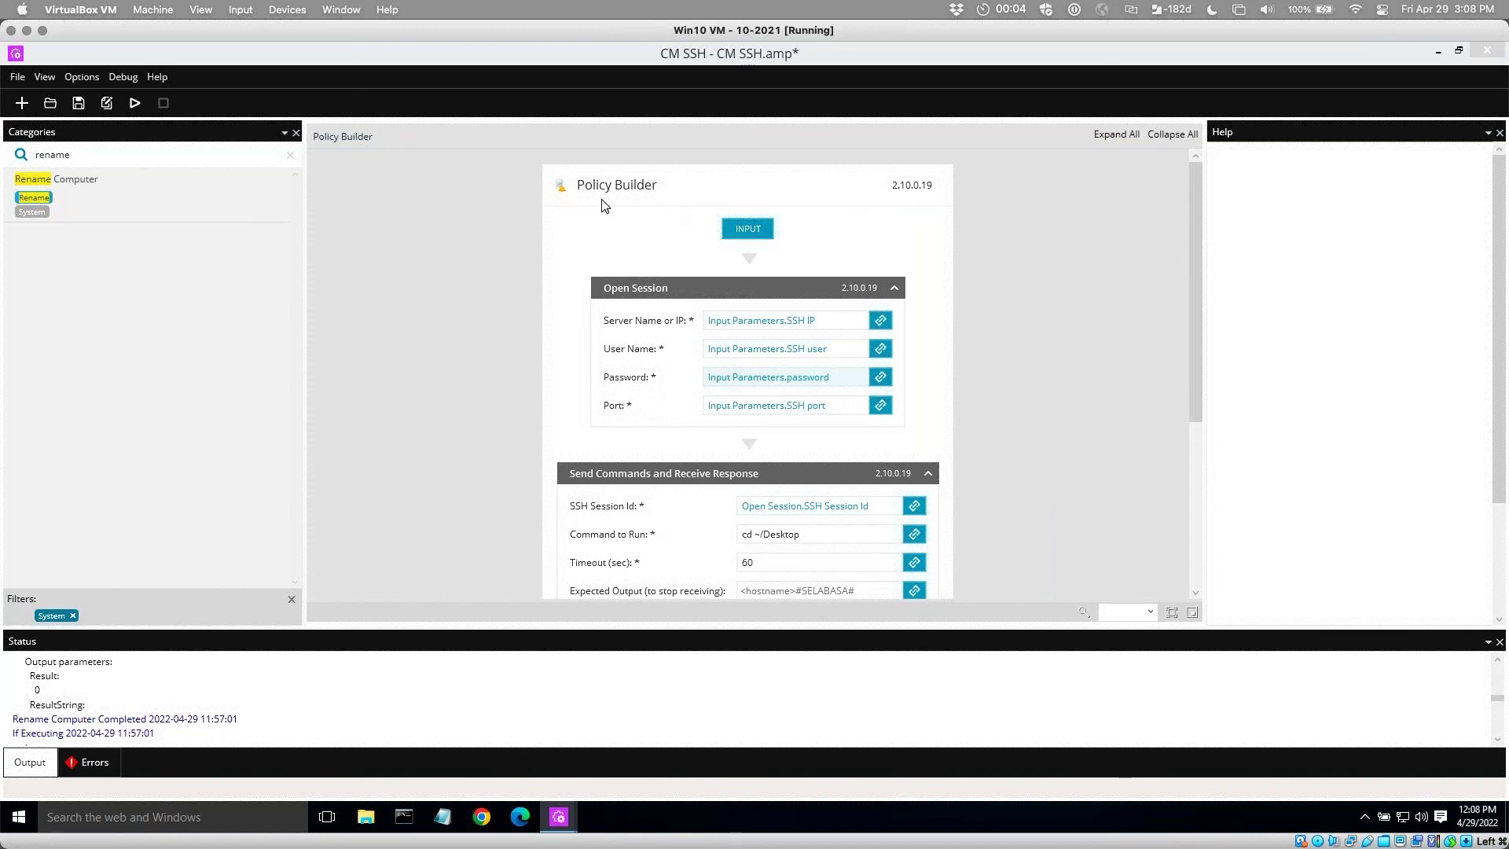
pyautogui.click(763, 231)
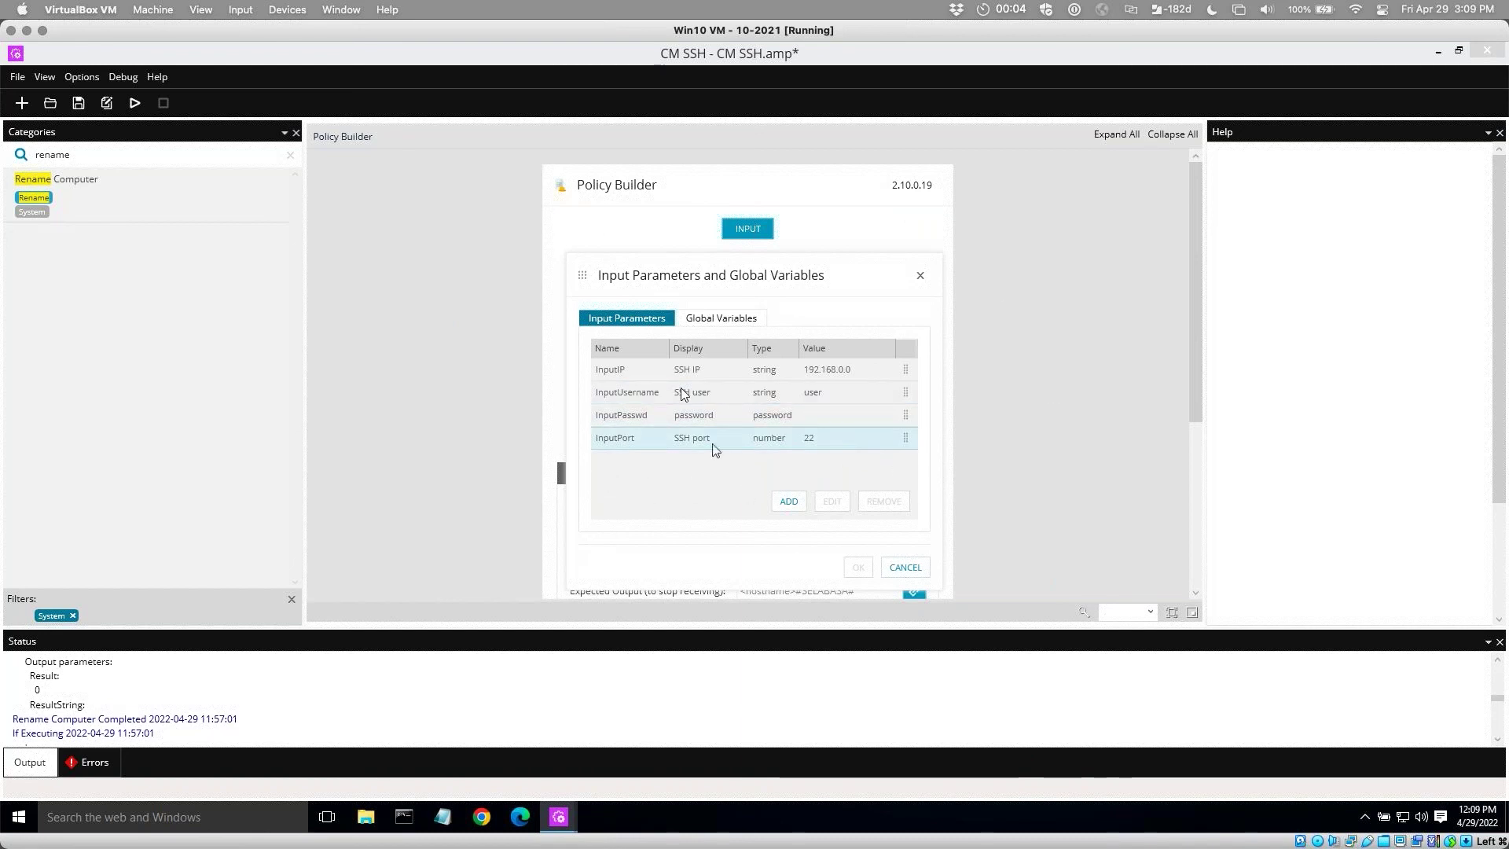
pyautogui.click(906, 567)
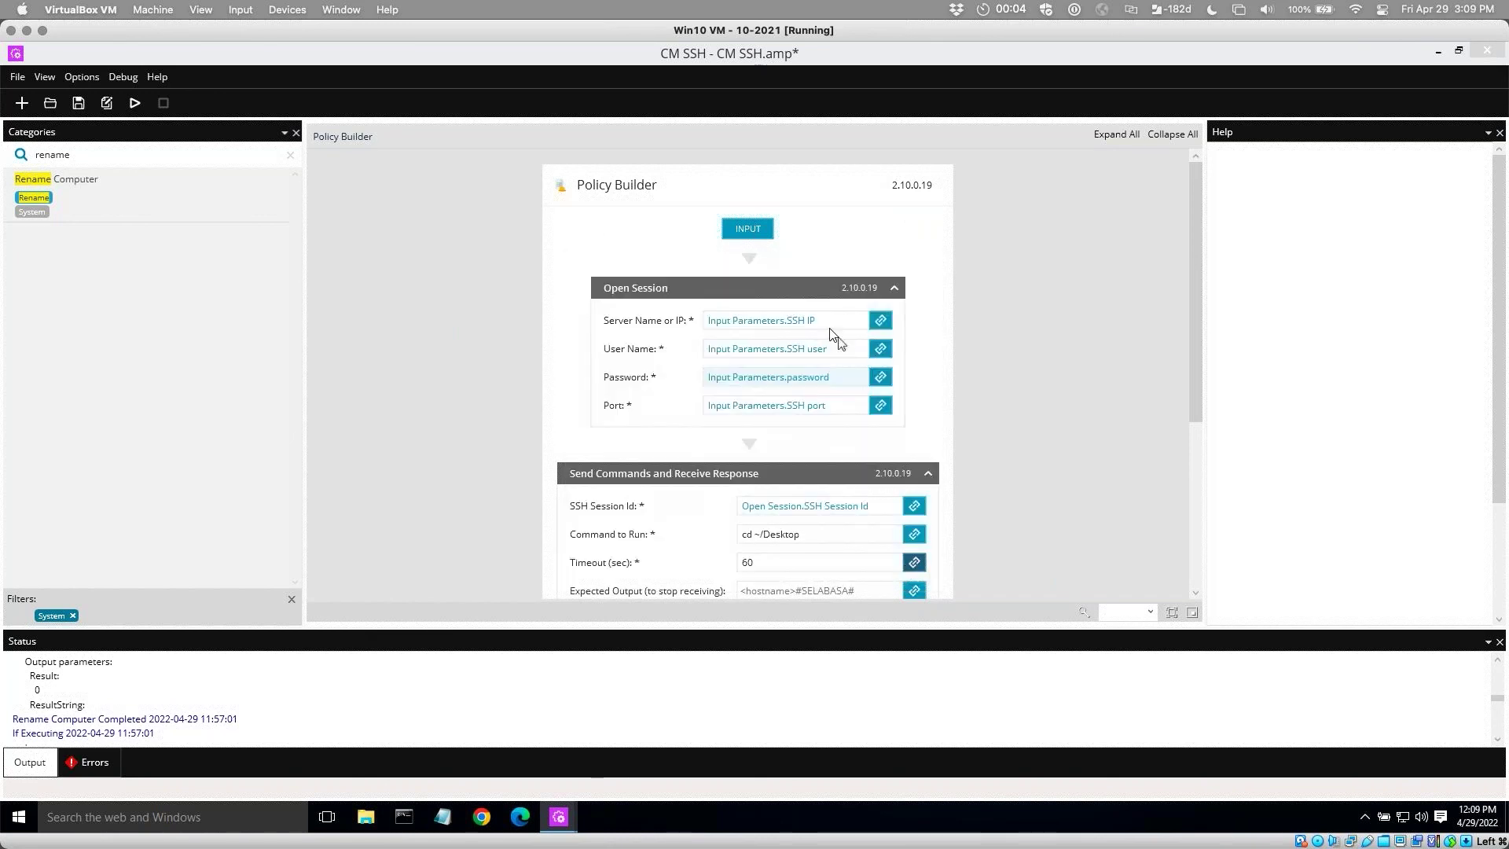
pyautogui.click(752, 239)
pyautogui.click(721, 317)
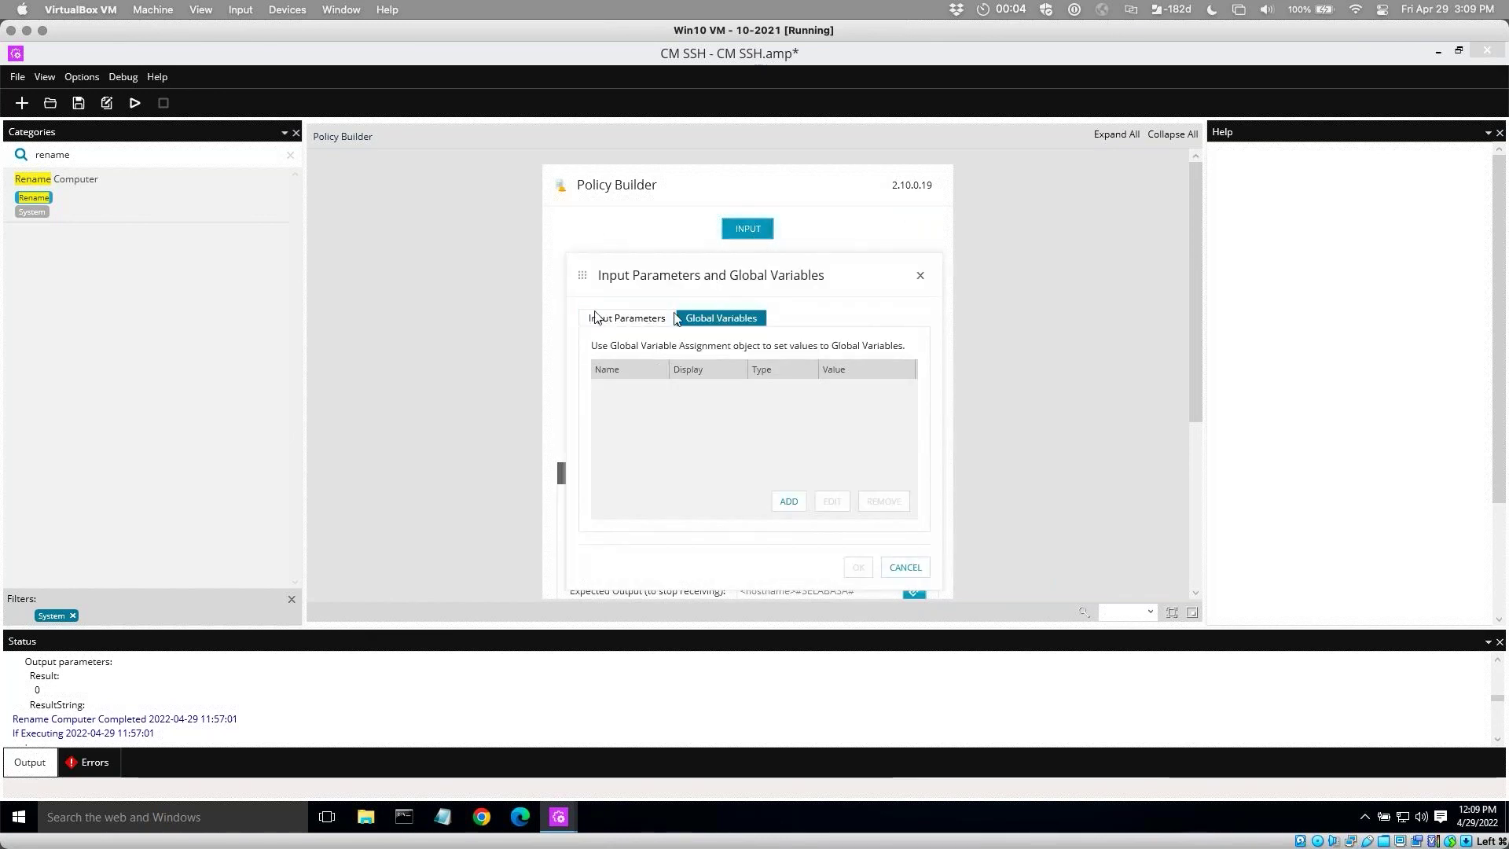
pyautogui.click(633, 318)
pyautogui.click(720, 319)
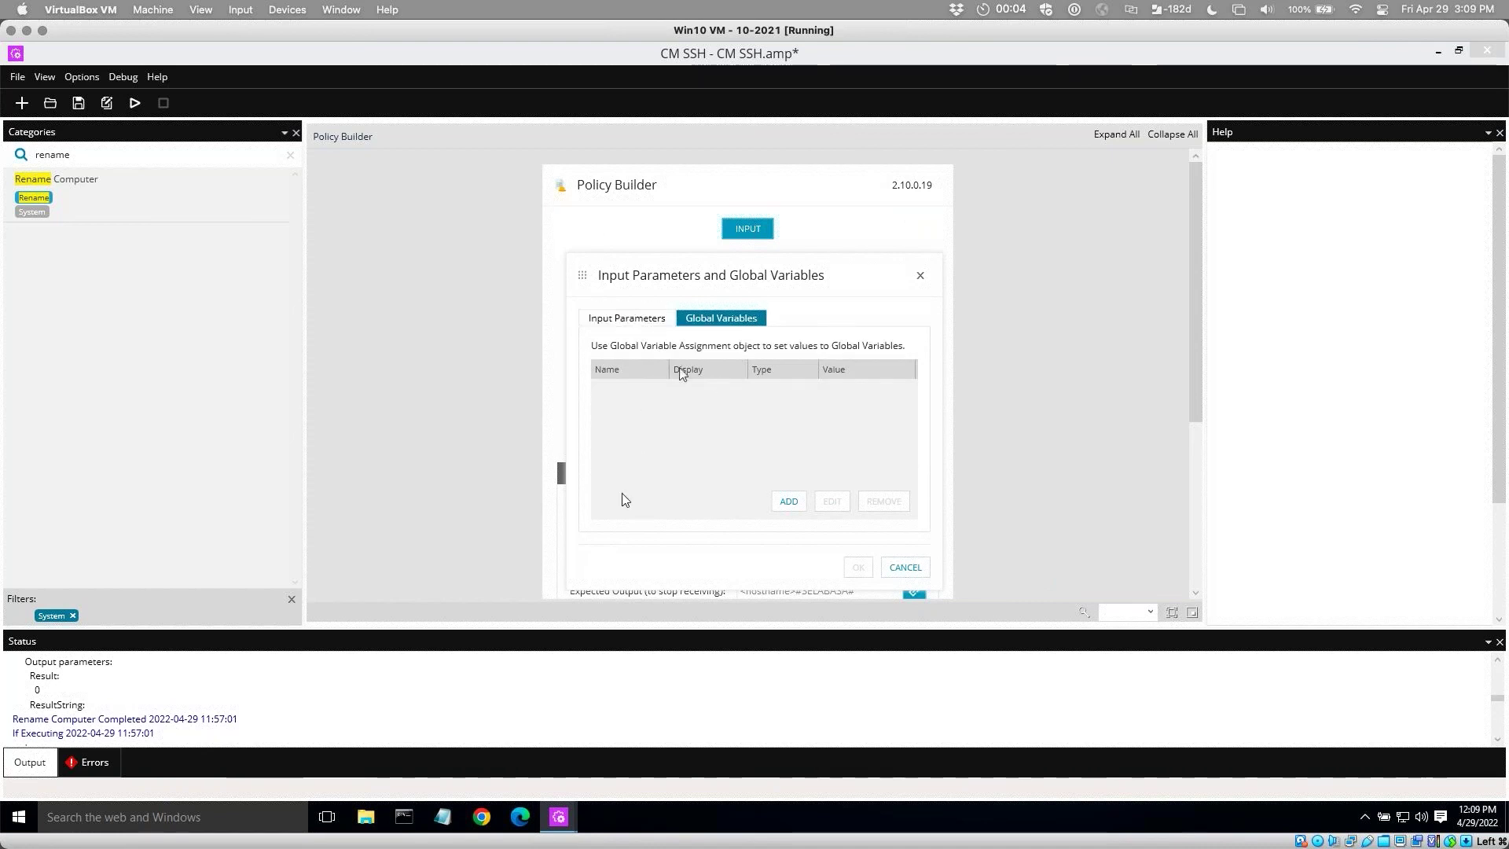
pyautogui.click(639, 319)
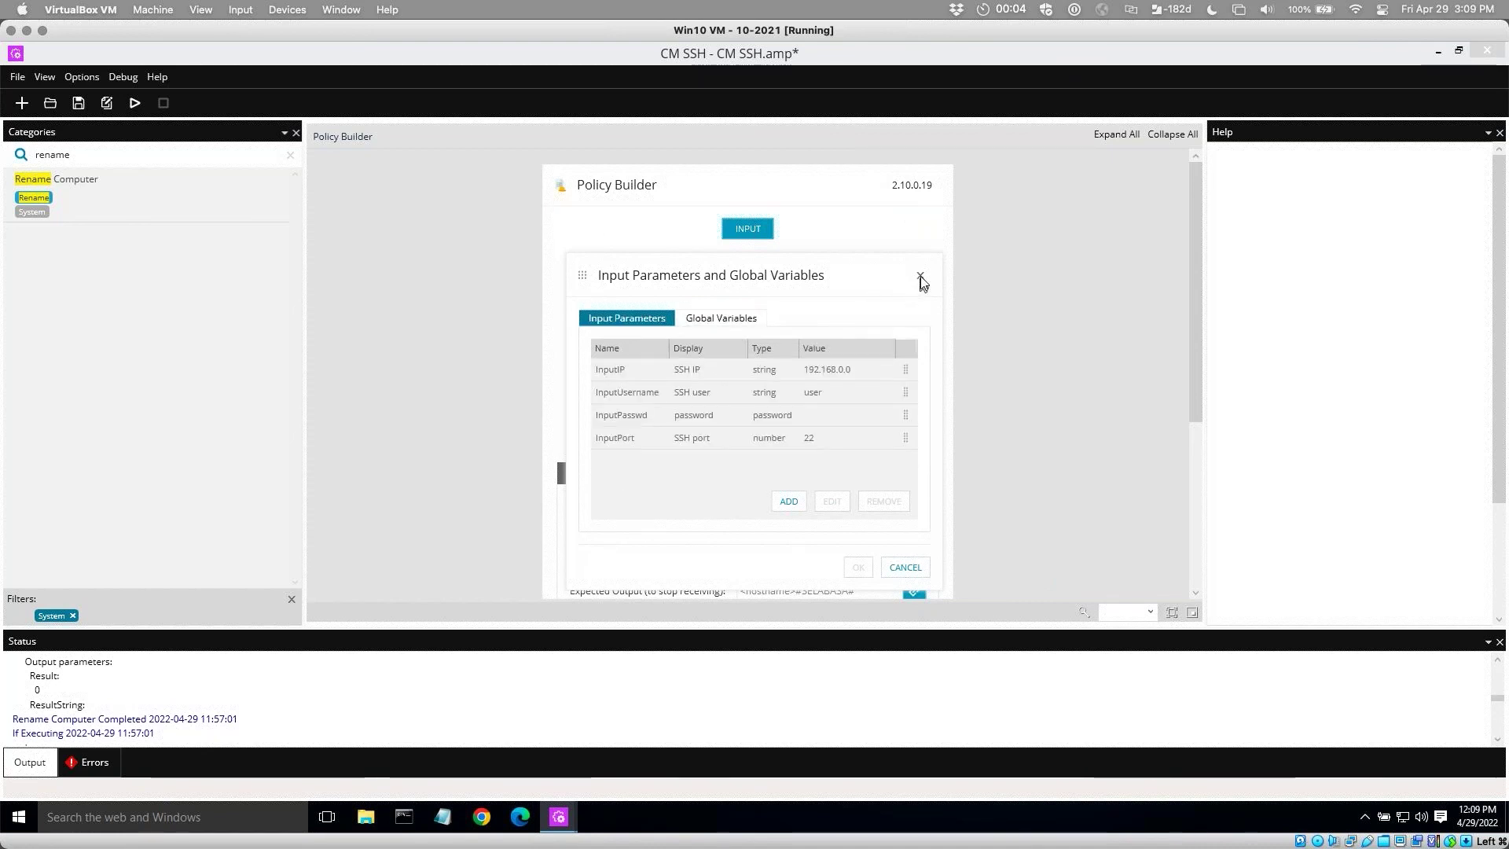
pyautogui.click(921, 276)
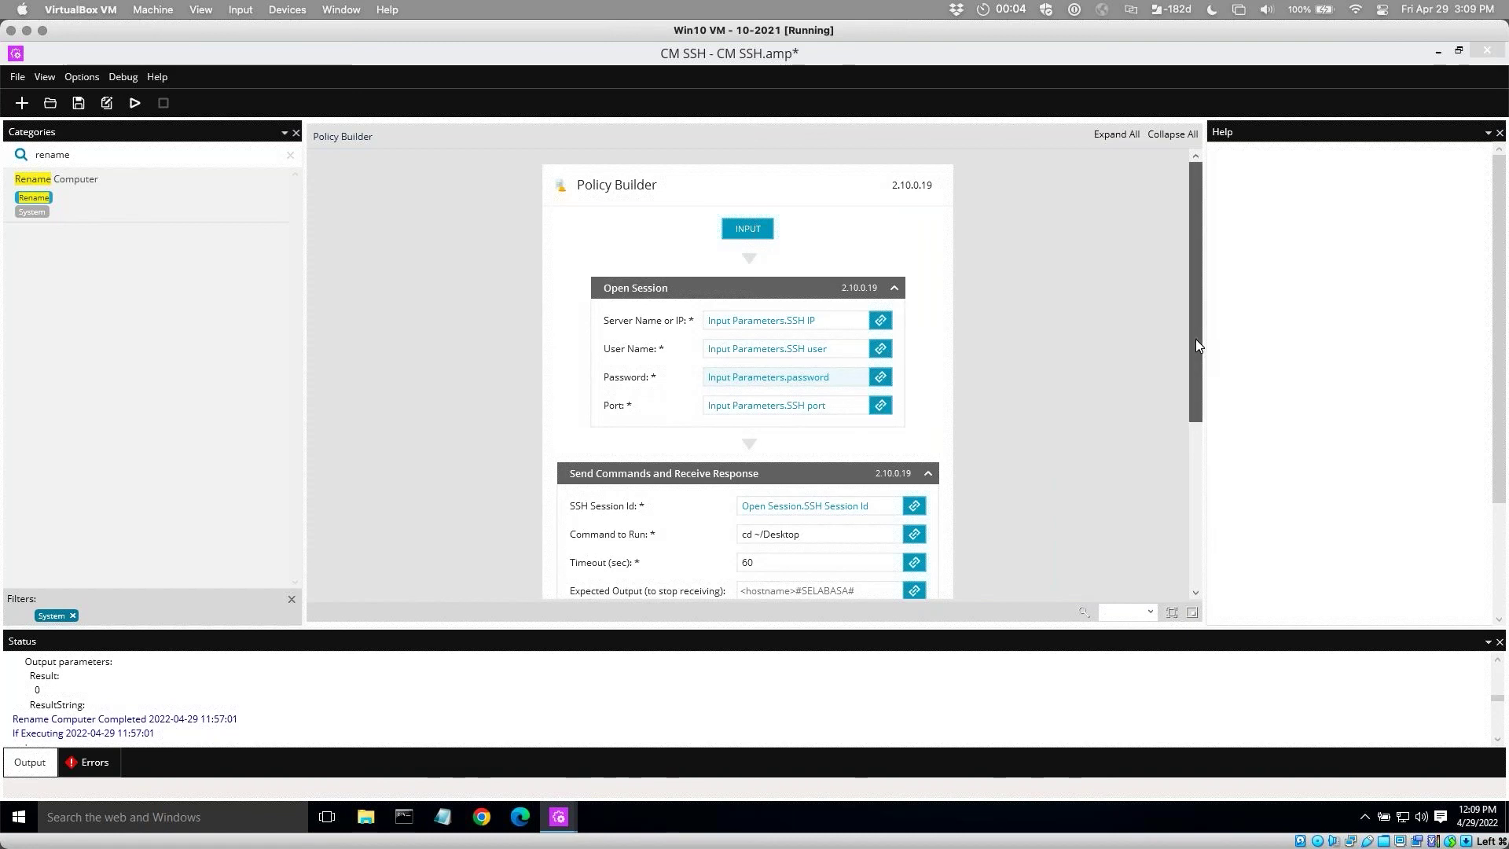
# Examine the Open Session object's help, its linked server, user, password and port fields, and the command objects that follow.
pyautogui.scroll(-1, 1201, 376)
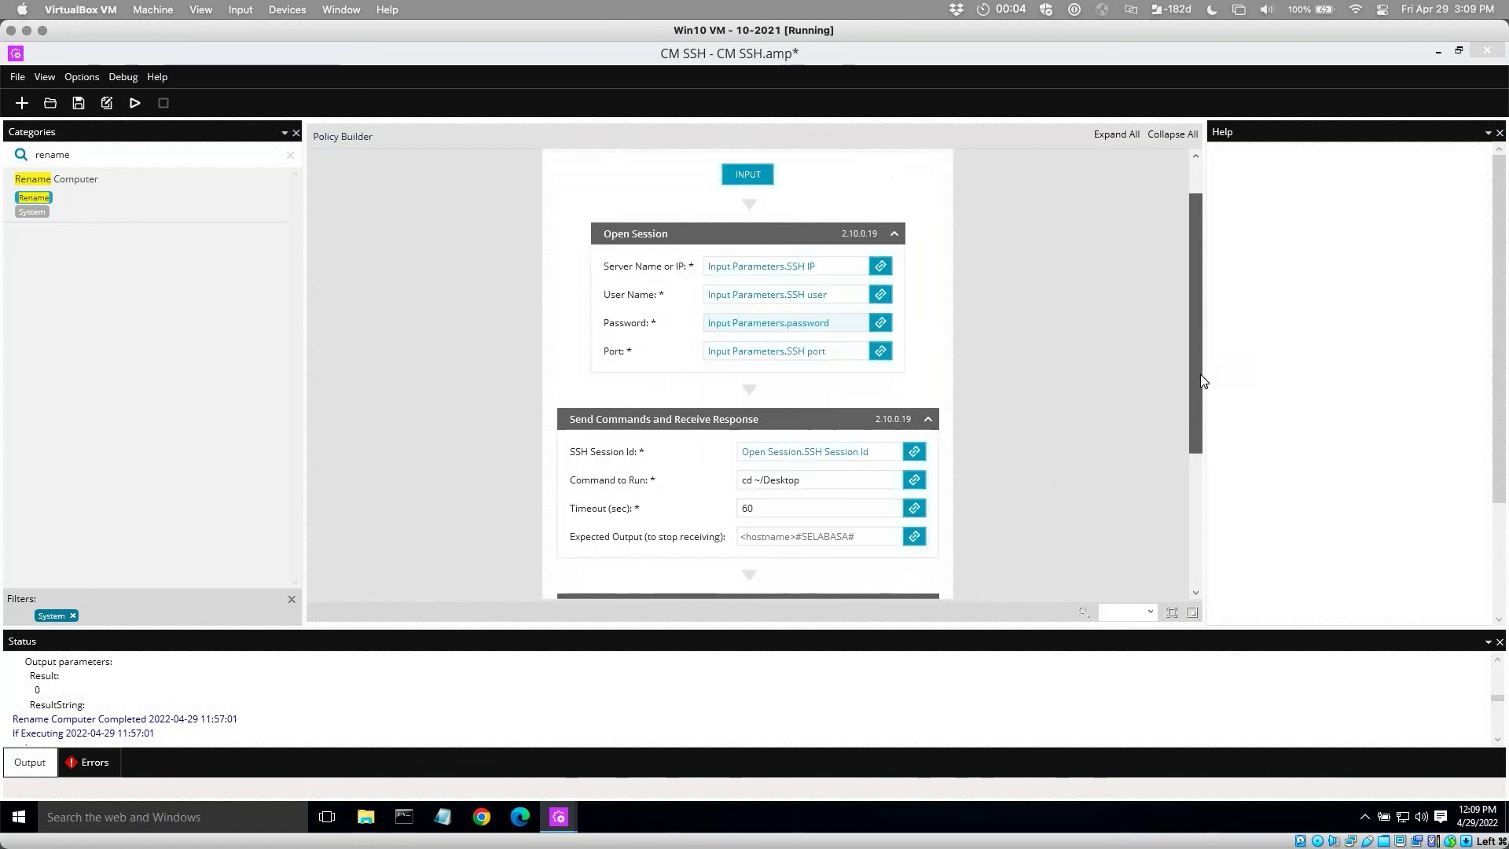
pyautogui.click(661, 225)
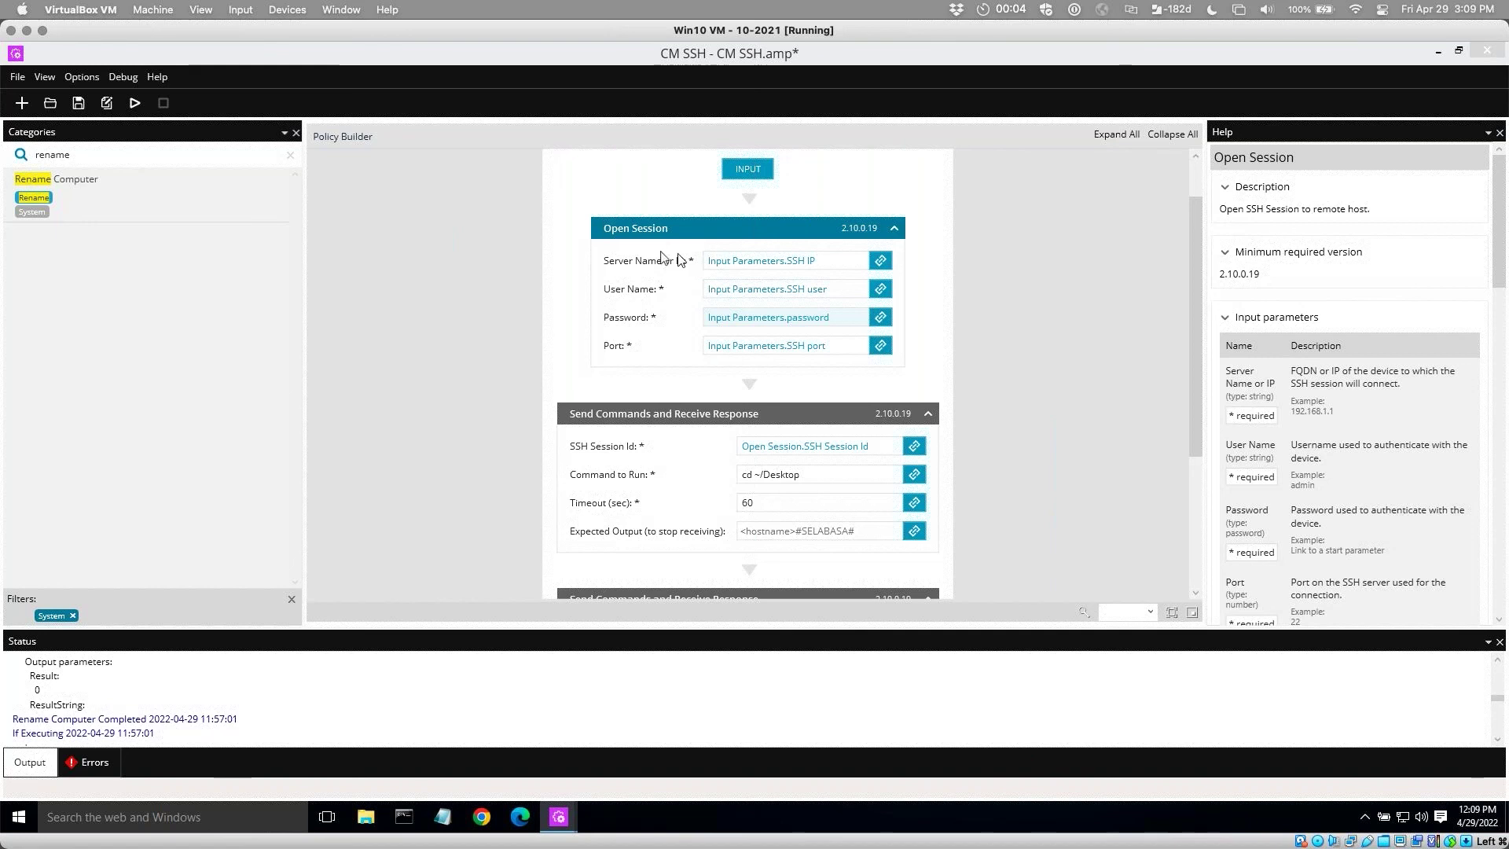
pyautogui.click(767, 260)
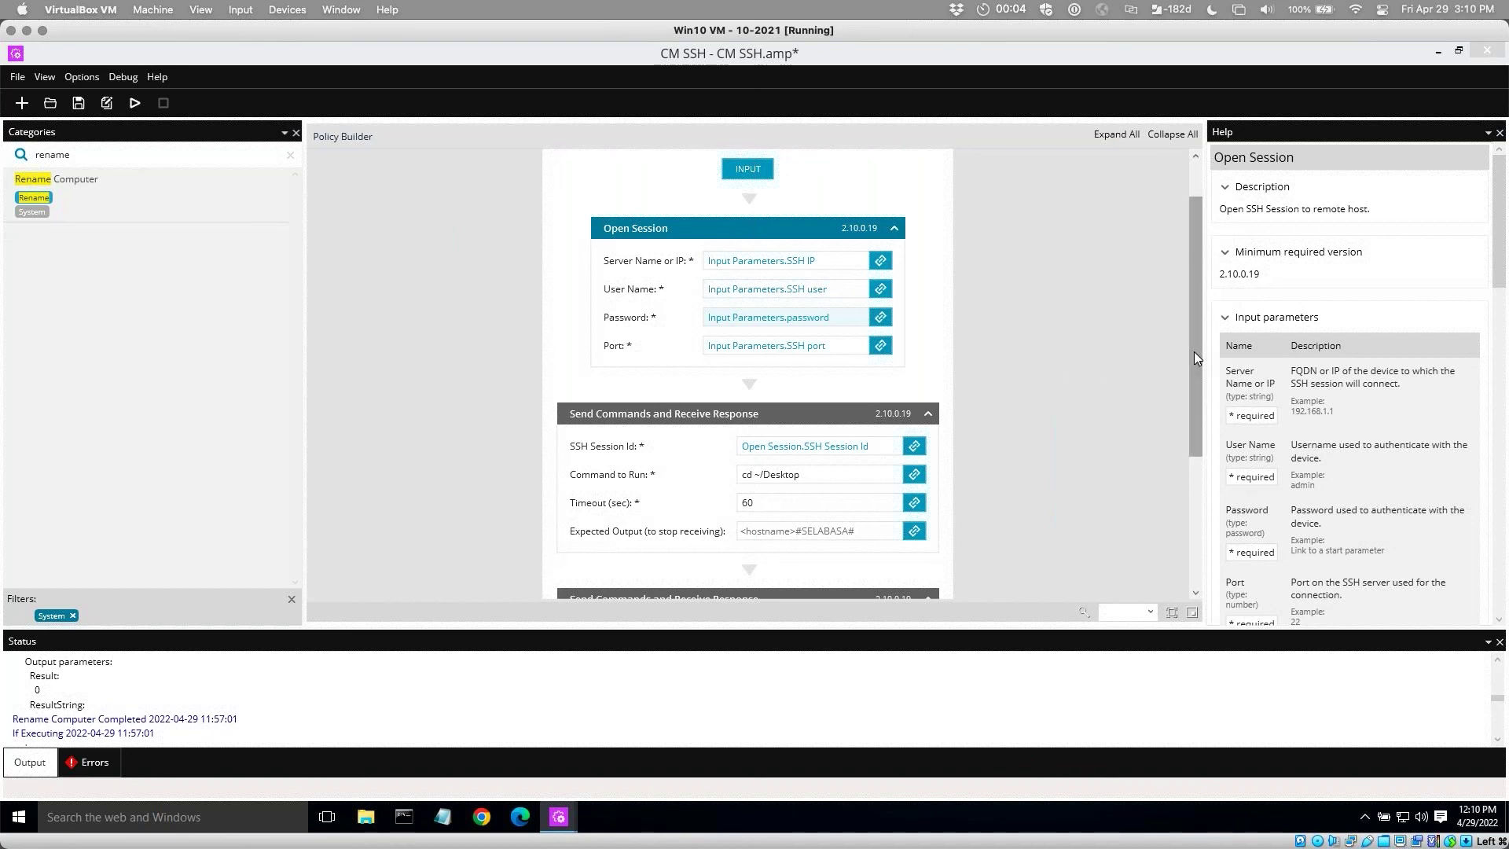
pyautogui.moveTo(1195, 351); pyautogui.dragTo(1195, 387)
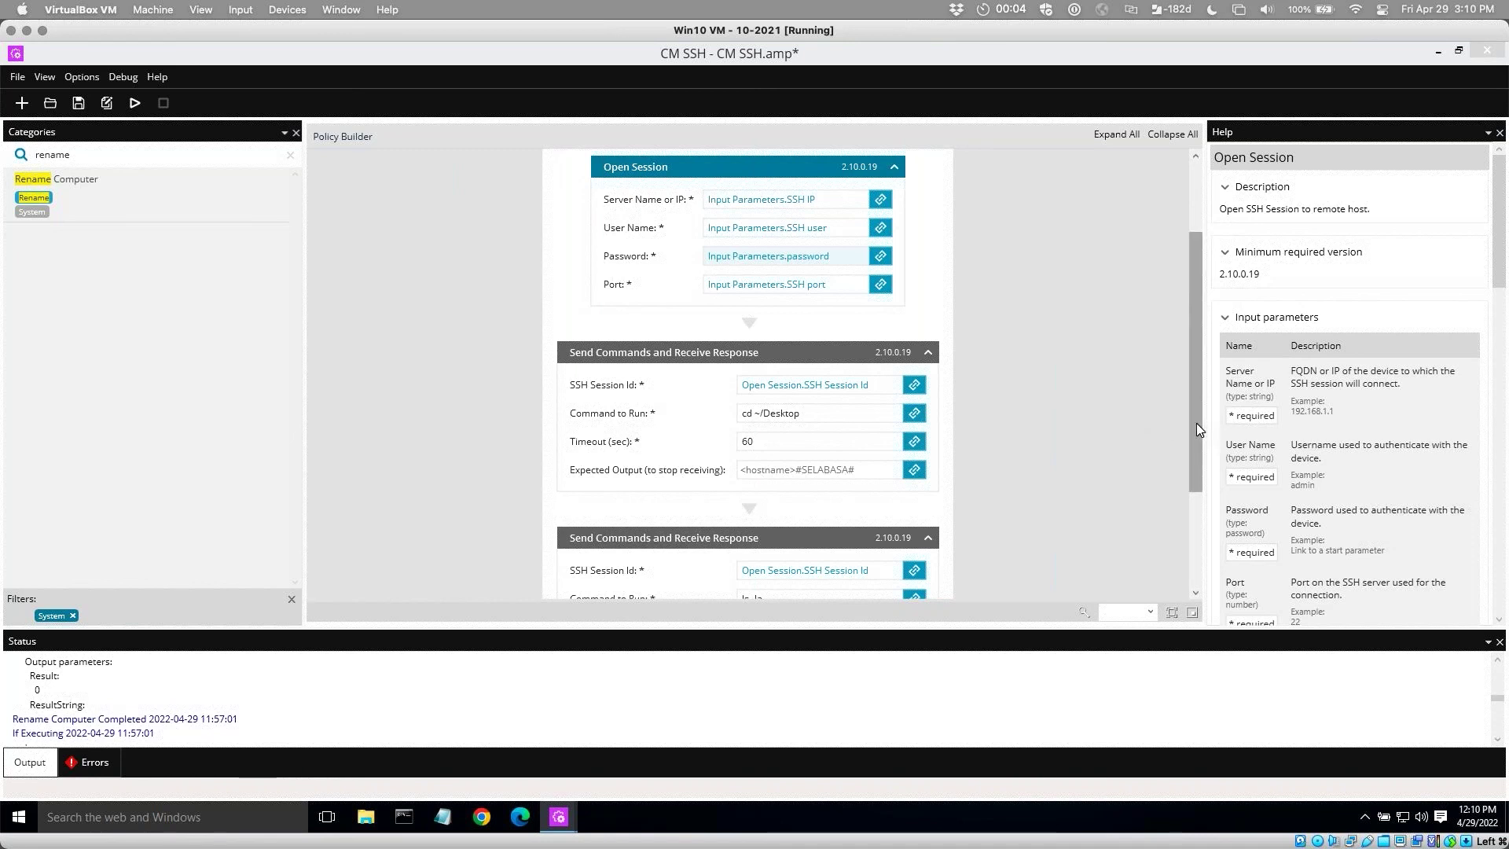
pyautogui.moveTo(1197, 427); pyautogui.dragTo(1196, 425)
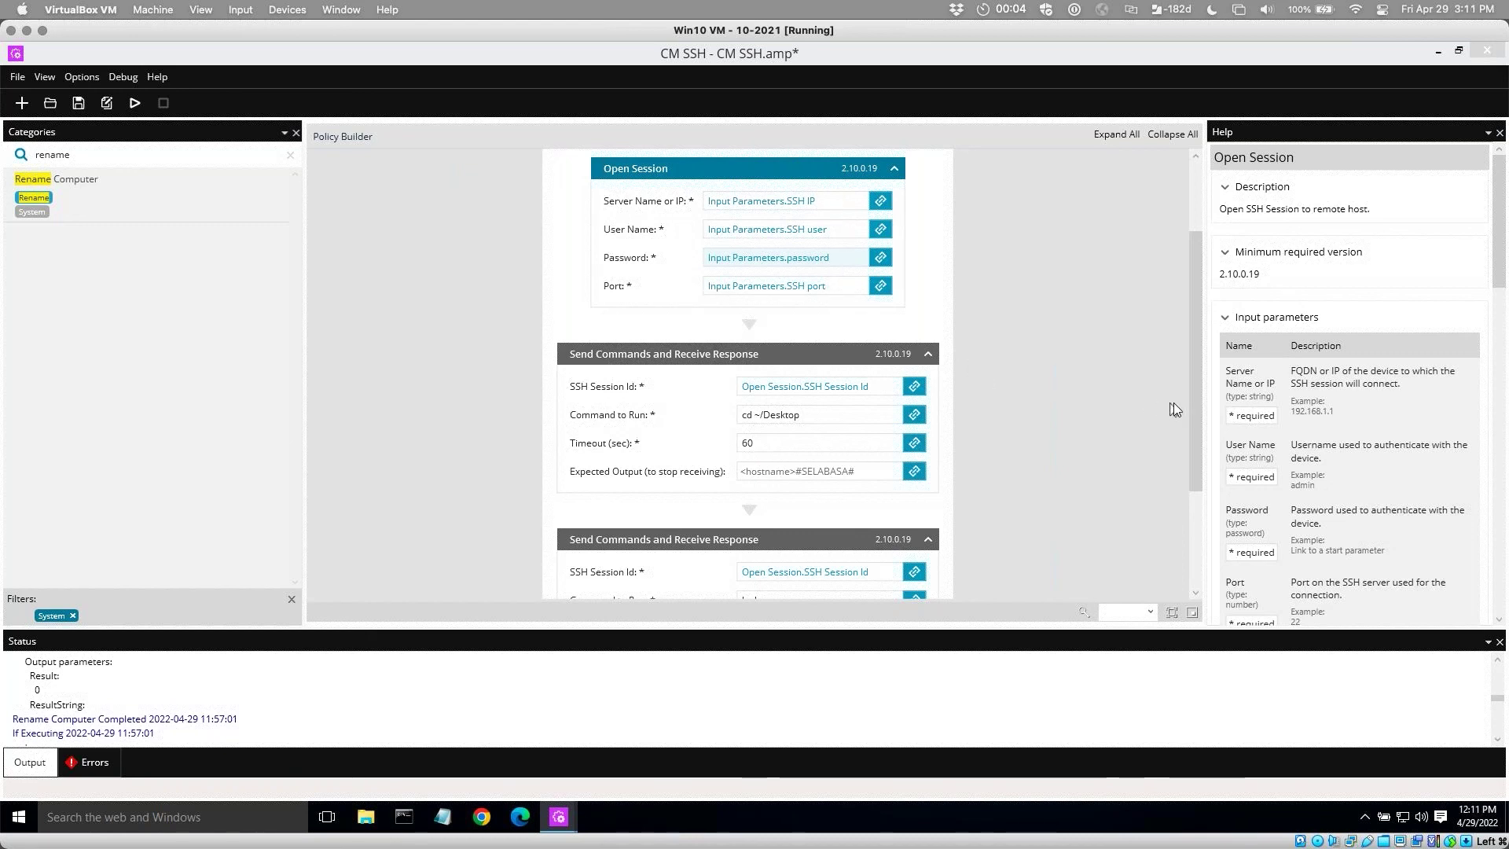
pyautogui.moveTo(1193, 408); pyautogui.dragTo(1192, 487)
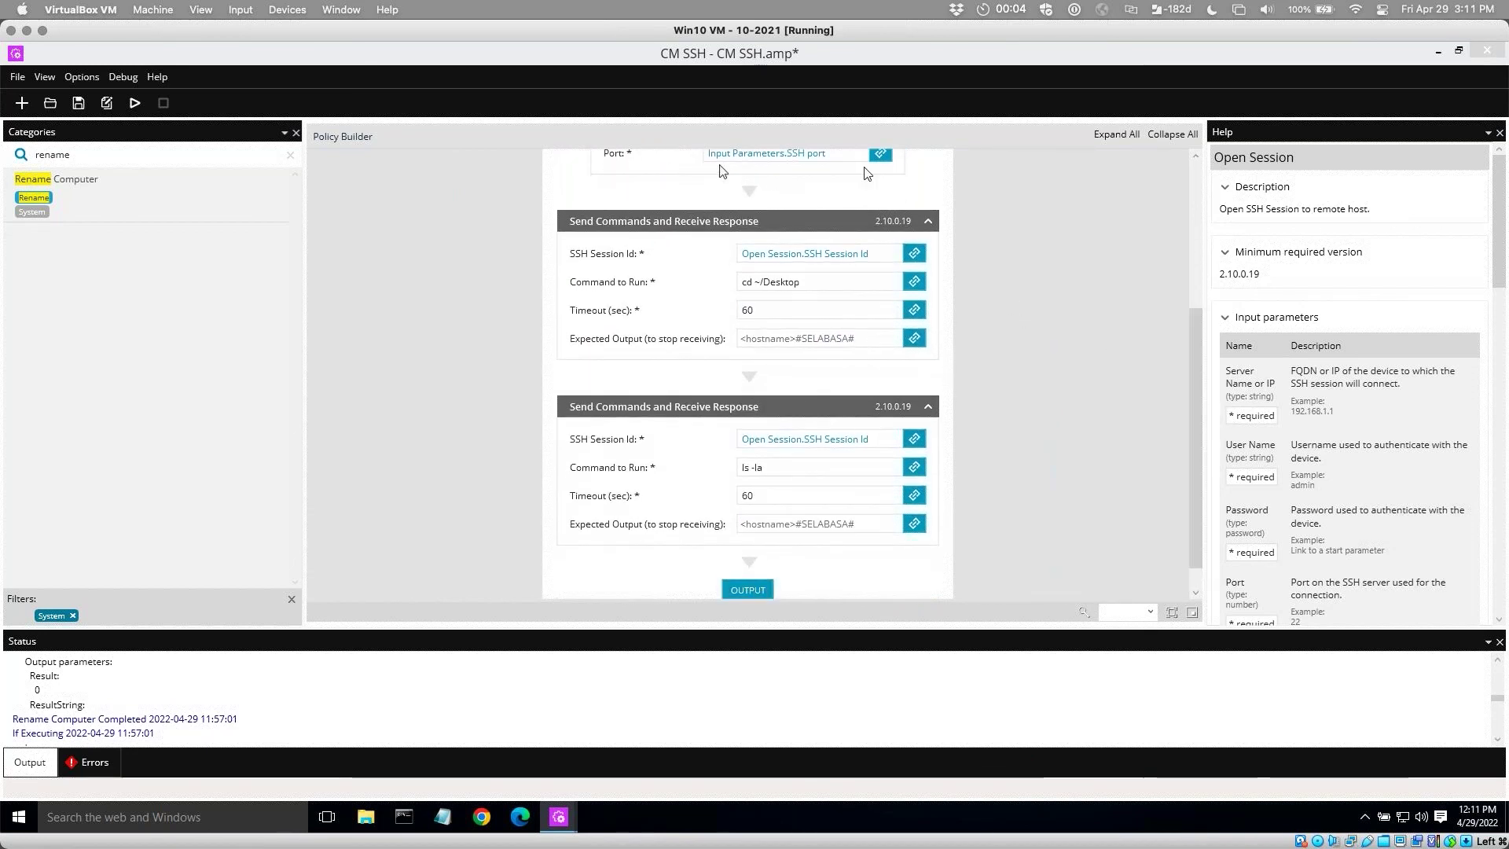
# Try %success as the expected output of the Send Commands and Receive Response object that runs cd ~/Desktop.
pyautogui.click(875, 258)
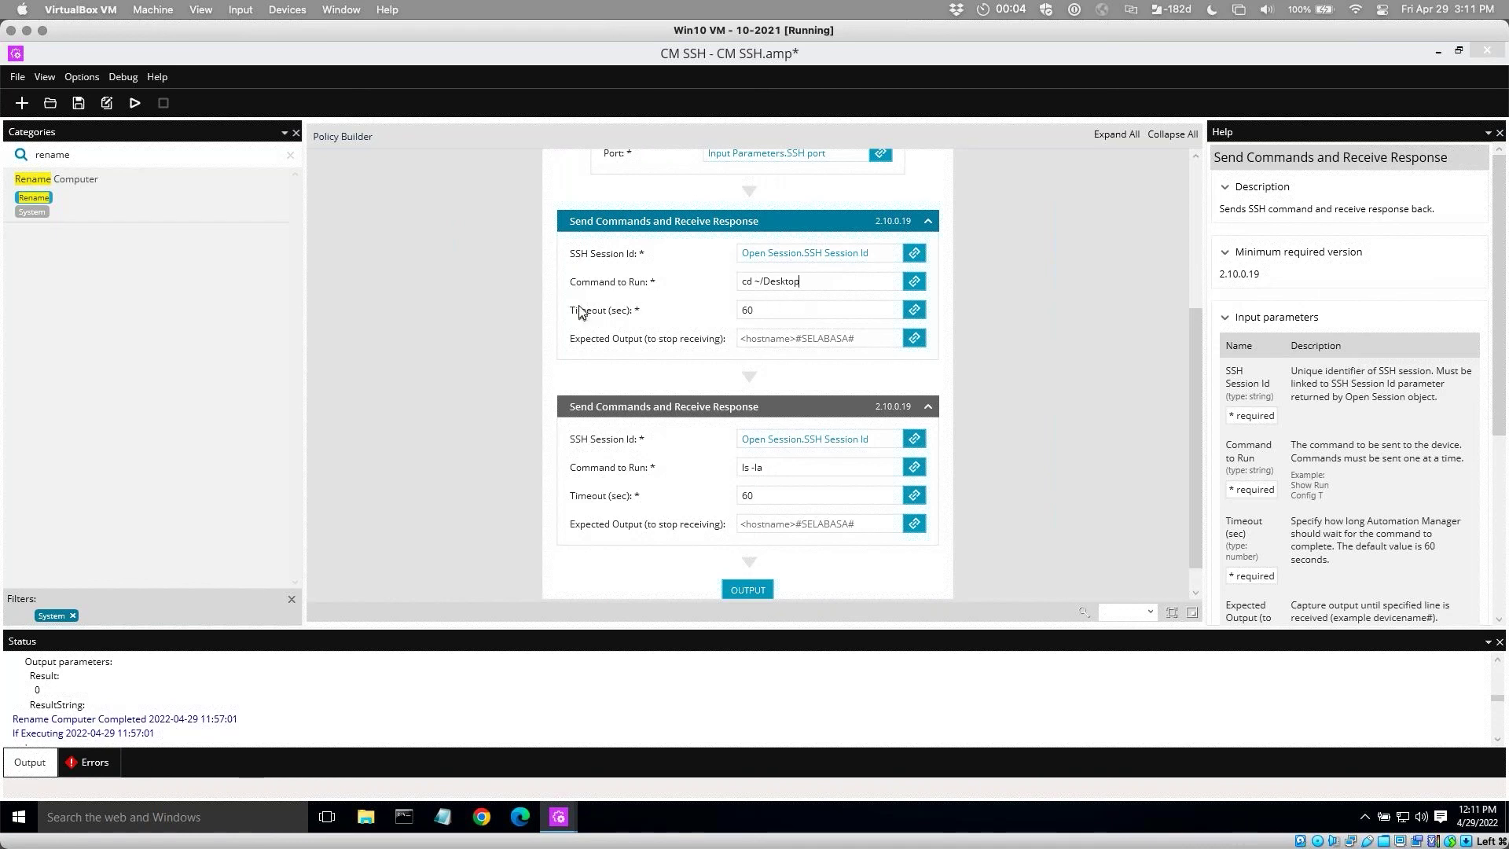
pyautogui.click(778, 311)
pyautogui.click(864, 338)
pyautogui.write('%')
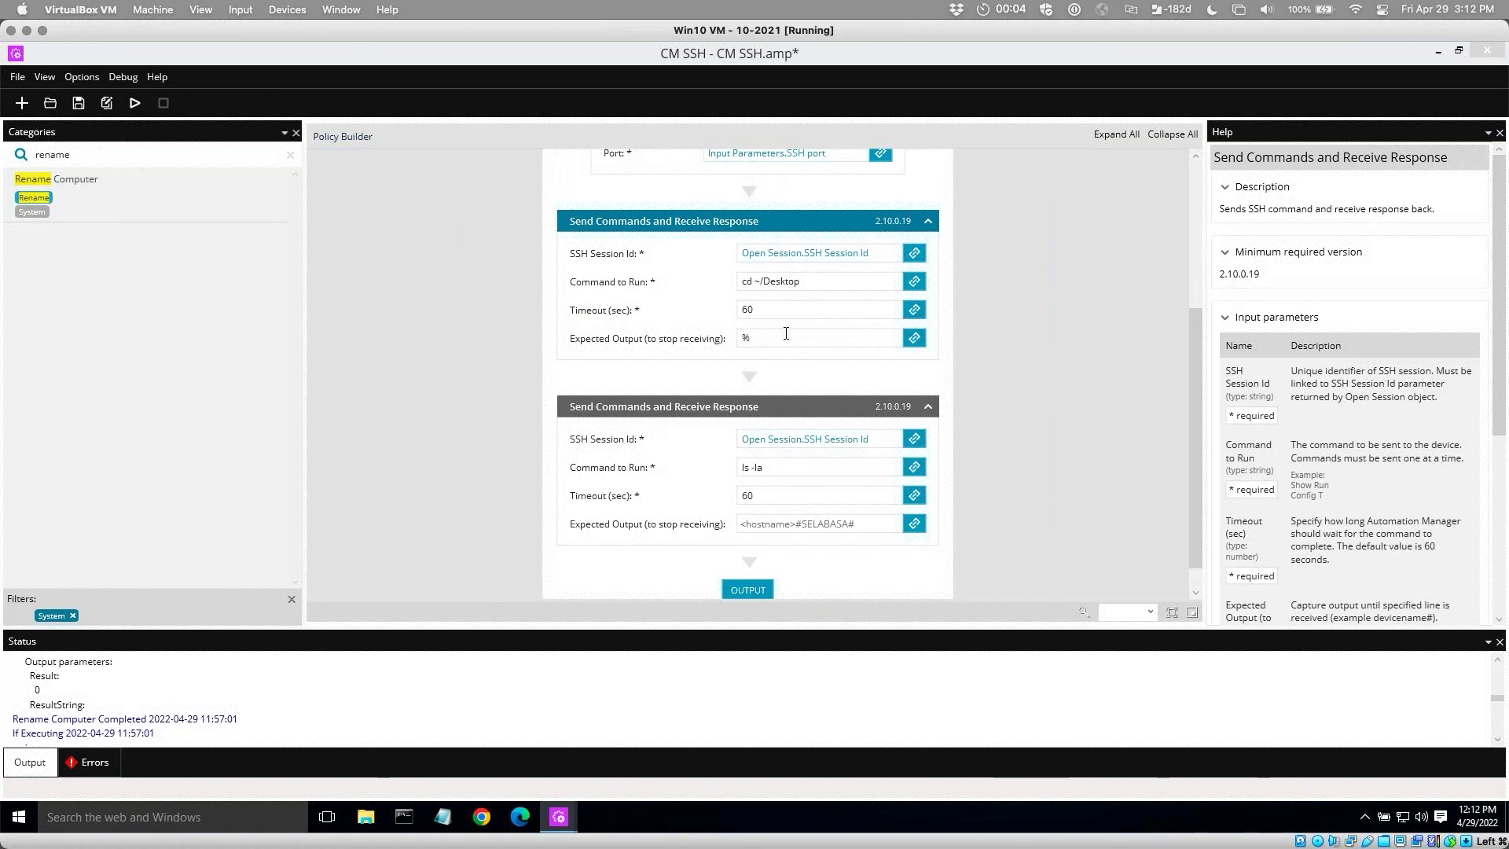
pyautogui.write('success')
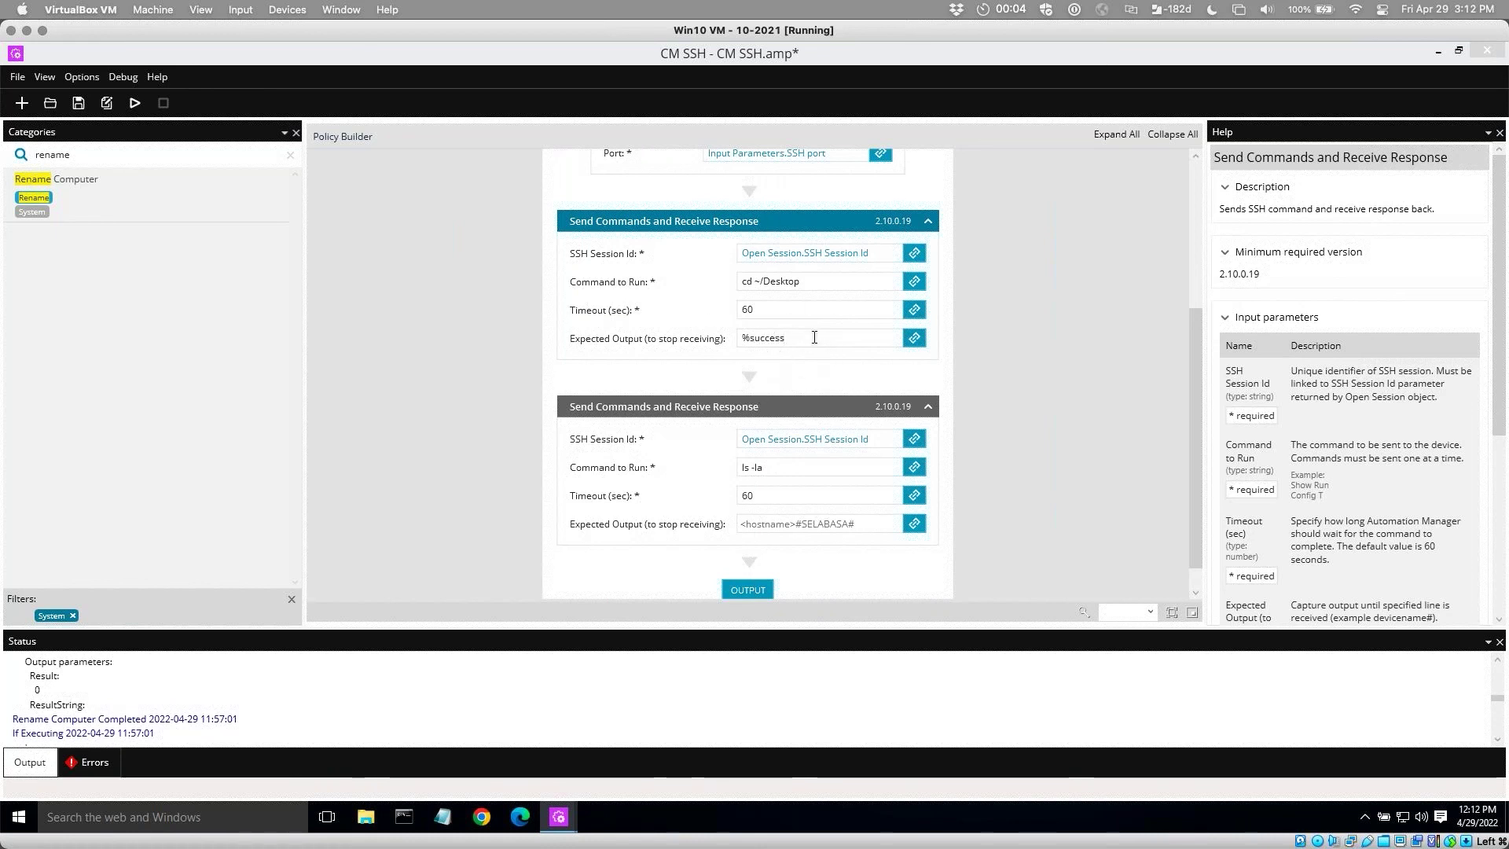
# Set the expected output of the cd ~/Desktop command object to "done.".
pyautogui.hotkey('ctrl', 'a')
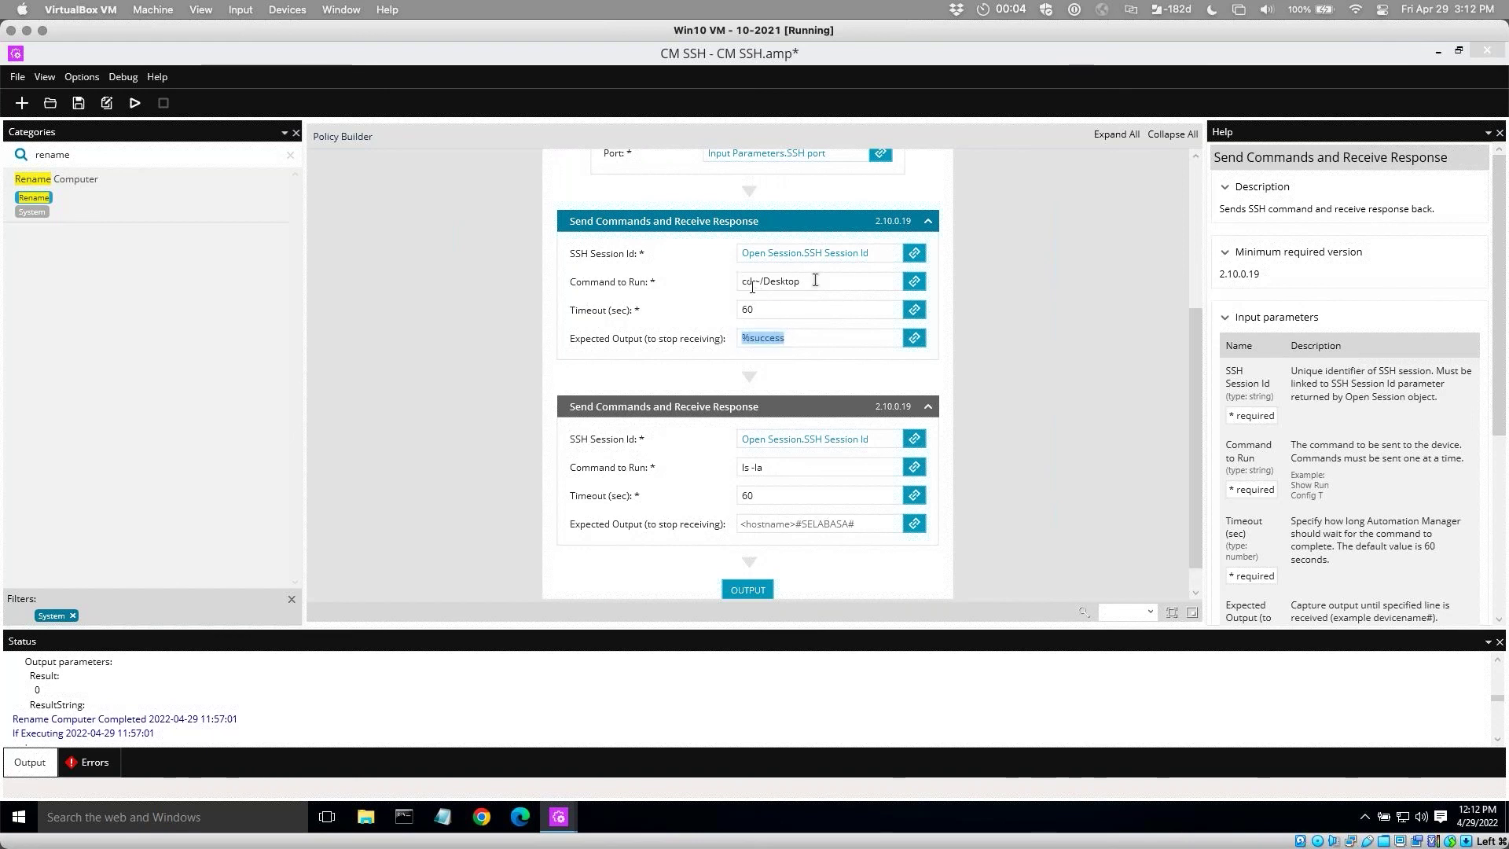
pyautogui.click(801, 341)
pyautogui.hotkey('ctrl', 'a')
pyautogui.write('done.')
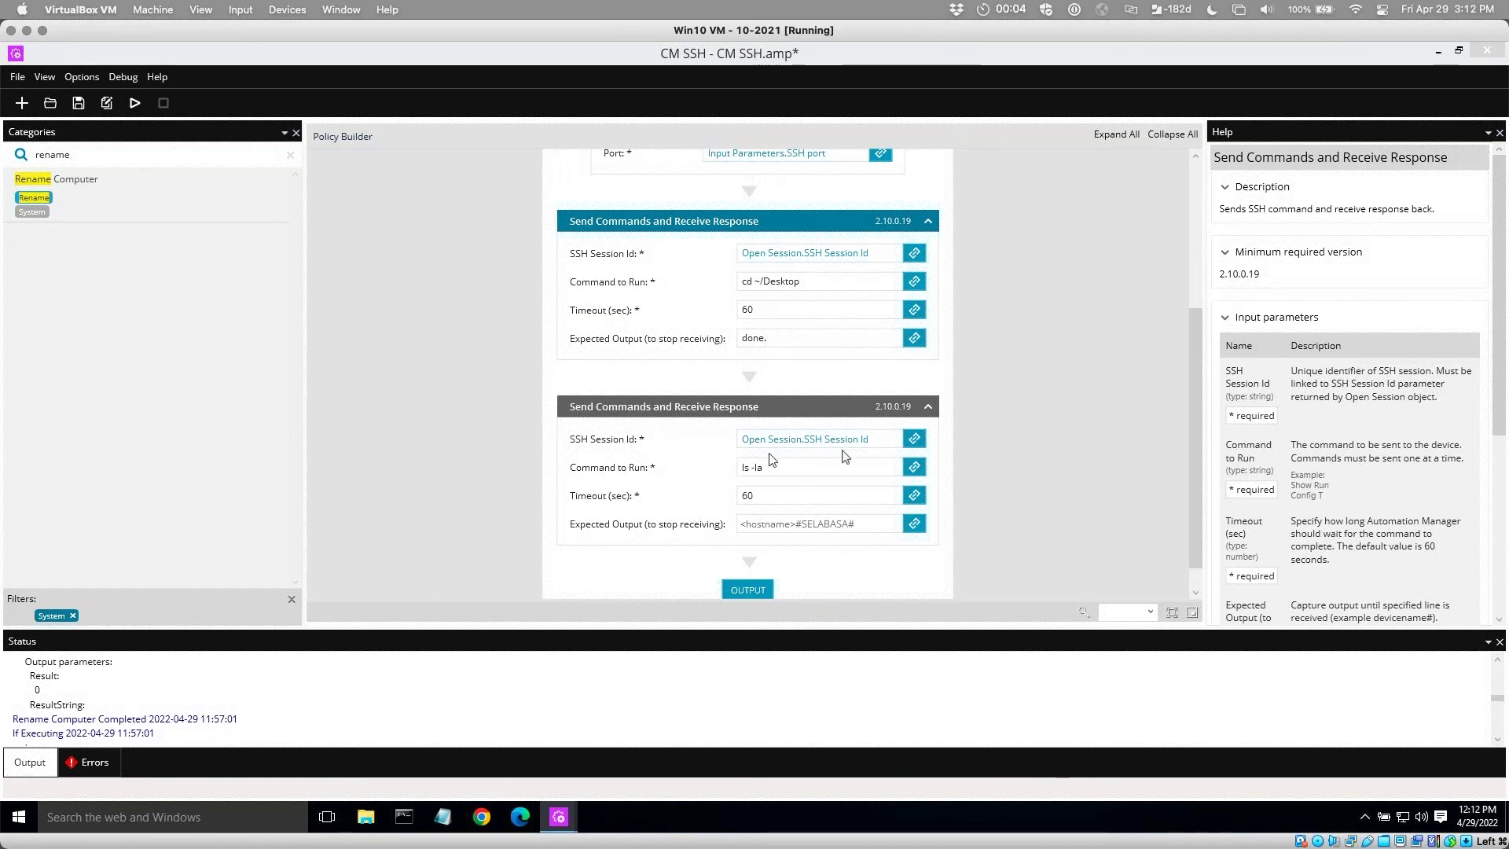
# Examine the second Send Commands and Receive Response object, which runs ls -la, and compare it with the first.
pyautogui.click(784, 468)
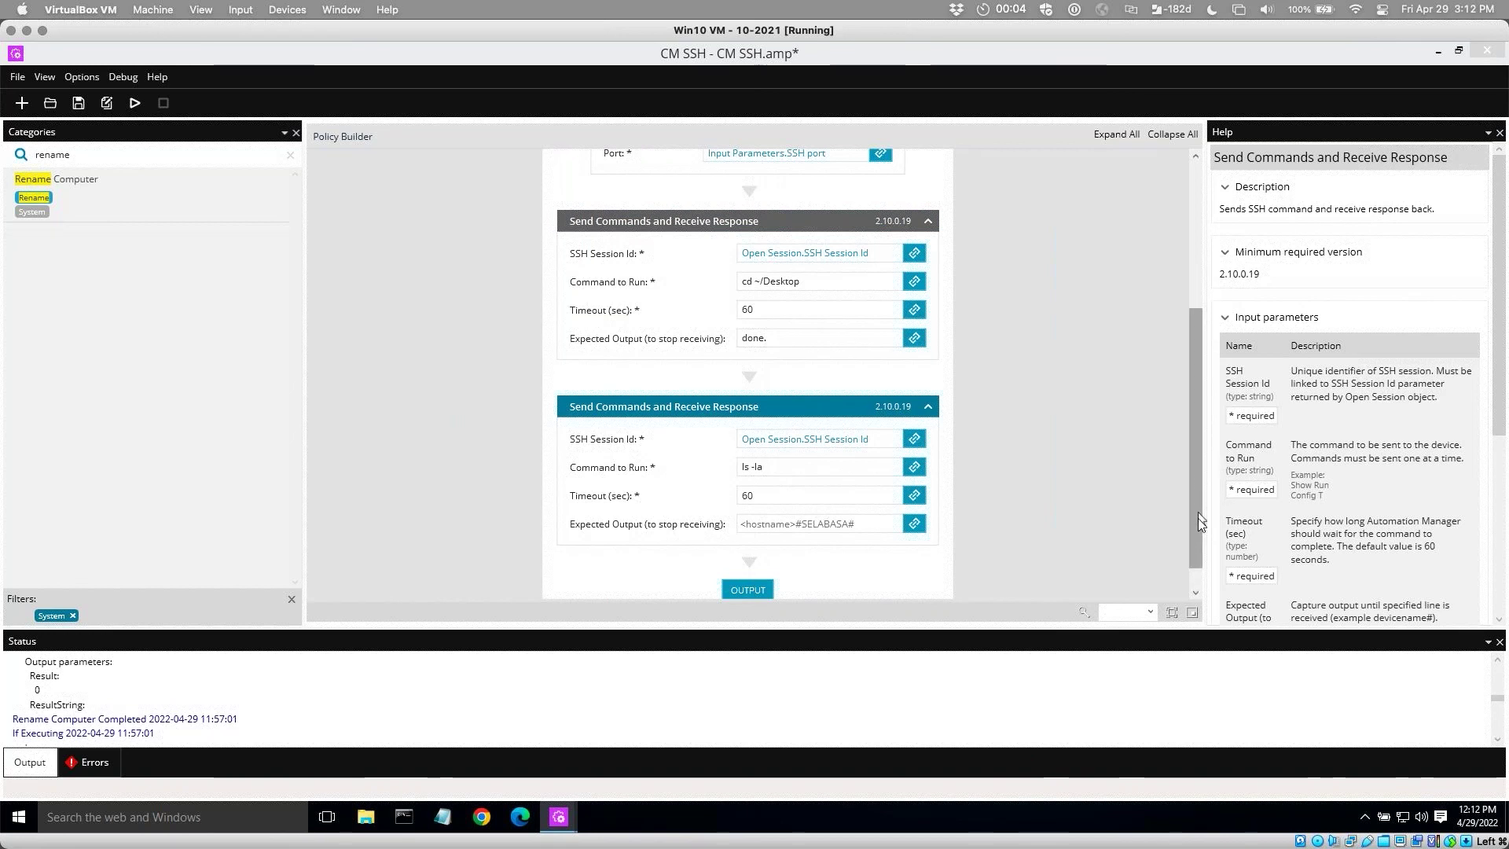
pyautogui.scroll(-1, 1198, 518)
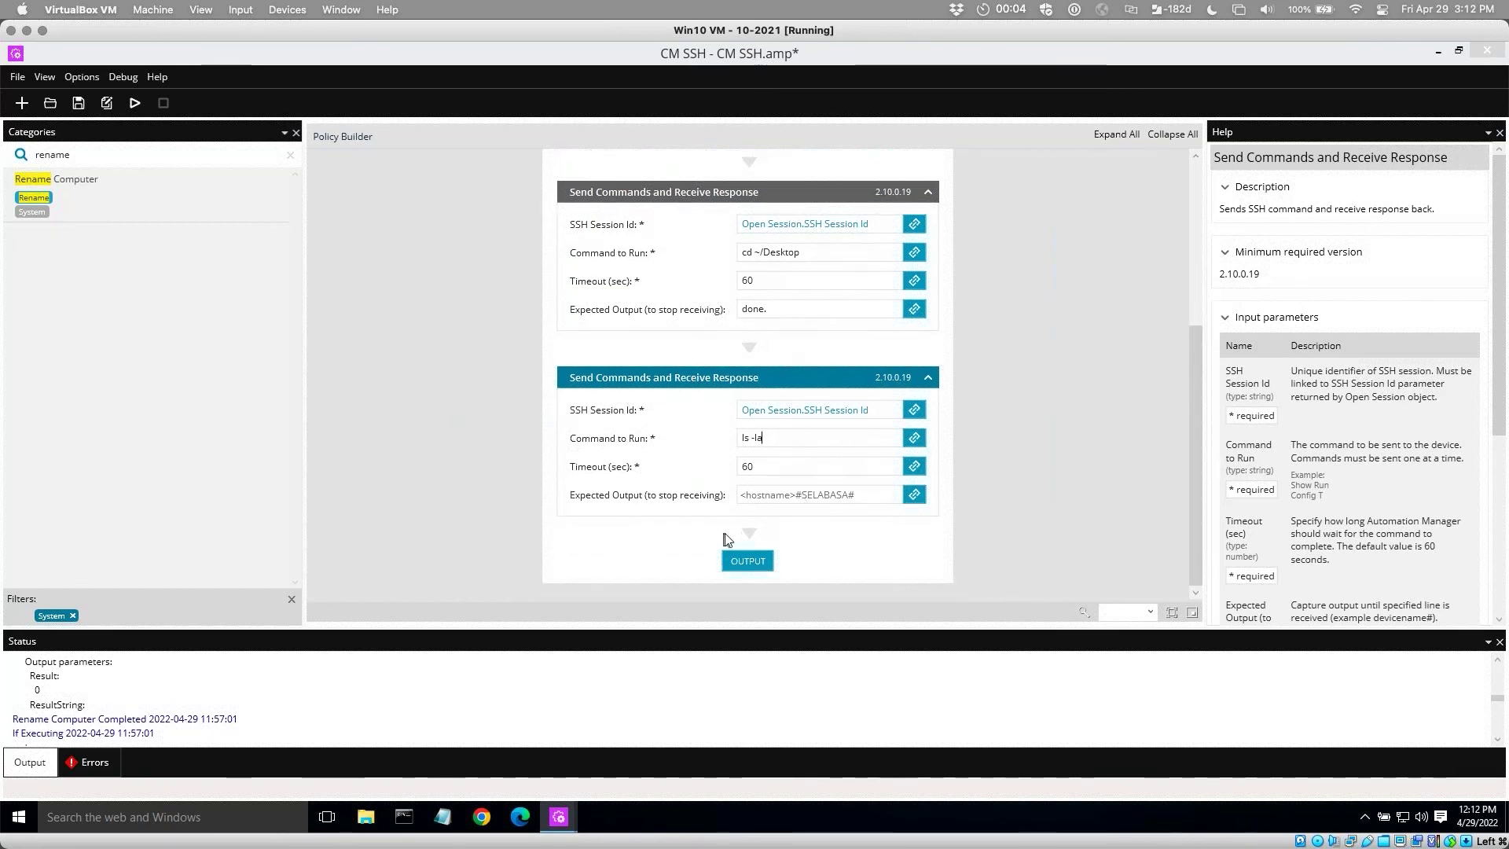
pyautogui.moveTo(1196, 503); pyautogui.dragTo(1196, 464)
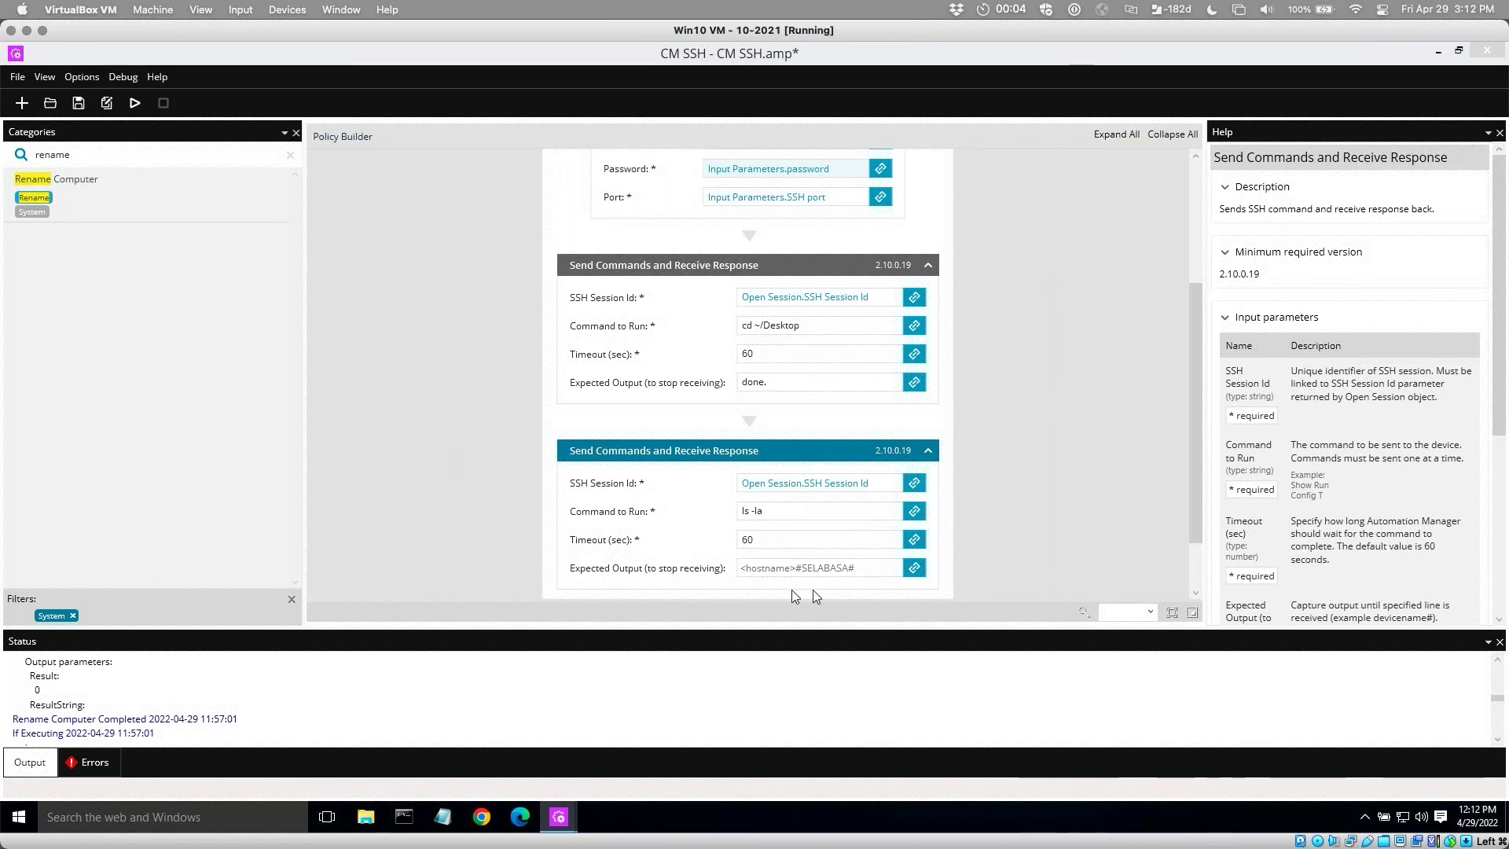
pyautogui.moveTo(1194, 357); pyautogui.dragTo(1196, 440)
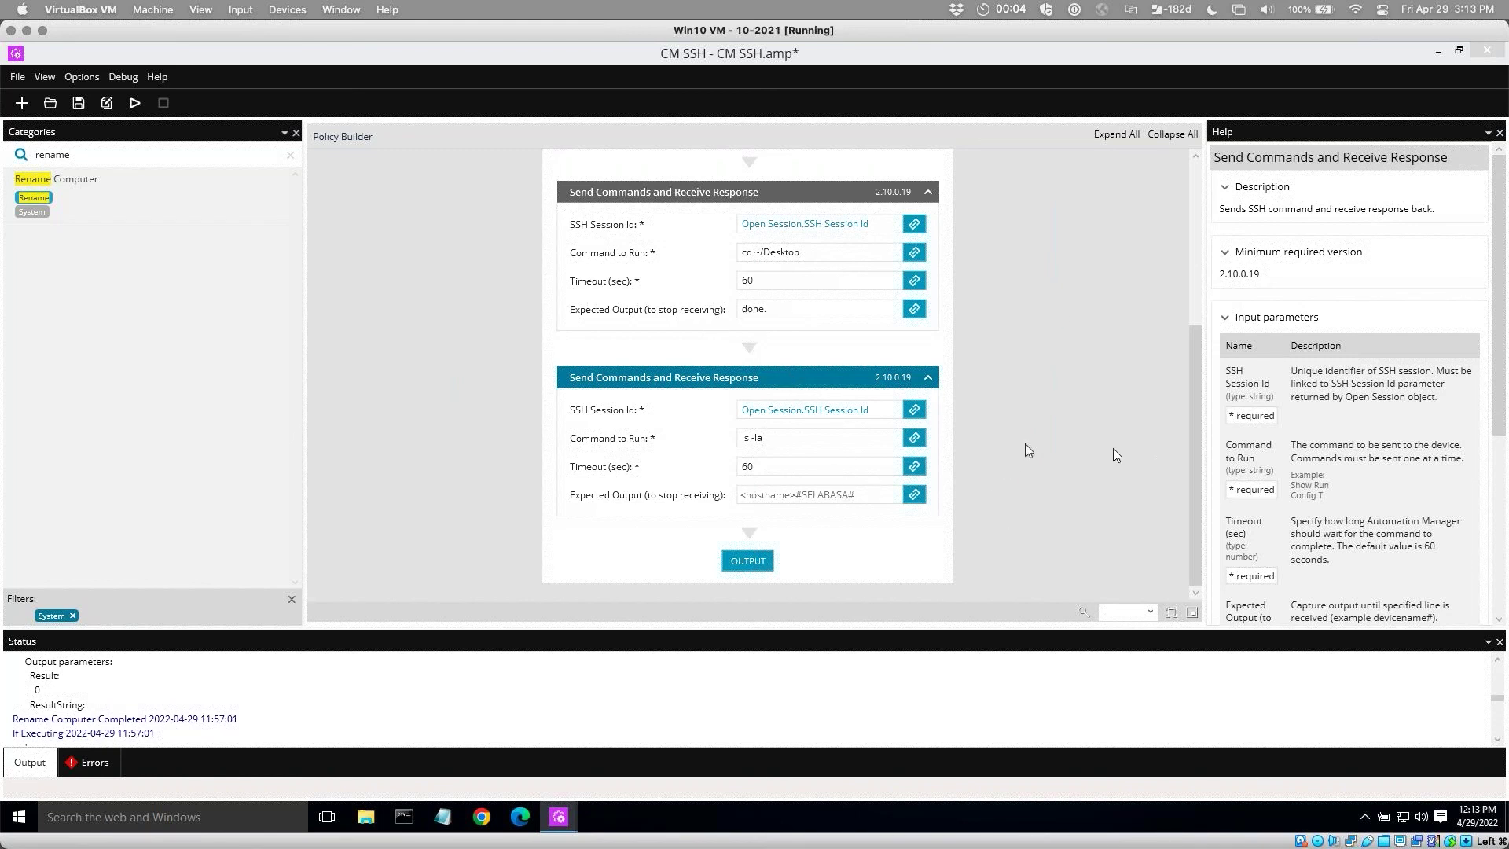
pyautogui.click(890, 447)
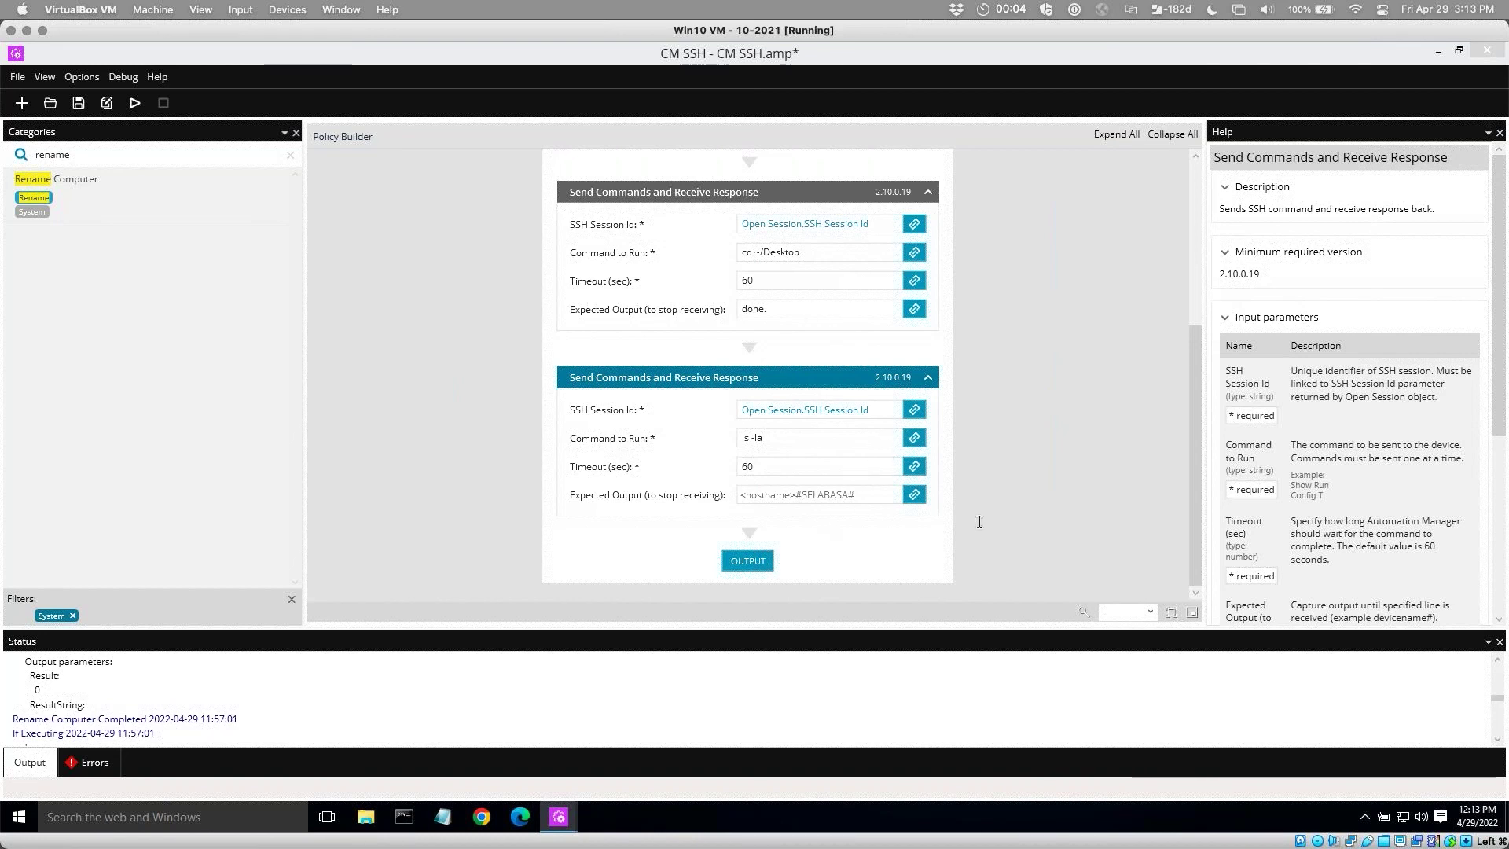
pyautogui.moveTo(1195, 472); pyautogui.dragTo(1192, 564)
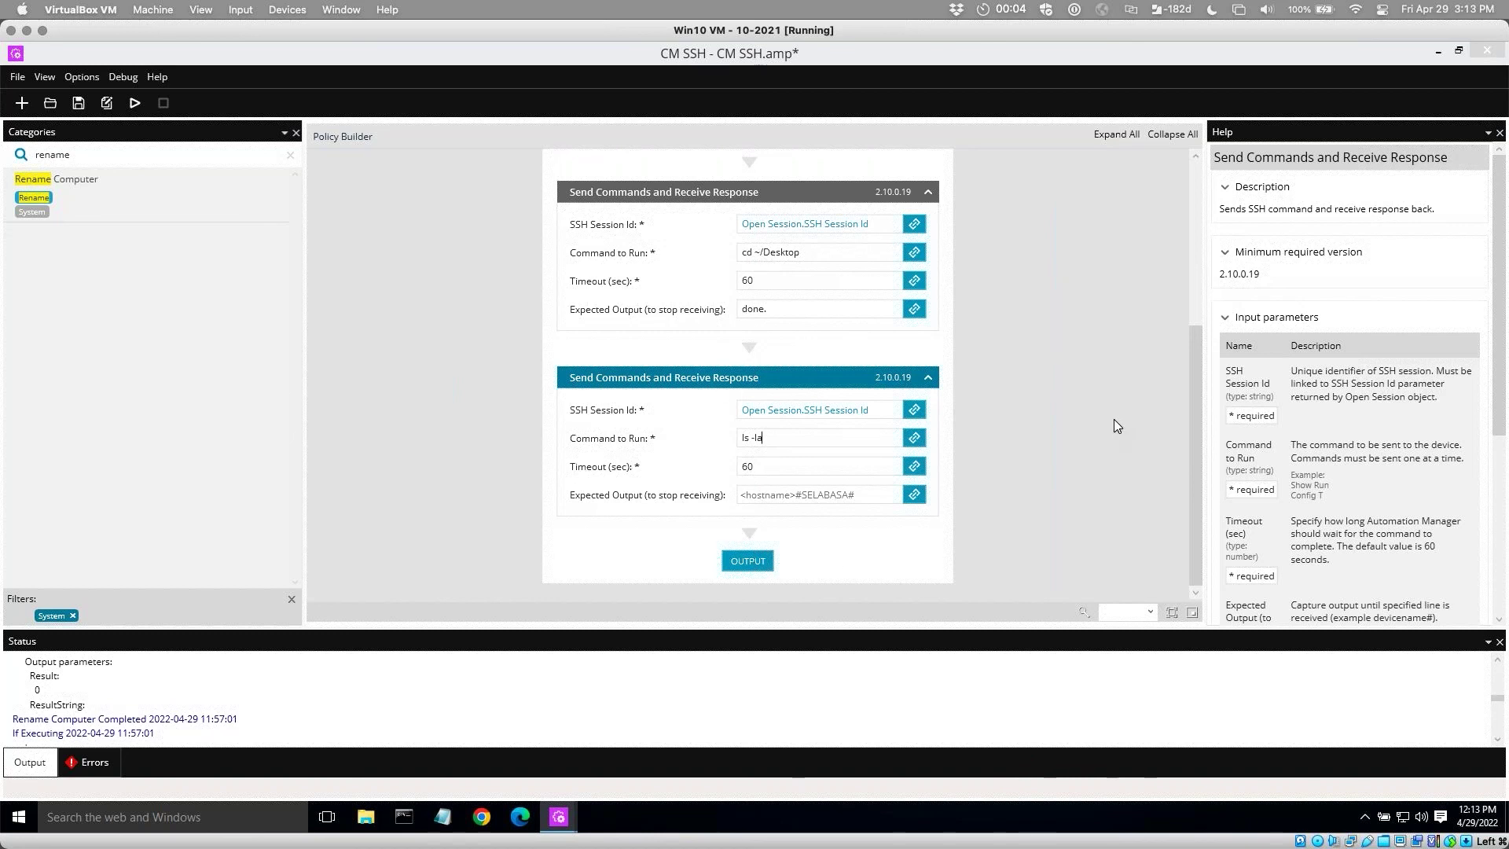
# Save the CM SSH policy and switch back to the presentation slides.
pyautogui.click(78, 103)
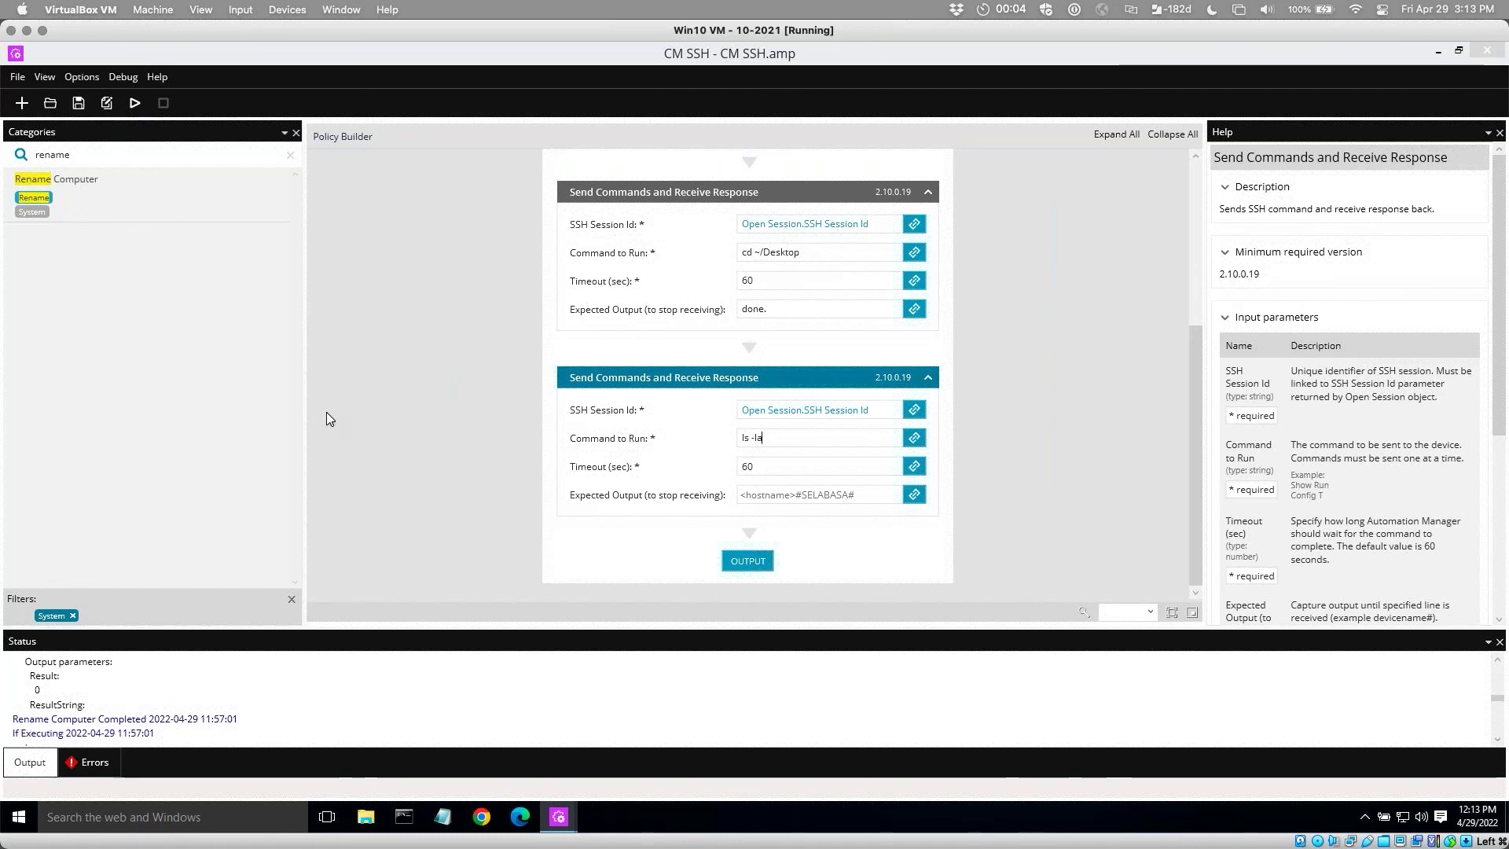
pyautogui.click(761, 438)
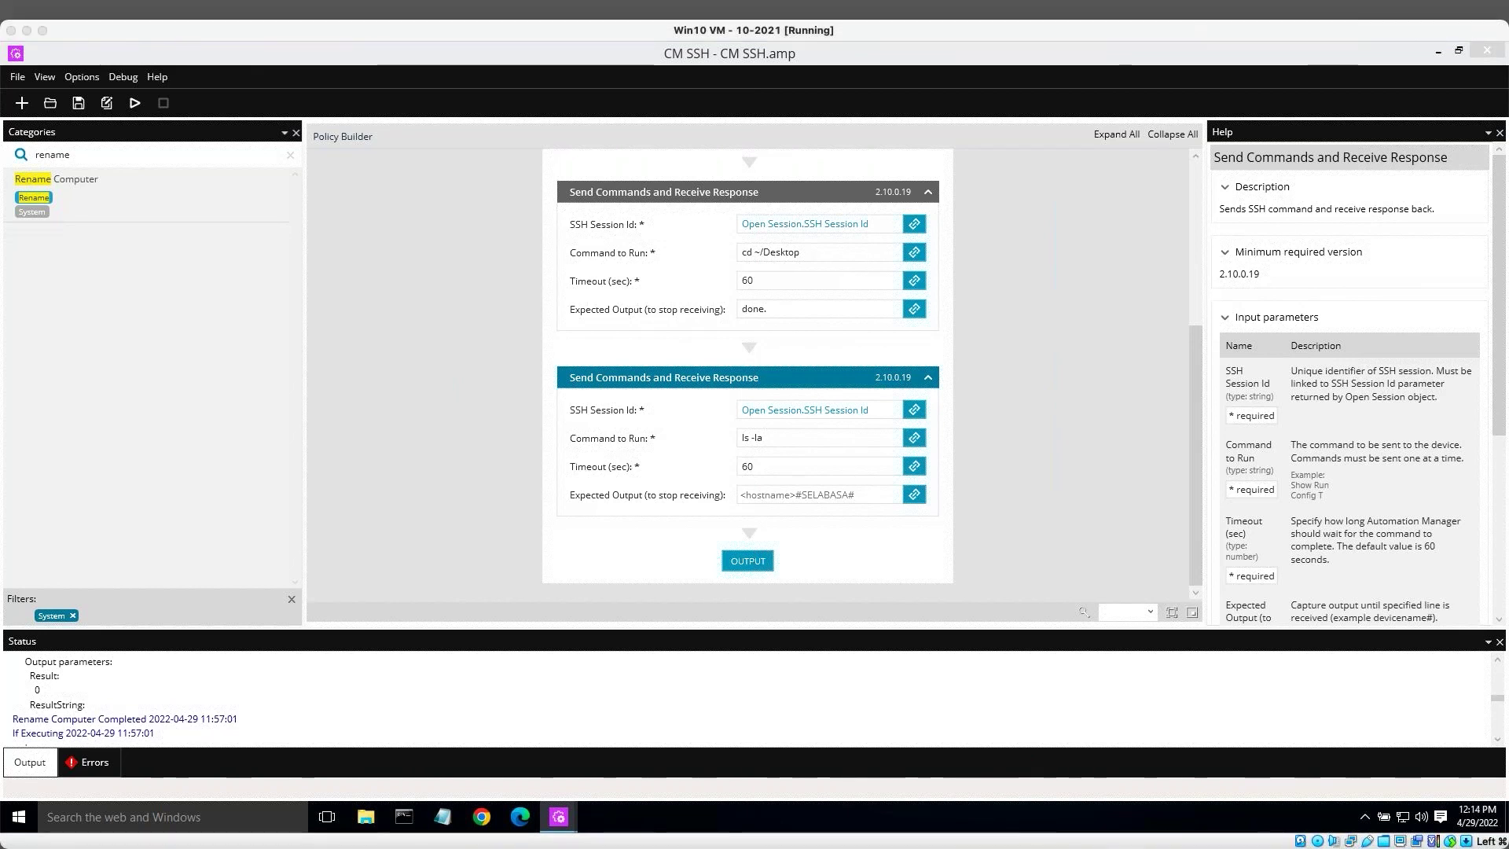
pyautogui.hotkey('ctrl', 'Right')
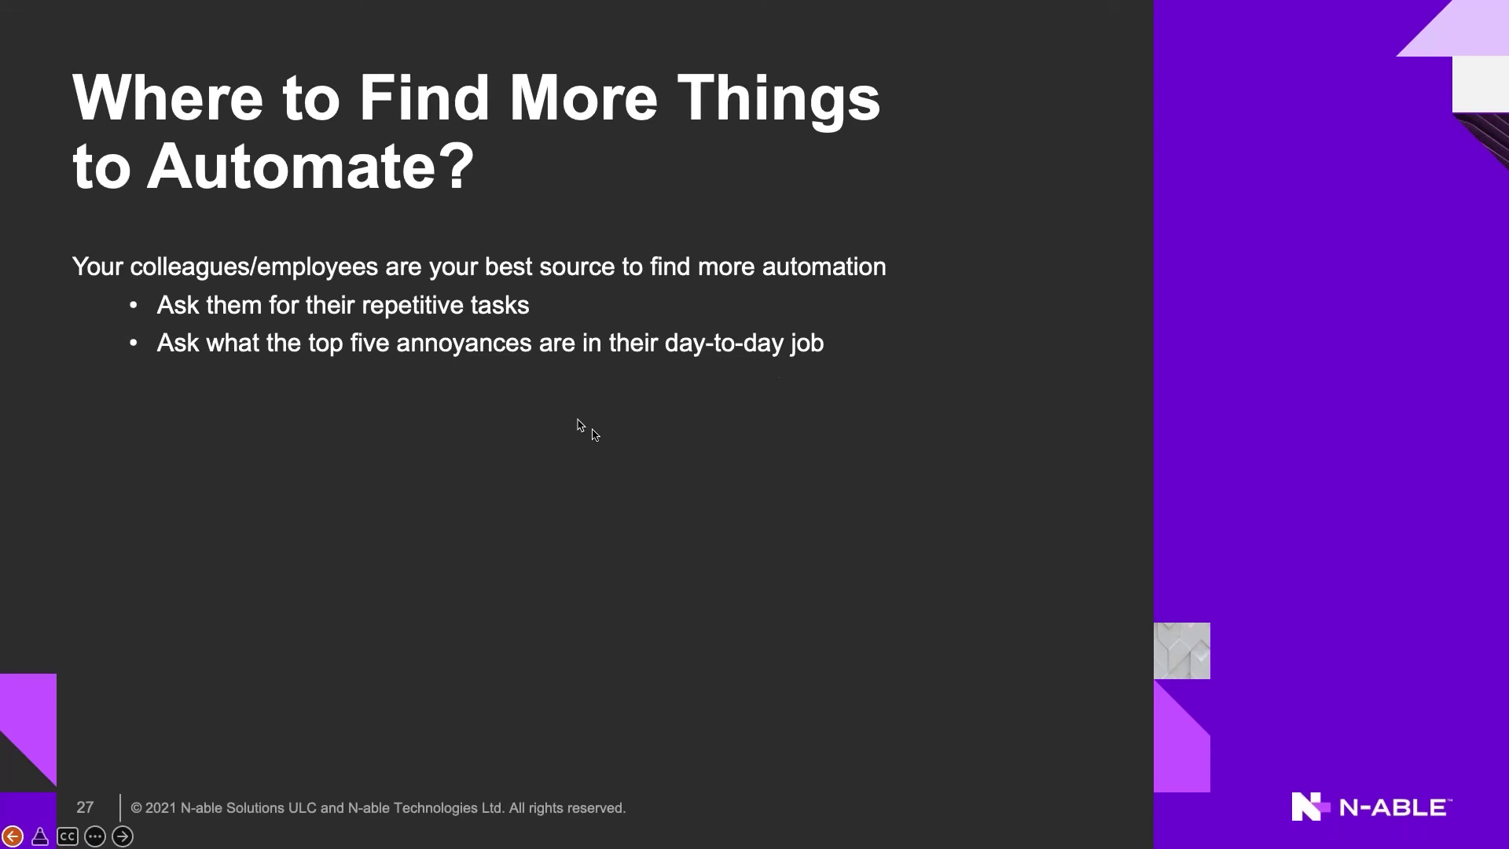